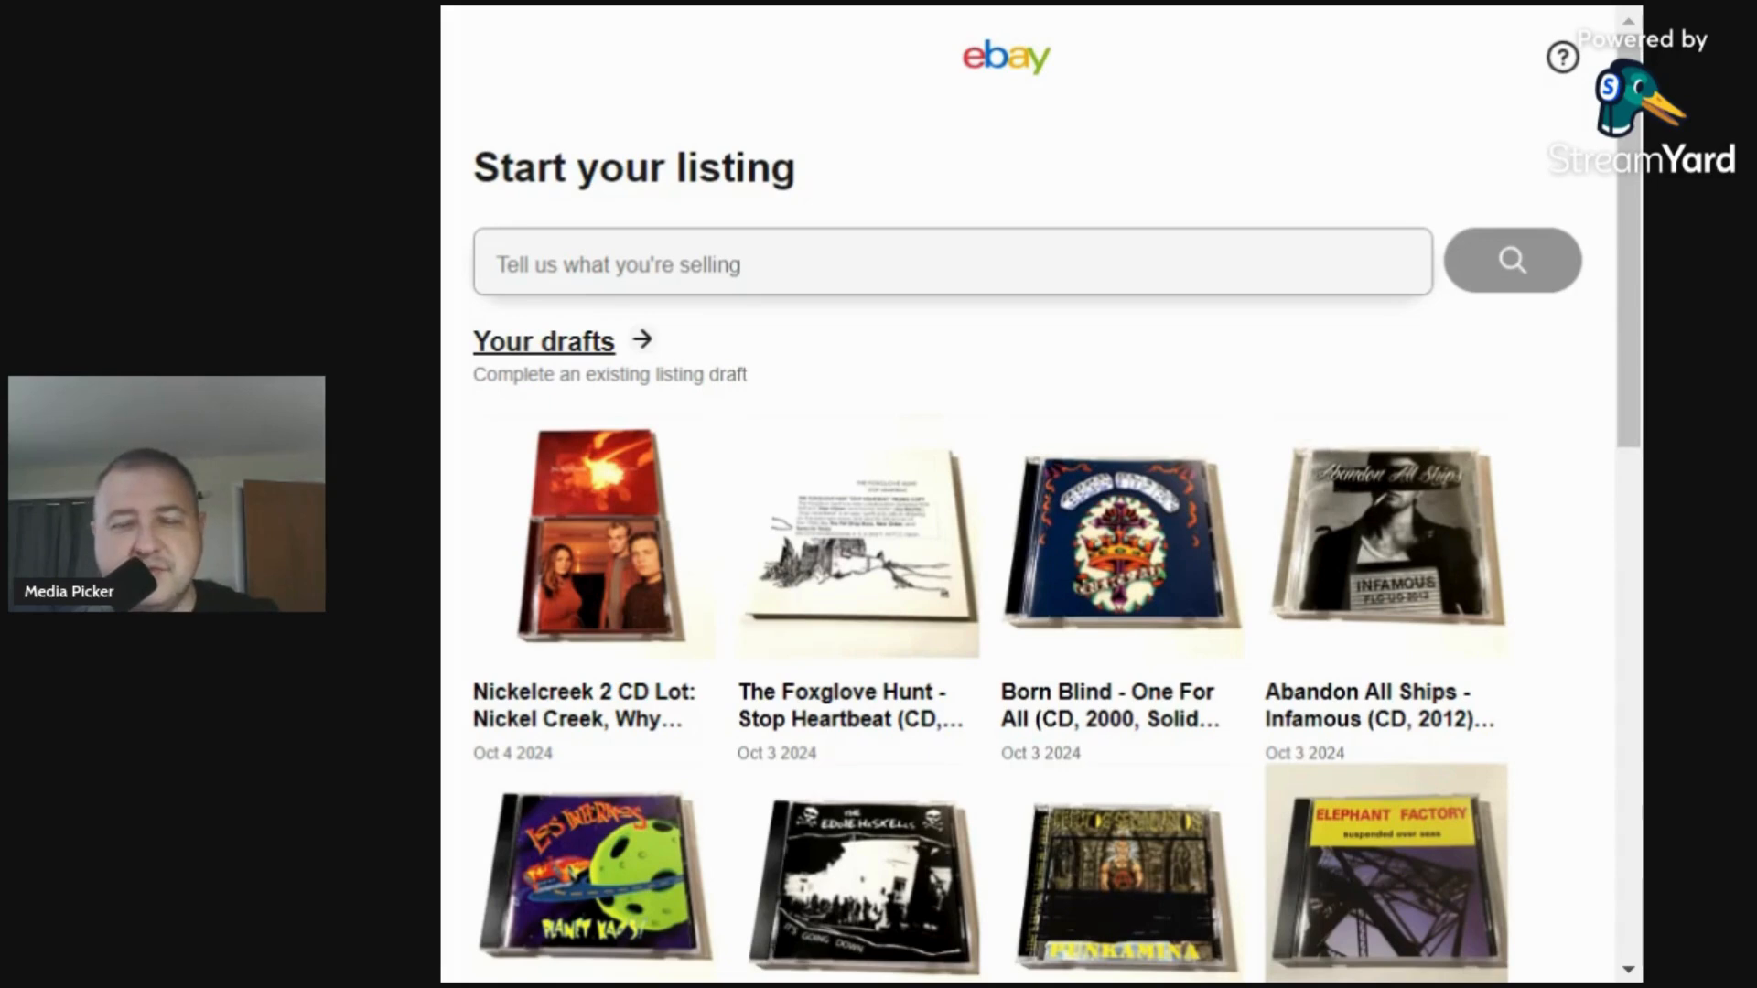
# Start a new listing from the saved "1. CD Listing" template.
pyautogui.scroll(-10, 1041, 494)
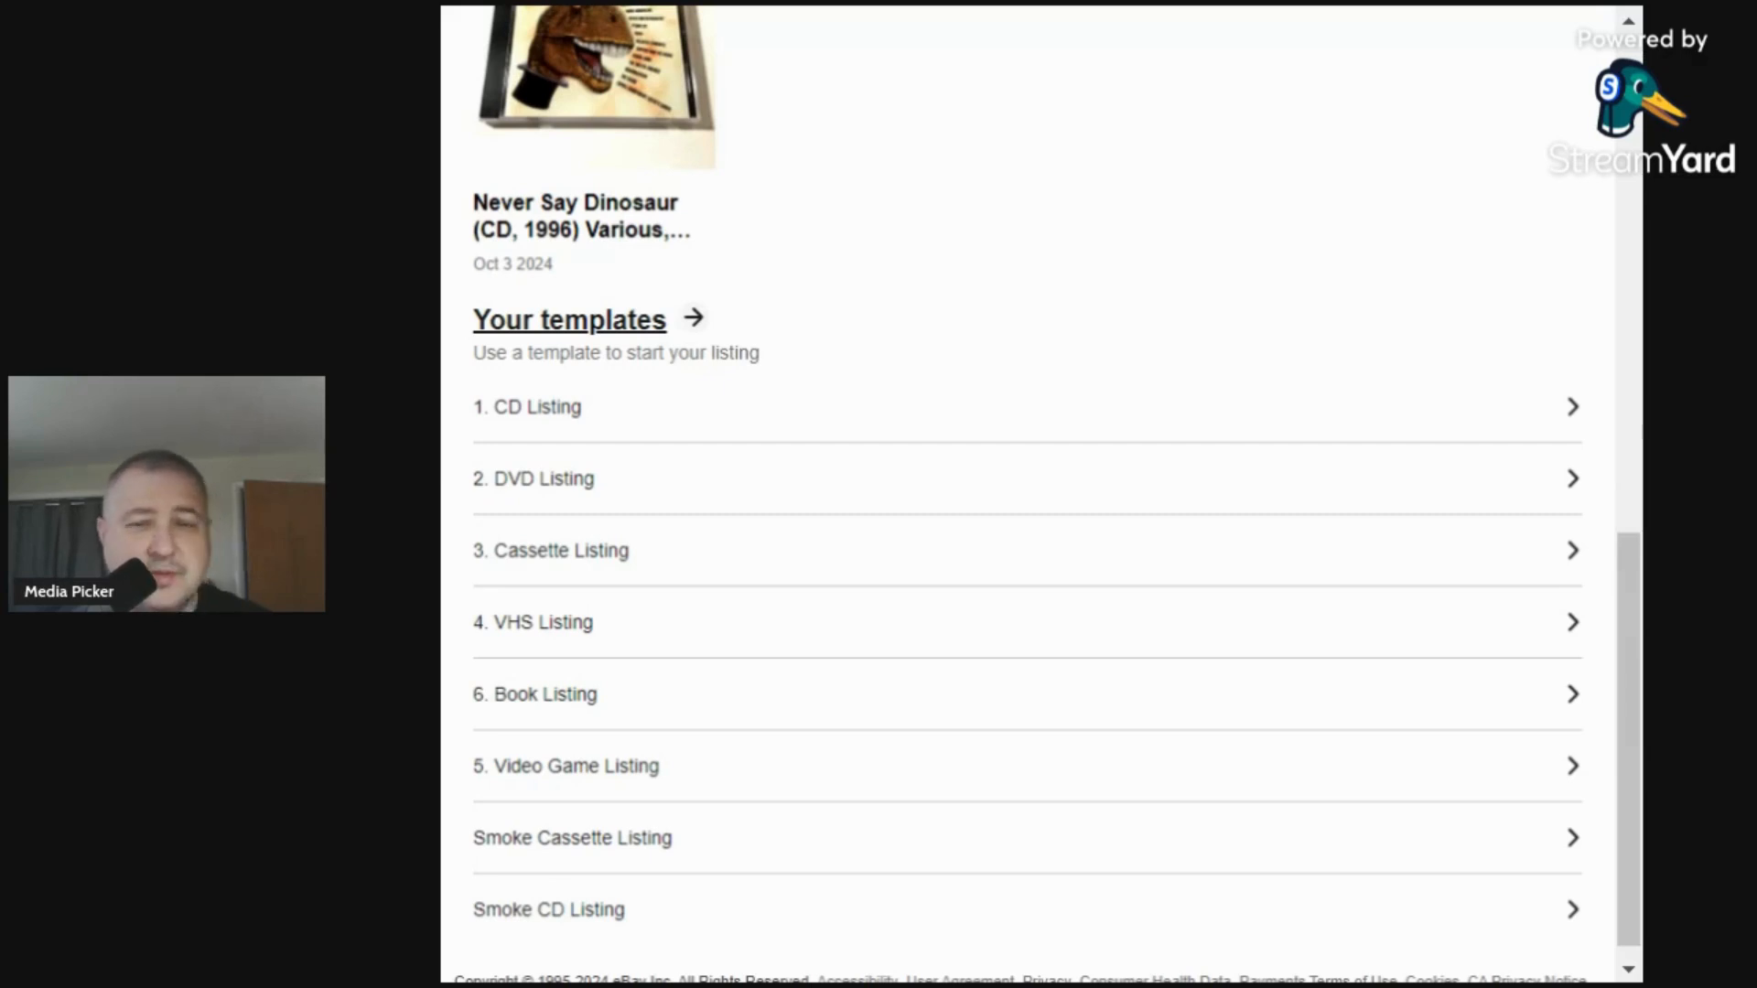
pyautogui.click(574, 421)
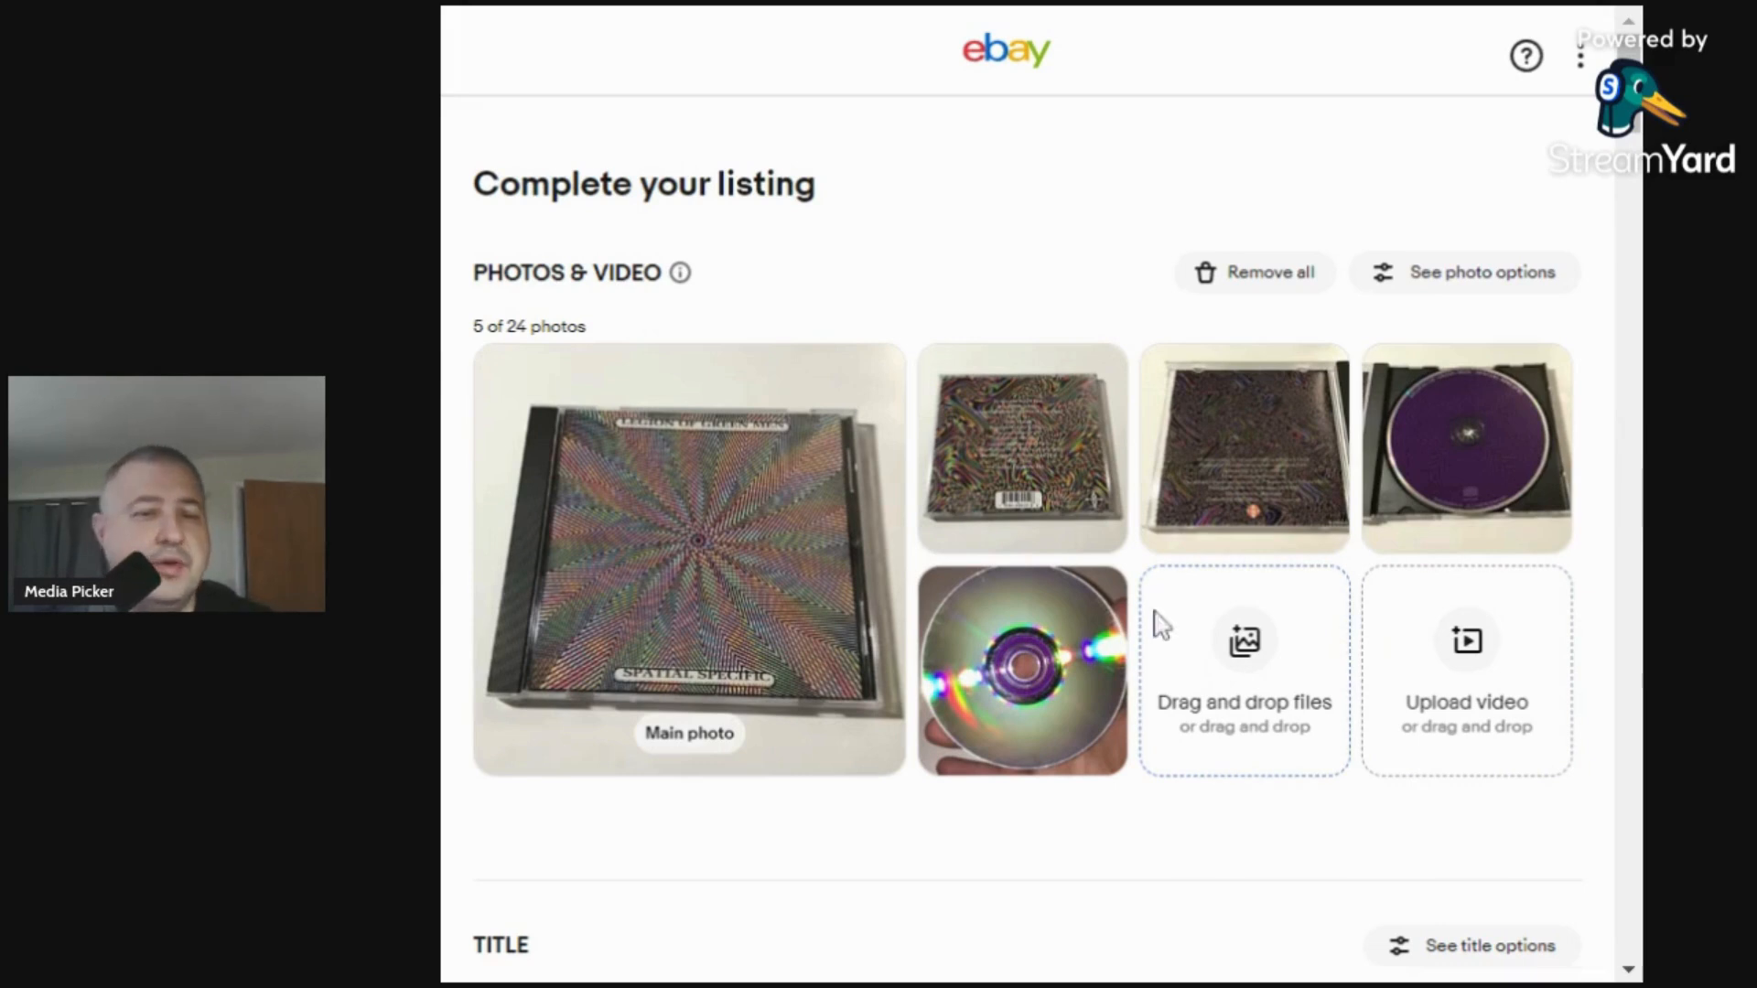
# Set the main front-cover photo's brightness to 20 and contrast to 24, and save the edit.
pyautogui.click(760, 535)
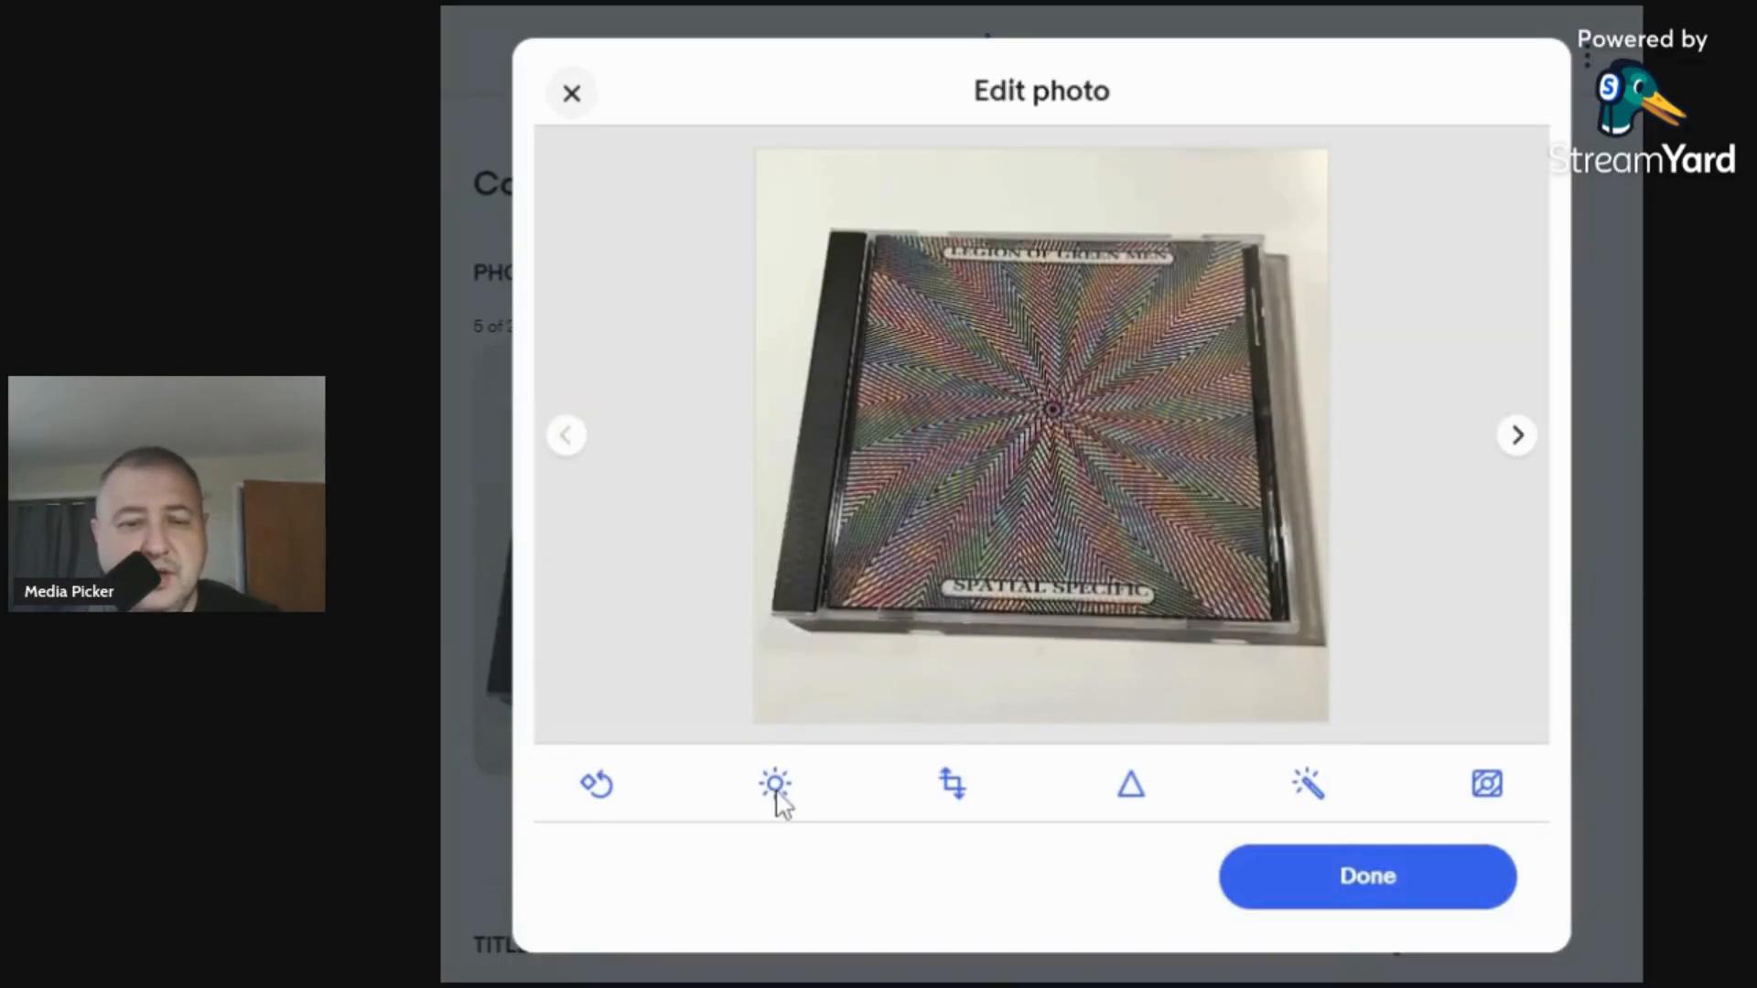
pyautogui.click(774, 785)
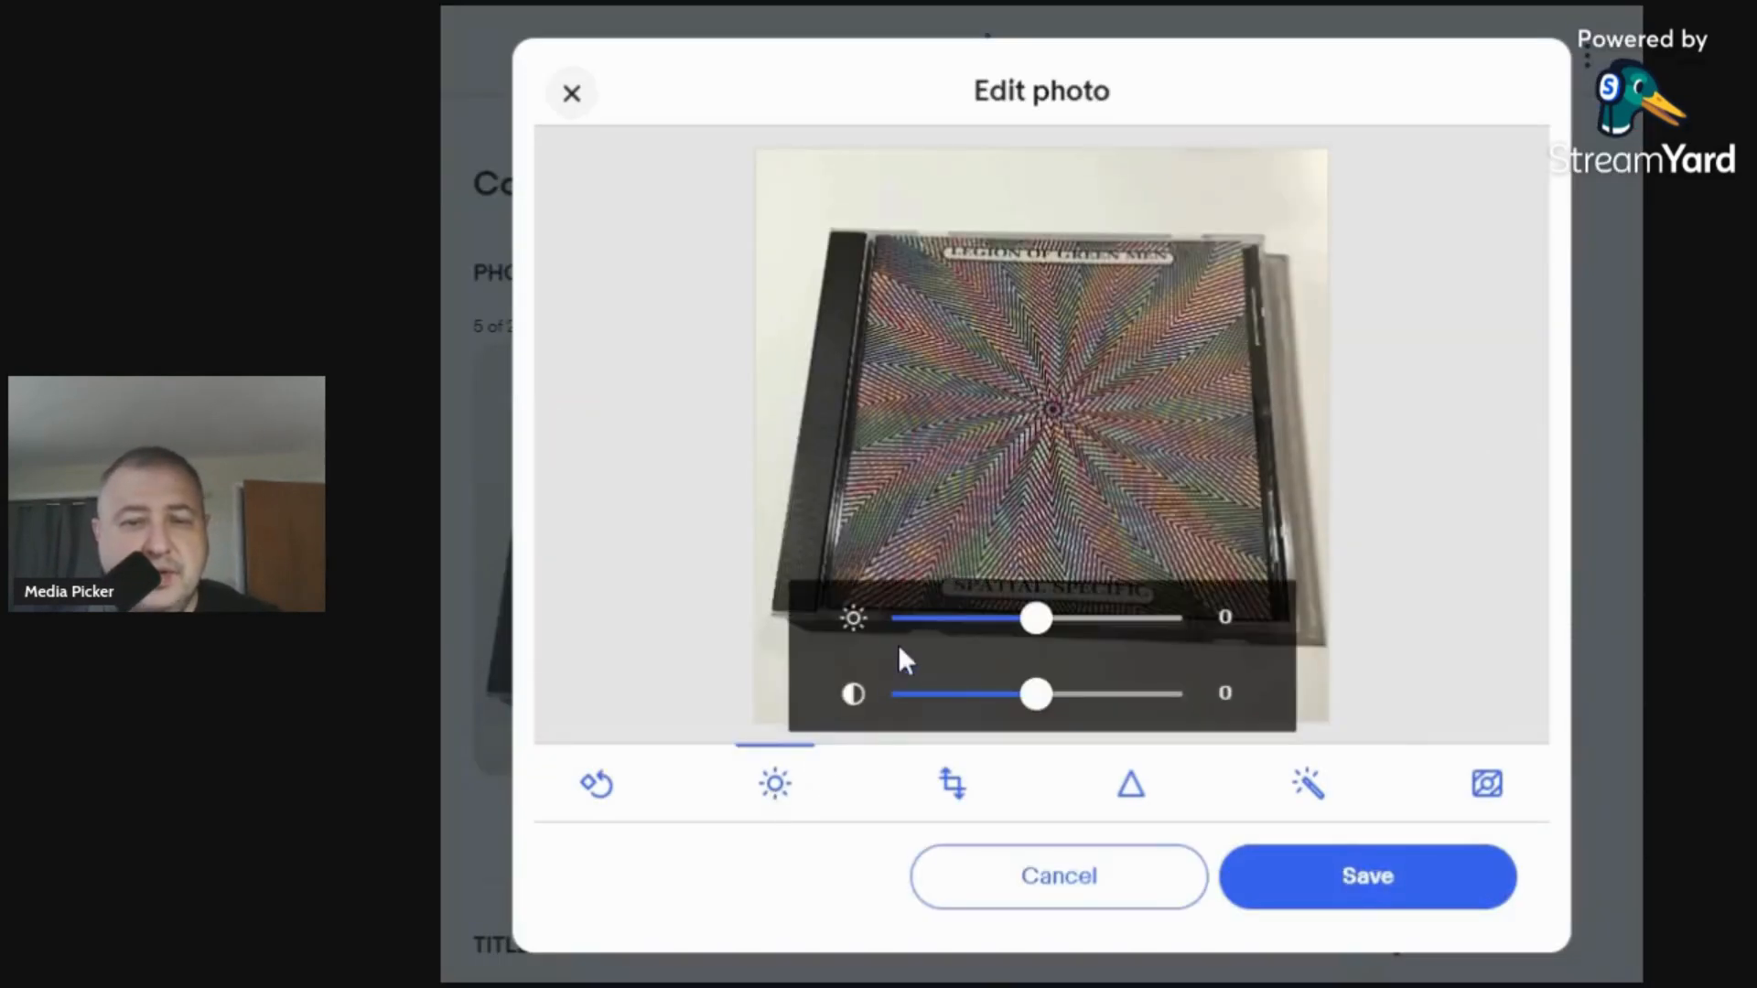
pyautogui.click(1072, 693)
pyautogui.click(1063, 616)
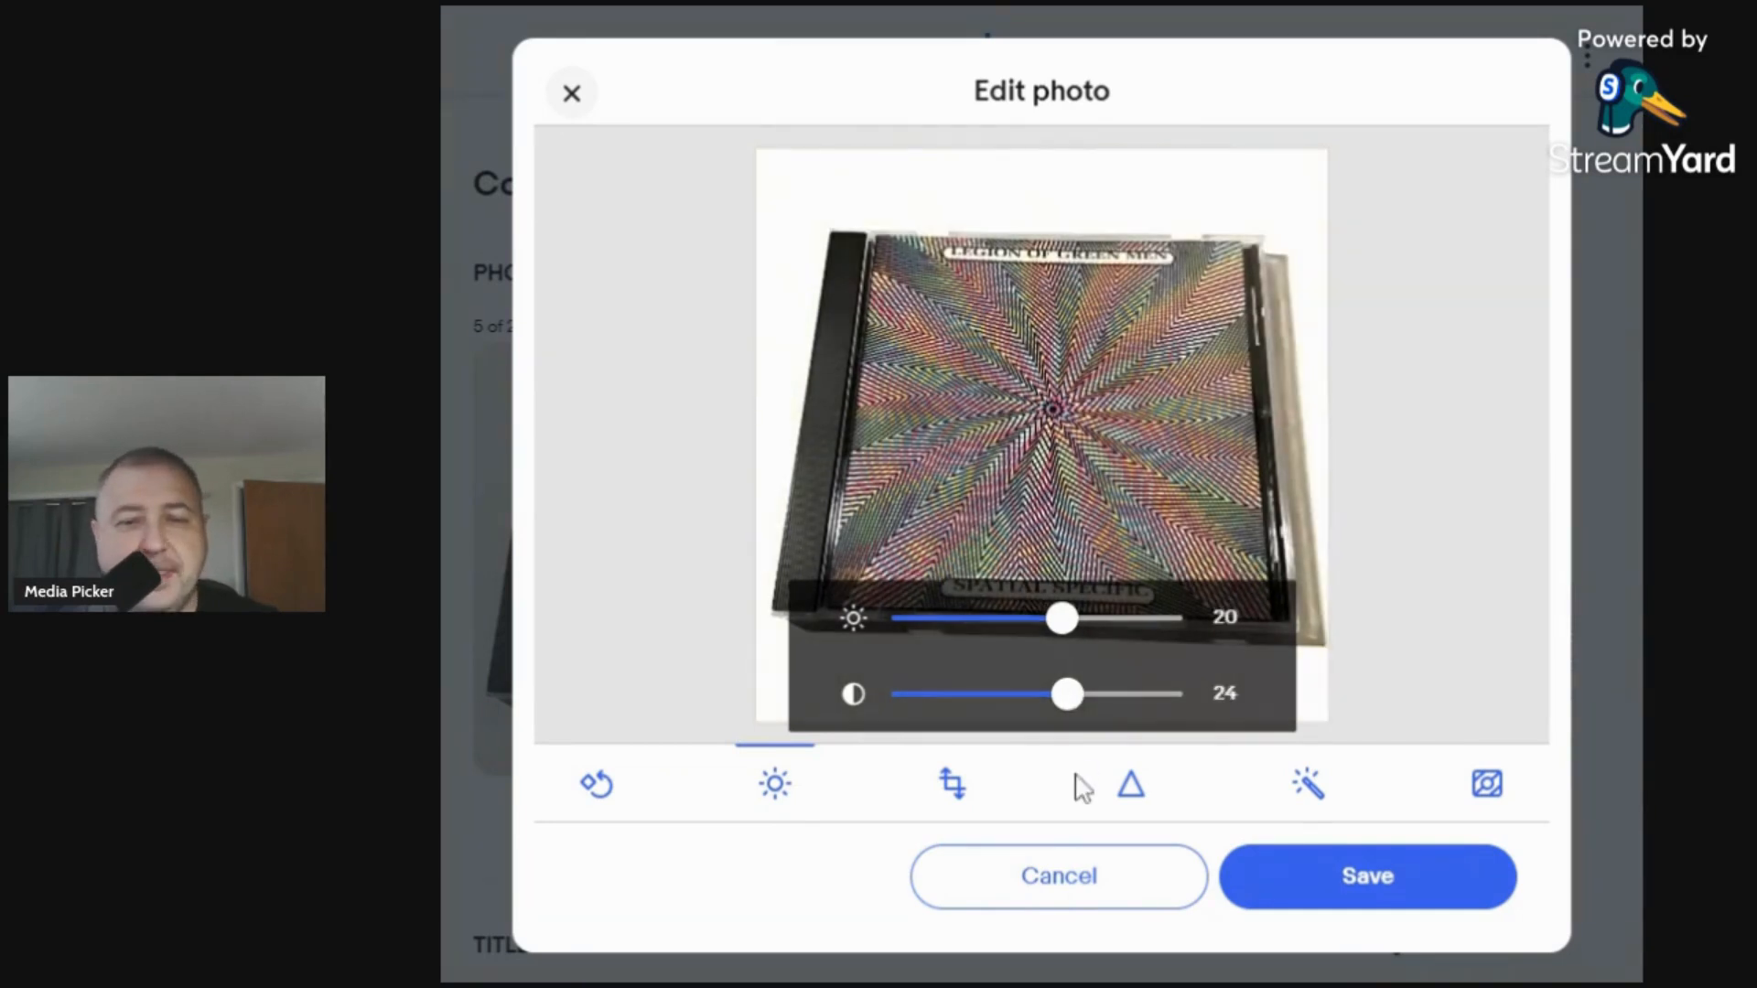
pyautogui.click(1457, 441)
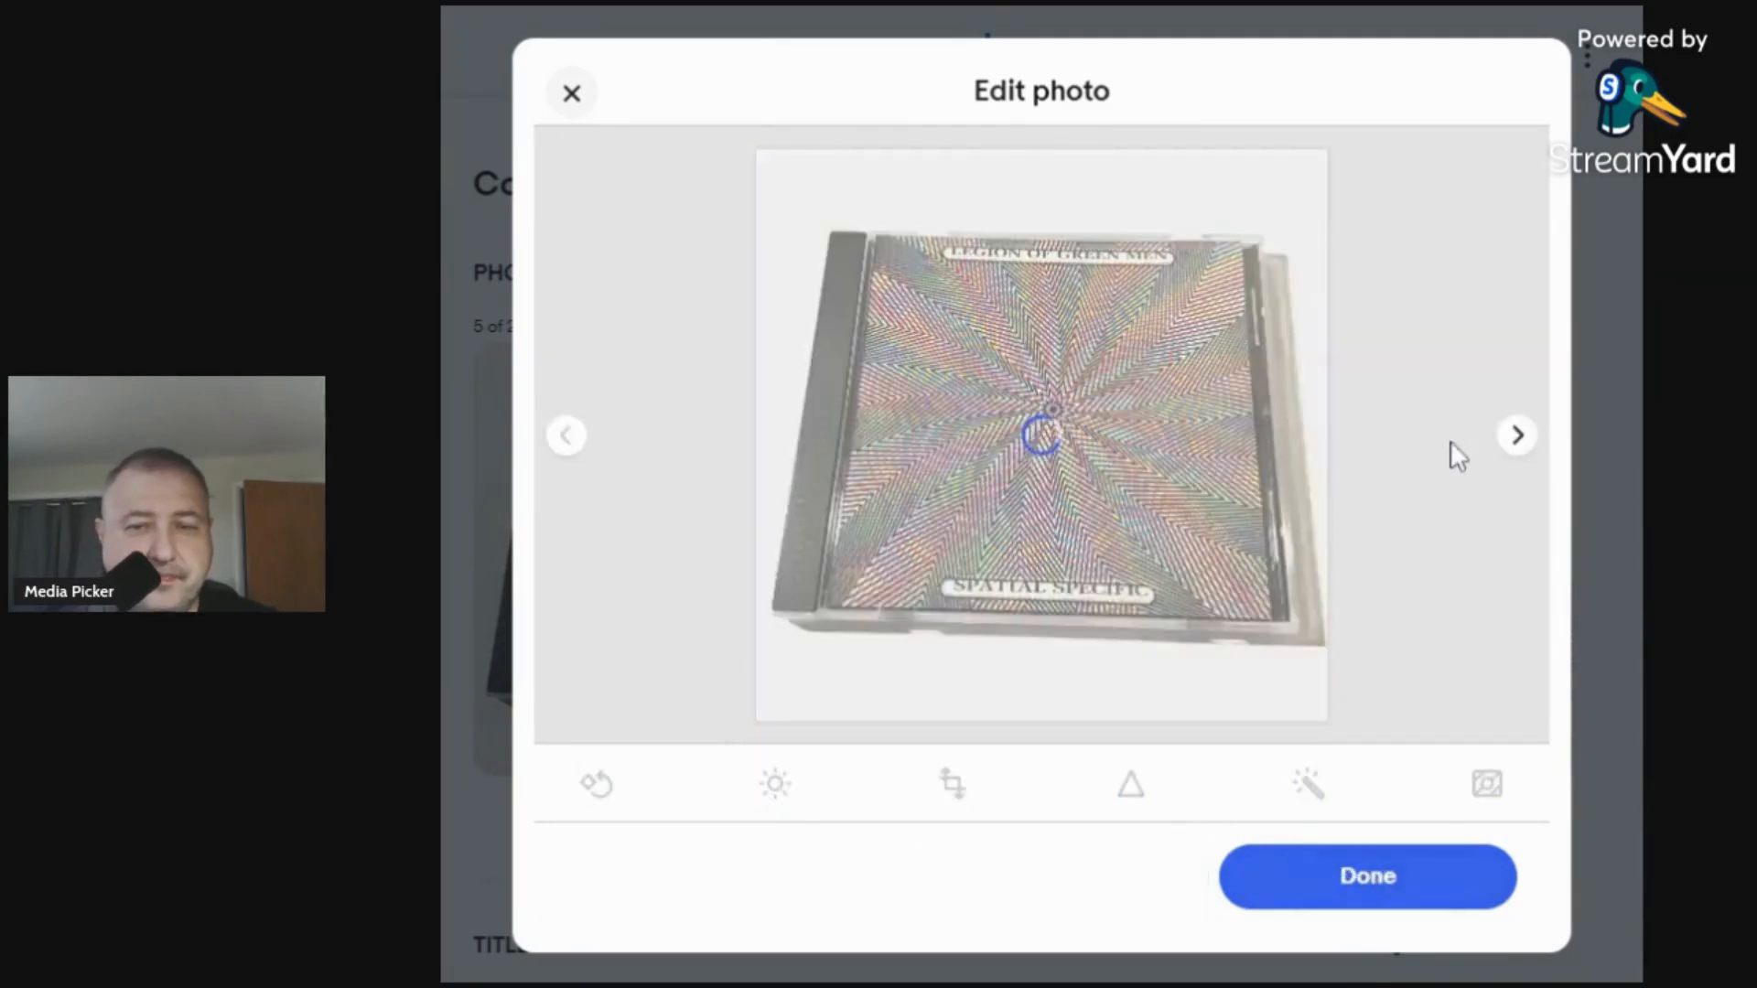
# Set the back-cover photo's contrast to 18 and brightness to 22, and save the edit.
pyautogui.click(1516, 437)
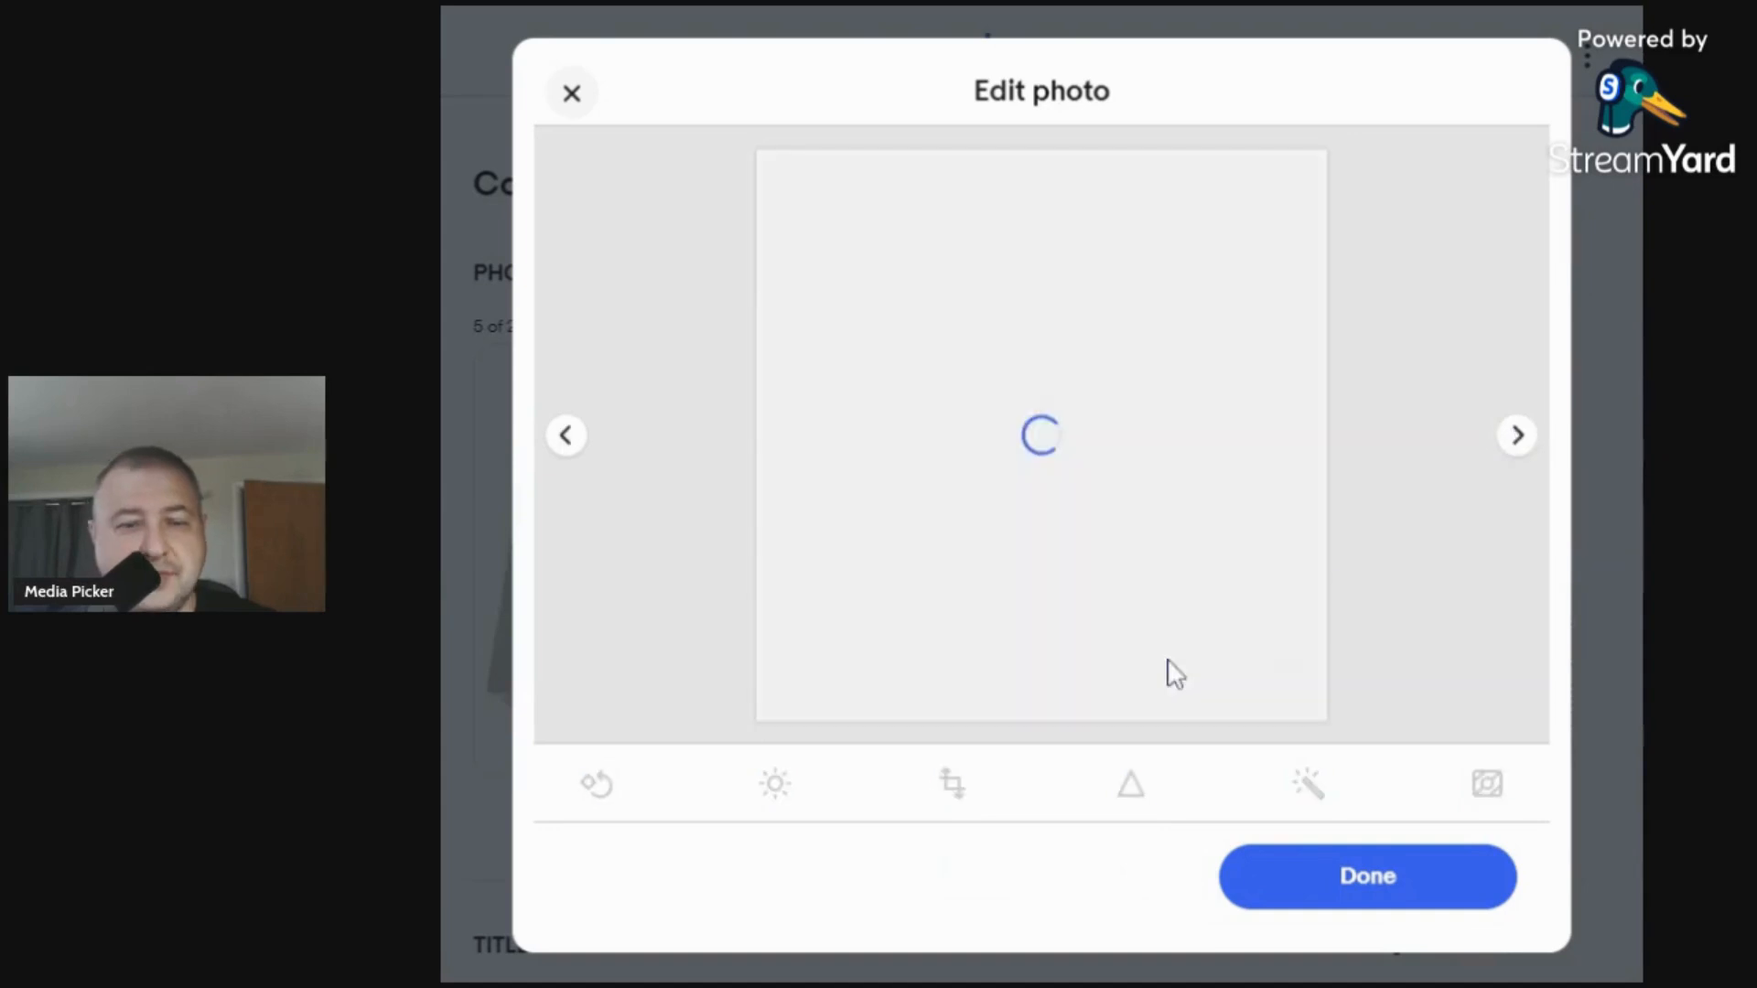
pyautogui.click(780, 792)
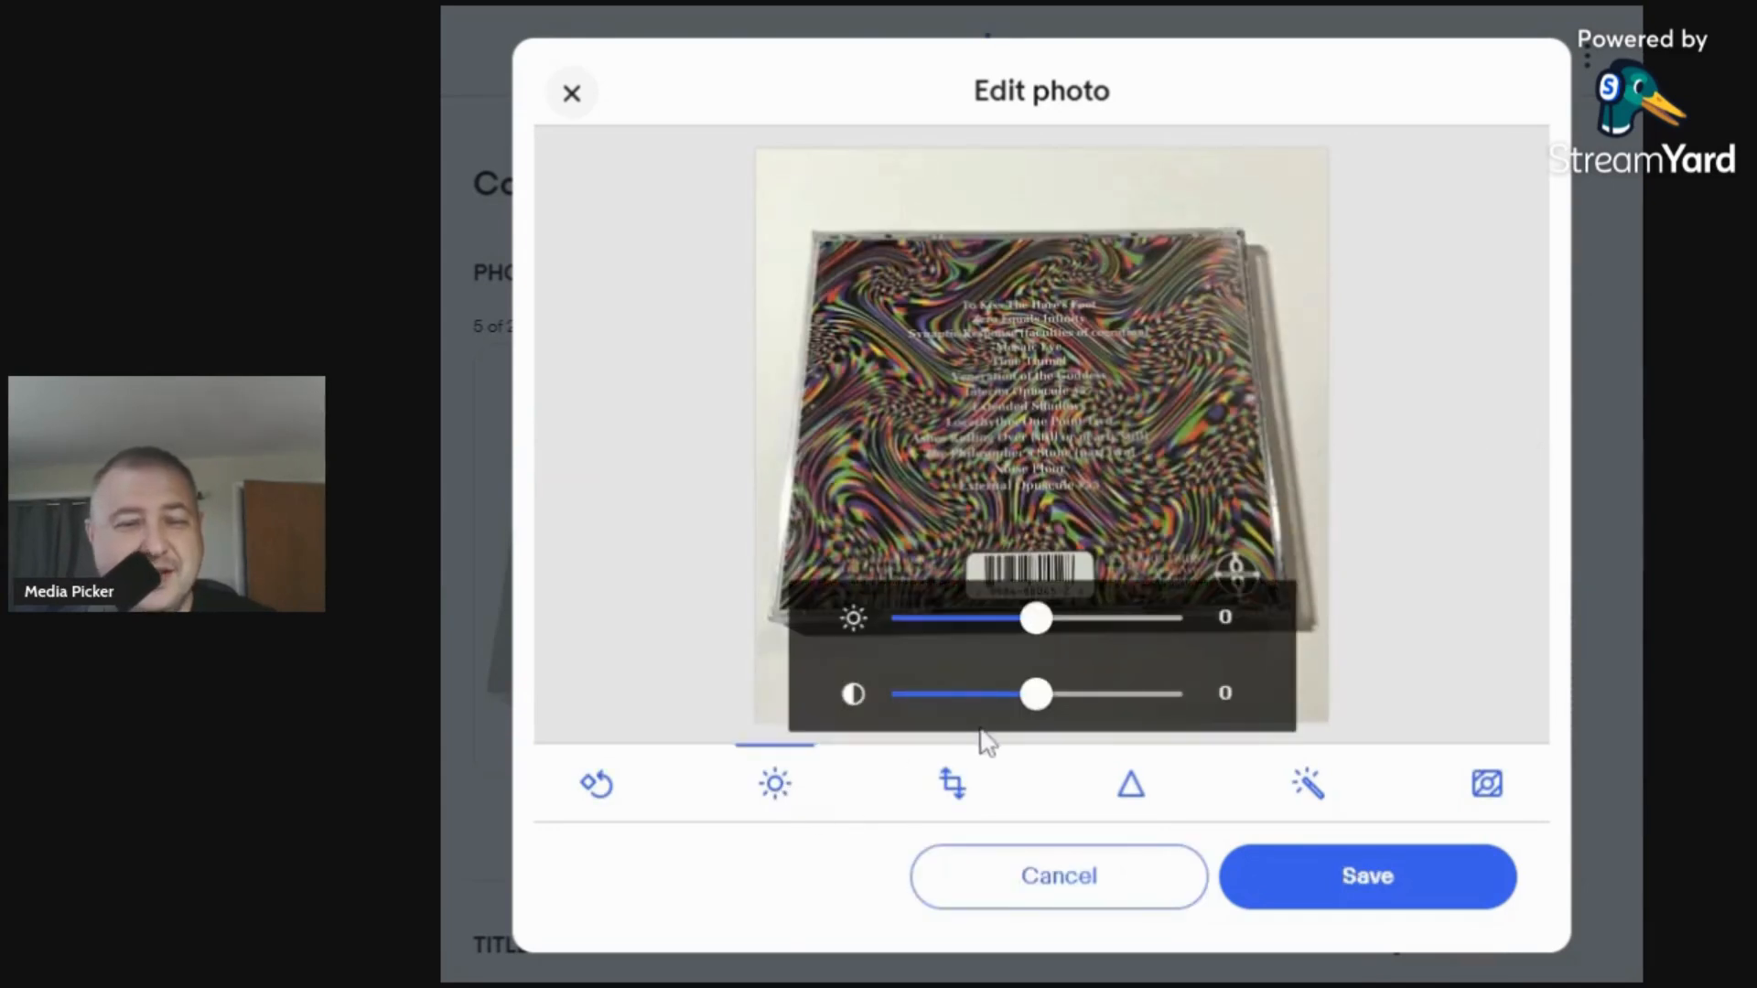
pyautogui.click(1064, 695)
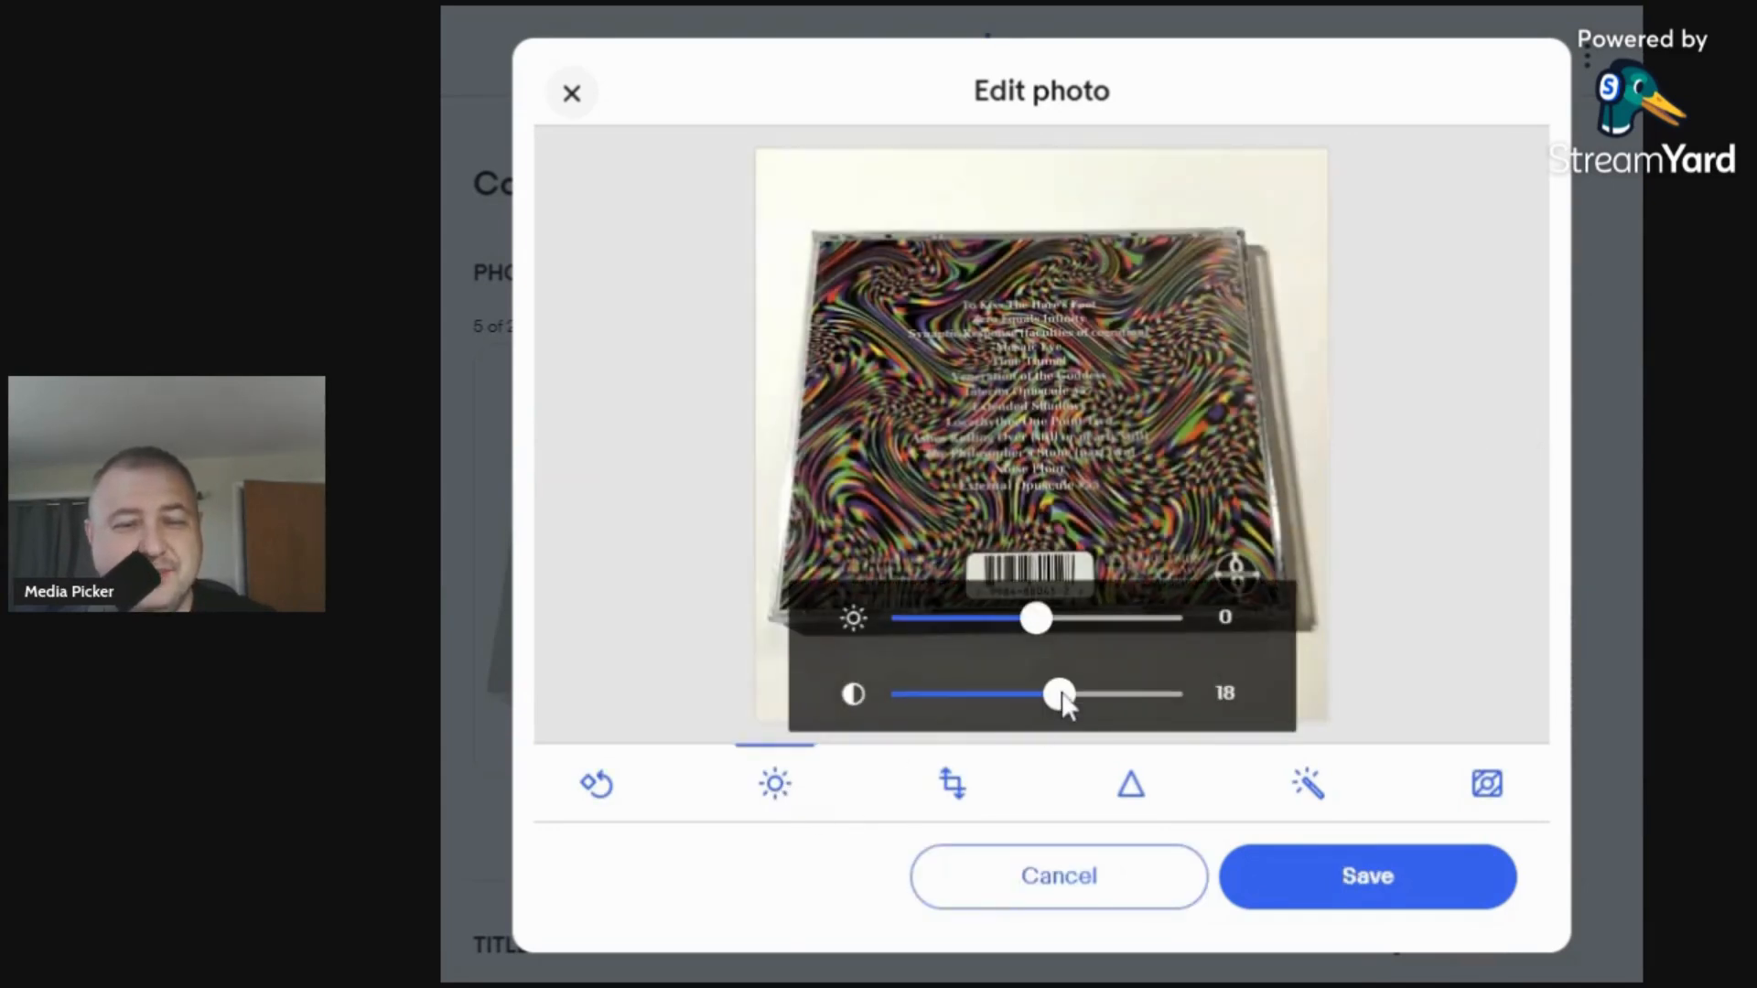
pyautogui.click(1070, 620)
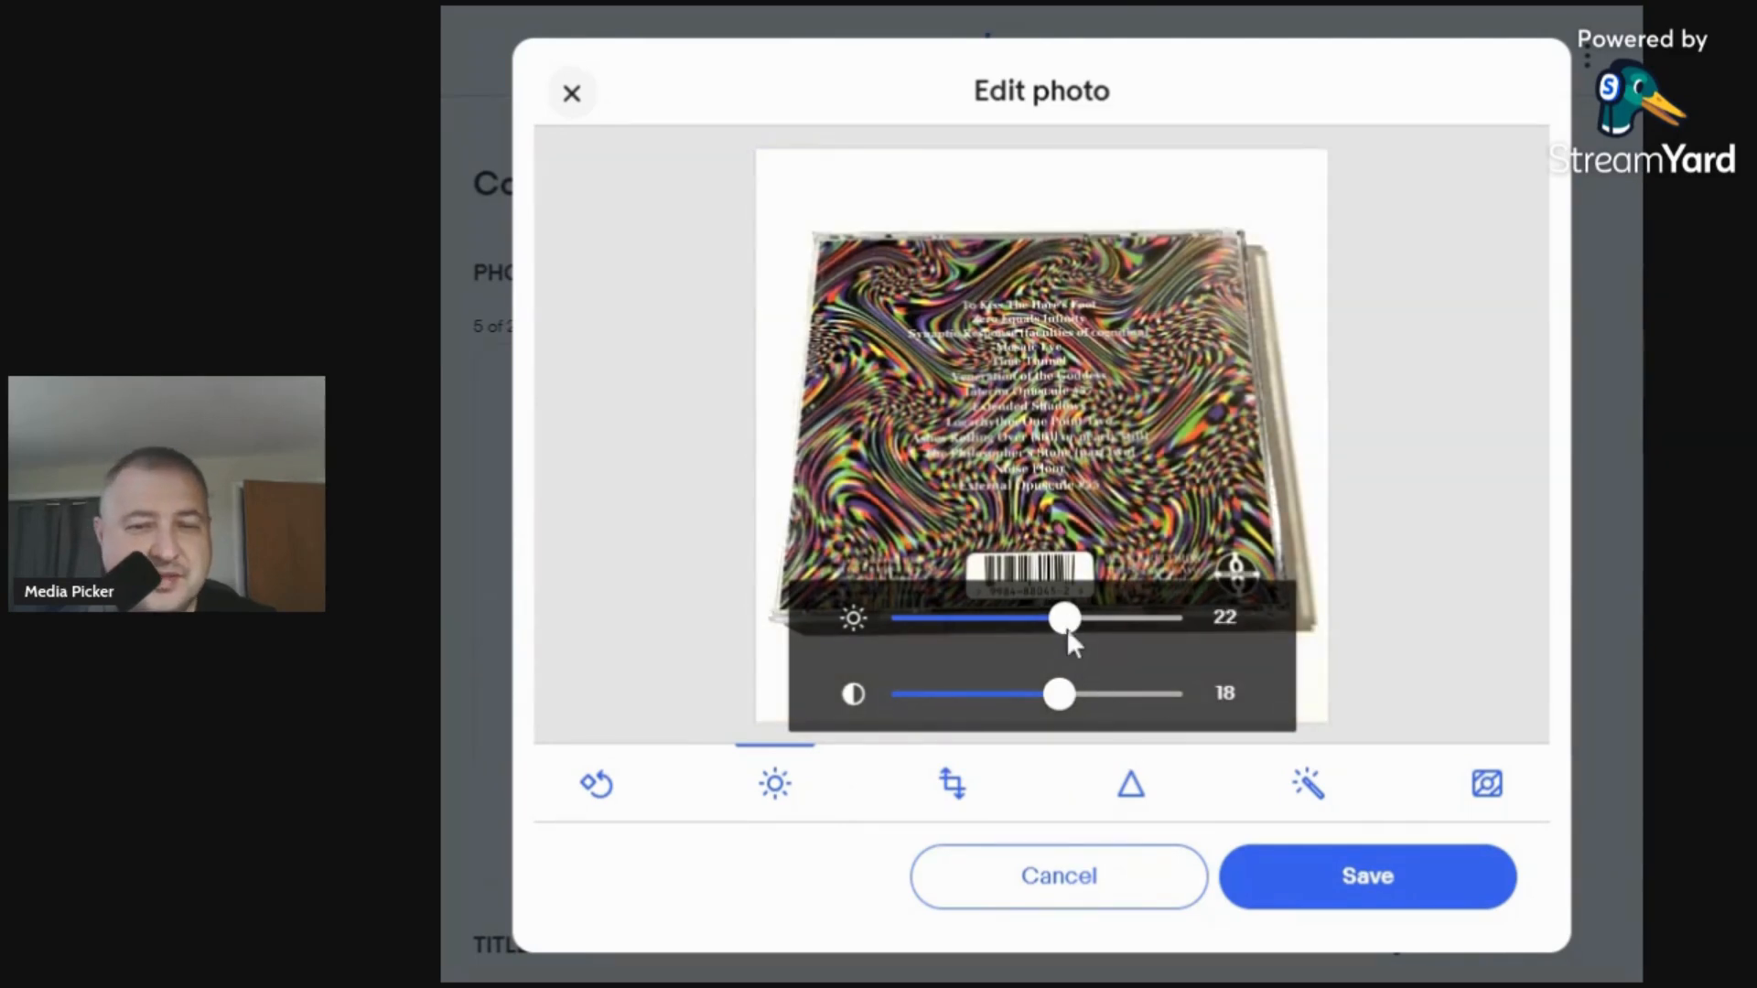
pyautogui.click(1425, 898)
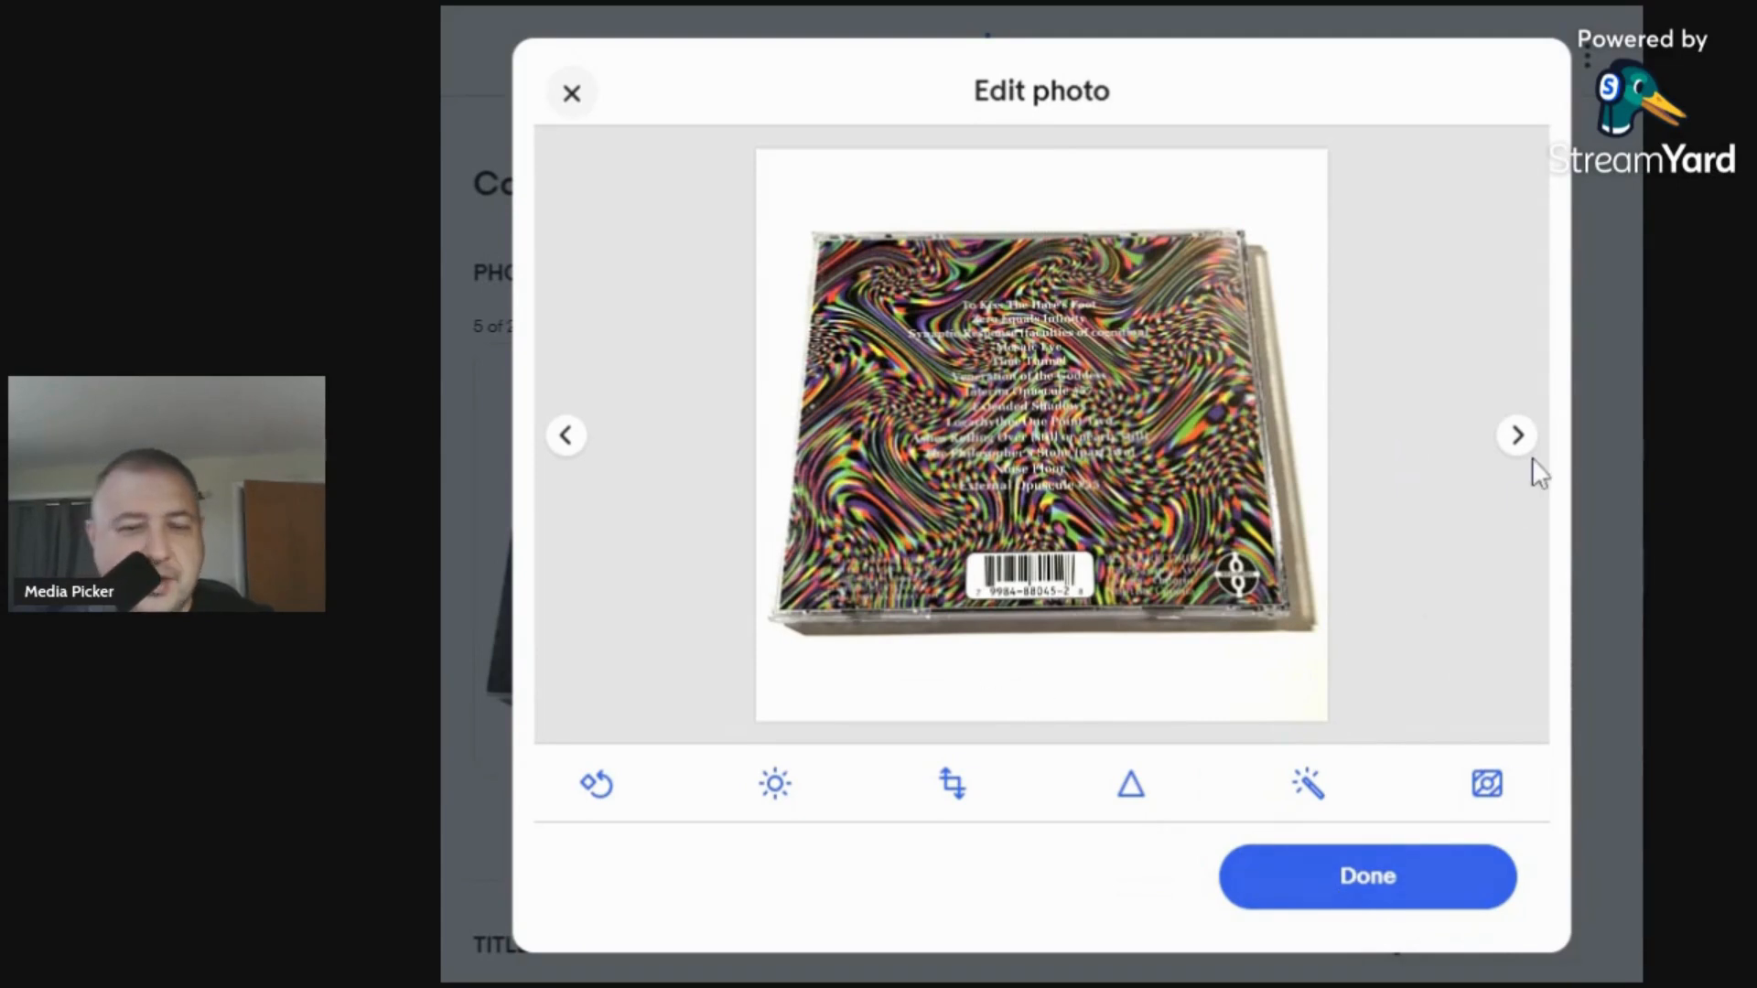
# Set the third photo's contrast to 18, raise its brightness, and save the edit.
pyautogui.click(1516, 438)
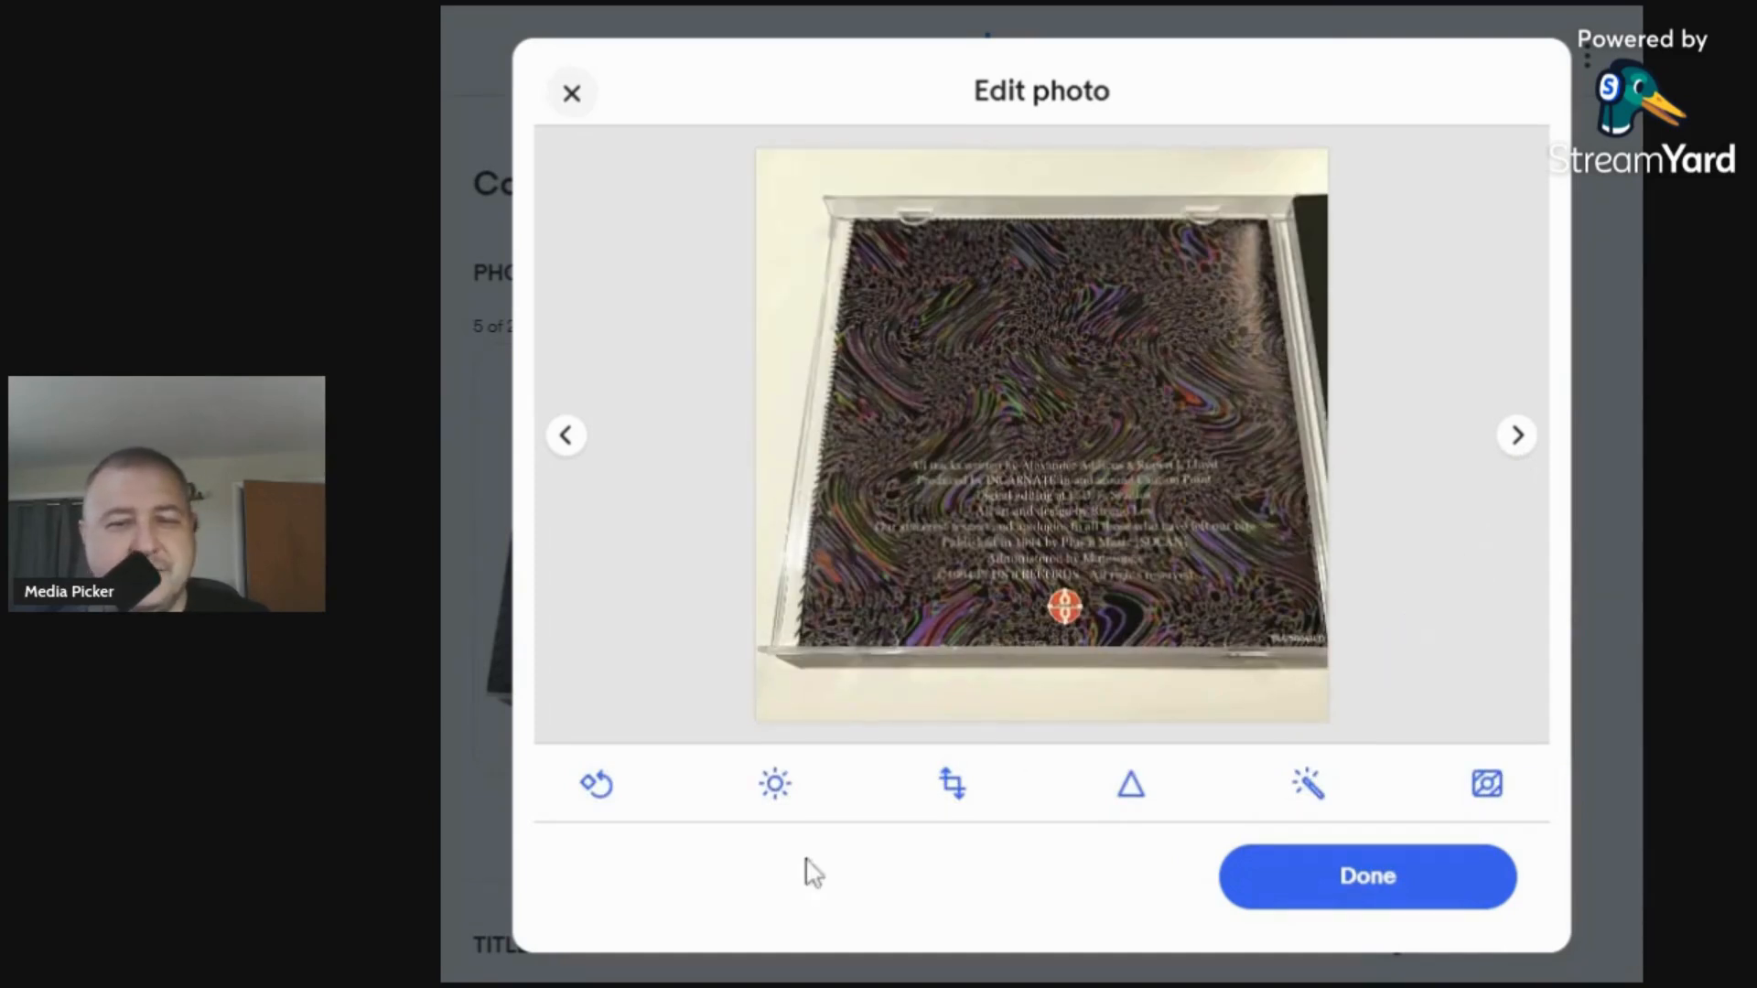
pyautogui.click(776, 785)
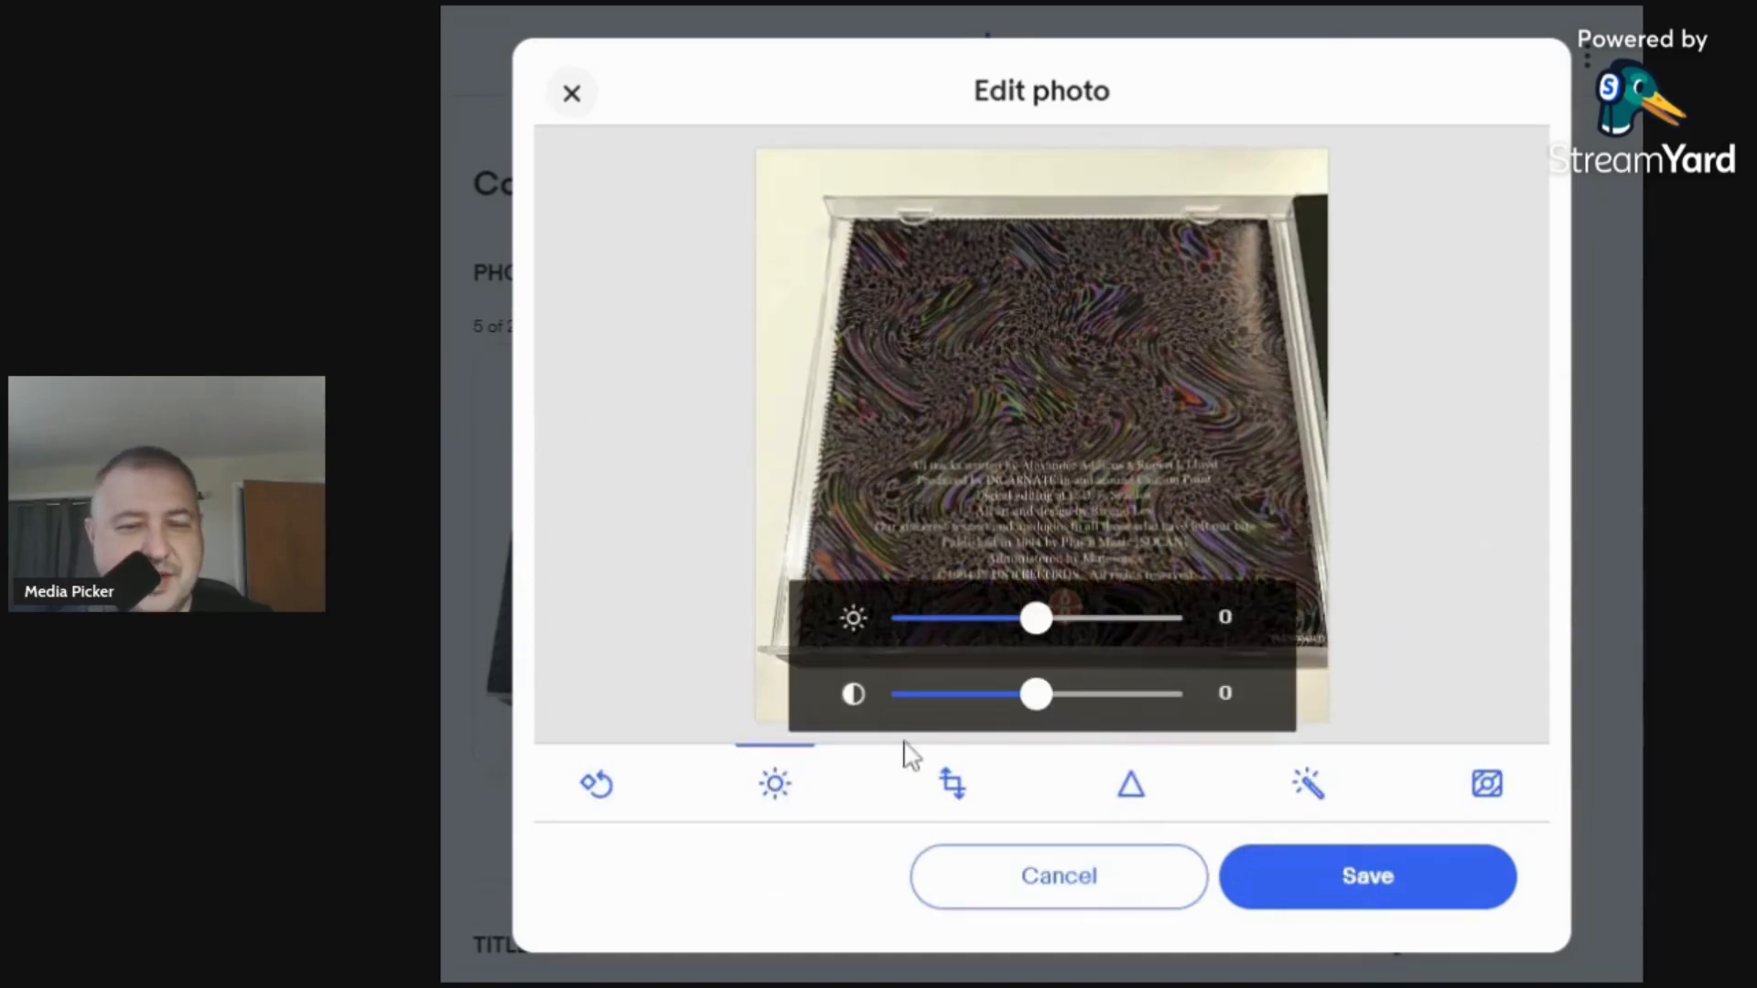
pyautogui.click(1061, 694)
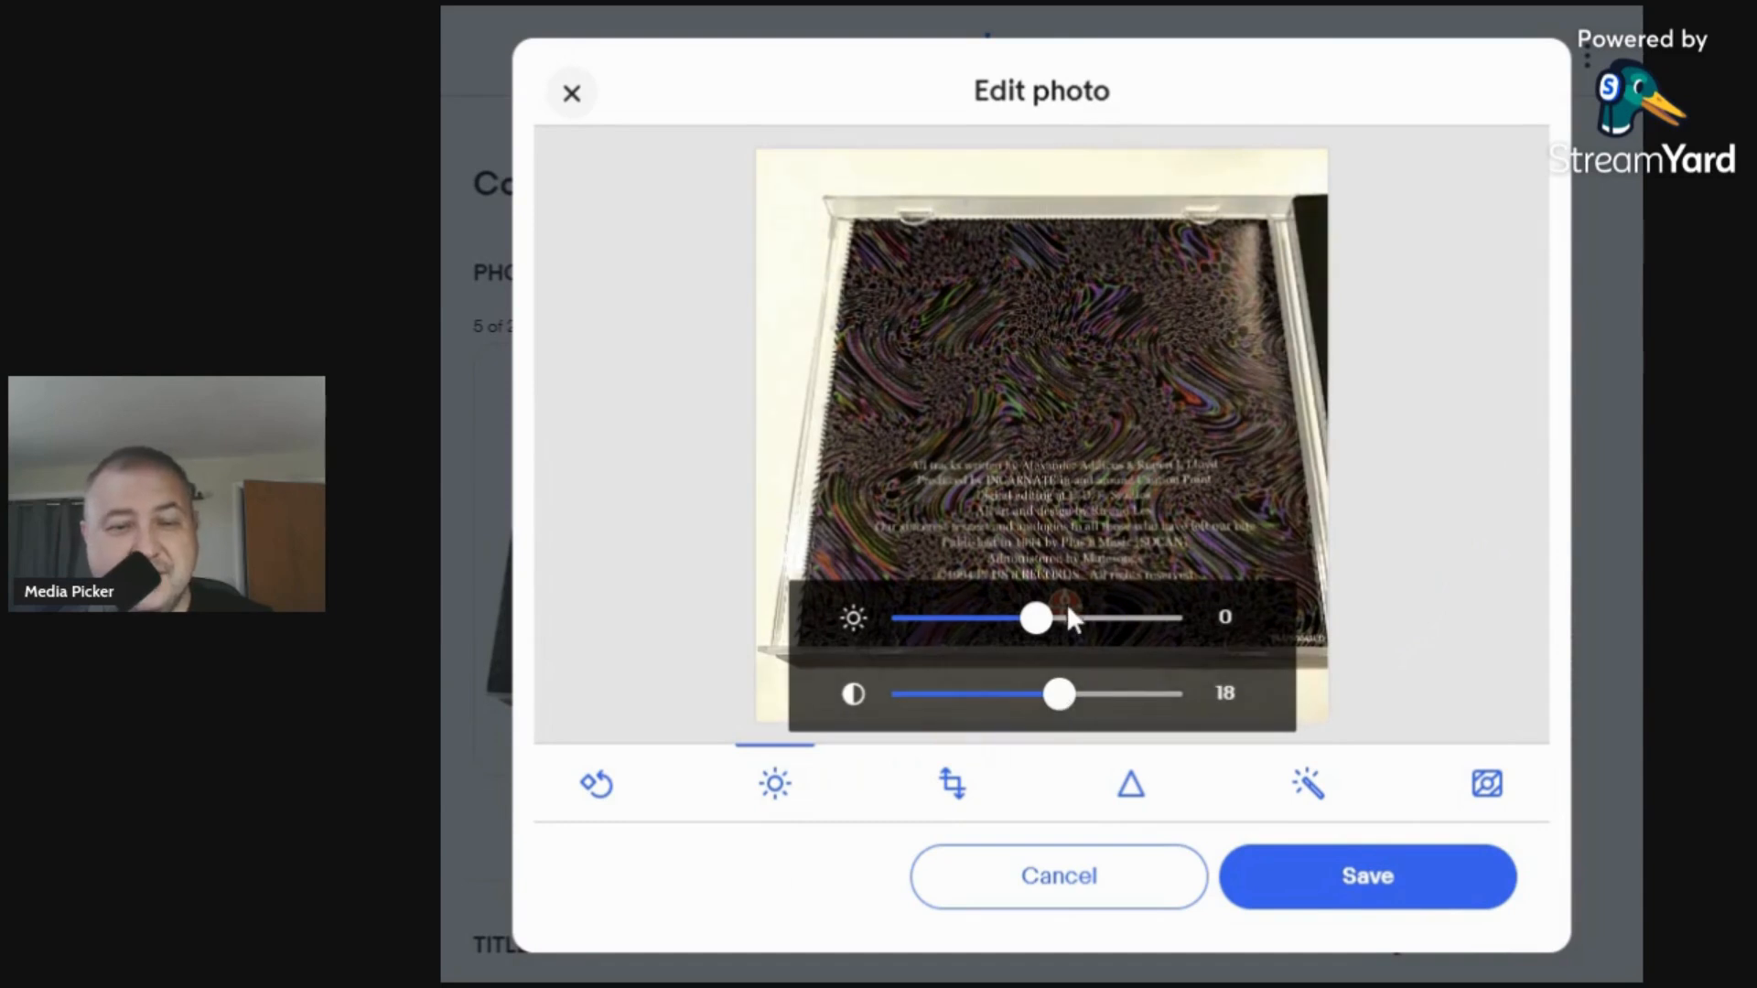
pyautogui.click(1070, 617)
pyautogui.click(1365, 903)
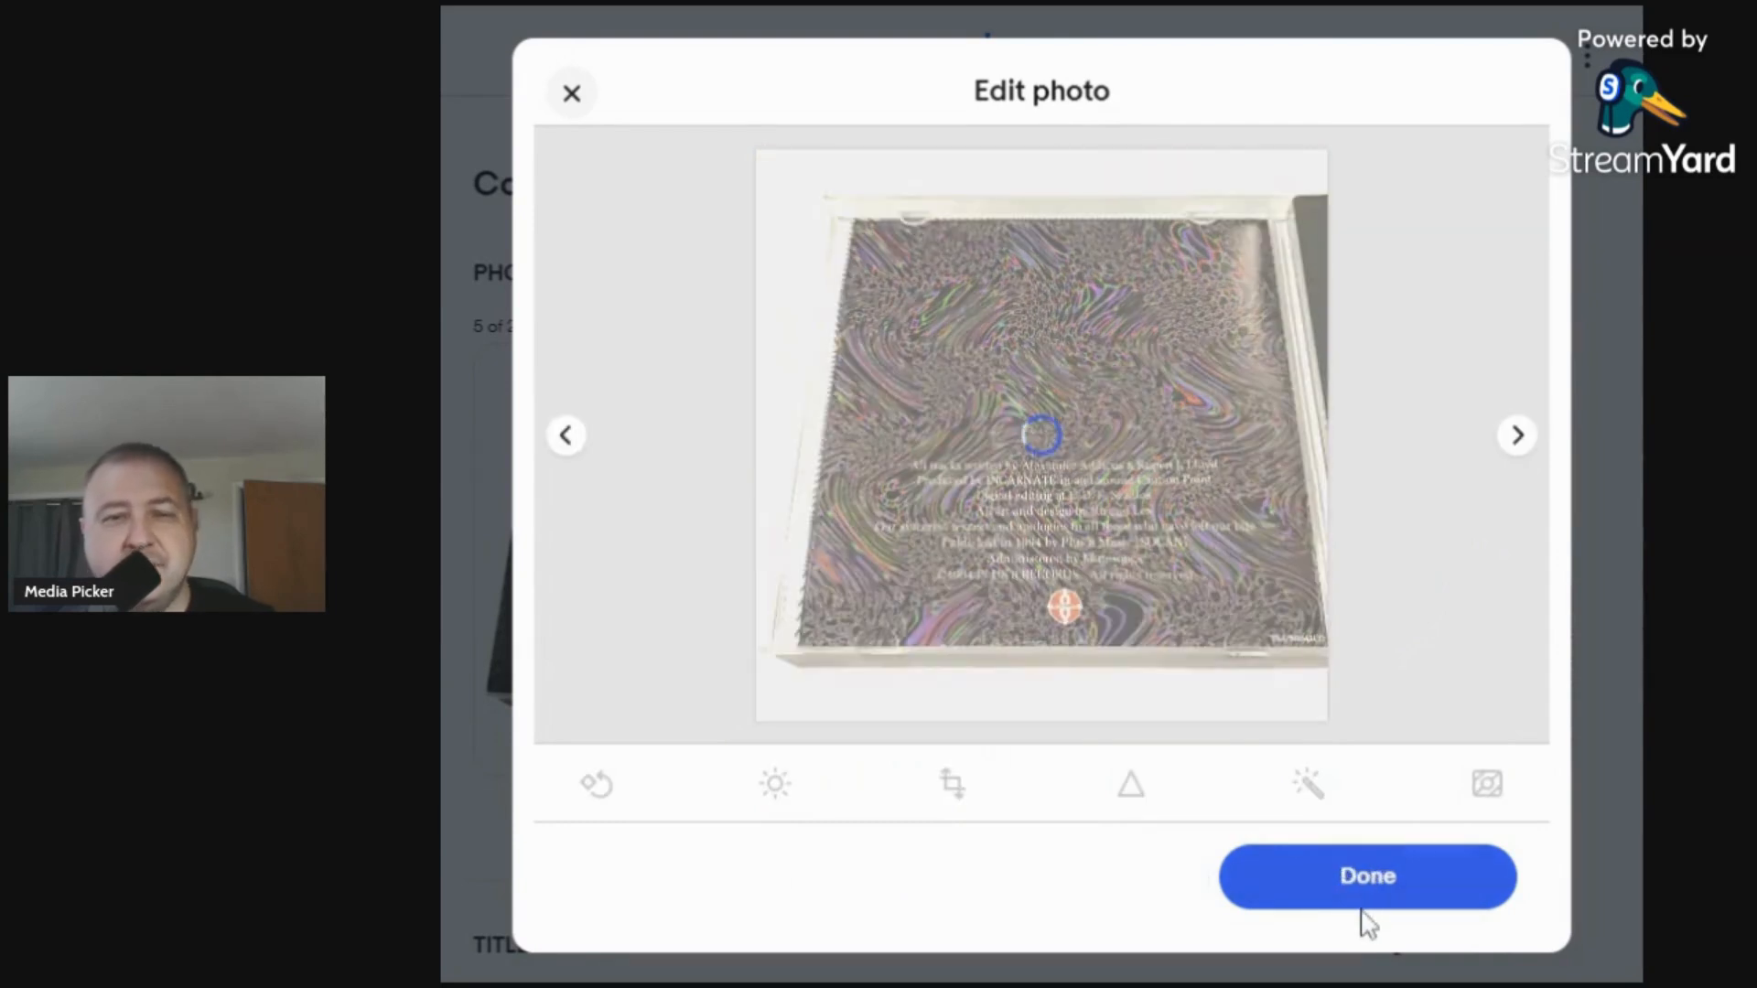
# Set the purple disc photo's contrast to 20 and brightness to 18, save it, and finish photo editing.
pyautogui.click(1515, 441)
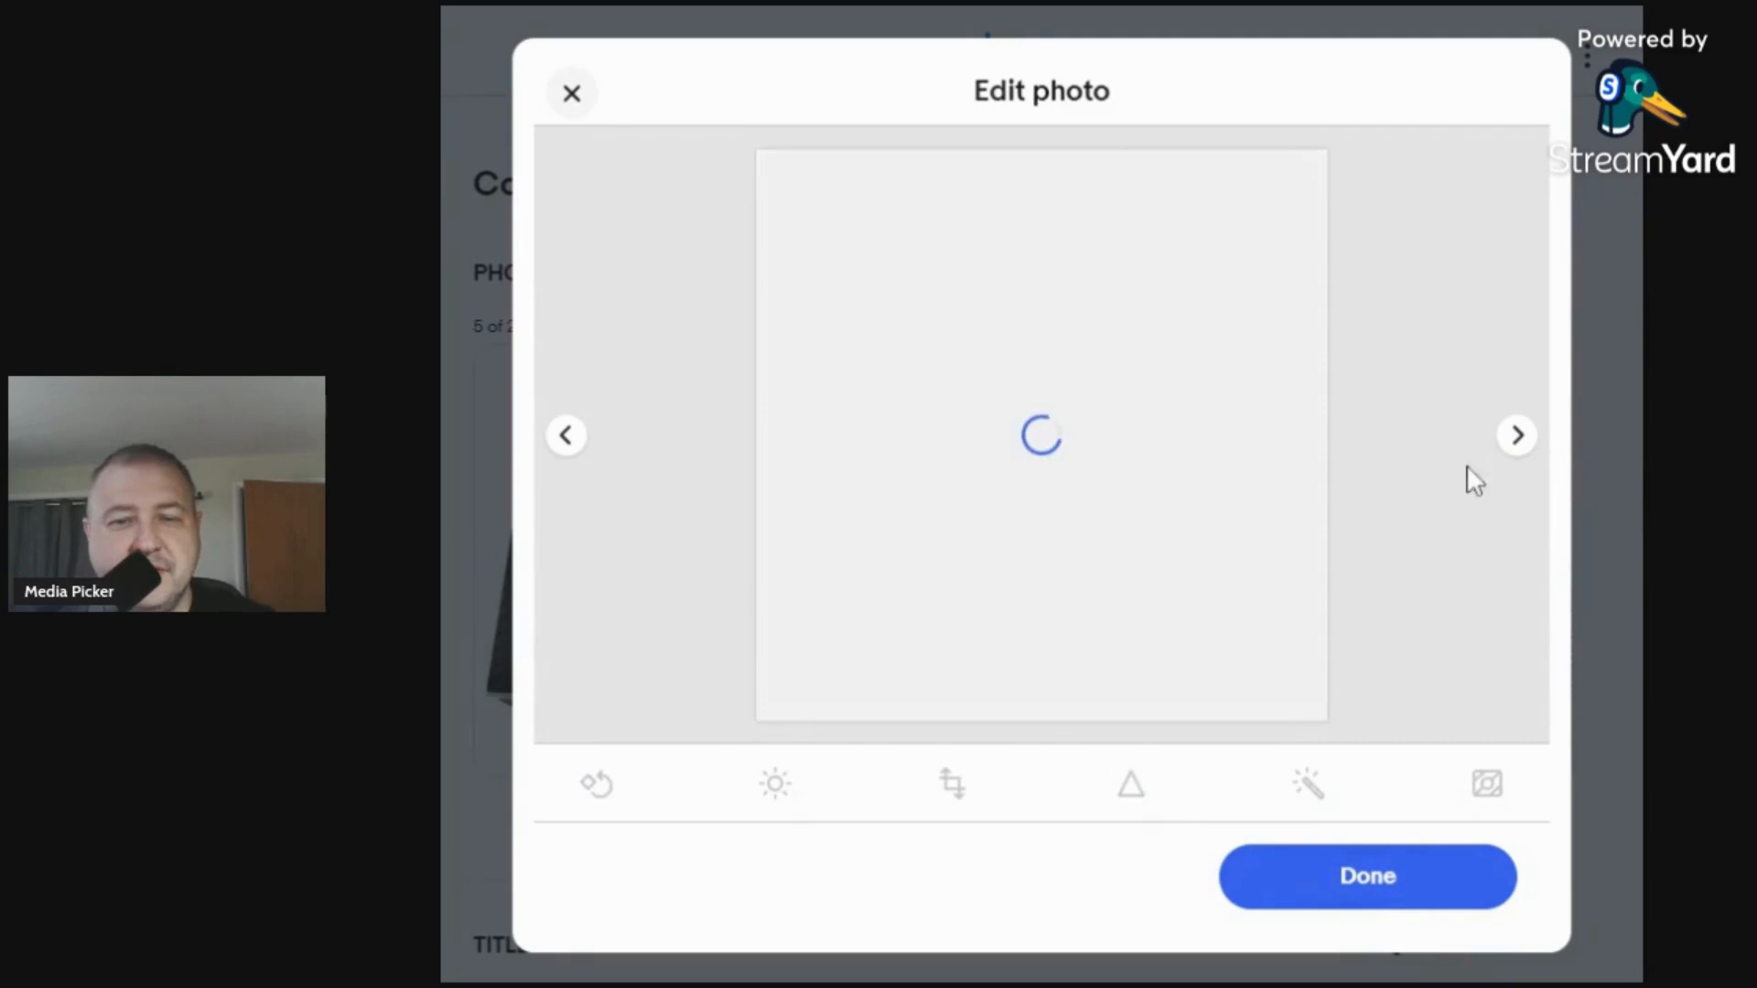
pyautogui.click(774, 785)
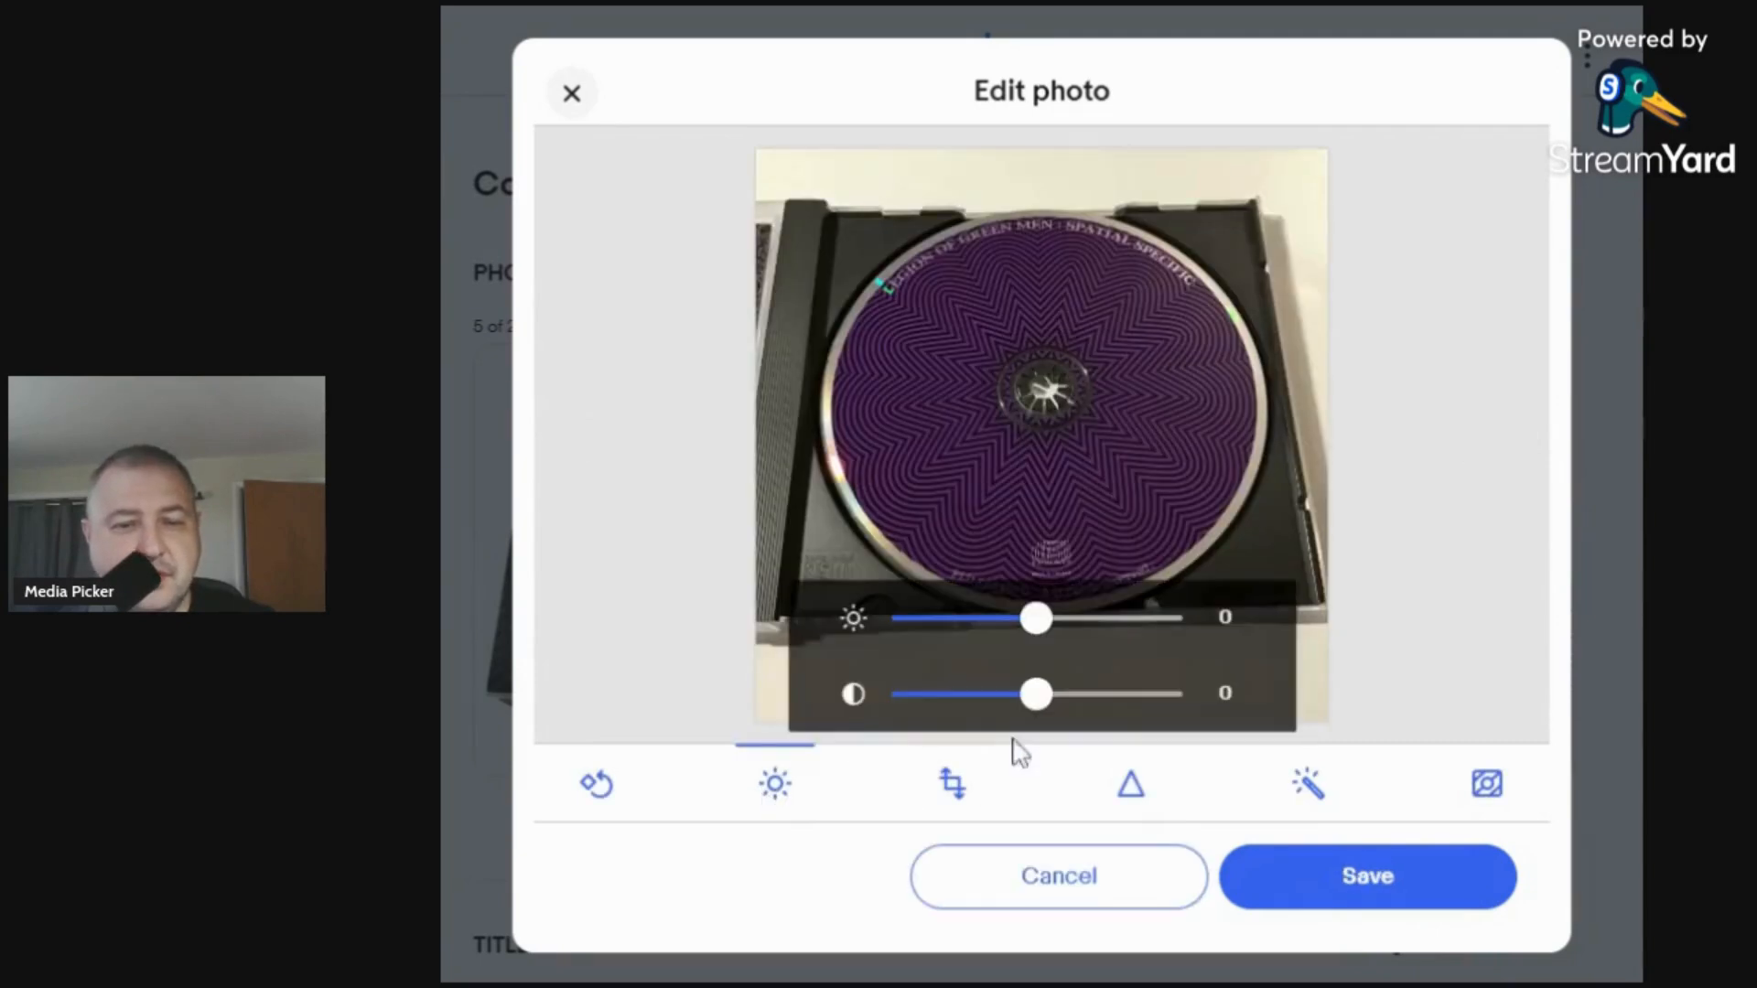
pyautogui.click(1067, 692)
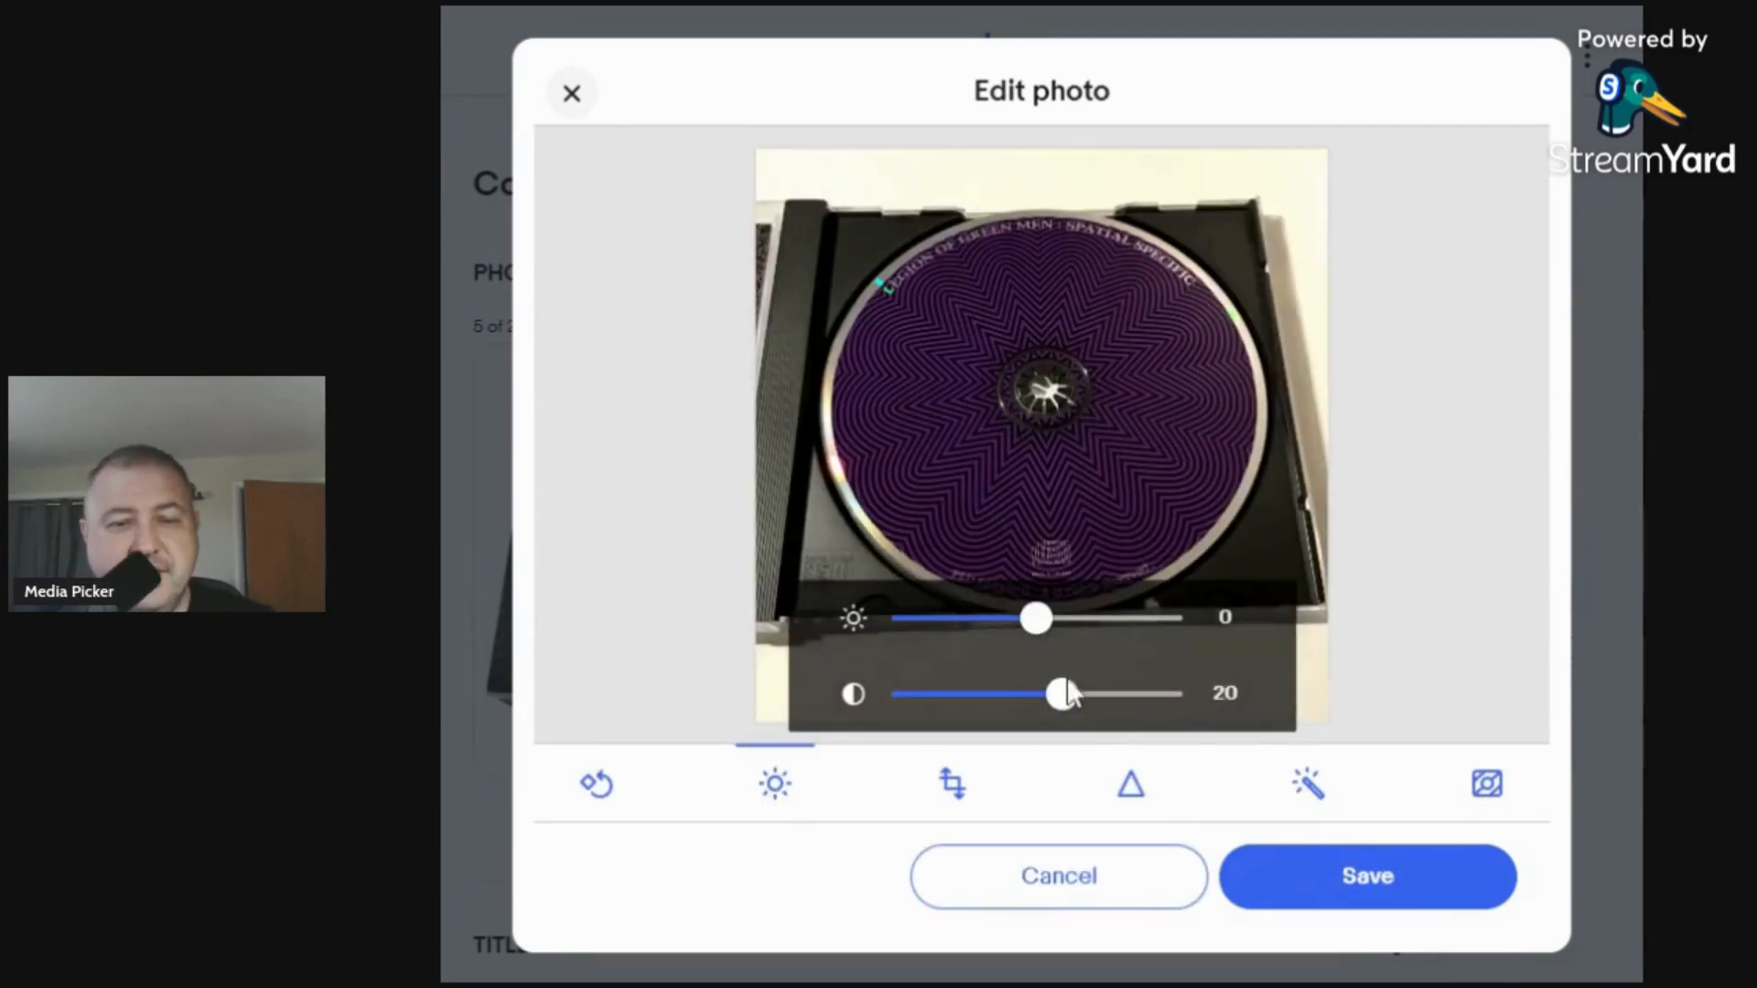
pyautogui.click(1061, 617)
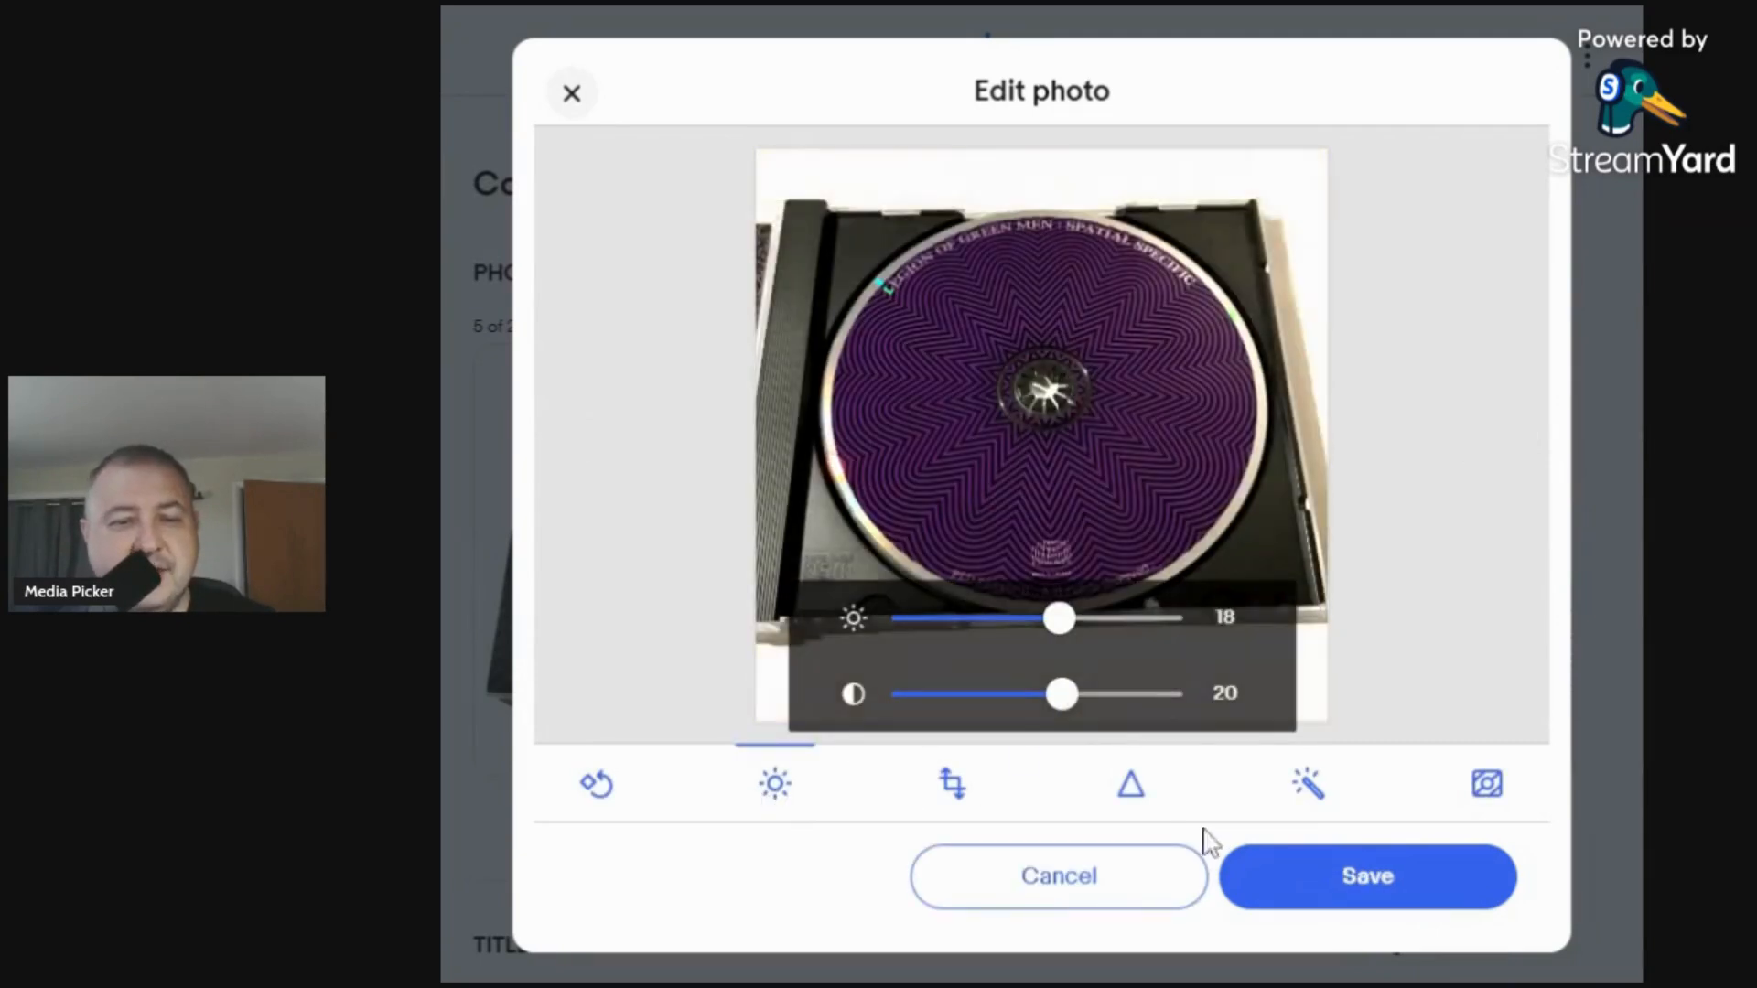
pyautogui.click(1354, 870)
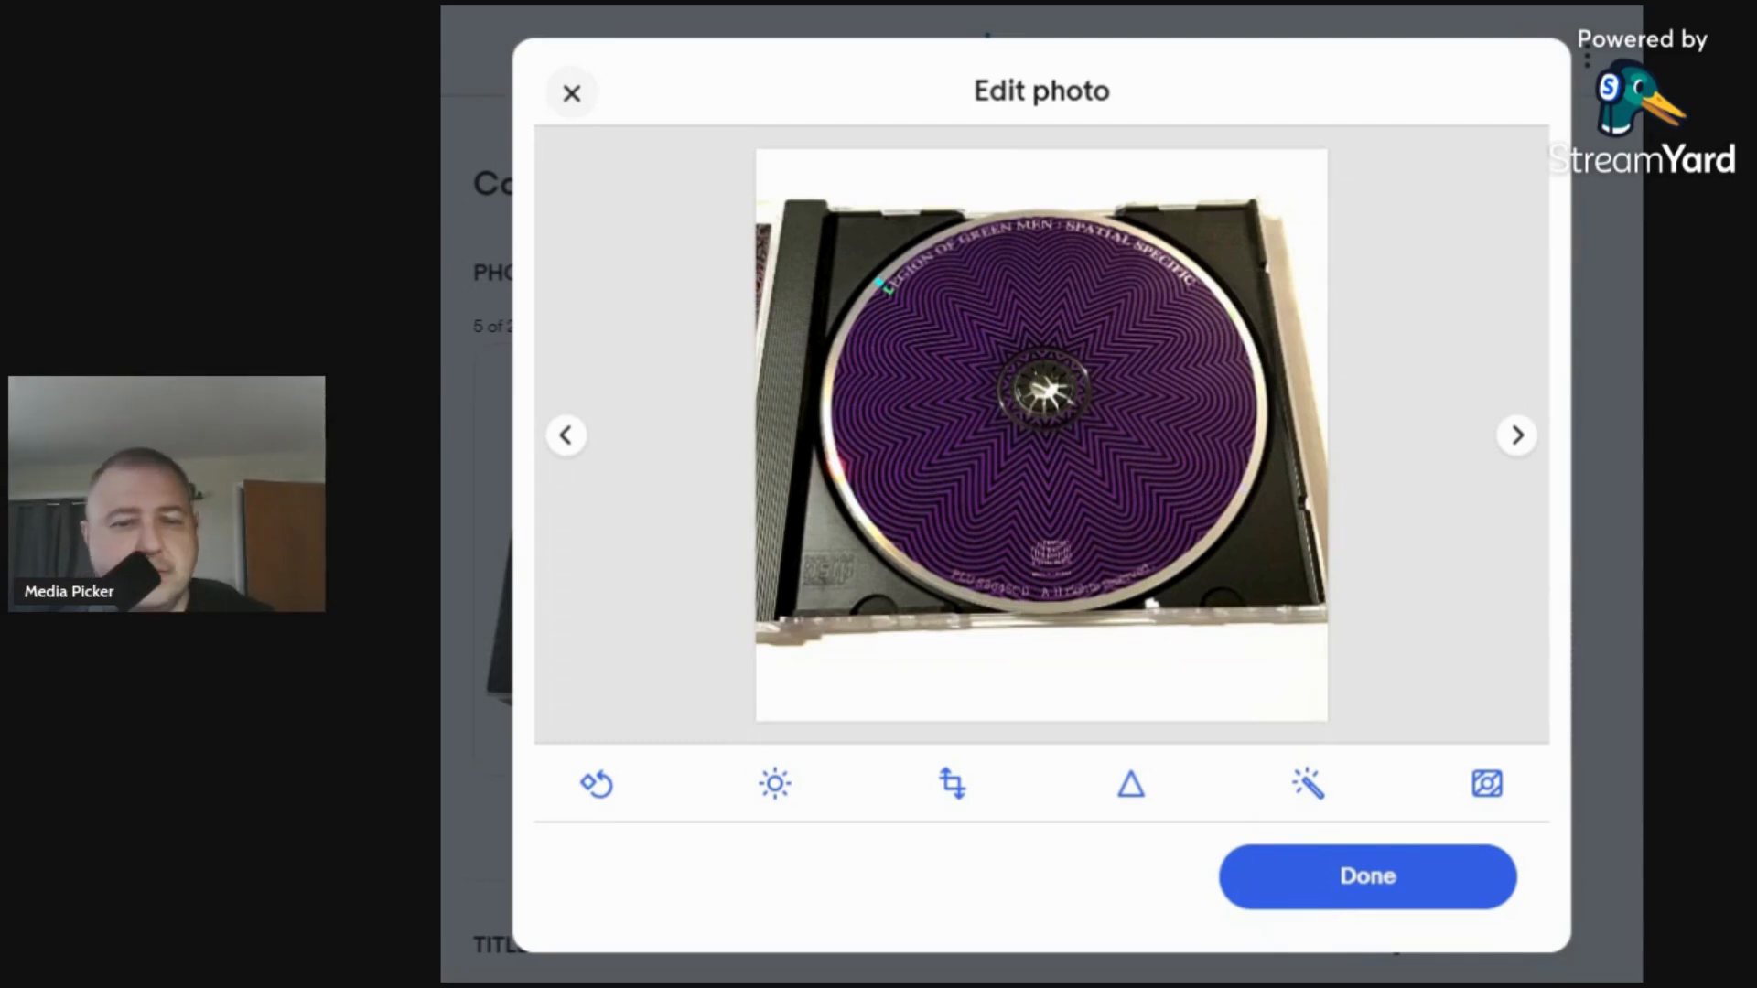
pyautogui.click(1336, 872)
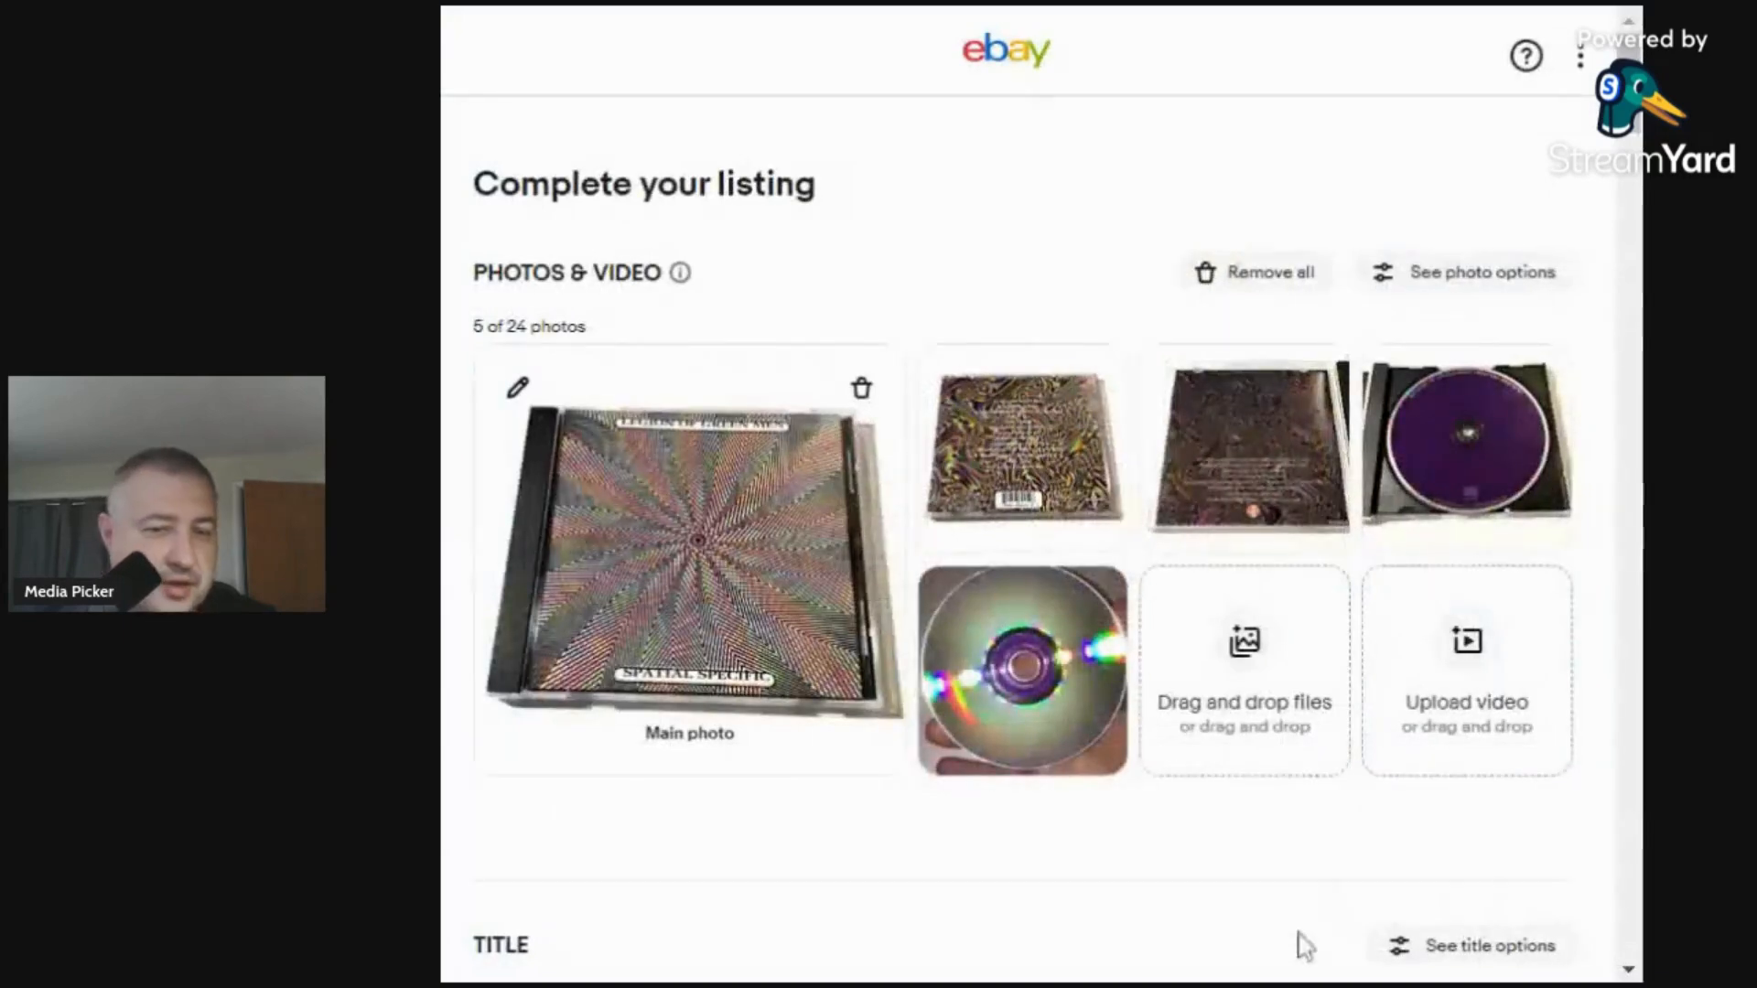
# Enter the item title "Legion Of Green Men - Spatial Specific (CD, 1994)".
pyautogui.scroll(-3, 1168, 782)
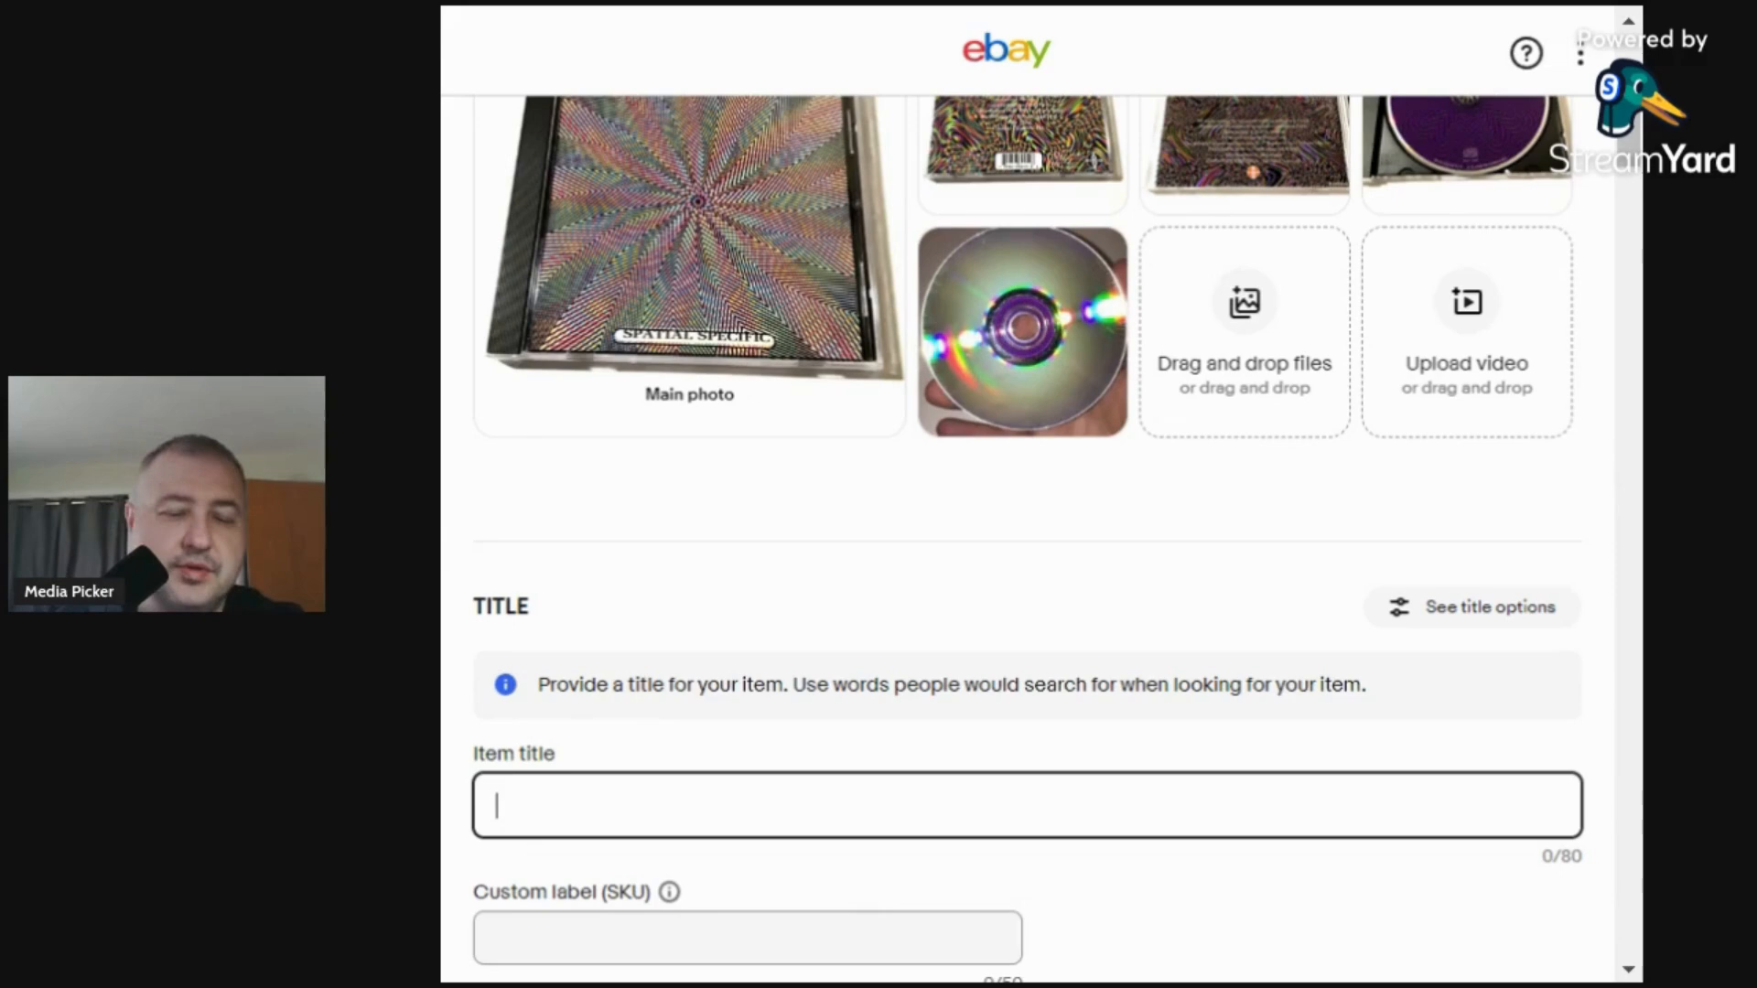
pyautogui.write('Letion O')
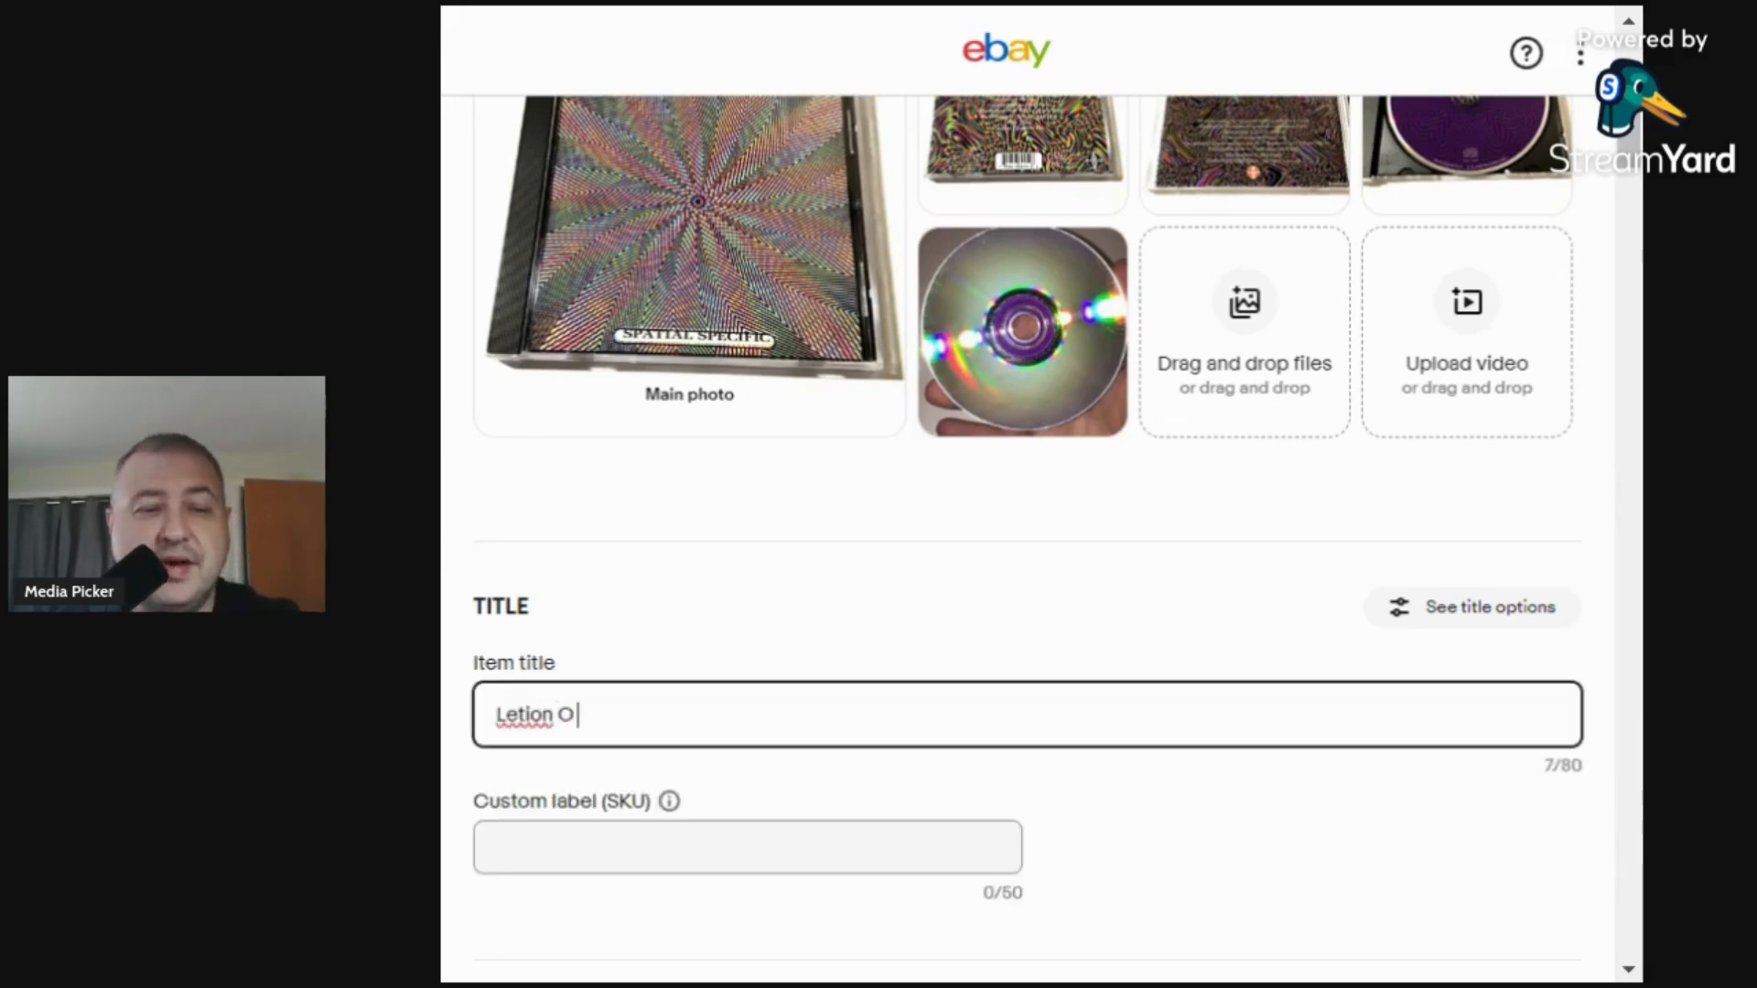
pyautogui.press('BackSpace')
pyautogui.press('BackSpace')
pyautogui.press('BackSpace')
pyautogui.press('BackSpace')
pyautogui.press('BackSpace')
pyautogui.press('BackSpace')
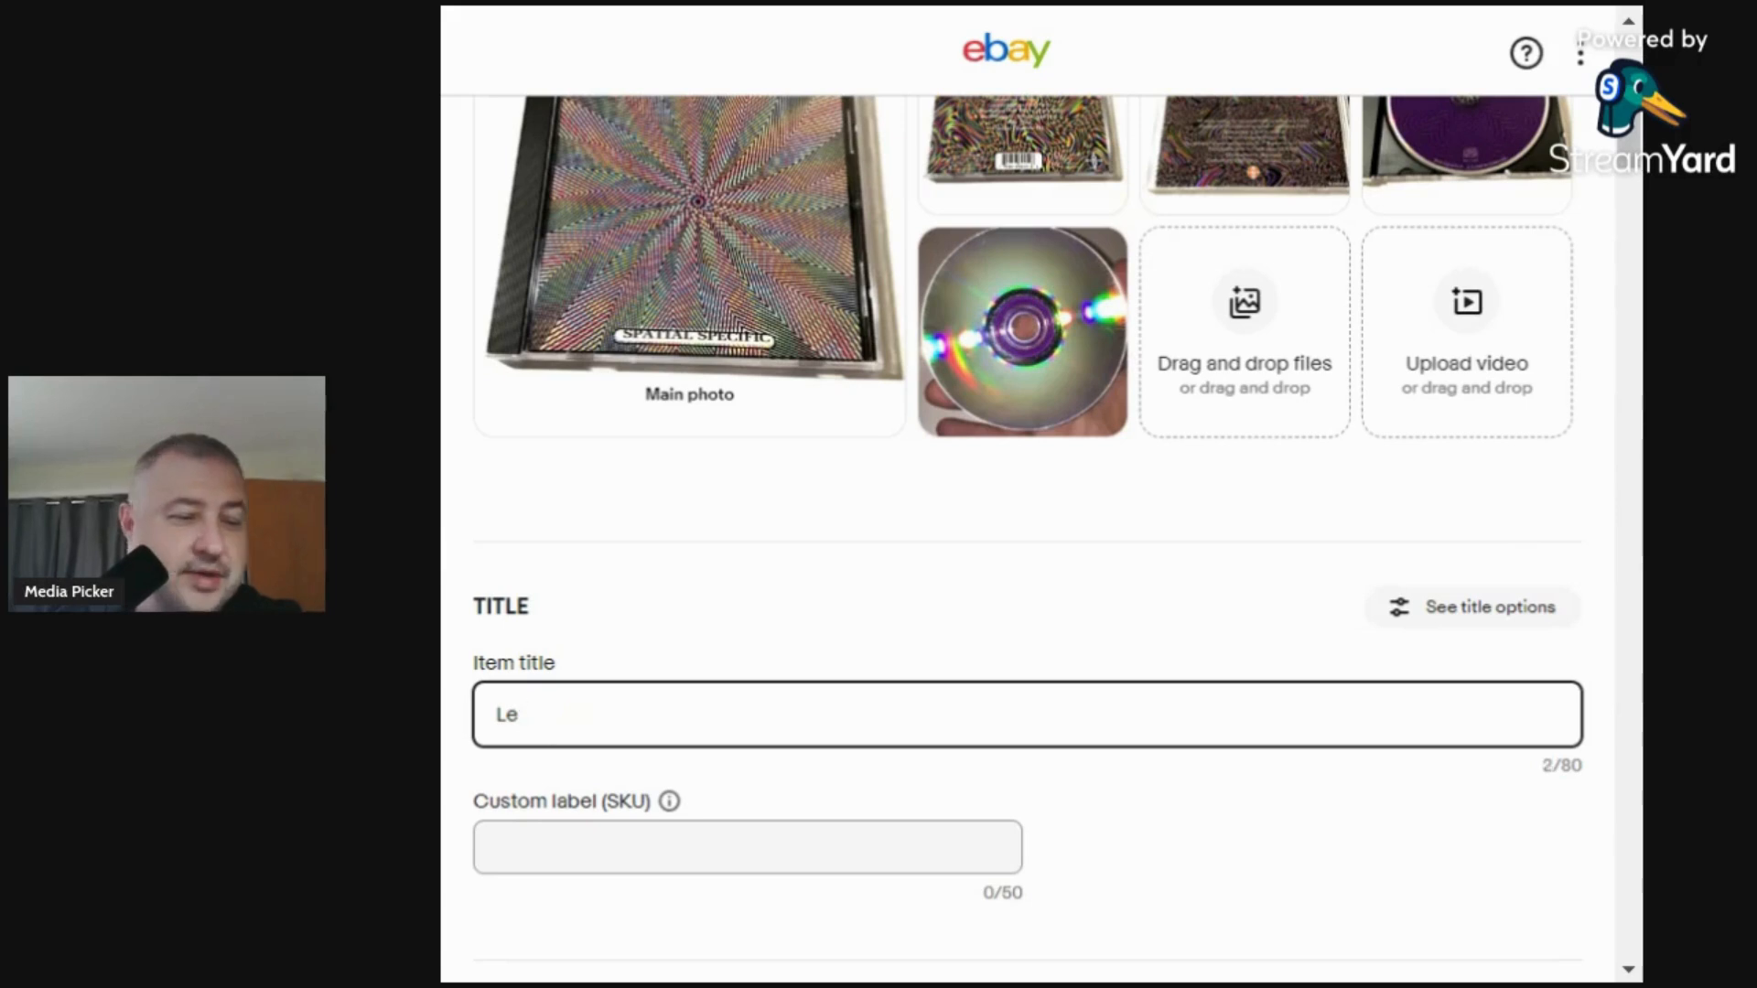
pyautogui.write('gi')
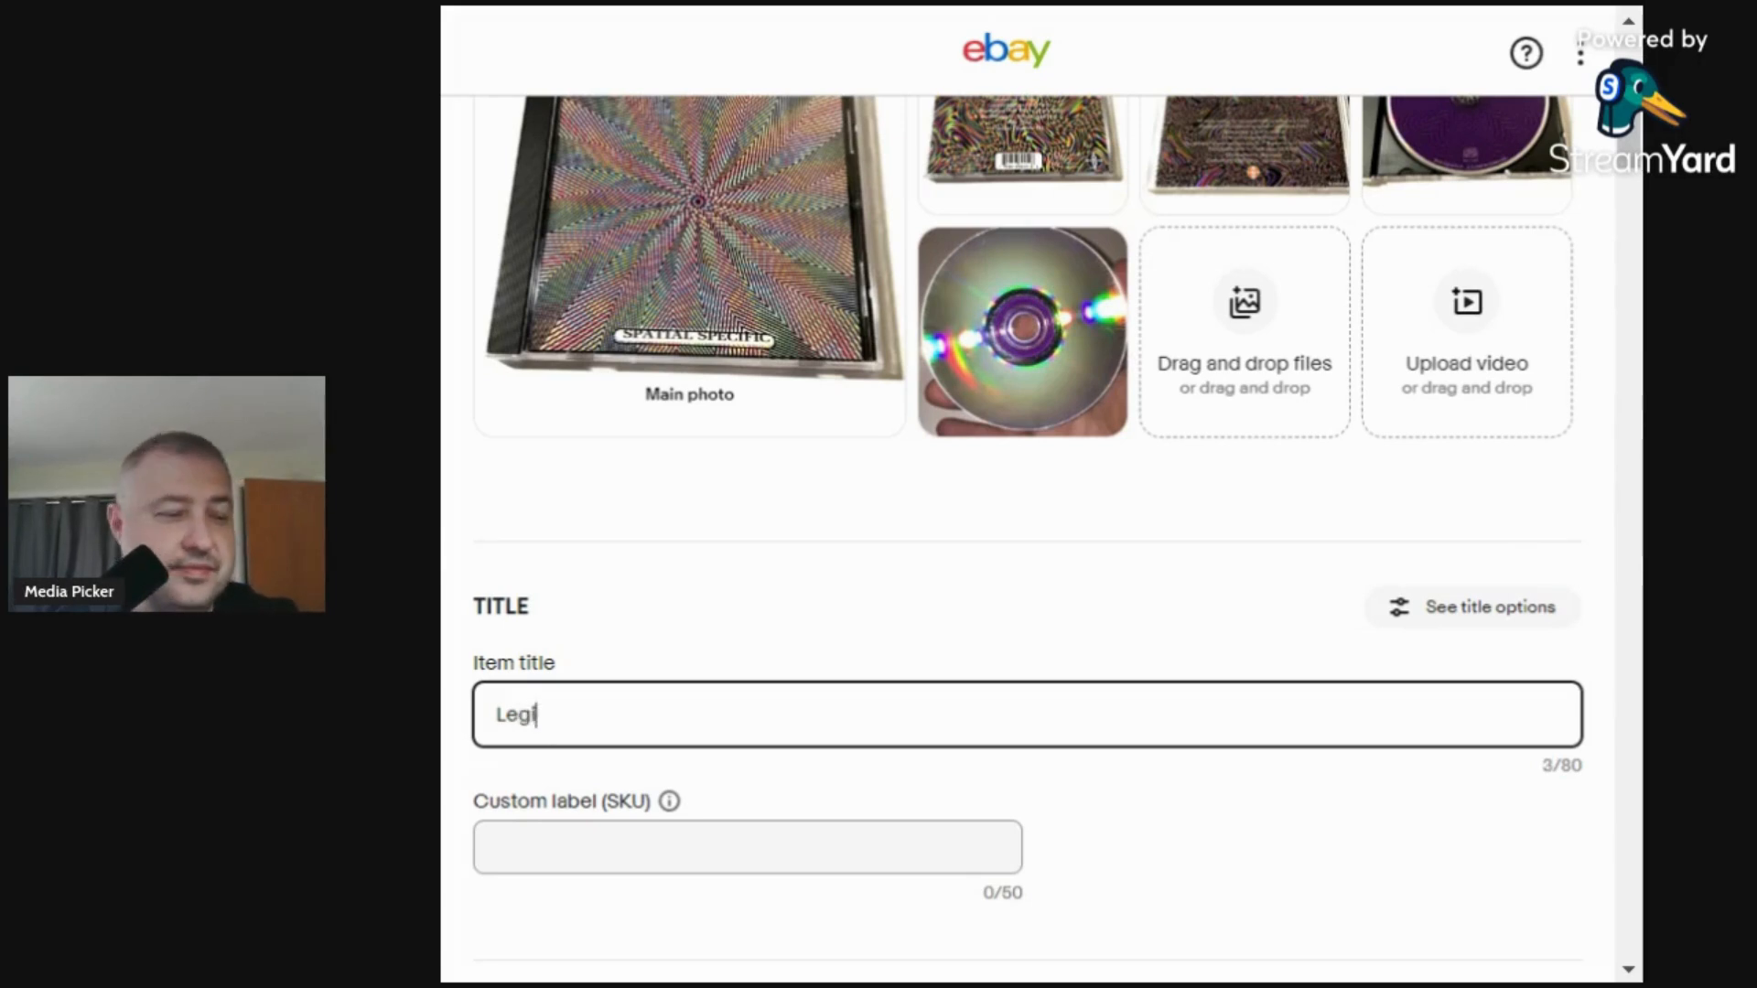
pyautogui.write('on O')
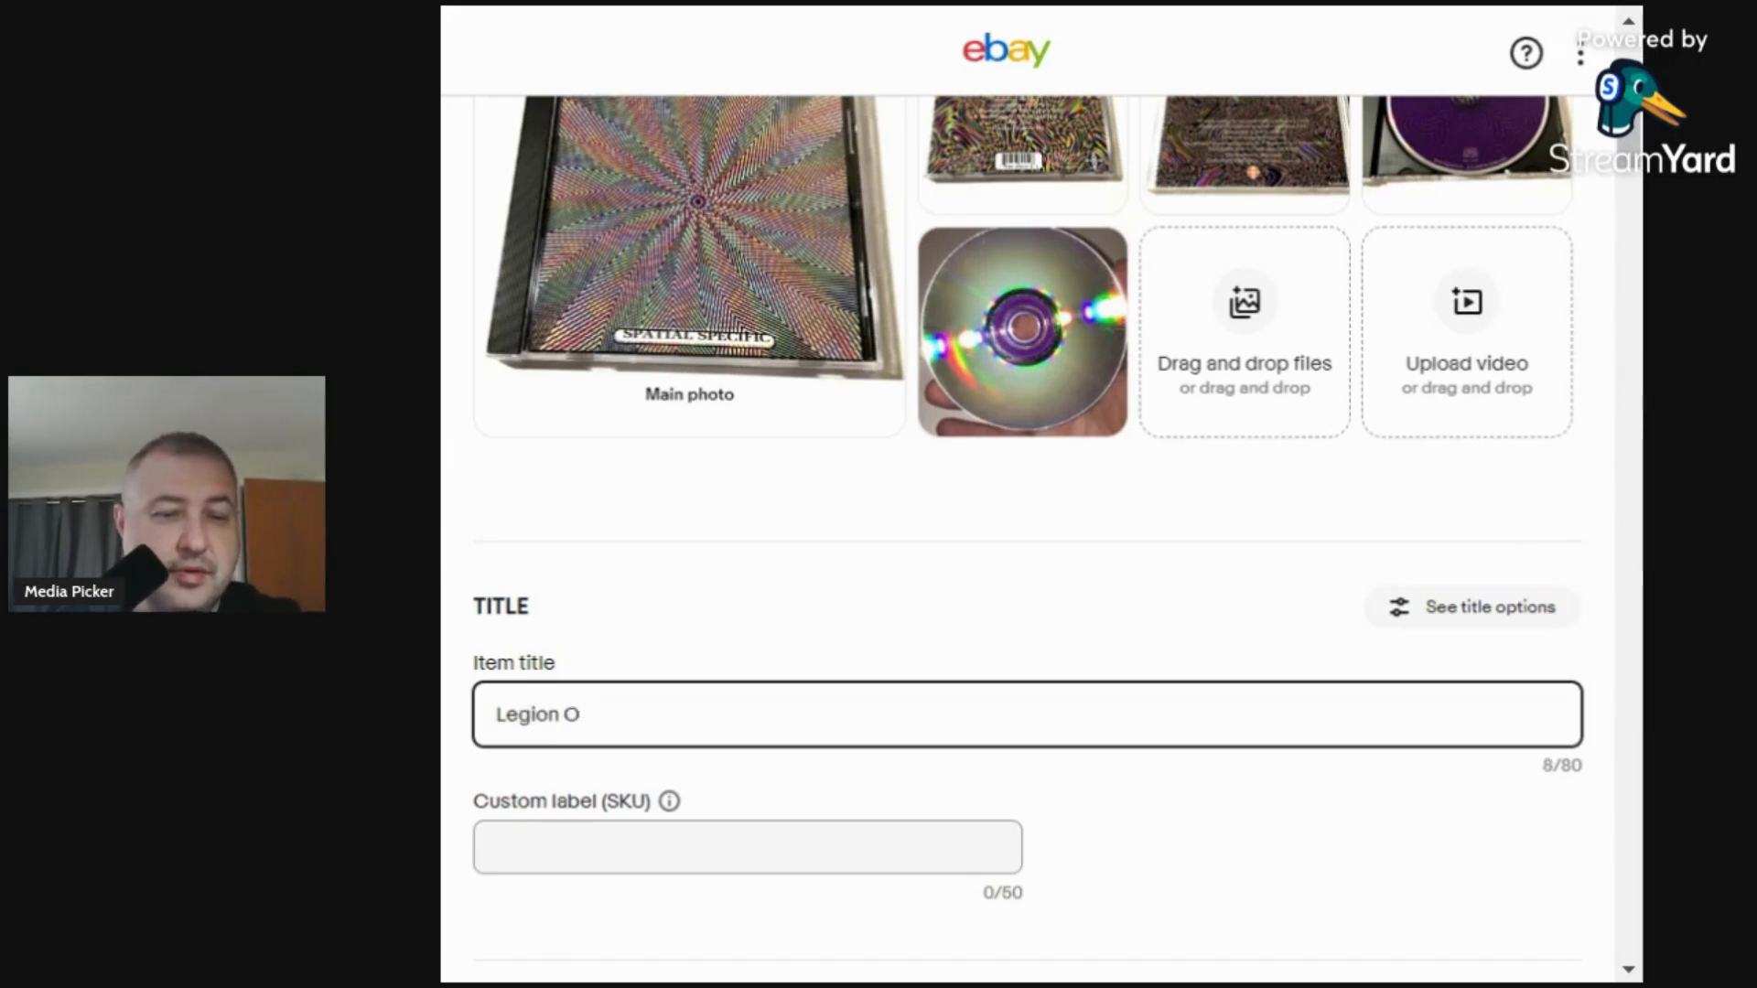
pyautogui.write('f Green')
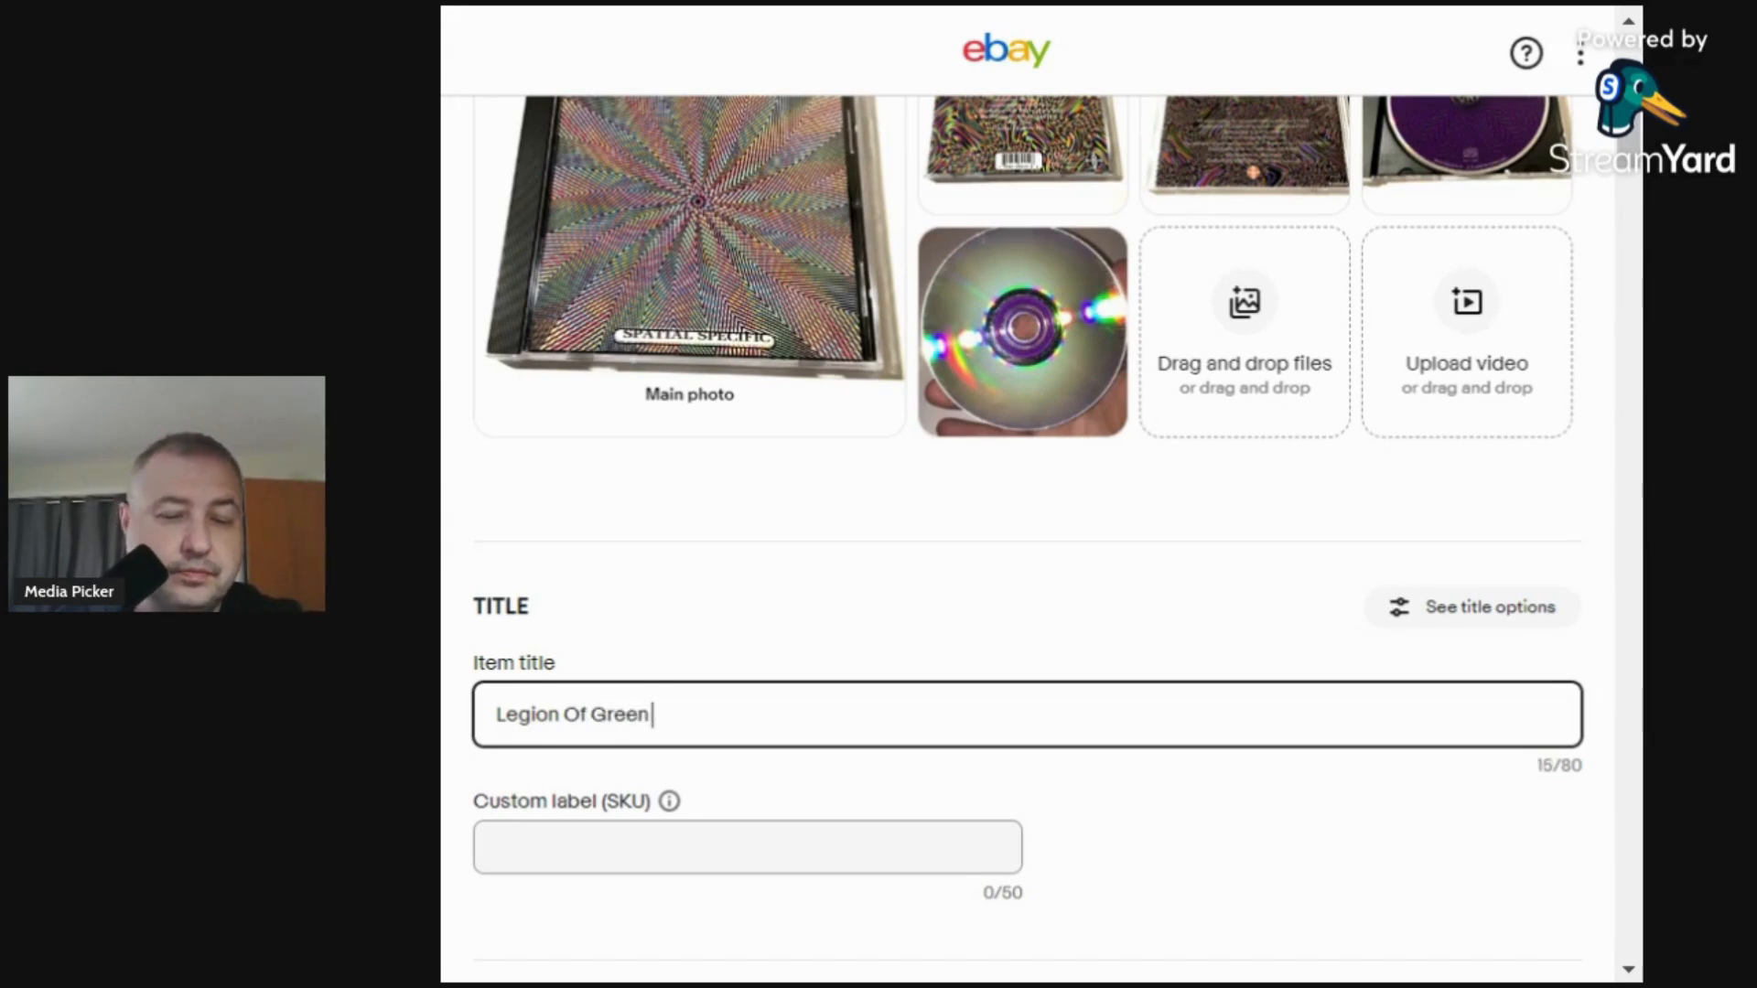
pyautogui.write(' Men ')
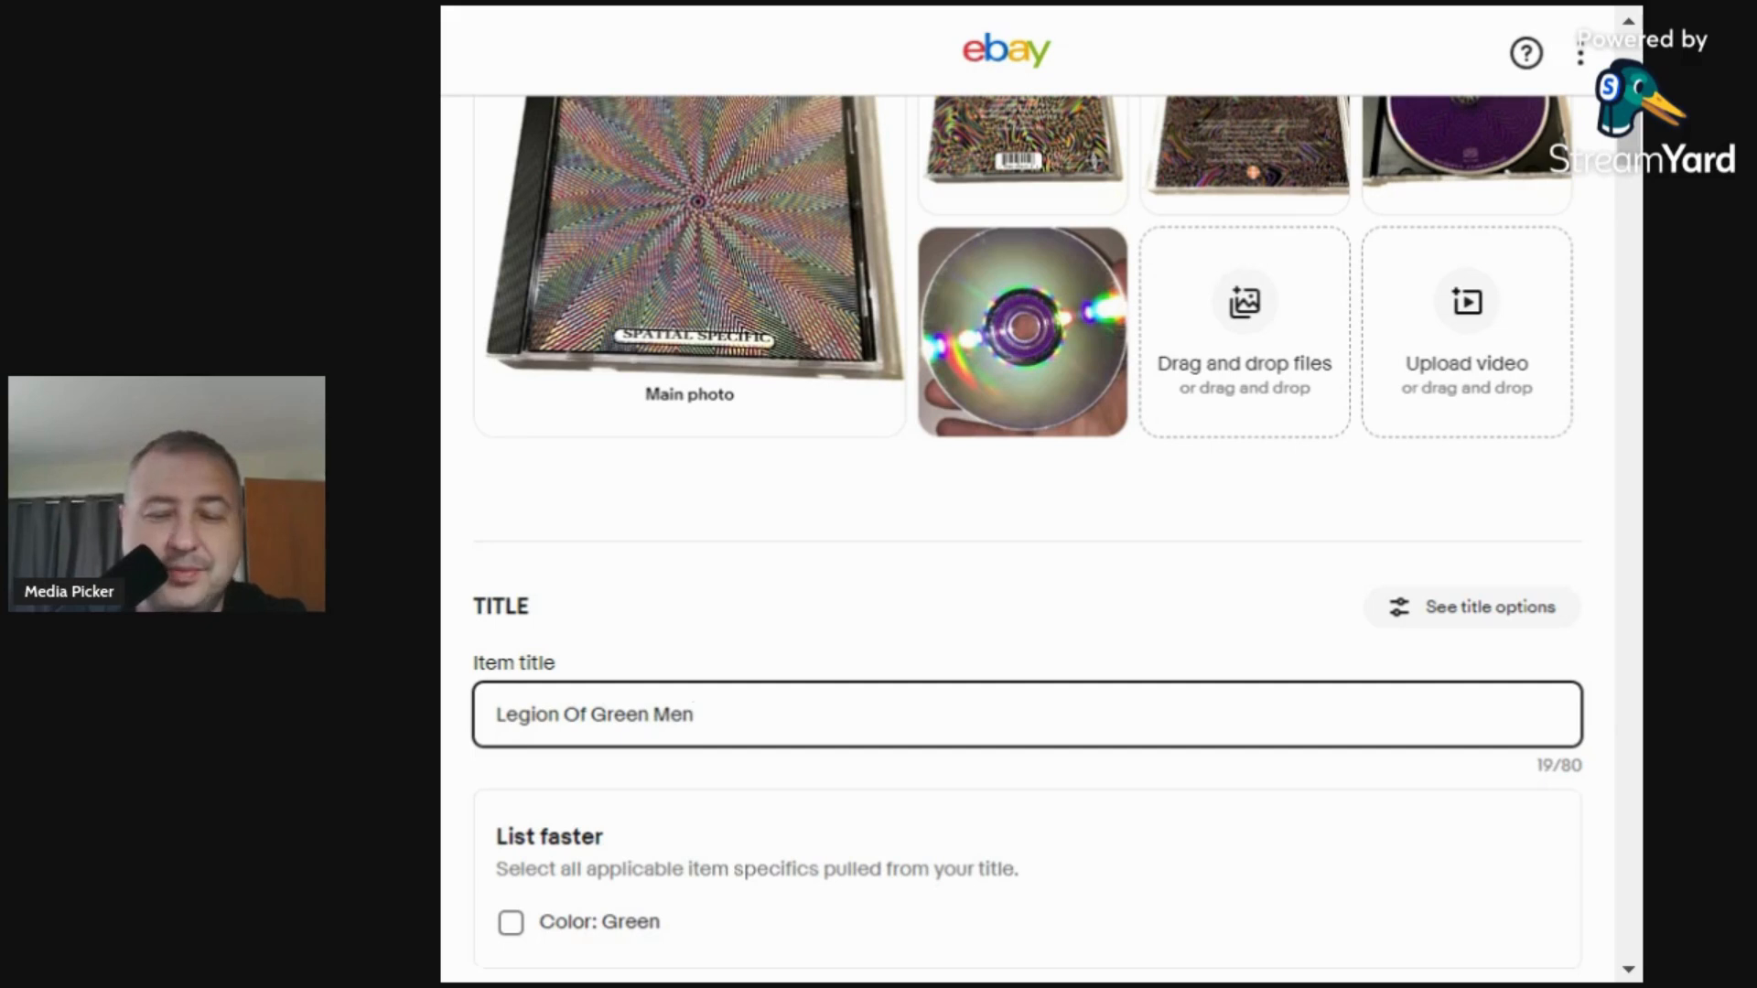
pyautogui.write('-')
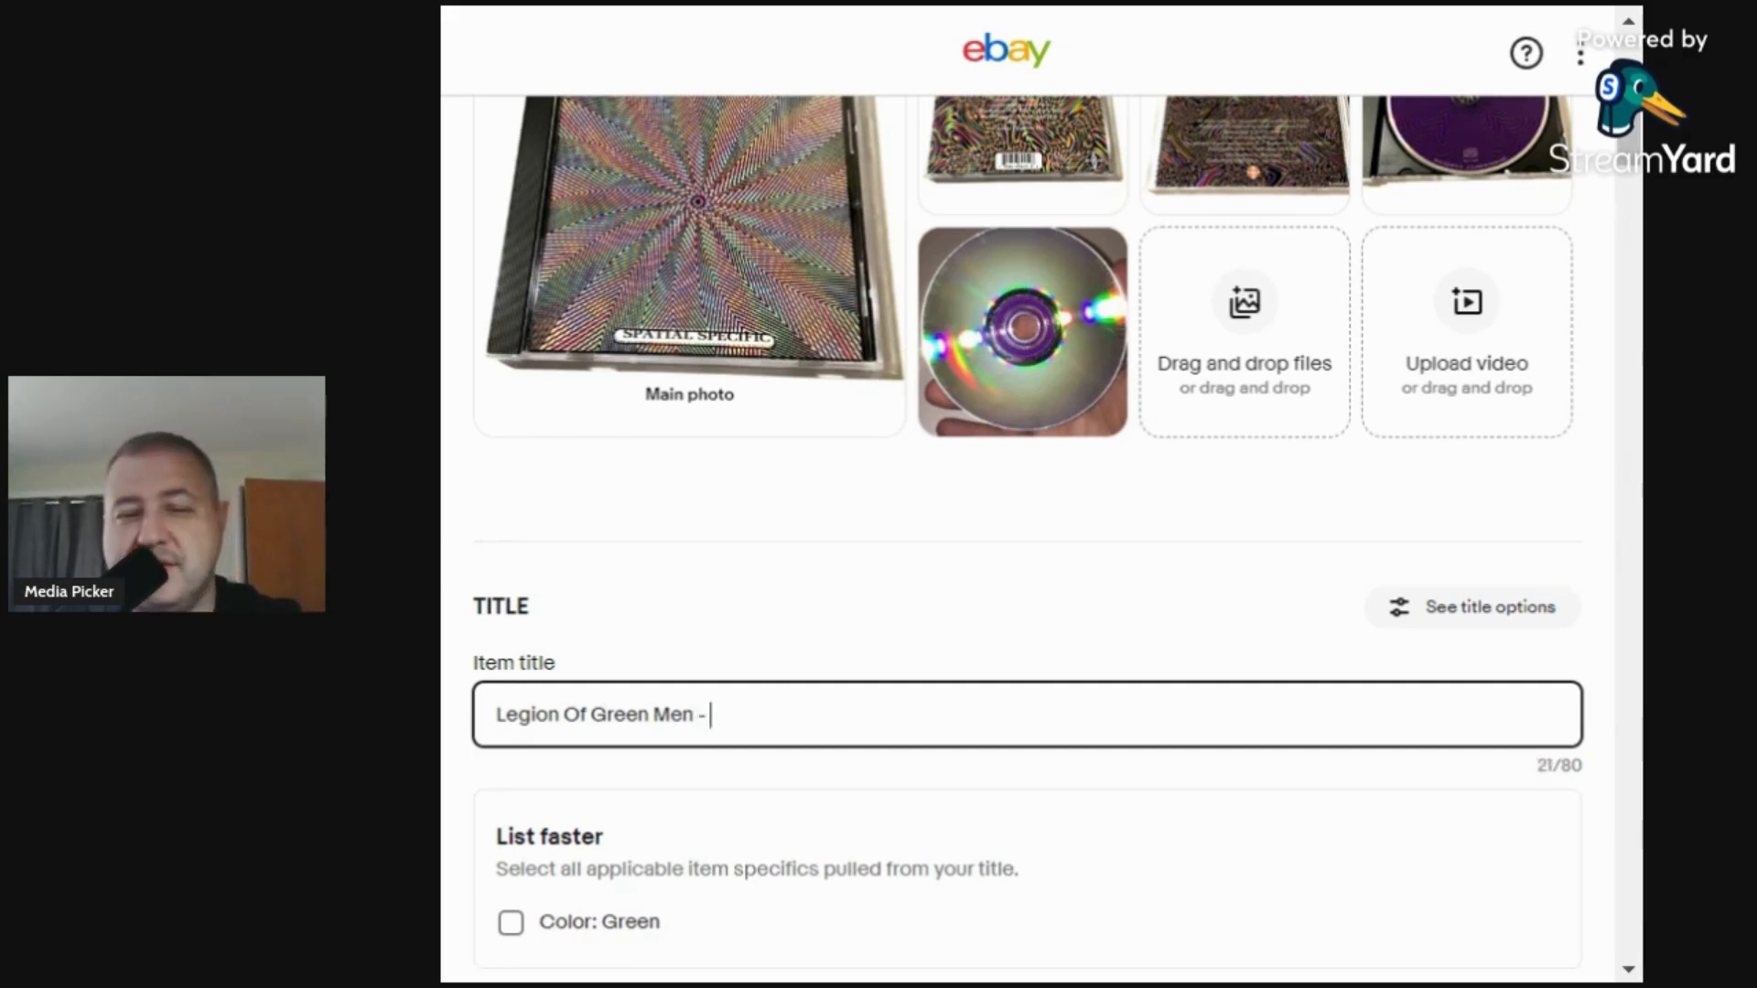
pyautogui.write(' Sp')
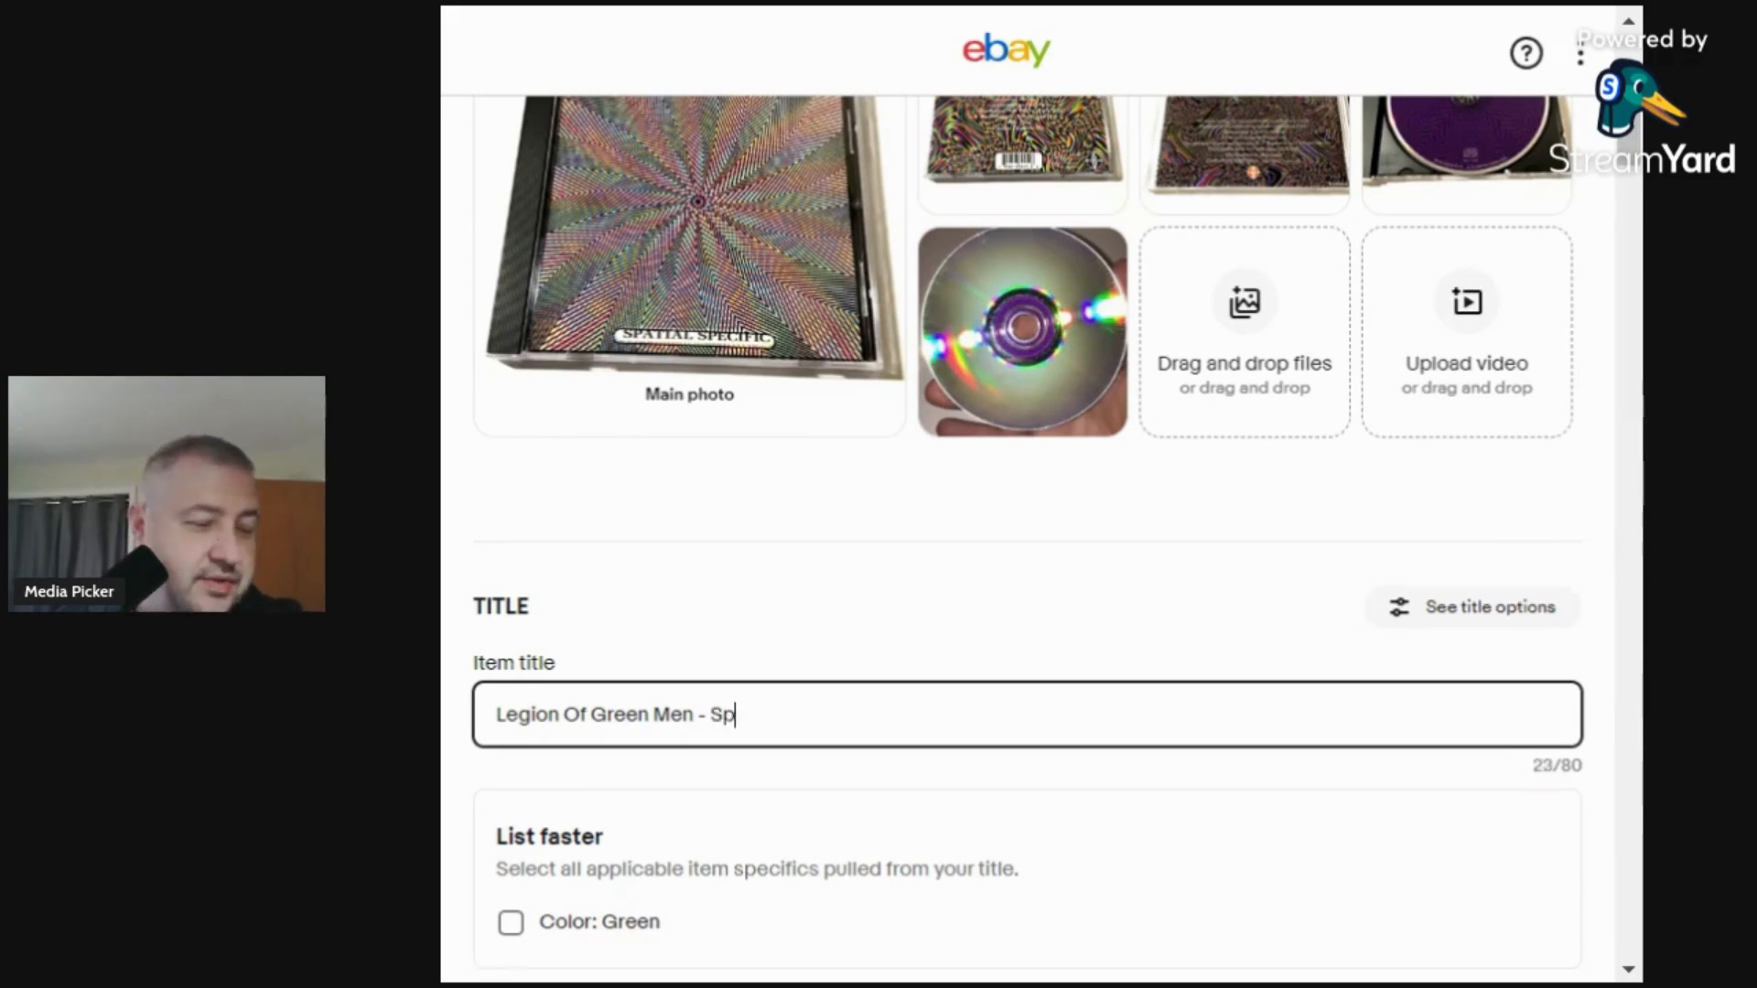
pyautogui.write('atial Spe')
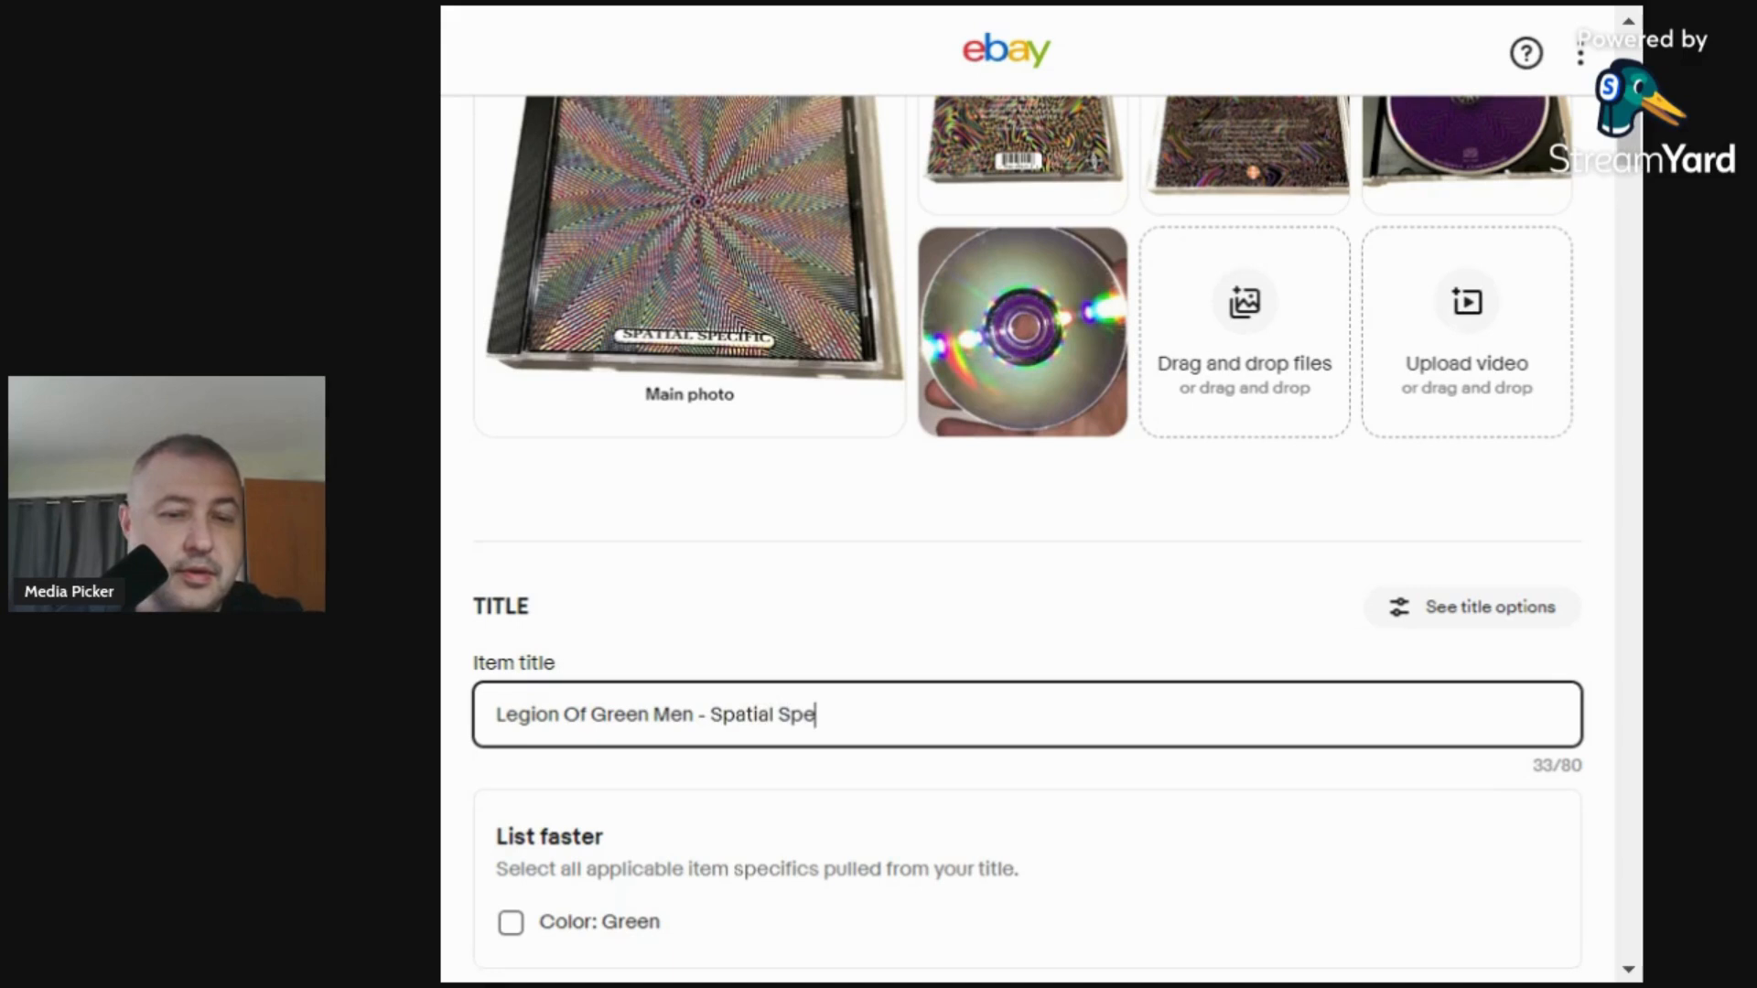
pyautogui.write('cific')
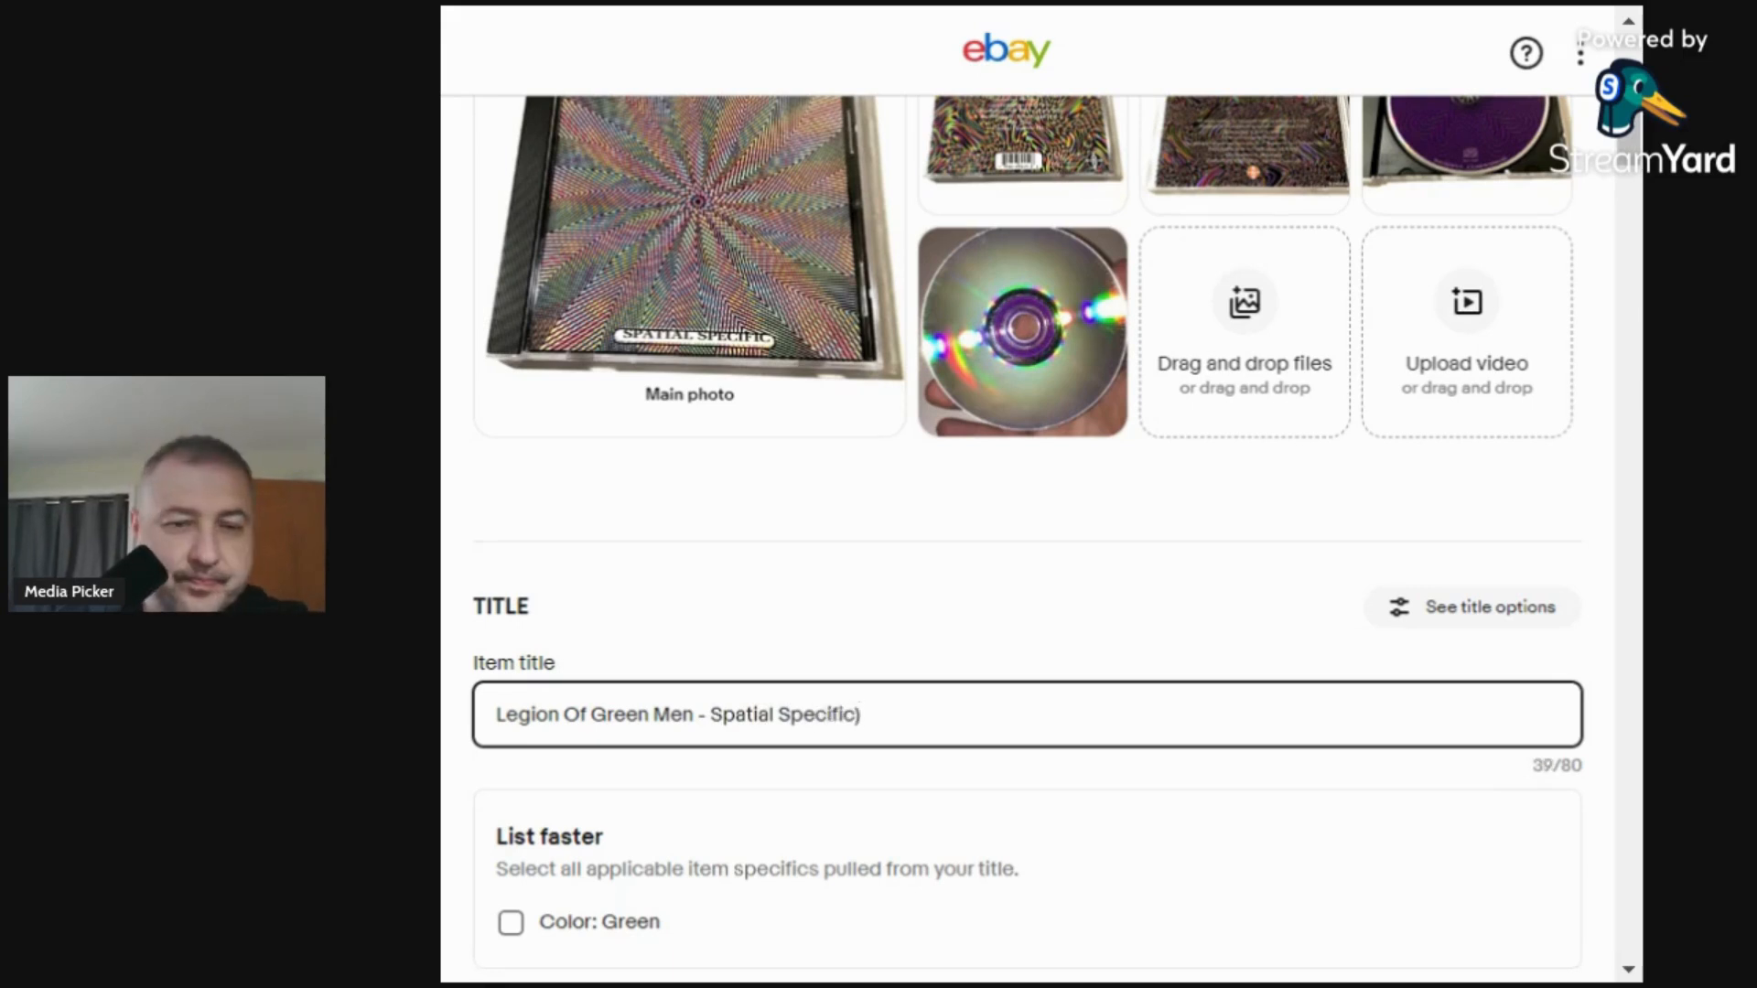
pyautogui.write(')')
pyautogui.press('BackSpace')
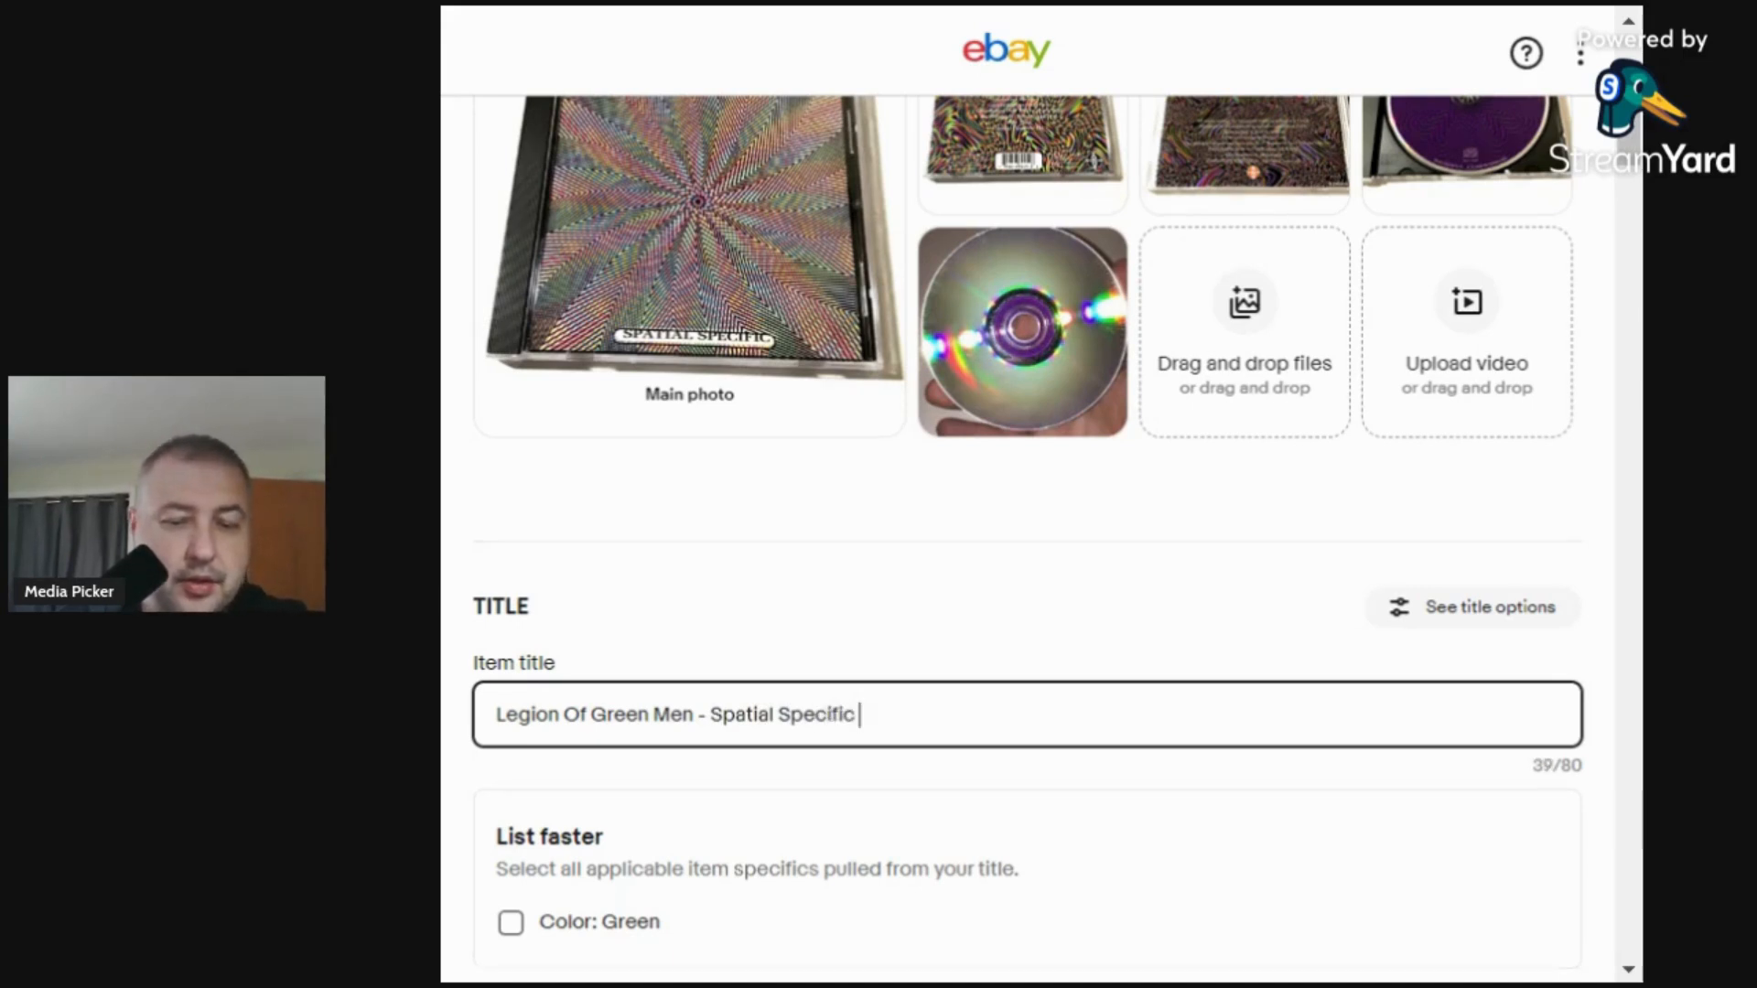
pyautogui.write('(CD,')
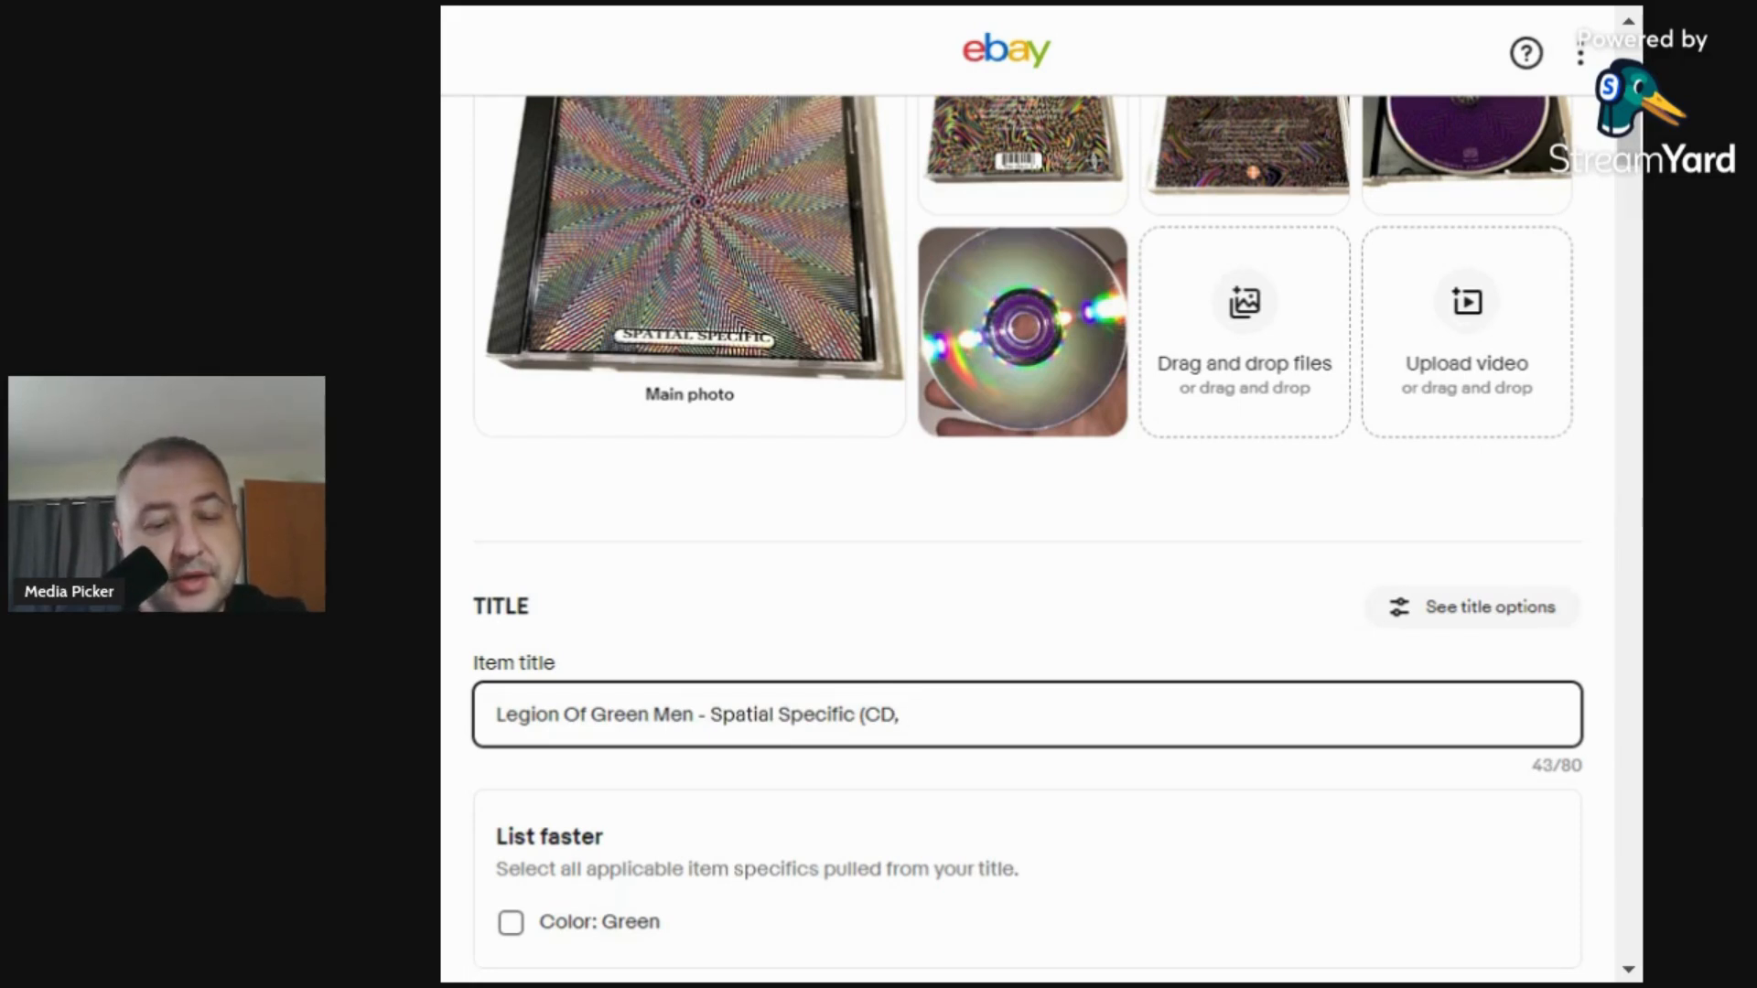
pyautogui.write(' 1994)')
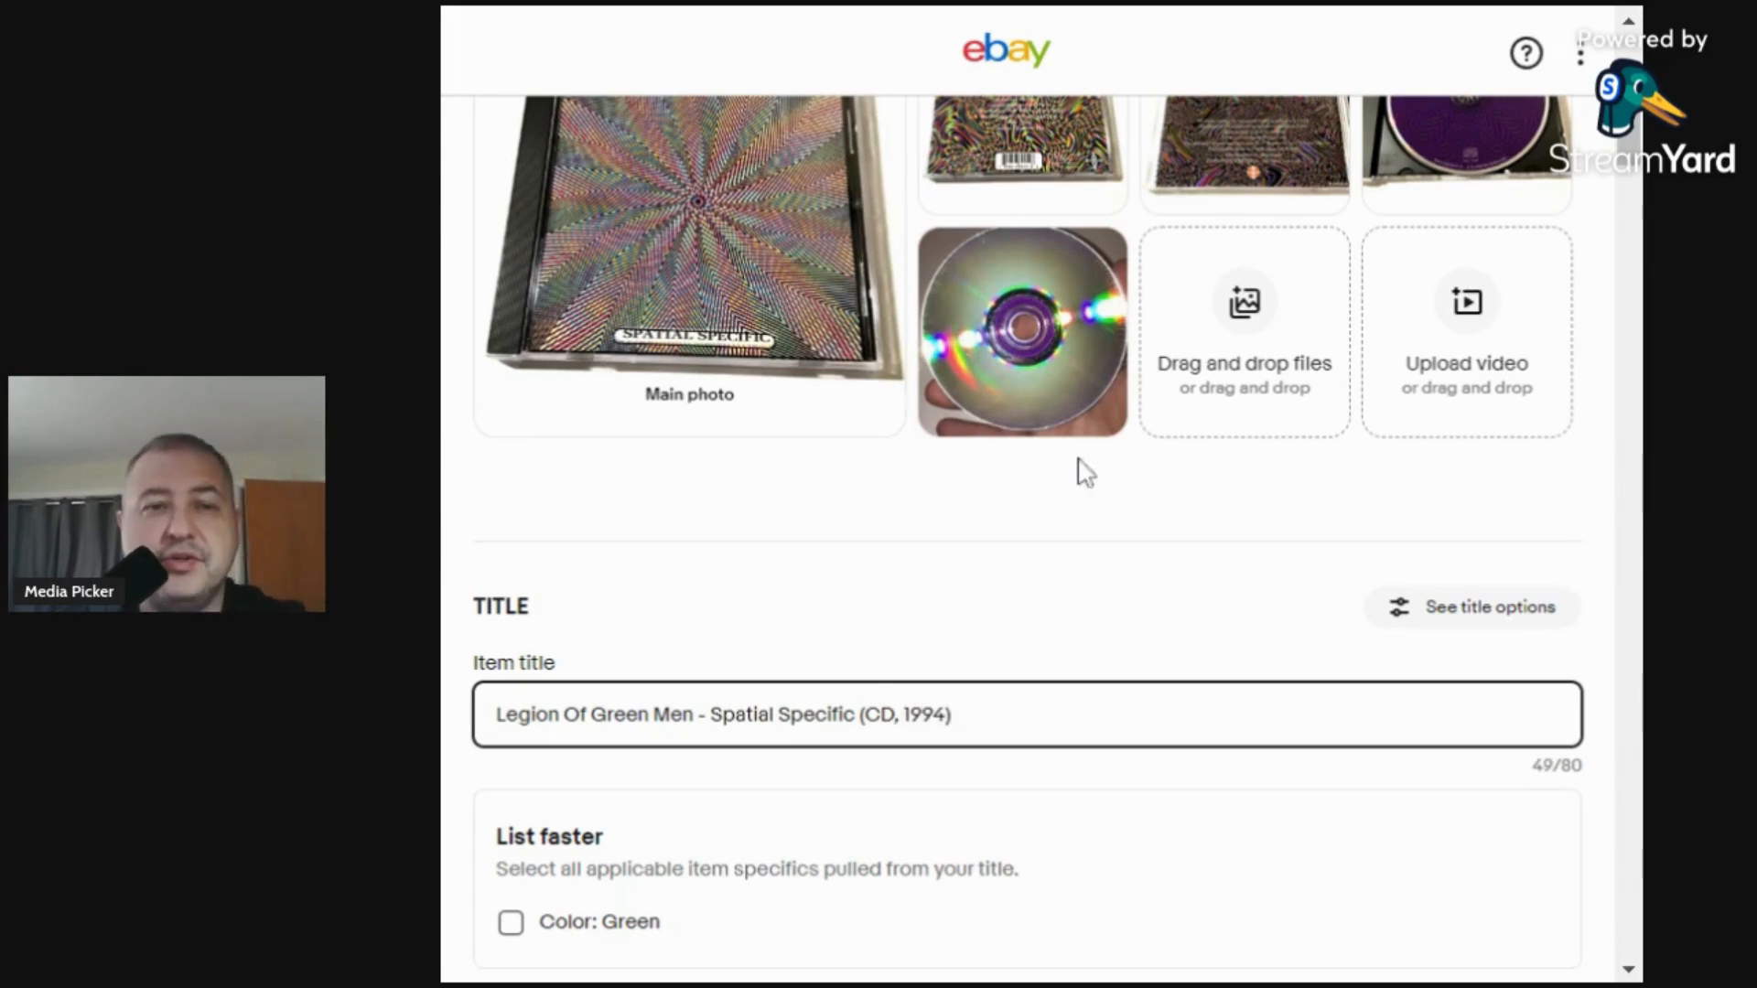
# Check the album's genre and style on its Discogs page, and append "Electronic, Downtempo" to the eBay item title.
pyautogui.click(1310, 18)
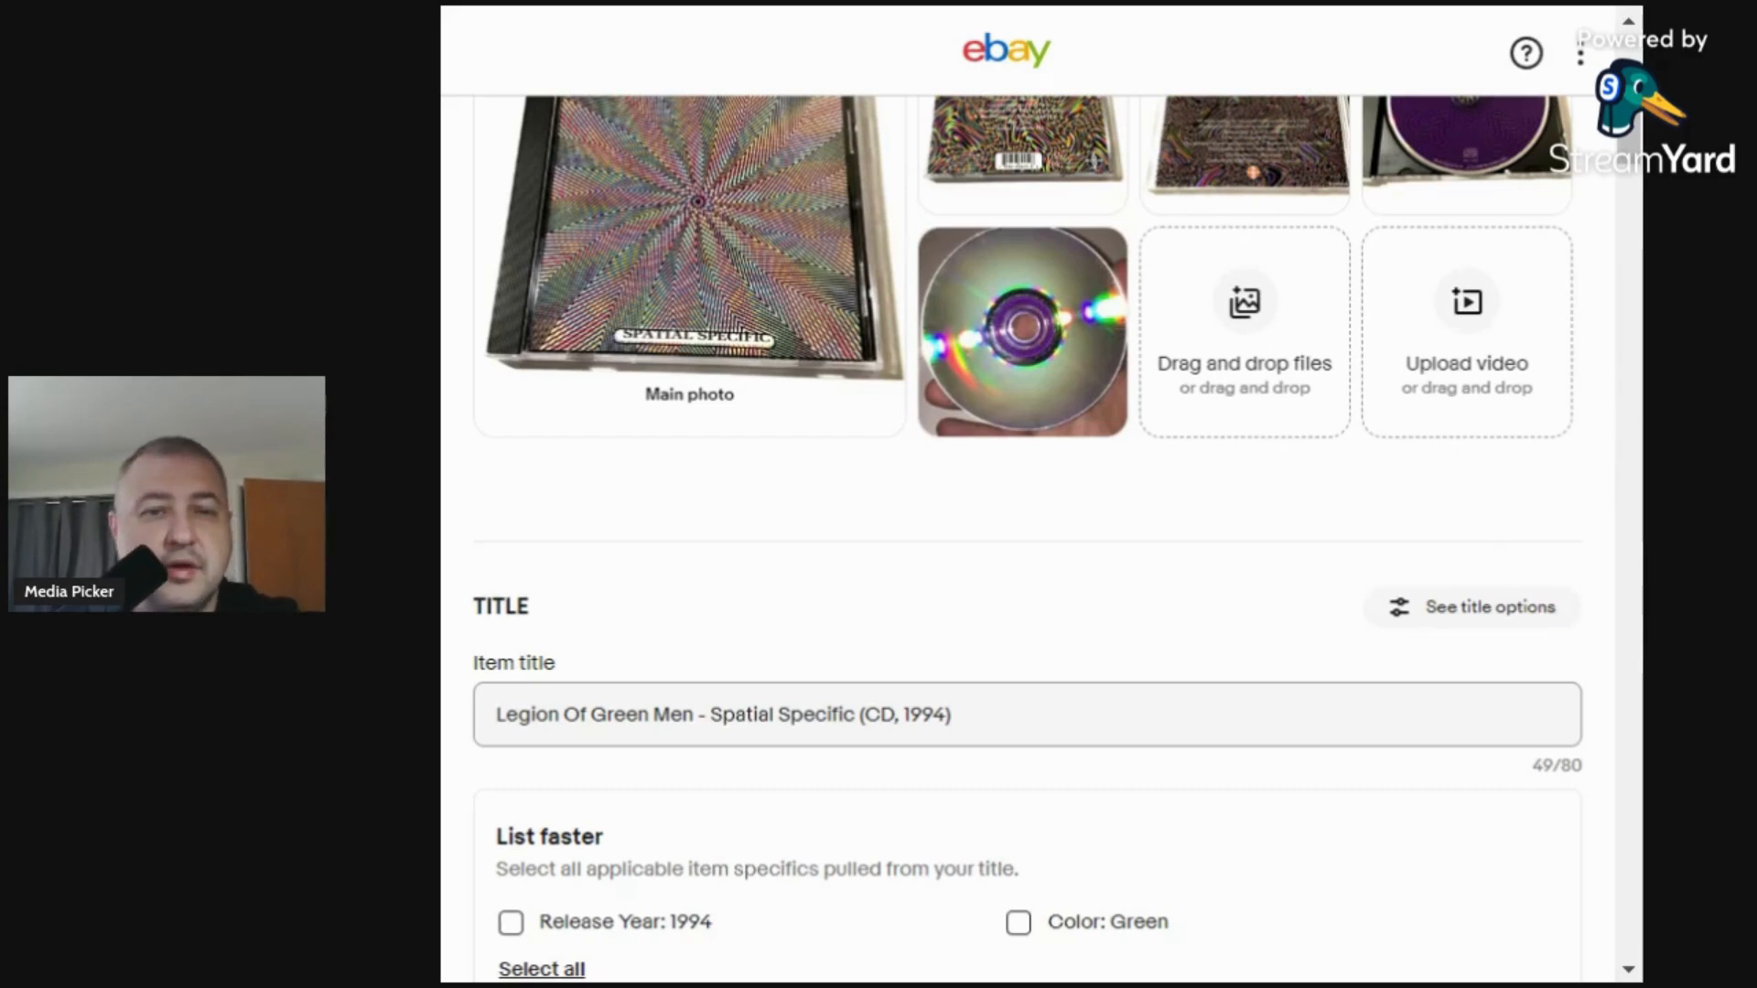
pyautogui.hotkey('ctrl', 'Tab')
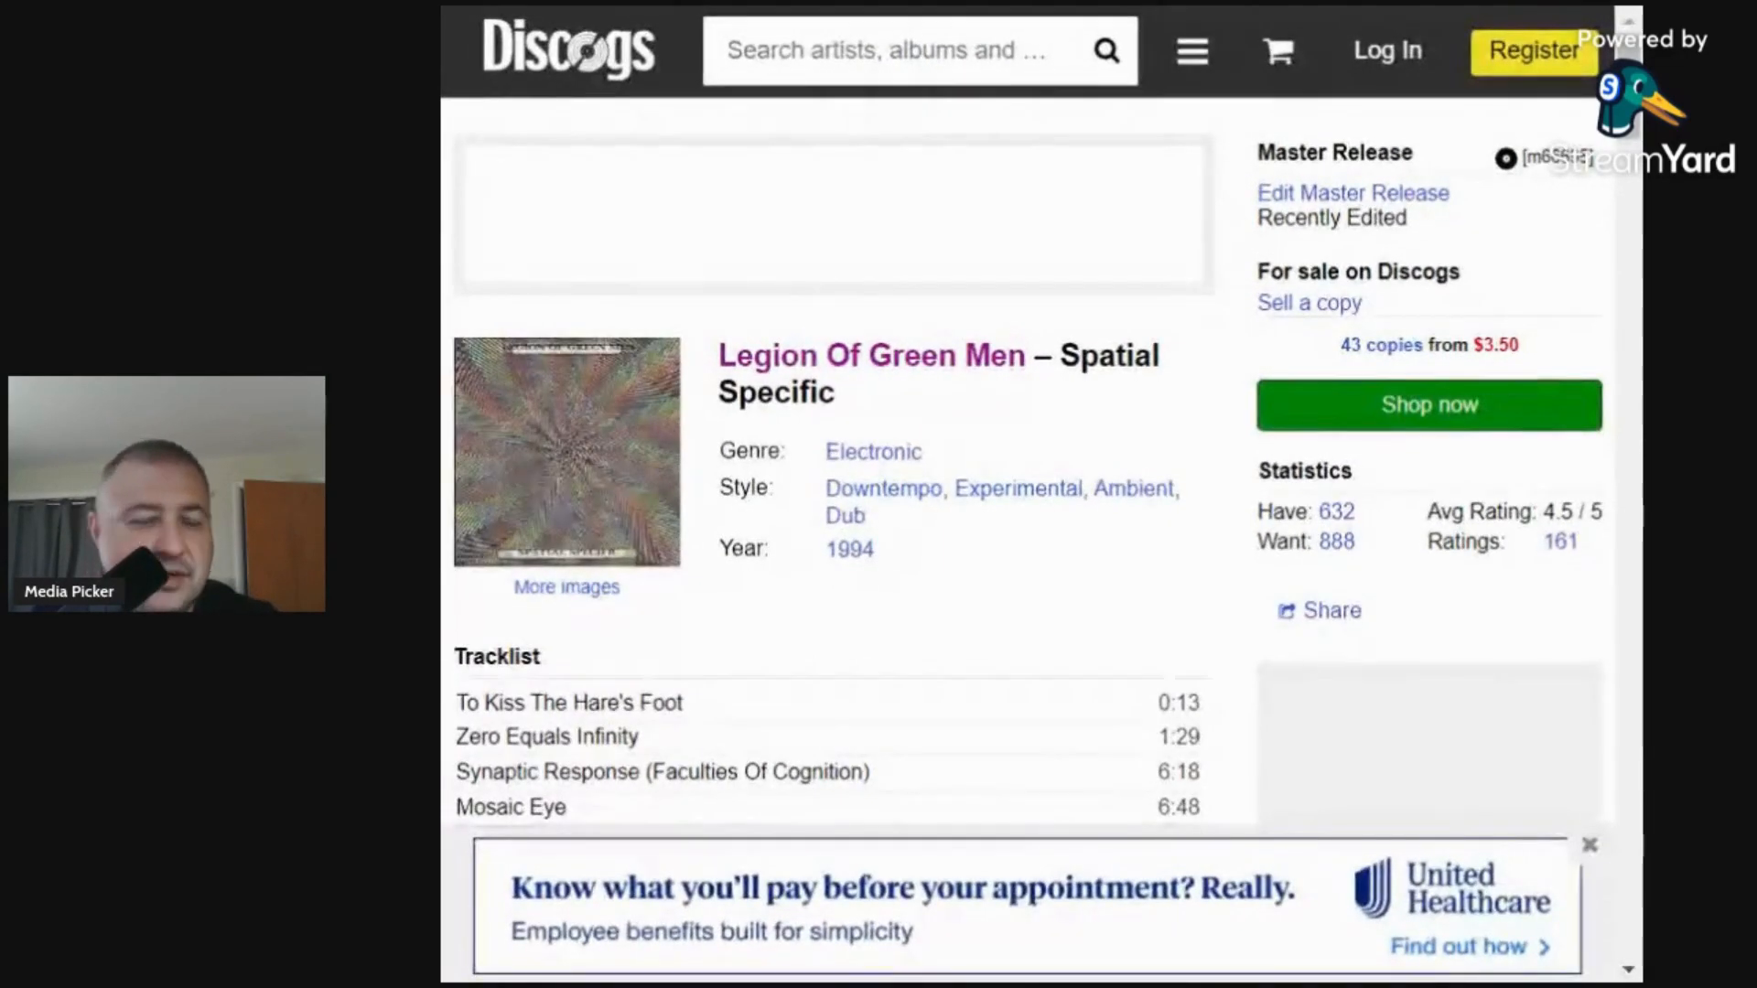
pyautogui.scroll(-2, 832, 538)
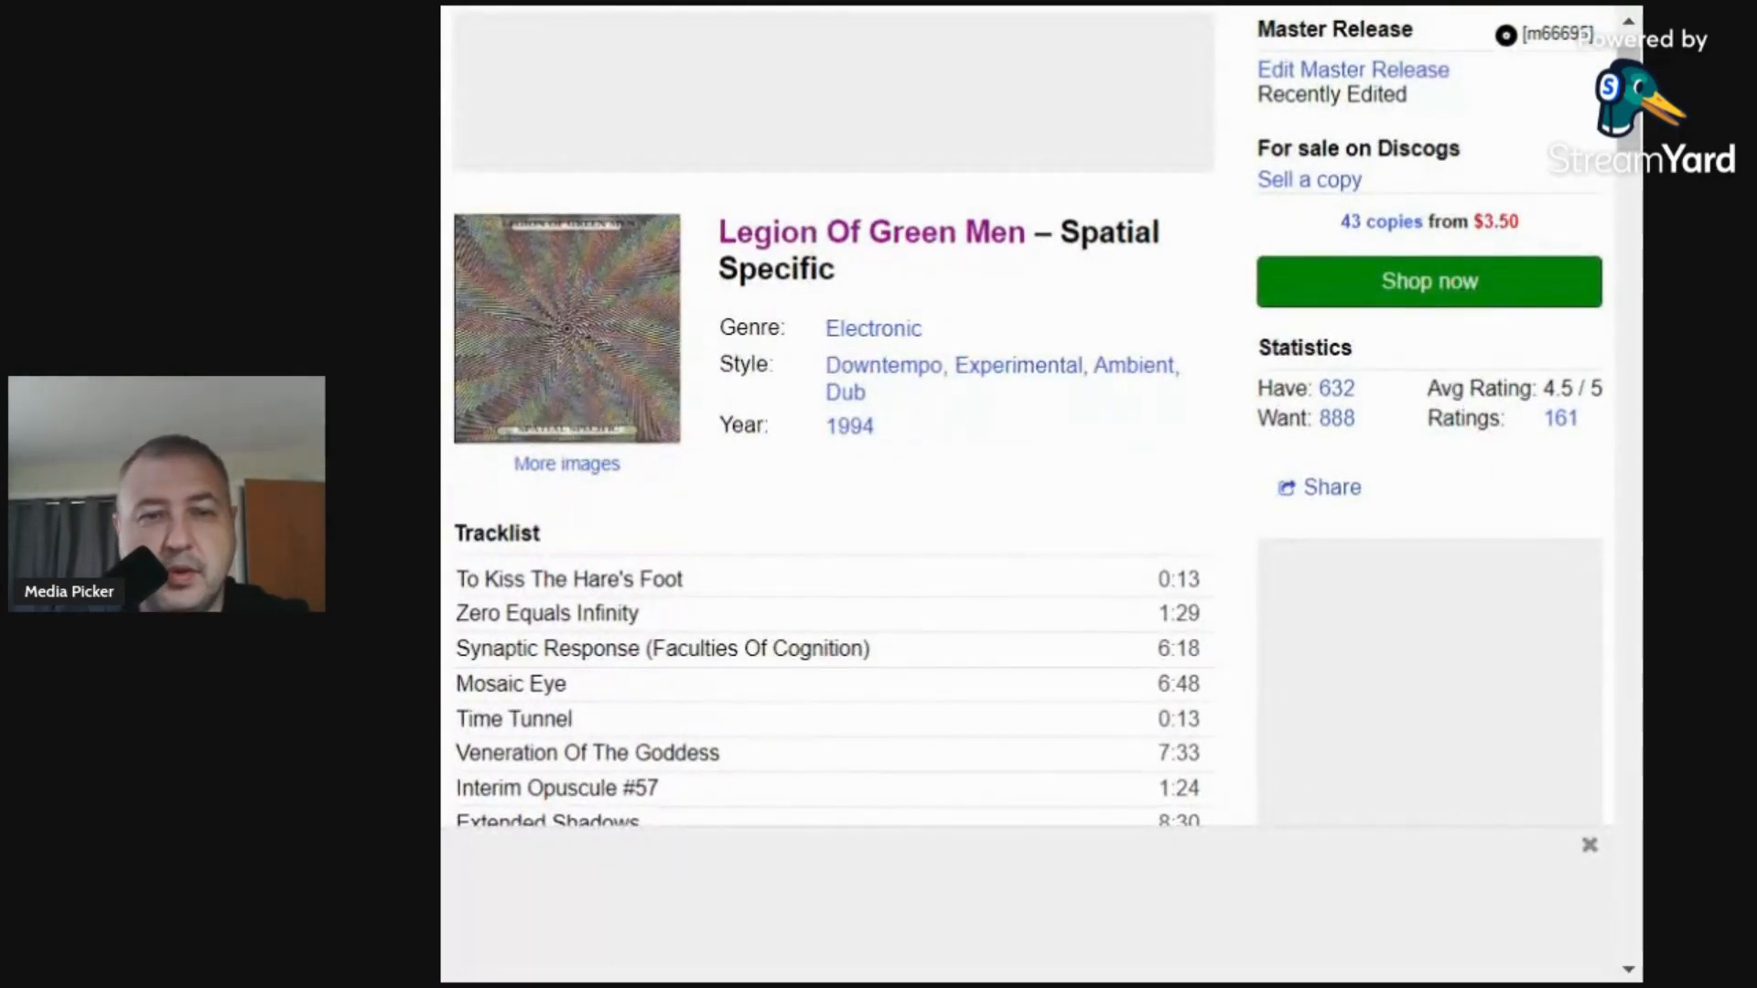
pyautogui.hotkey('ctrl', 'Tab')
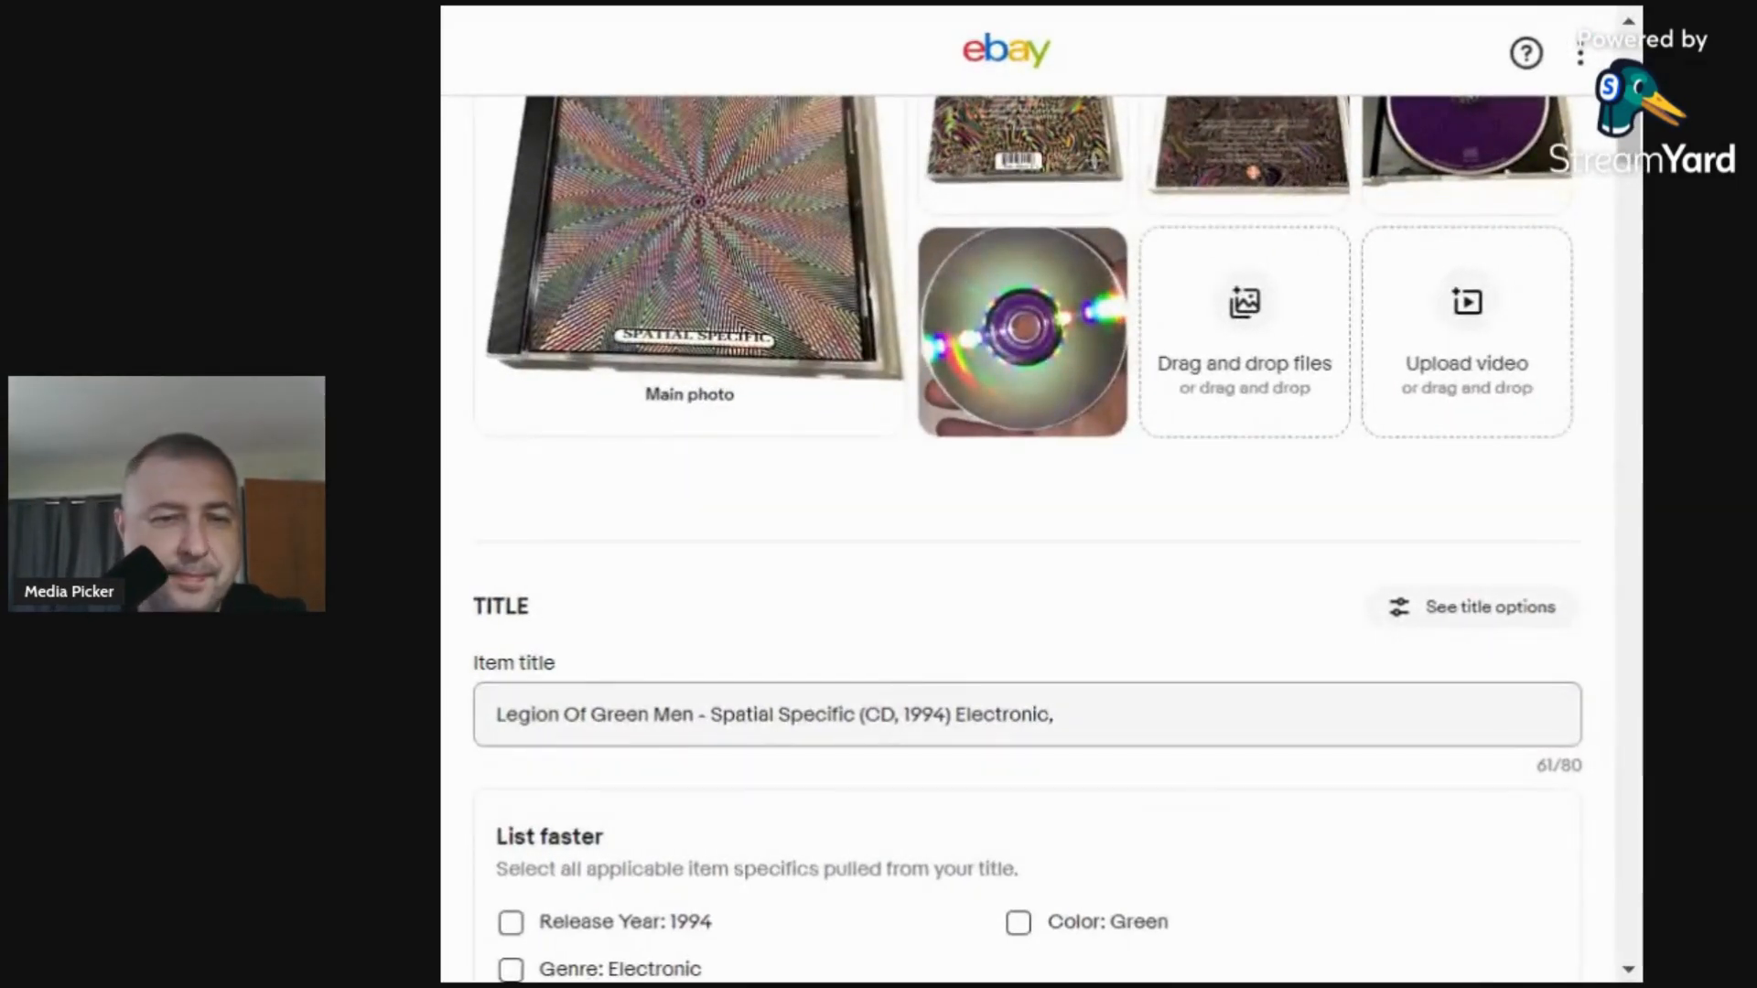
pyautogui.hotkey('ctrl', 'Tab')
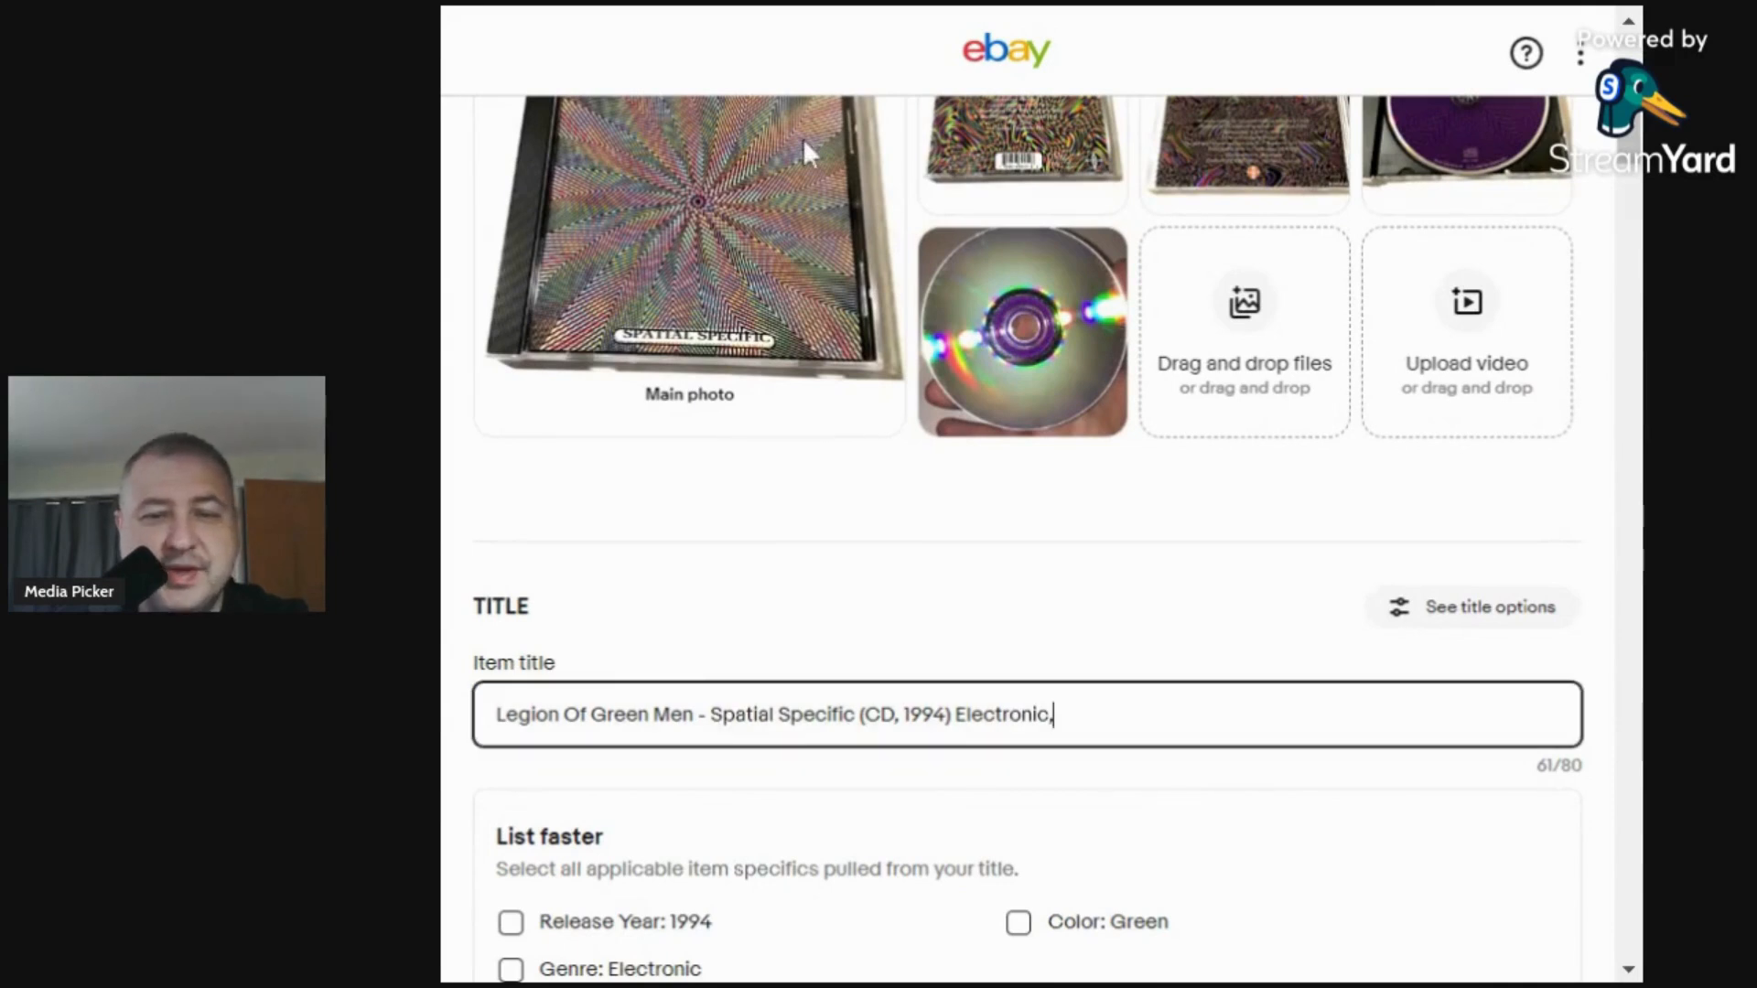
pyautogui.write('Doe')
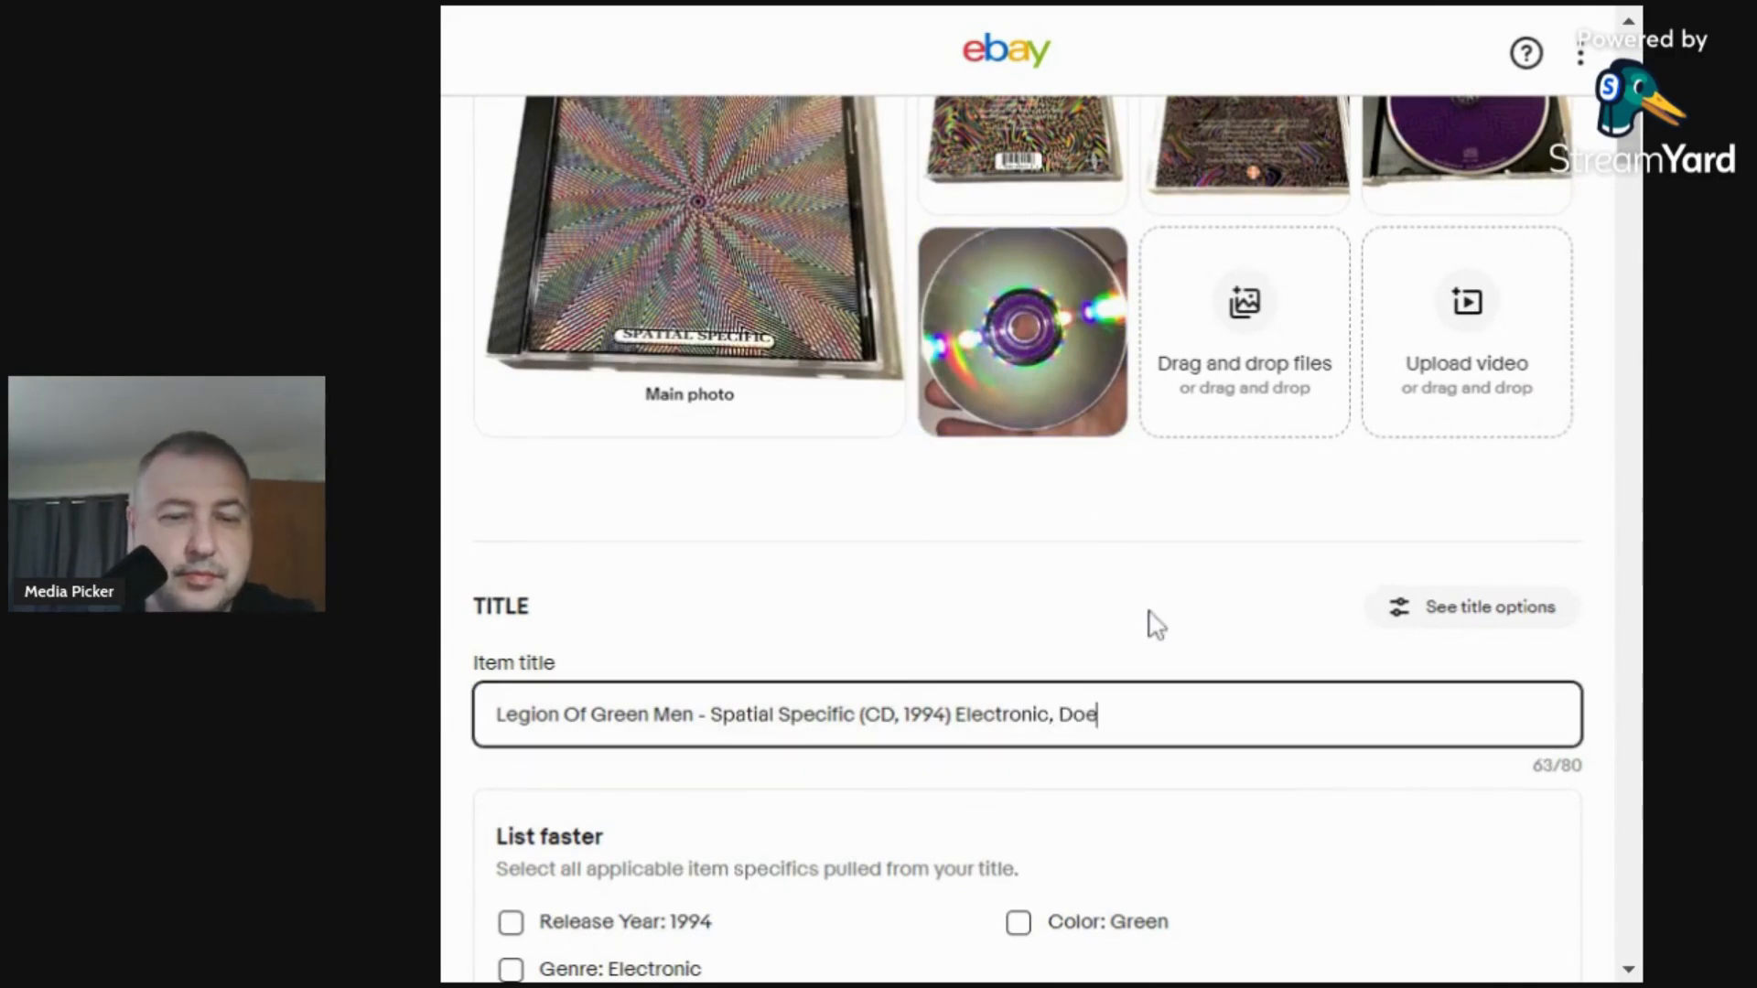
pyautogui.press('BackSpace')
pyautogui.write('wntemp')
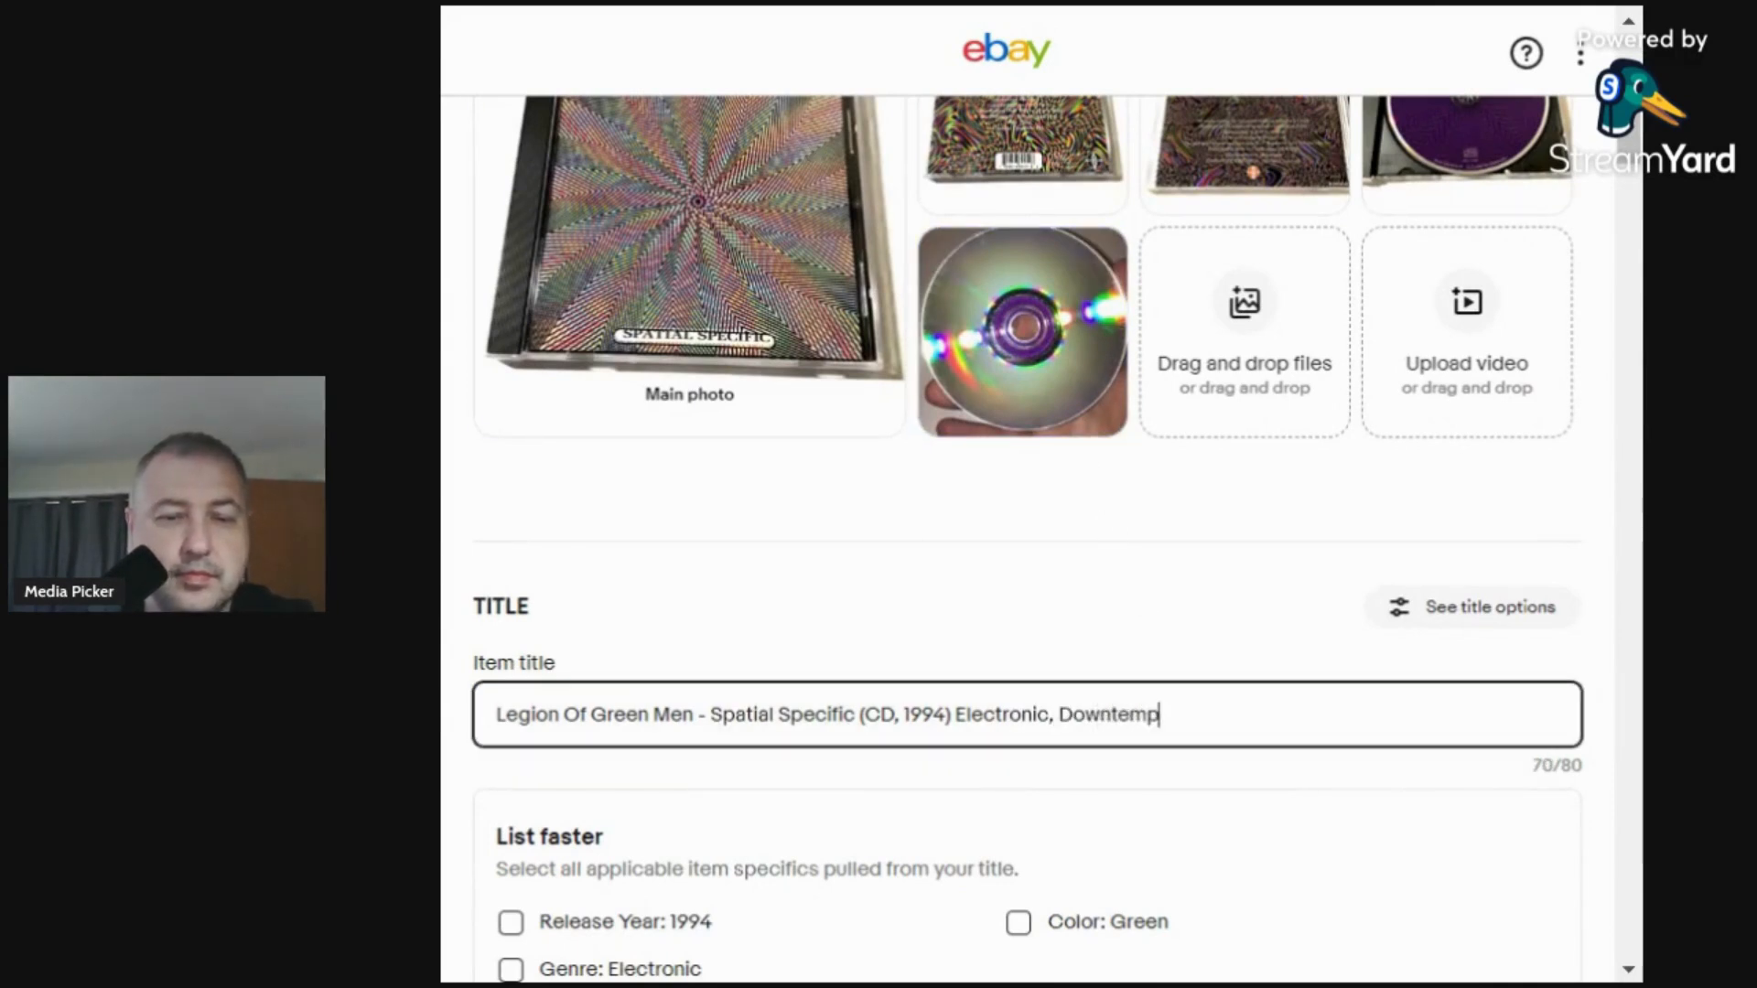
pyautogui.write('o')
# Apply the suggested item specifics Release Year 1994, Style Downtempo and Genre Electronic from the title.
pyautogui.scroll(4, 1149, 620)
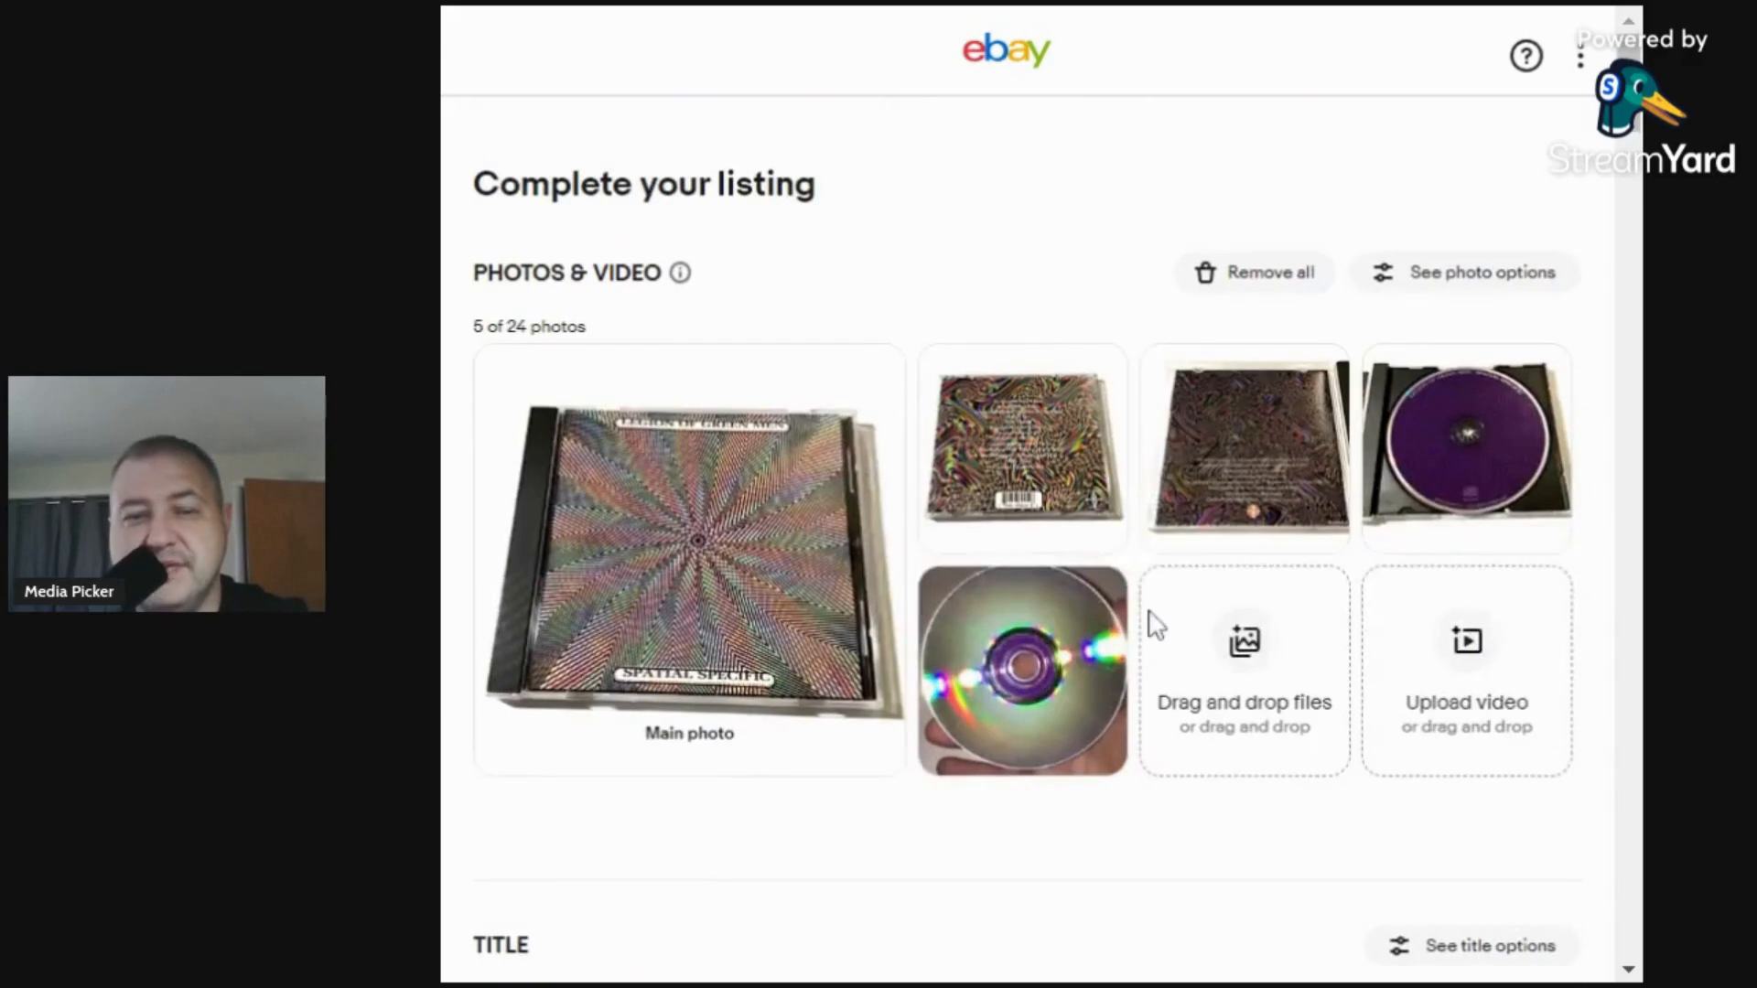
pyautogui.scroll(-5, 737, 674)
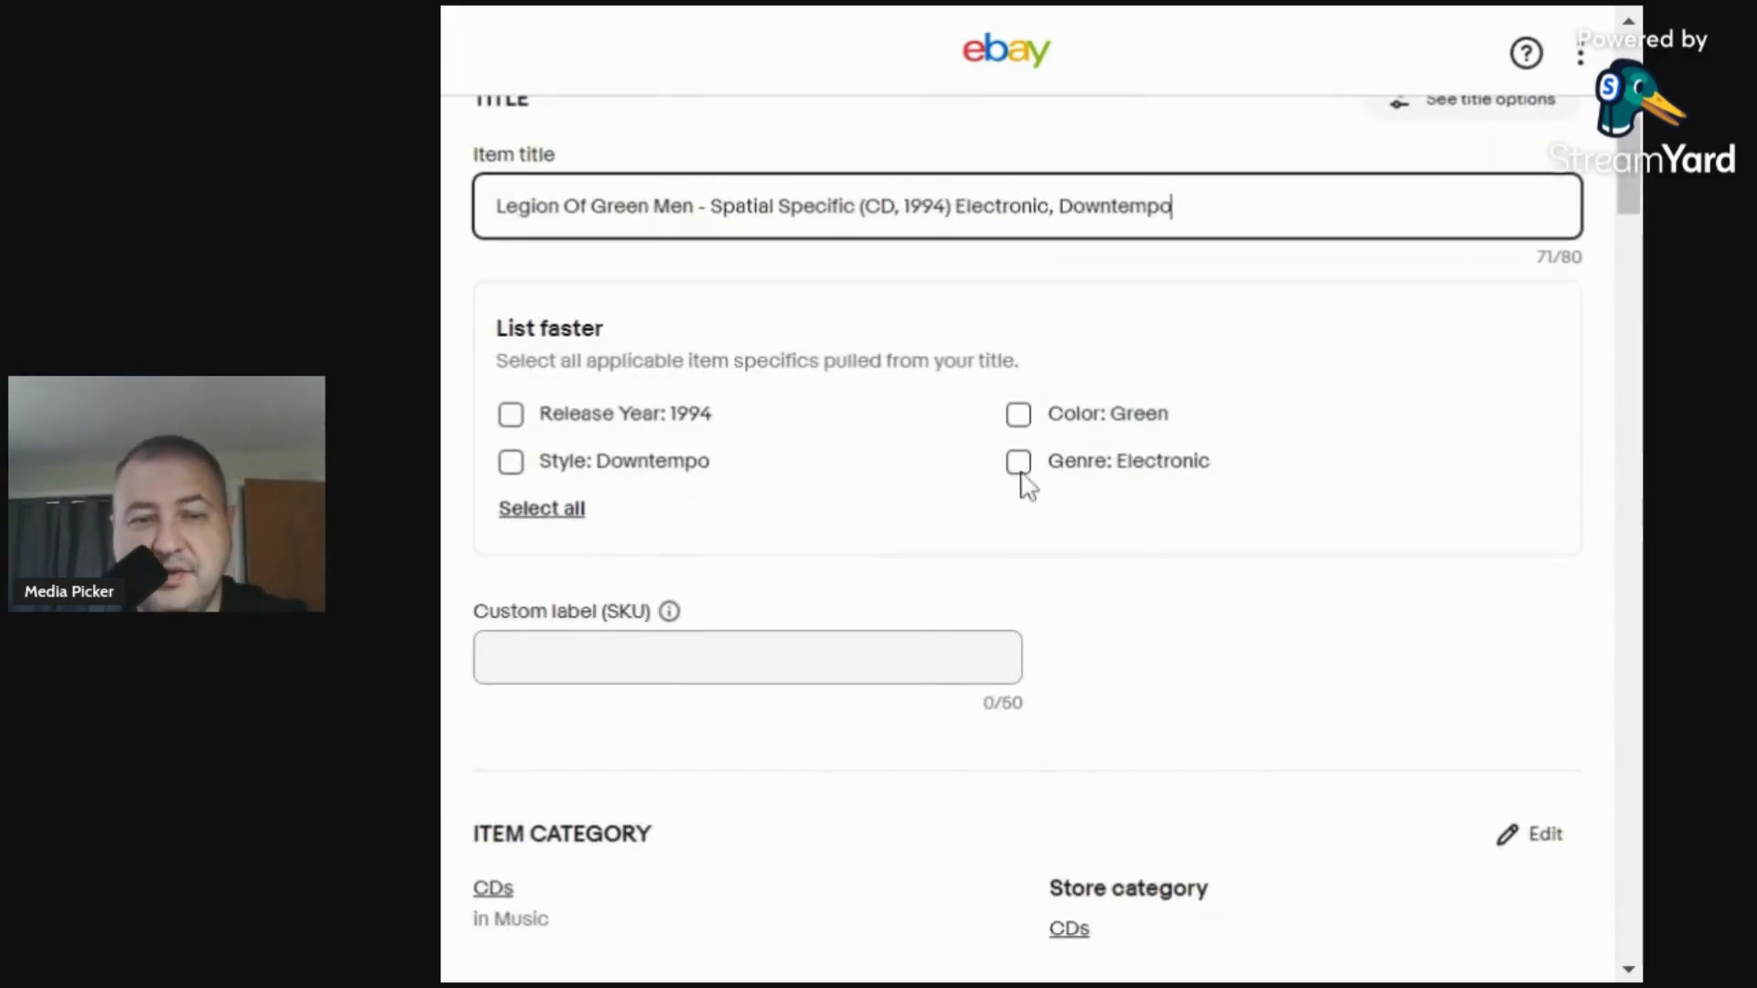
pyautogui.click(791, 514)
pyautogui.click(511, 461)
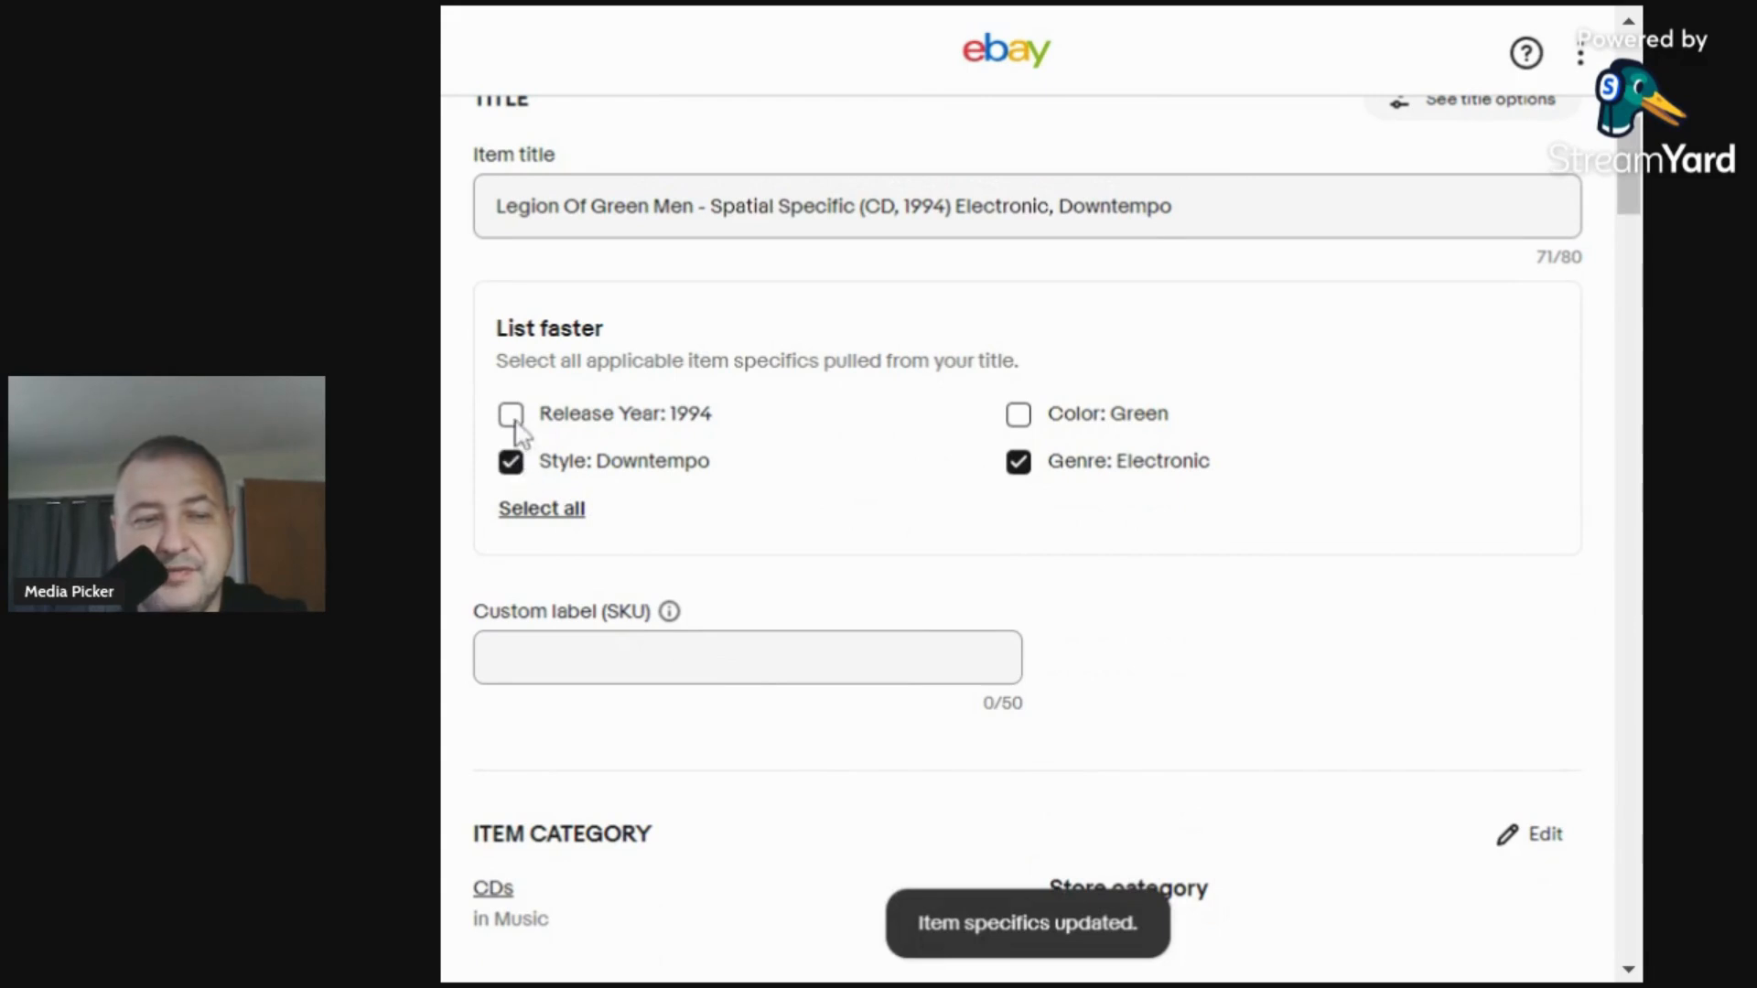
pyautogui.click(511, 413)
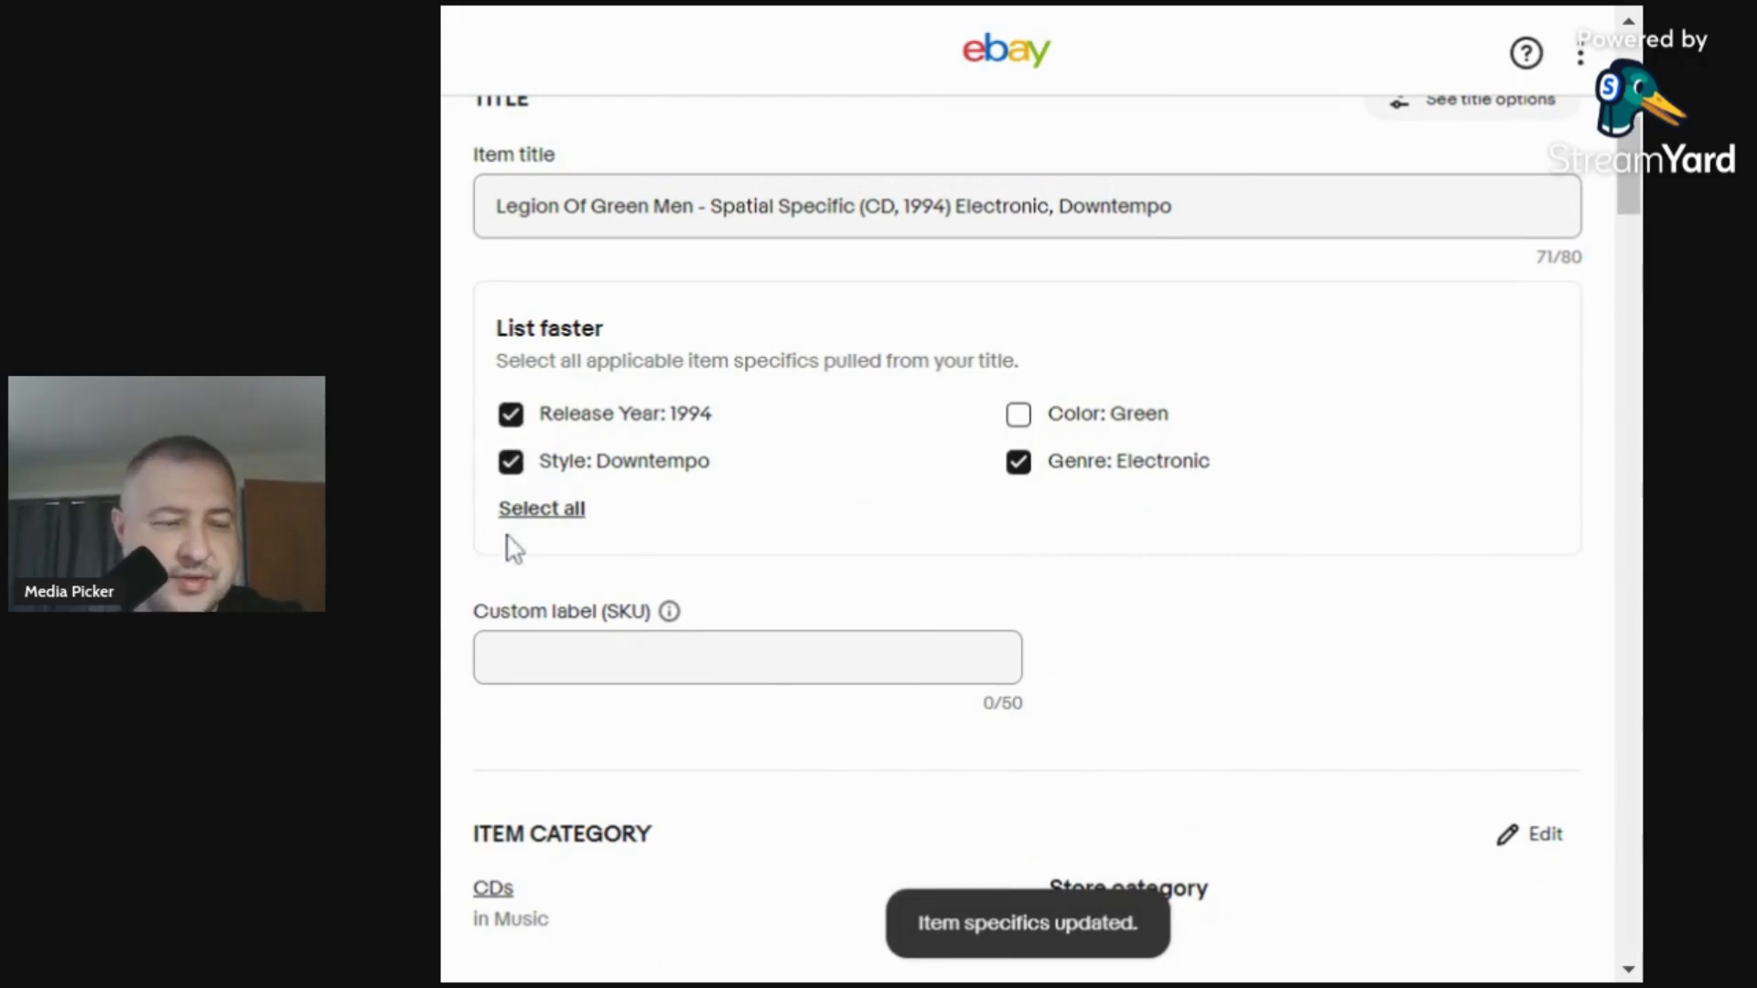
# Set the custom label (SKU) to 0.27.
pyautogui.click(560, 672)
pyautogui.write('0')
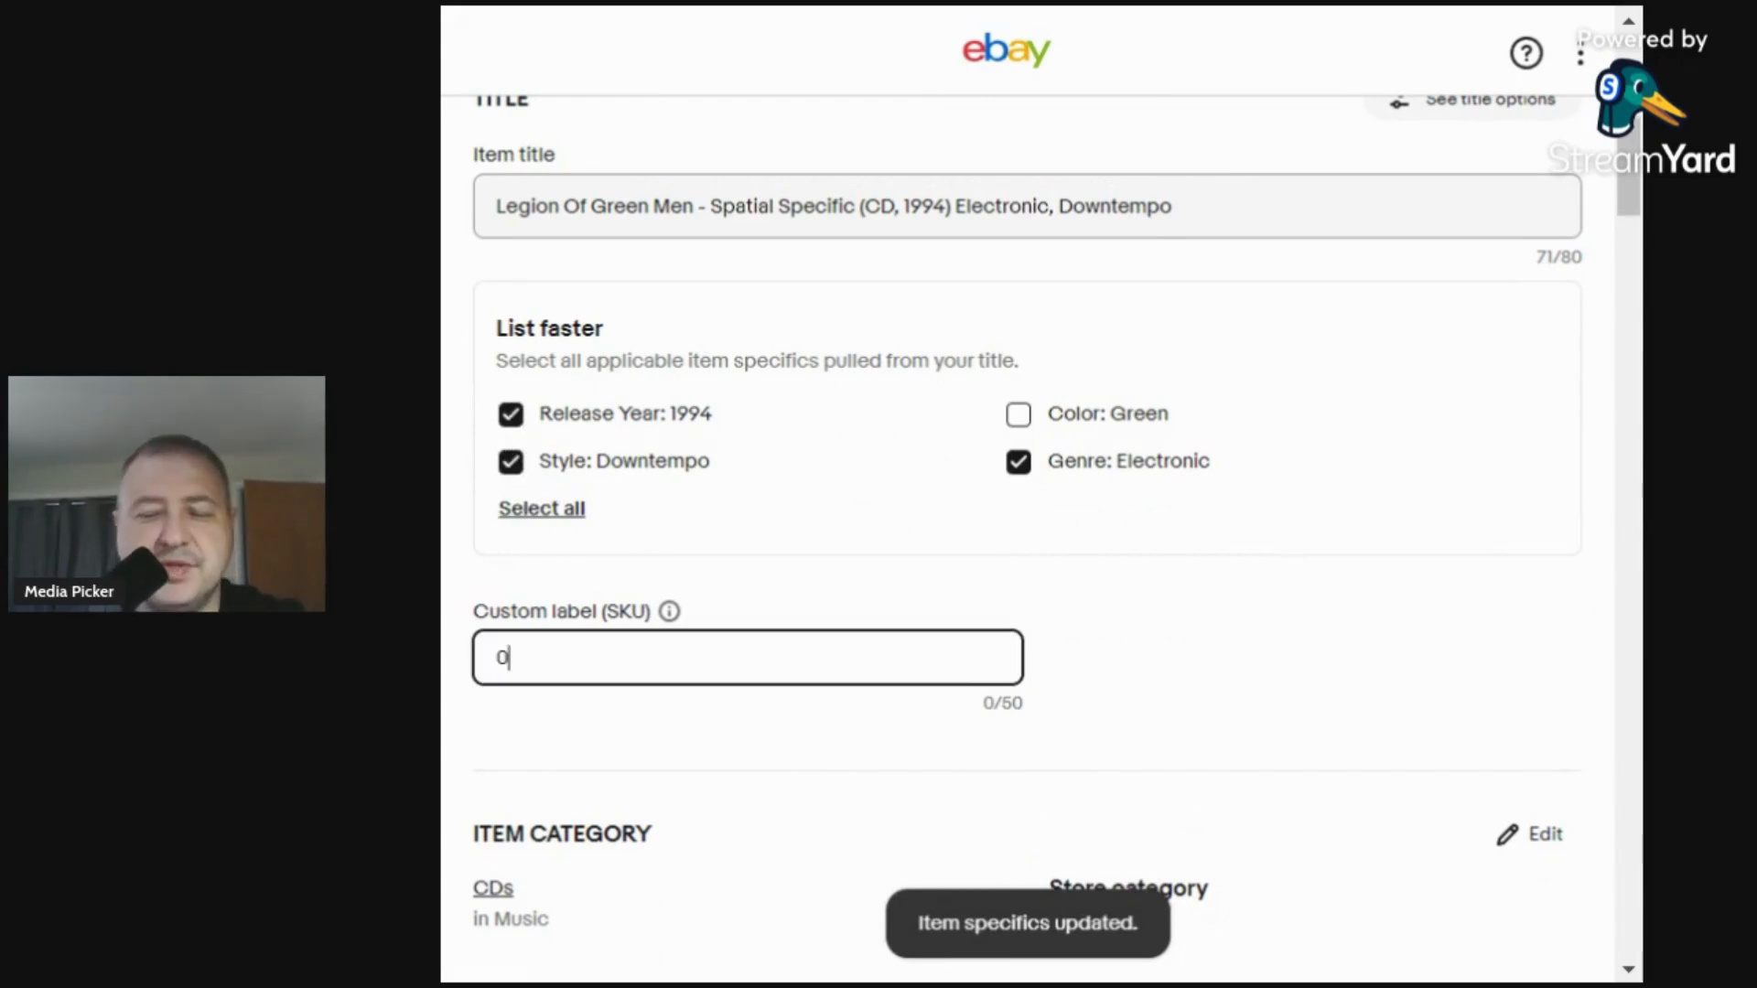
pyautogui.write('.247')
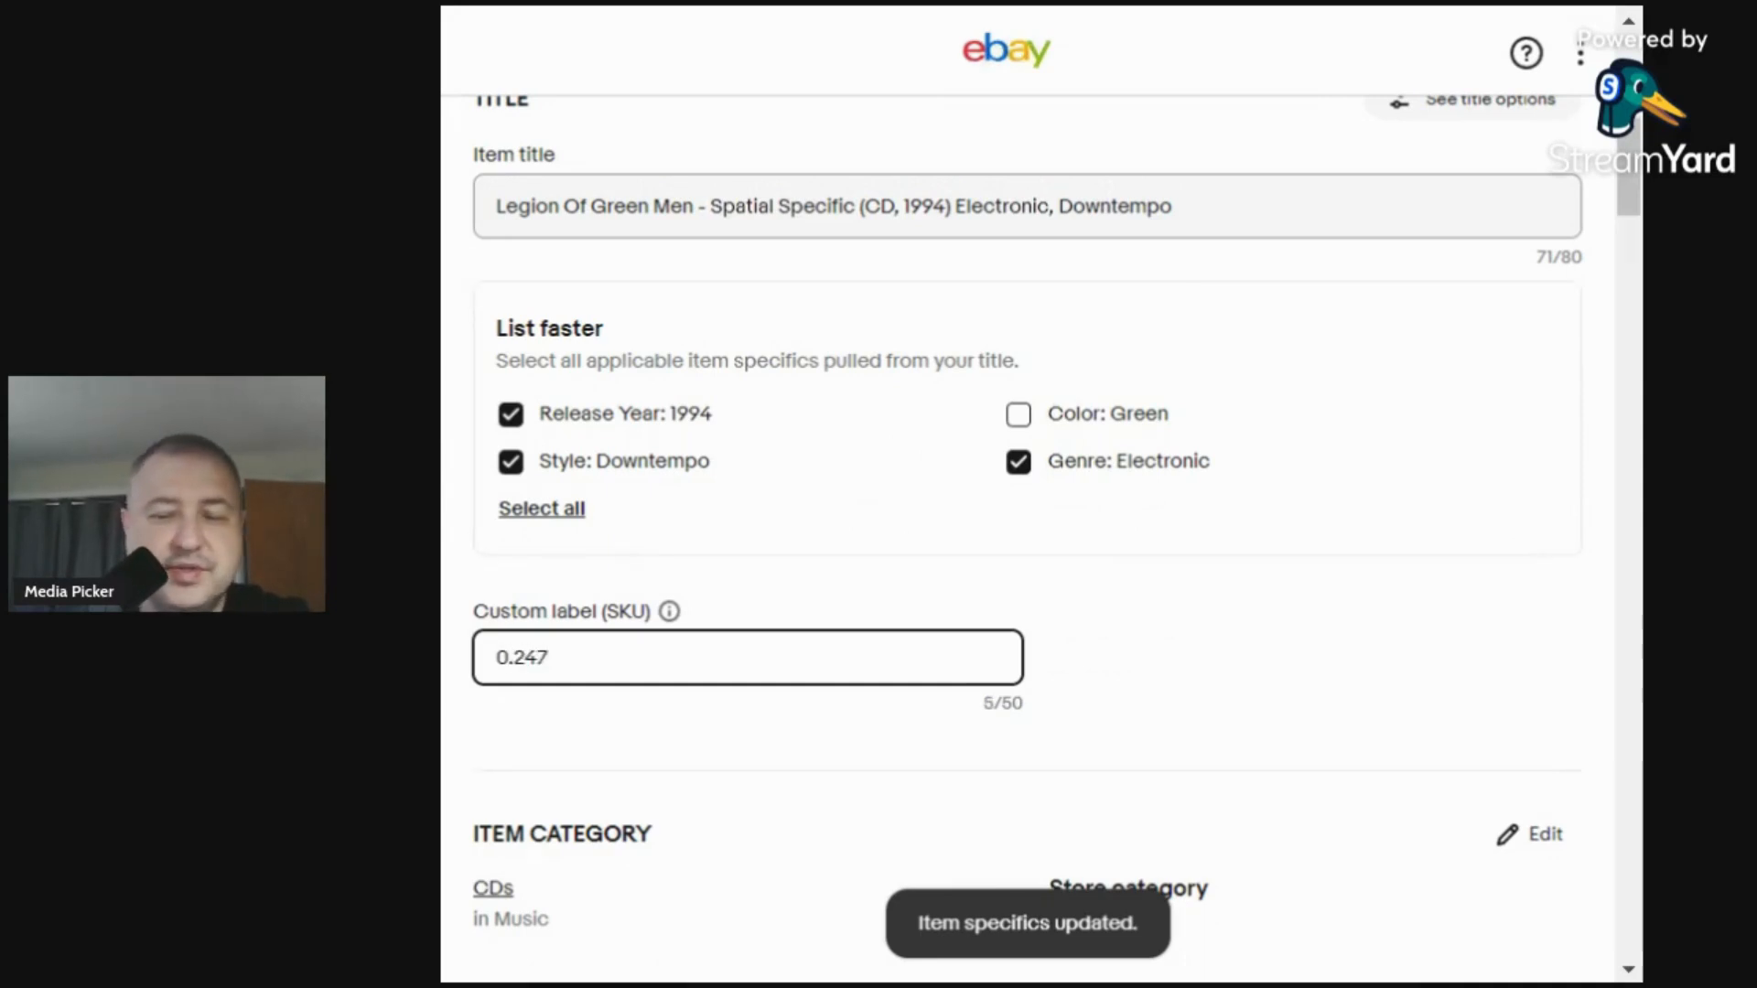
pyautogui.press('BackSpace')
pyautogui.press('BackSpace')
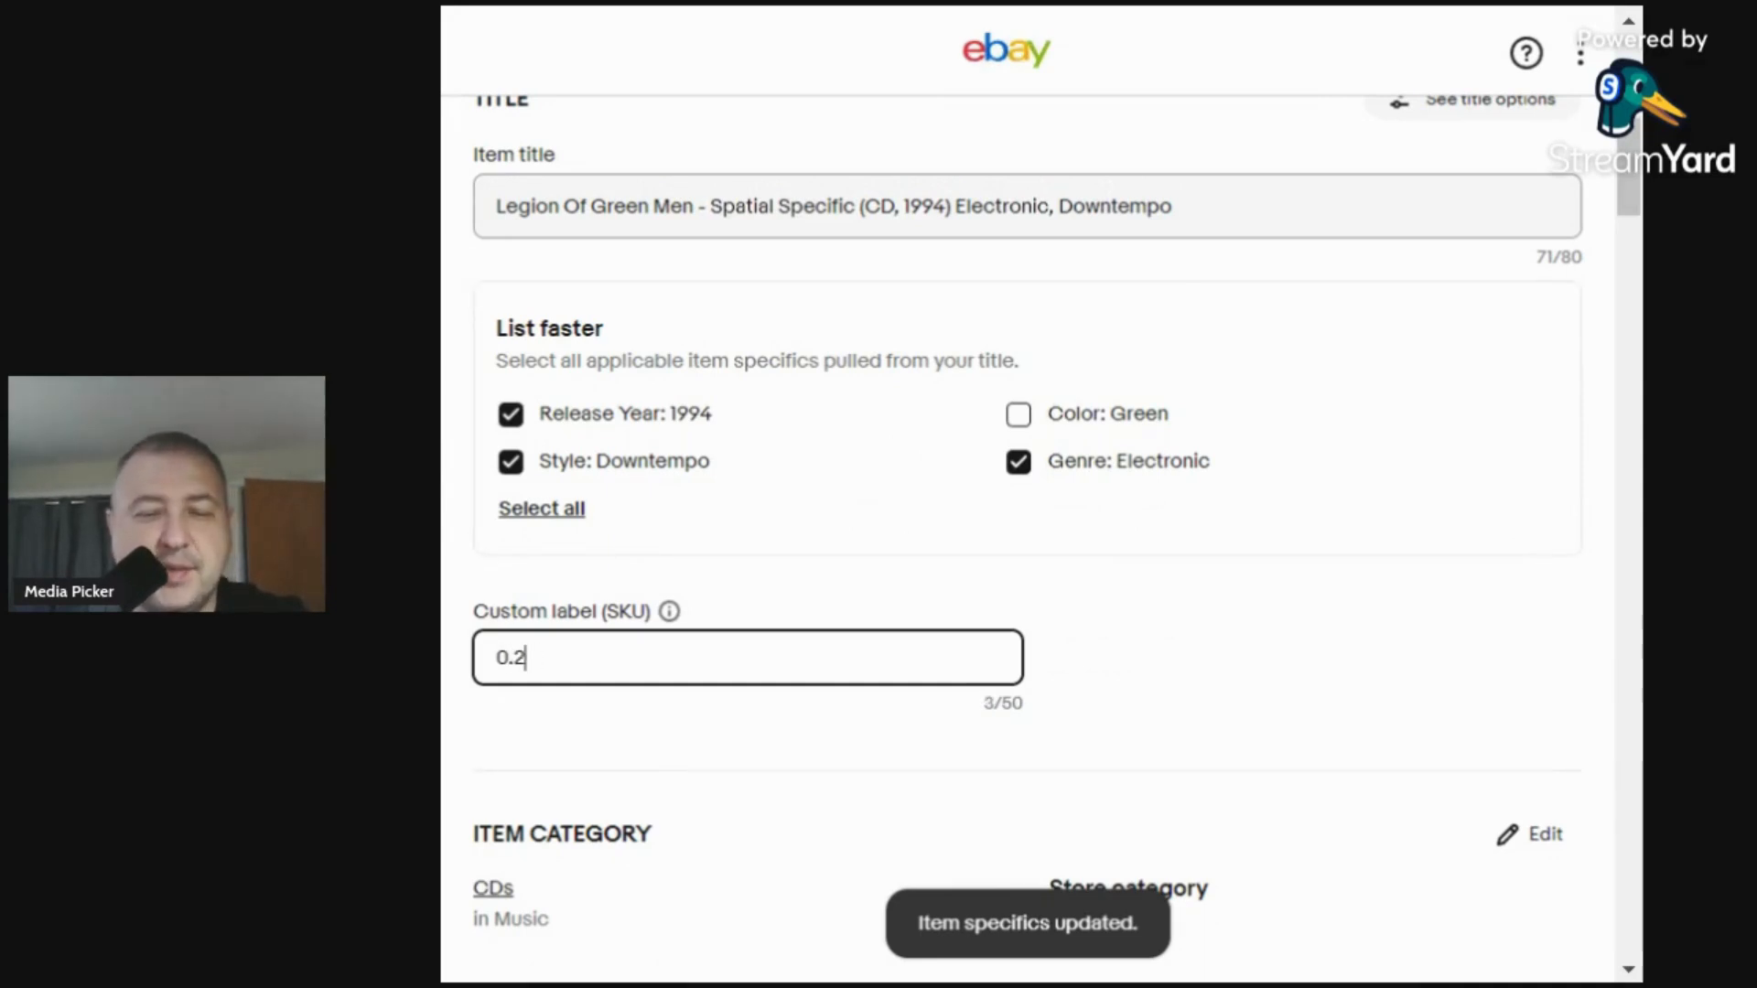
pyautogui.write('7')
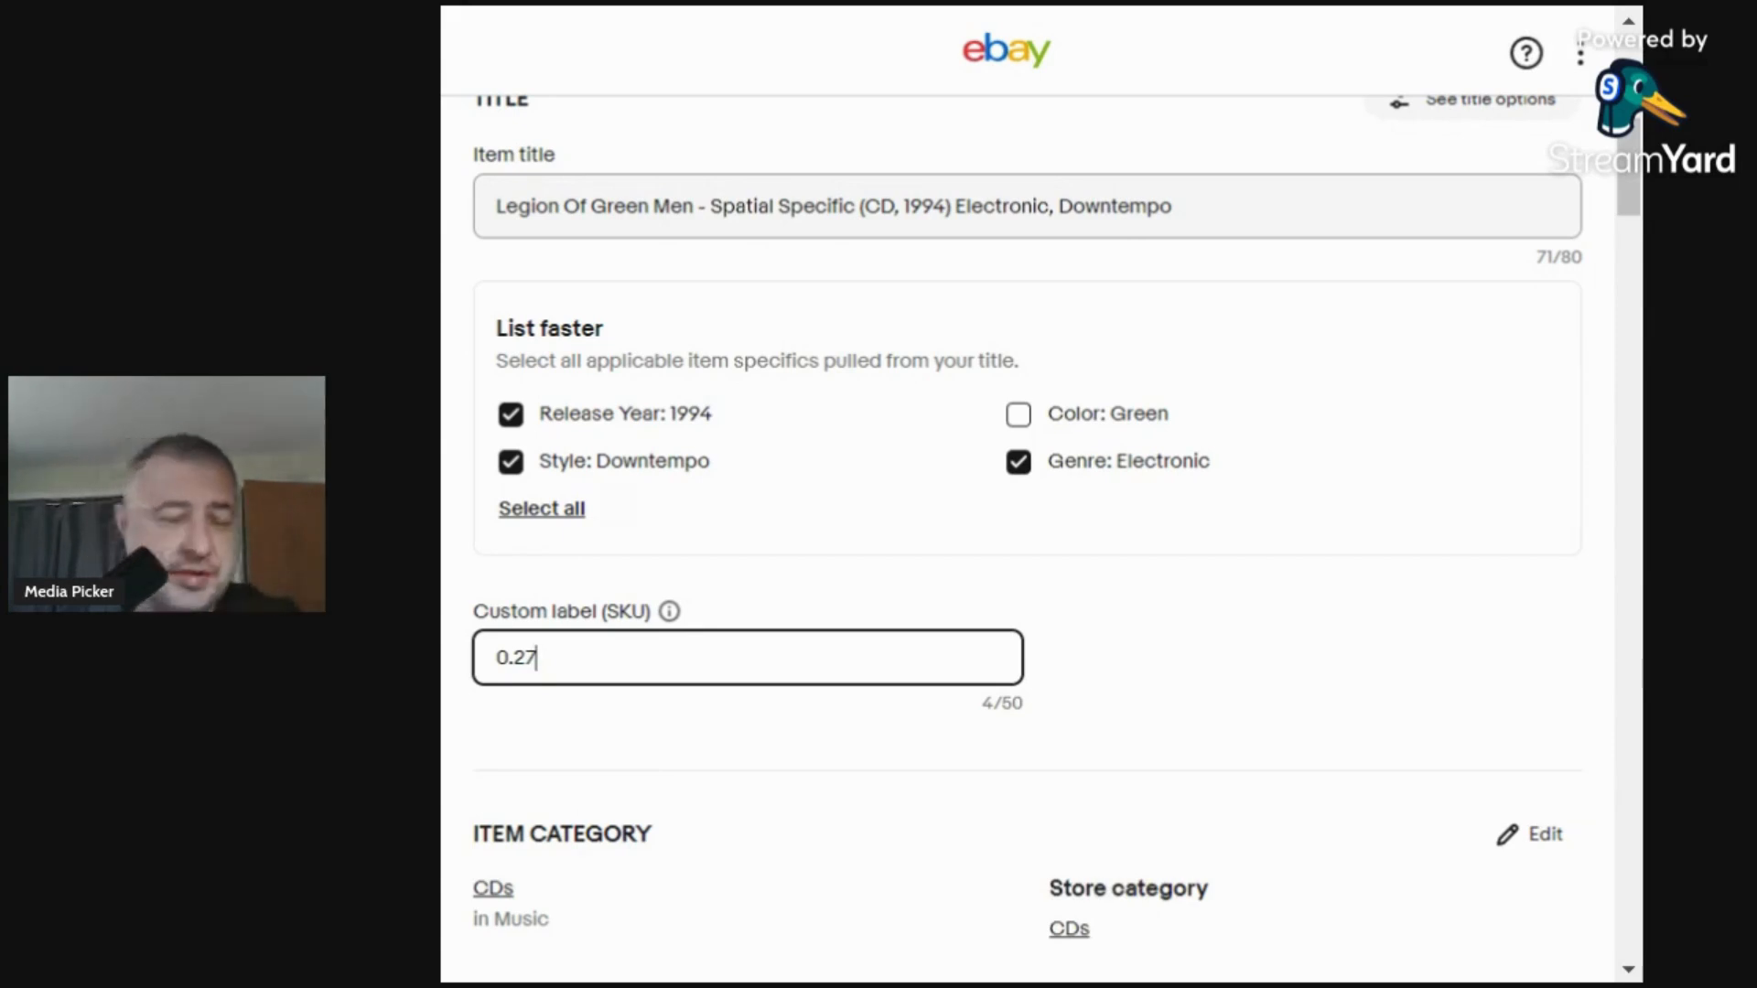
# Set the required Artist item specific to the custom value "Legion Of Green Men".
pyautogui.scroll(-7, 823, 560)
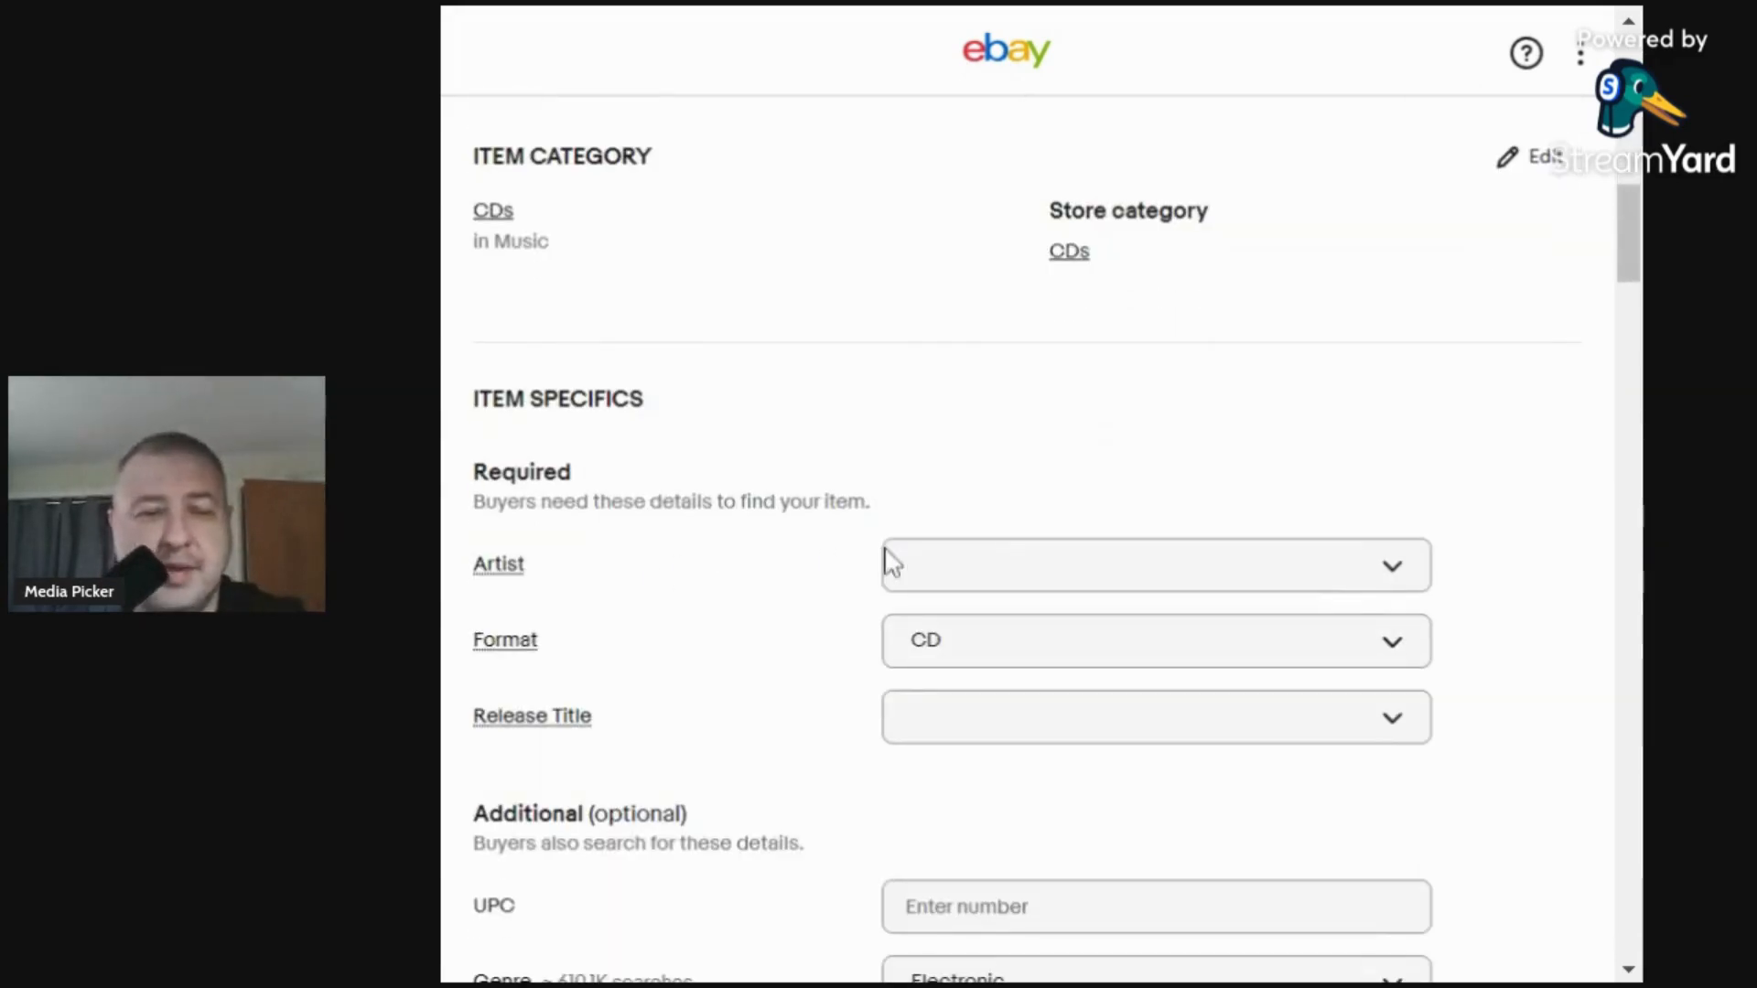
pyautogui.click(923, 574)
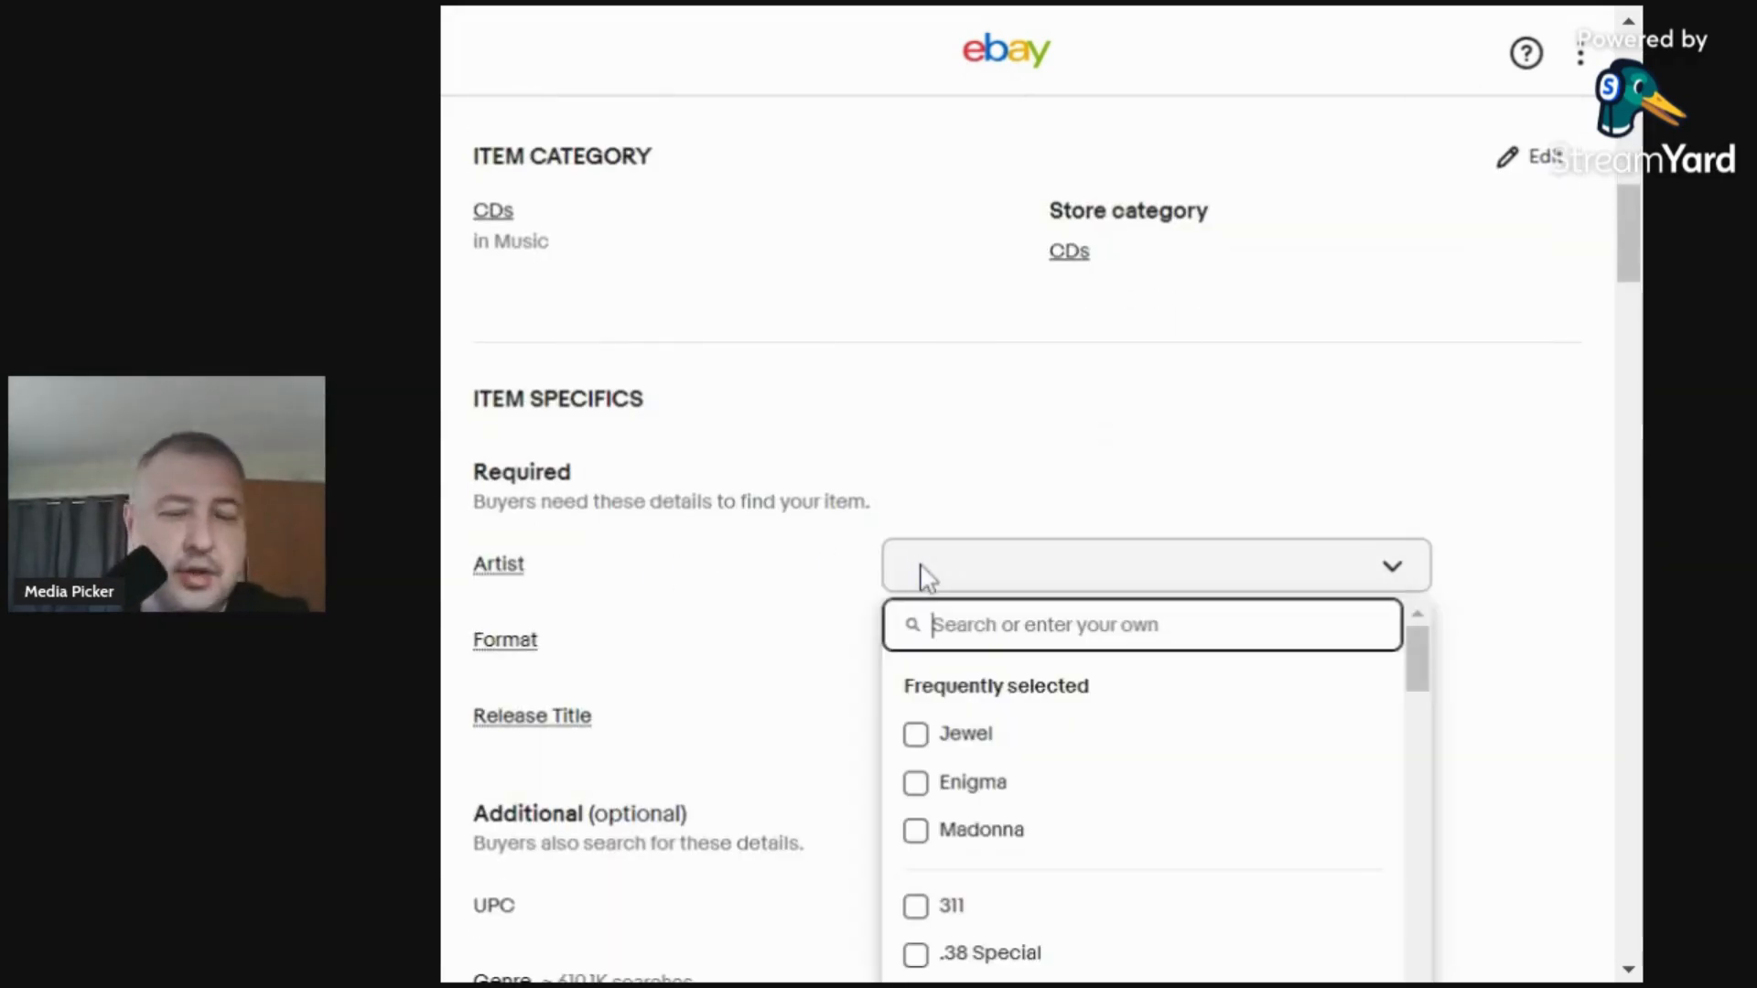
pyautogui.write('Legion')
pyautogui.write('Of')
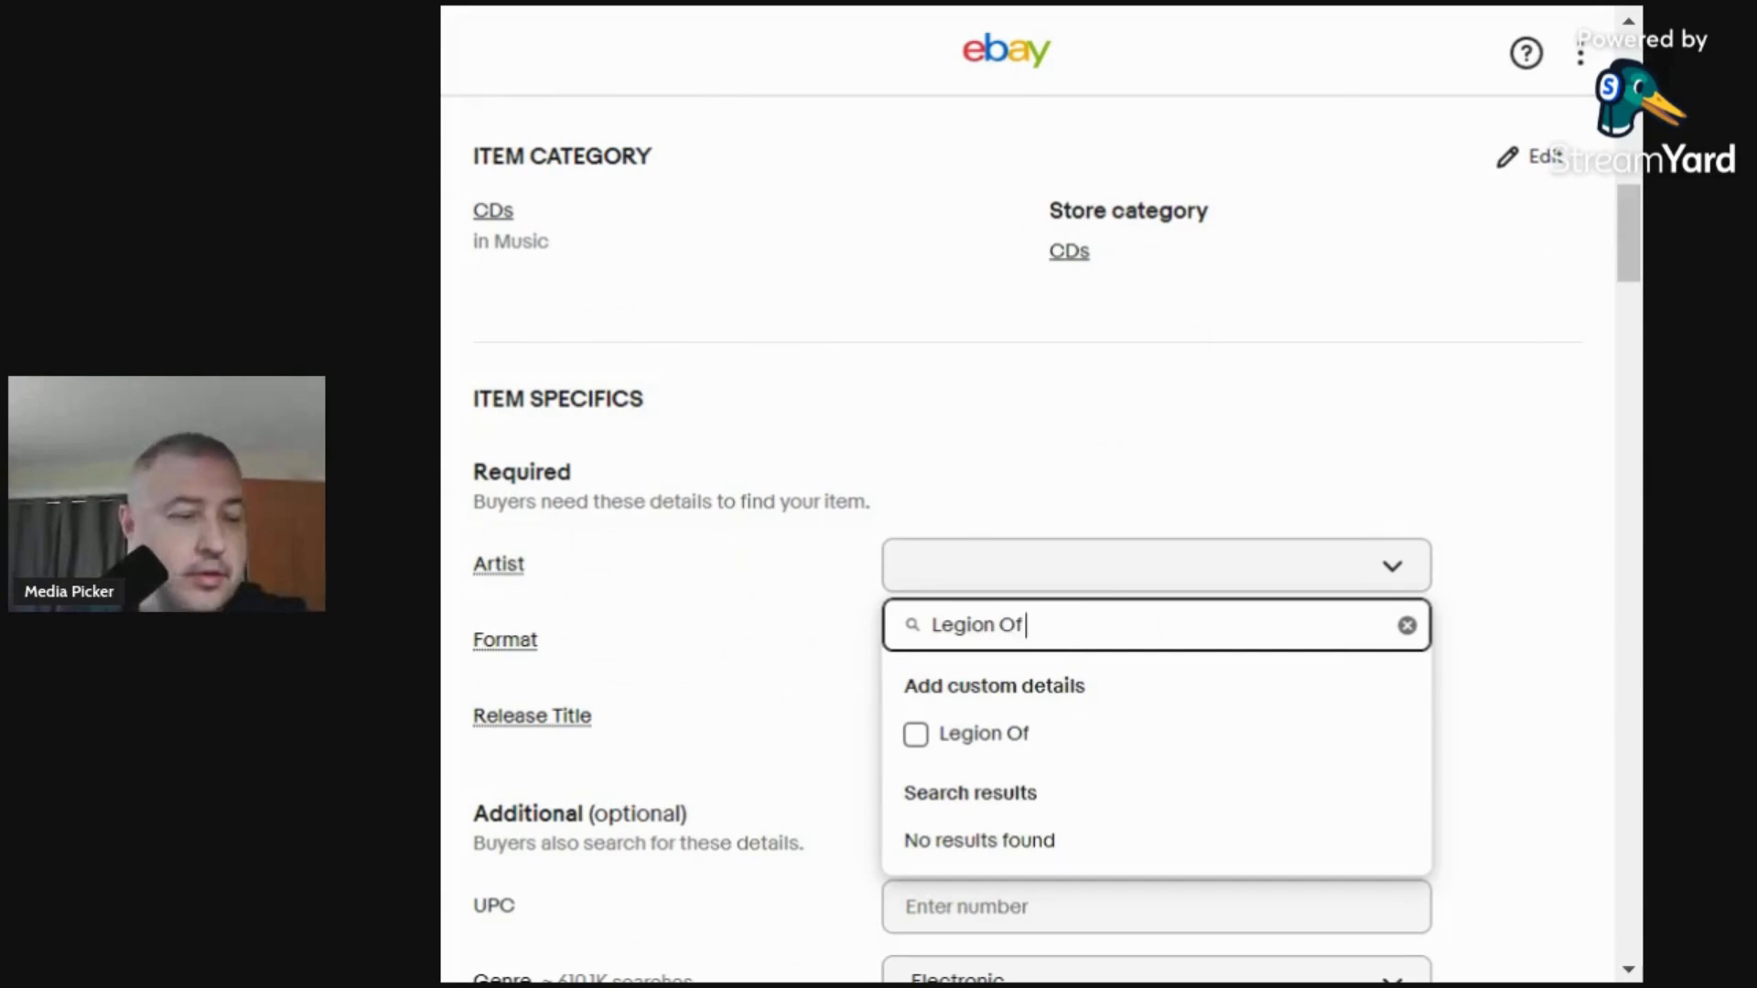
pyautogui.write(' Green Men')
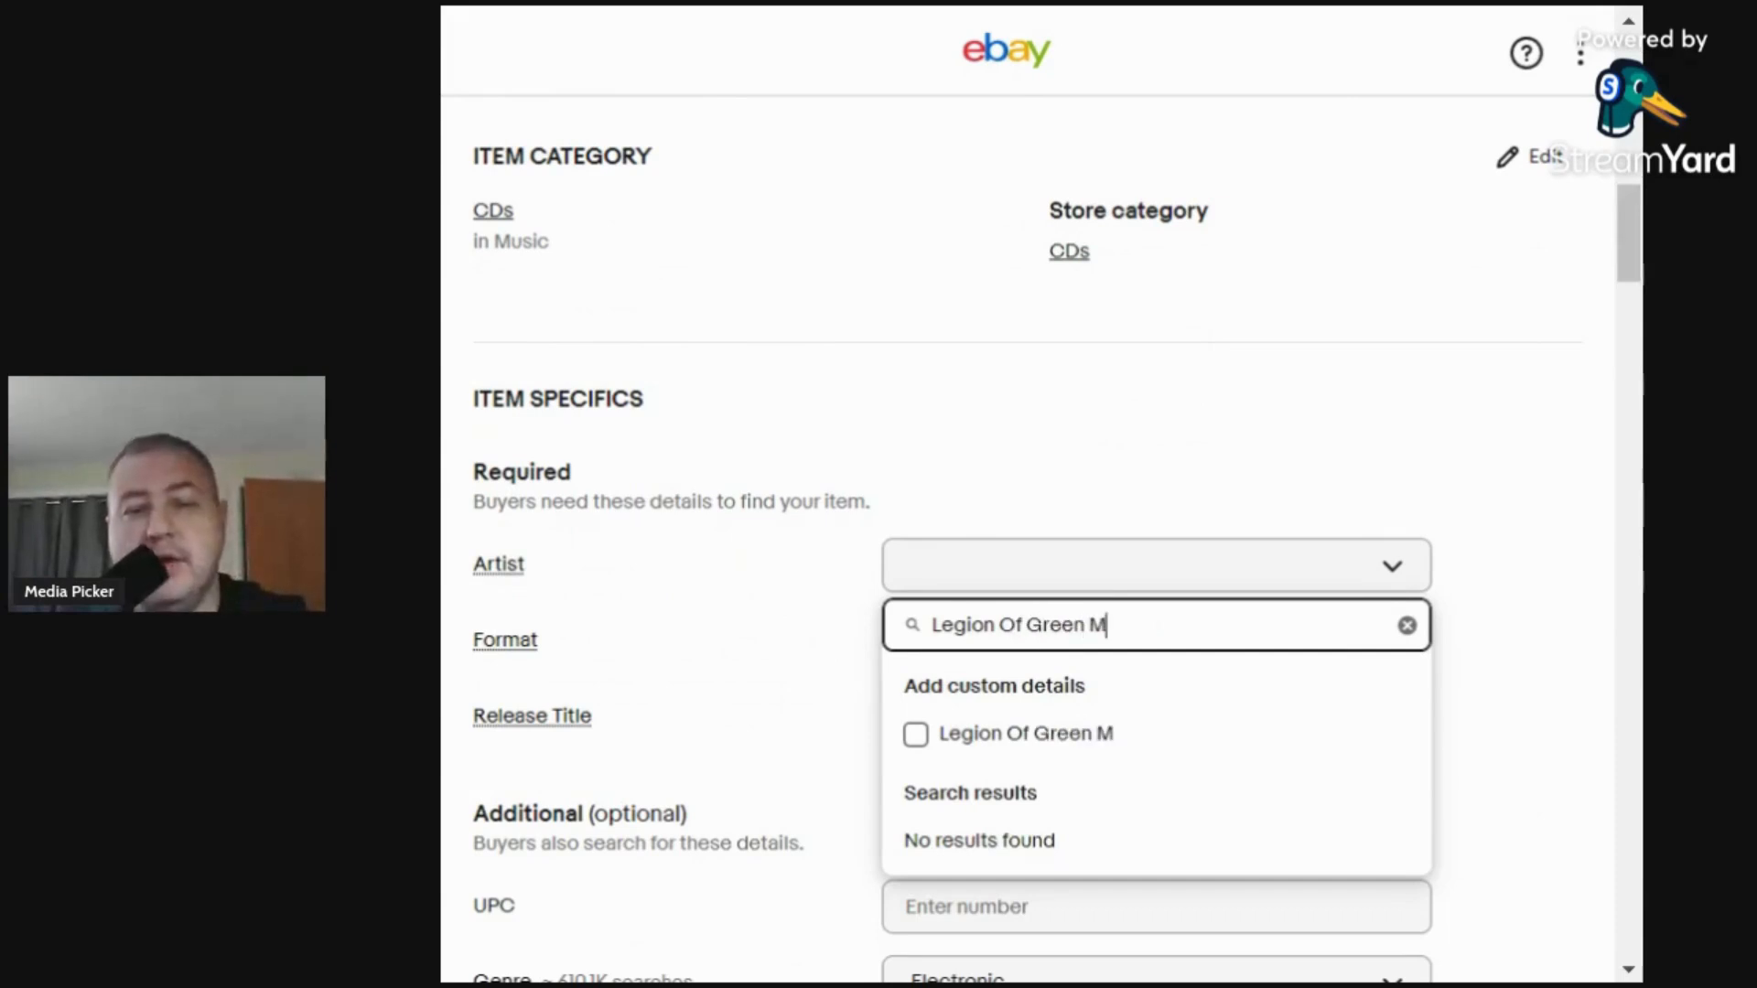
pyautogui.click(916, 734)
pyautogui.click(749, 681)
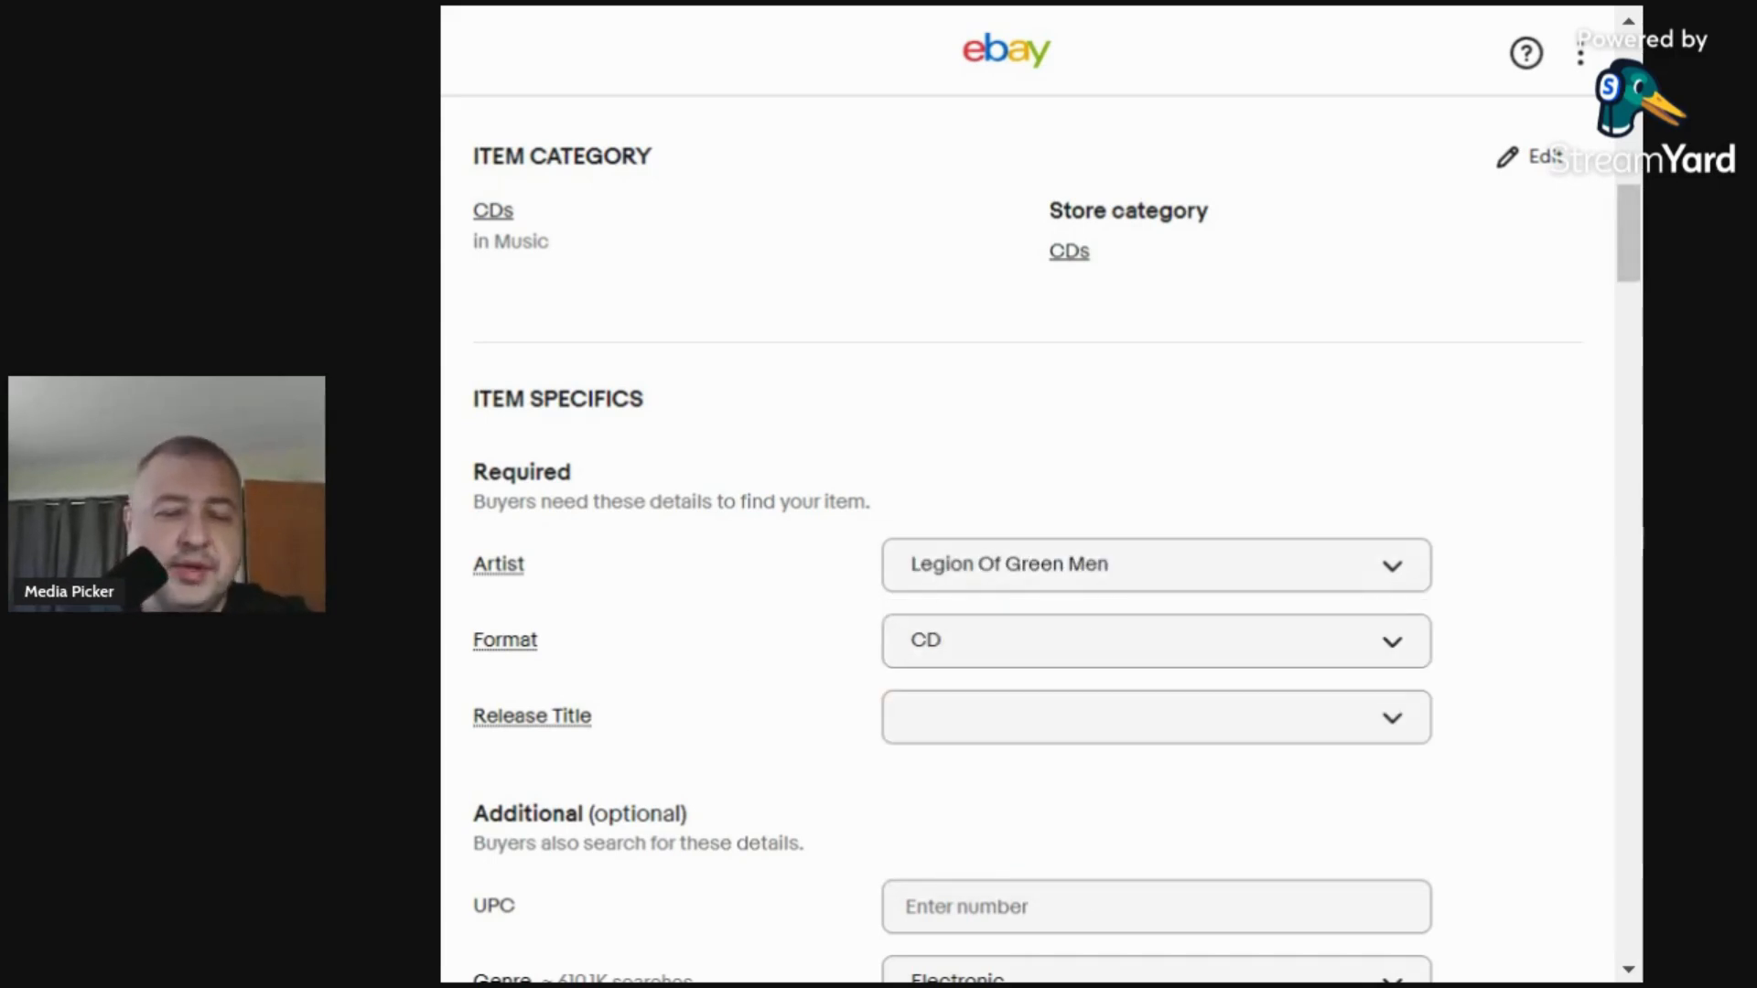
pyautogui.scroll(-2, 675, 878)
pyautogui.click(901, 746)
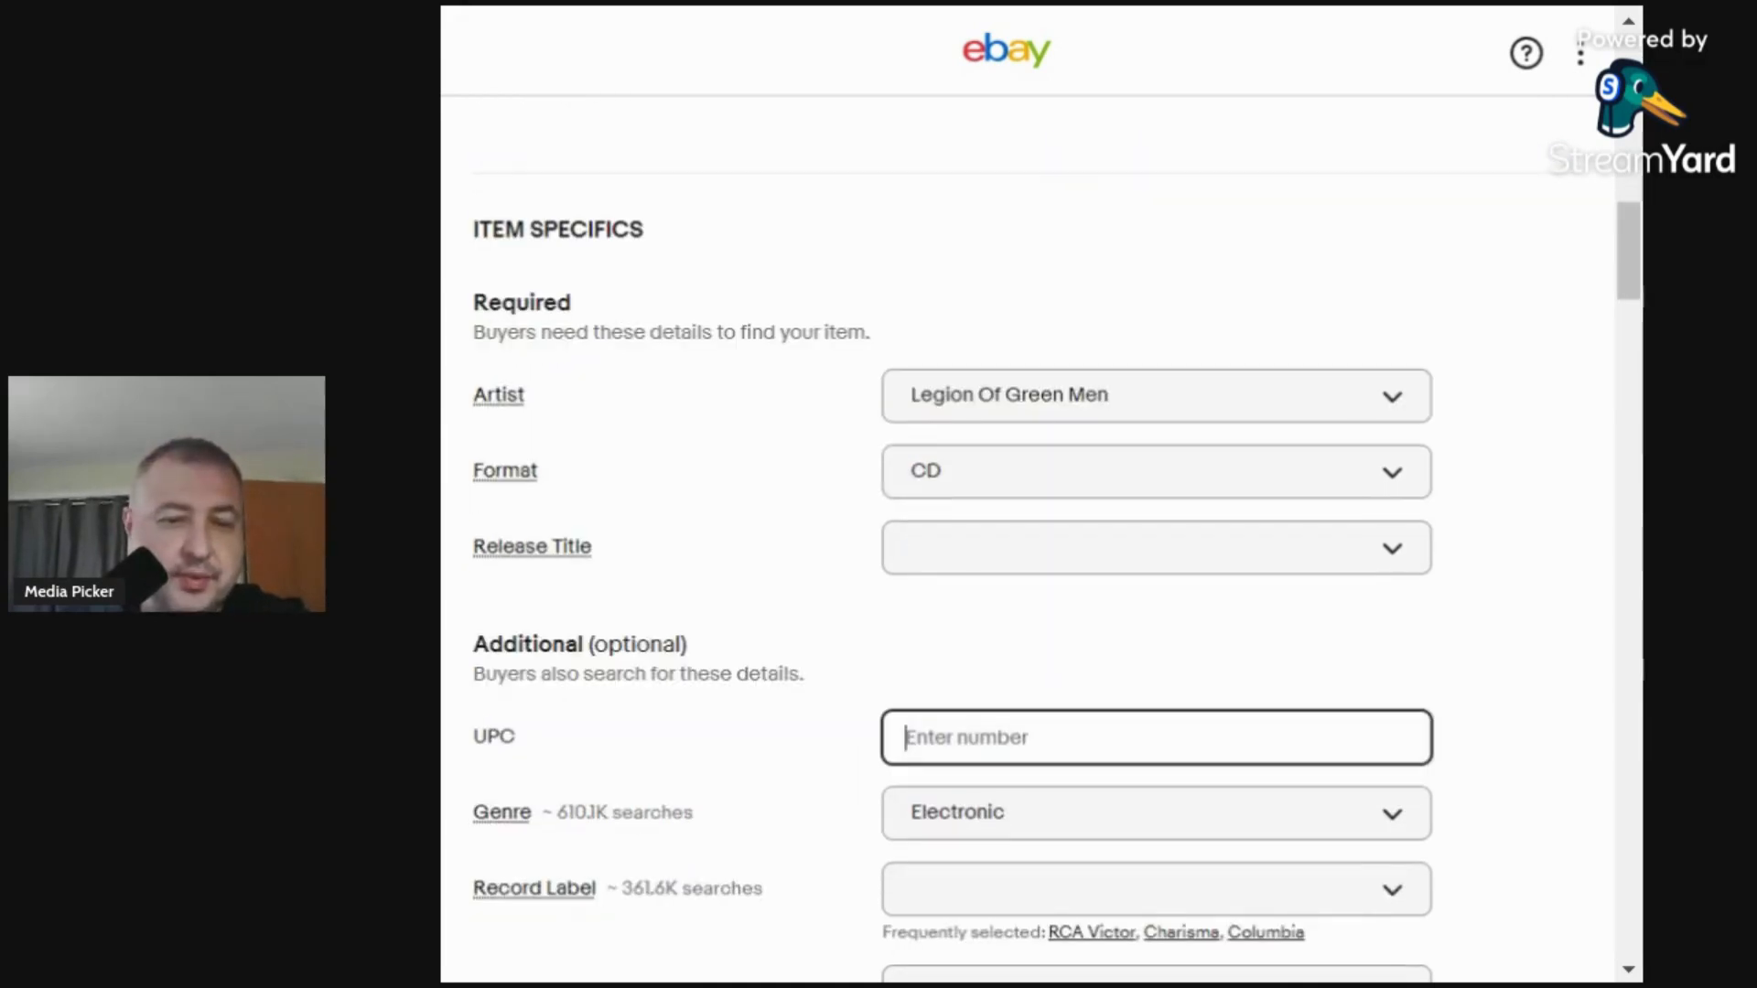
pyautogui.write('79')
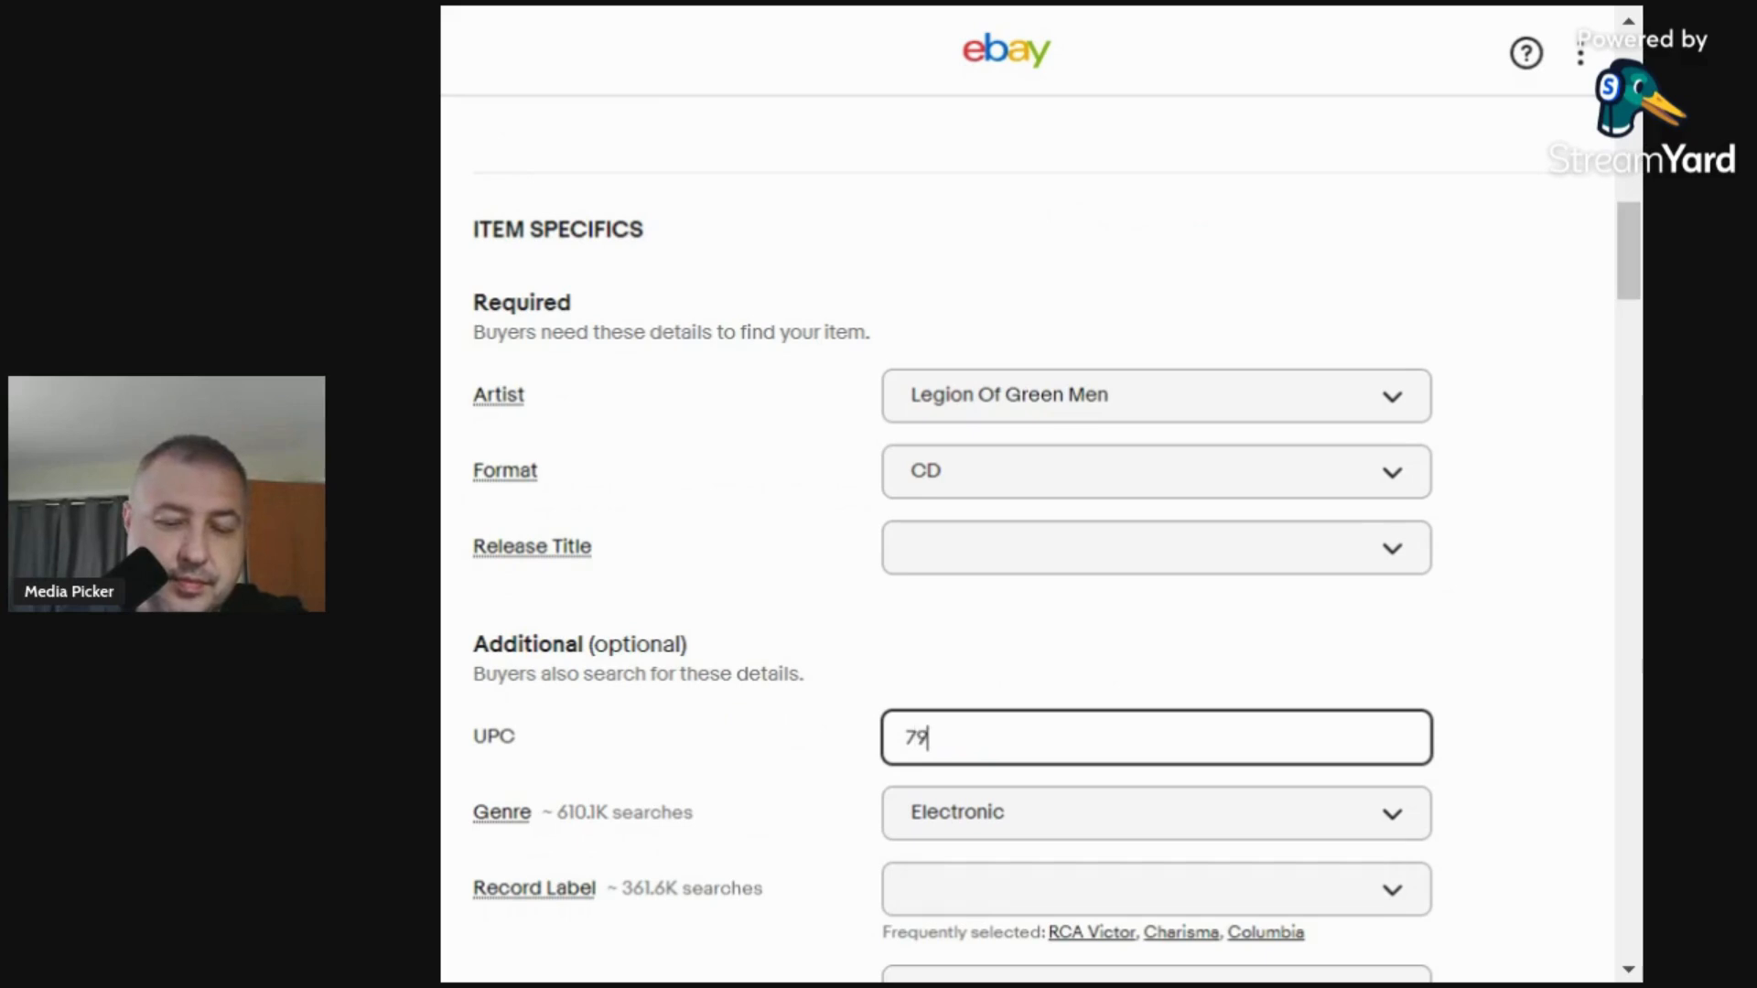
pyautogui.write('984880')
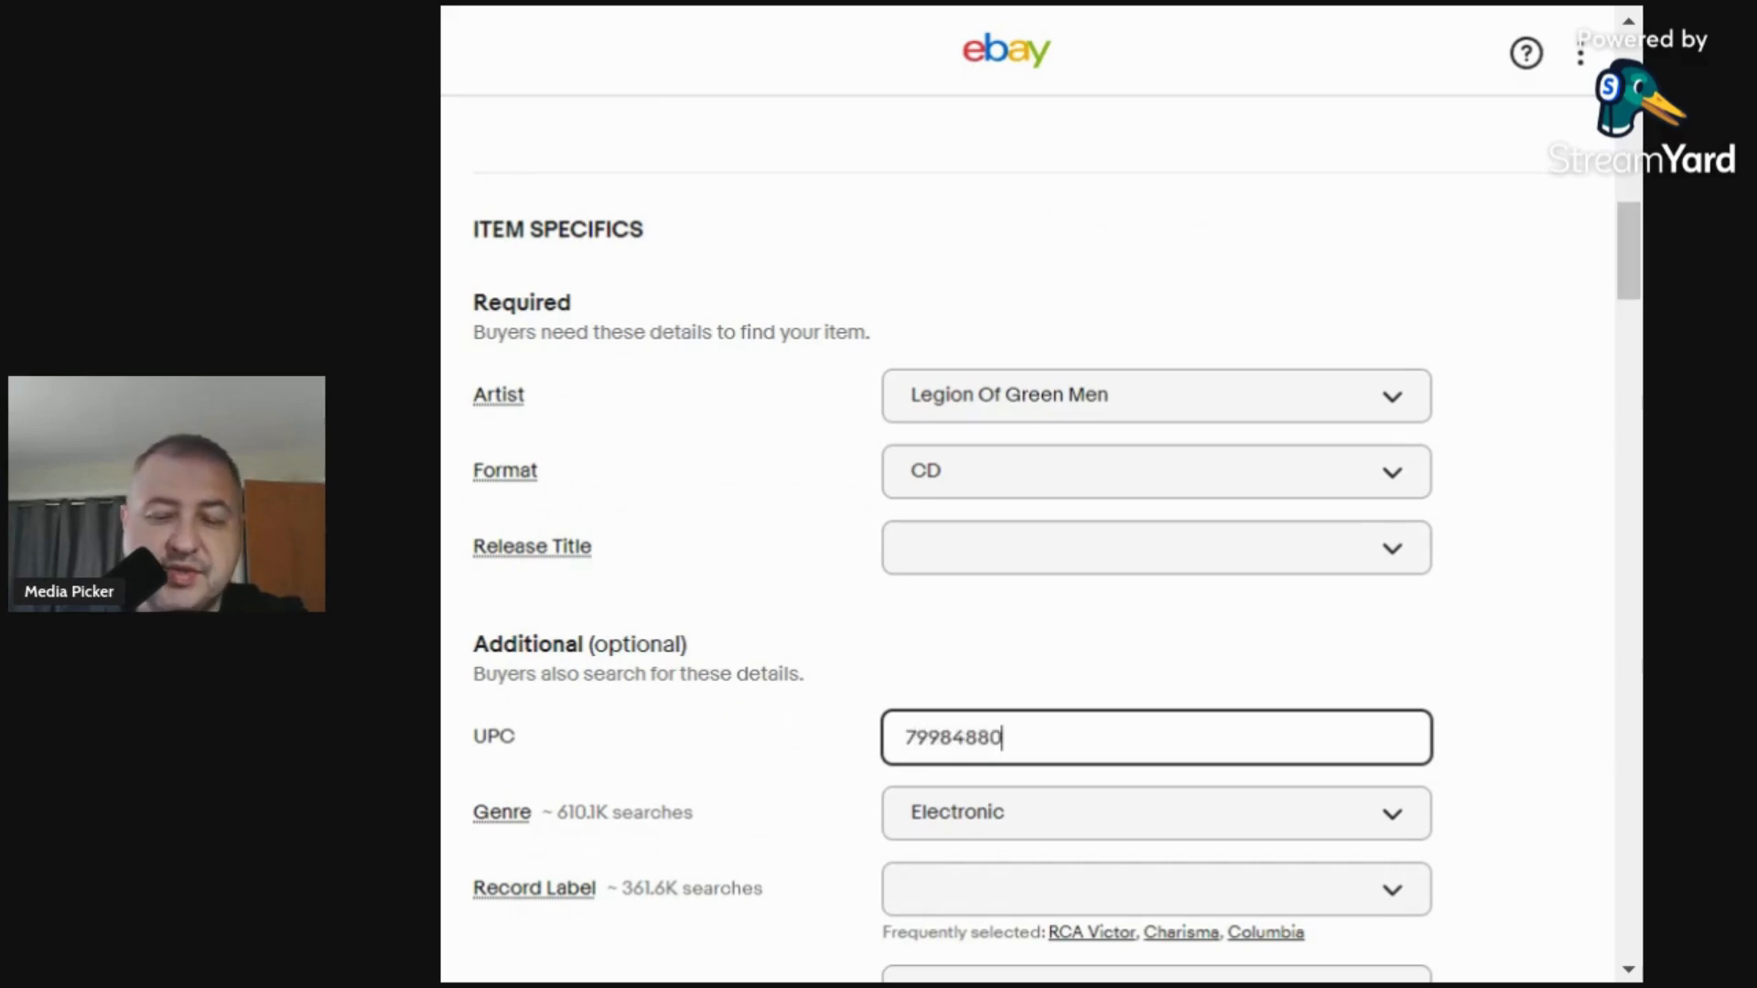
pyautogui.write('4528')
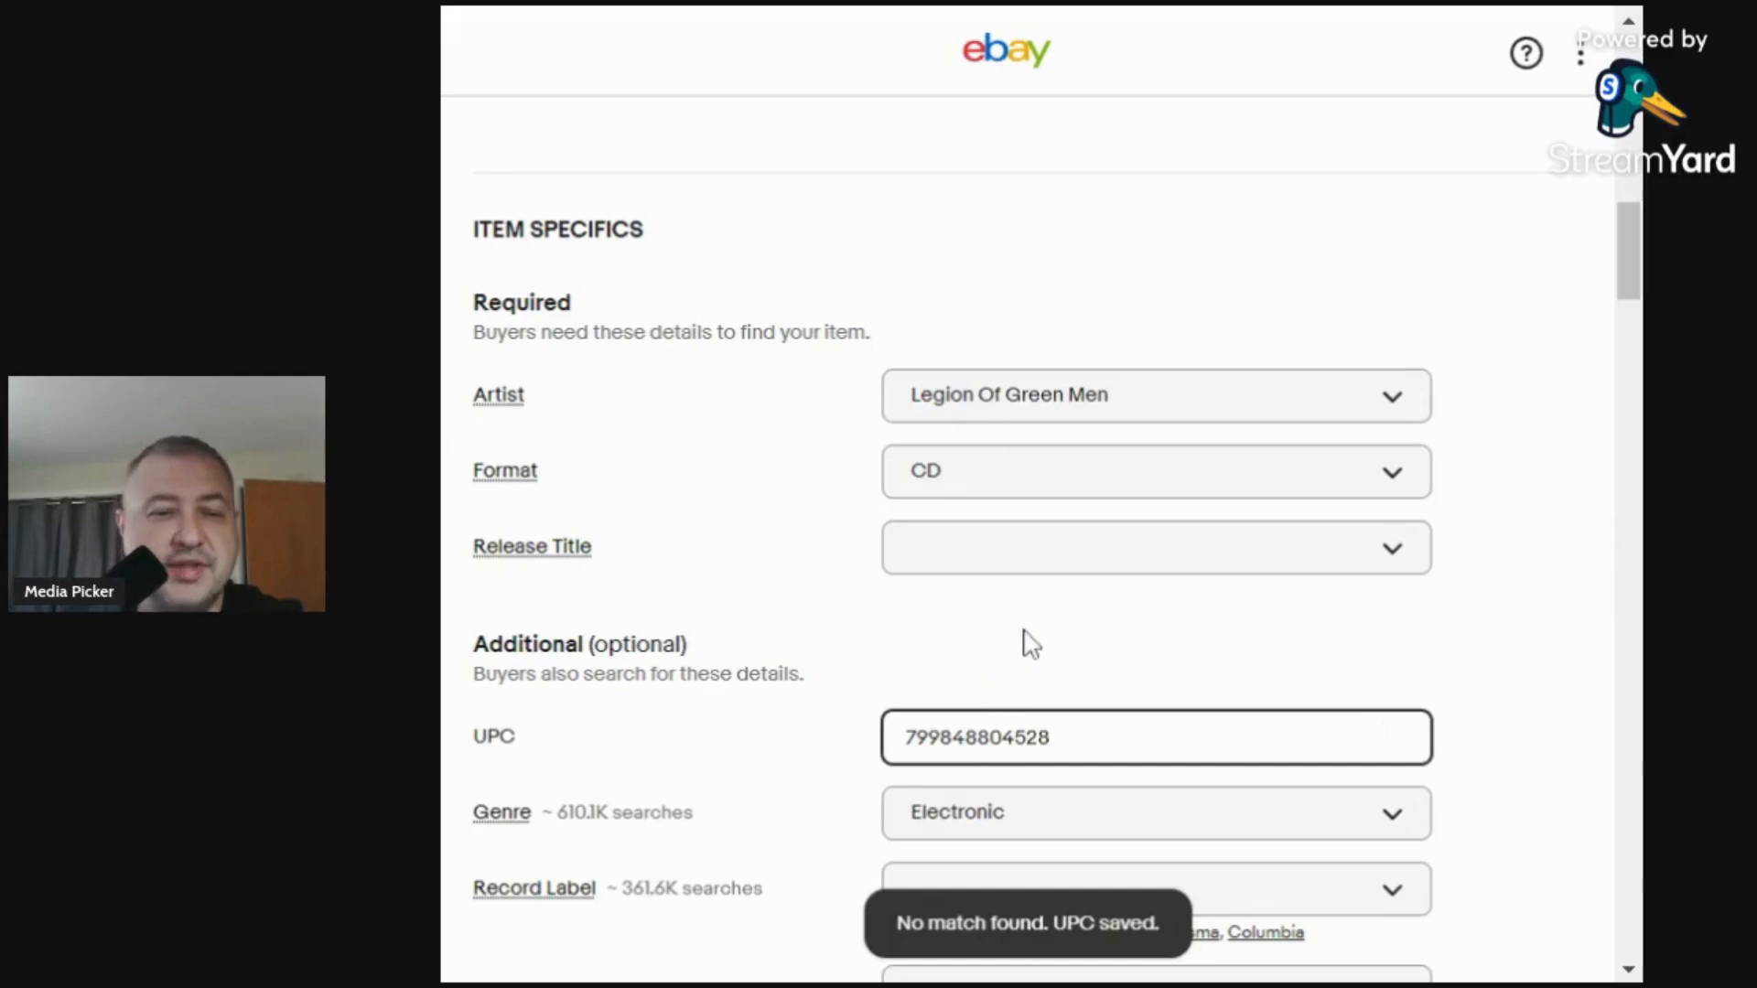
# Set the required Release Title to the custom value "Spatial Specific".
pyautogui.click(981, 554)
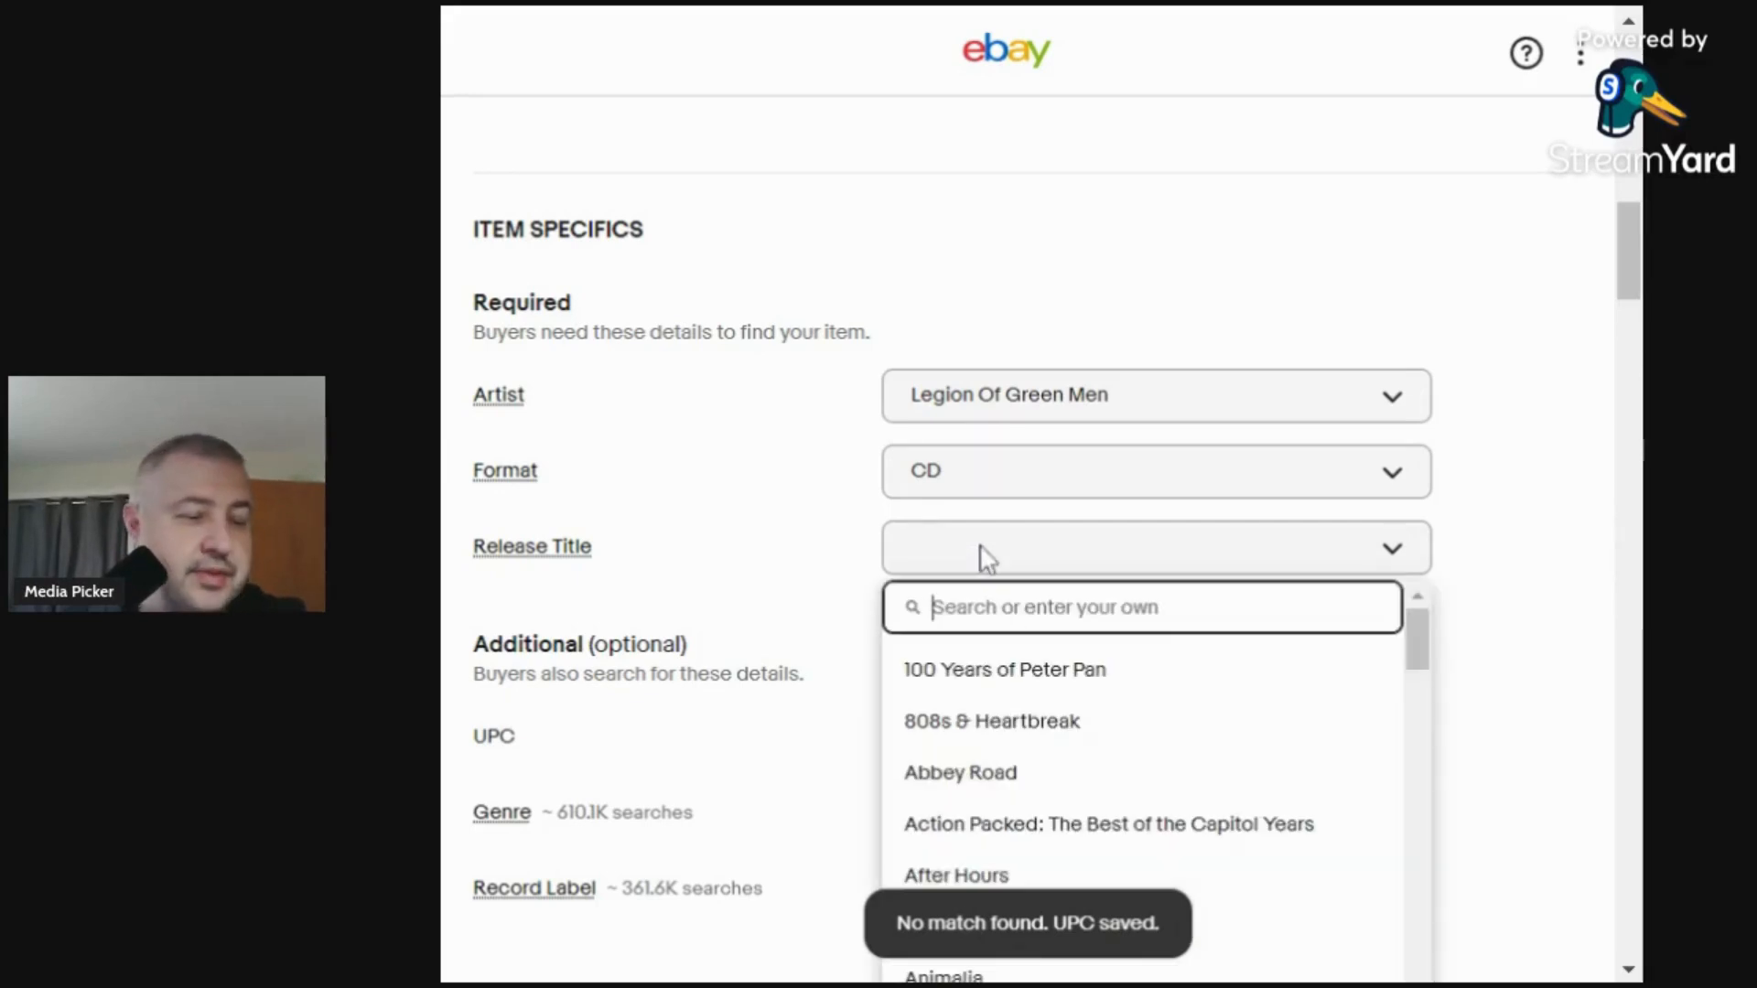
pyautogui.write('Spat')
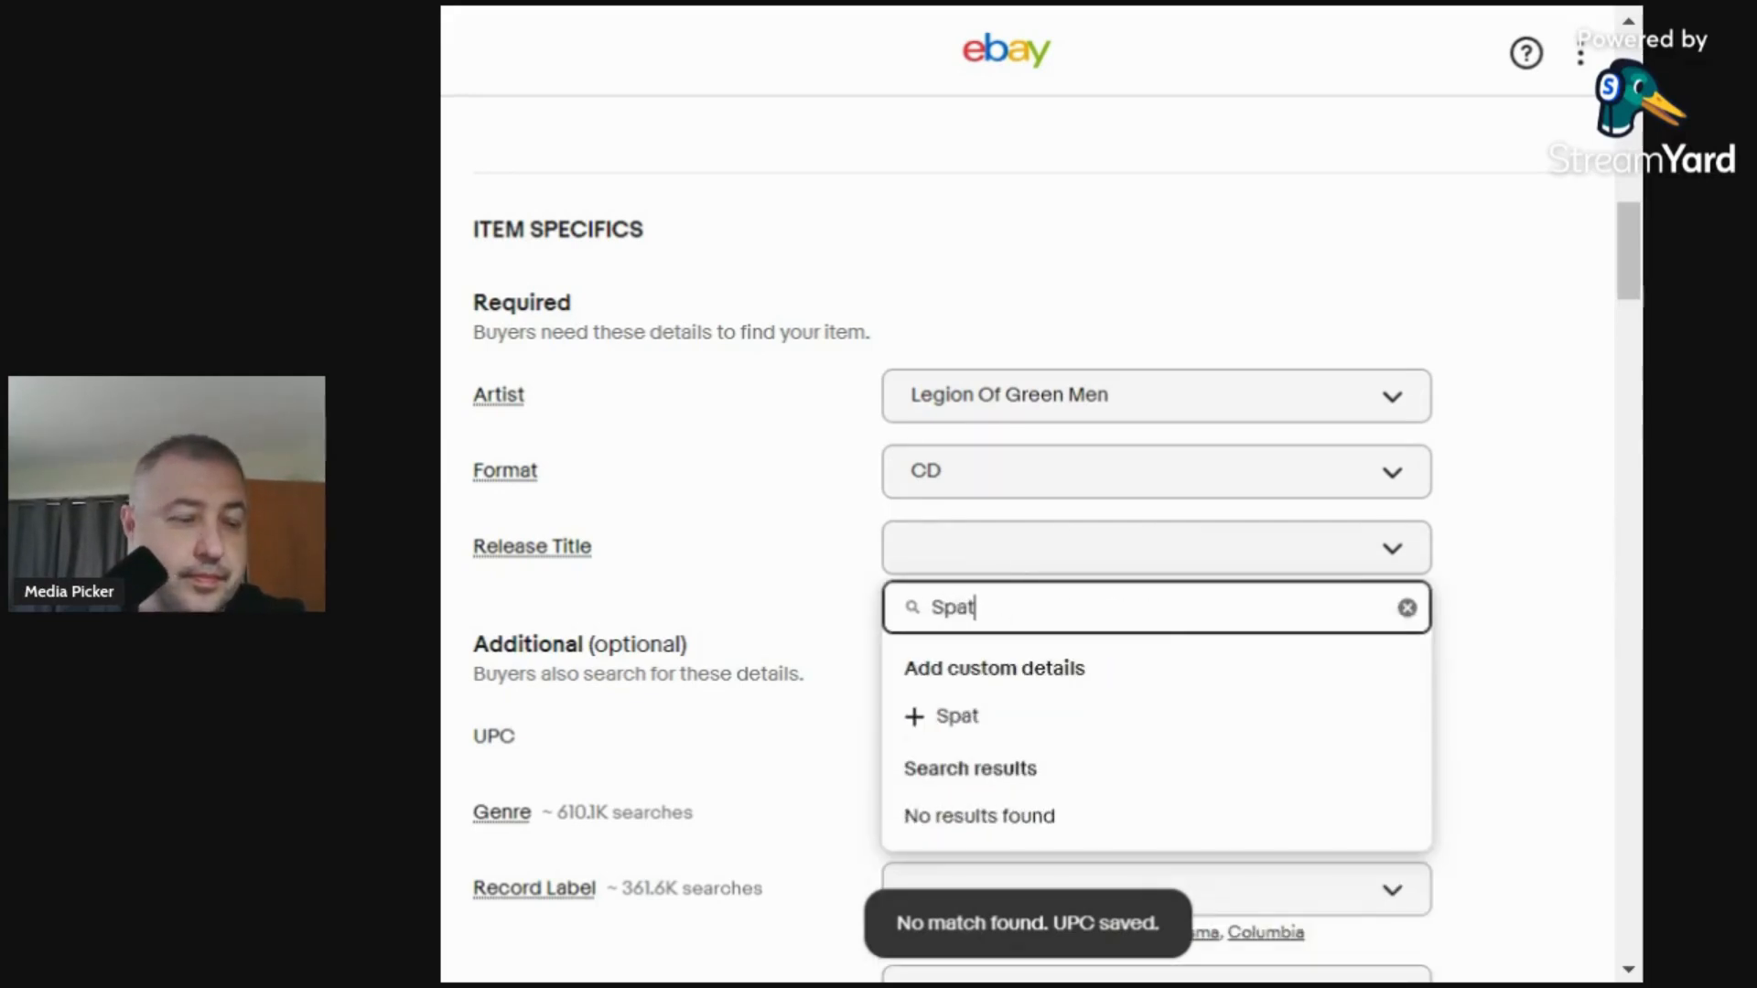
pyautogui.write('ial Specifi')
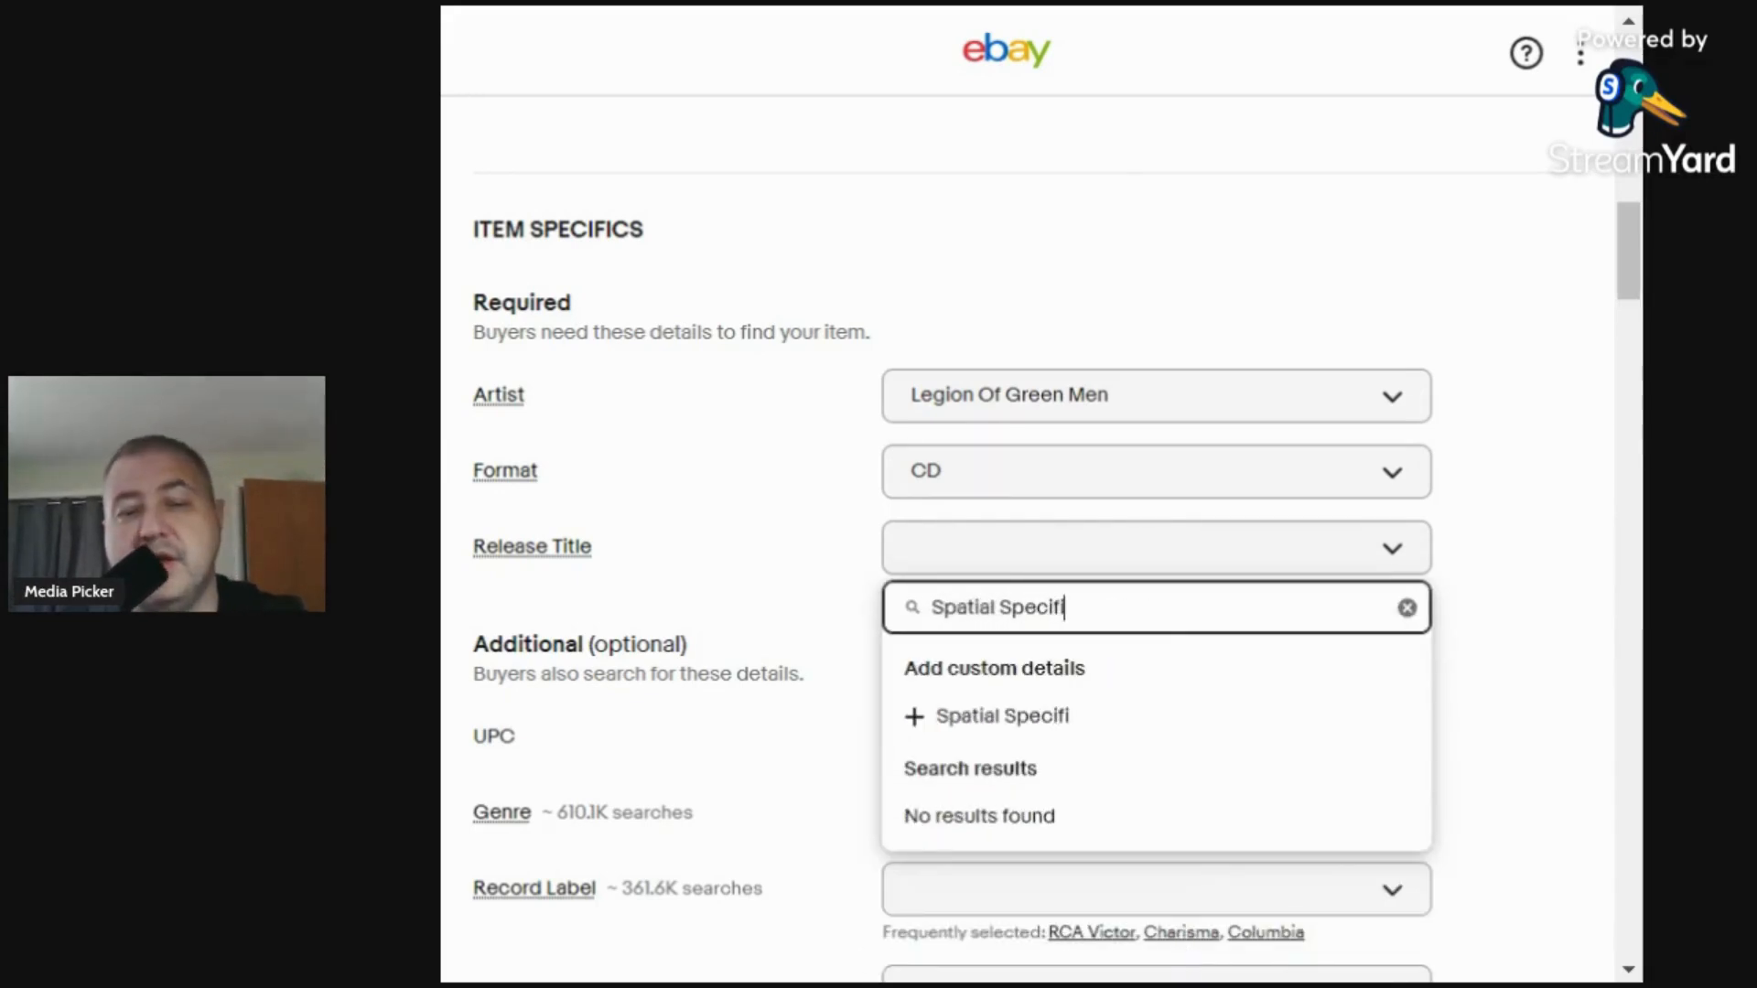
pyautogui.write('c')
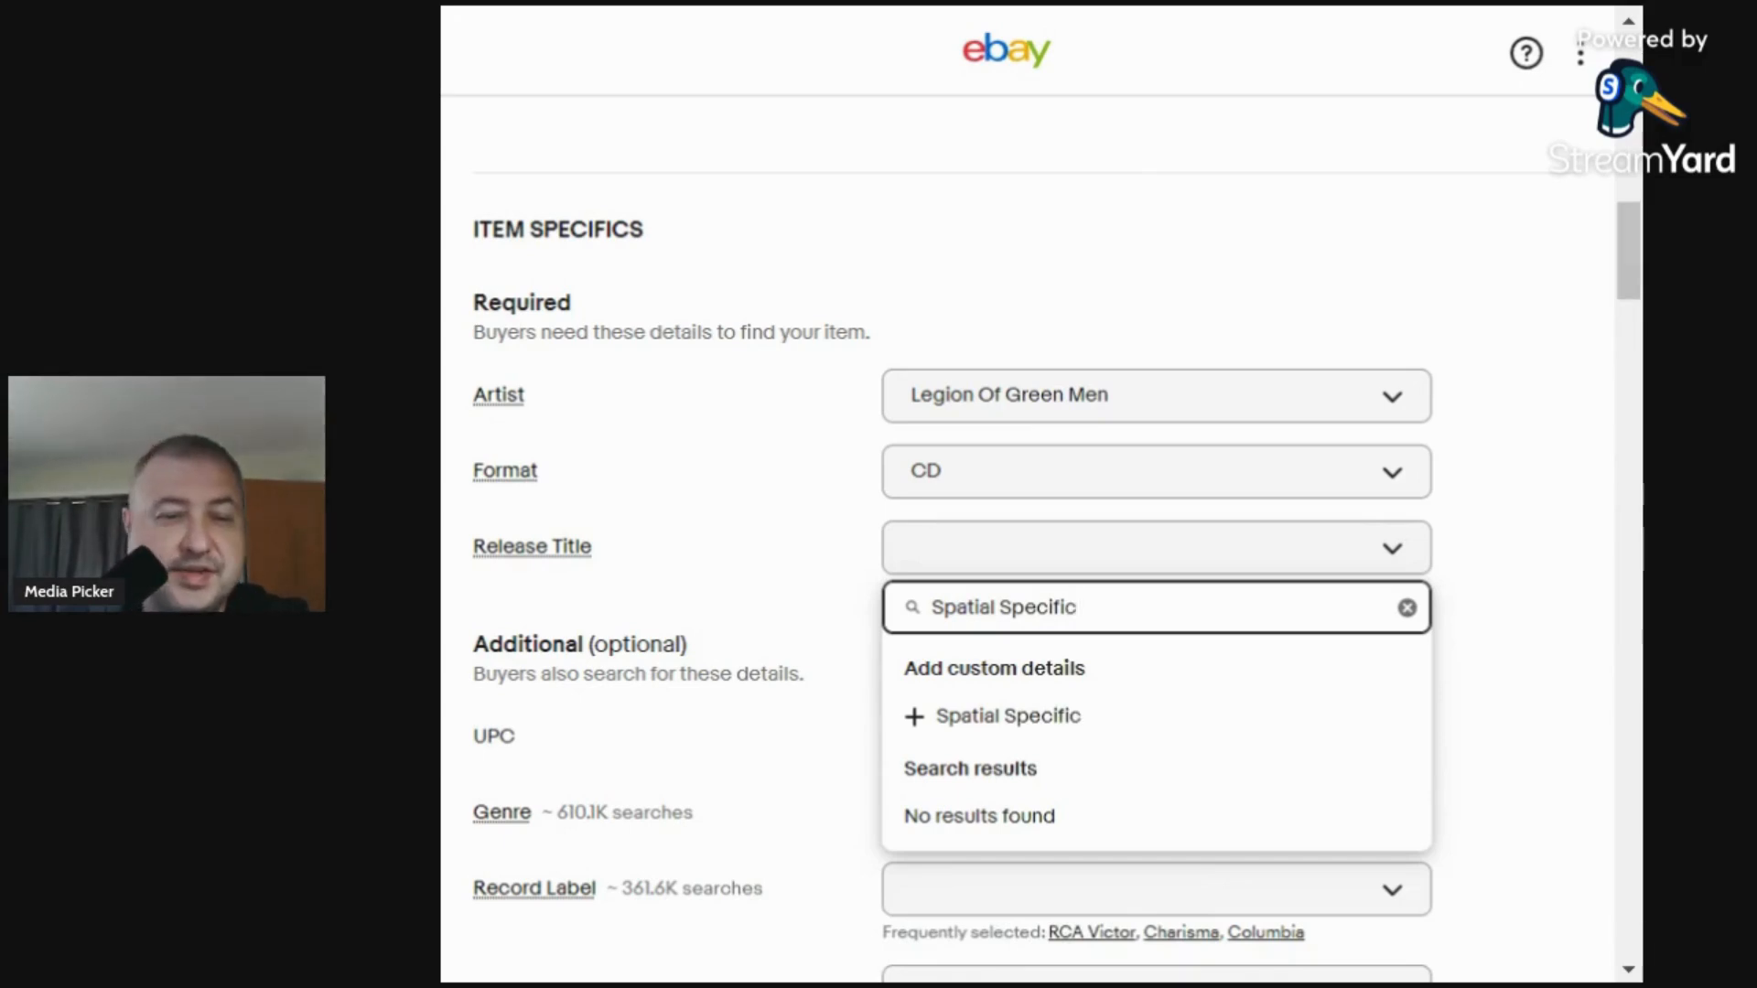
pyautogui.click(926, 721)
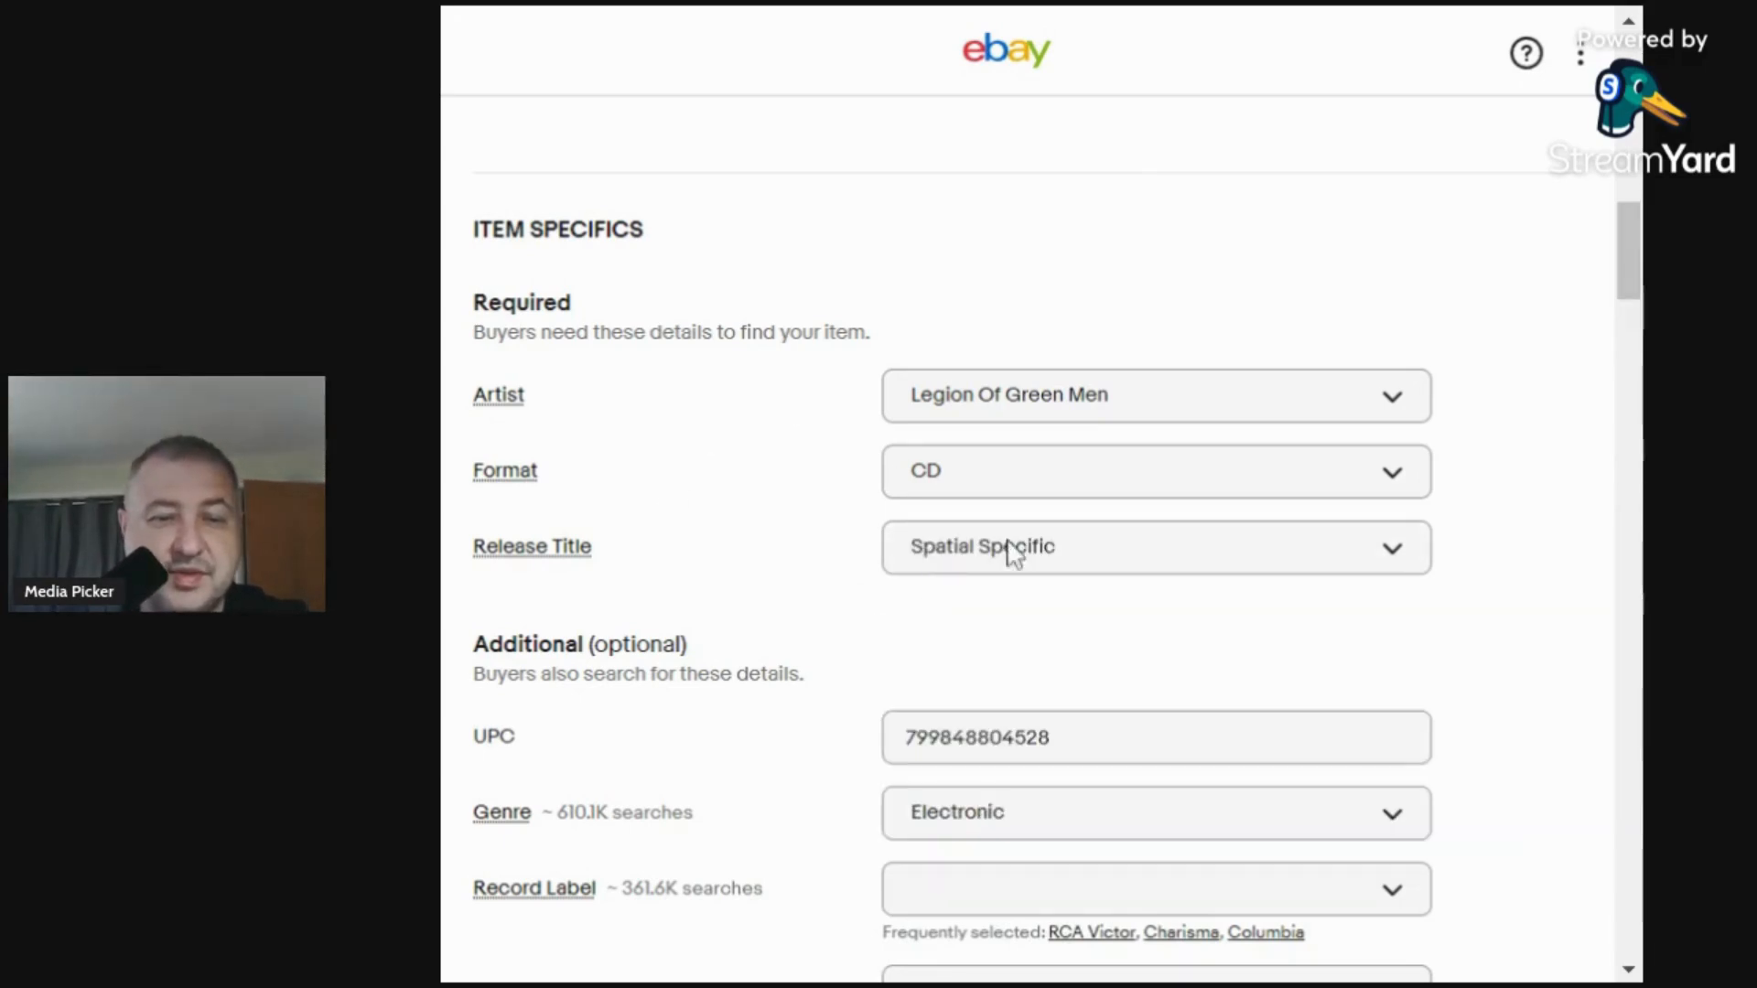
# Set the Record Label item specific to the custom value "Plus 8 Records".
pyautogui.scroll(-4, 993, 637)
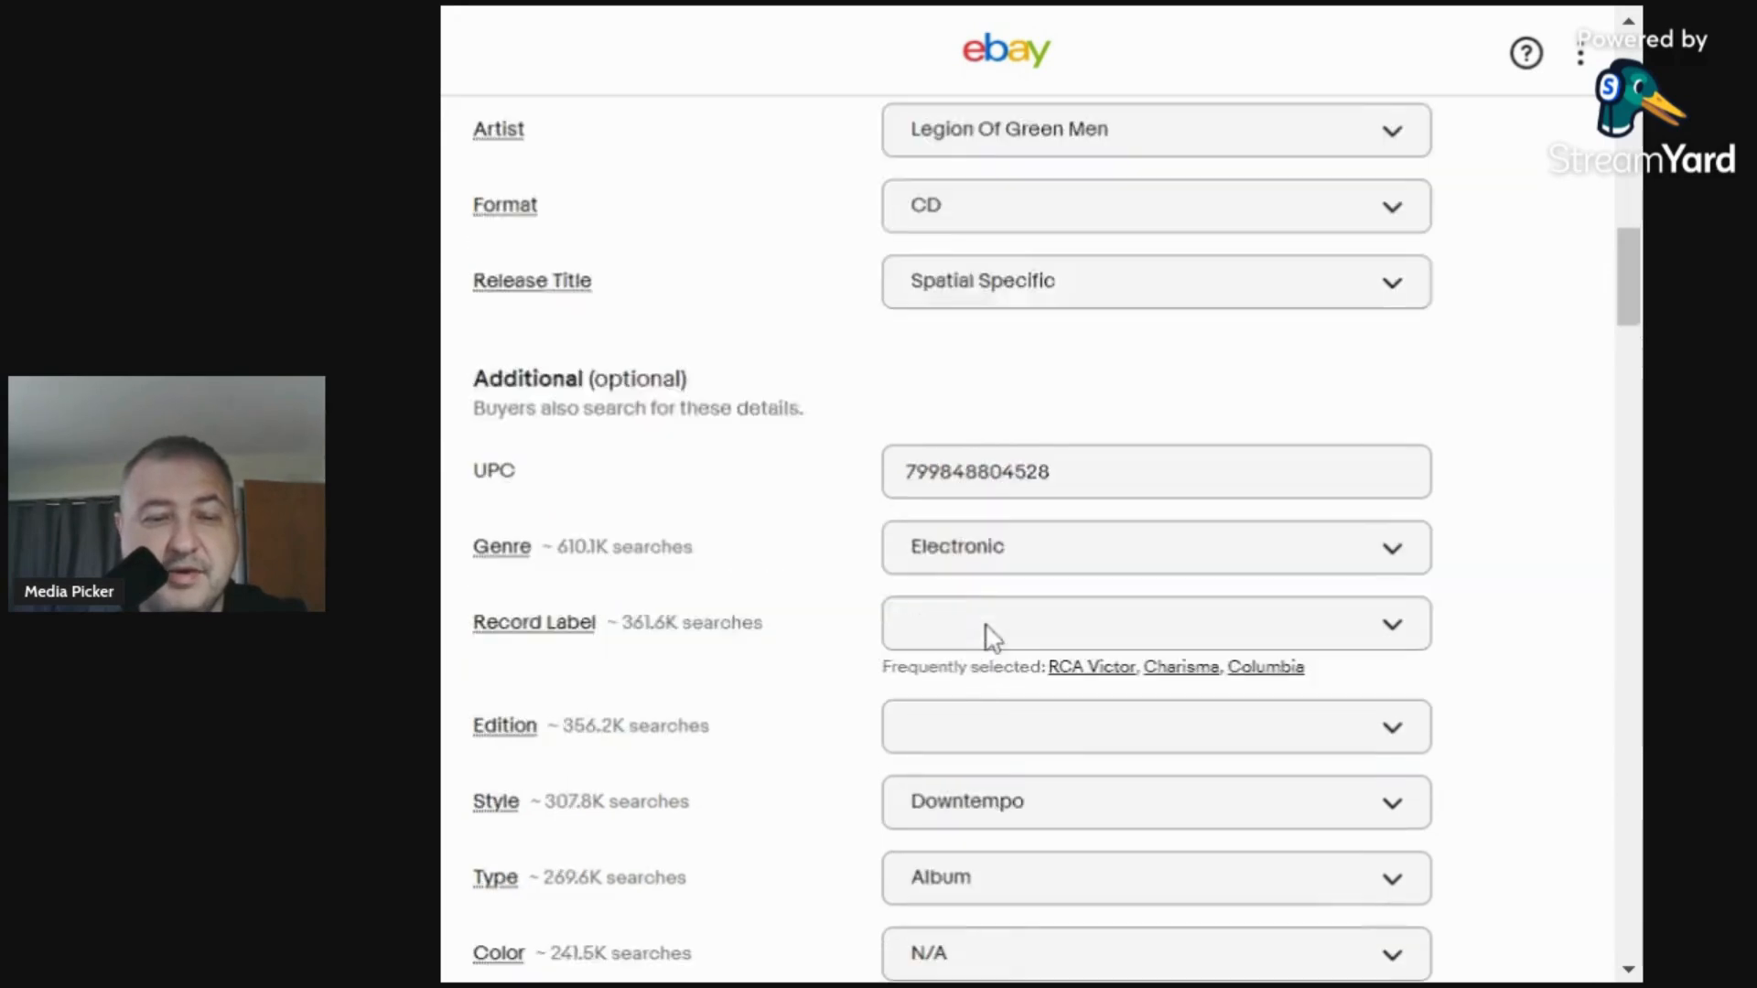
pyautogui.click(999, 571)
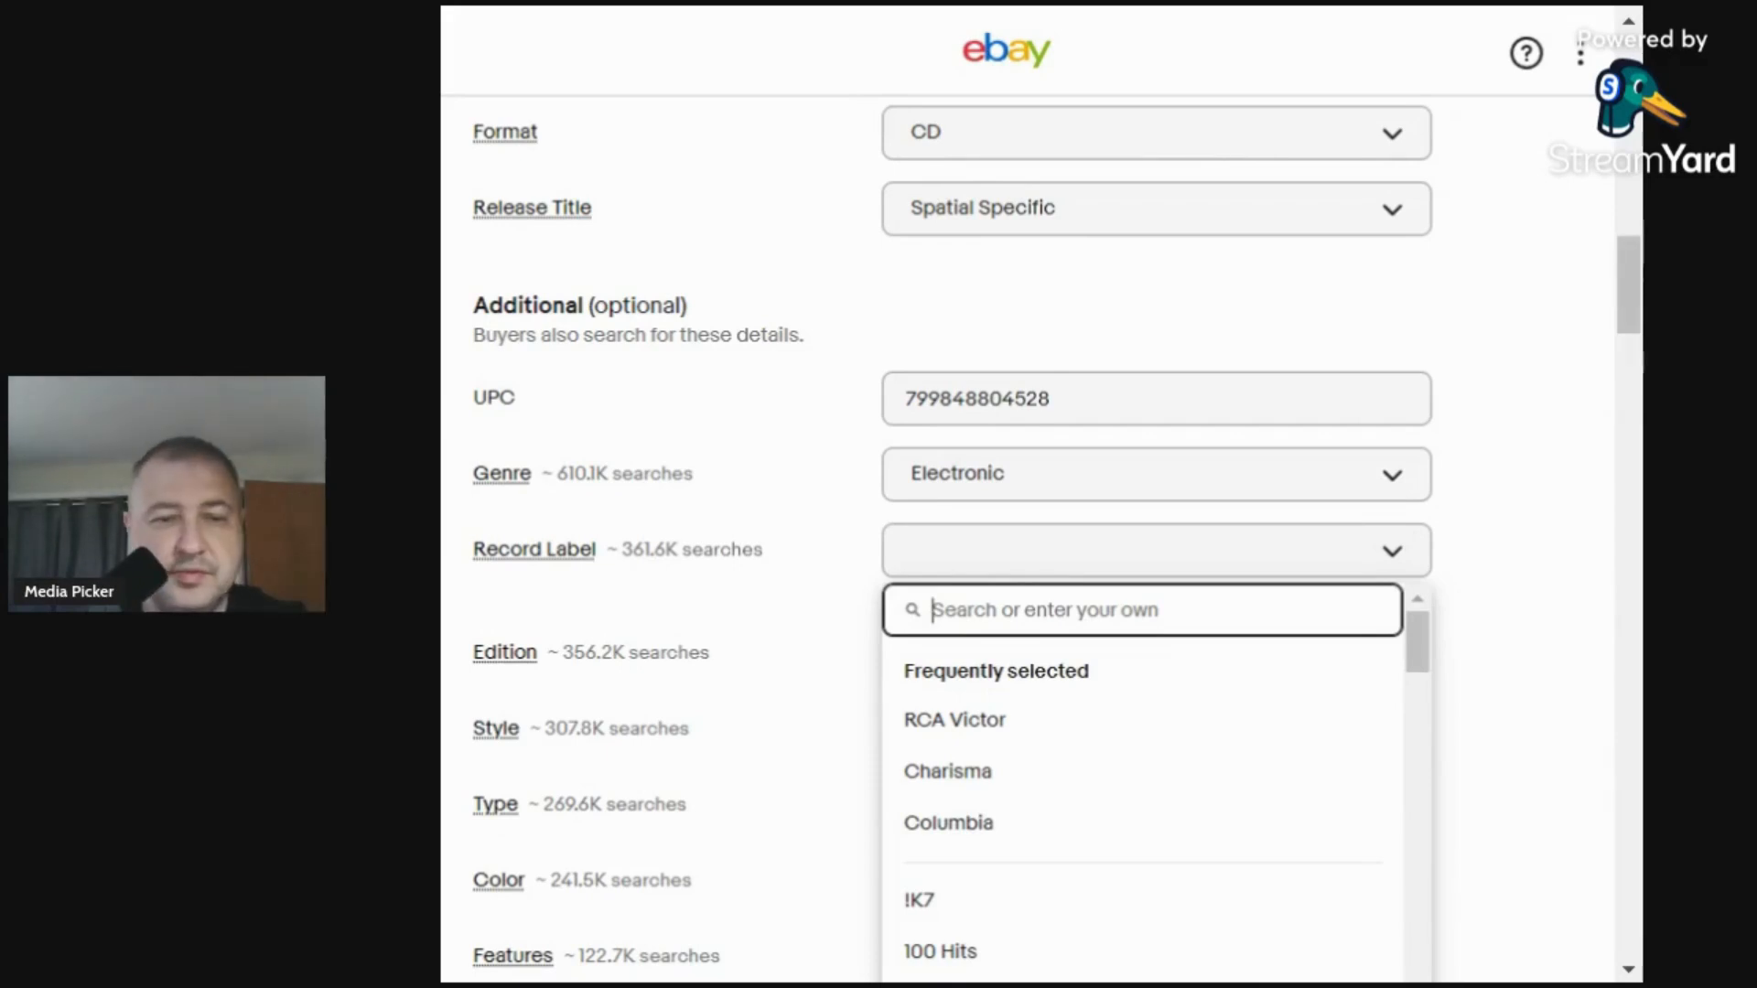
pyautogui.write('Plus')
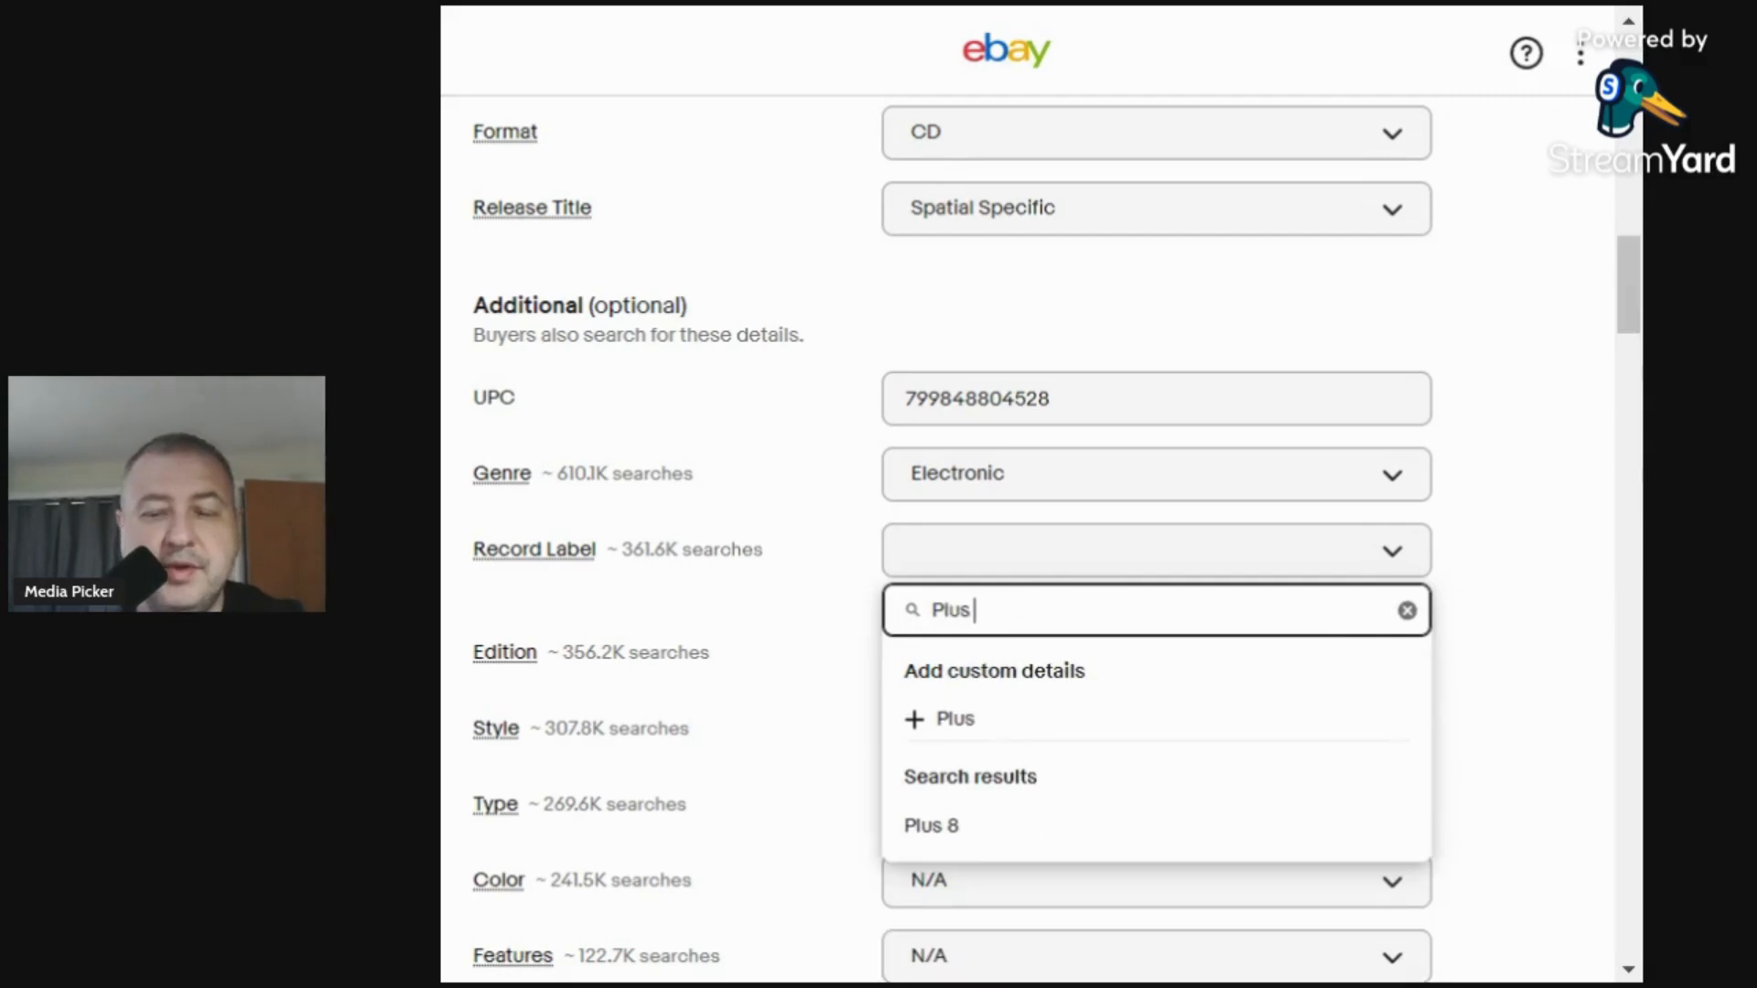
pyautogui.write(' 8 Rcords')
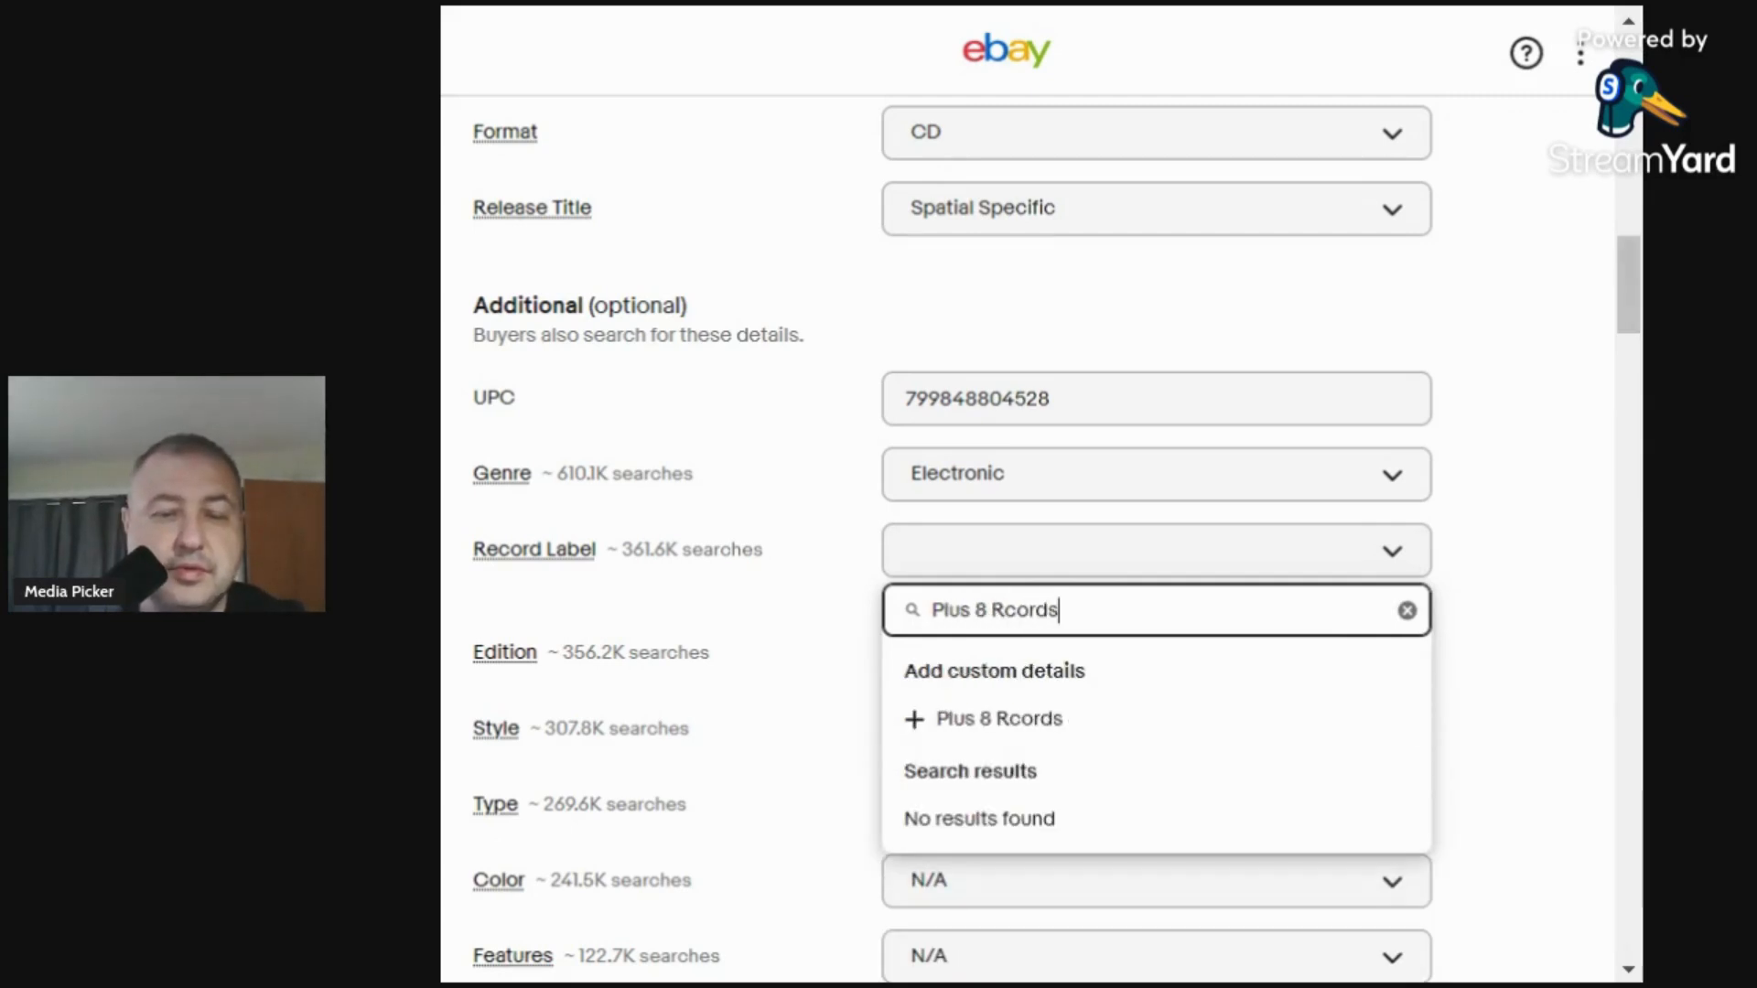
pyautogui.press('BackSpace')
pyautogui.press('BackSpace')
pyautogui.press('BackSpace')
pyautogui.press('BackSpace')
pyautogui.press('BackSpace')
pyautogui.write('ecored')
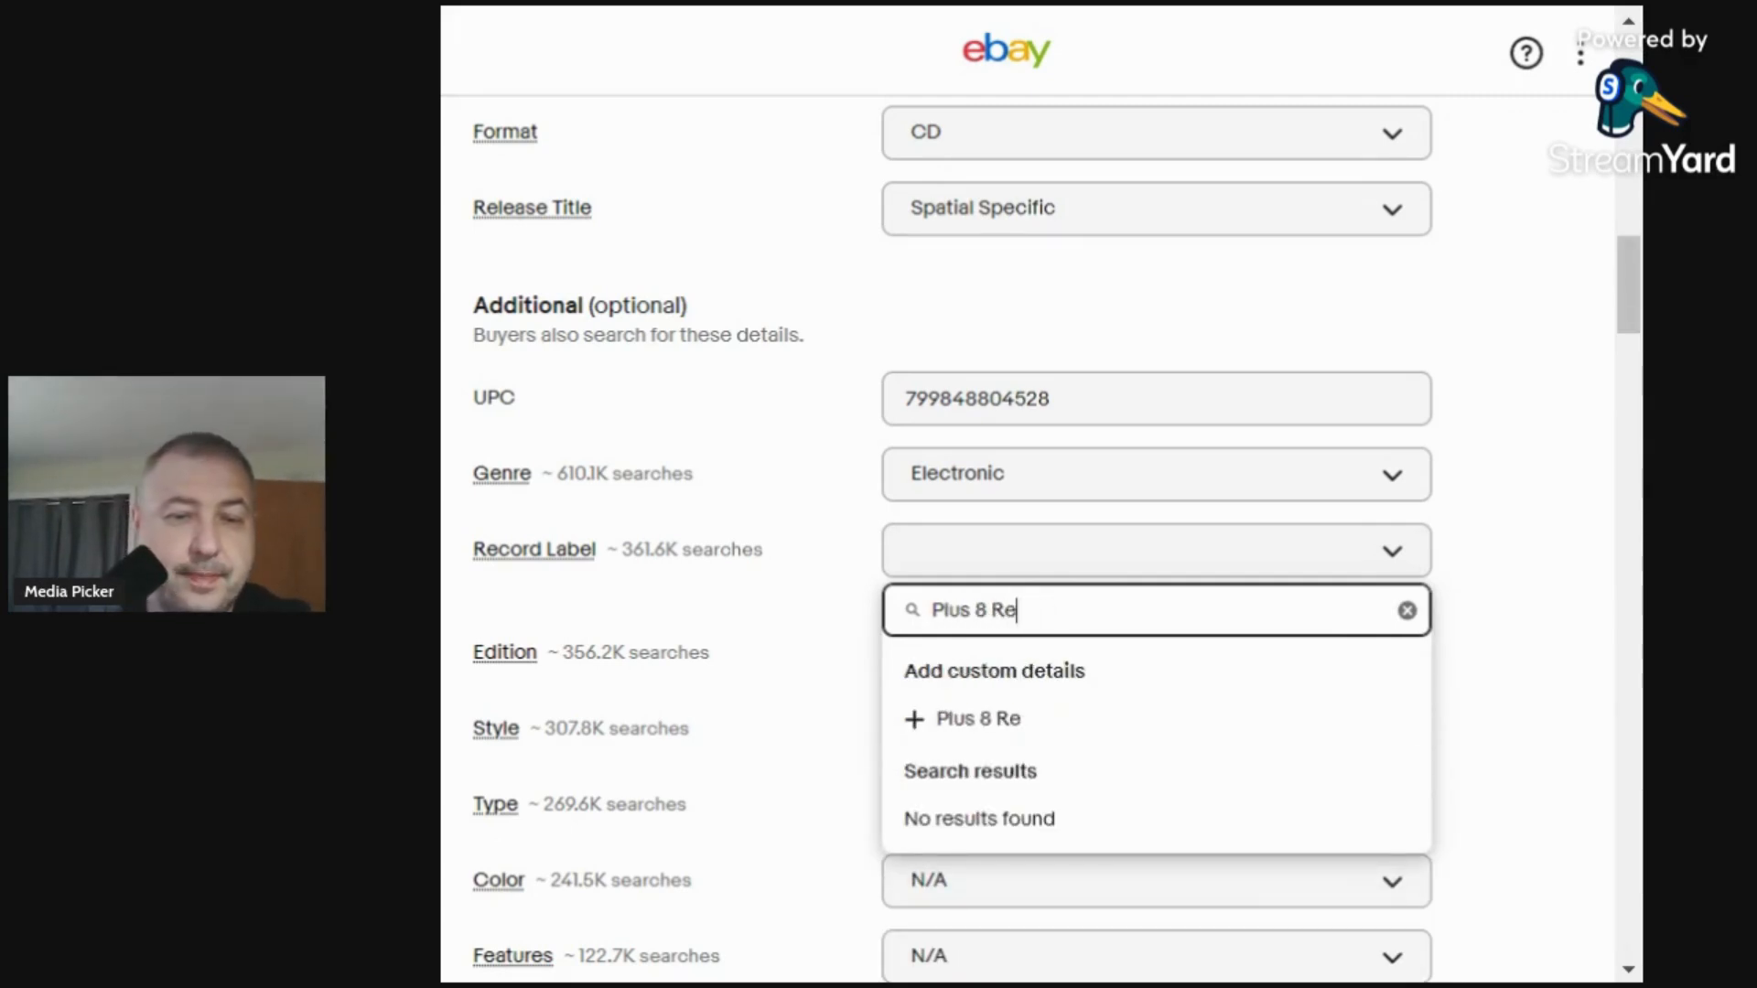
pyautogui.press('BackSpace')
pyautogui.press('BackSpace')
pyautogui.write('d')
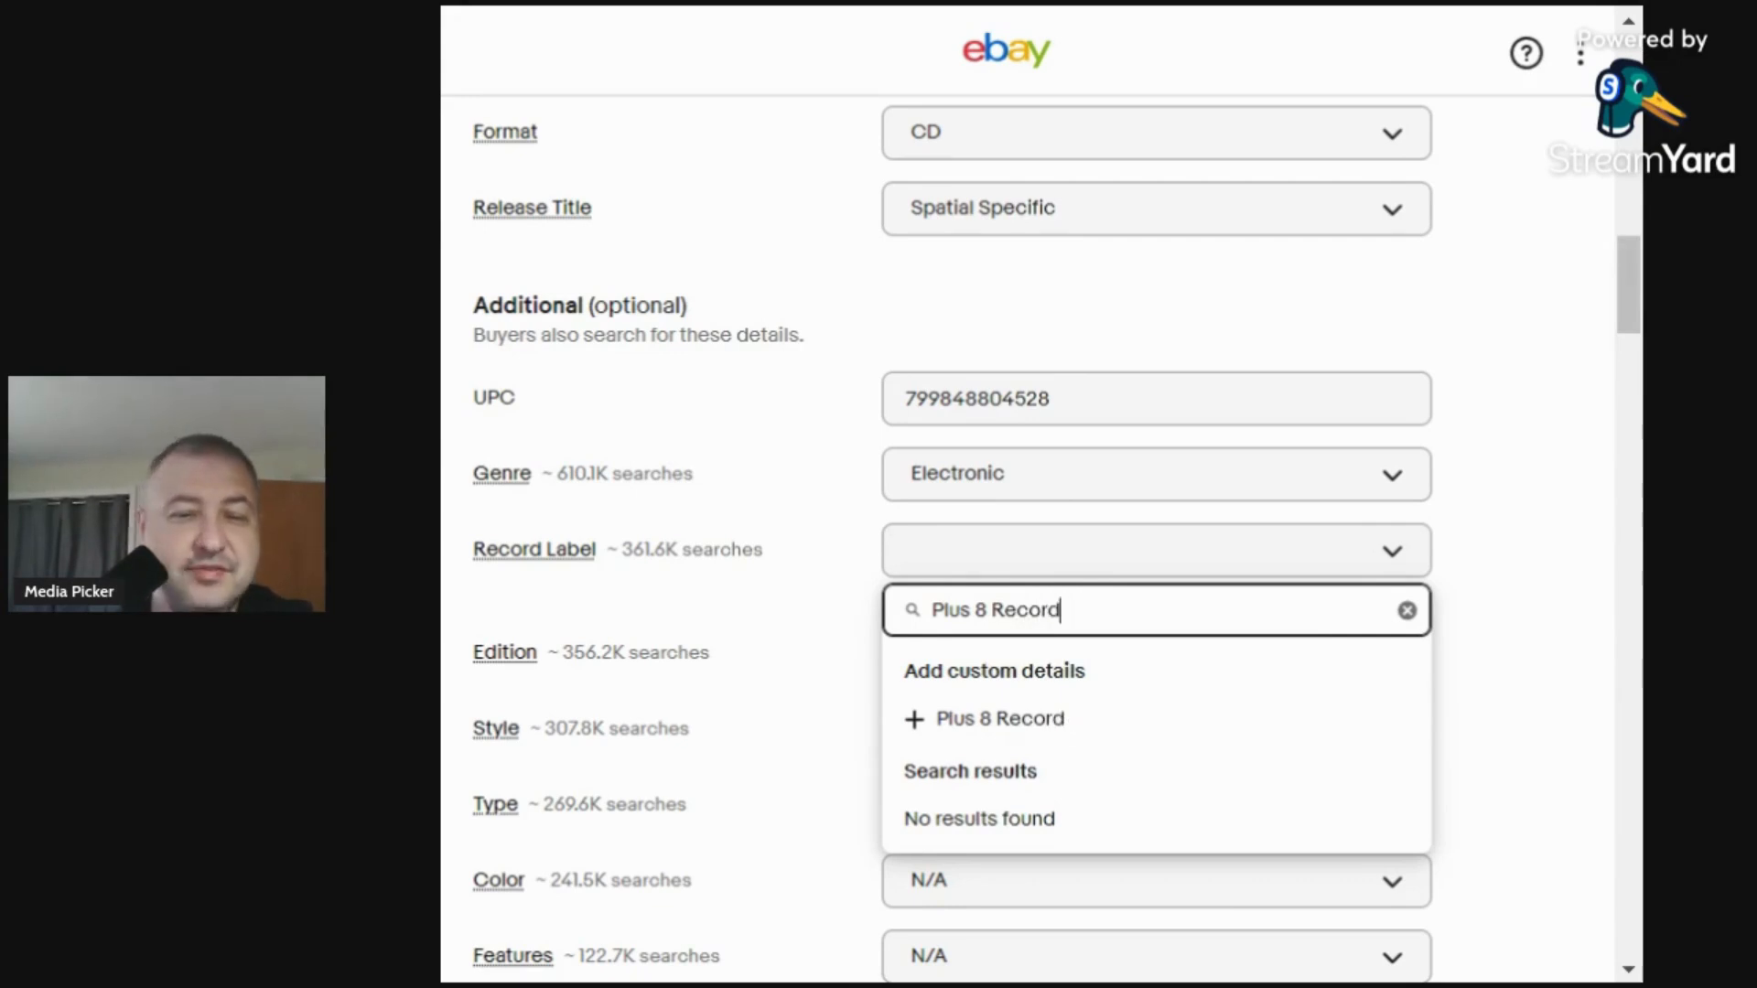
pyautogui.write('s')
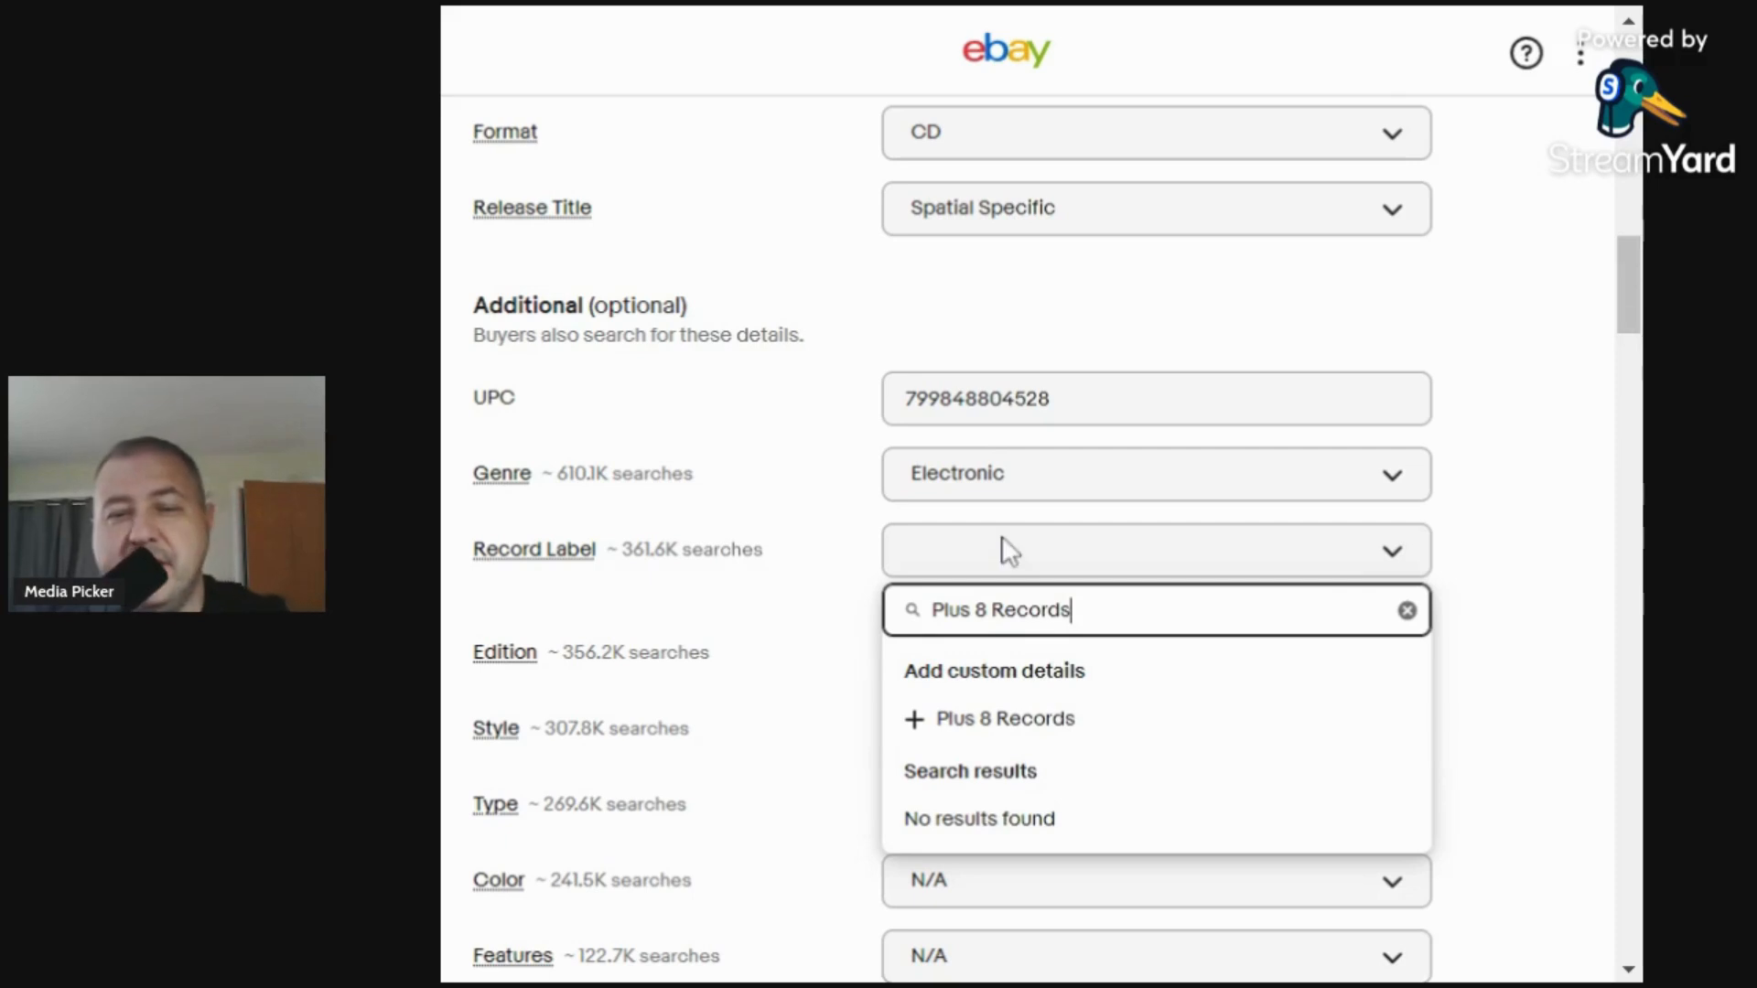
pyautogui.click(923, 723)
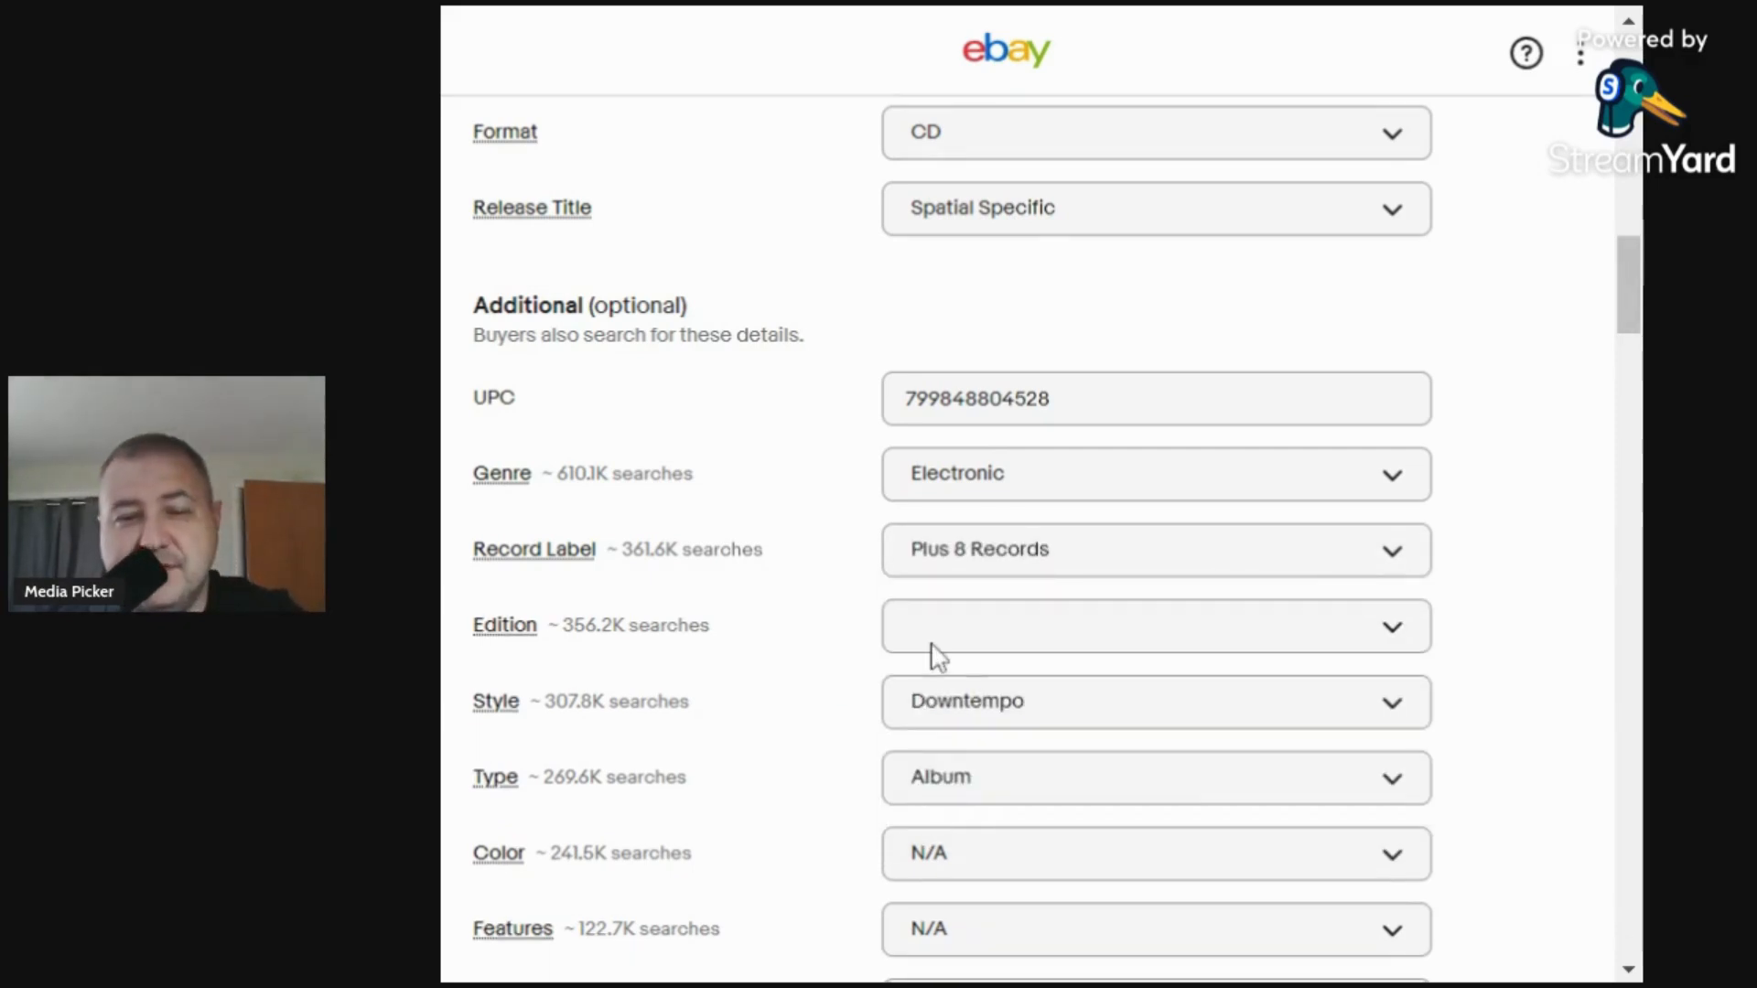
# Set the Edition item specific to the custom value "N/A".
pyautogui.click(958, 635)
pyautogui.write('N/A')
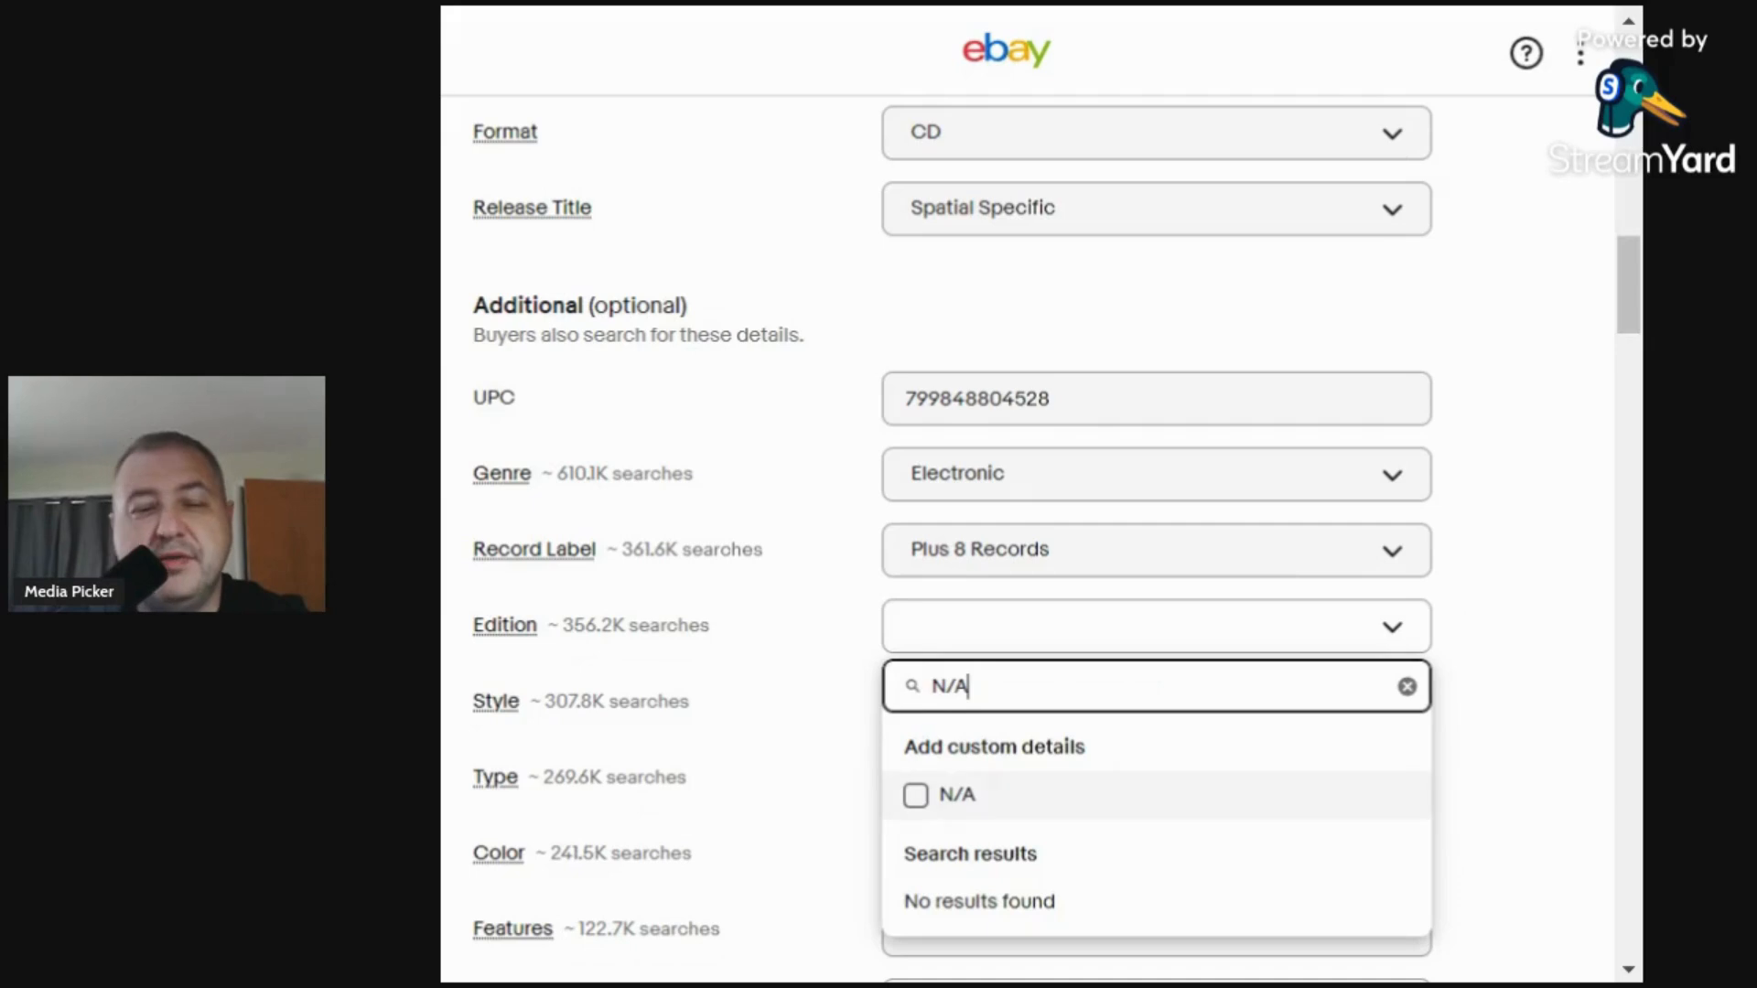
pyautogui.click(915, 795)
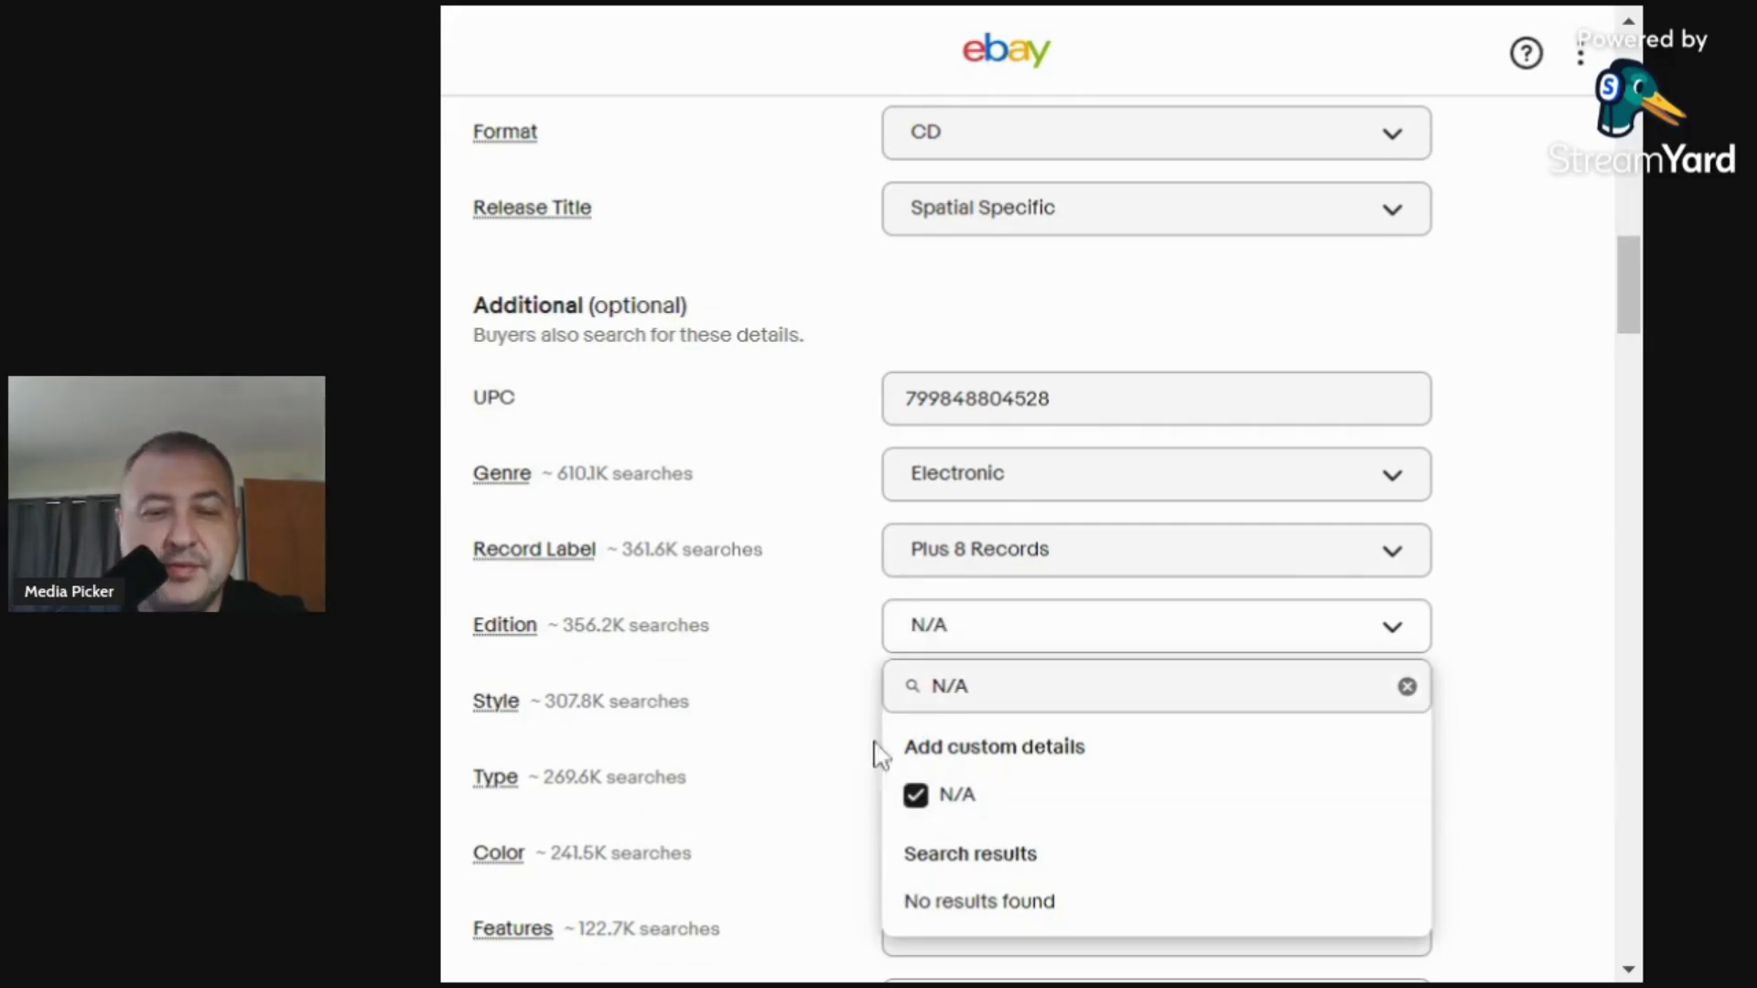
pyautogui.click(814, 585)
# Set the CD Grading, Case Condition and Inlay Condition item specifics to Very Good (VG).
pyautogui.scroll(-1, 819, 586)
pyautogui.scroll(-6, 819, 586)
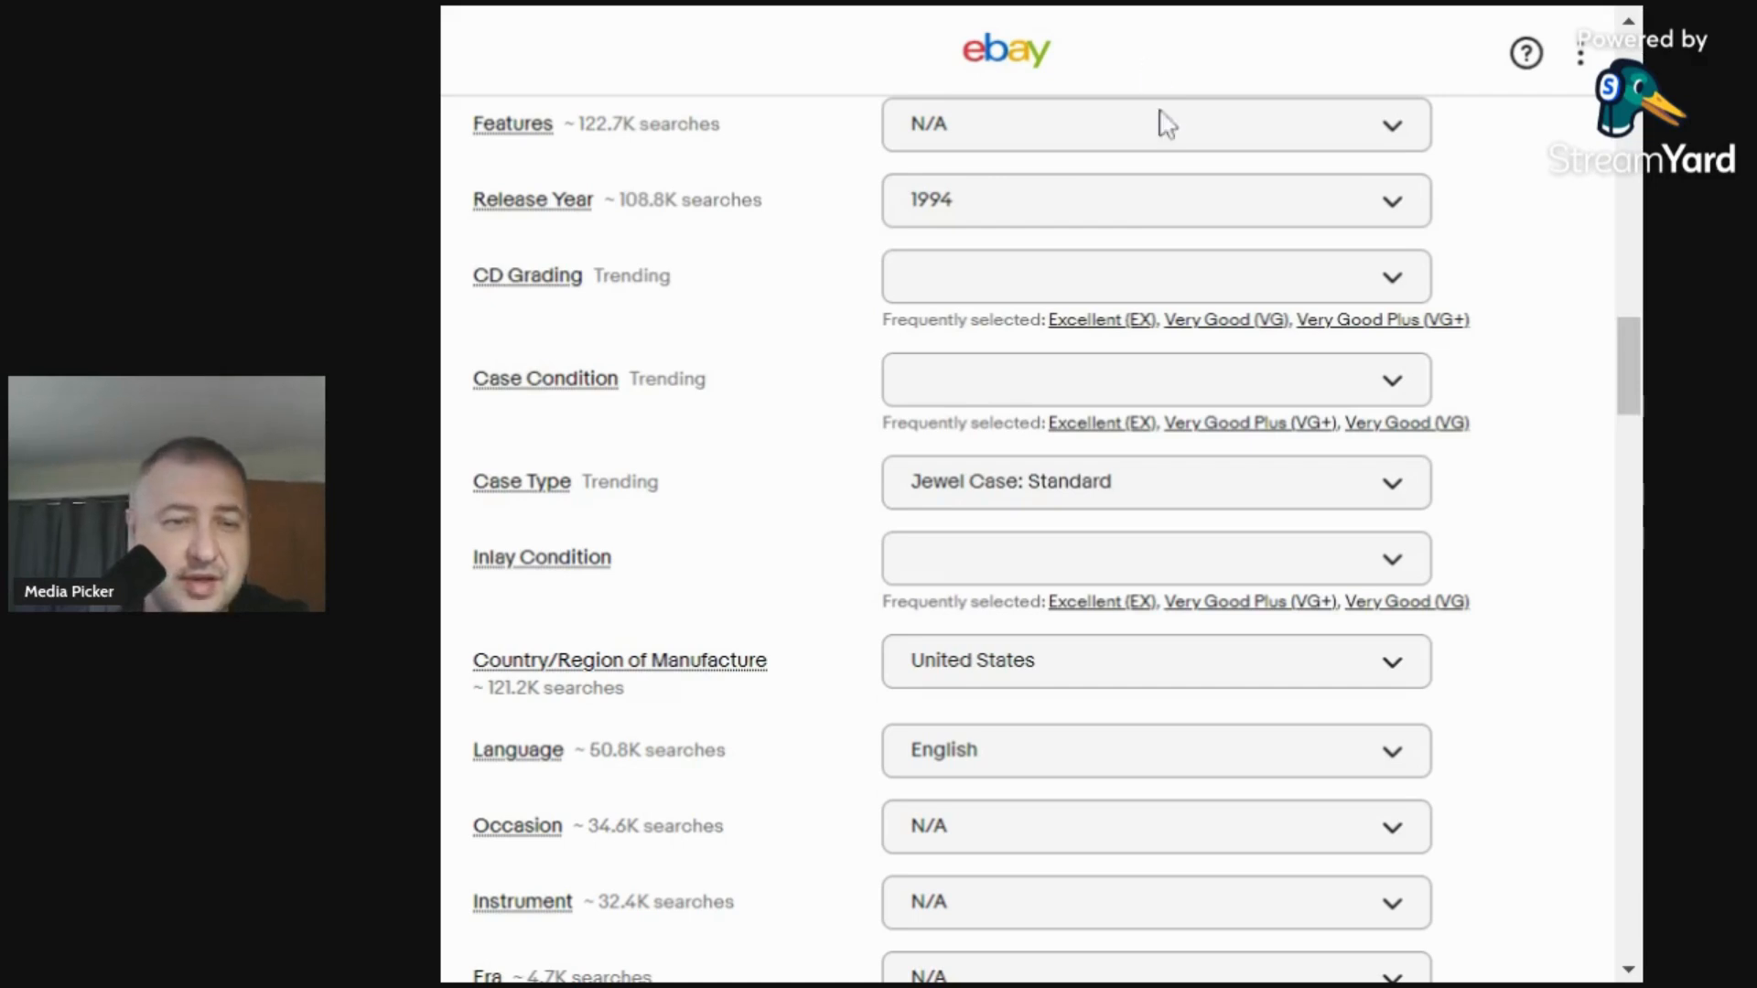
pyautogui.click(1207, 322)
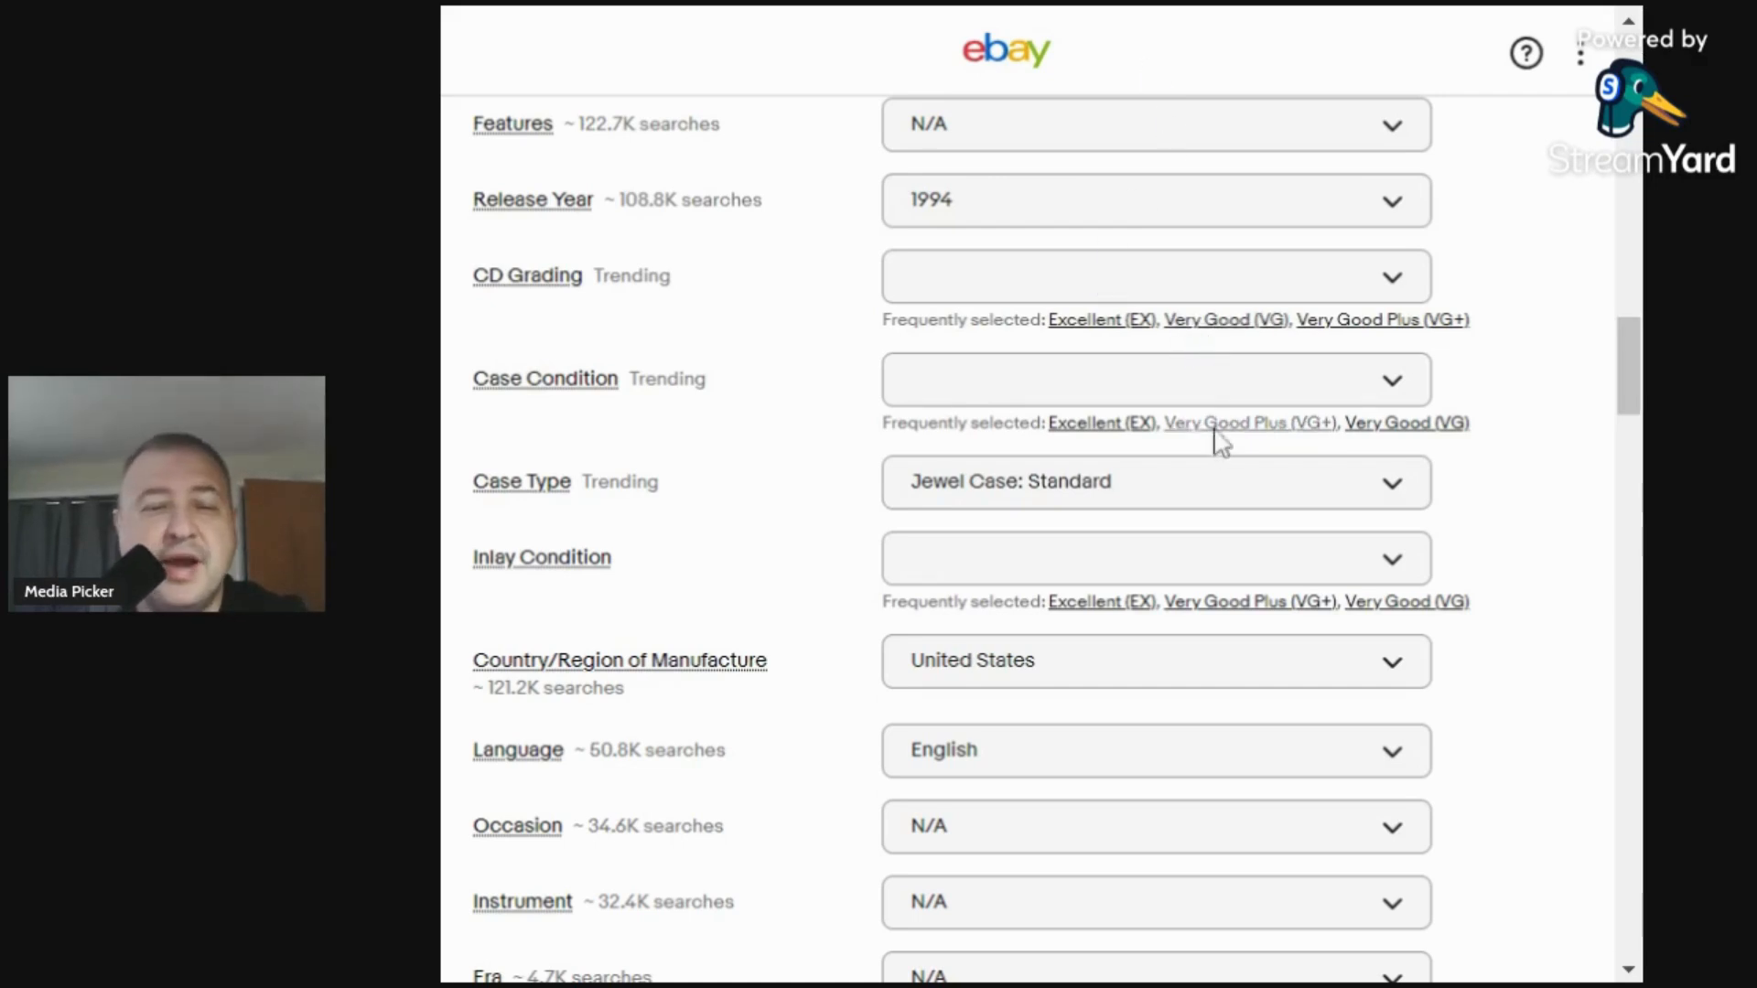
pyautogui.click(1222, 393)
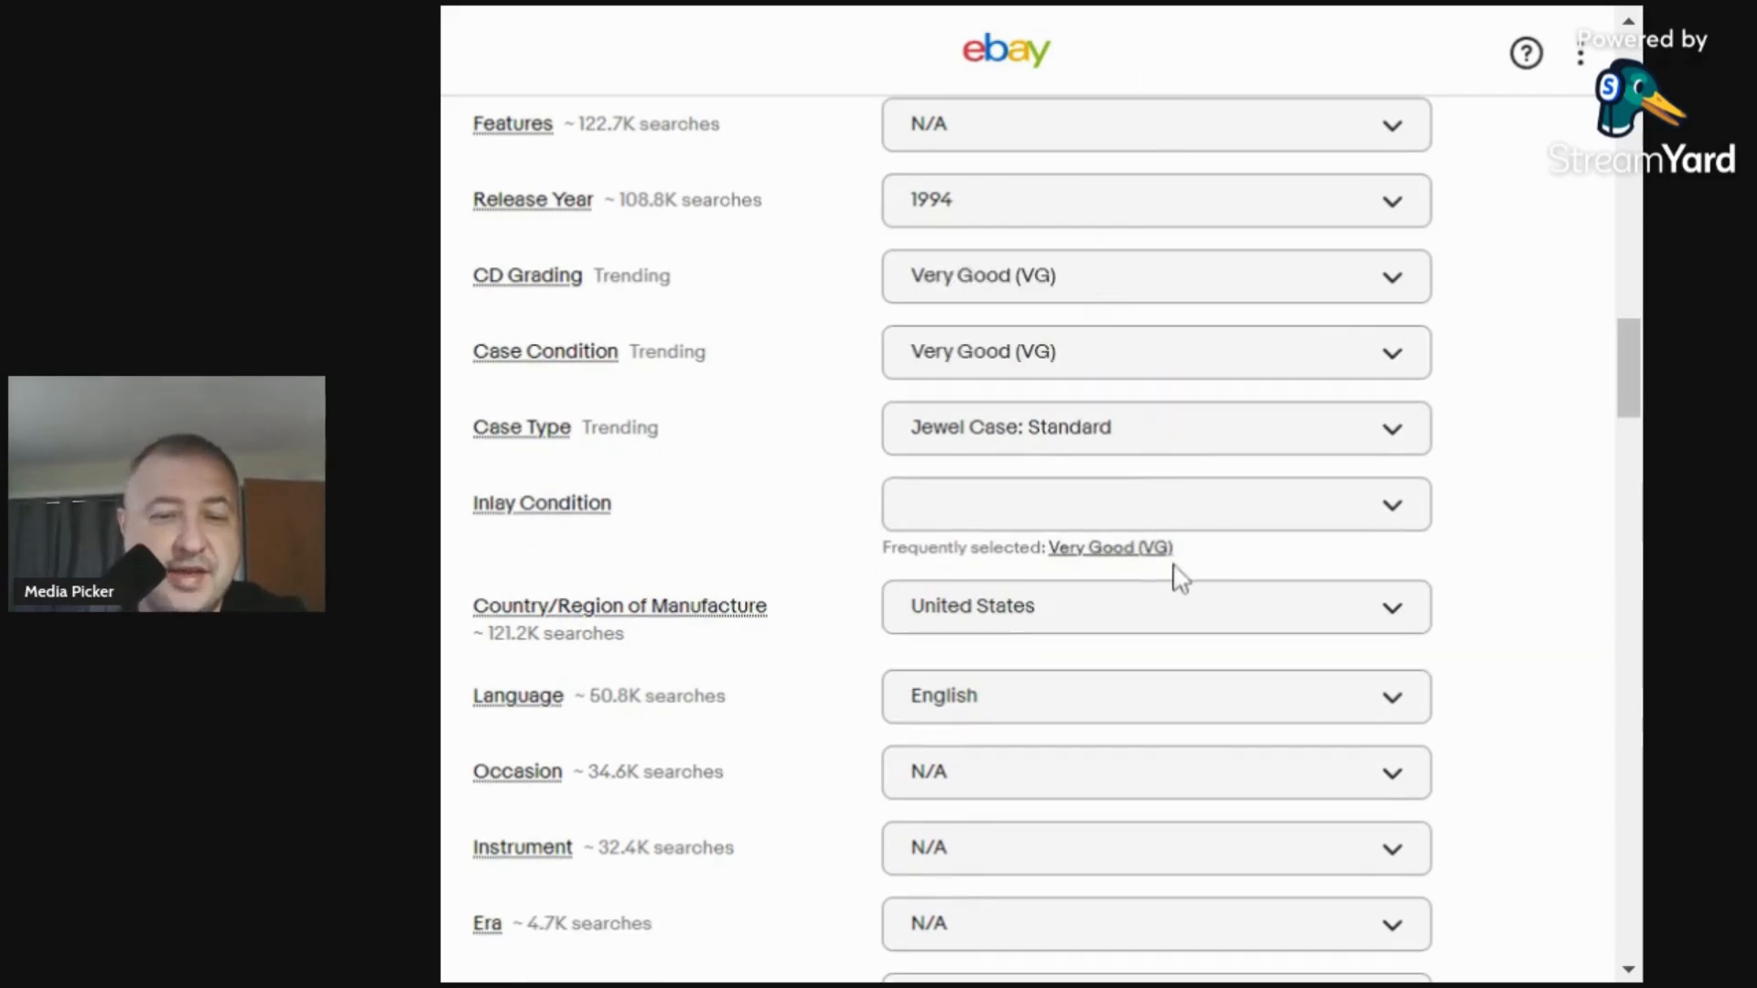
pyautogui.click(1100, 549)
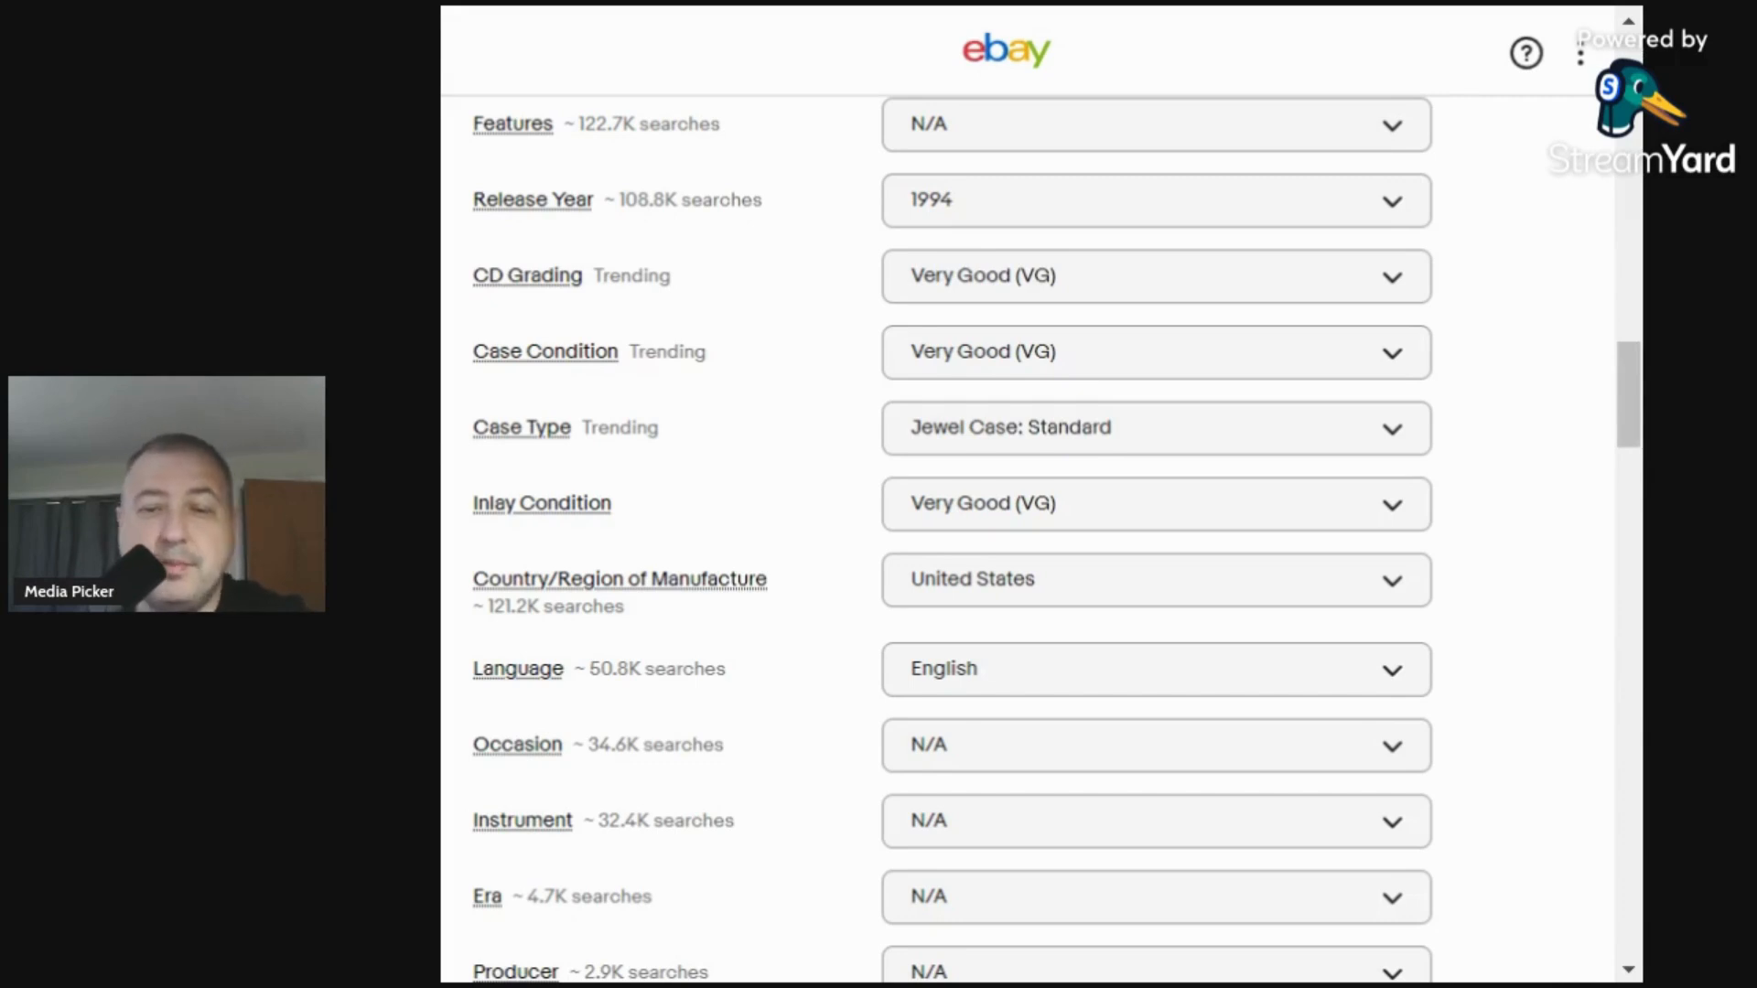
# Set the item condition of the listing to Very Good.
pyautogui.scroll(-10, 812, 478)
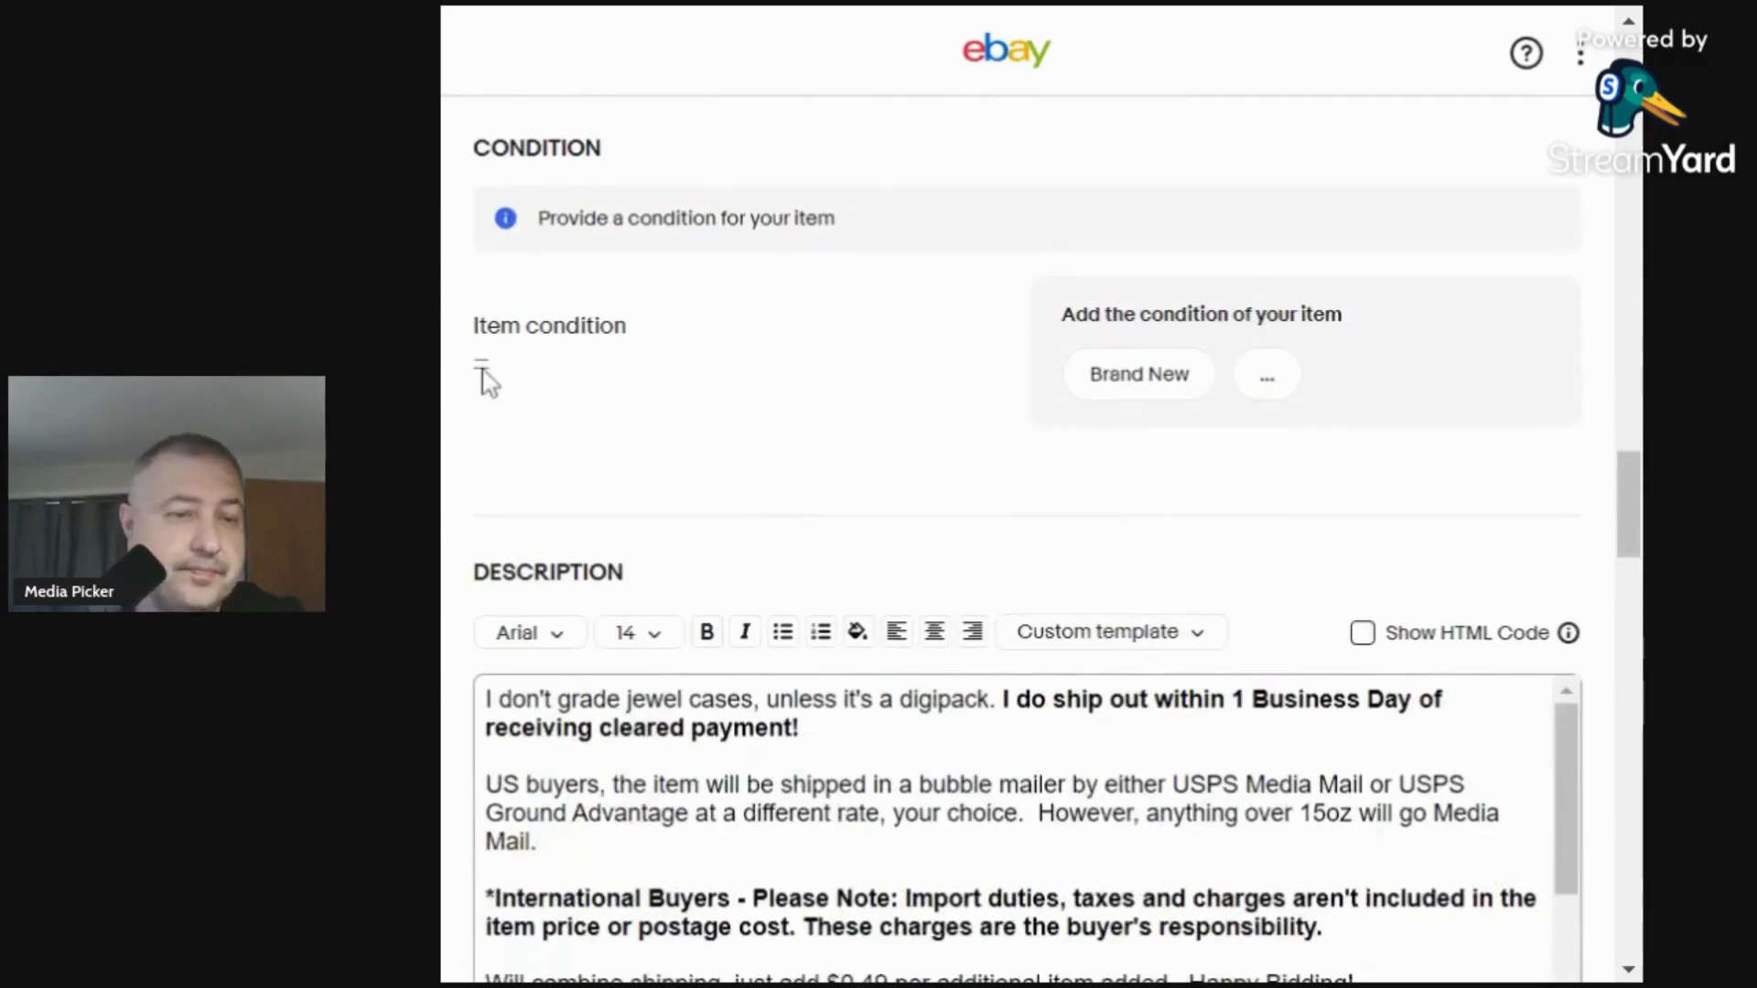
pyautogui.click(482, 366)
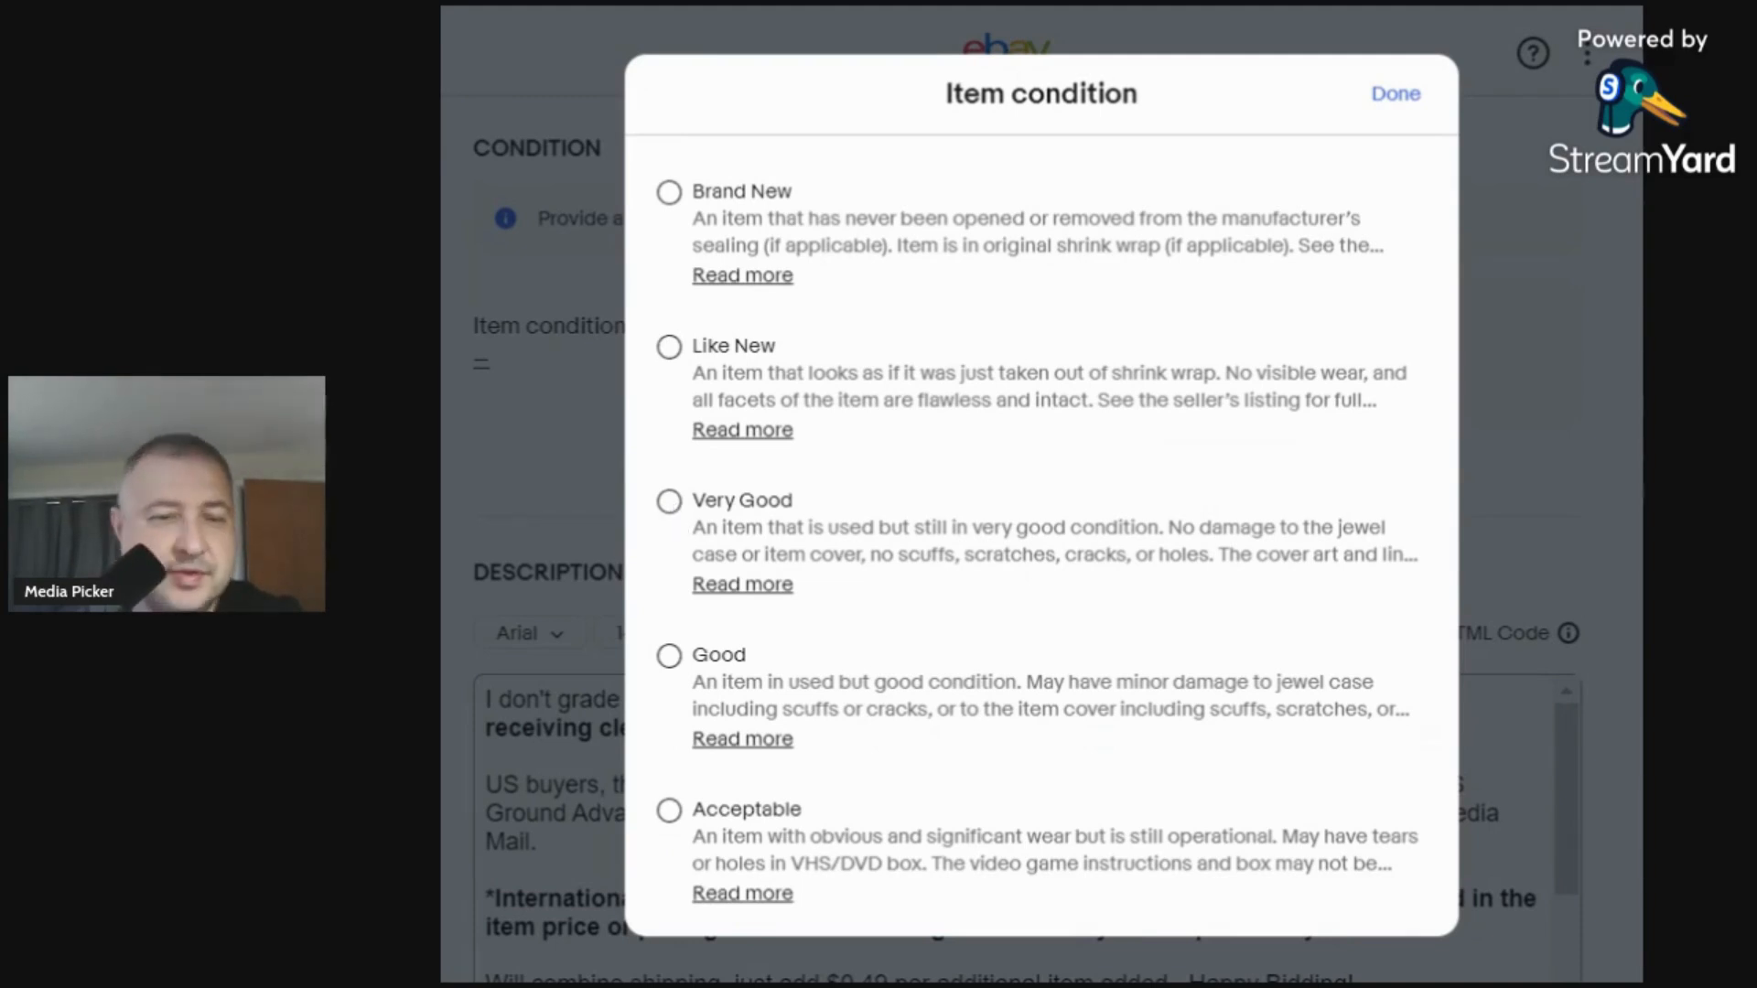
pyautogui.click(670, 504)
# Enter "Minimal artwork wear. CD has some light scratches/marks. I don't grade jewel cases." as the condition description.
pyautogui.click(710, 366)
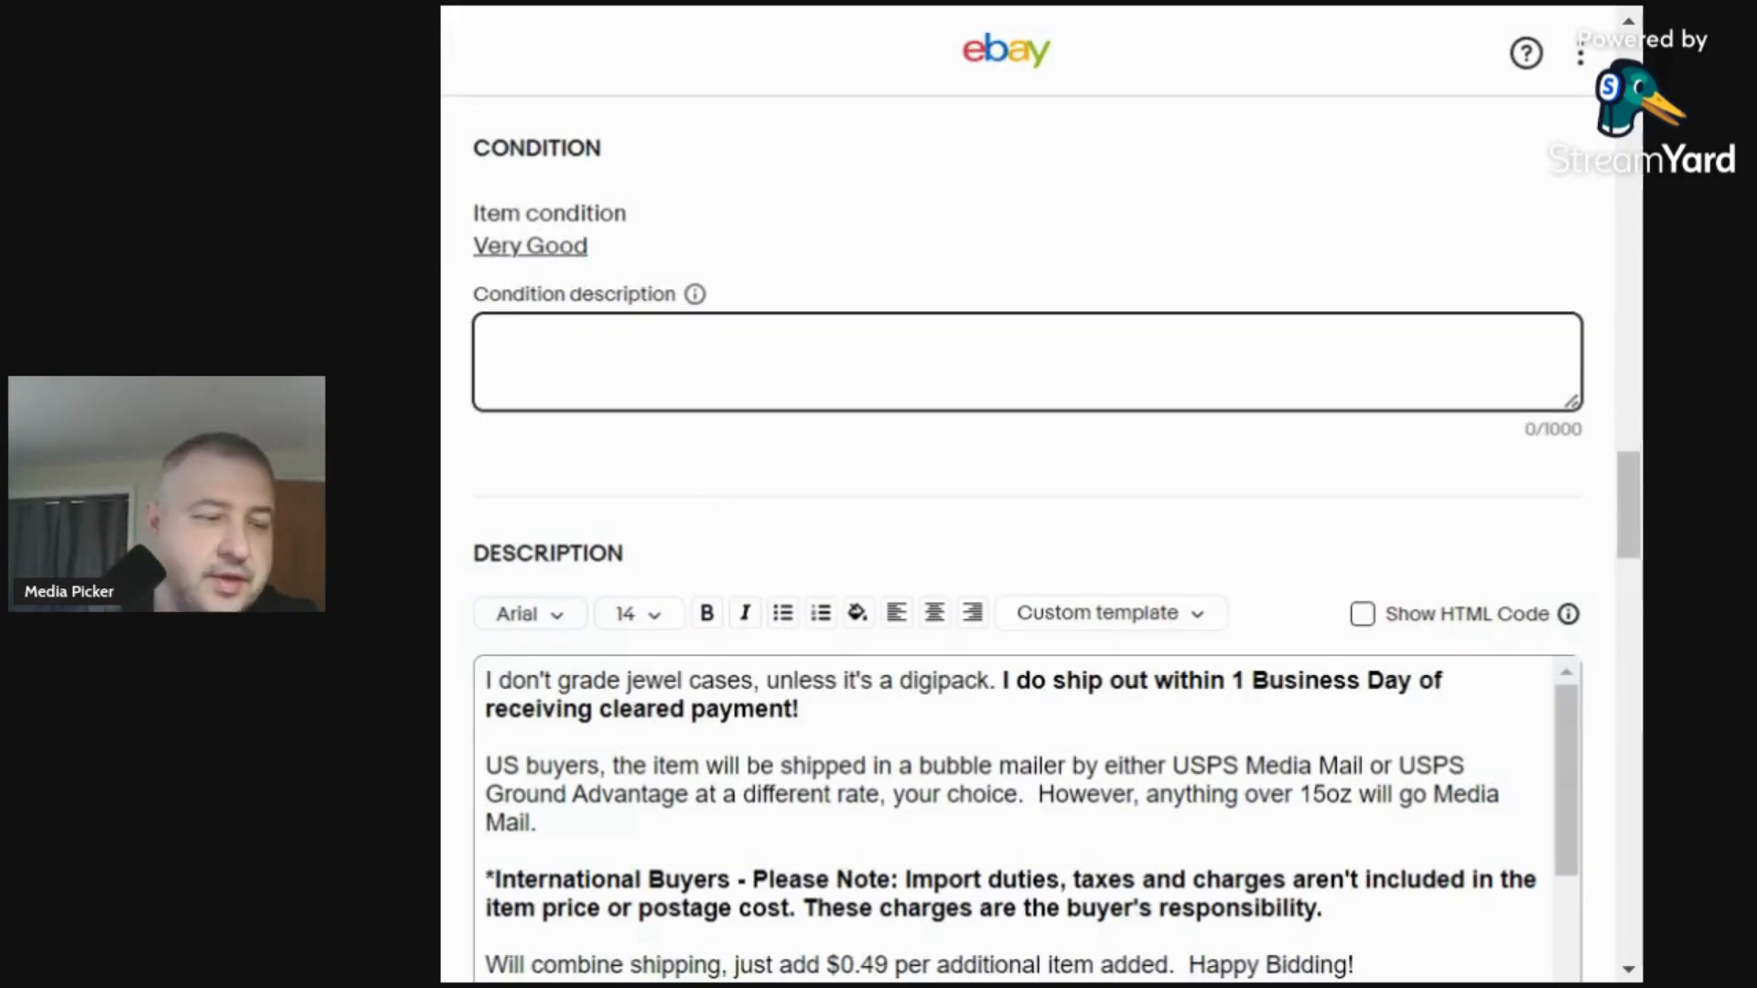
pyautogui.write('Minimal art')
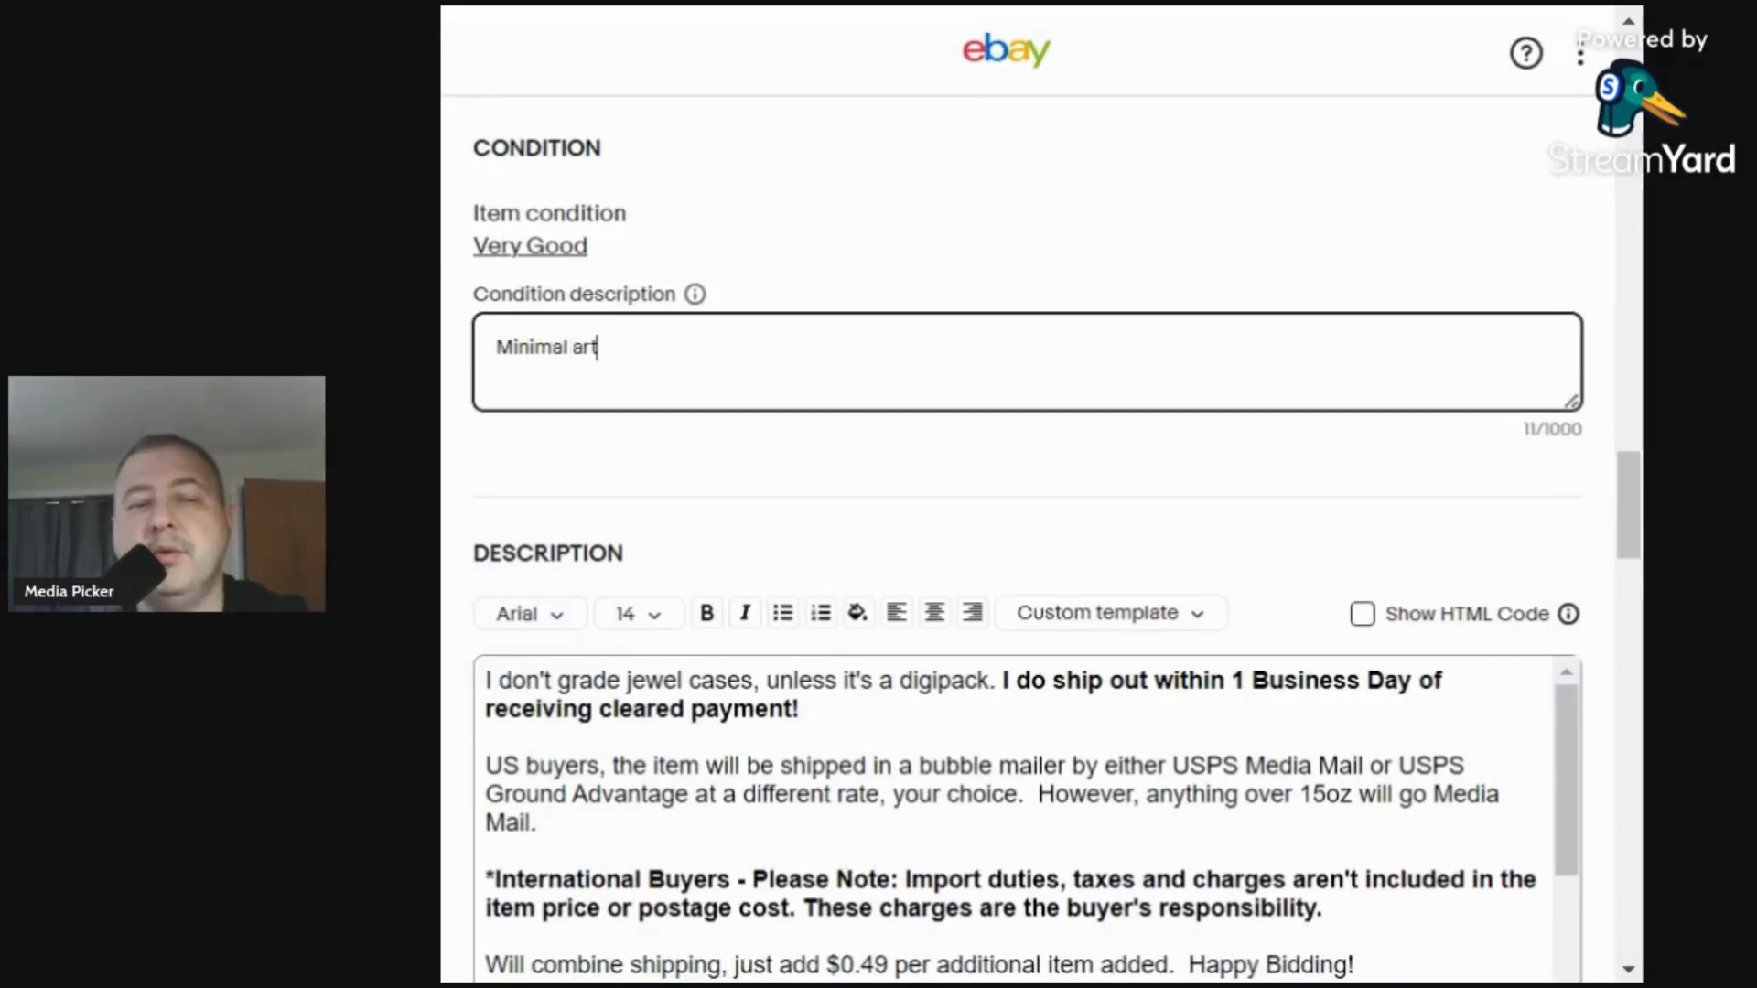
pyautogui.write('ow')
pyautogui.press('BackSpace')
pyautogui.write('wok')
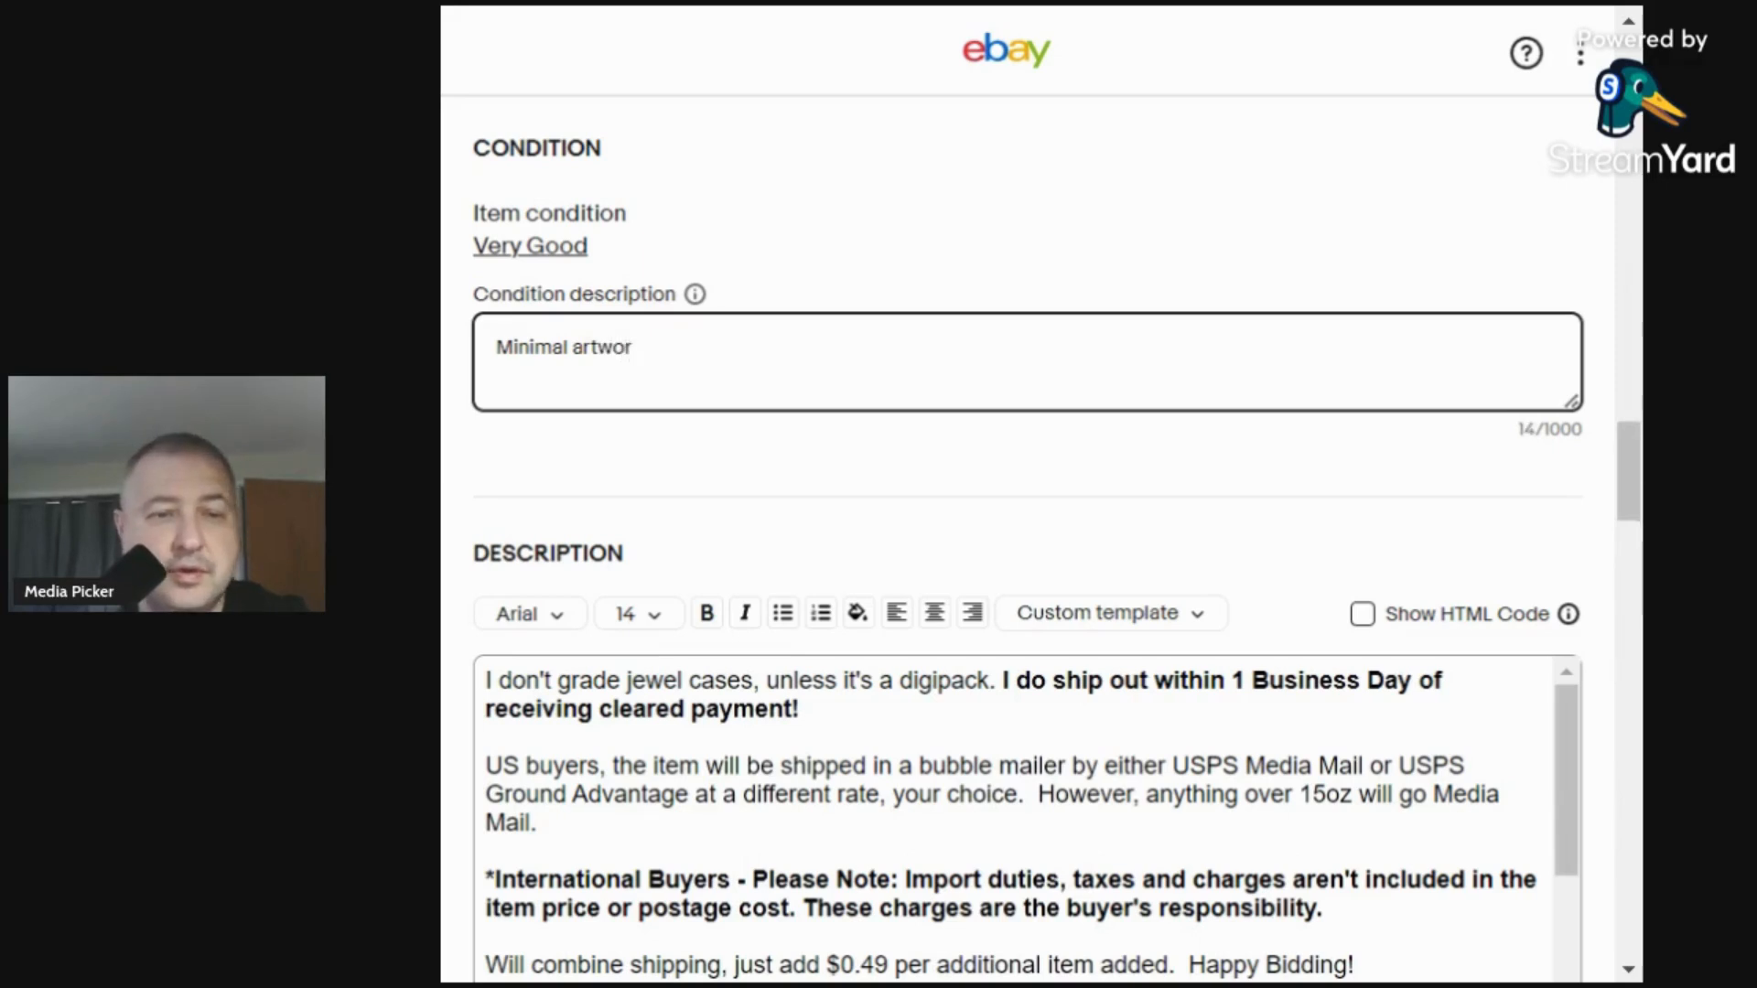
pyautogui.write('k wear. CD ')
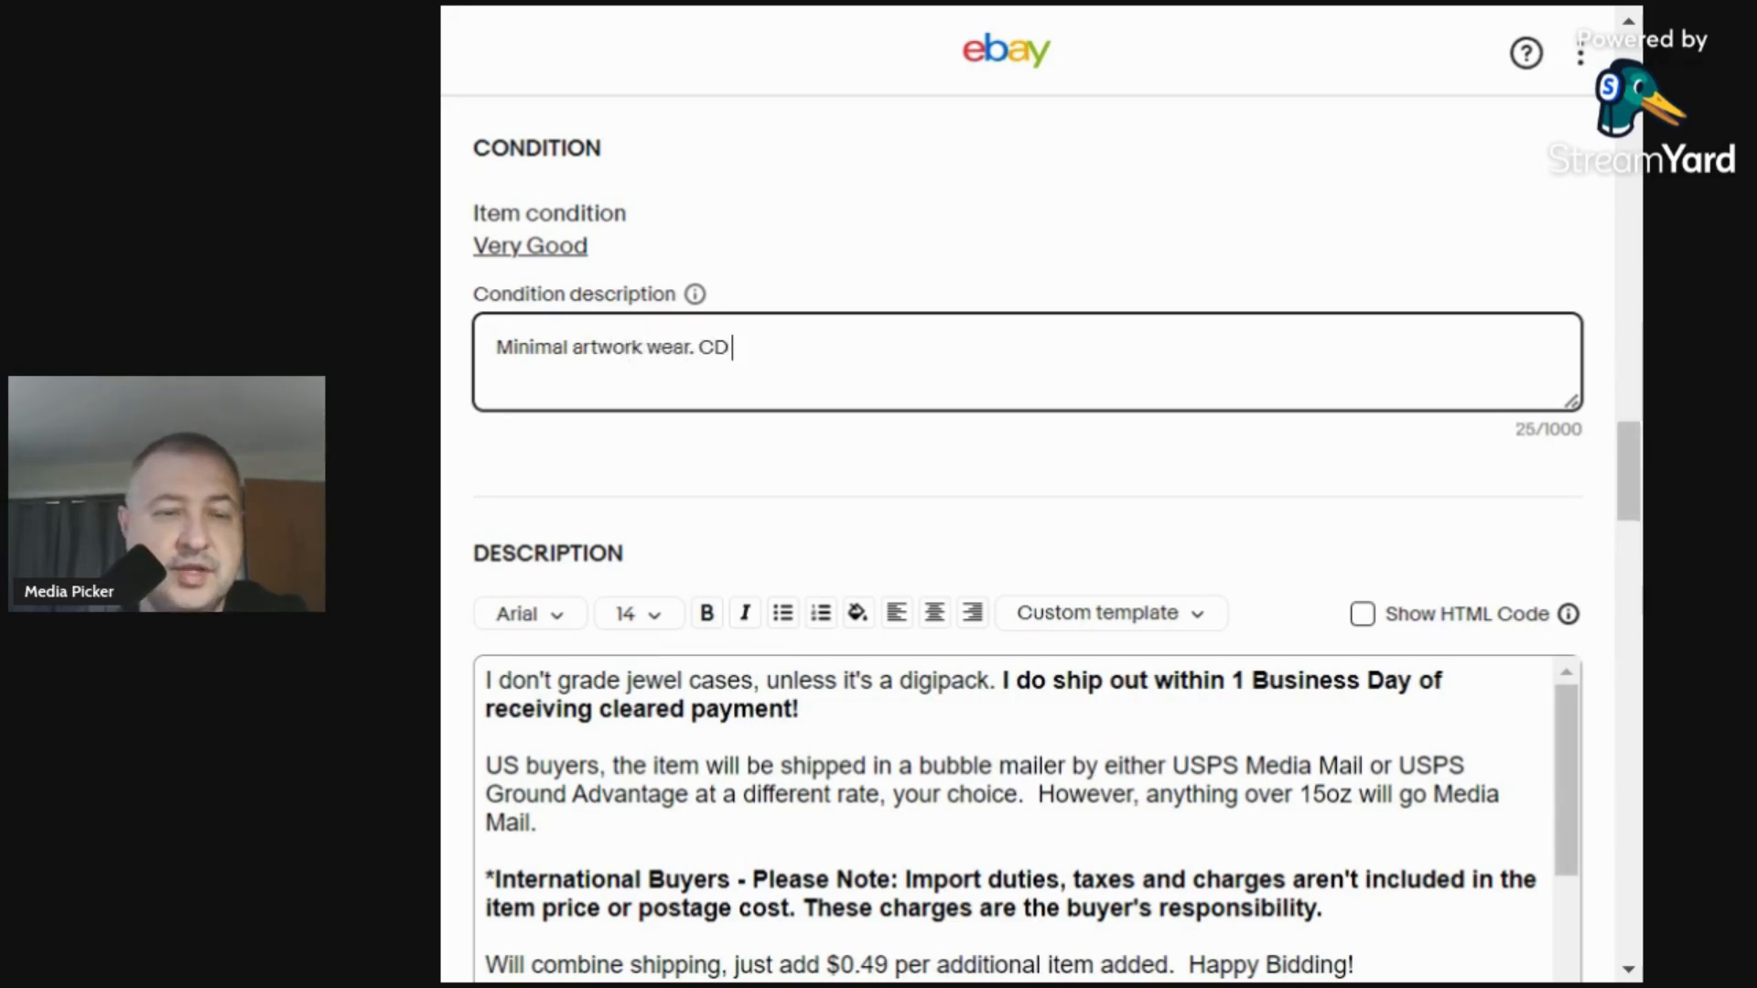
pyautogui.write('has some ligtht')
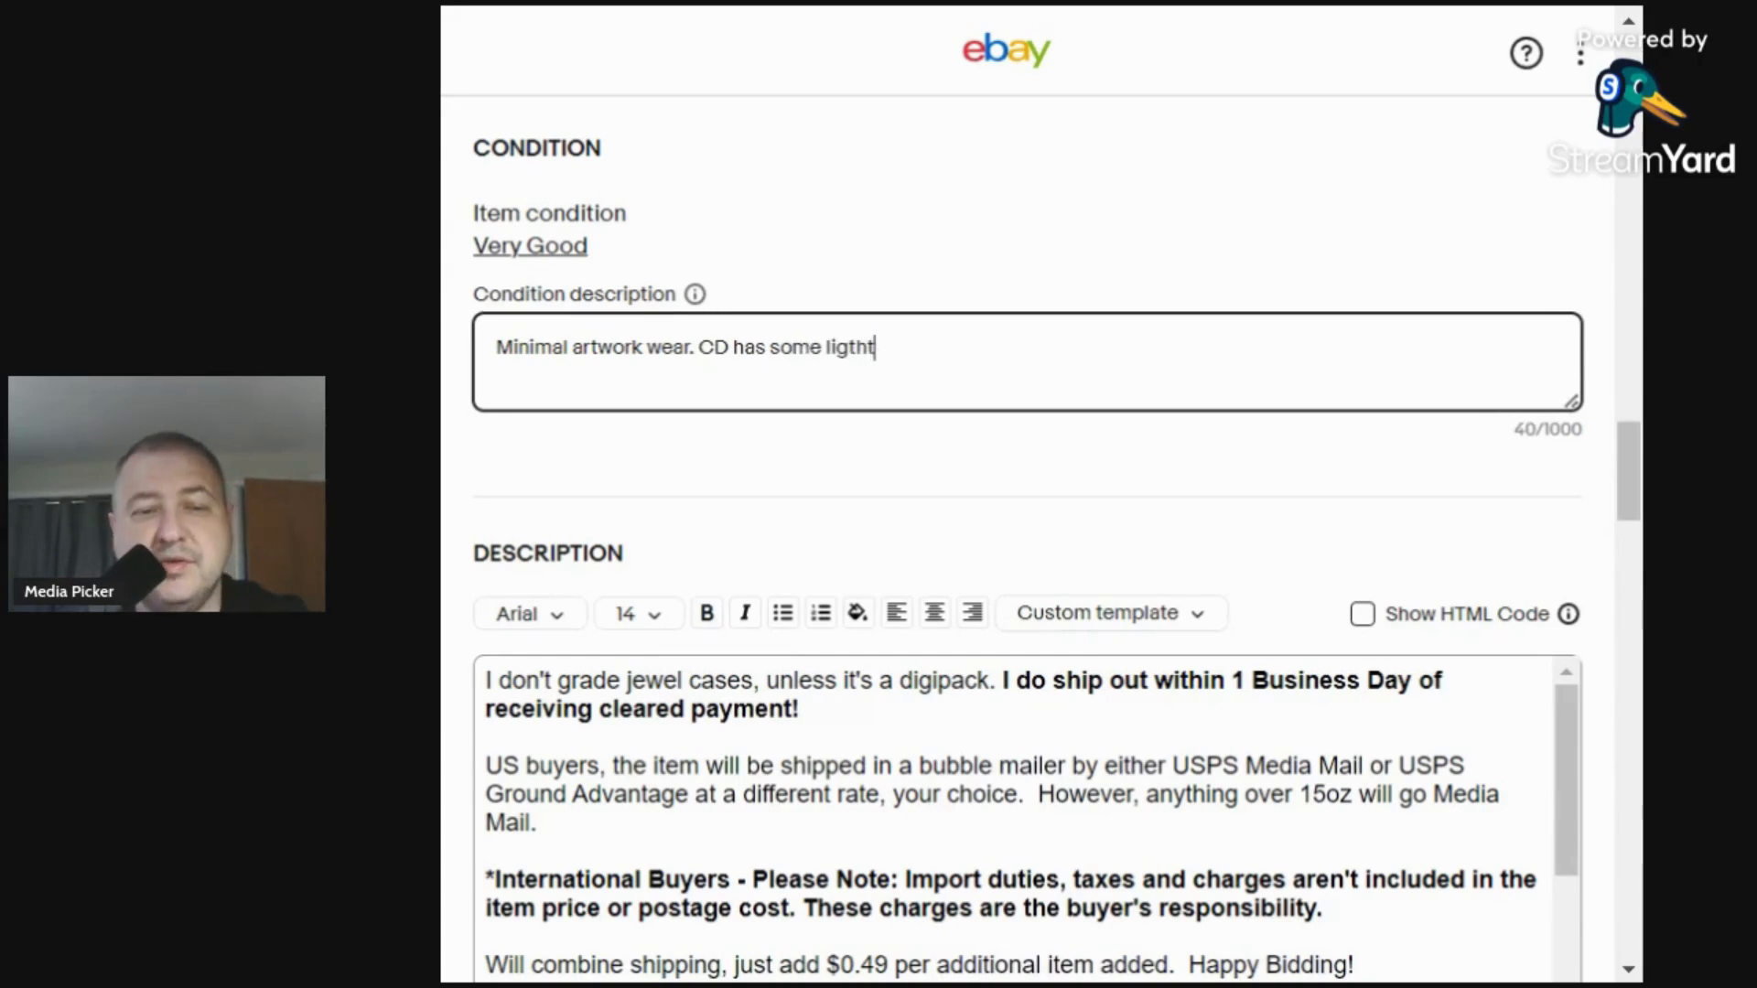
pyautogui.press('BackSpace')
pyautogui.press('BackSpace')
pyautogui.press('BackSpace')
pyautogui.write('ht sc')
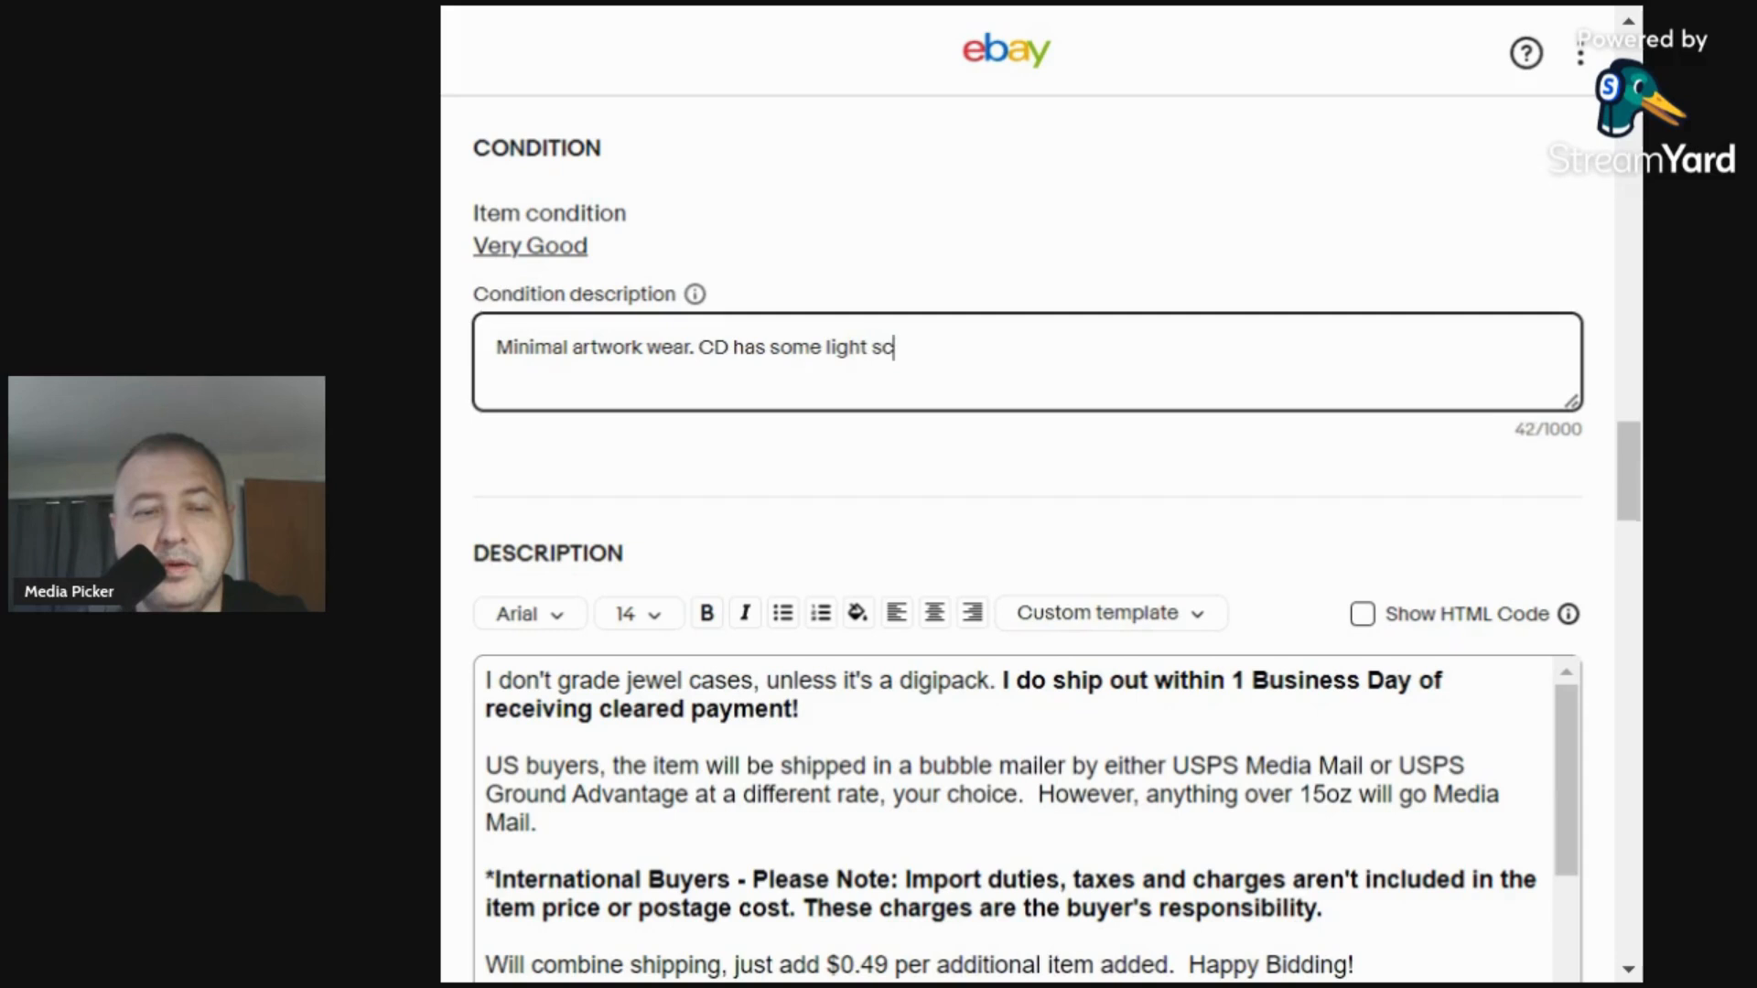
pyautogui.write('ratches/')
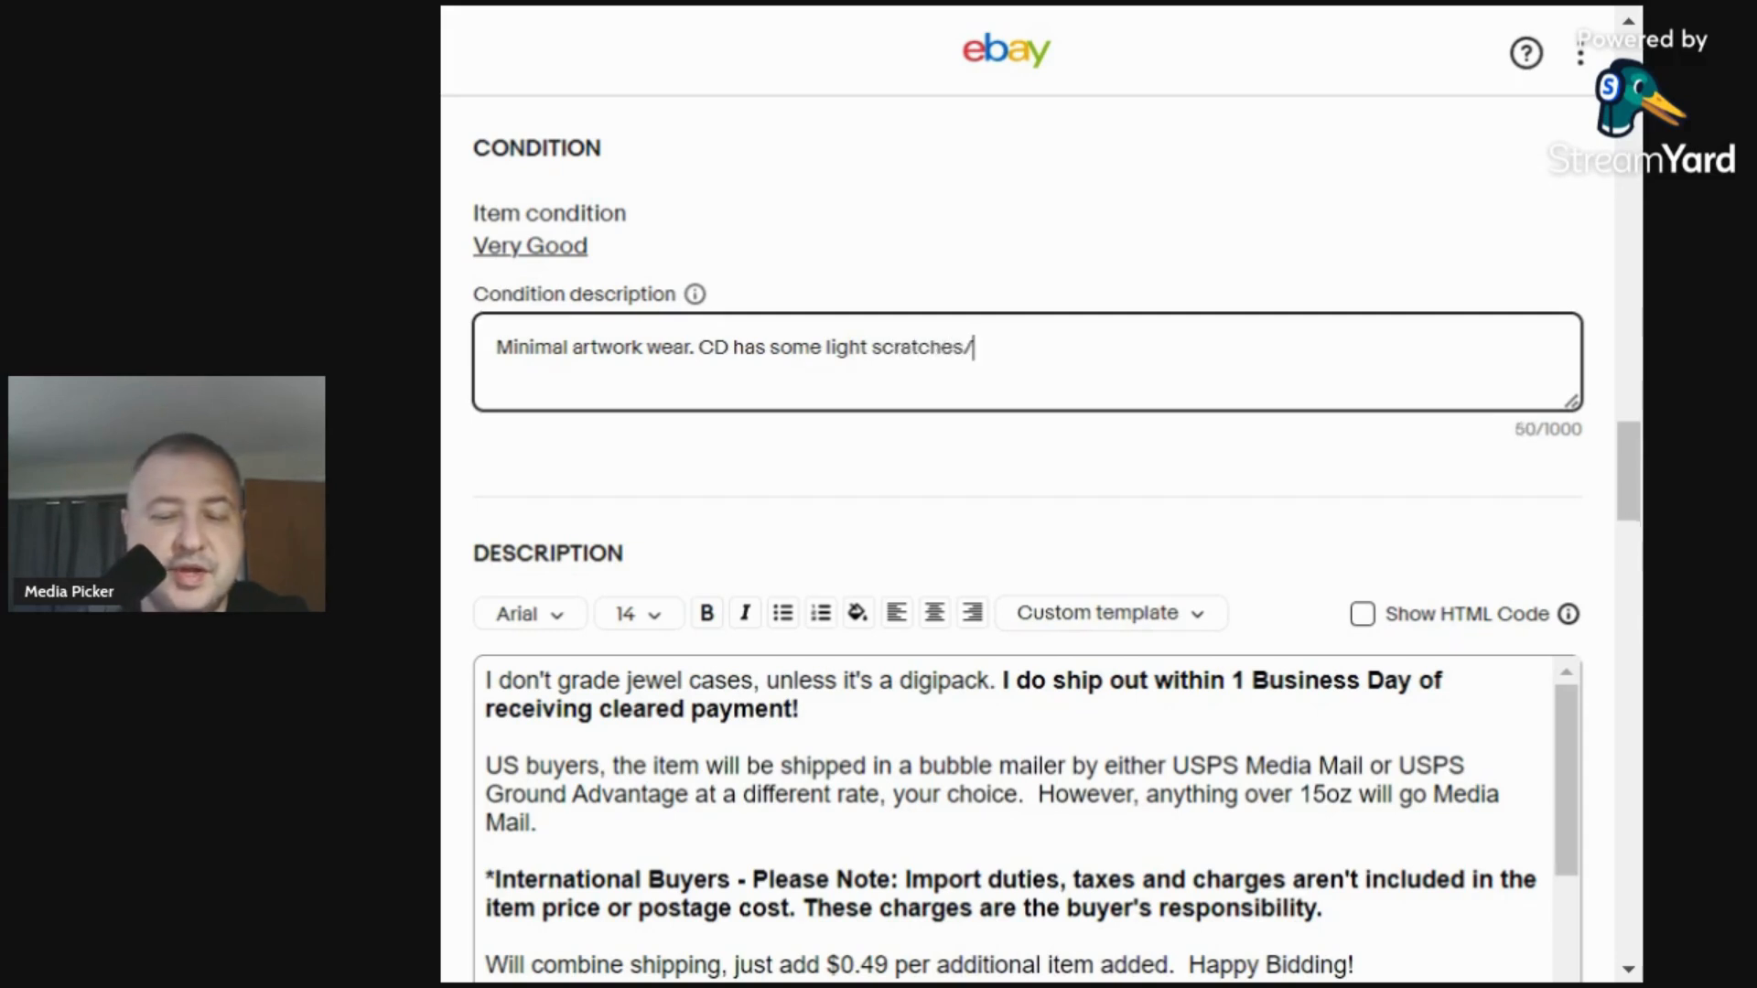
pyautogui.write("marks. I don't gr")
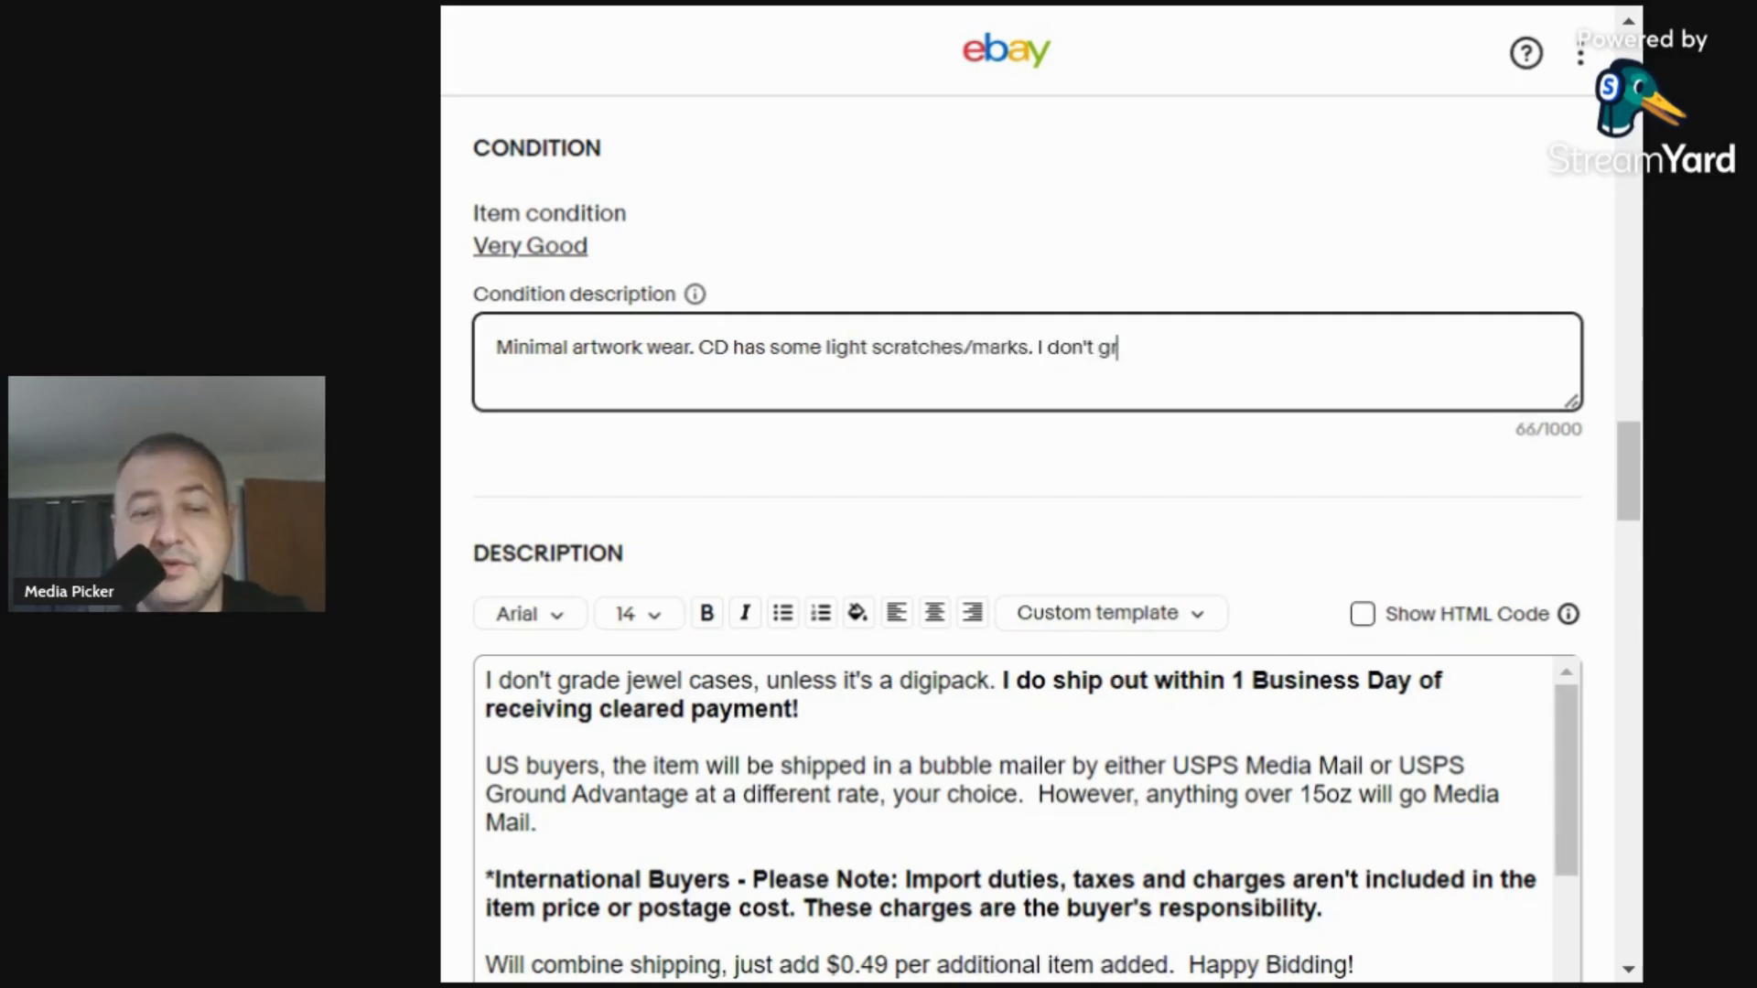
pyautogui.write('ade j')
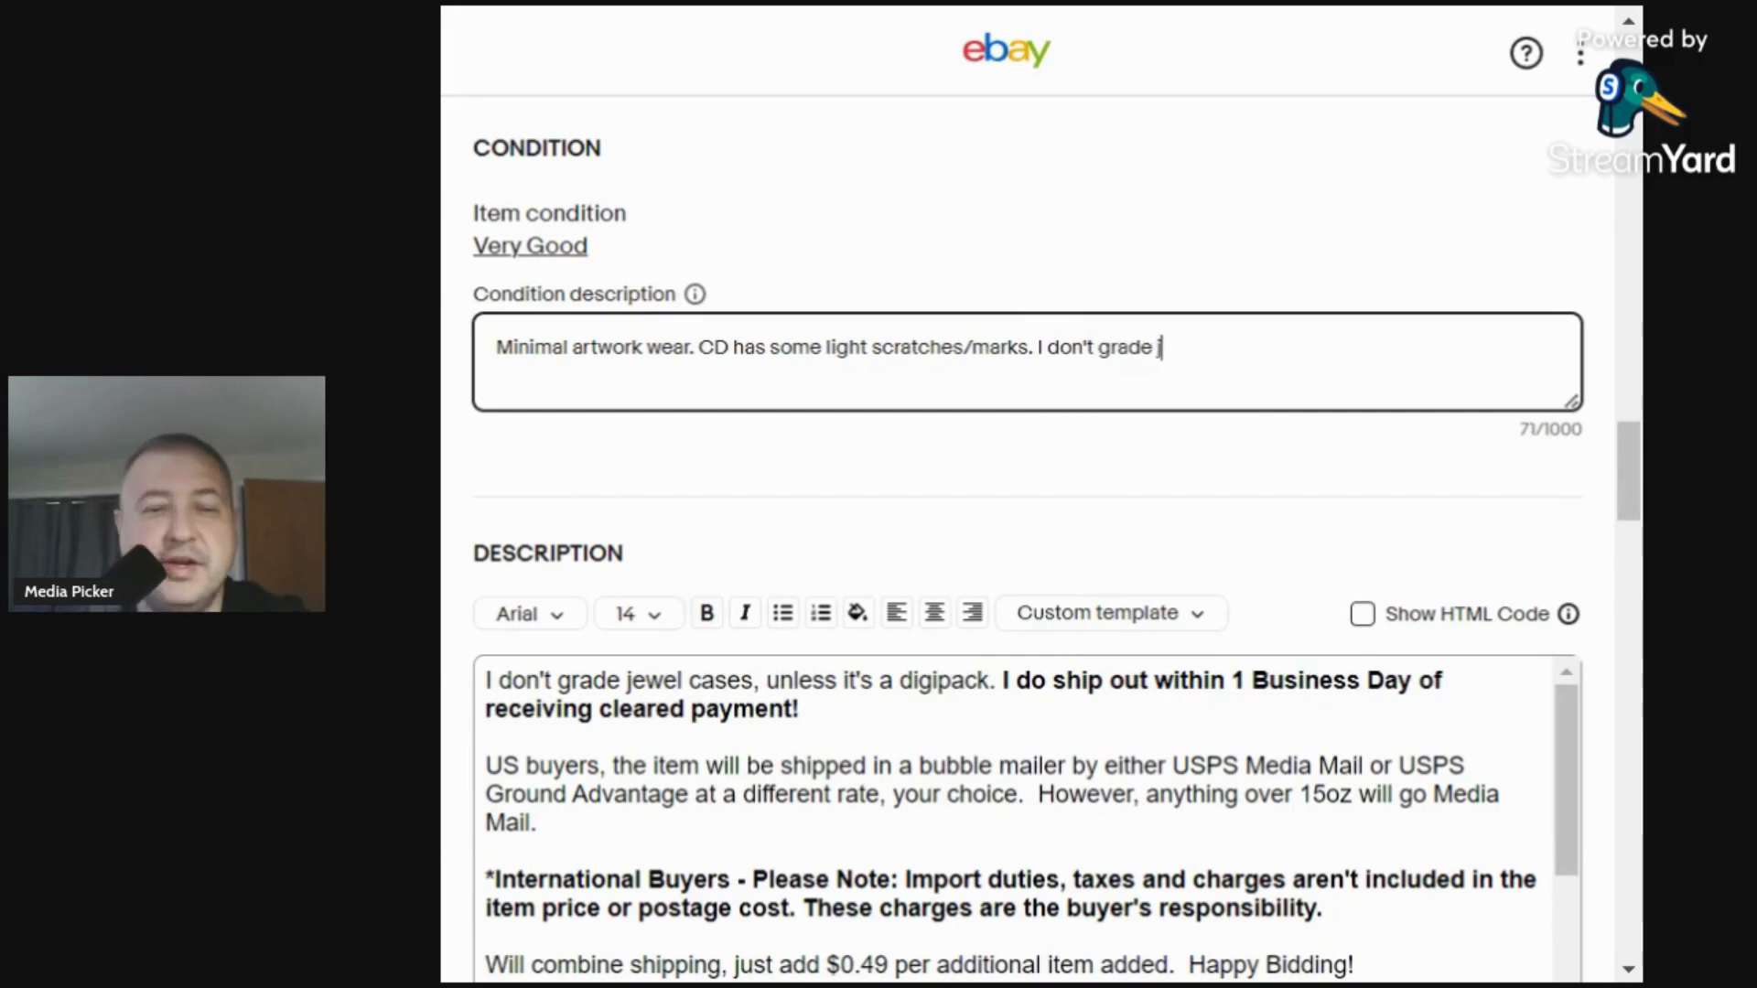
pyautogui.write('ewel ')
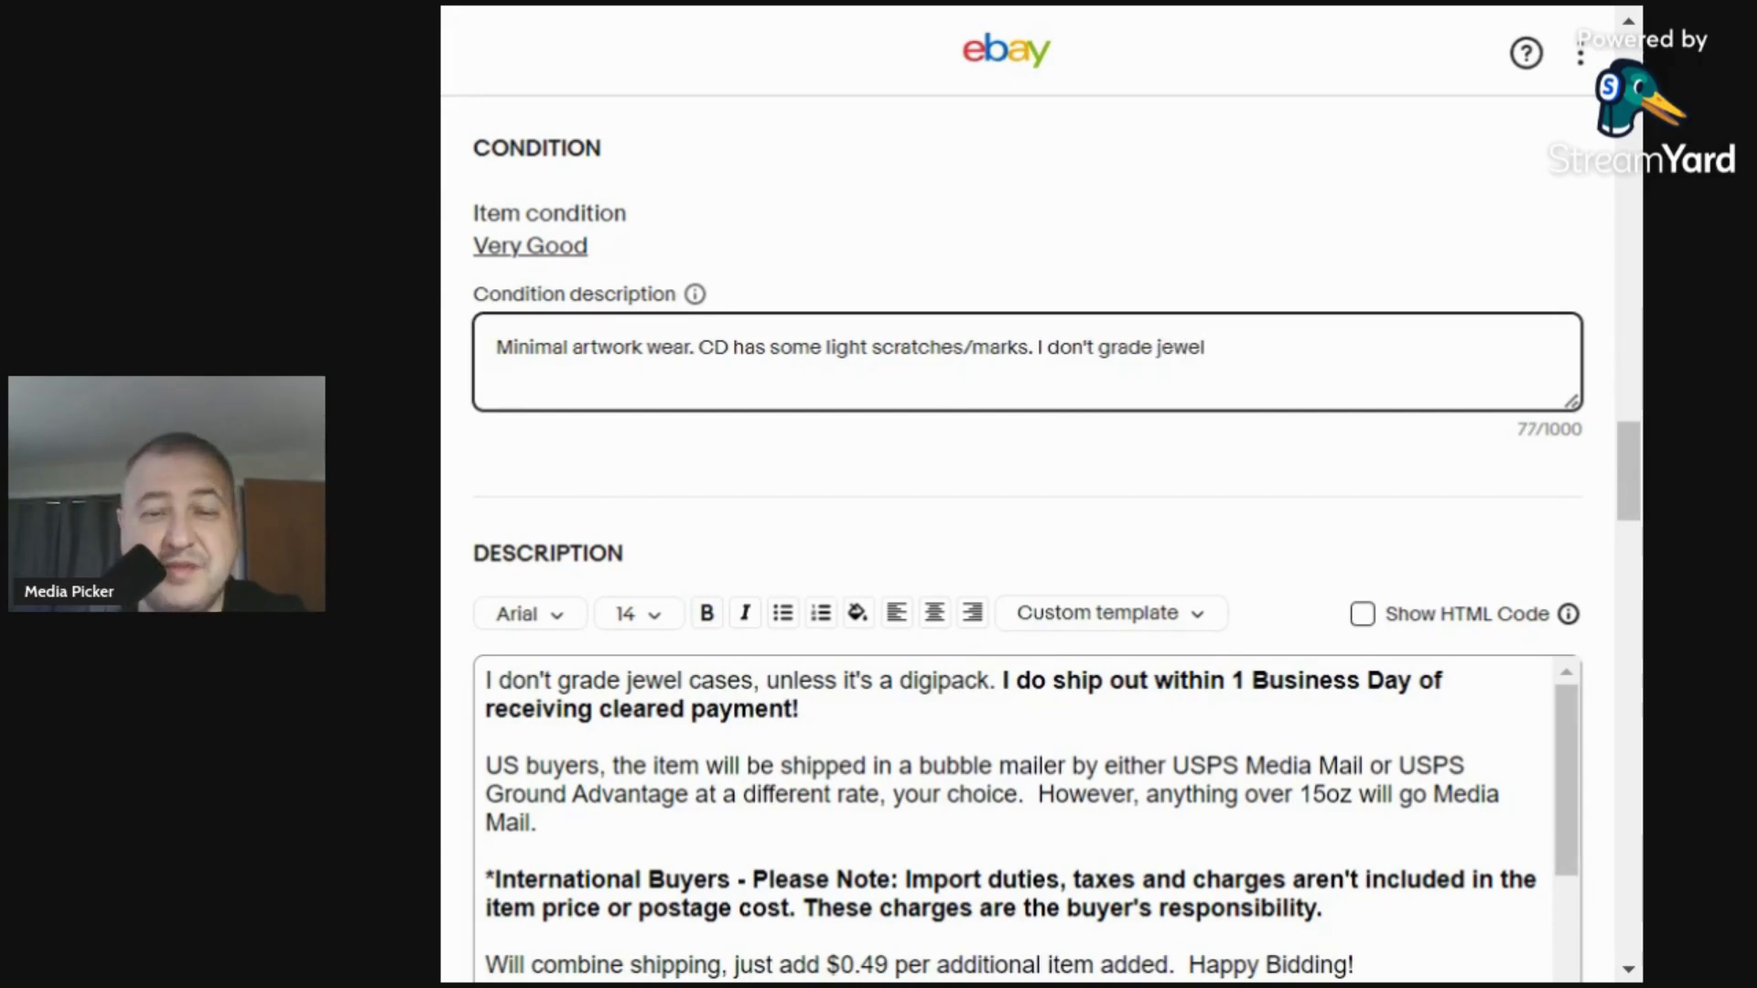
pyautogui.write('cases.')
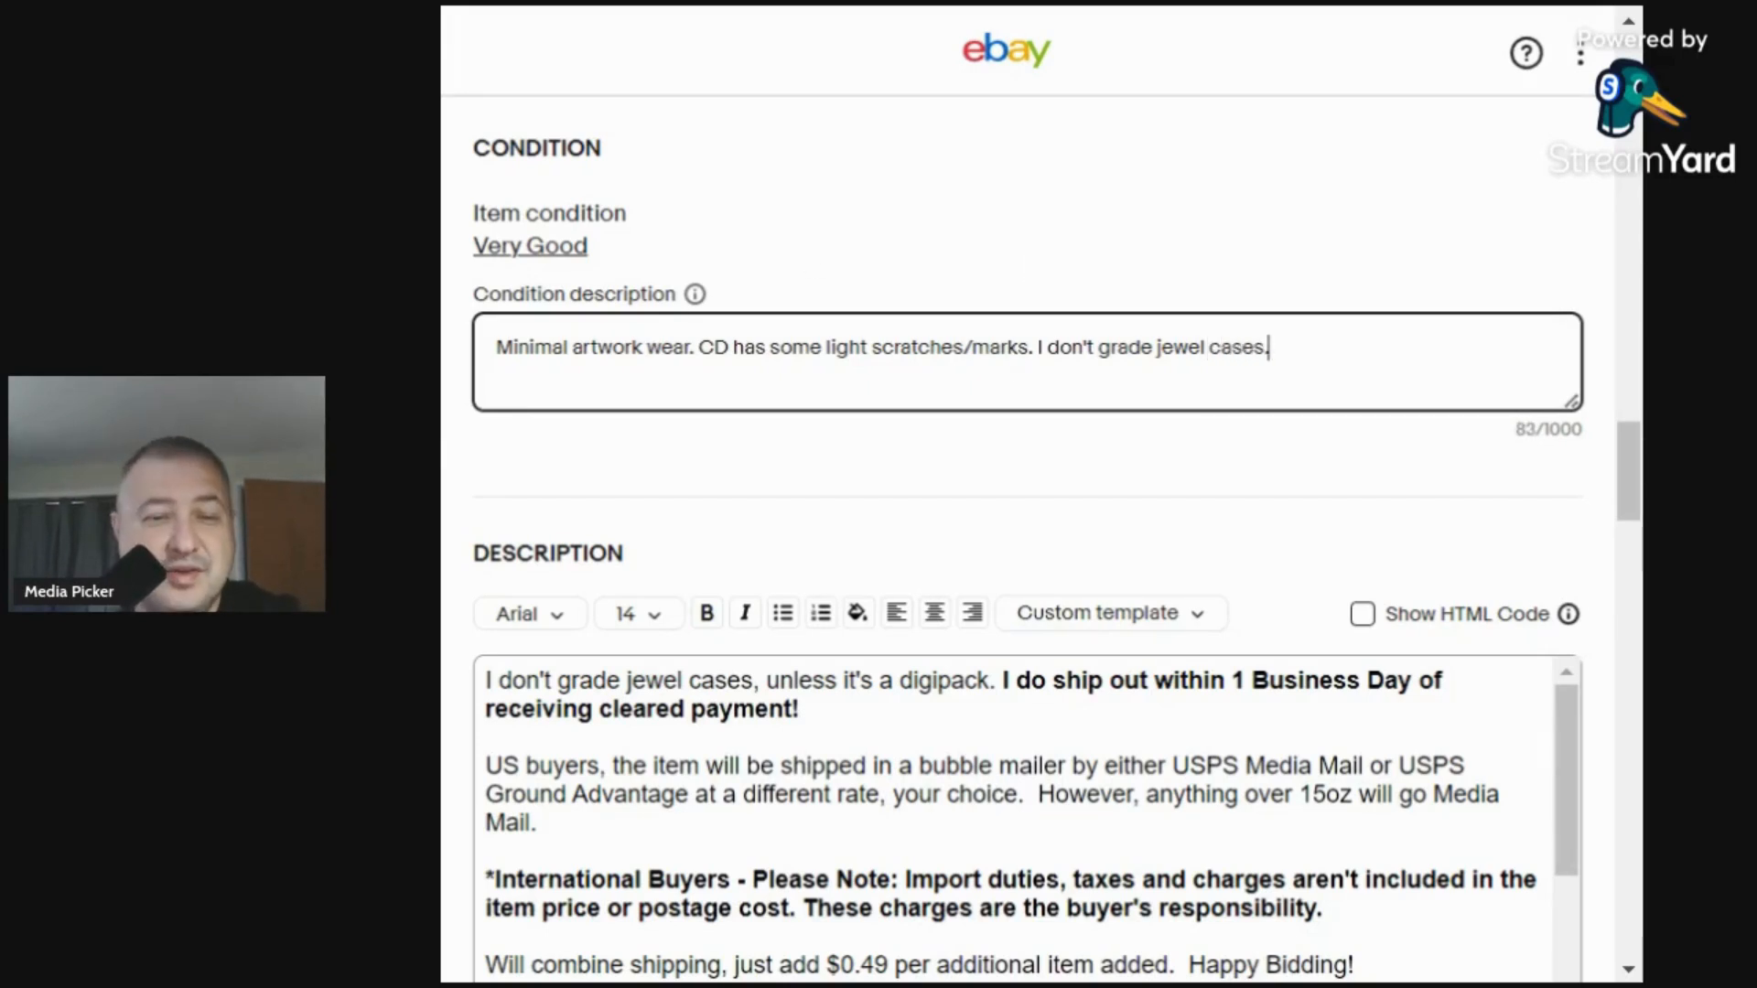
# Copy "Minimal artwork wear. CD has some light scratches/marks." from the condition description into a new first paragraph of the item description.
pyautogui.moveTo(1035, 348); pyautogui.dragTo(447, 451)
pyautogui.hotkey('ctrl', 'c')
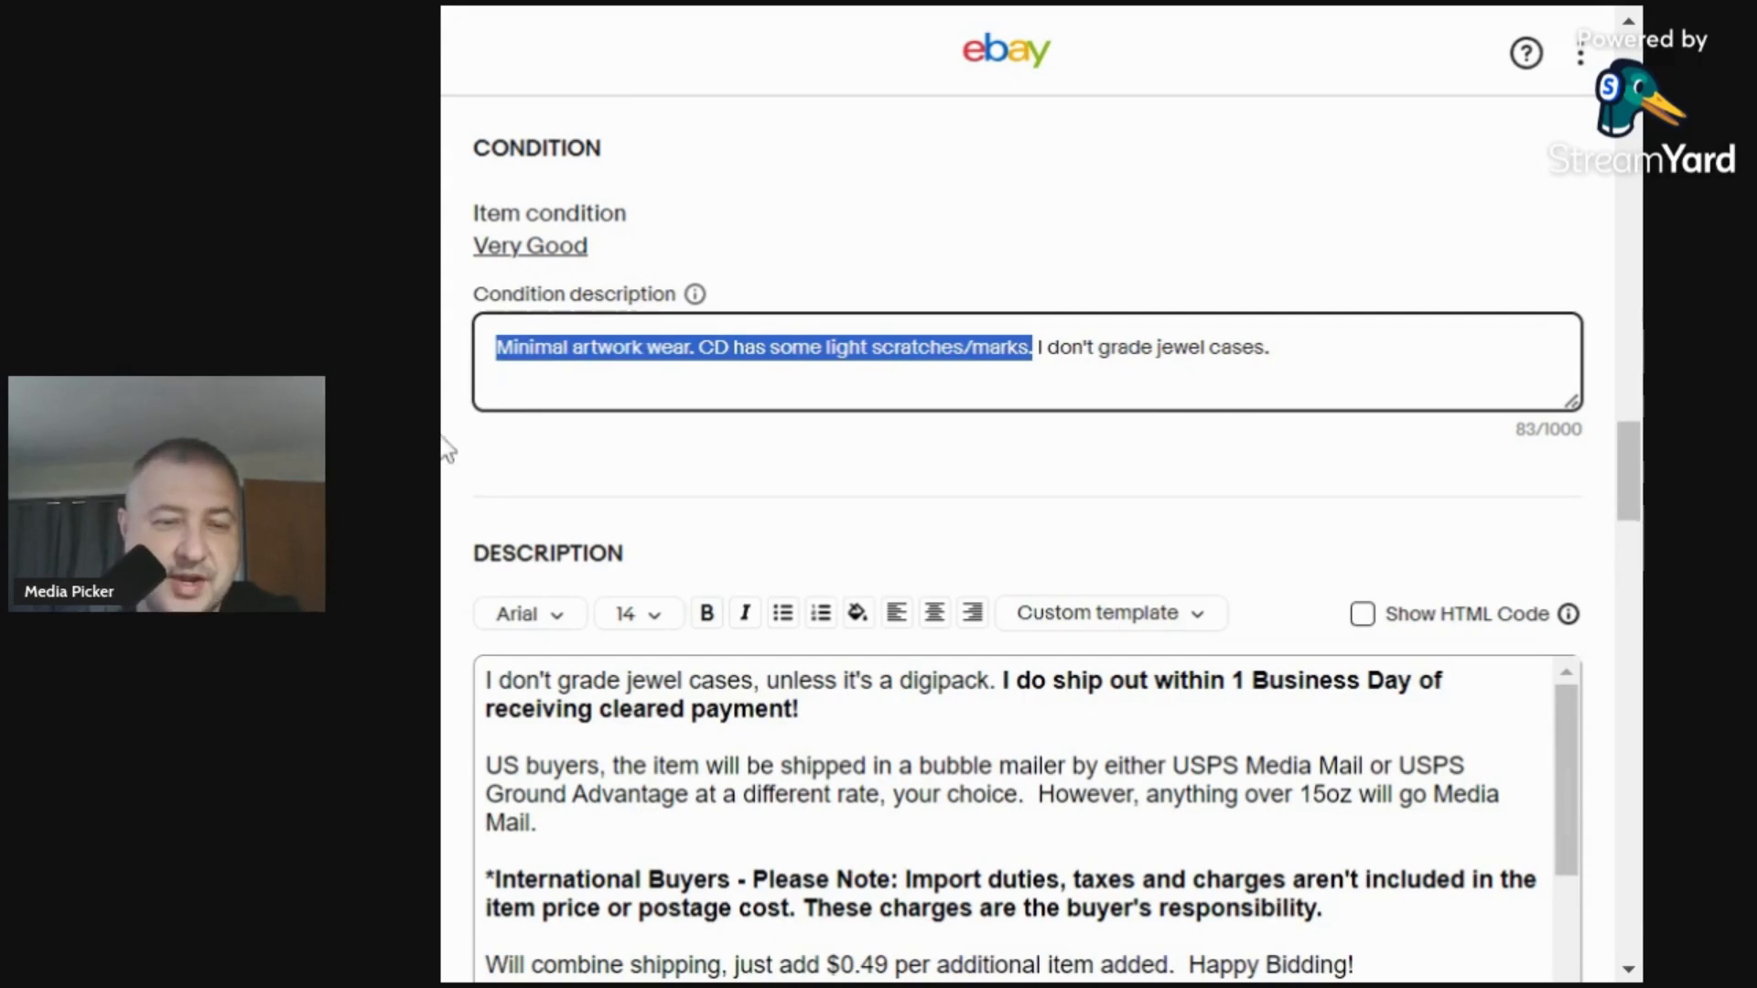
pyautogui.click(485, 681)
pyautogui.press('Return')
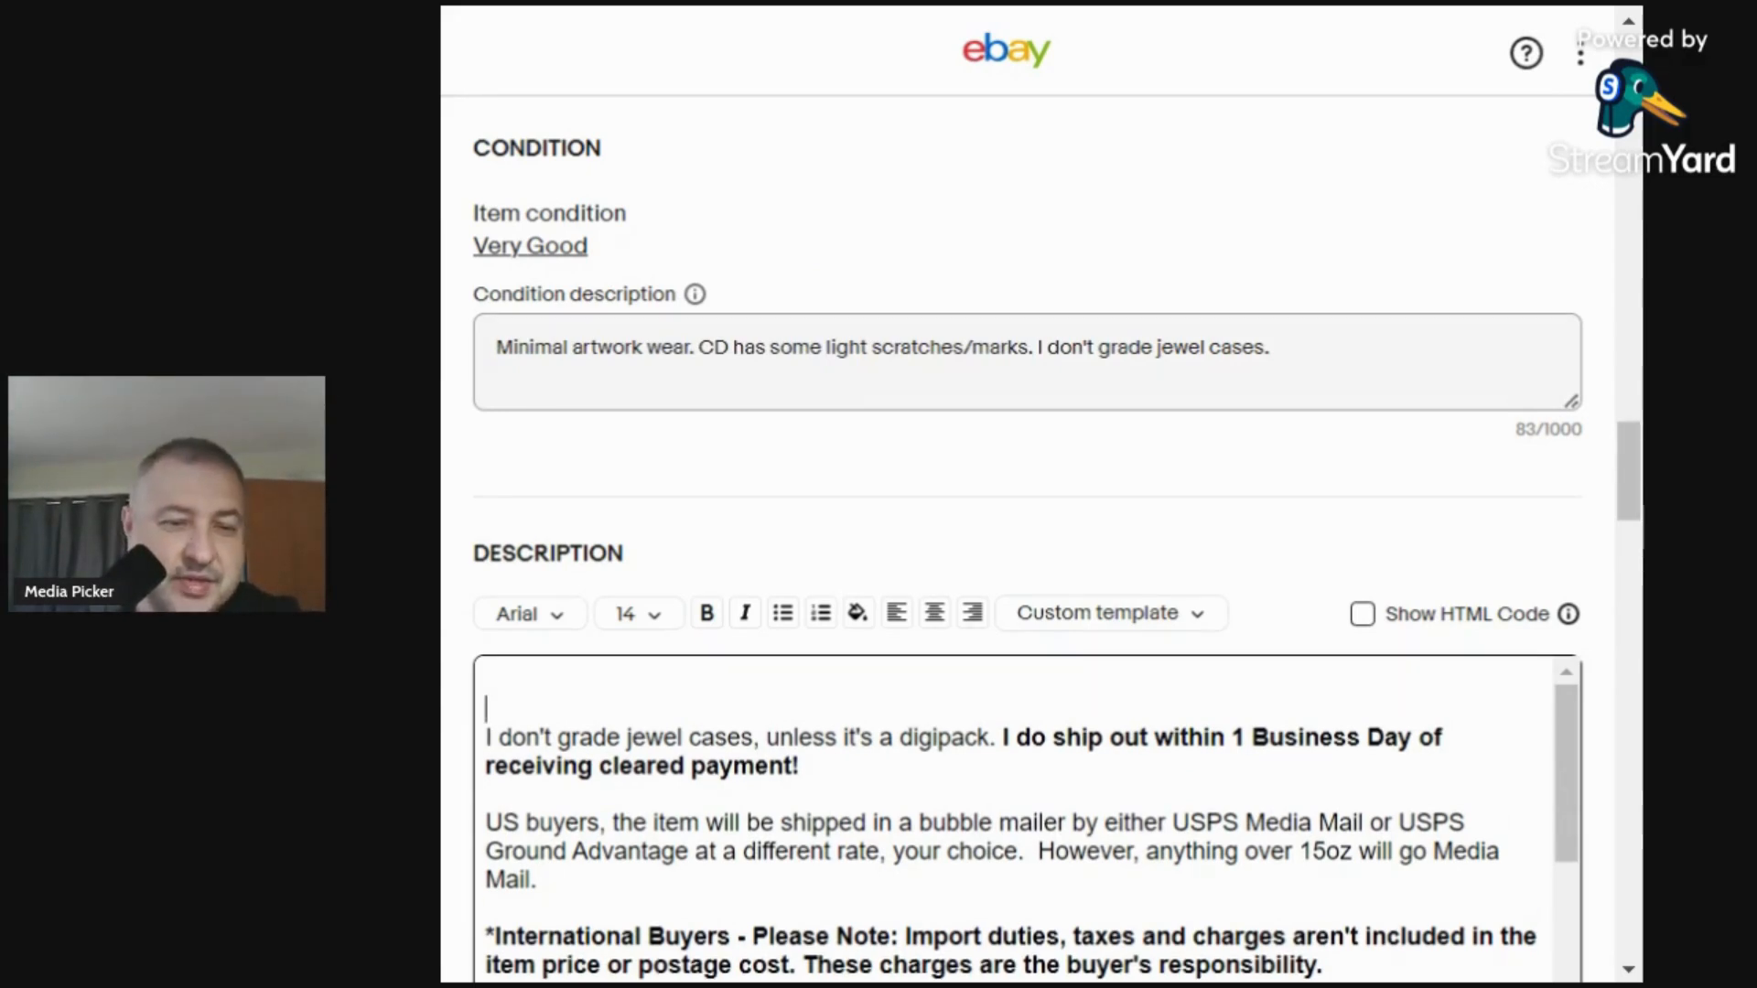
pyautogui.hotkey('ctrl', 'v')
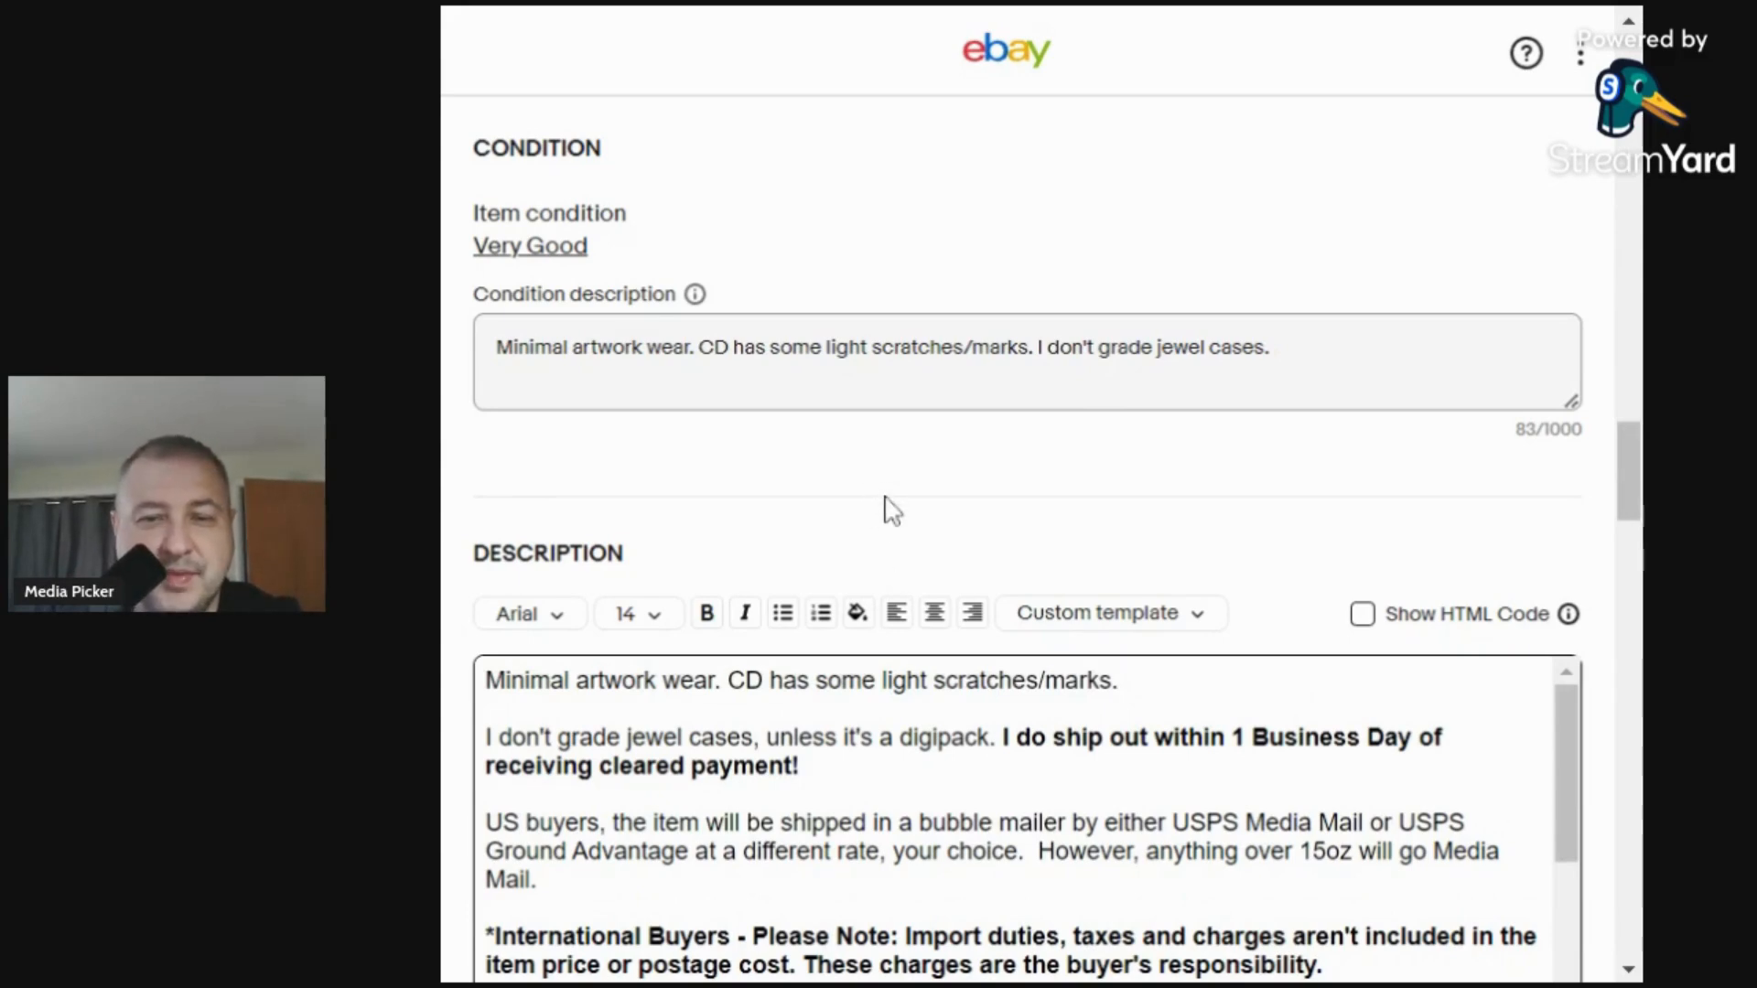
# Set the Buy It Now price of the listing to $3.98.
pyautogui.scroll(-9, 898, 502)
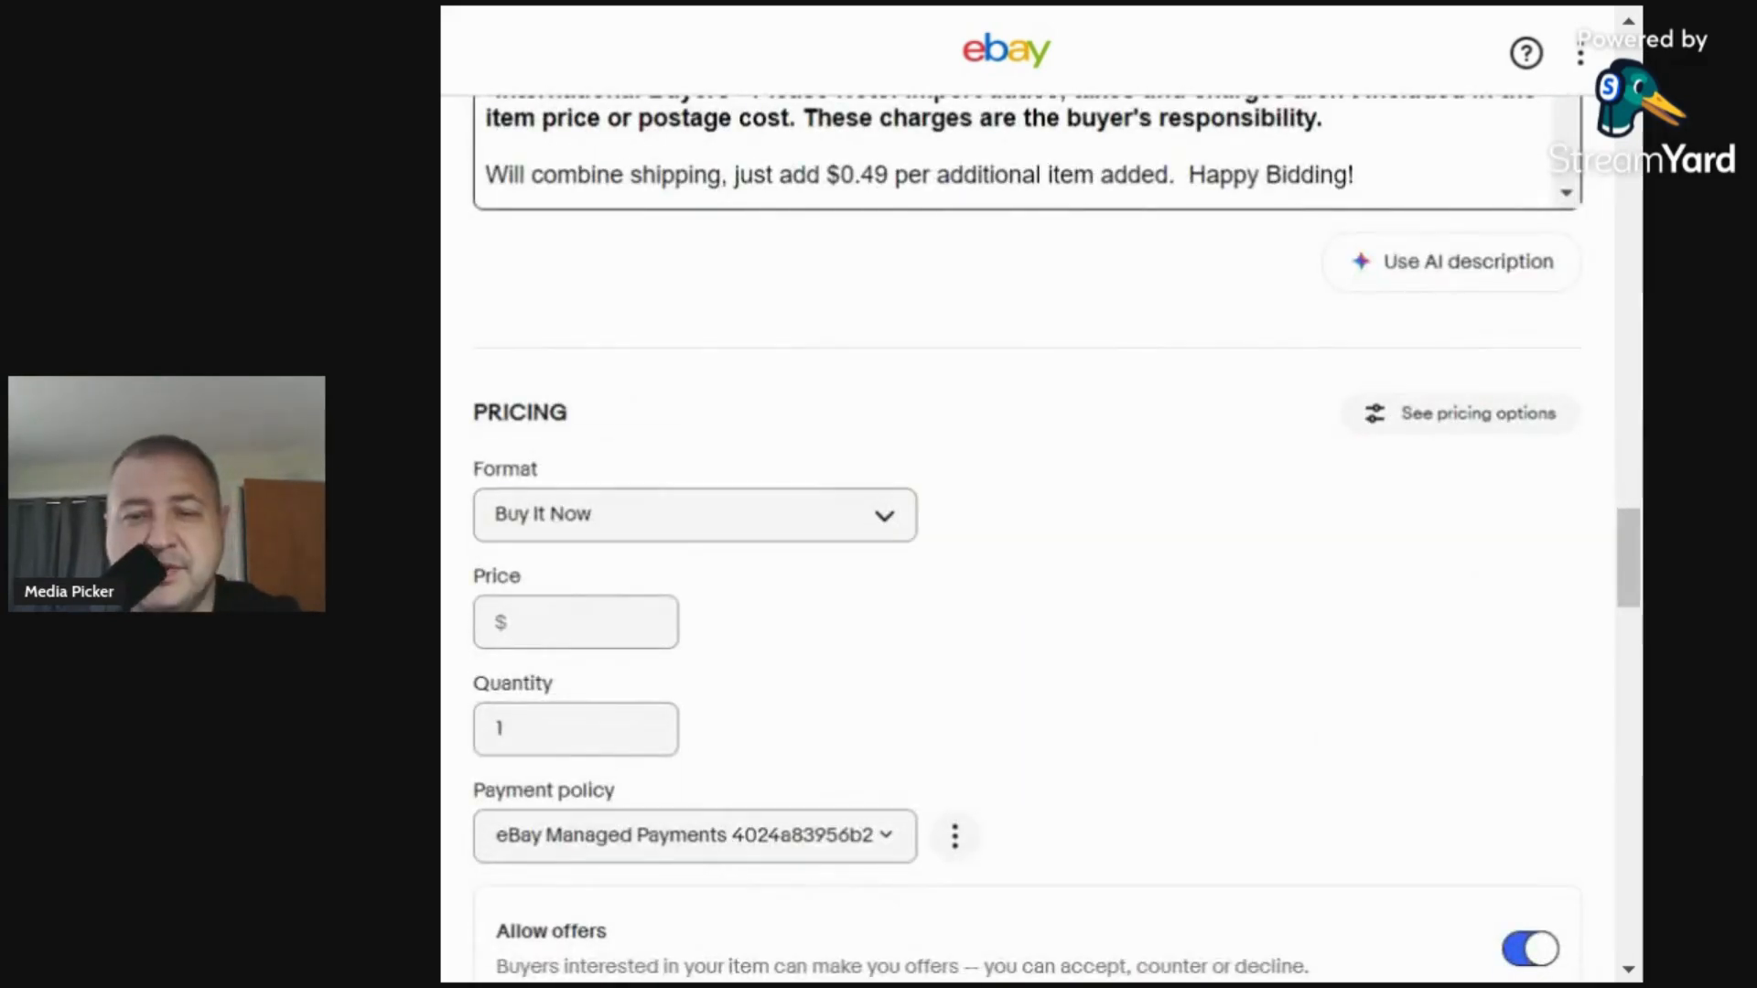
pyautogui.click(575, 622)
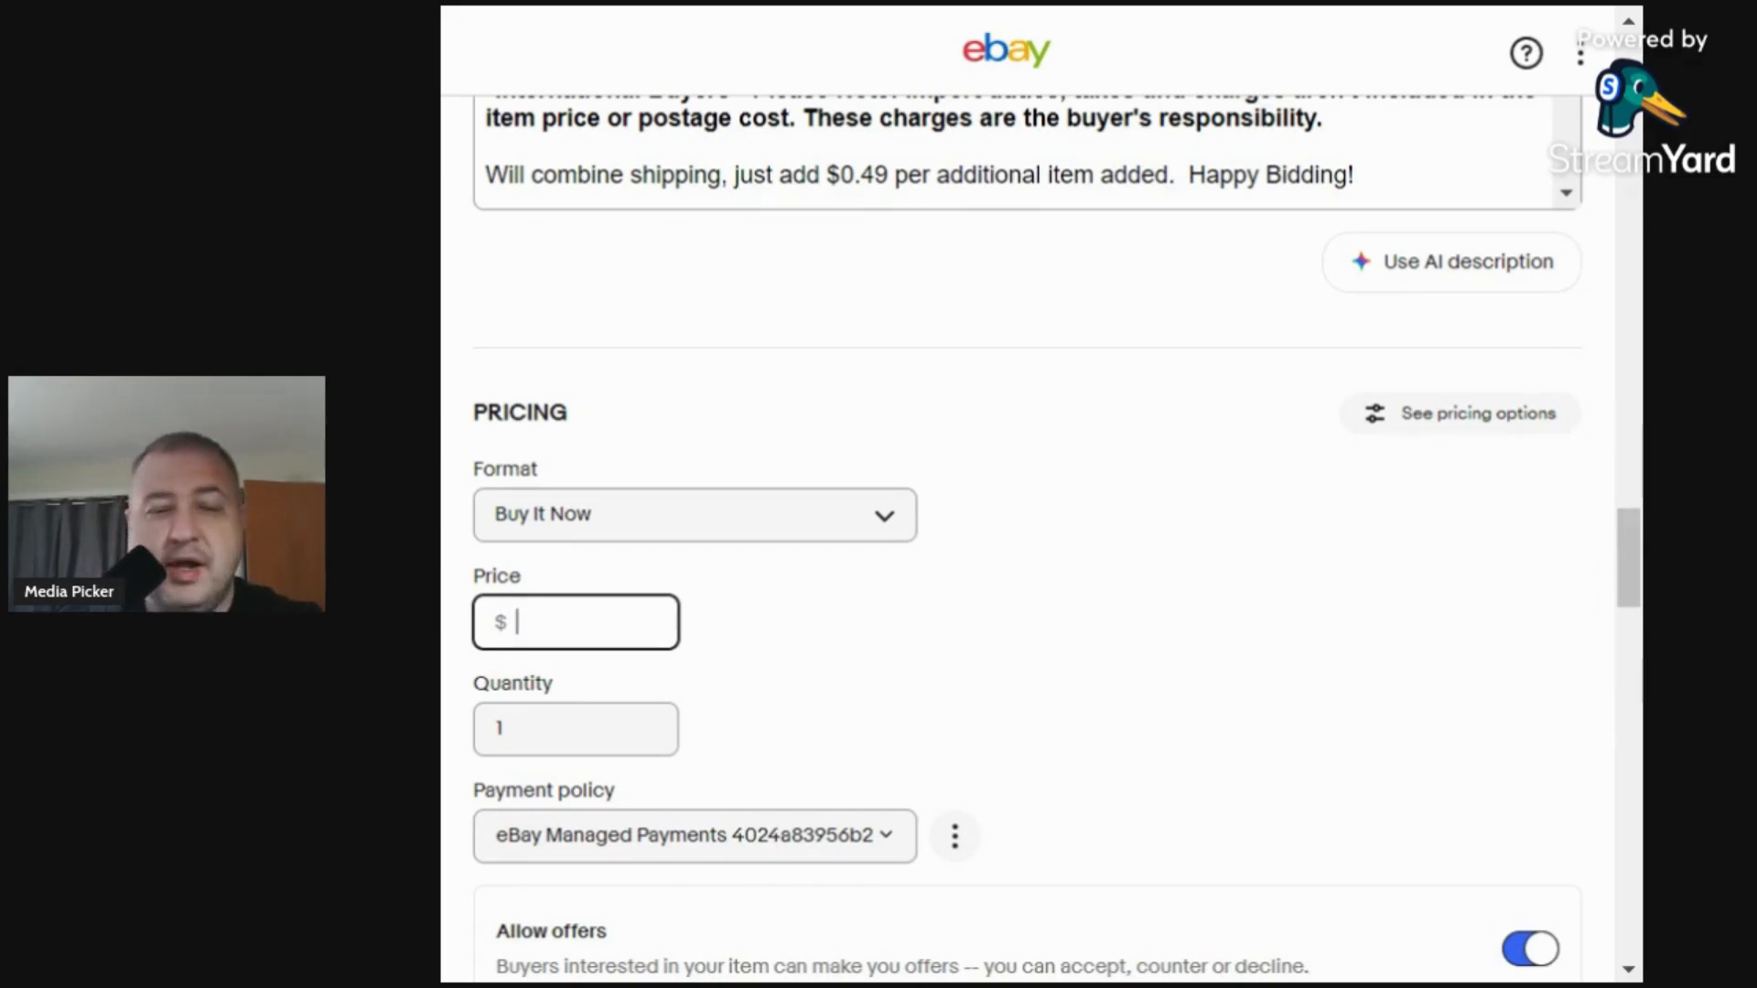
pyautogui.write('3.98')
# Promote the listing with the general campaign strategy at a 4% listing ad rate.
pyautogui.scroll(-1, 720, 497)
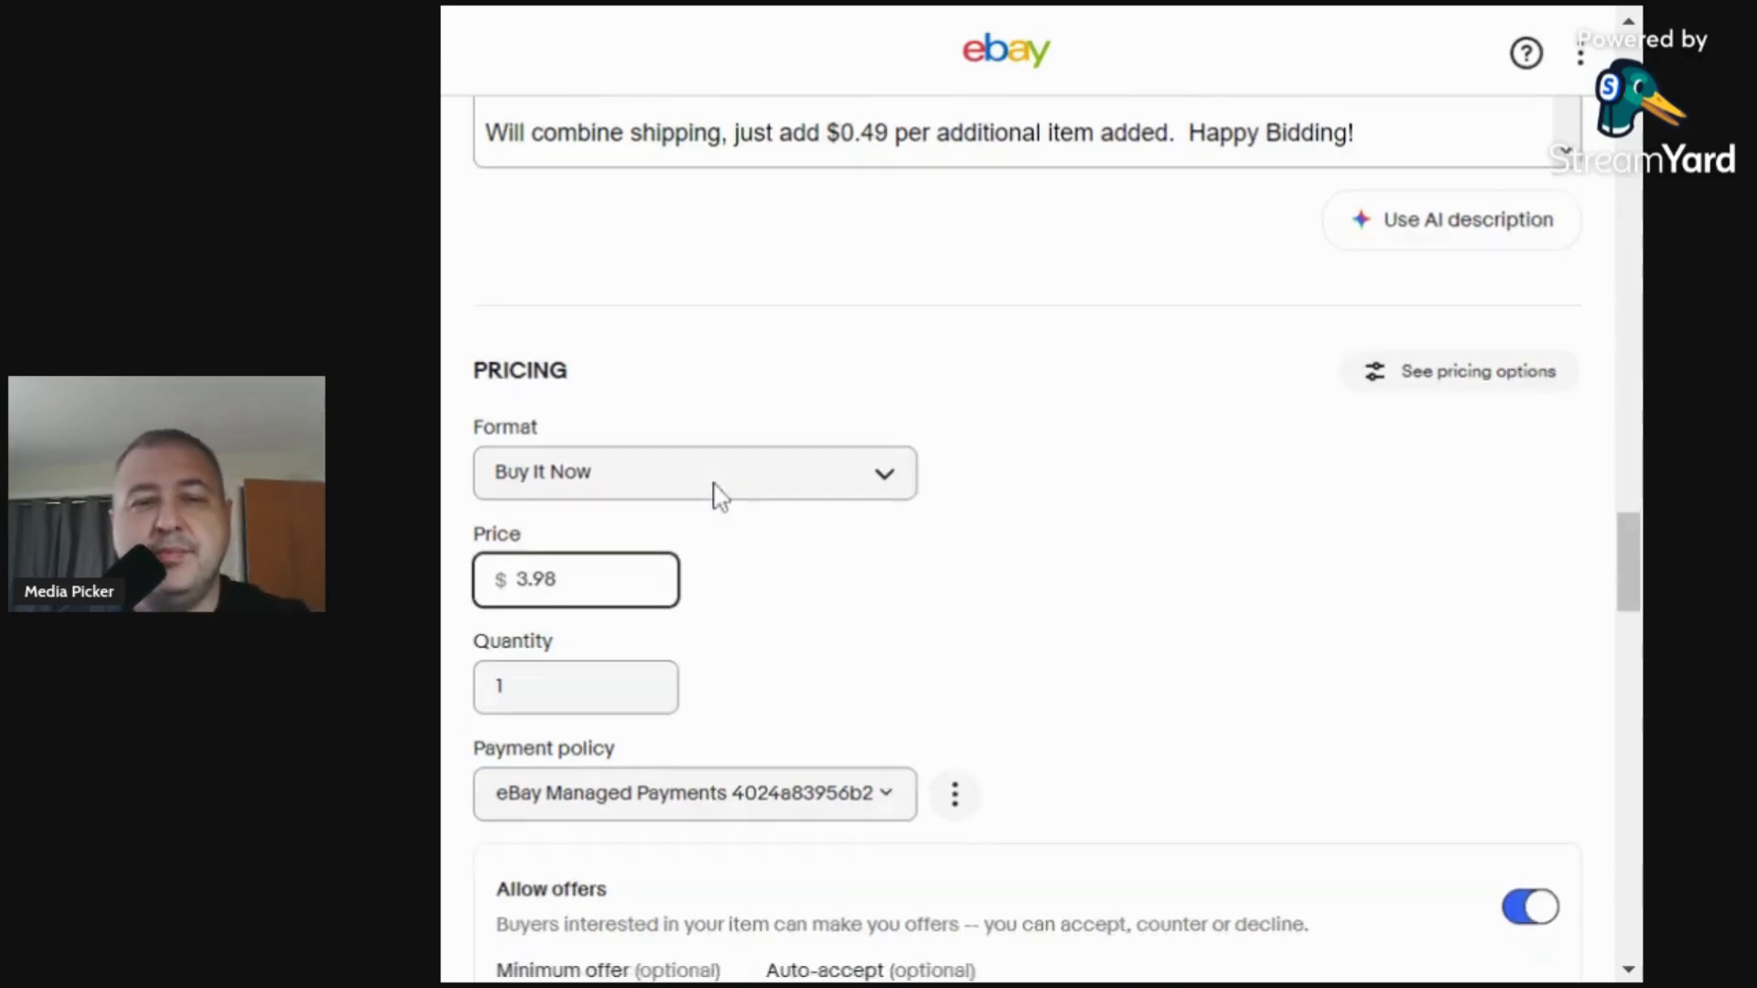
pyautogui.scroll(-12, 721, 497)
pyautogui.scroll(-6, 808, 451)
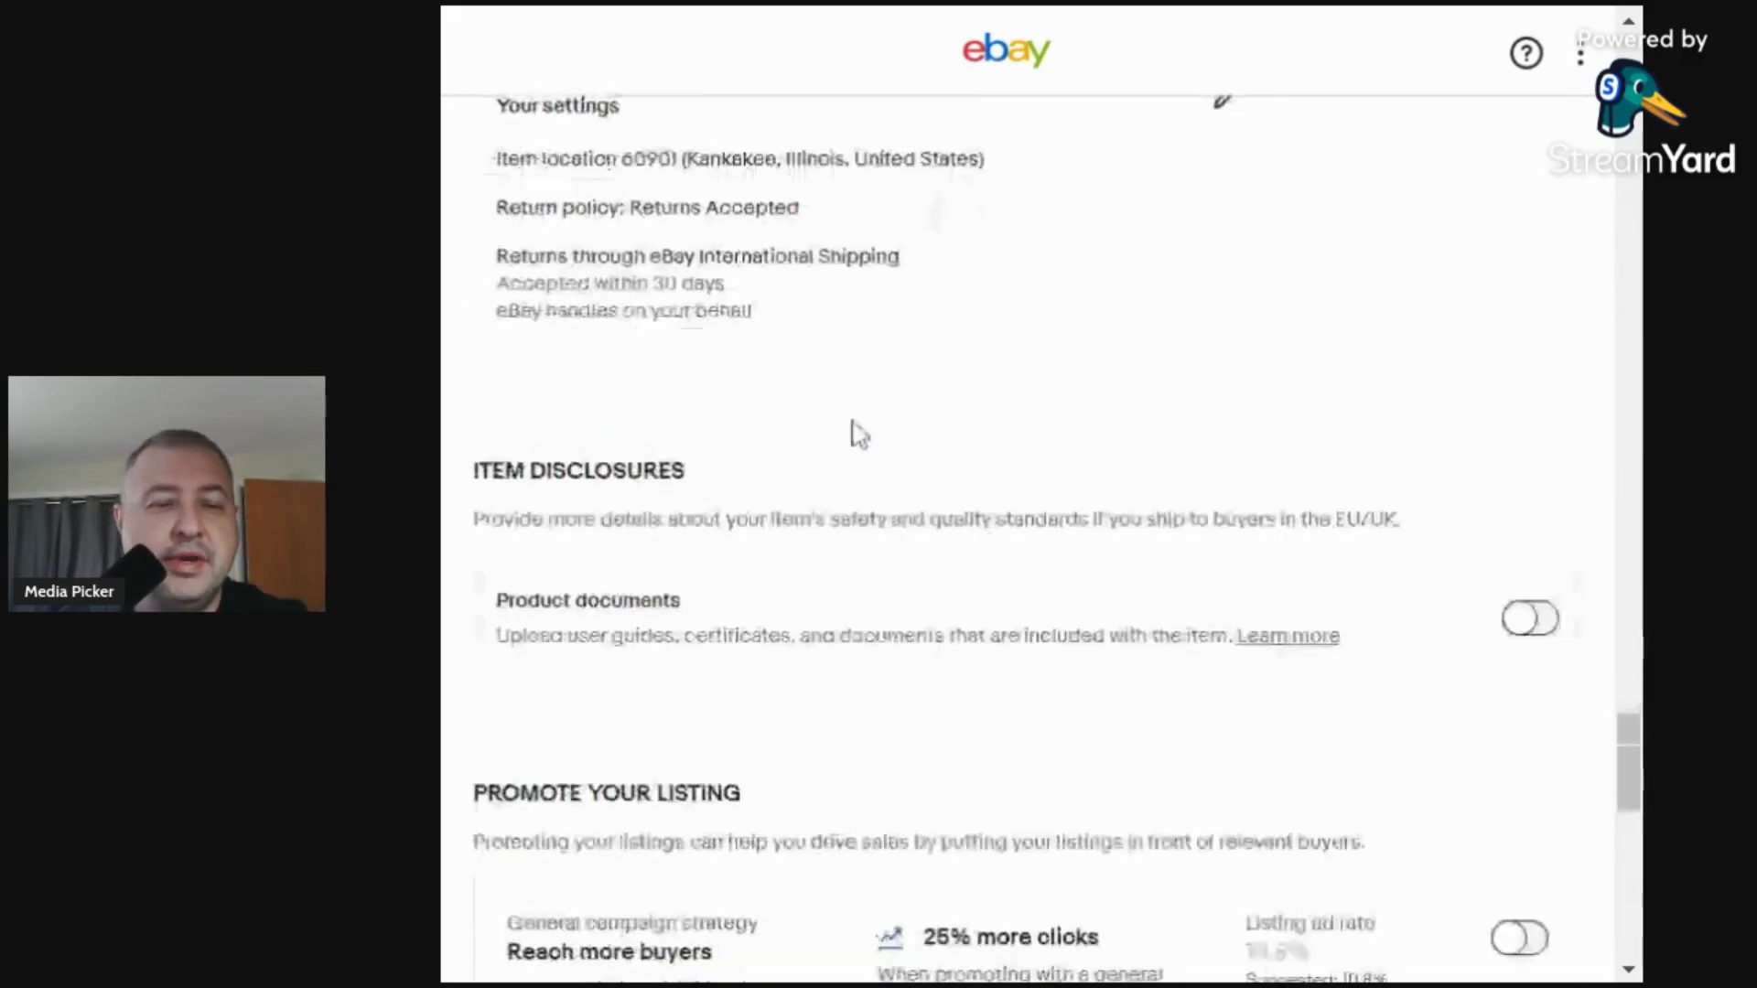
pyautogui.scroll(-4, 1305, 569)
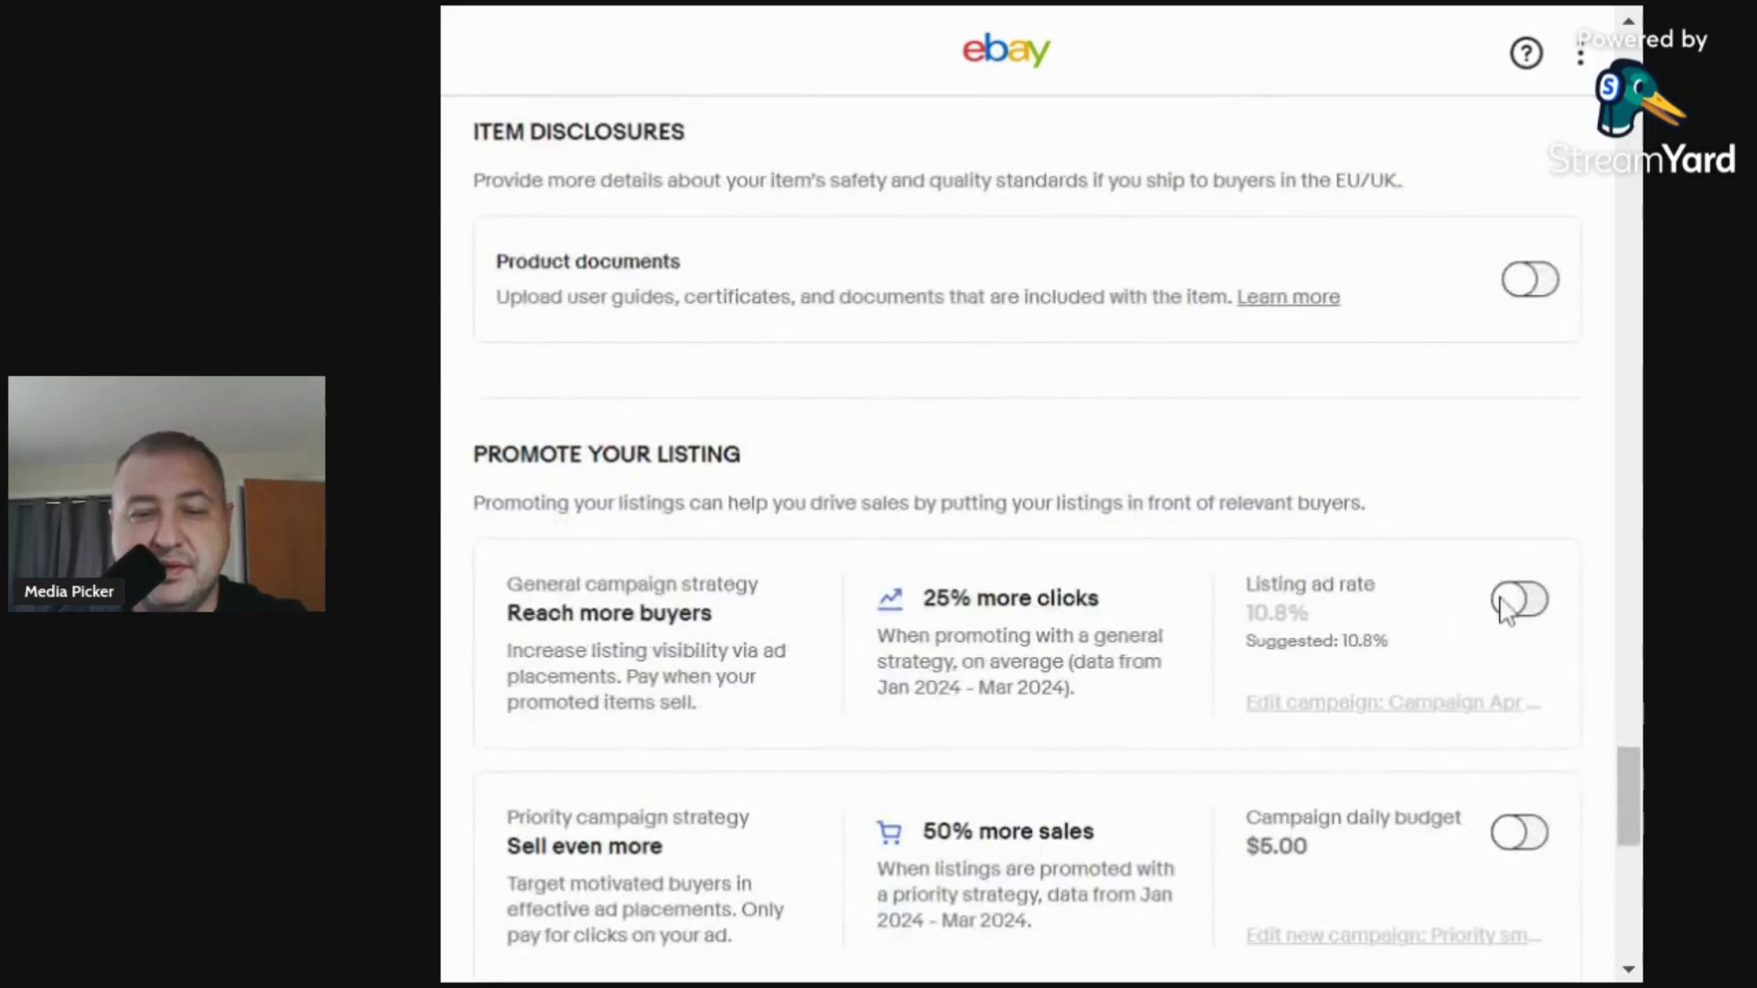
pyautogui.click(1508, 602)
pyautogui.click(1285, 613)
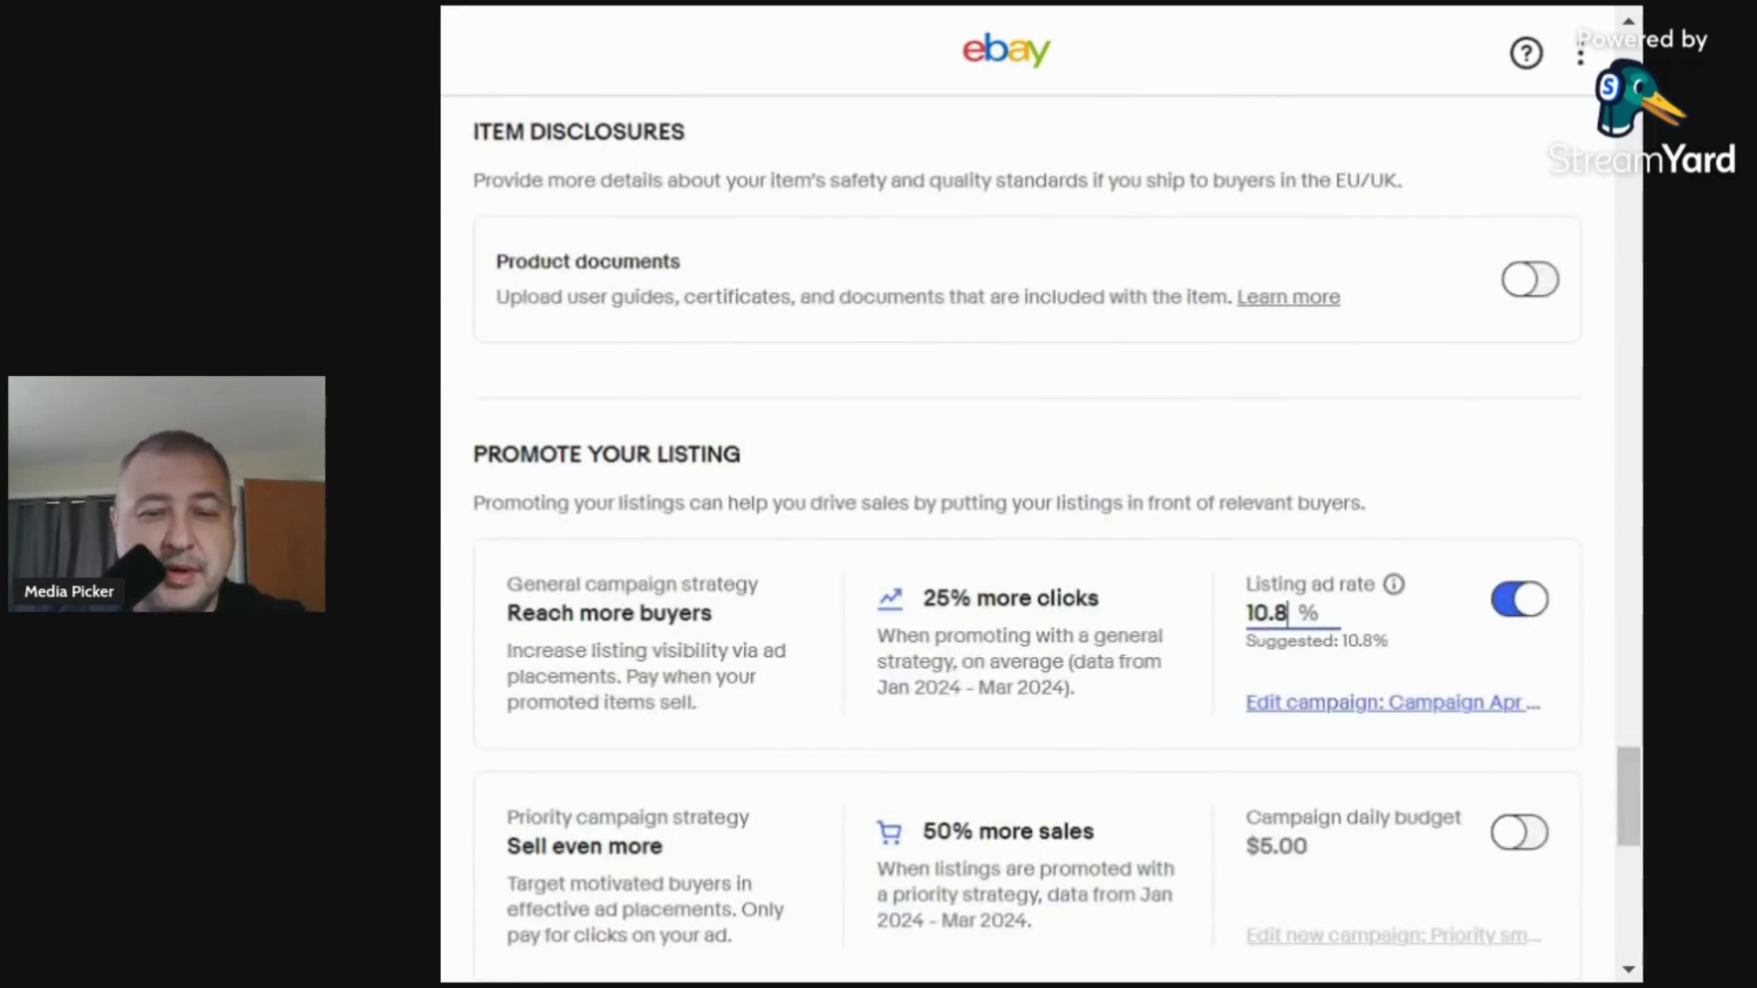
pyautogui.moveTo(1287, 613); pyautogui.dragTo(1215, 638)
pyautogui.write('4')
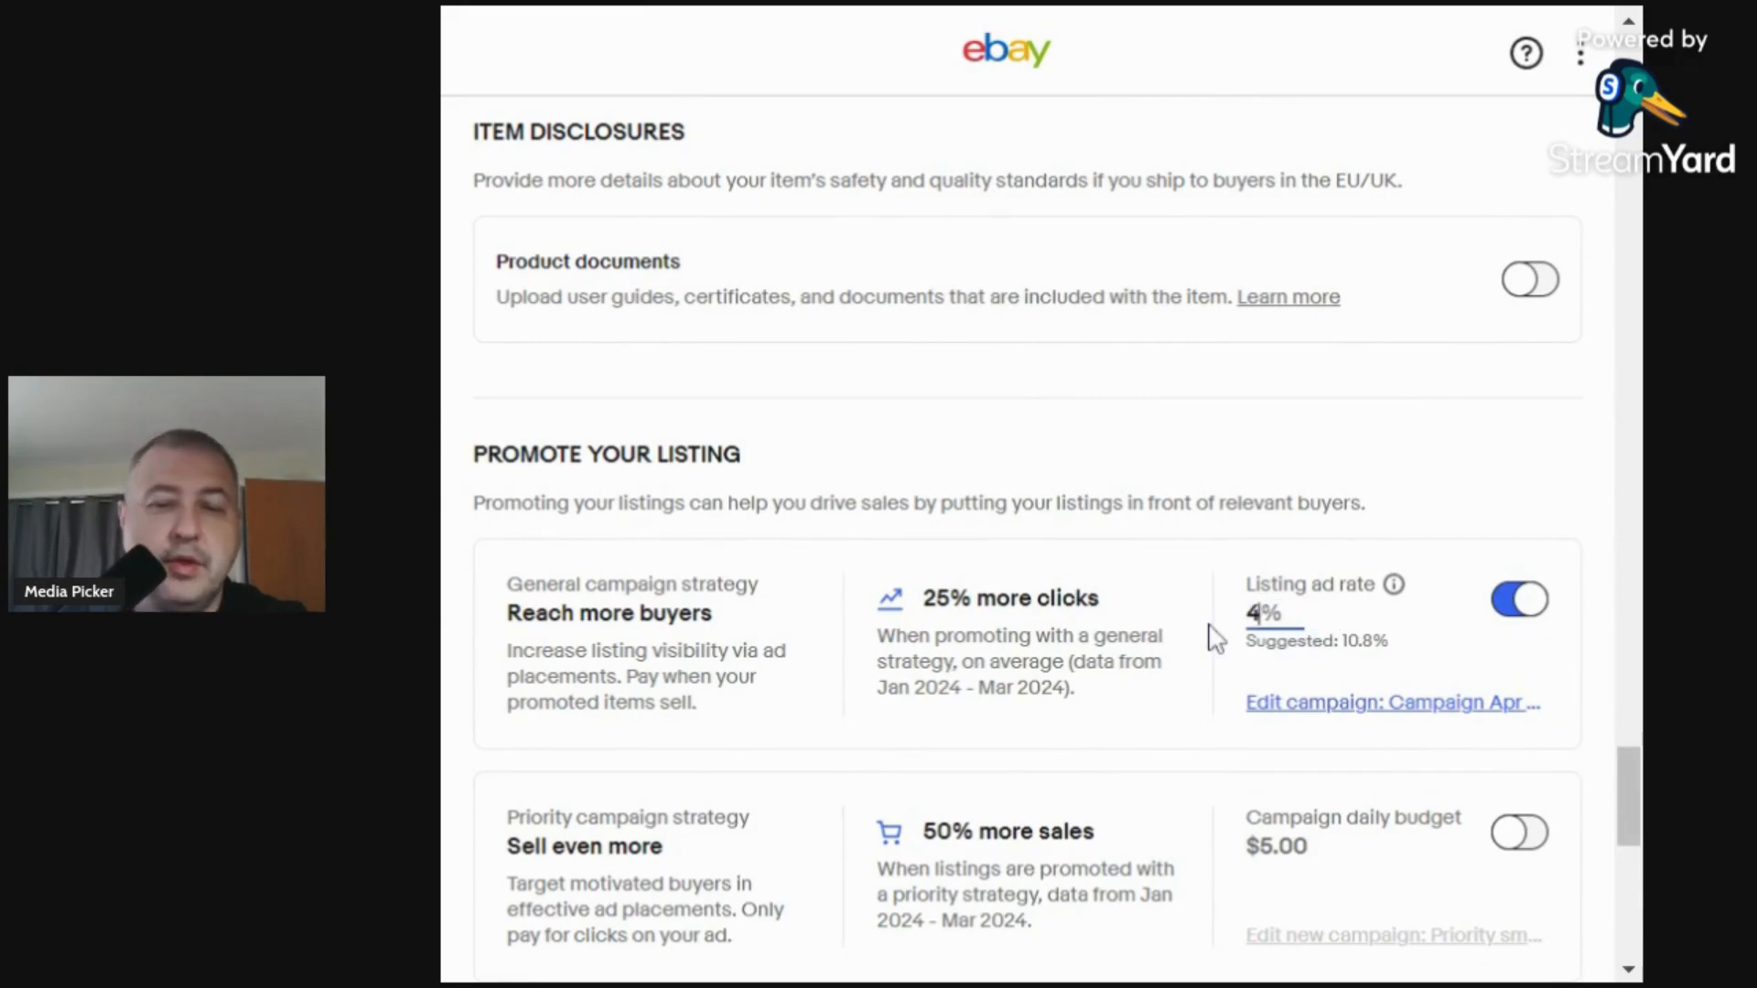
pyautogui.click(980, 416)
# Review the item description, from the opening CD condition sentence through the standard shipping and store paragraphs.
pyautogui.scroll(15, 984, 421)
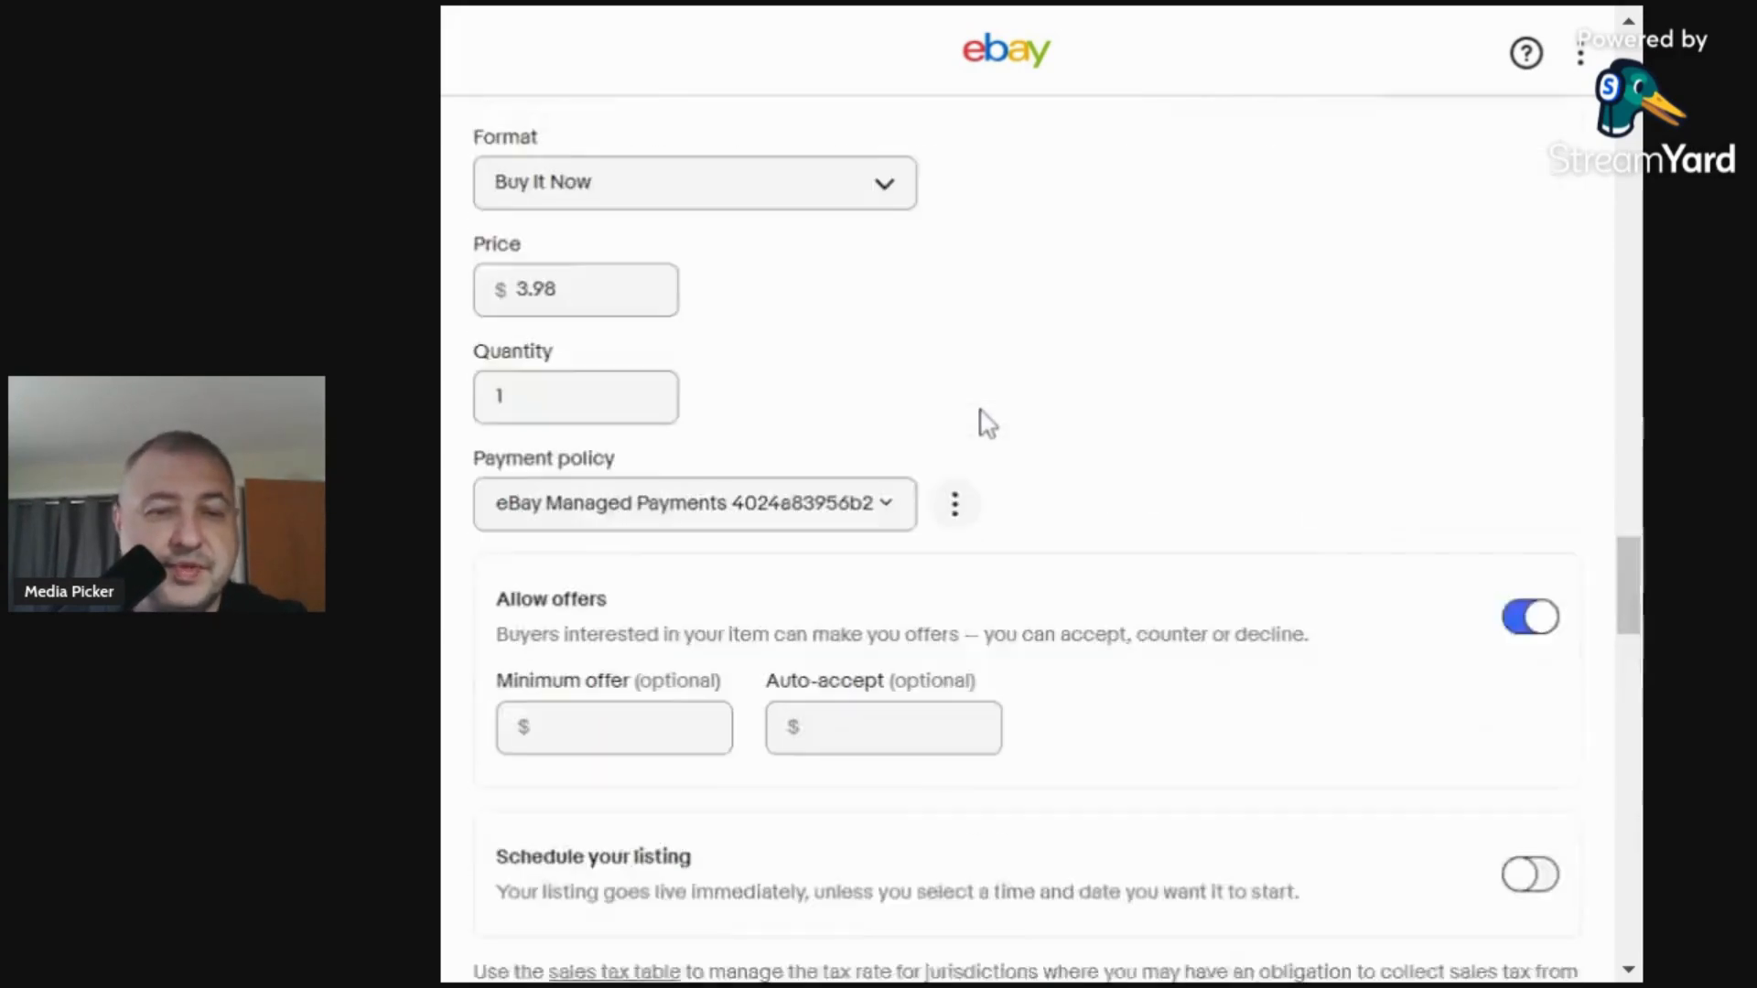
pyautogui.scroll(-4, 983, 421)
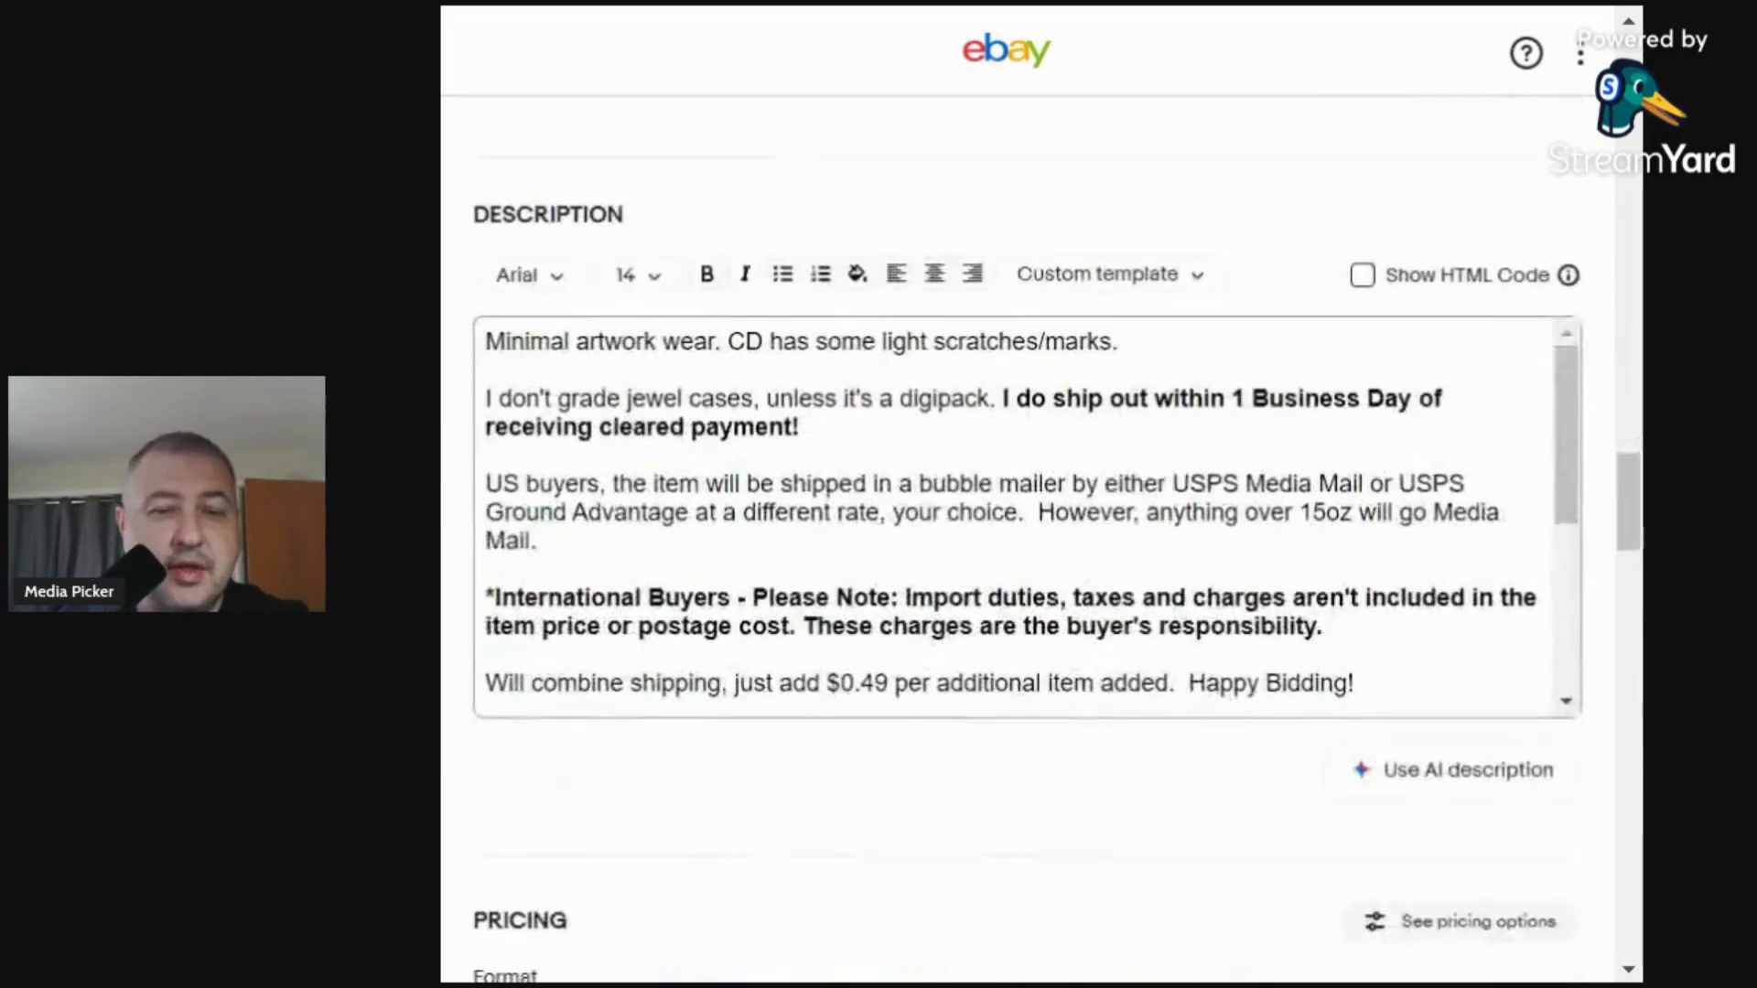
pyautogui.scroll(2, 984, 421)
pyautogui.moveTo(1120, 512); pyautogui.dragTo(485, 511)
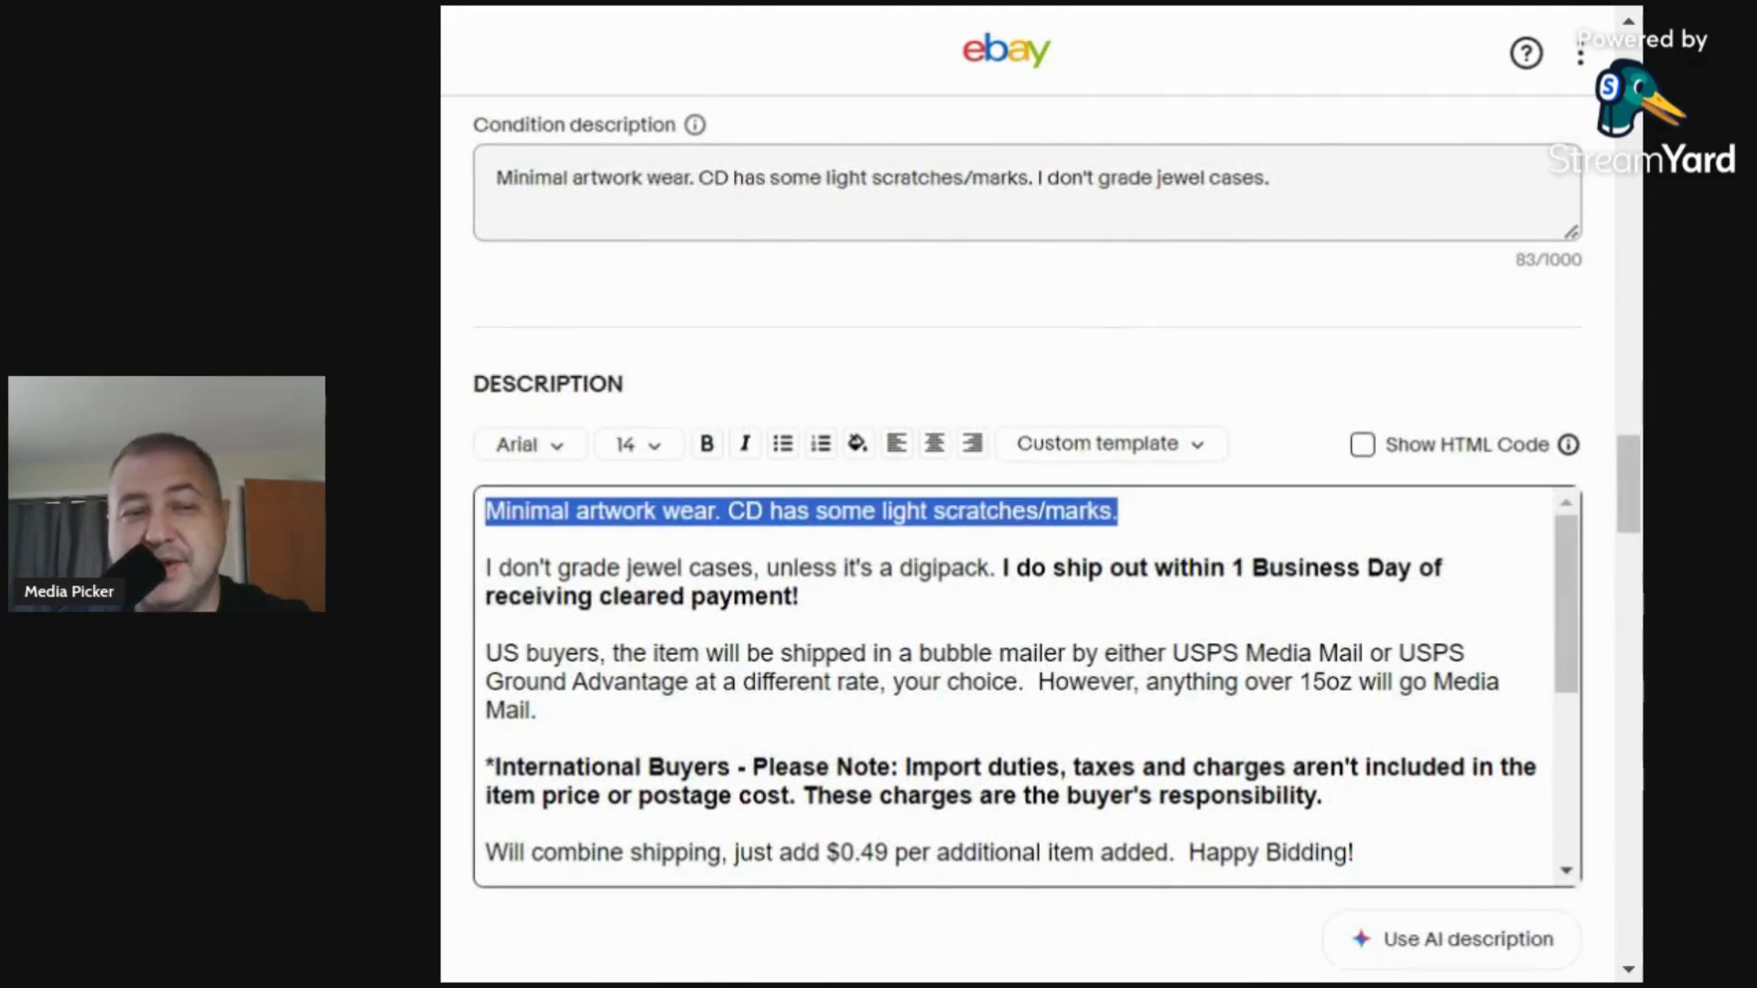
pyautogui.click(486, 540)
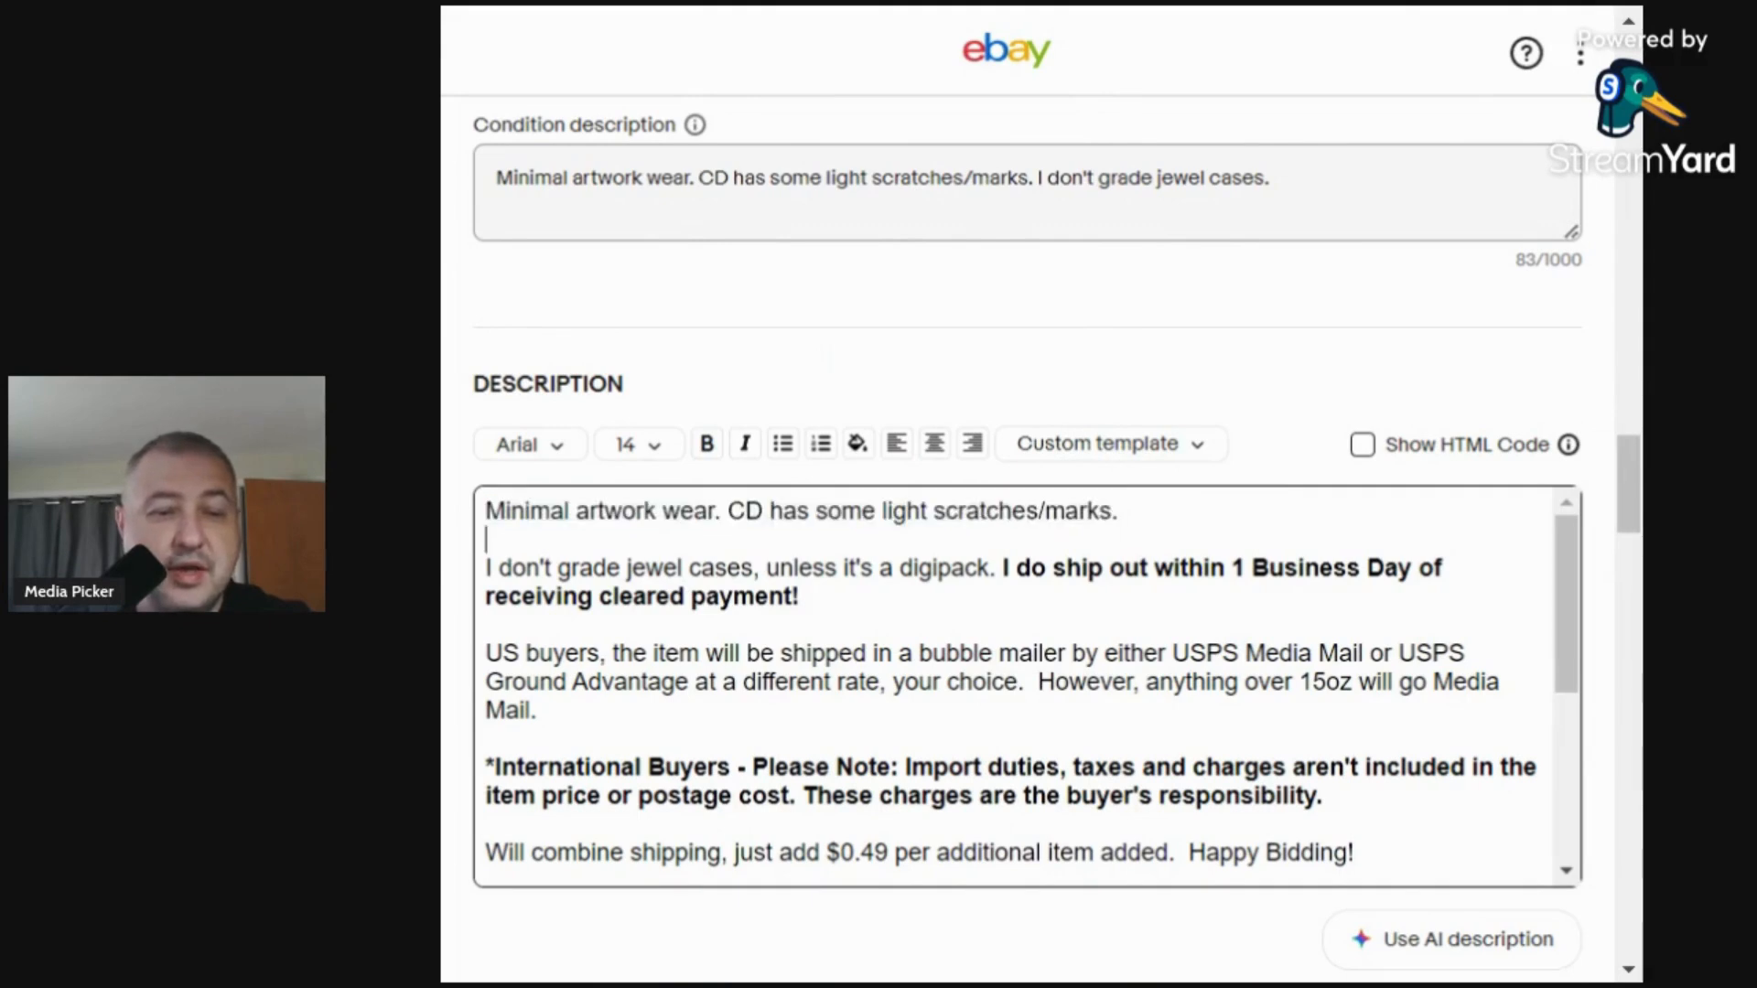
pyautogui.moveTo(487, 569); pyautogui.dragTo(1409, 864)
pyautogui.click(1406, 861)
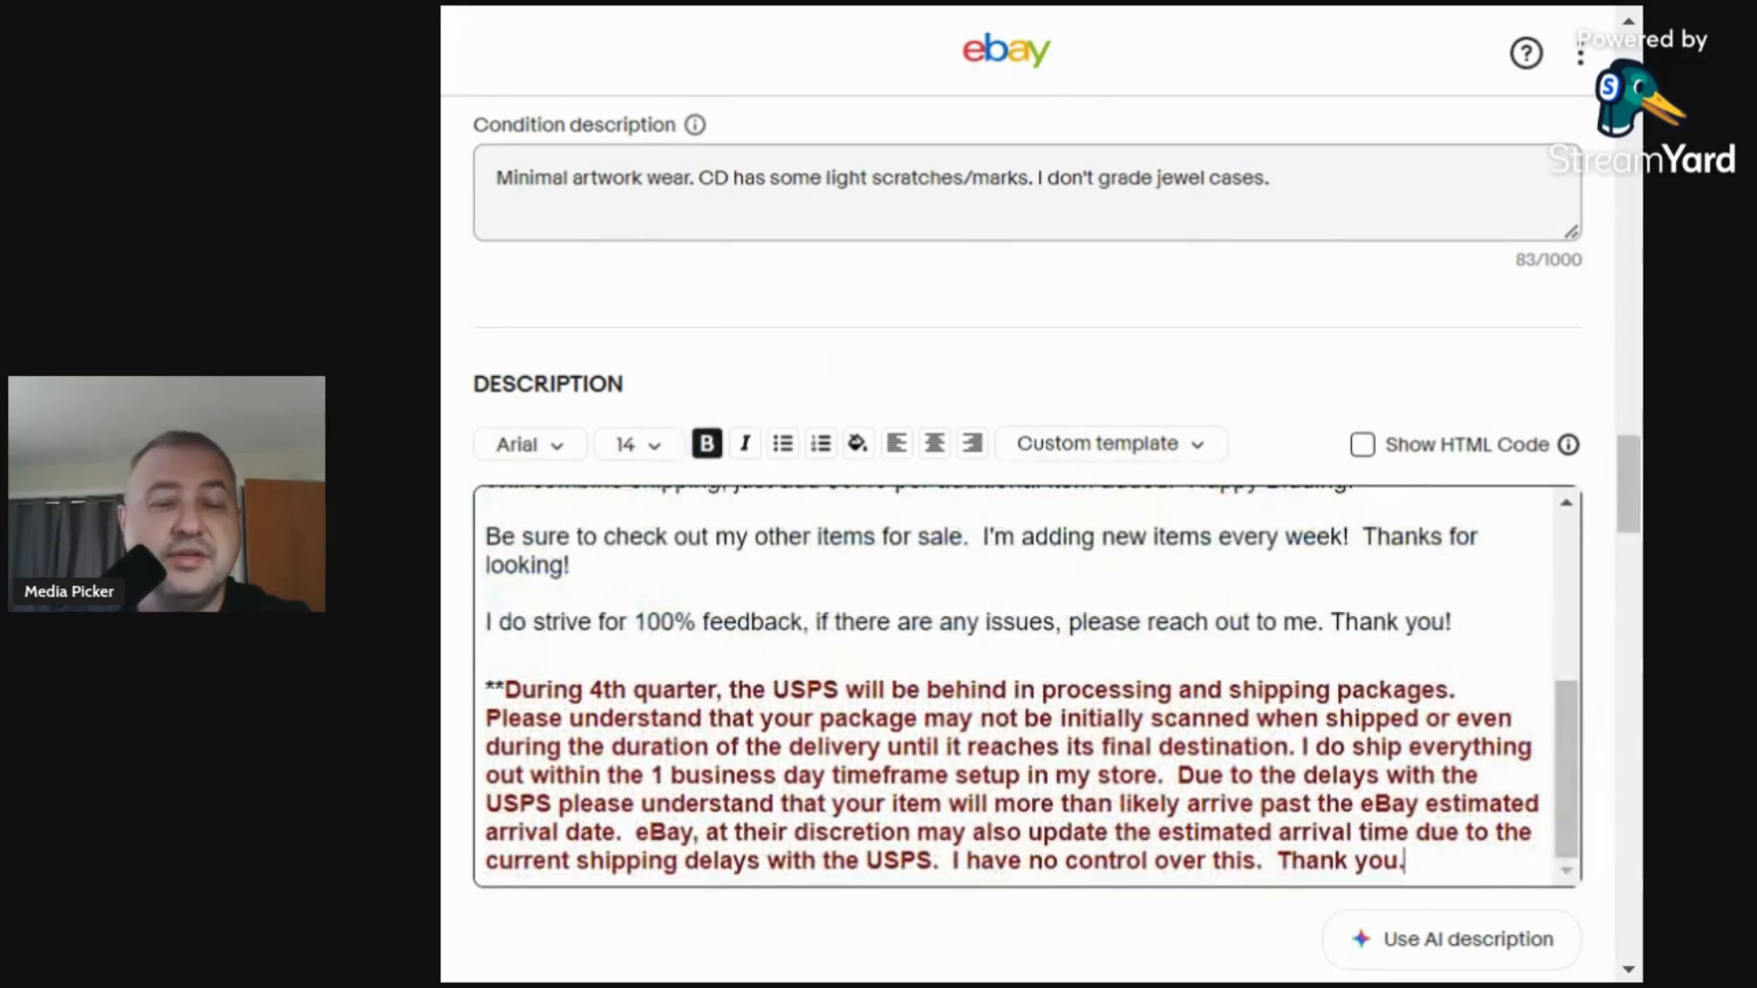
# Examine the 4th quarter USPS delay notice and the combined shipping and international buyer paragraphs in the description.
pyautogui.scroll(10, 1210, 814)
pyautogui.scroll(-10, 1211, 814)
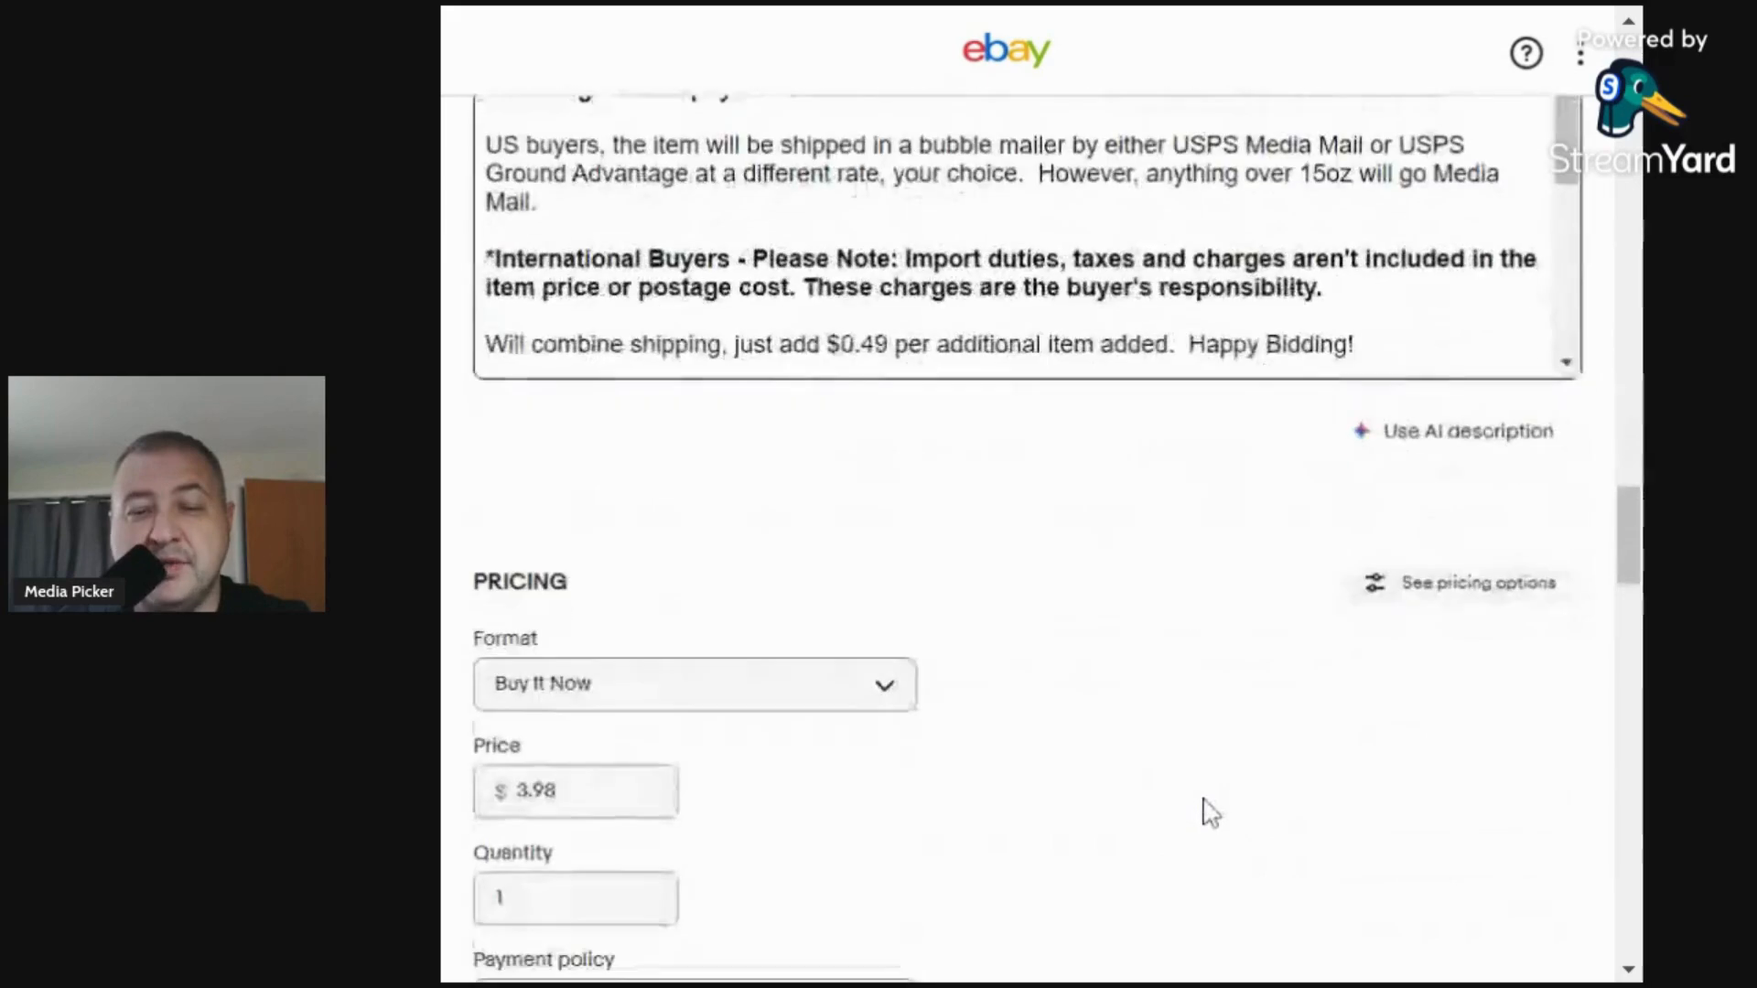
pyautogui.scroll(-4, 1024, 238)
pyautogui.scroll(3, 1025, 238)
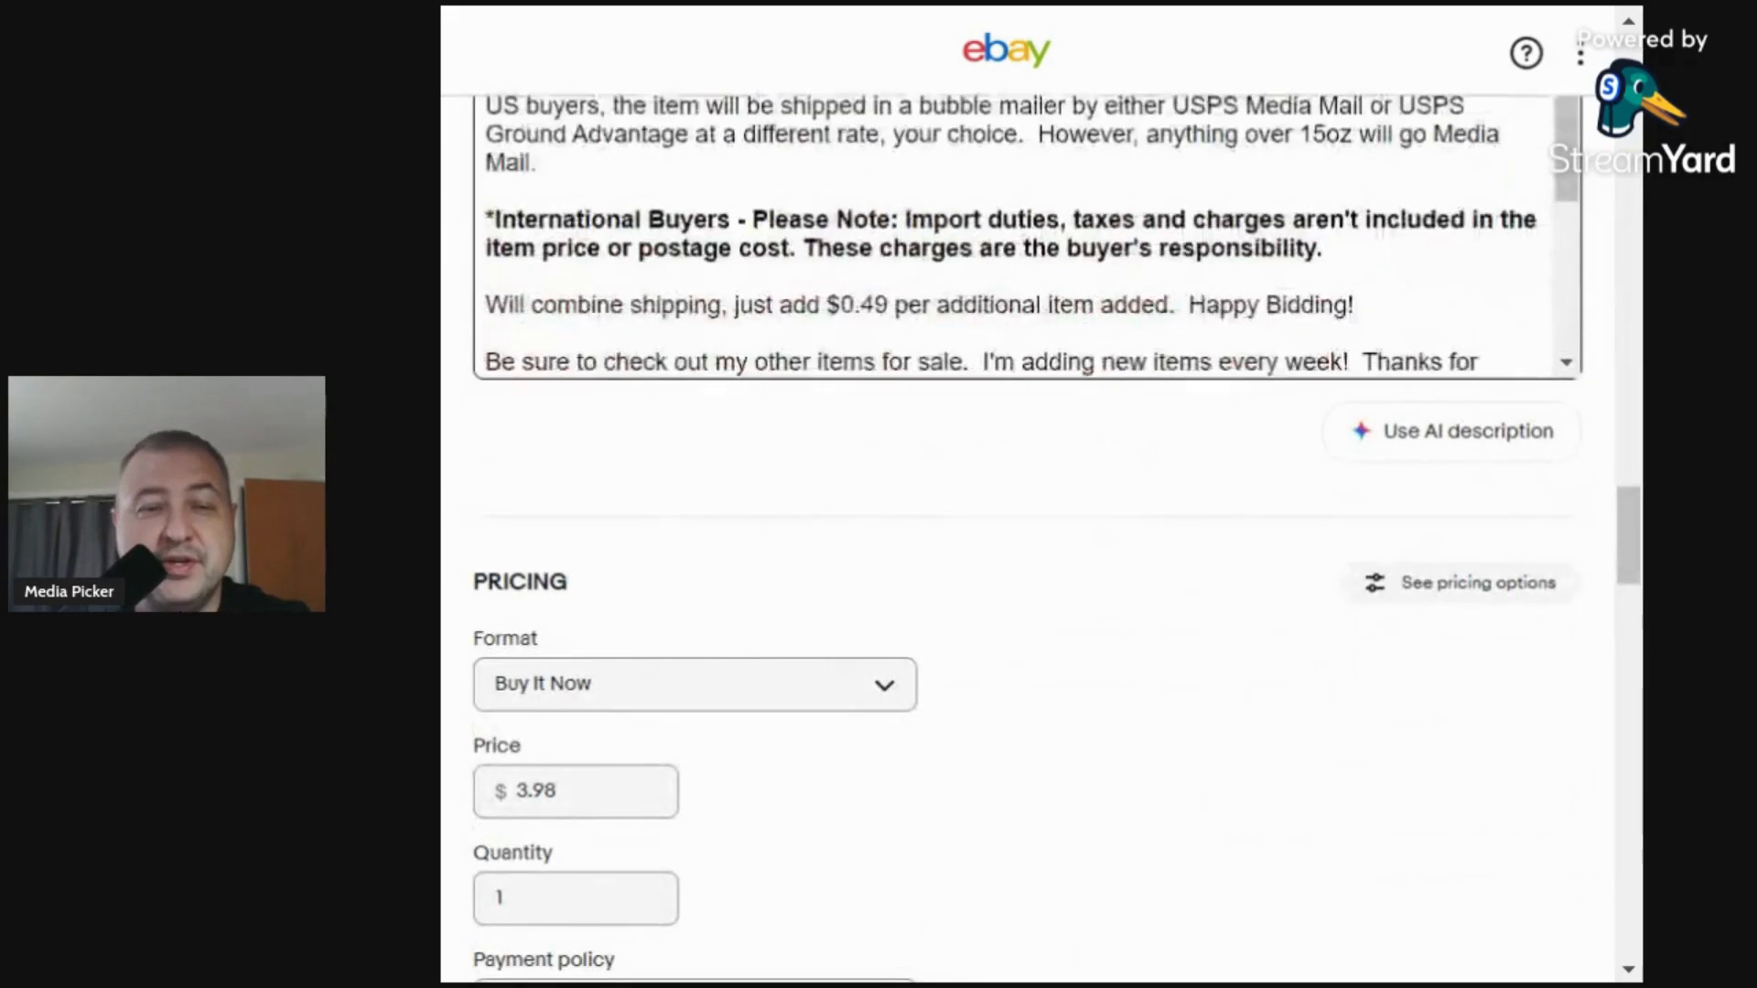
pyautogui.moveTo(1570, 260); pyautogui.dragTo(1569, 344)
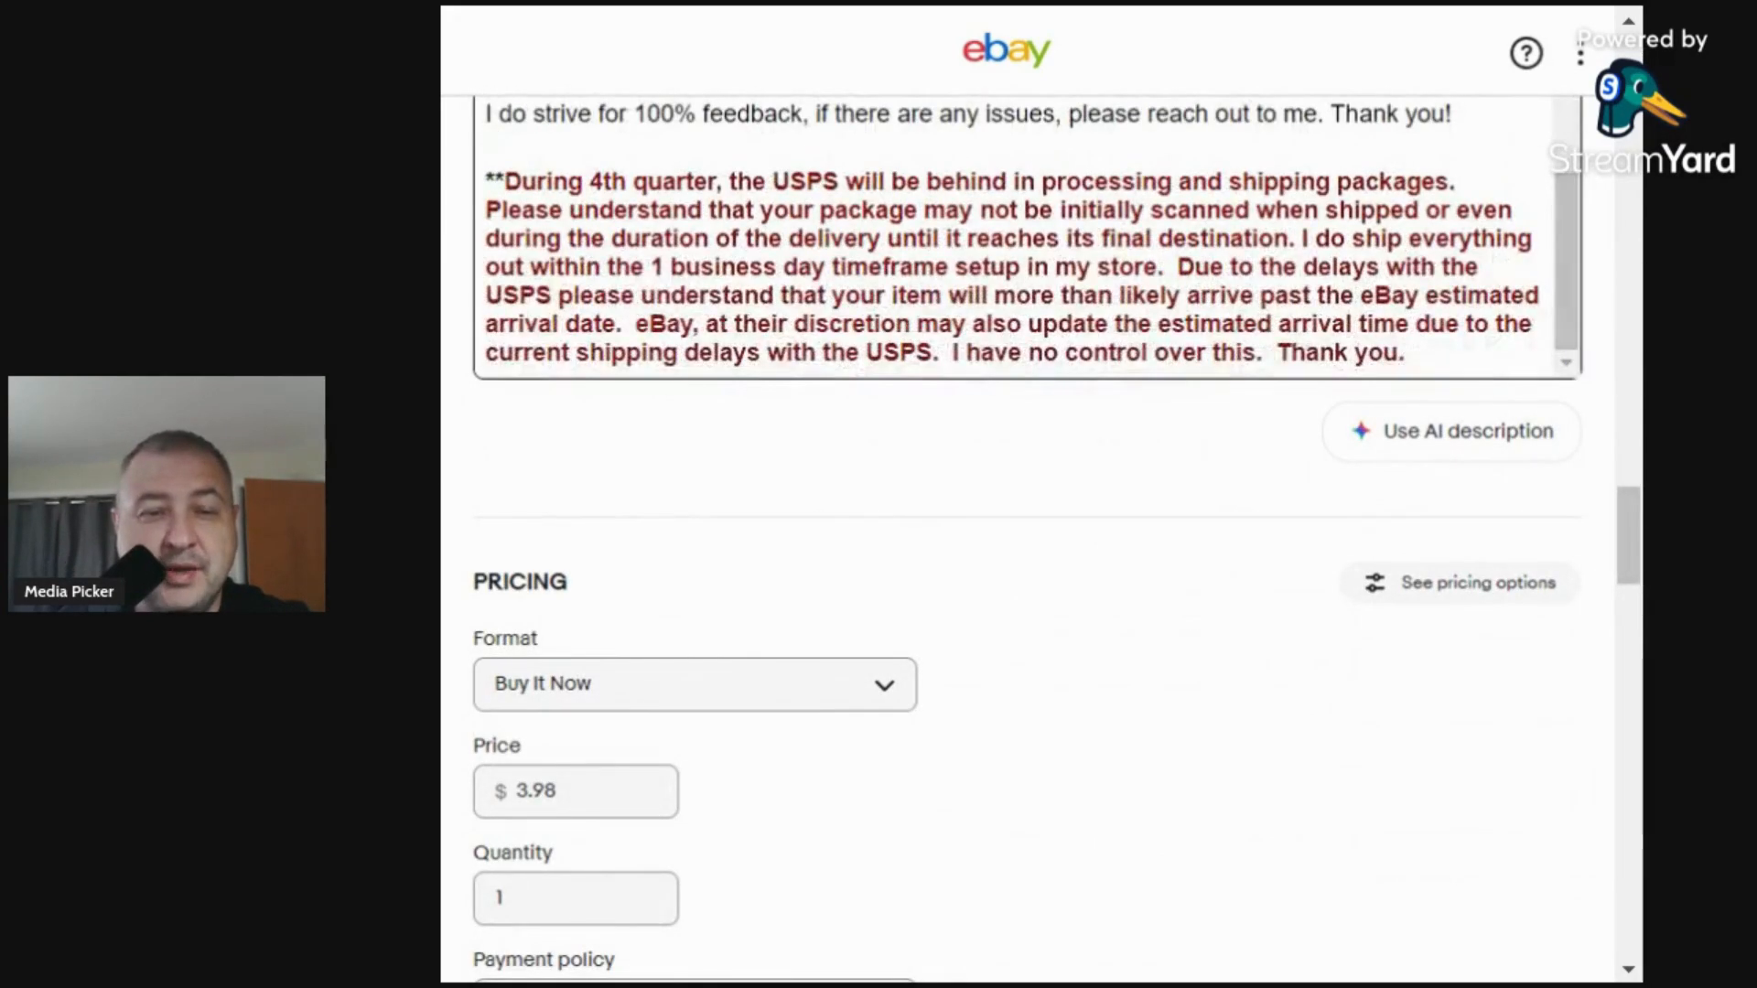
pyautogui.moveTo(494, 181); pyautogui.dragTo(1409, 355)
pyautogui.click(1140, 522)
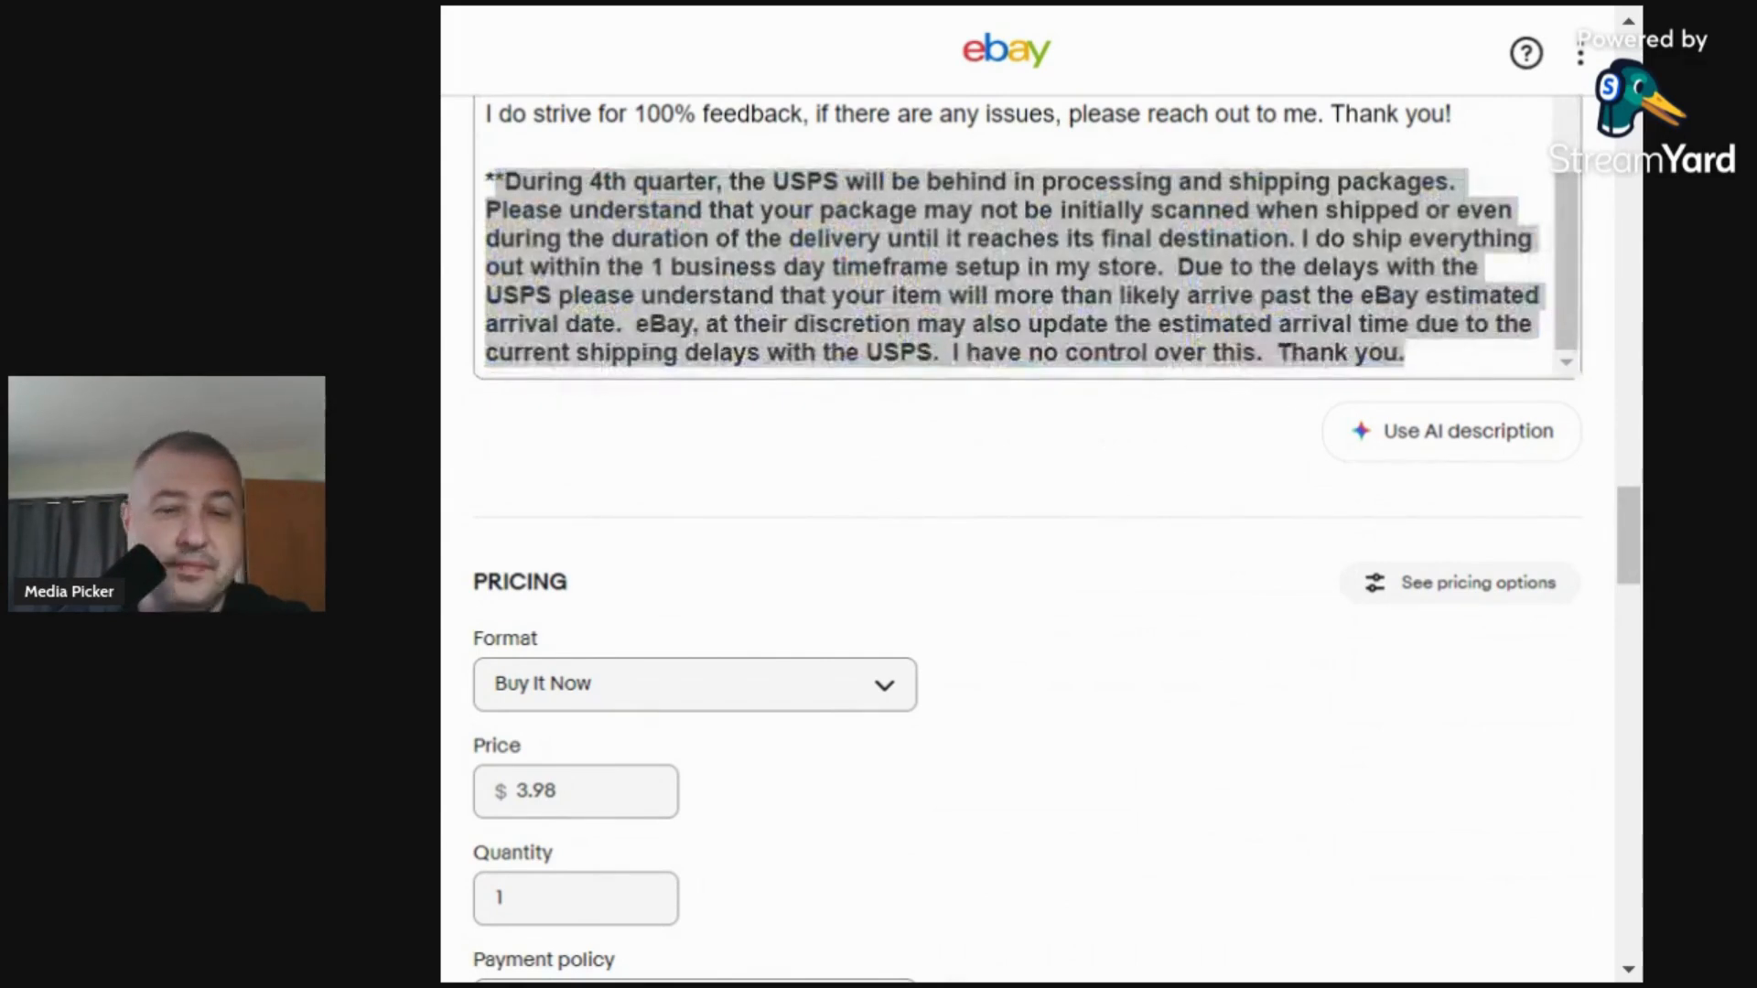
pyautogui.scroll(3, 1390, 192)
pyautogui.scroll(1, 1025, 237)
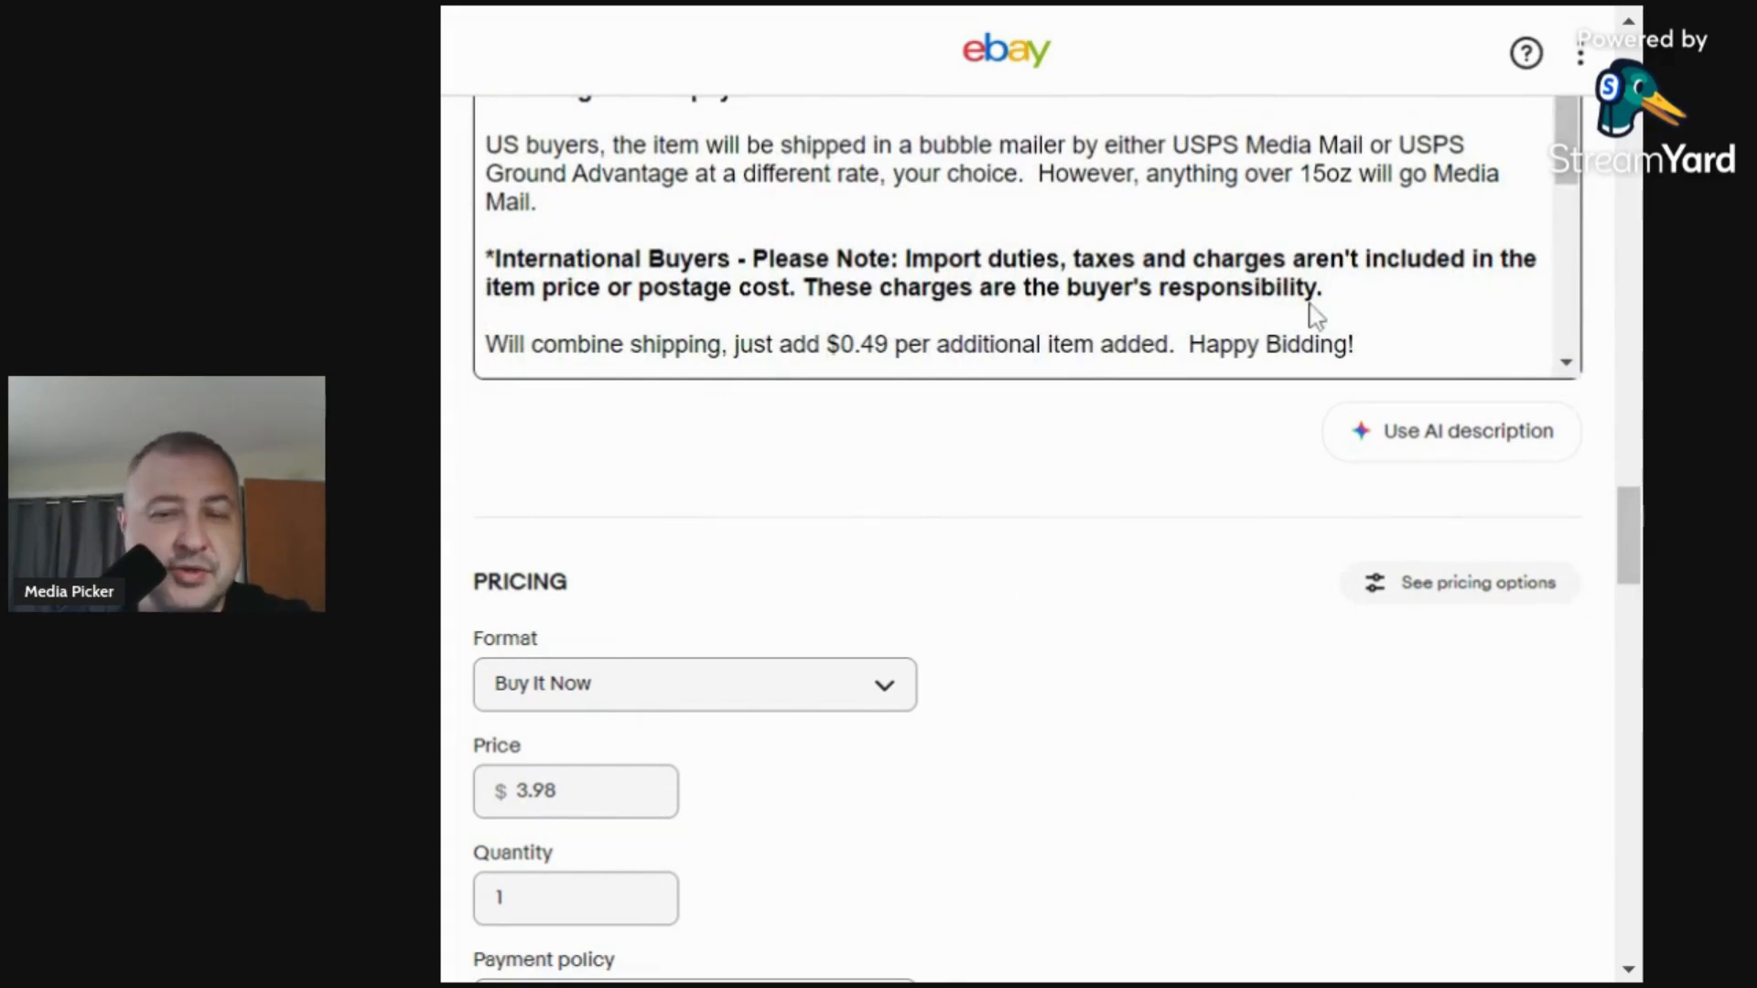
pyautogui.scroll(1, 1281, 329)
pyautogui.scroll(-1, 1224, 343)
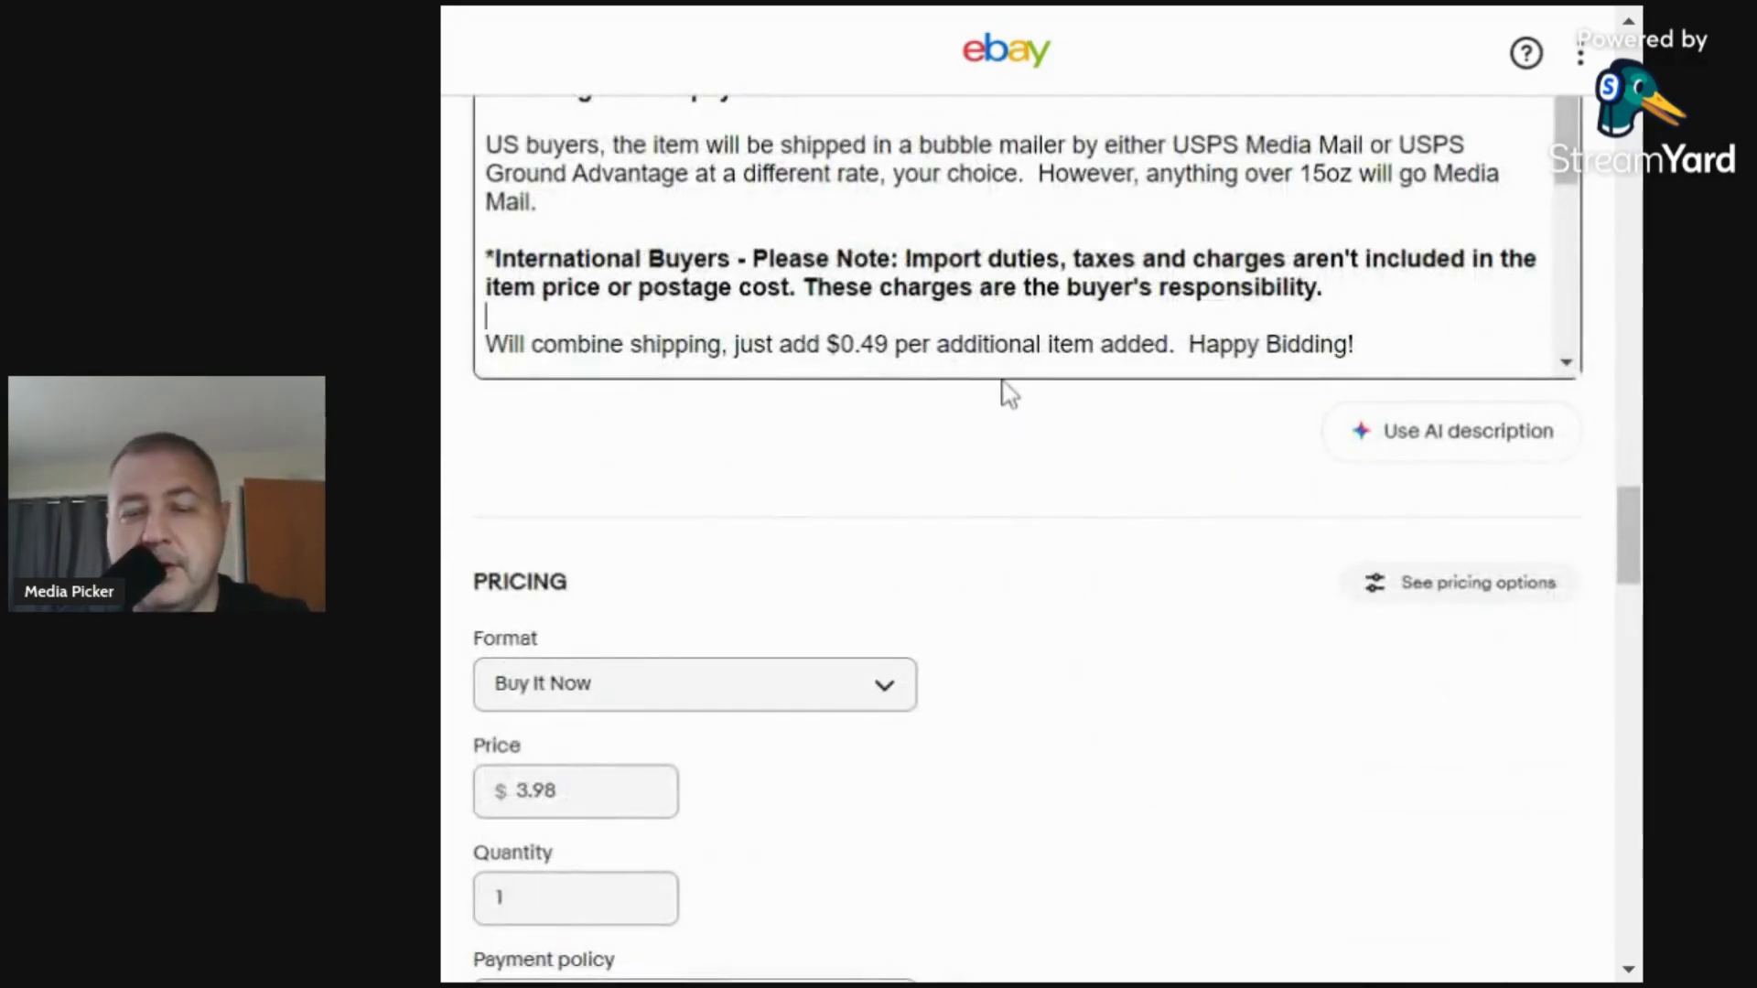
pyautogui.scroll(-5, 1025, 238)
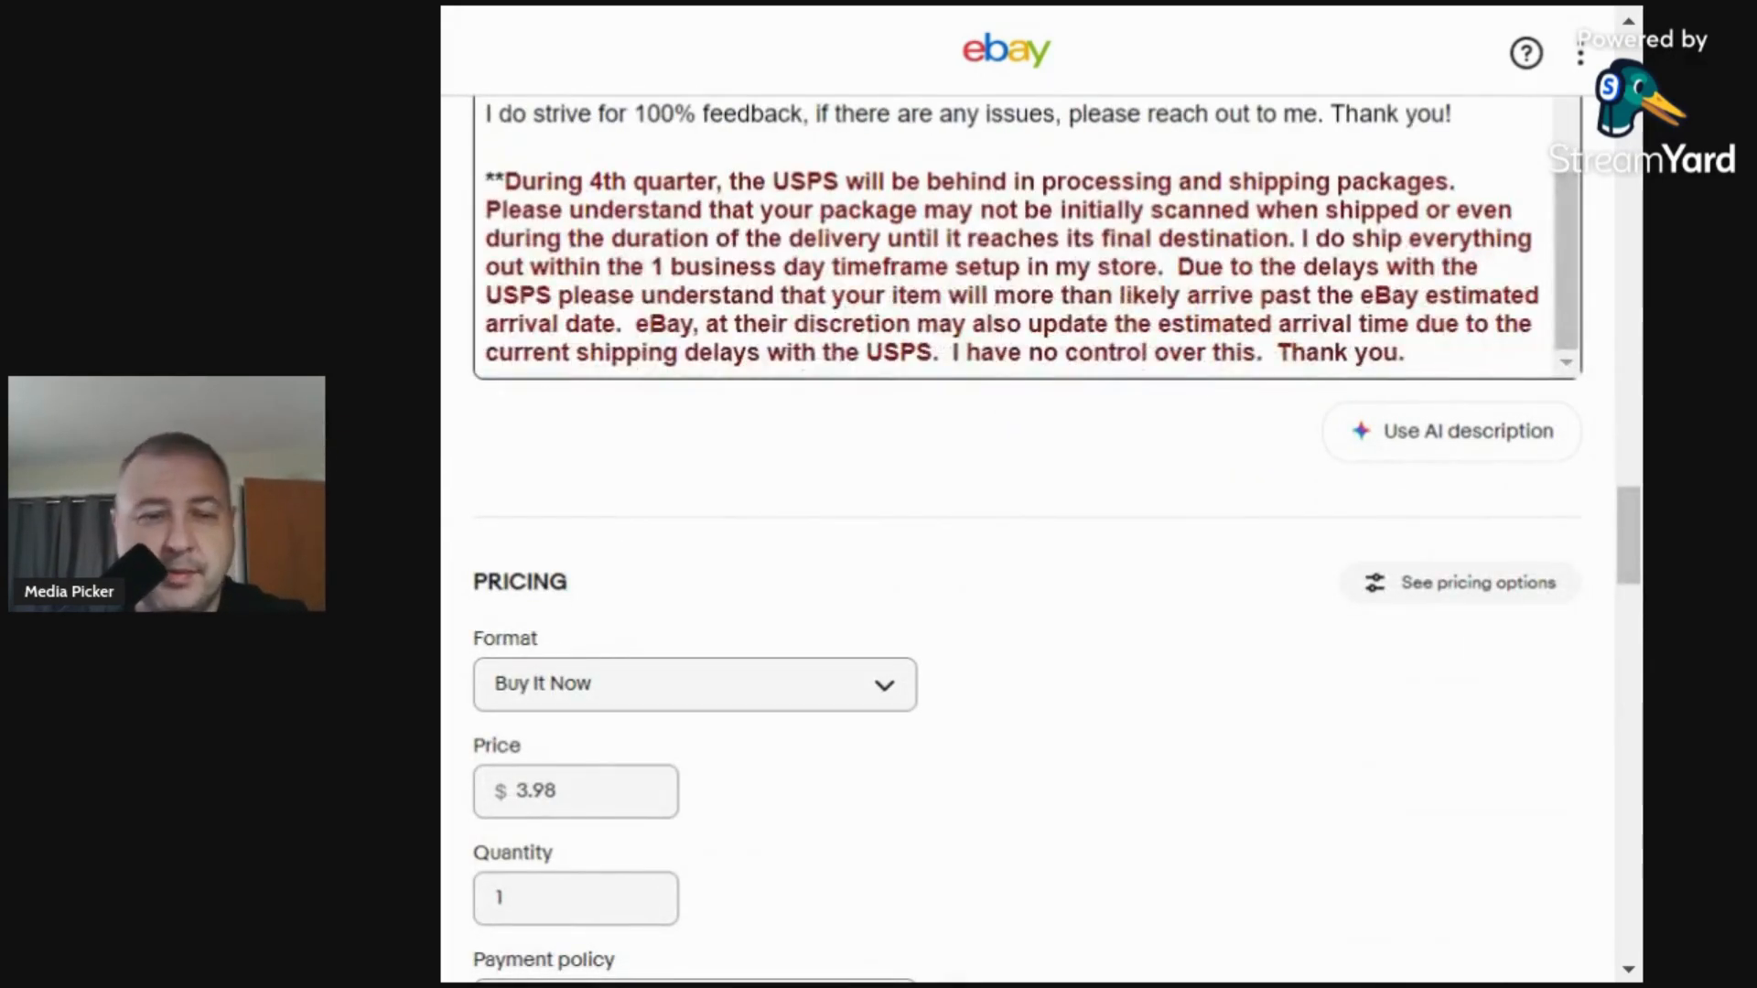
# Save the listing as a draft and check its expiration date in the drafts list.
pyautogui.scroll(-20, 1098, 559)
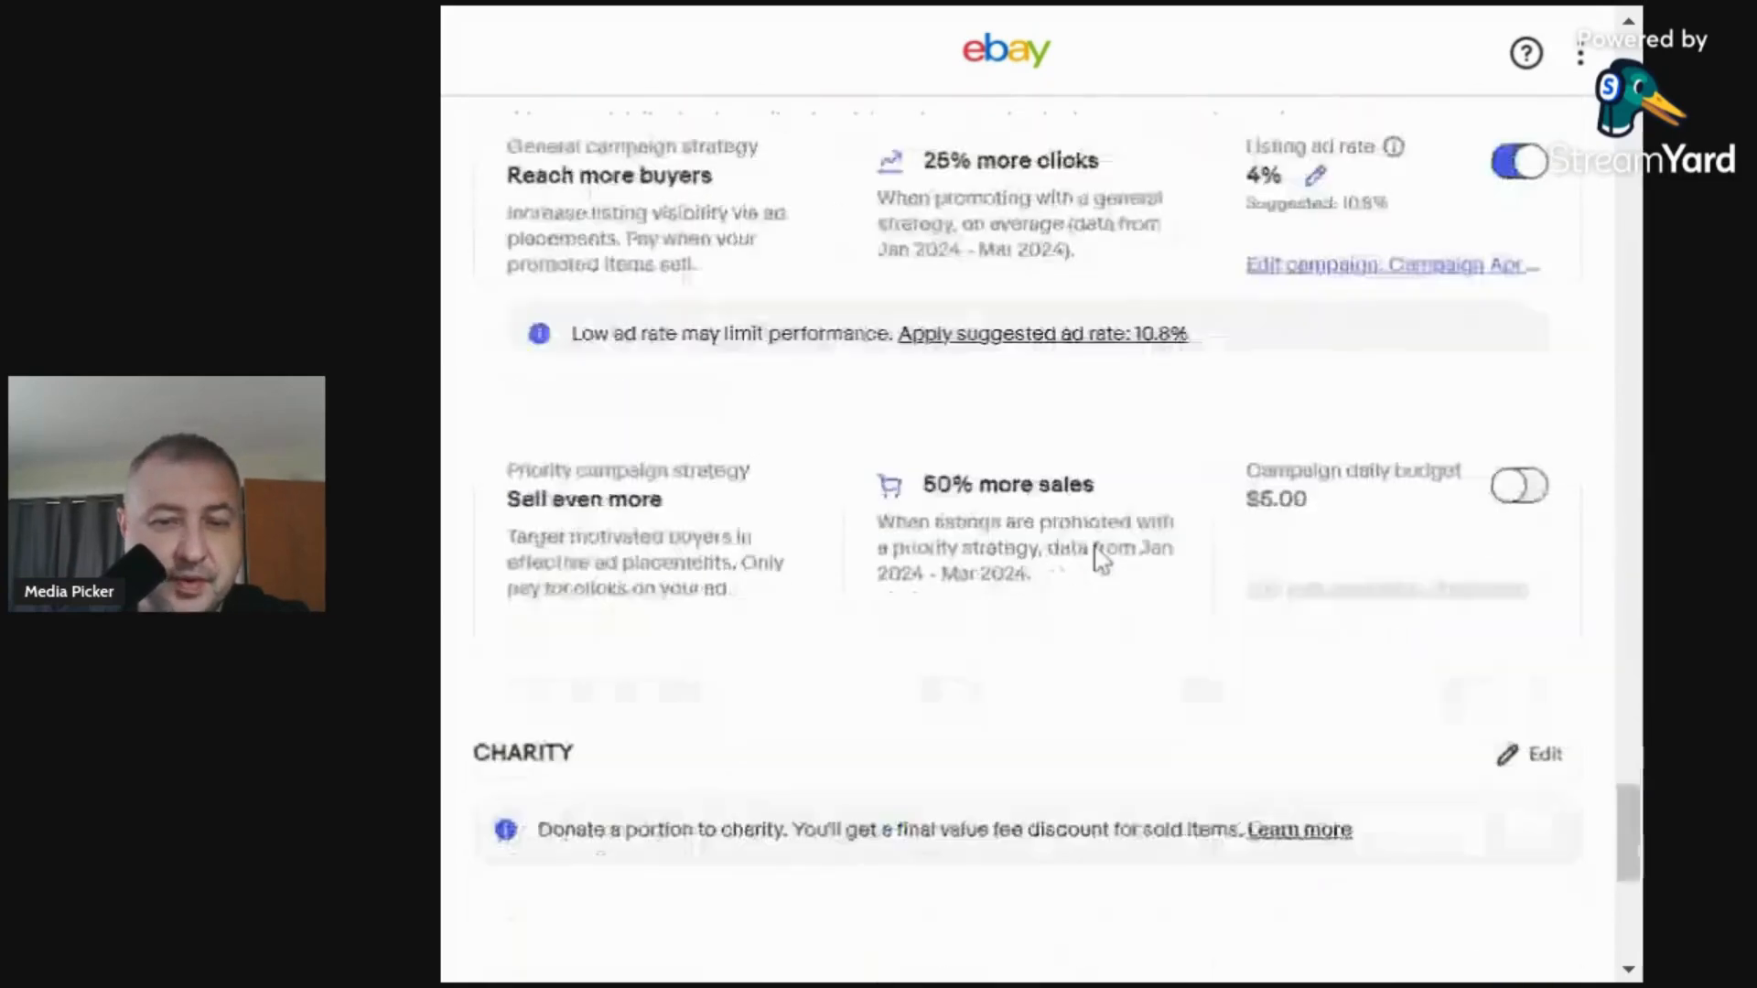
pyautogui.scroll(-4, 1127, 549)
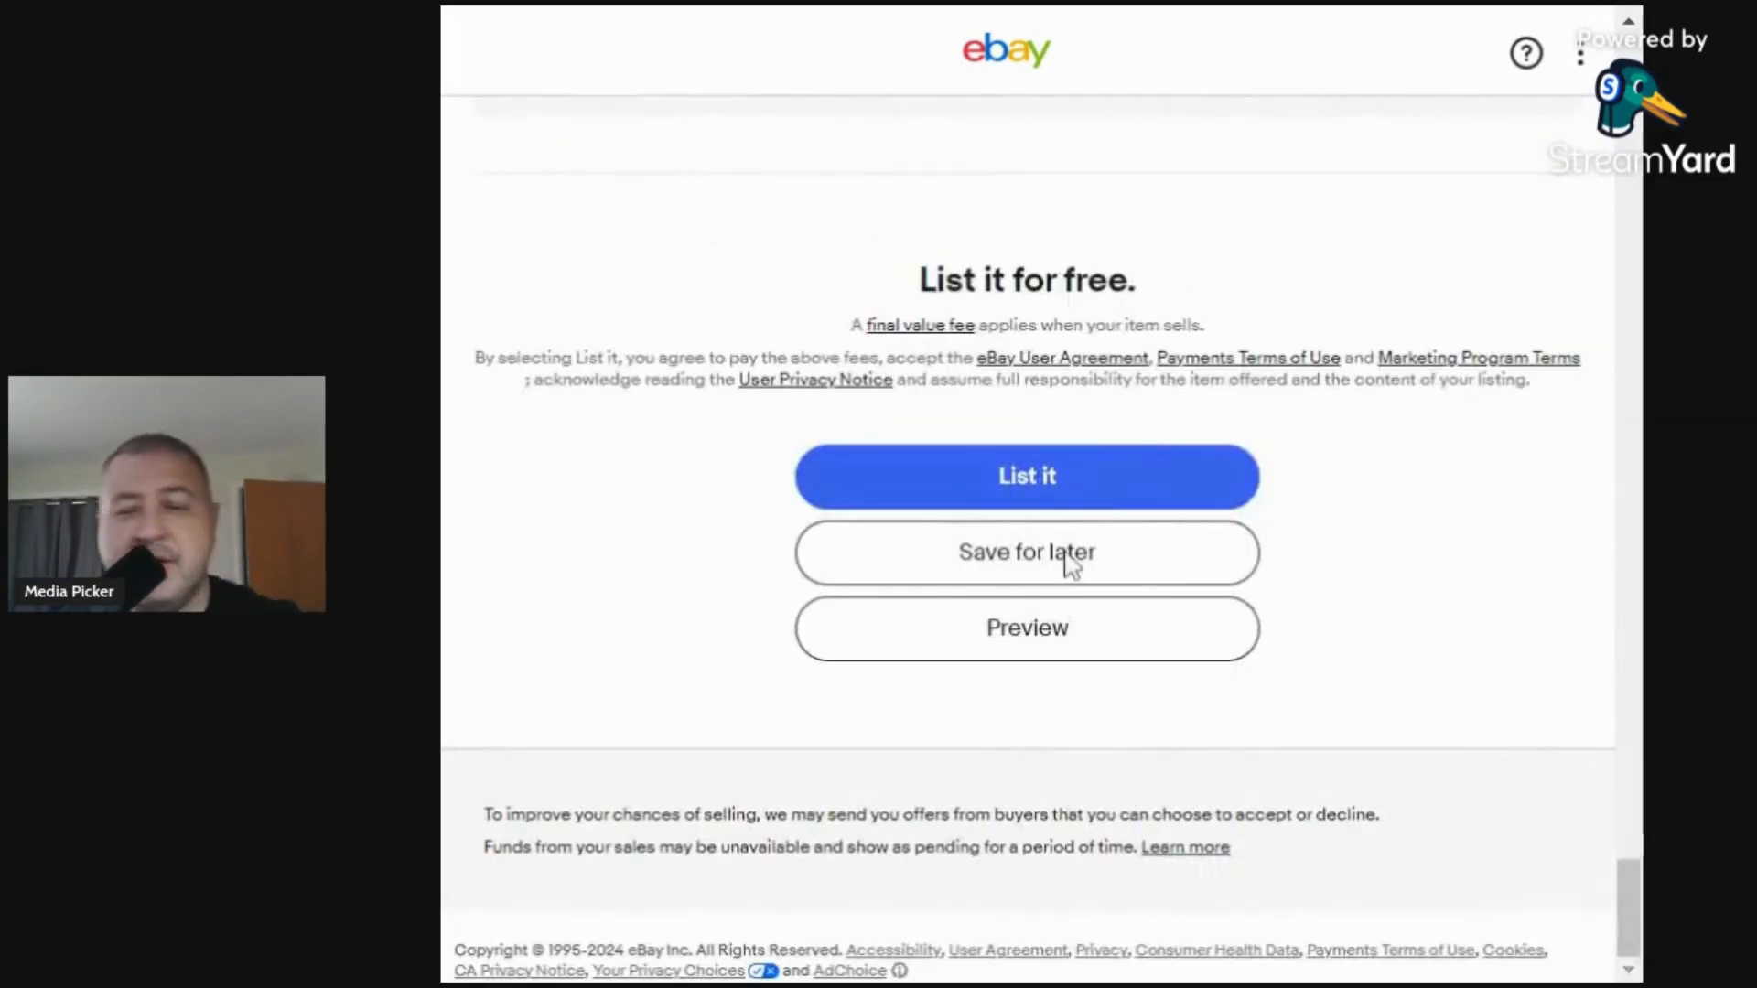
pyautogui.click(1068, 556)
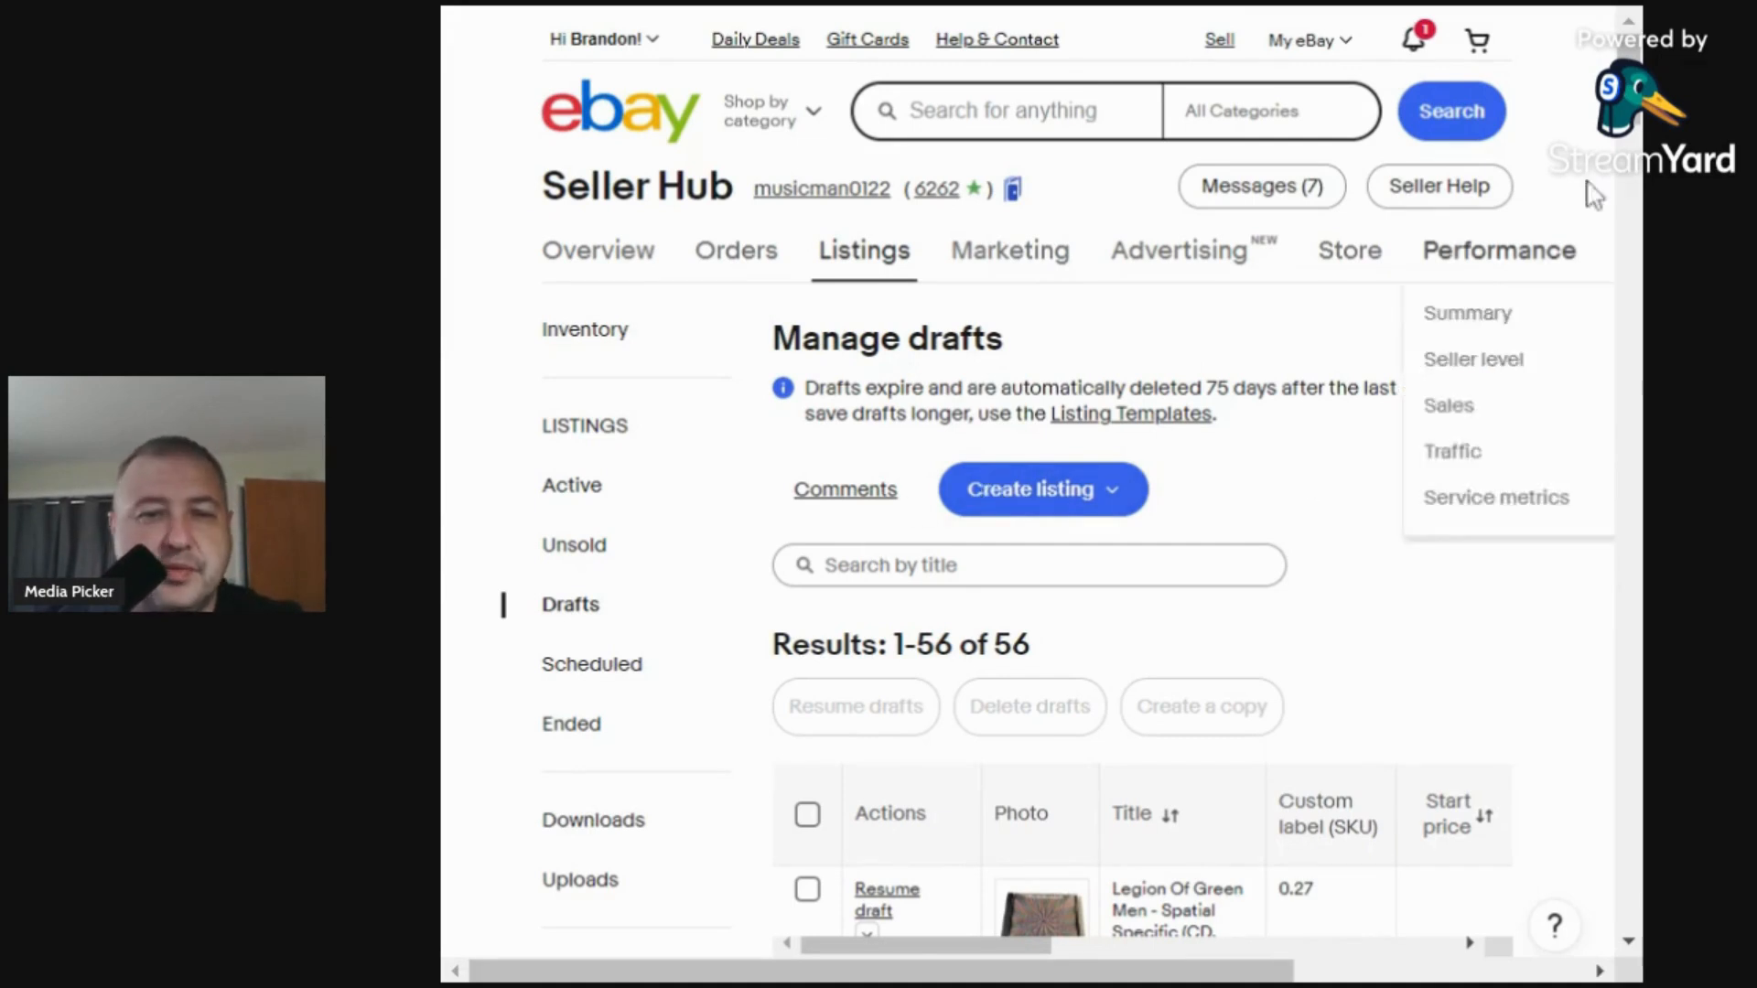
pyautogui.scroll(-4, 1333, 394)
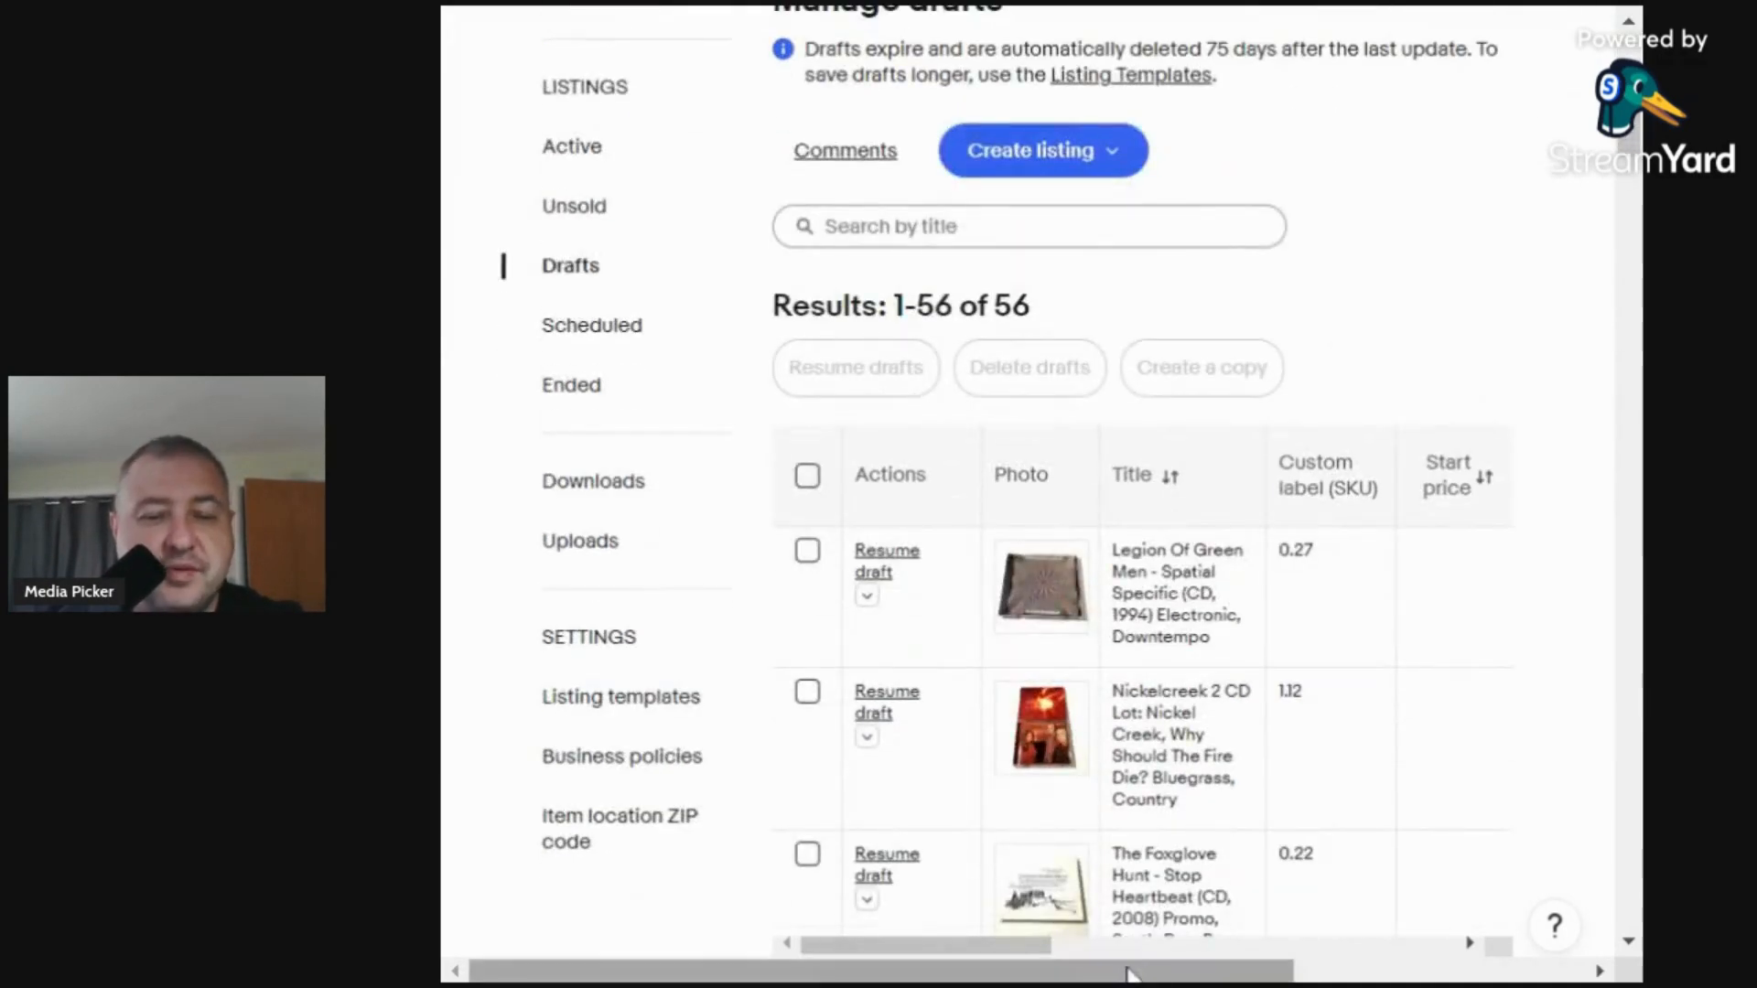
pyautogui.moveTo(984, 947); pyautogui.dragTo(1462, 946)
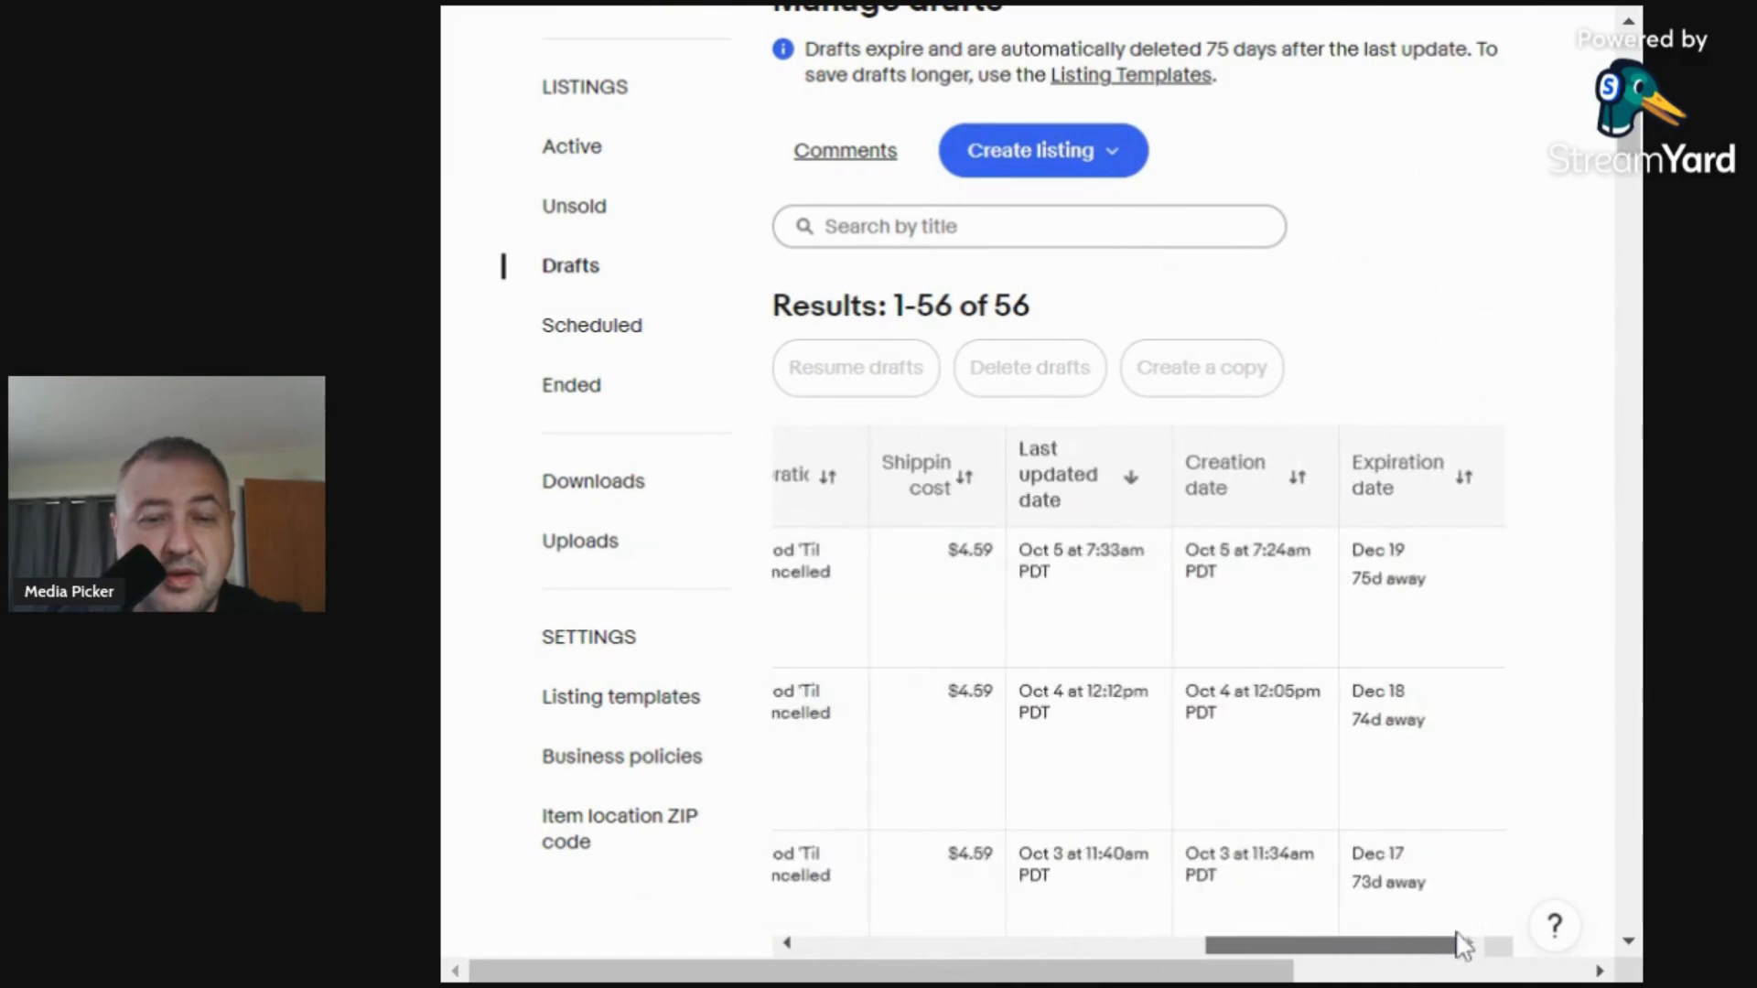
# Start a new single listing from the CD Listing template.
pyautogui.click(1066, 161)
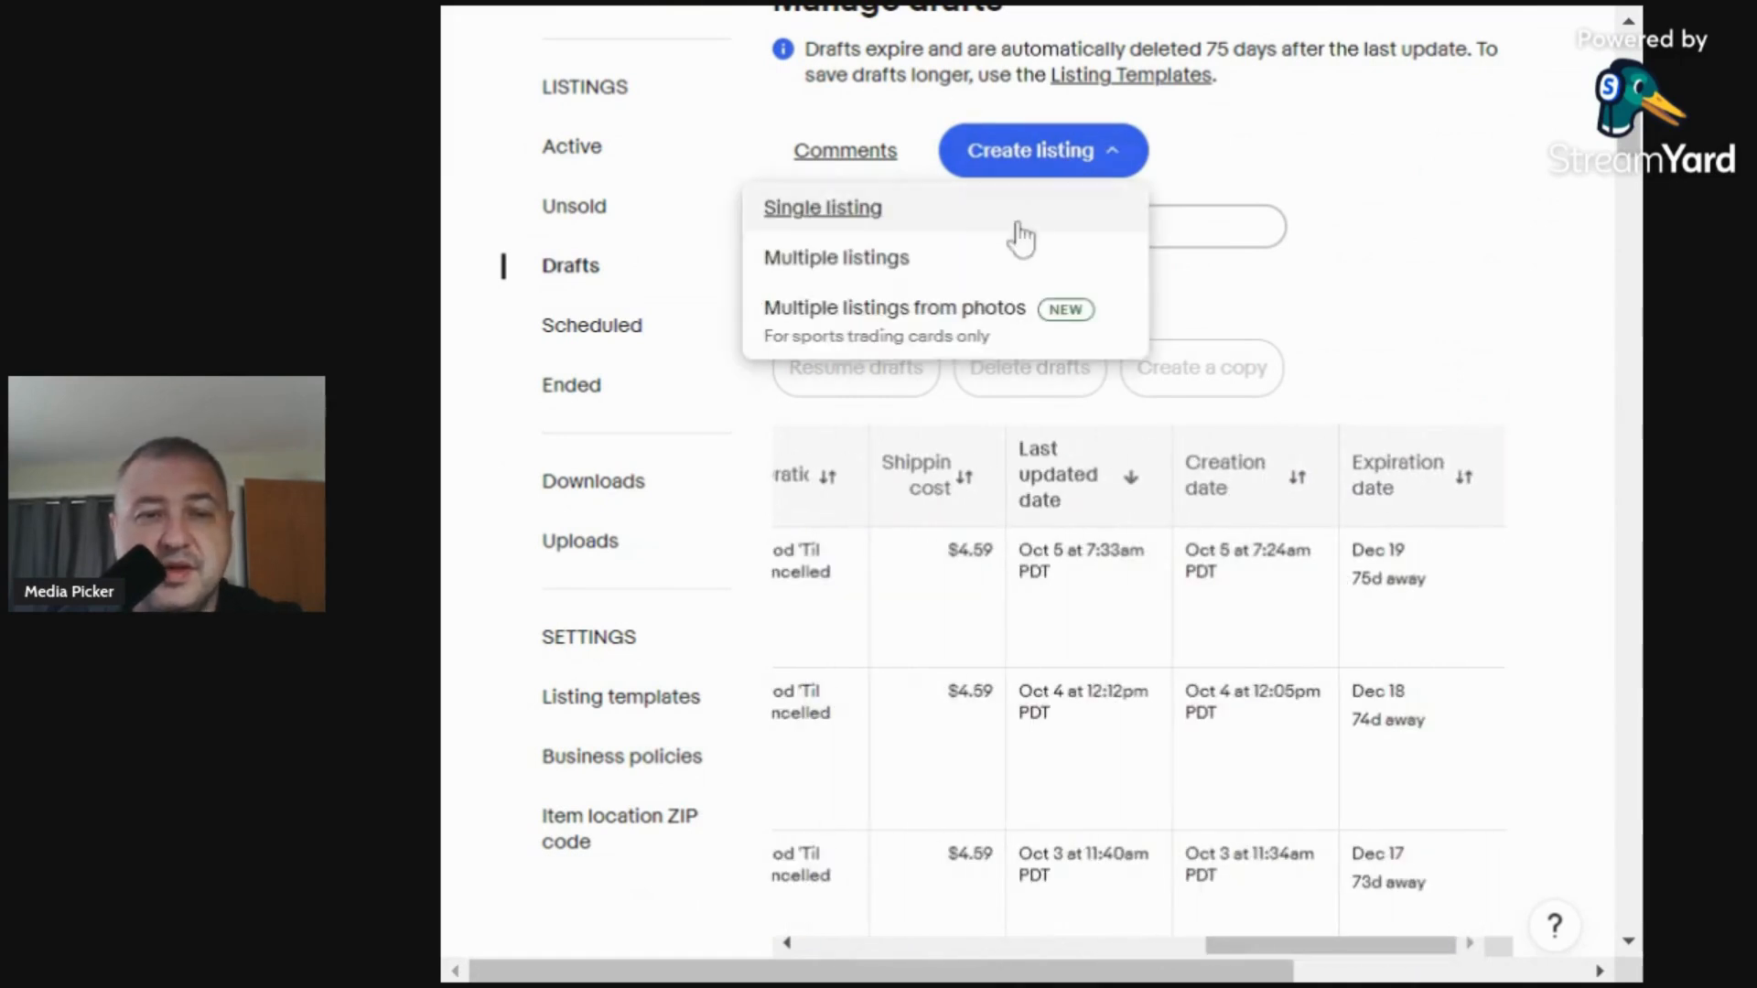
pyautogui.click(821, 208)
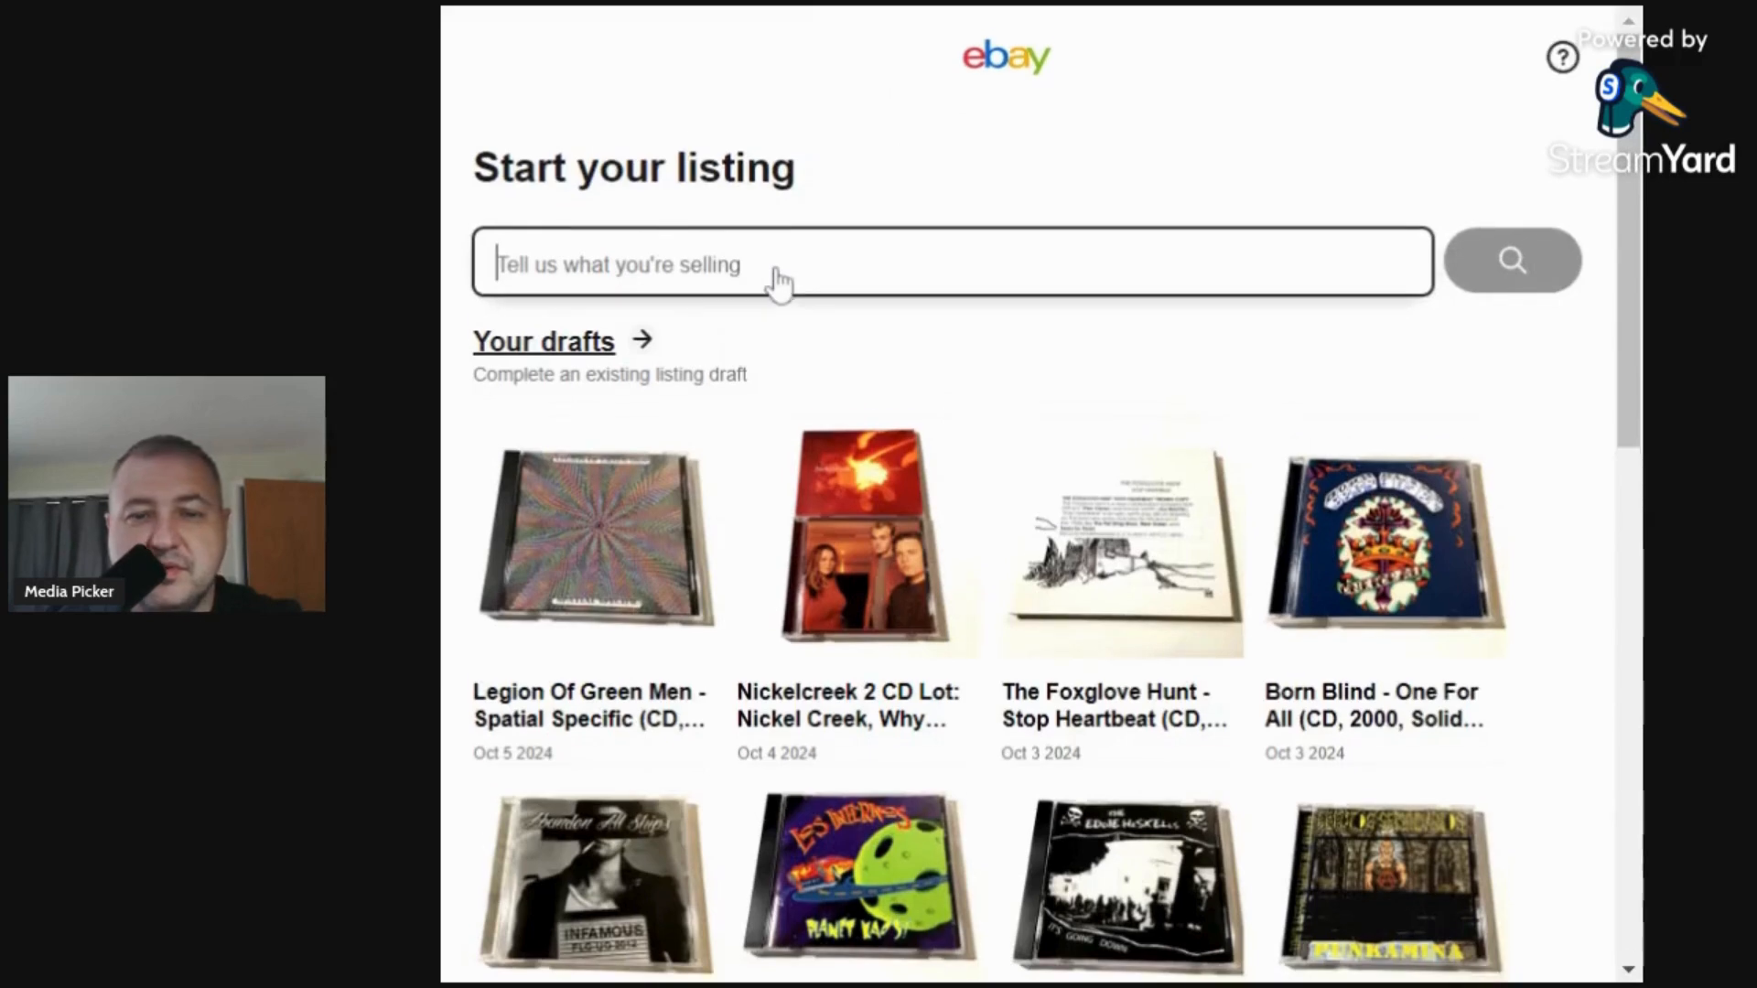
pyautogui.scroll(-5, 1109, 404)
pyautogui.scroll(-5, 1102, 404)
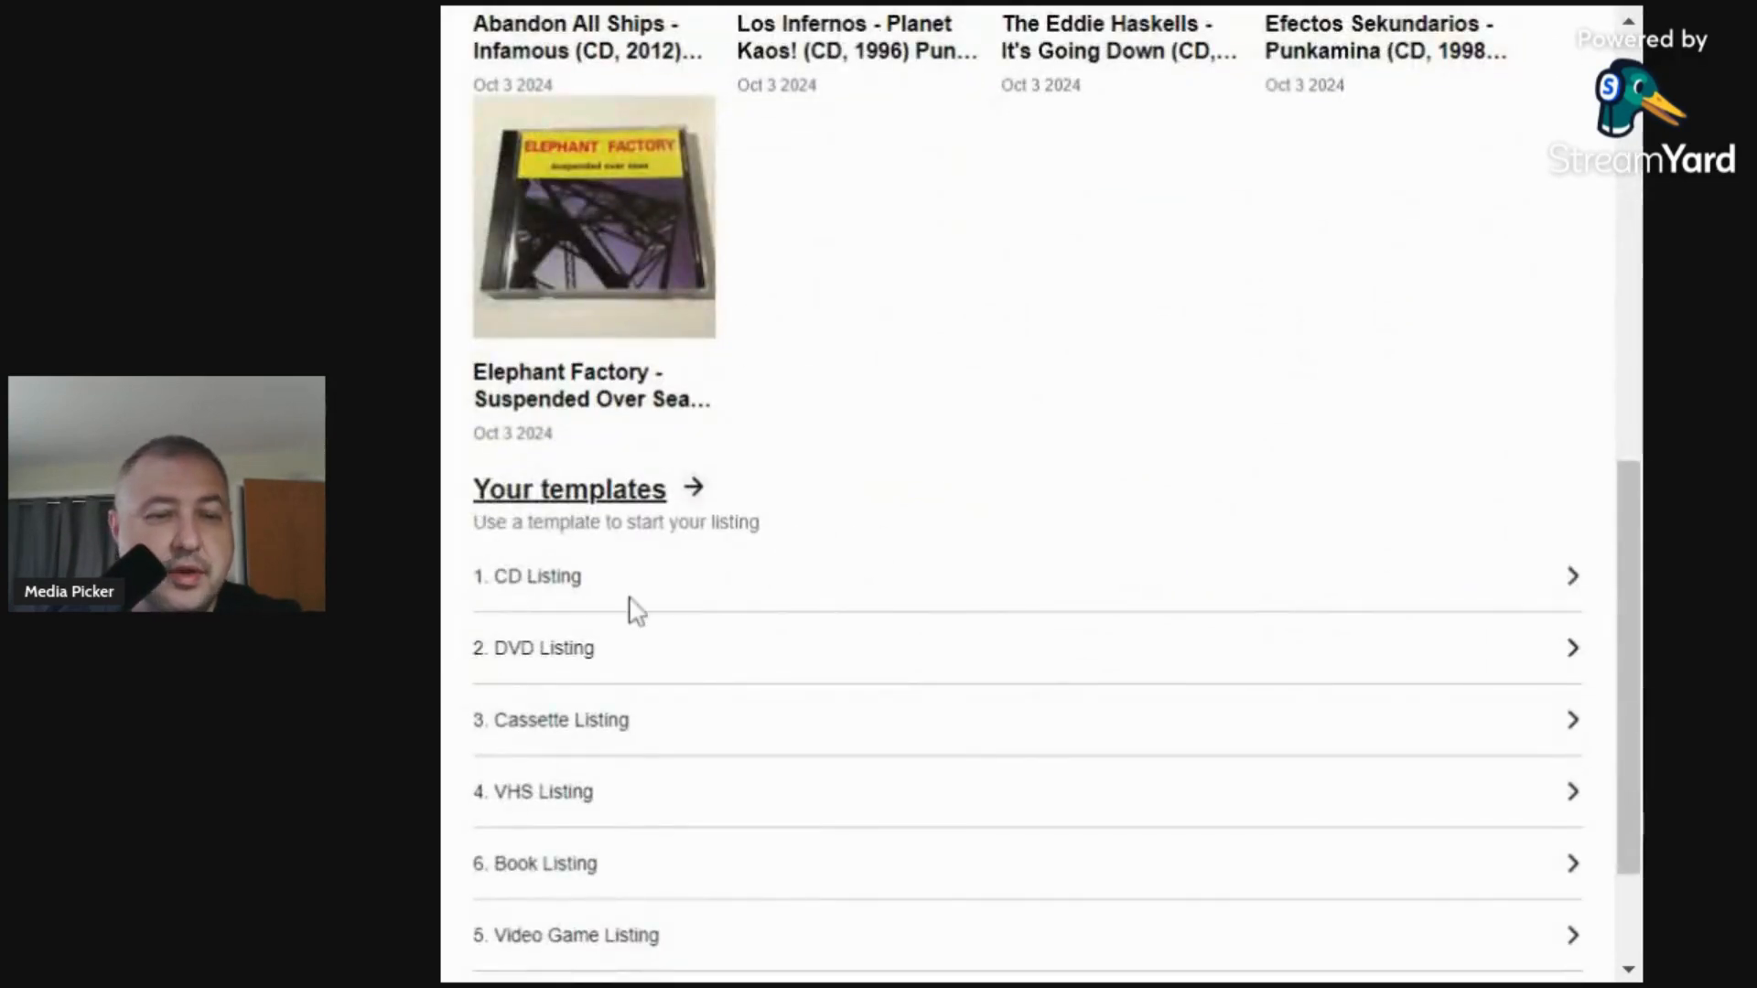
pyautogui.click(516, 576)
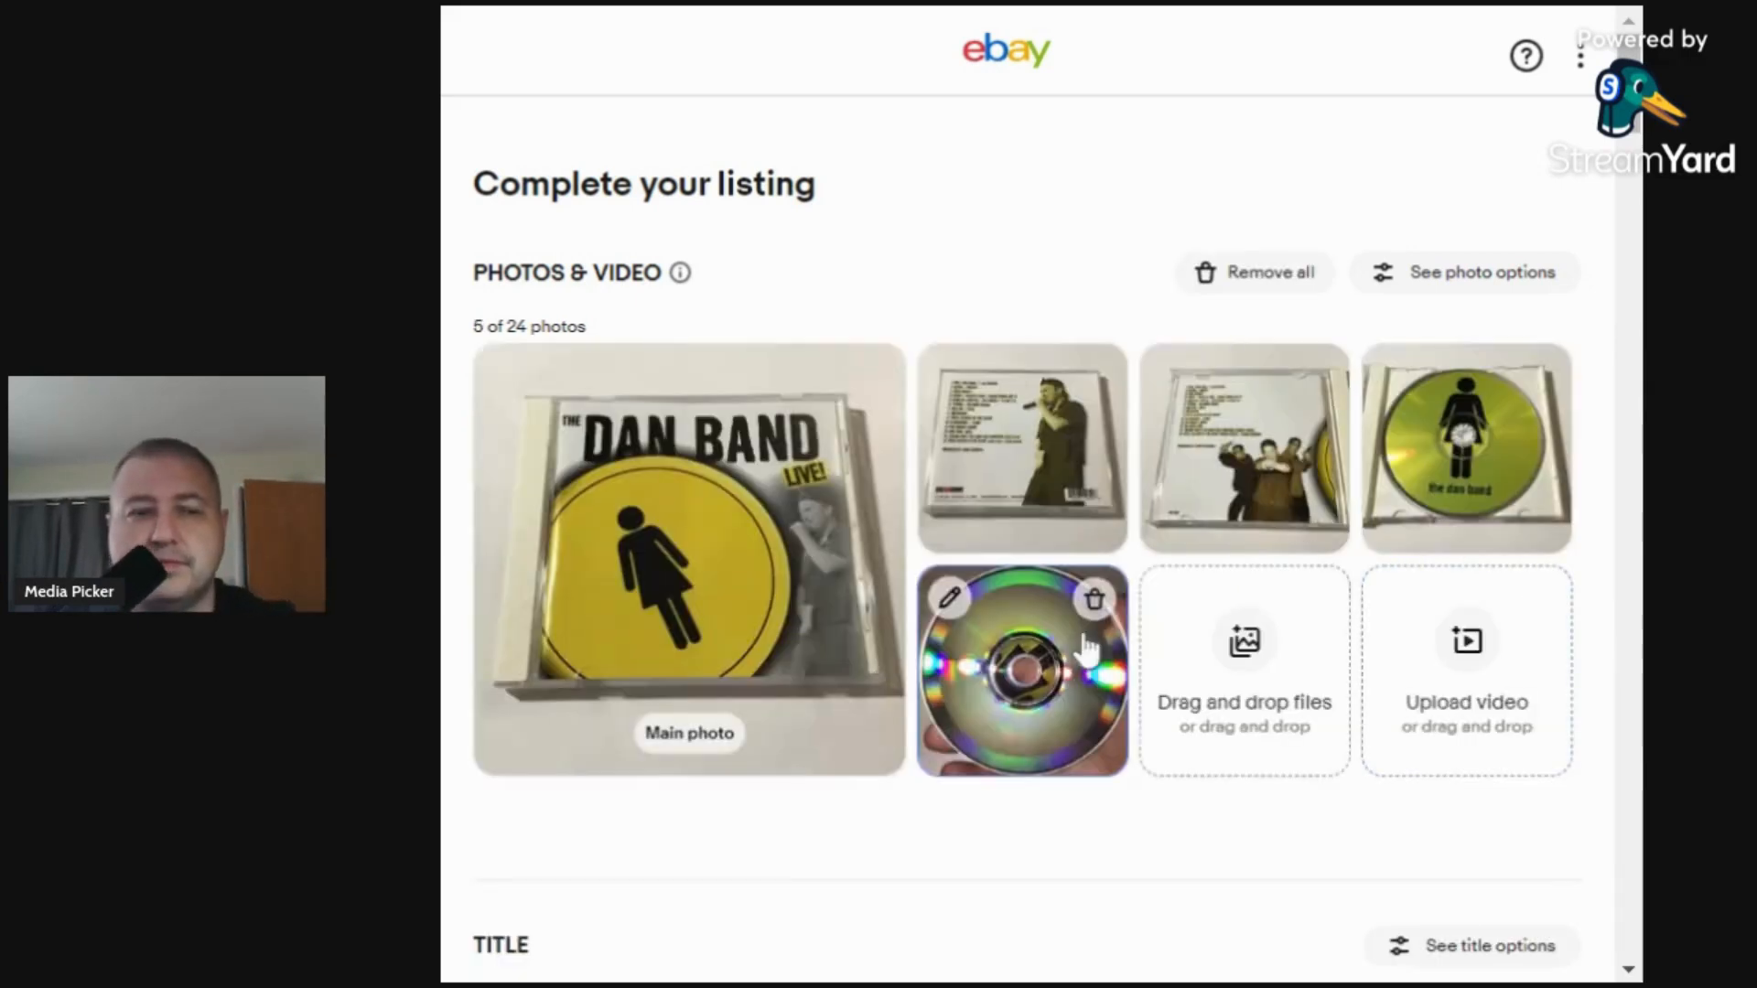
# Set brightness and contrast to 24 each on the main front cover photo and save the edit.
pyautogui.click(719, 574)
pyautogui.click(774, 783)
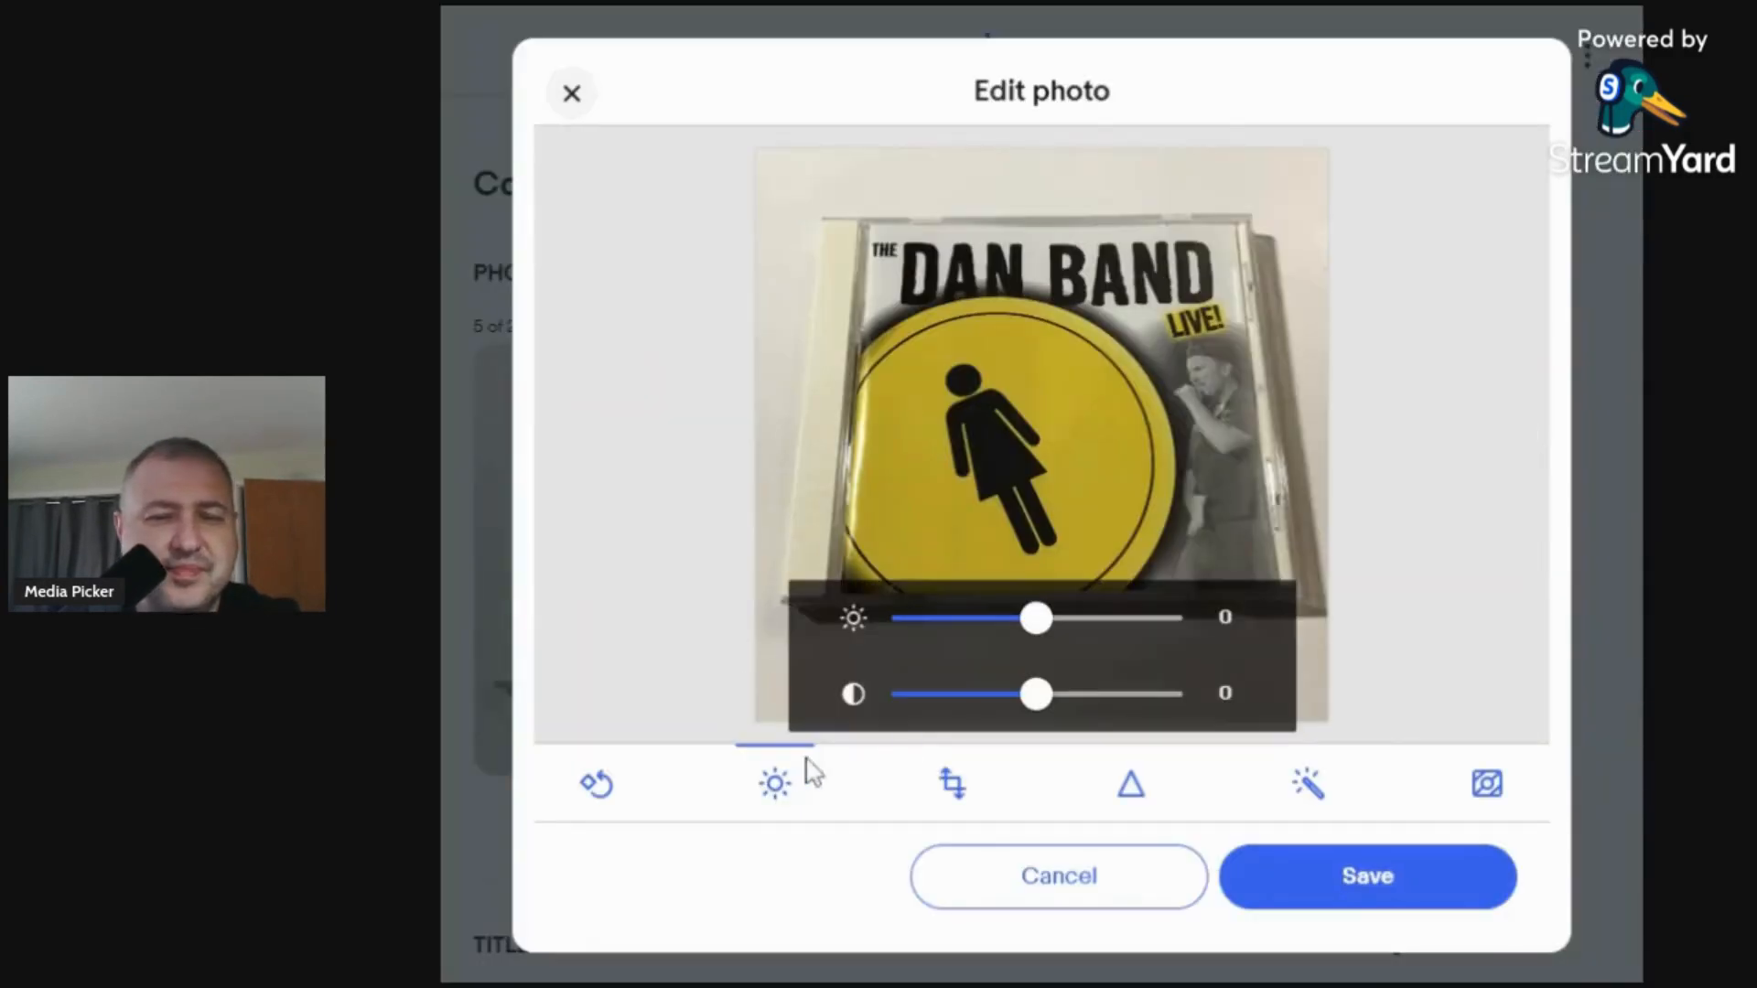
pyautogui.click(1068, 696)
pyautogui.click(1069, 618)
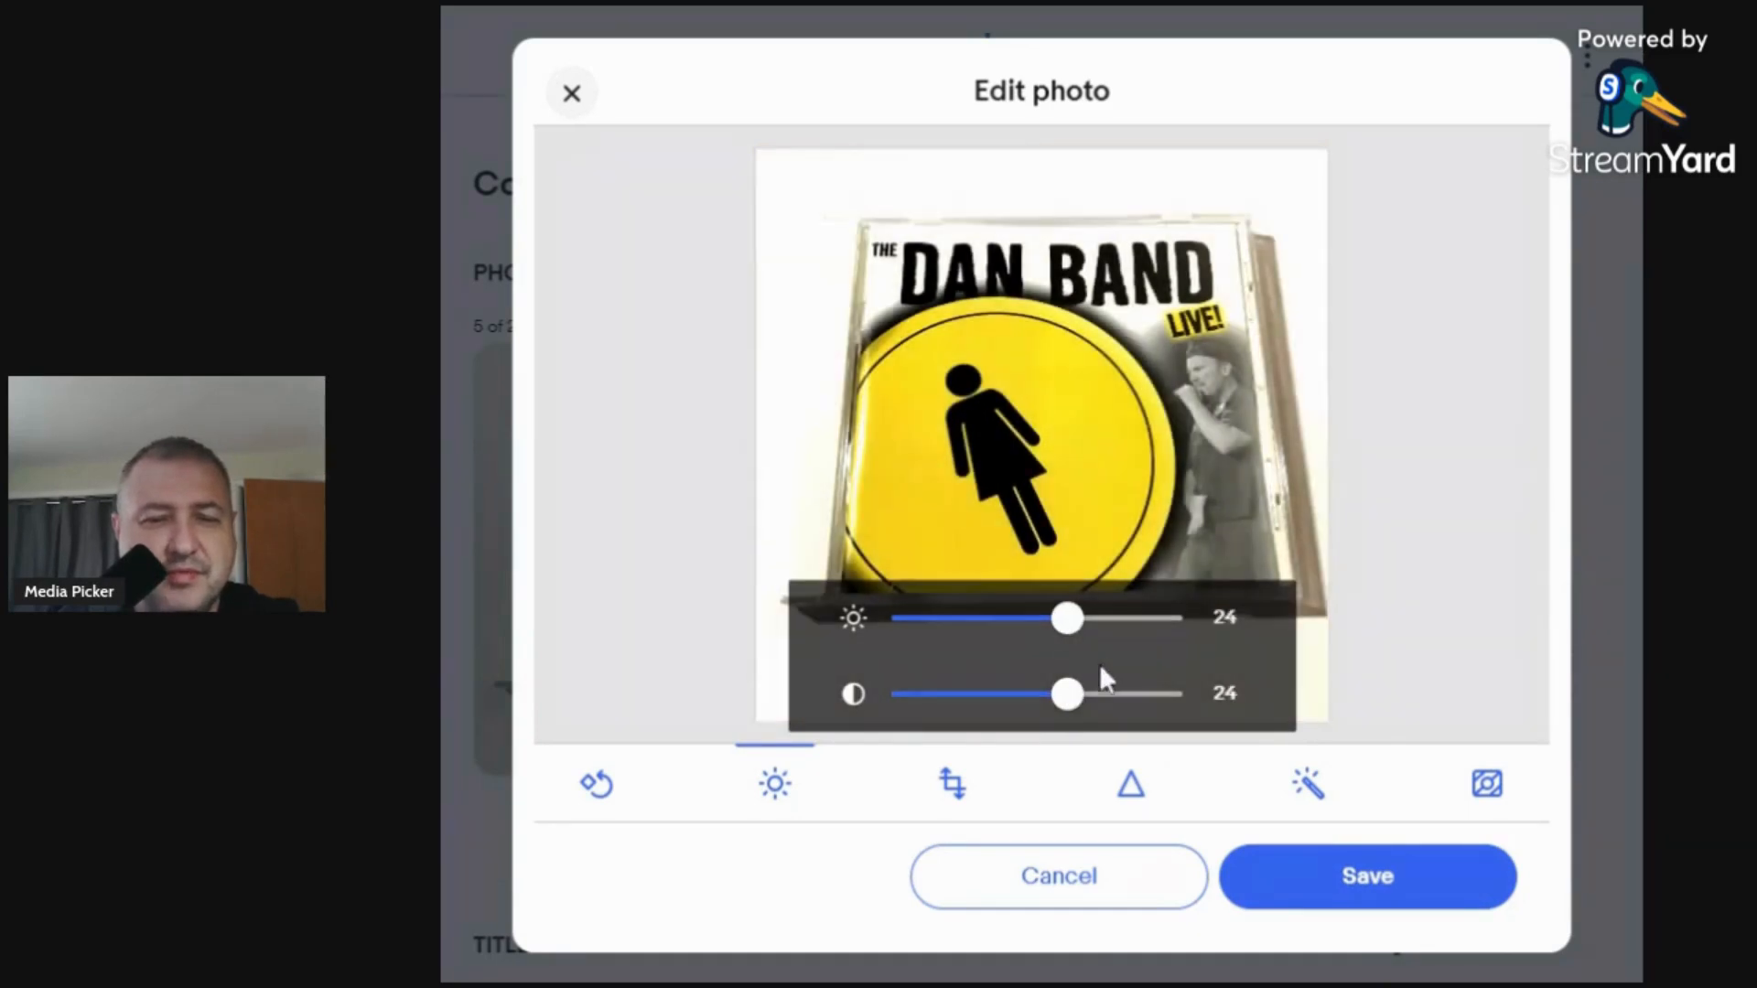
pyautogui.click(1374, 878)
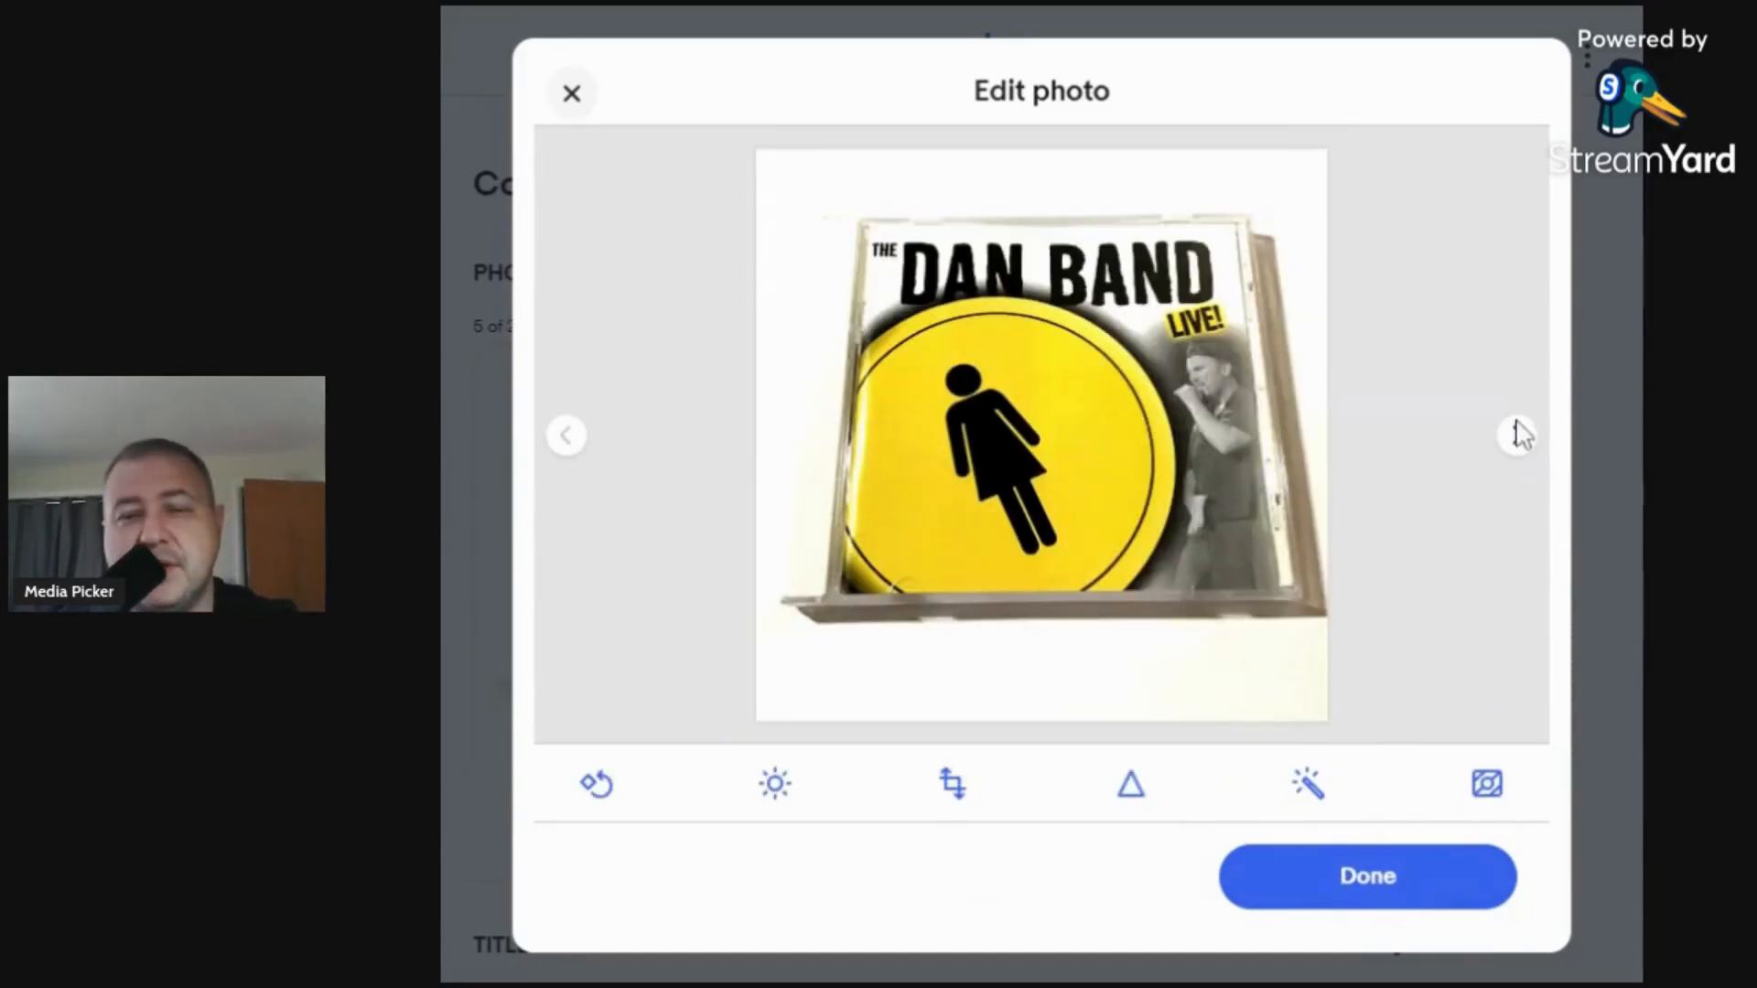
# Set brightness to 22 and contrast to 18 on the back cover photo and save the edit.
pyautogui.click(1515, 437)
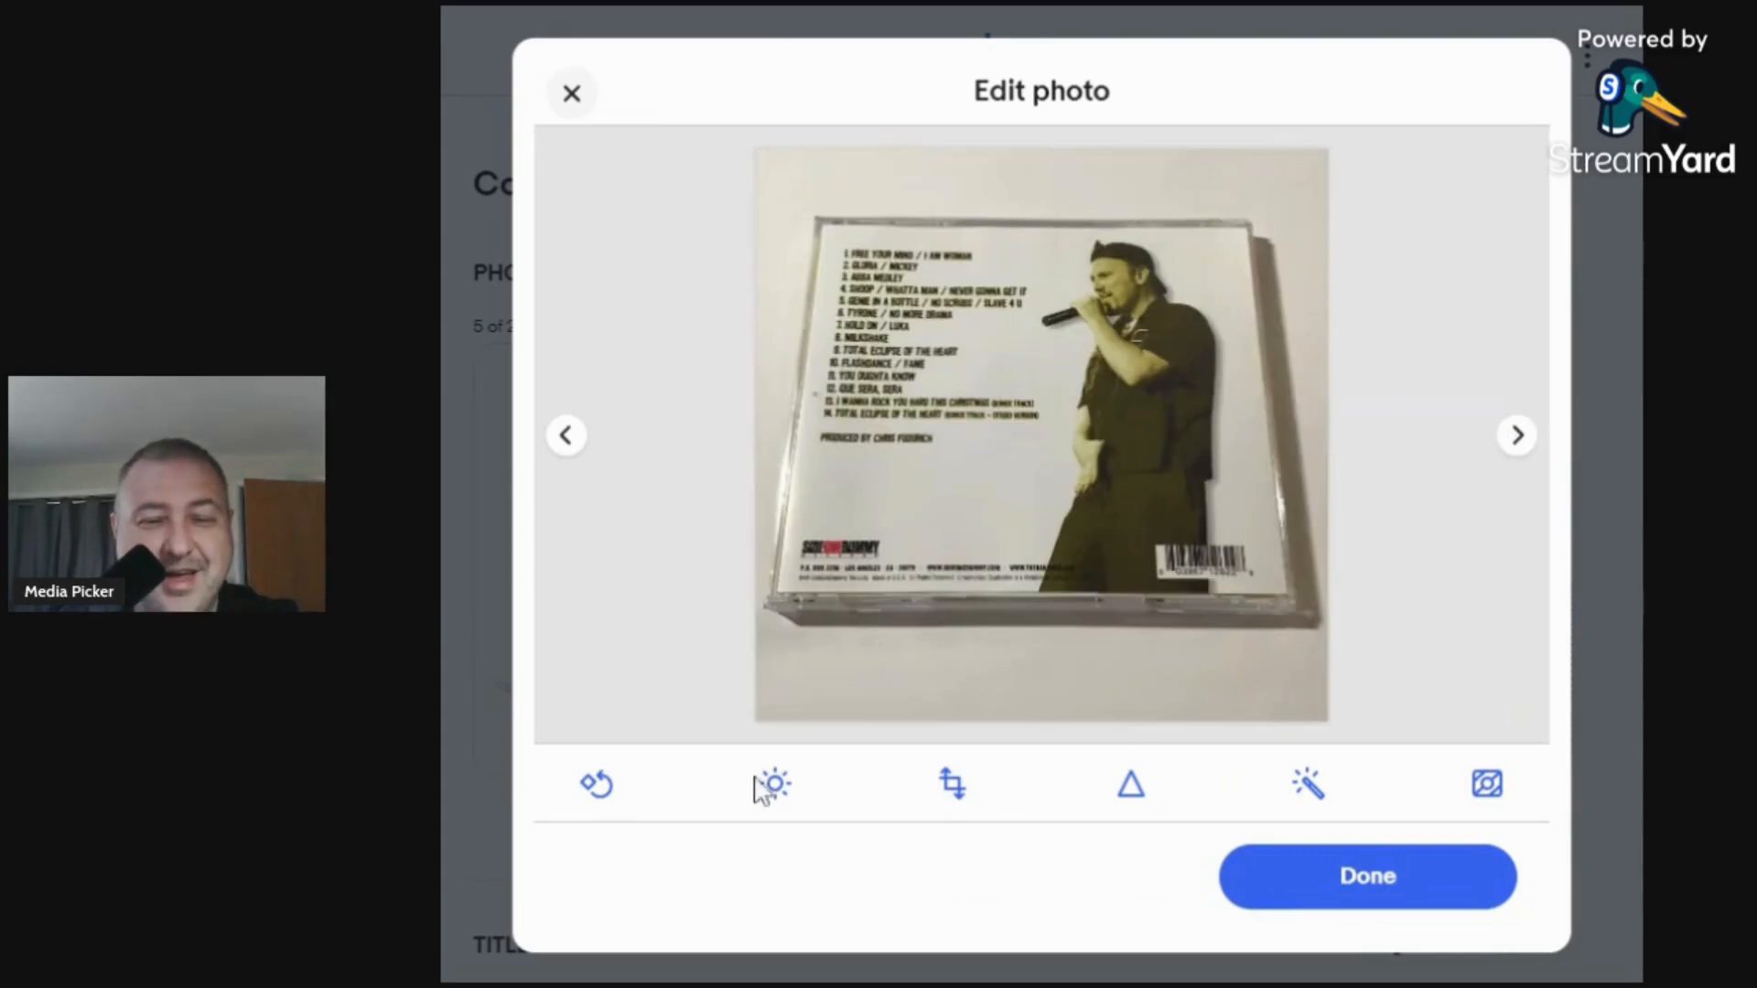
pyautogui.click(773, 796)
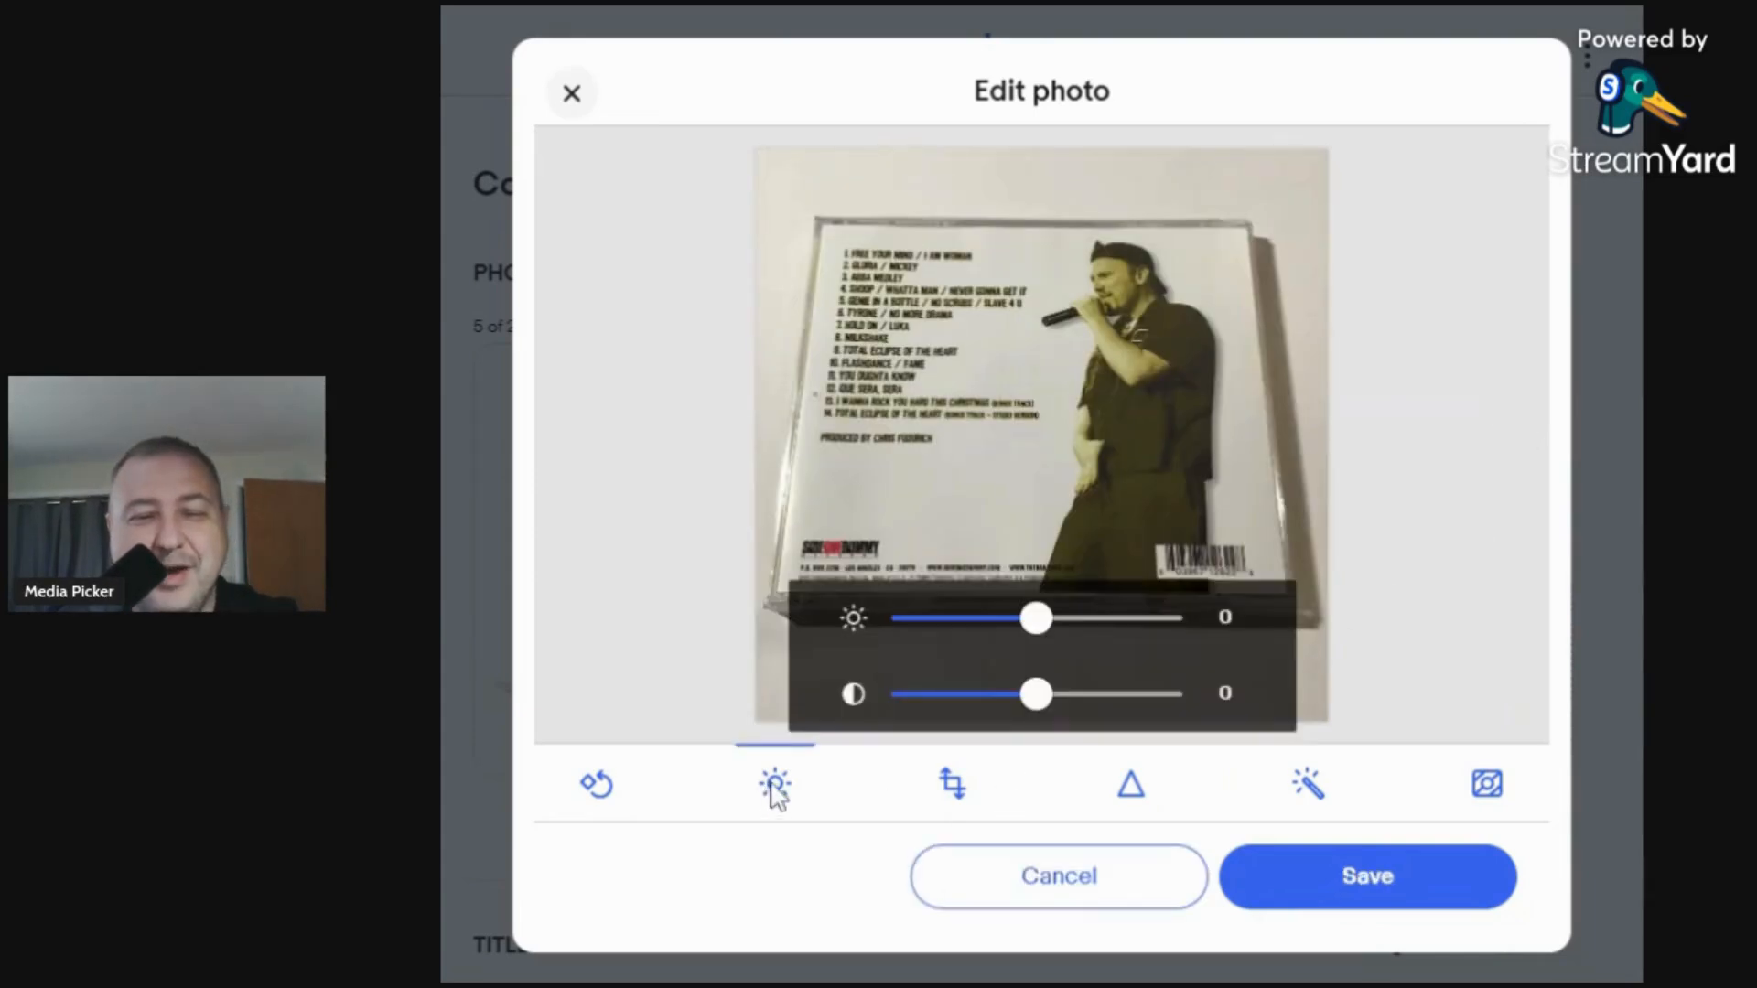
pyautogui.click(1062, 695)
pyautogui.click(1066, 615)
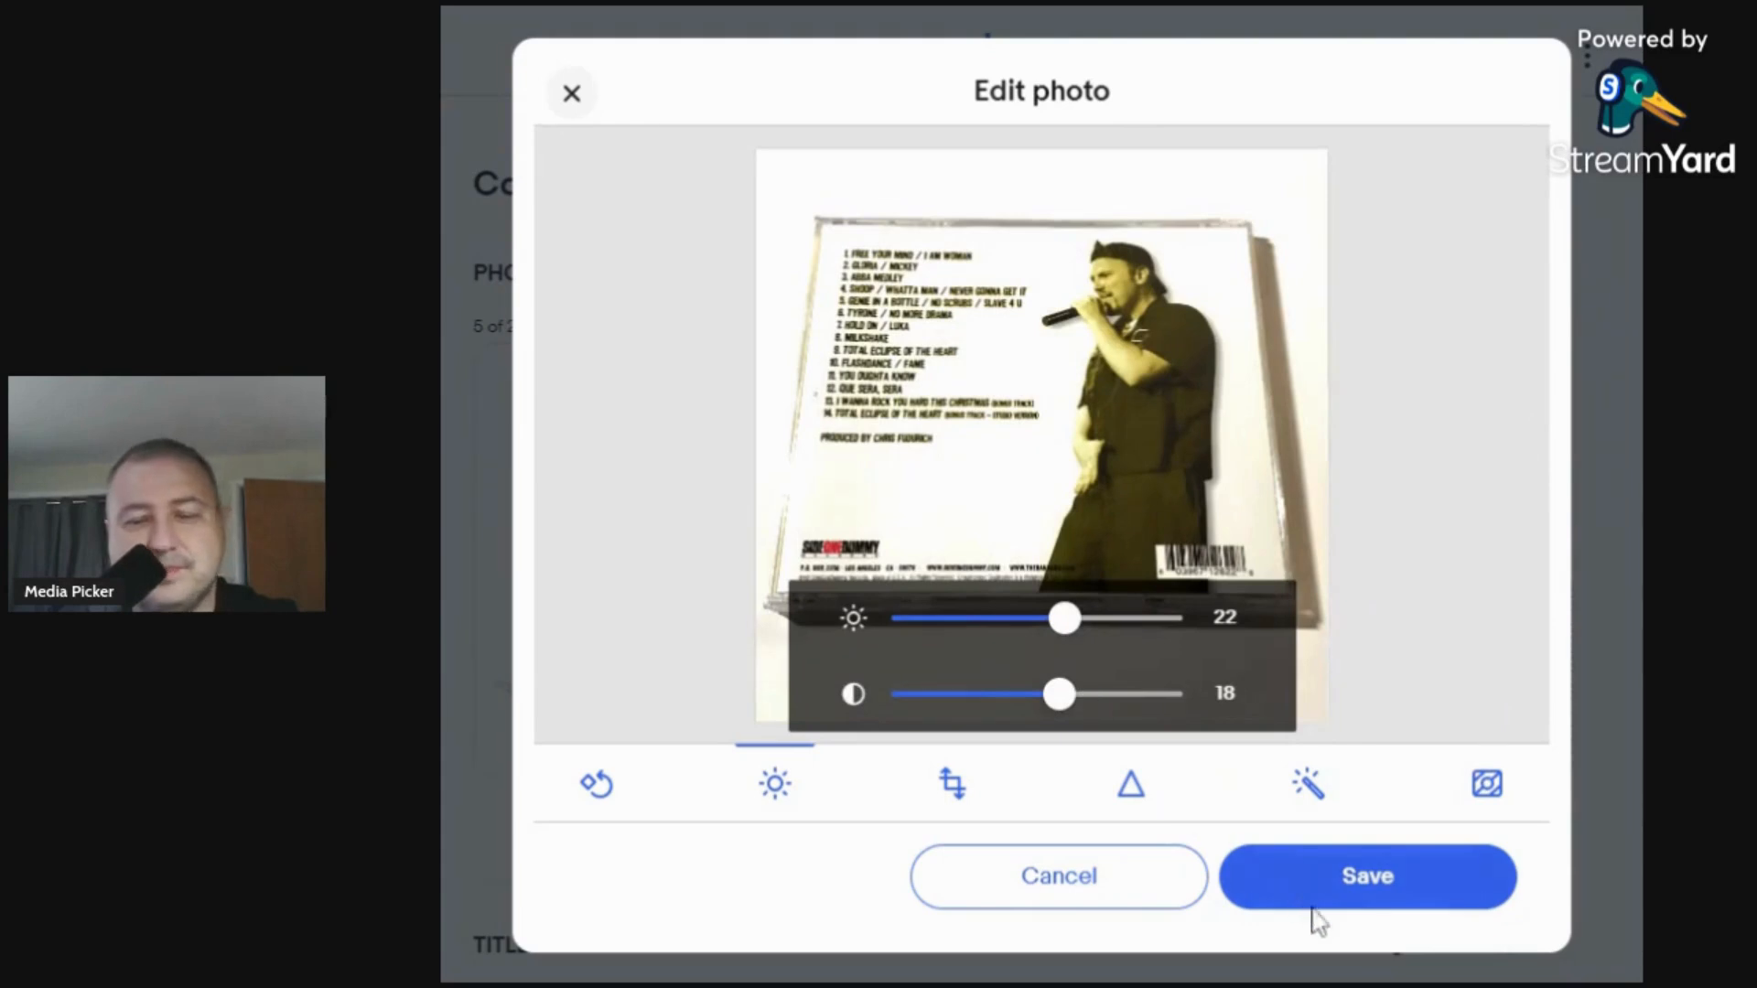
pyautogui.click(1364, 875)
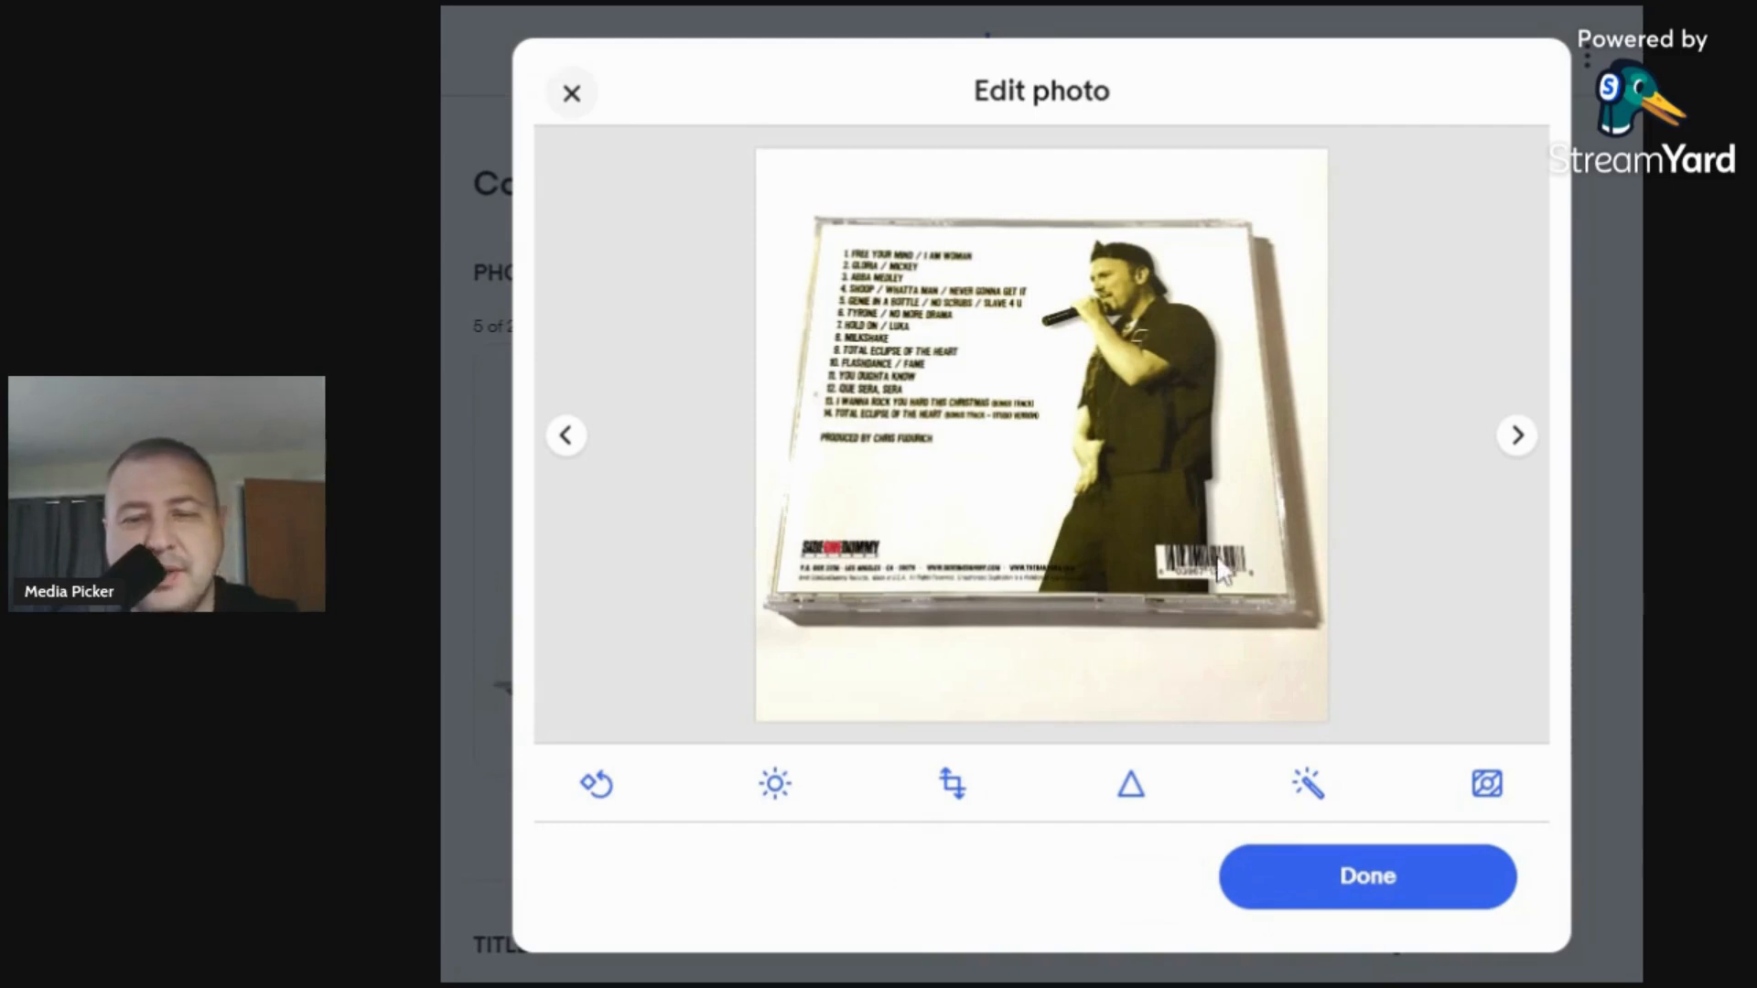
# Set brightness to 18 and contrast to 20 on the inside case photo with the track list, and save the edit.
pyautogui.click(1516, 437)
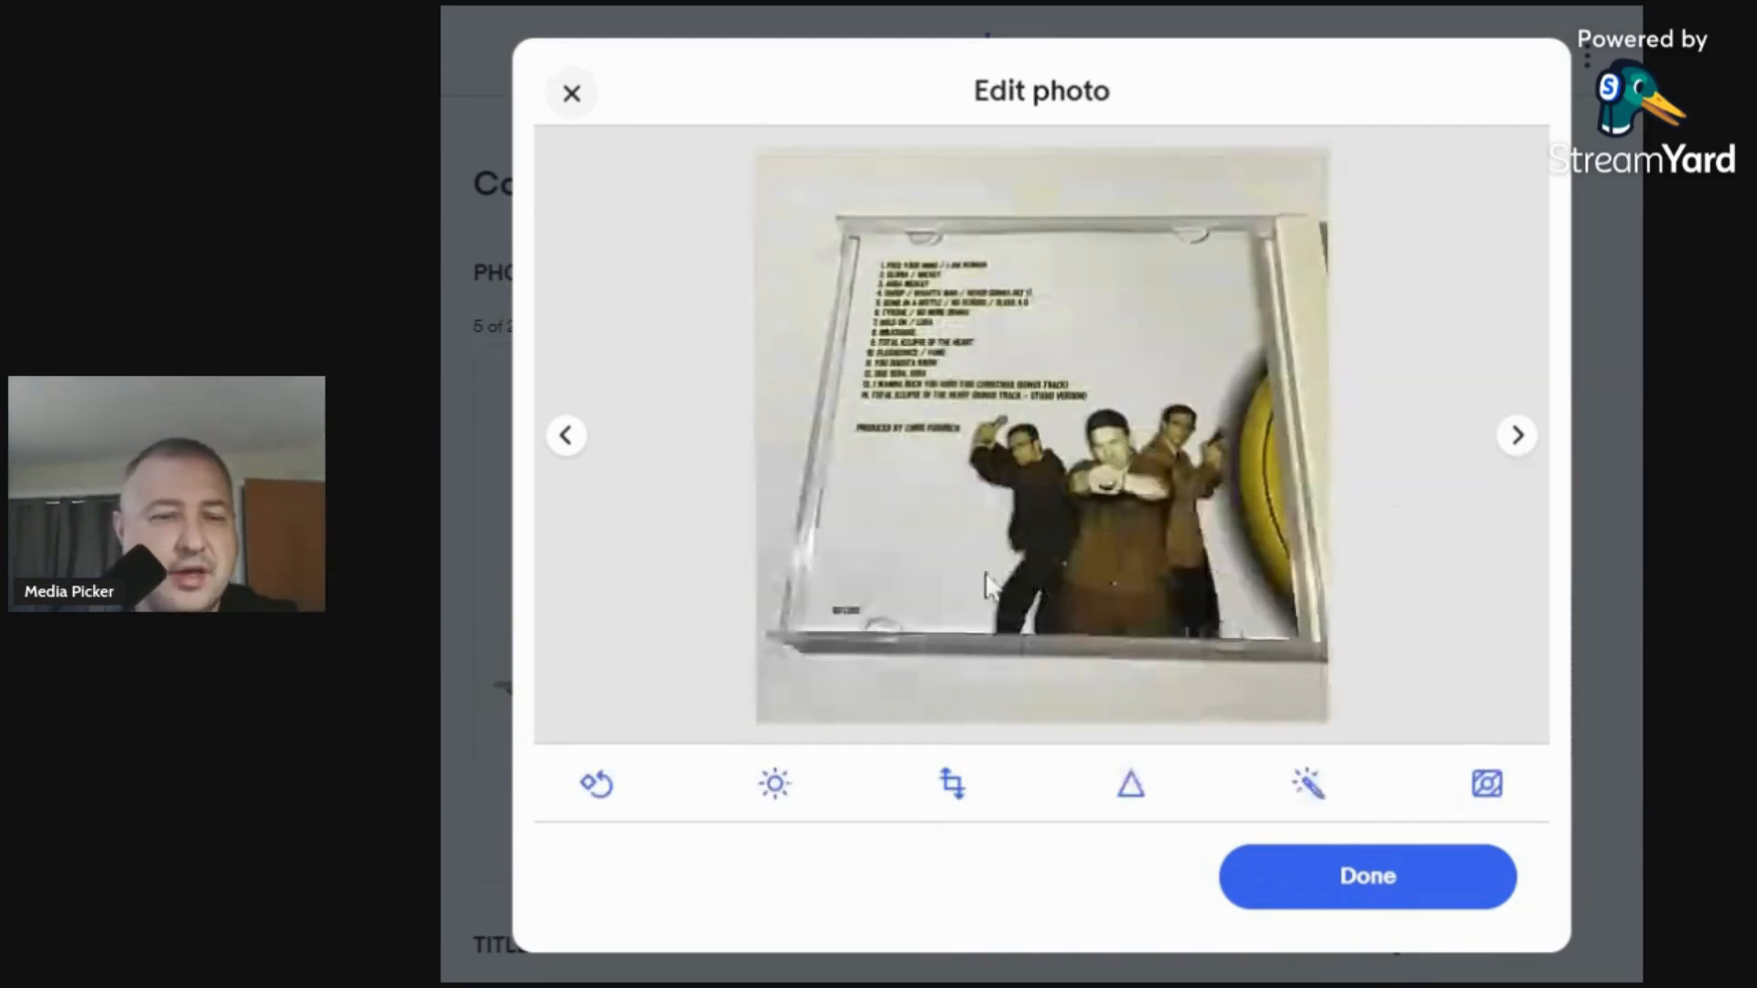
pyautogui.click(775, 784)
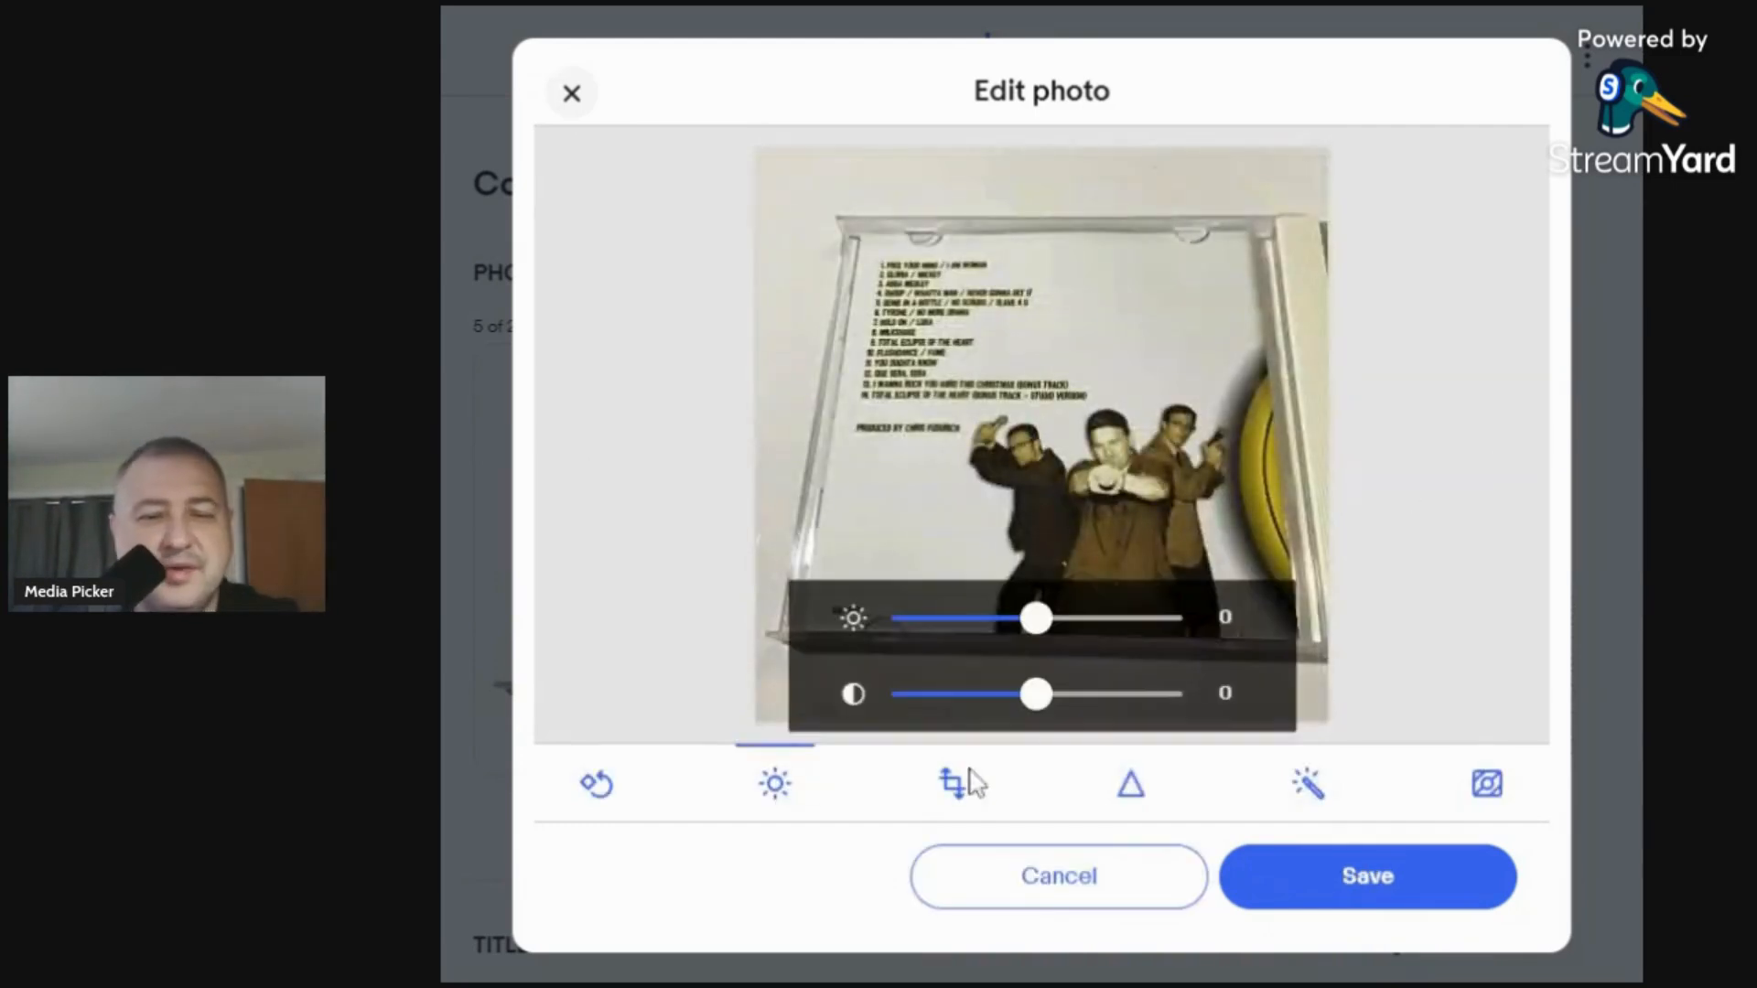
pyautogui.click(1061, 694)
pyautogui.click(1065, 618)
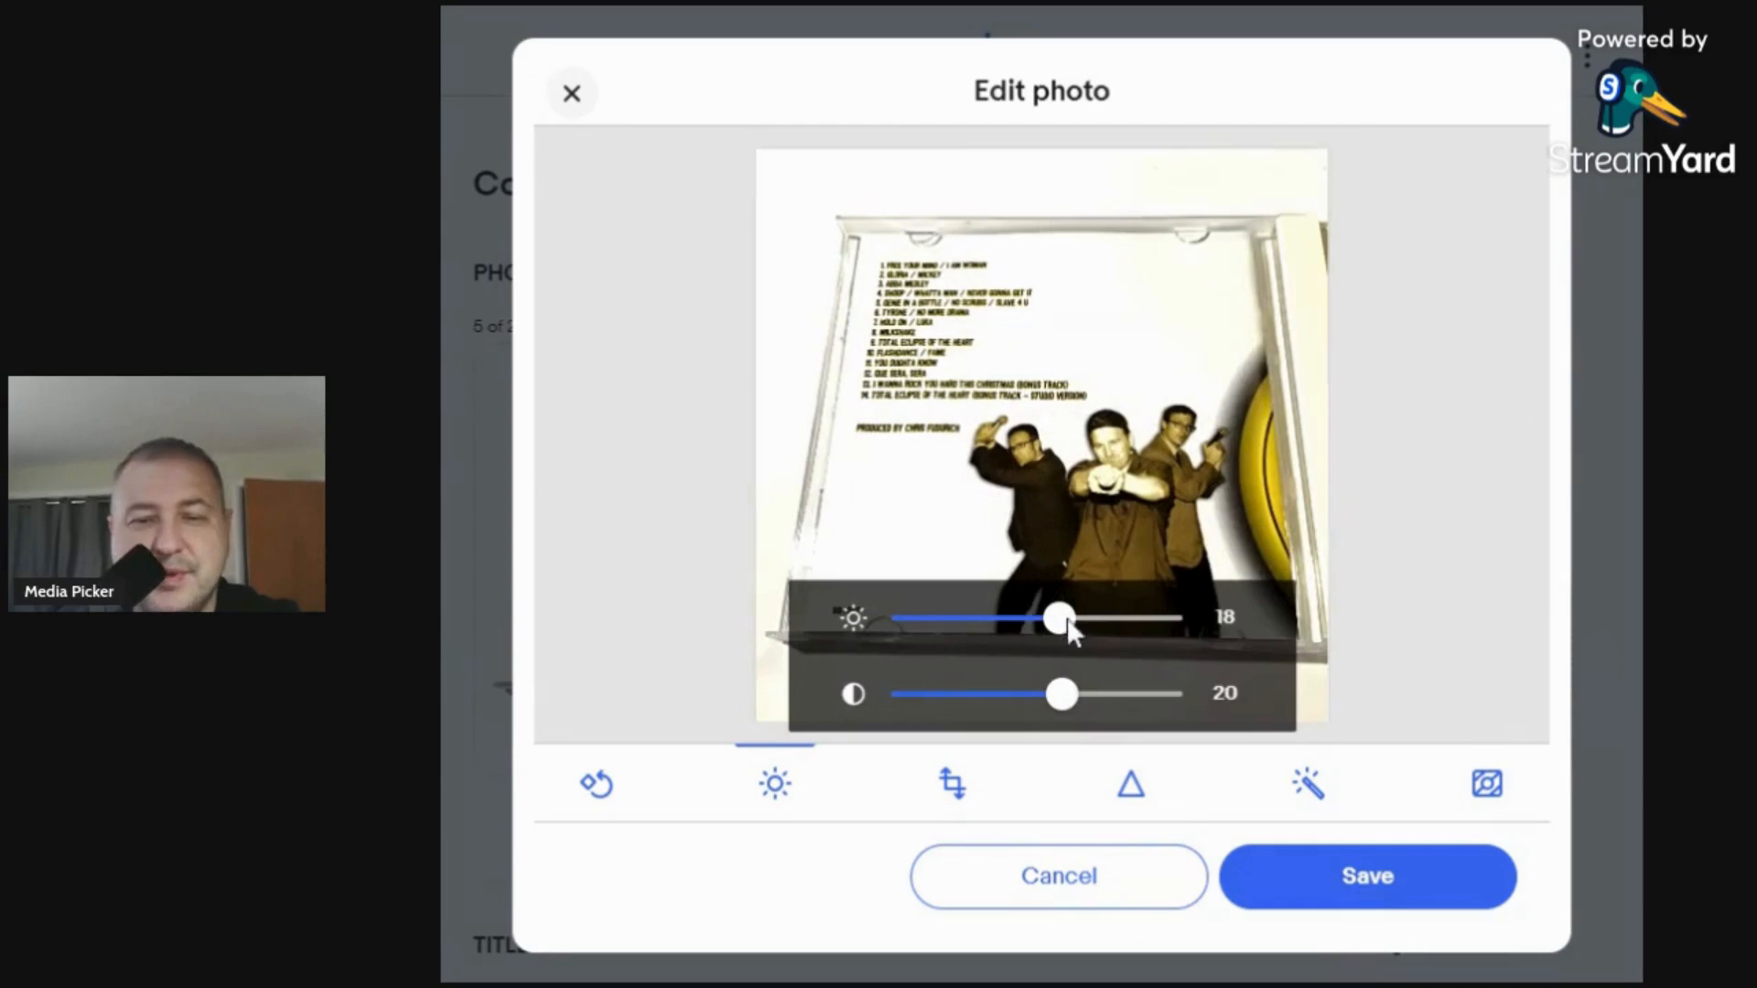
pyautogui.click(1317, 894)
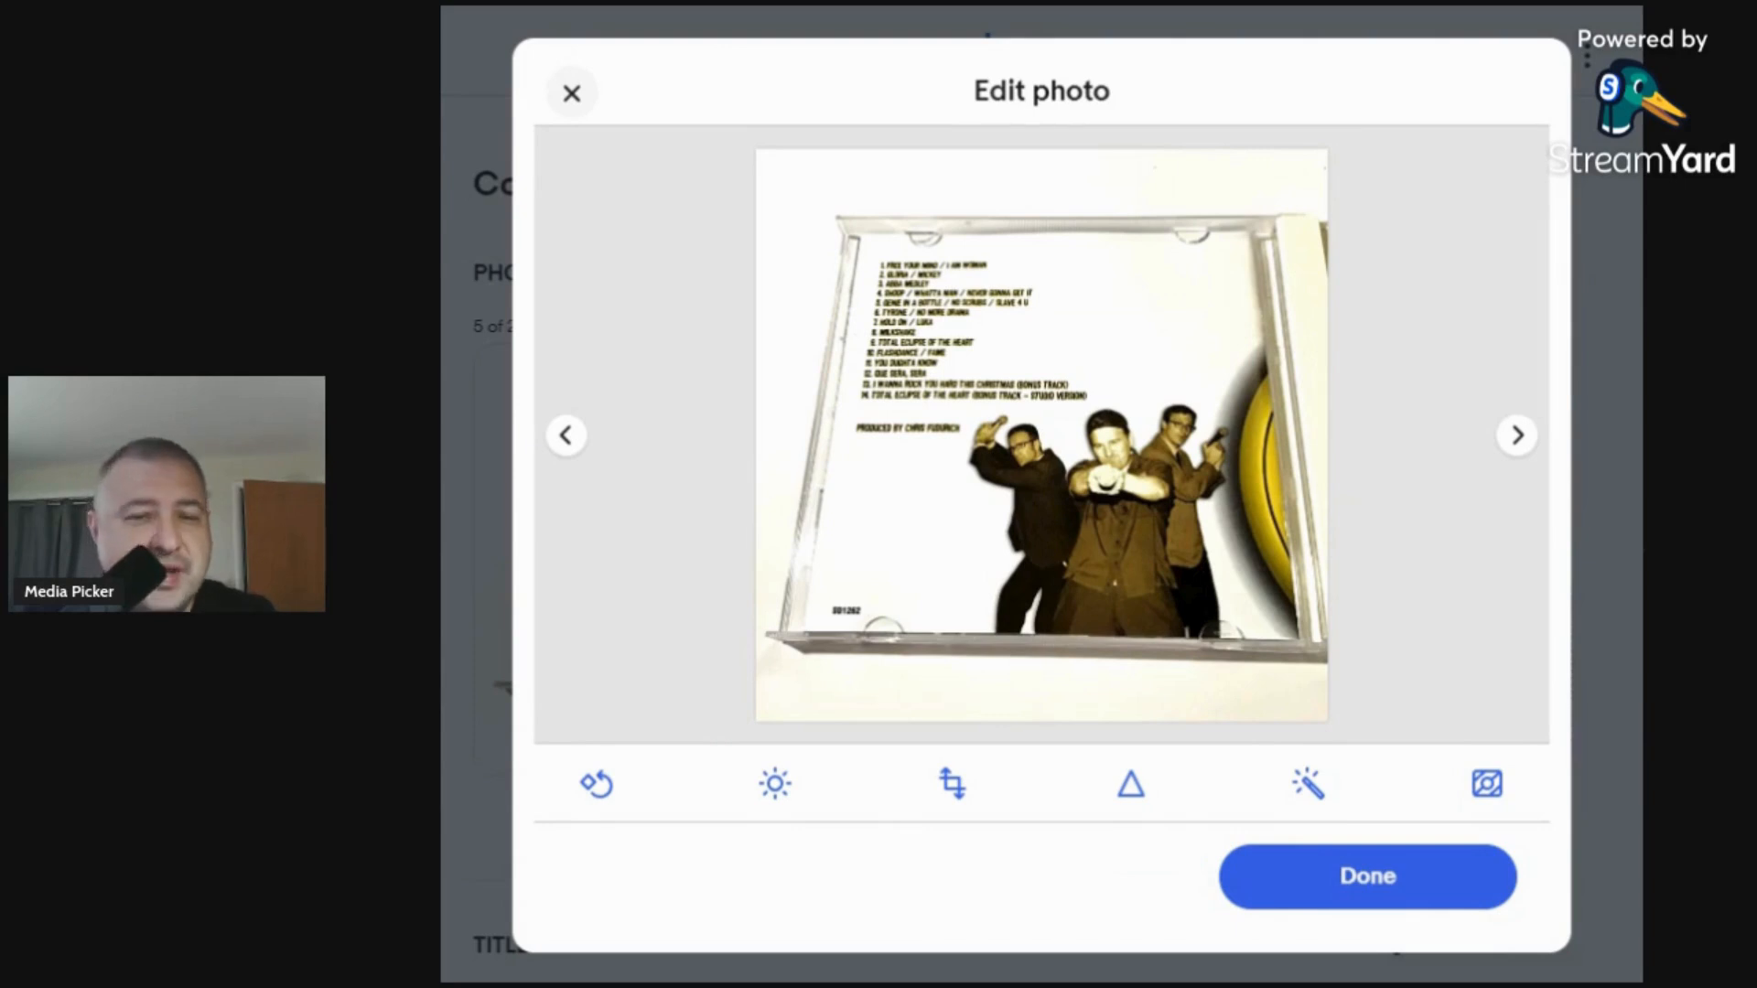
# Set brightness and contrast to 20 each on the disc label photo, save the edit and finish photo editing.
pyautogui.click(1526, 449)
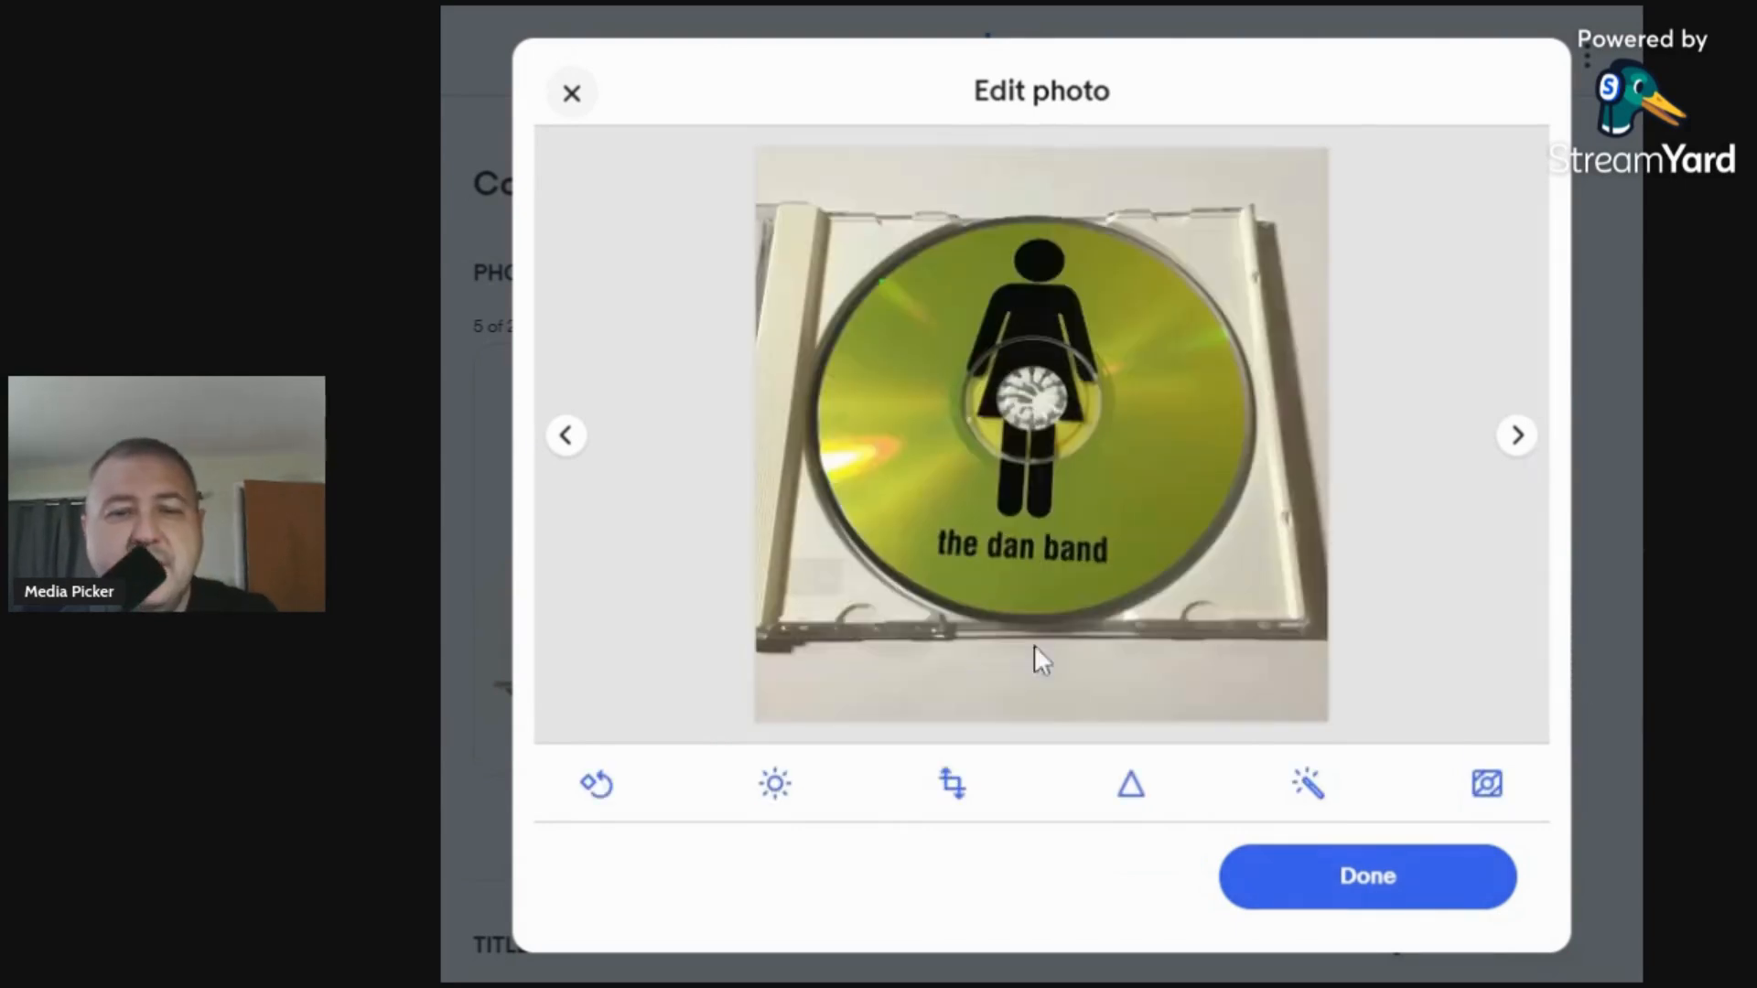
pyautogui.click(789, 790)
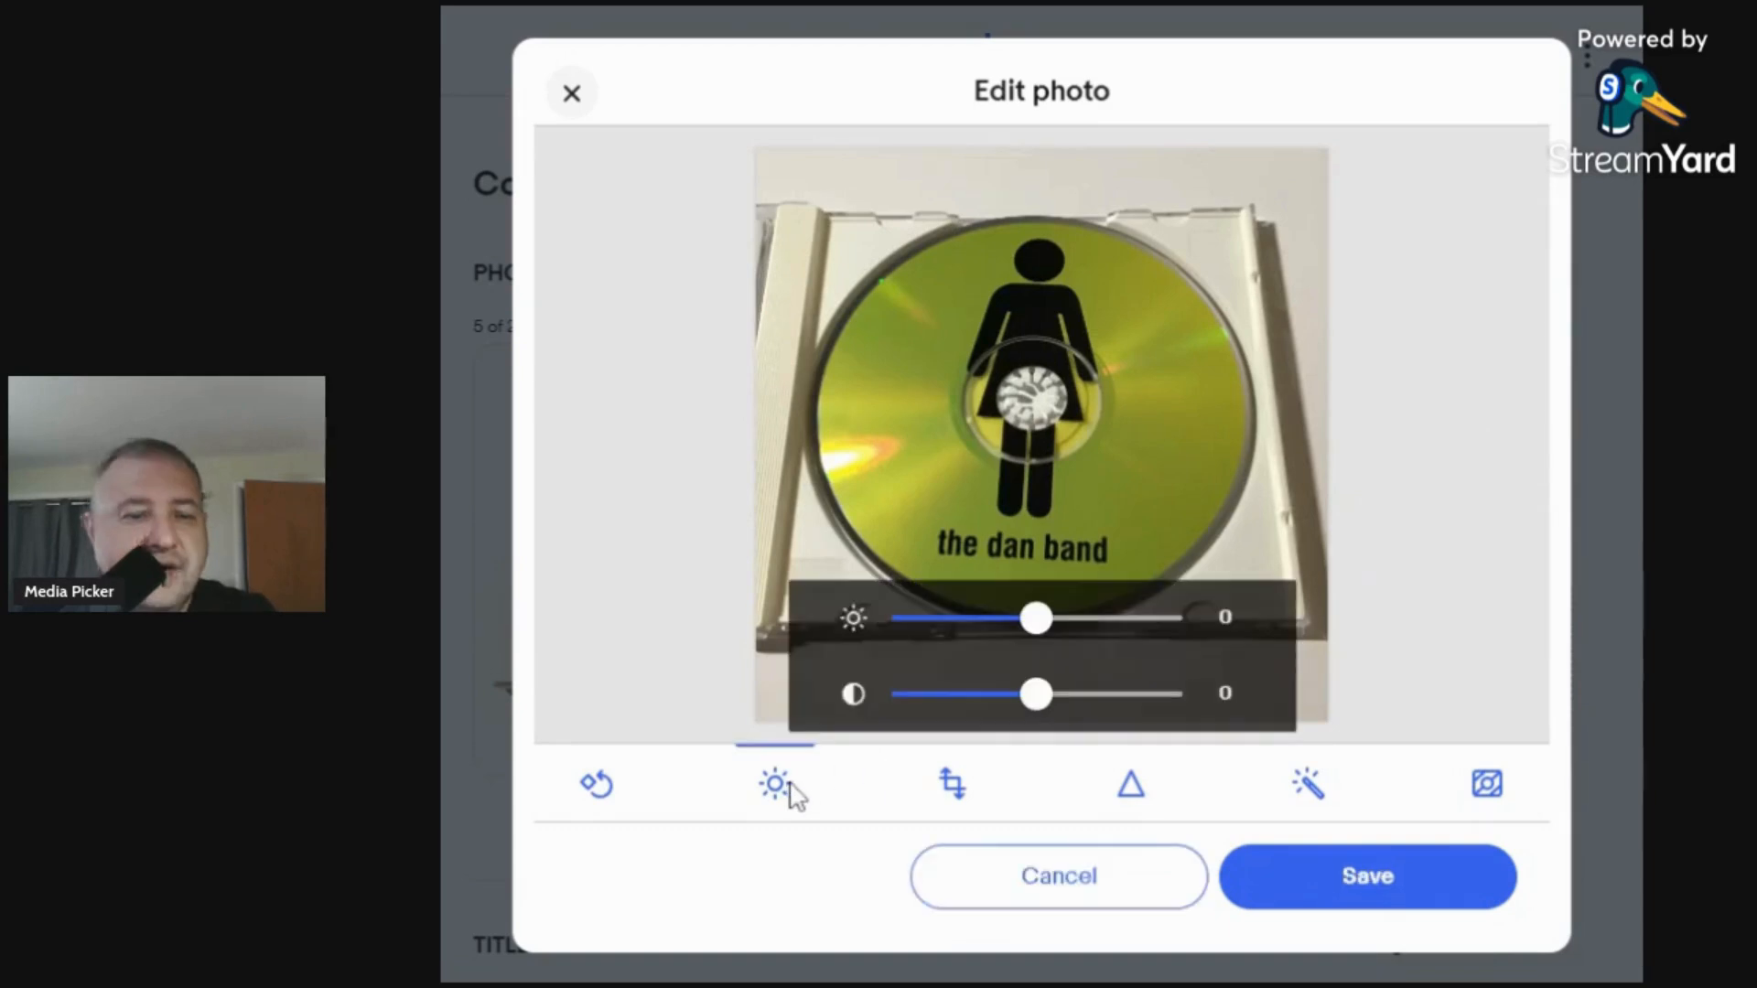
pyautogui.click(1063, 695)
pyautogui.click(1061, 619)
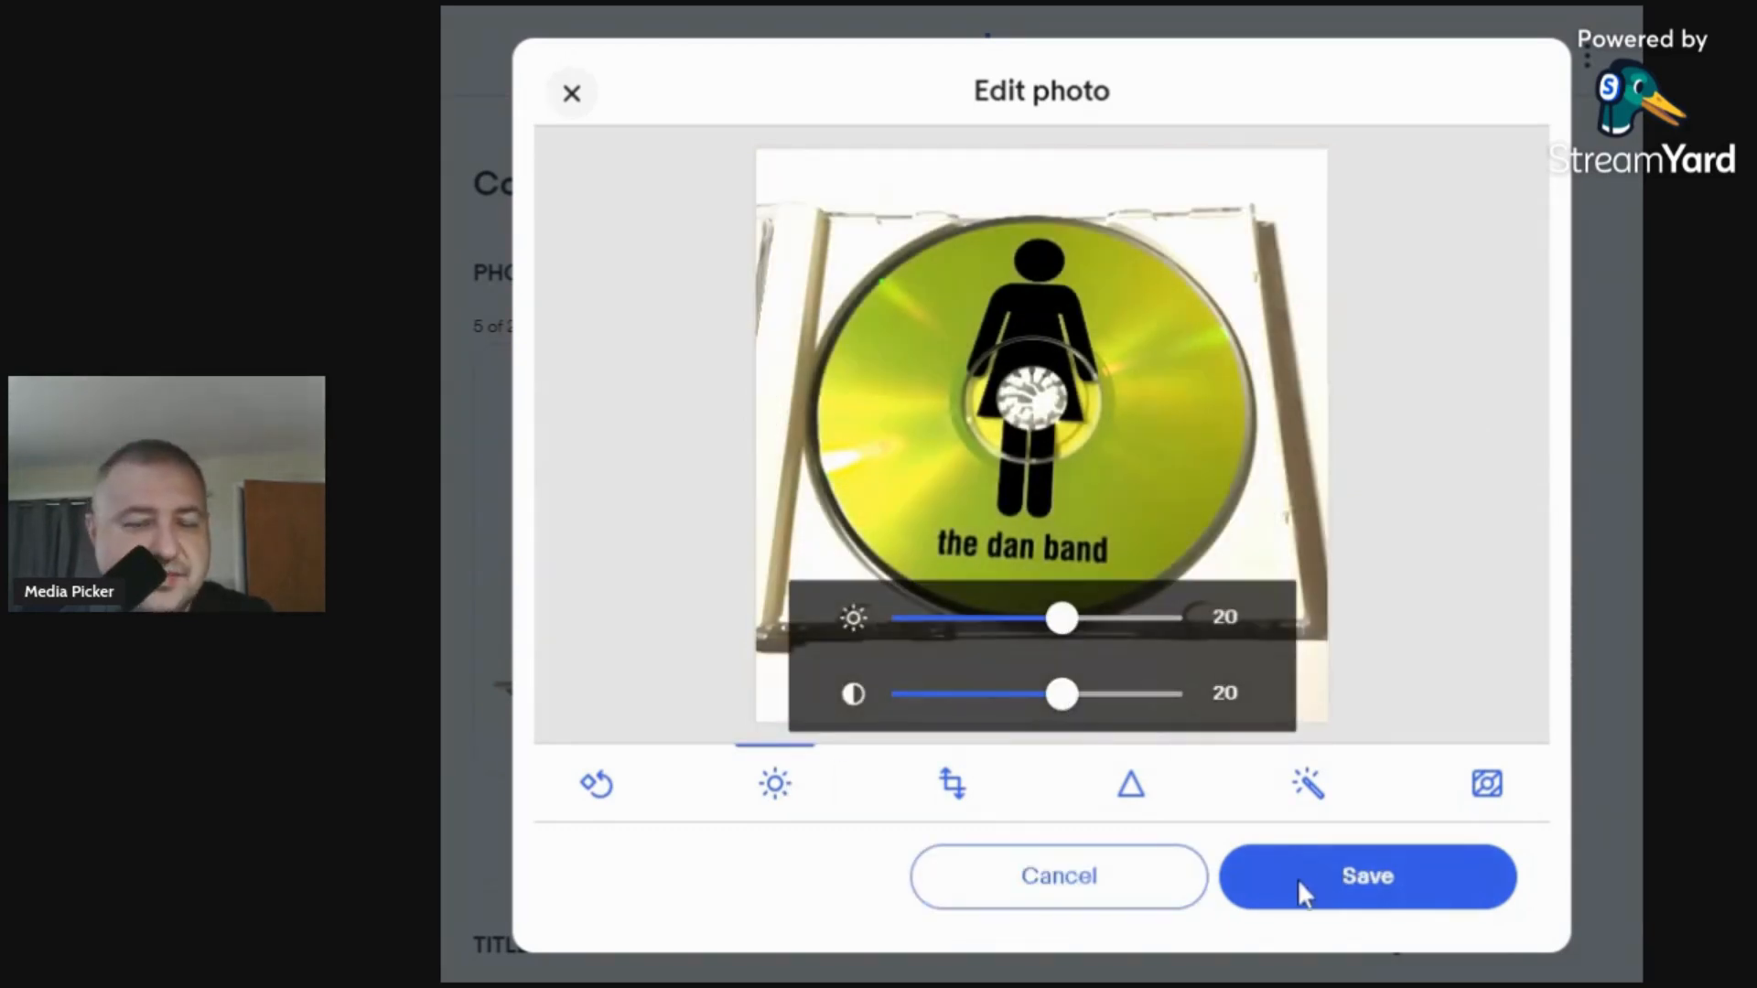
pyautogui.click(1338, 867)
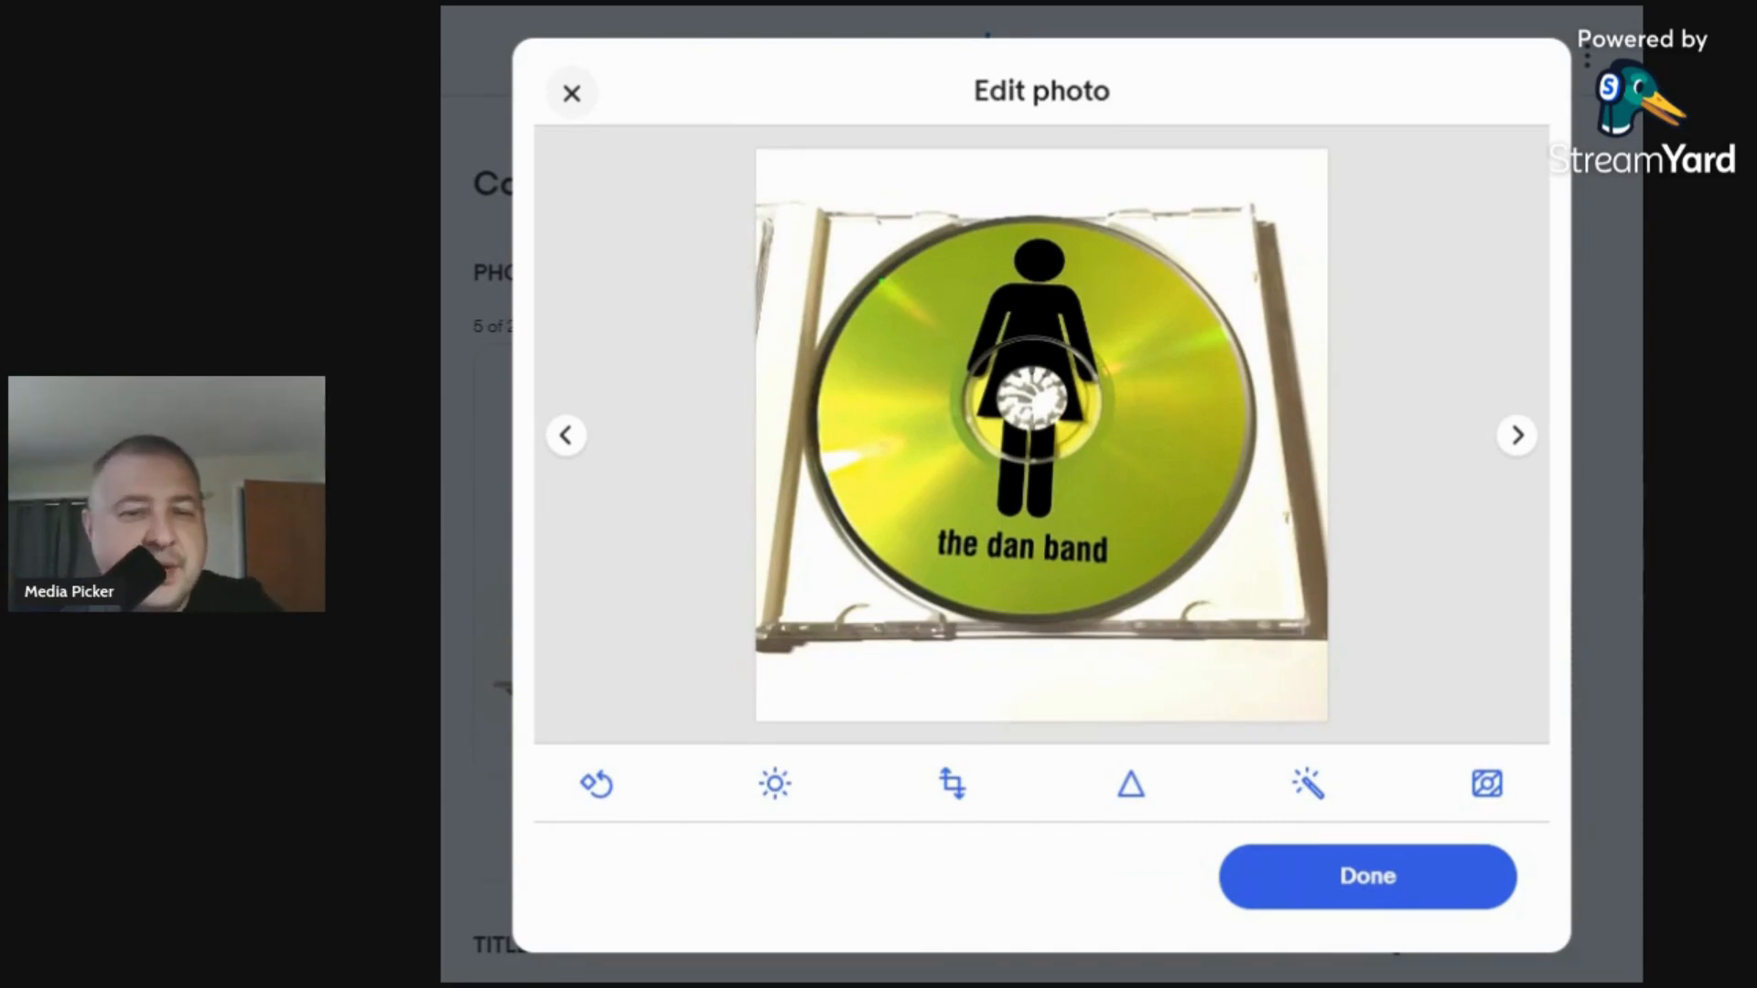
pyautogui.click(1391, 866)
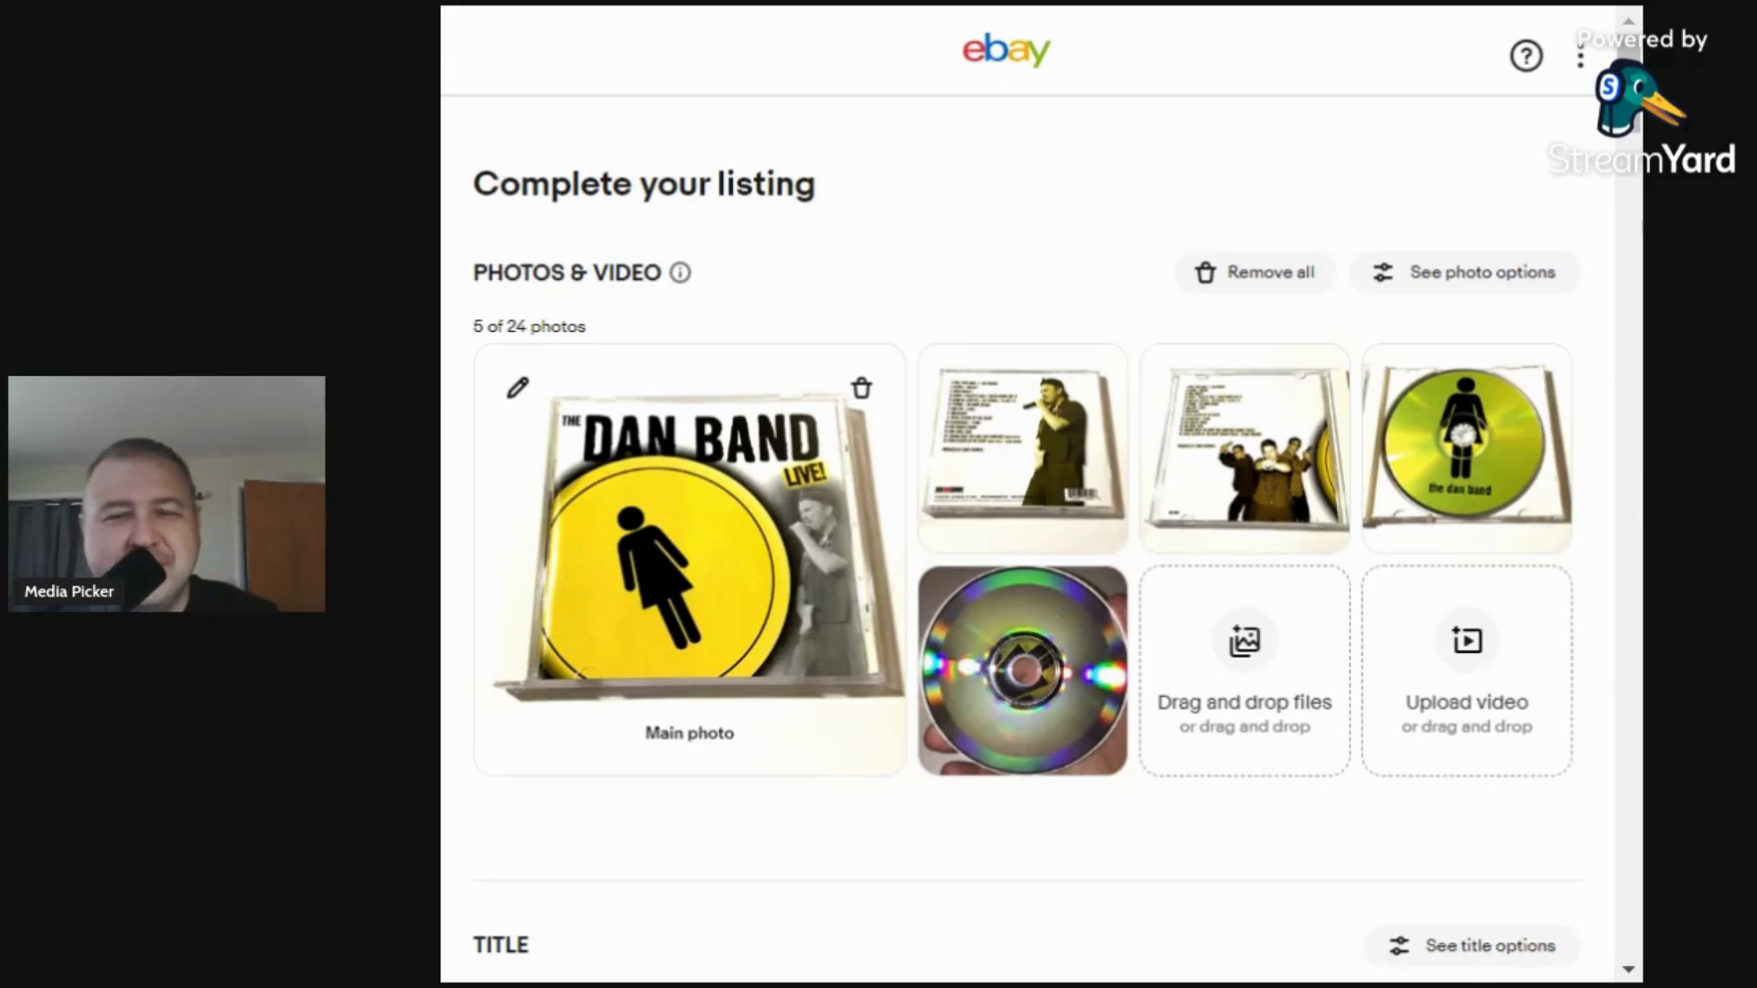
# Enter "The Dan Band Live! -" as the beginning of the item title.
pyautogui.scroll(-5, 1074, 714)
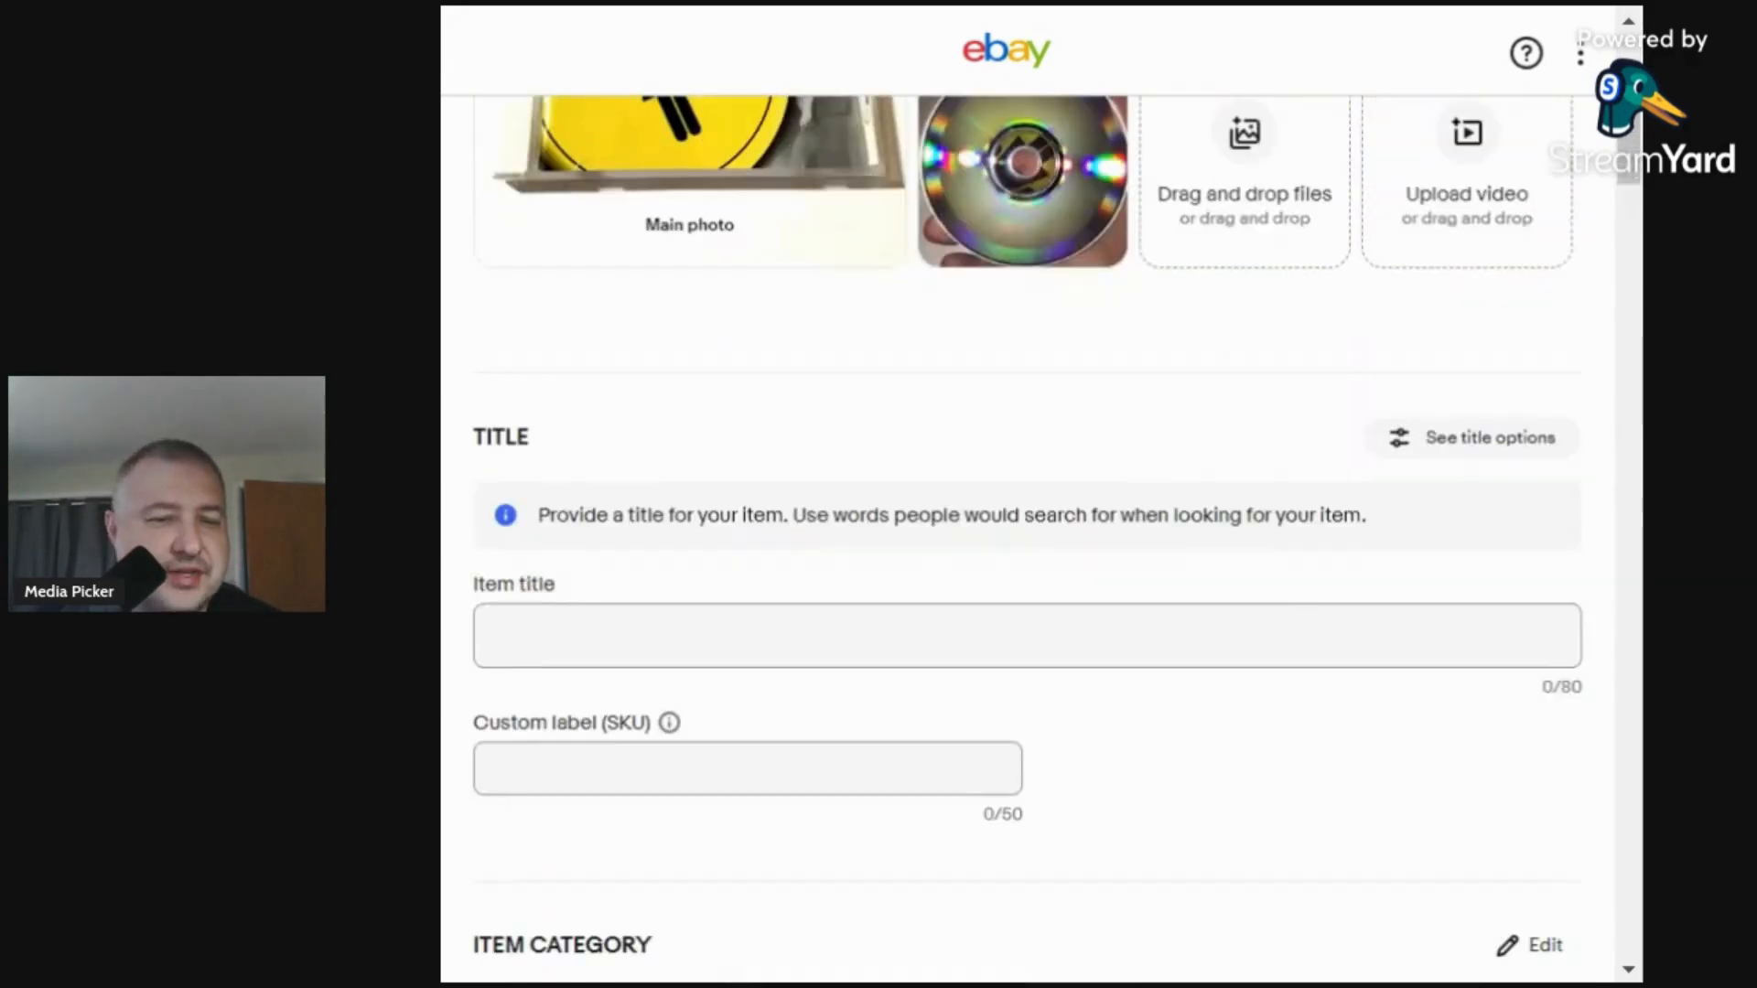
pyautogui.click(1074, 636)
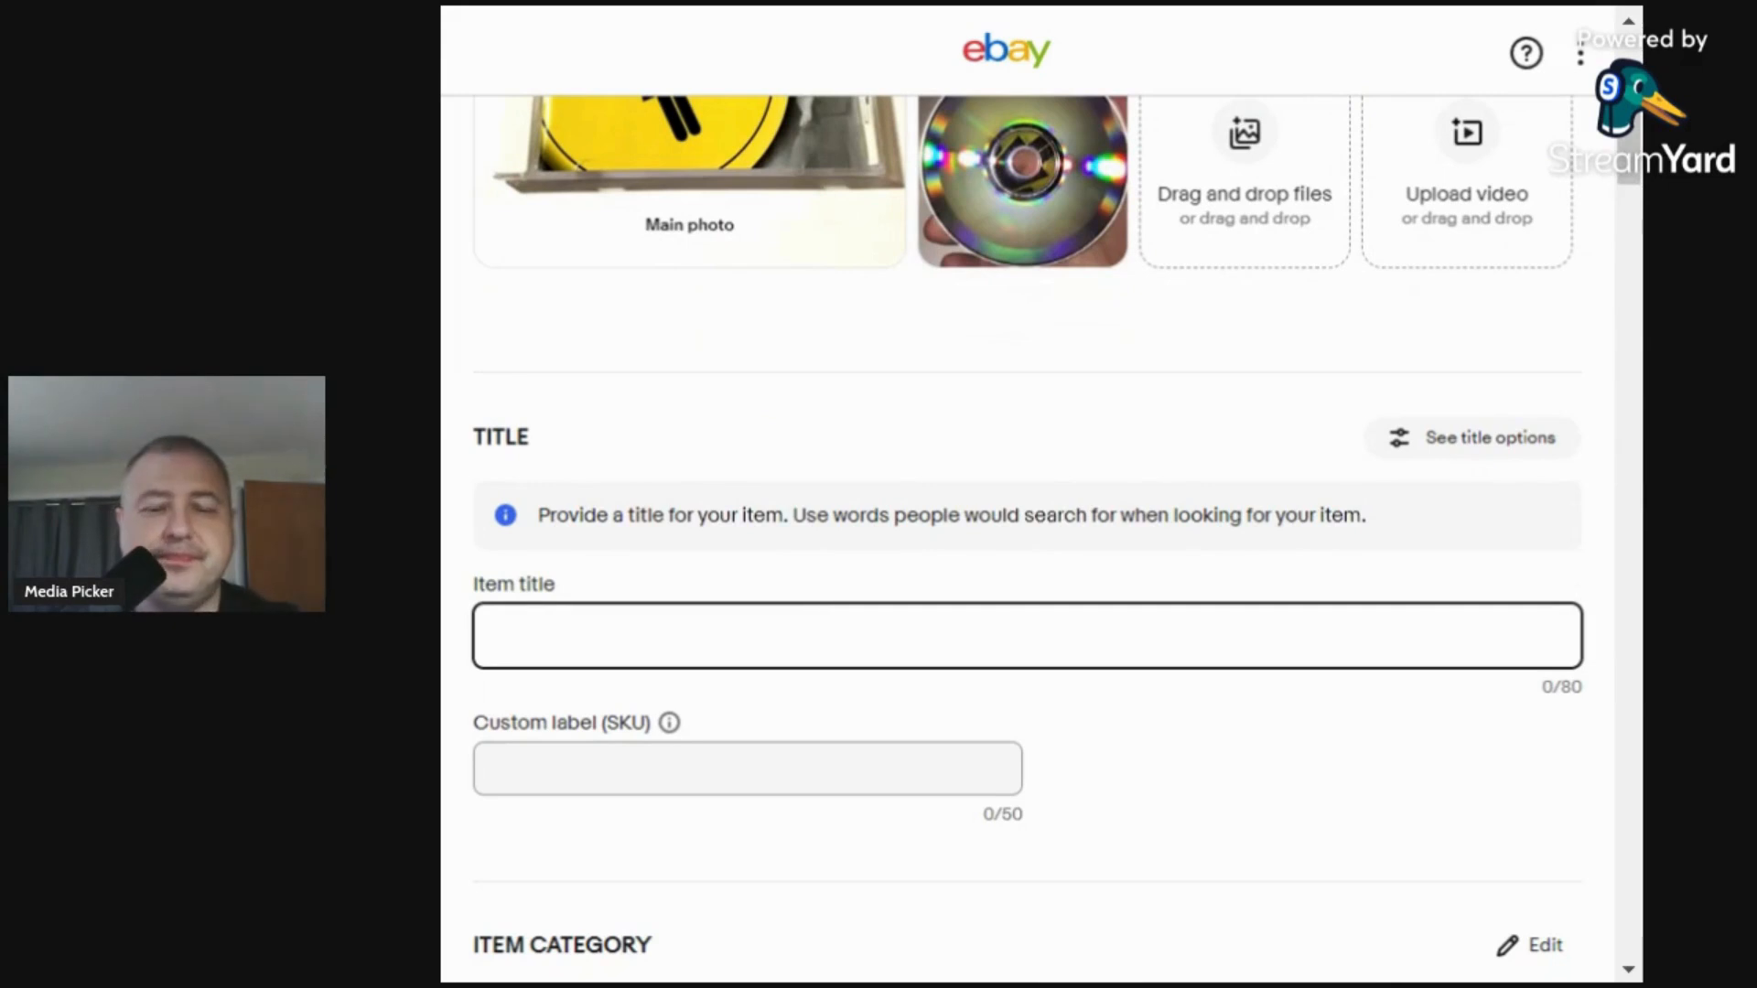
pyautogui.write('The Dan')
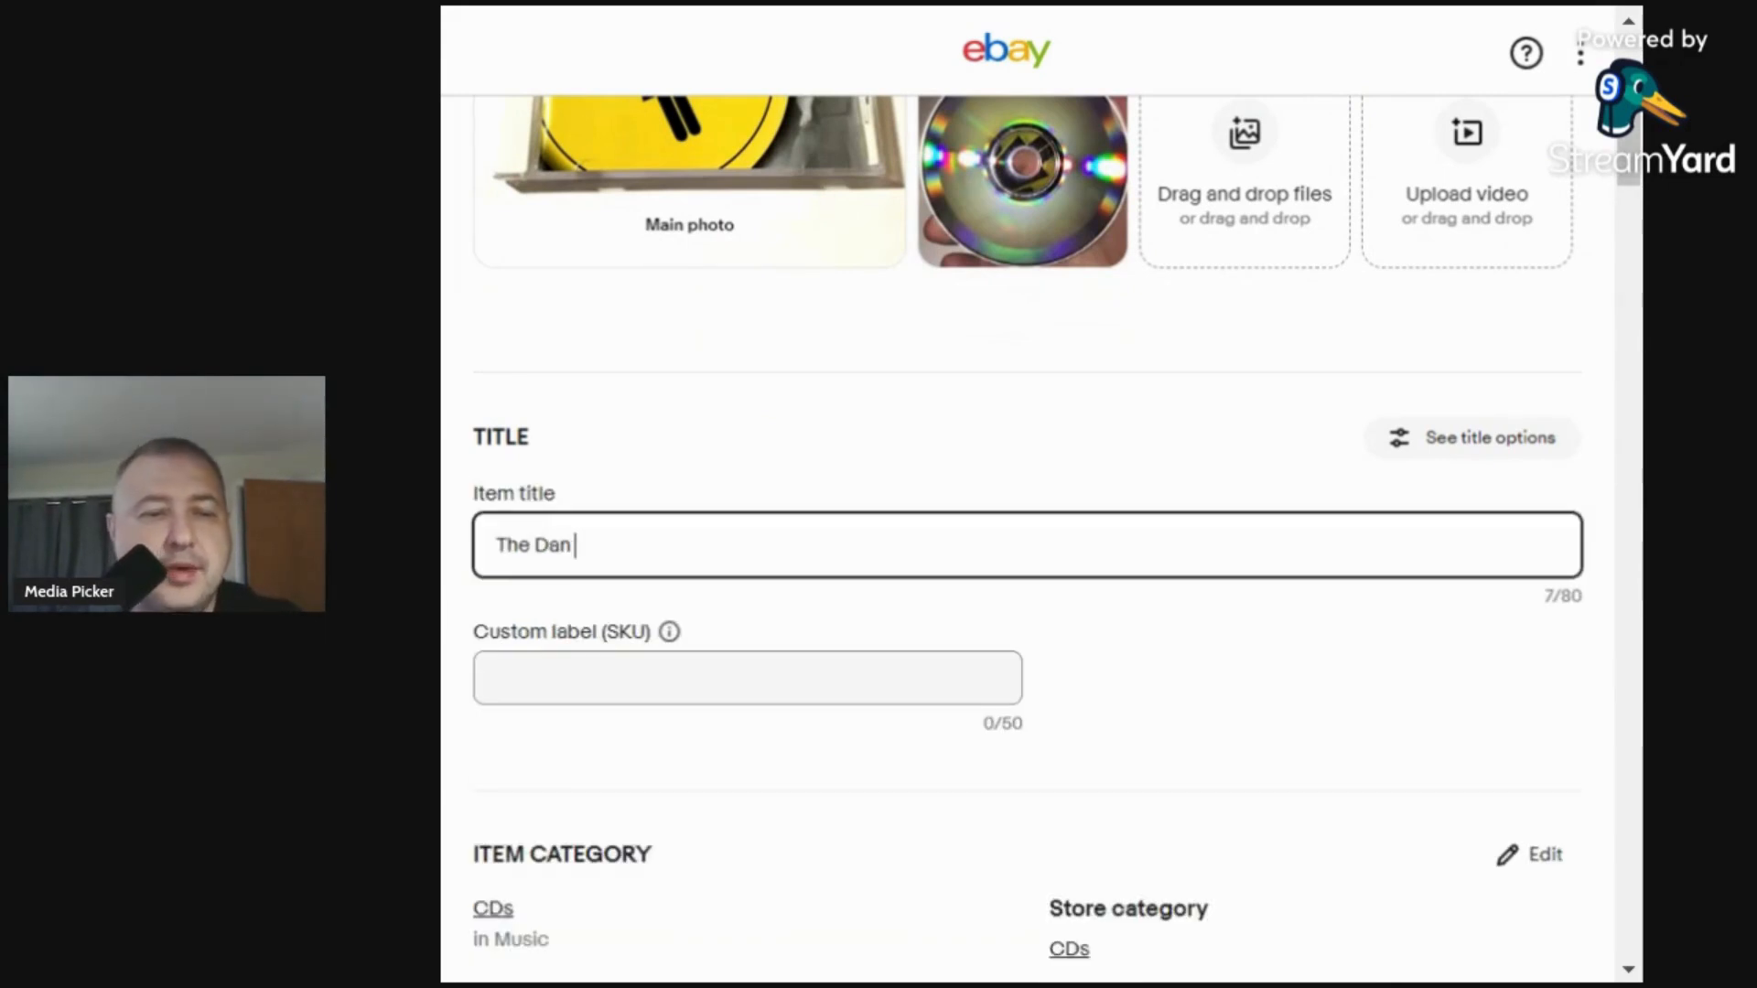
pyautogui.write(' Band')
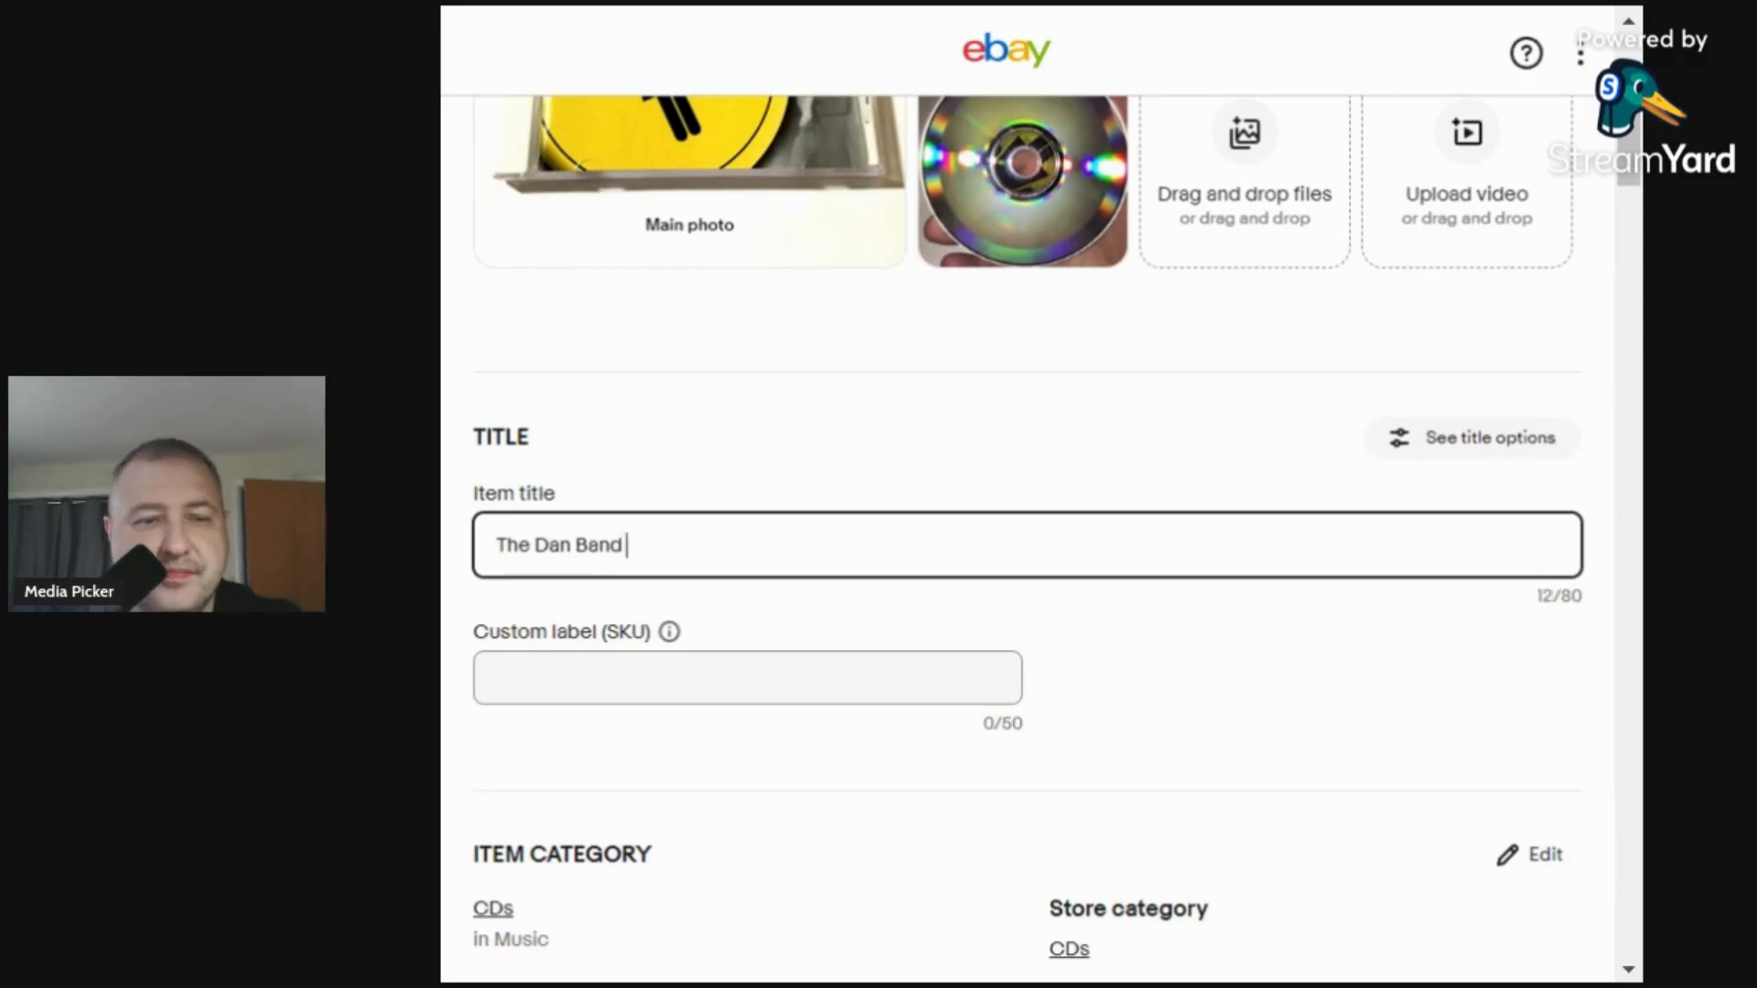
pyautogui.write(' Live! -')
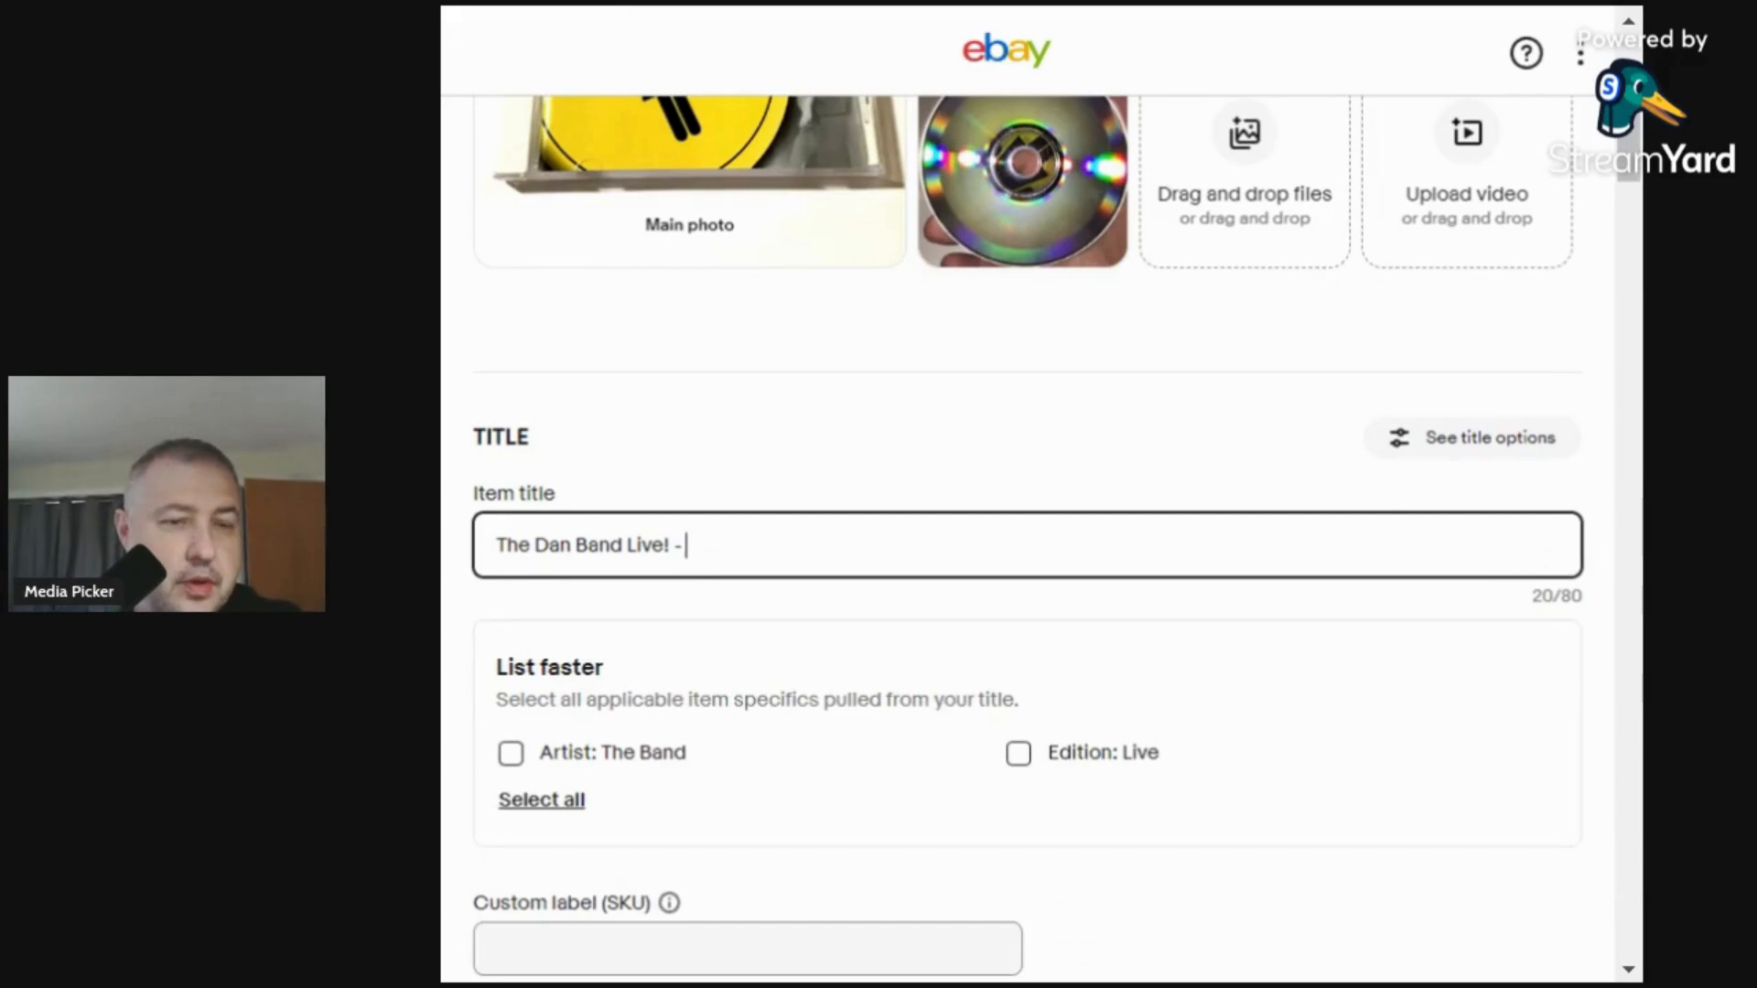
# Rework the item title after the band name to read "The Dan Band - The Dan Ban Live! (CD,".
pyautogui.press('BackSpace')
pyautogui.press('BackSpace')
pyautogui.press('BackSpace')
pyautogui.press('BackSpace')
pyautogui.press('BackSpace')
pyautogui.press('BackSpace')
pyautogui.press('BackSpace')
pyautogui.press('BackSpace')
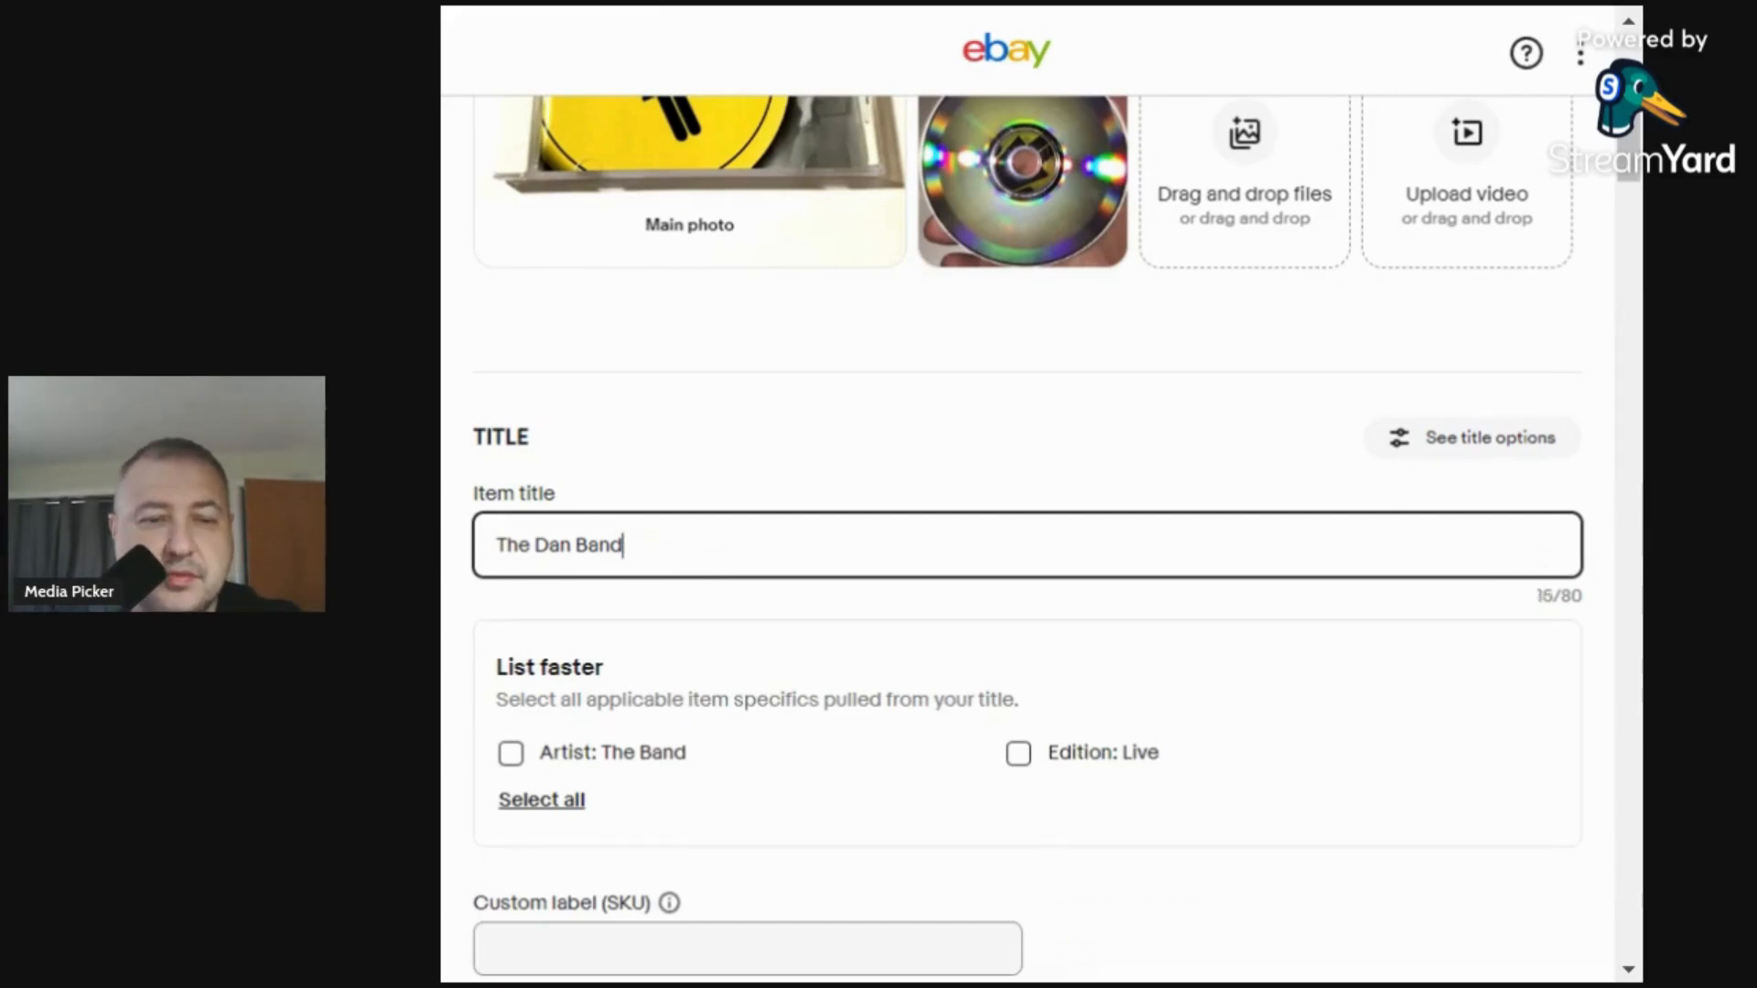
pyautogui.write('- The ')
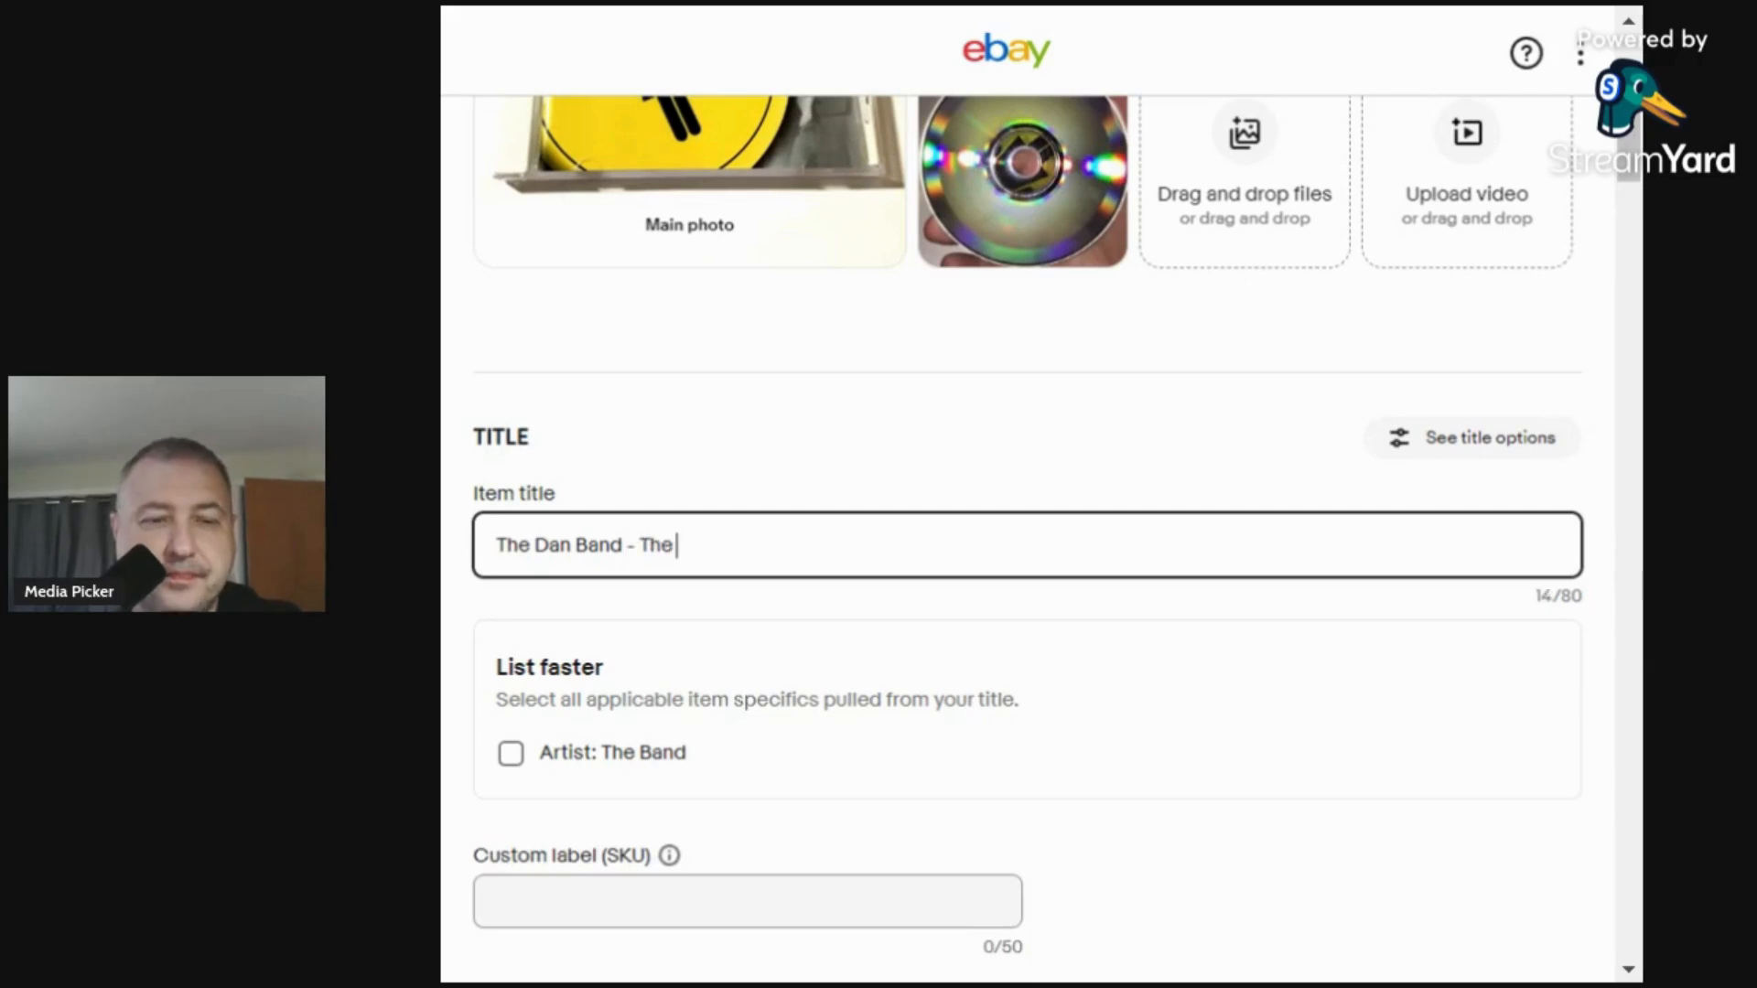
pyautogui.write('Dan Ban Liv')
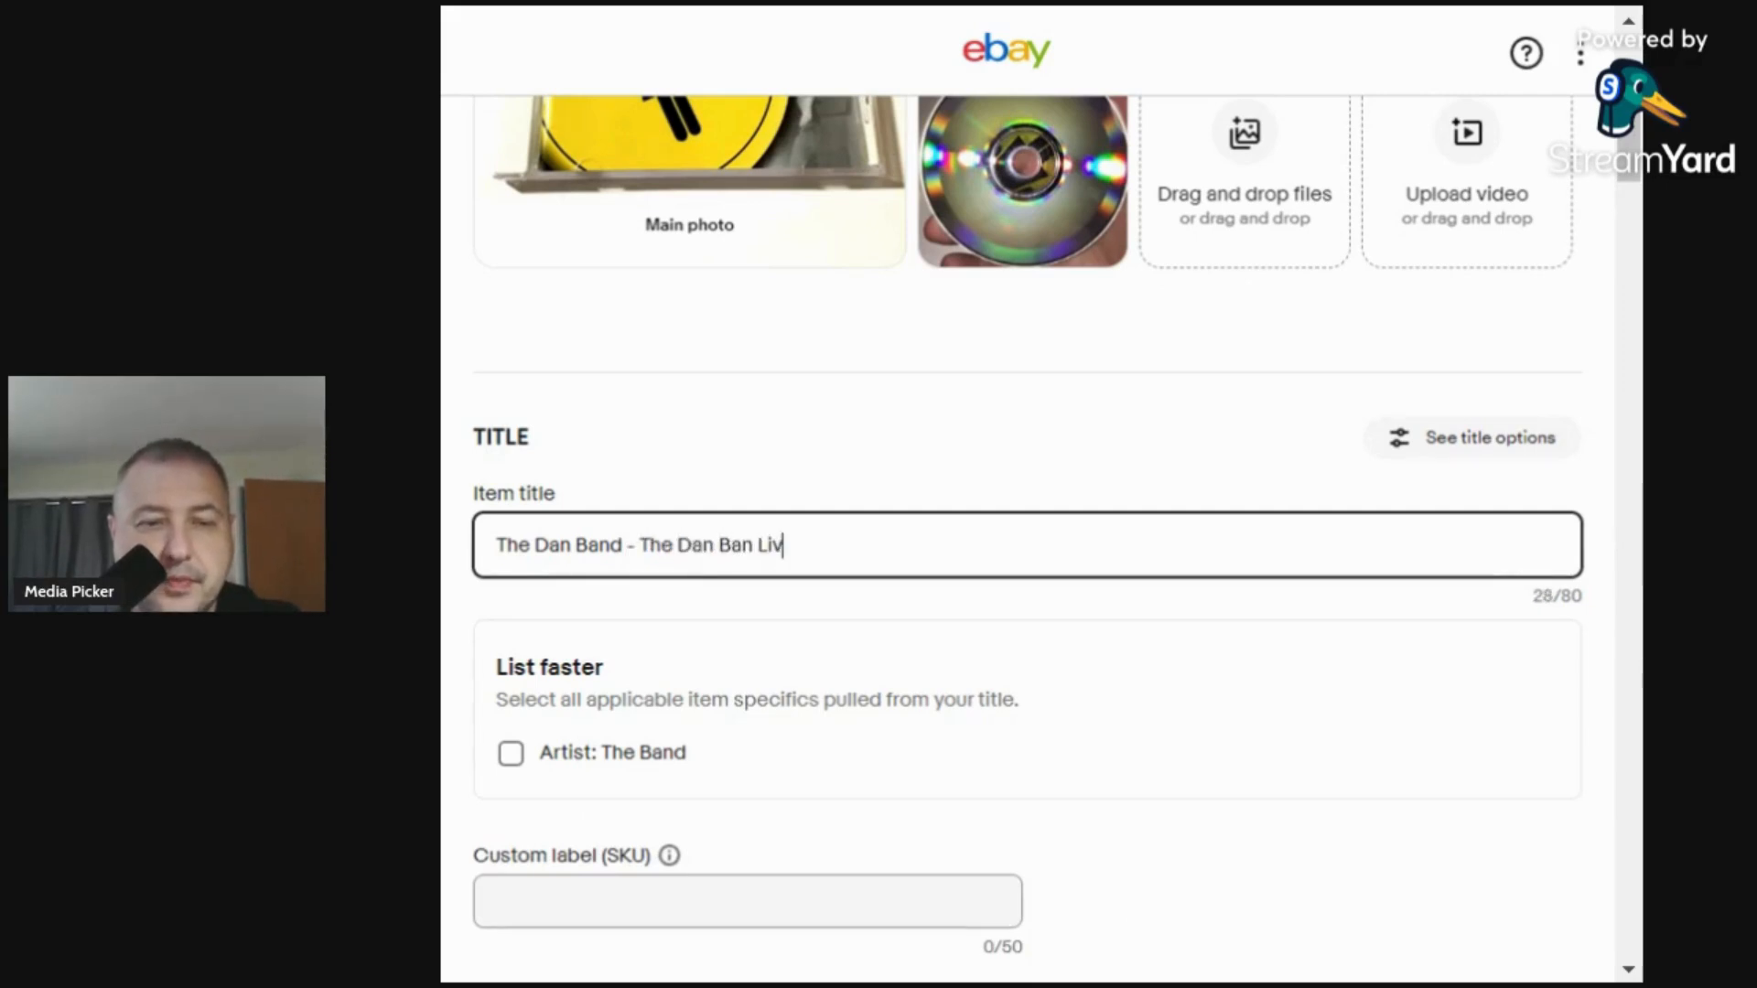
pyautogui.write('e!')
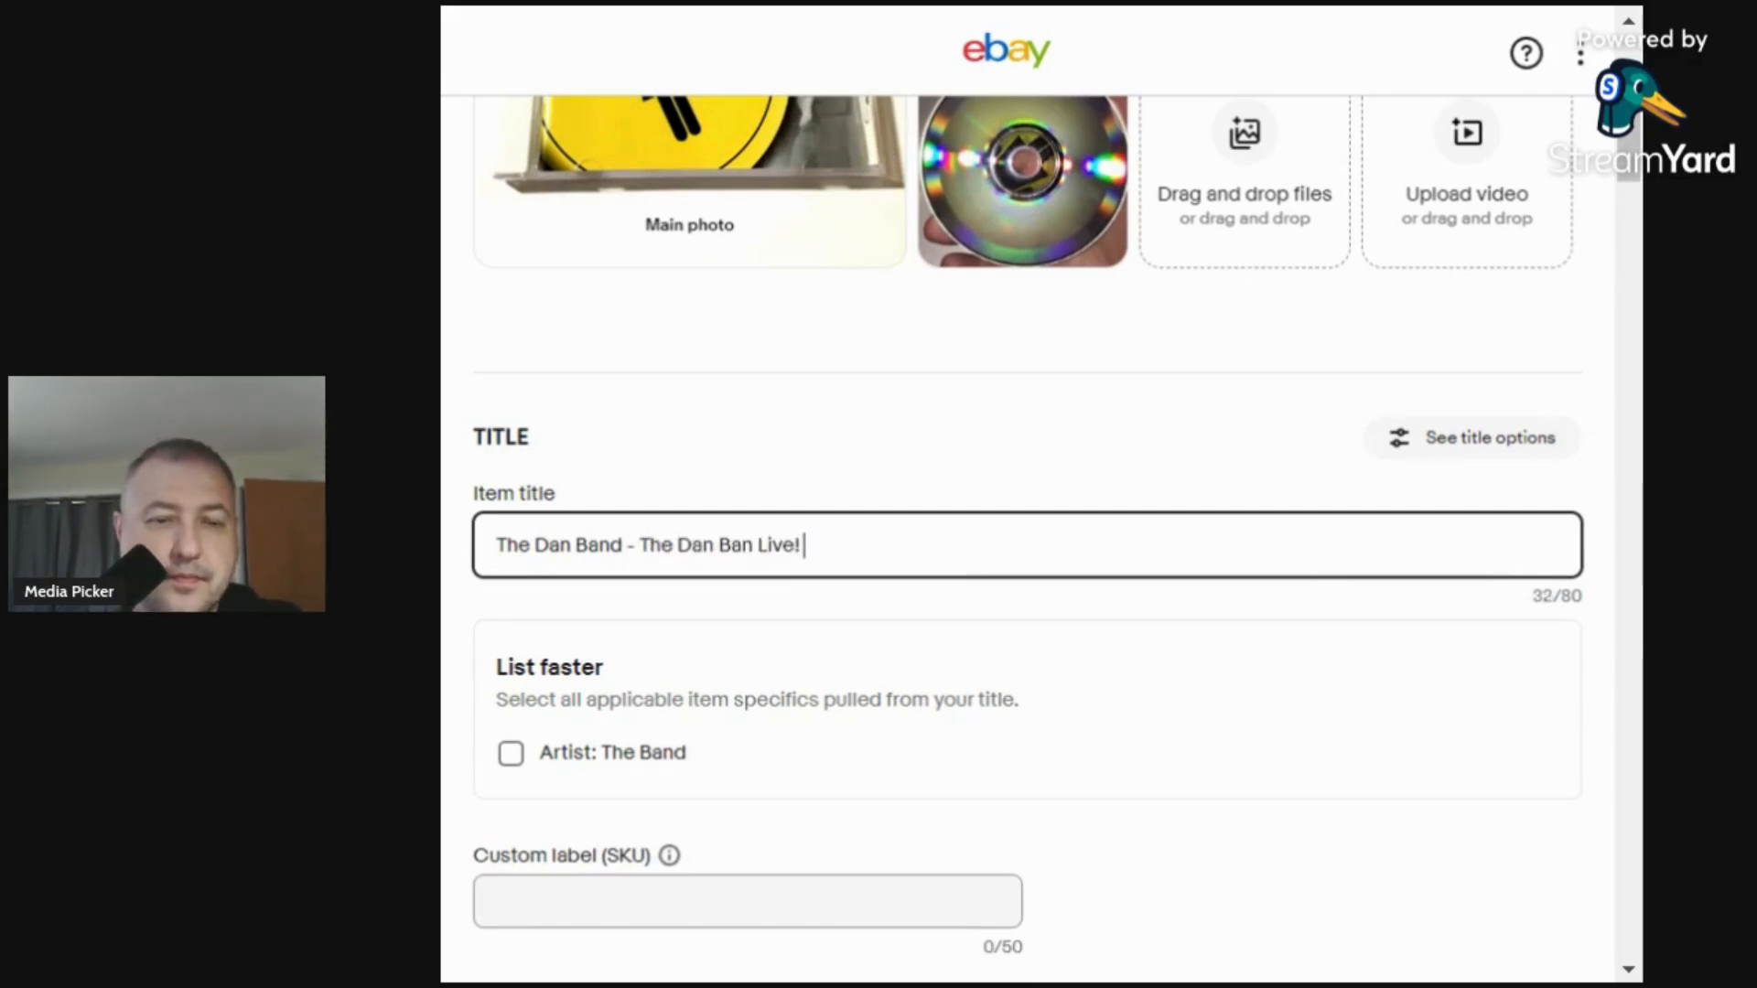
pyautogui.write(' (CD,')
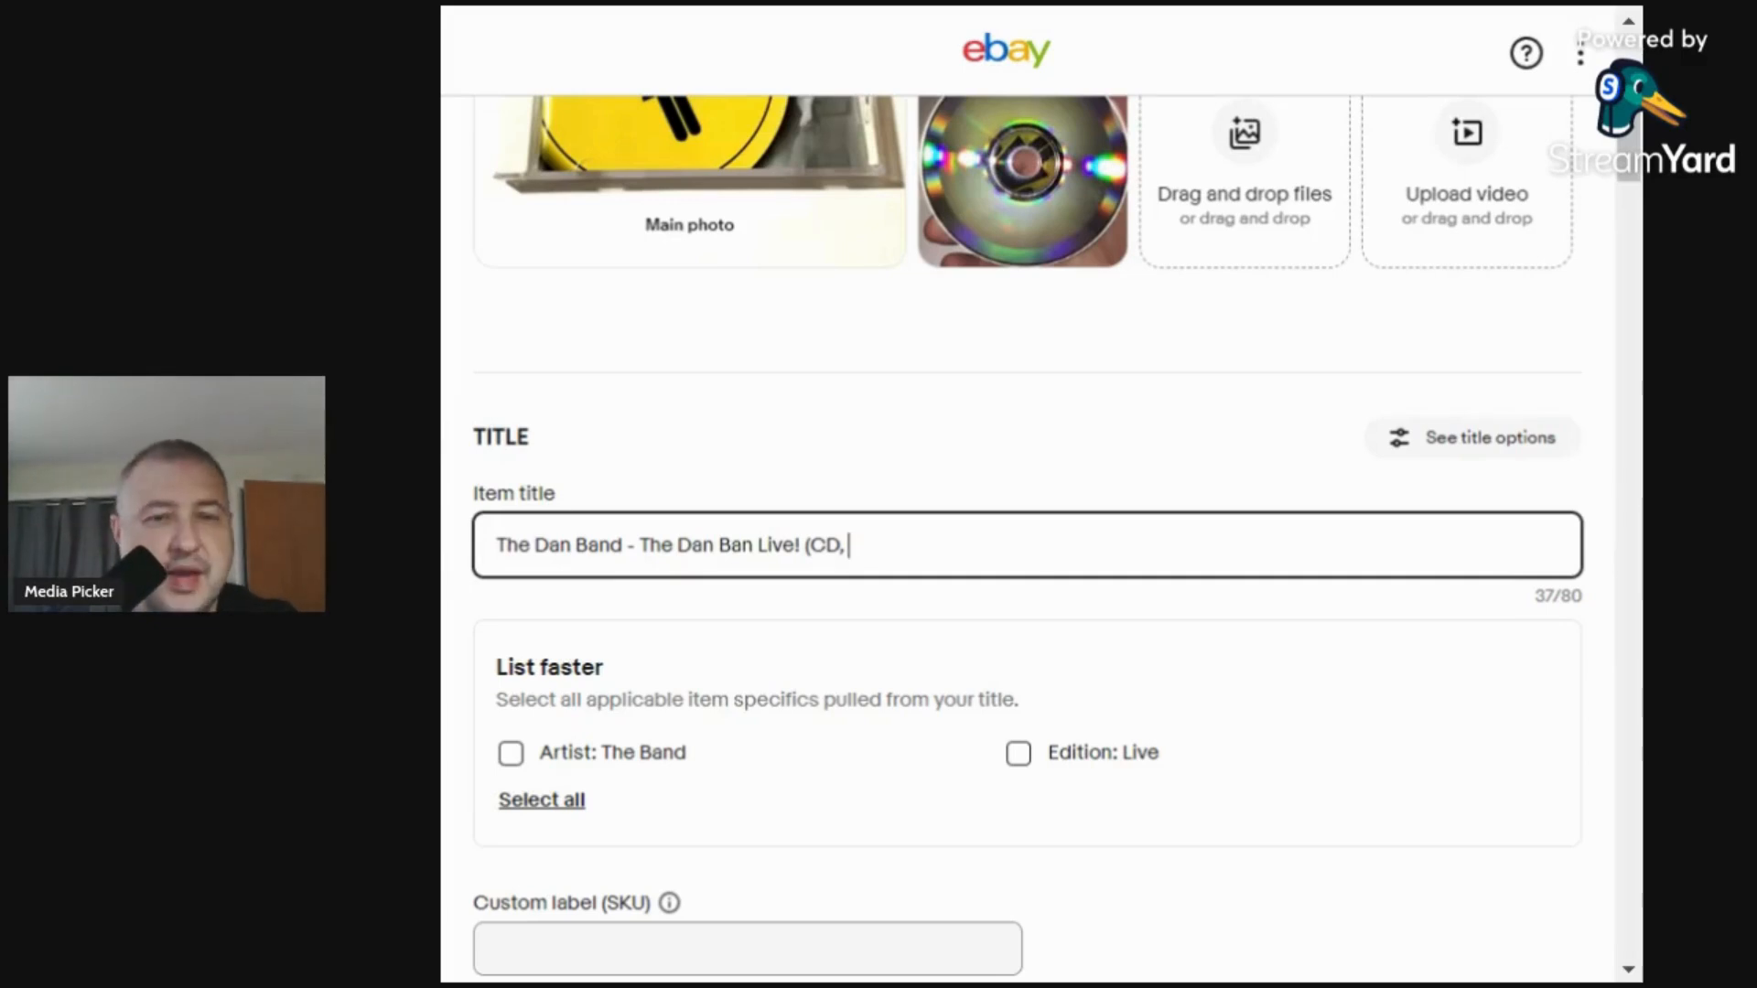
# Remove the repeated "The Dan Ban" from the item title so it reads "The Dan Band - Live! (CD,".
pyautogui.click(1410, 14)
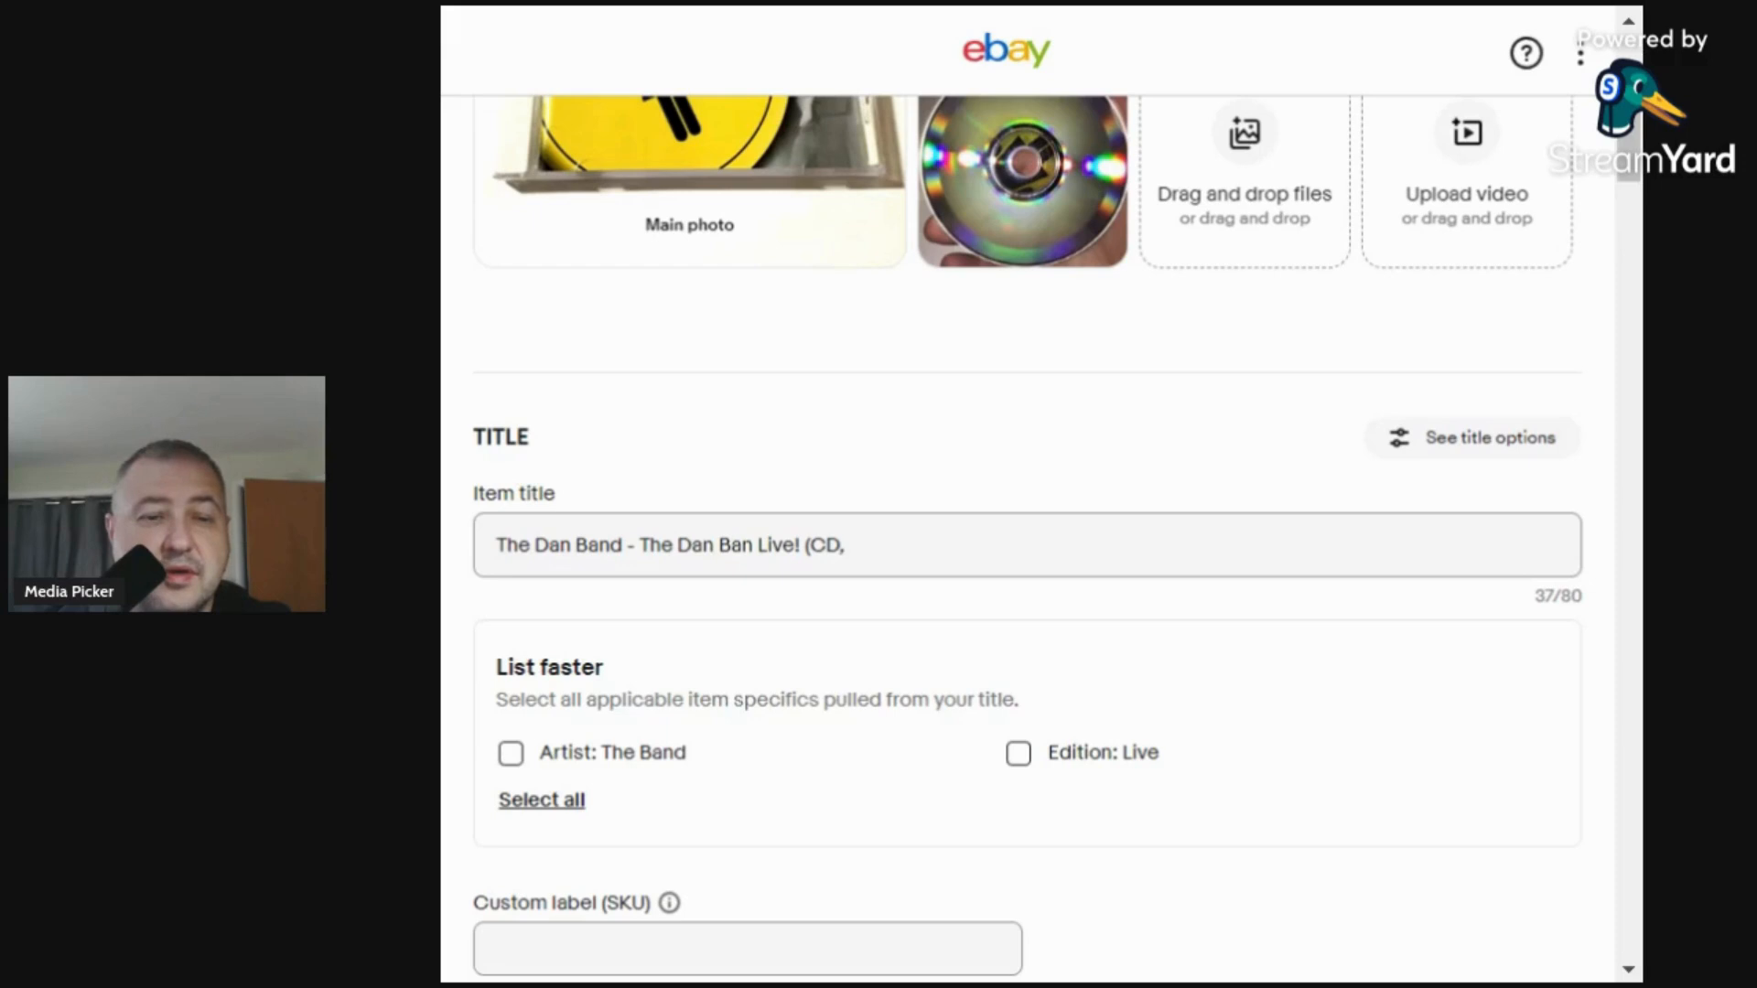
pyautogui.click(847, 545)
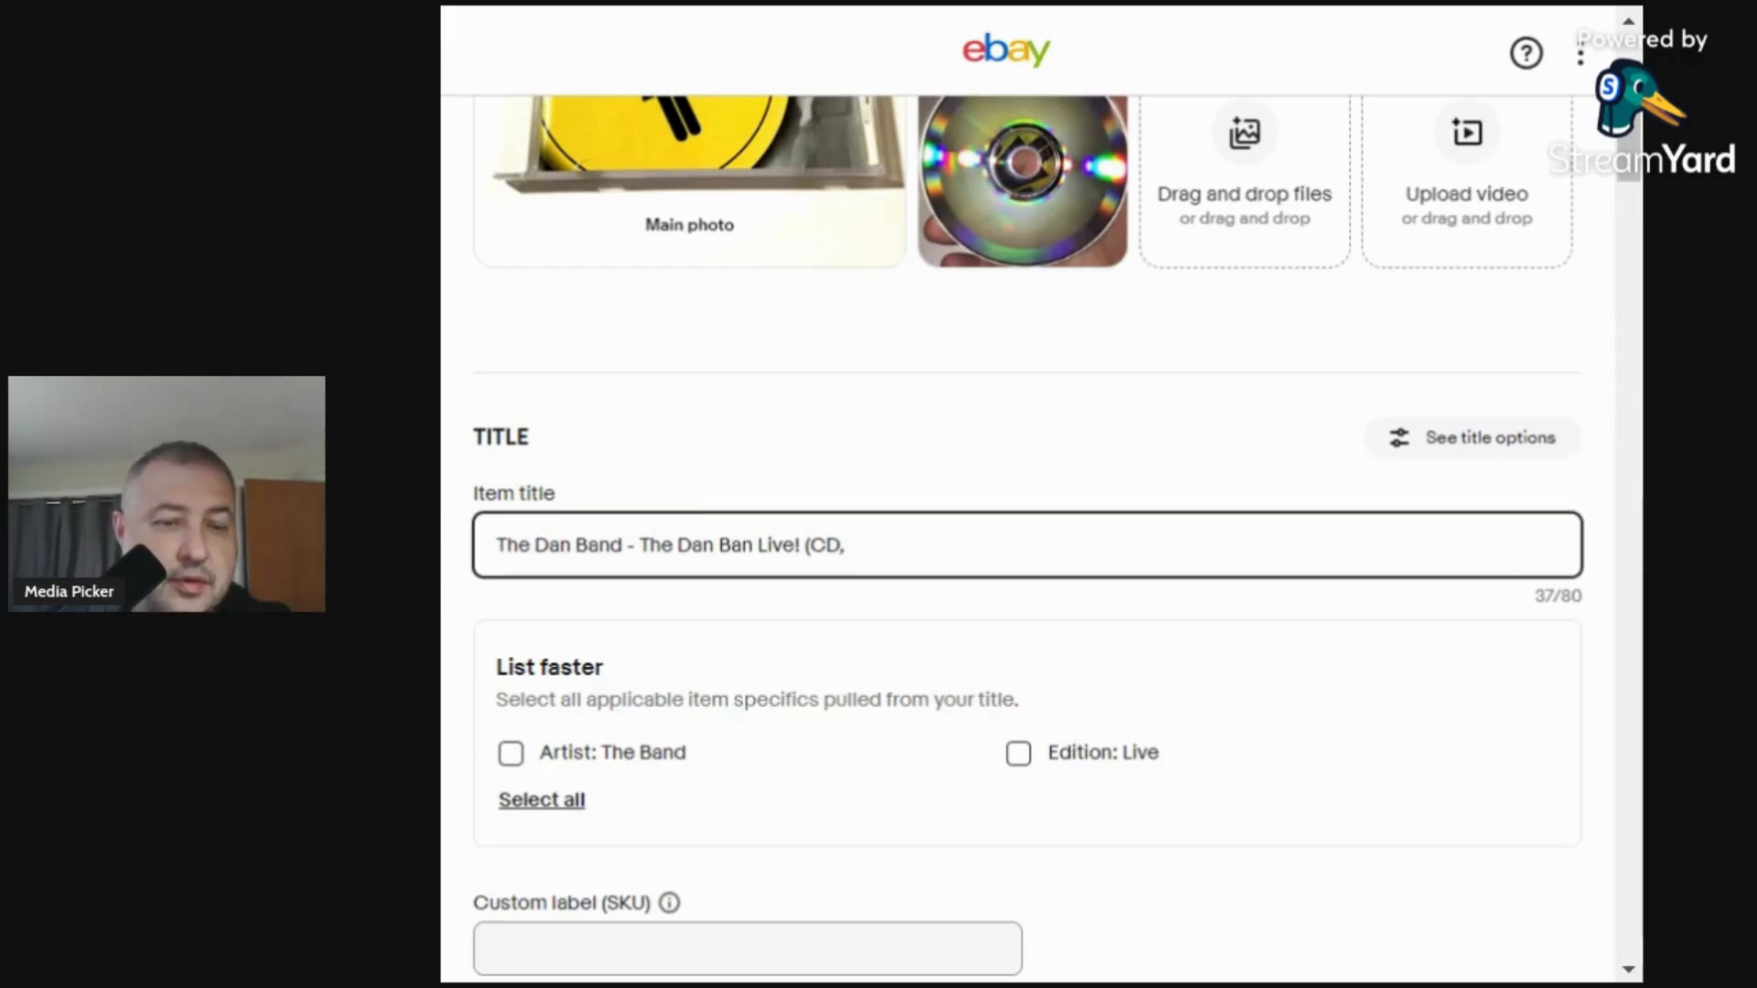
pyautogui.click(757, 545)
pyautogui.press('BackSpace')
pyautogui.press('BackSpace')
pyautogui.press('BackSpace')
pyautogui.press('BackSpace')
pyautogui.press('BackSpace')
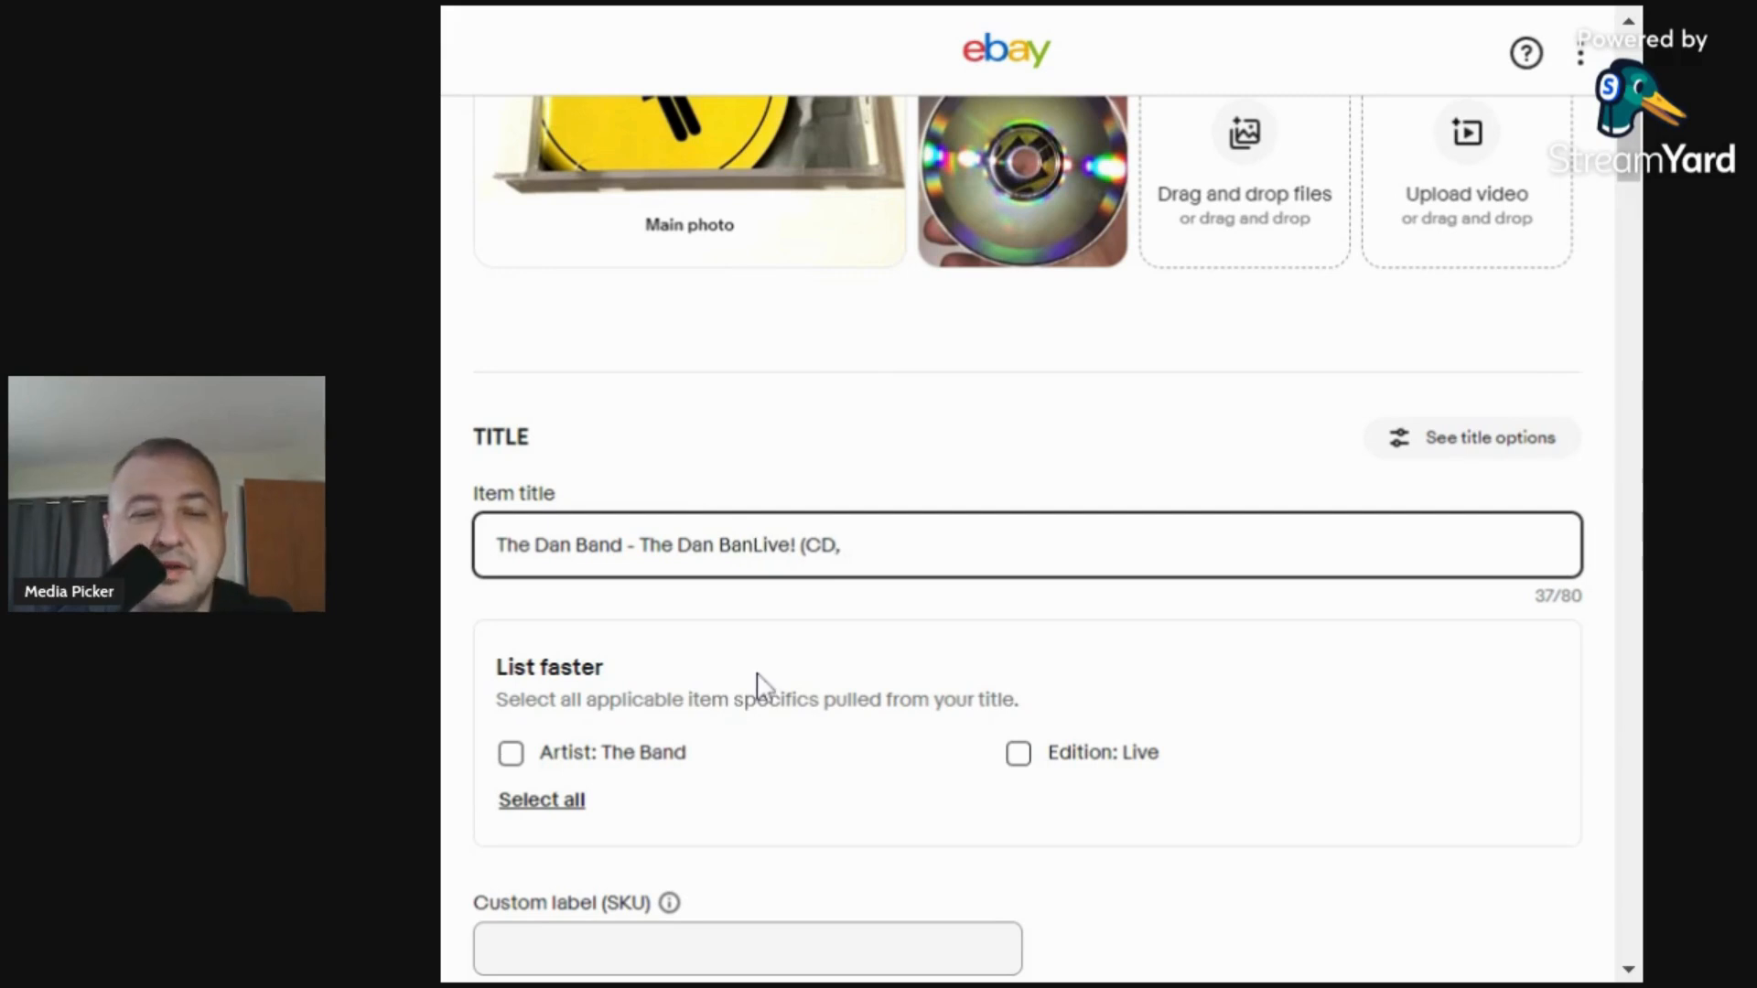
pyautogui.press('BackSpace')
pyautogui.press('BackSpace')
pyautogui.press('BackSpace')
pyautogui.press('BackSpace')
pyautogui.press('BackSpace')
pyautogui.press('BackSpace')
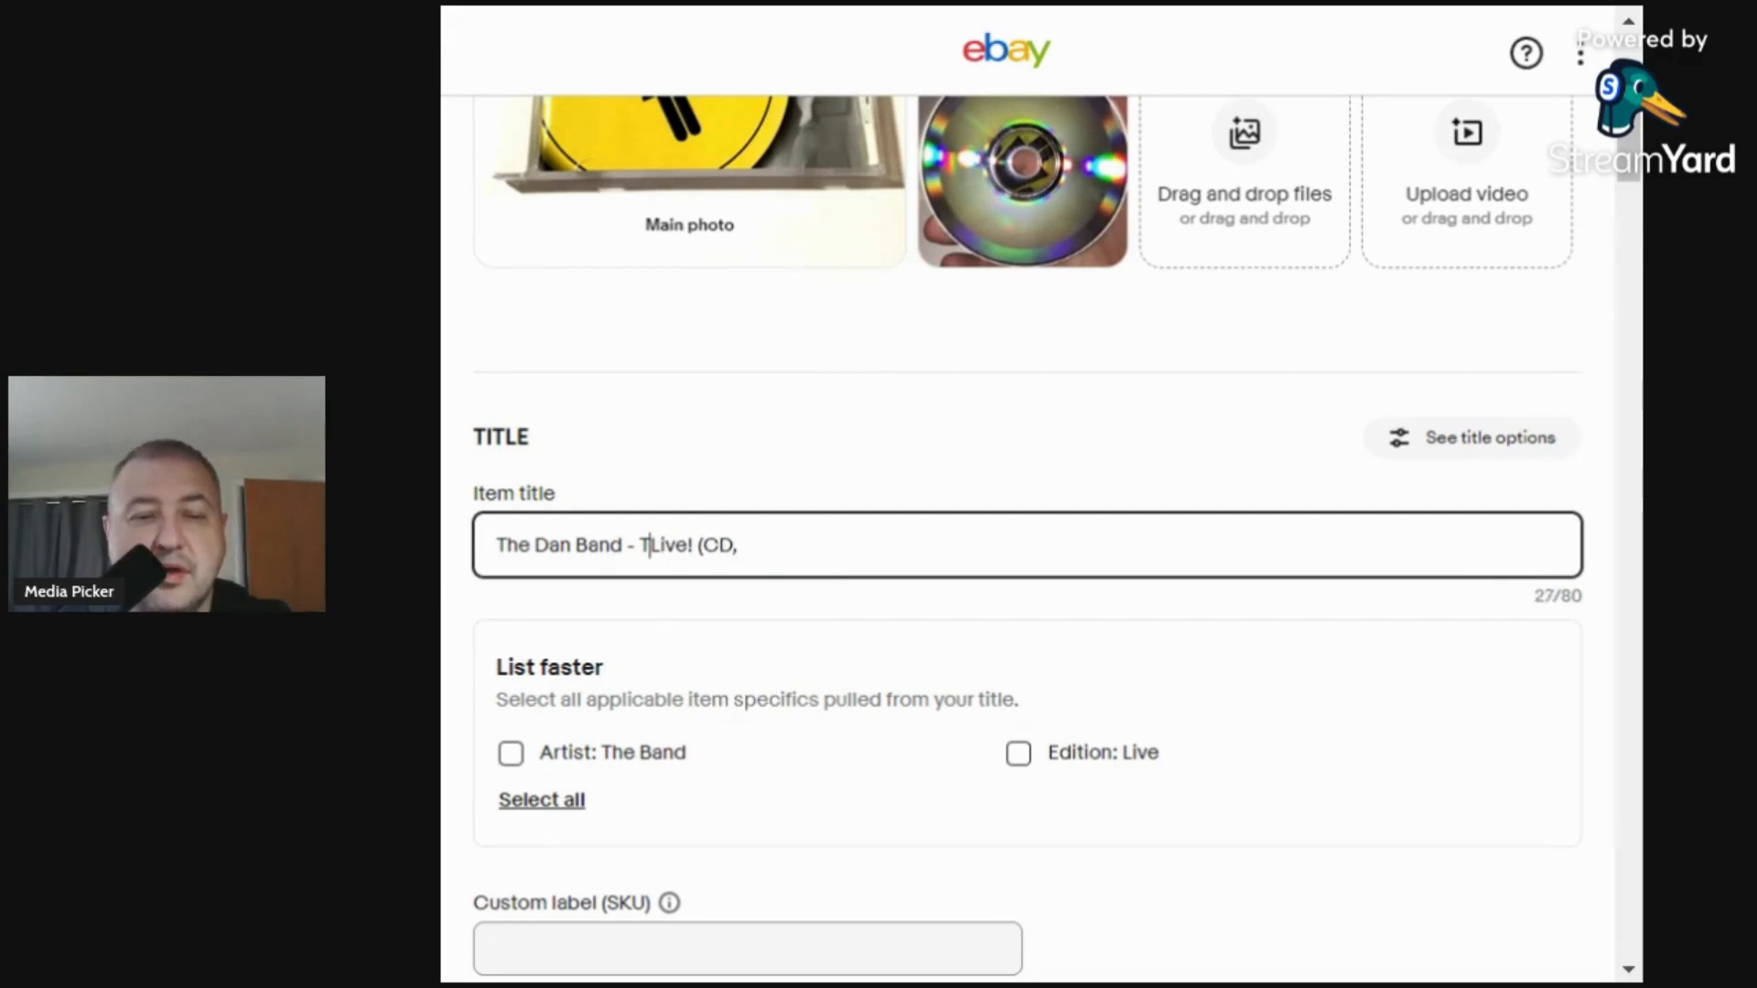
pyautogui.press('BackSpace')
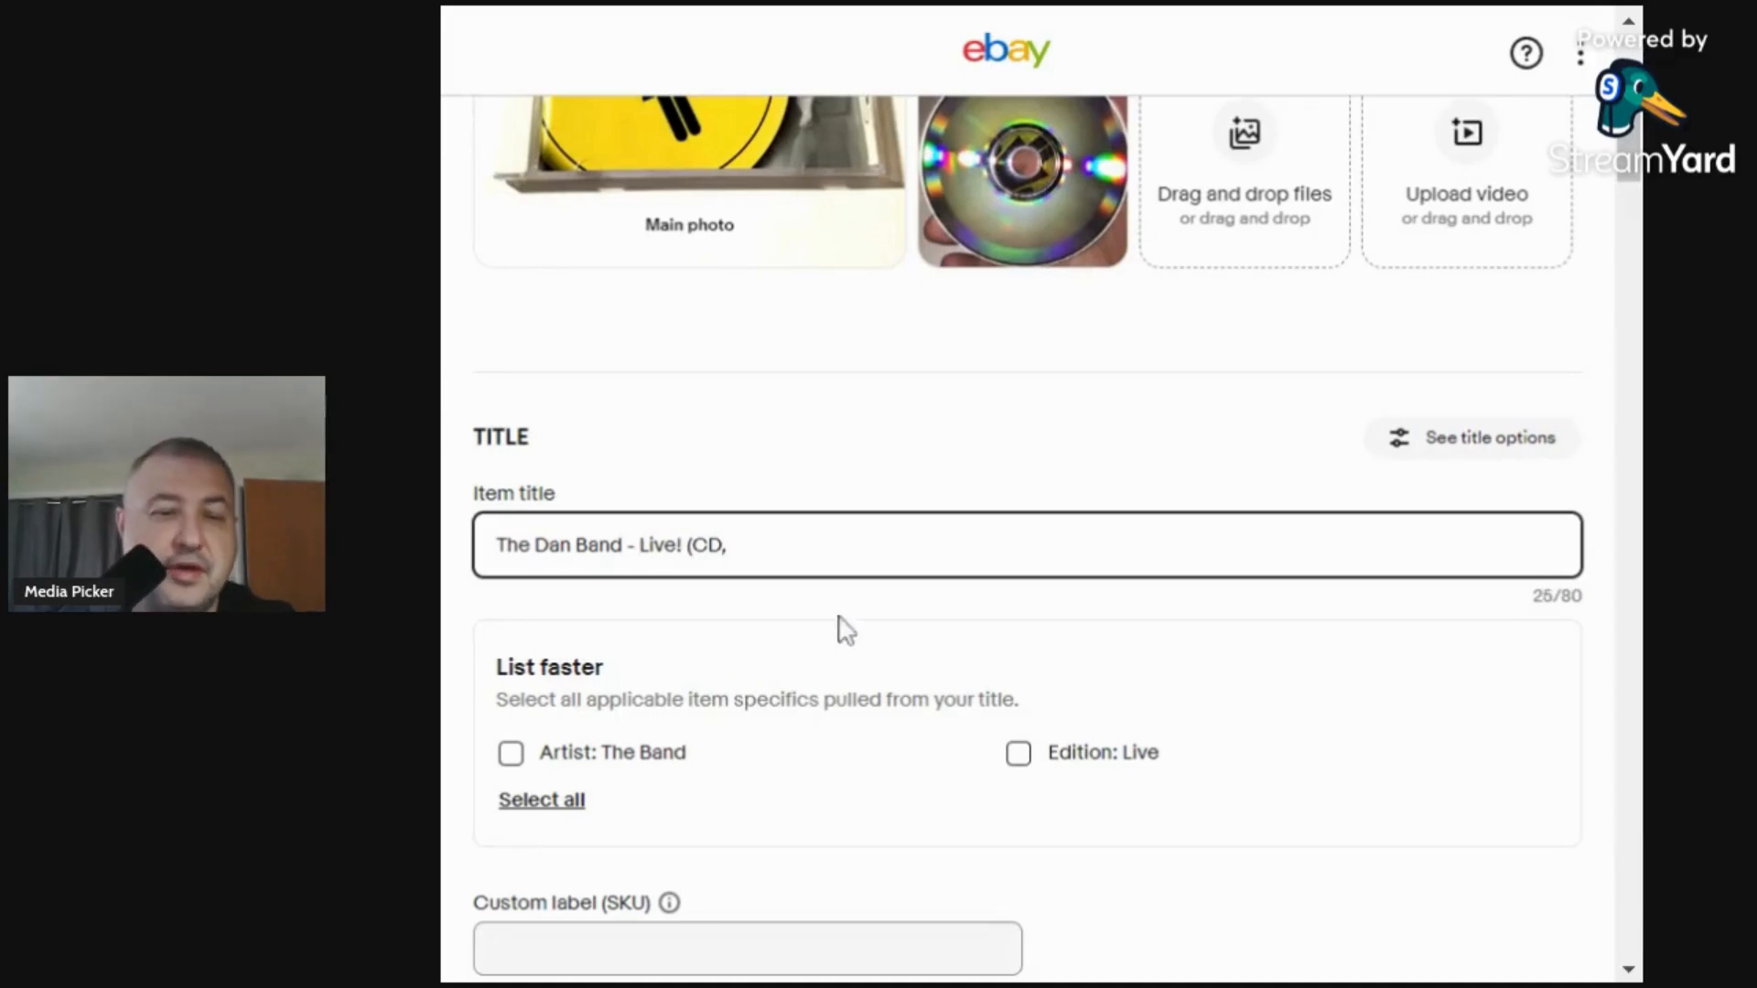
# Complete the item title with the release year and genre as "The Dan Band - Live! (CD, 2004) Rock".
pyautogui.click(867, 551)
pyautogui.hotkey('alt', 'Tab')
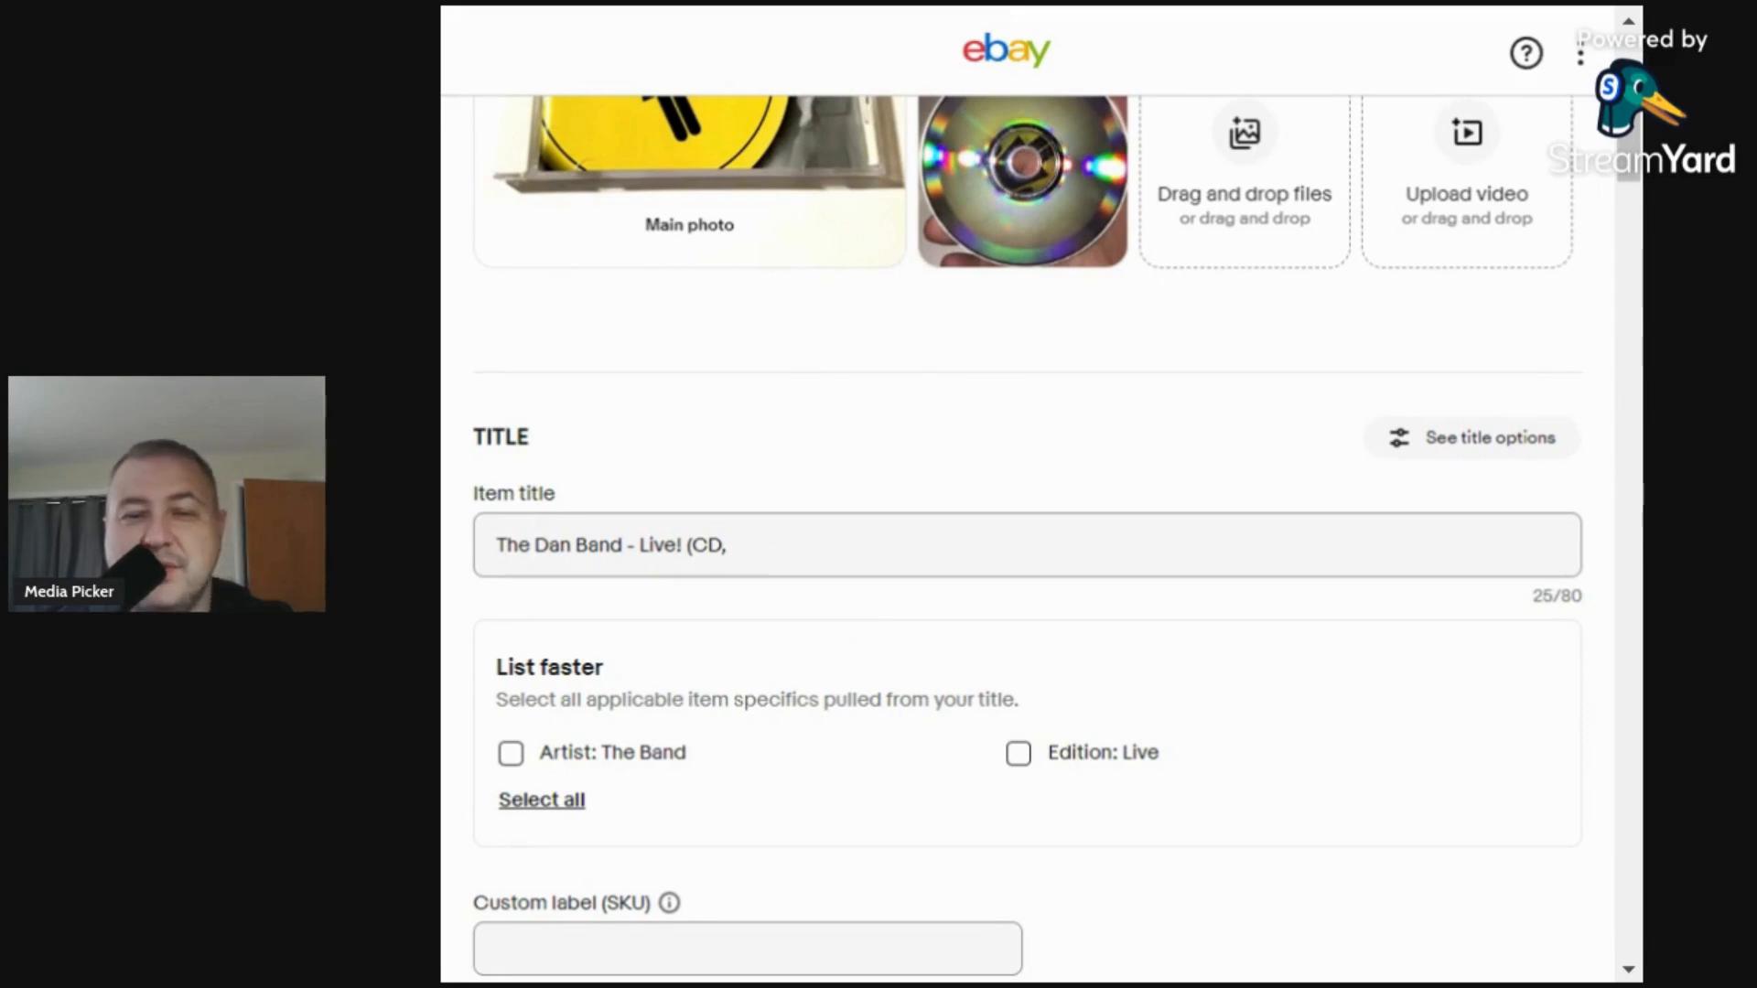
pyautogui.hotkey('alt', 'Tab')
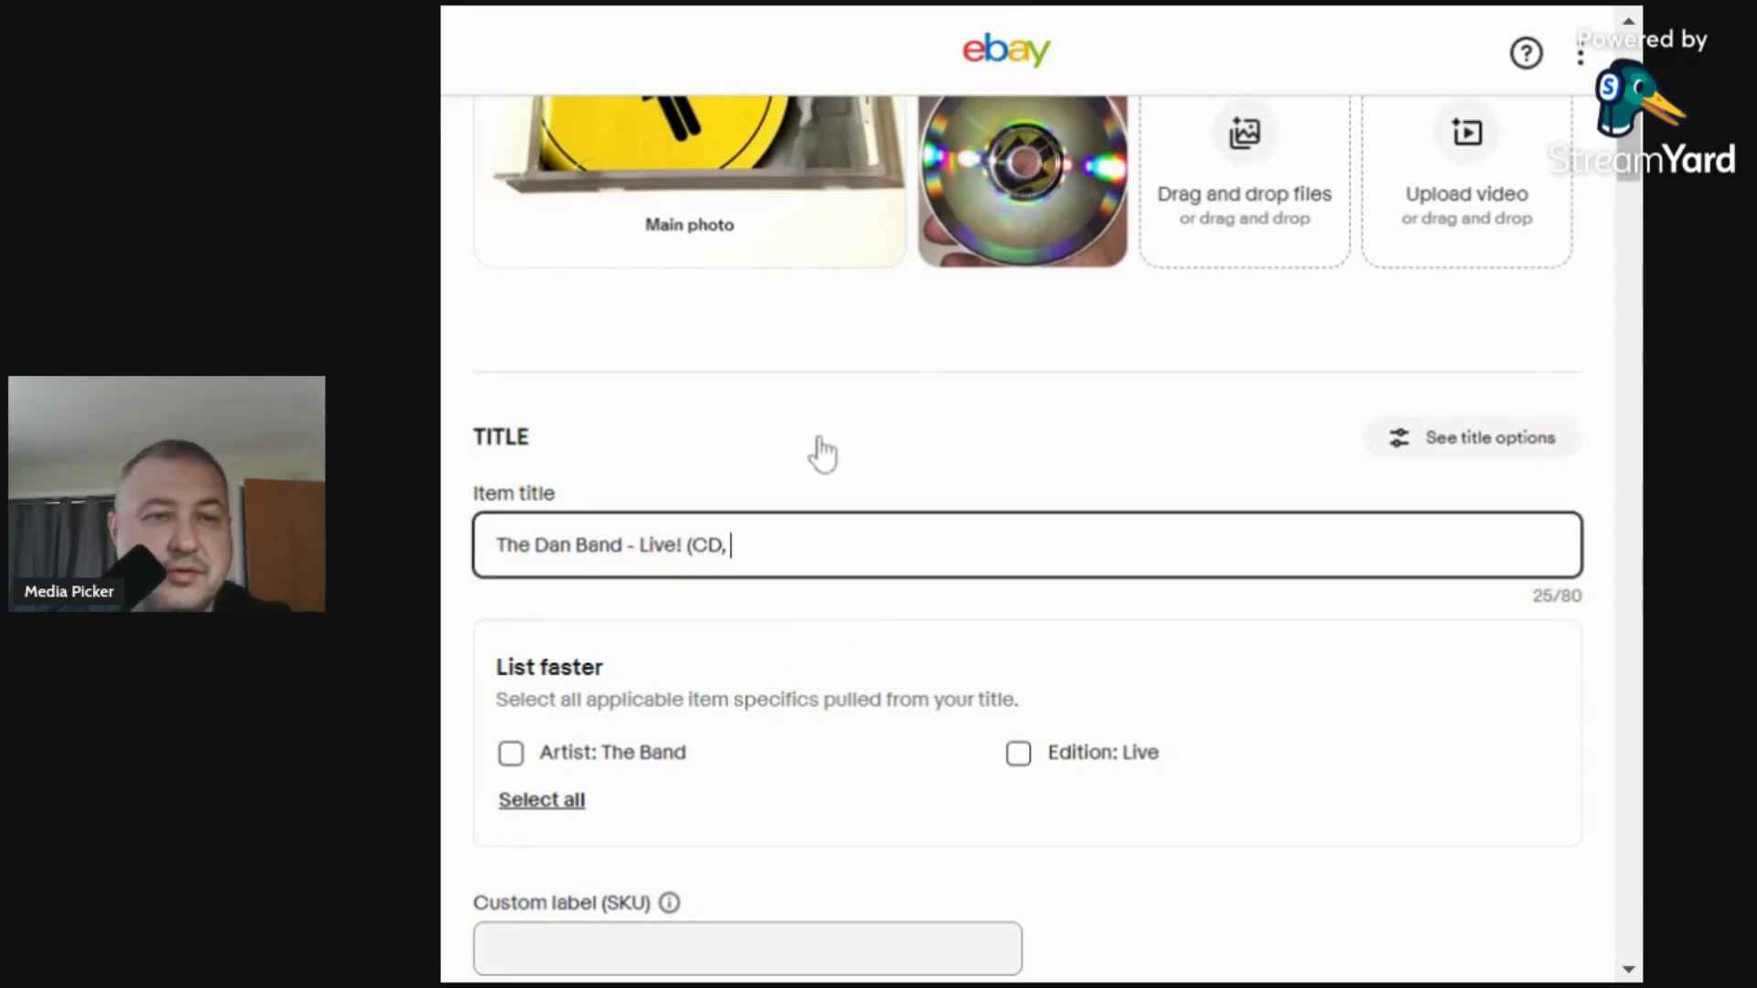
pyautogui.write('2004) Ricj')
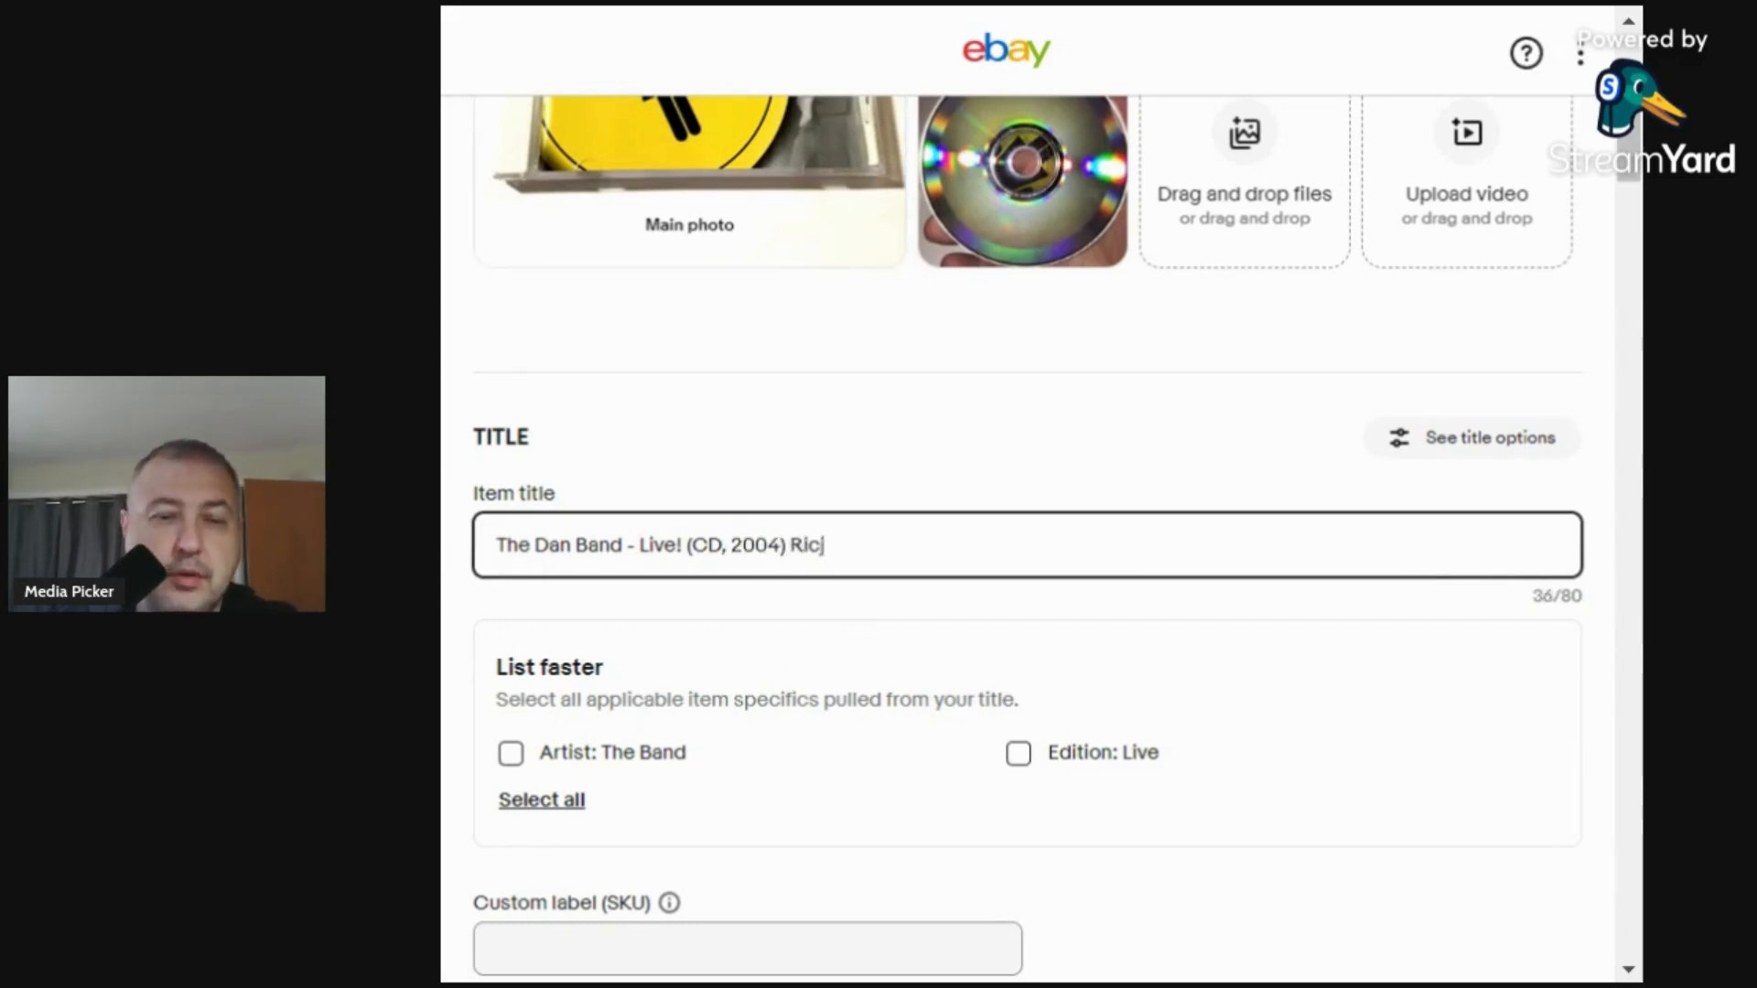
pyautogui.press('BackSpace')
pyautogui.press('BackSpace')
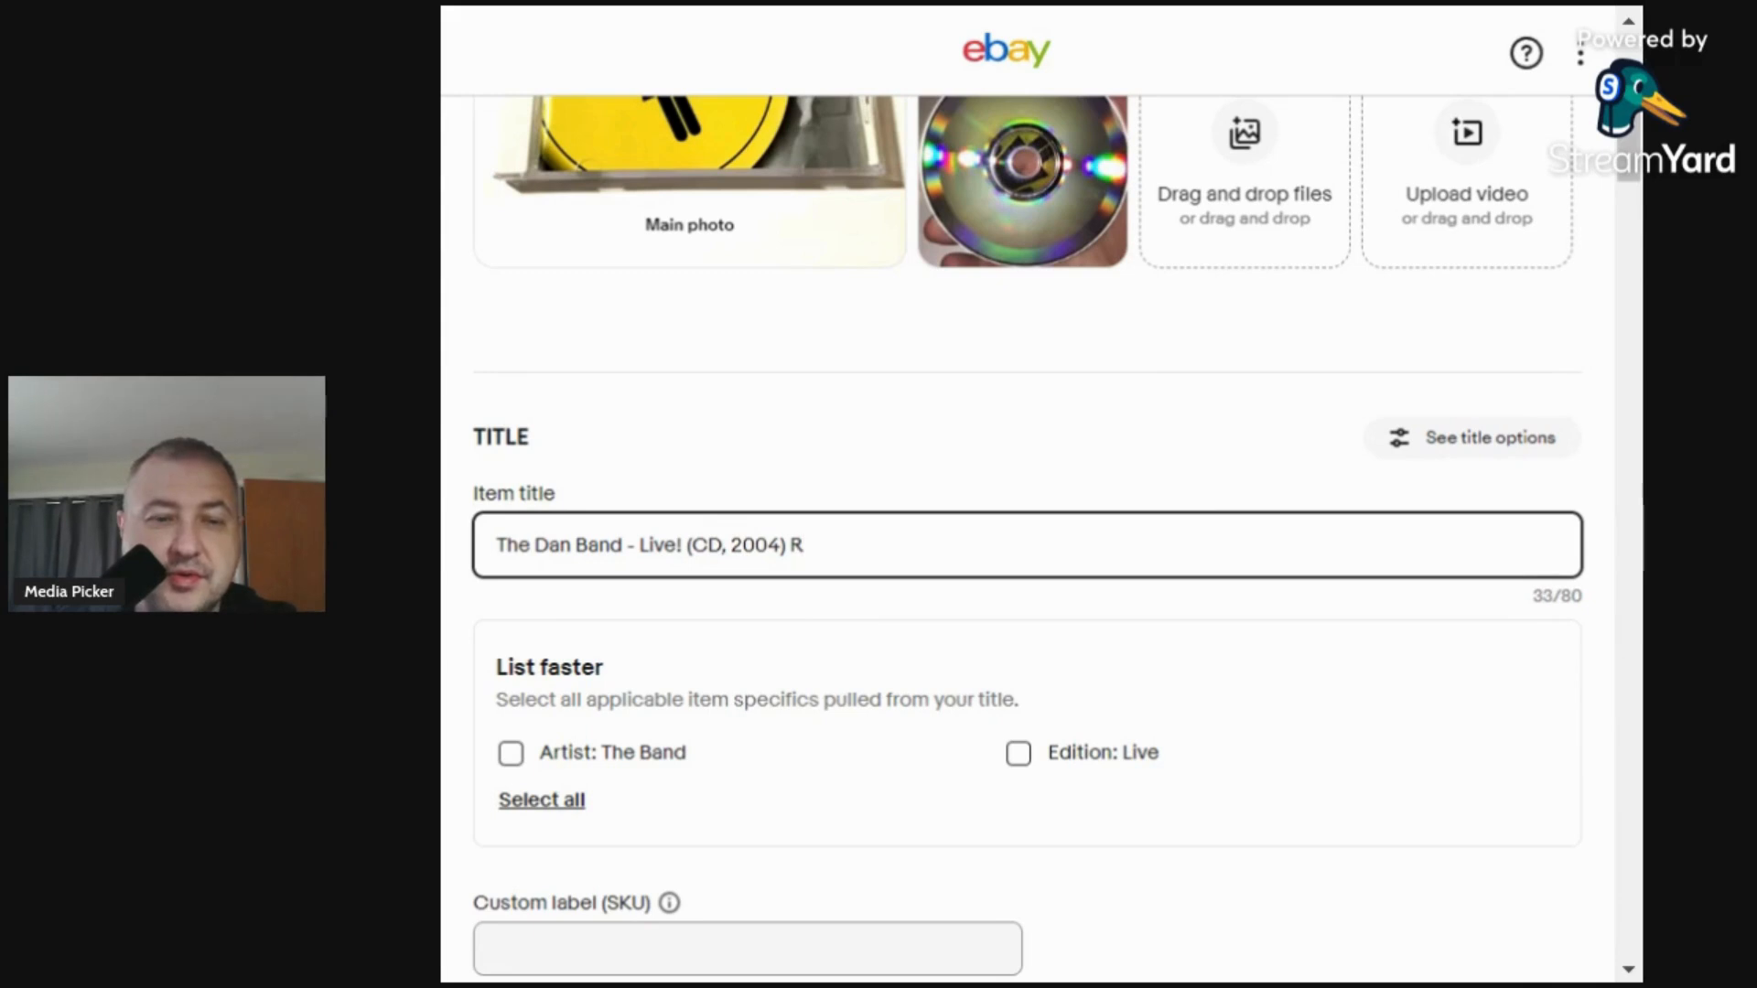
pyautogui.write('ock')
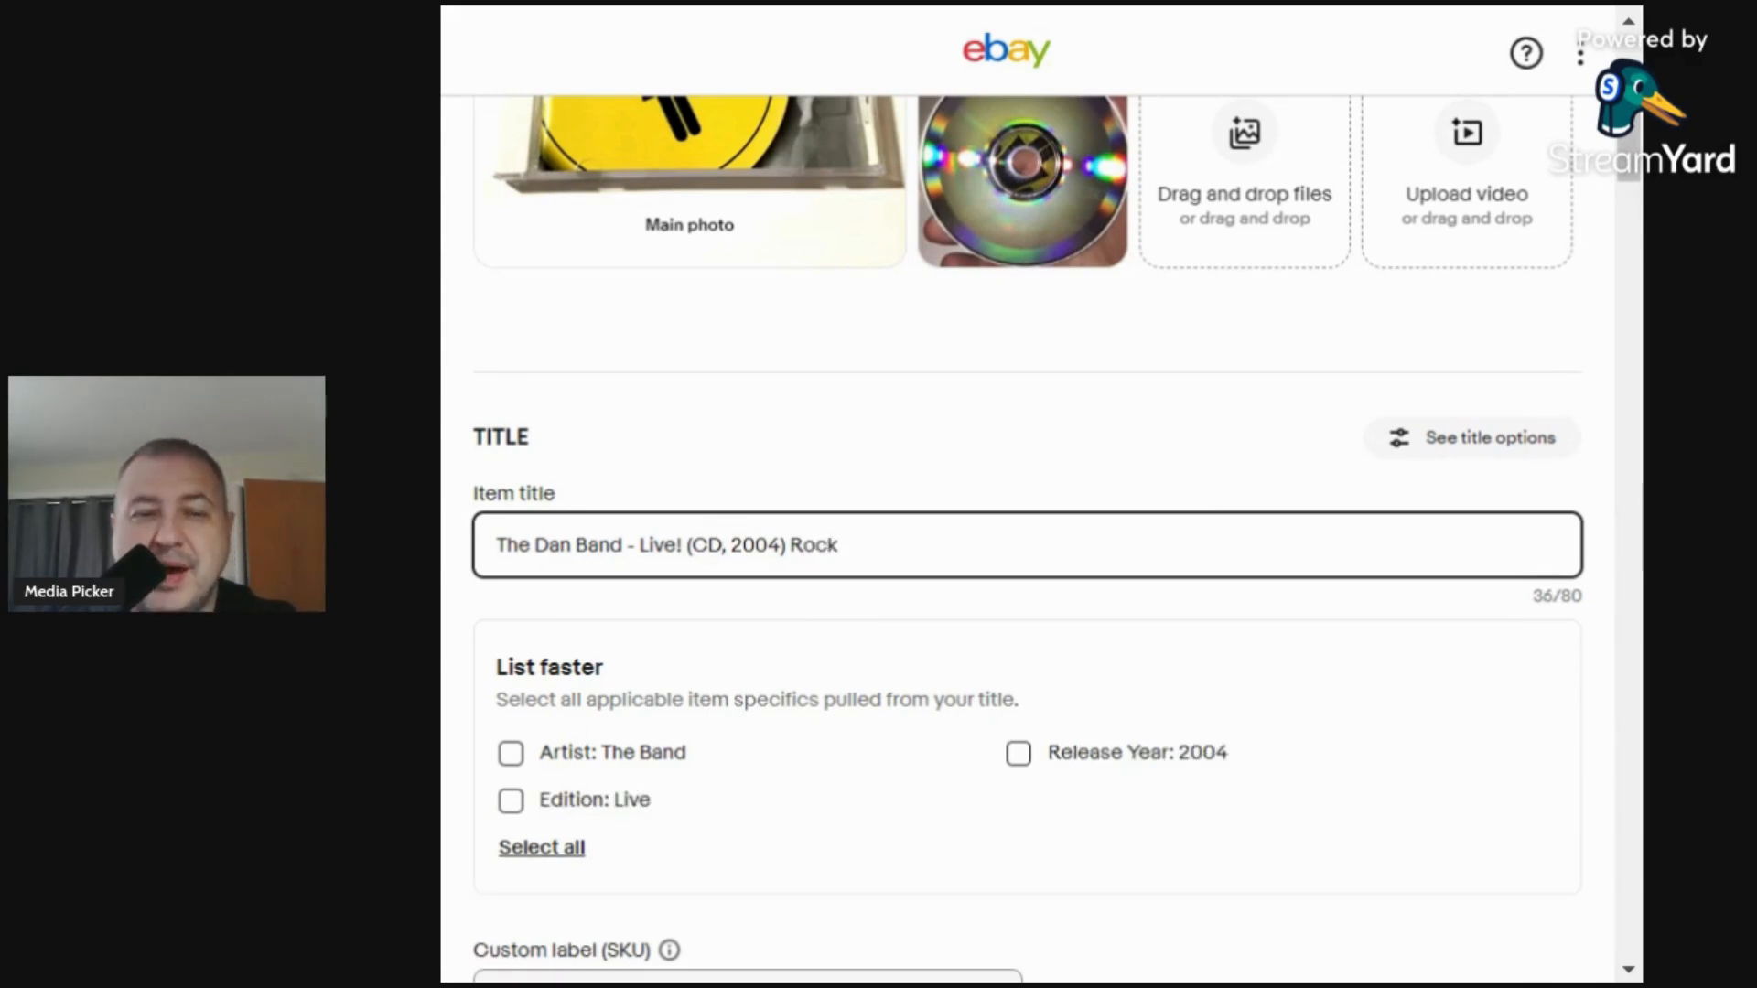
# Accept the suggested item specifics Genre: Rock, Edition: Live and Release Year: 2004, leaving out the suggested artist.
pyautogui.scroll(5, 899, 595)
pyautogui.scroll(-2, 899, 595)
pyautogui.scroll(-7, 899, 595)
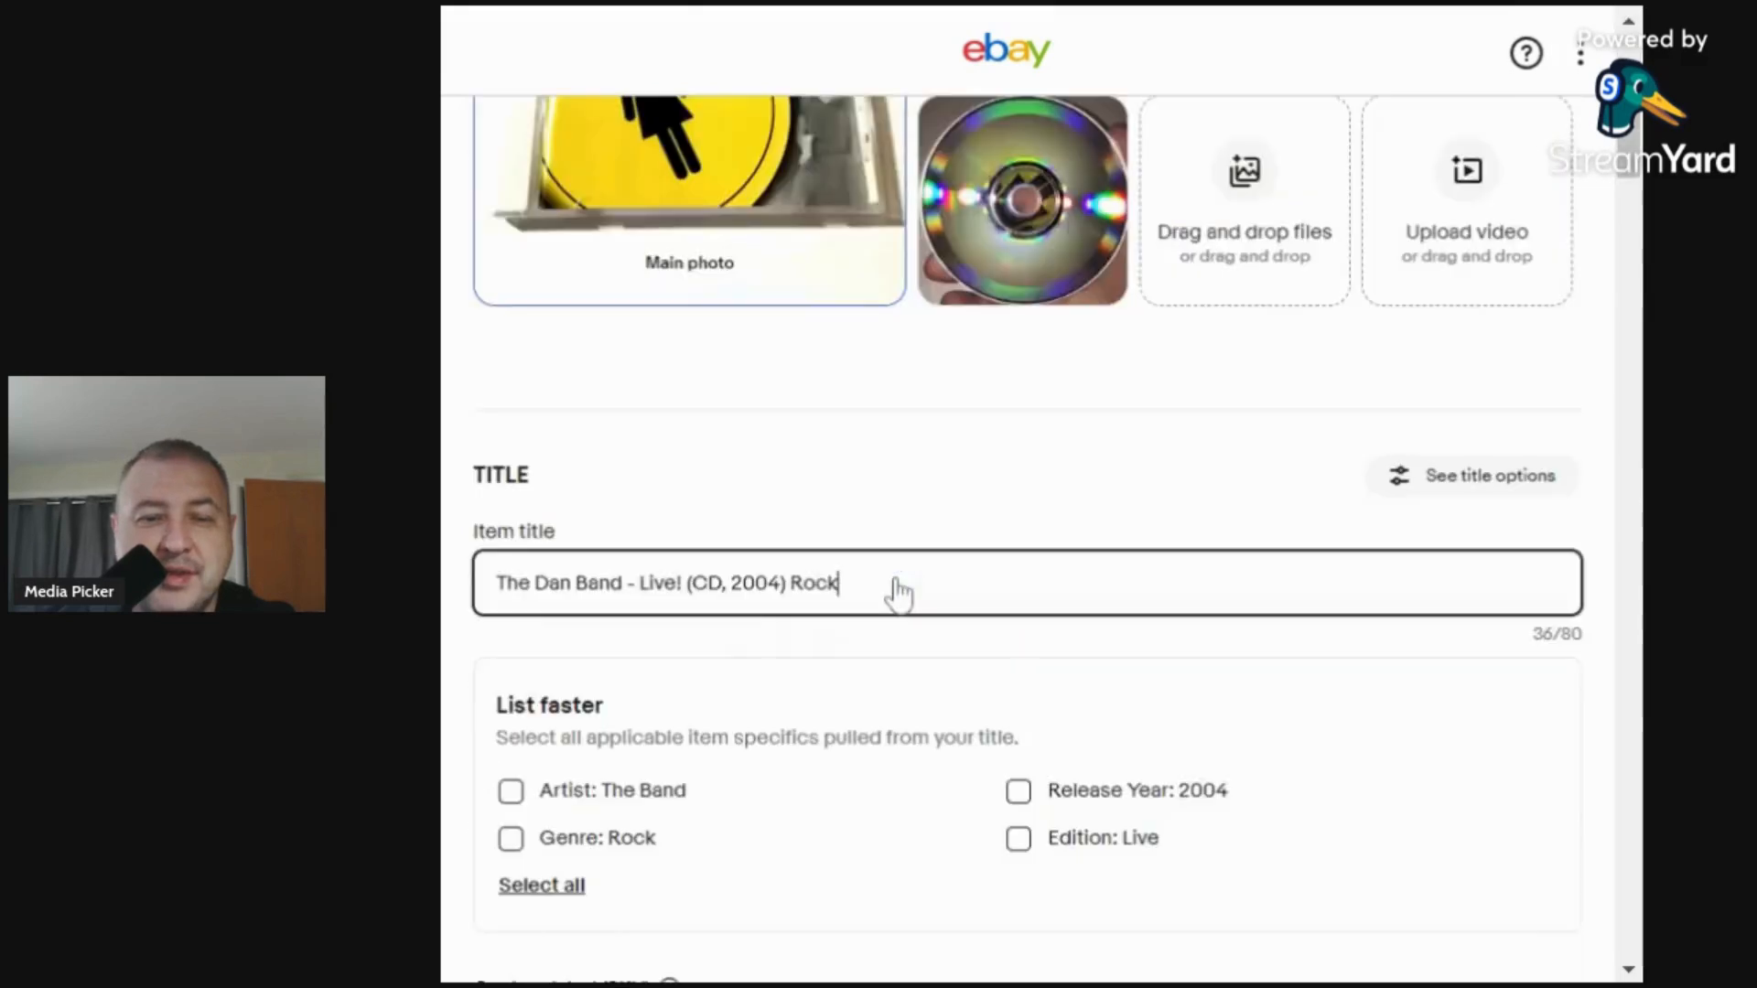
pyautogui.click(511, 463)
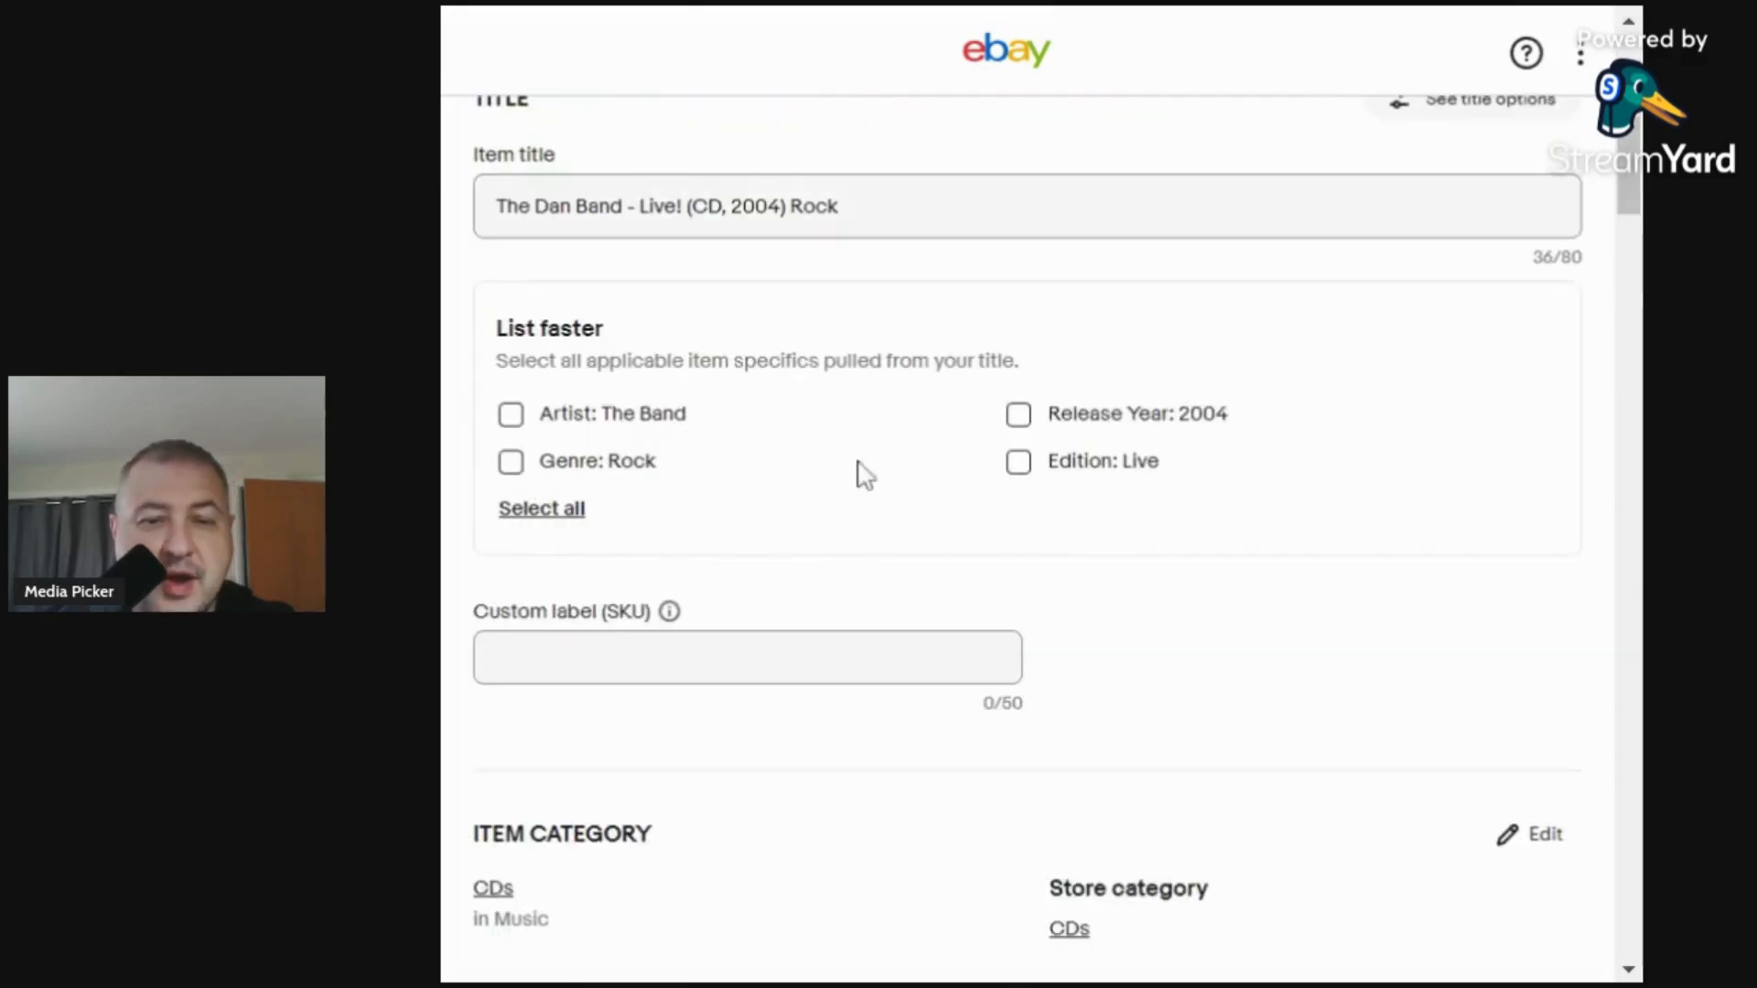
pyautogui.click(1017, 461)
pyautogui.click(1018, 416)
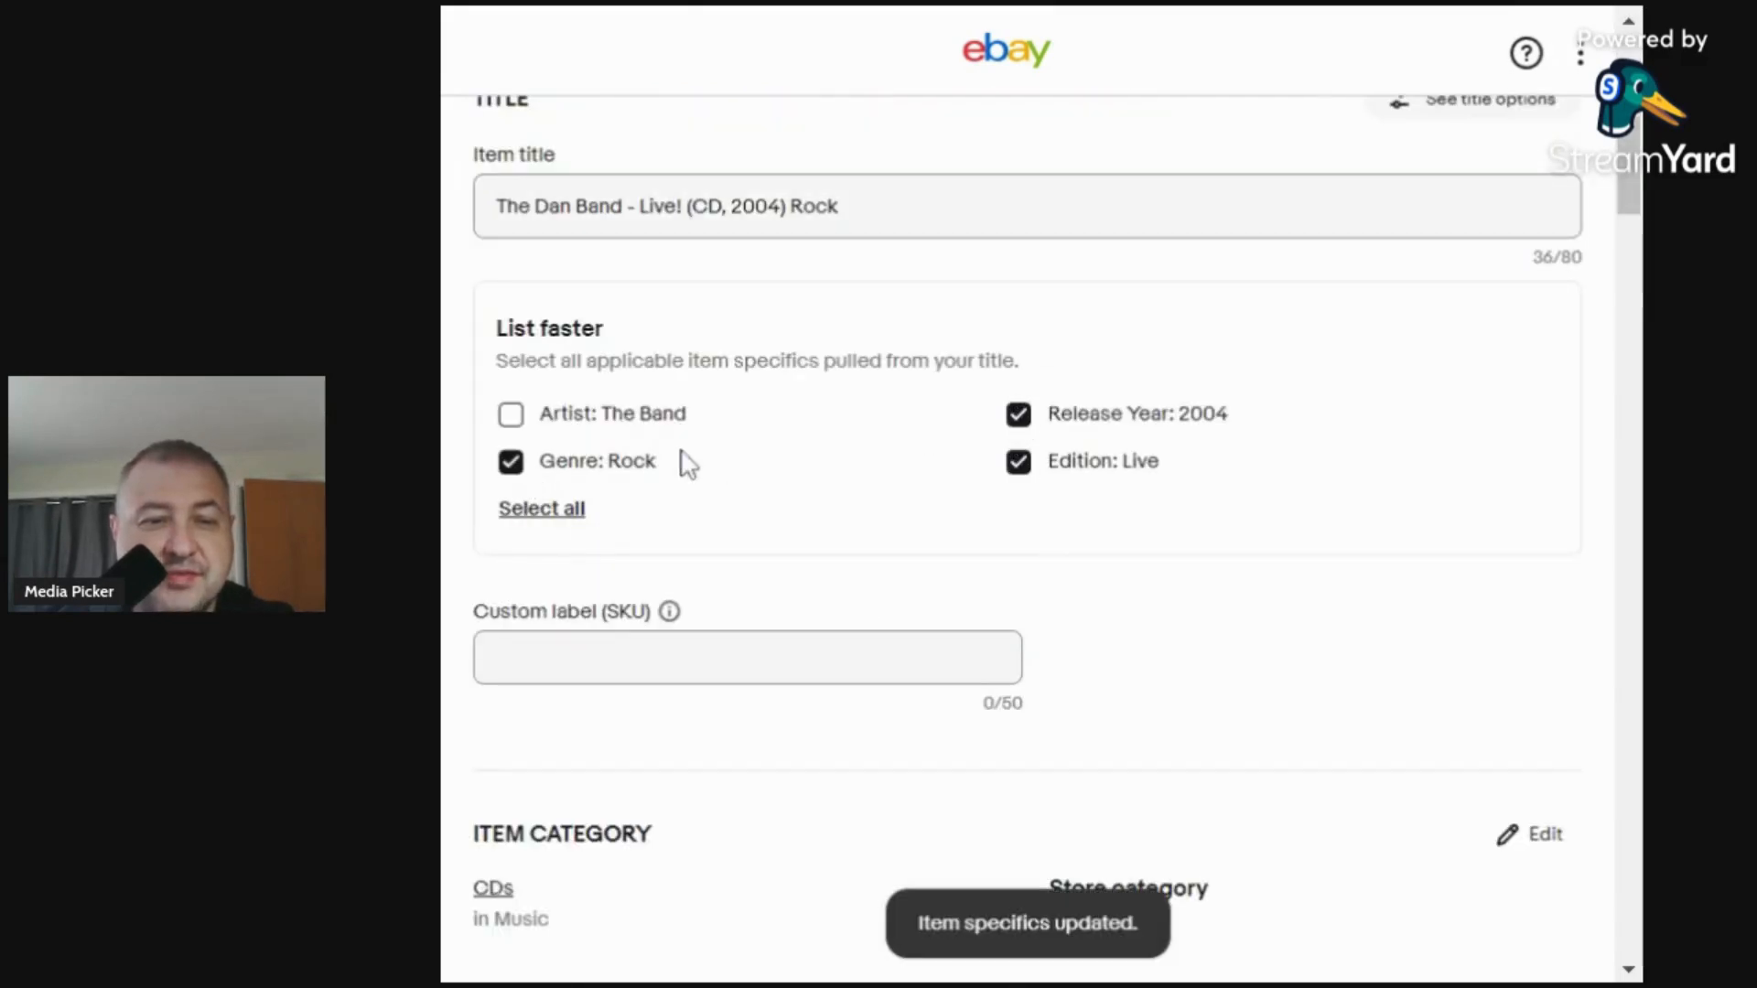
# Set the custom label (SKU) to 0.55.
pyautogui.click(547, 657)
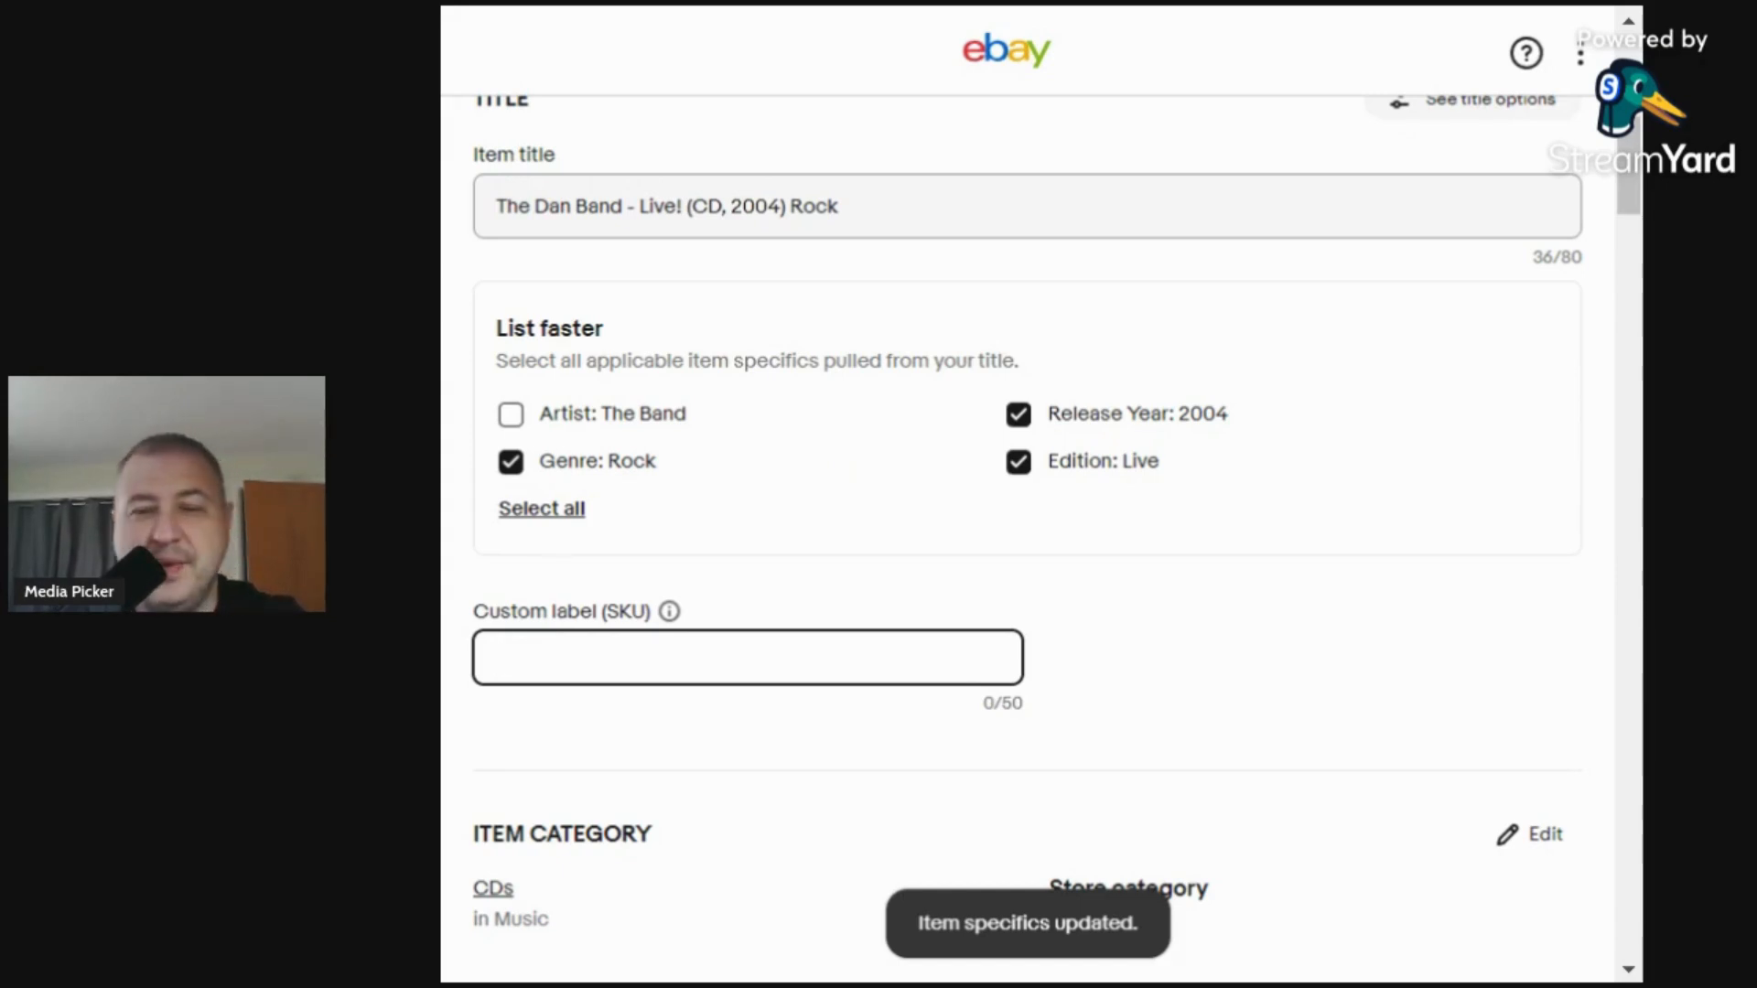
pyautogui.write('0.55')
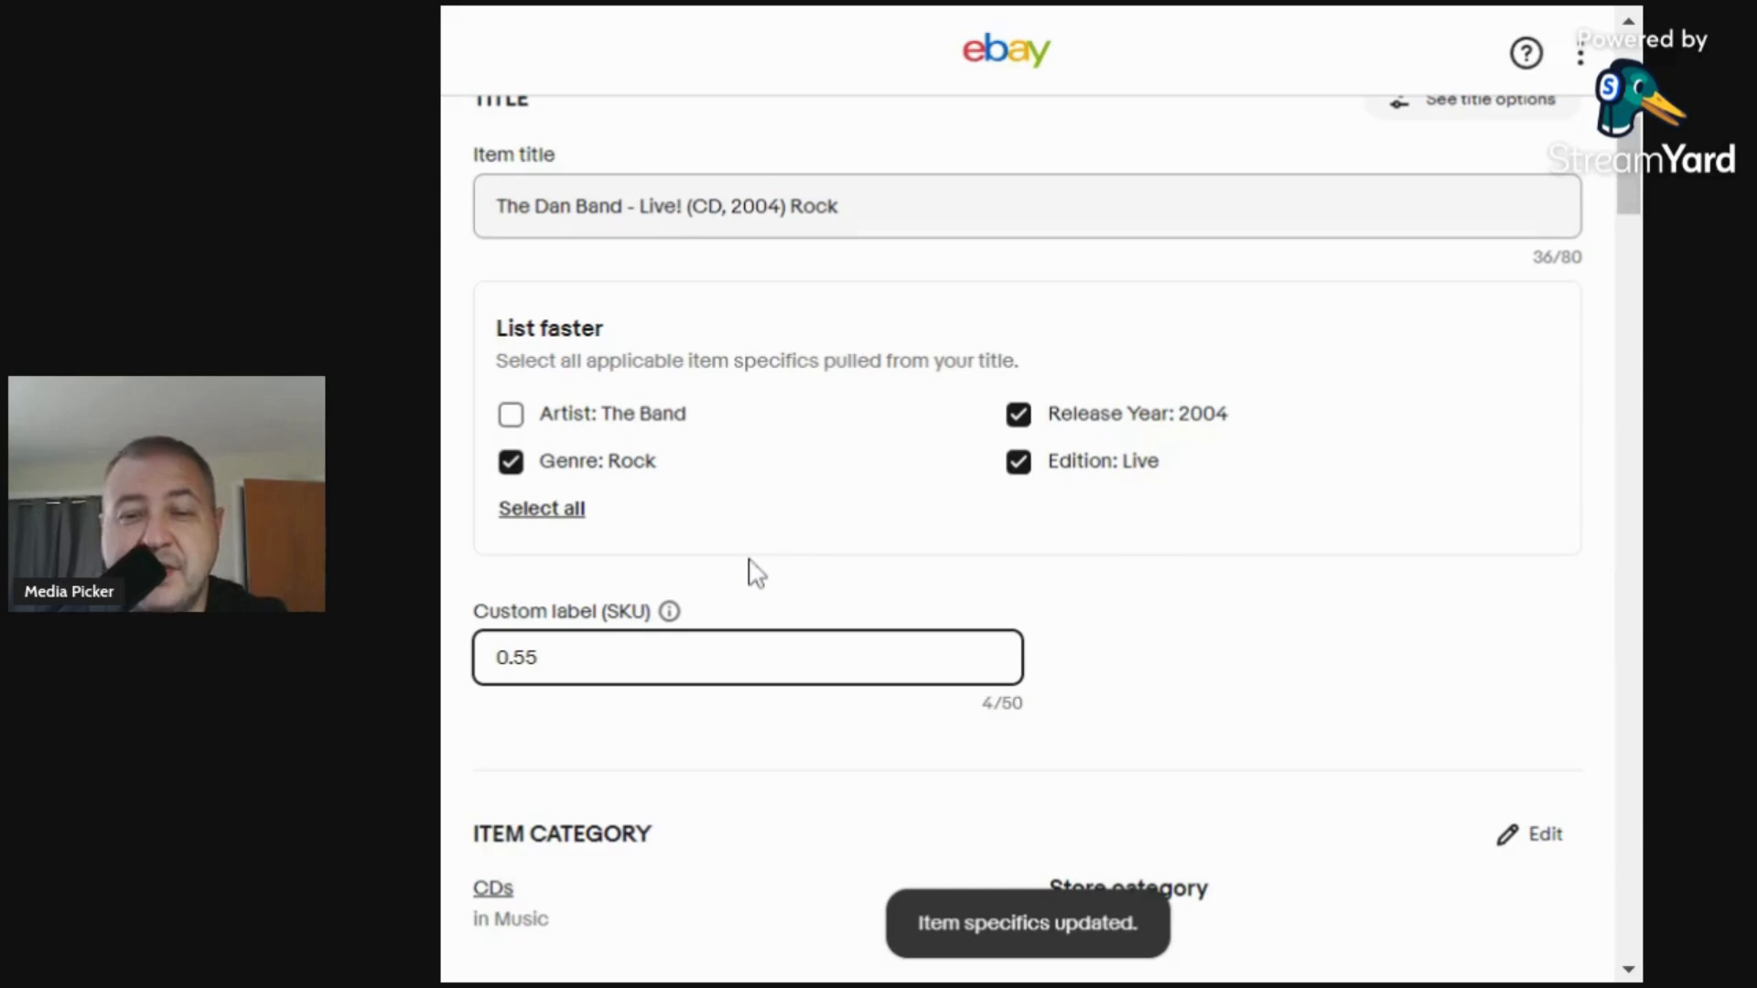
pyautogui.scroll(-9, 752, 569)
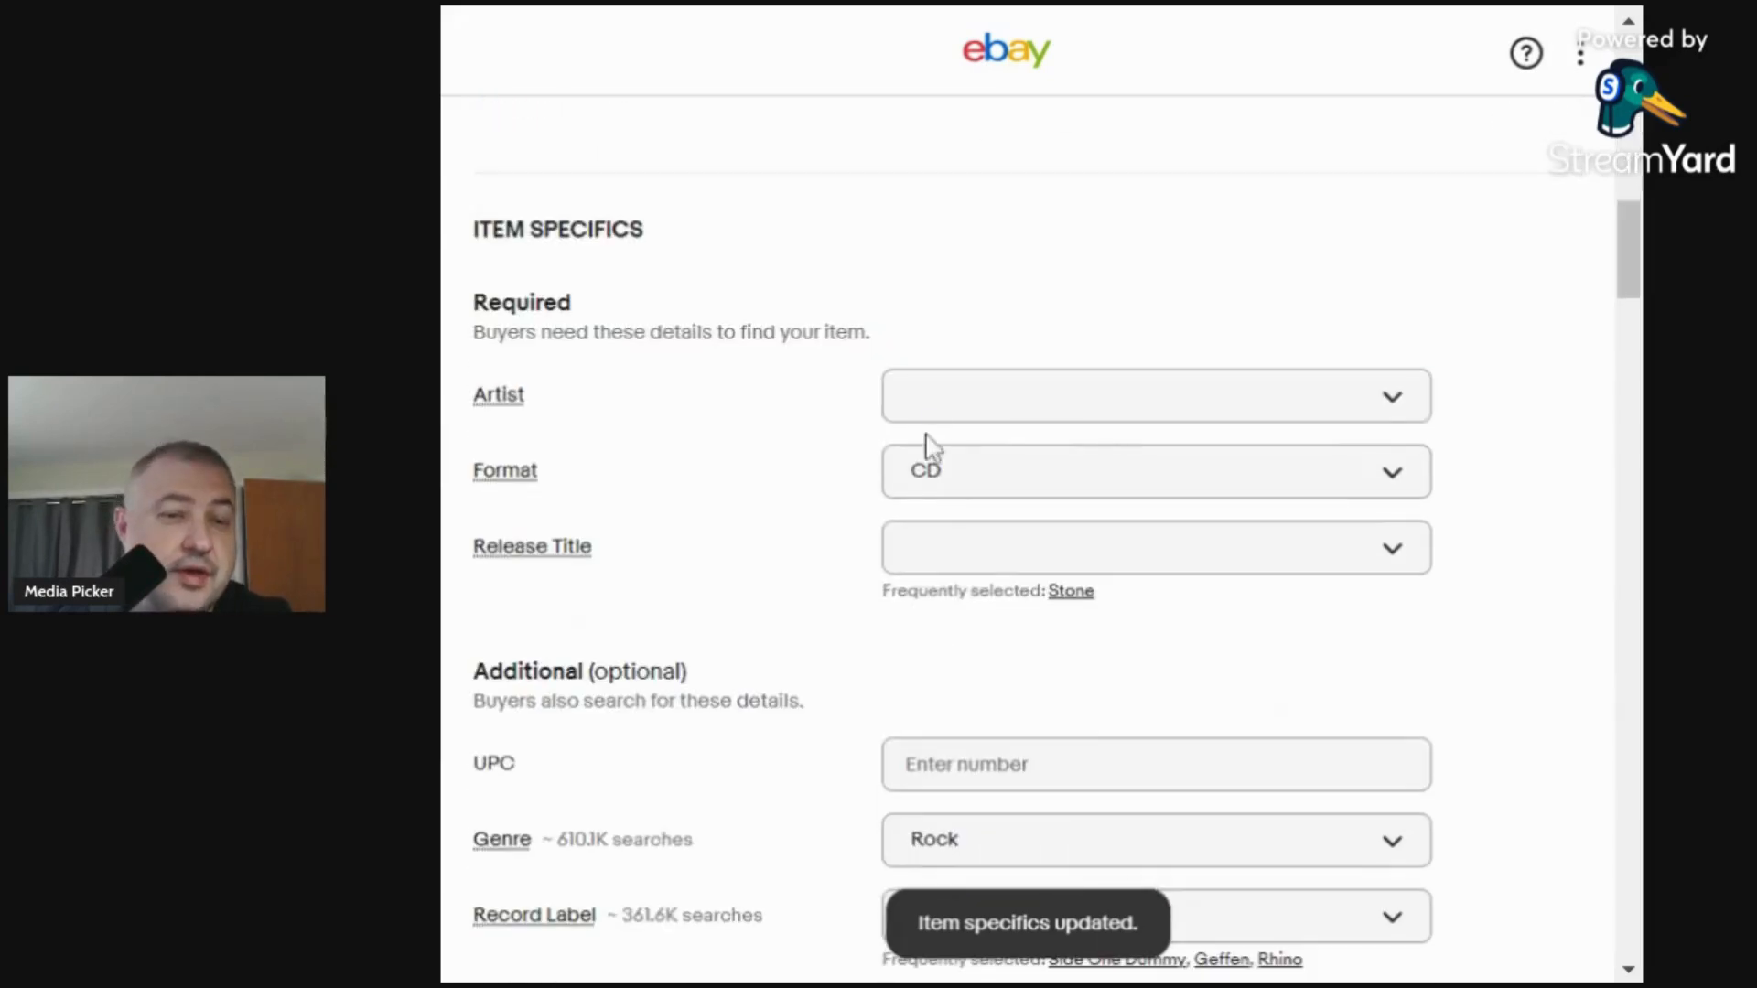
# Fill in the required item specifics with the custom artist "The Dan Band" and the custom release title "Live!".
pyautogui.click(954, 403)
pyautogui.write('The ')
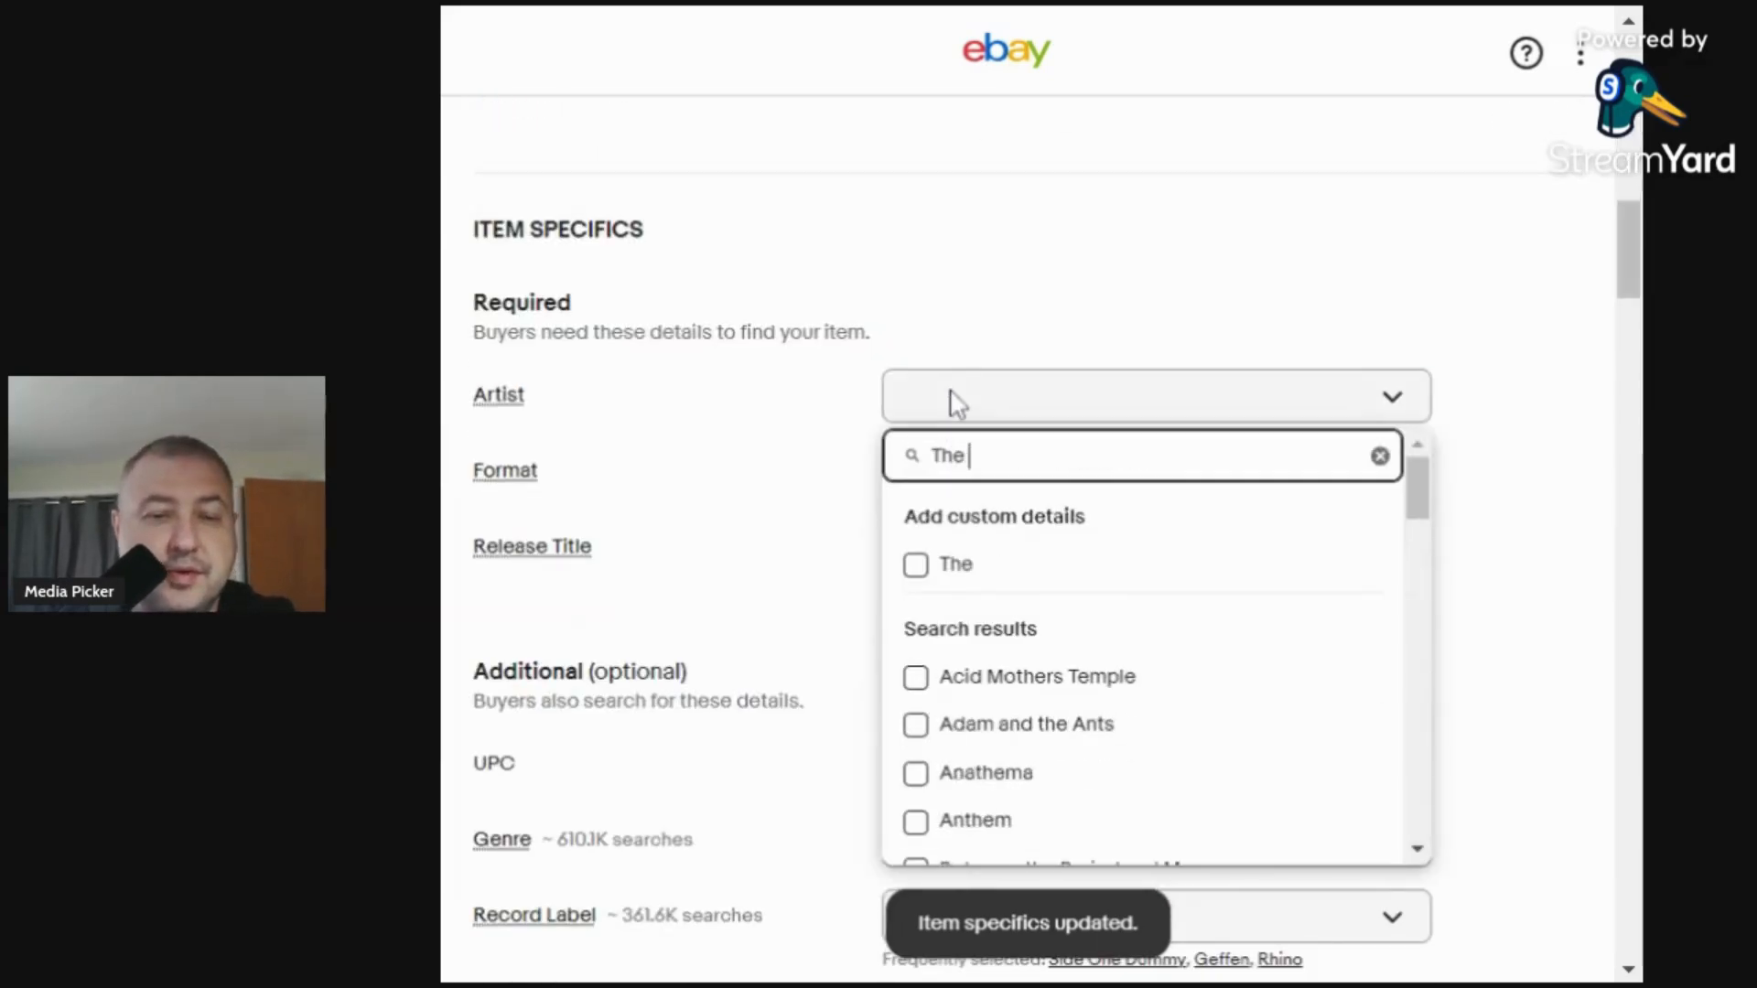
pyautogui.write('Dan Band')
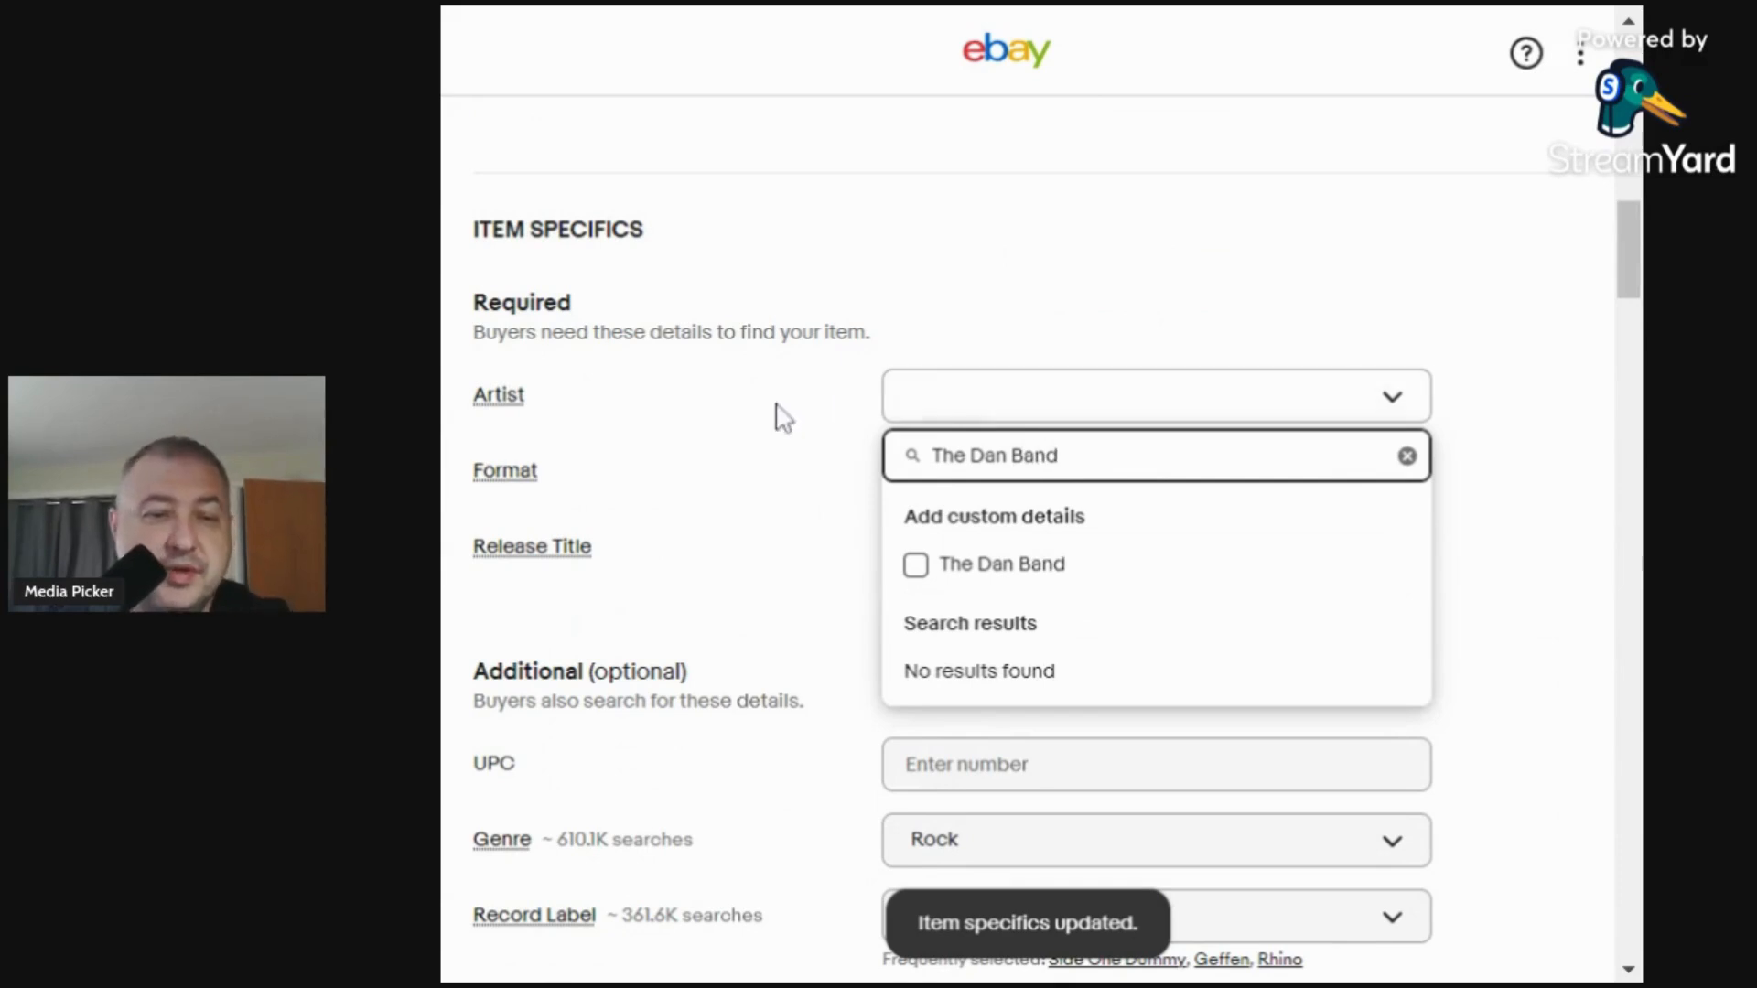
pyautogui.click(916, 563)
pyautogui.click(919, 555)
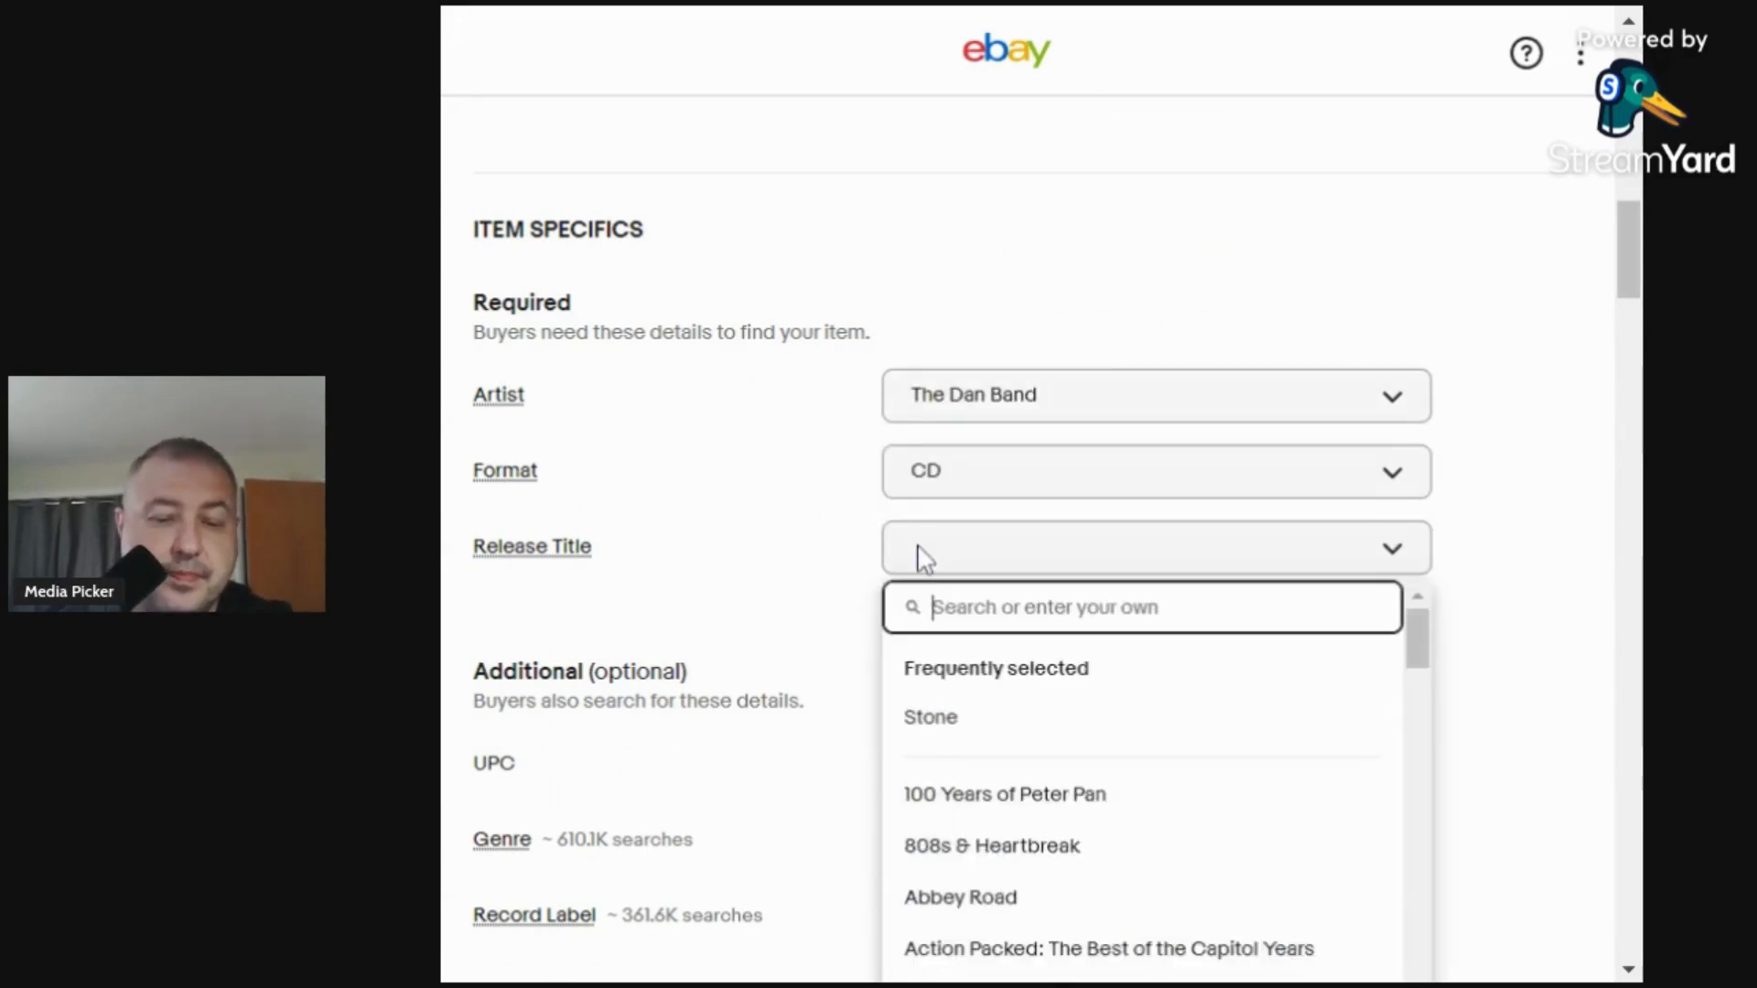
pyautogui.write('Live!')
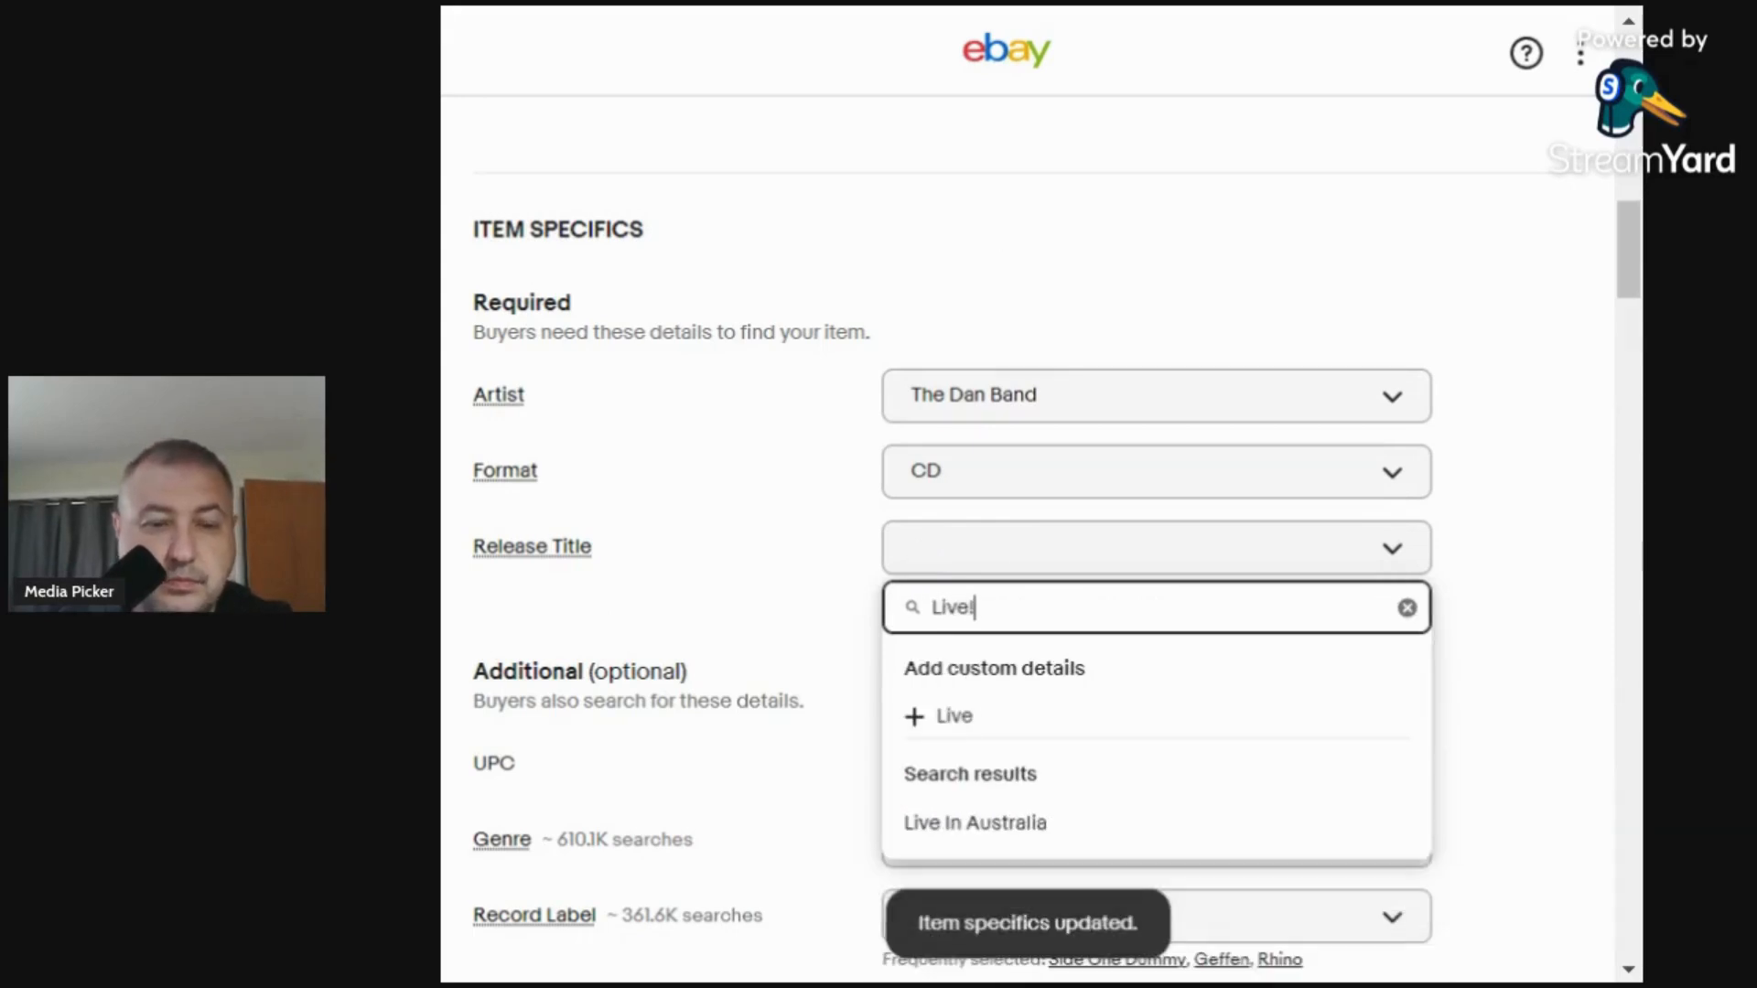
pyautogui.click(929, 716)
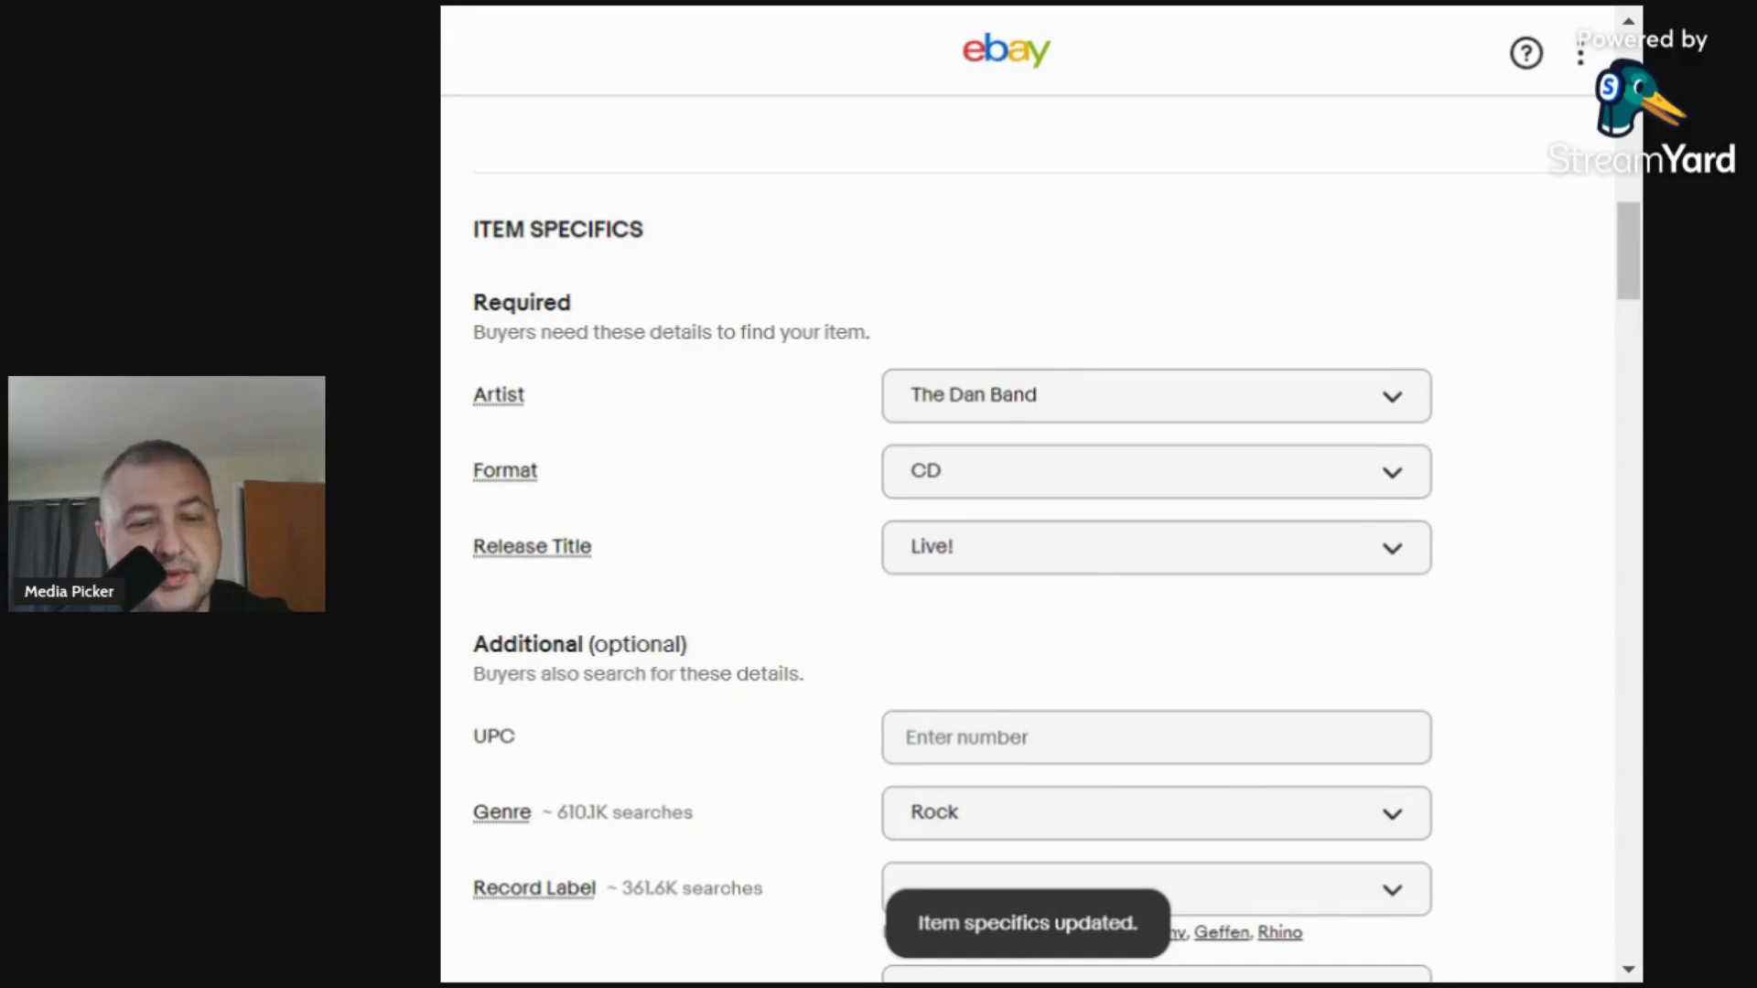
pyautogui.click(914, 738)
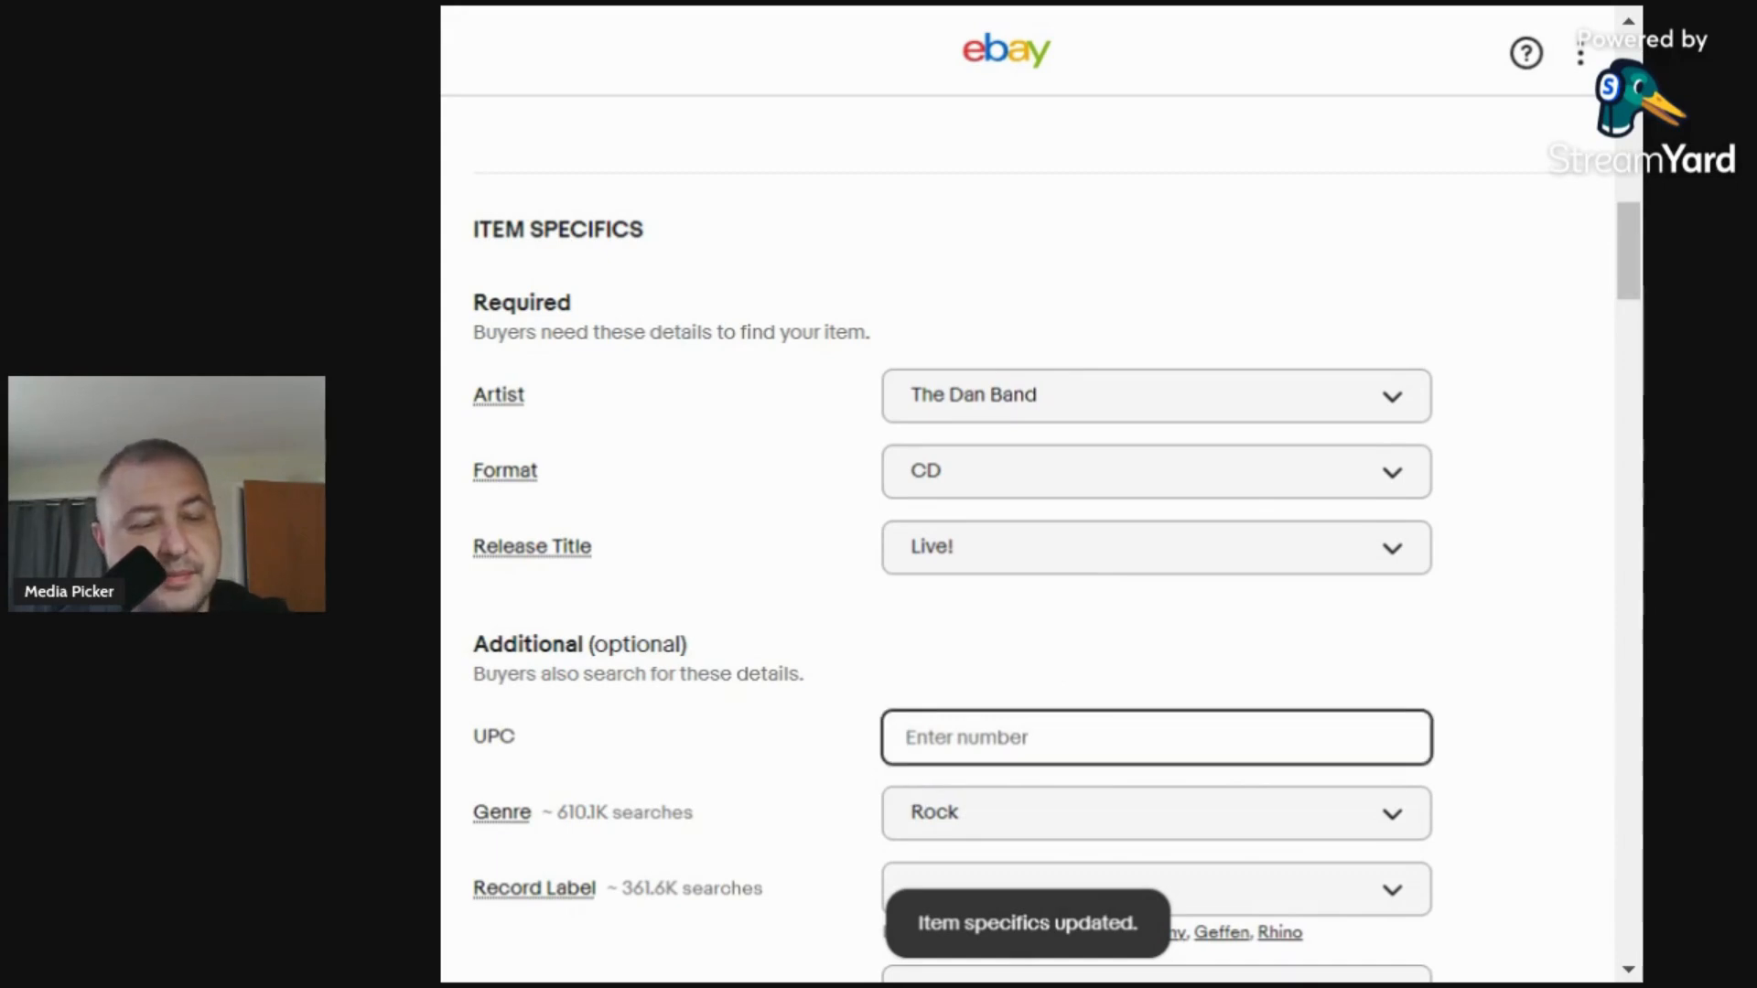
pyautogui.write('603967')
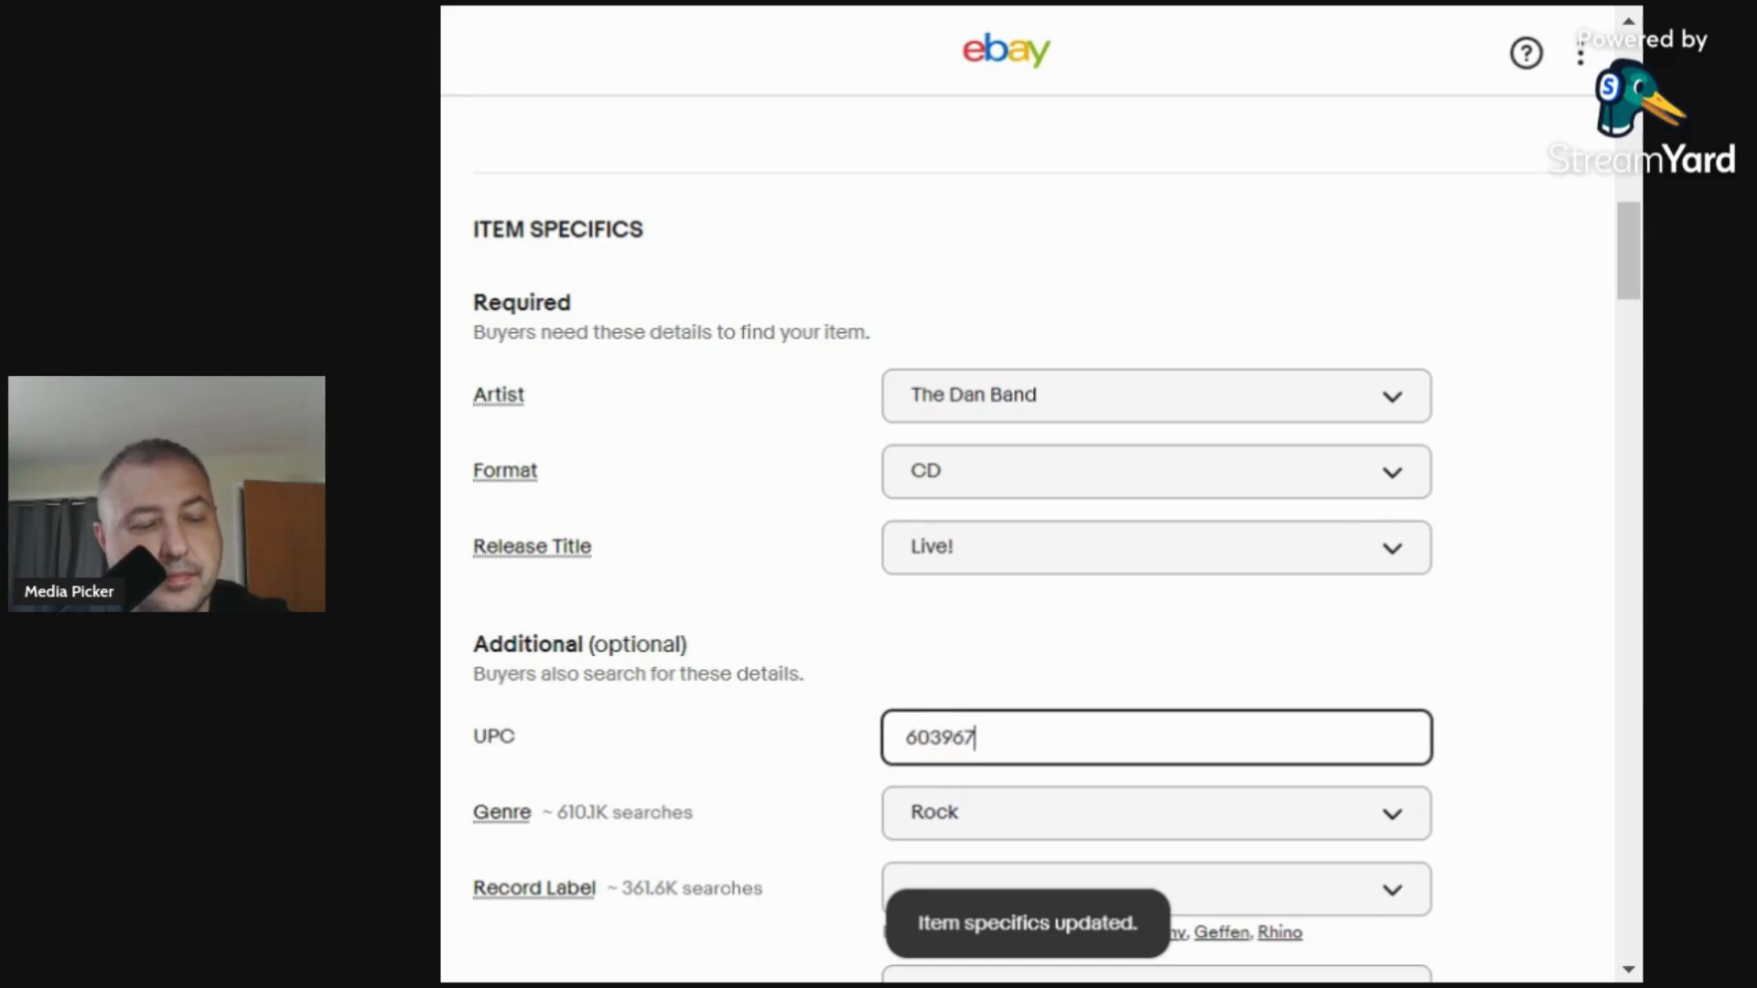
pyautogui.write('126228')
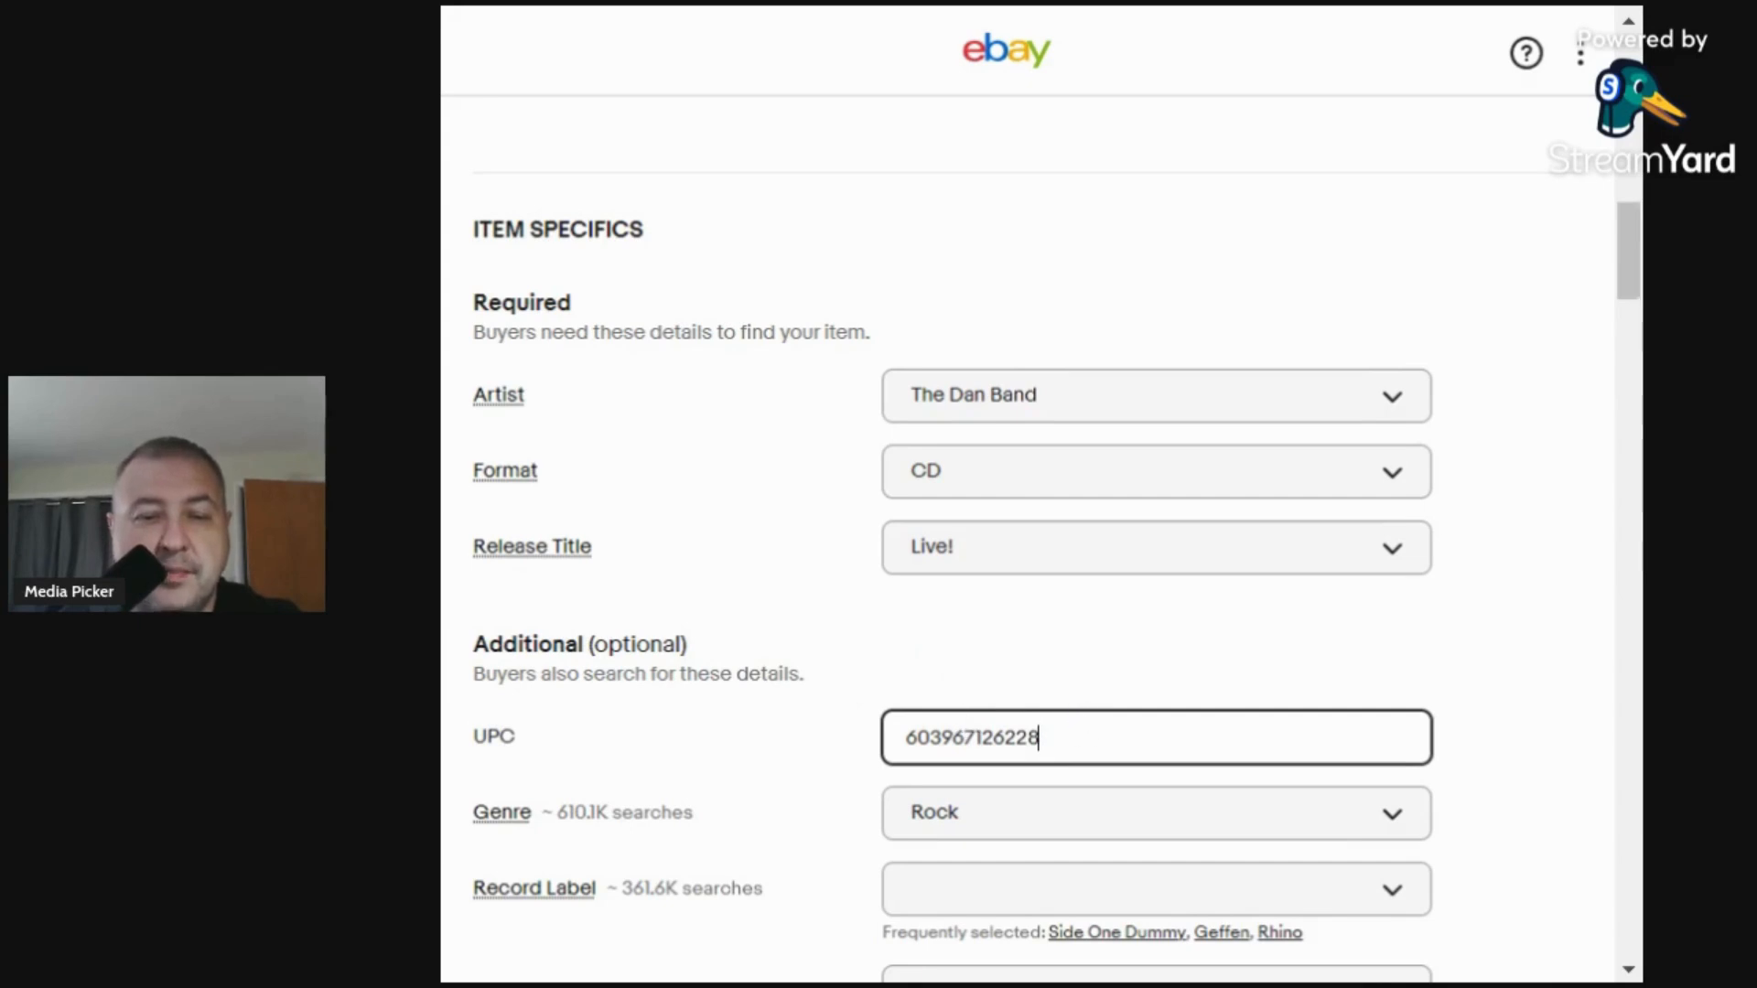
pyautogui.click(1109, 686)
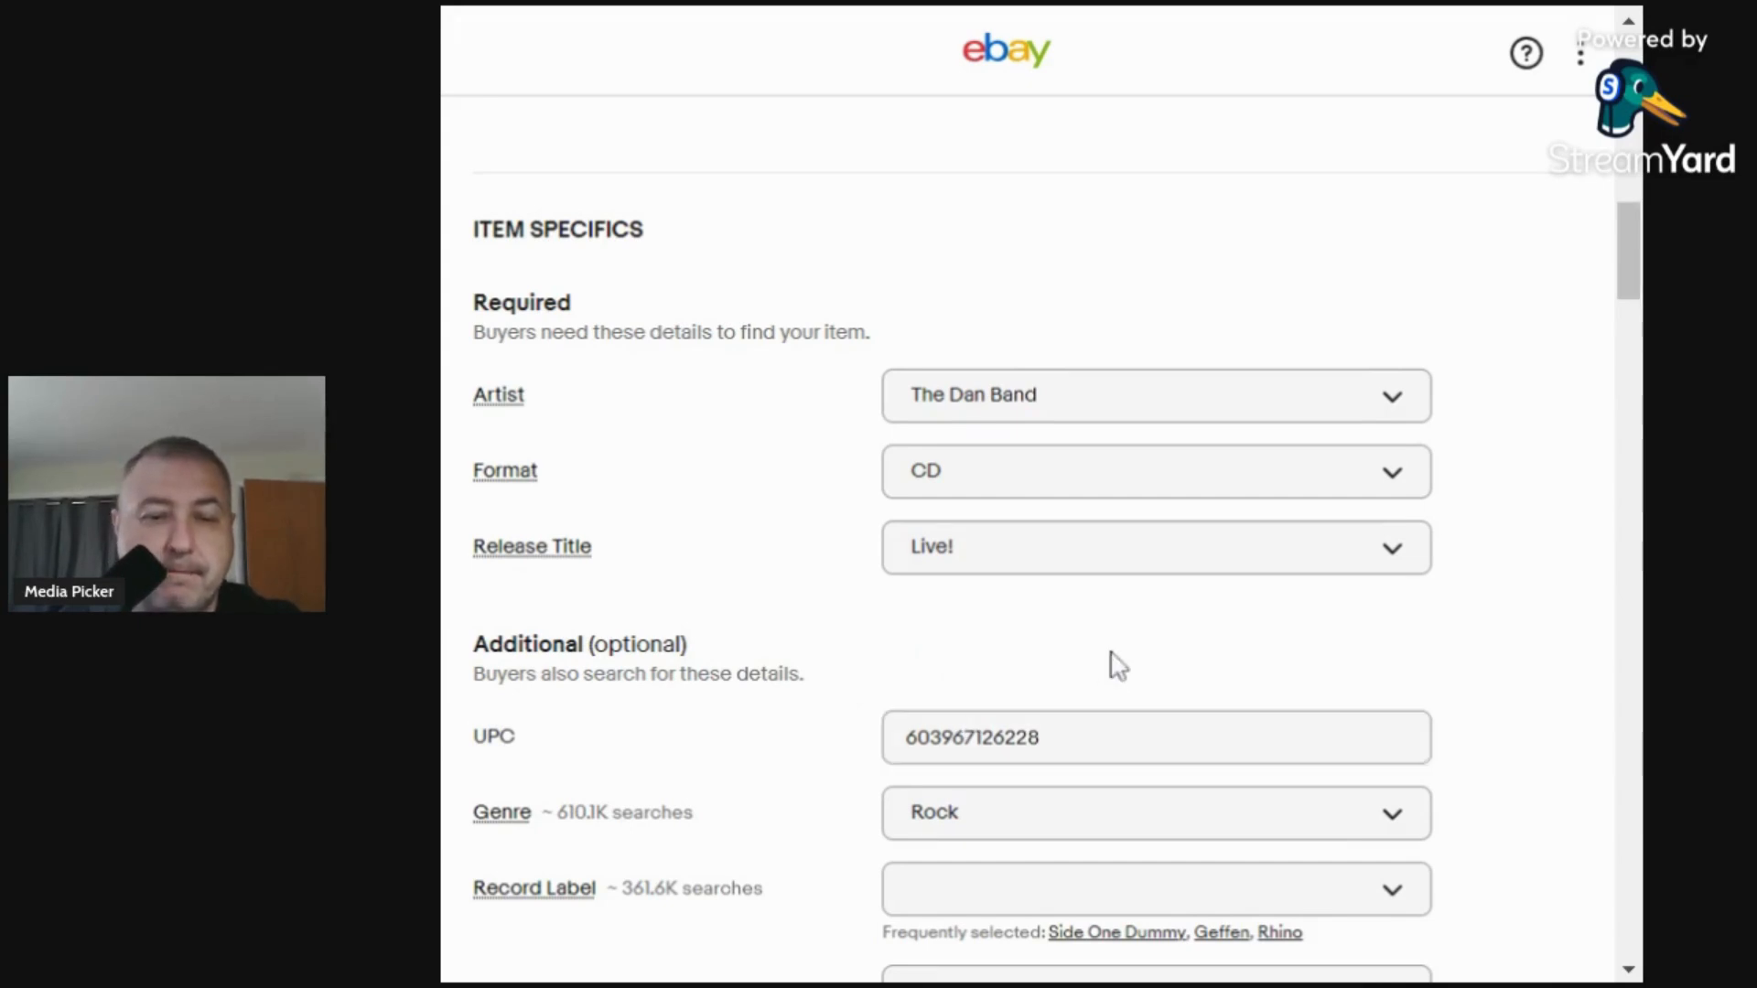
pyautogui.scroll(5, 800, 737)
pyautogui.scroll(-9, 804, 739)
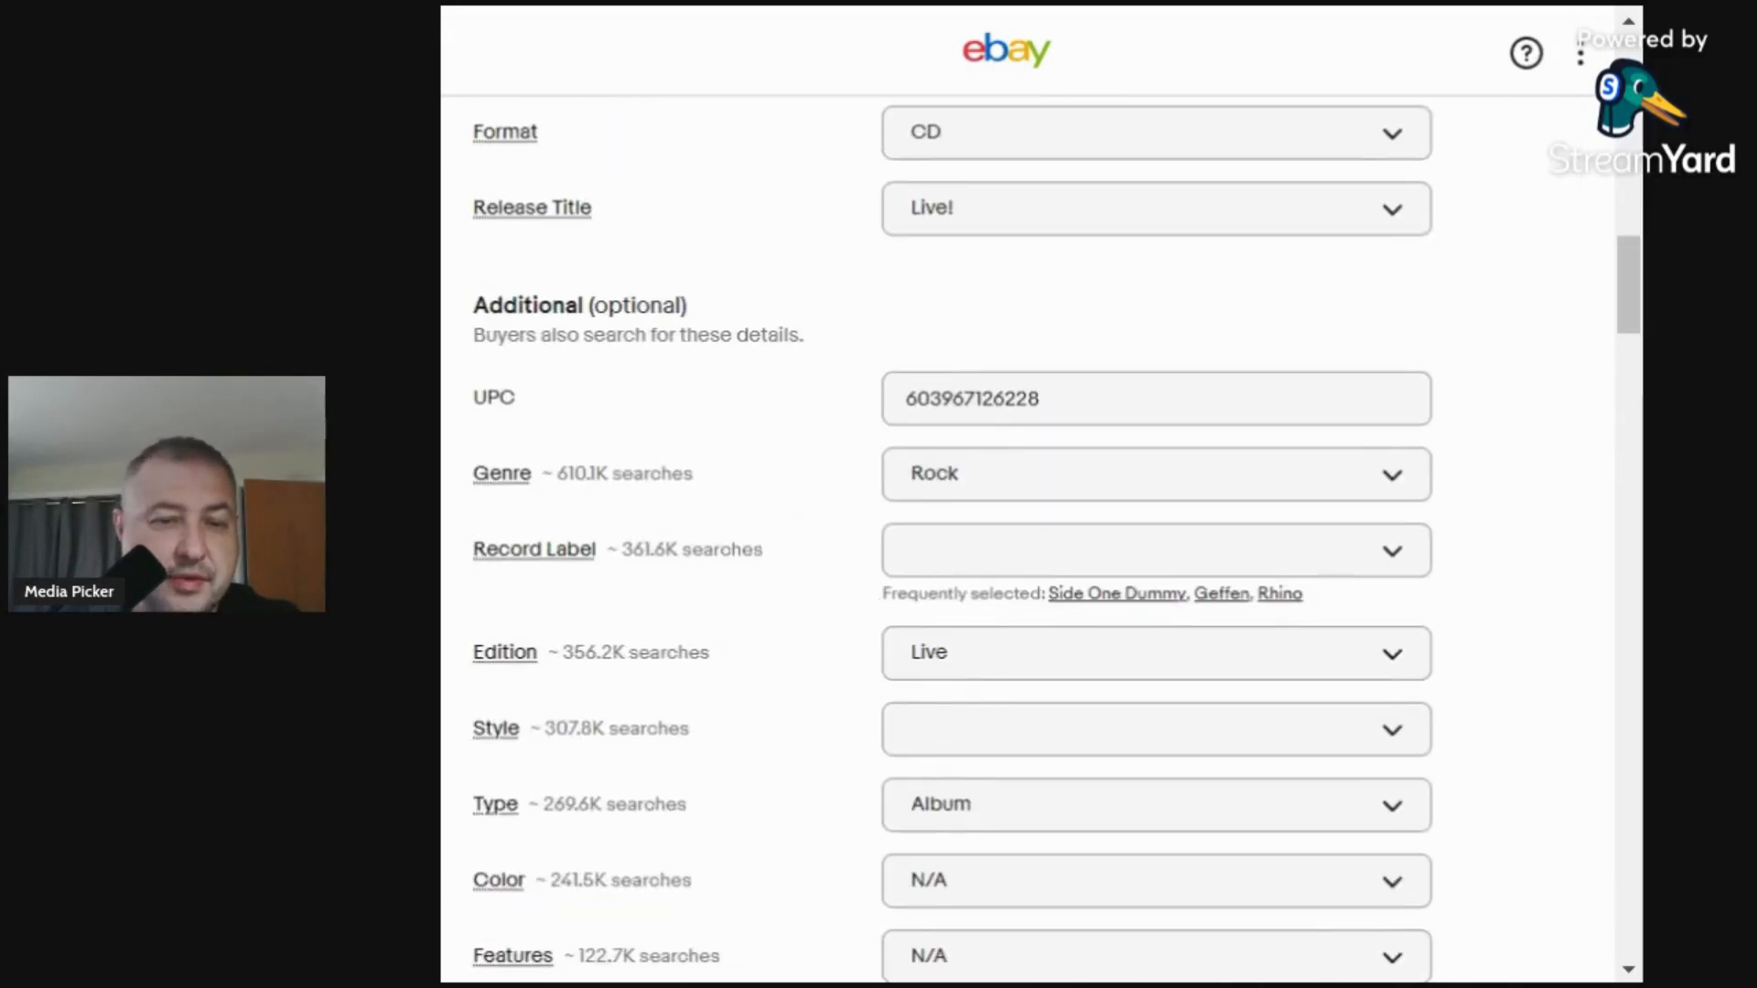
pyautogui.click(1066, 596)
# Search the Style options for Rock and select Pop Rock.
pyautogui.scroll(-3, 951, 622)
pyautogui.scroll(-1, 942, 513)
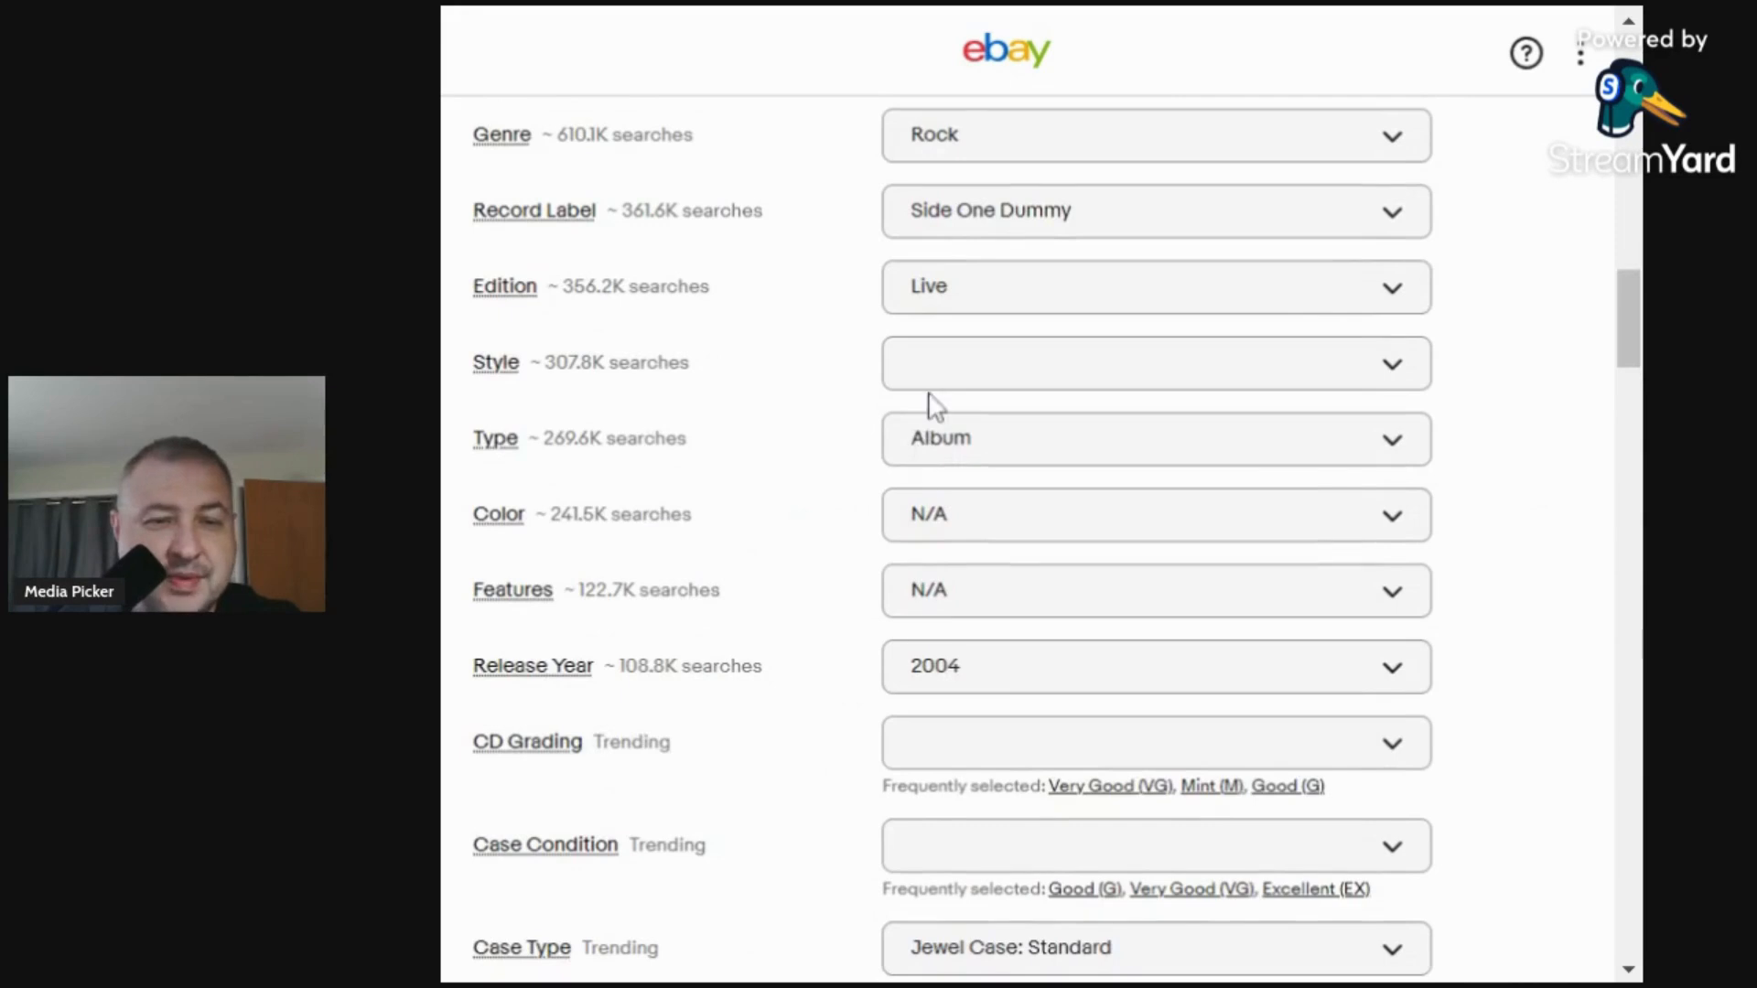
pyautogui.click(932, 384)
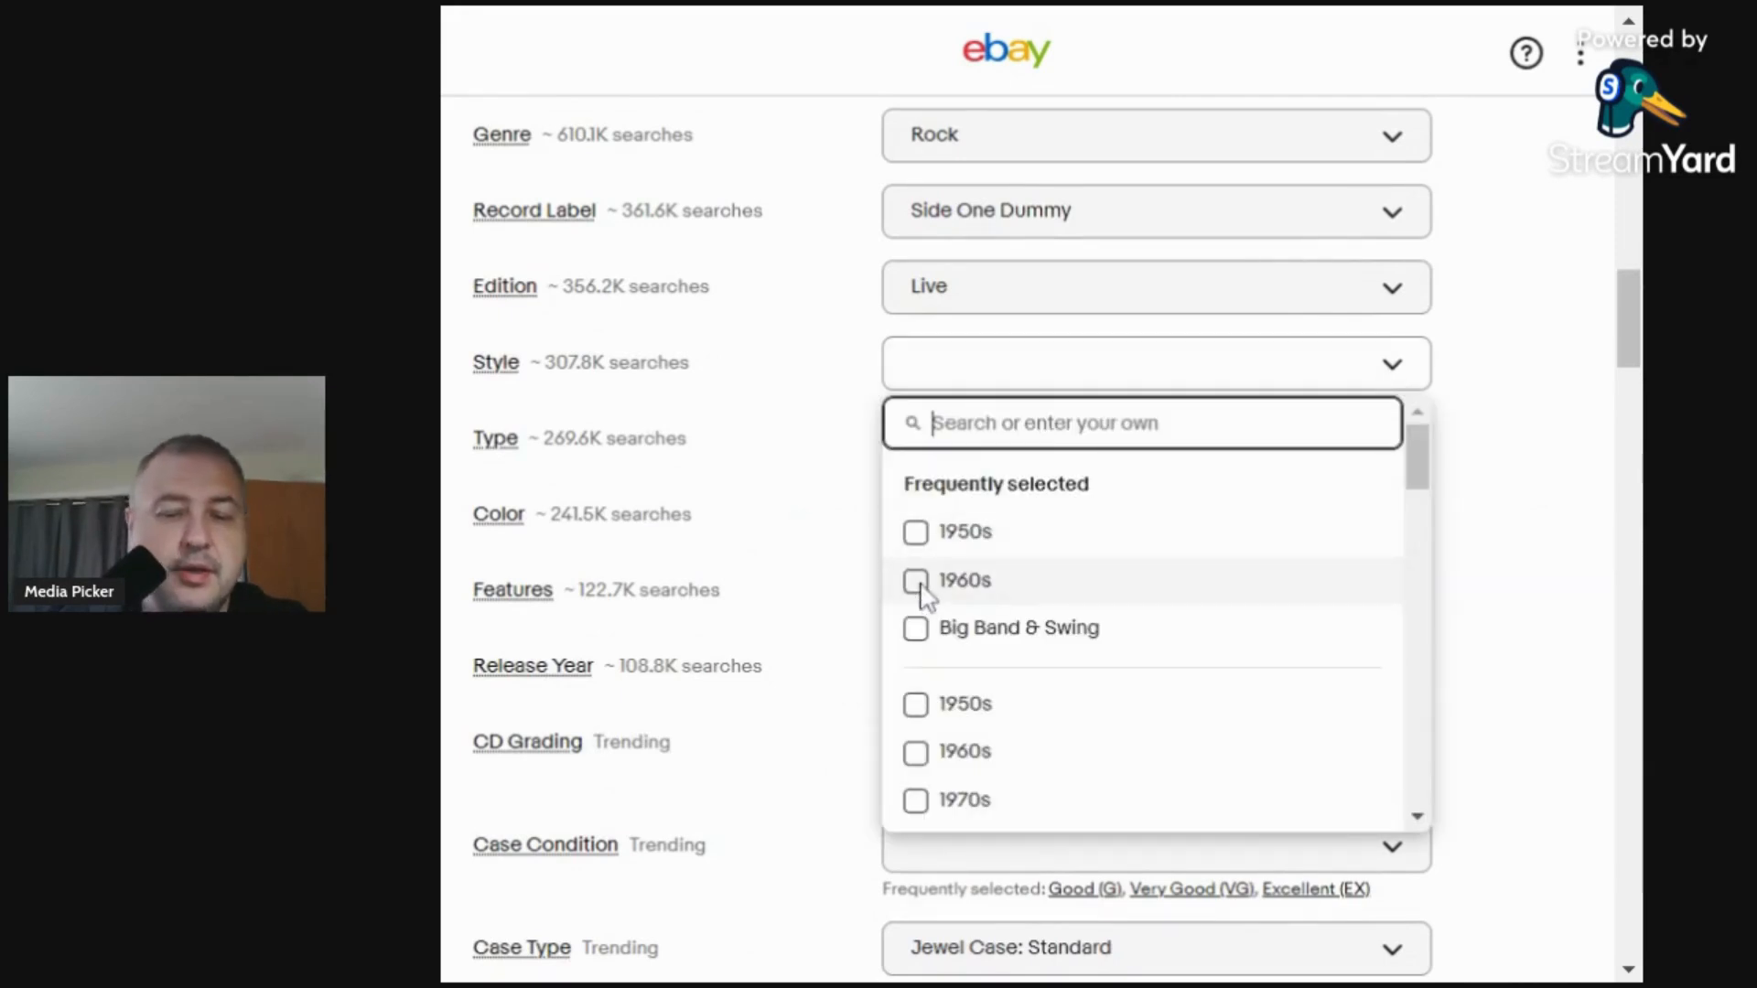
pyautogui.write('Rock')
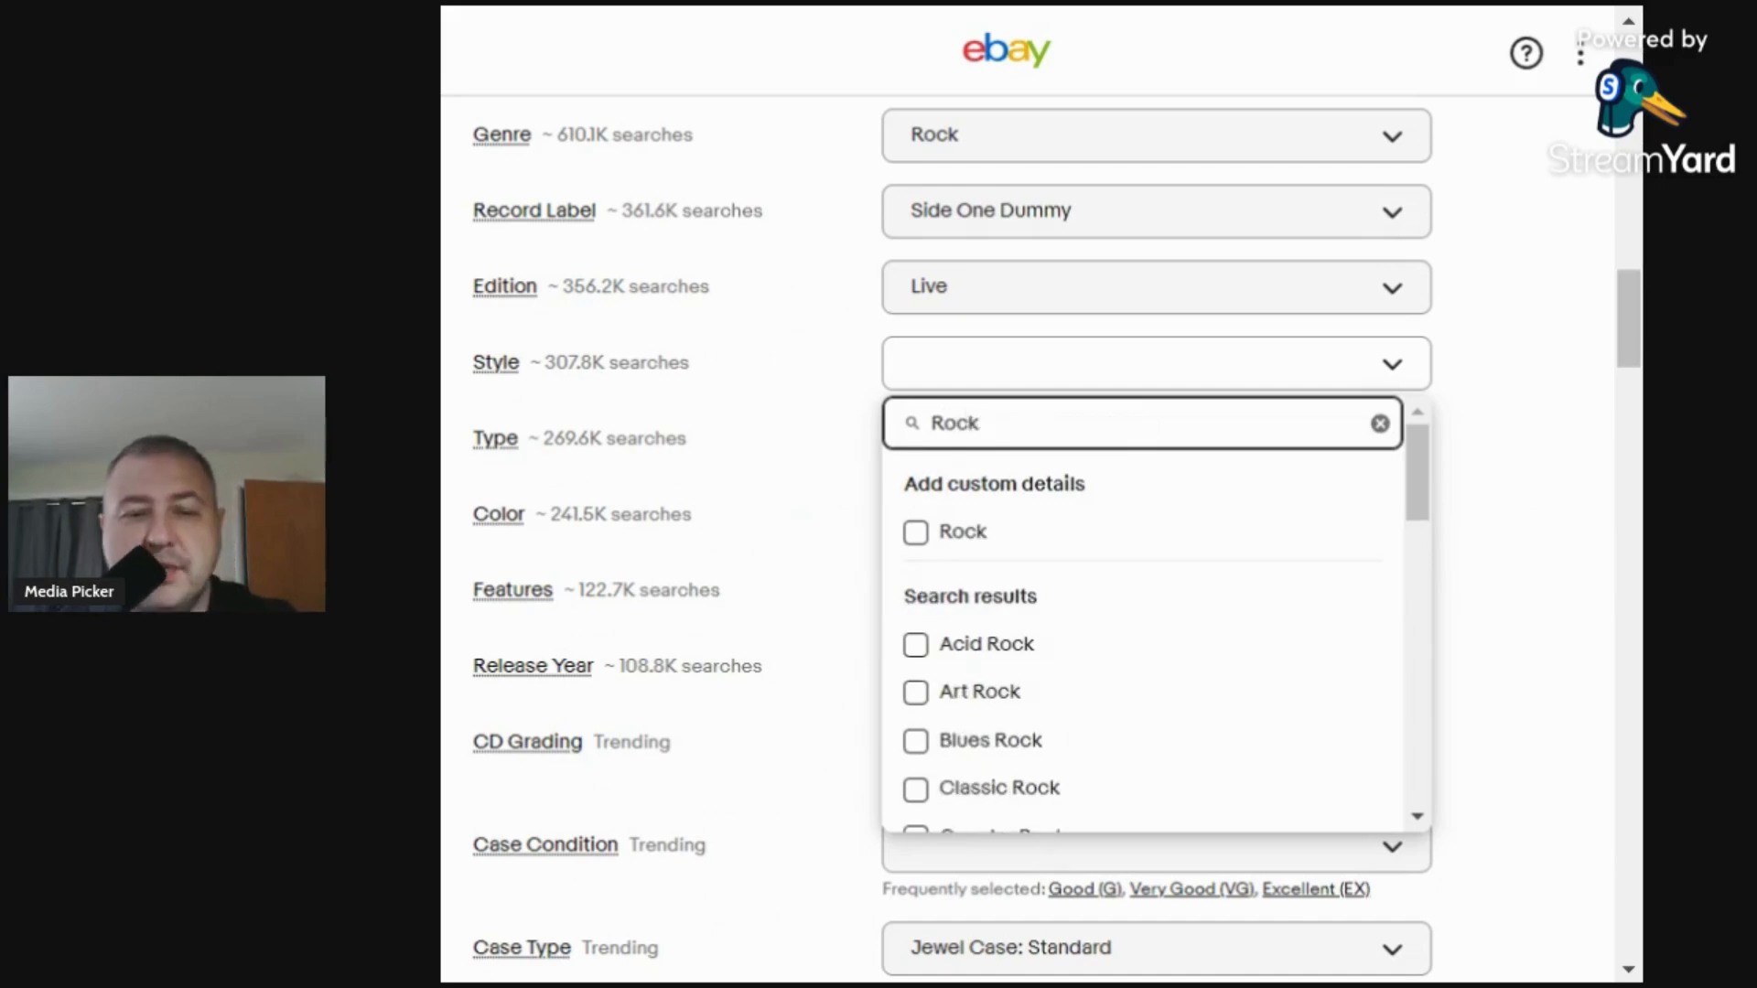
pyautogui.scroll(1, 923, 584)
pyautogui.scroll(-2, 924, 582)
pyautogui.scroll(-5, 952, 531)
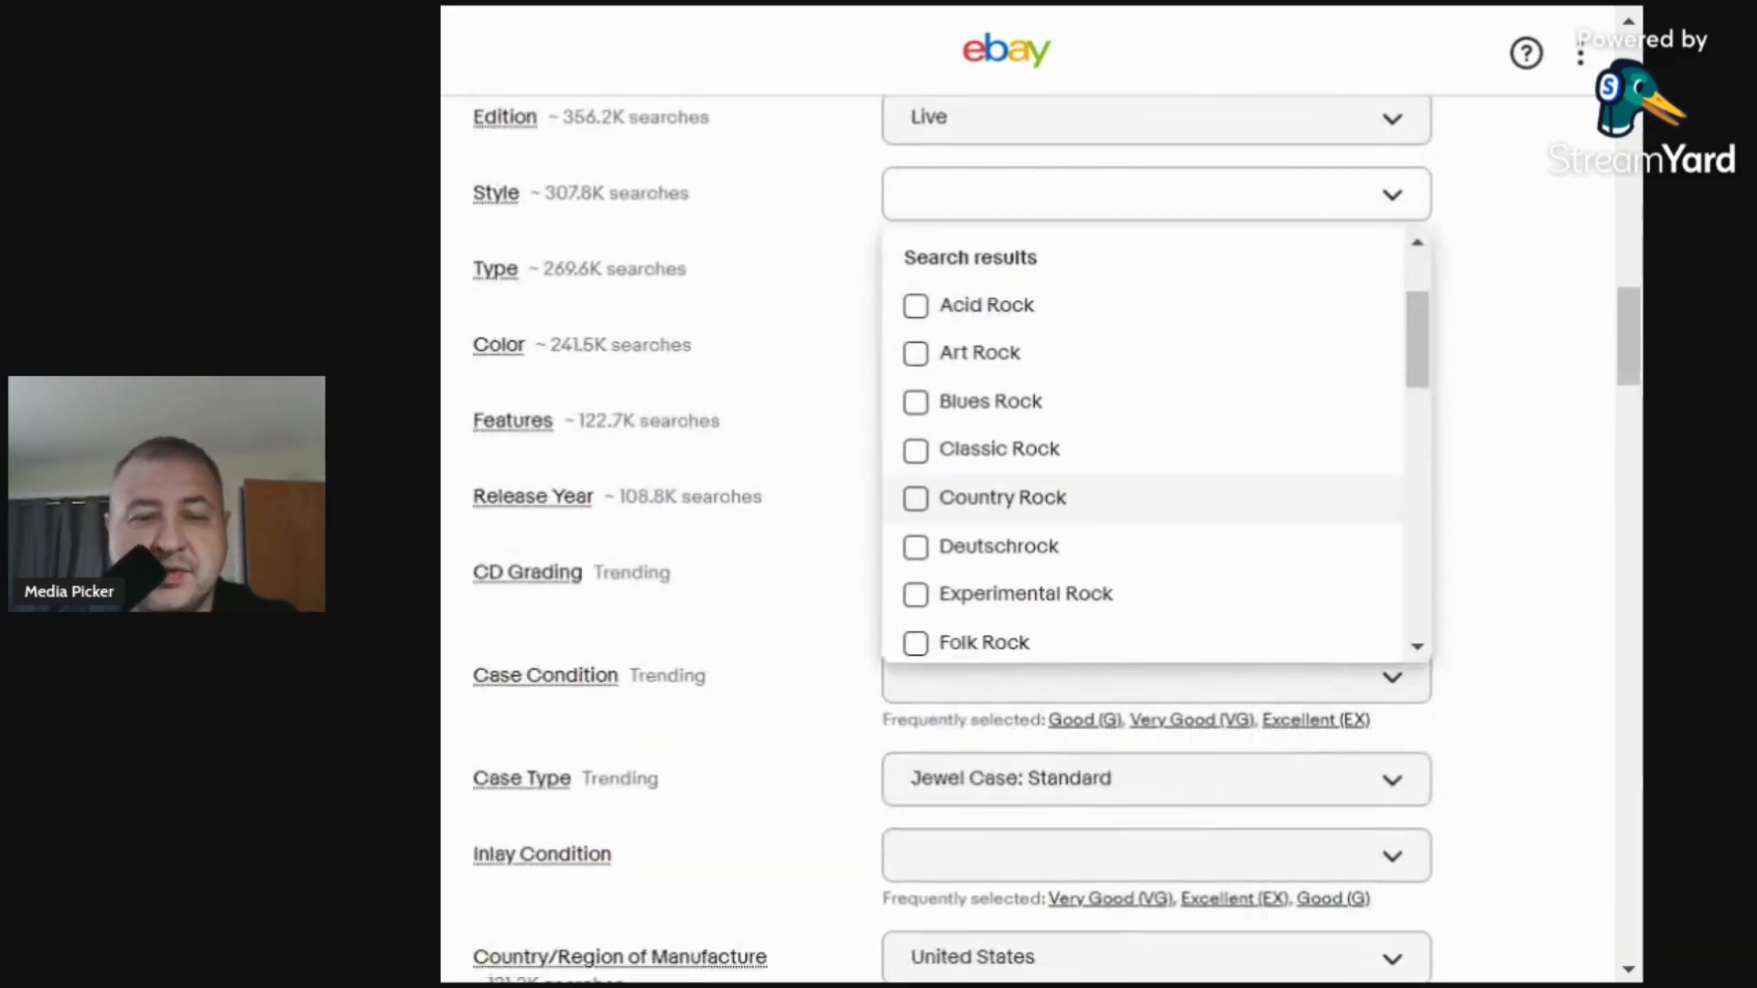
pyautogui.scroll(-2, 980, 485)
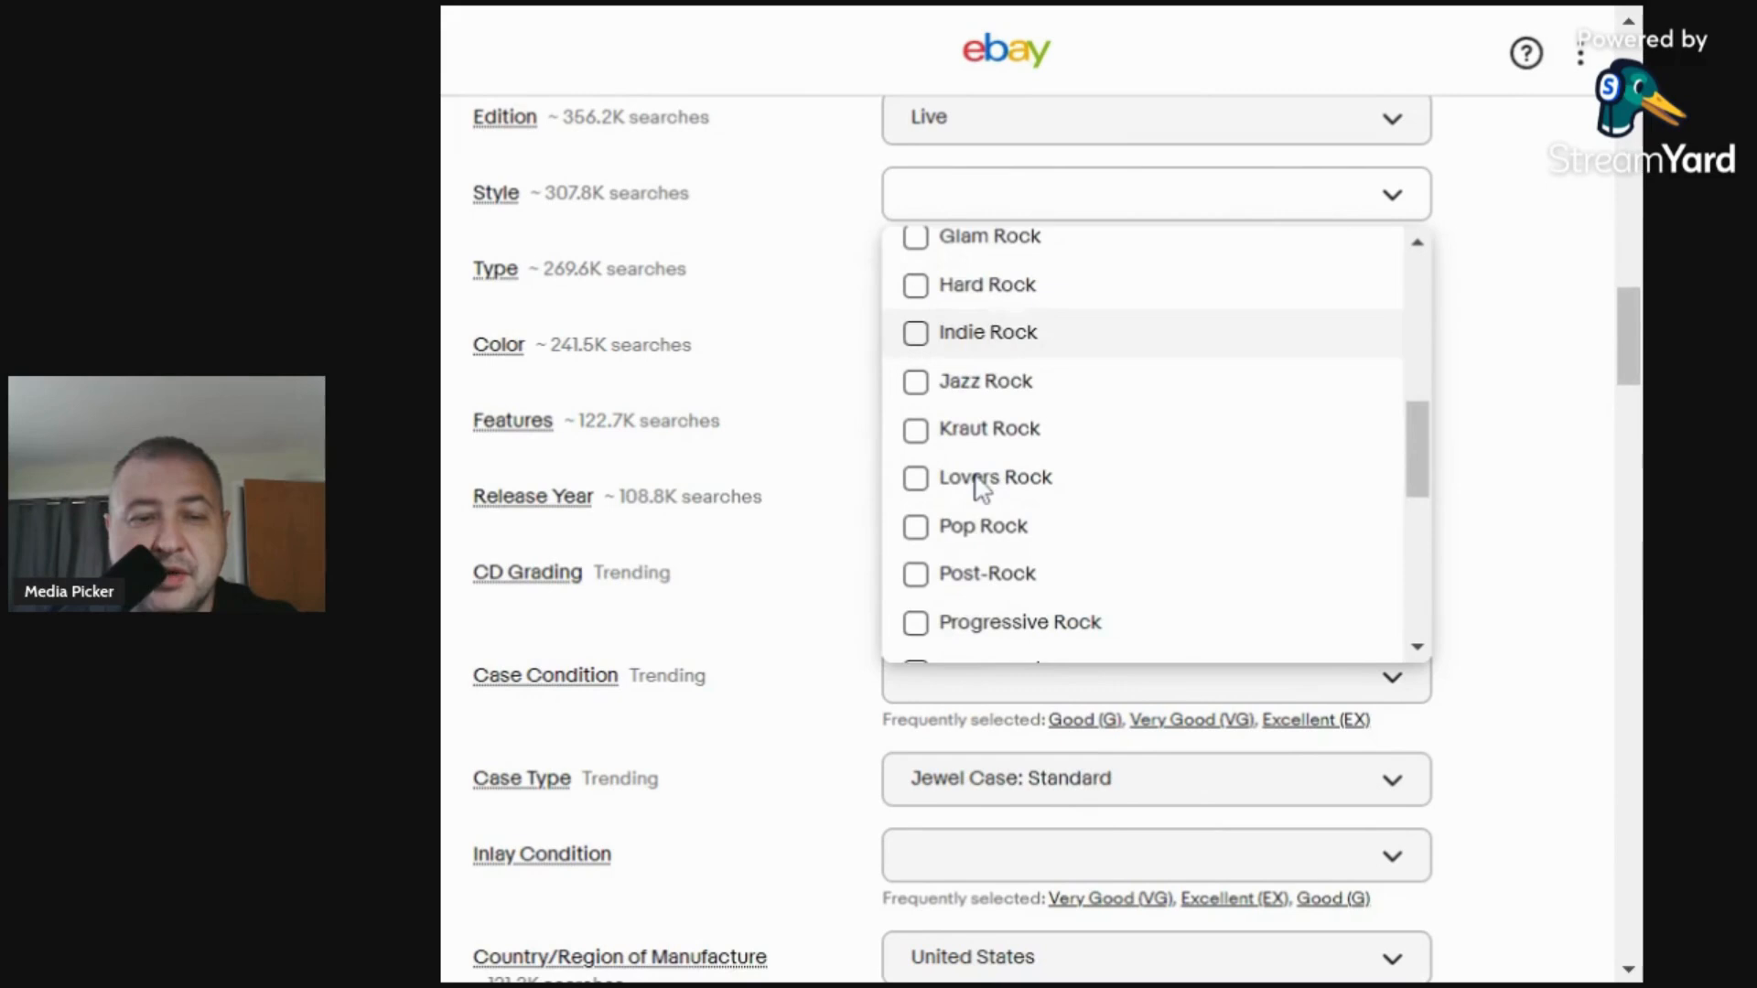
pyautogui.click(916, 522)
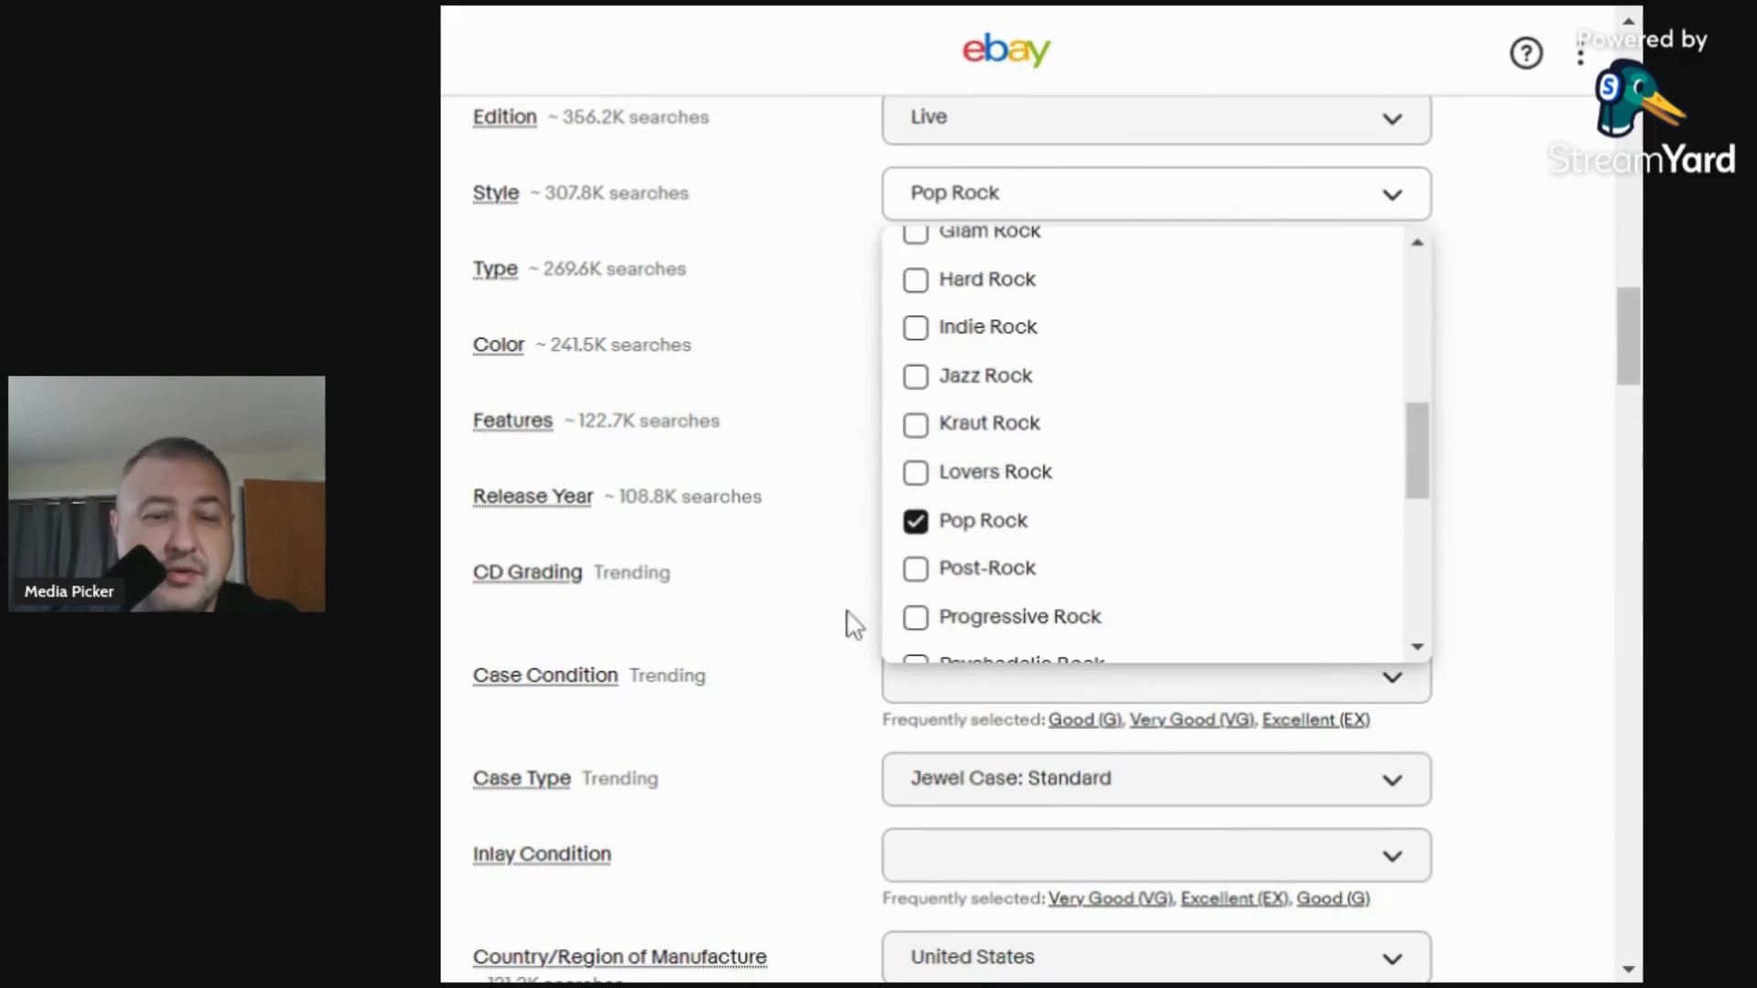
pyautogui.click(841, 616)
# Grade the CD and the inlay as Very Good (VG) and the case as Very Good Plus (VG+).
pyautogui.click(1043, 592)
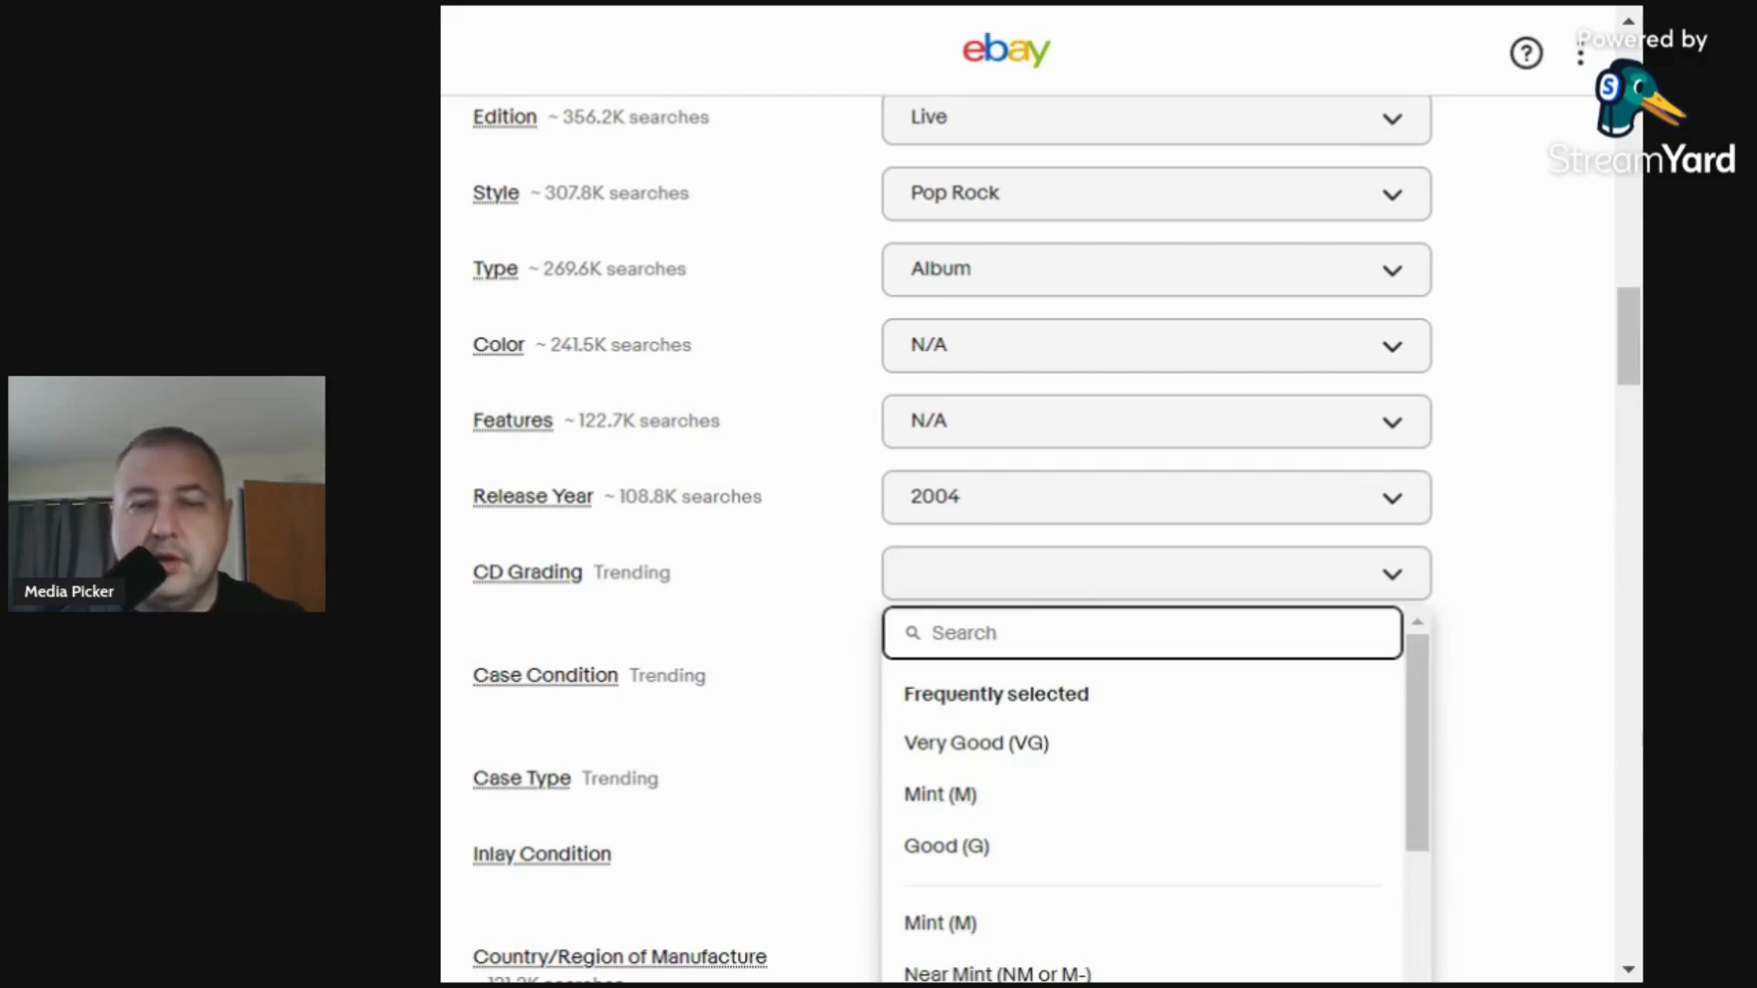
pyautogui.click(946, 738)
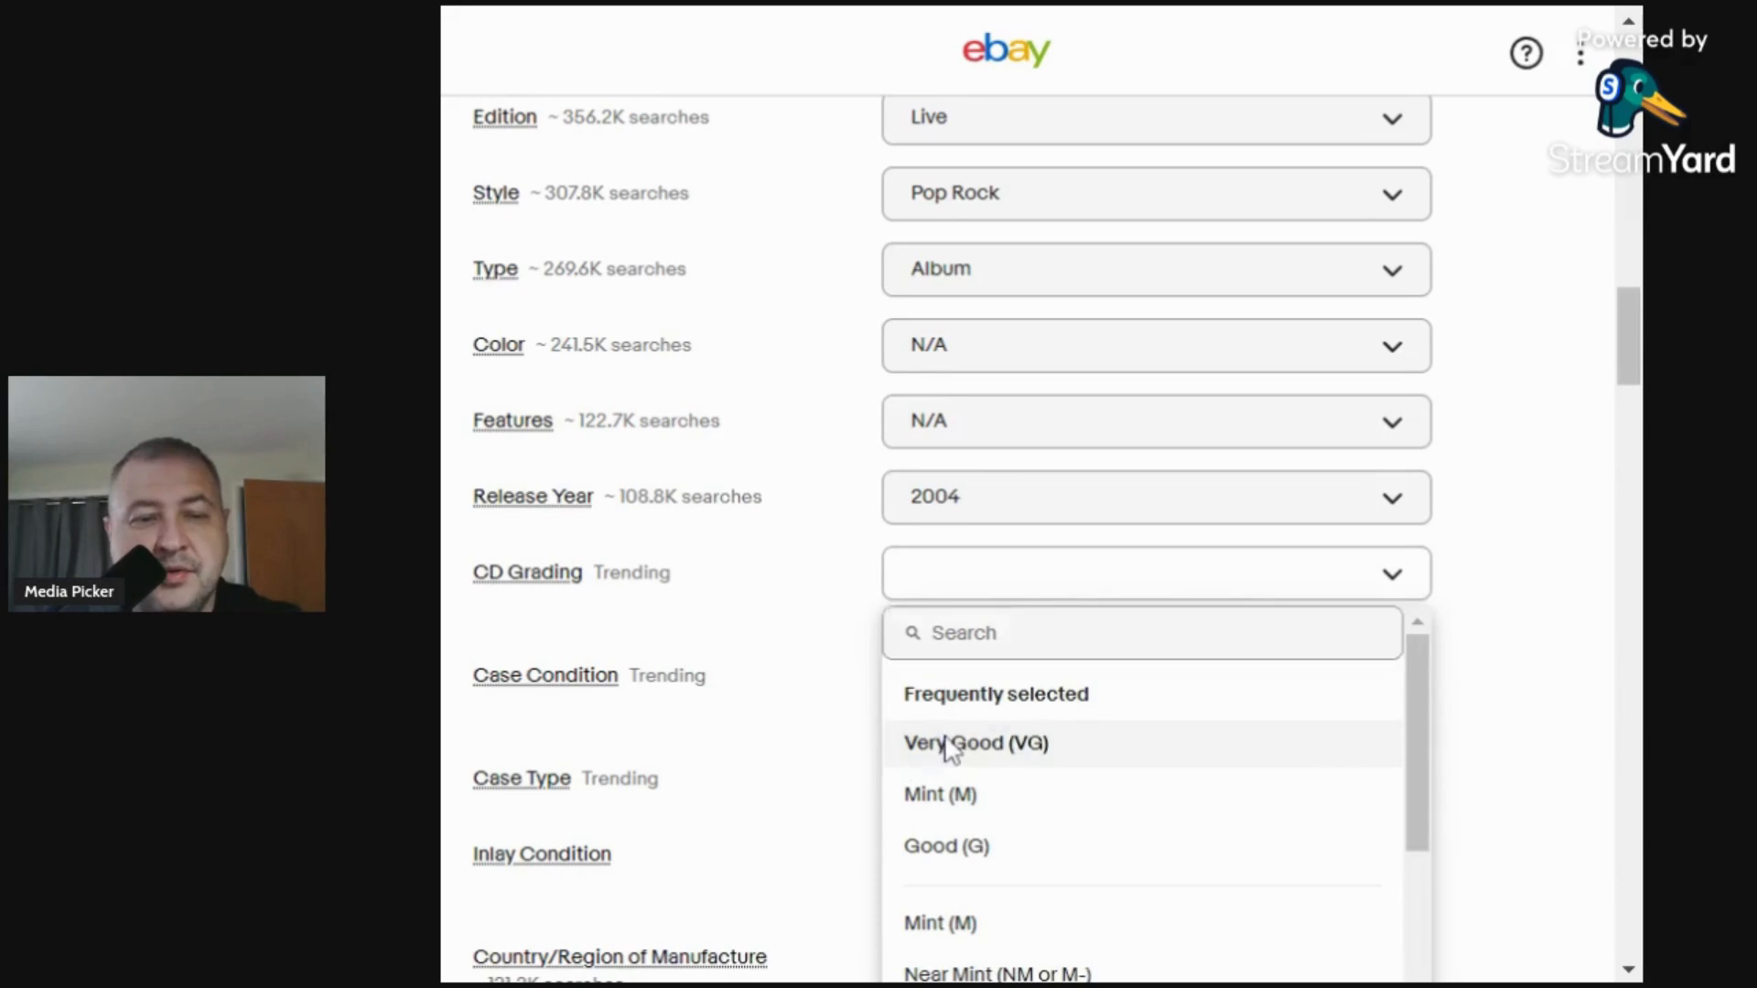
pyautogui.click(1171, 657)
pyautogui.write('v')
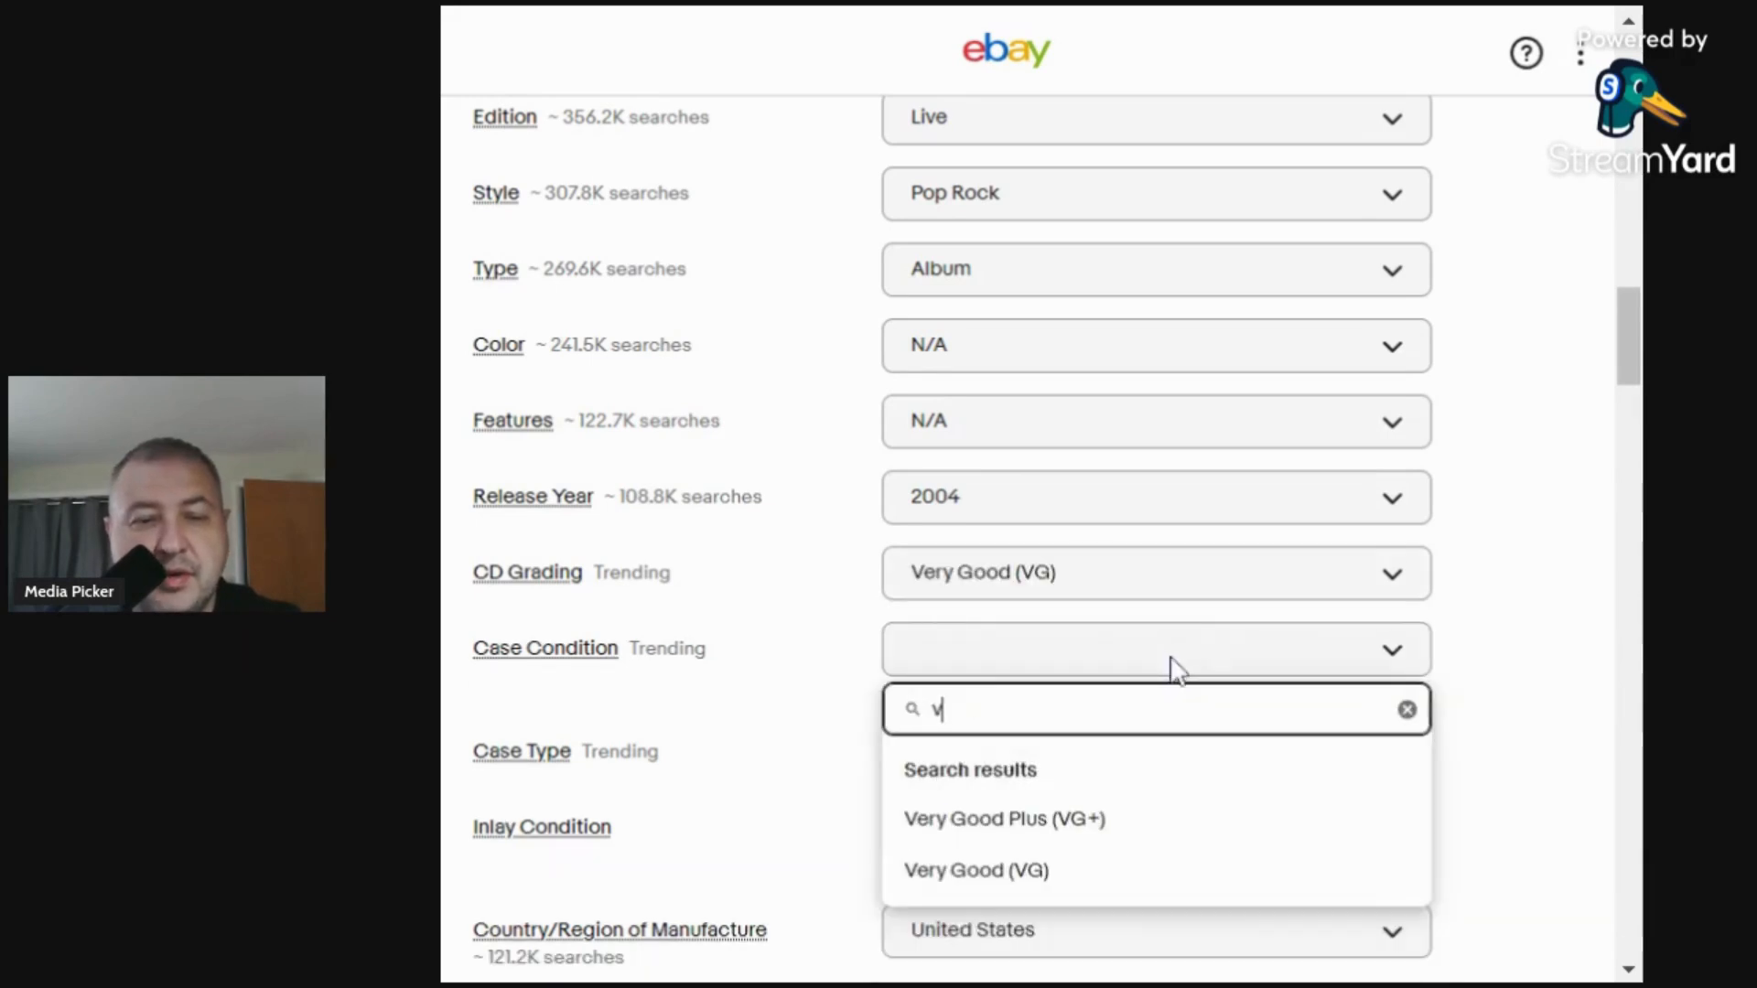
pyautogui.click(1061, 820)
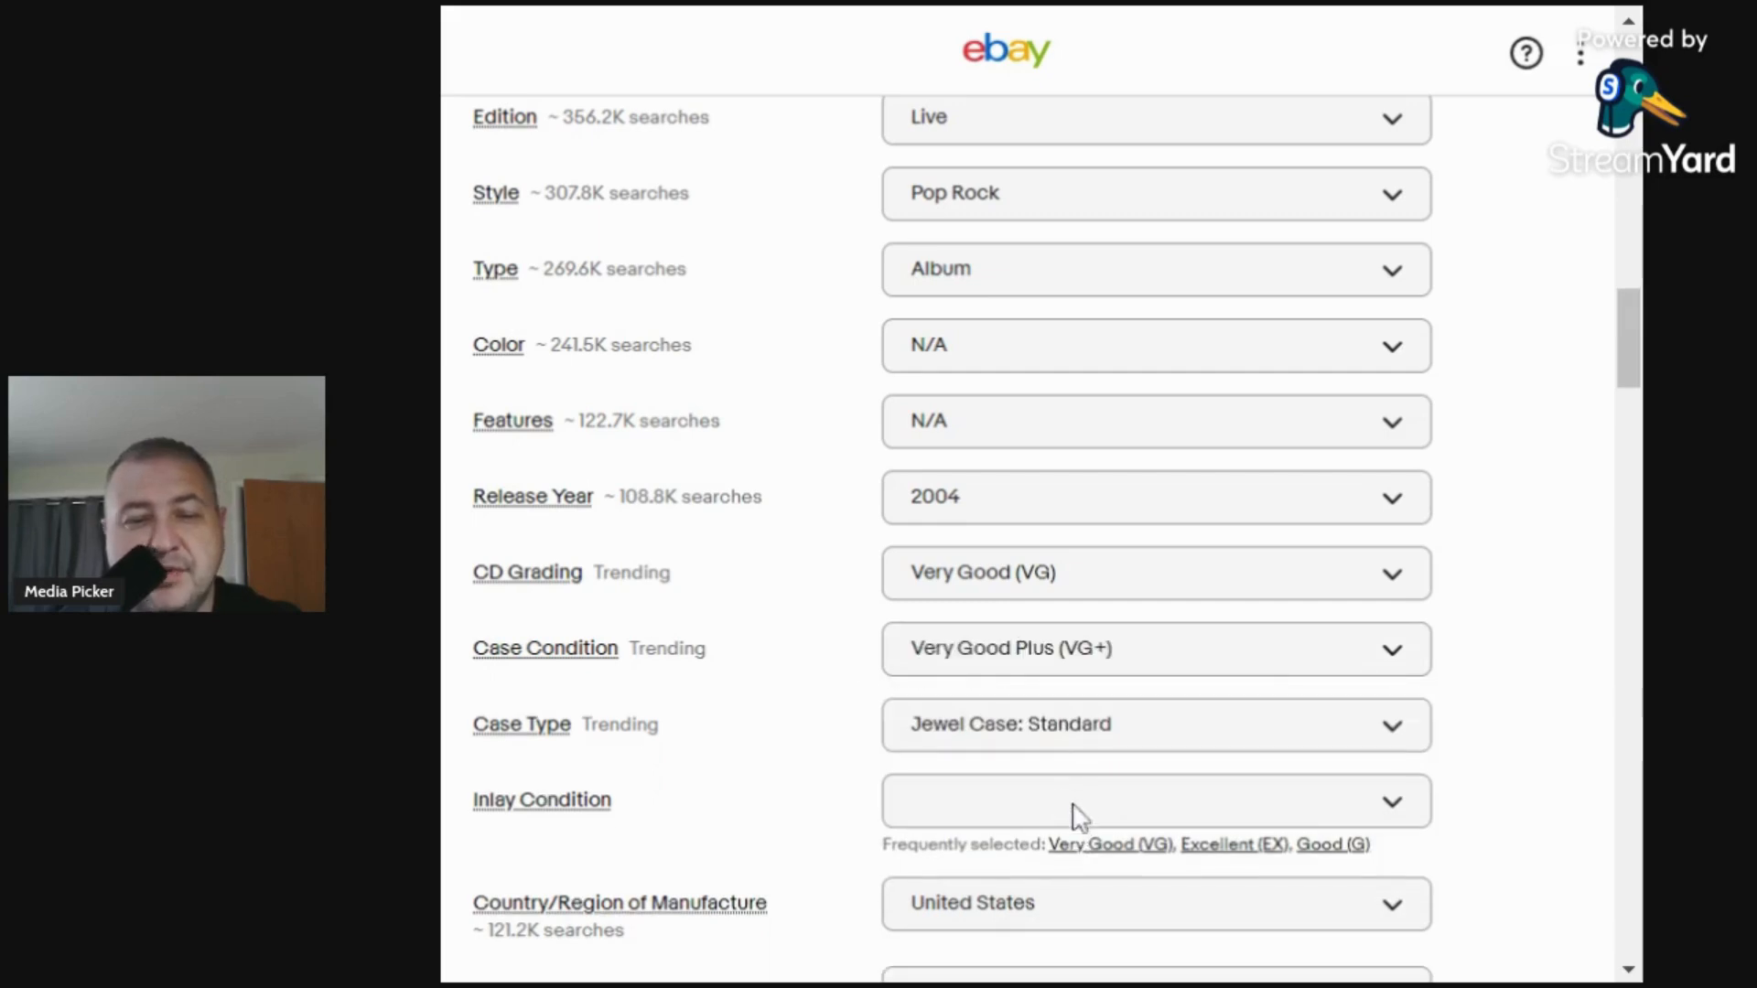
pyautogui.click(1101, 858)
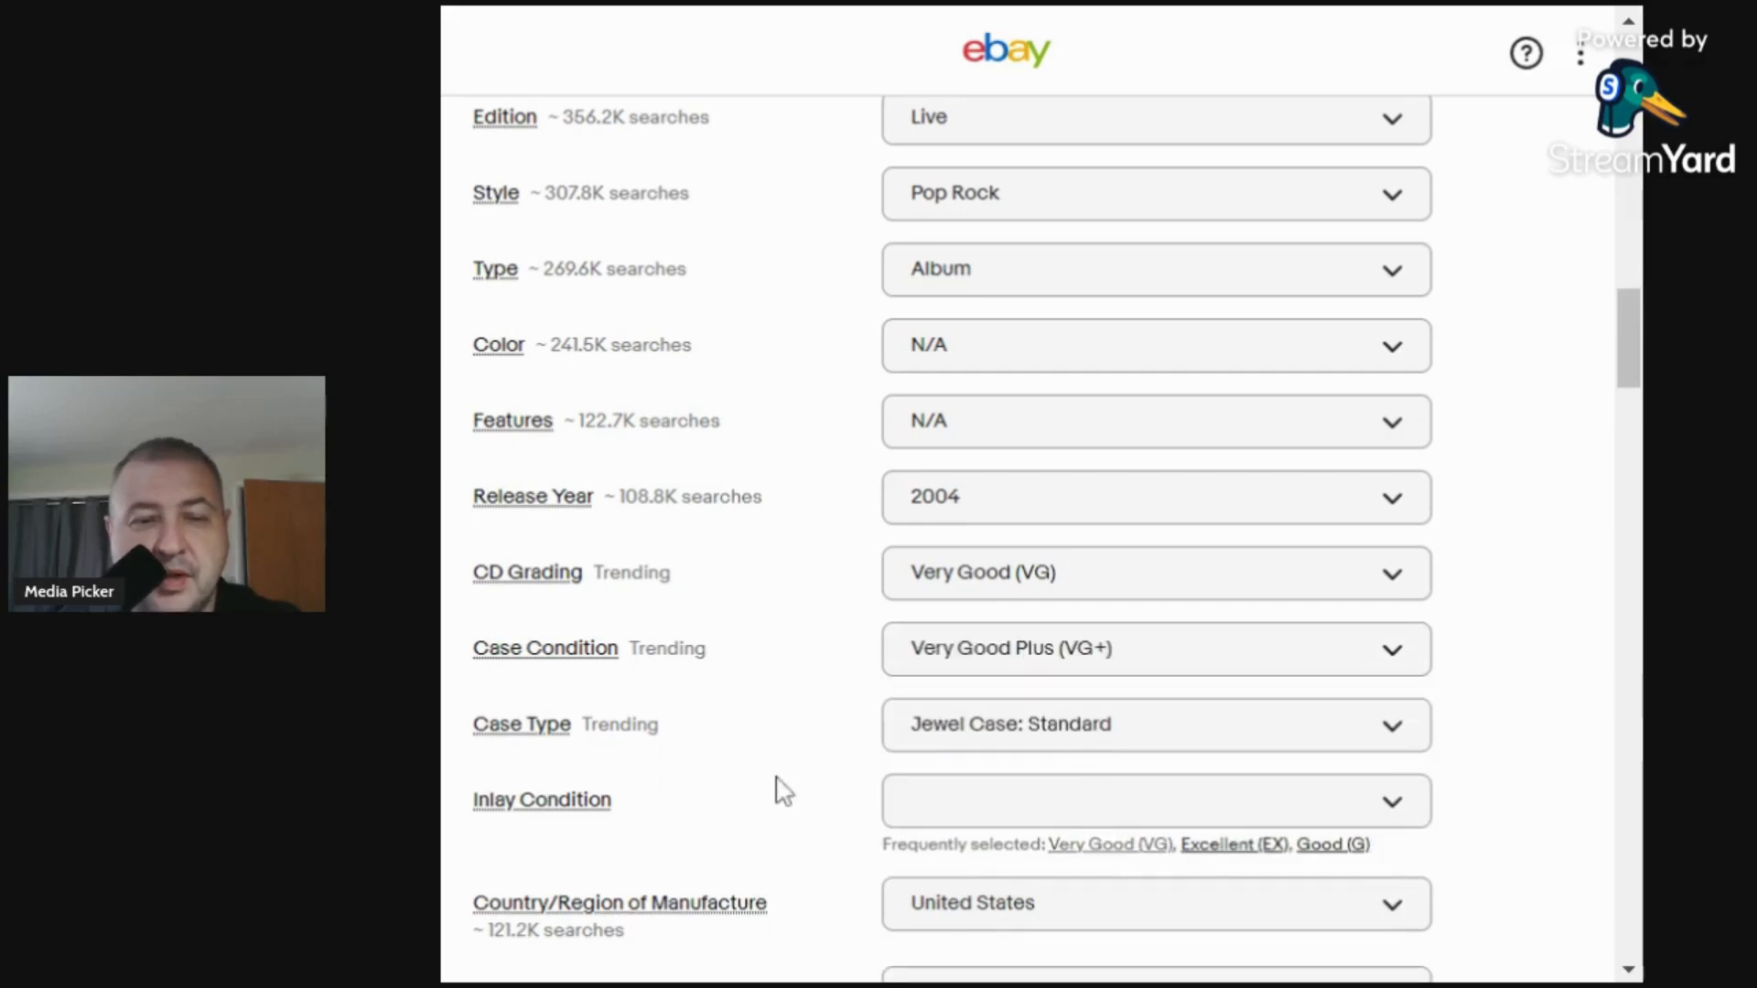
# Set the item condition to Very Good.
pyautogui.scroll(-9, 785, 757)
pyautogui.scroll(-2, 592, 737)
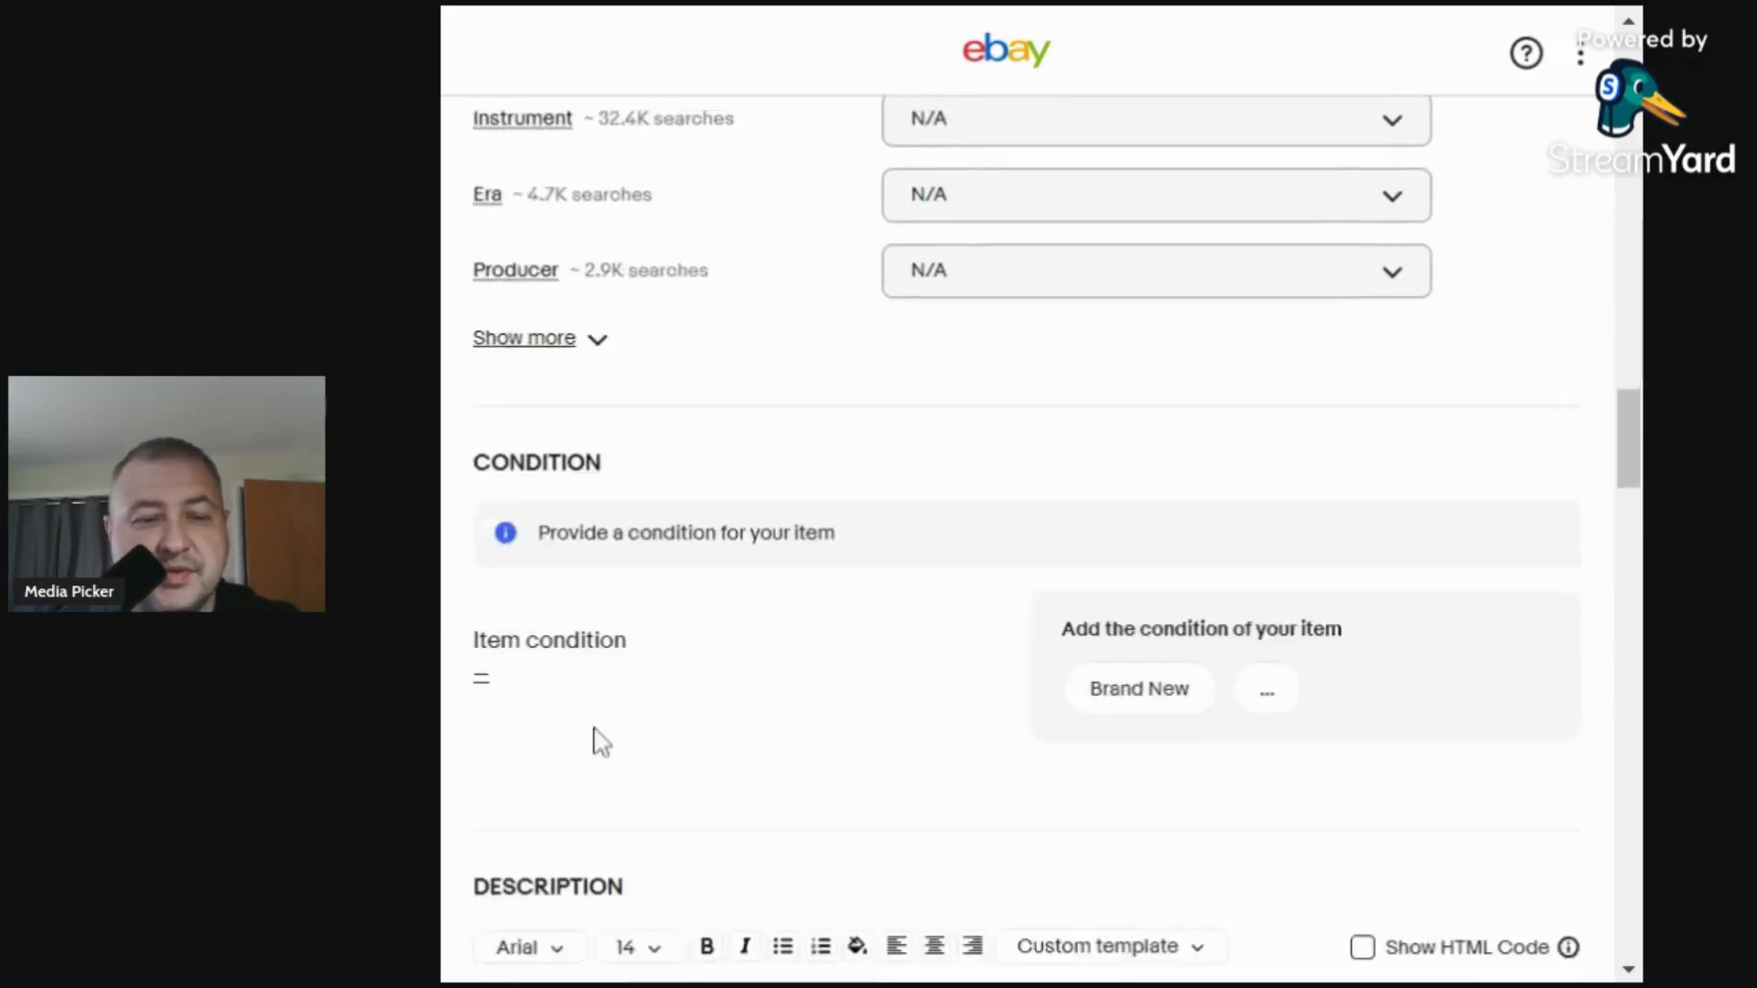
pyautogui.click(485, 662)
pyautogui.click(669, 502)
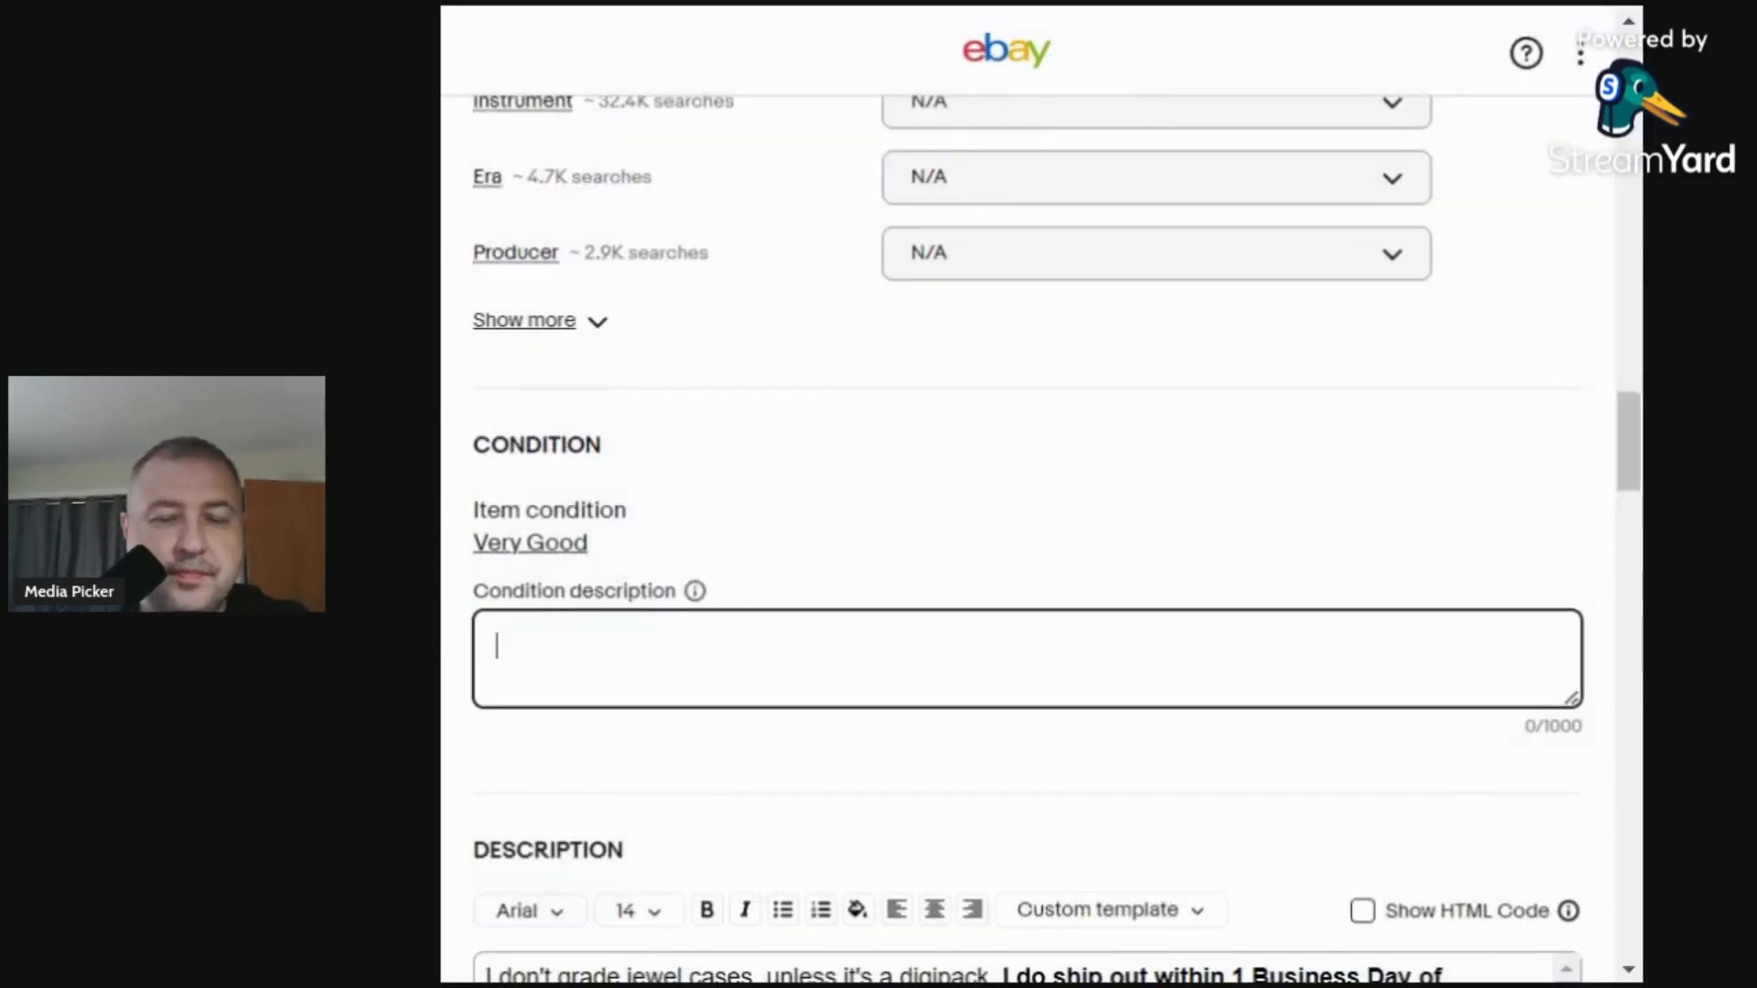
# Write the condition description "Light artwork wear. CD has some light marks and smudges. I don't grade jewel cases.".
pyautogui.write('Light a')
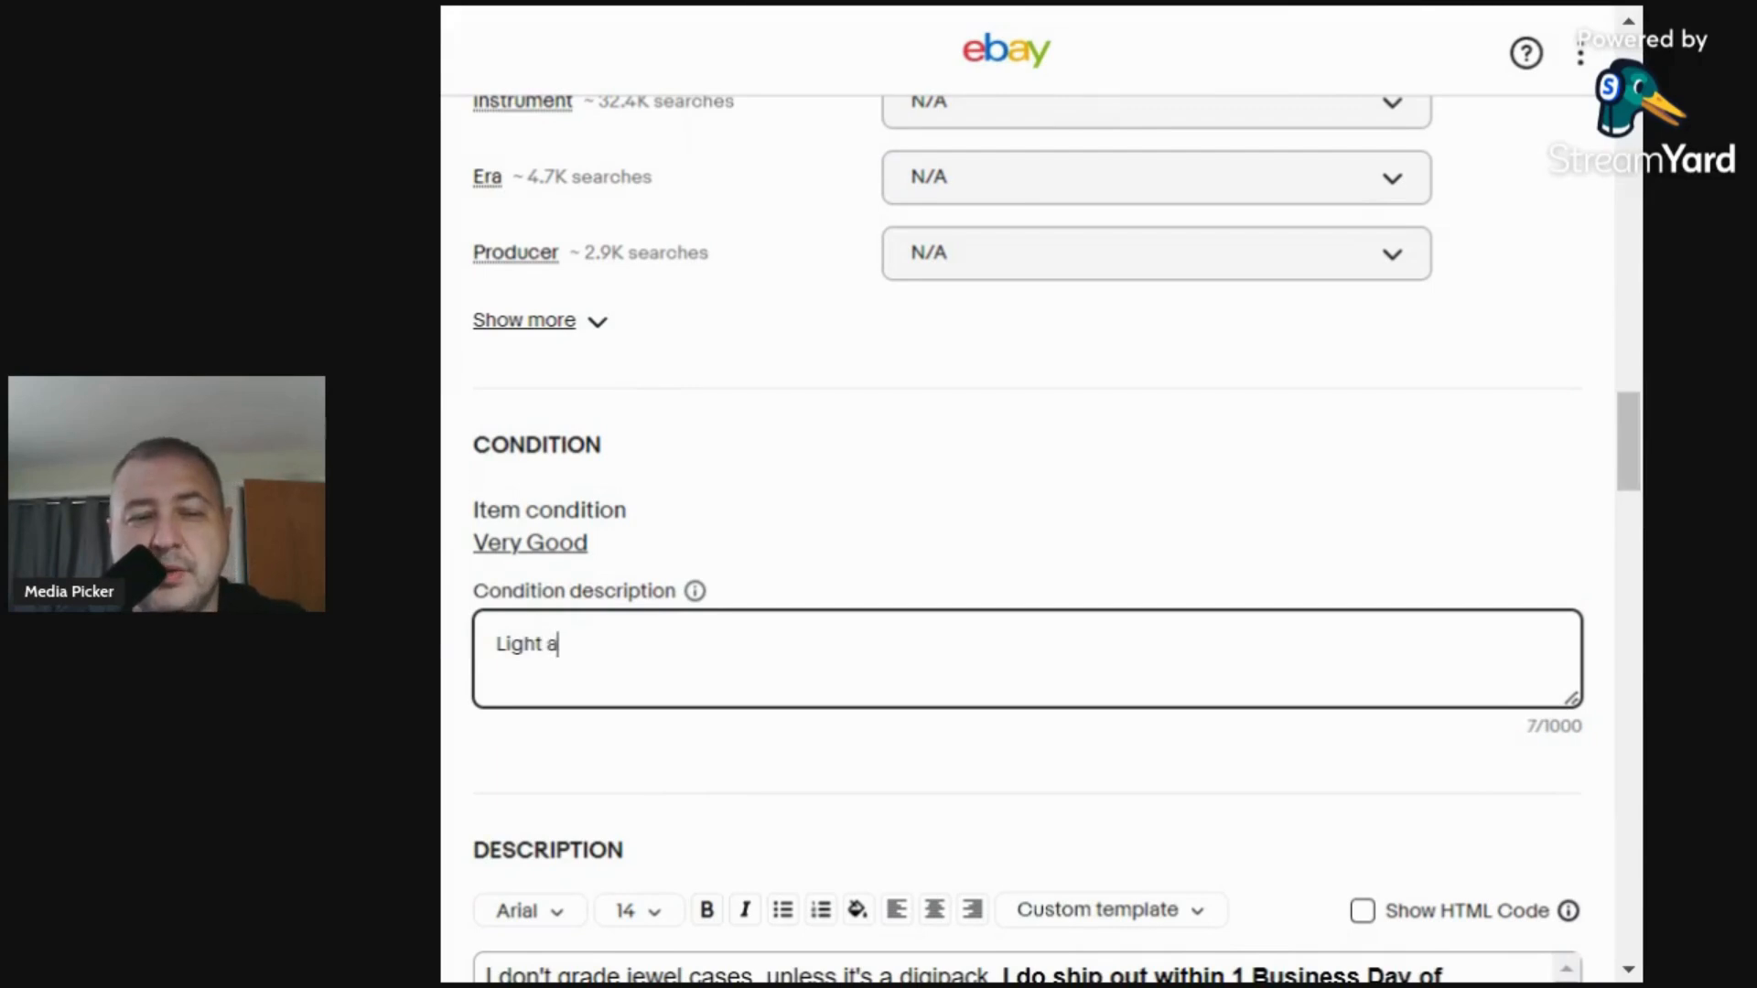
pyautogui.write('rtwork wear')
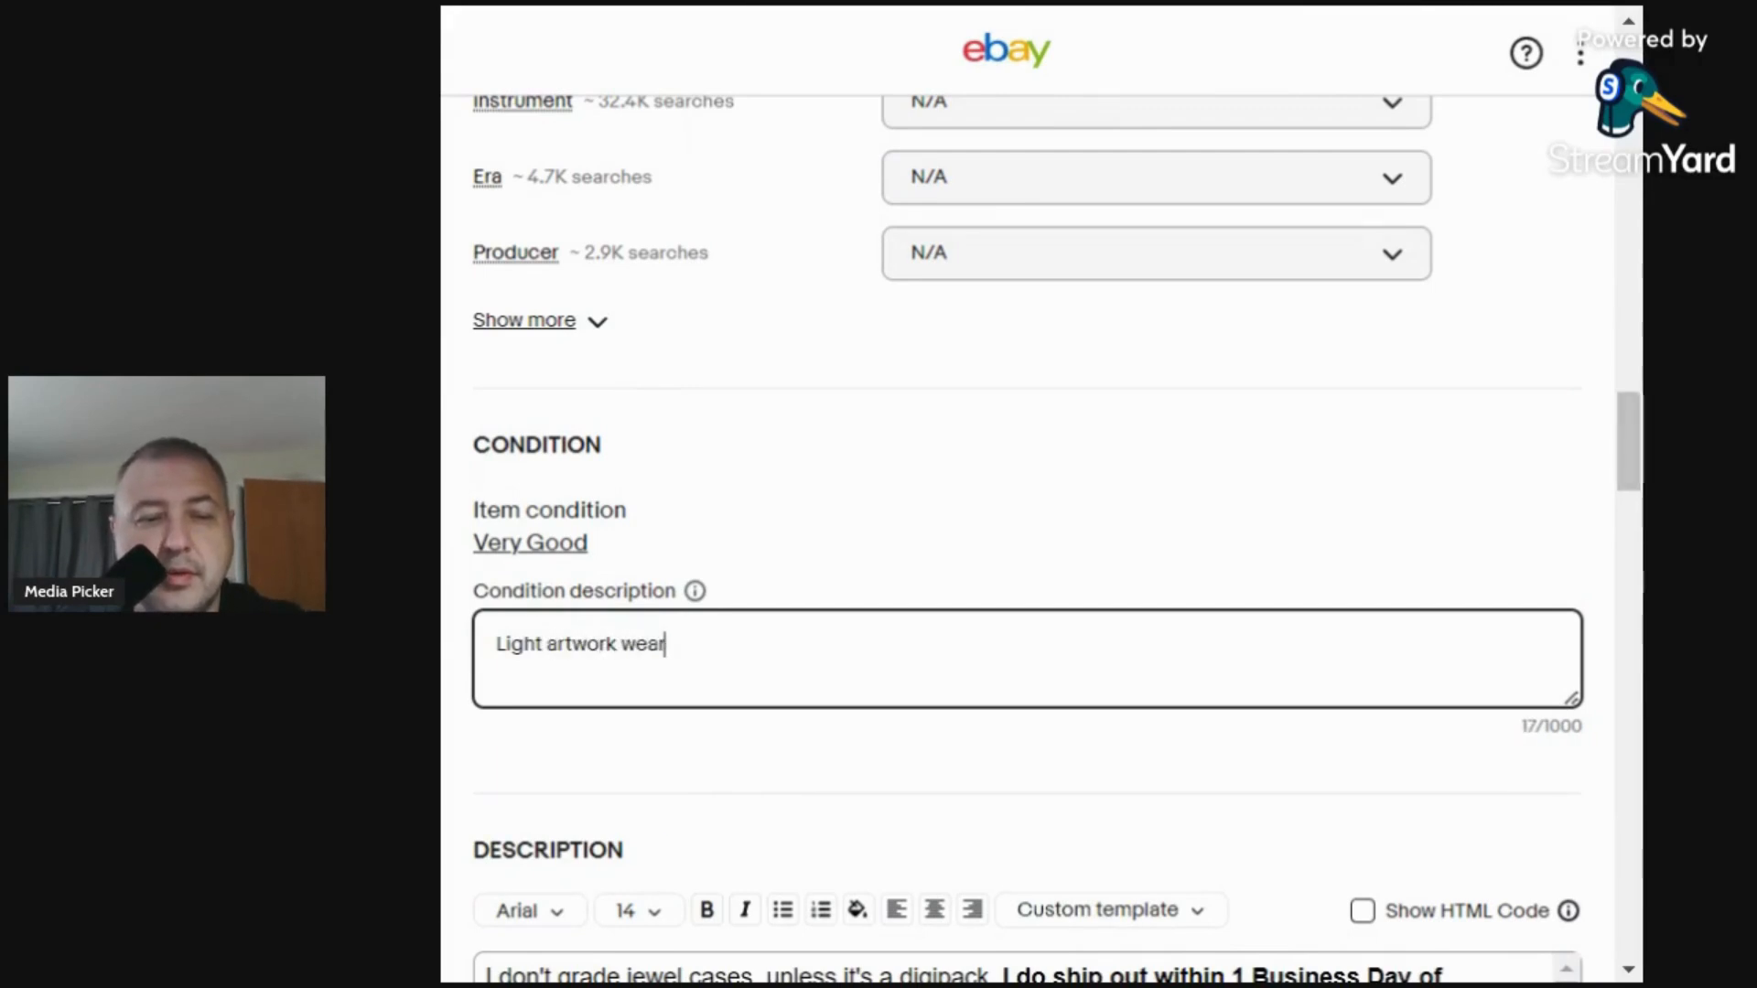
pyautogui.write('. CD has some ')
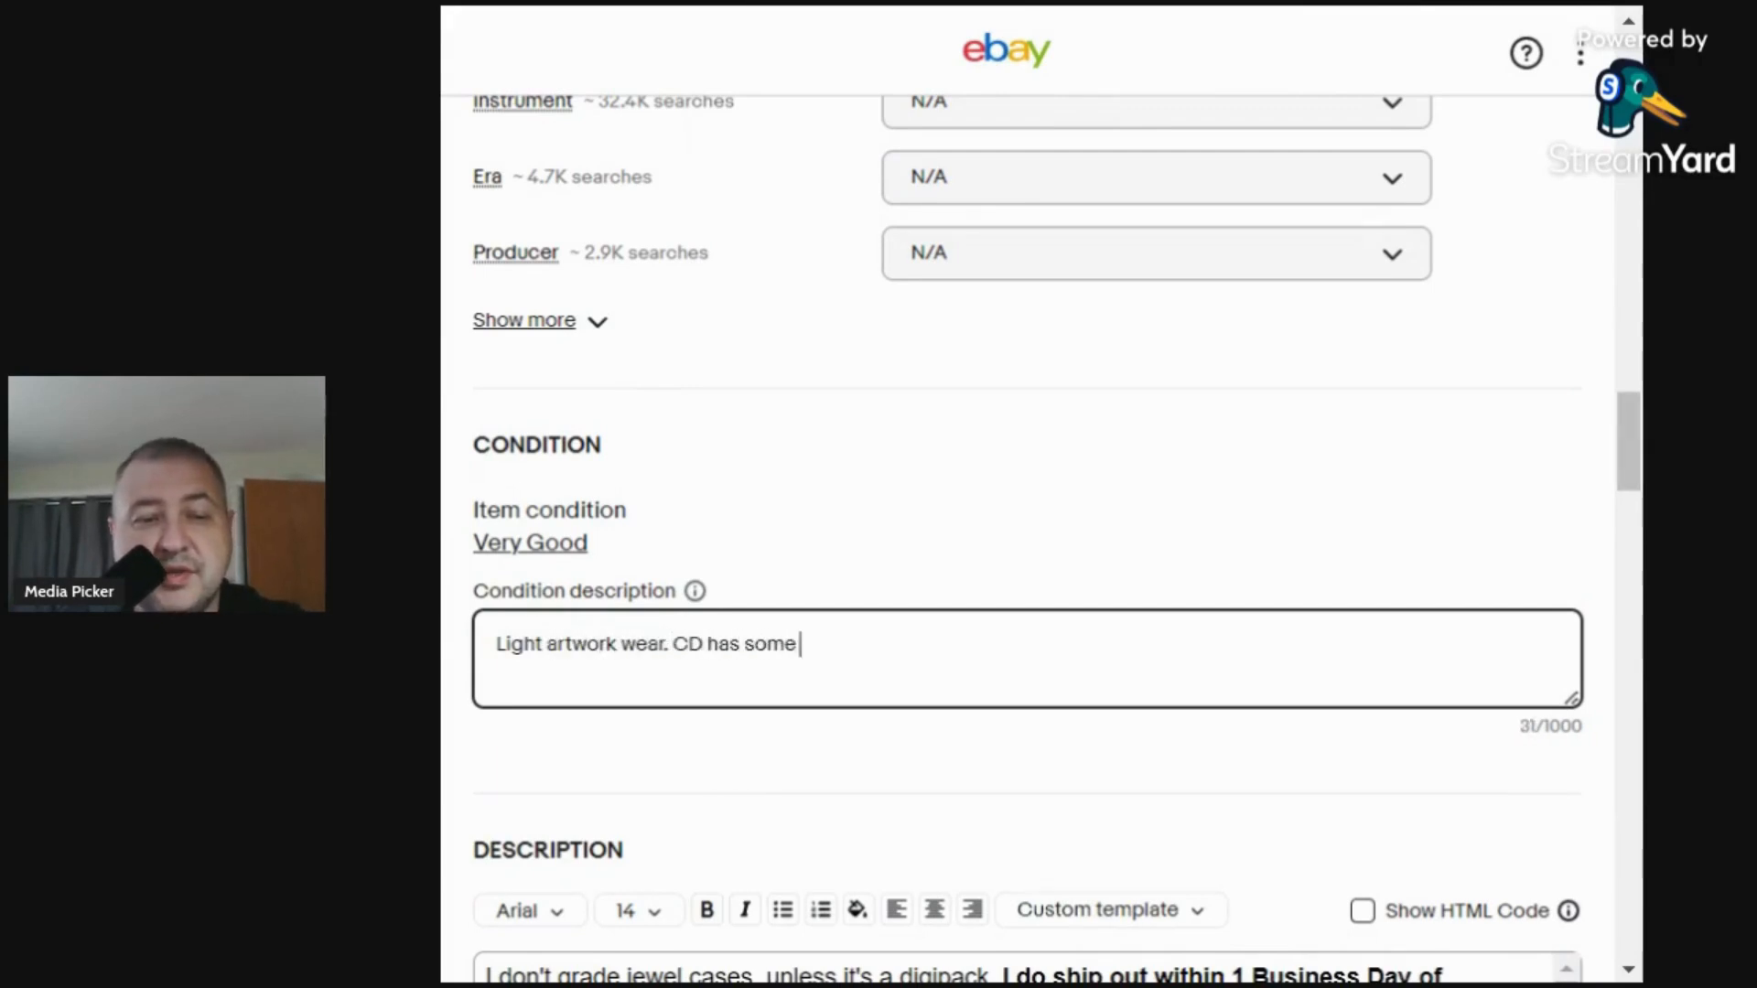
pyautogui.write('light marks')
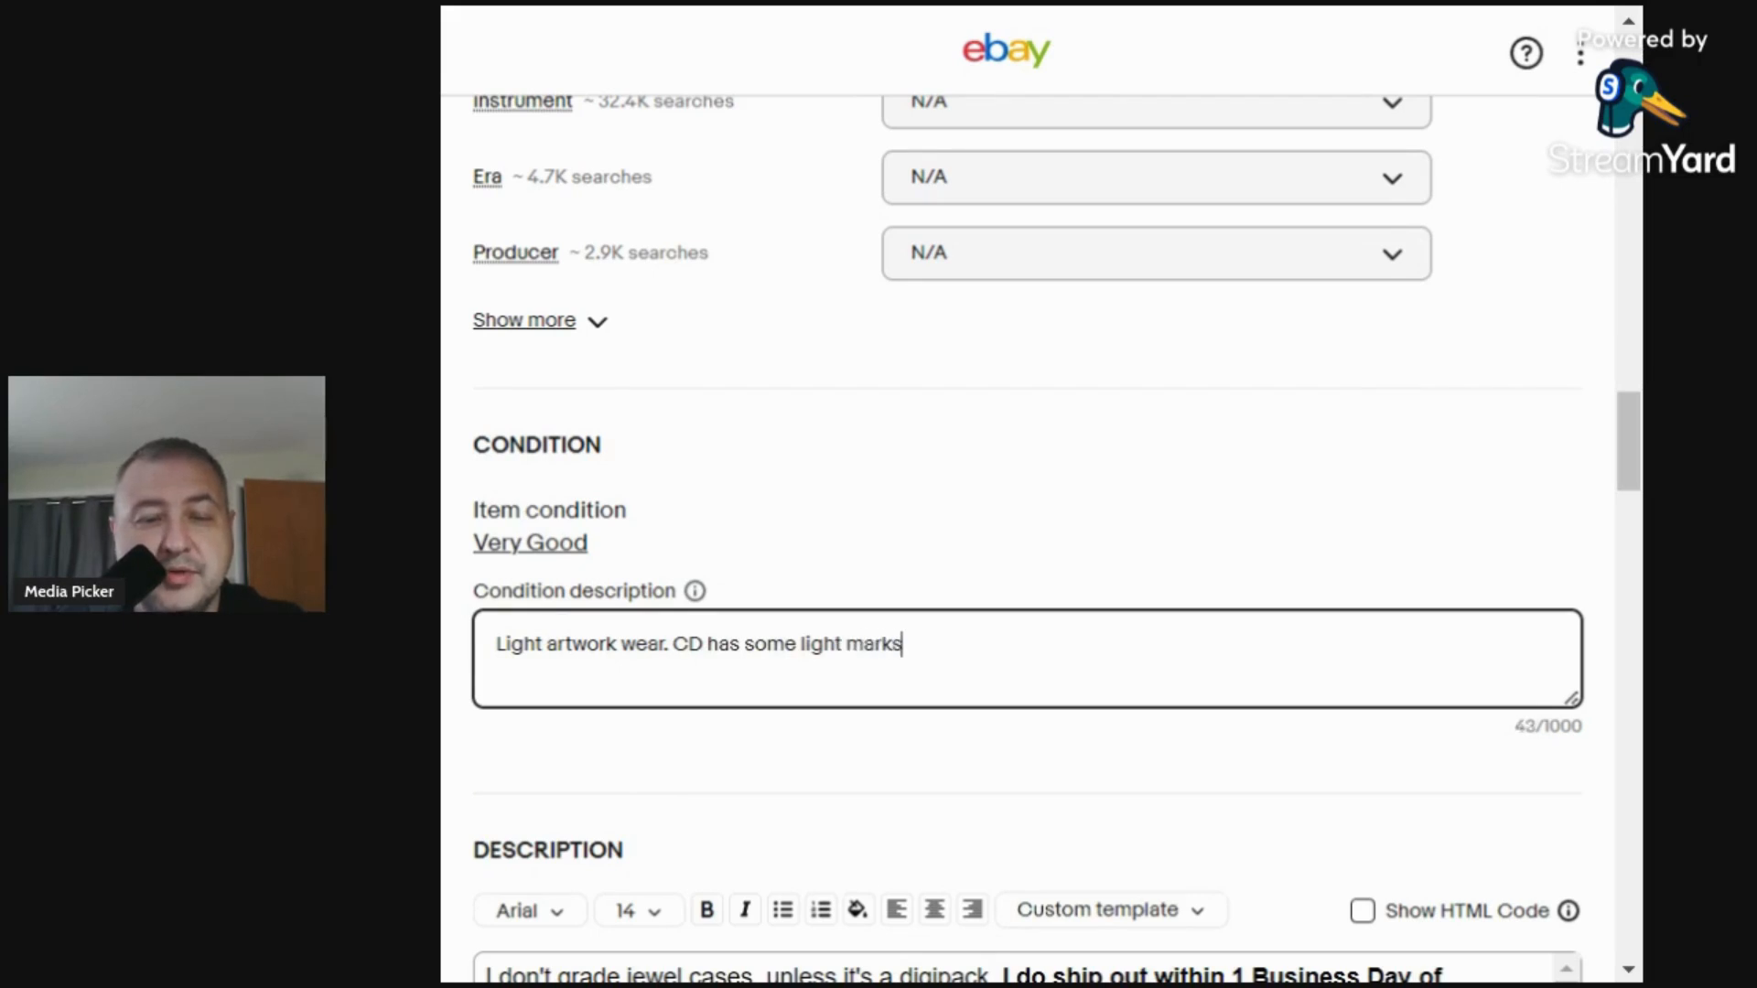
pyautogui.write(' and smu')
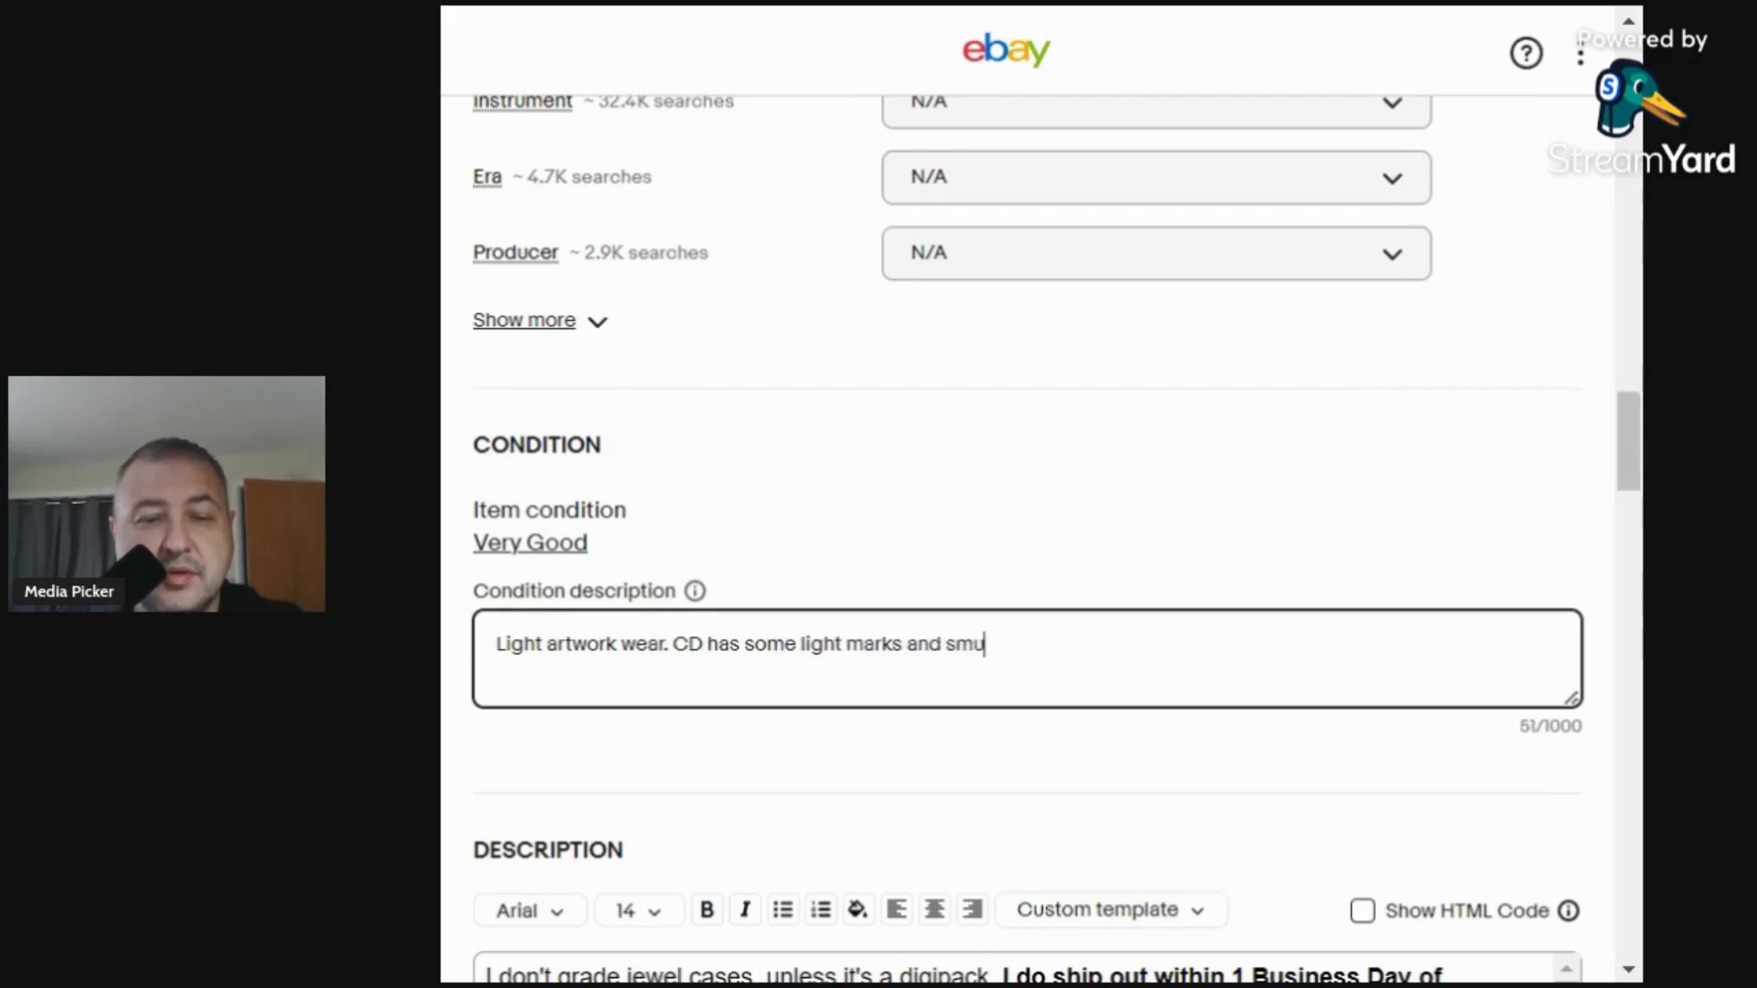
pyautogui.write("dges. I don't")
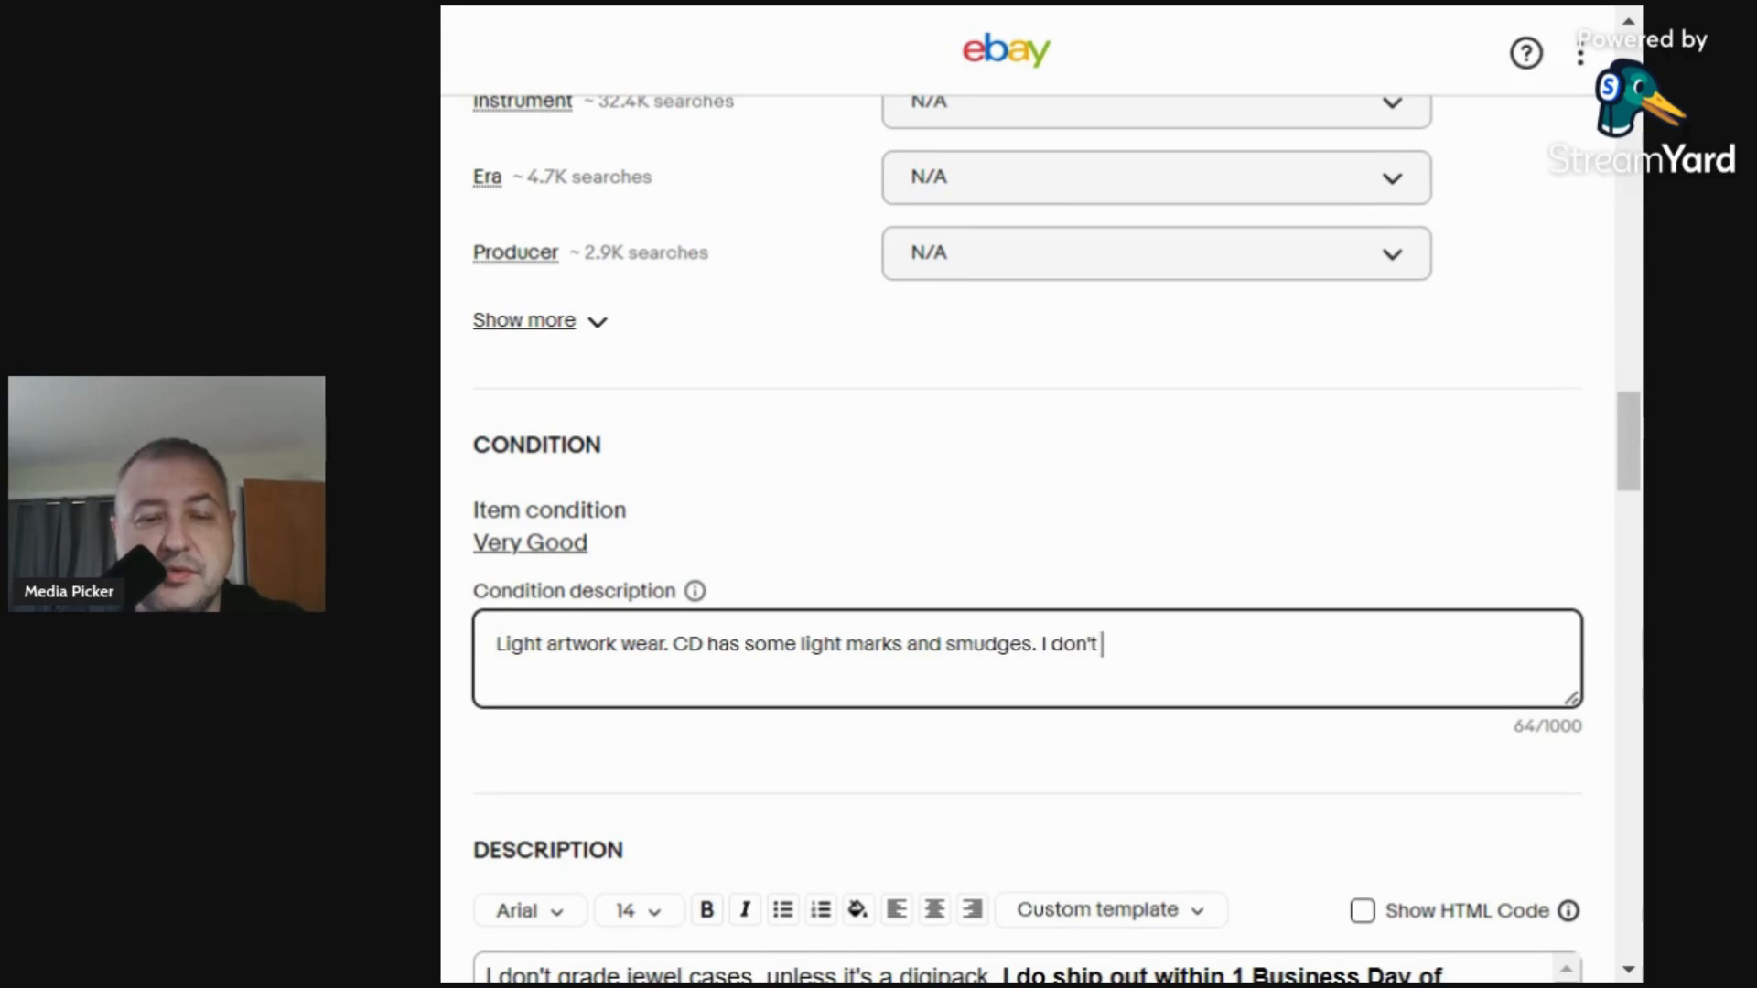
pyautogui.write(' grade jewel ')
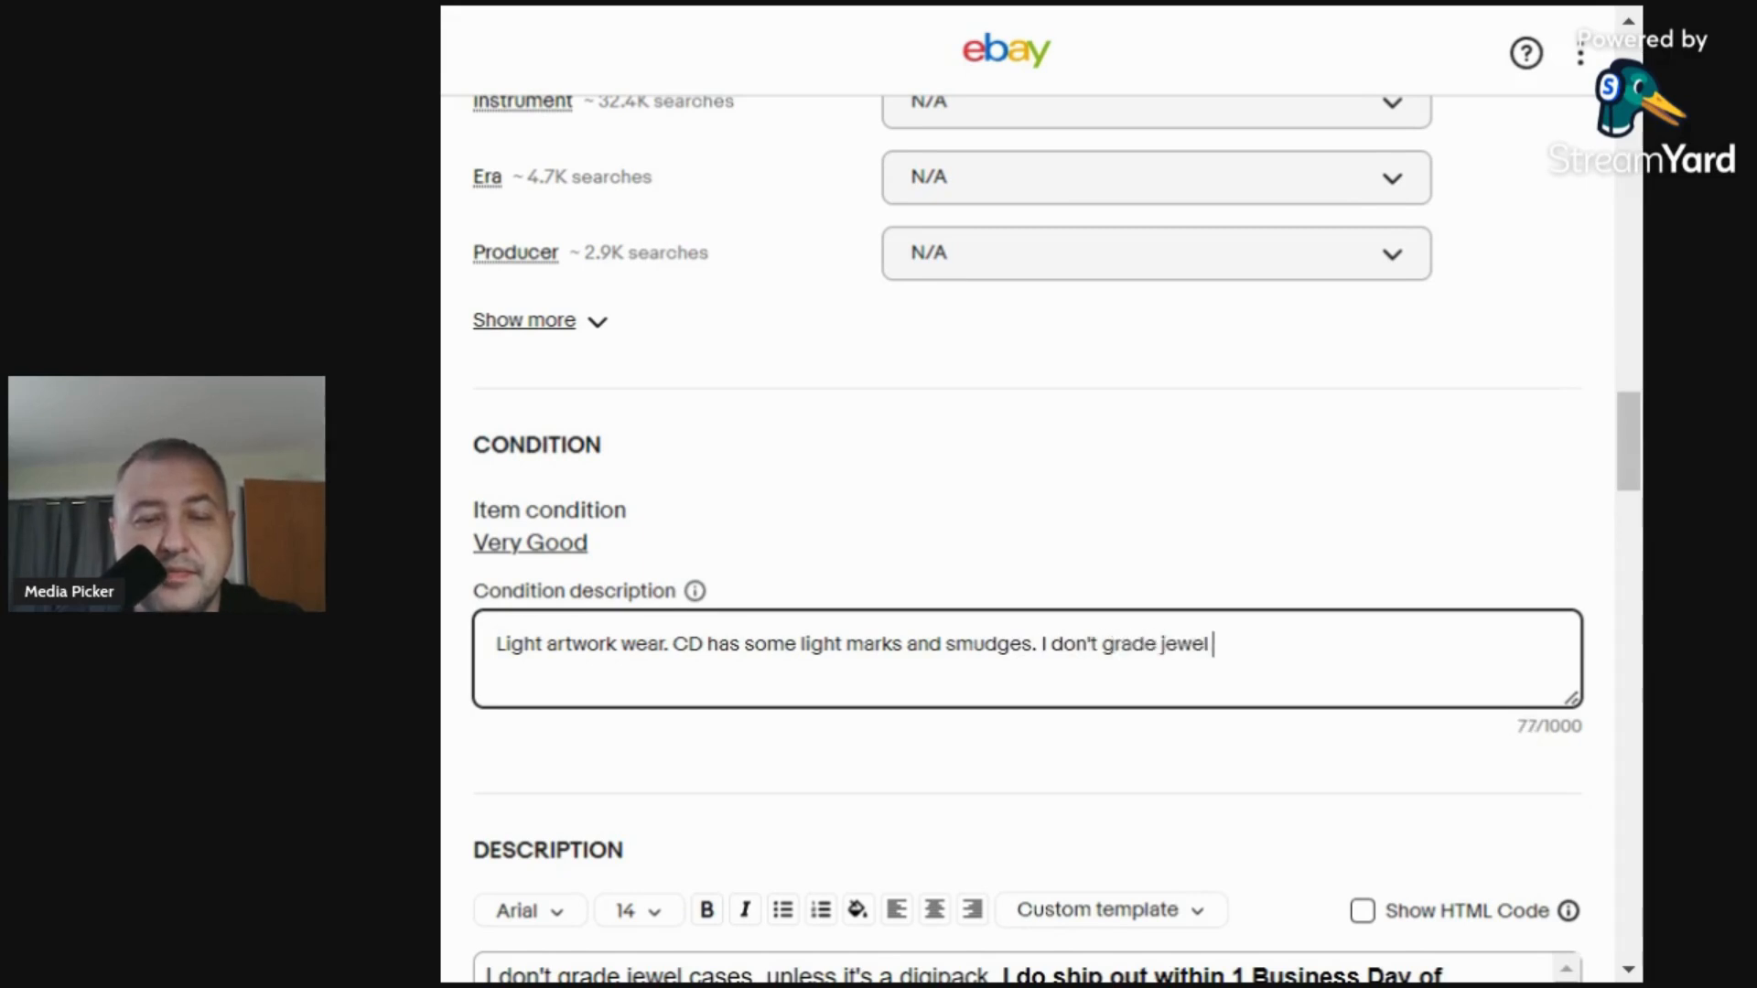
pyautogui.write('cases.')
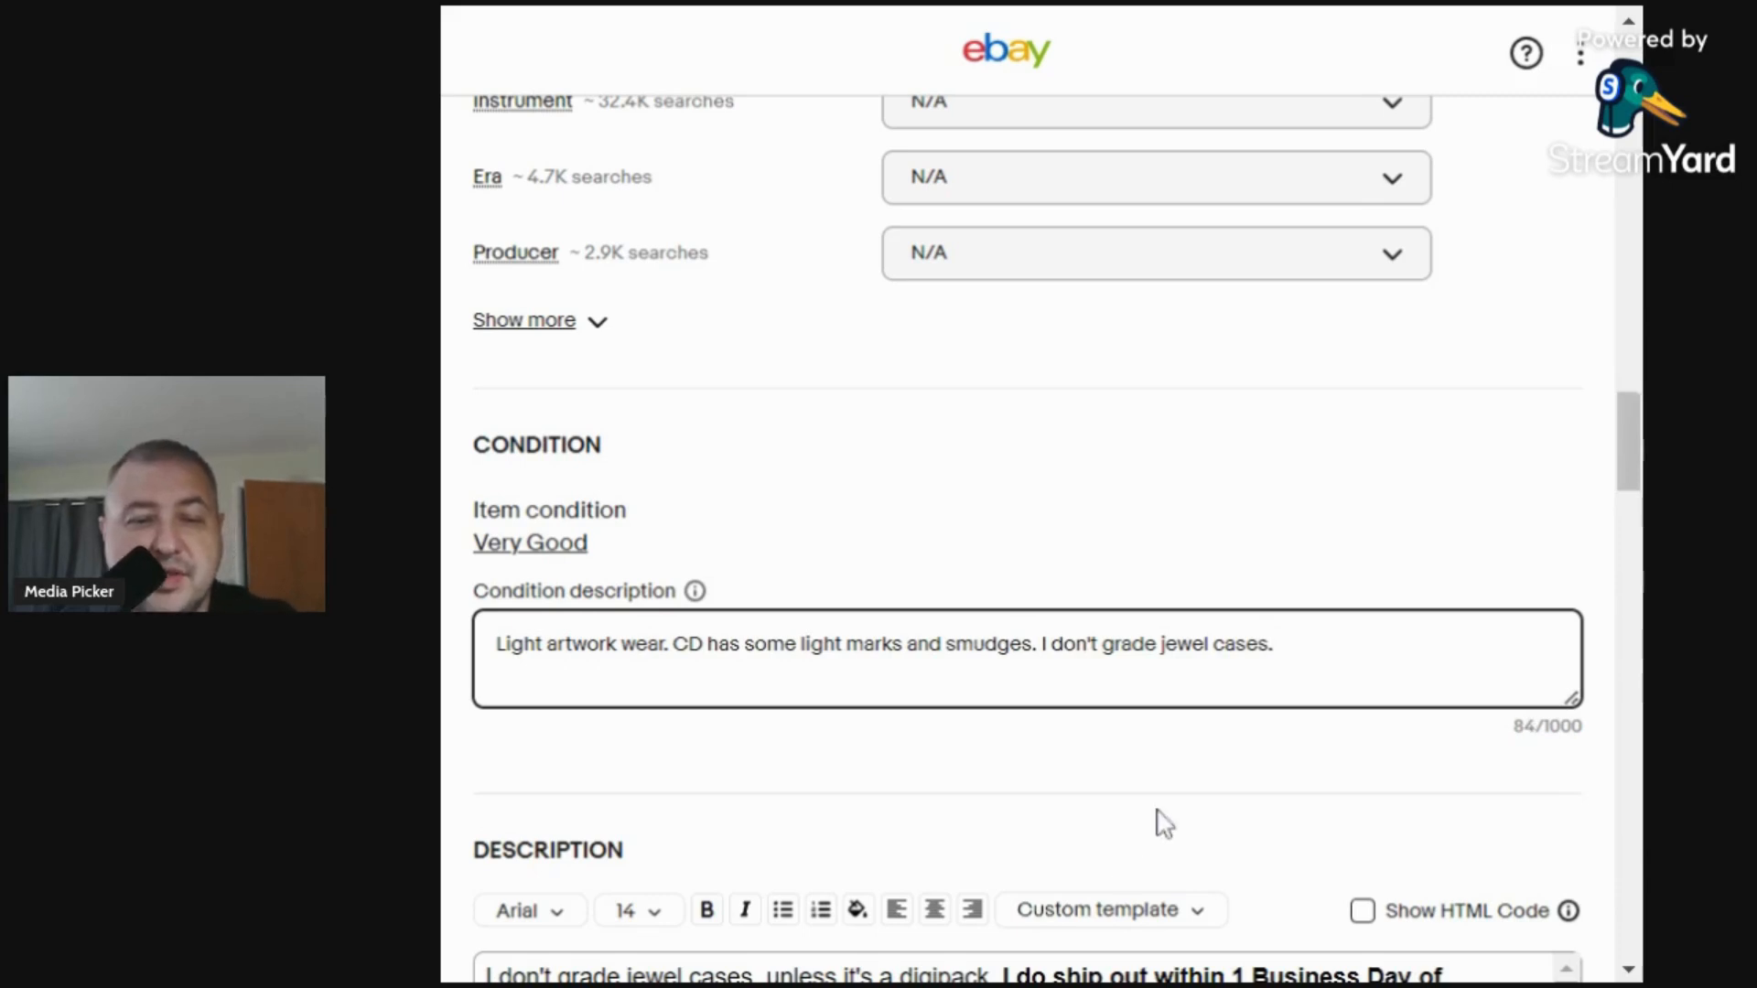
# Copy "Light artwork wear. CD has some light marks and smudges." from the condition description into its own paragraph at the start of the item description.
pyautogui.moveTo(1037, 644); pyautogui.dragTo(443, 647)
pyautogui.hotkey('ctrl', 'c')
pyautogui.scroll(-1, 485, 650)
pyautogui.scroll(-3, 485, 649)
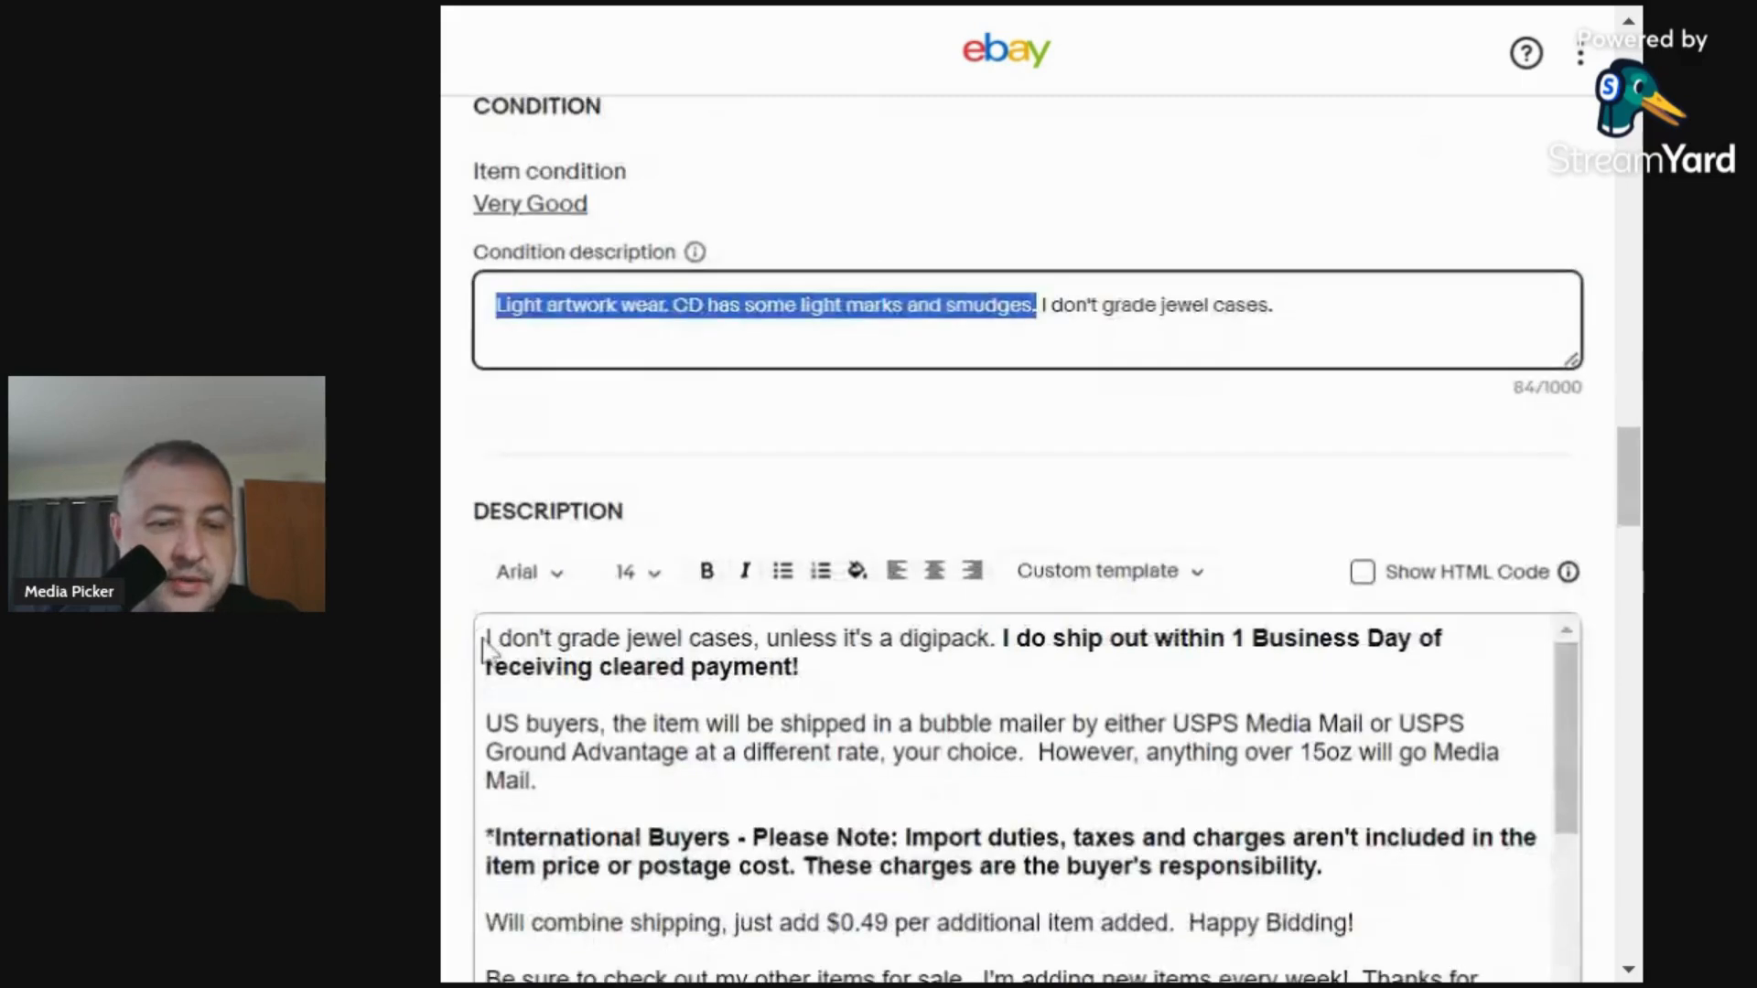
pyautogui.click(486, 645)
pyautogui.press('Return')
pyautogui.press('Return')
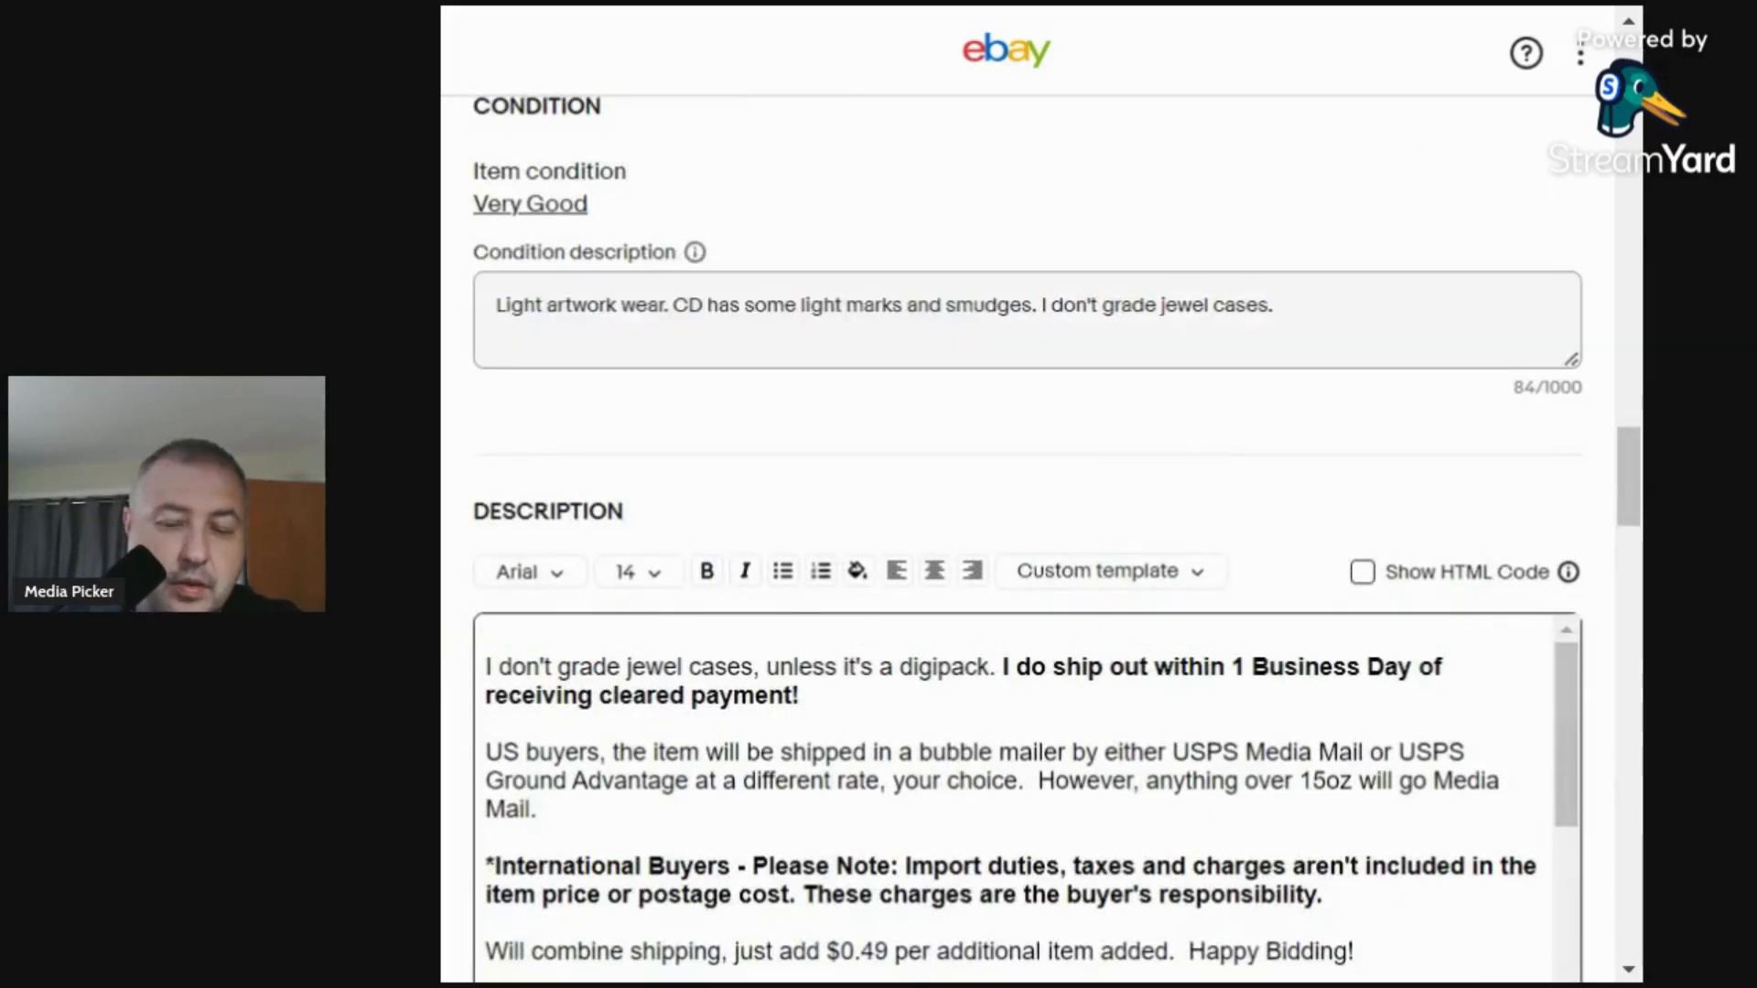
pyautogui.hotkey('ctrl', 'v')
# Set the Buy It Now price to $11.98.
pyautogui.scroll(-10, 558, 585)
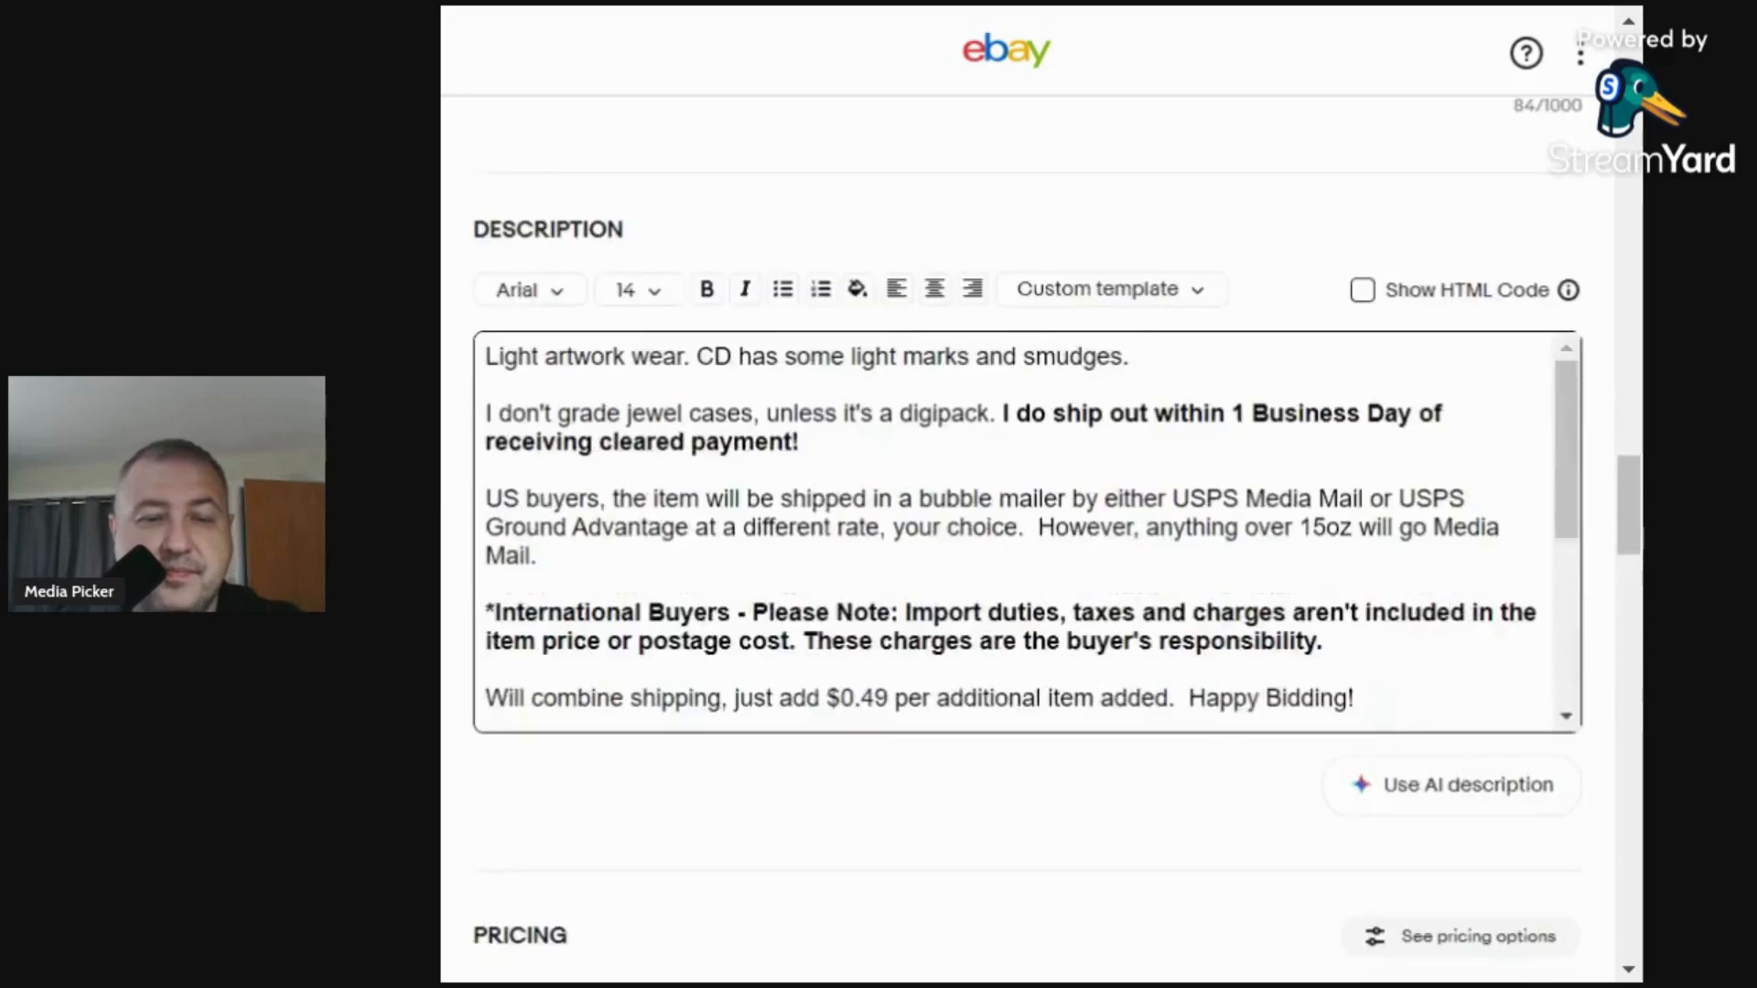
pyautogui.click(585, 411)
pyautogui.write('11.98')
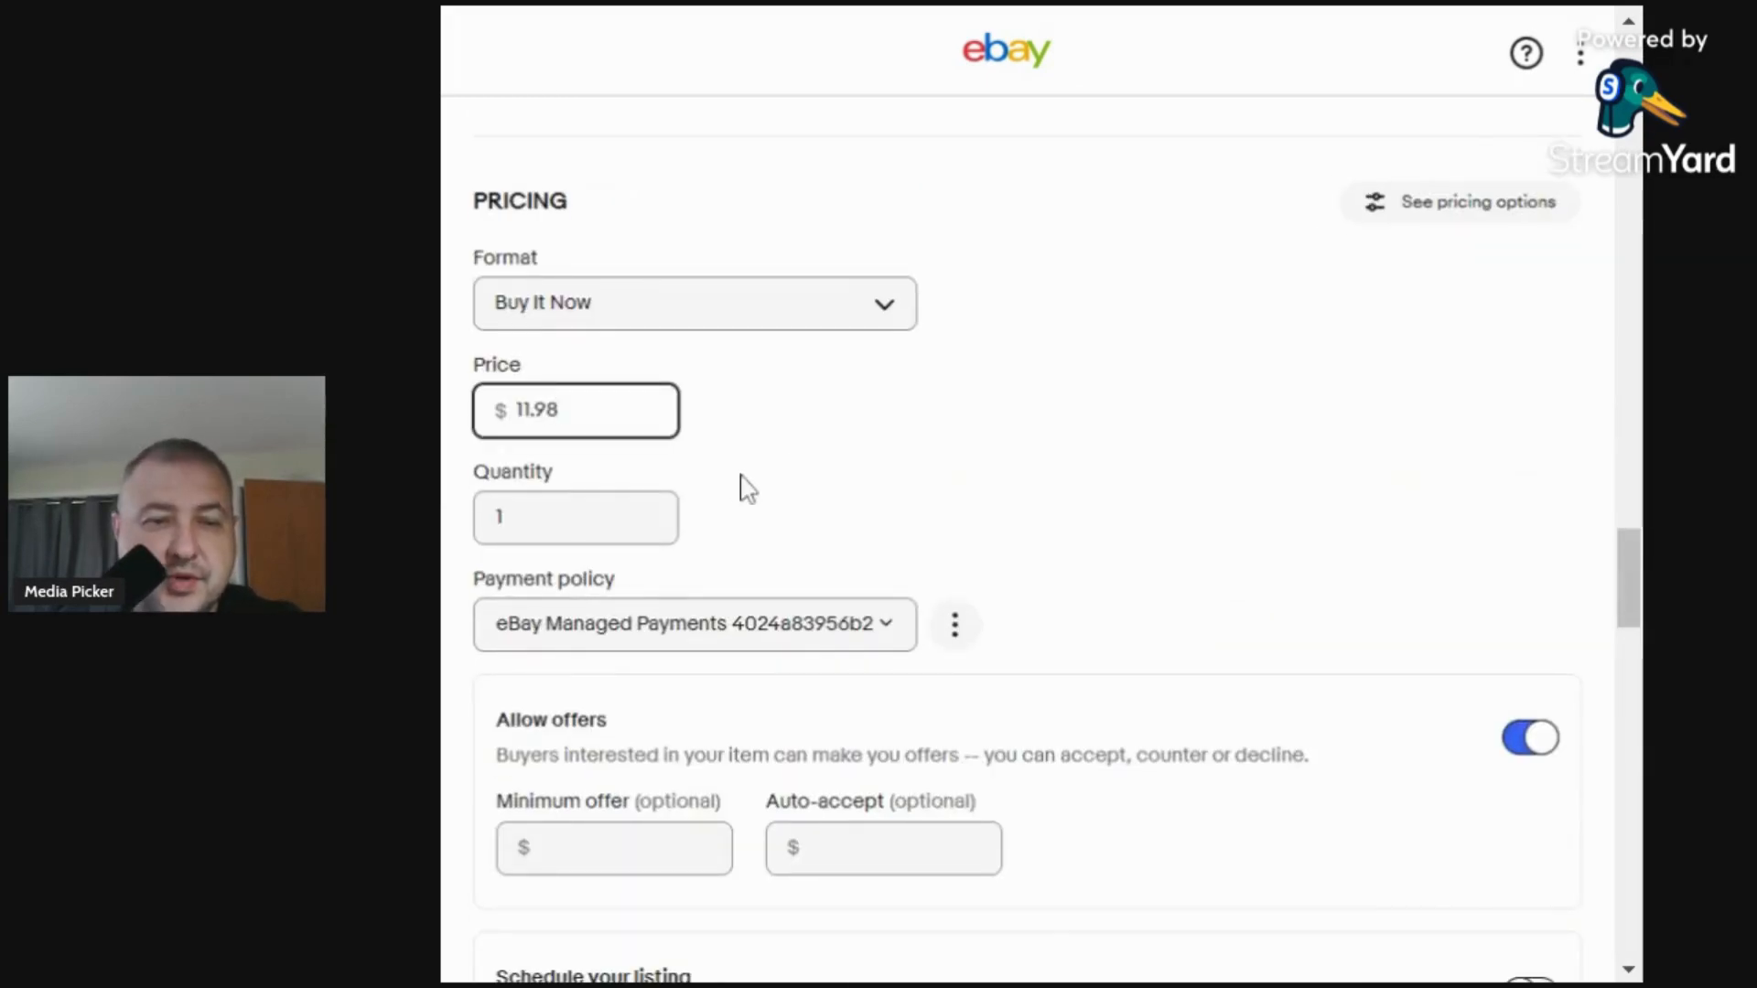
# Turn on the general campaign promotion for the listing and set its ad rate to 3%.
pyautogui.click(822, 421)
pyautogui.scroll(-10, 828, 430)
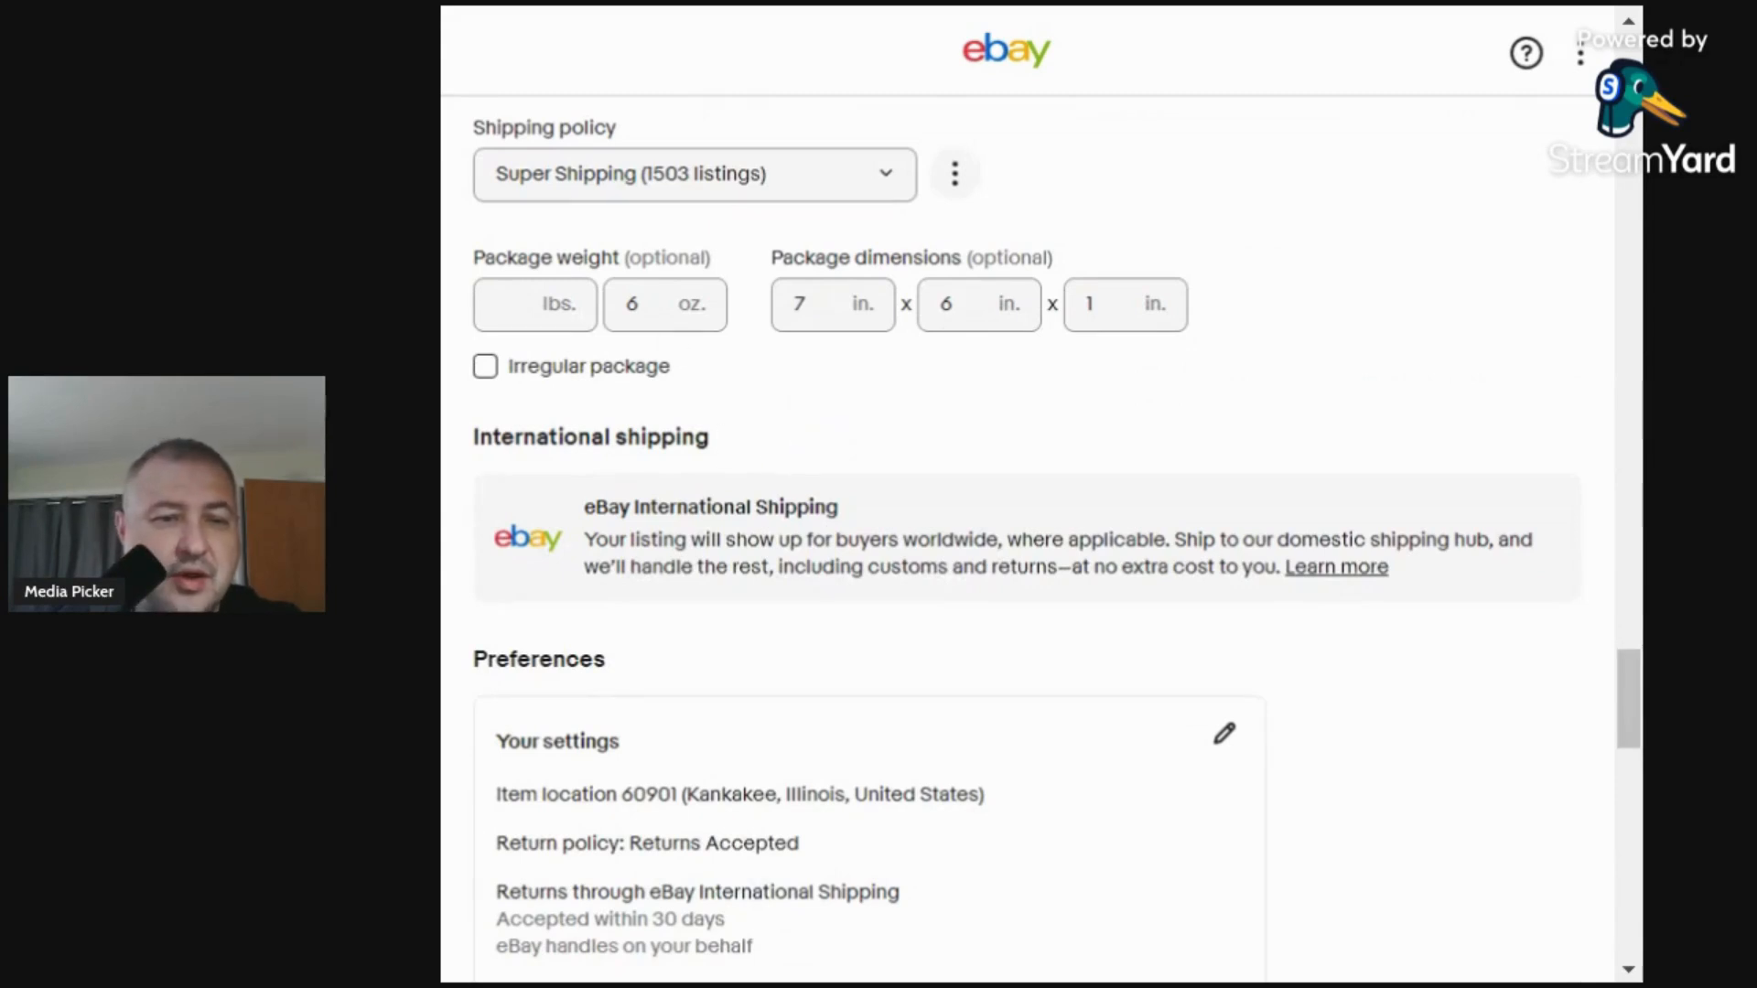
pyautogui.scroll(-9, 1280, 485)
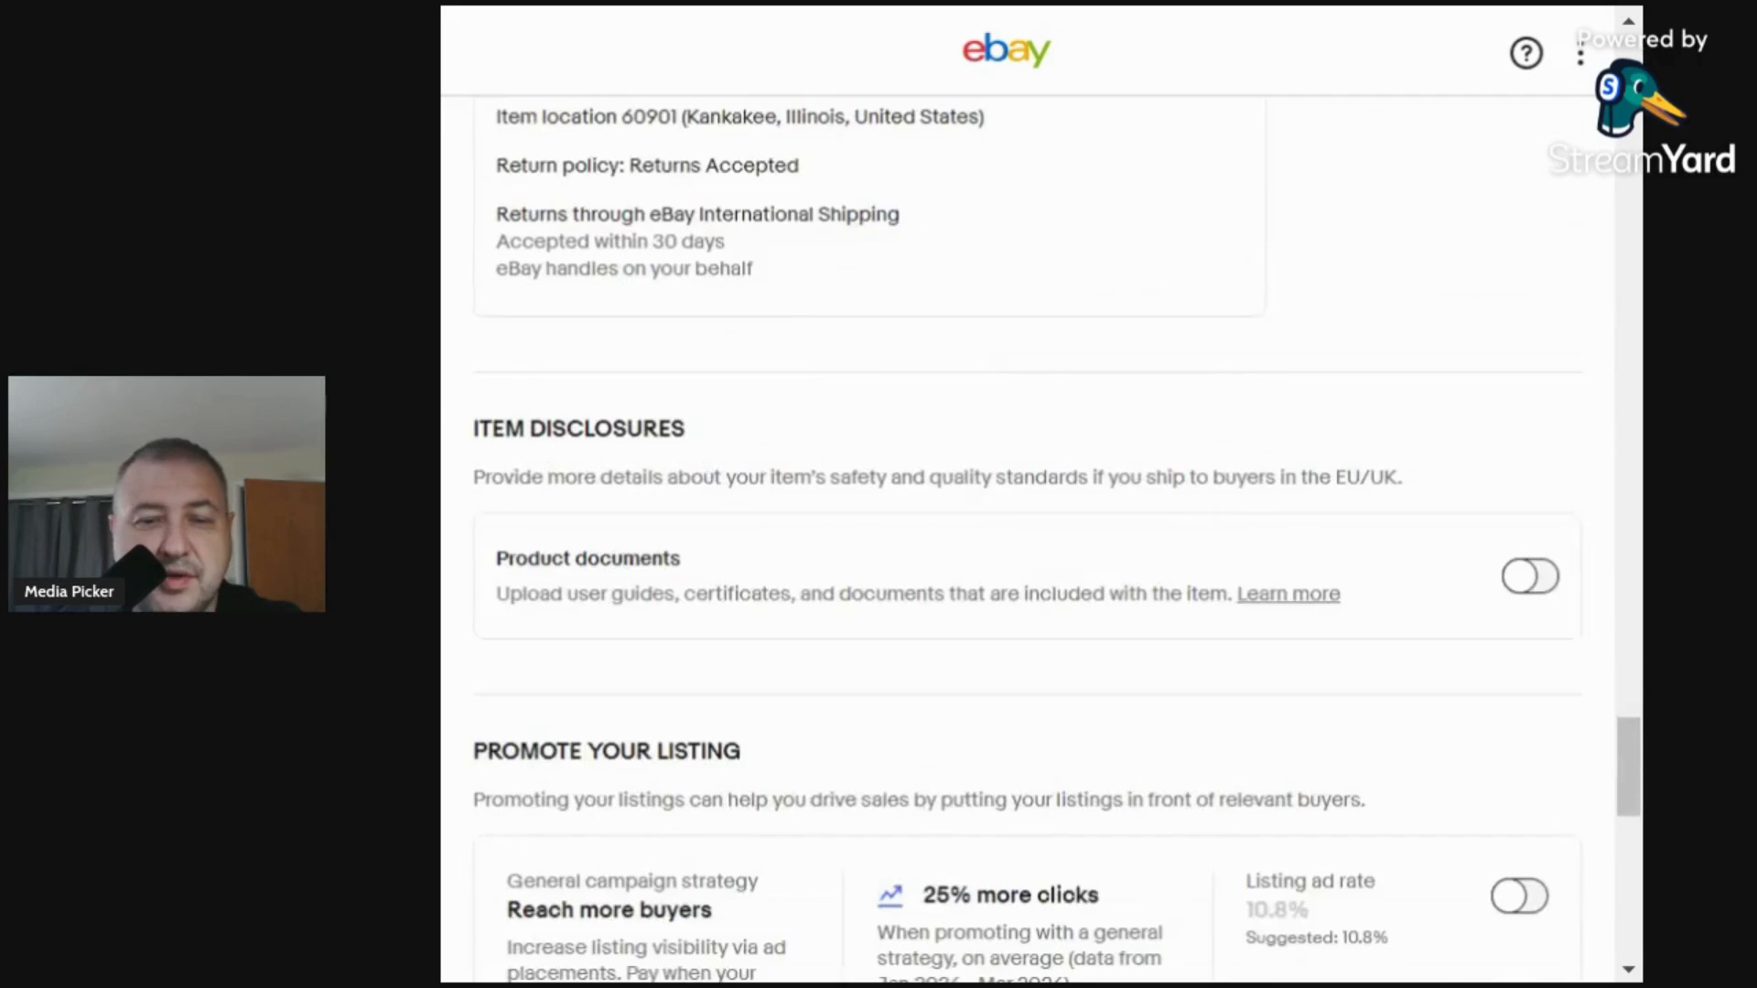
pyautogui.click(1511, 737)
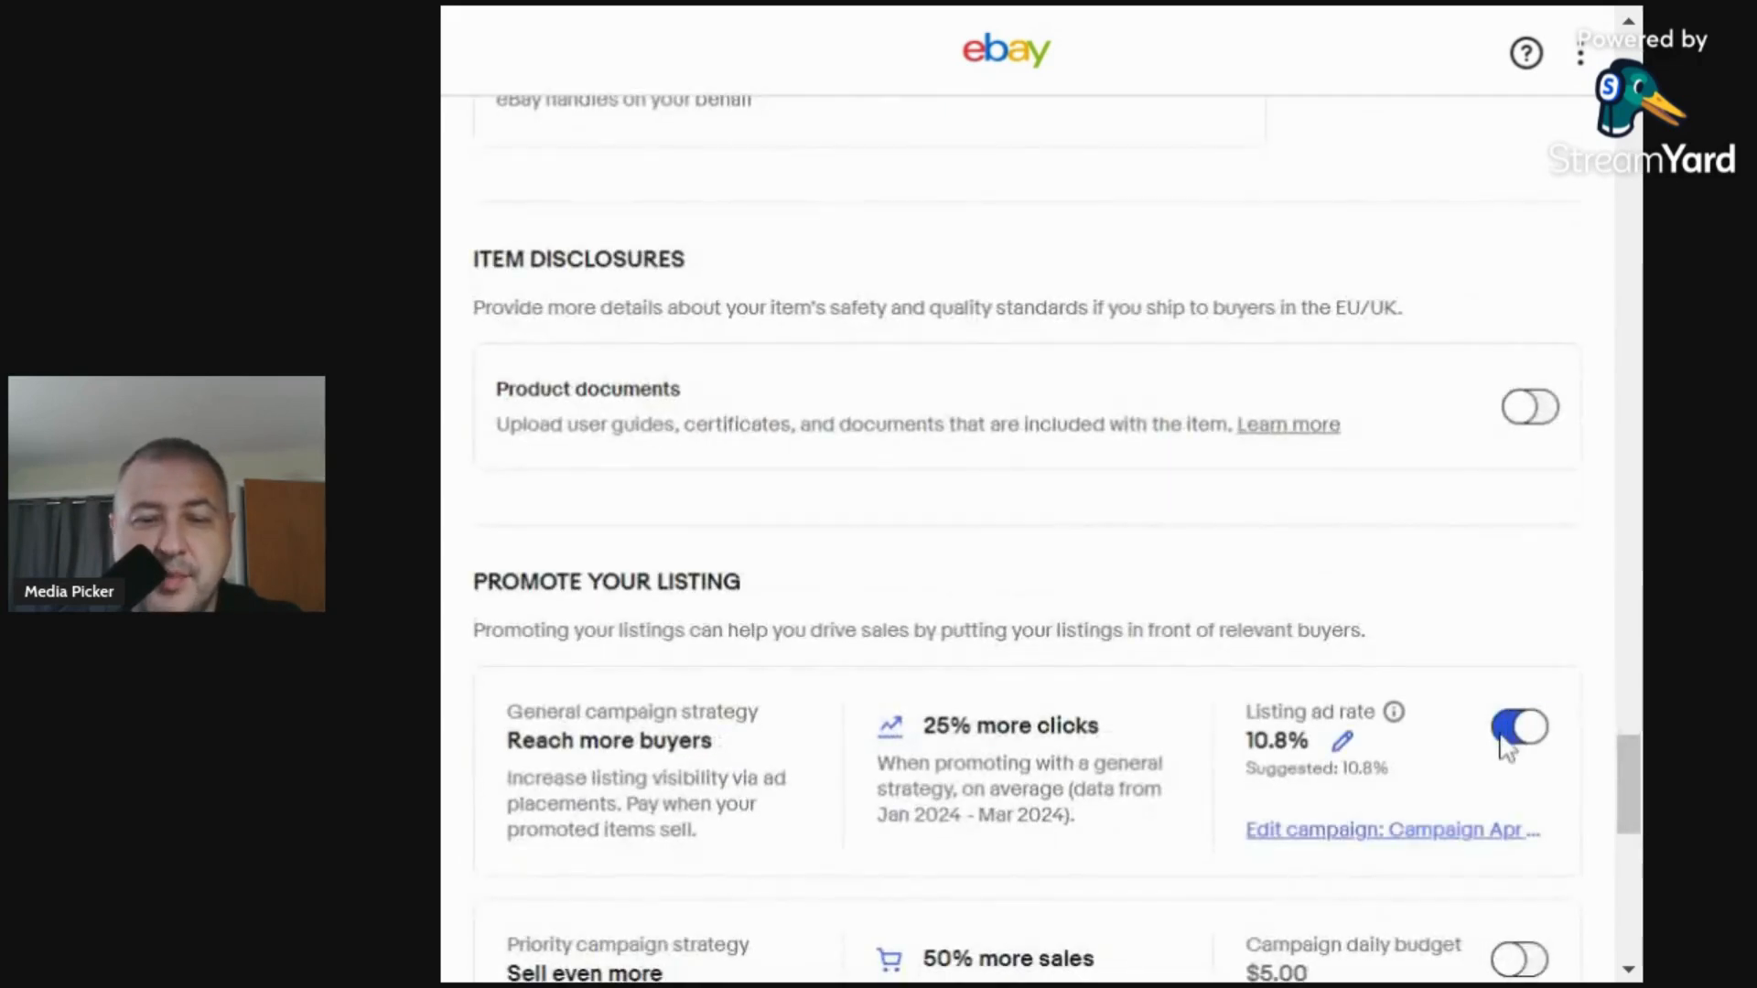
pyautogui.click(1342, 743)
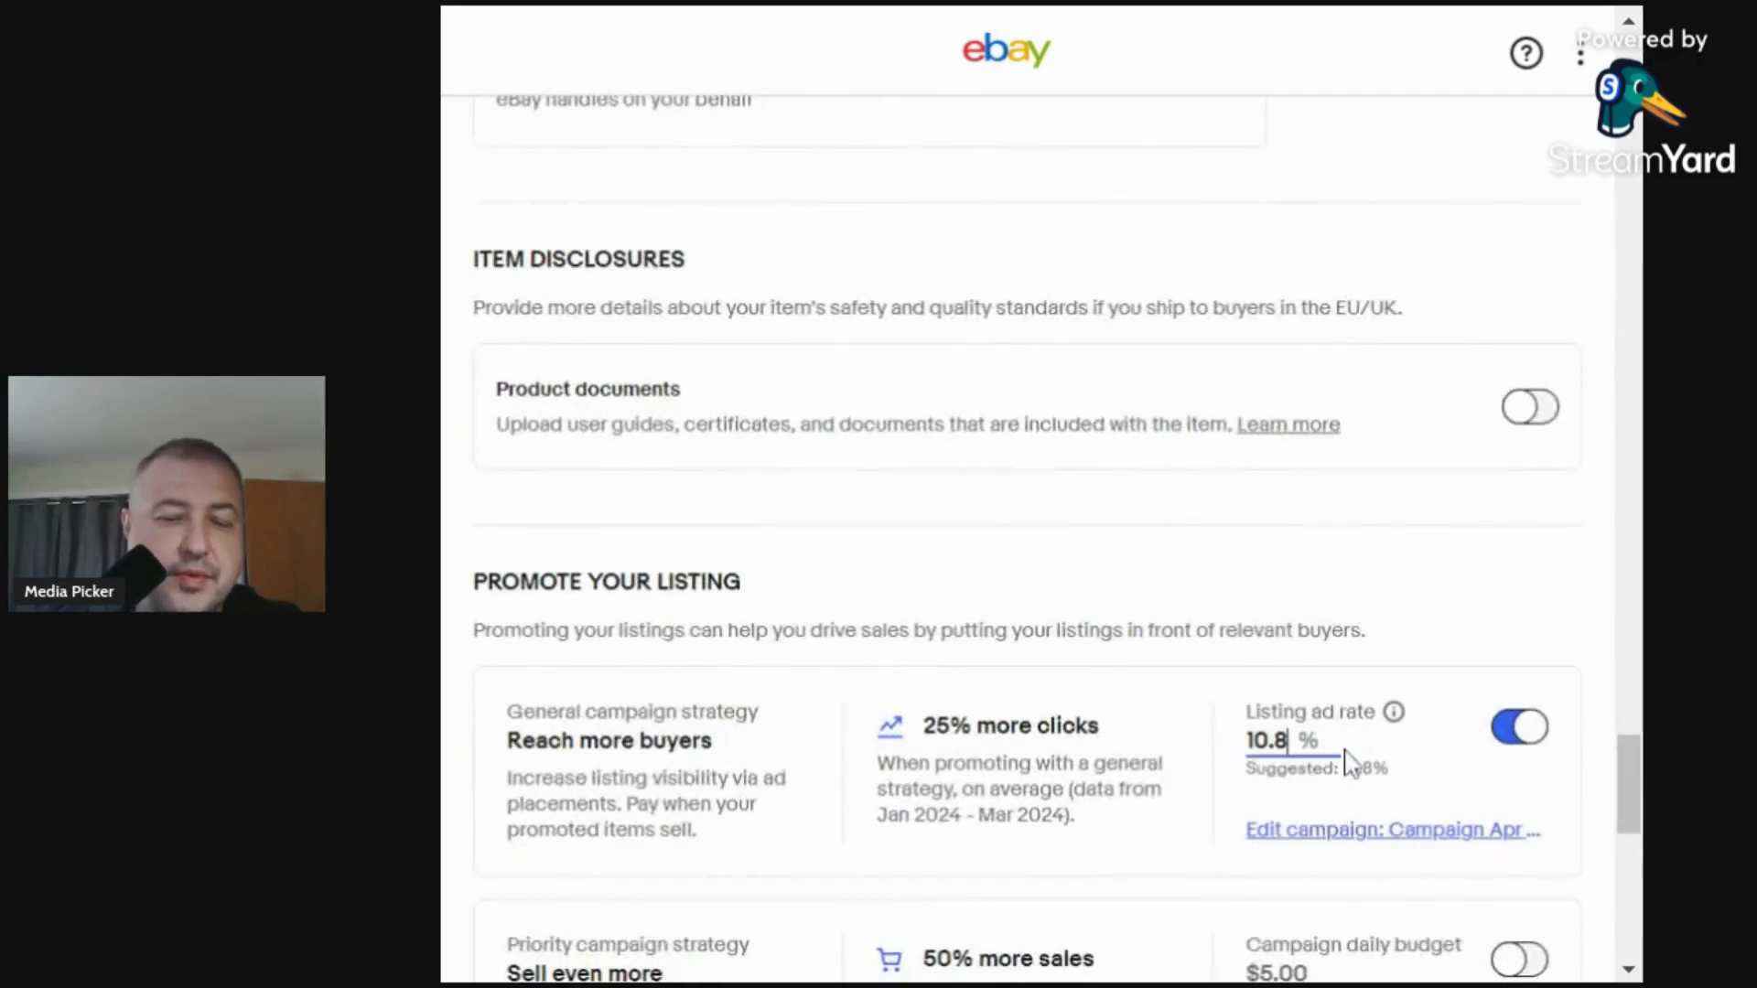
pyautogui.press('BackSpace')
pyautogui.press('BackSpace')
pyautogui.press('BackSpace')
pyautogui.press('BackSpace')
pyautogui.write('3')
pyautogui.click(1137, 561)
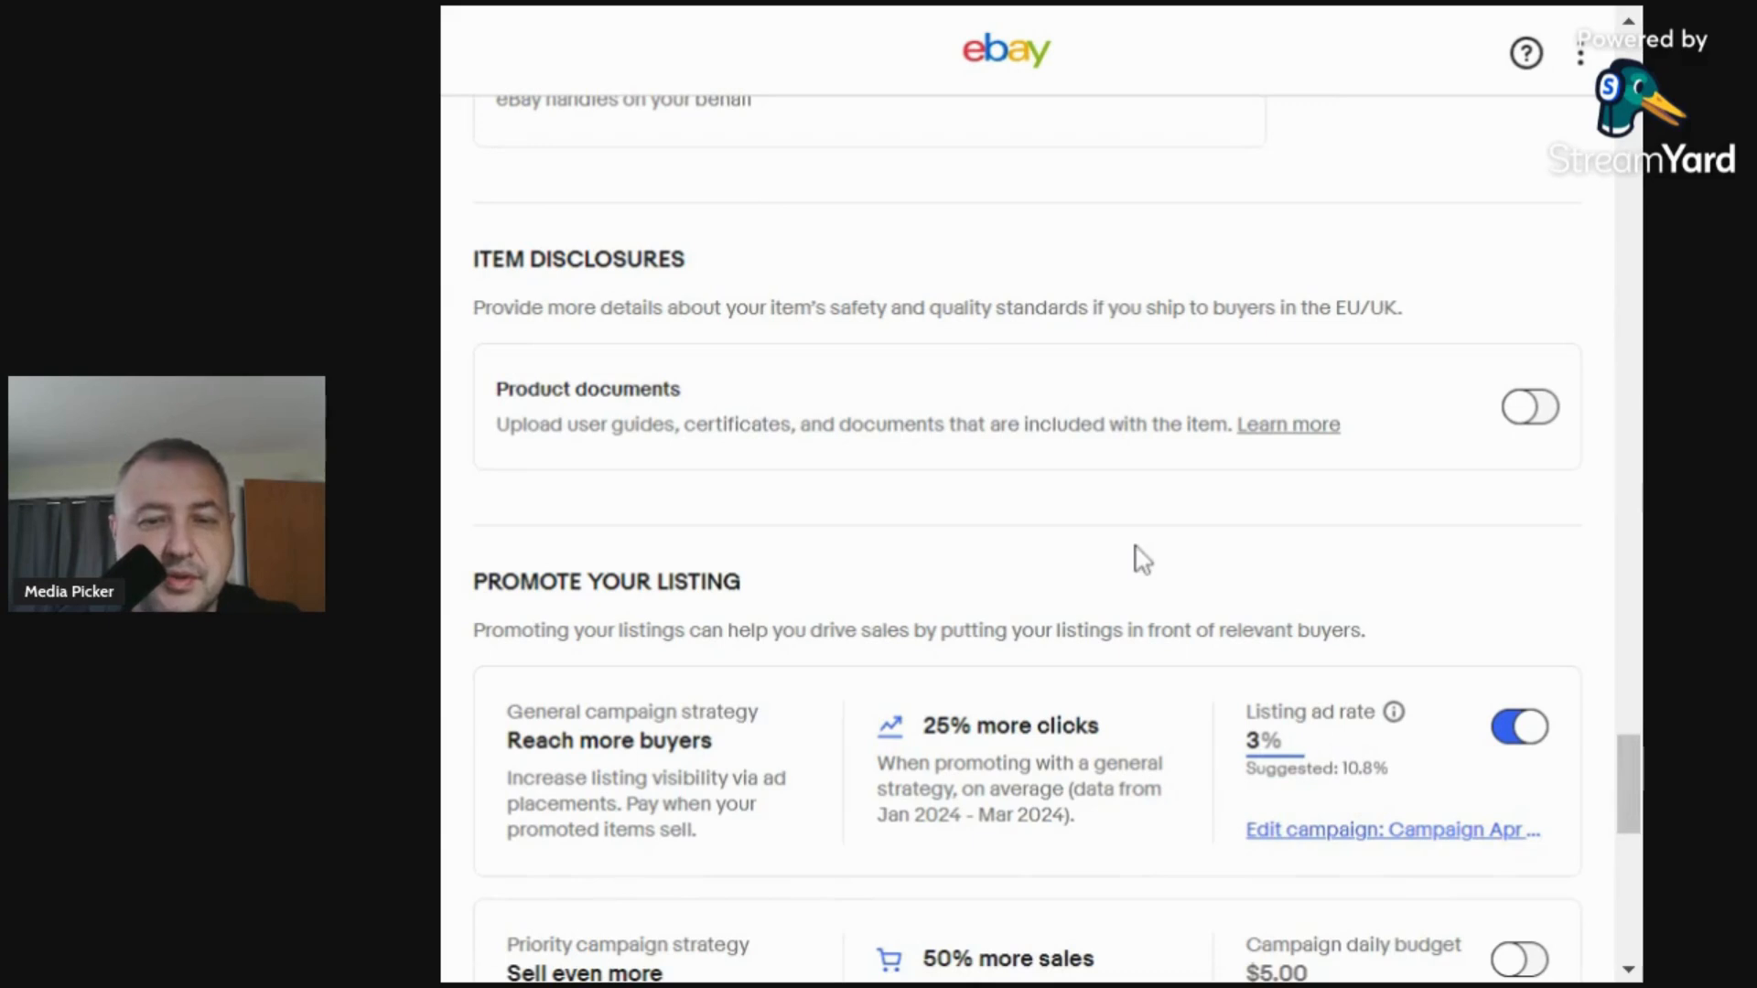
# Save the completed The Dan Band listing as a draft without publishing it.
pyautogui.scroll(-3, 1139, 549)
pyautogui.scroll(-7, 1138, 539)
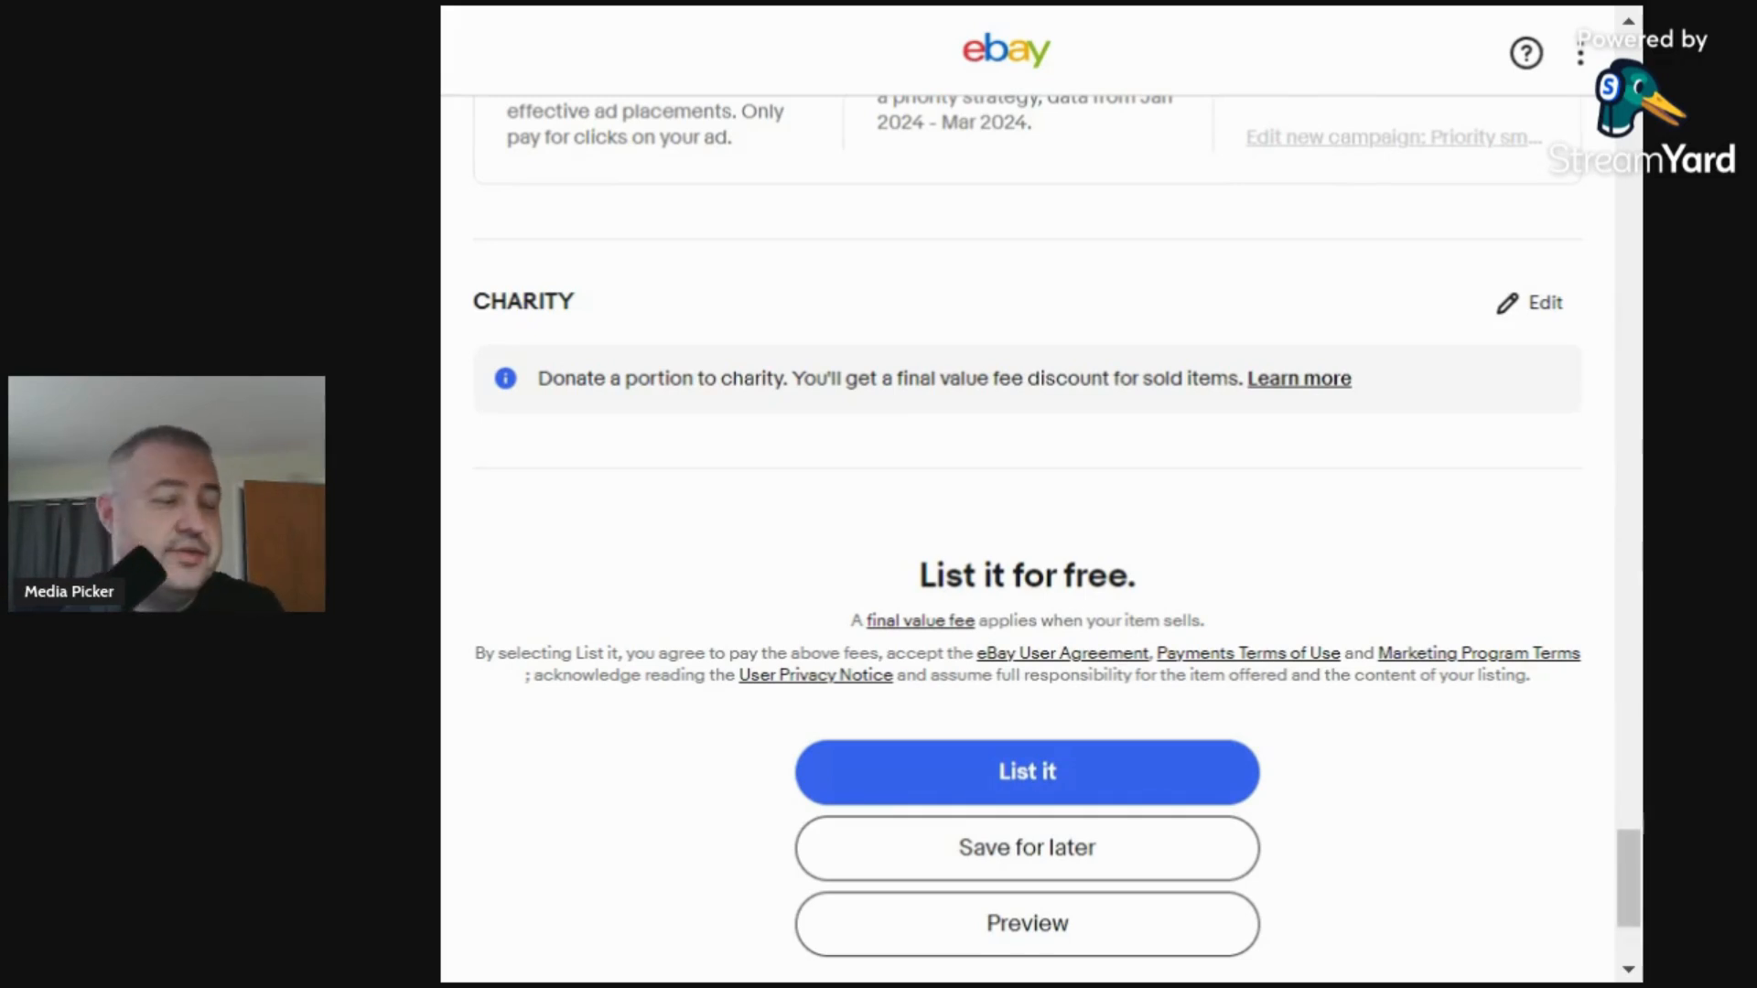
pyautogui.click(993, 867)
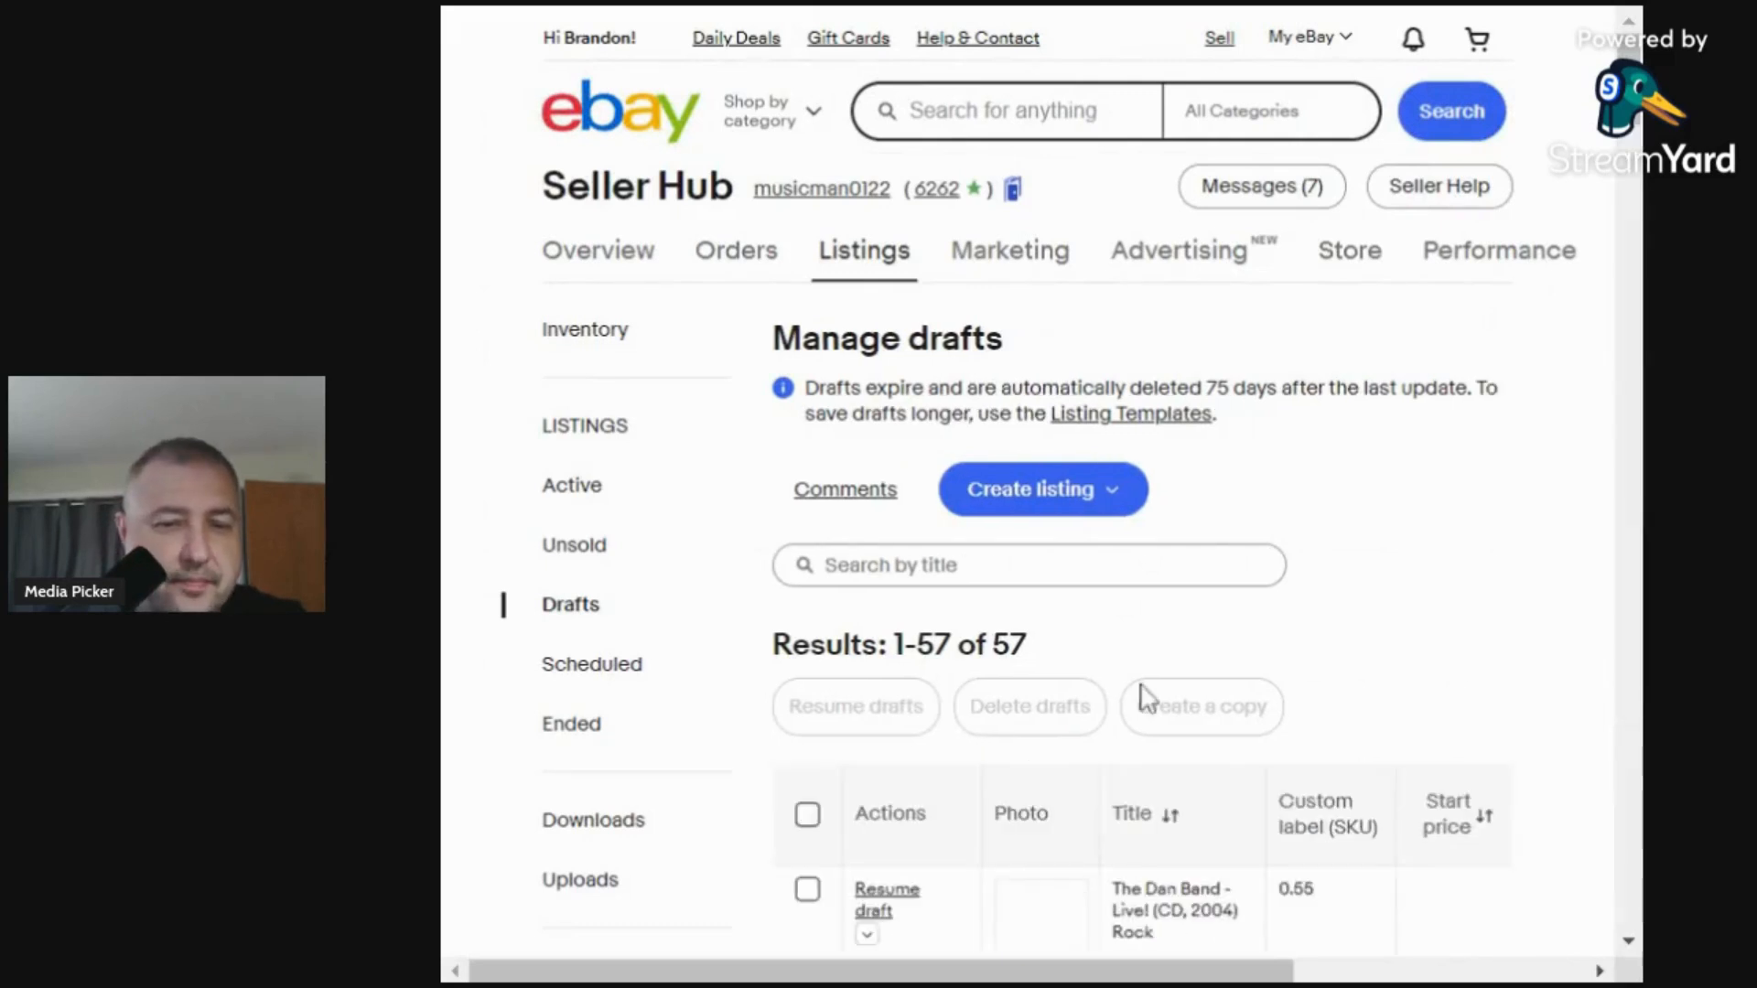
# Examine the last updated, creation and expiration dates of the most recent drafts.
pyautogui.scroll(-2, 1137, 698)
pyautogui.scroll(-2, 1224, 631)
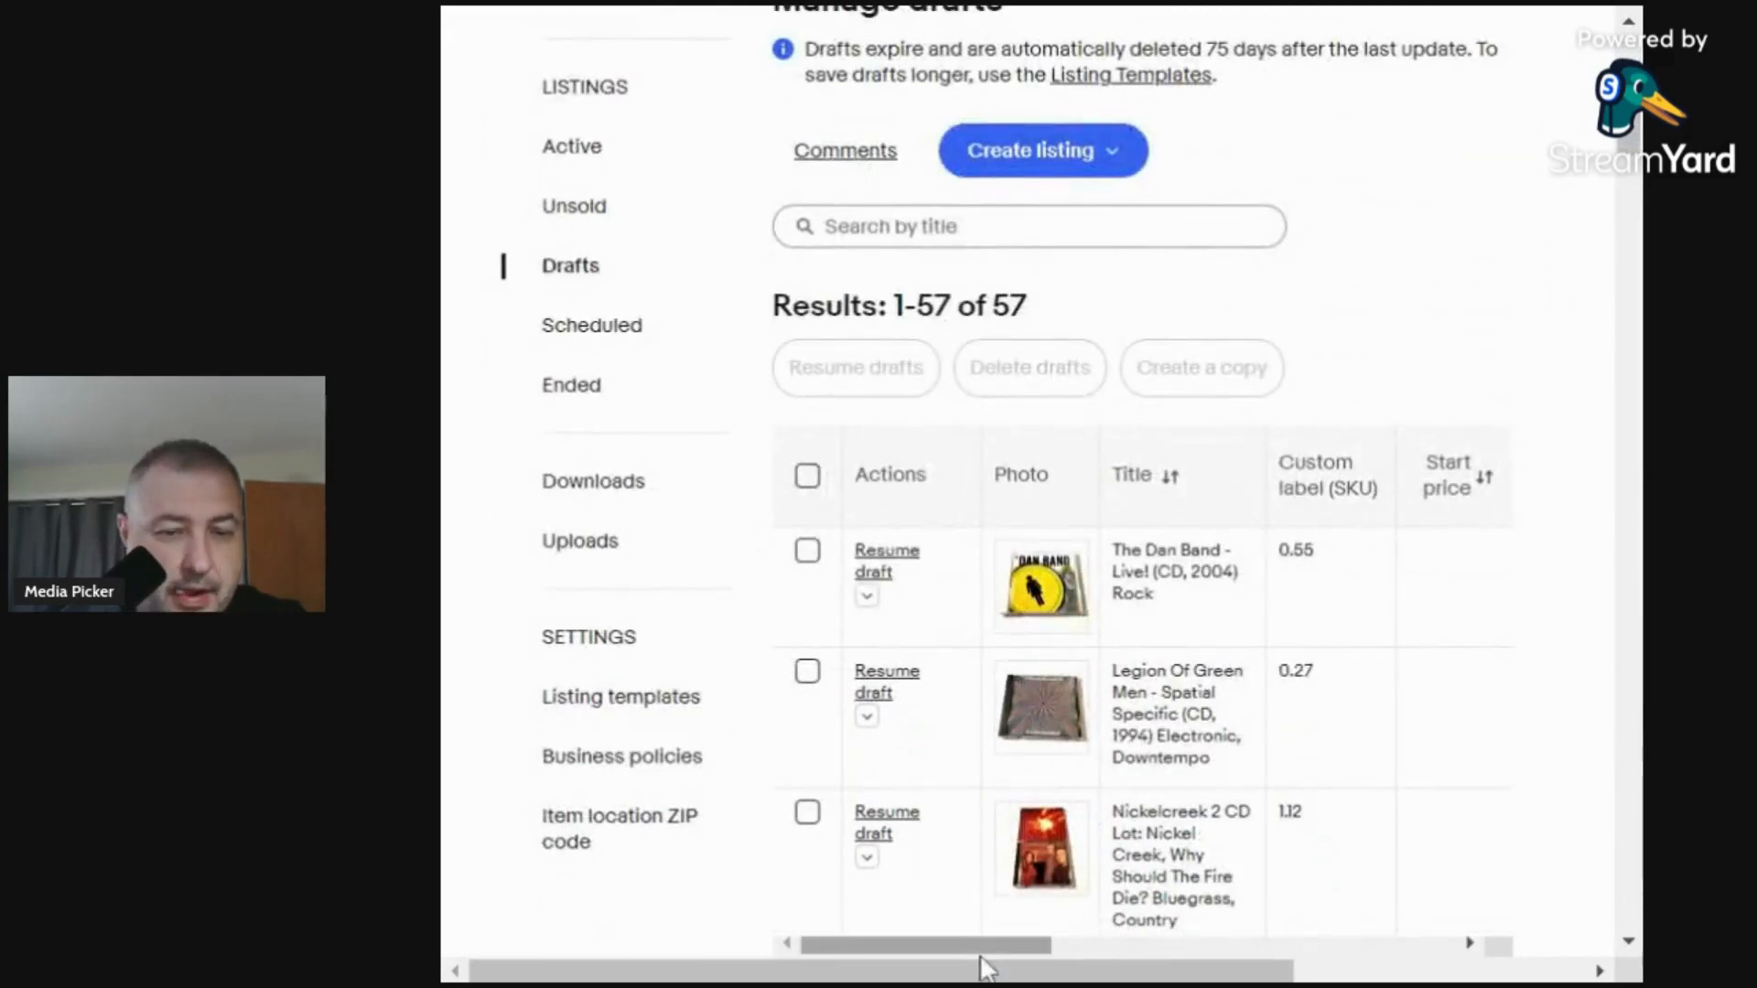
pyautogui.moveTo(1016, 956); pyautogui.dragTo(1410, 931)
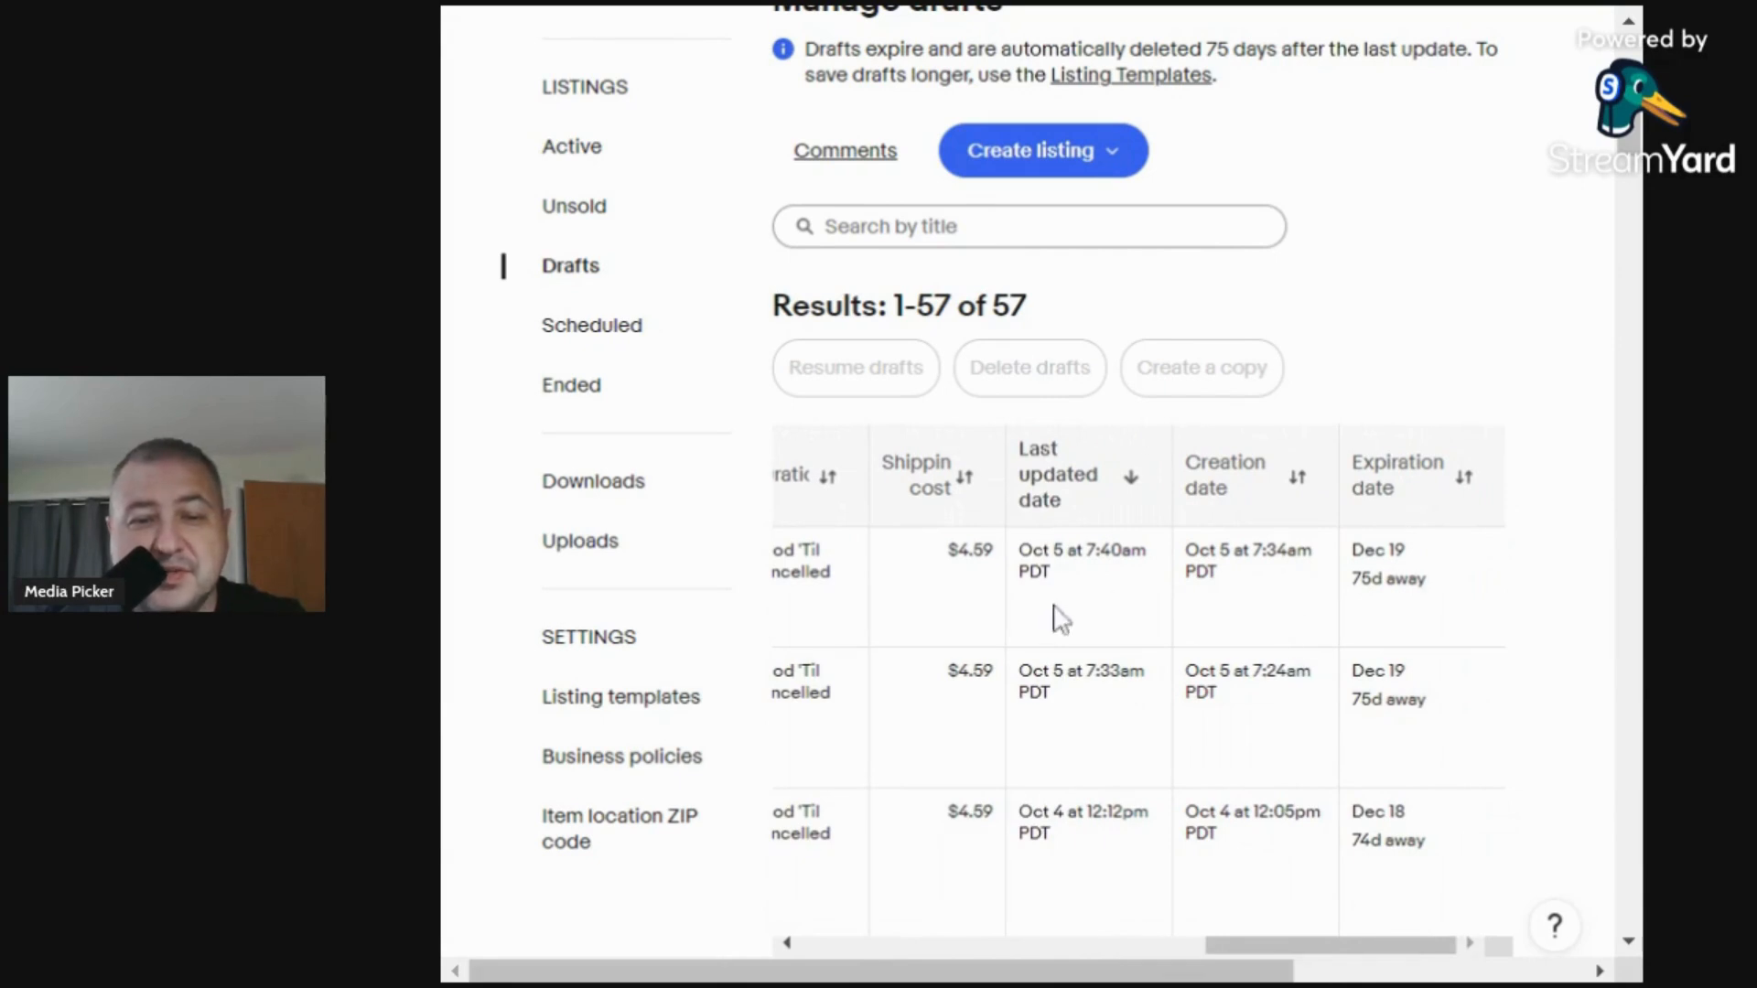
pyautogui.moveTo(1278, 956); pyautogui.dragTo(860, 951)
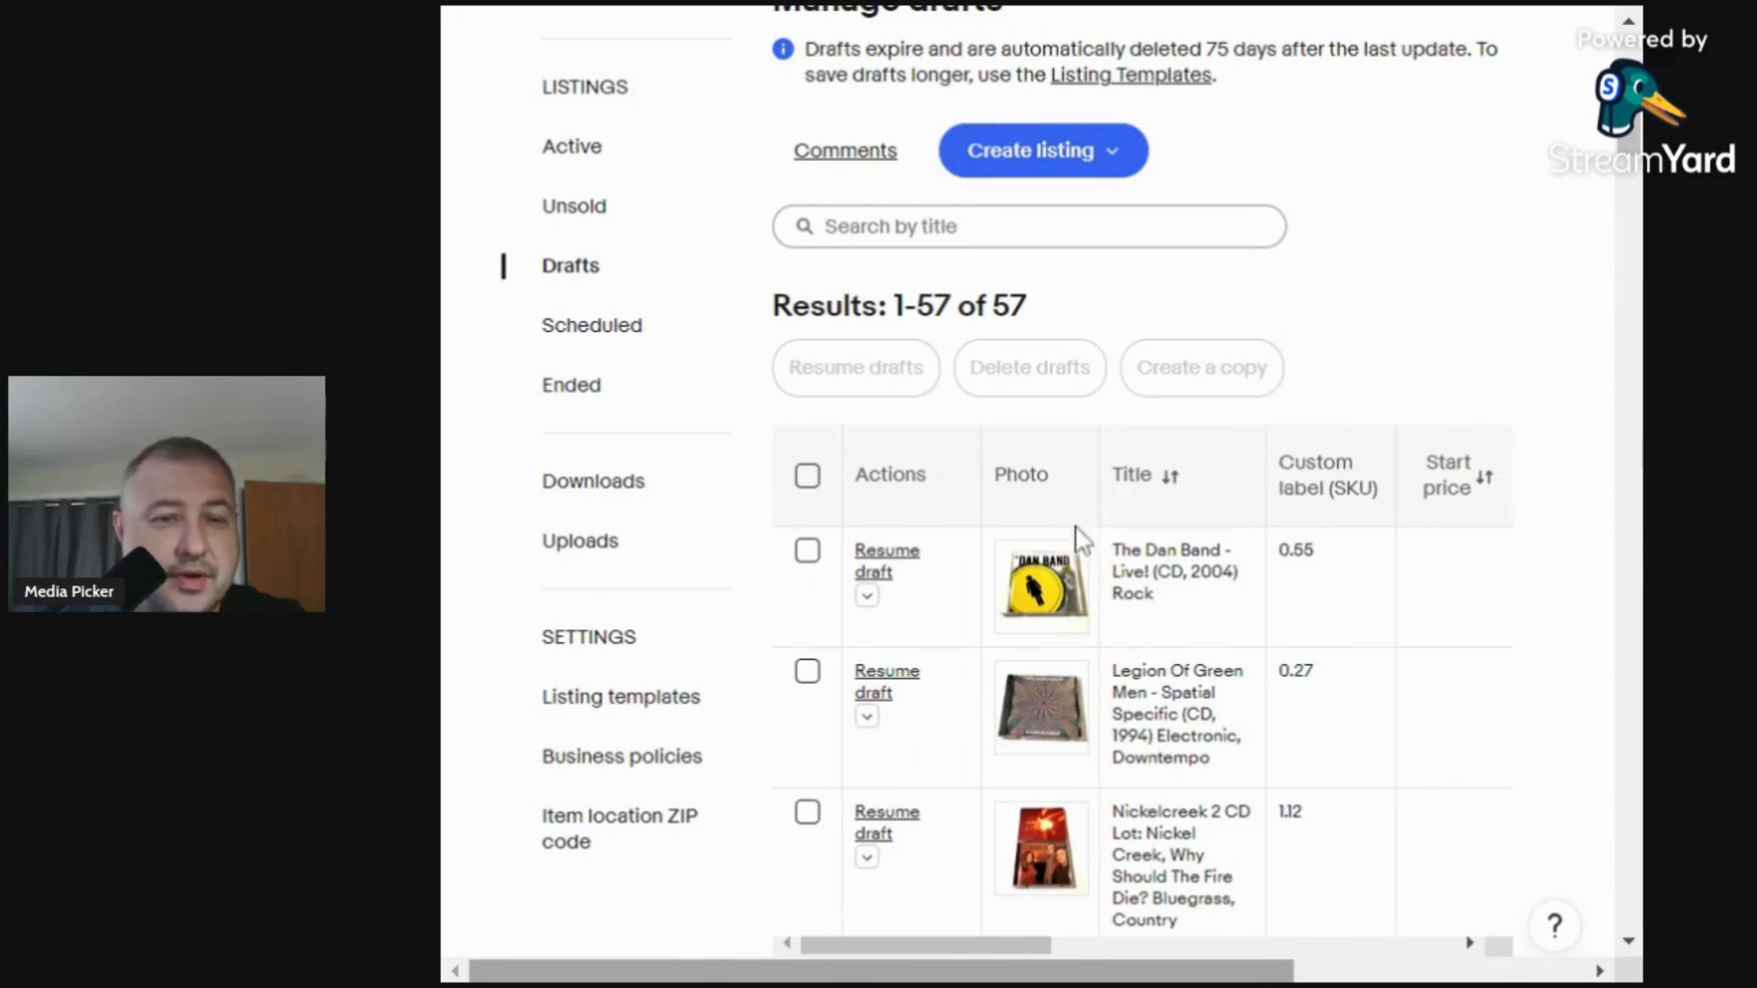
pyautogui.click(1204, 952)
pyautogui.click(1361, 957)
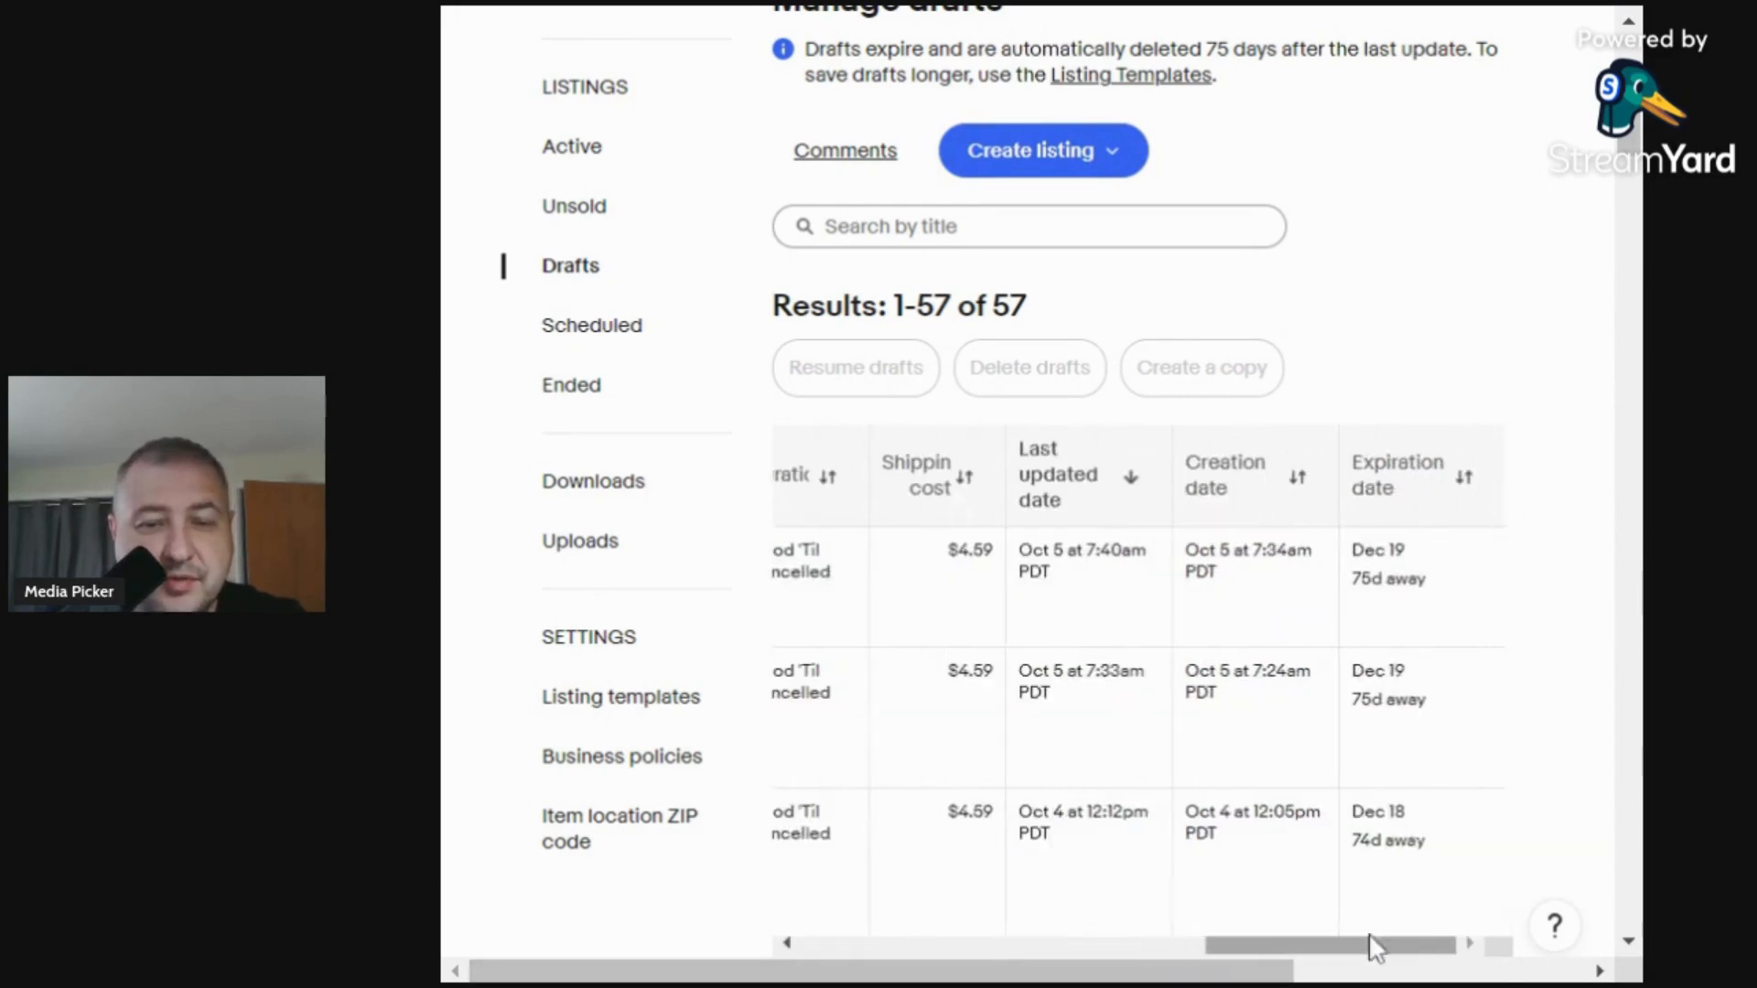
# Start a new single listing from the CD Listing template.
pyautogui.scroll(2, 1189, 457)
pyautogui.click(1112, 322)
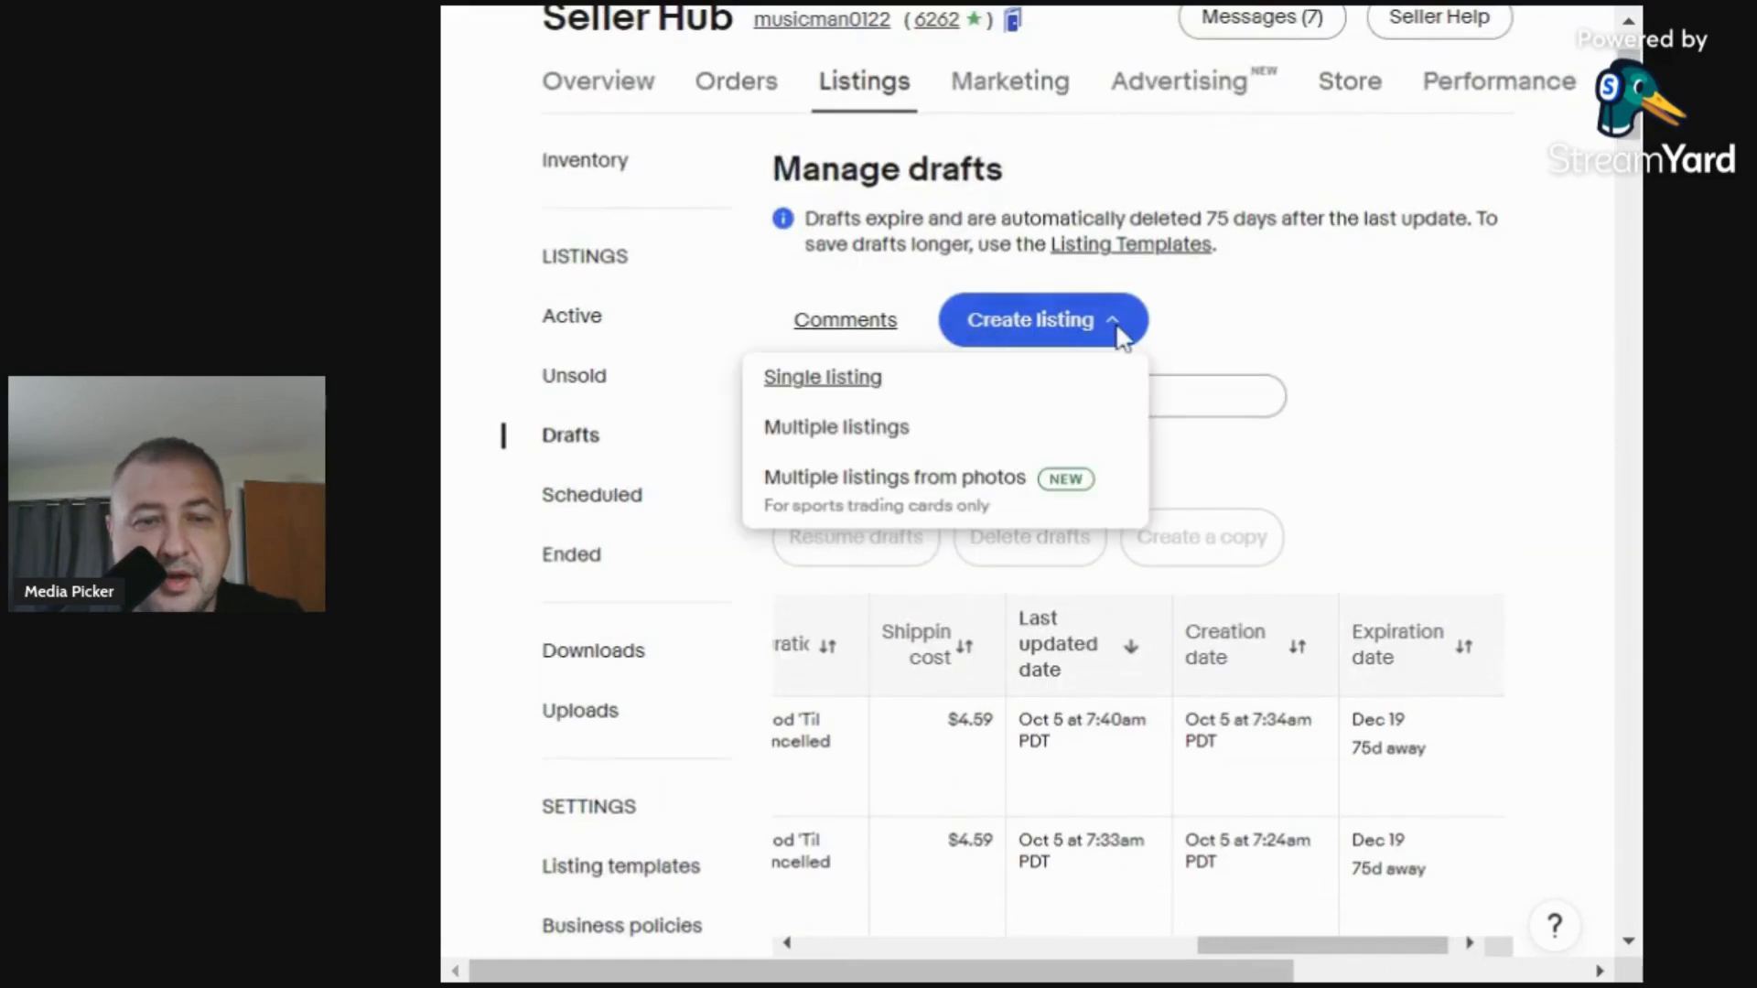
pyautogui.click(853, 383)
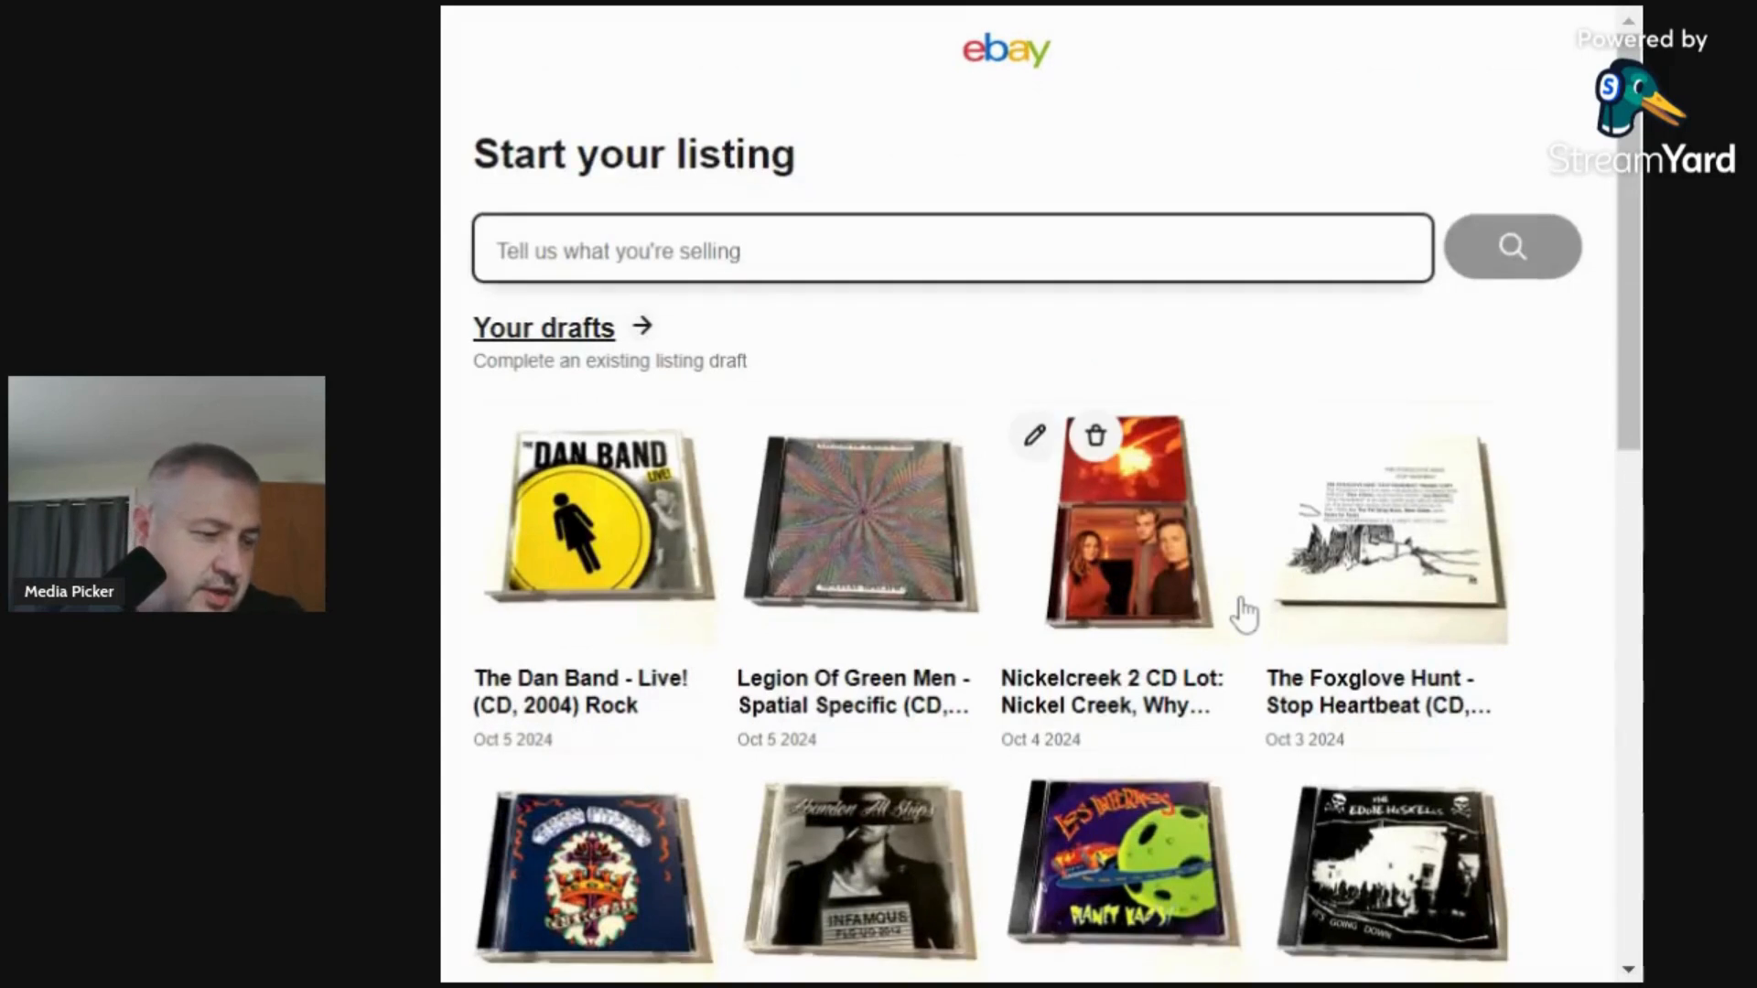
pyautogui.click(1087, 18)
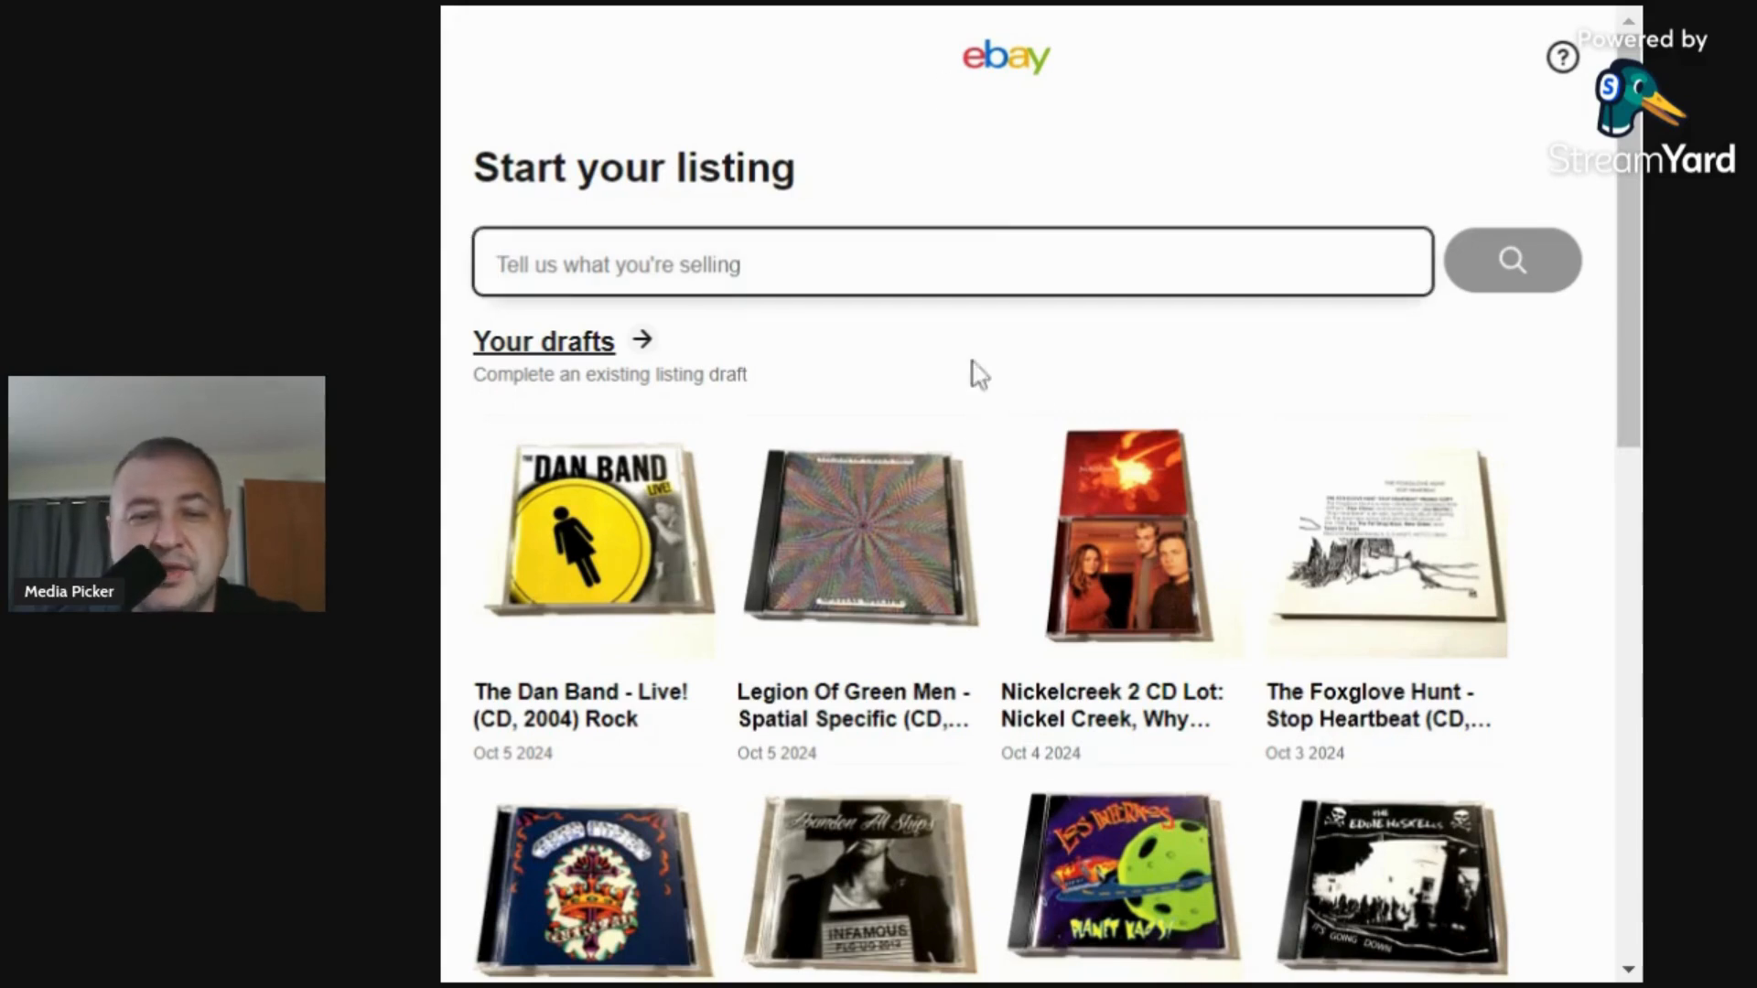
pyautogui.scroll(-4, 972, 372)
pyautogui.scroll(-10, 823, 418)
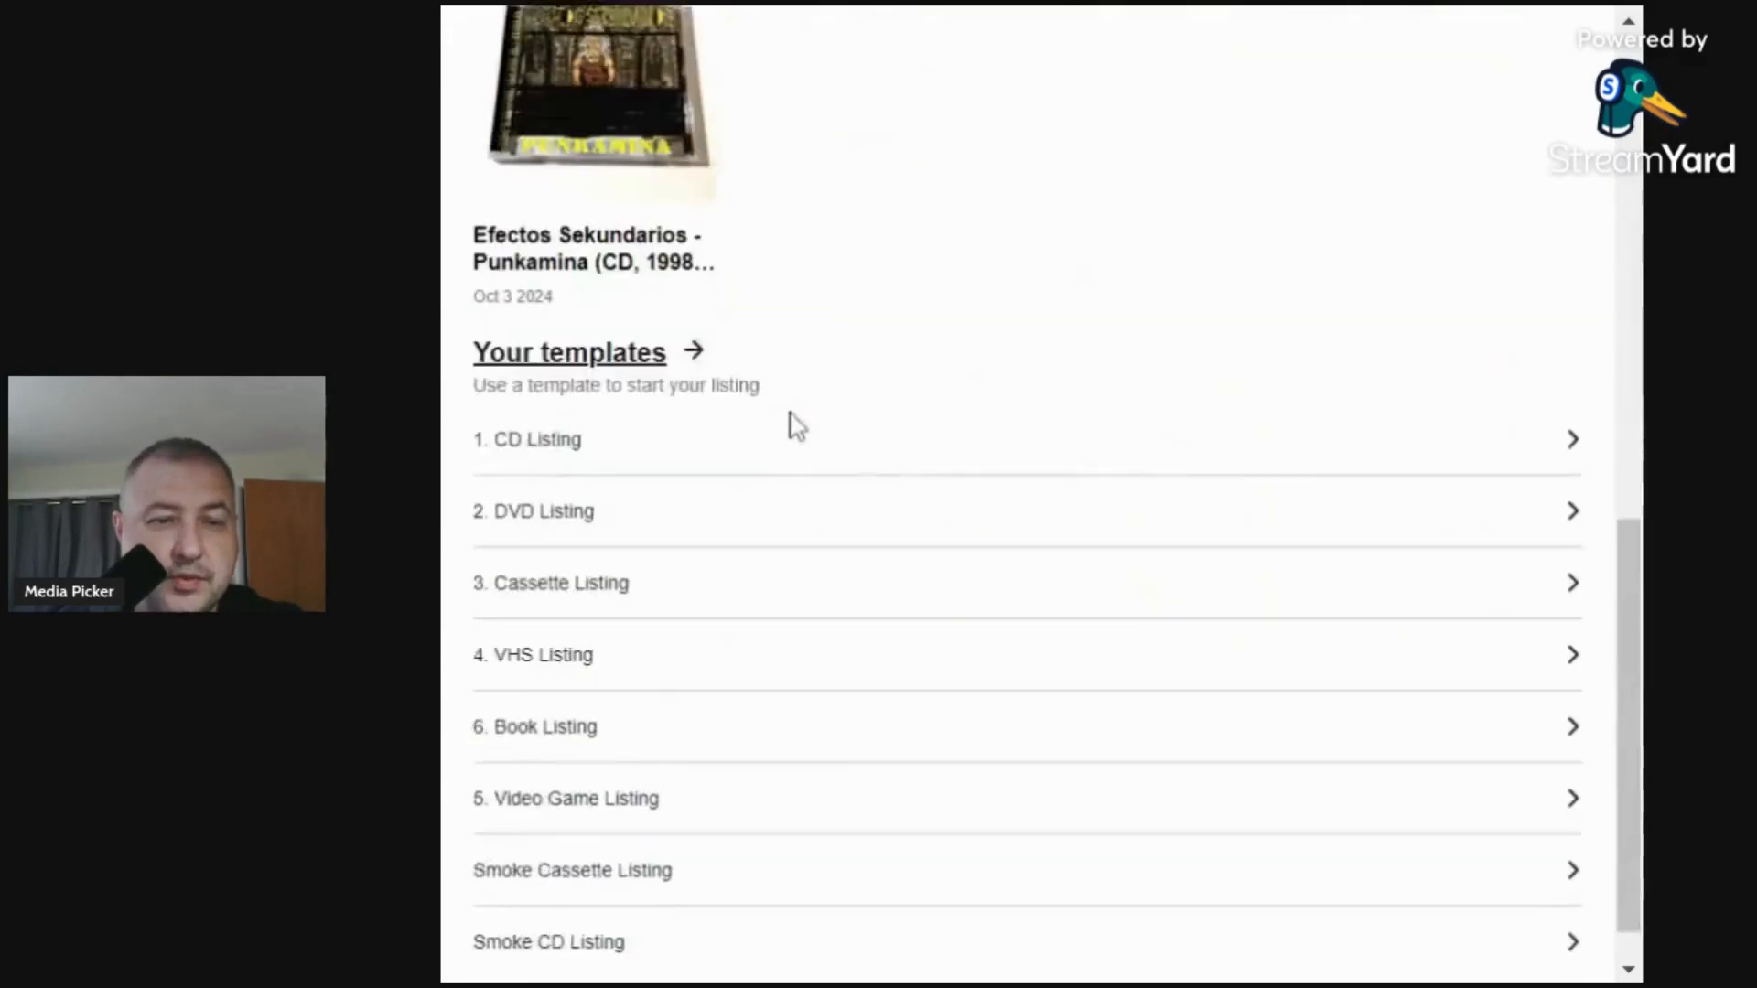
pyautogui.click(600, 405)
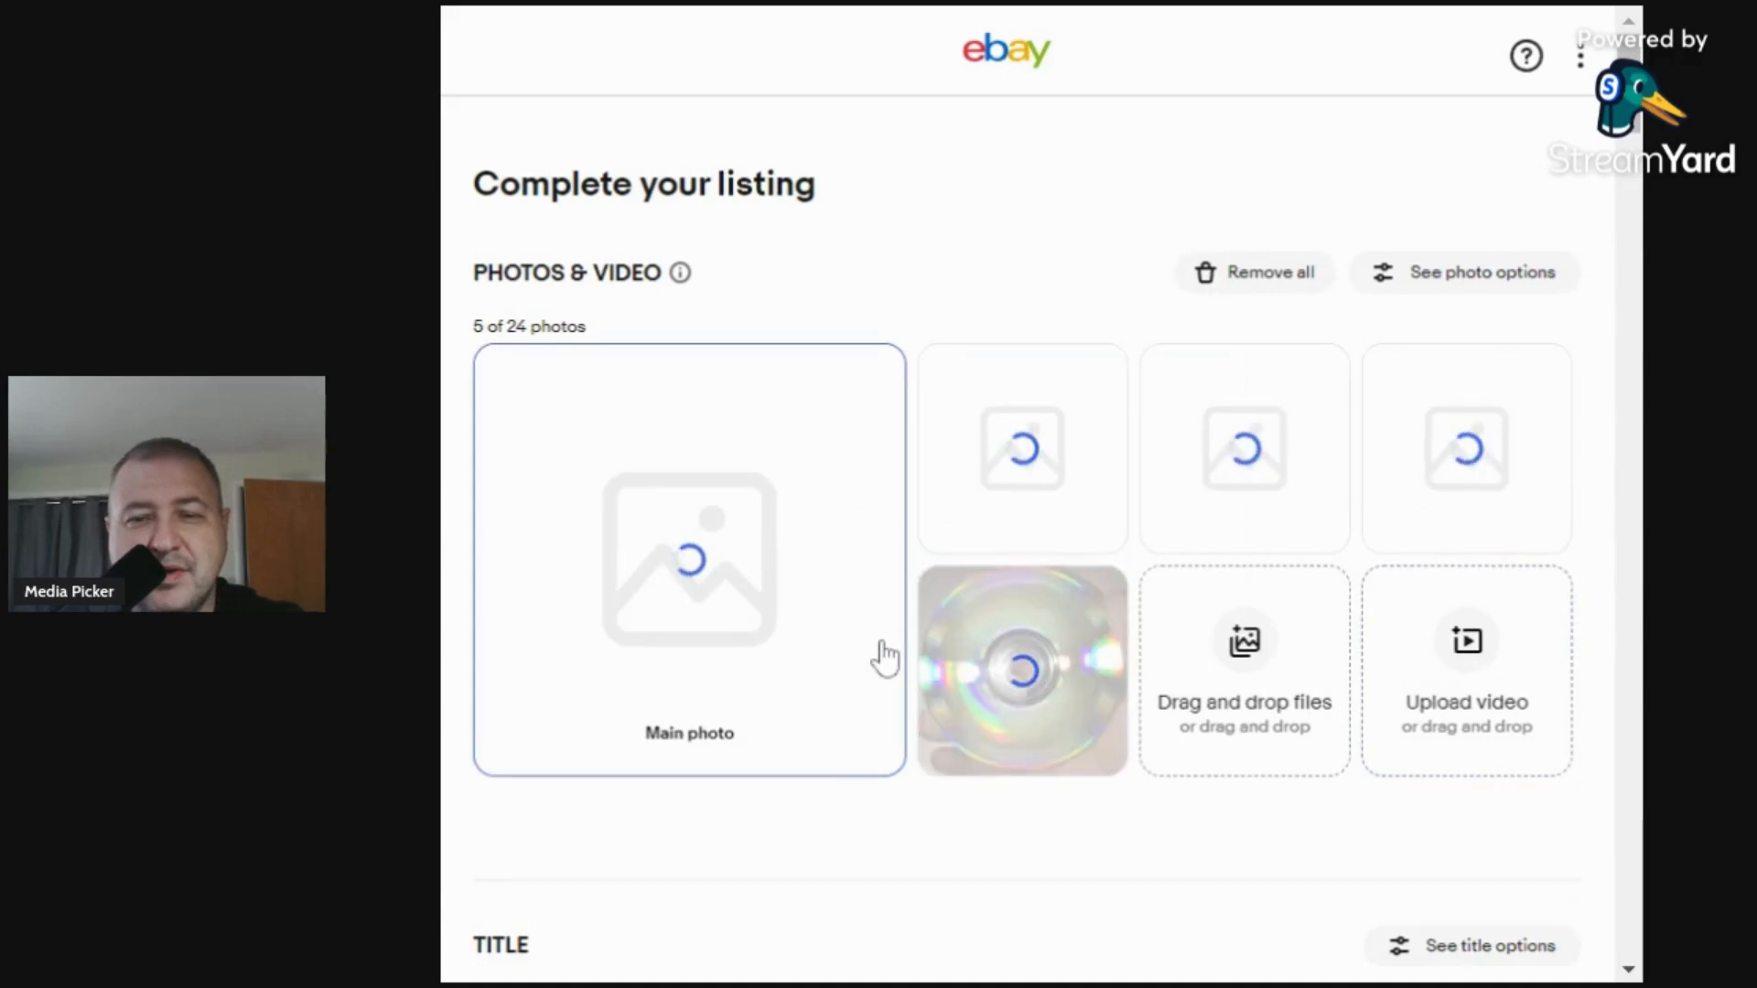
# Set the main front cover photo's brightness and contrast to 28 each and save the adjustment.
pyautogui.click(882, 657)
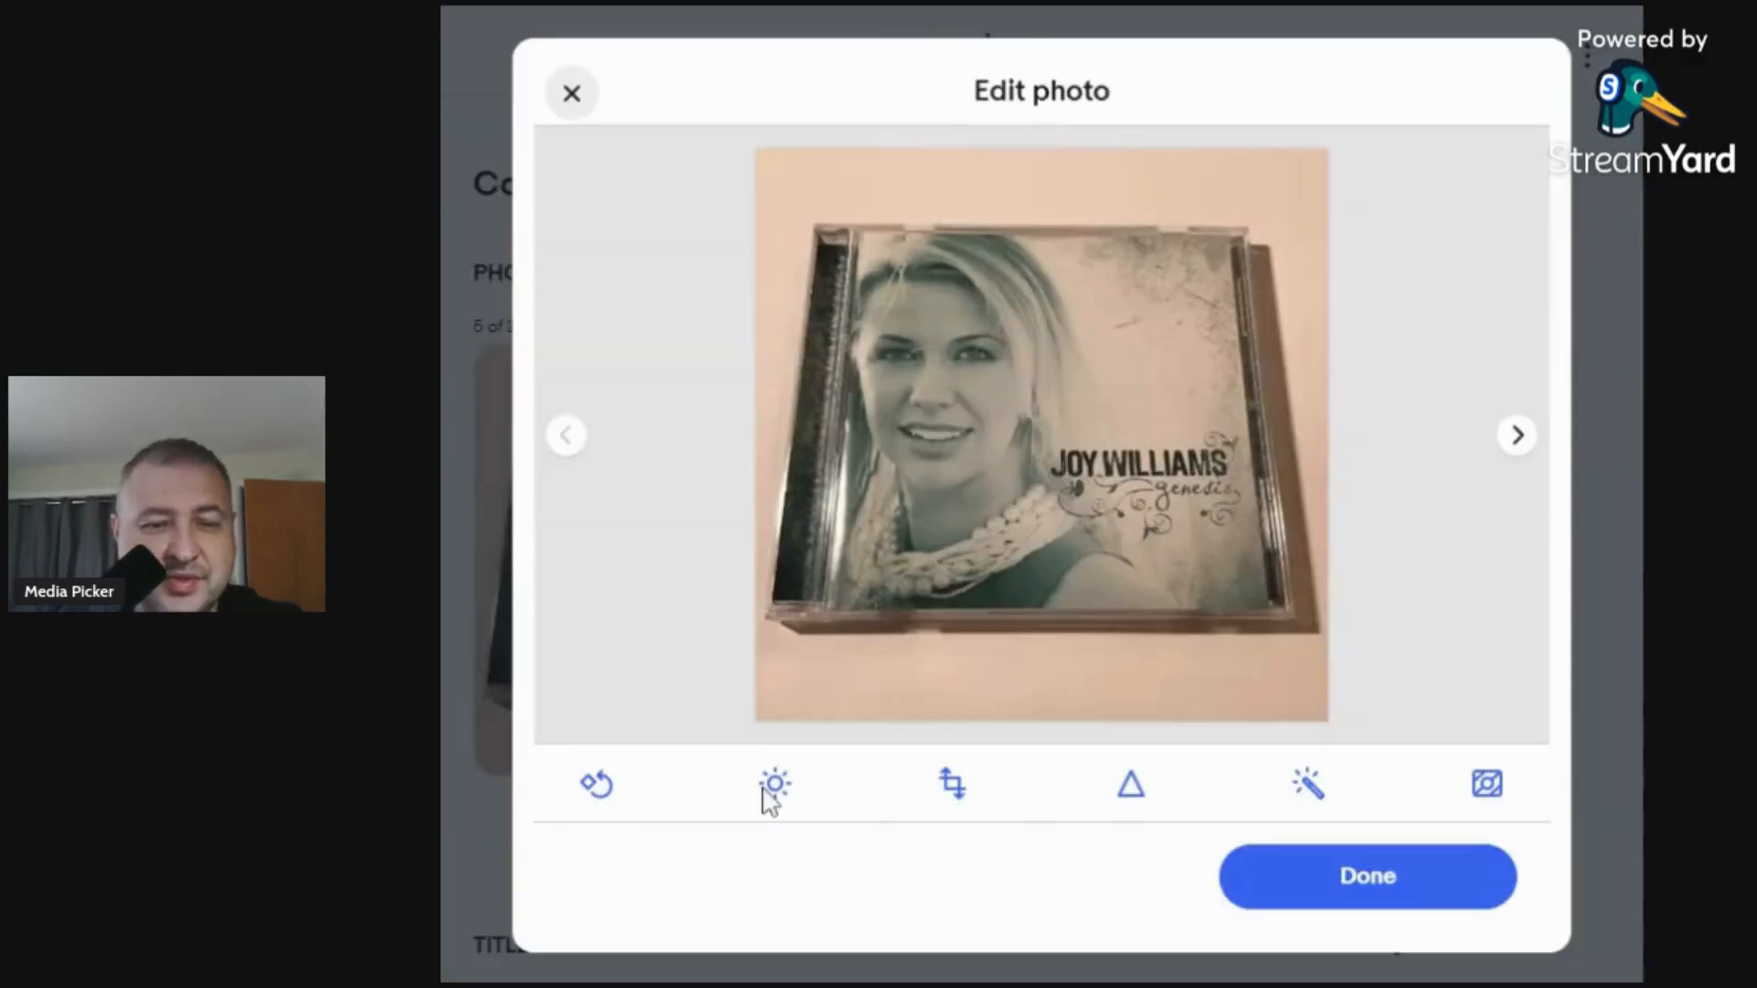
pyautogui.click(772, 787)
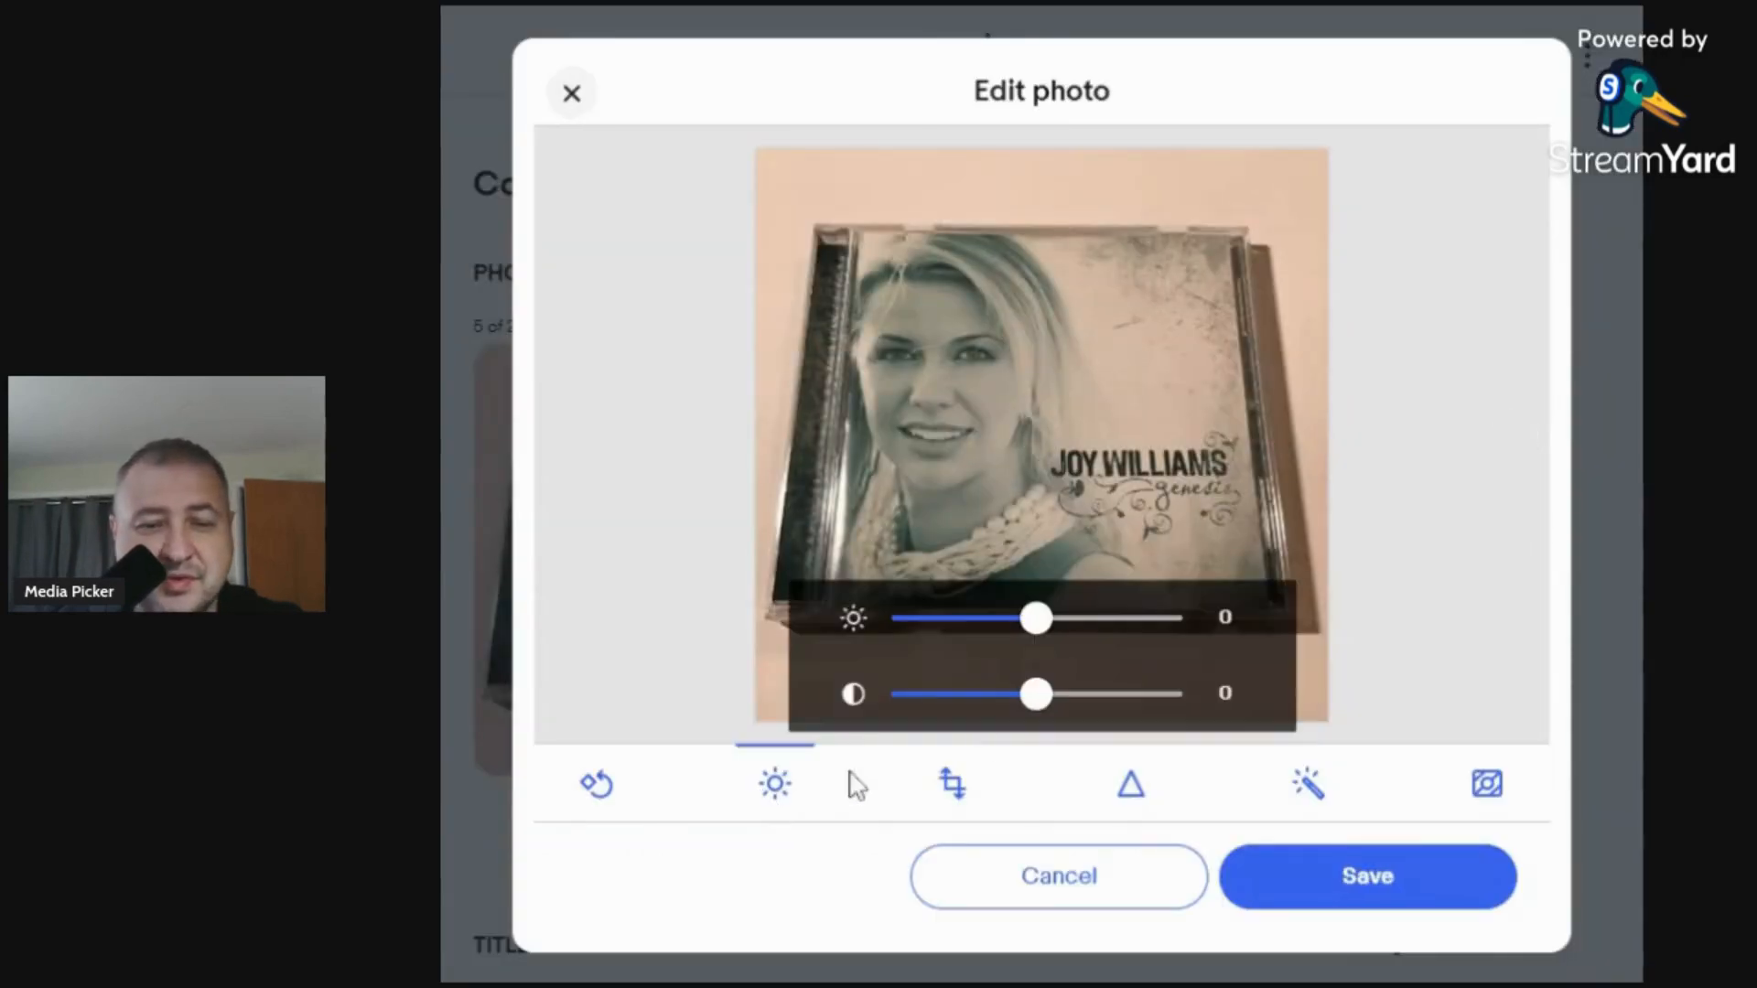
pyautogui.click(1064, 693)
pyautogui.click(1068, 618)
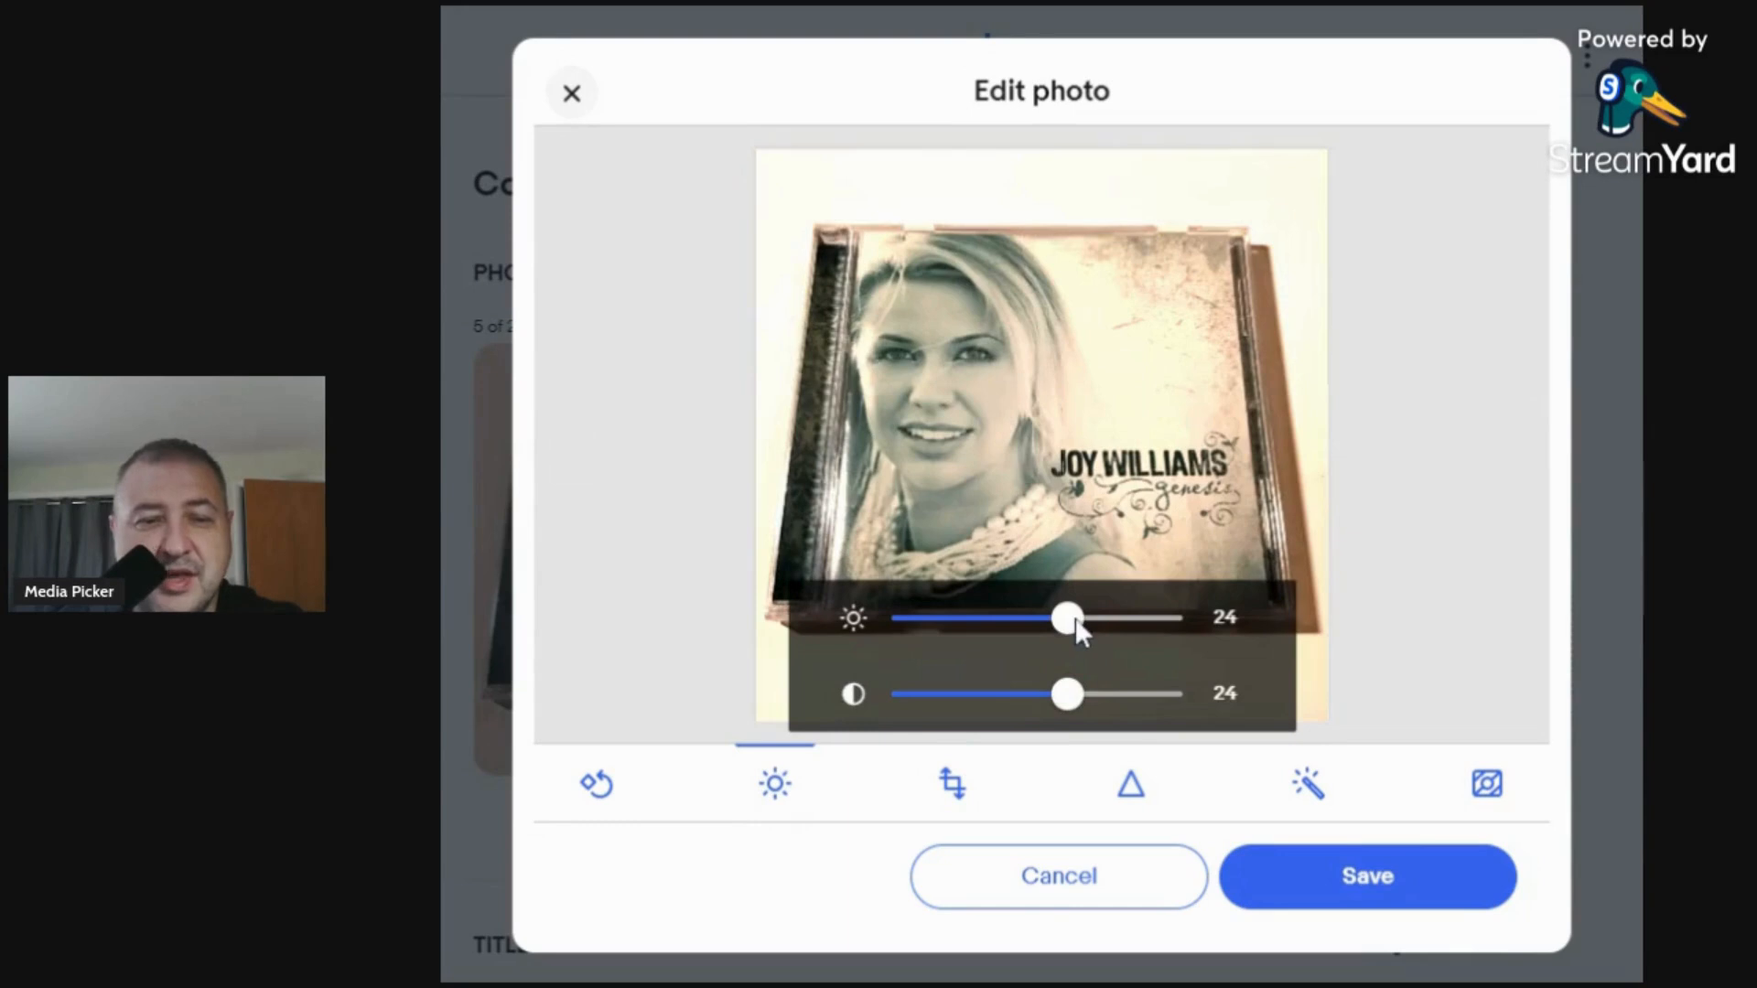
pyautogui.moveTo(1075, 620); pyautogui.dragTo(1072, 622)
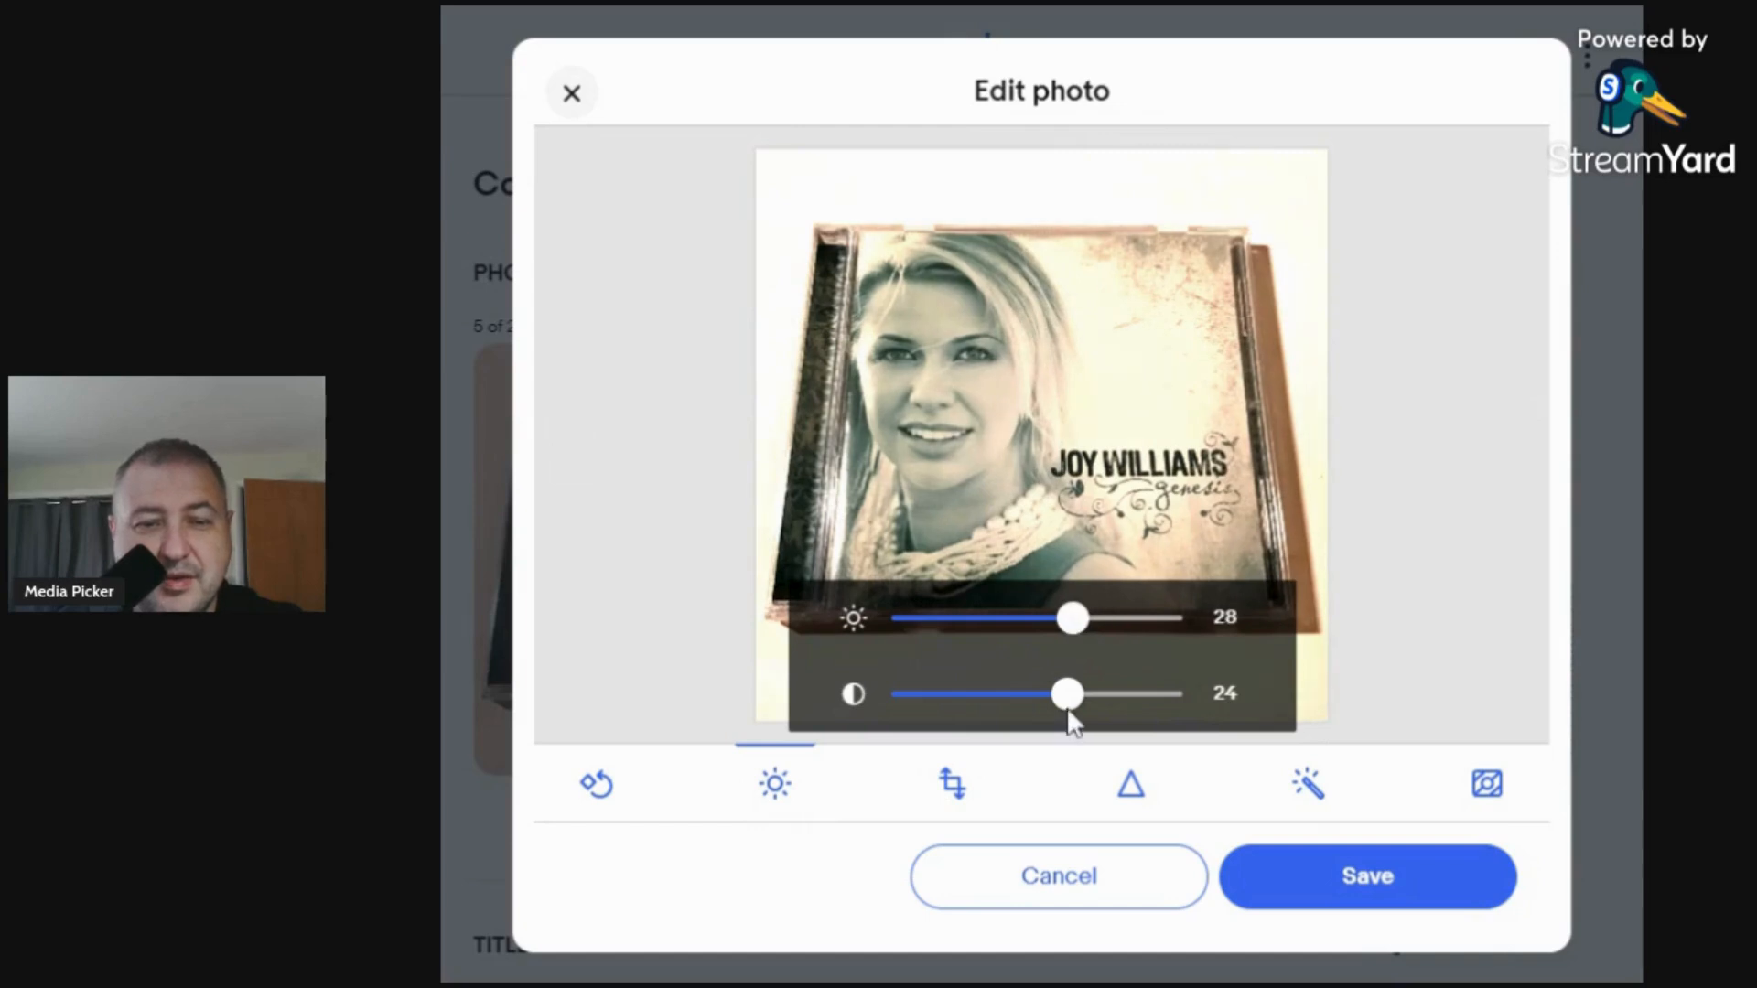
pyautogui.moveTo(1069, 699)
pyautogui.mouseDown()
pyautogui.moveTo(1158, 700)
pyautogui.moveTo(1077, 708)
pyautogui.mouseUp()
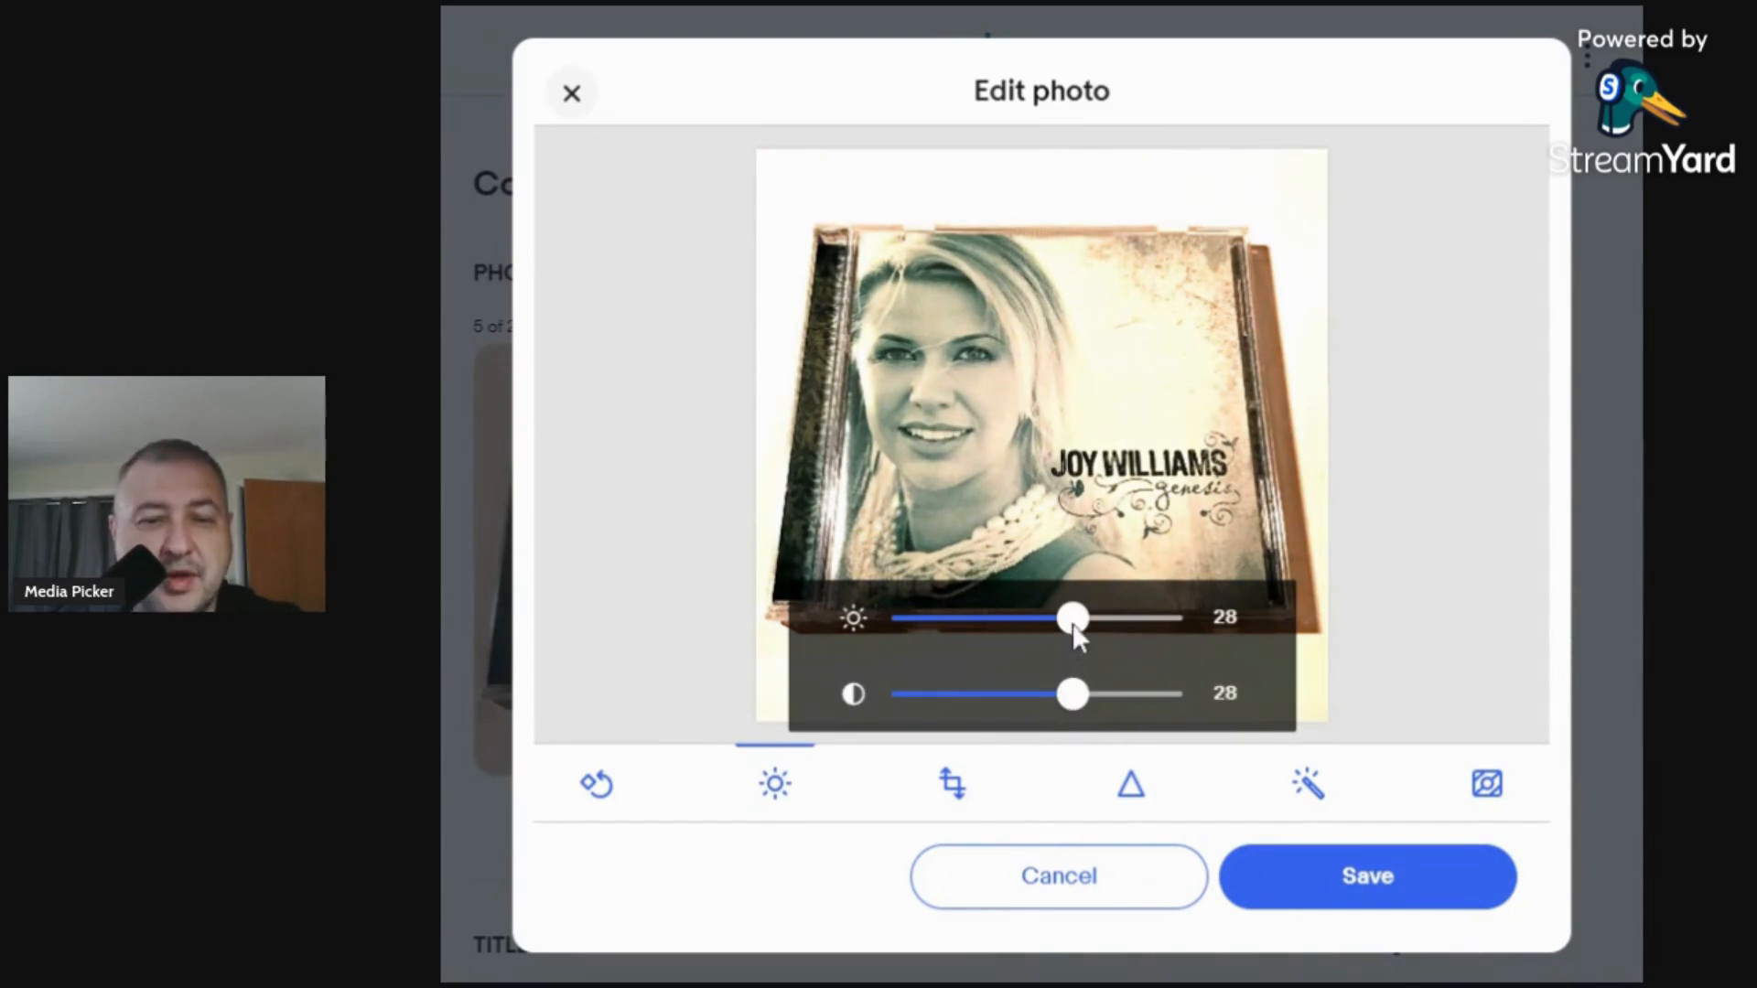
pyautogui.moveTo(1076, 636)
pyautogui.mouseDown()
pyautogui.moveTo(1083, 653)
pyautogui.moveTo(1074, 639)
pyautogui.mouseUp()
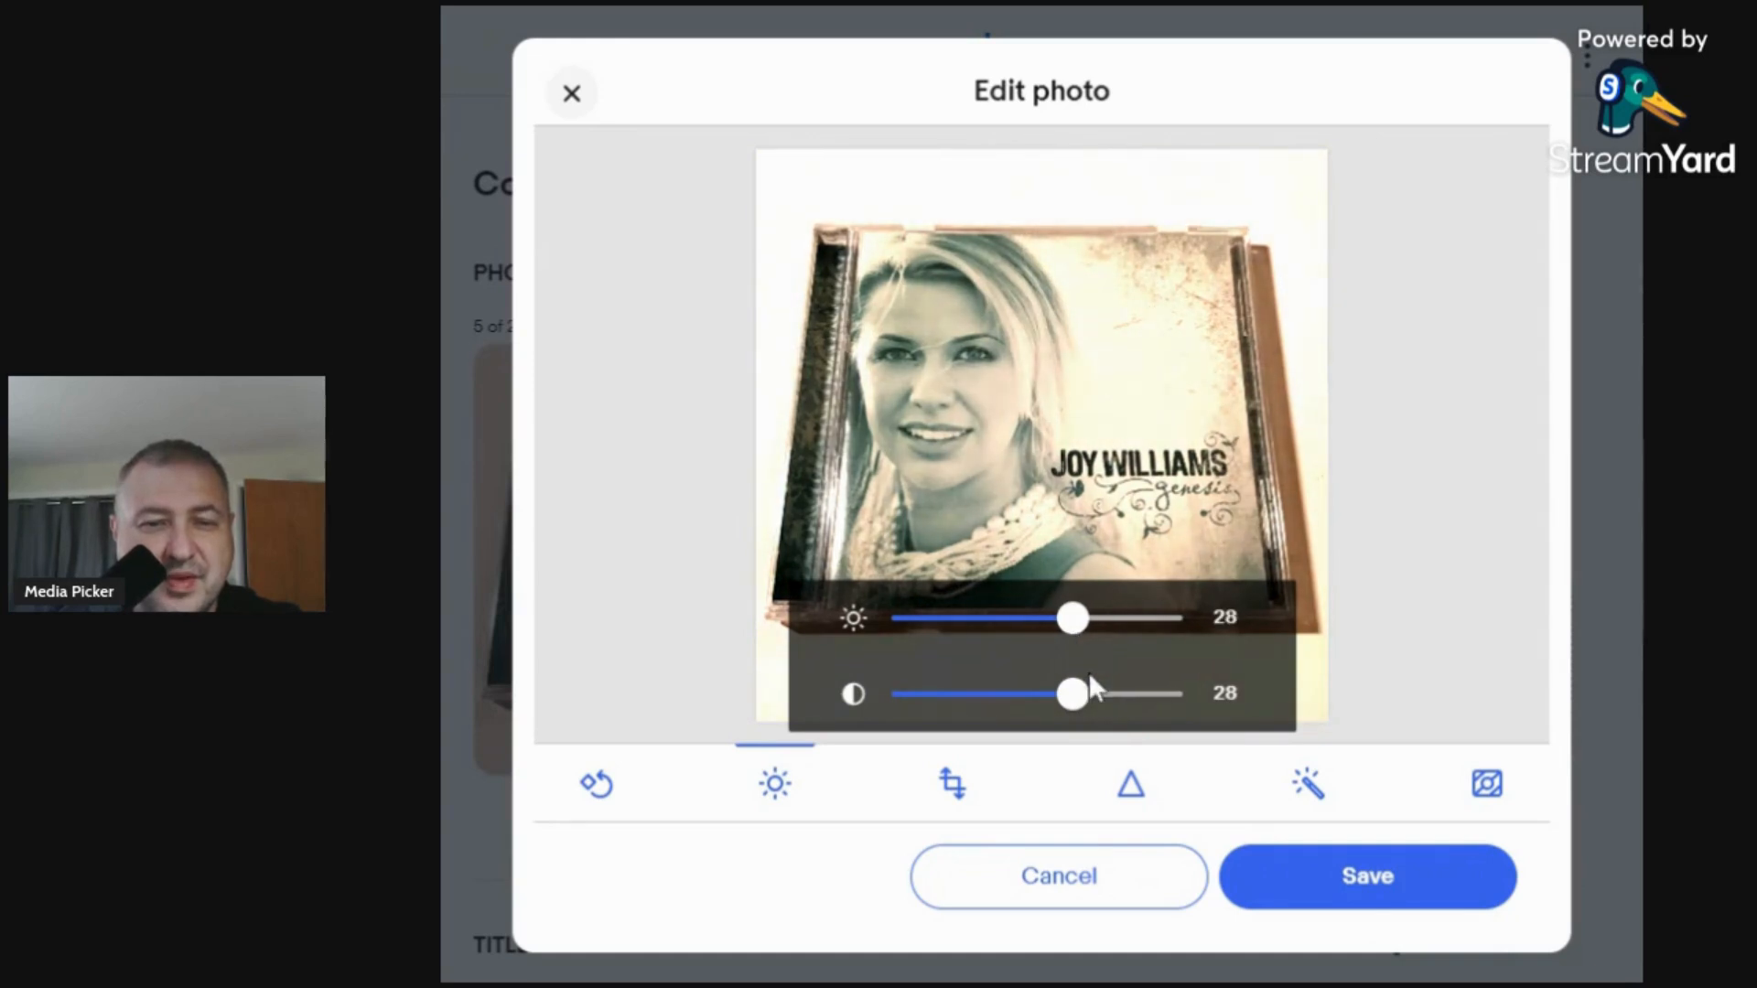
pyautogui.click(1310, 878)
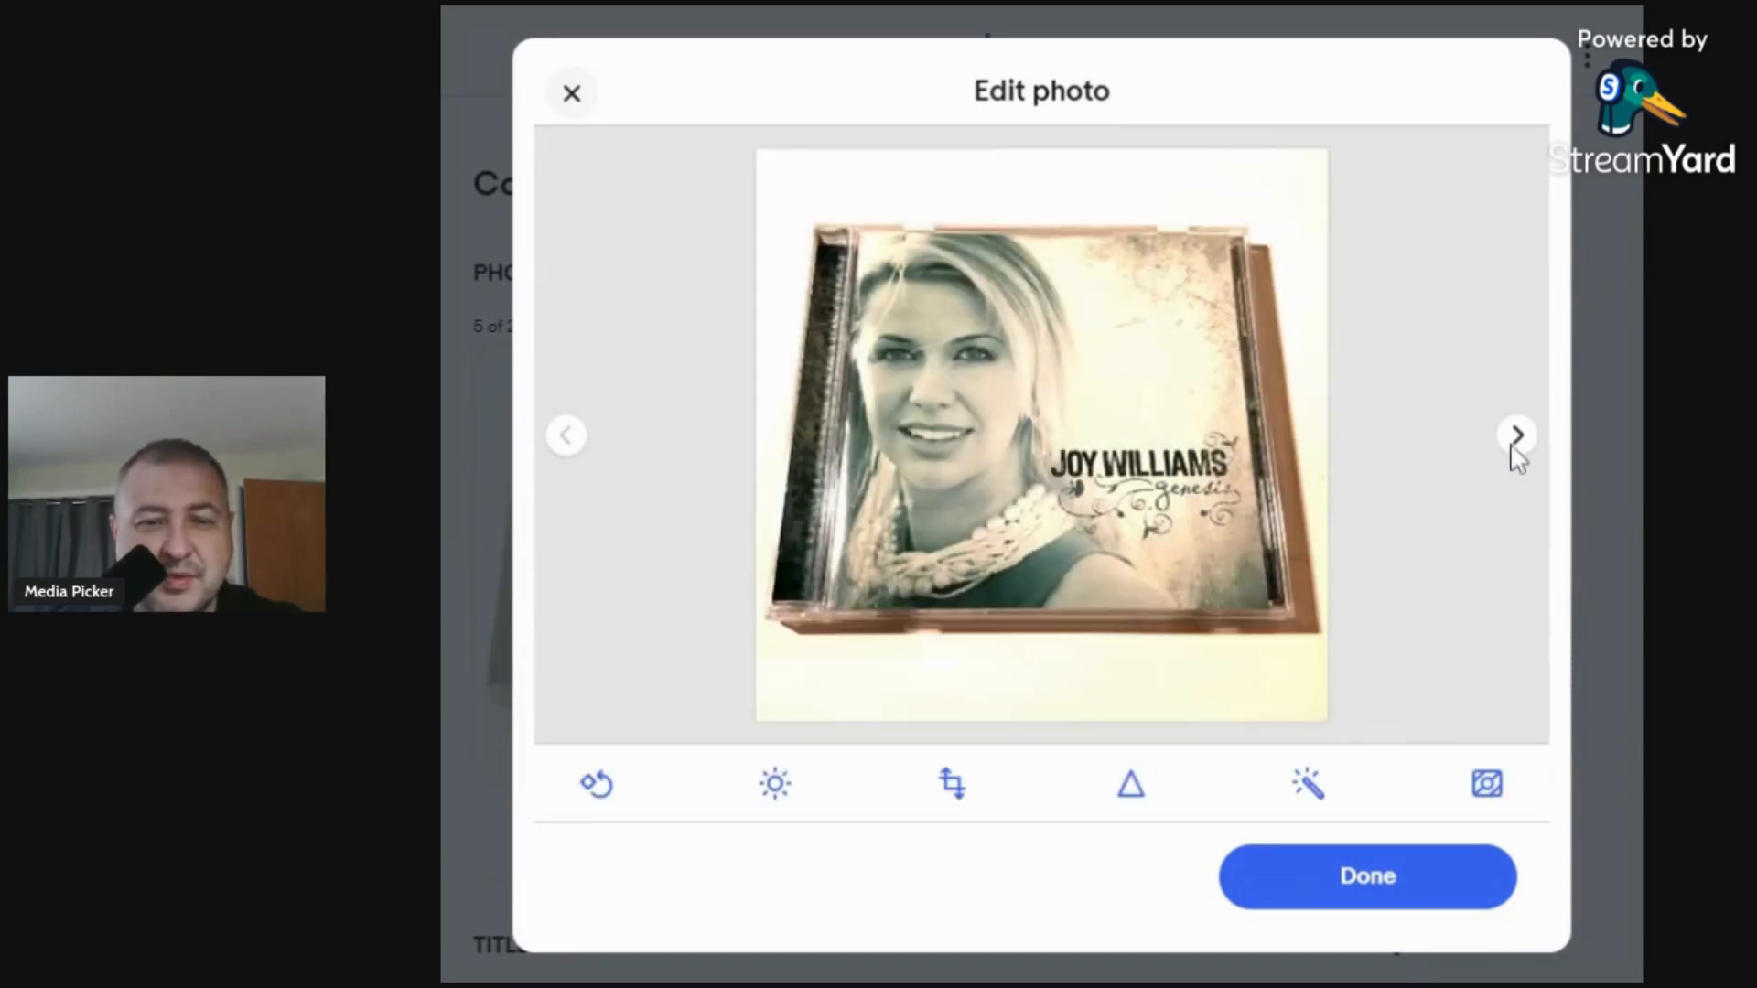
# Set the back cover photo's brightness to 22 and contrast to 24, and save the adjustment.
pyautogui.click(1516, 439)
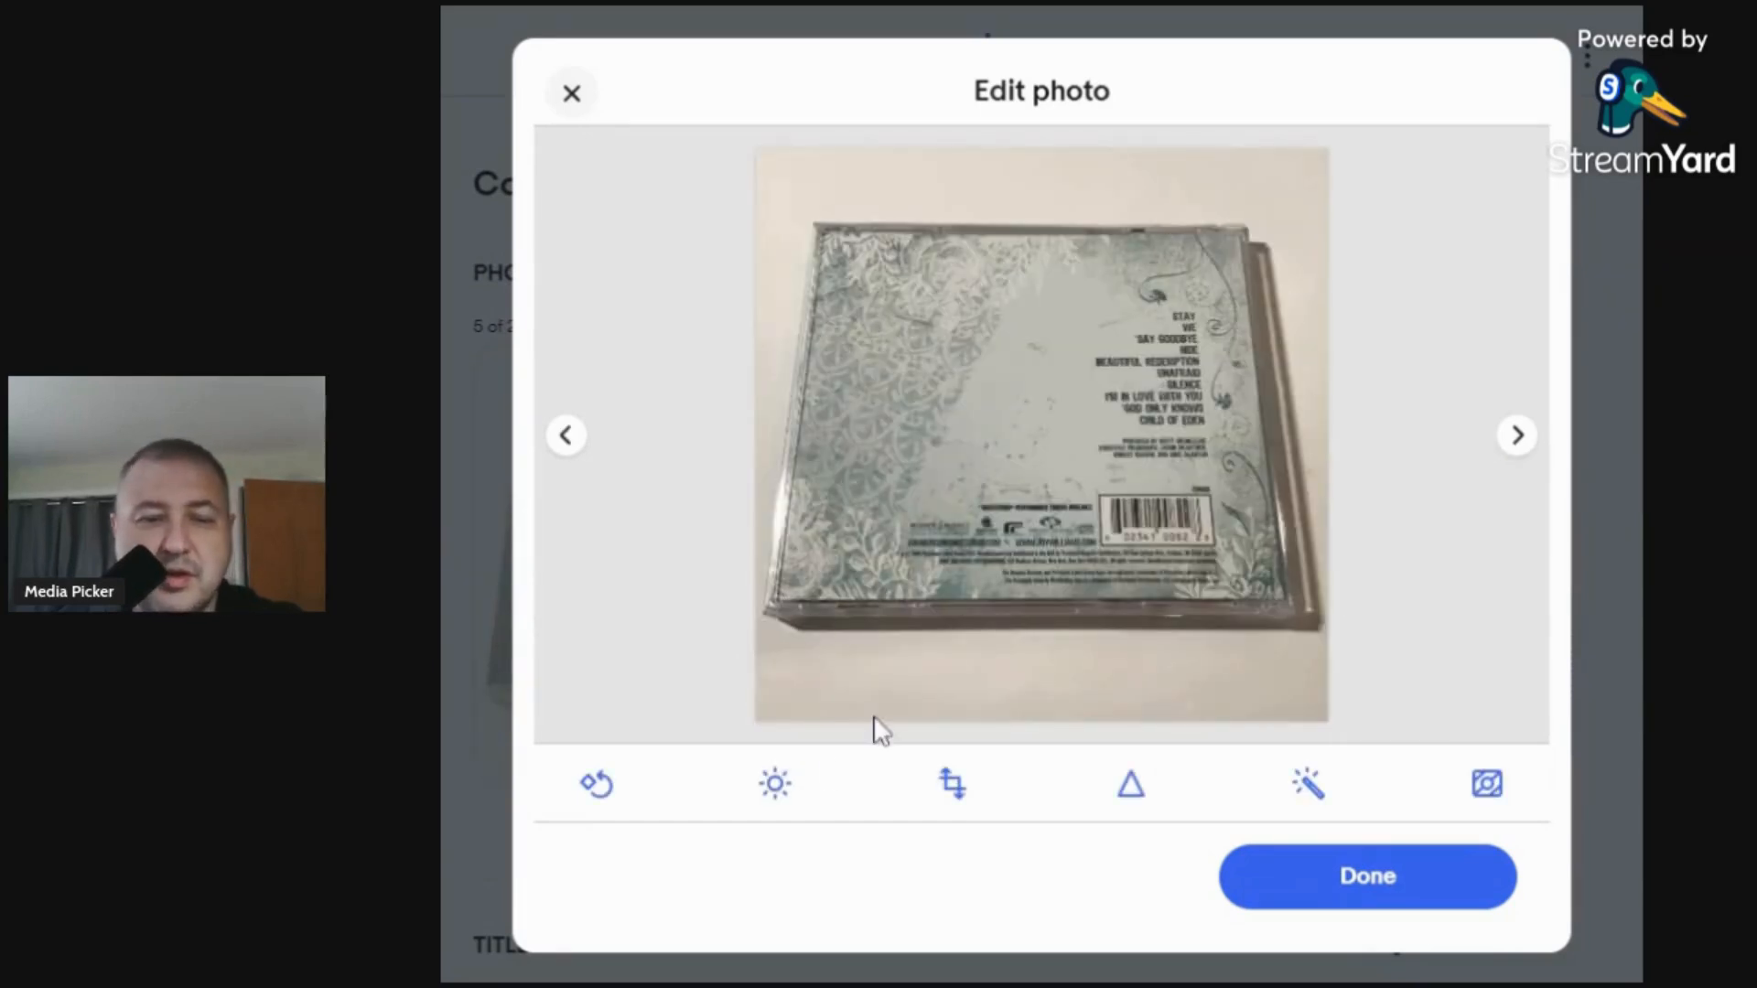
pyautogui.click(780, 789)
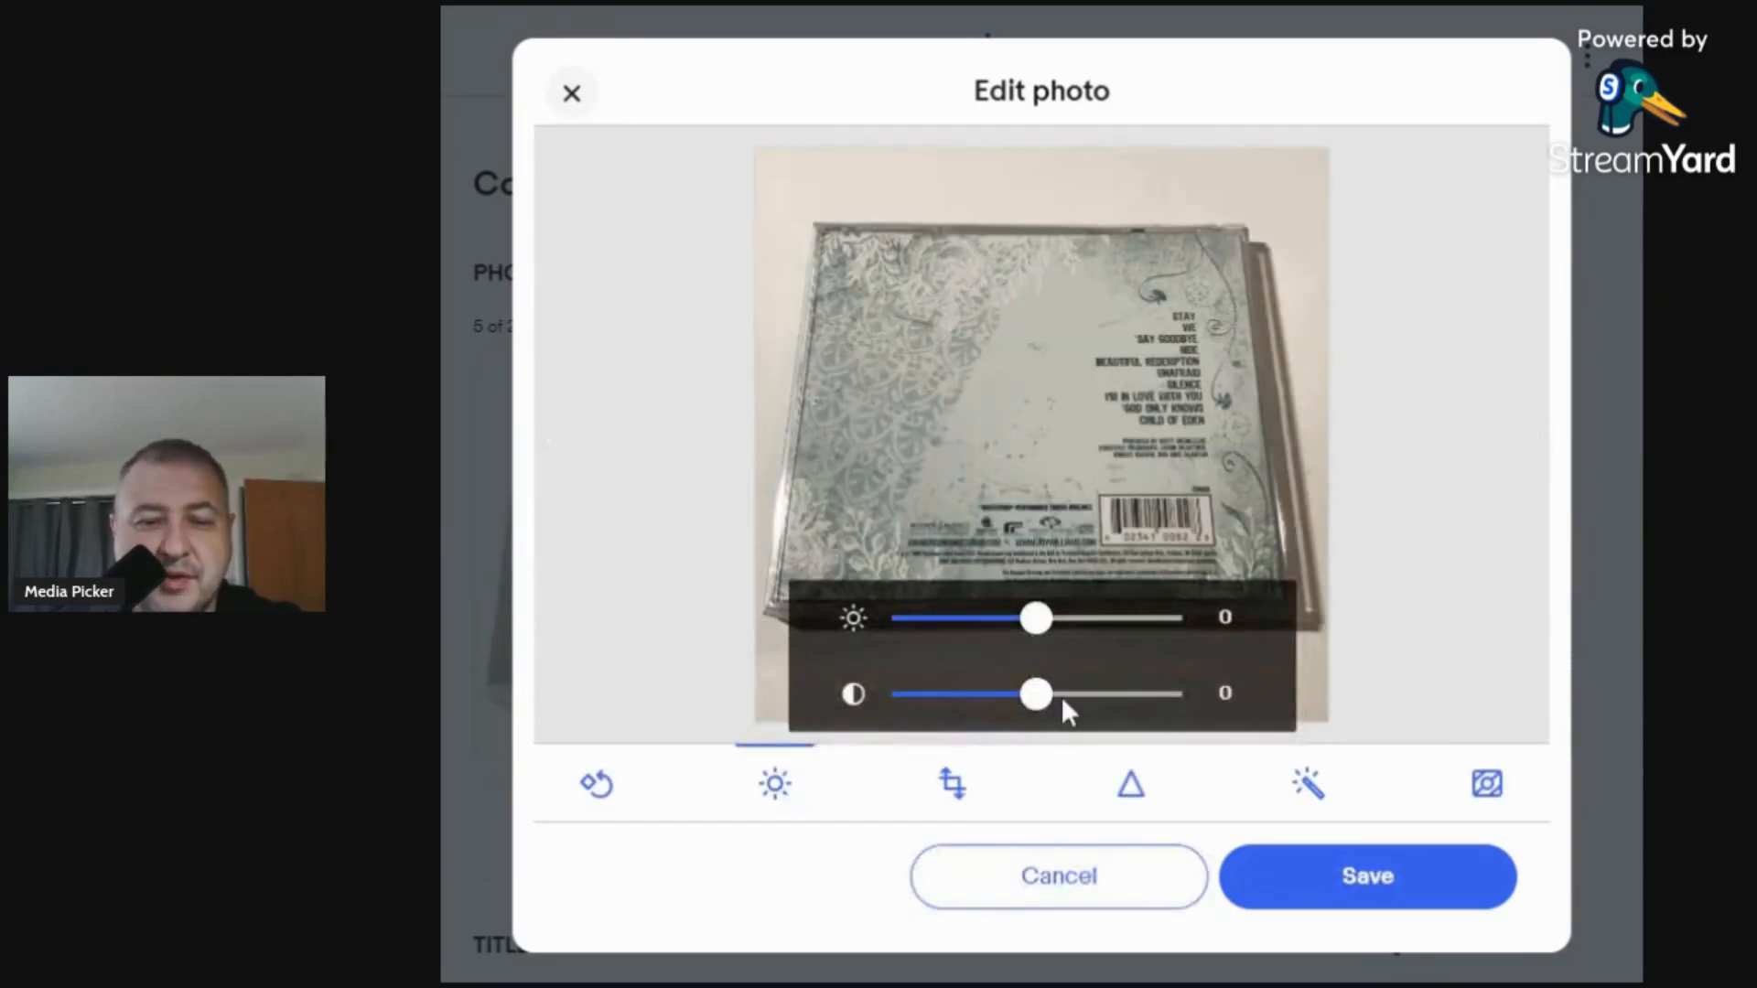
pyautogui.moveTo(1061, 695); pyautogui.dragTo(1067, 696)
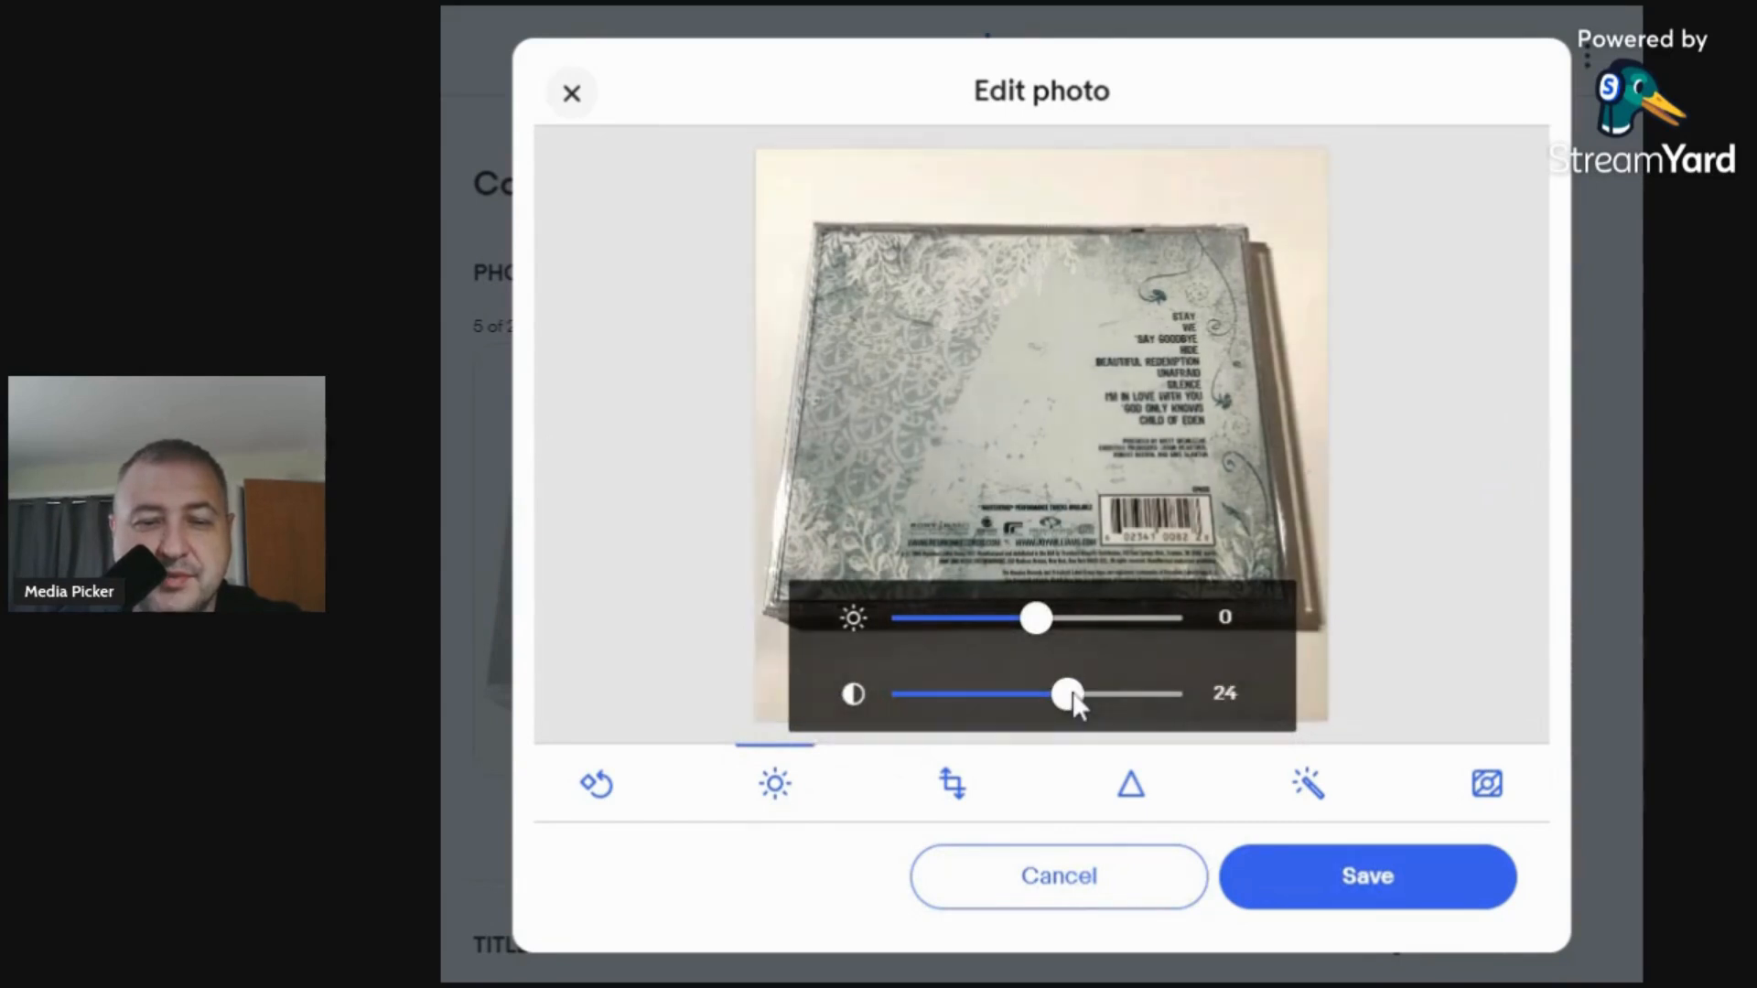
pyautogui.click(1067, 618)
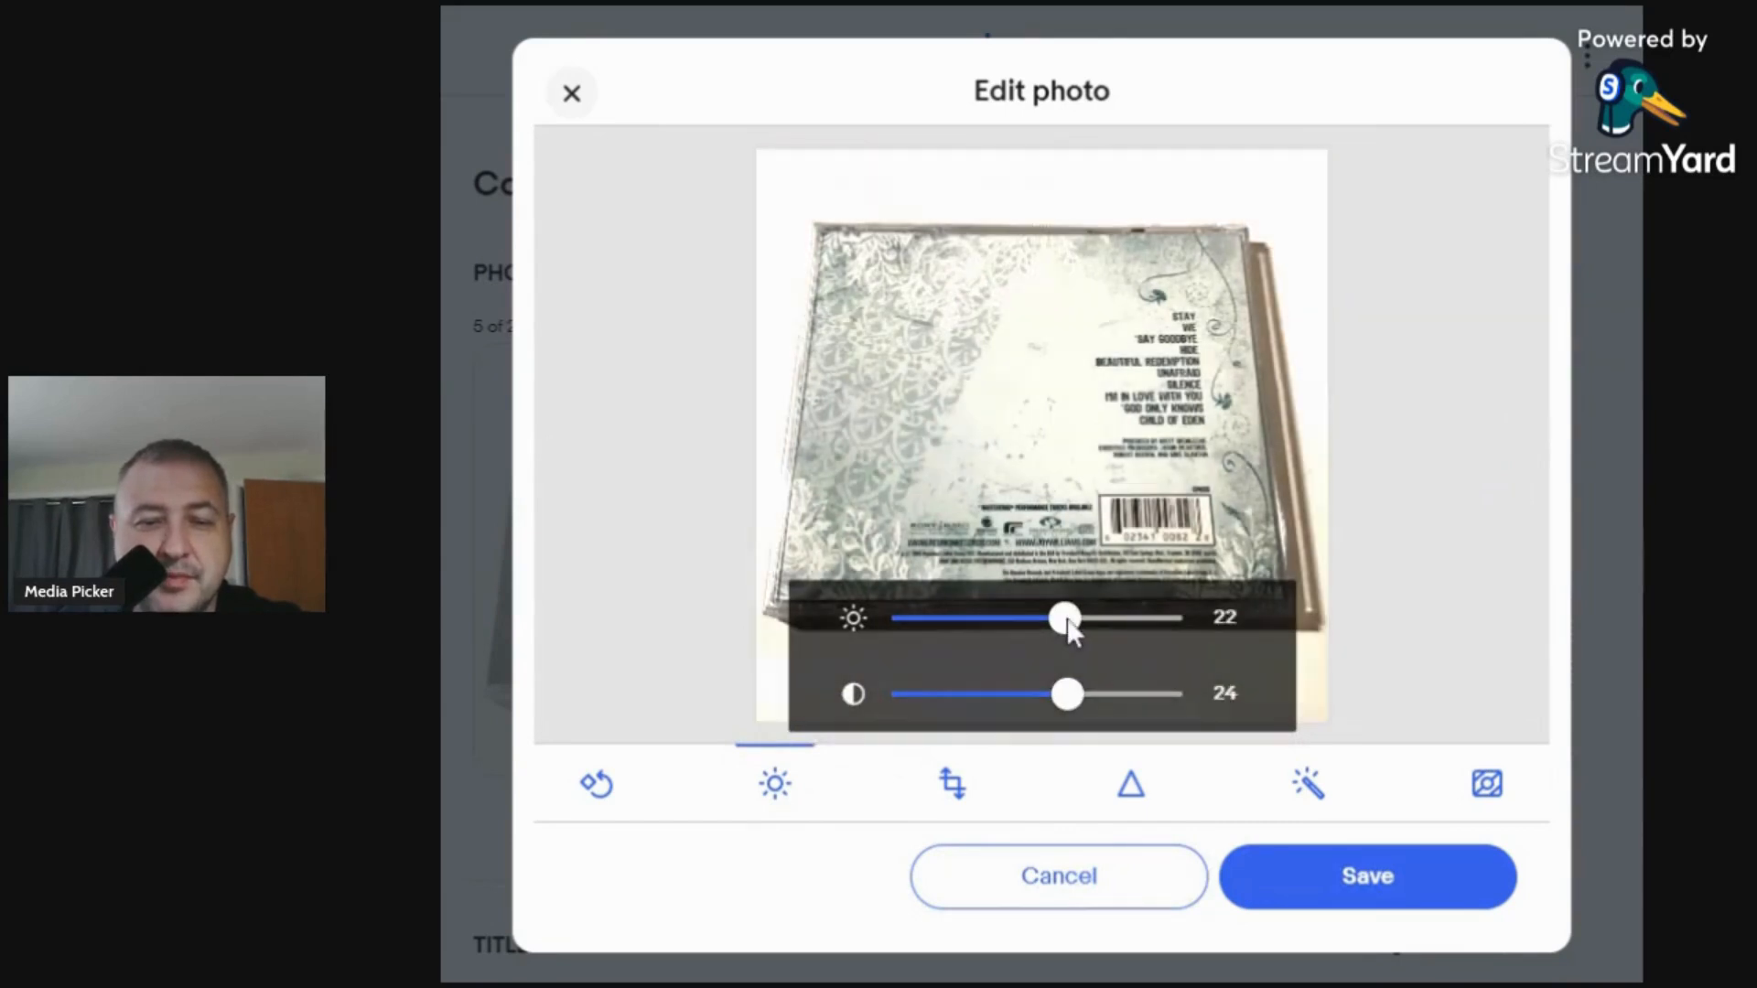
pyautogui.click(1313, 873)
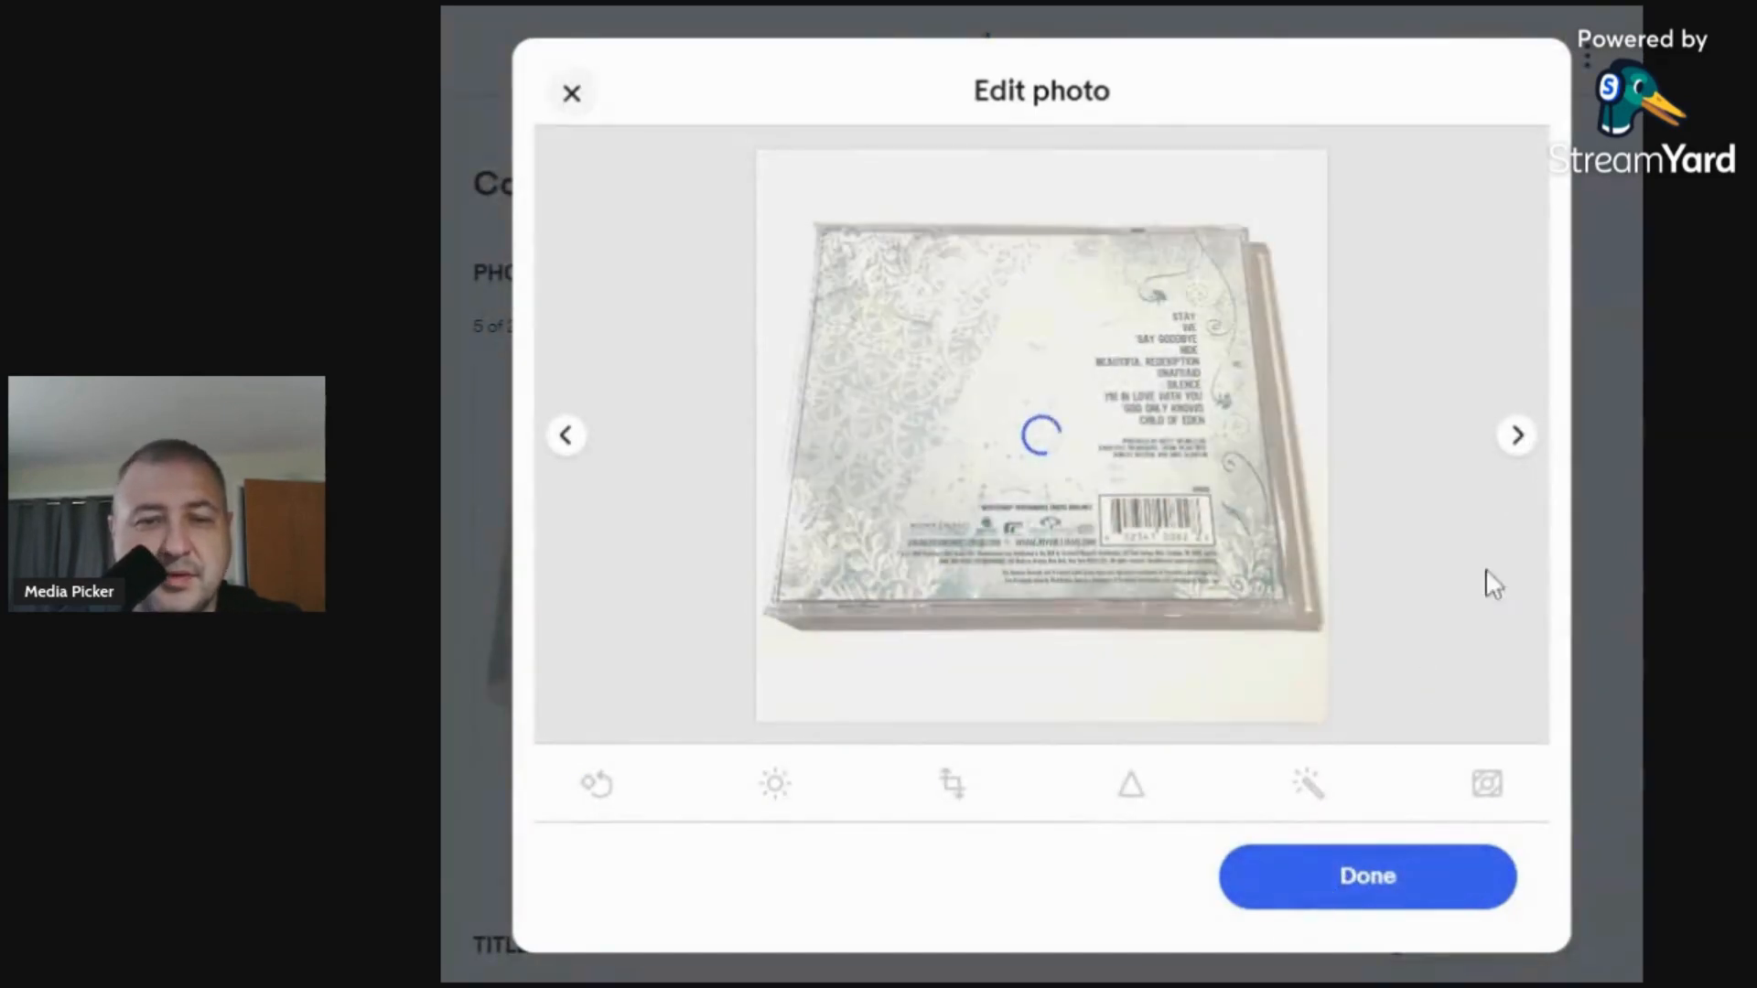
# Set the inside artwork photo's brightness to 20 and contrast to 18, and save the adjustment.
pyautogui.click(1517, 436)
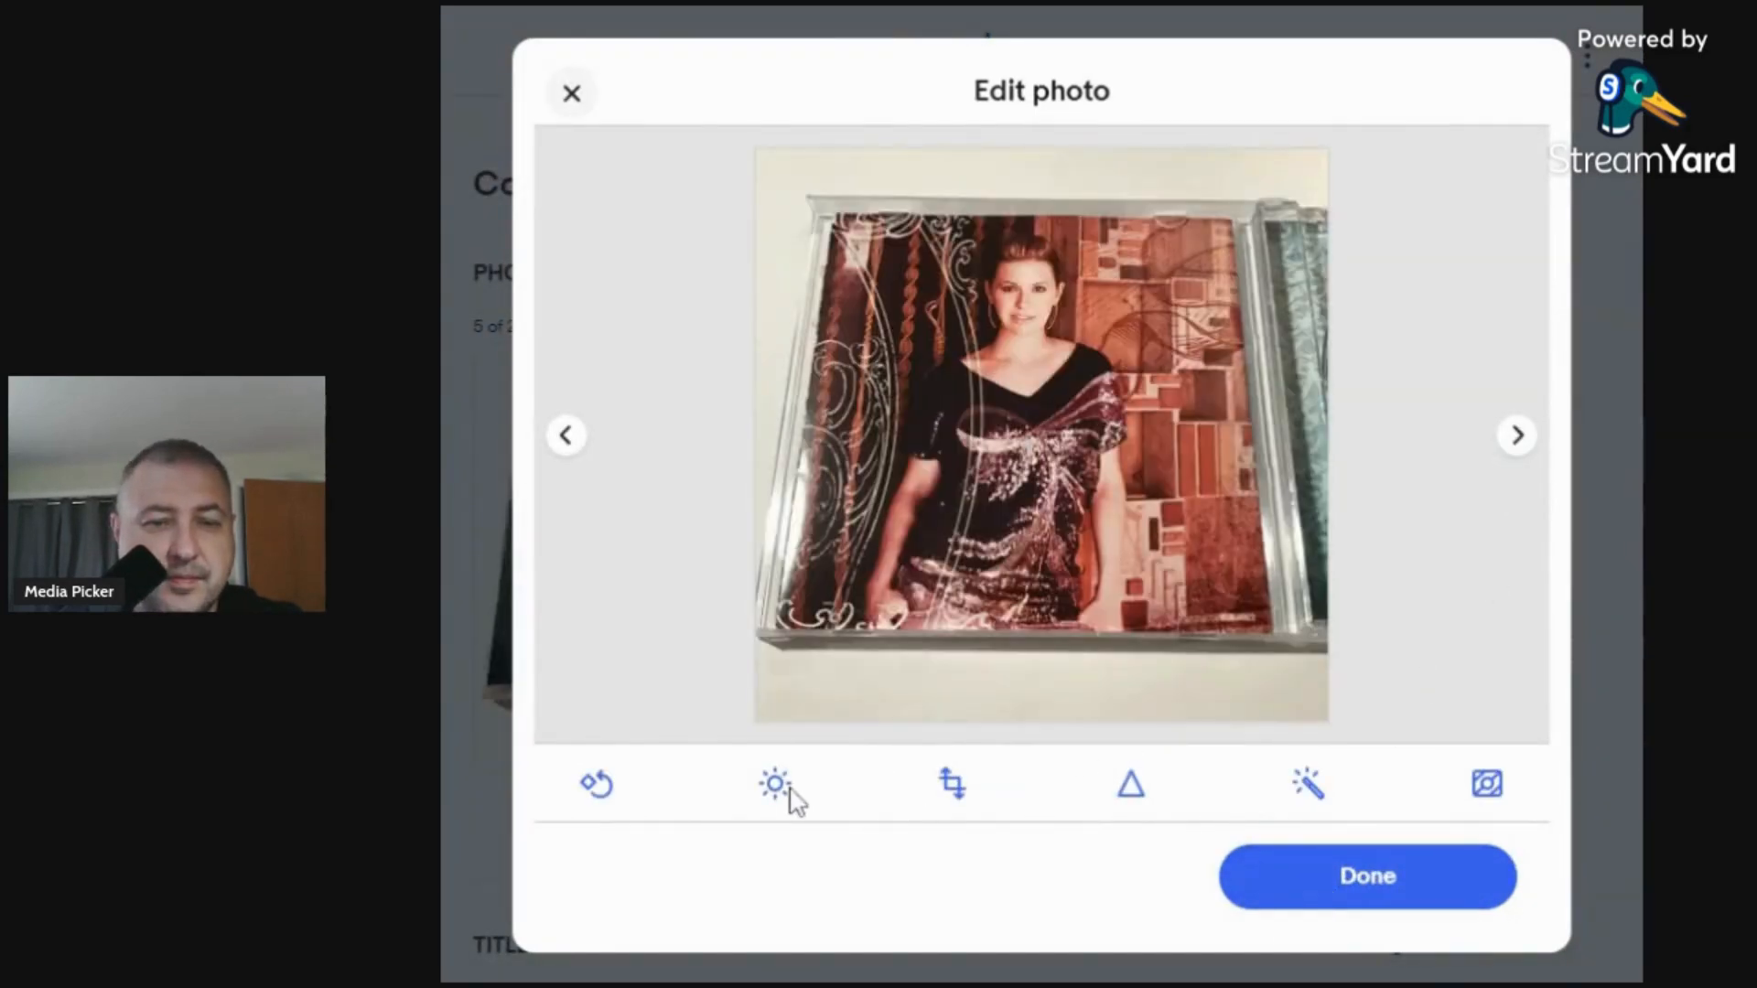
pyautogui.click(775, 785)
pyautogui.click(1062, 698)
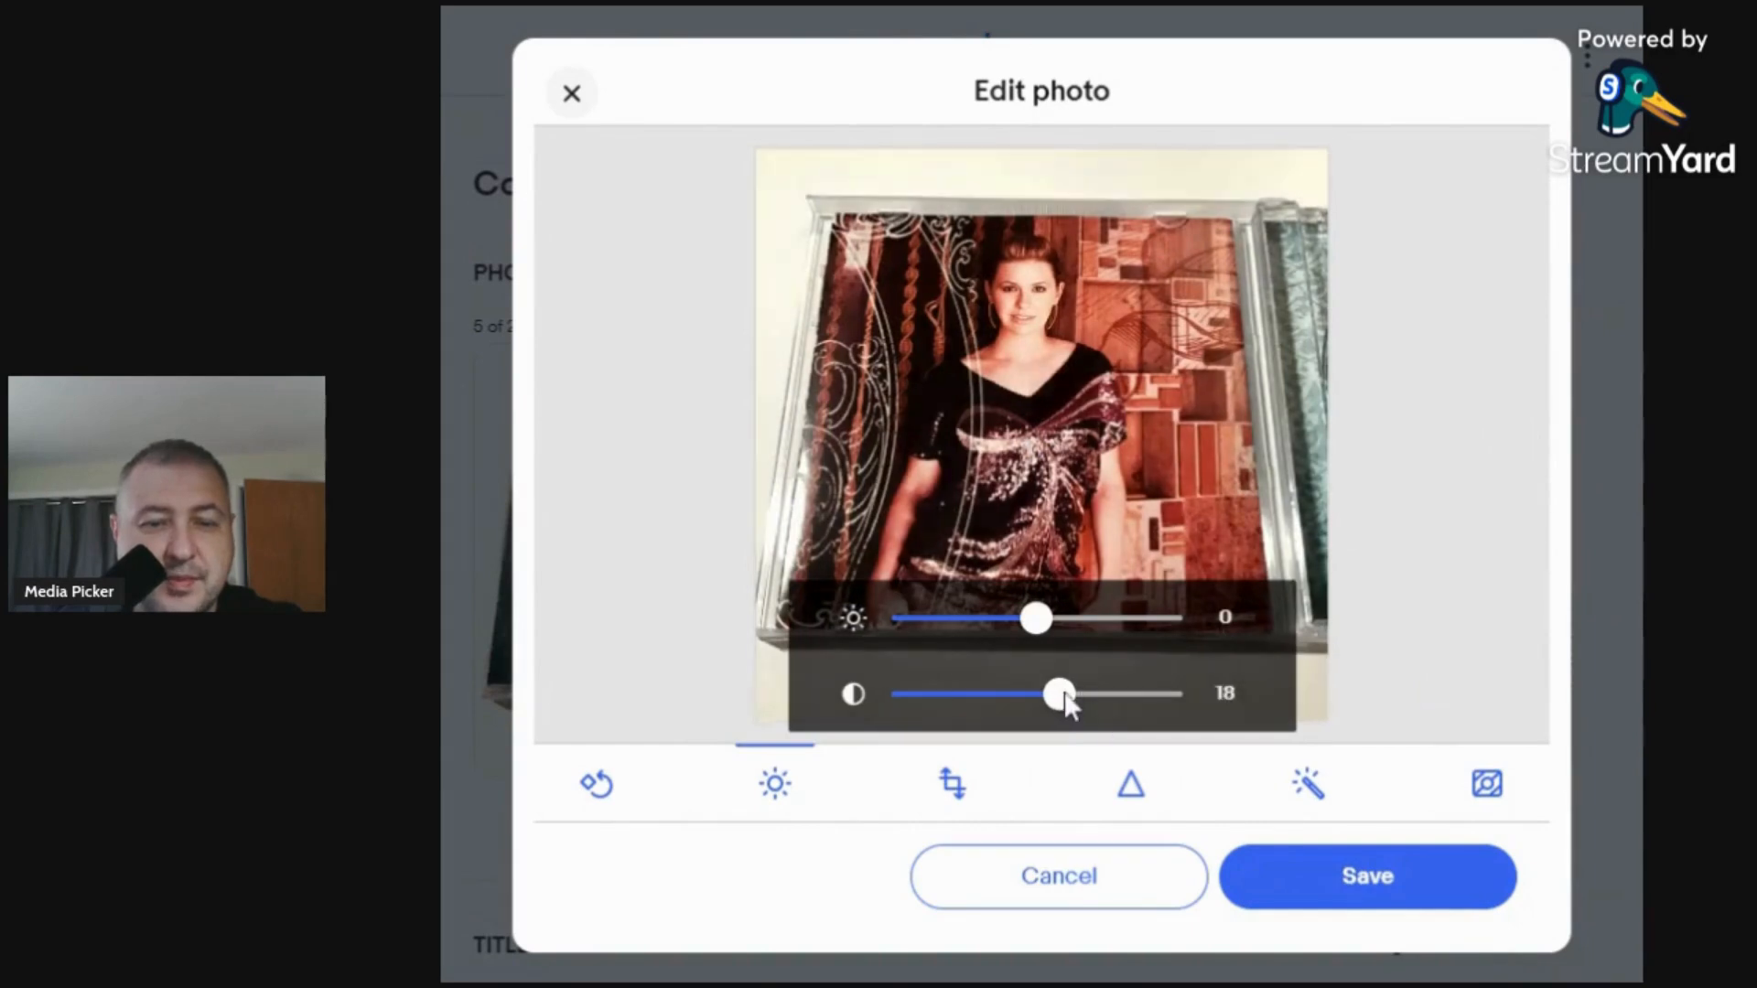
pyautogui.click(1062, 615)
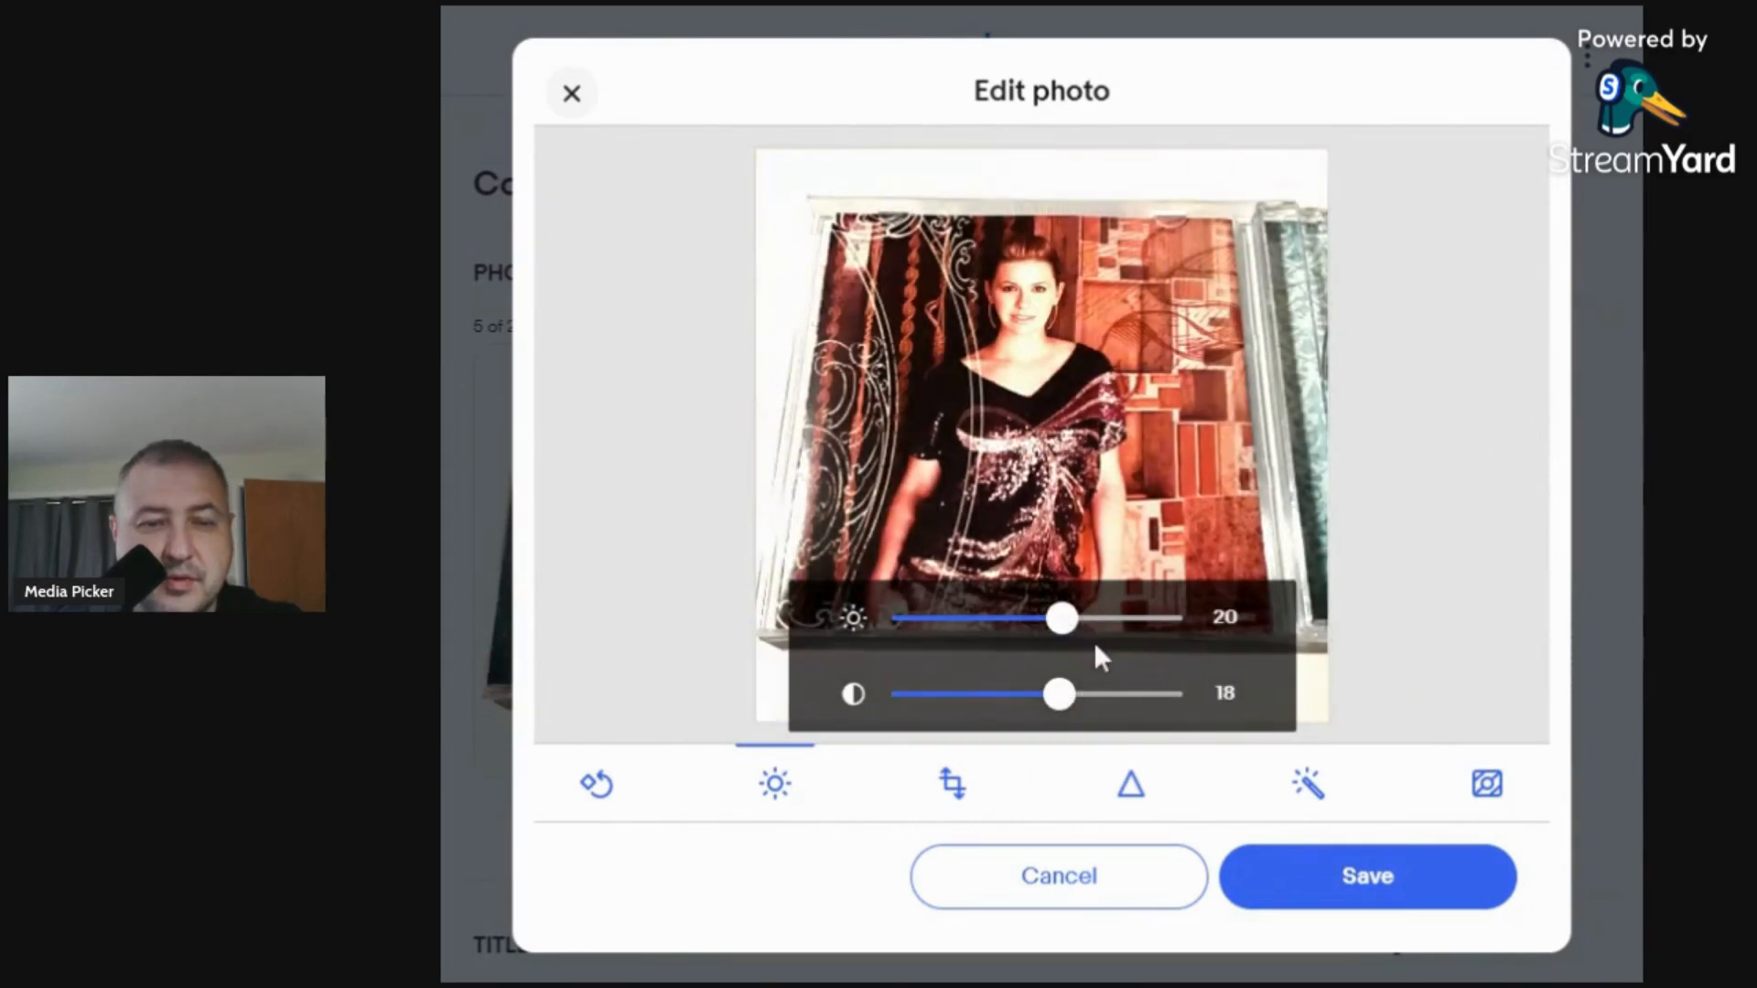
pyautogui.click(1299, 881)
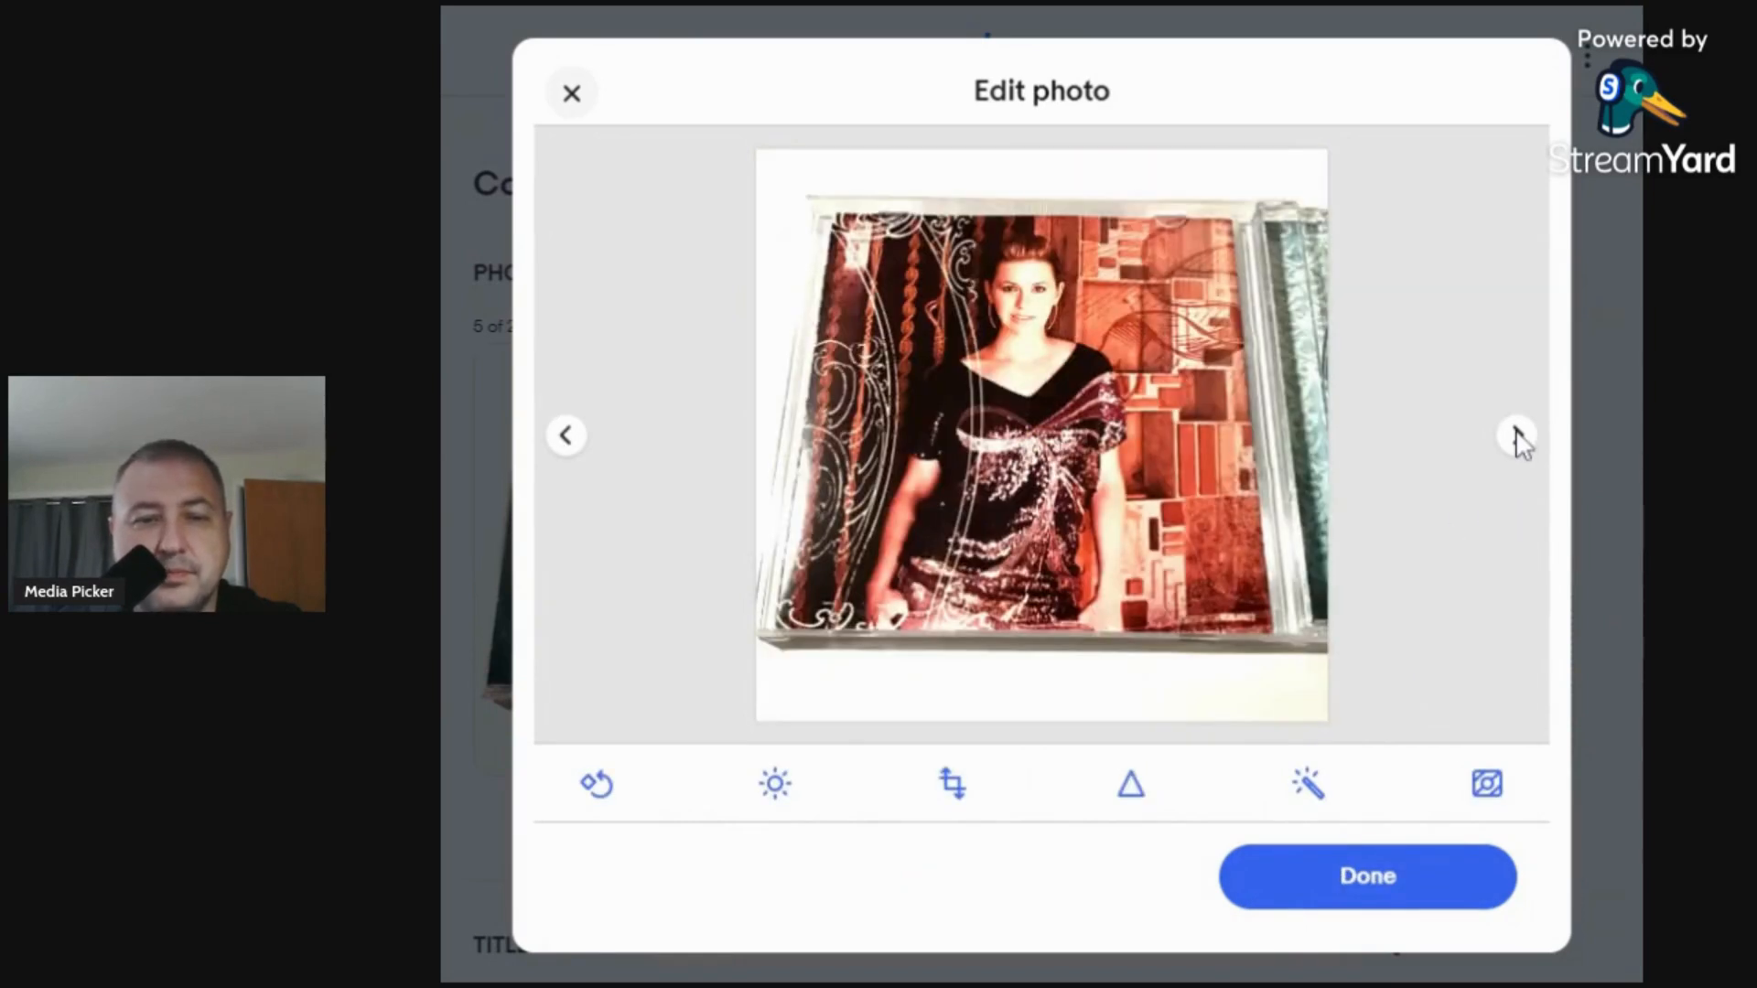
# Set the disc photo's brightness to 22 and contrast to 18, save the adjustment, and finish editing the photos.
pyautogui.click(1517, 437)
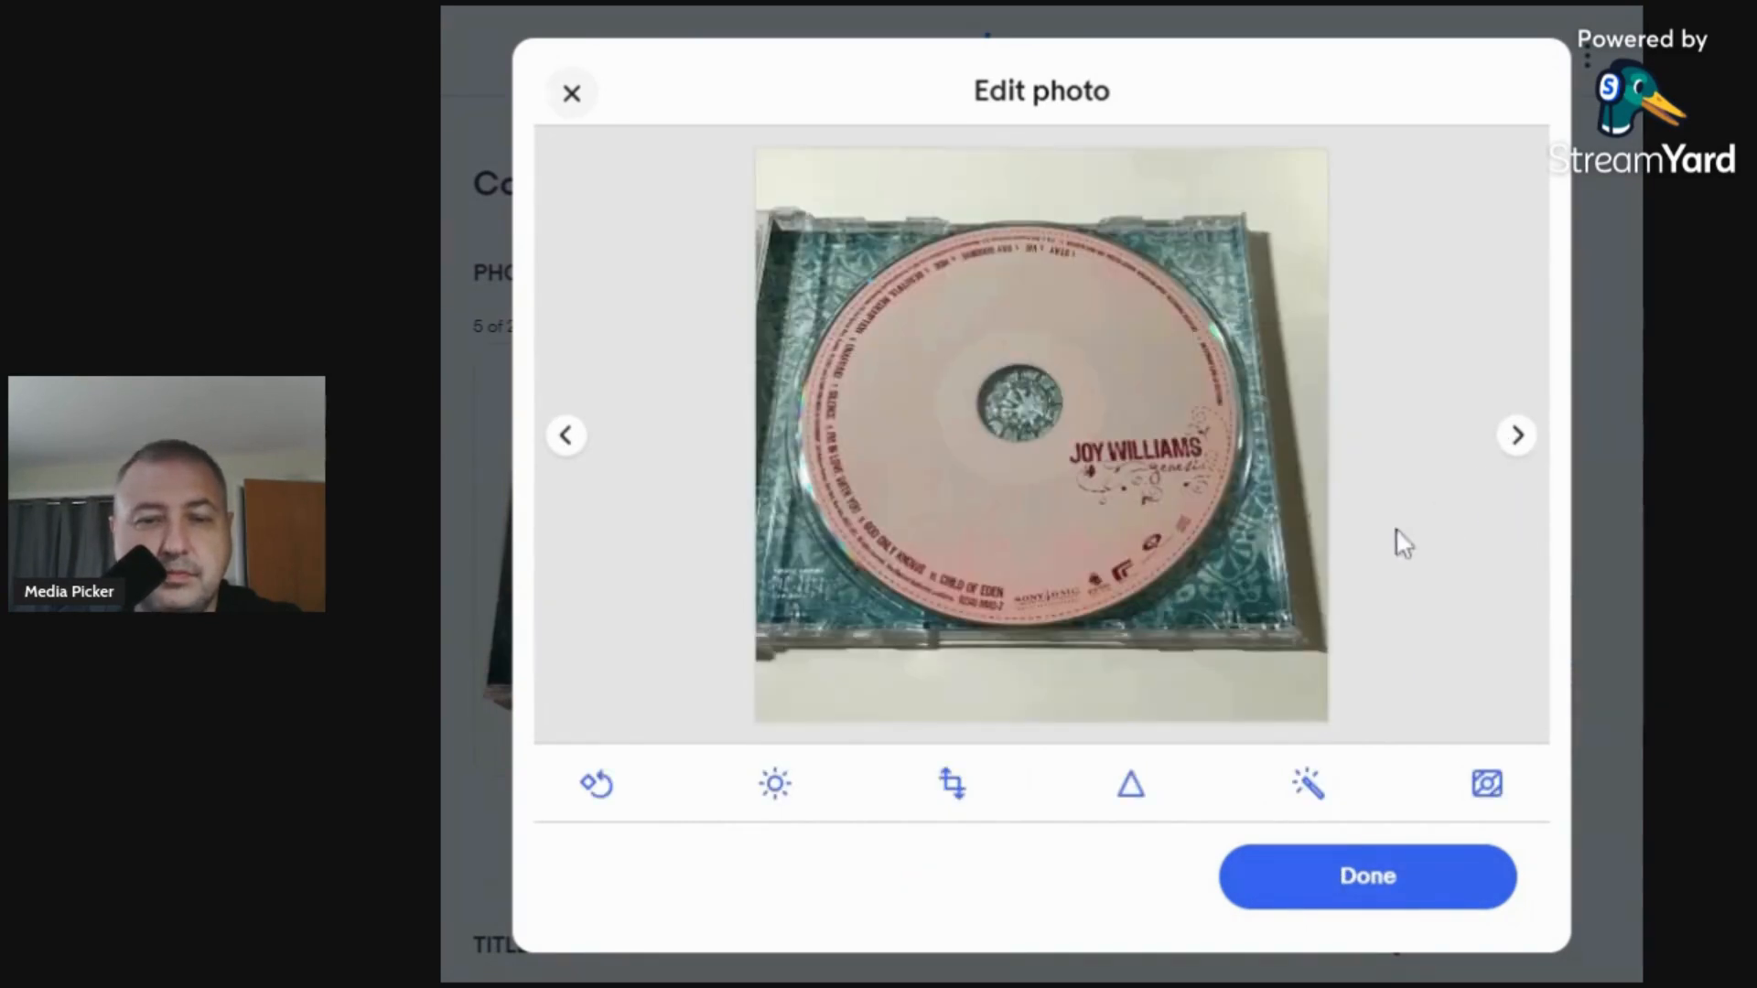
pyautogui.click(778, 785)
pyautogui.click(1060, 694)
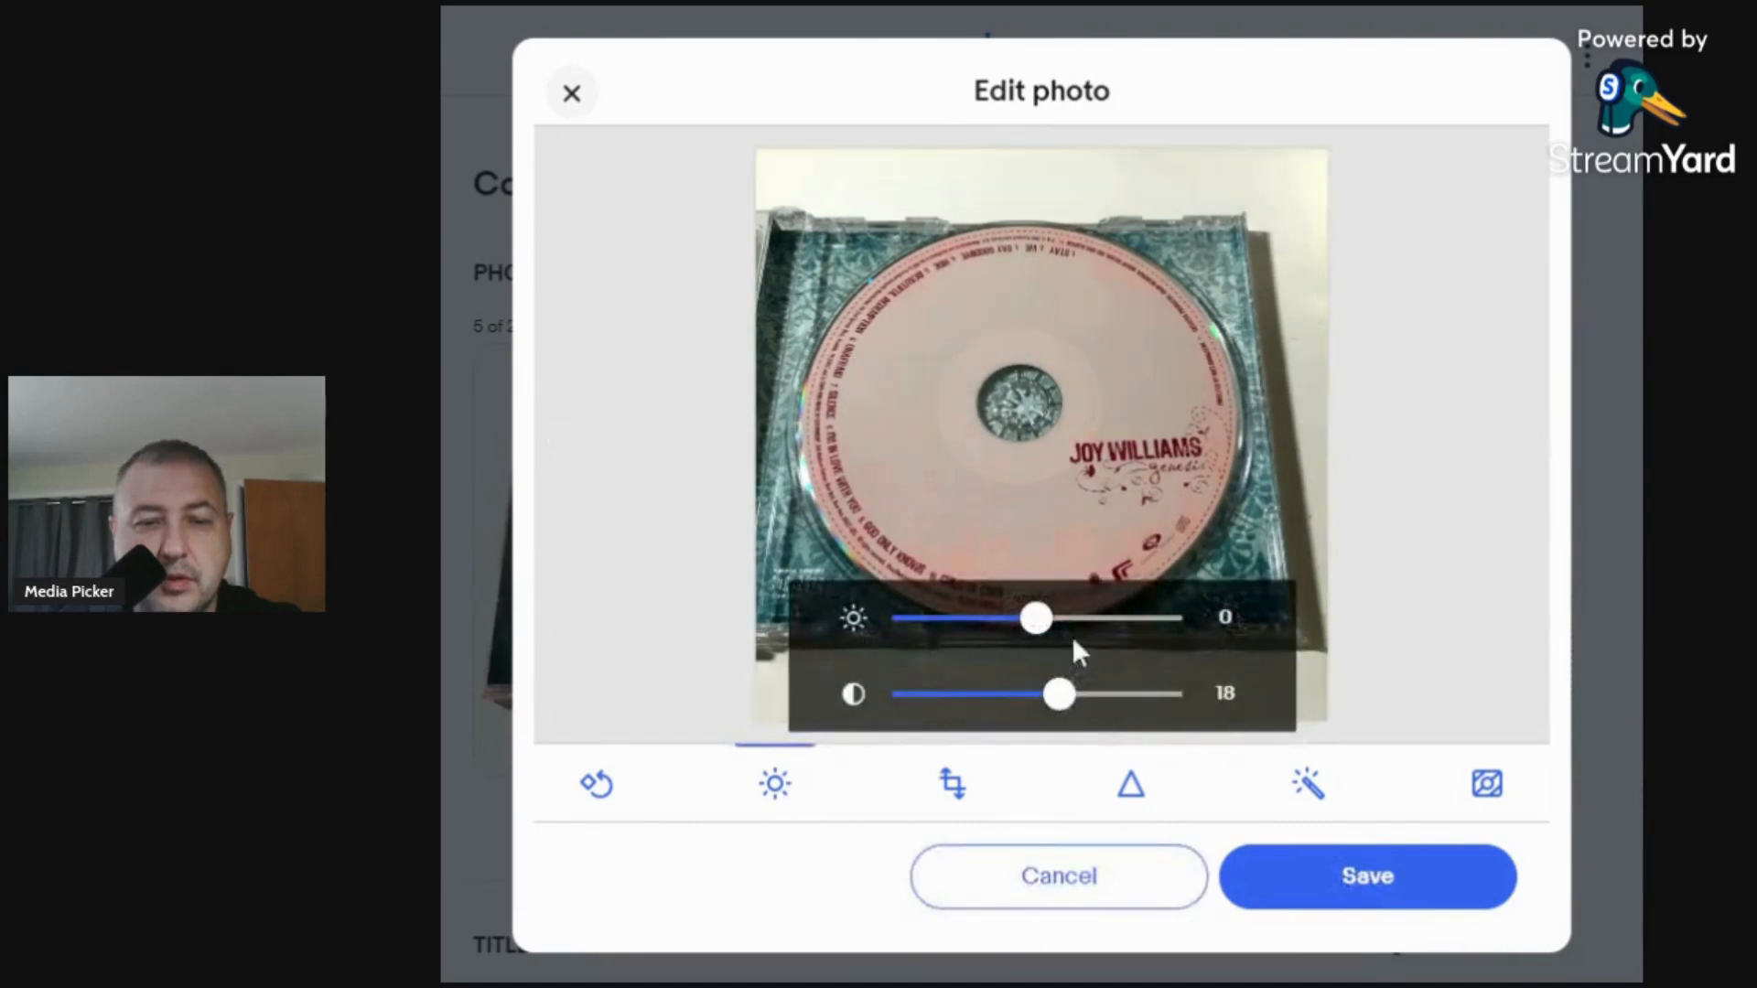
pyautogui.click(1067, 618)
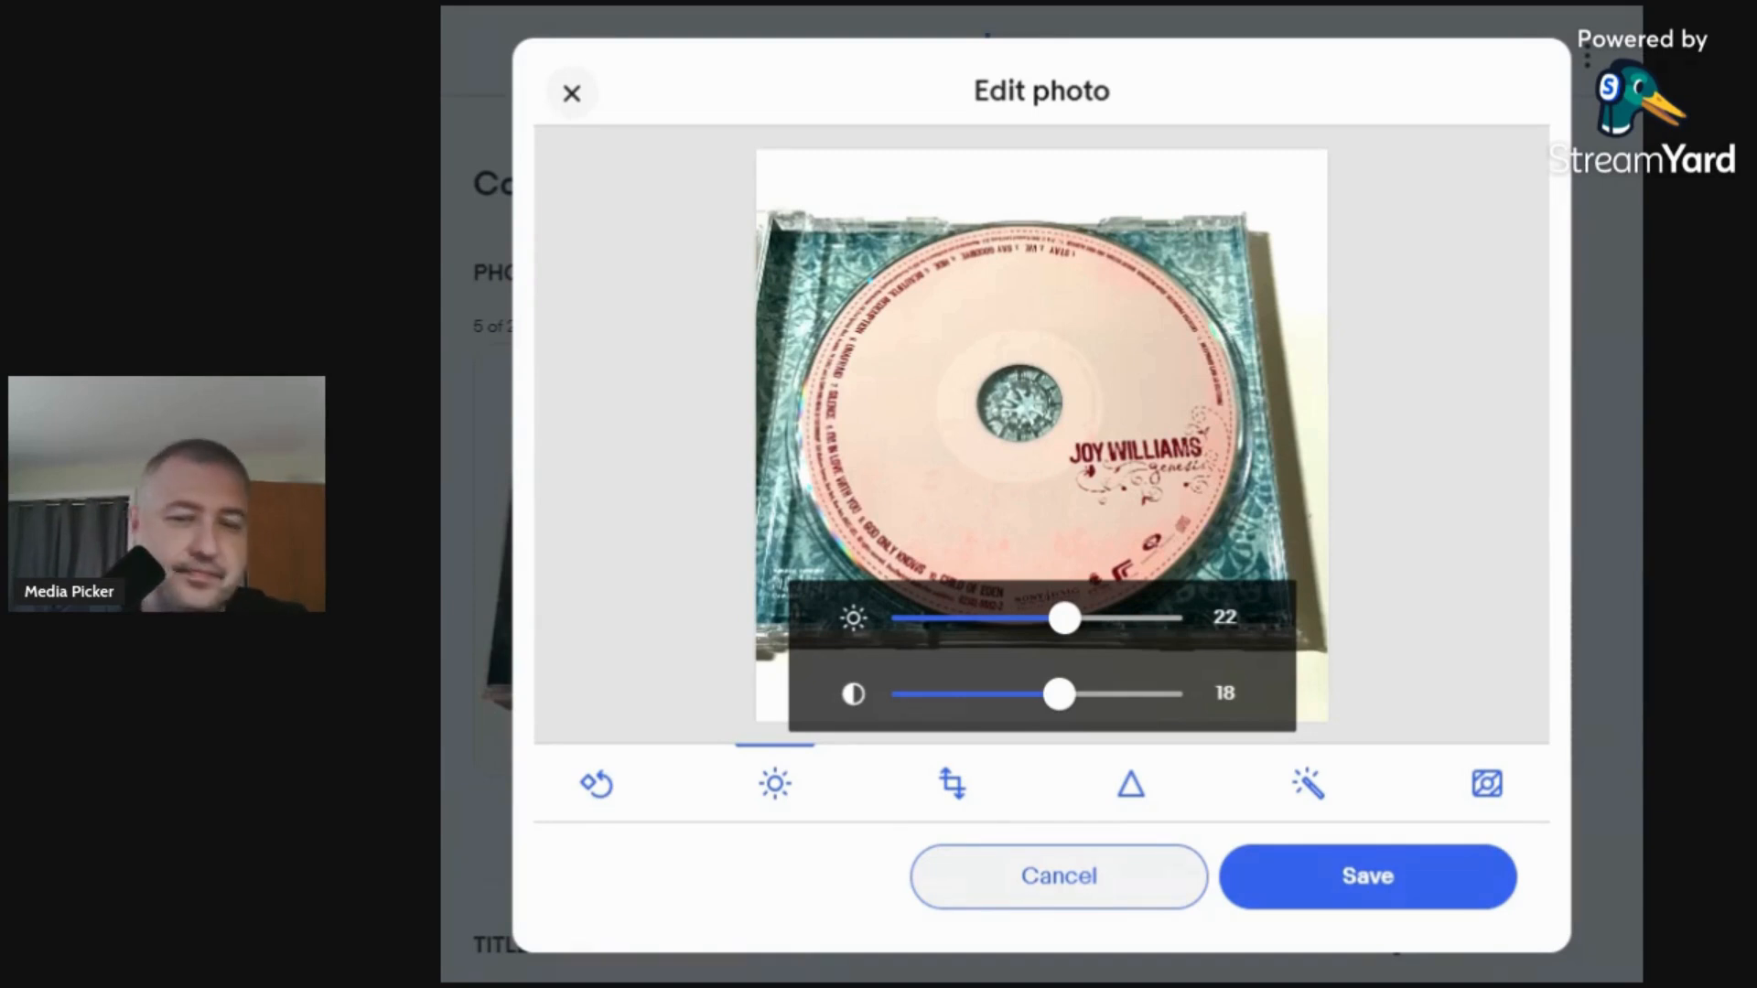
pyautogui.click(1330, 875)
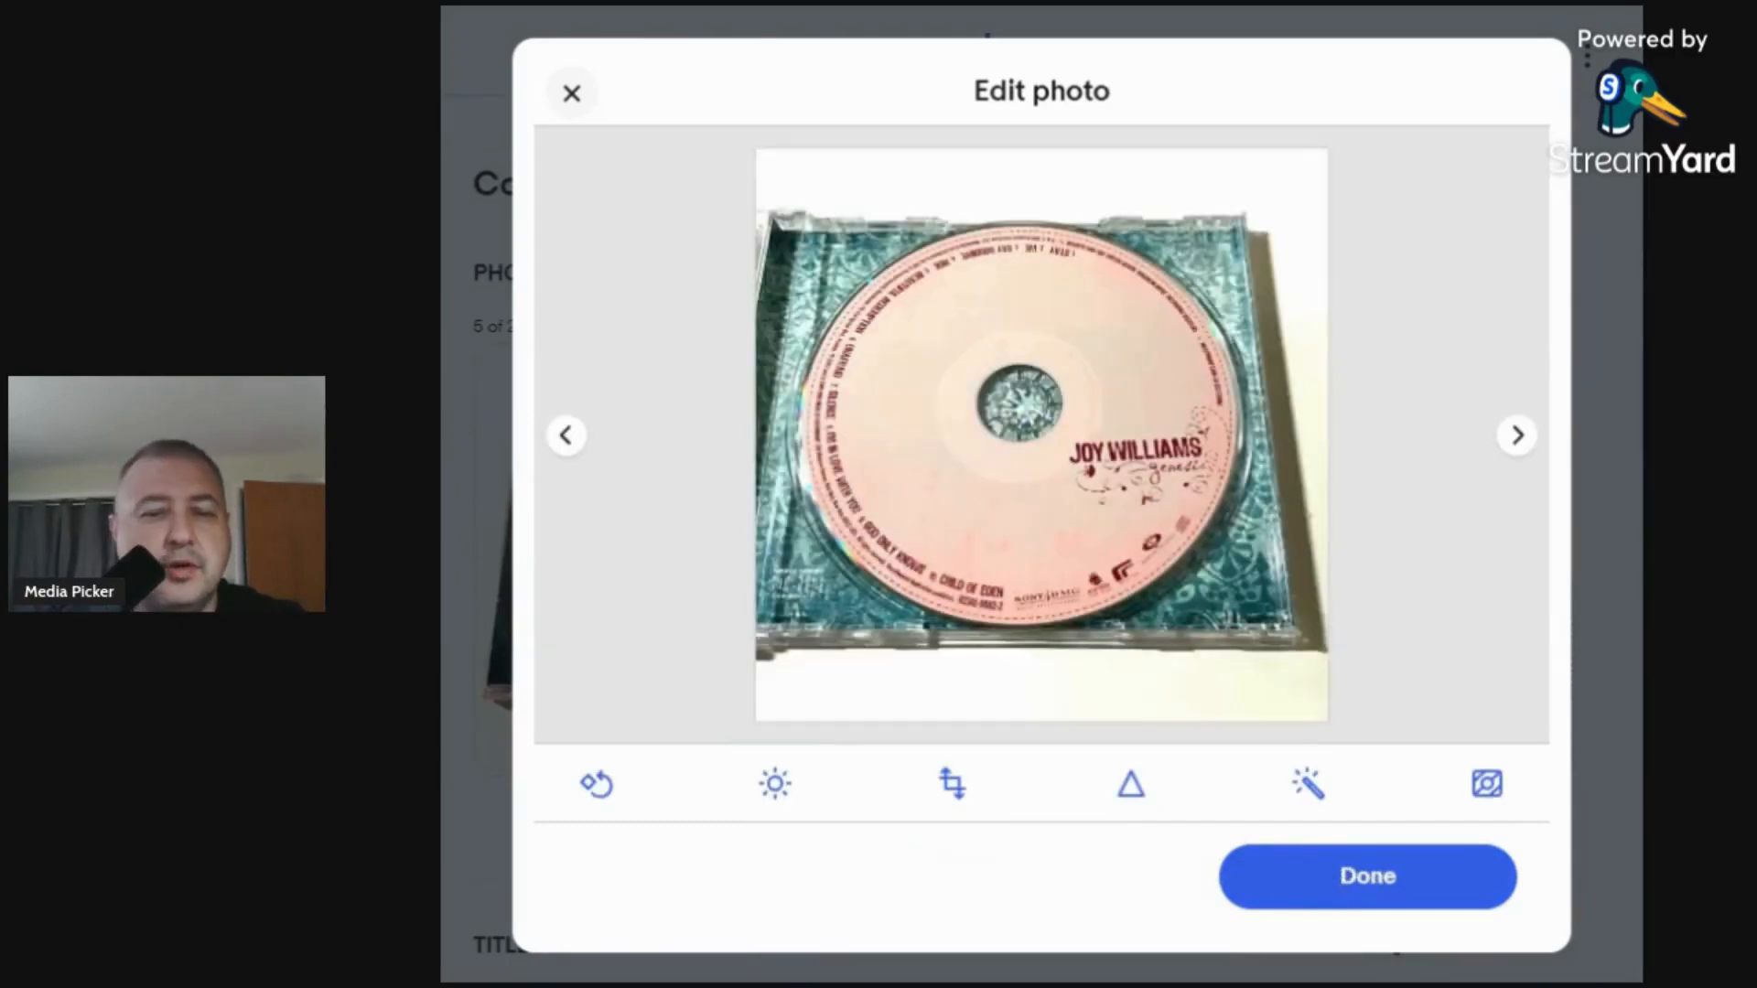
pyautogui.click(1334, 876)
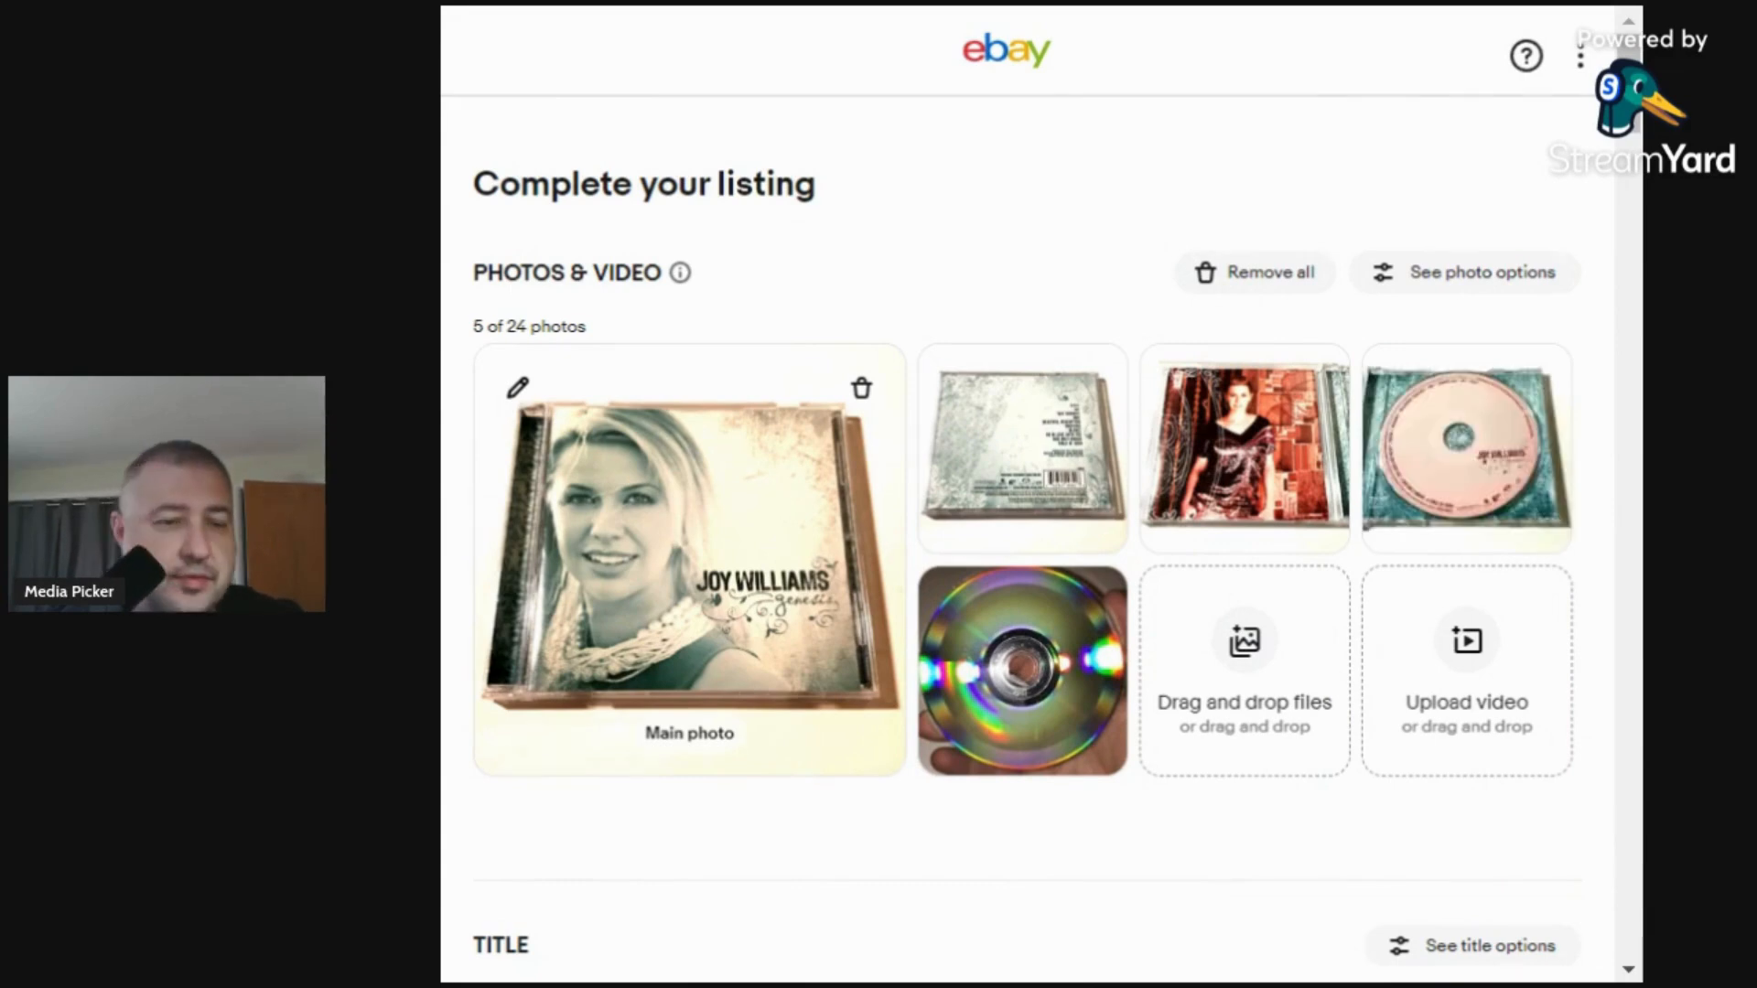
# Enter "Joy Williams - Genesis (CD, 2005)" as the item title.
pyautogui.scroll(-8, 456, 533)
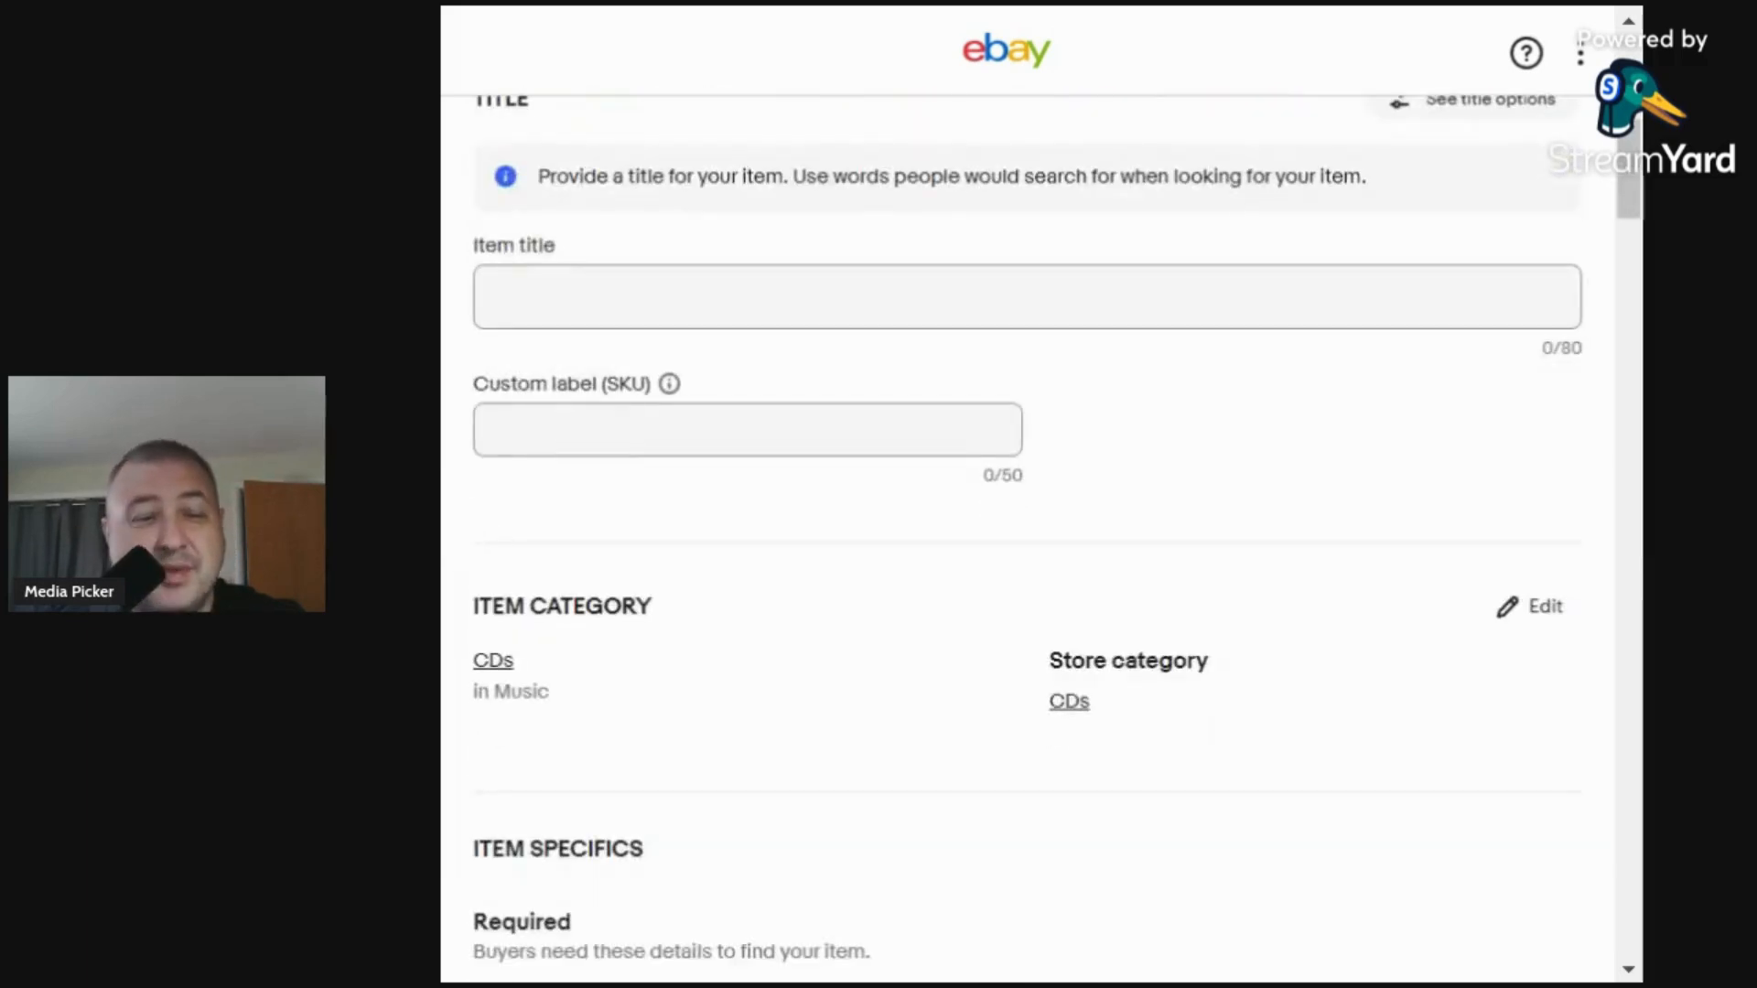
pyautogui.click(513, 298)
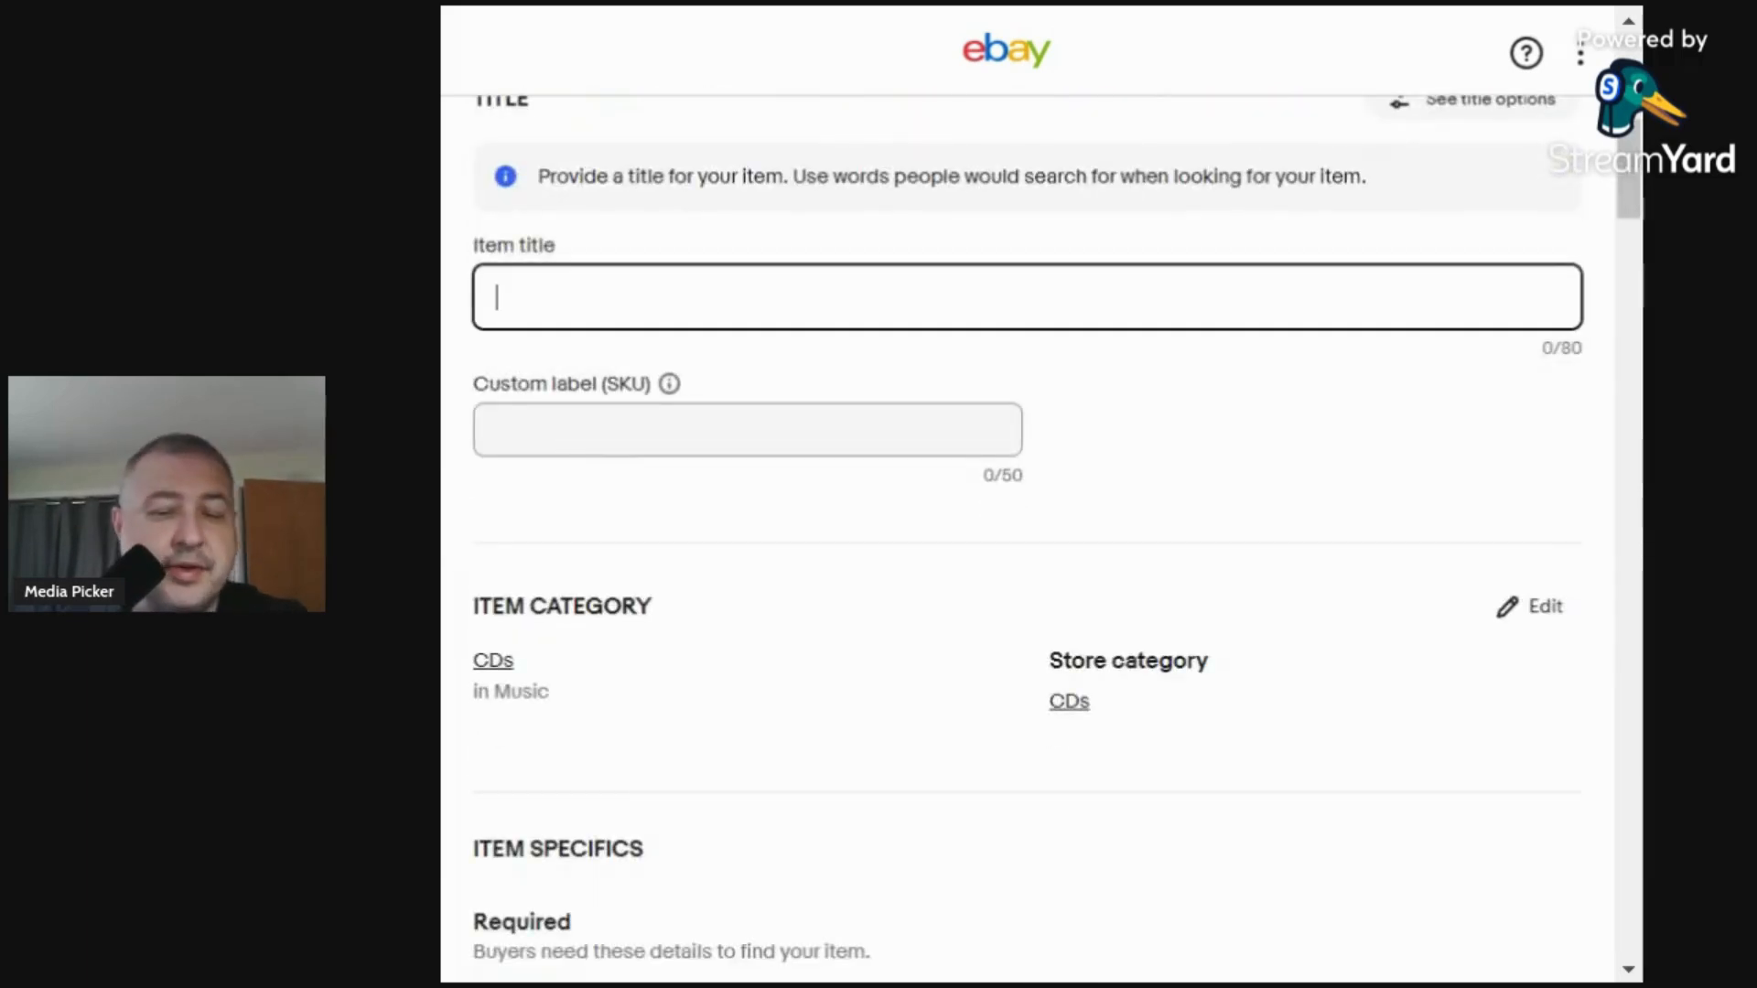
pyautogui.write('Joy W')
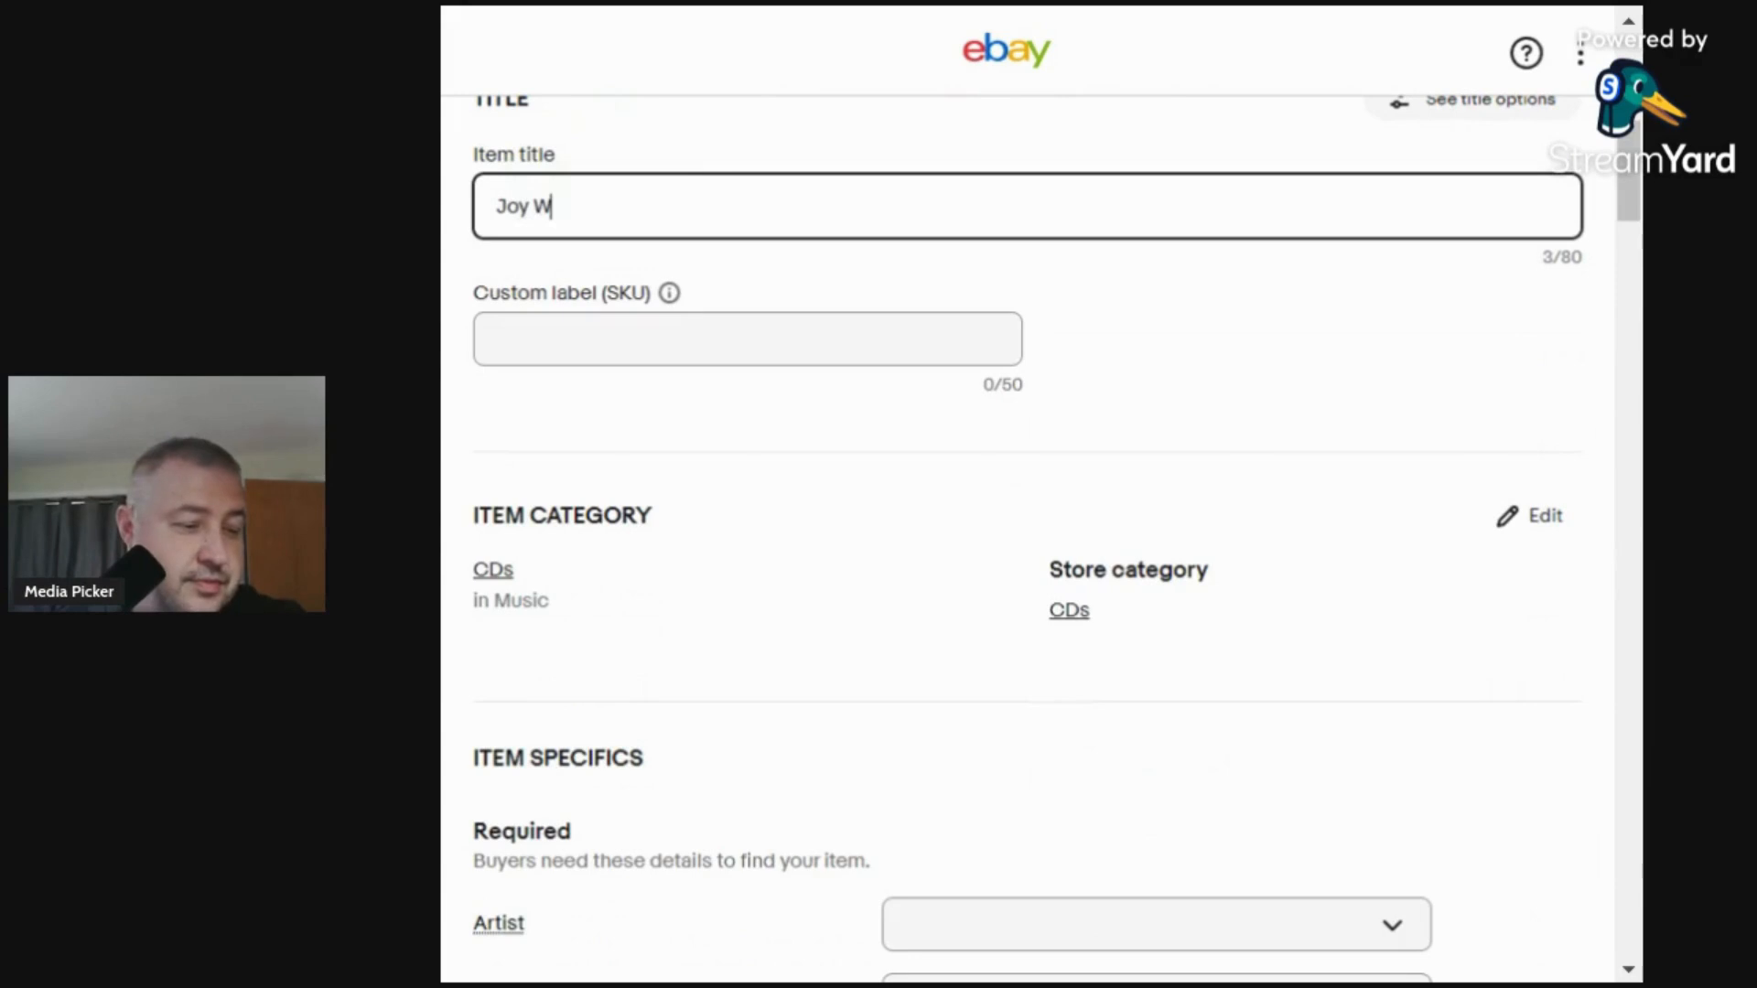
pyautogui.write('illiams ')
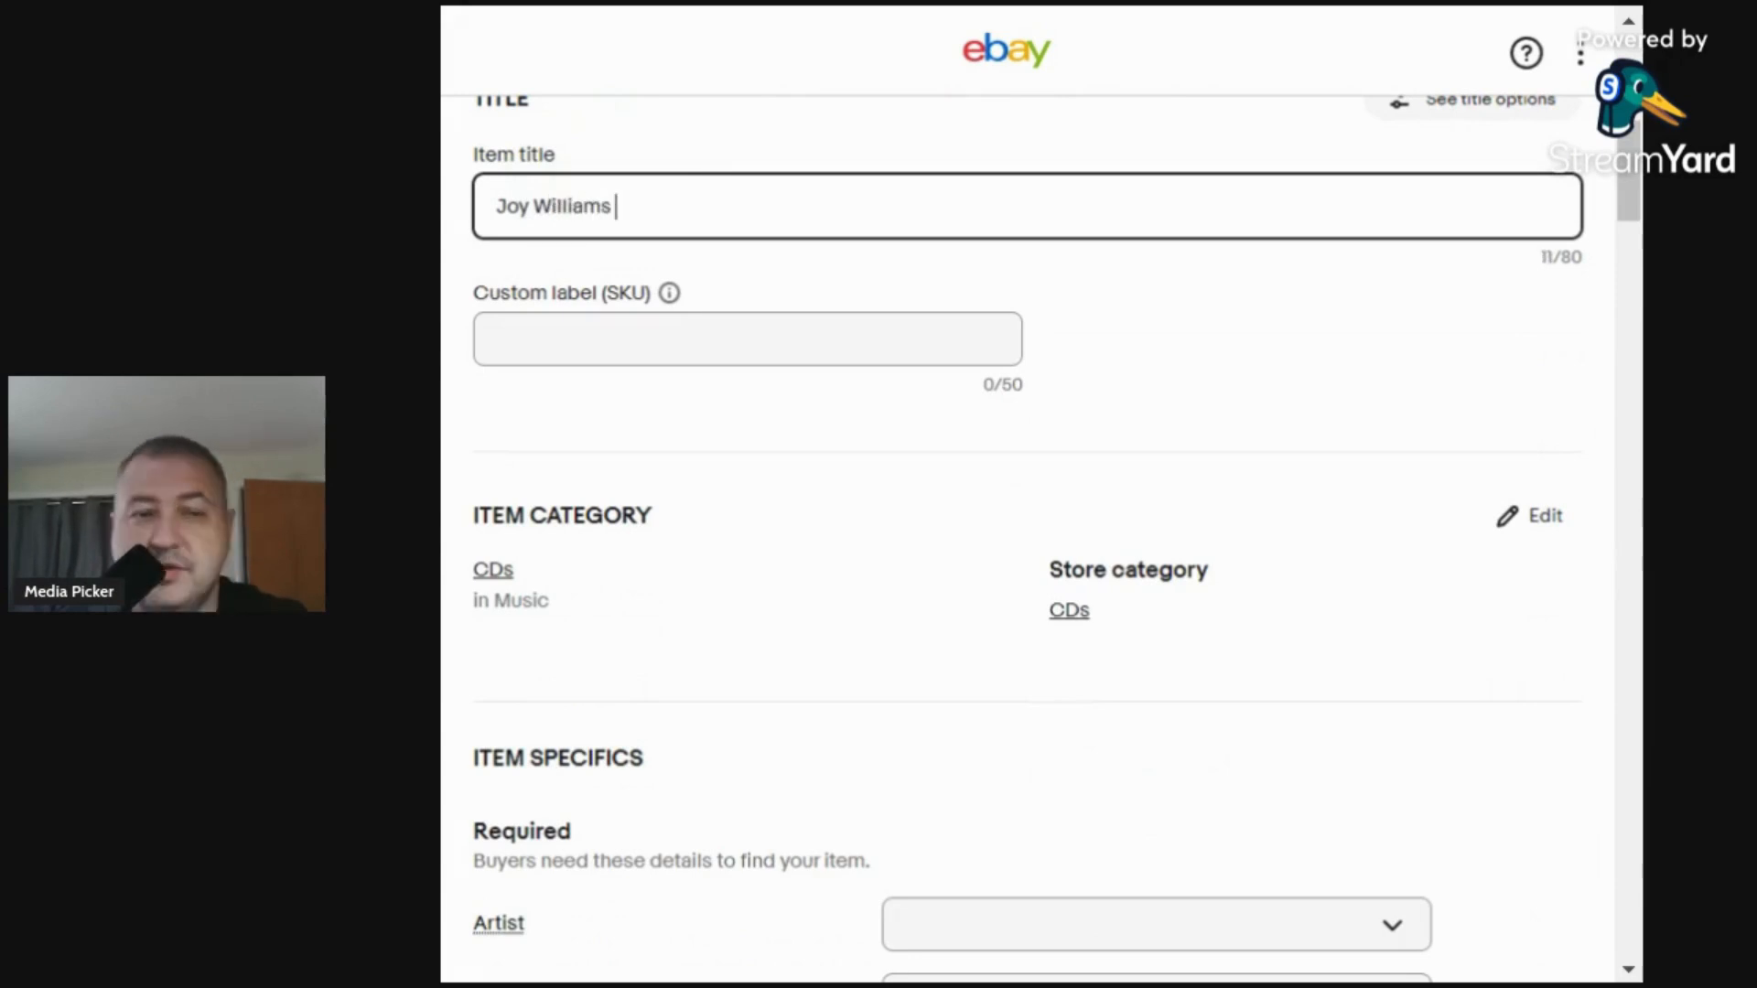
pyautogui.write('- Ge')
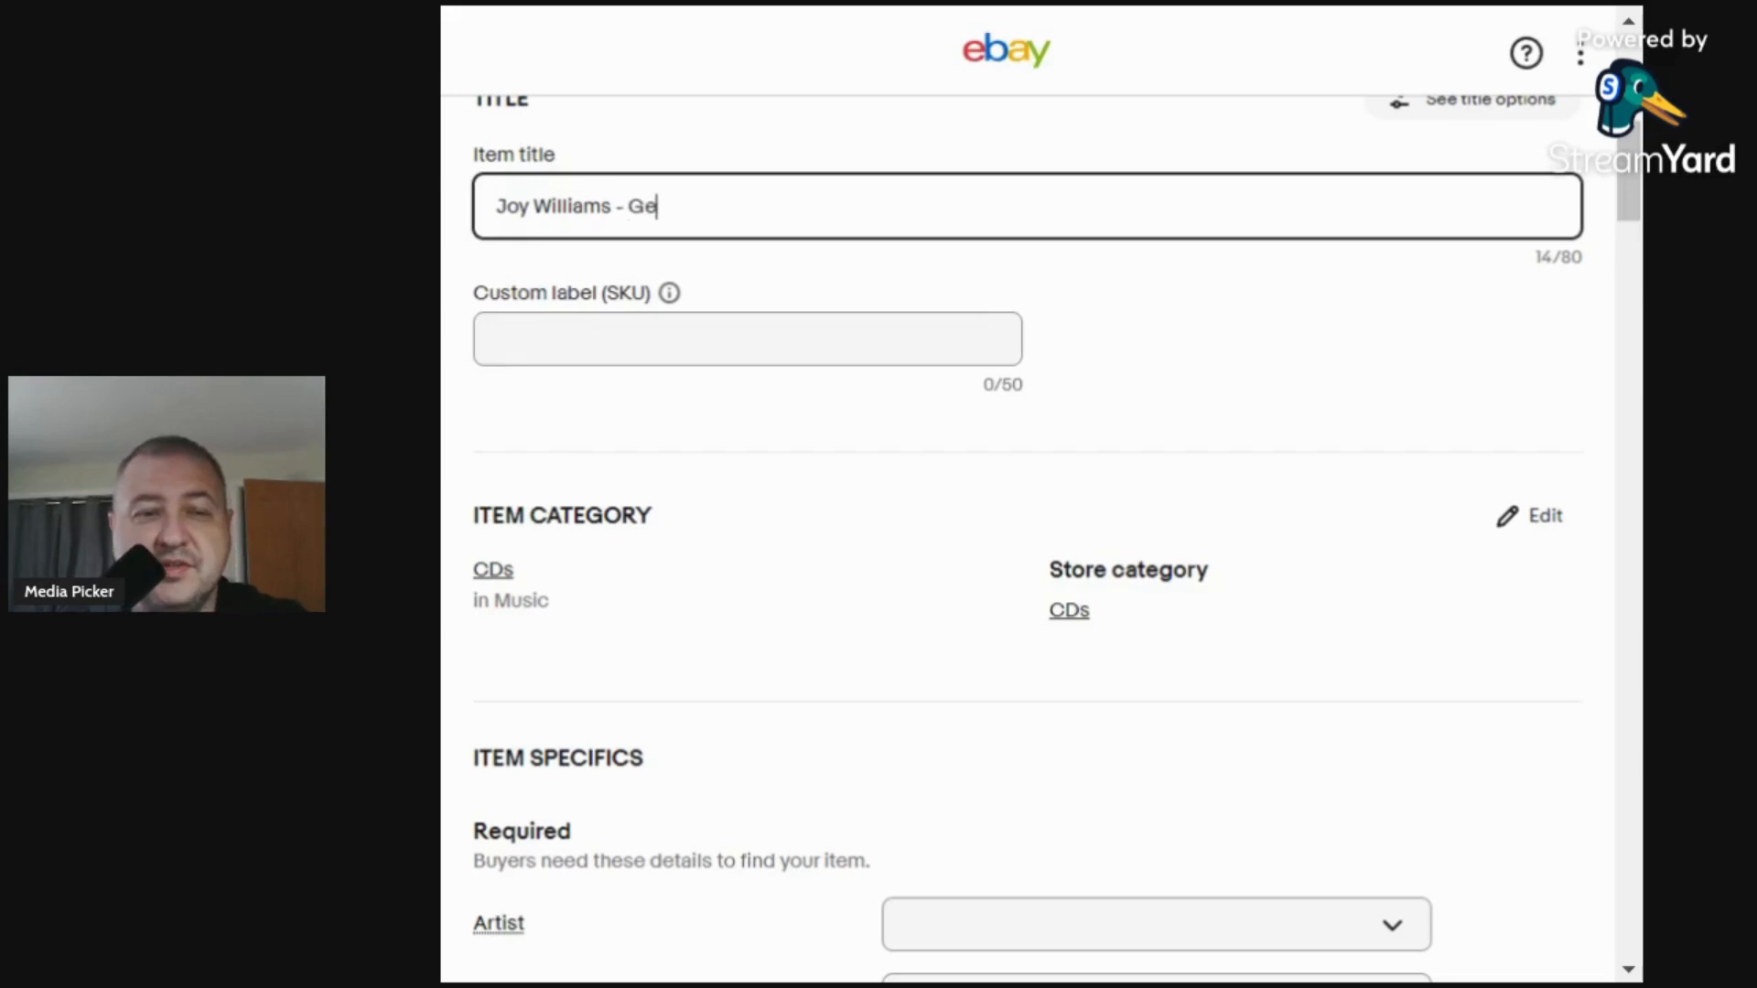
pyautogui.write('nesis')
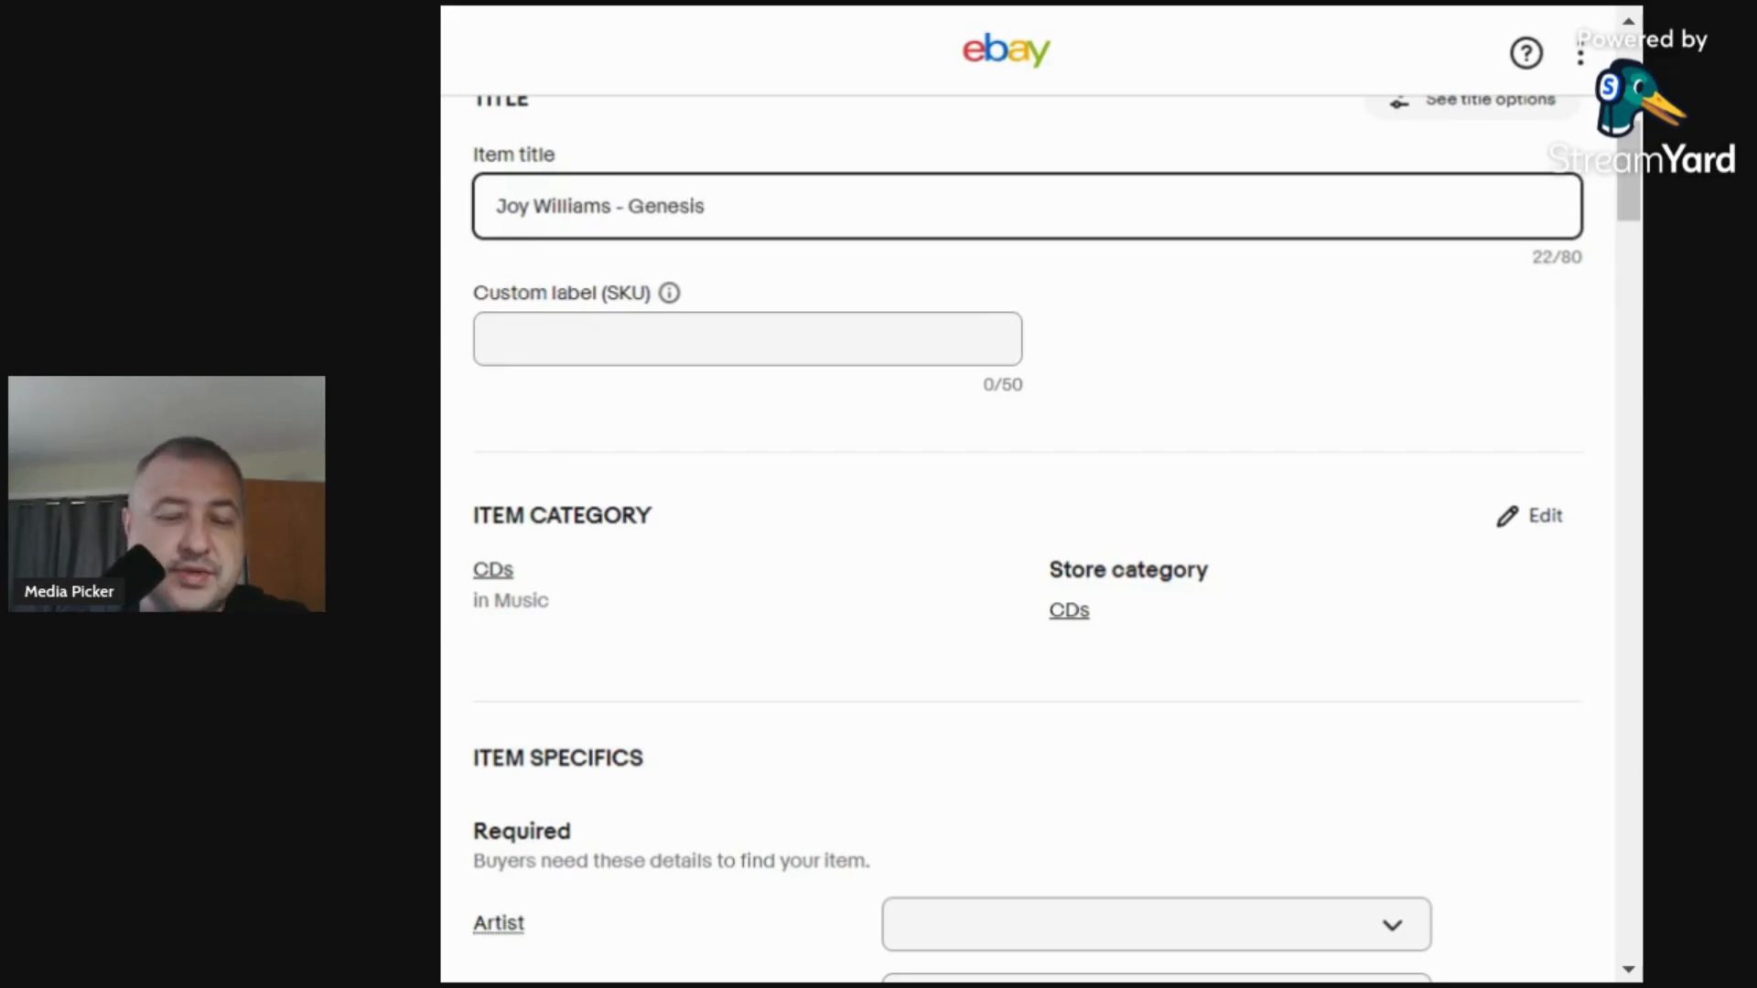
pyautogui.write(' (CD,')
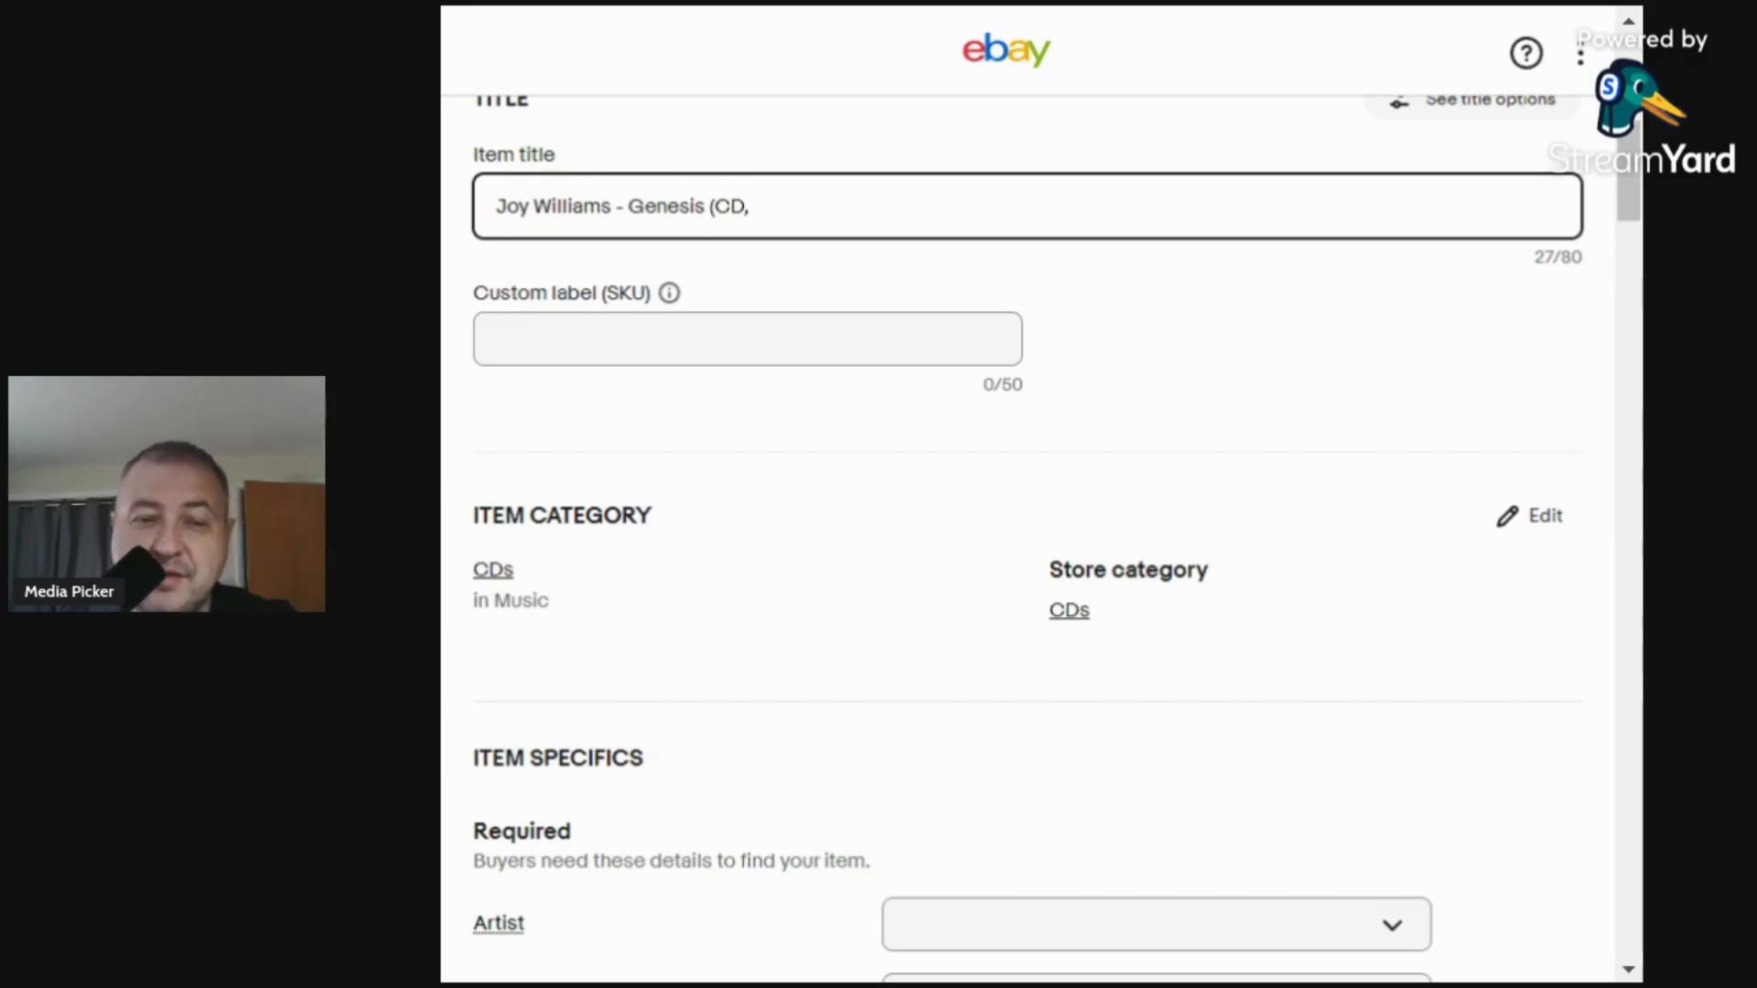
pyautogui.write('2005)')
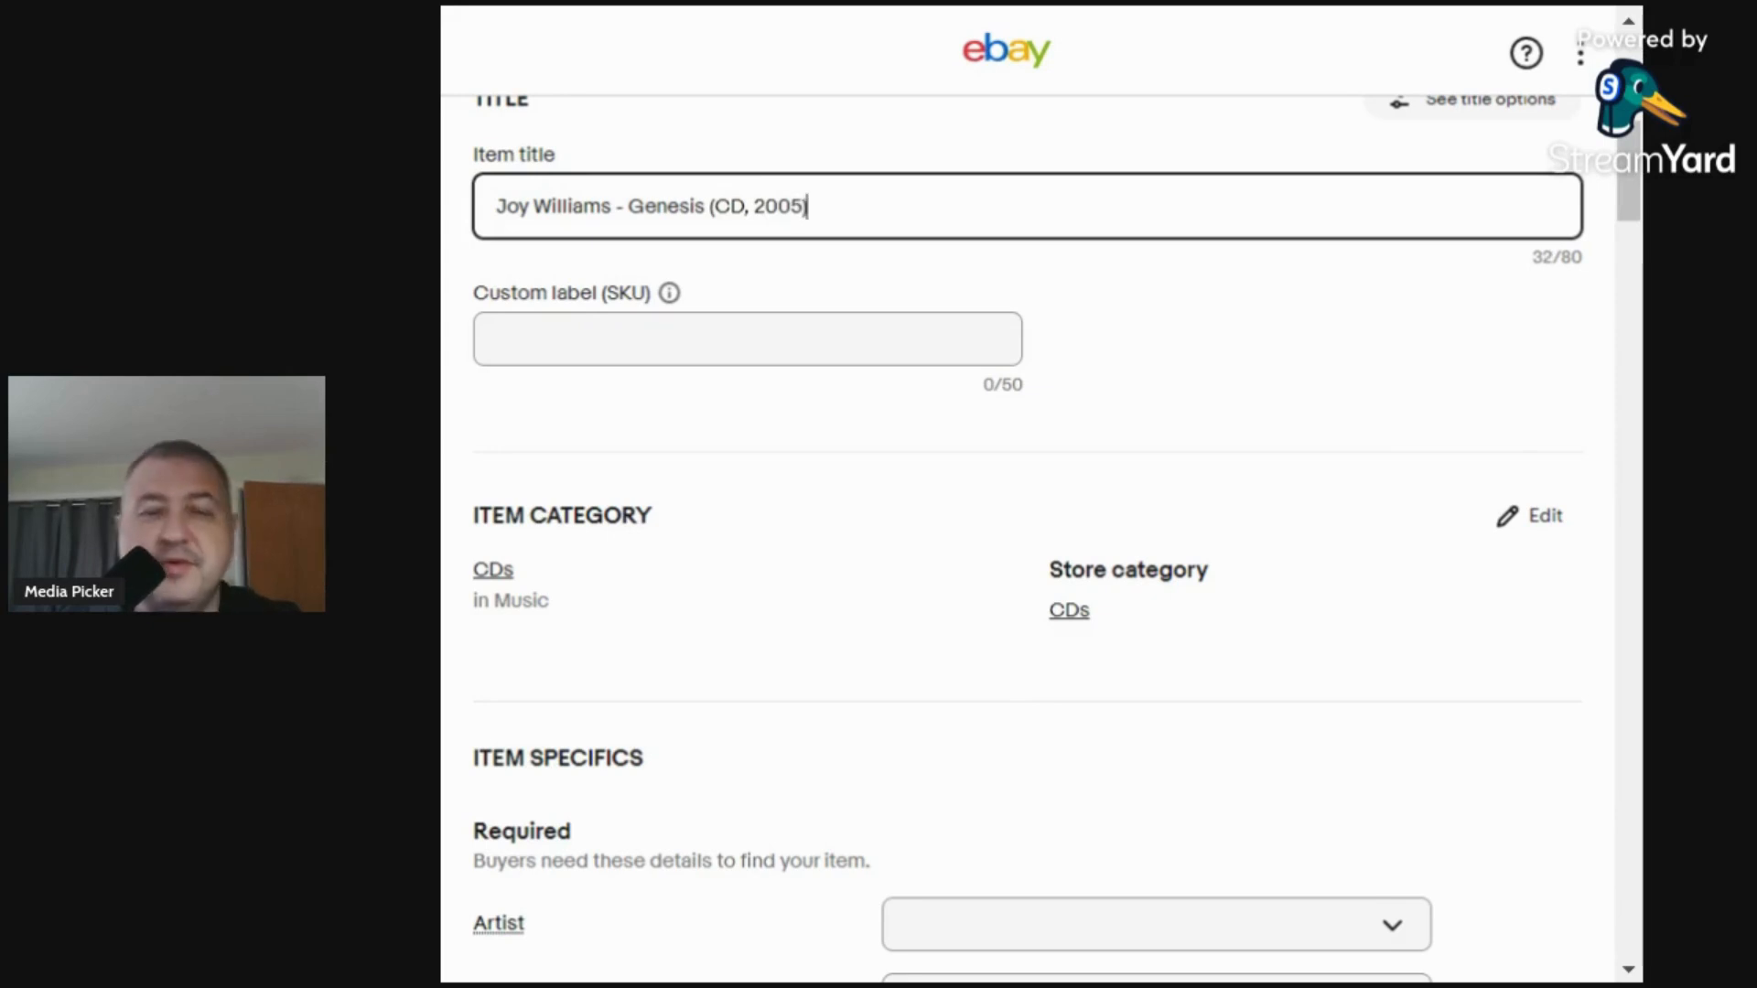
pyautogui.scroll(-11, 817, 356)
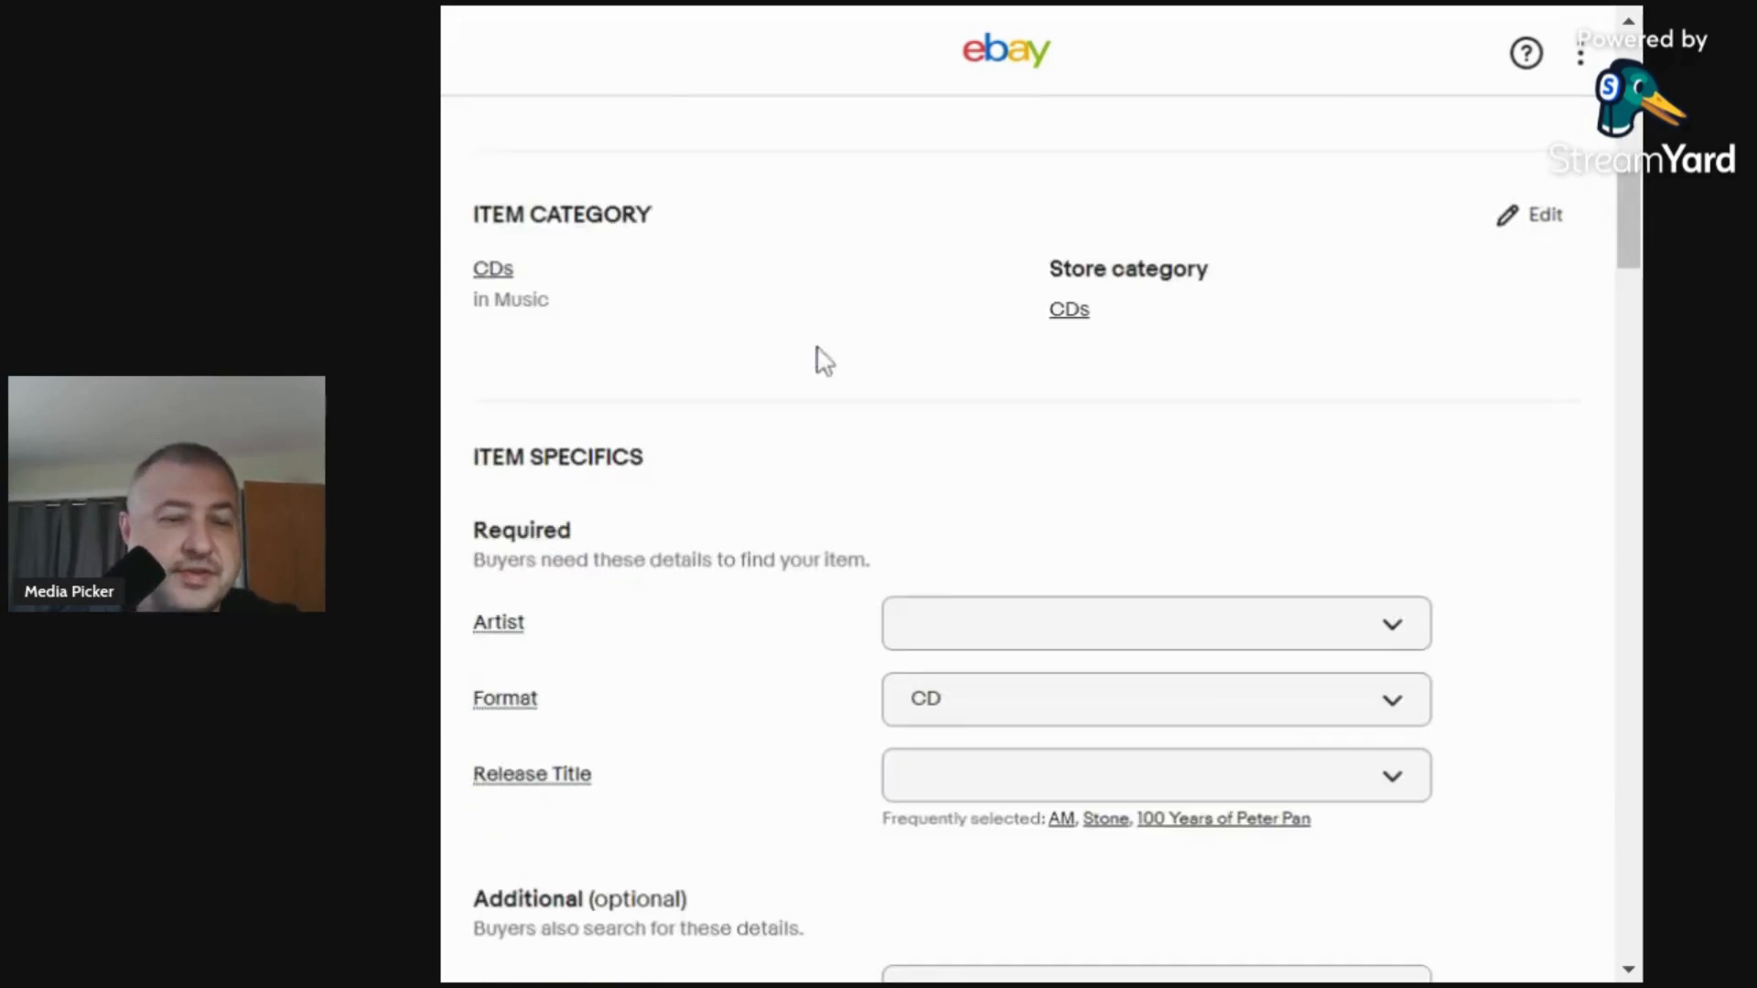
pyautogui.click(1155, 501)
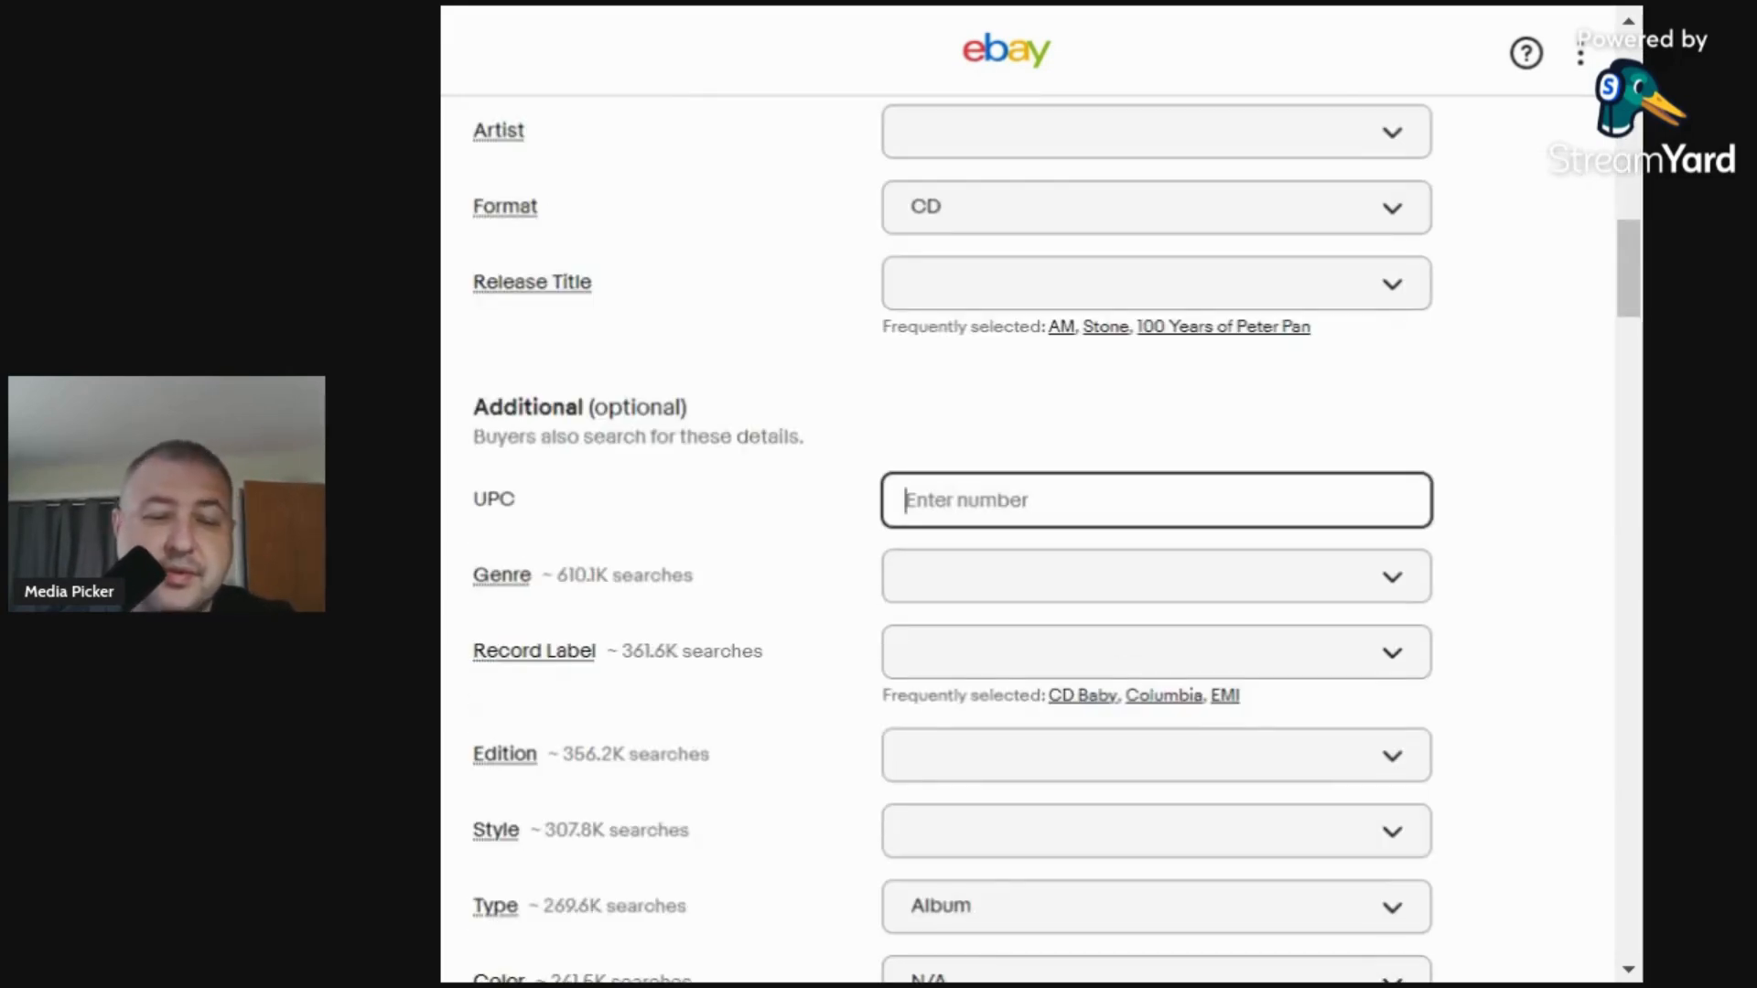
pyautogui.write('6023')
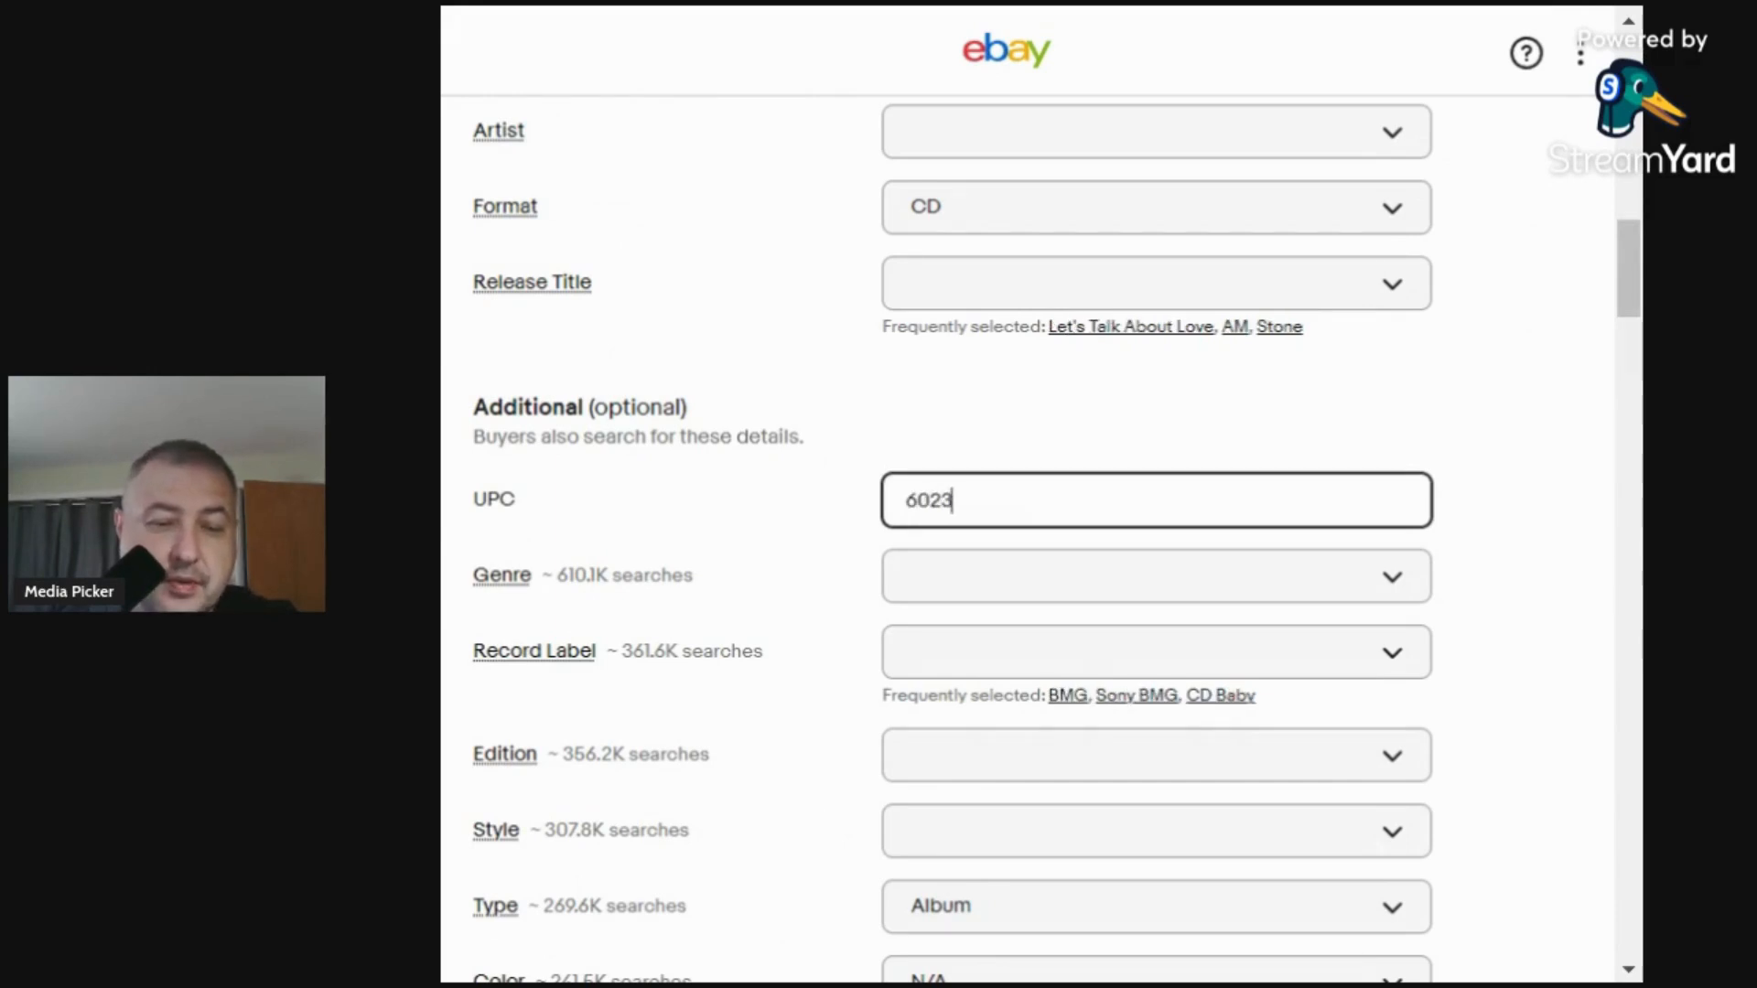
pyautogui.write('4100')
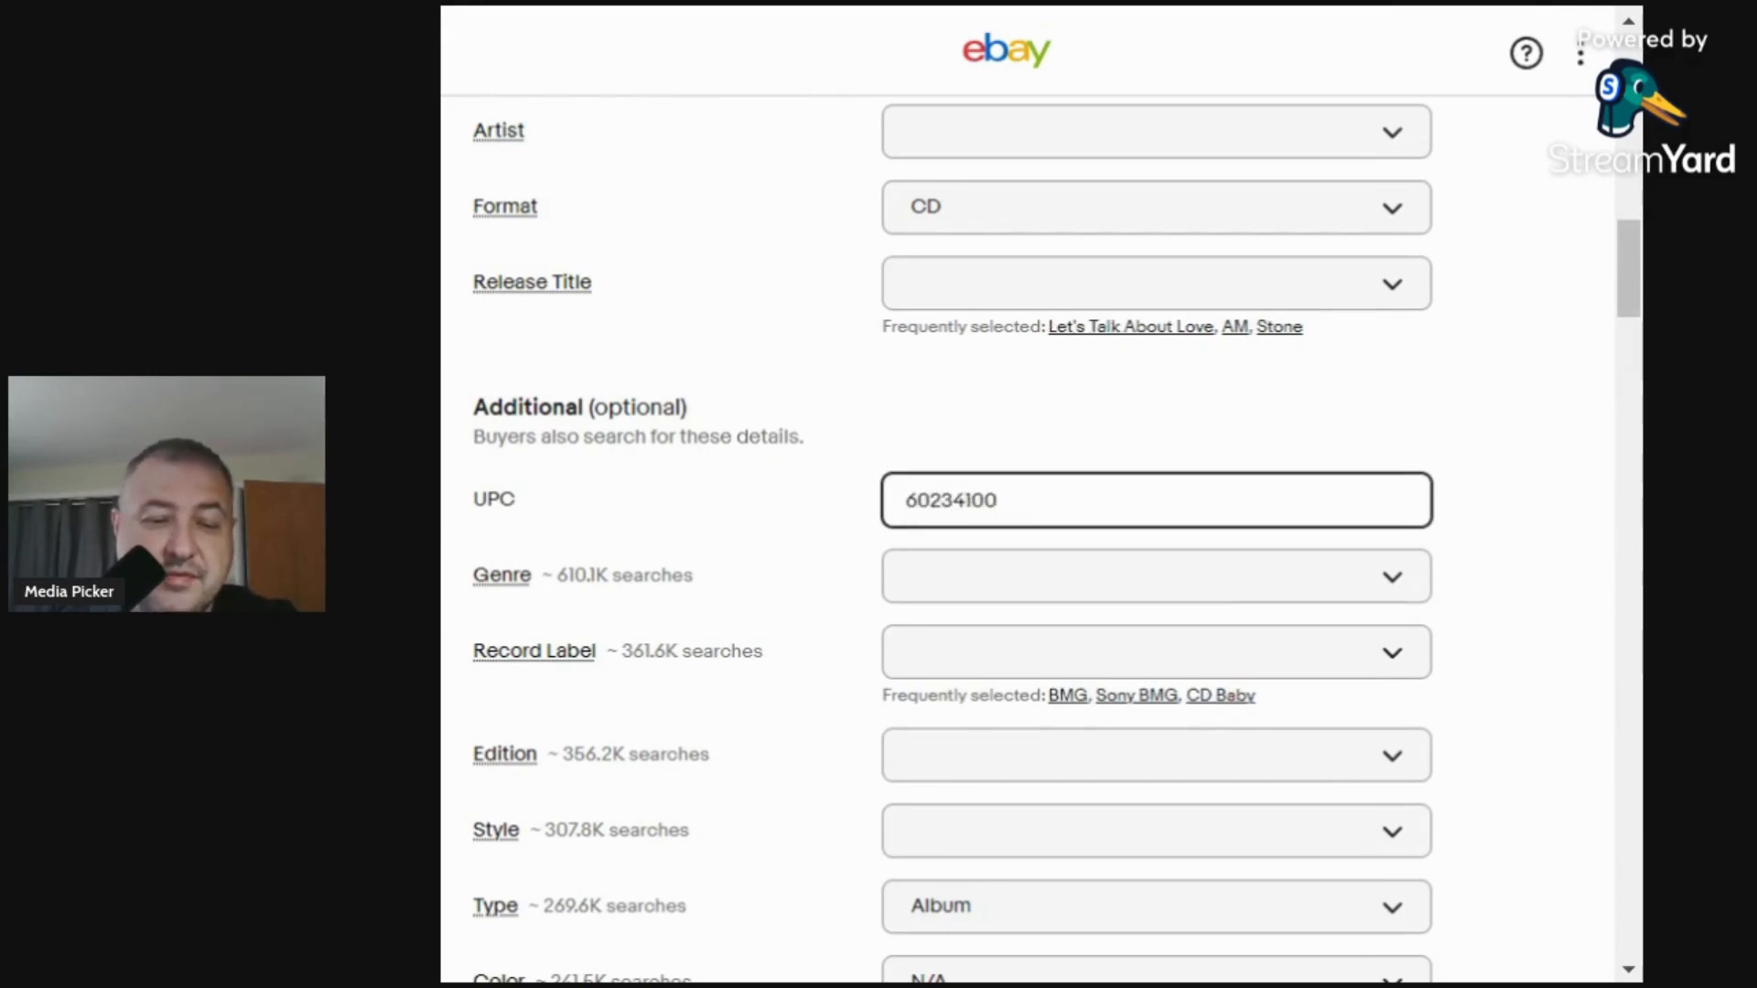
pyautogui.write('8228')
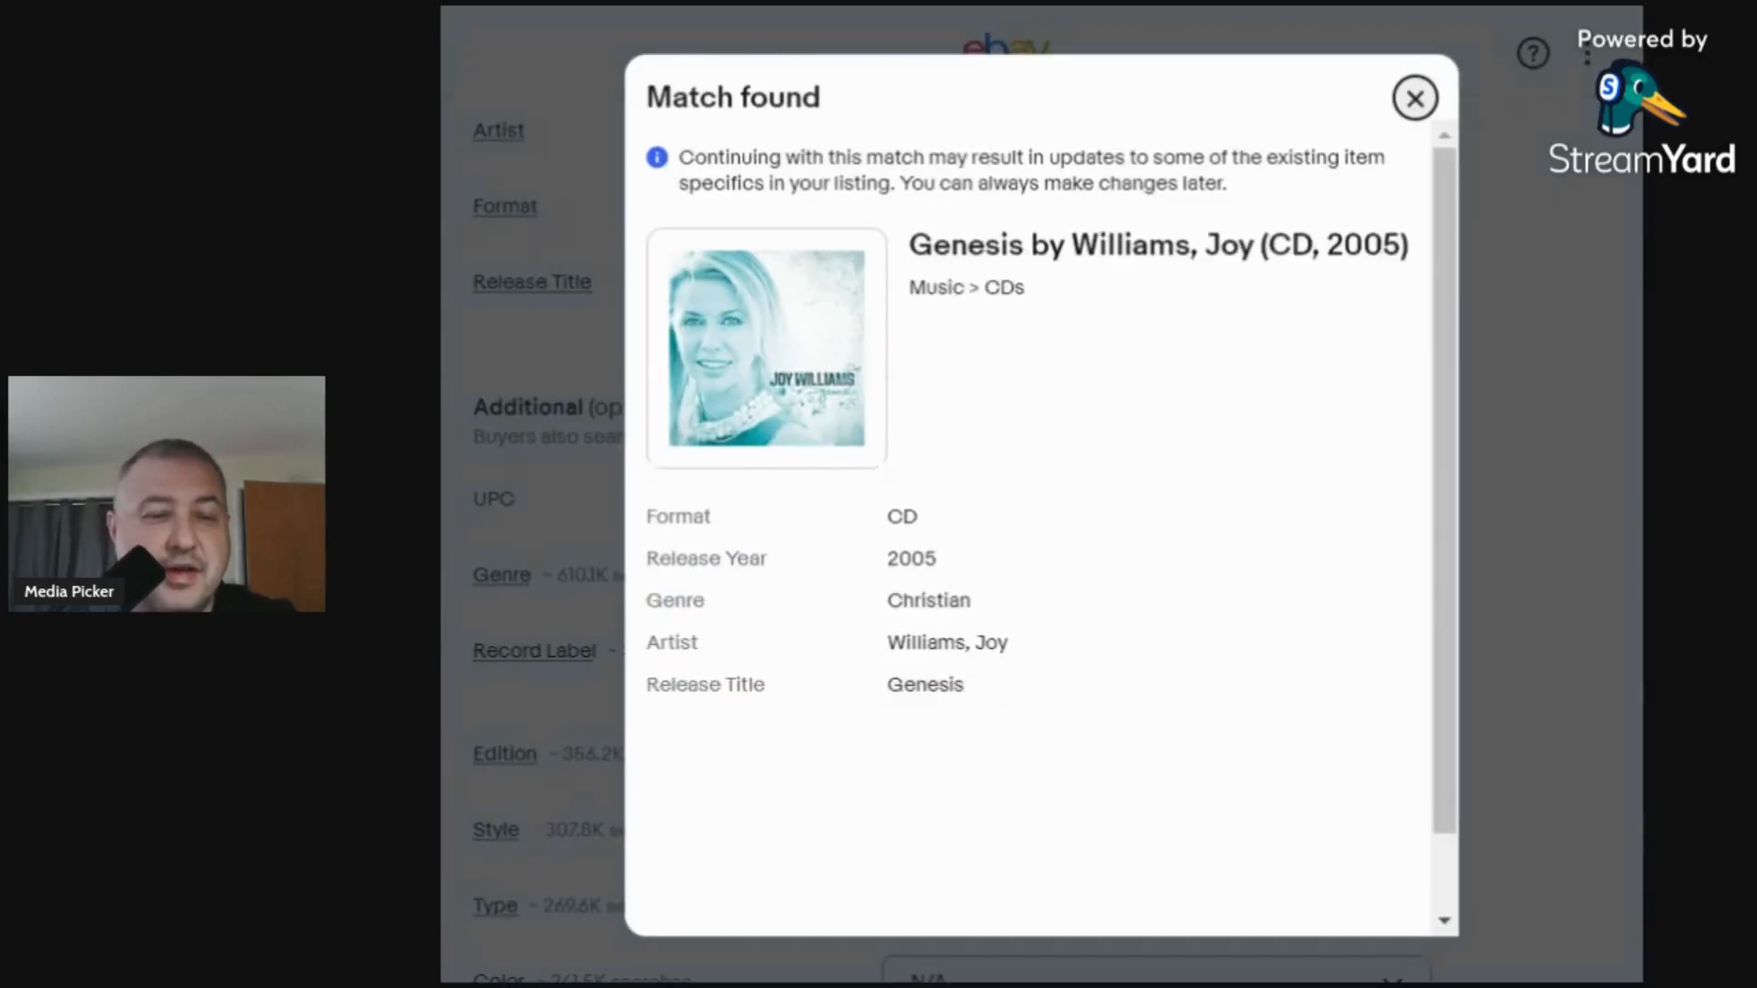
# Review the artist name in the suggested catalogue match and decline the match.
pyautogui.moveTo(884, 642); pyautogui.dragTo(1016, 650)
pyautogui.click(1066, 606)
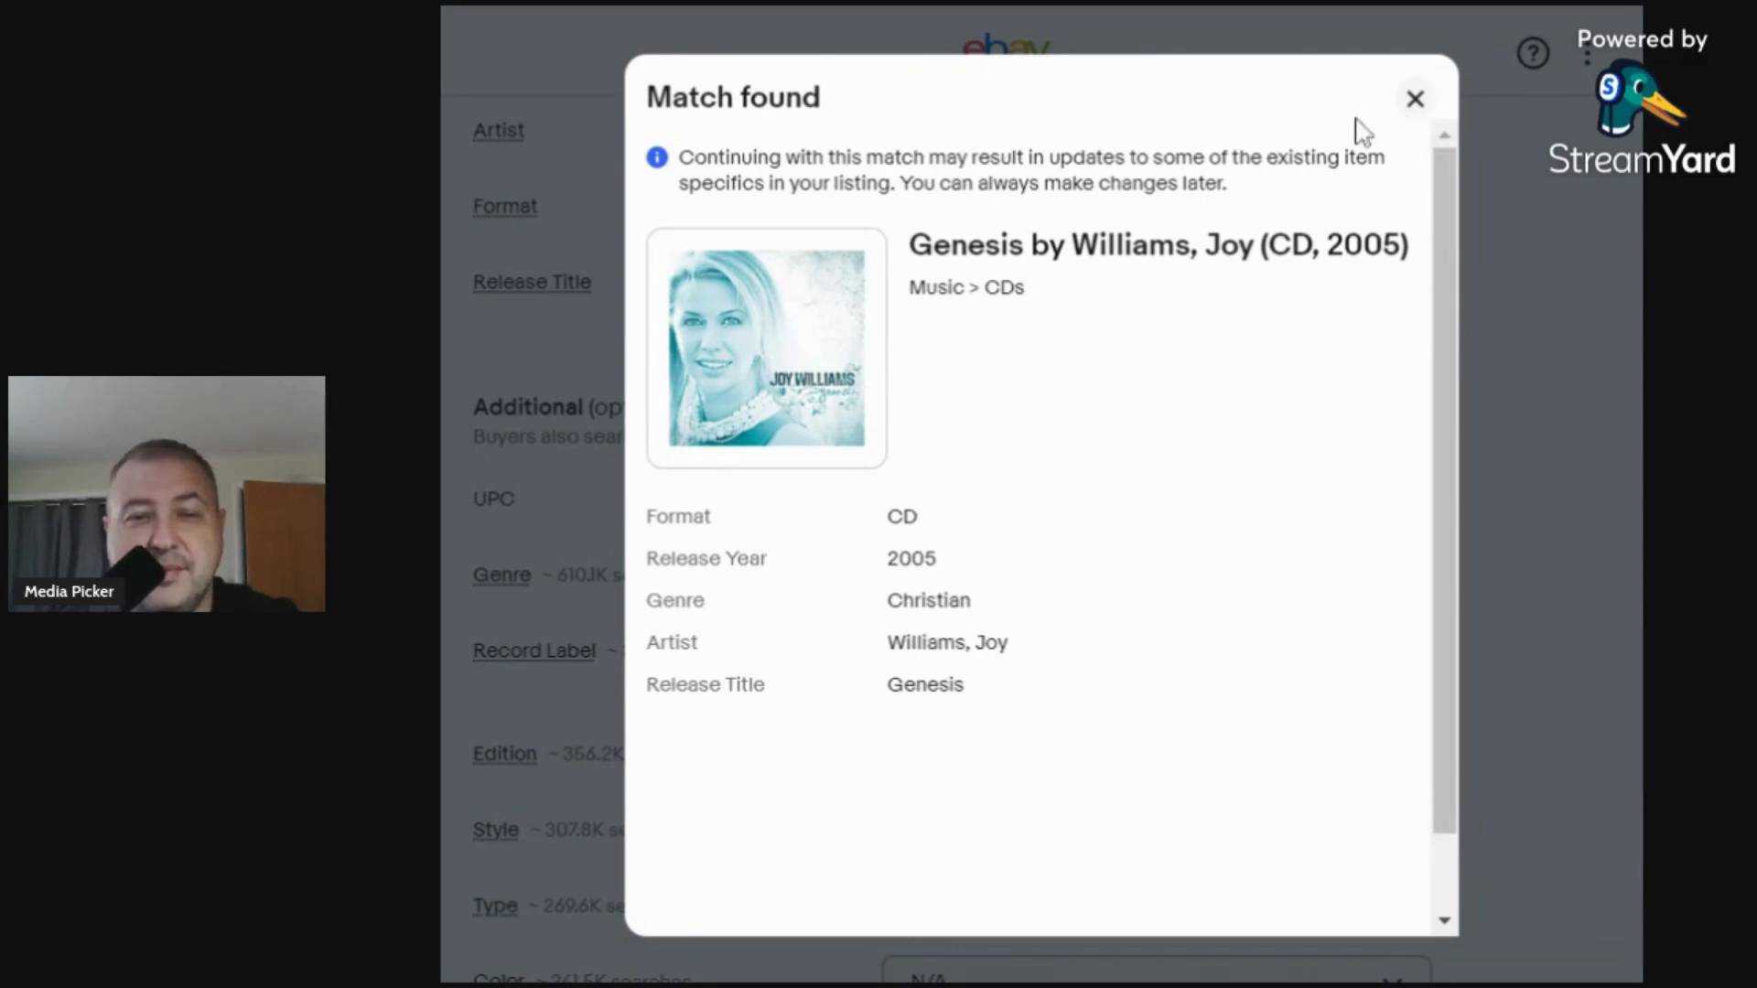
pyautogui.scroll(-1, 1300, 417)
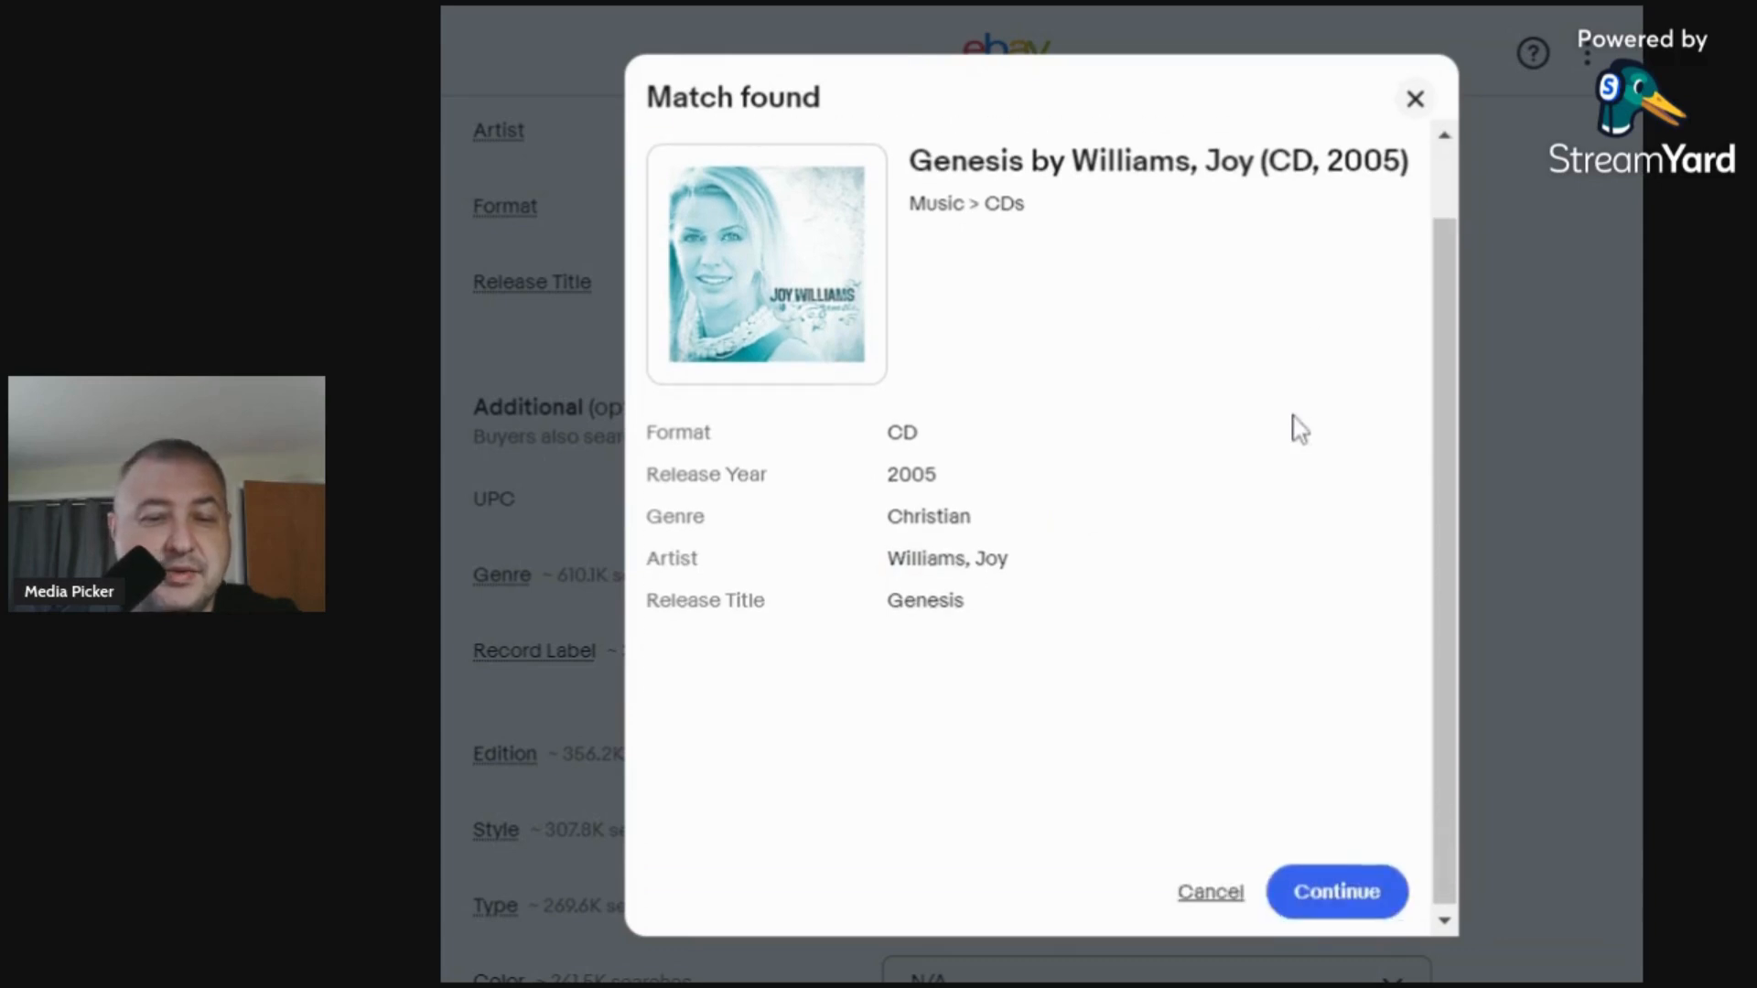
pyautogui.click(1200, 894)
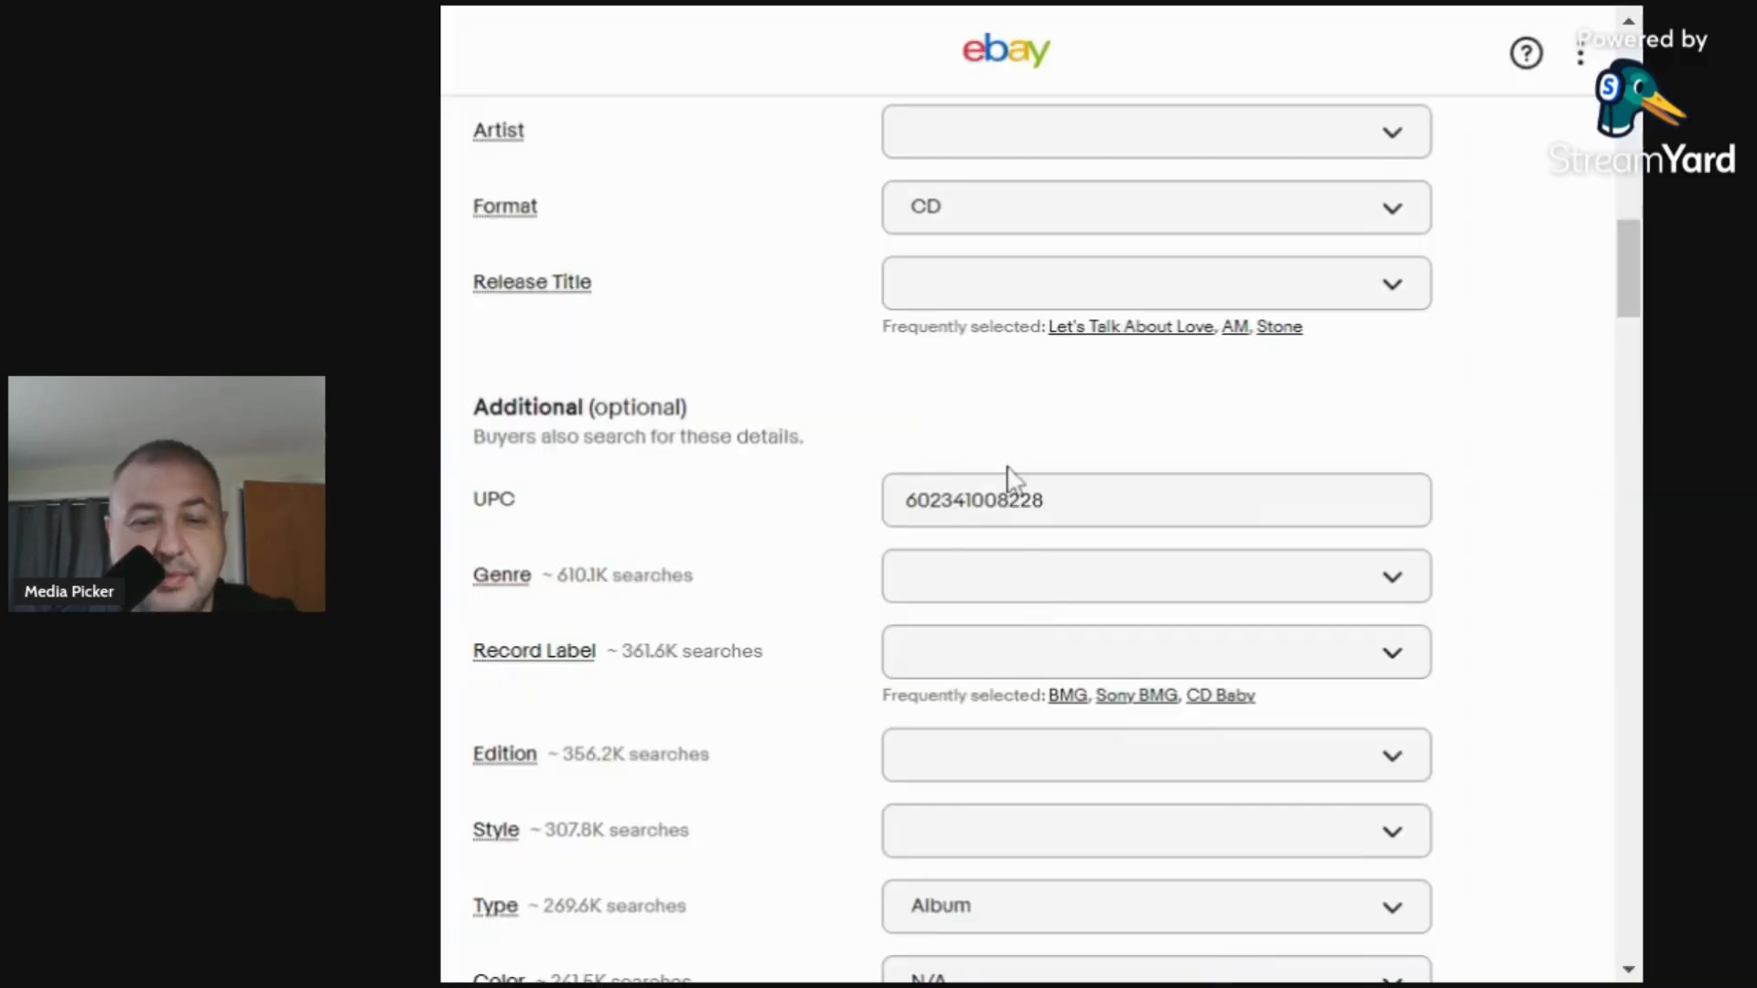
# Add Joy Williams as a custom artist in the CD listing's item specifics.
pyautogui.click(955, 142)
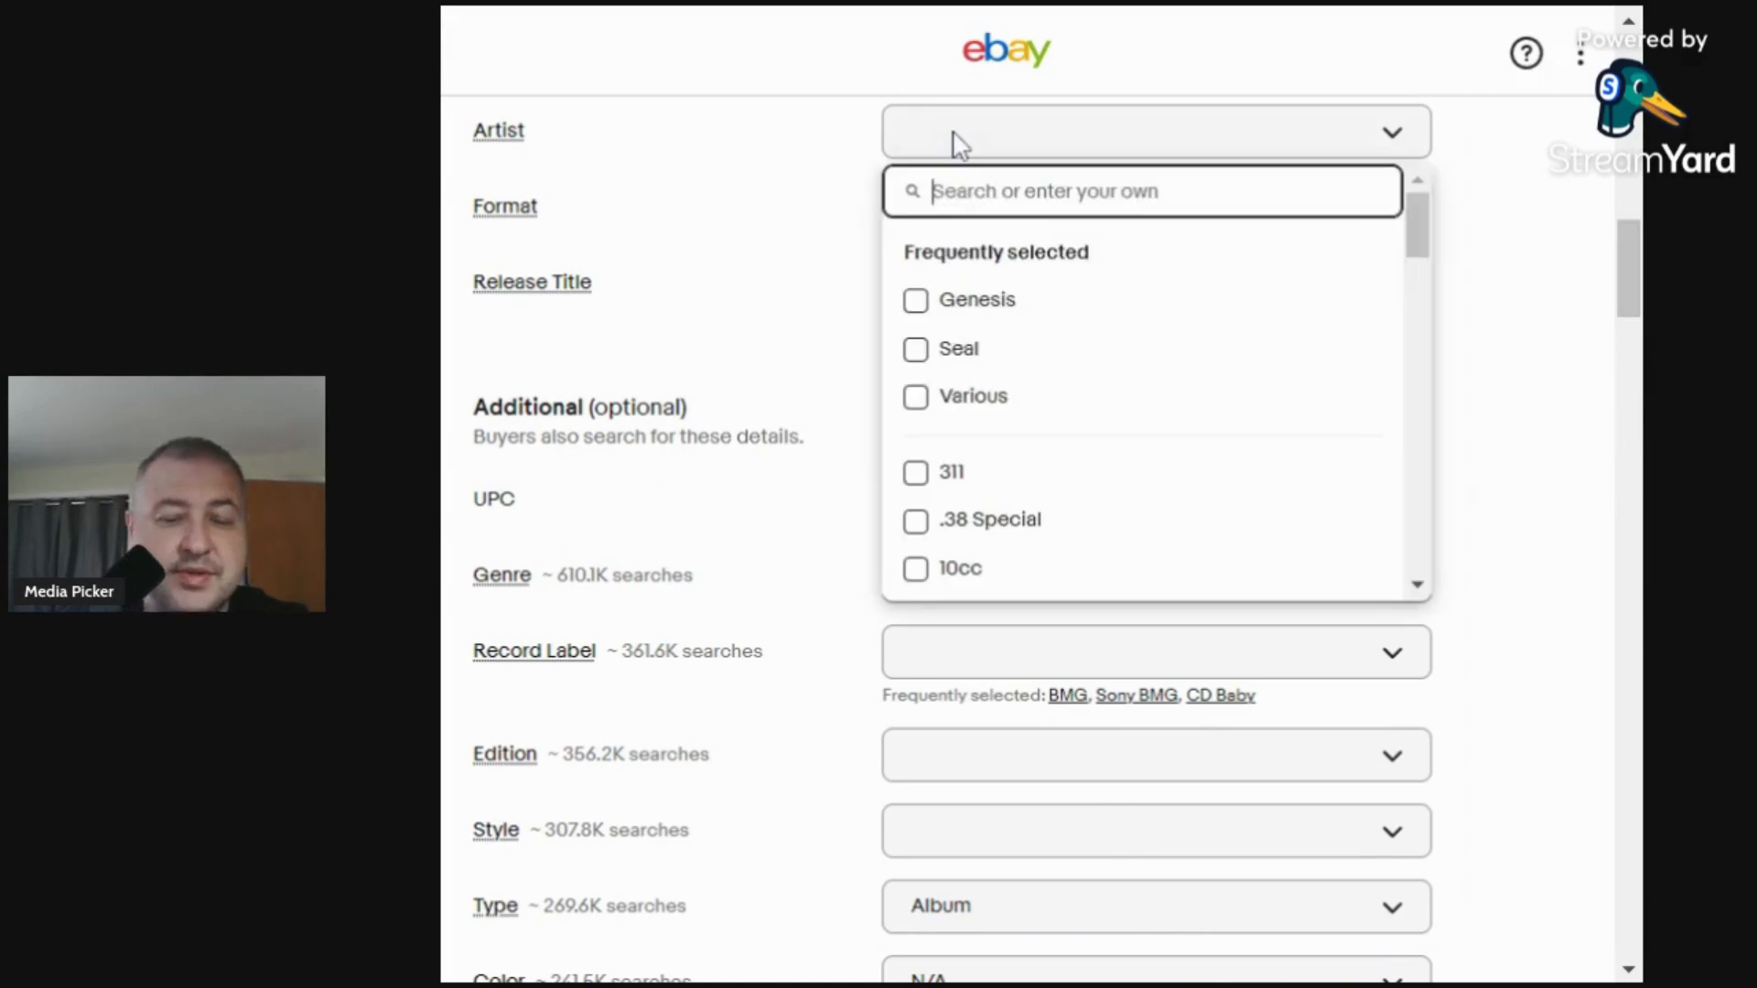
pyautogui.write('JO')
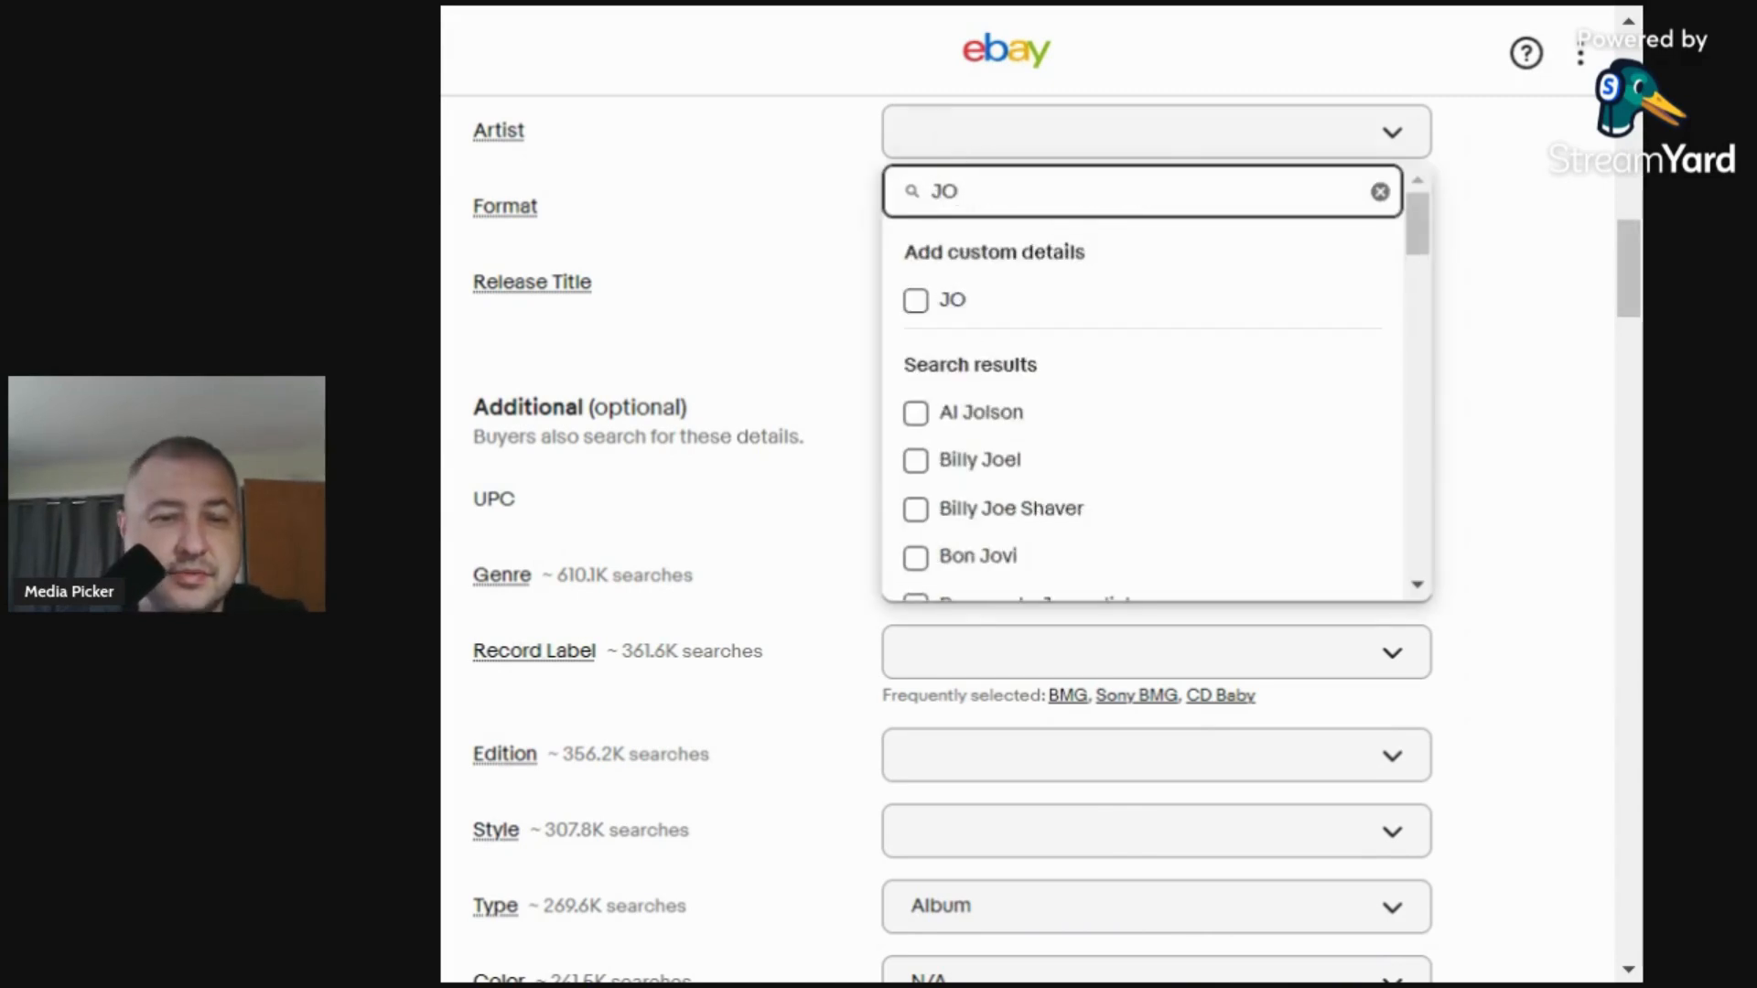
pyautogui.press('BackSpace')
pyautogui.write('oy Willi')
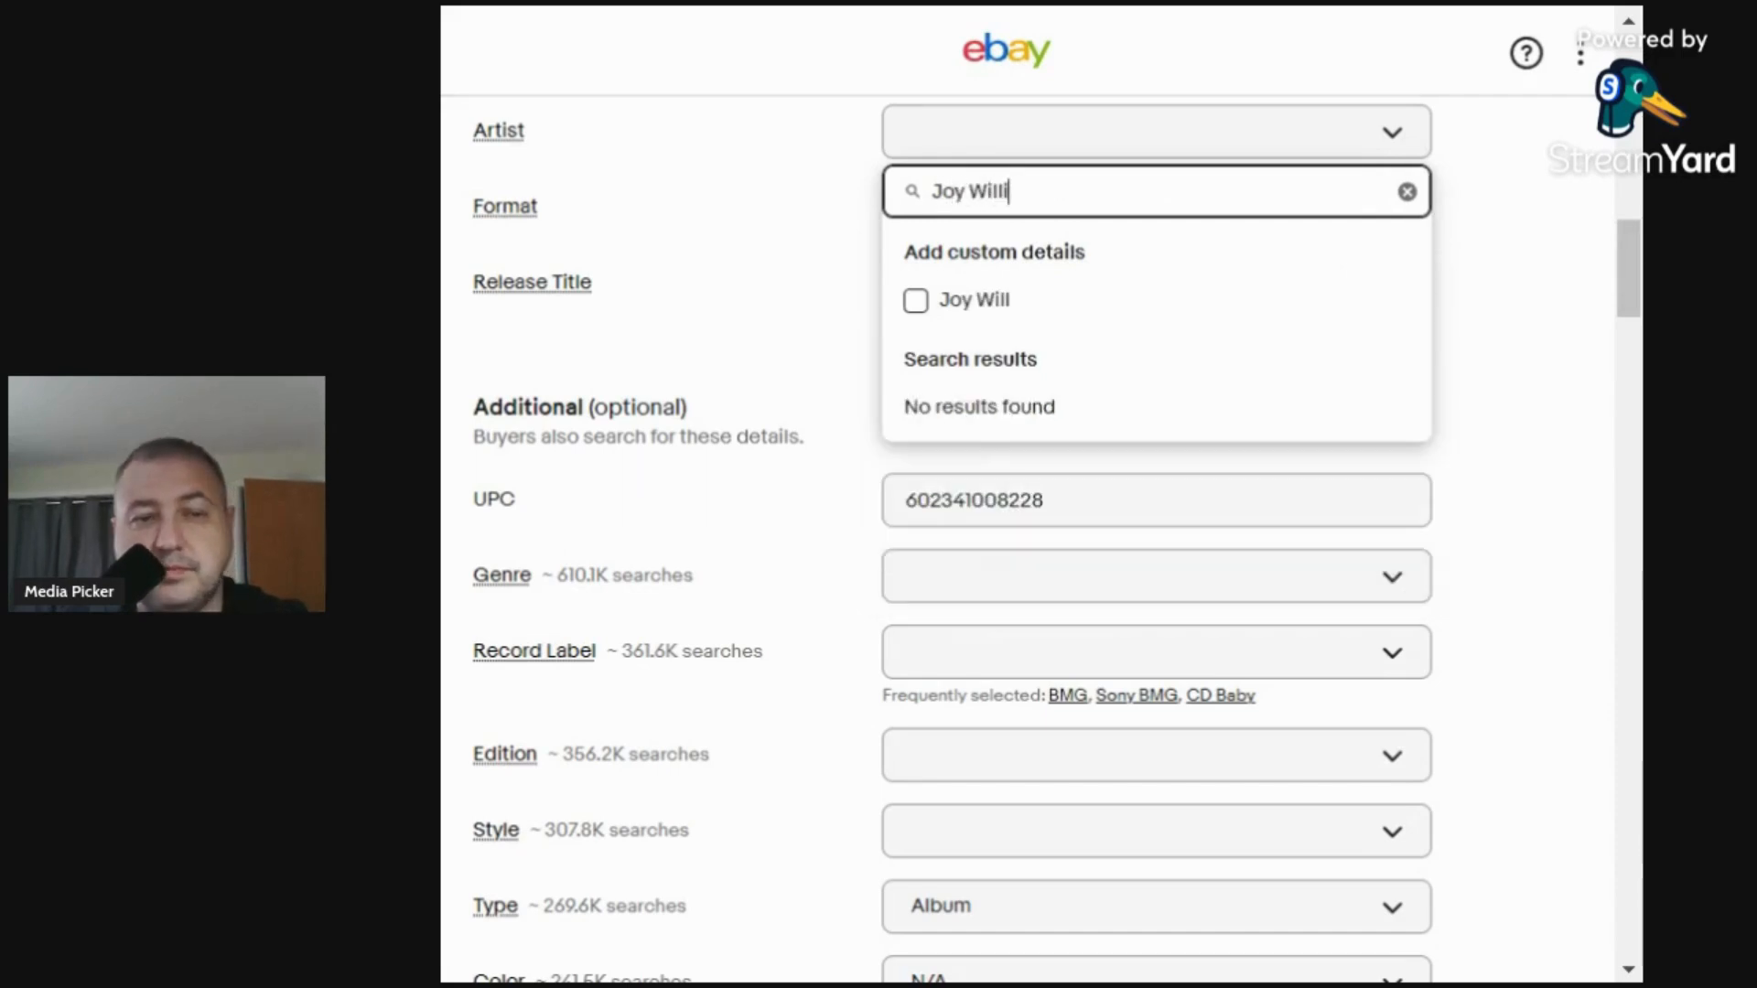
pyautogui.write('ams')
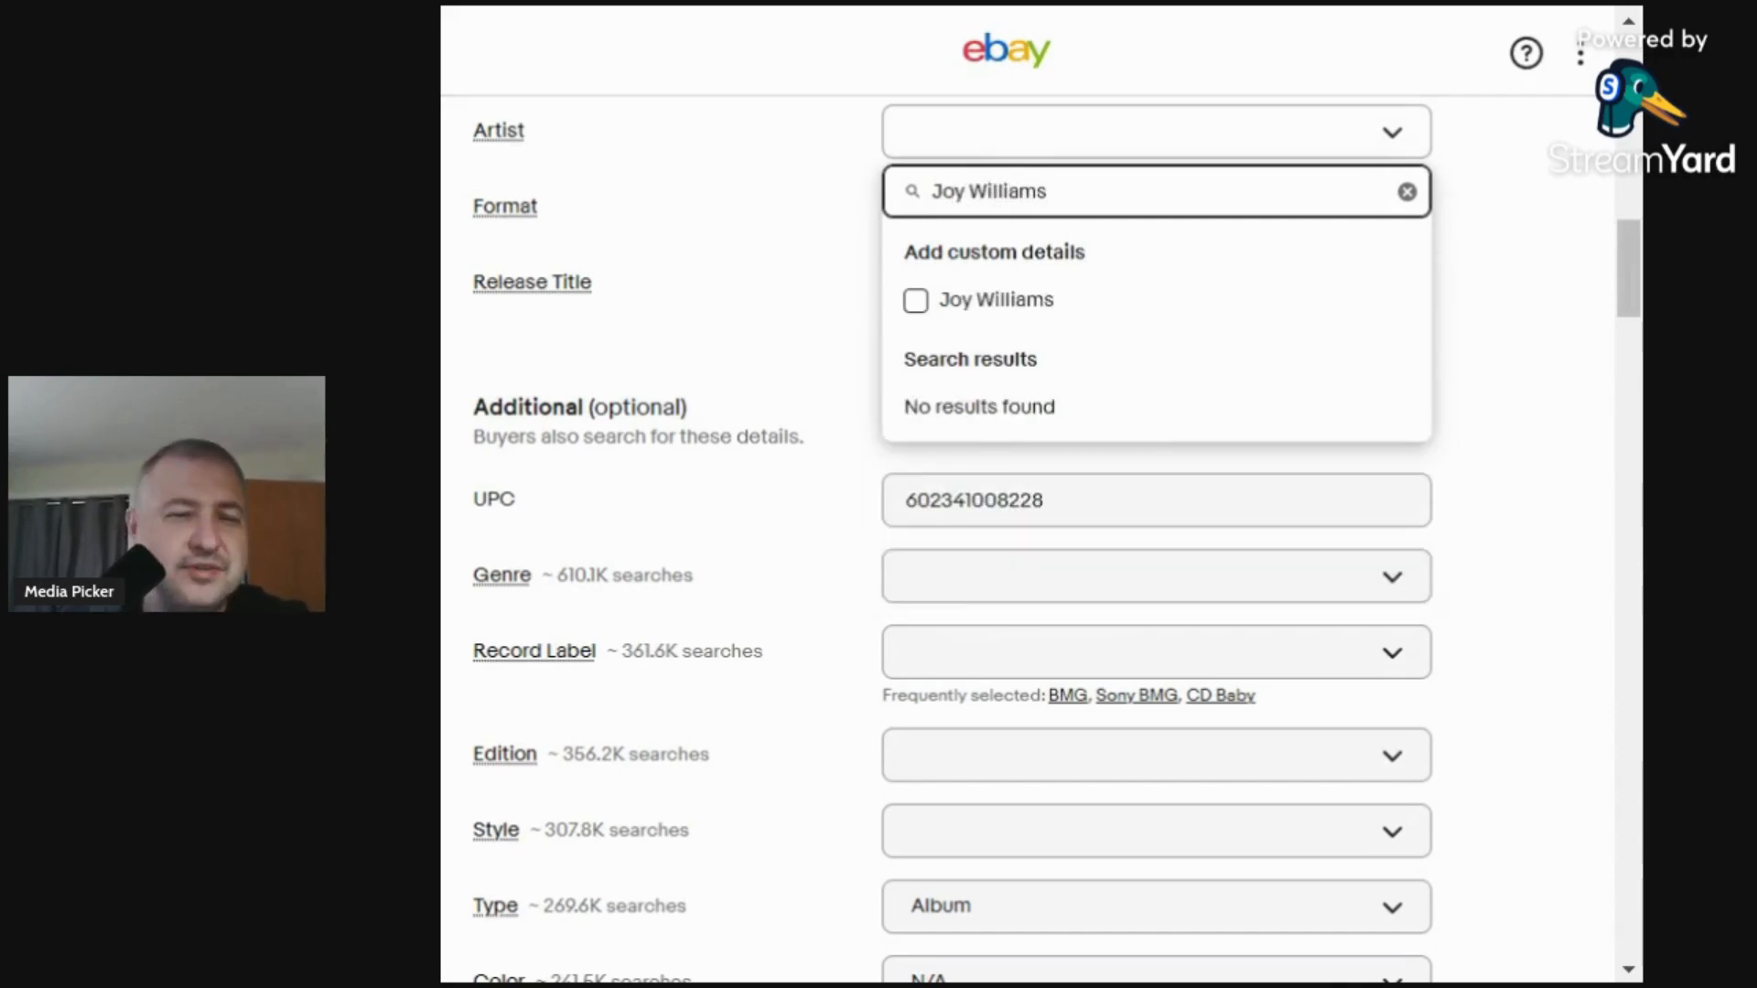
pyautogui.click(918, 307)
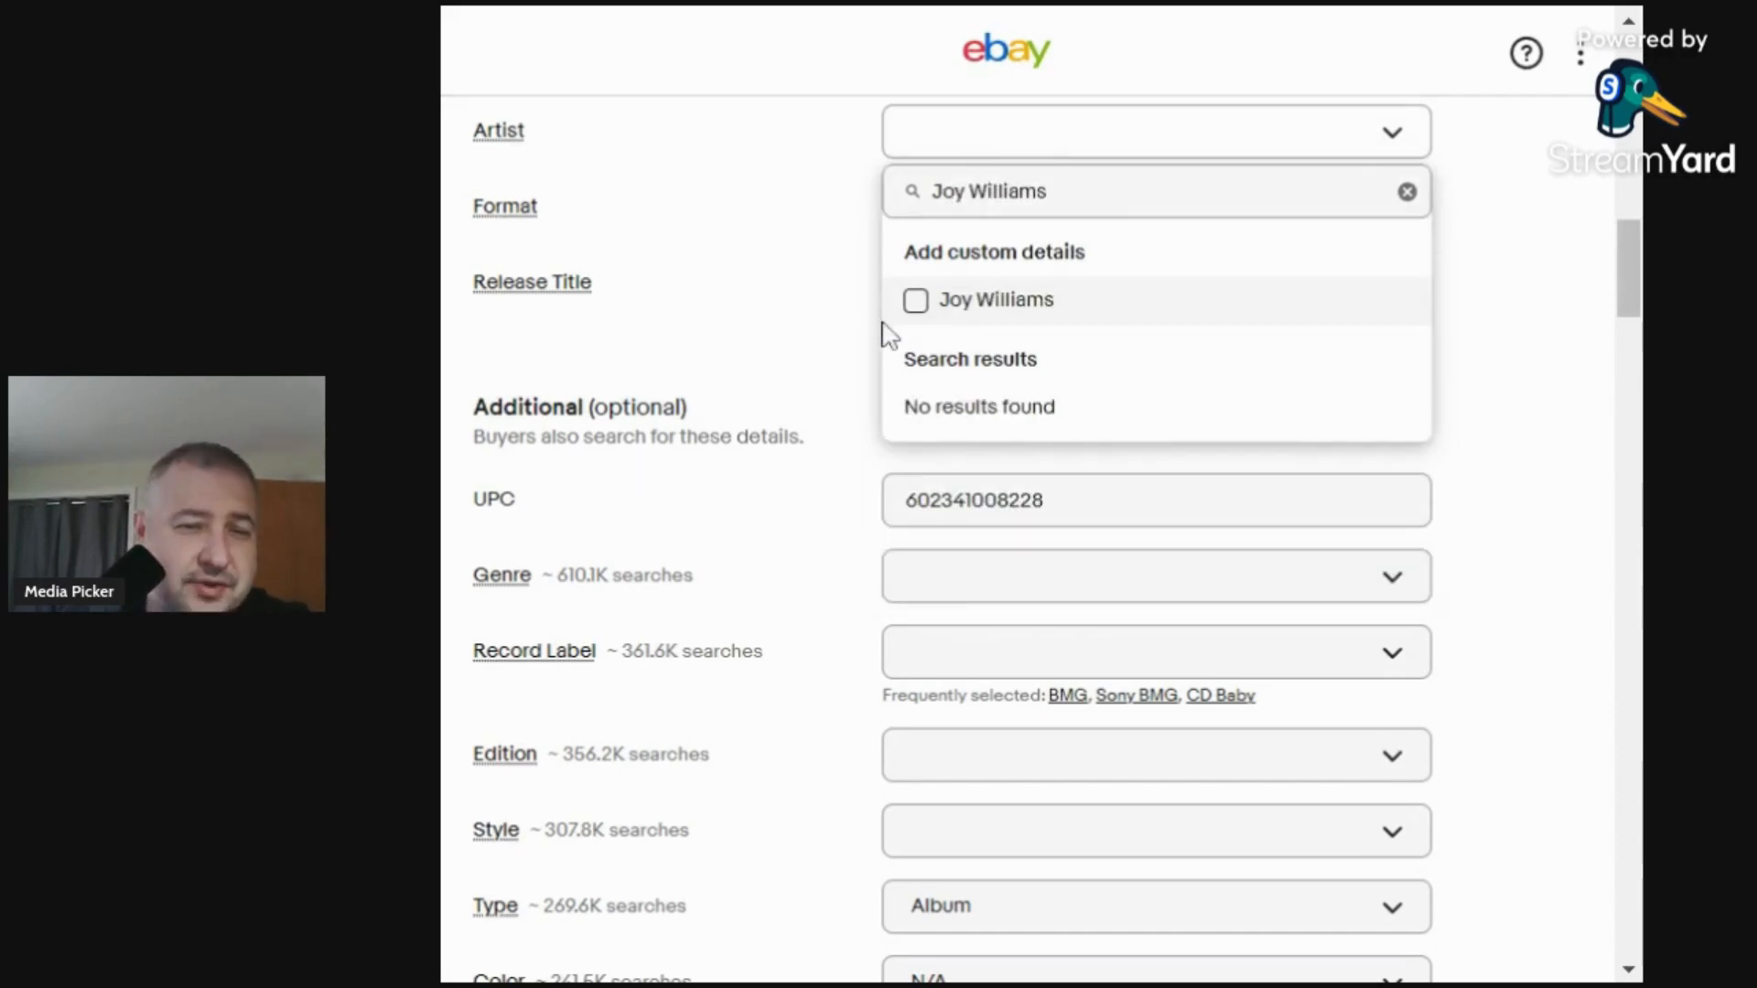
pyautogui.click(810, 325)
# Set the release title to the custom value Genesis.
pyautogui.click(938, 305)
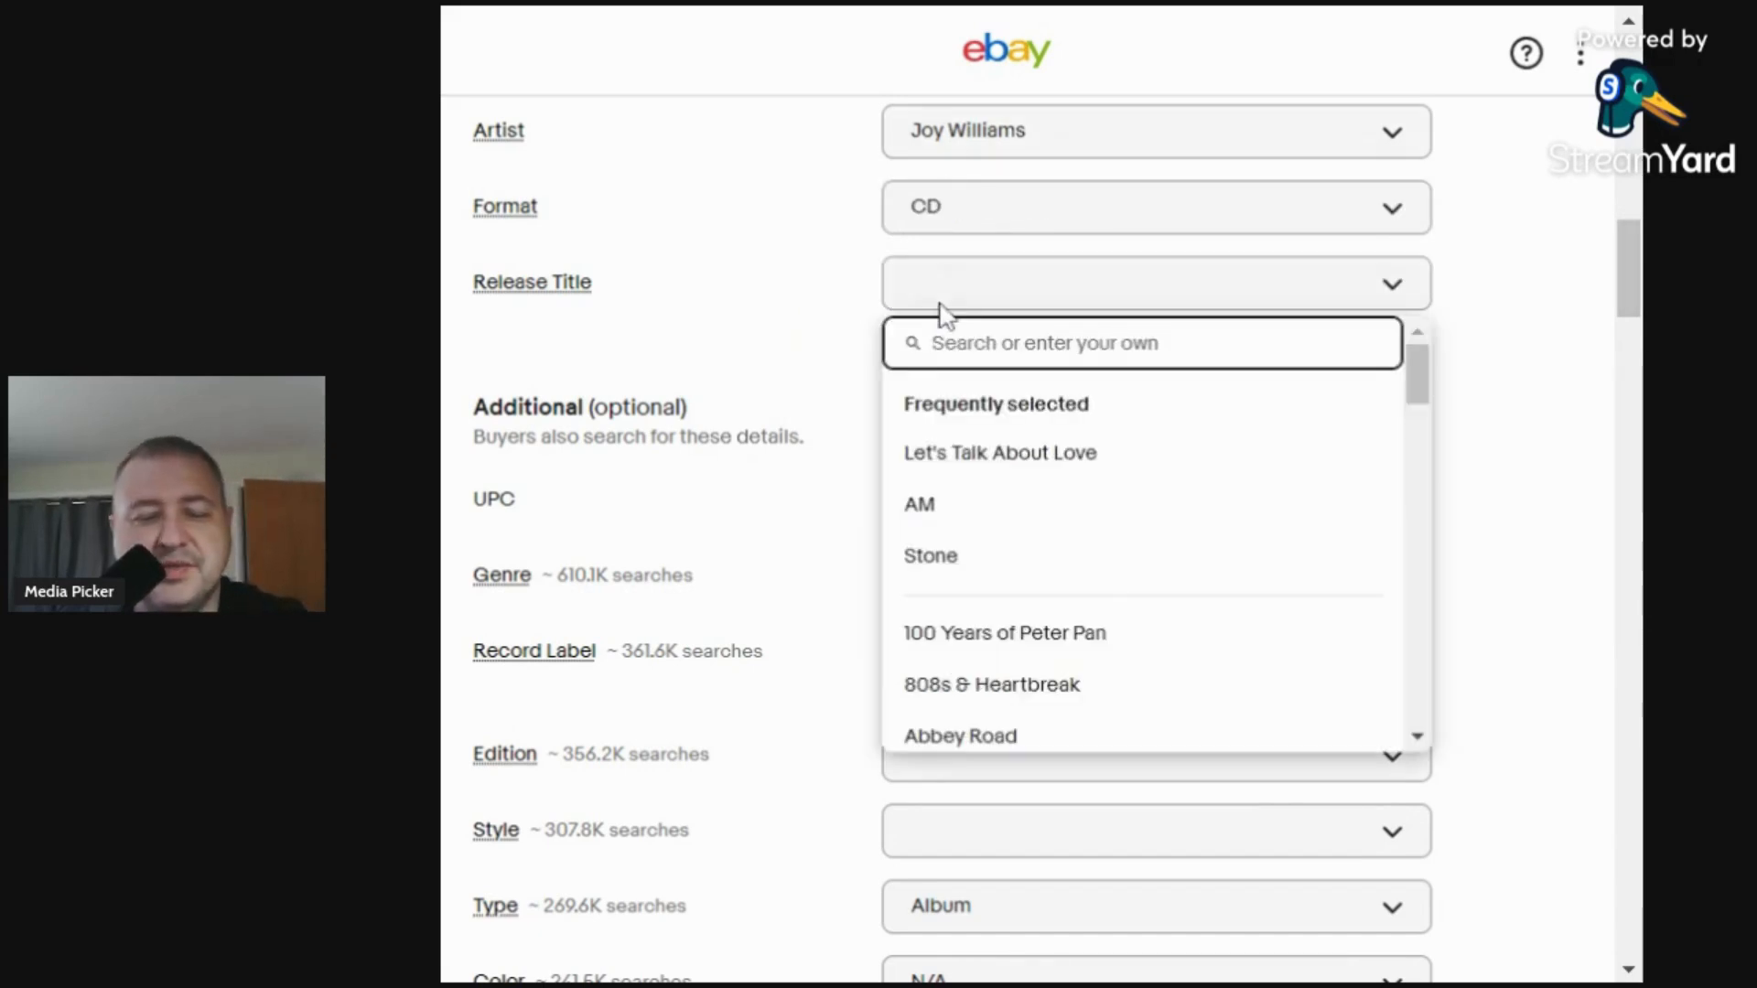
pyautogui.write('Gensel')
pyautogui.press('BackSpace')
pyautogui.press('BackSpace')
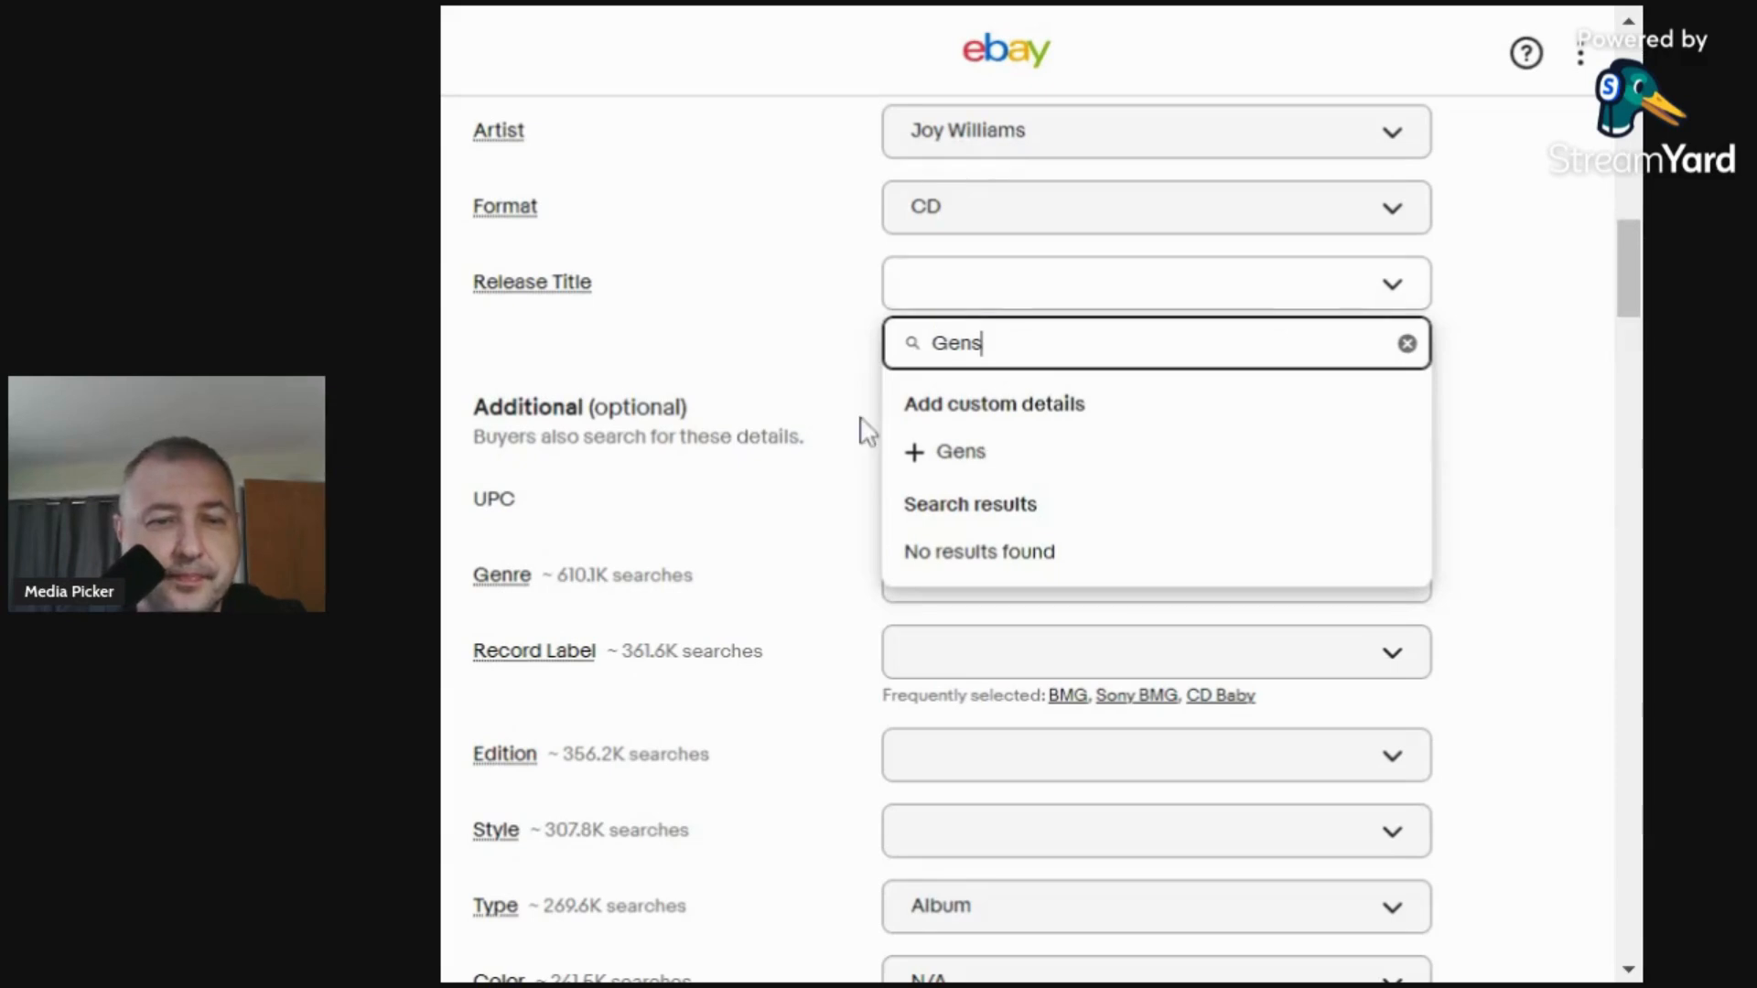
pyautogui.write('is')
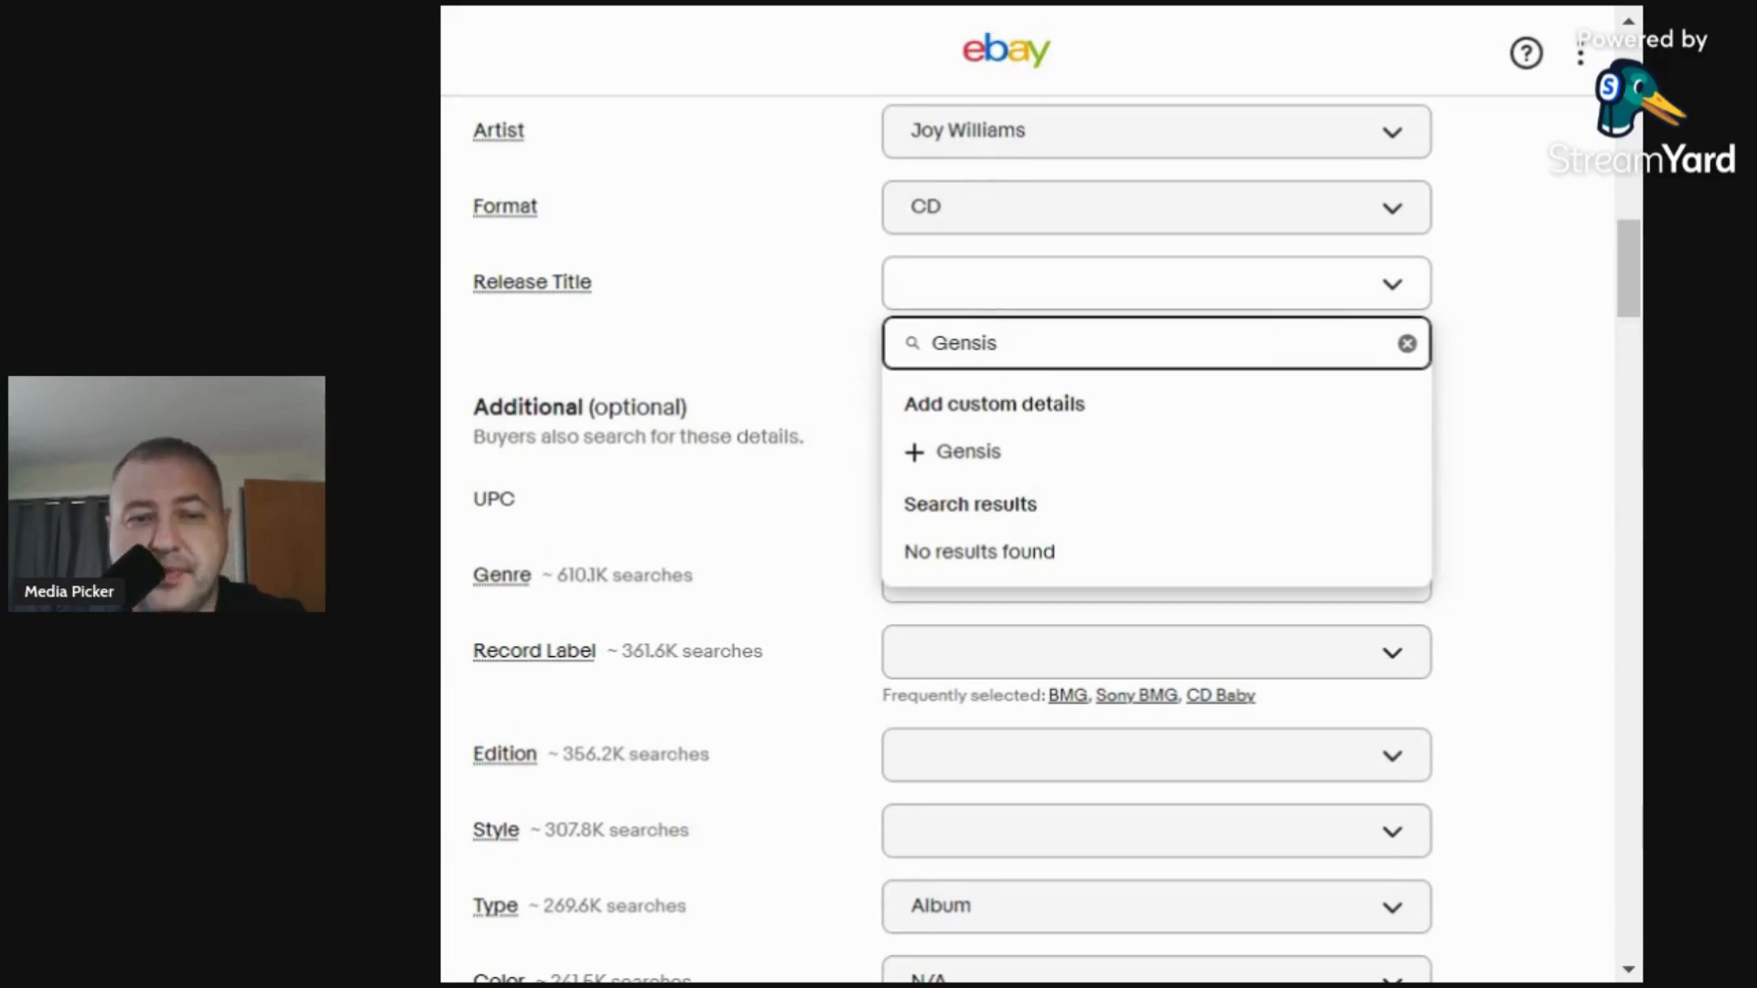
pyautogui.press('BackSpace')
pyautogui.press('BackSpace')
pyautogui.press('BackSpace')
pyautogui.write('e')
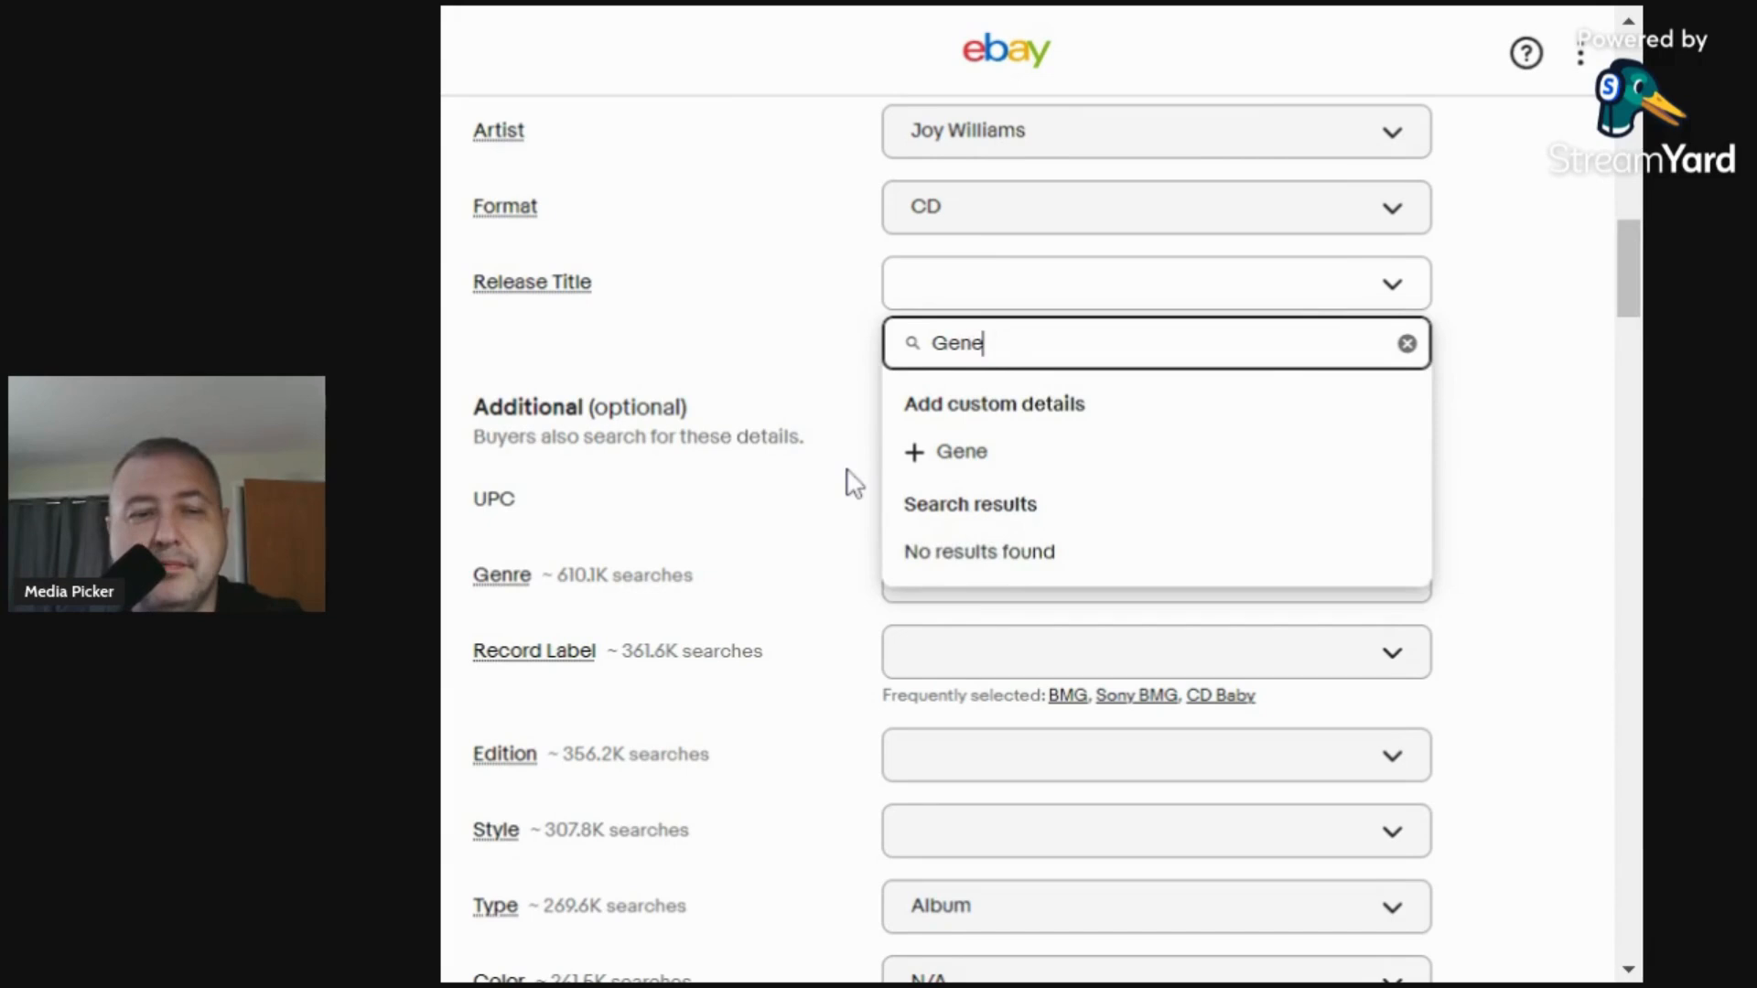
pyautogui.write('sis')
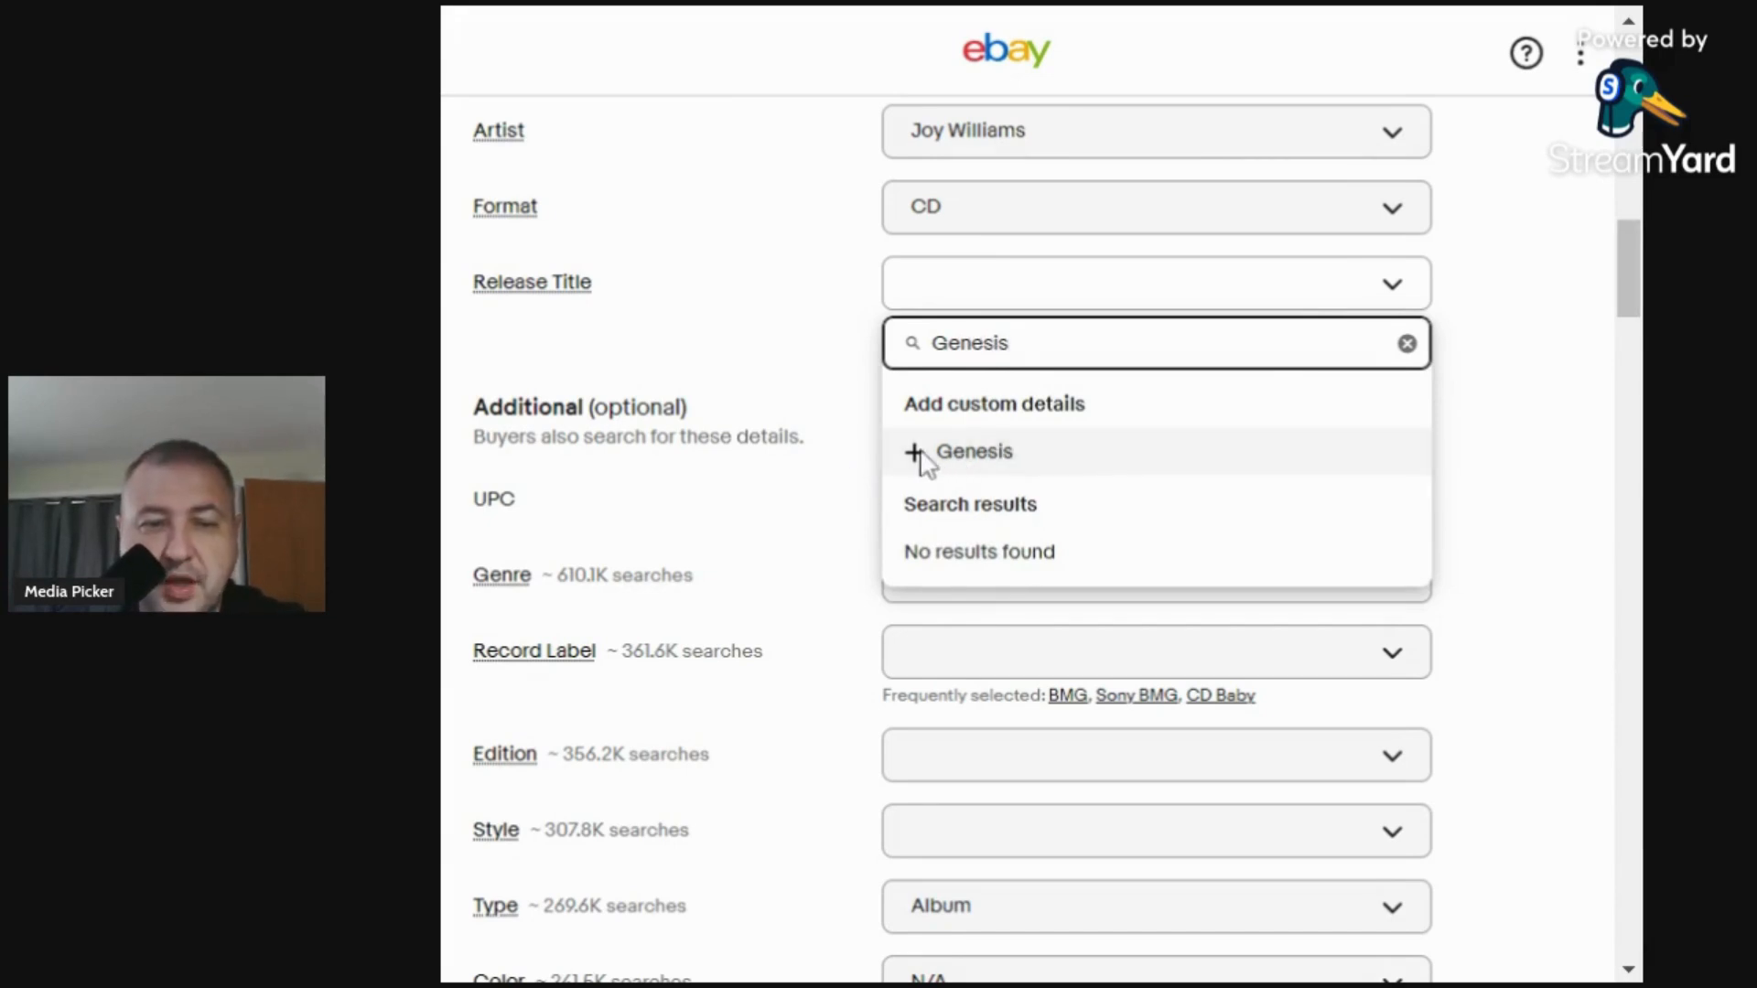
pyautogui.click(922, 452)
# Select Religious & Devotional, Pop and Gospel as the CD's genres.
pyautogui.click(906, 560)
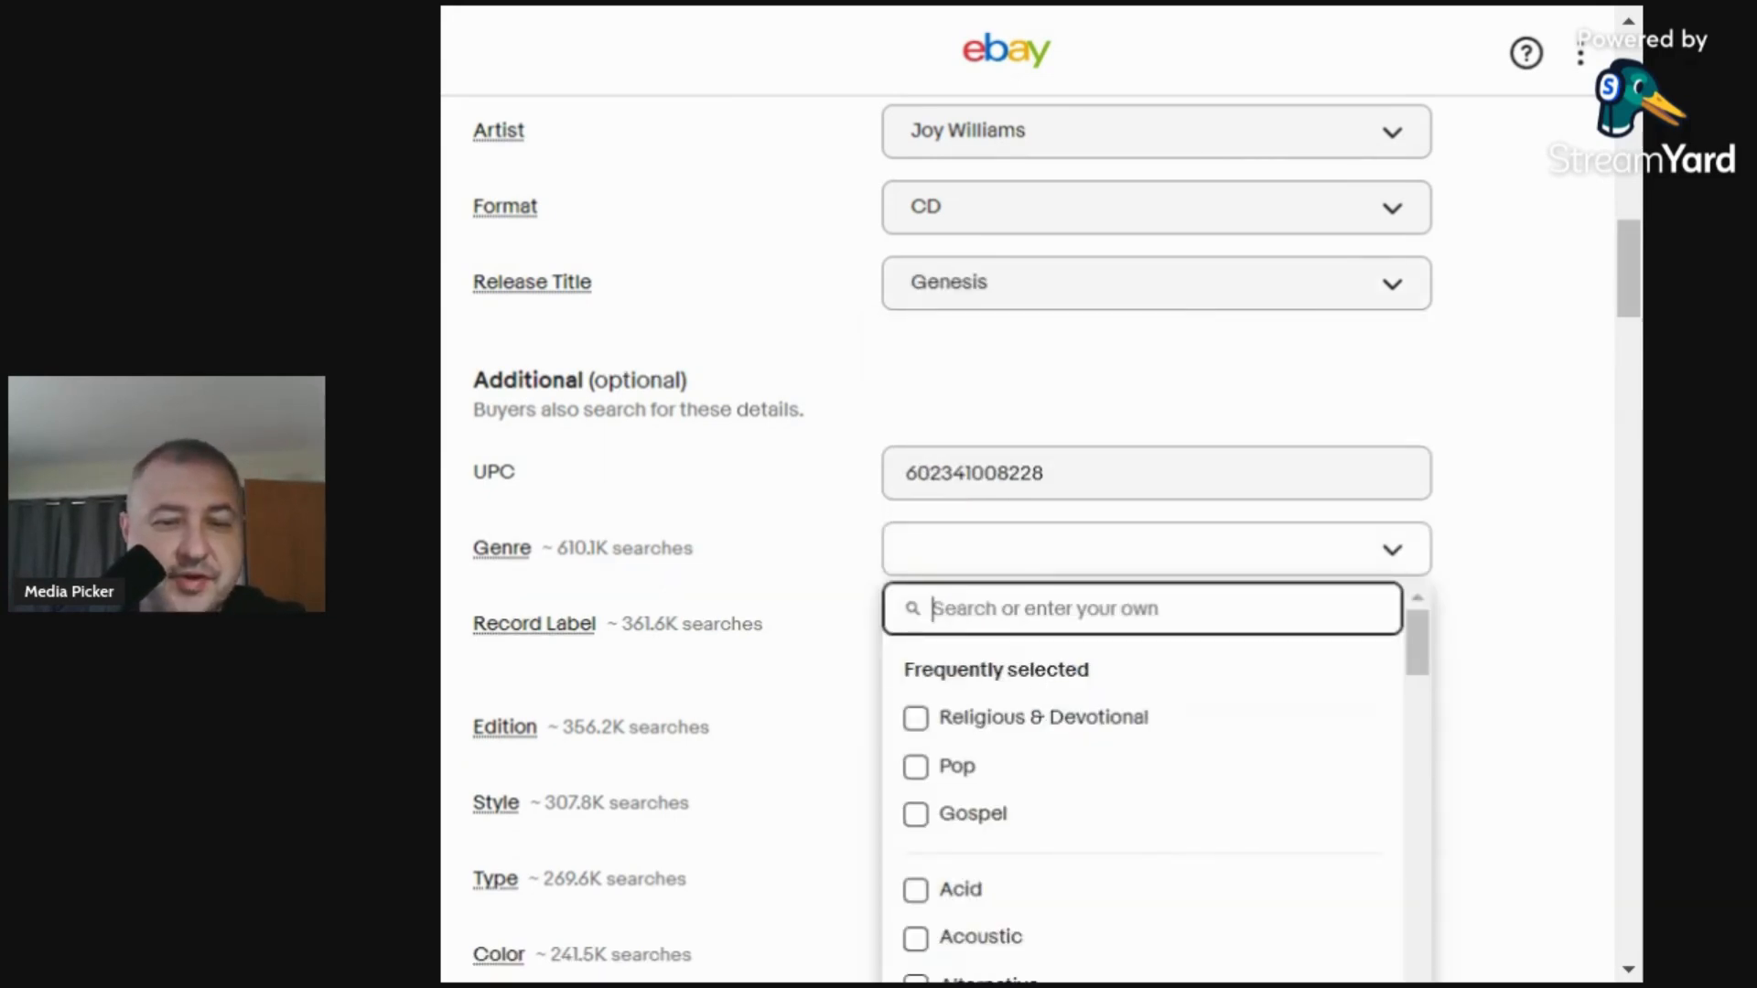
pyautogui.click(920, 725)
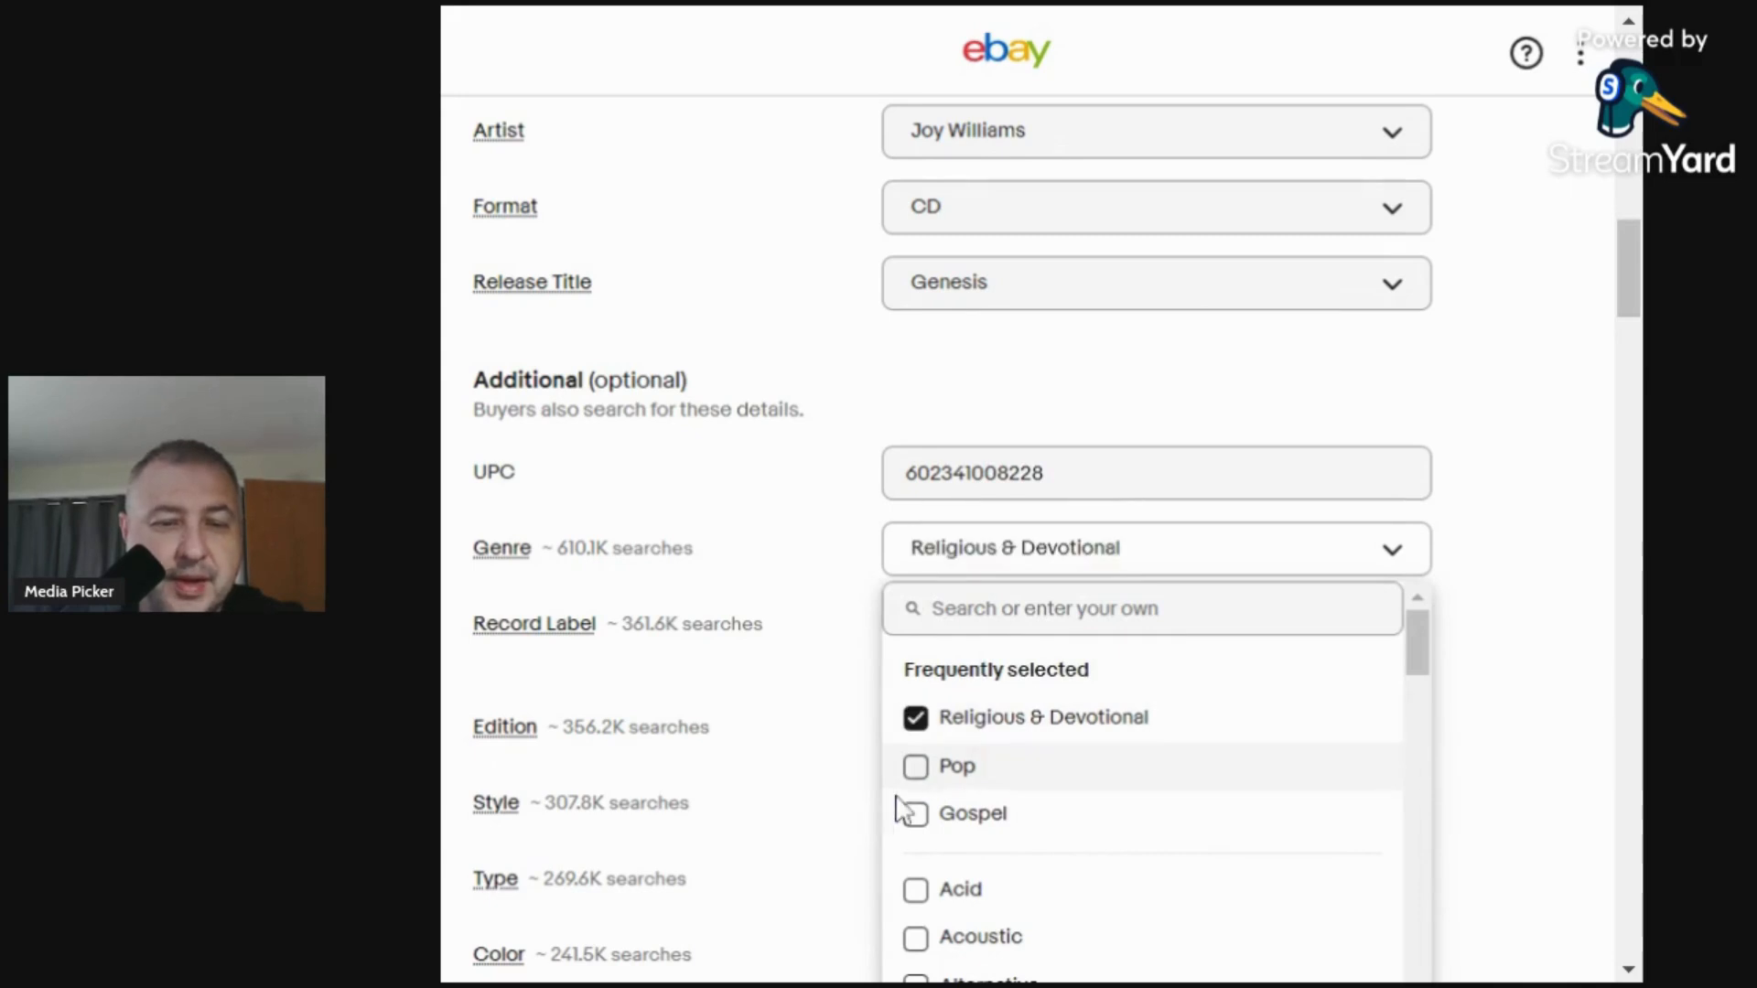
pyautogui.click(906, 778)
pyautogui.click(913, 816)
pyautogui.scroll(-3, 798, 549)
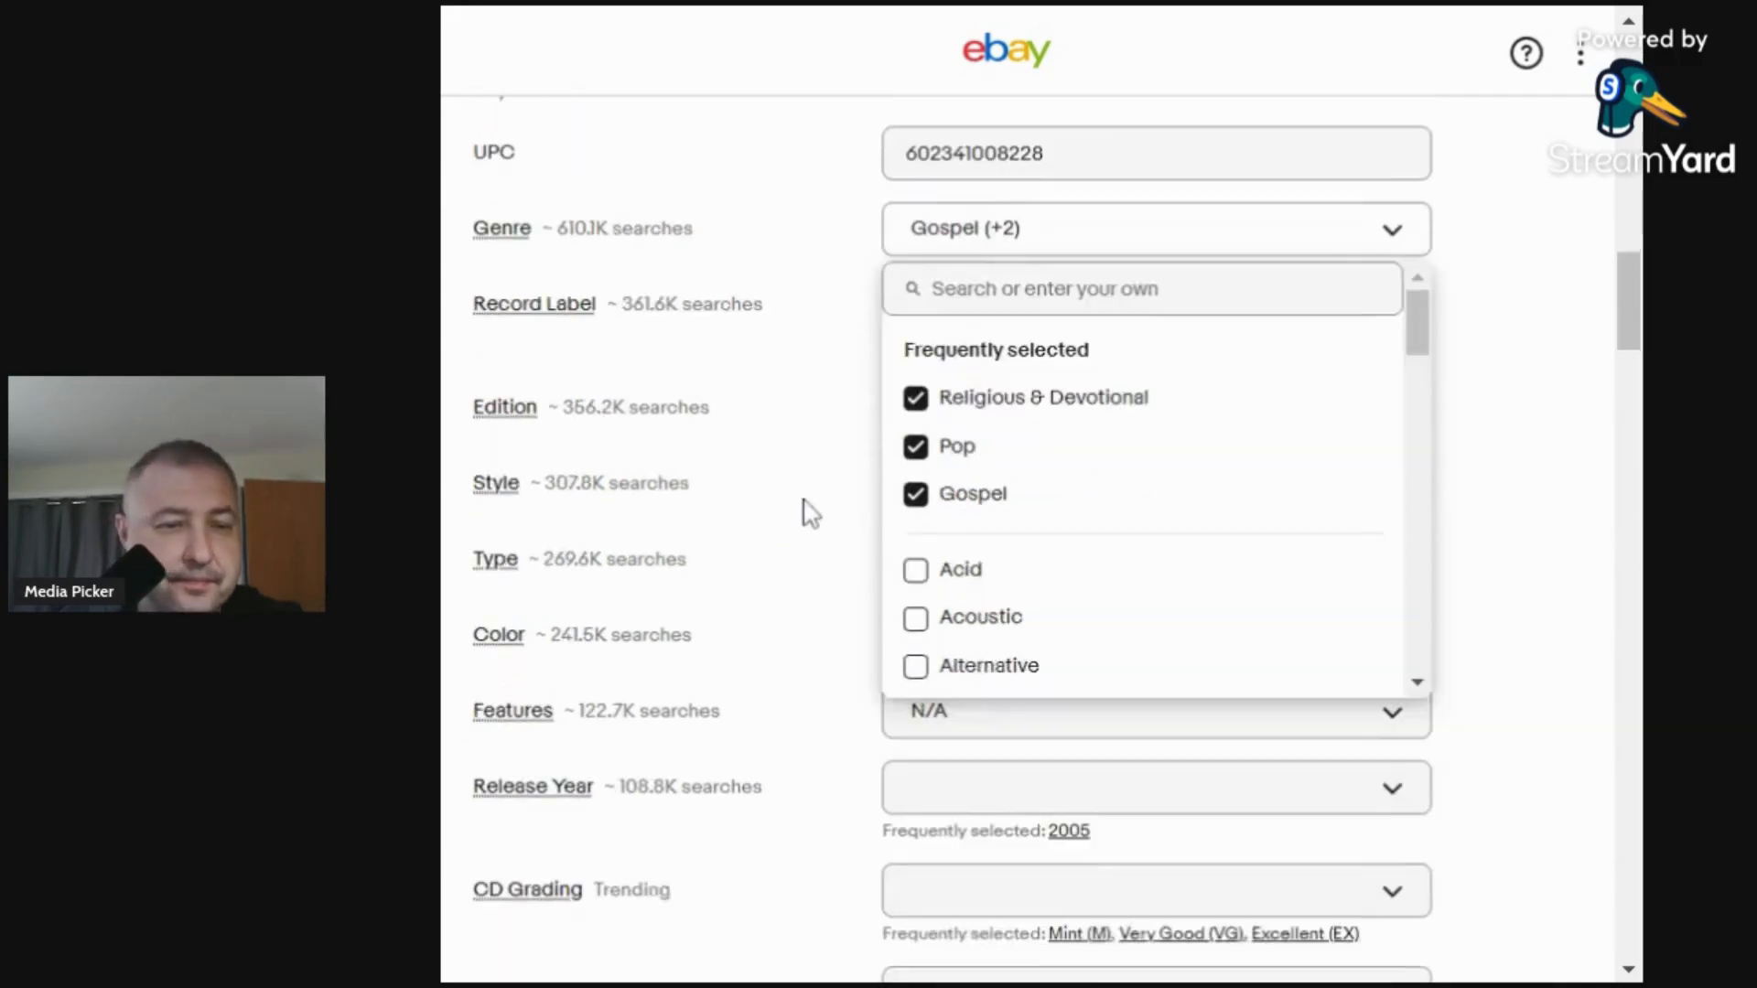
pyautogui.click(810, 515)
# Set the record label to Sony BMG and the edition to the custom value N/A.
pyautogui.click(932, 291)
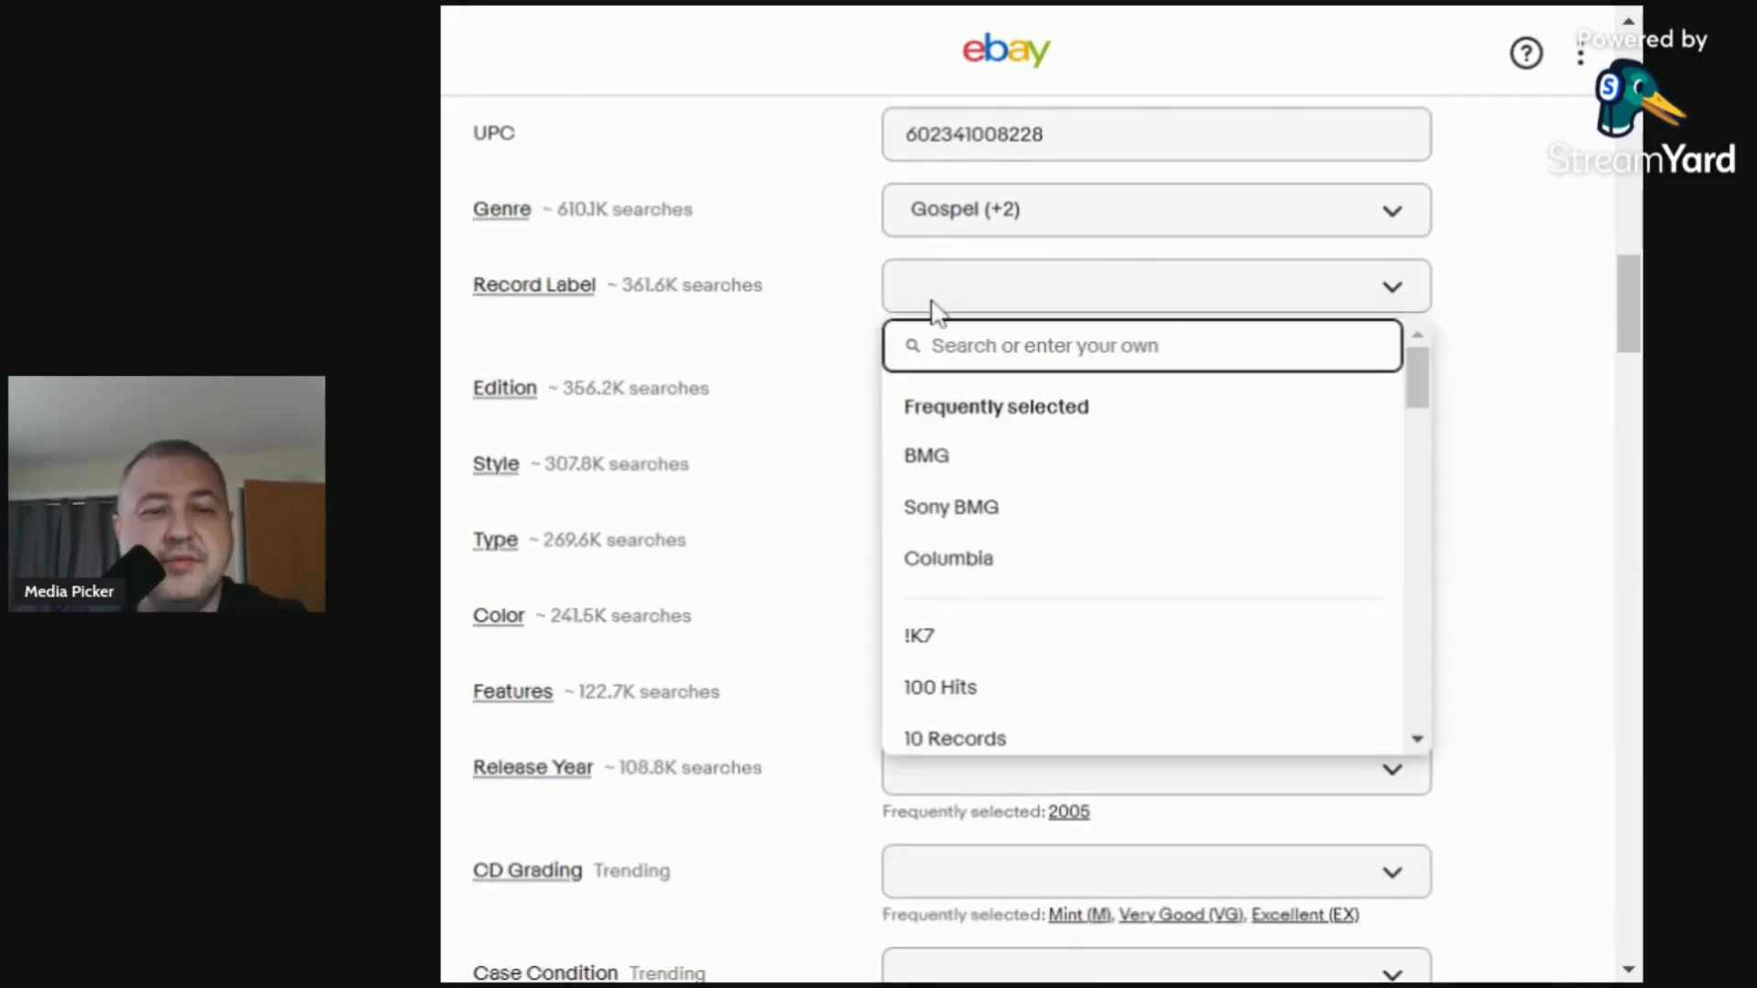
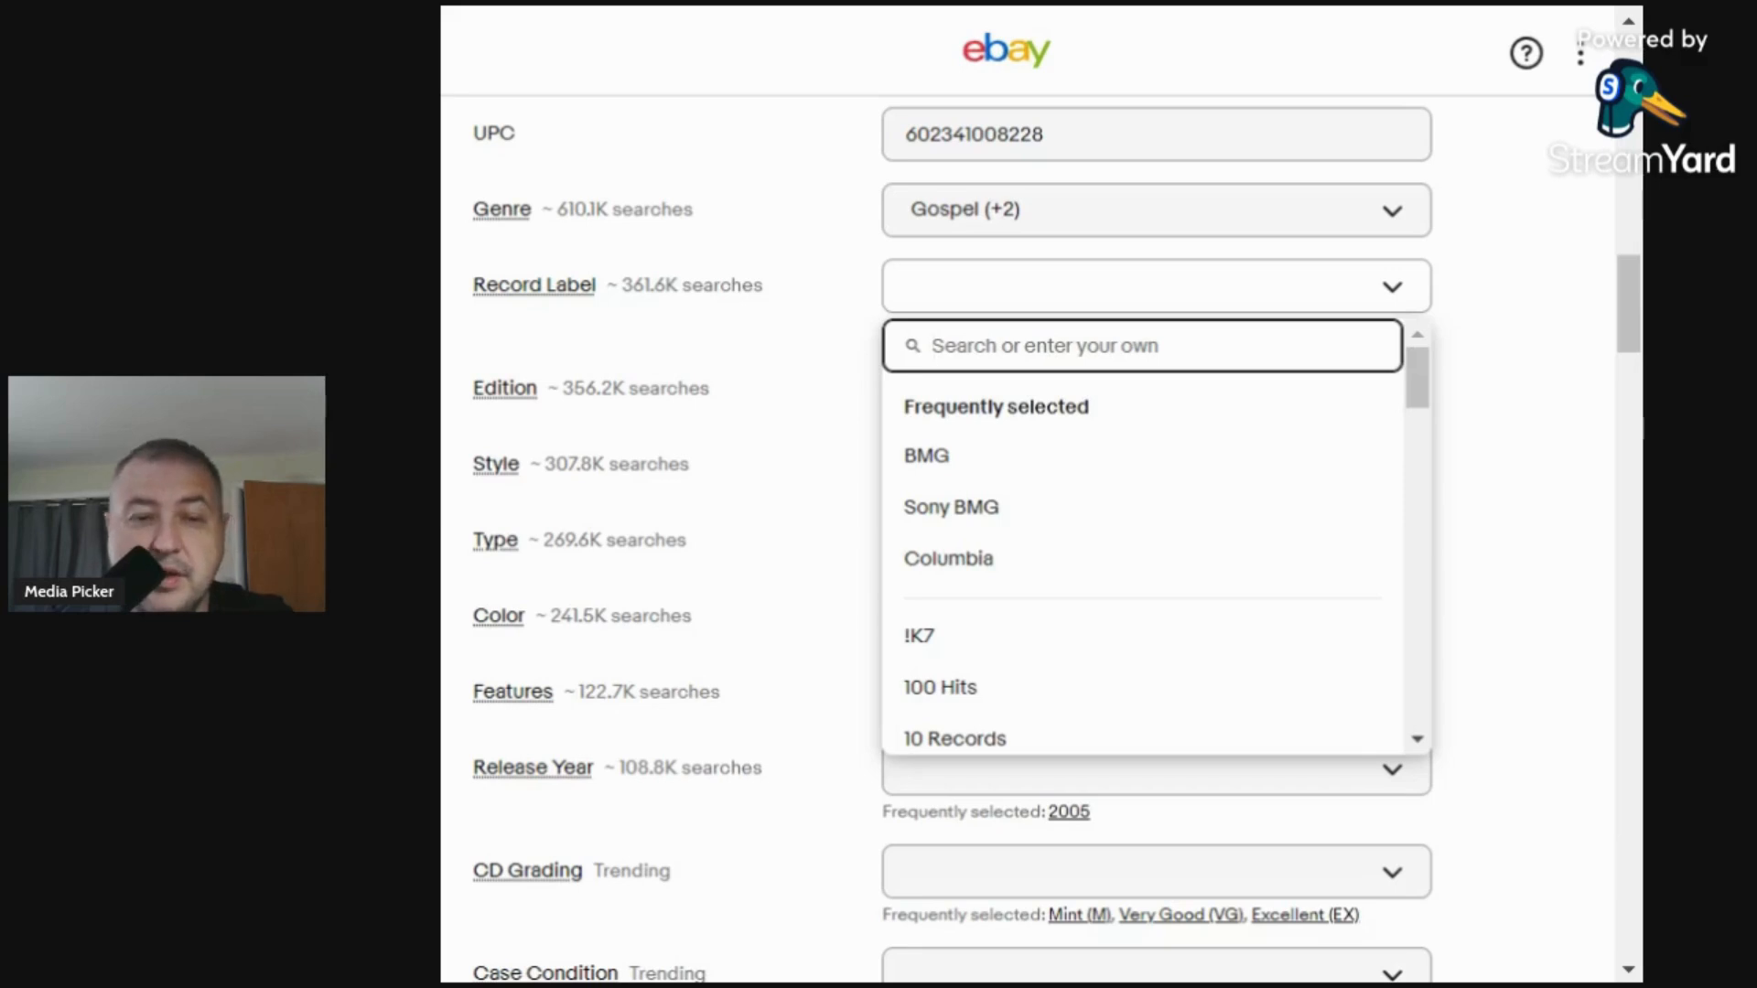
pyautogui.click(984, 508)
pyautogui.click(942, 375)
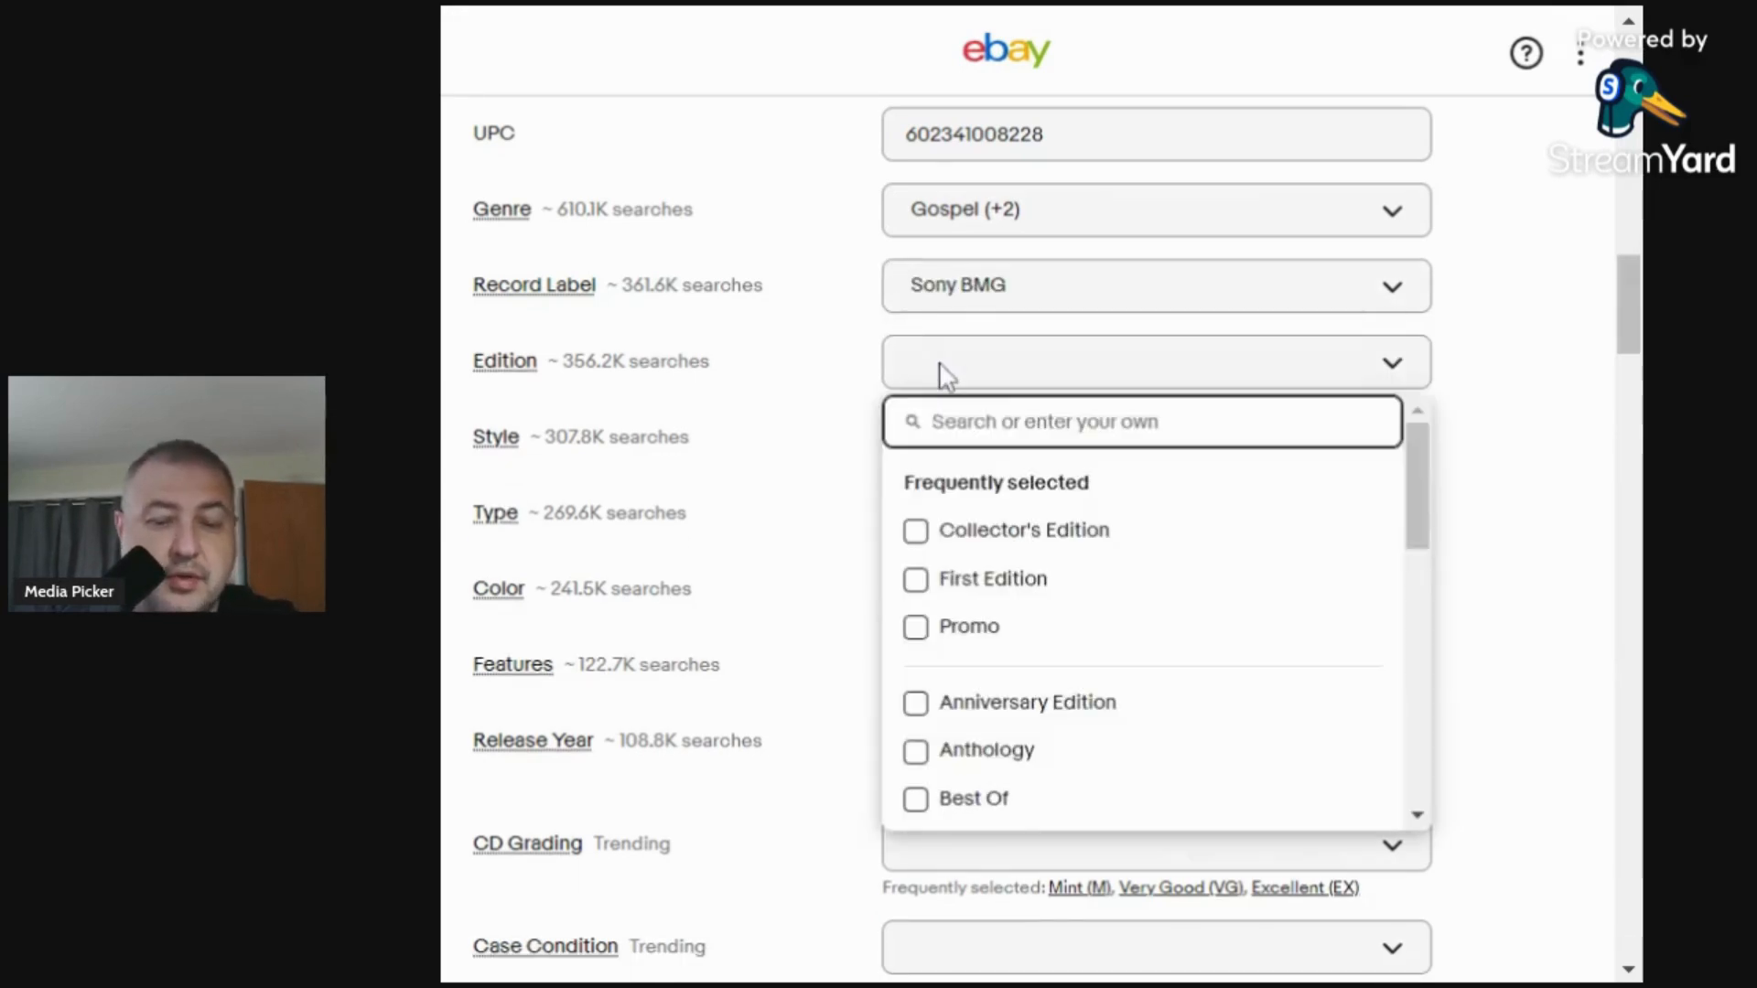
pyautogui.write('N/A')
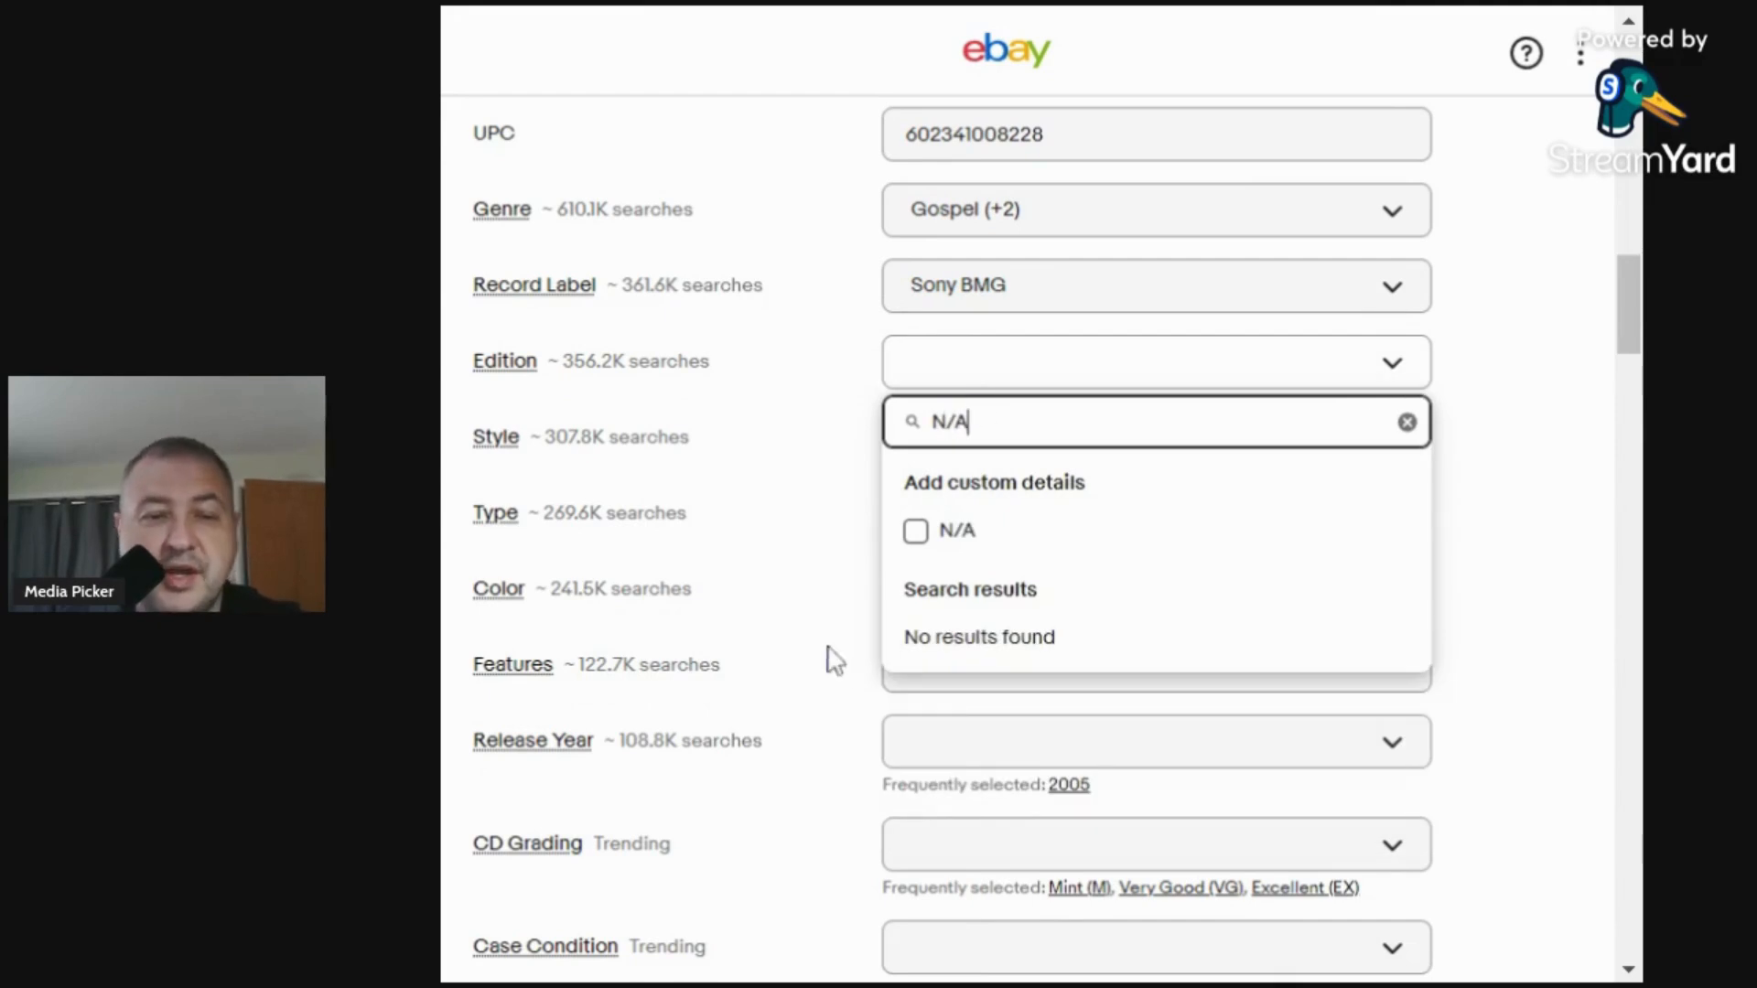
pyautogui.click(915, 530)
pyautogui.click(839, 506)
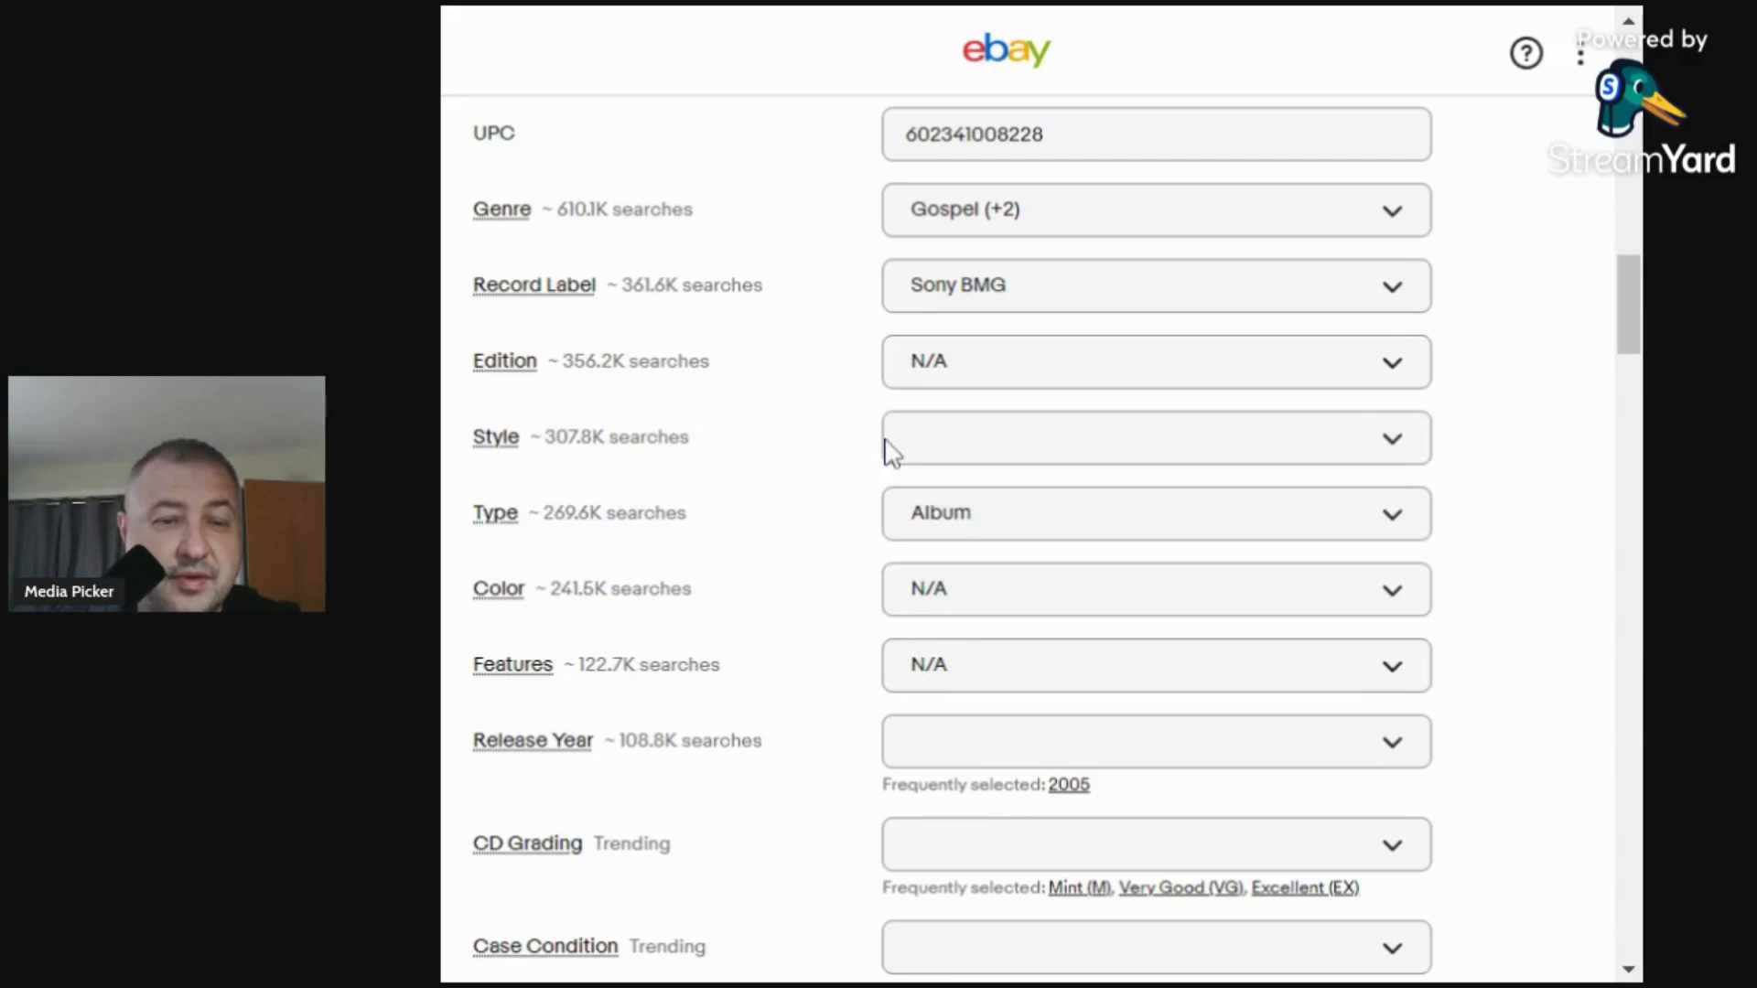
# Add Christian as the CD's style and remove Pop from the selected genres.
pyautogui.click(924, 451)
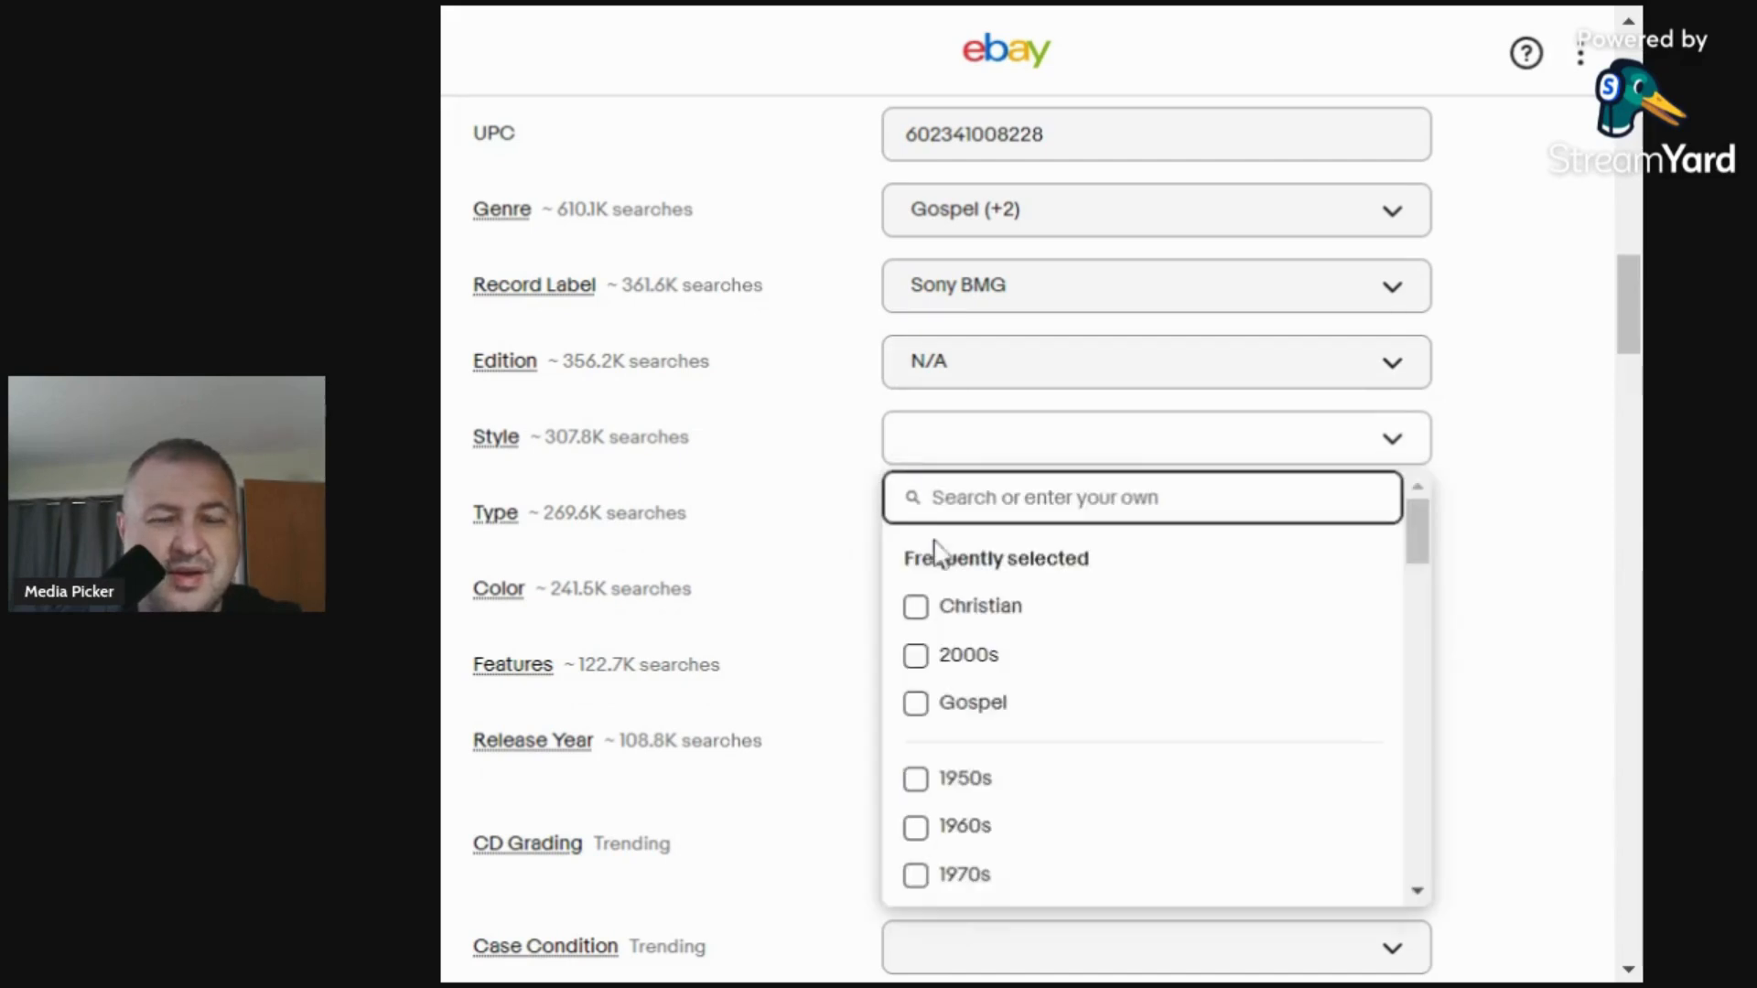
pyautogui.click(915, 607)
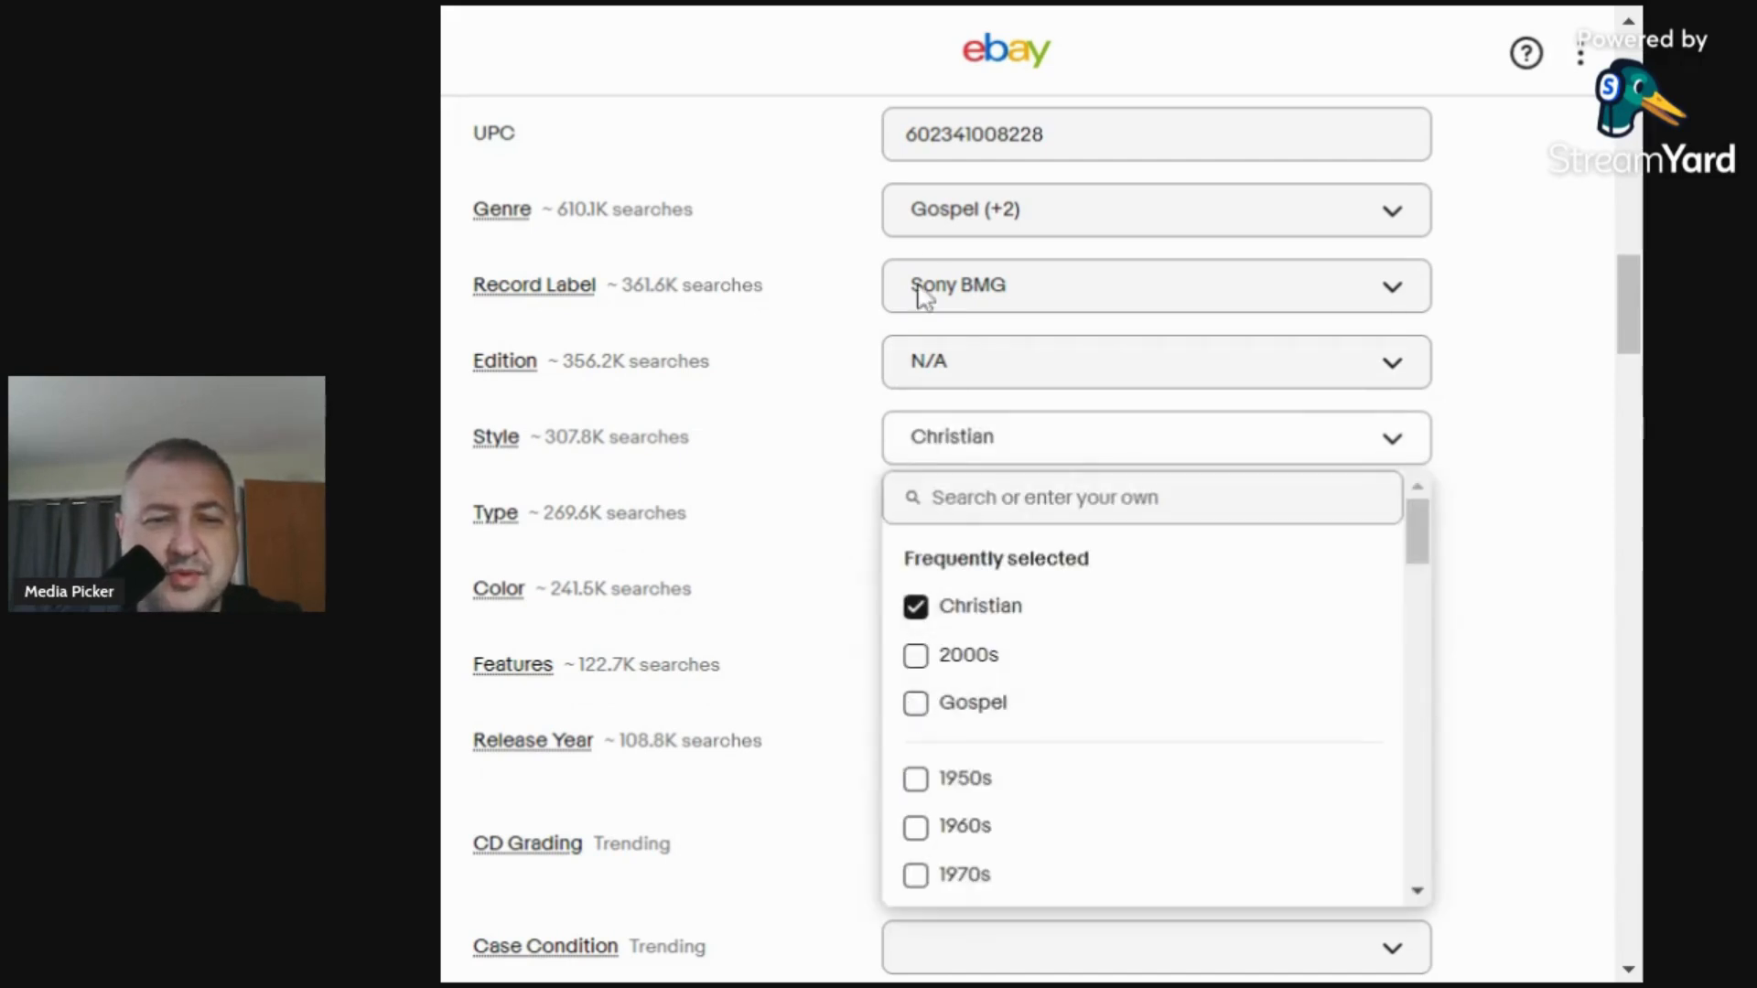
pyautogui.click(946, 224)
pyautogui.click(915, 427)
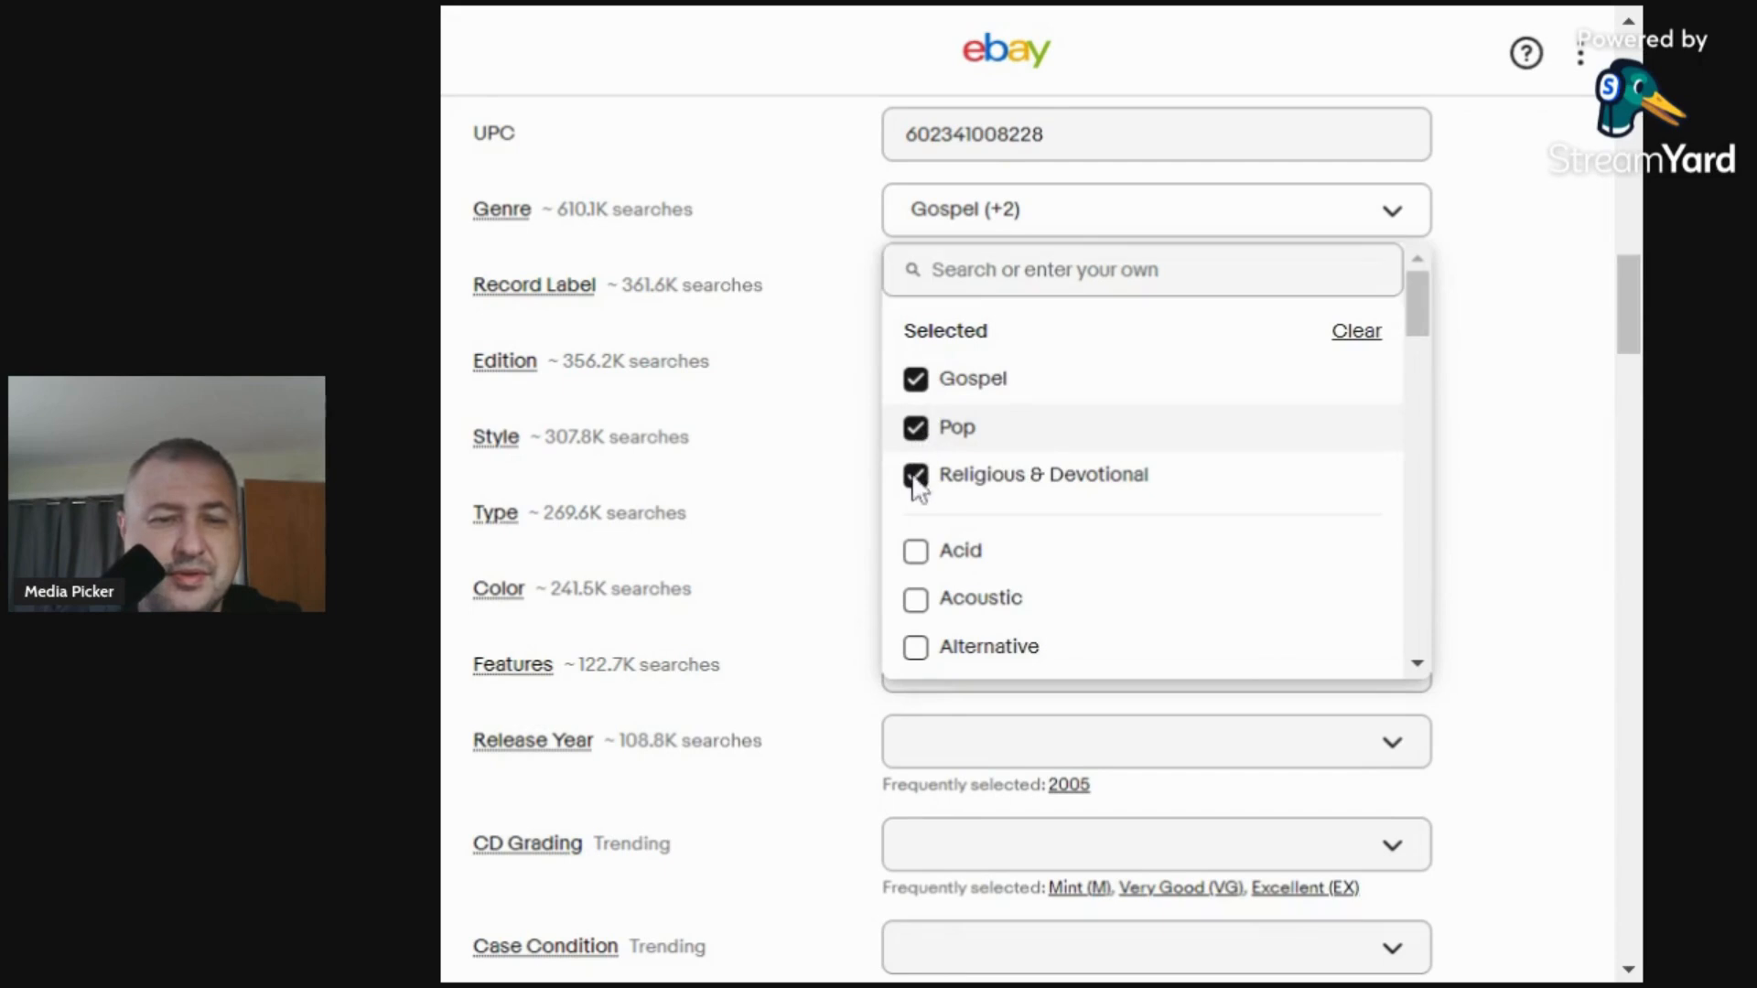
pyautogui.click(847, 486)
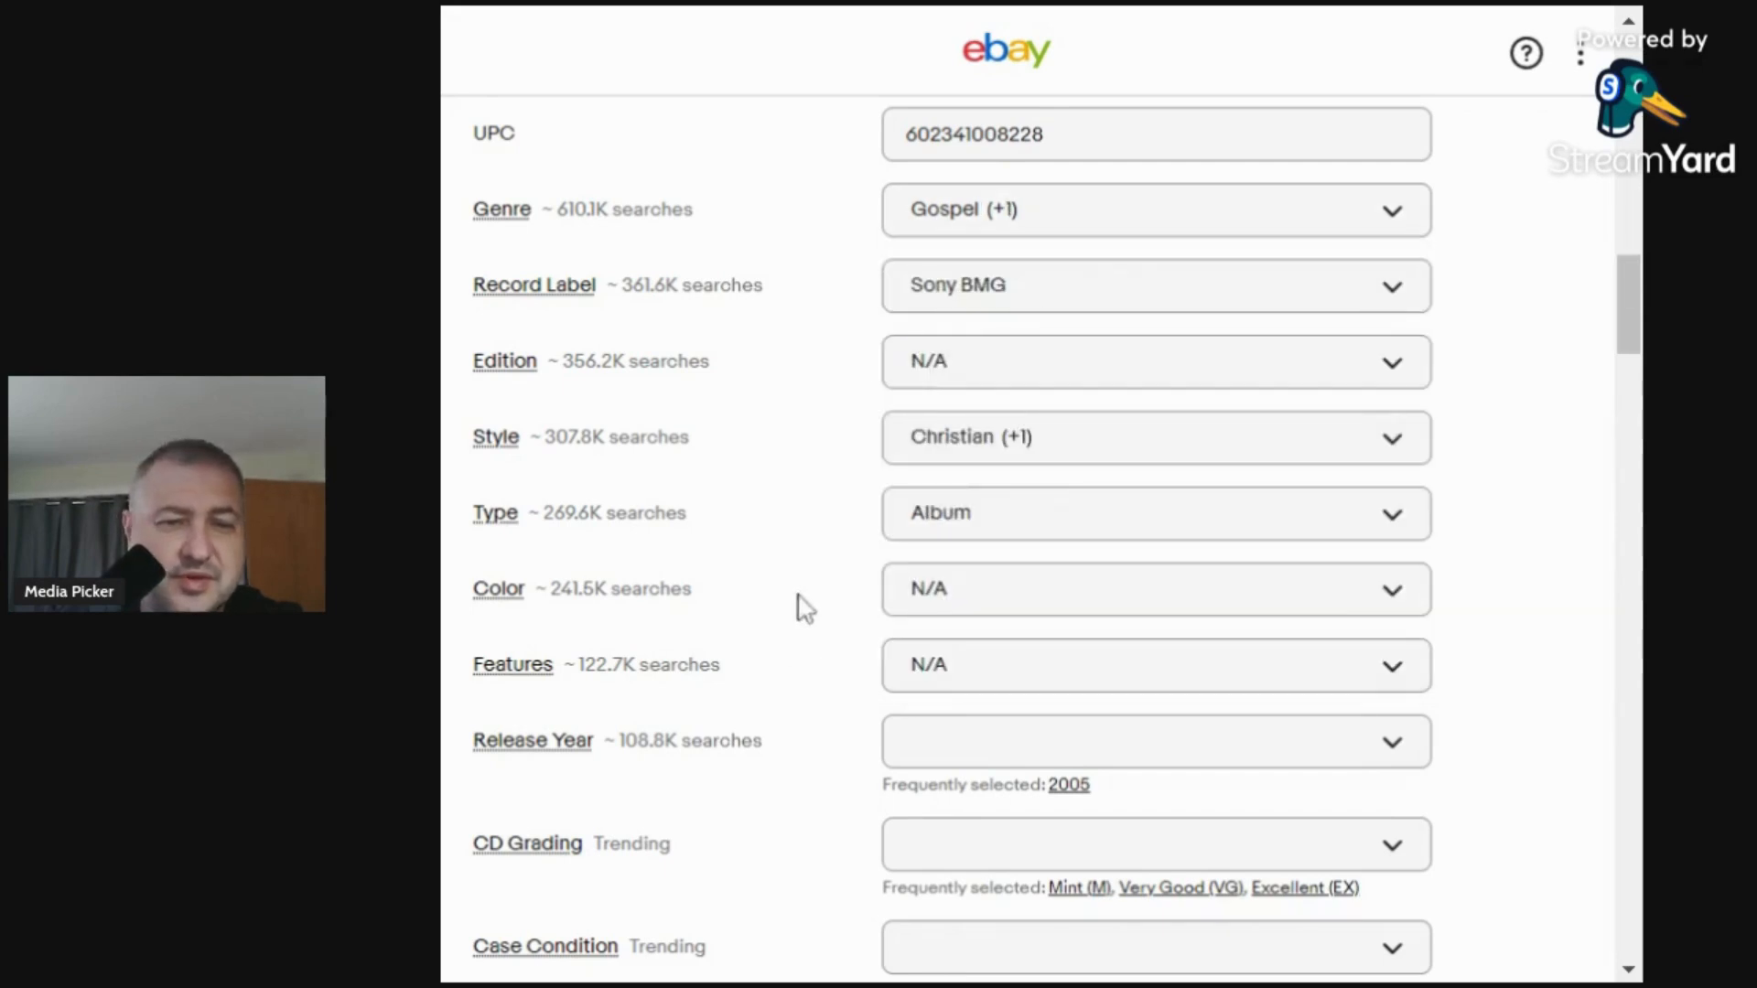
# Set the release year to 2005 and the CD grading to Very Good (VG).
pyautogui.click(1069, 784)
pyautogui.scroll(-3, 842, 604)
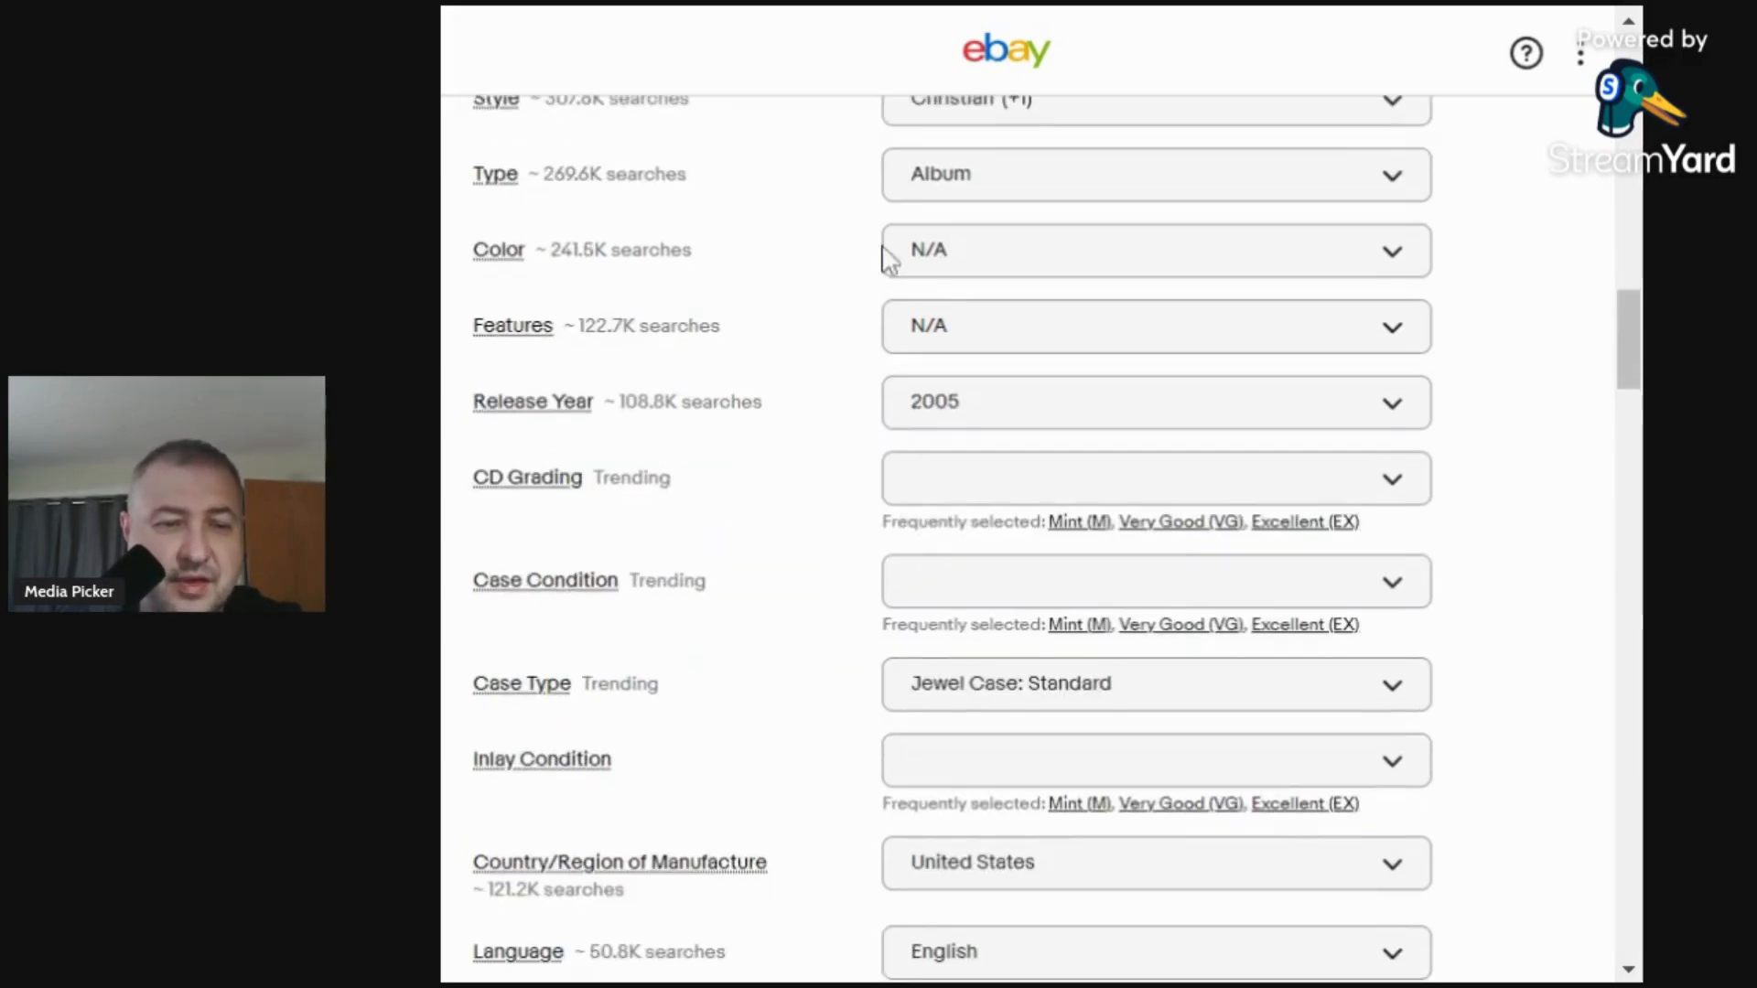
pyautogui.click(1117, 494)
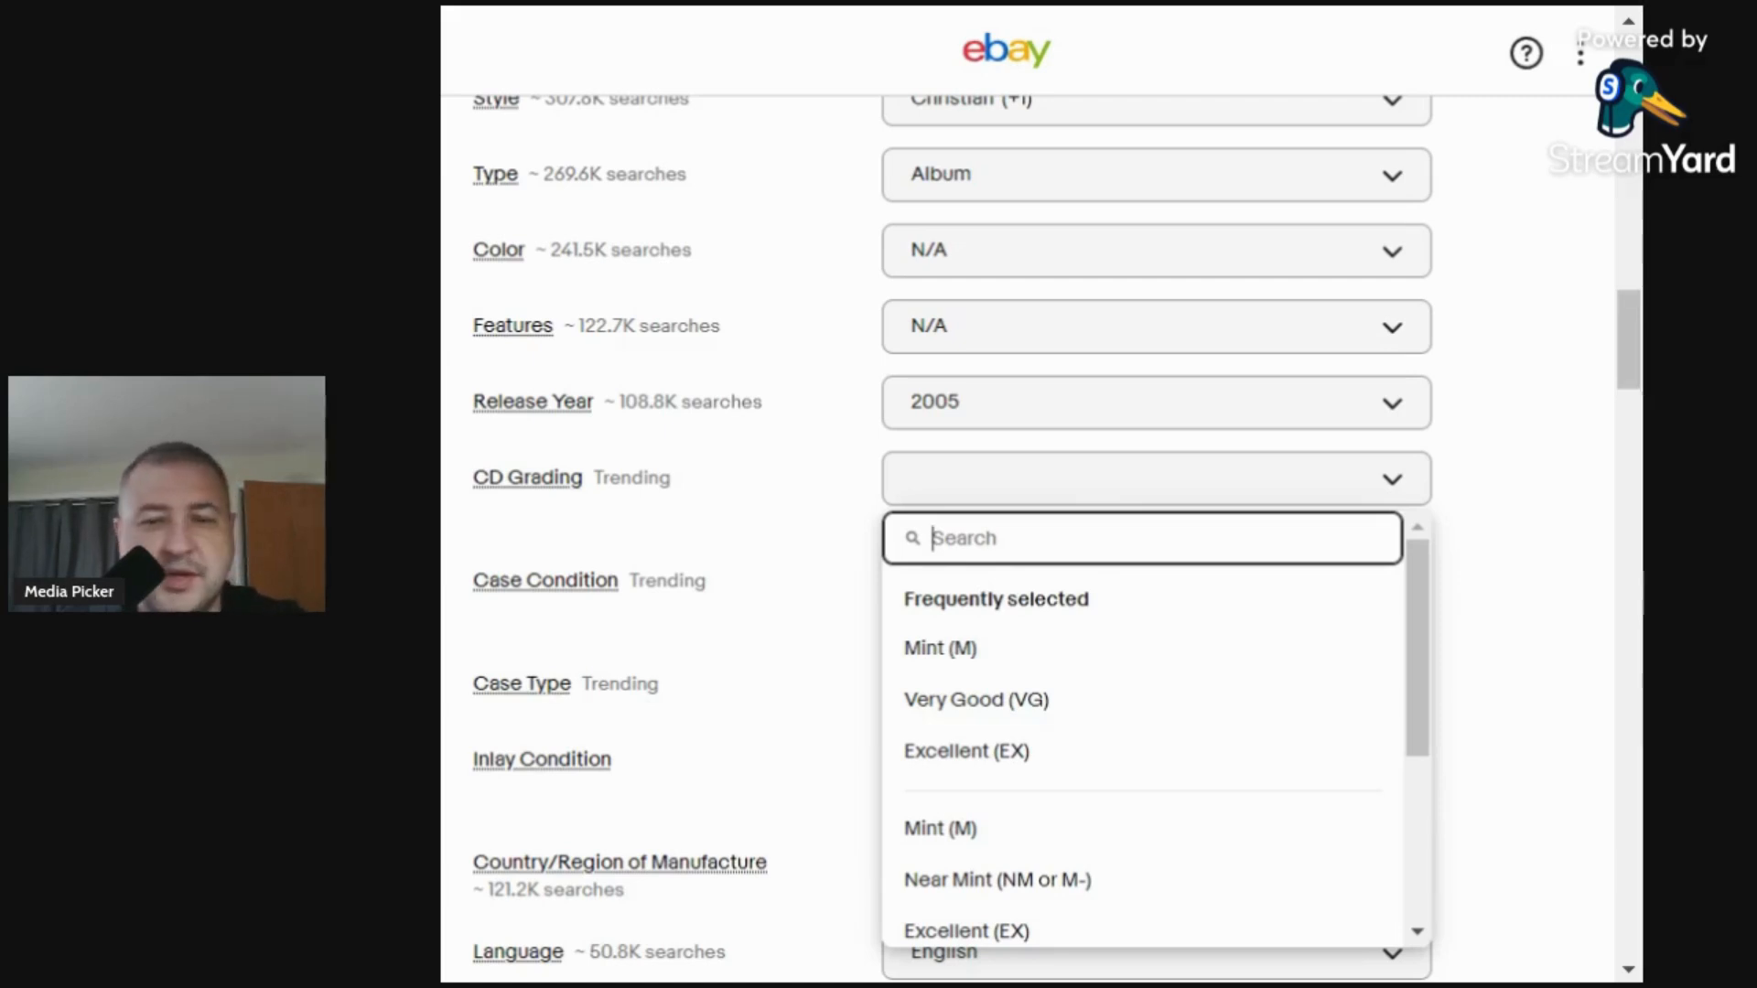
pyautogui.click(963, 706)
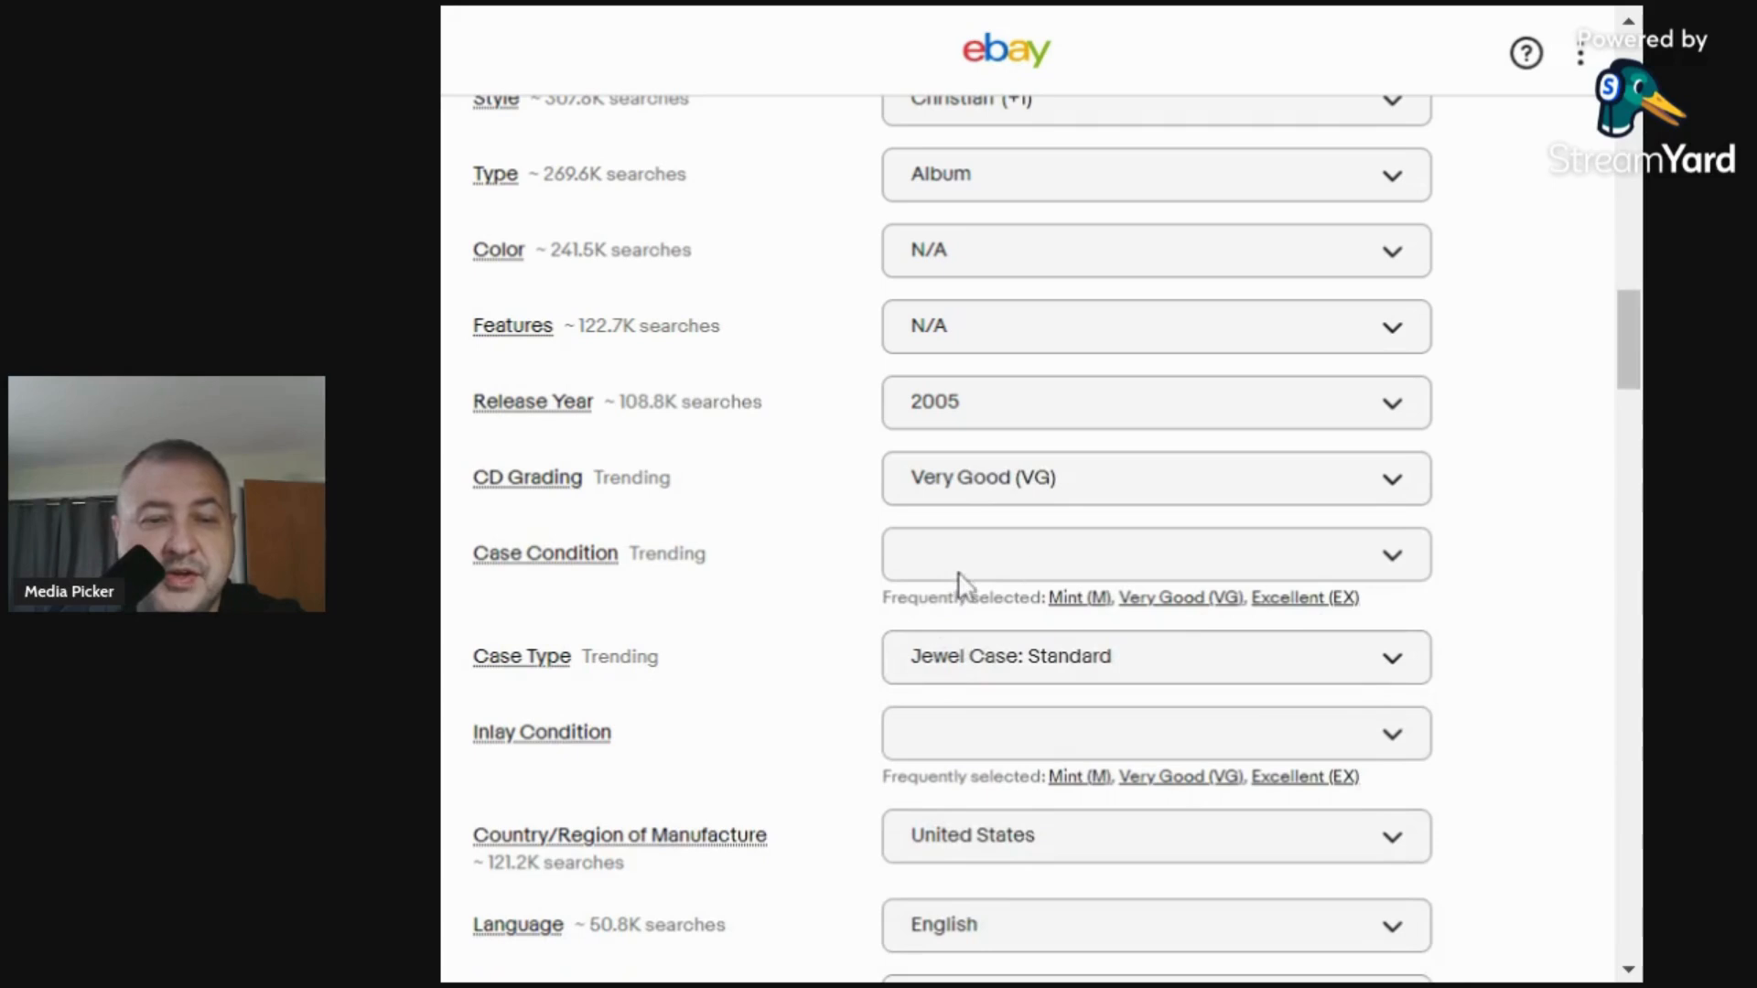
# Set the case condition to Very Good Plus (VG+) and the inlay condition to Very Good (VG).
pyautogui.click(1110, 564)
pyautogui.write('v')
pyautogui.click(1025, 737)
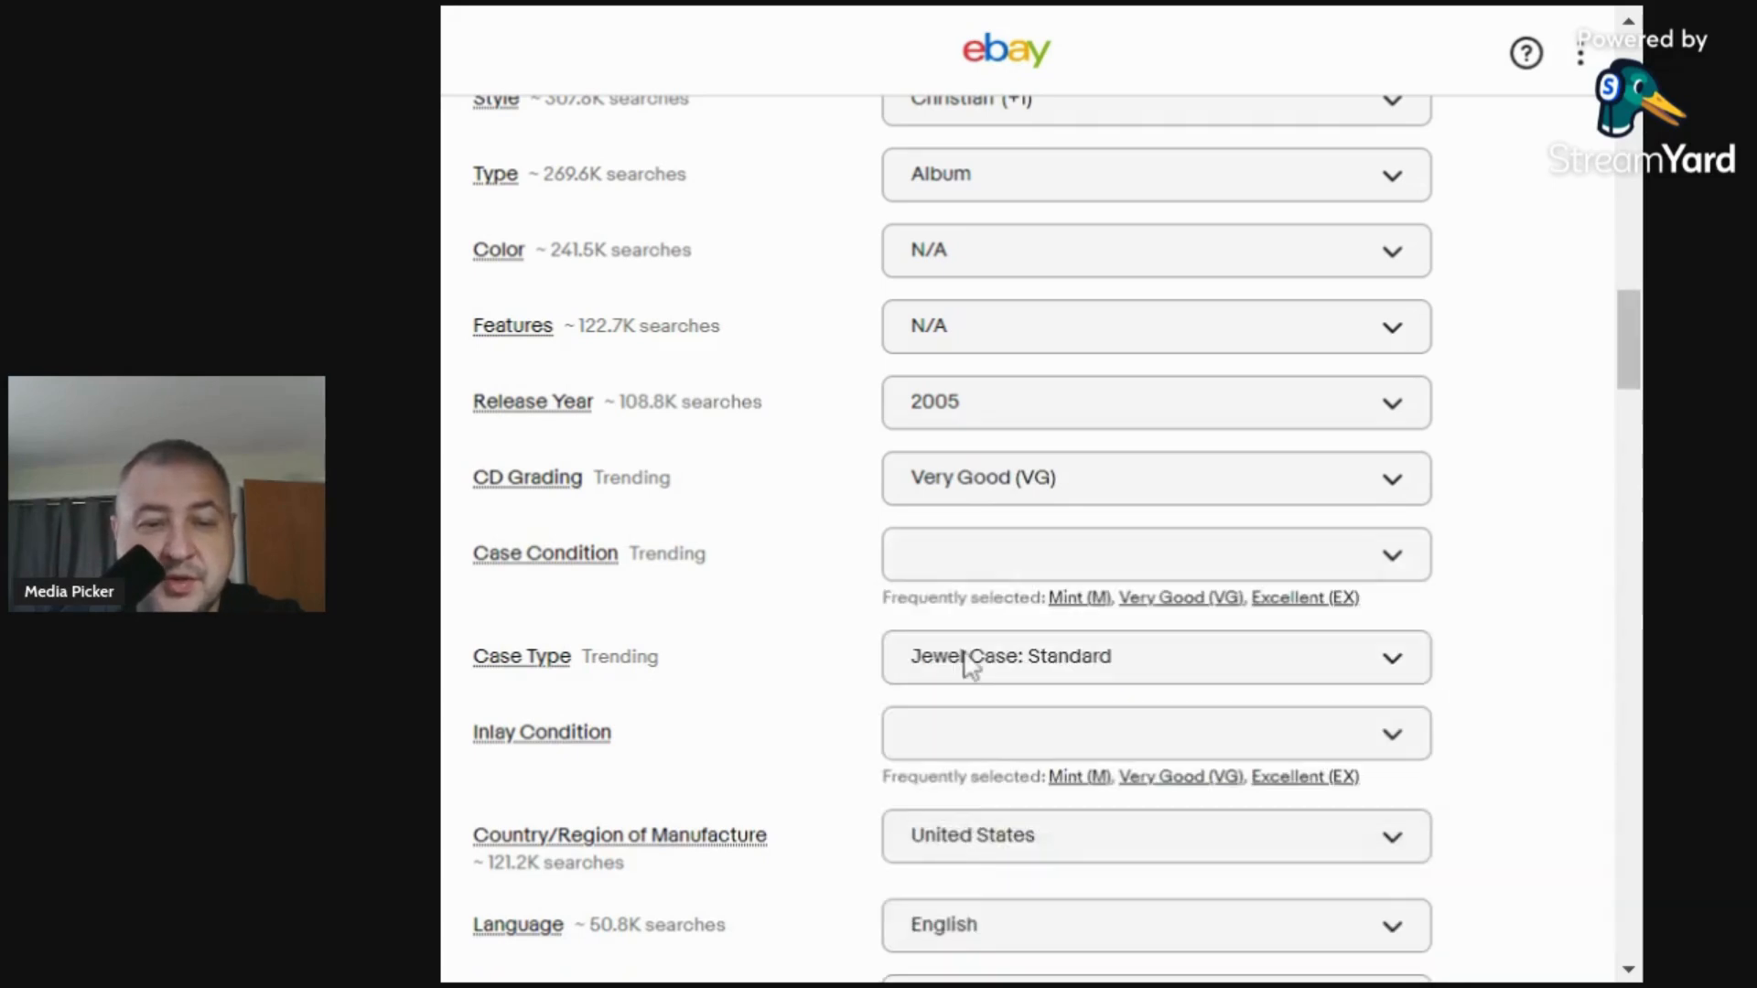
pyautogui.click(953, 706)
pyautogui.write('v')
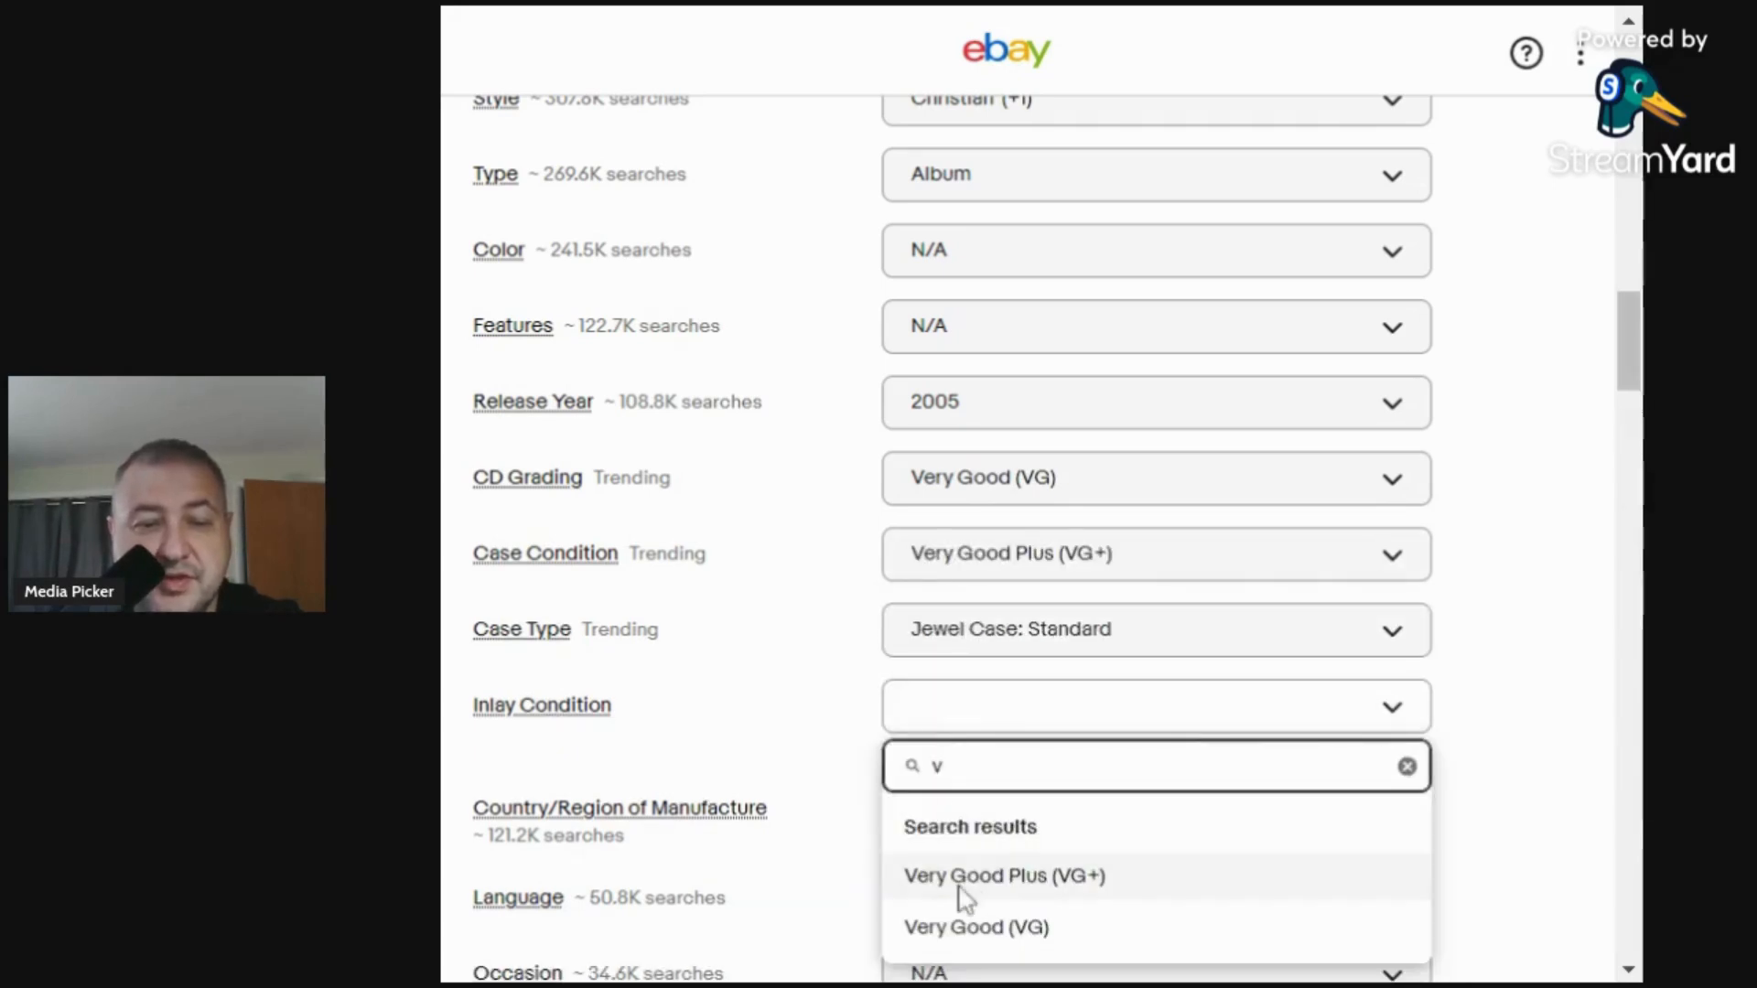
pyautogui.click(973, 939)
# Set the listing's item condition to Very Good.
pyautogui.scroll(-10, 856, 665)
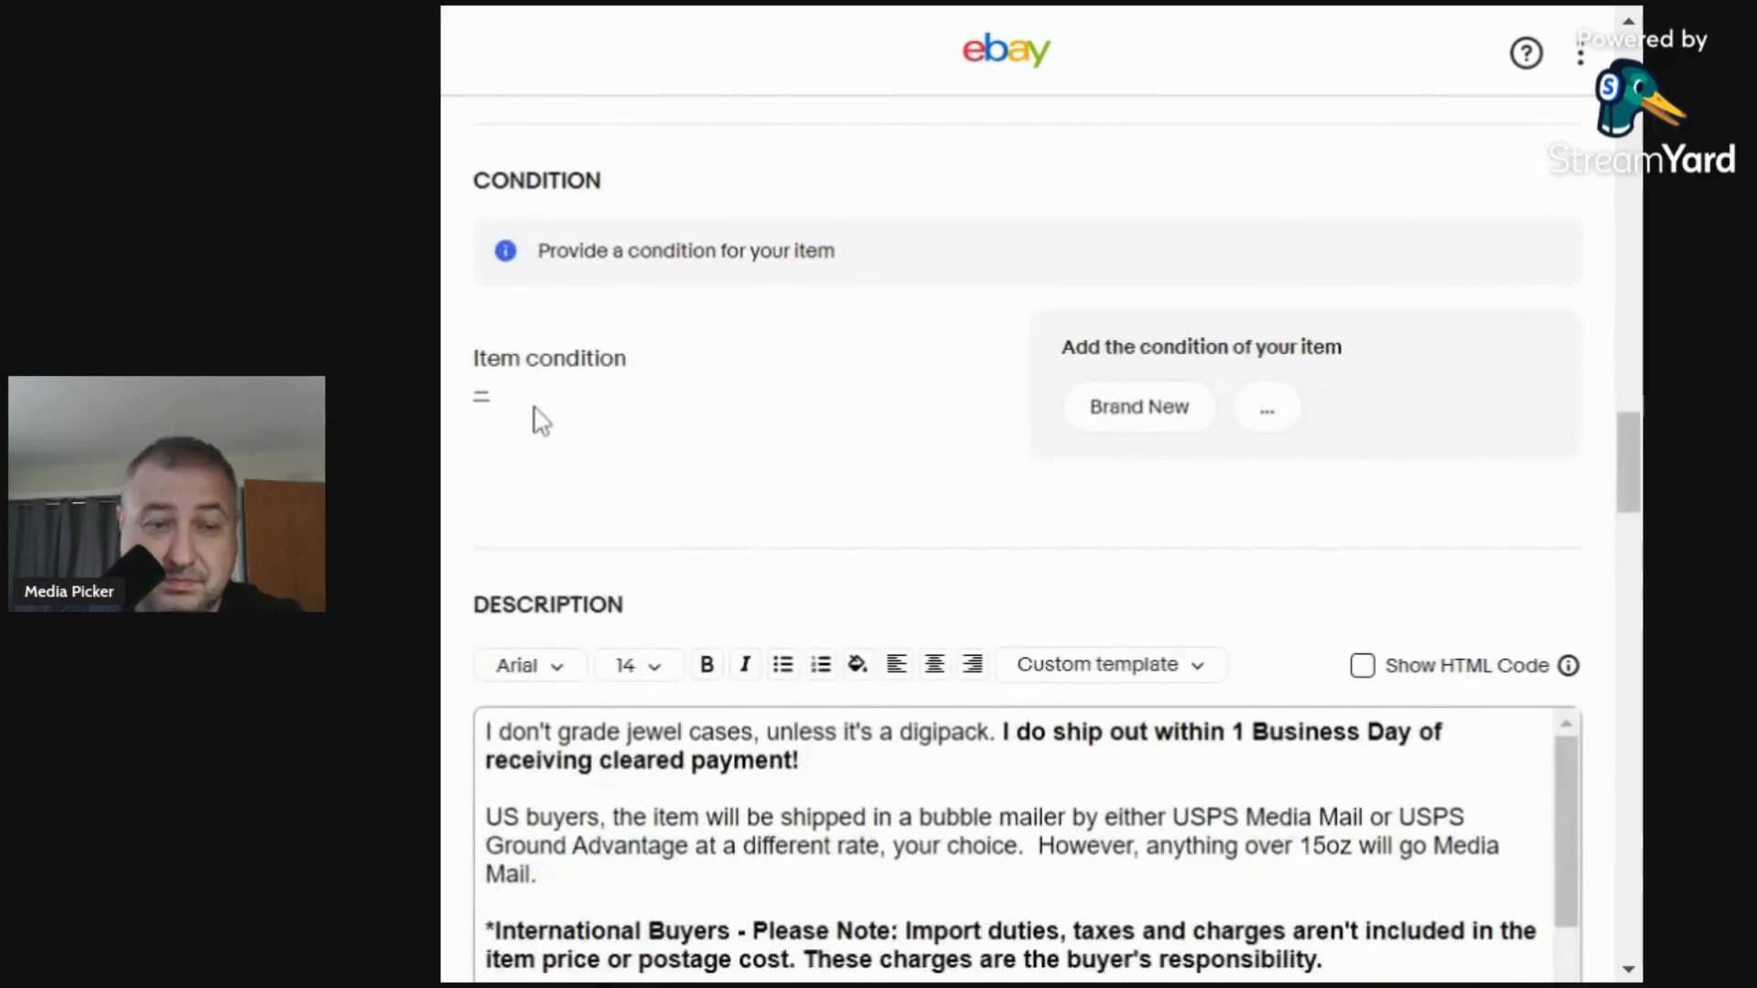
pyautogui.click(478, 399)
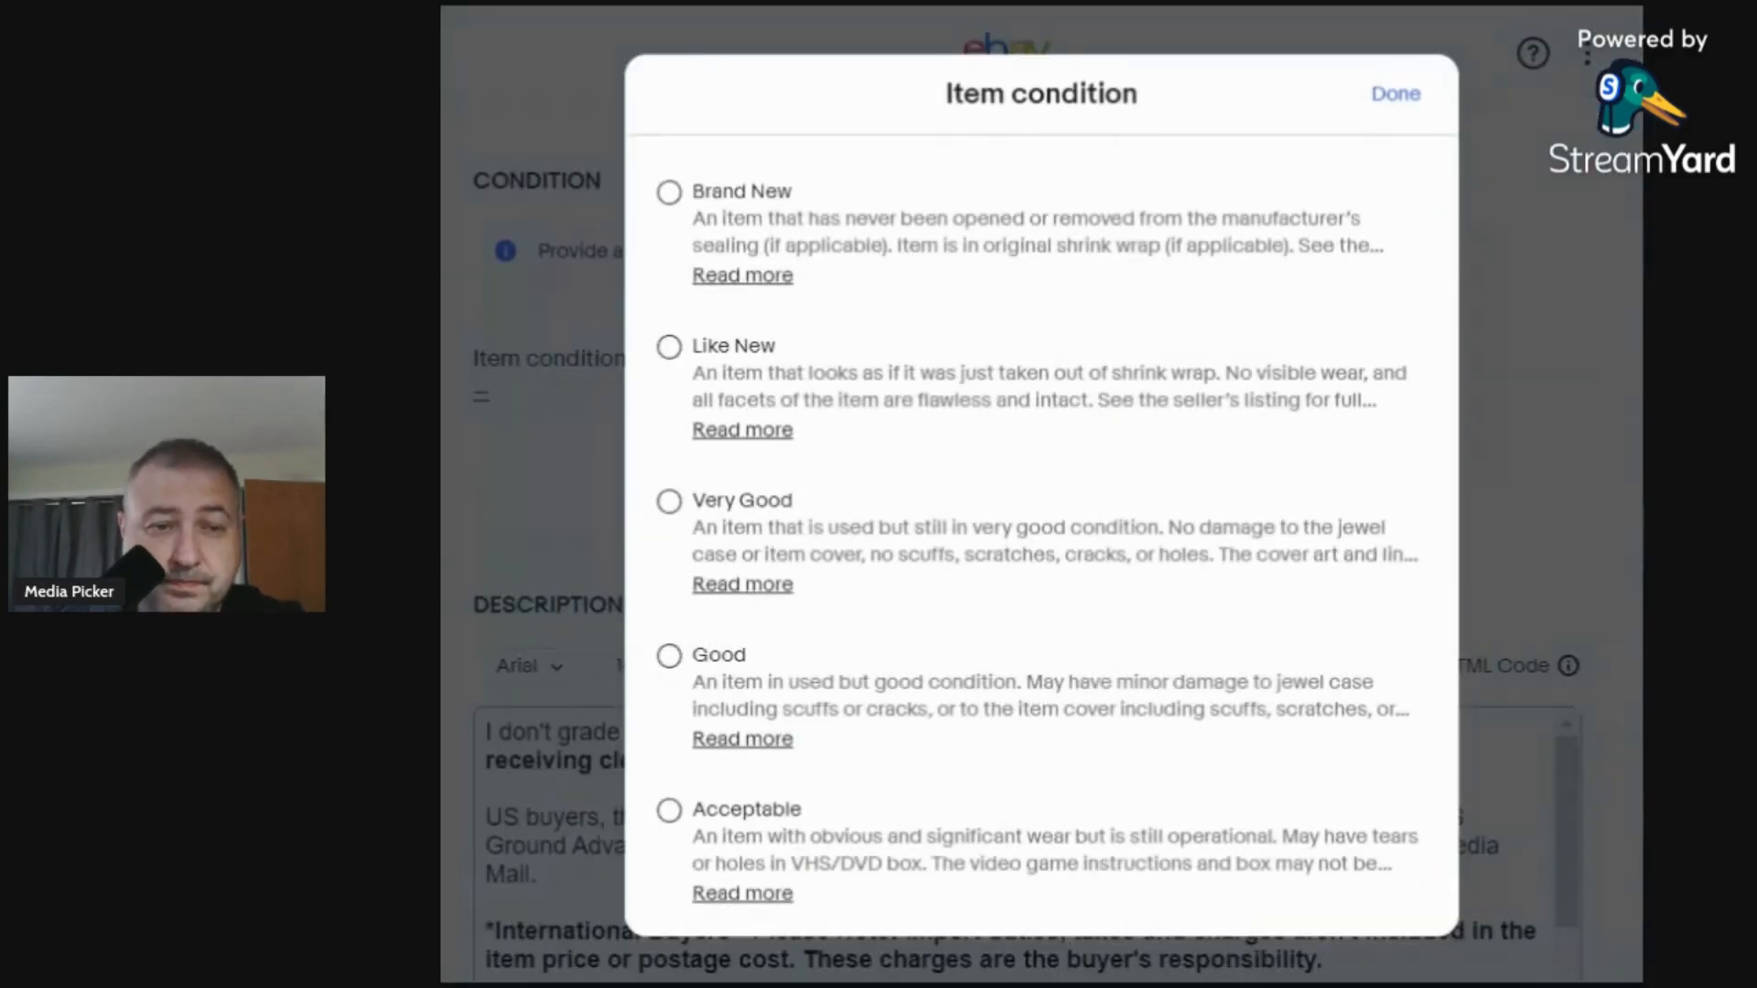
pyautogui.click(669, 501)
# Enter the condition description "Booklet has a few small dents. CD has some light marks. I don't grade jewel cases.".
pyautogui.click(782, 404)
pyautogui.write('Book')
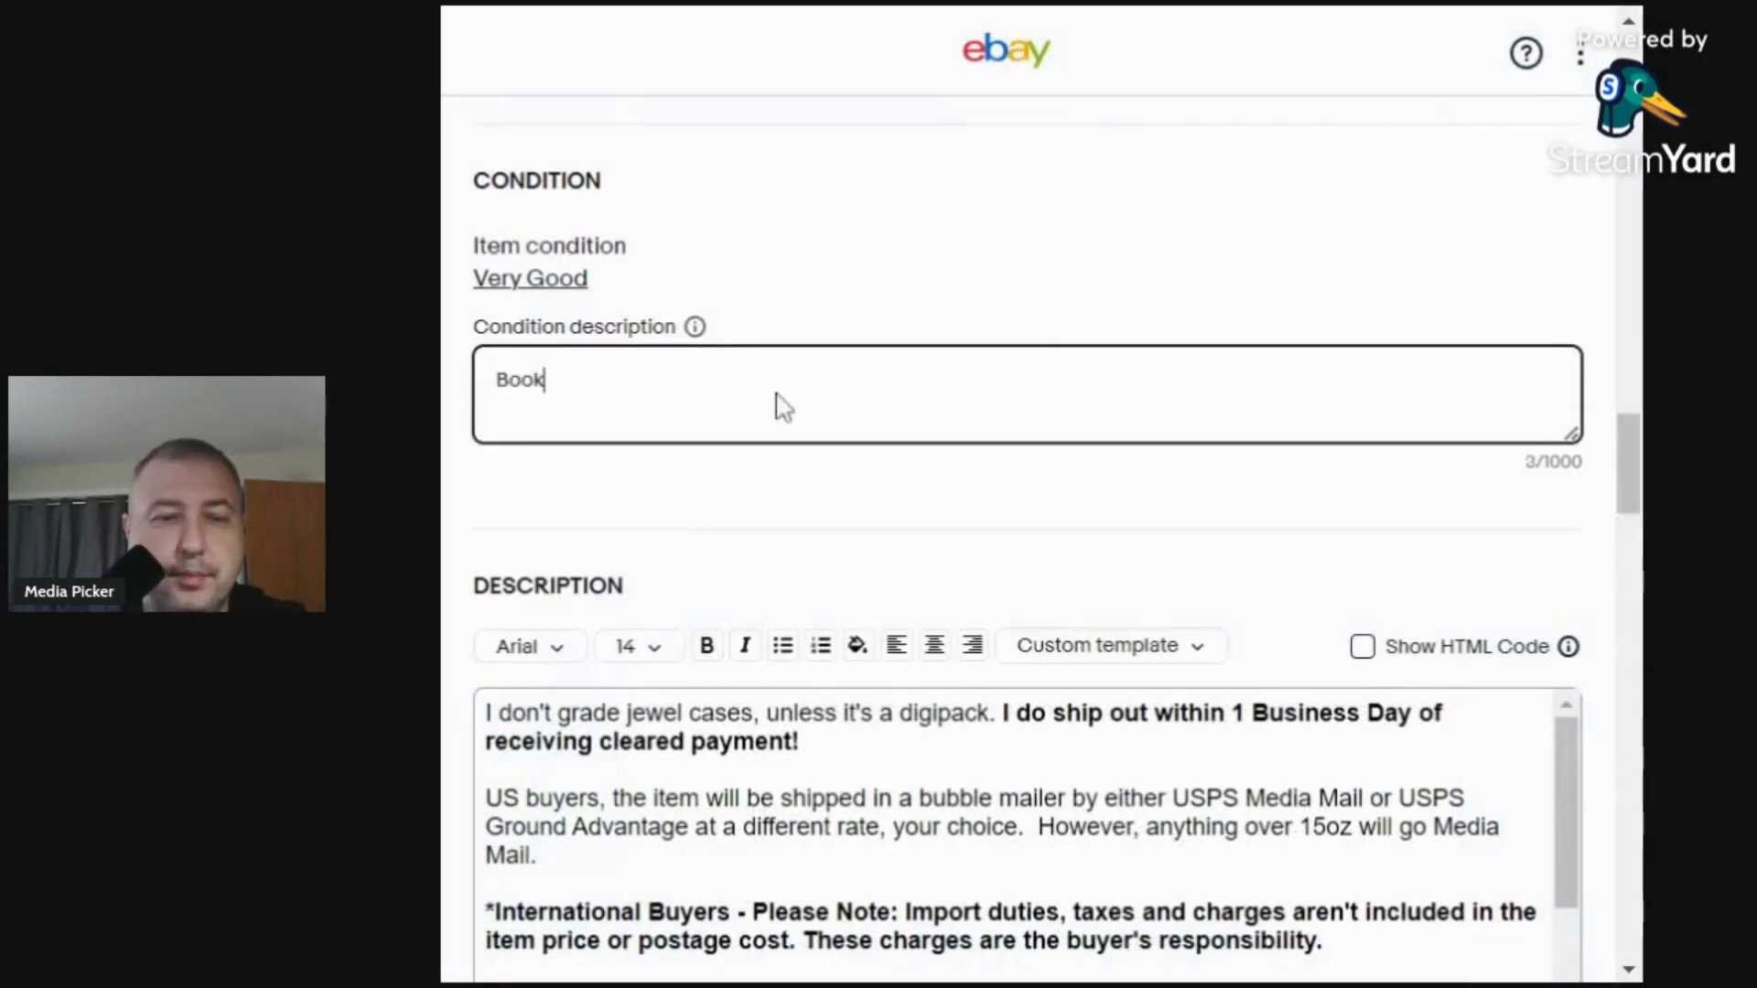
pyautogui.write('let has a few ')
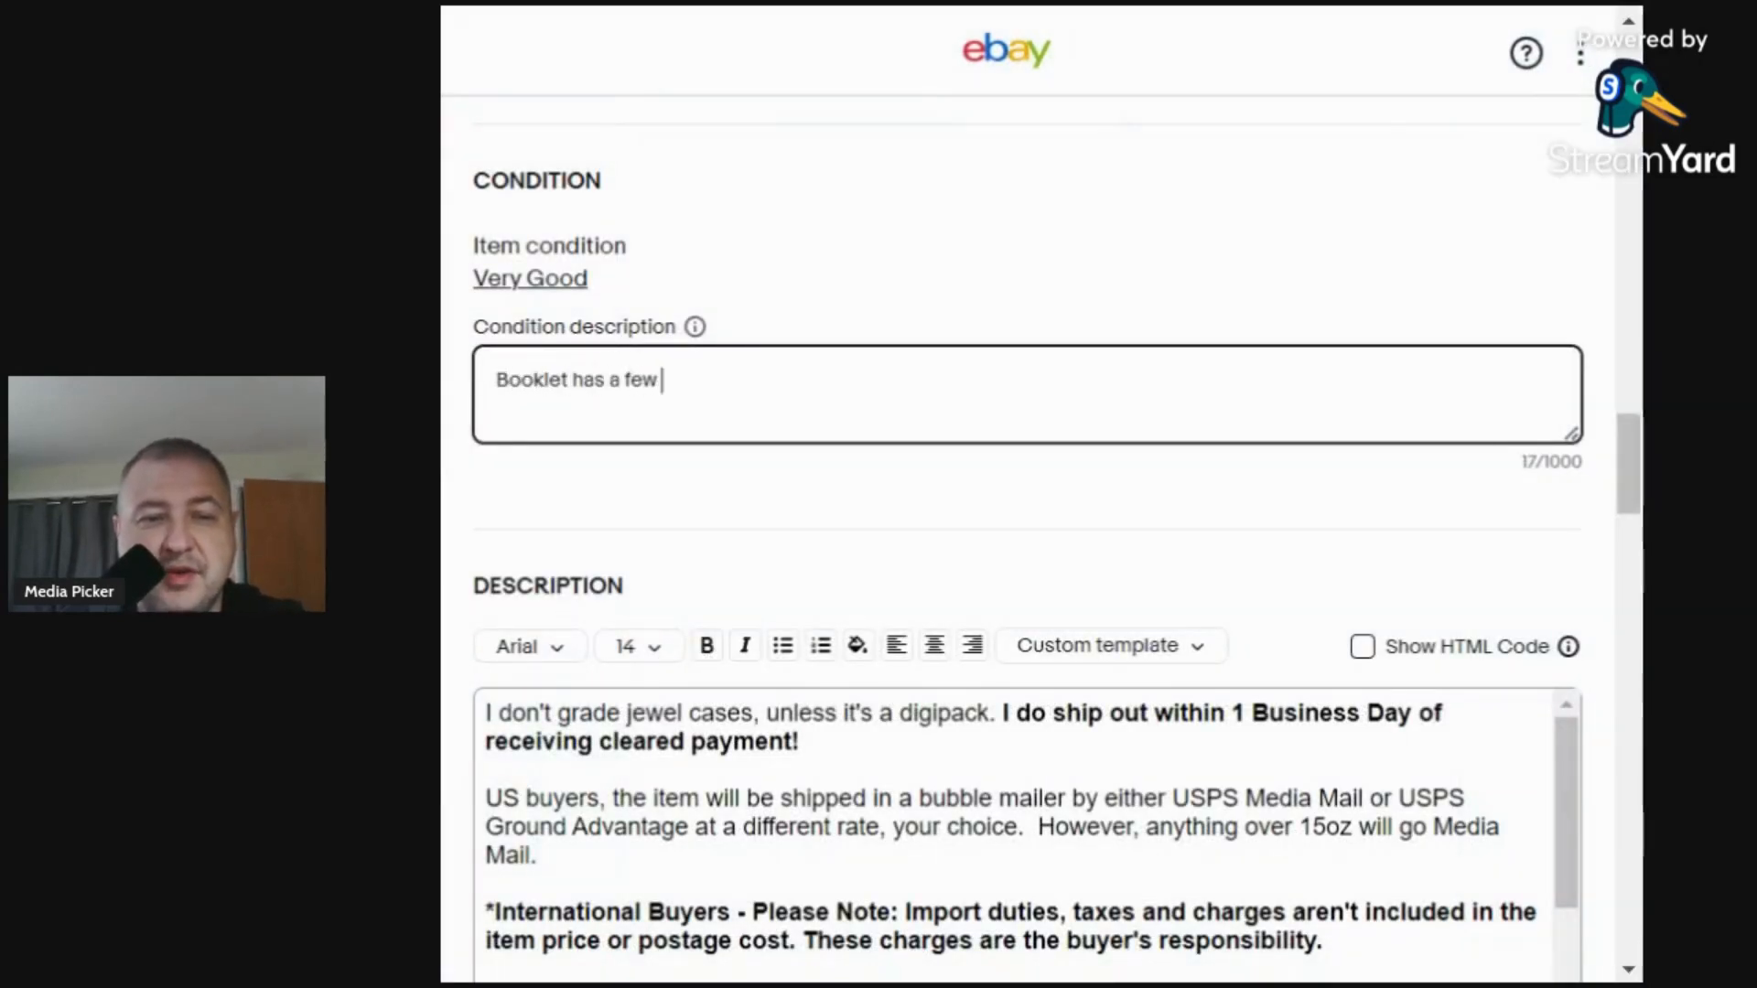
pyautogui.write('small dents. ')
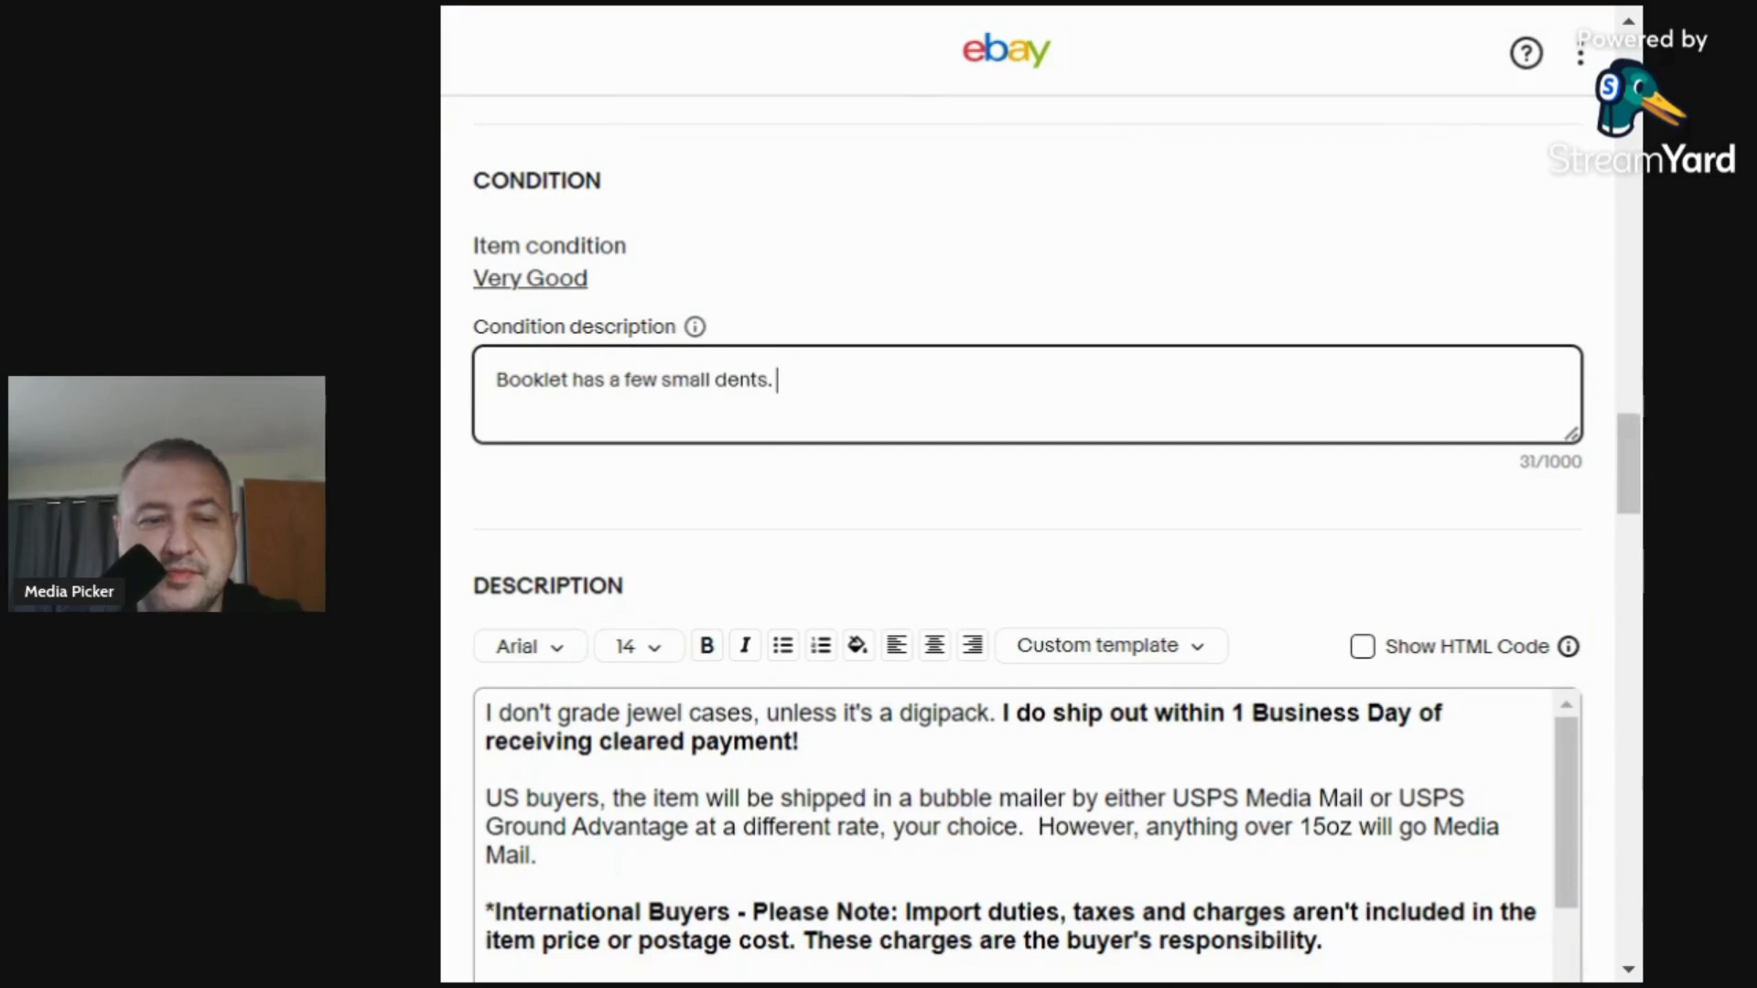
pyautogui.write('CD has so')
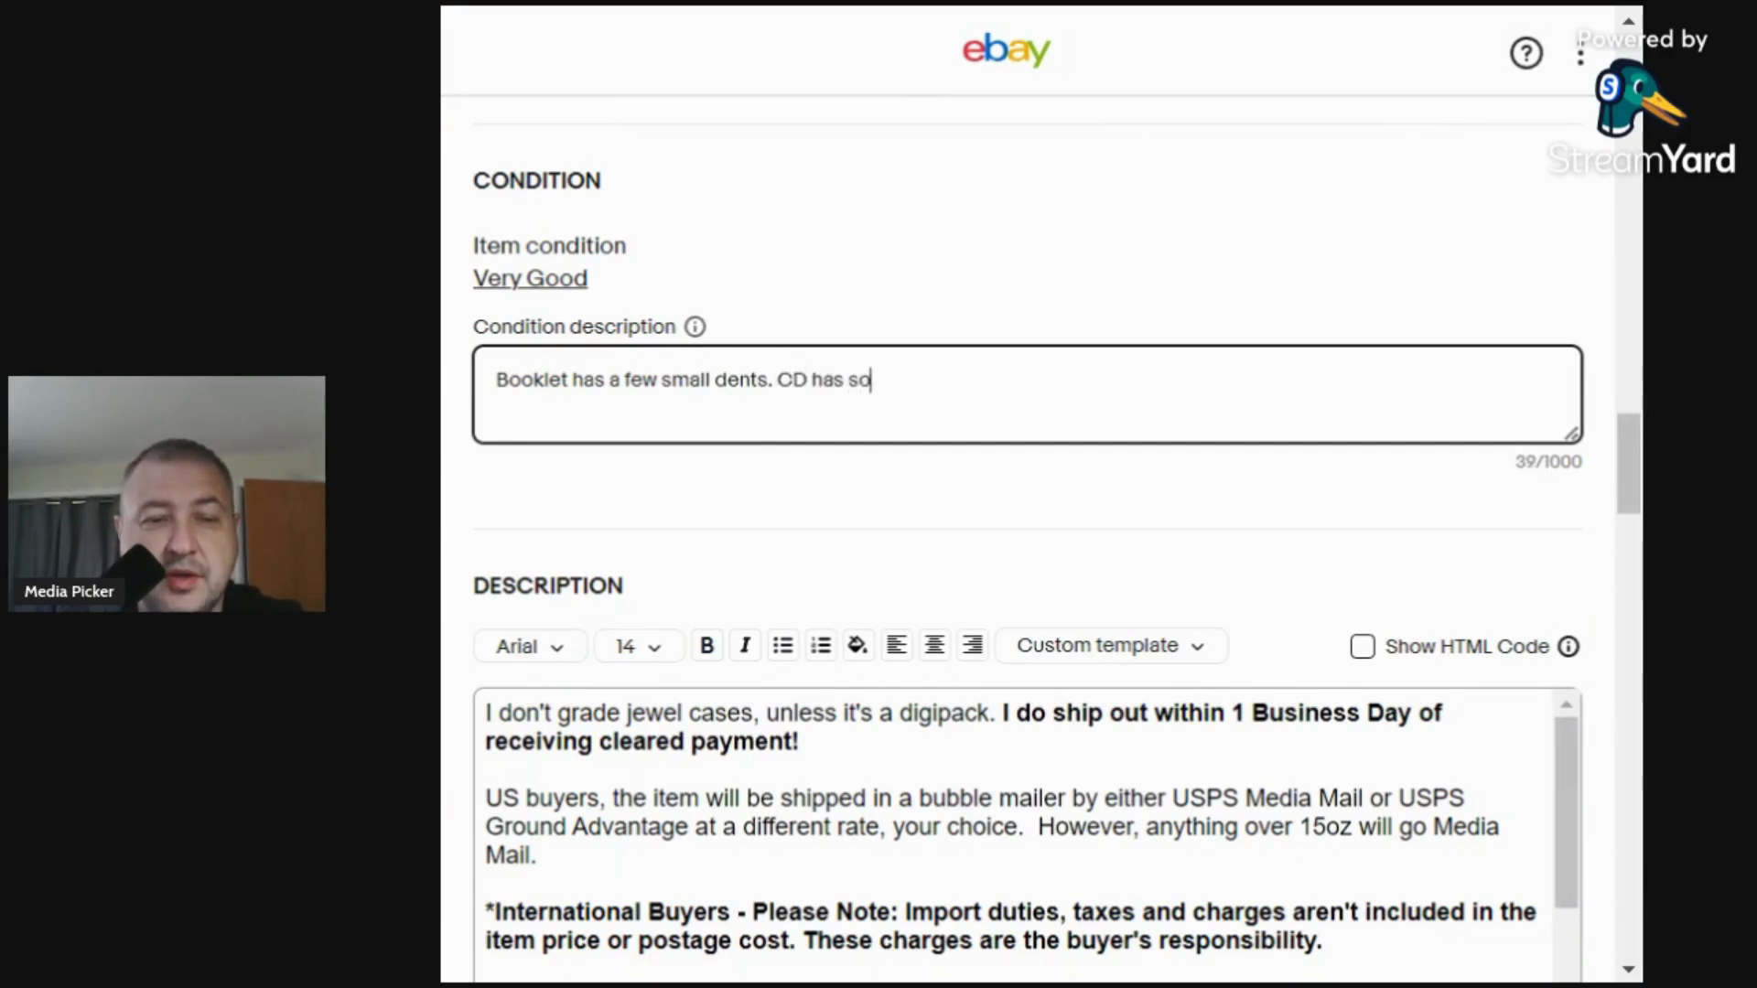
pyautogui.write('me ligt')
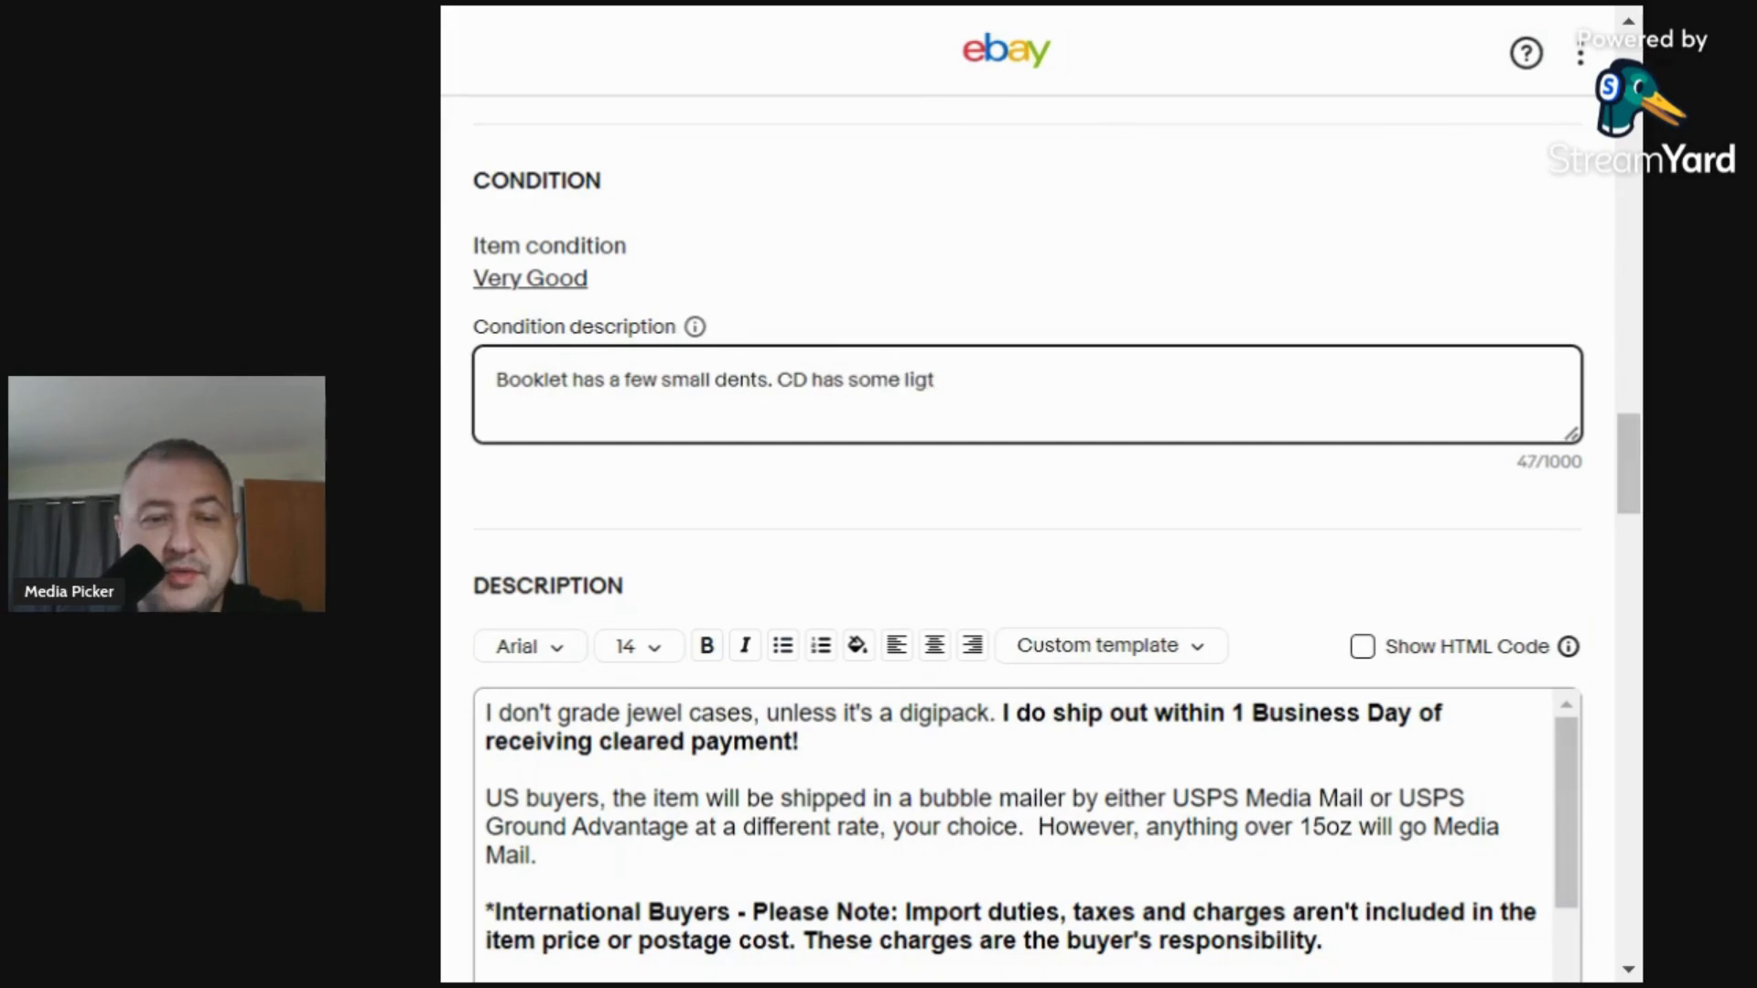
pyautogui.press('BackSpace')
pyautogui.write('ht marks')
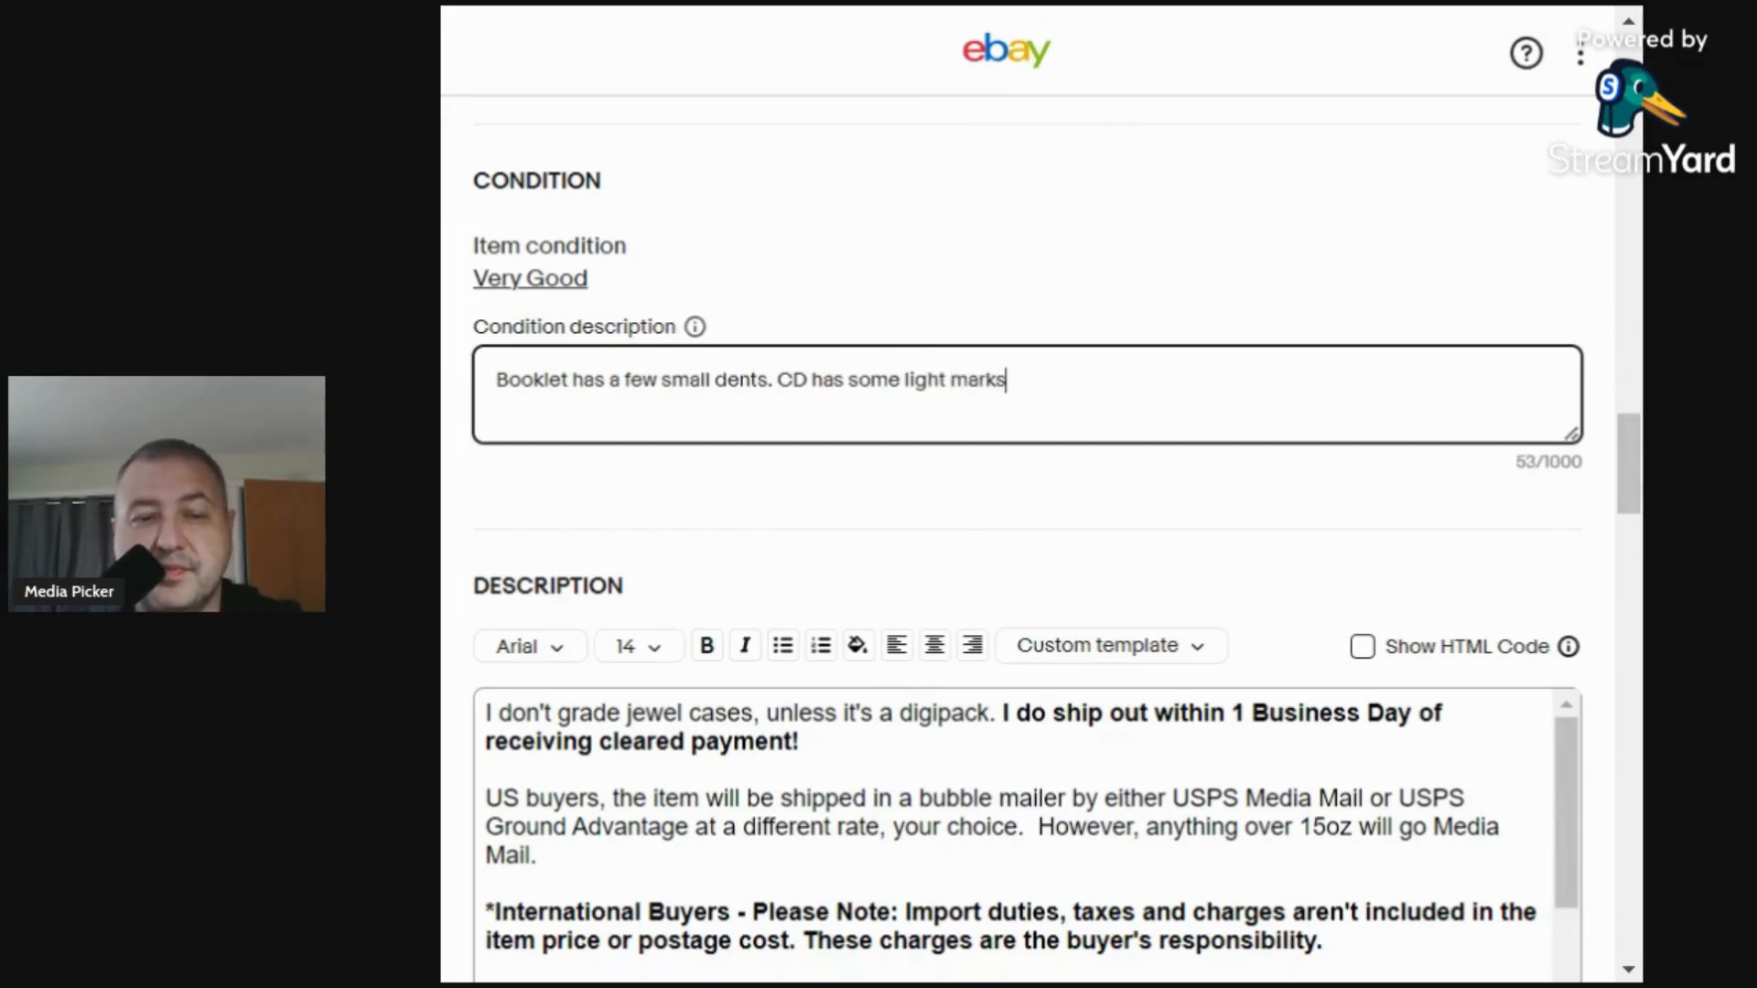
pyautogui.write(". I don't grade")
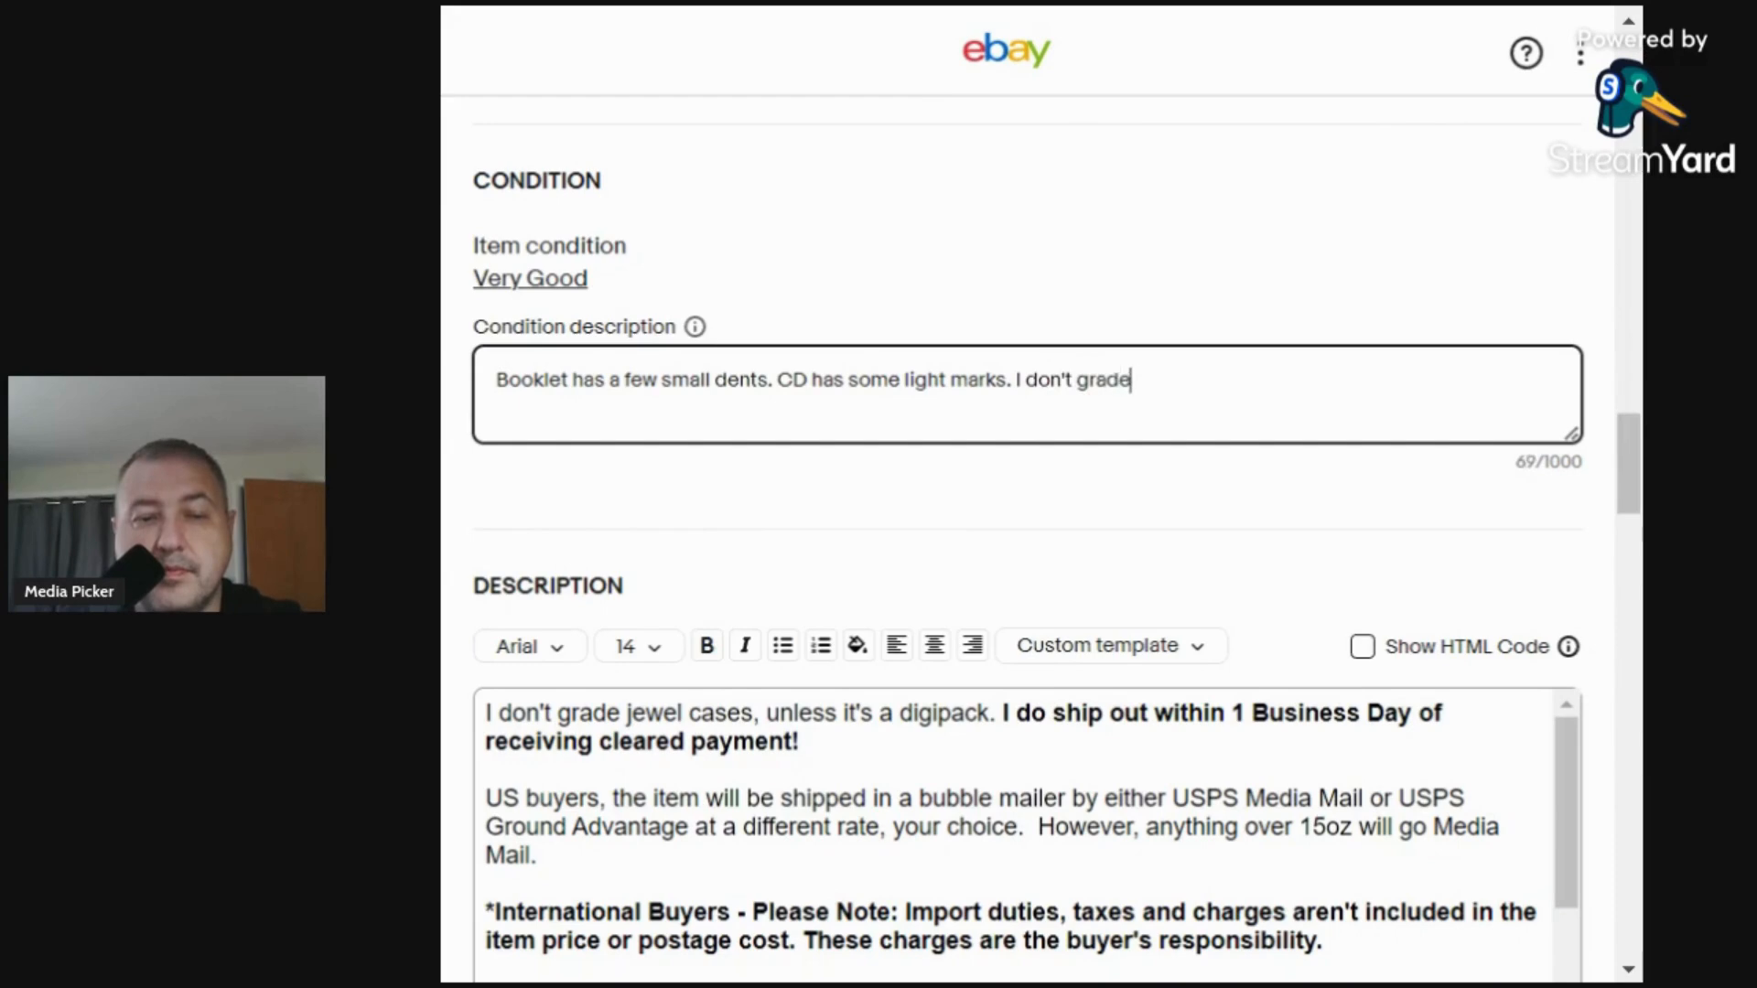
pyautogui.write(' jewel cases.')
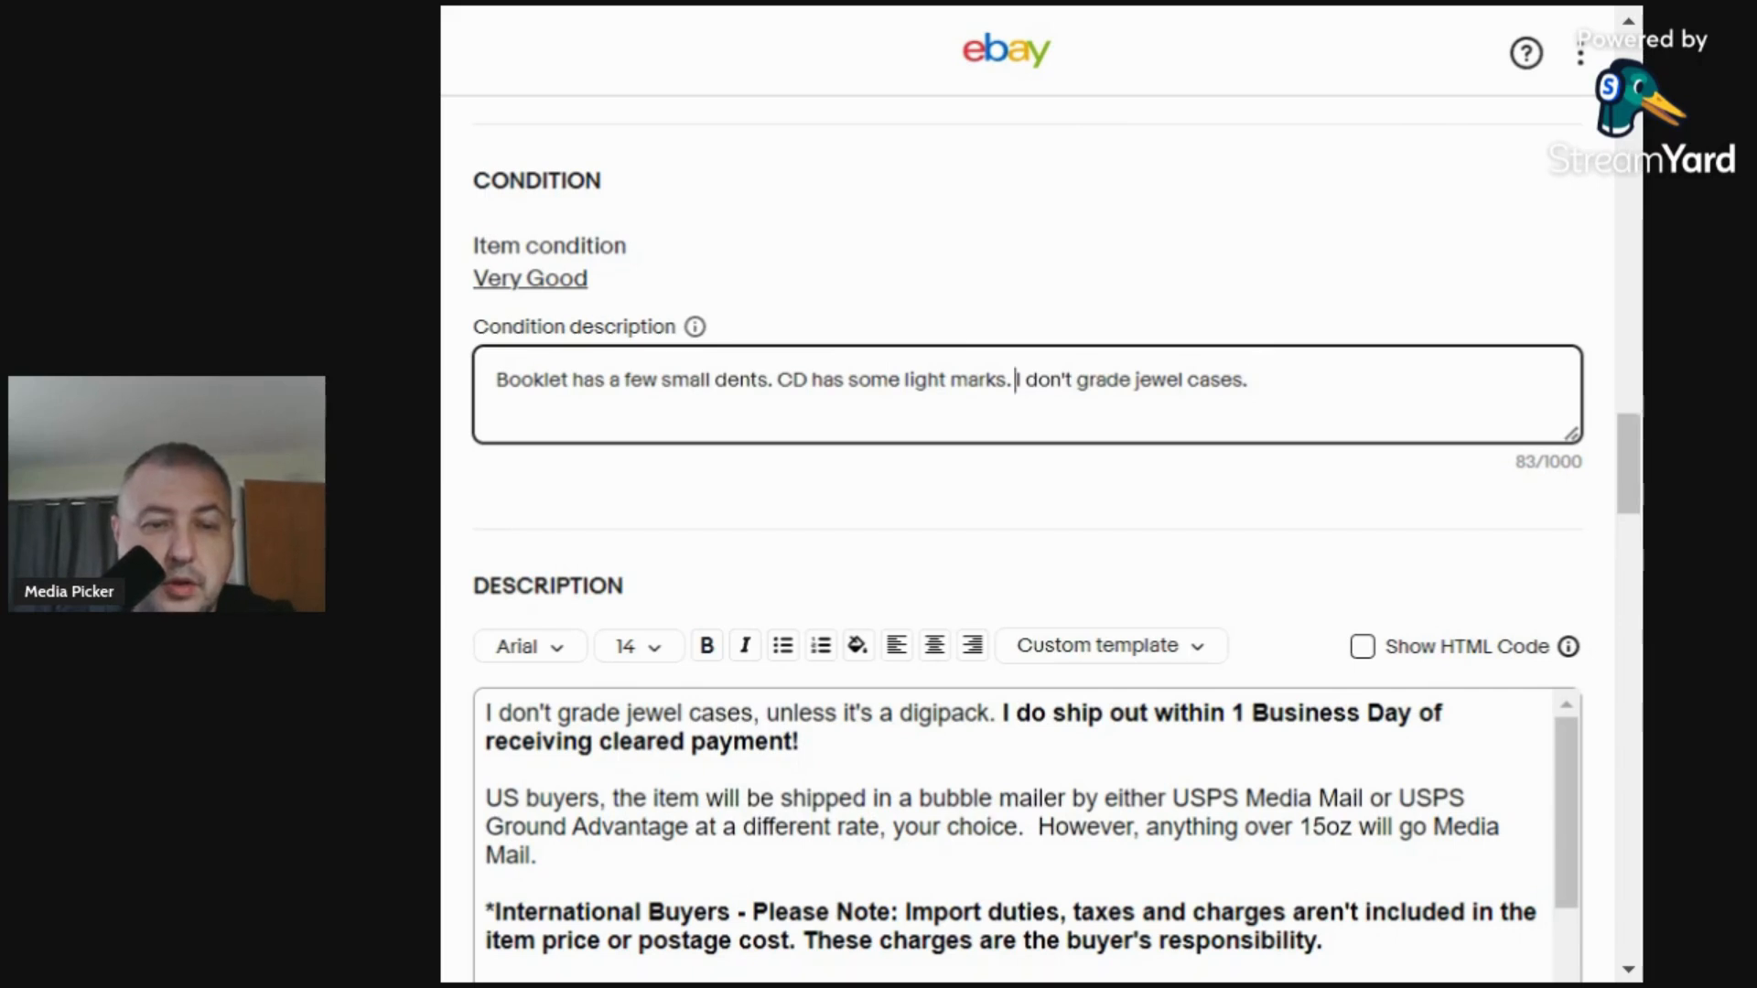
# Copy the booklet and CD sentences from the condition description onto their own line at the start of the item description.
pyautogui.moveTo(1017, 379); pyautogui.dragTo(464, 389)
pyautogui.hotkey('ctrl', 'c')
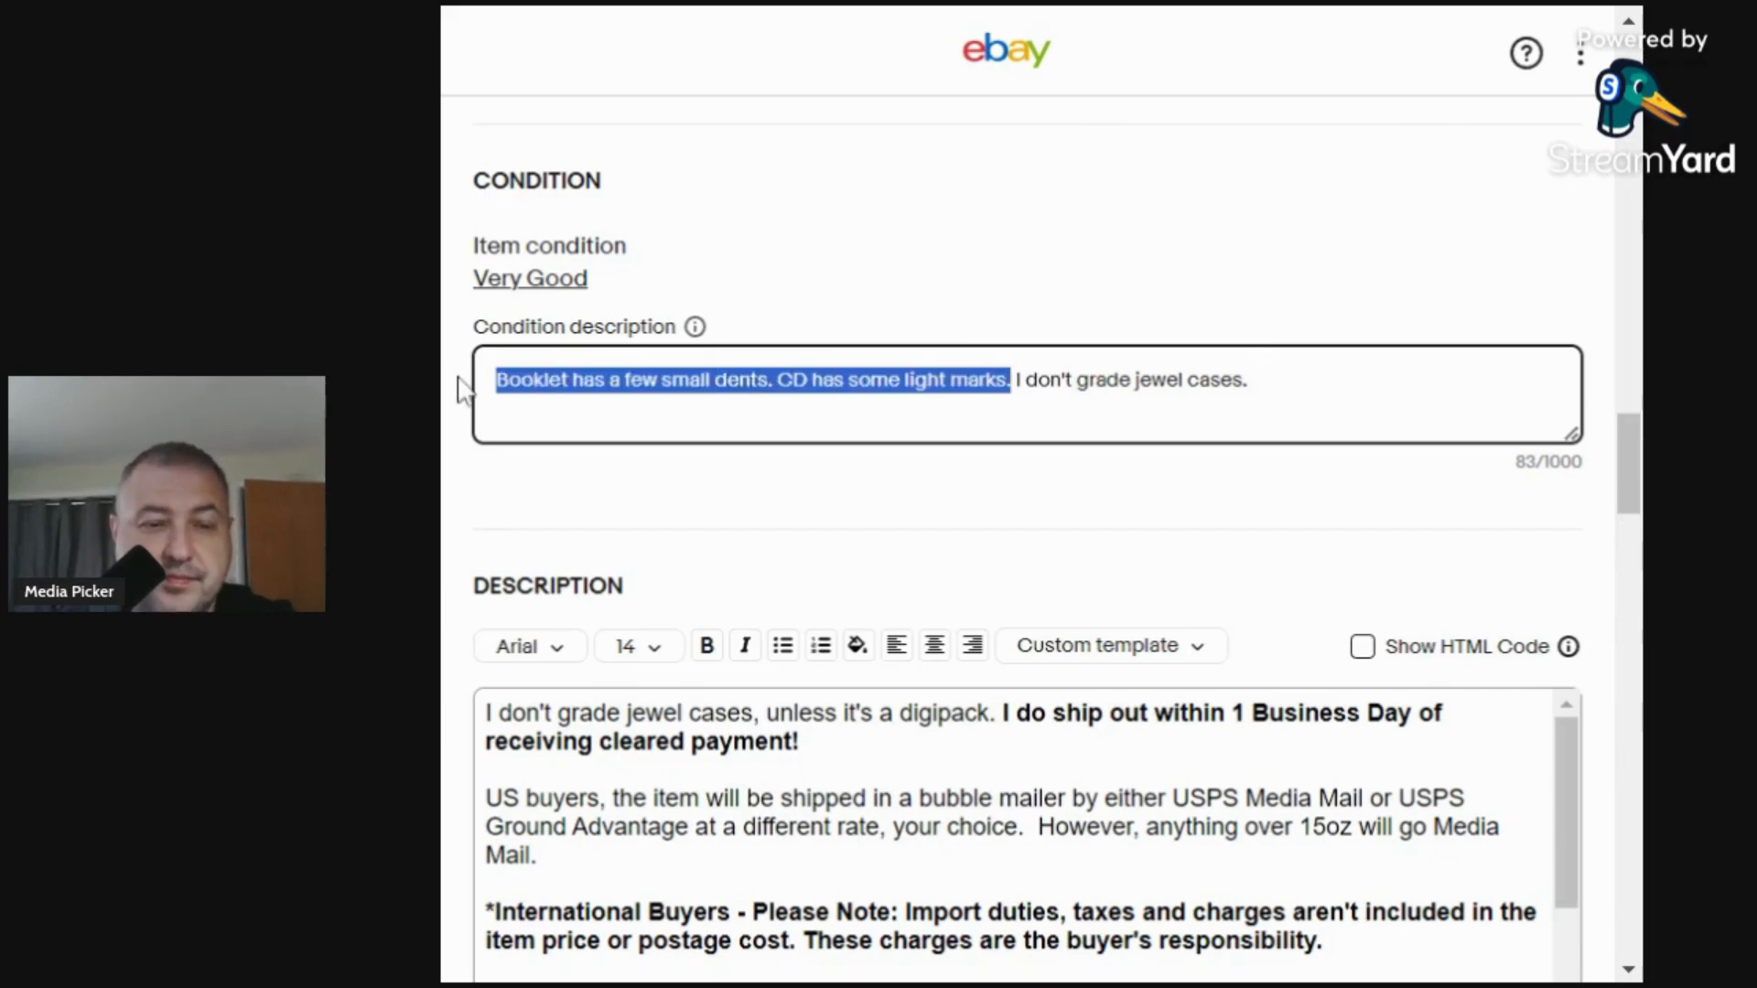
pyautogui.click(477, 721)
pyautogui.press('Return')
pyautogui.press('Return')
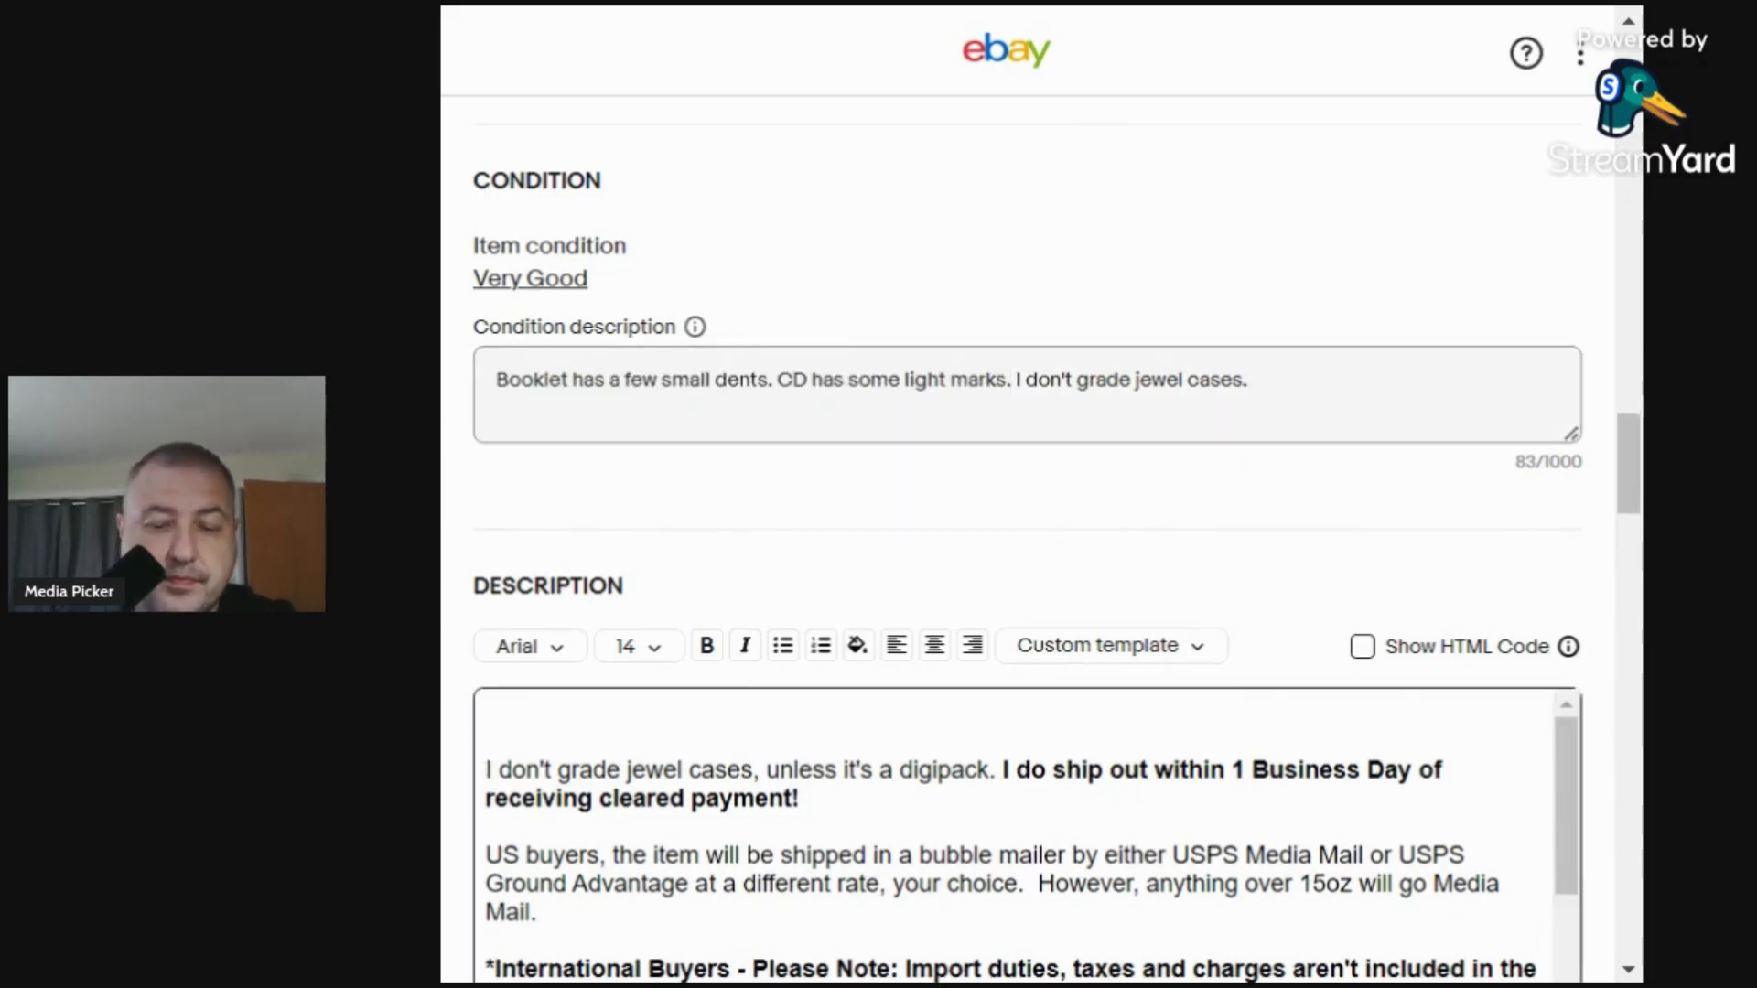
pyautogui.hotkey('ctrl', 'v')
# Set the Buy It Now price to $2.49.
pyautogui.scroll(-6, 1015, 549)
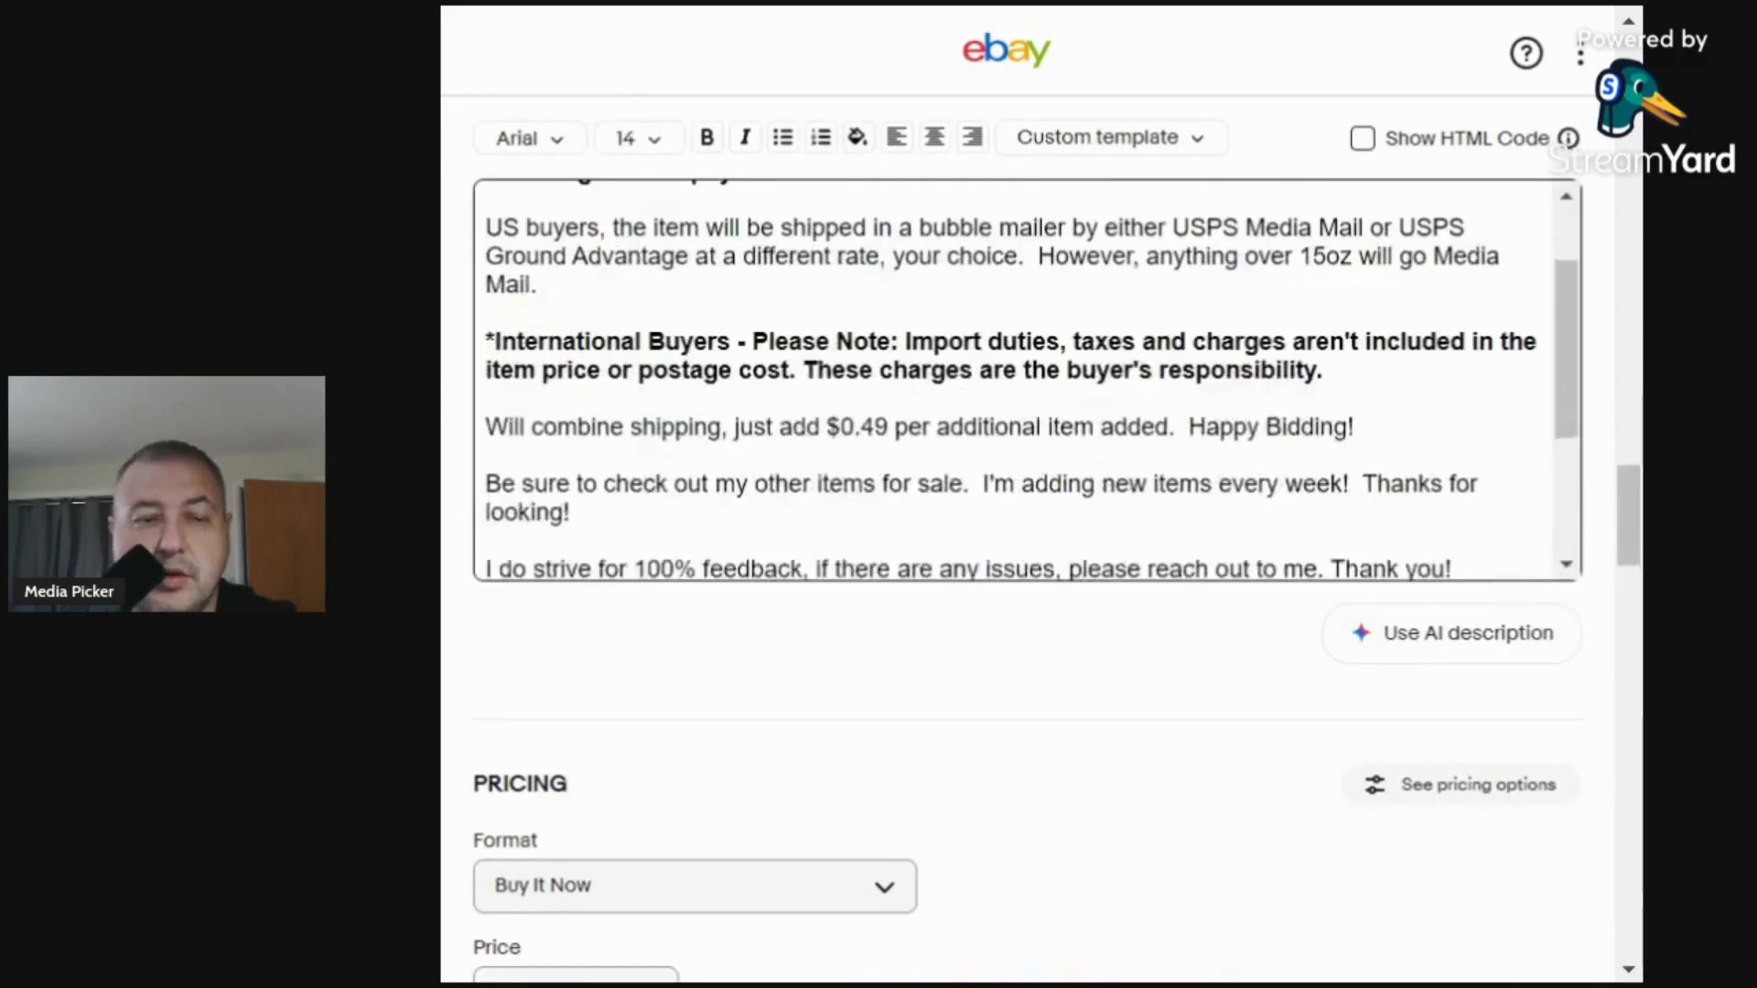
pyautogui.scroll(-8, 674, 615)
pyautogui.click(549, 654)
pyautogui.write('2')
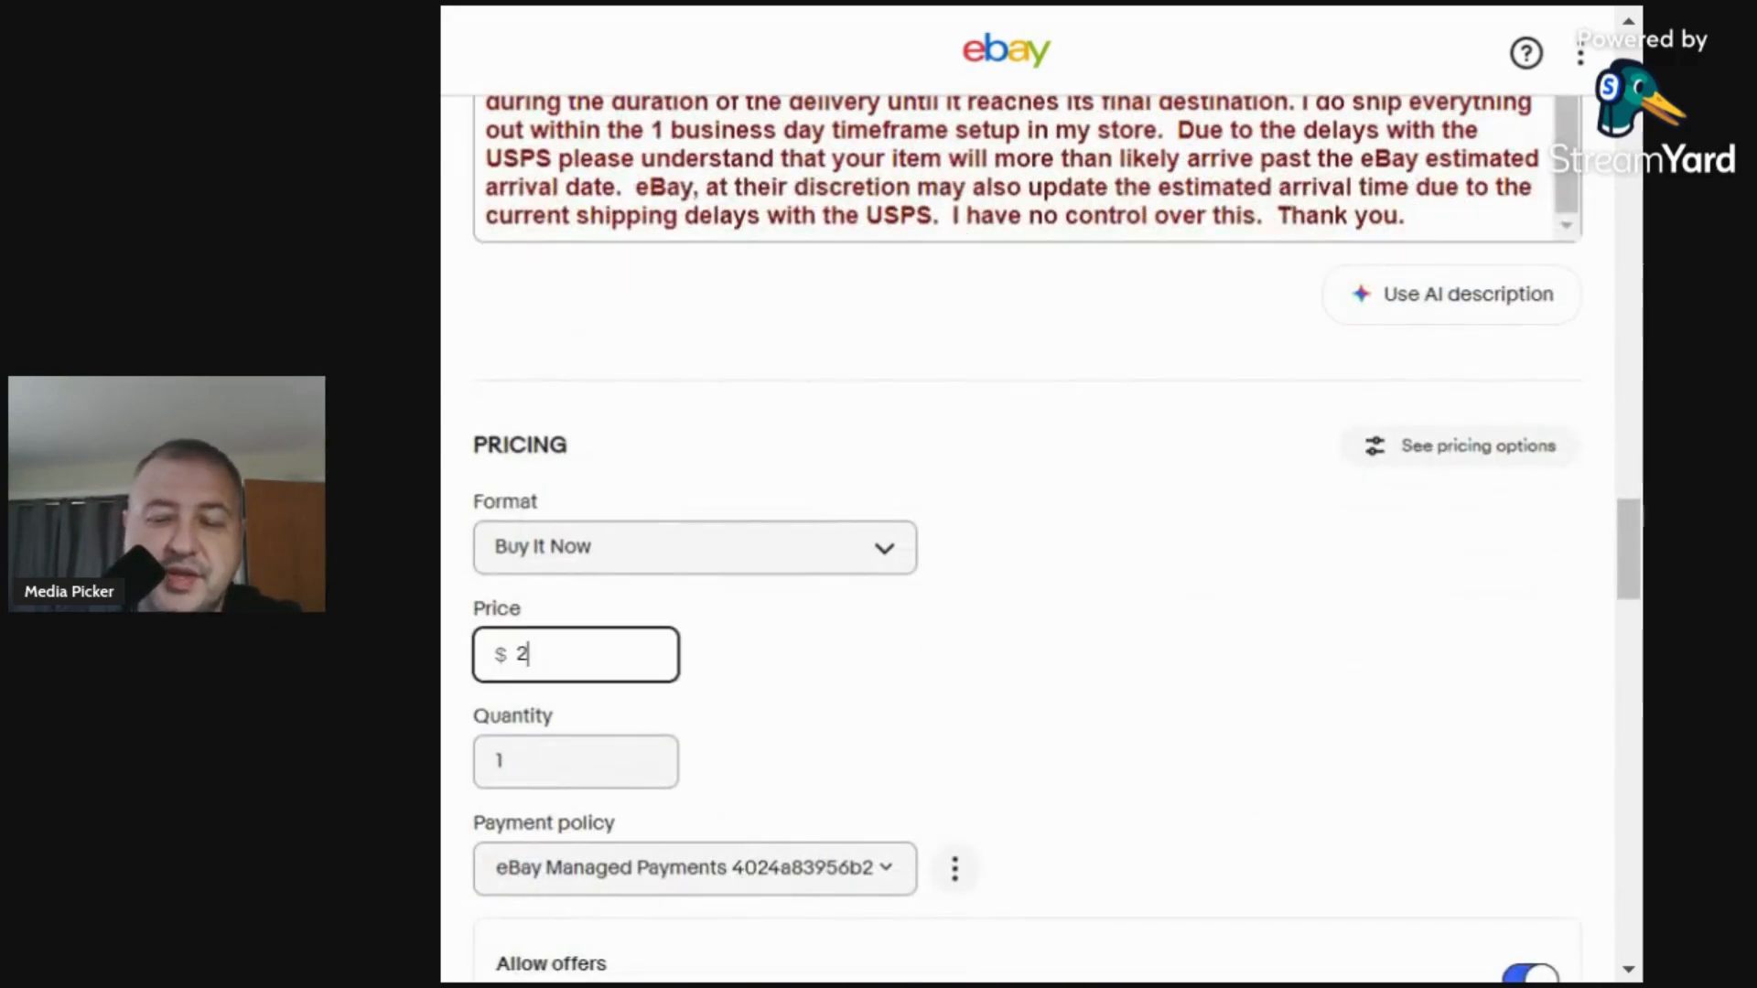
pyautogui.write('.19')
pyautogui.press('BackSpace')
pyautogui.press('BackSpace')
pyautogui.write('49')
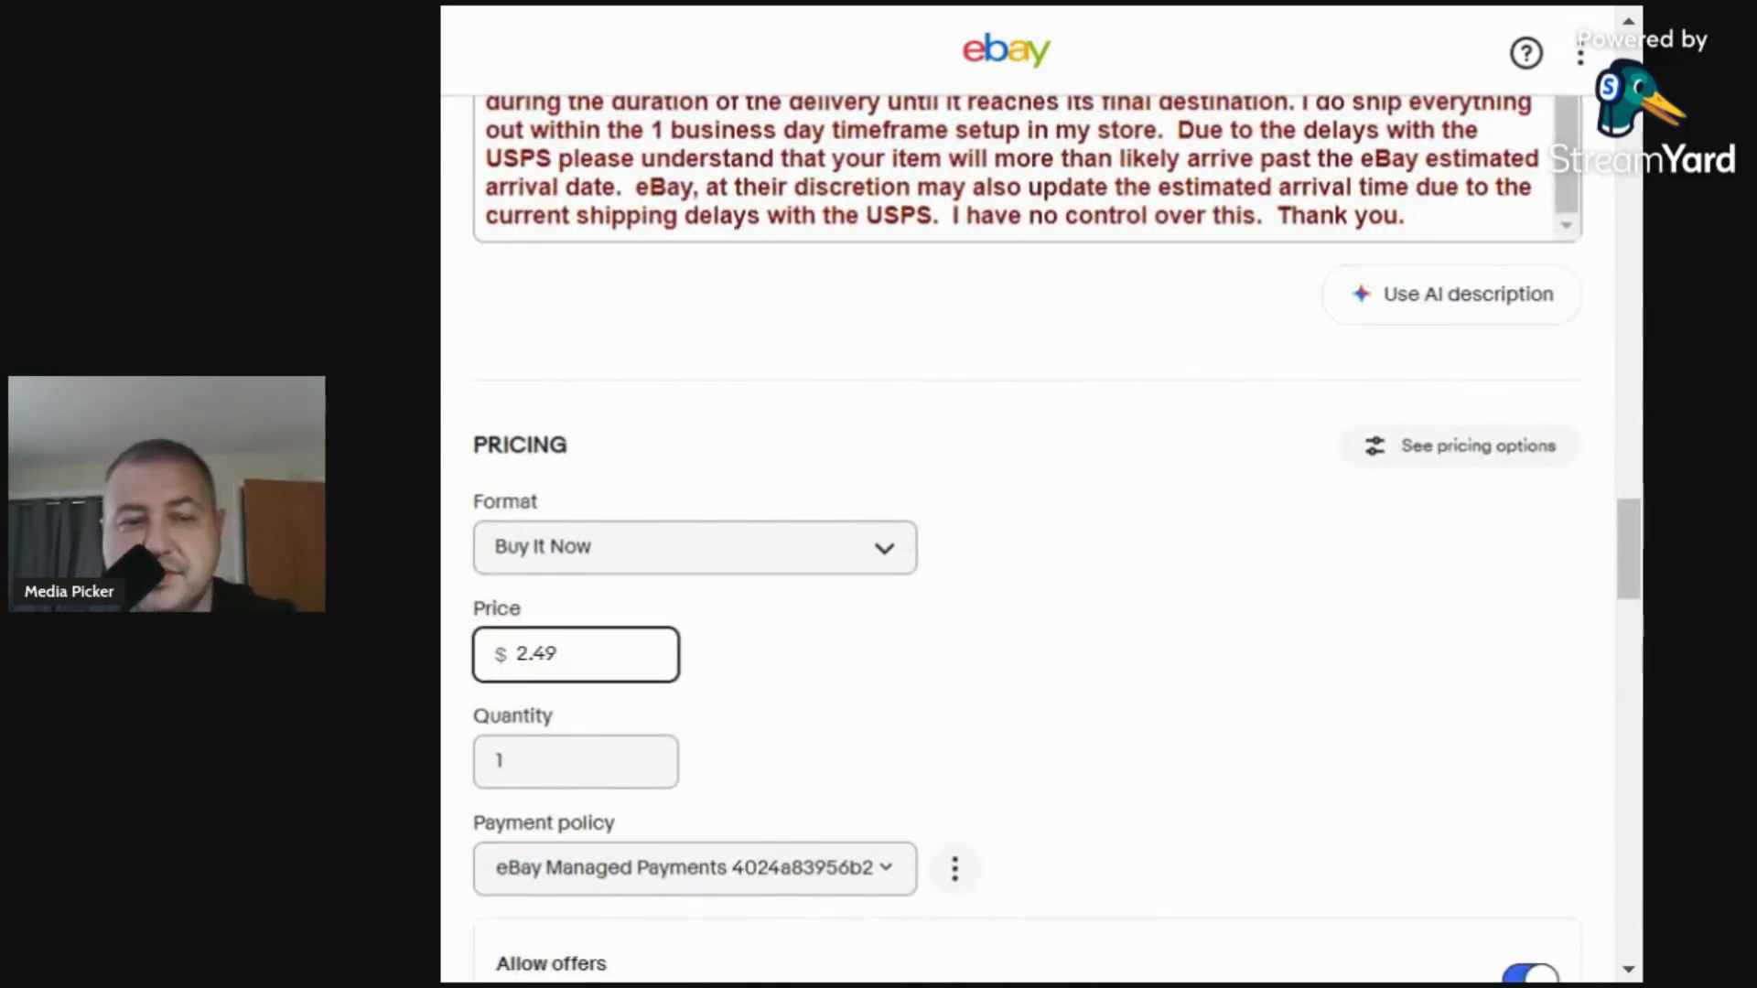
pyautogui.click(815, 659)
# Turn on the general campaign promotion for the listing and set its ad rate to 4%.
pyautogui.scroll(-10, 813, 657)
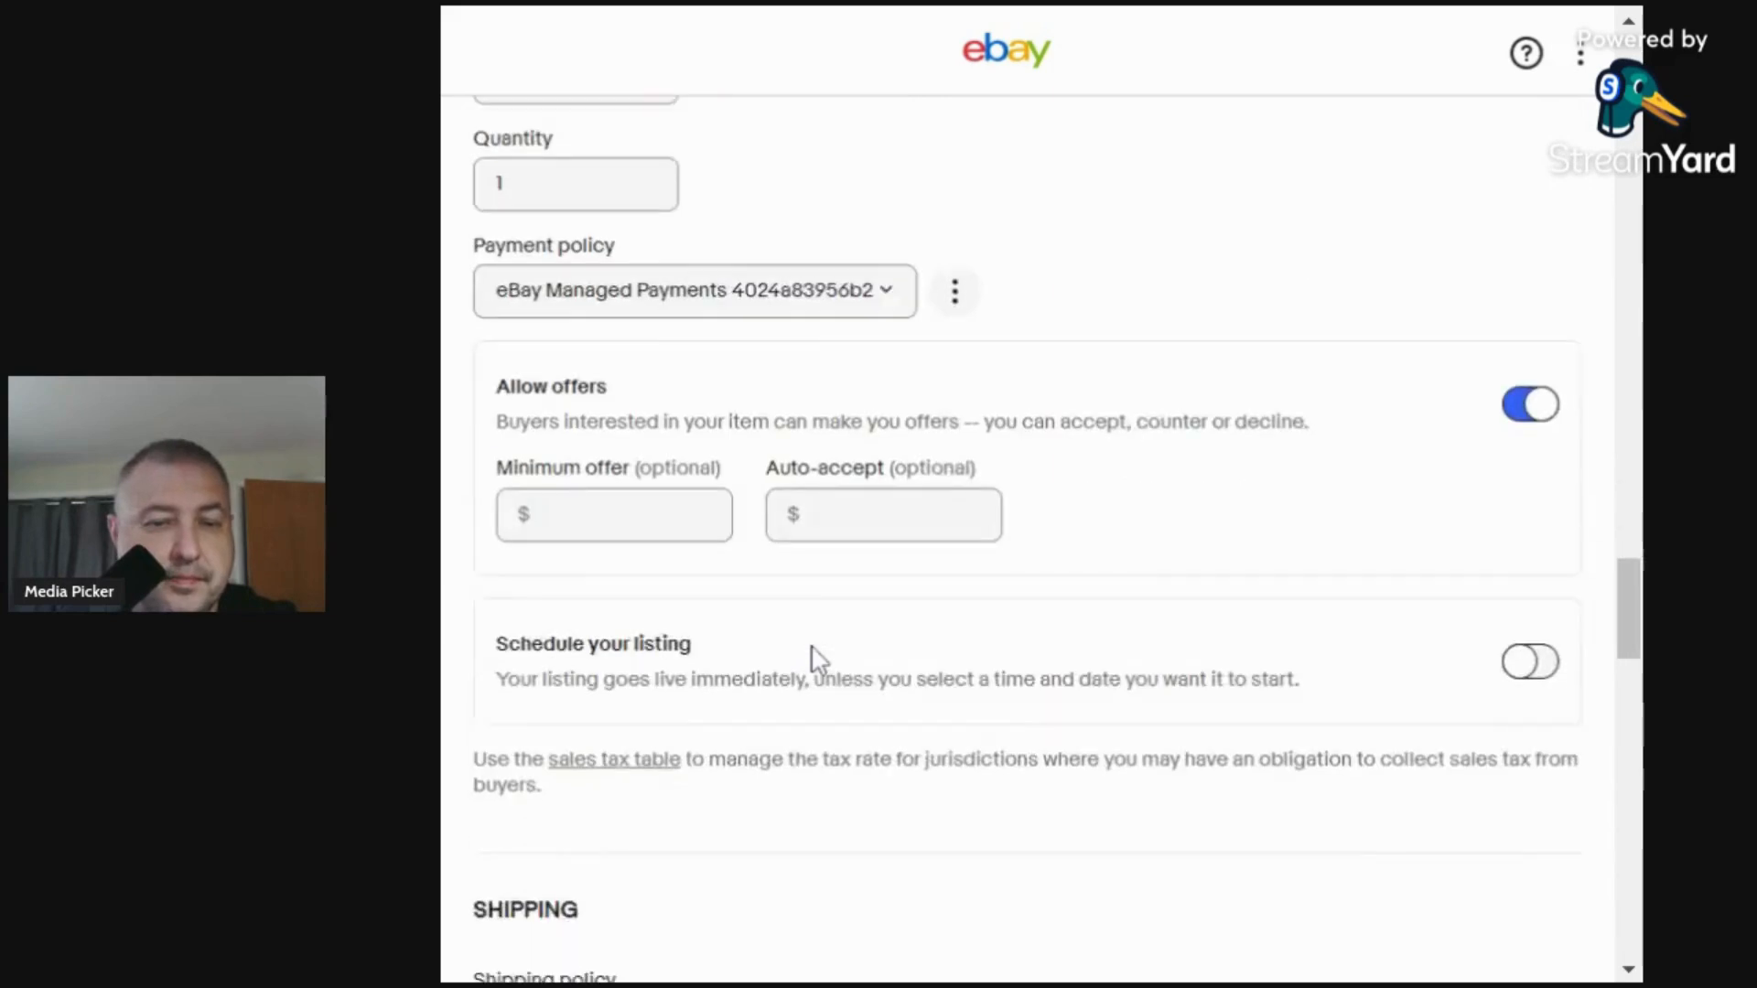
pyautogui.scroll(-14, 824, 647)
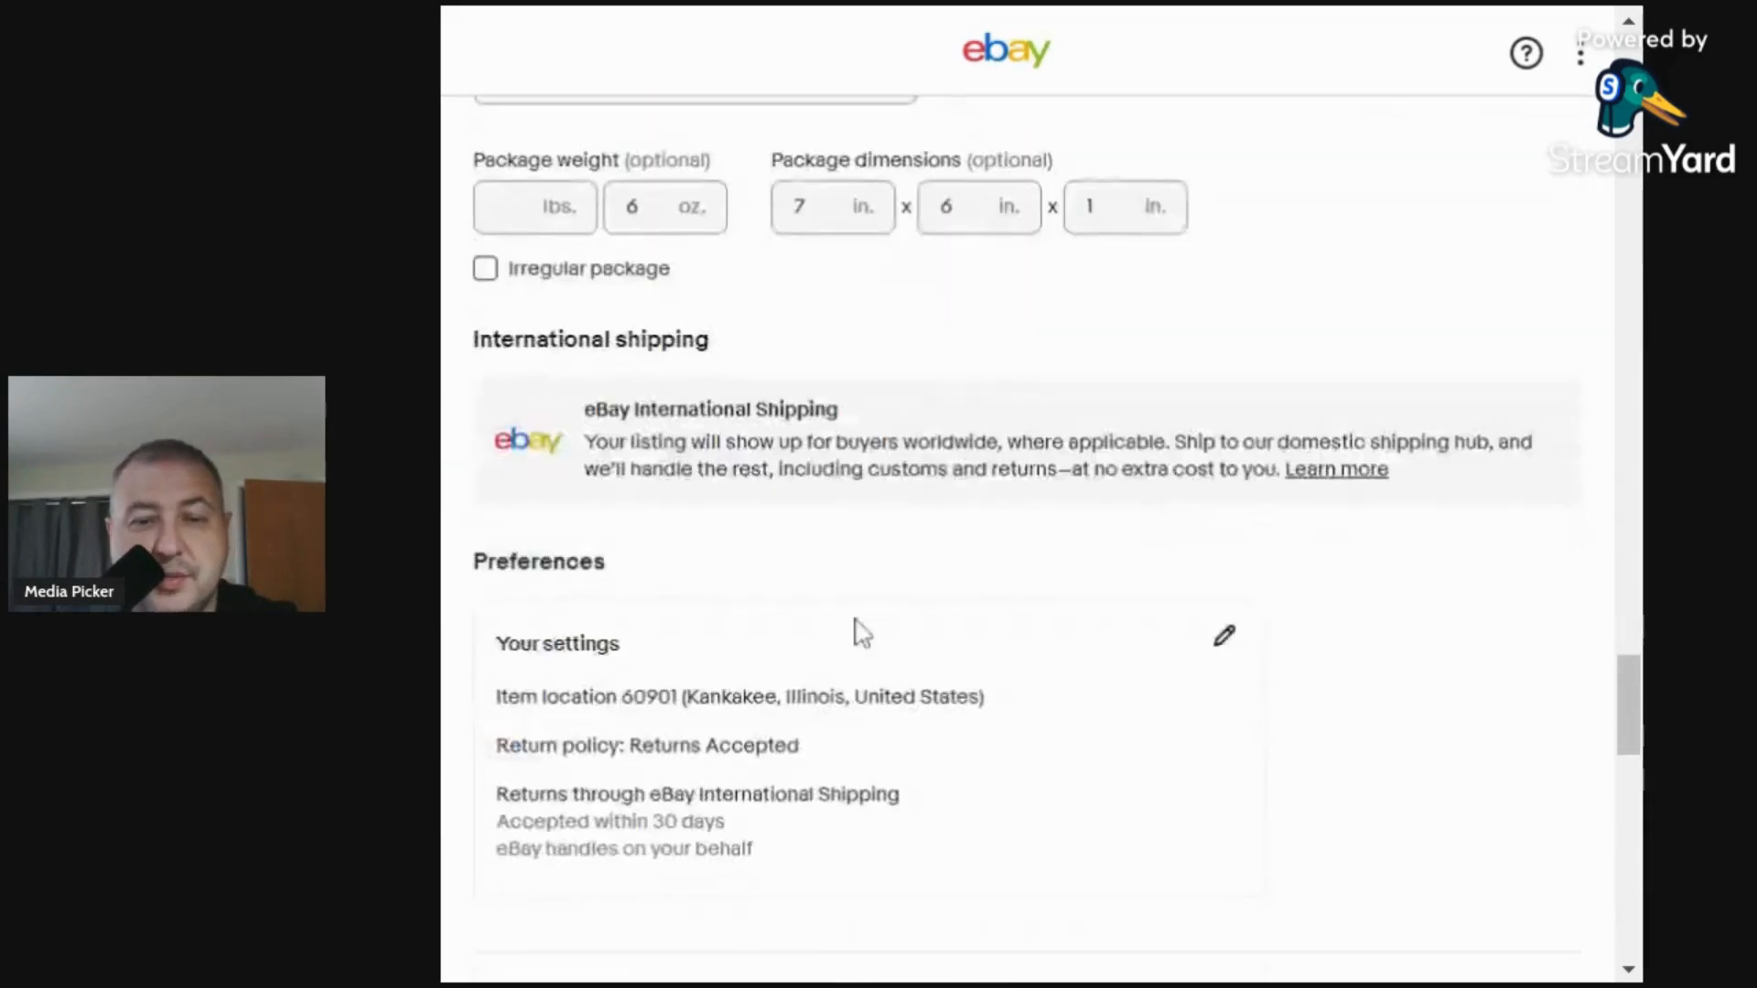
pyautogui.click(1519, 631)
pyautogui.click(1349, 651)
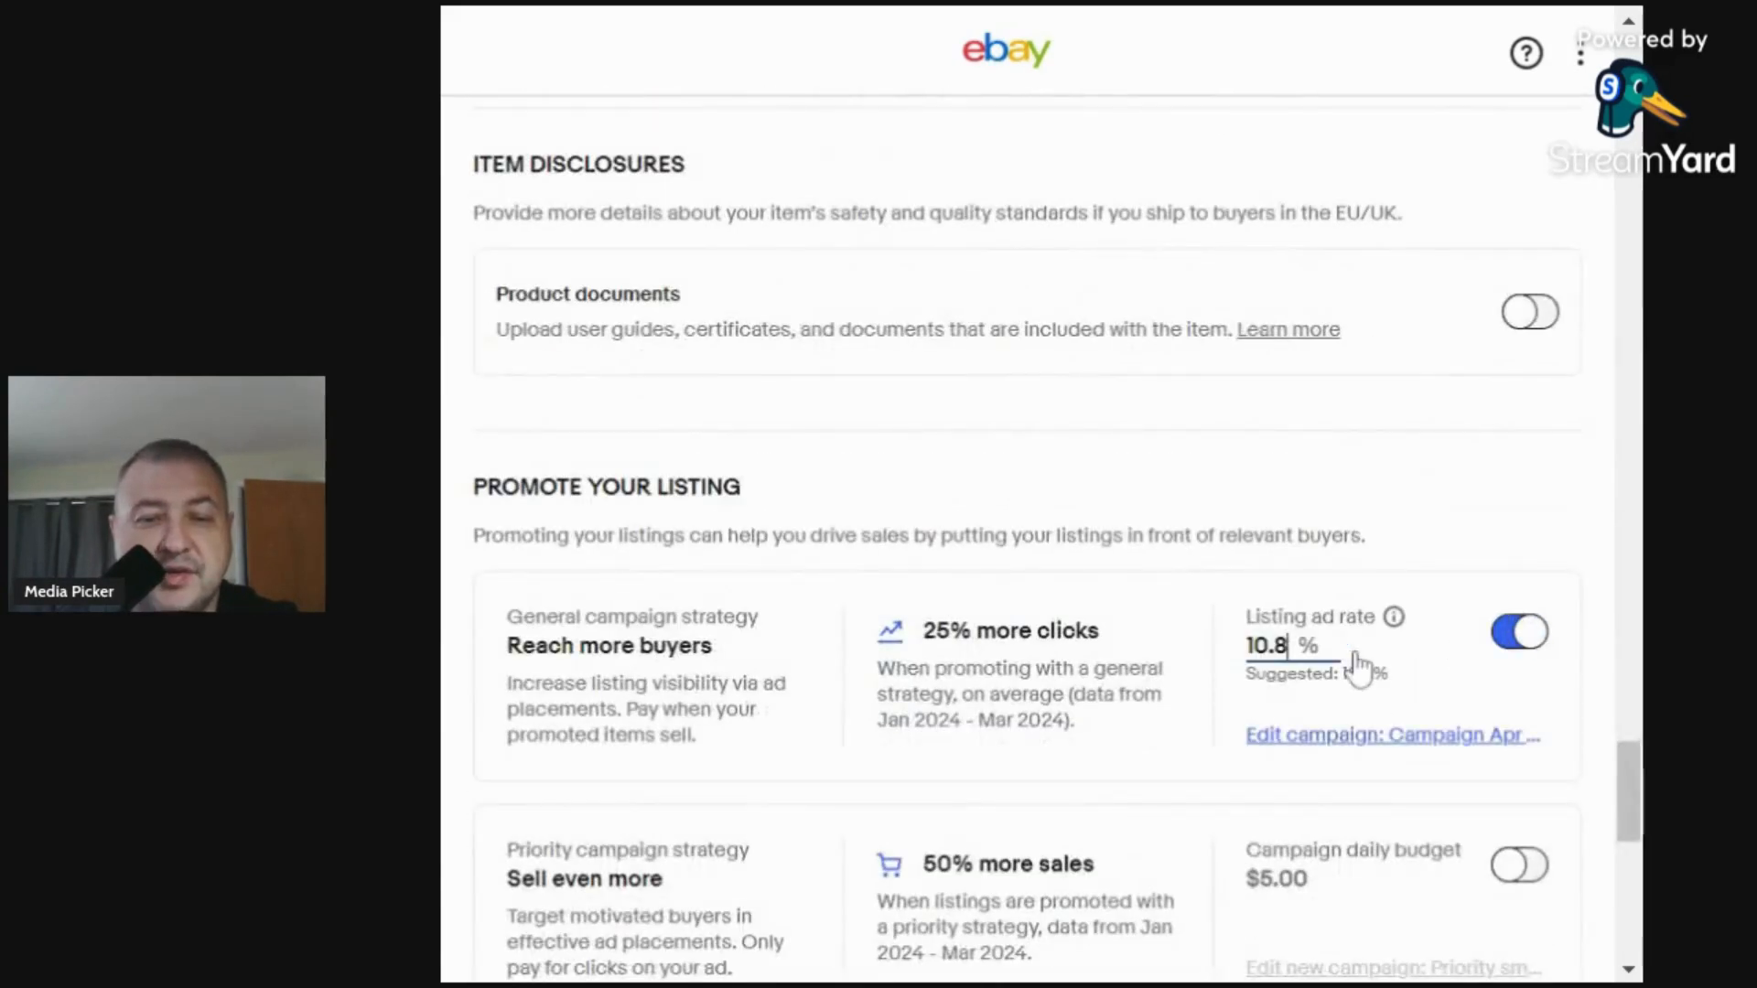
pyautogui.press('BackSpace')
pyautogui.press('BackSpace')
pyautogui.press('BackSpace')
pyautogui.press('BackSpace')
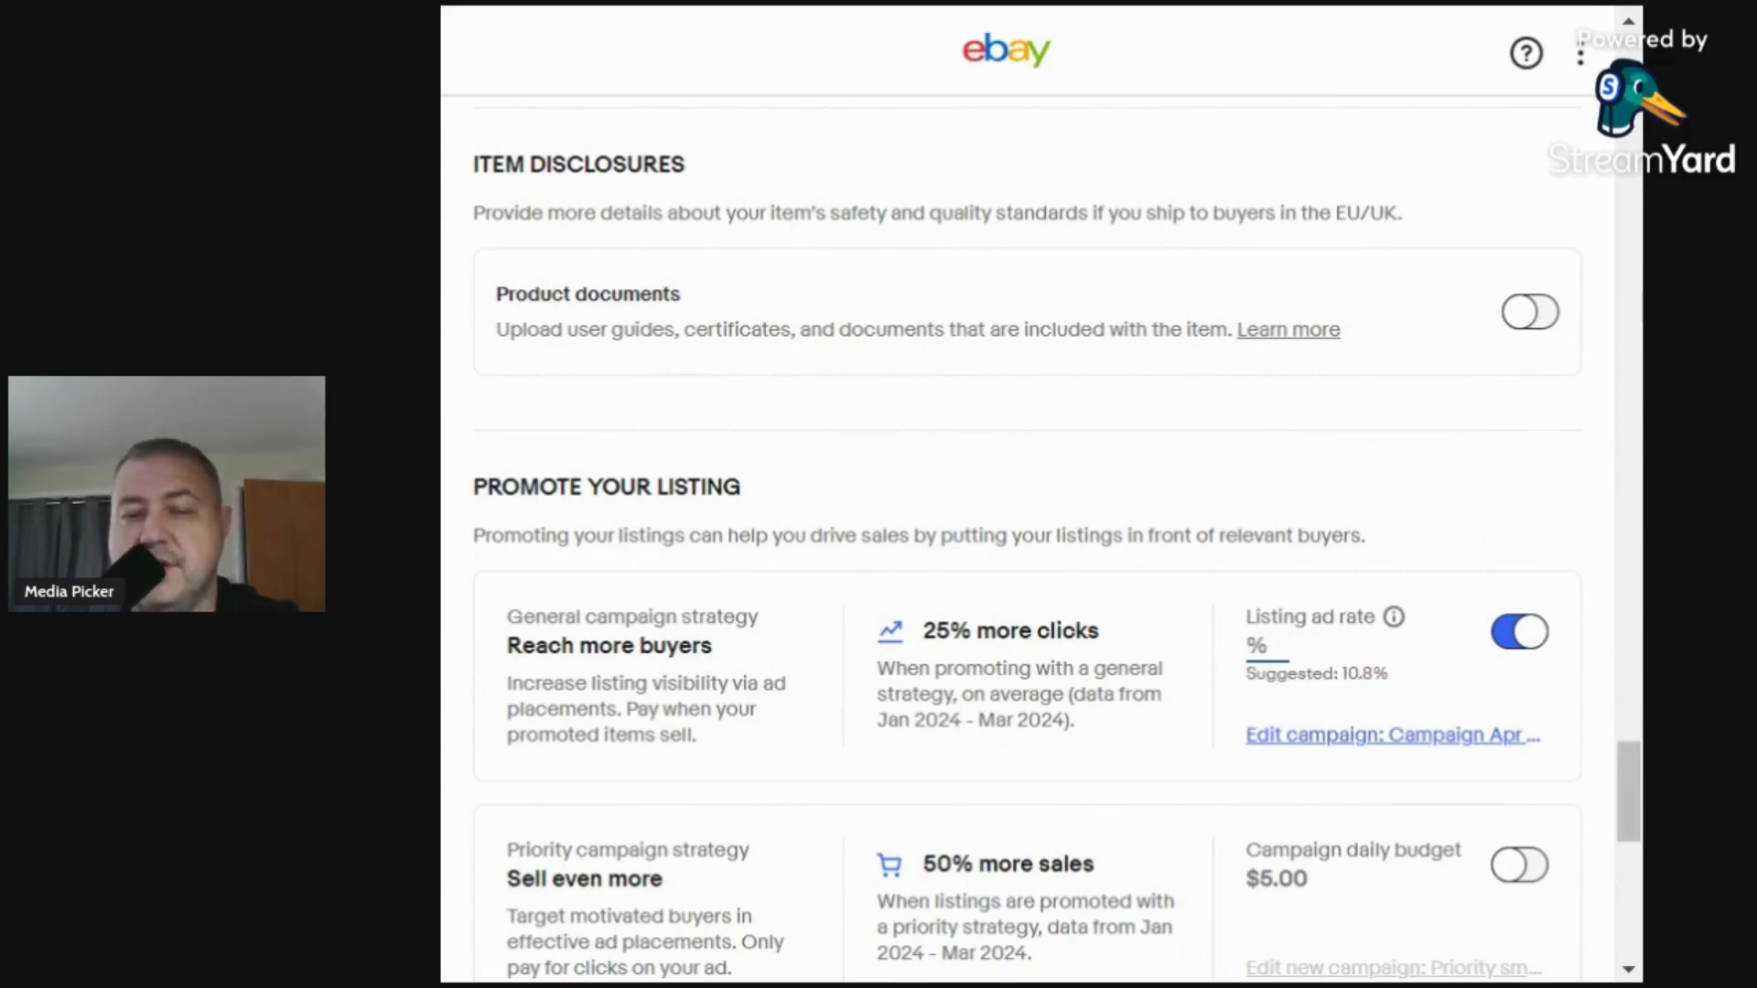
pyautogui.write('4')
pyautogui.click(1124, 503)
# Save the Joy Williams - Genesis listing as a draft instead of publishing it.
pyautogui.scroll(-12, 1125, 480)
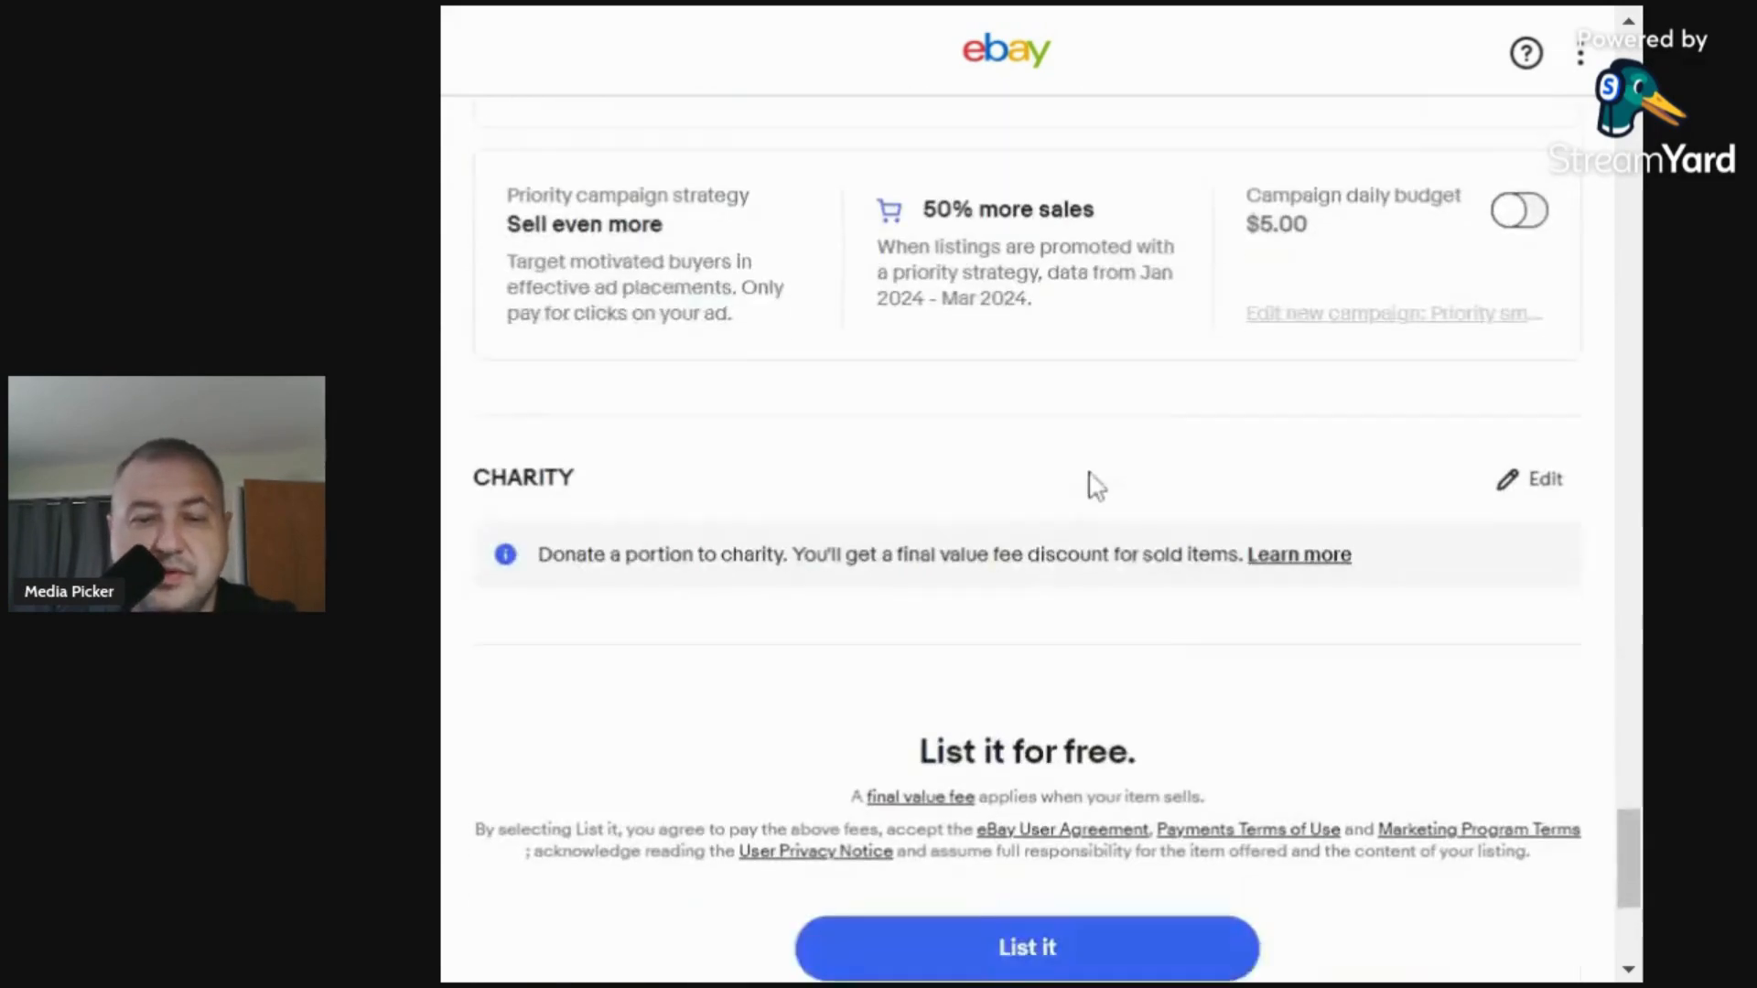
pyautogui.click(1054, 586)
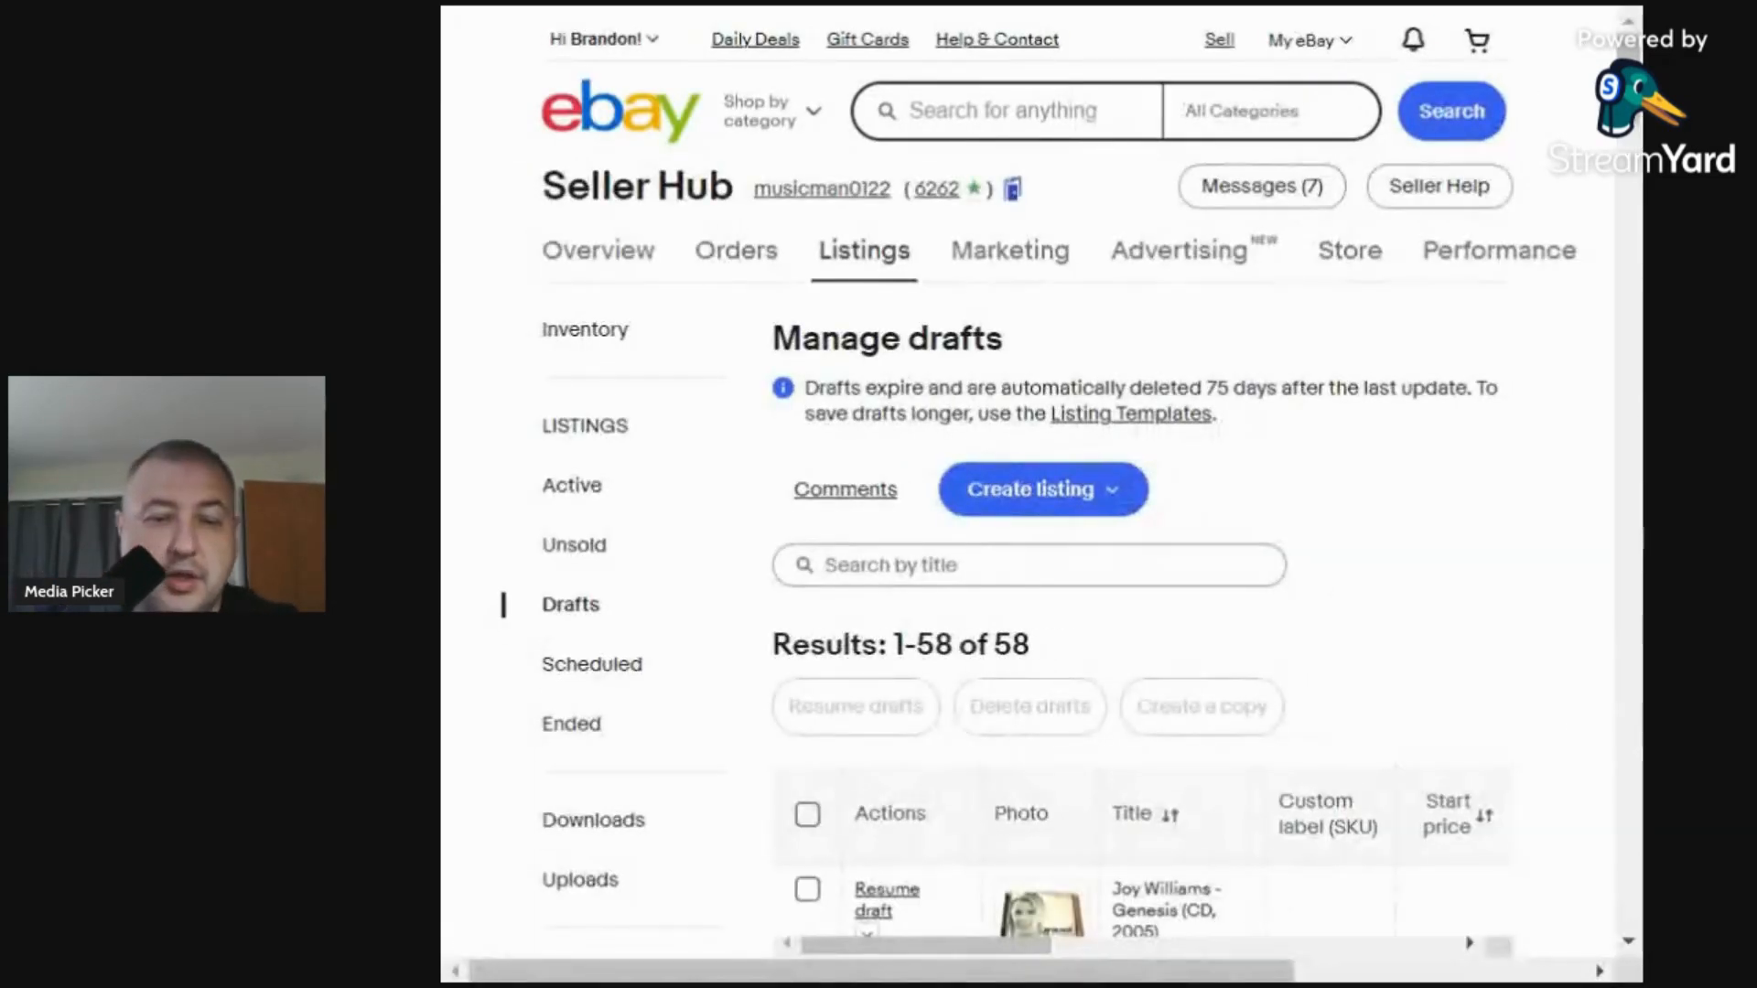
pyautogui.scroll(-2, 925, 915)
pyautogui.moveTo(925, 947); pyautogui.dragTo(677, 873)
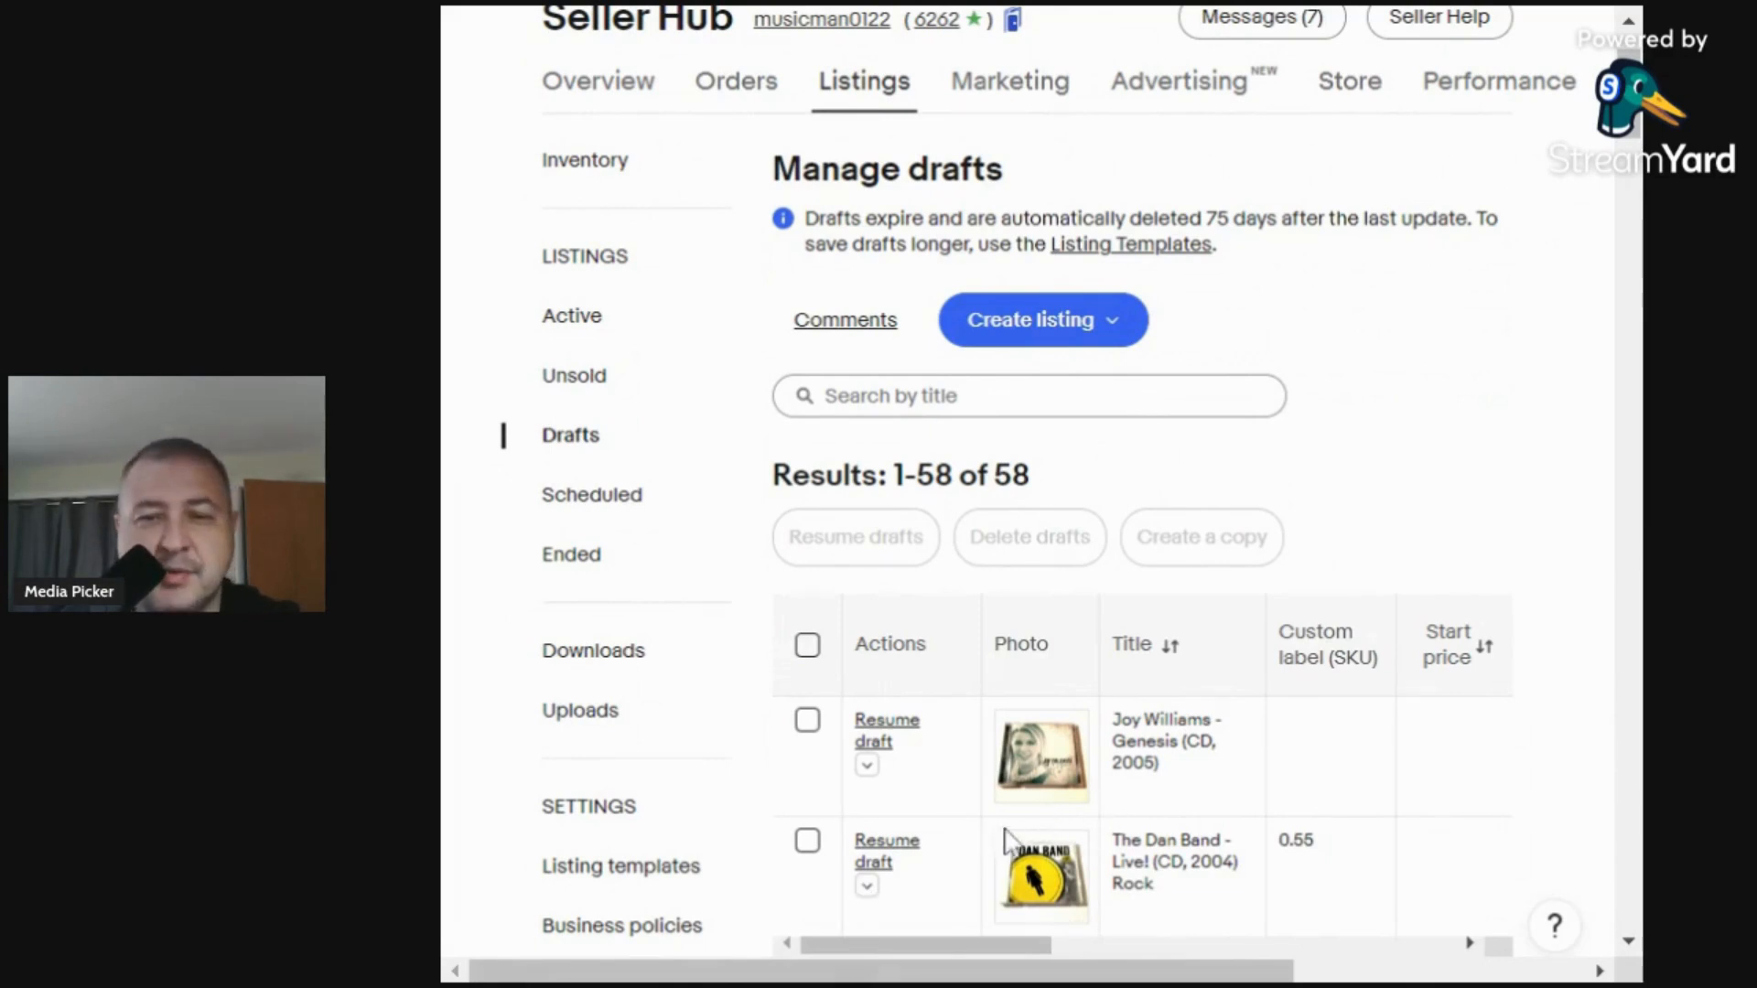
# Start a new single listing from the CD Listing template and upload the five photos of the Aztec Camera Stray CD.
pyautogui.click(1066, 331)
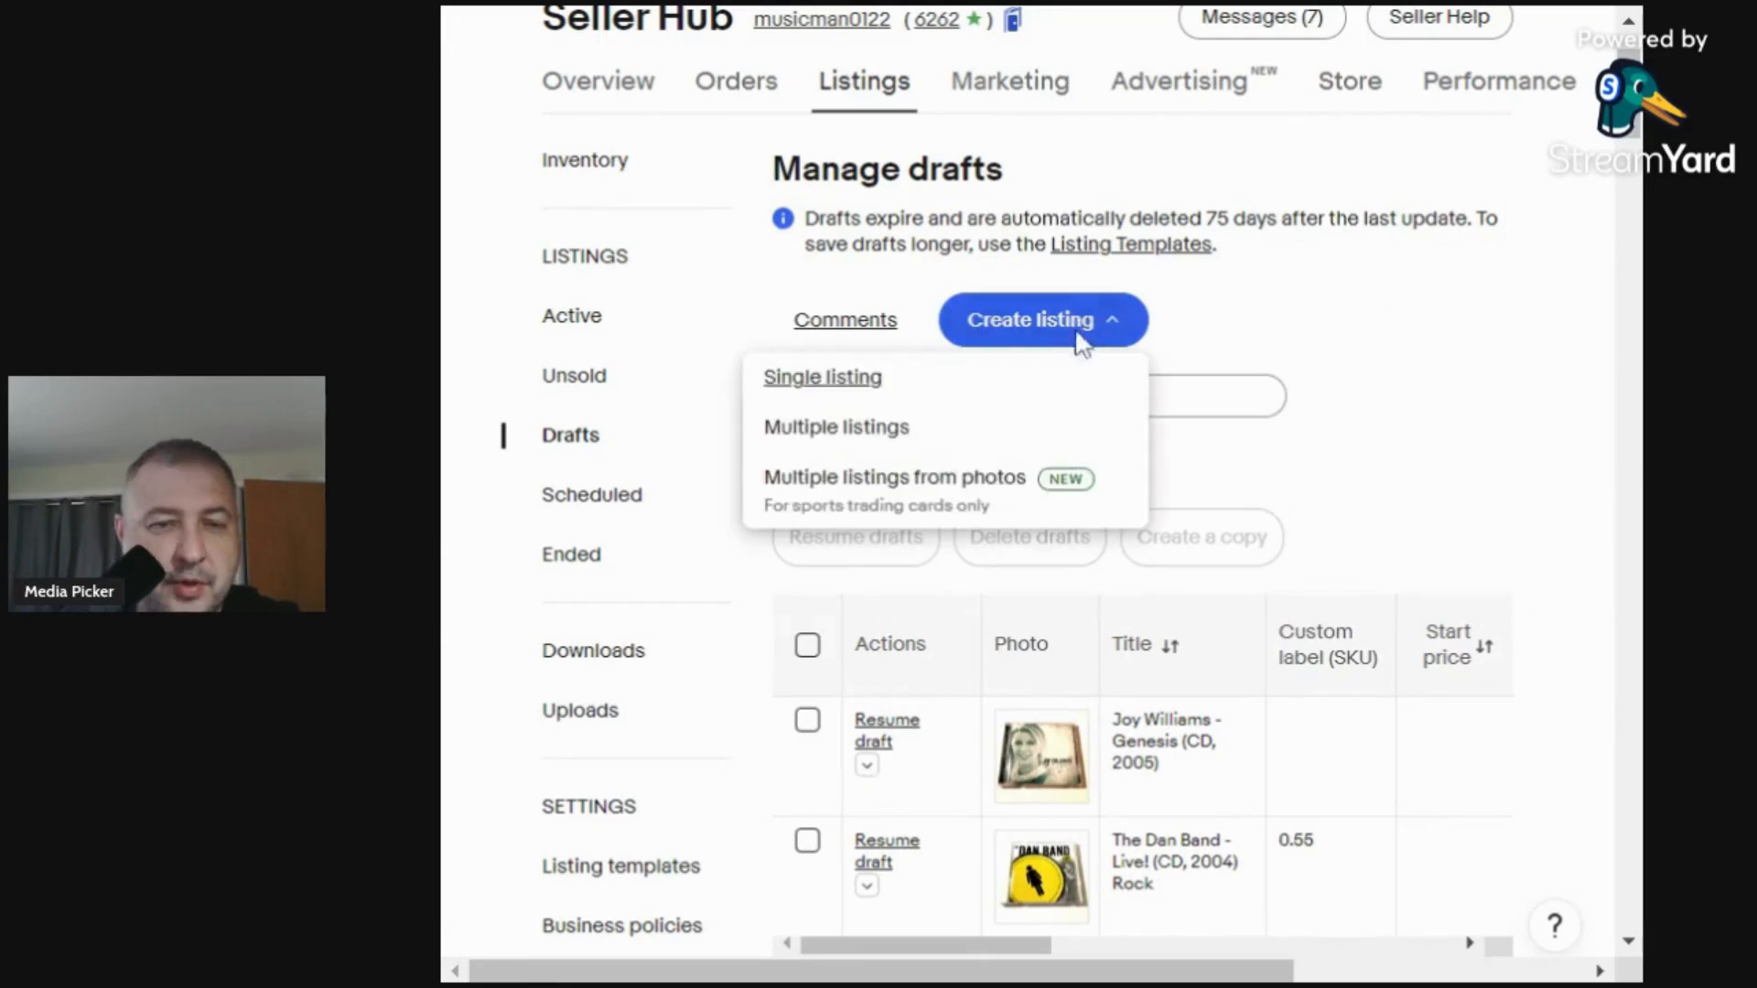
pyautogui.click(869, 380)
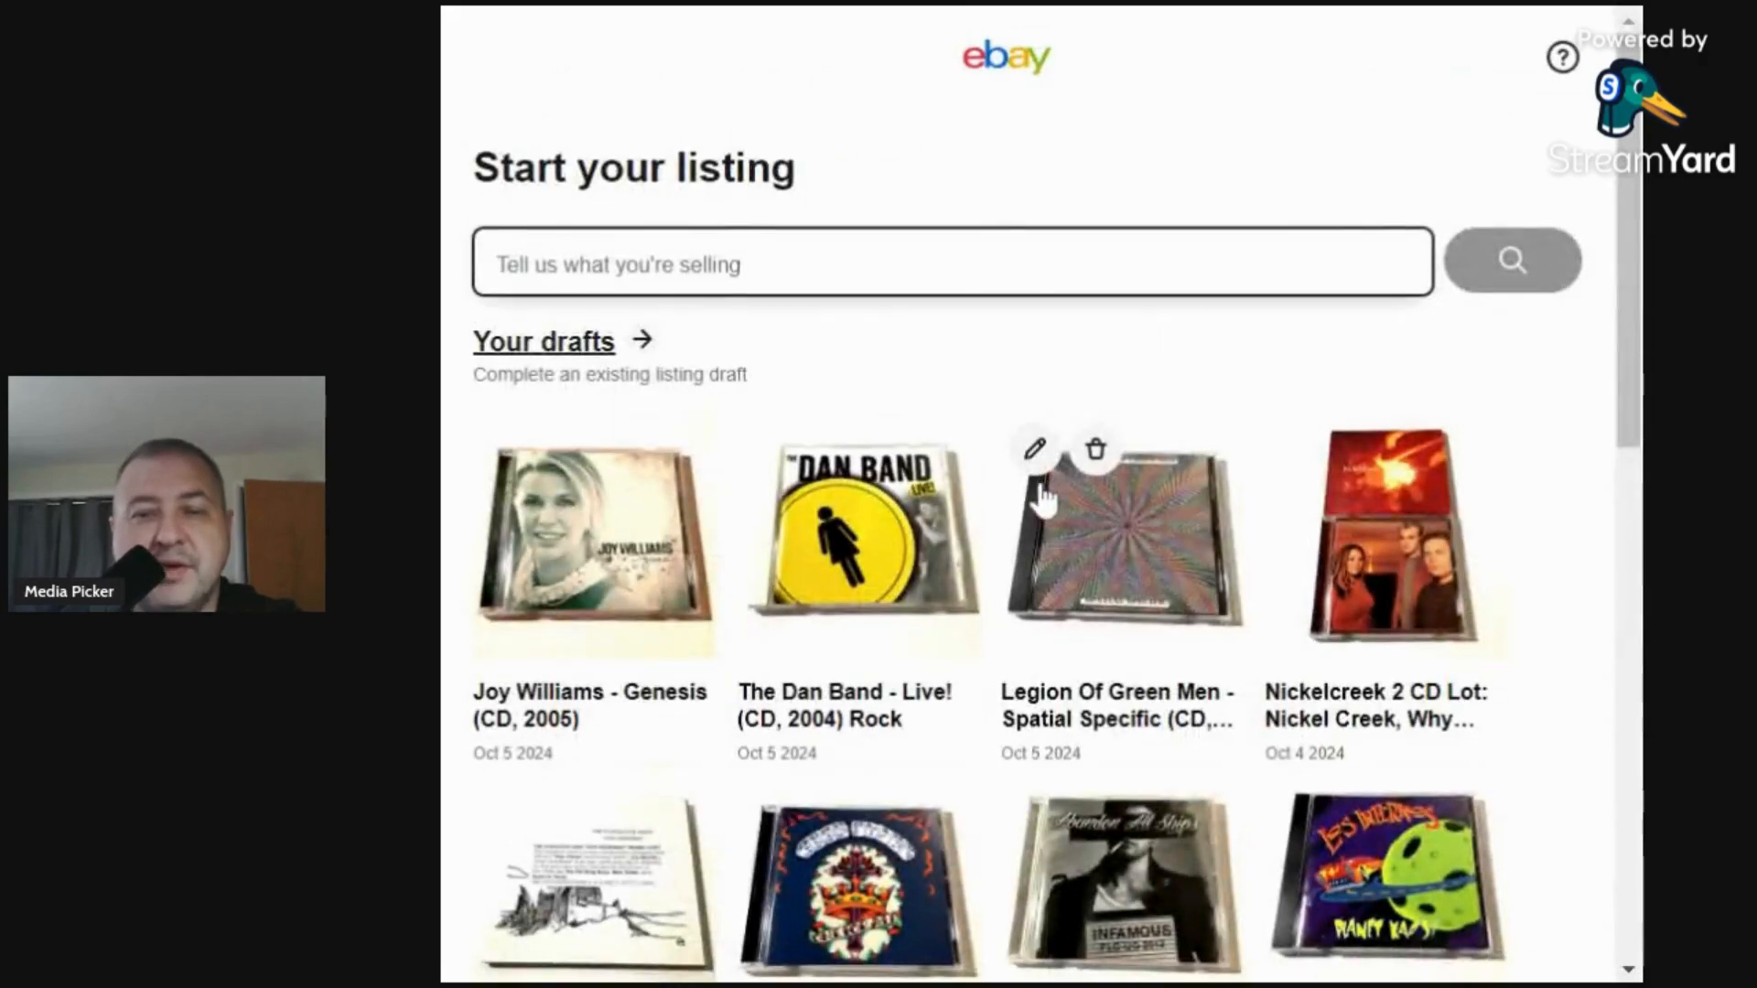
pyautogui.scroll(-10, 1043, 499)
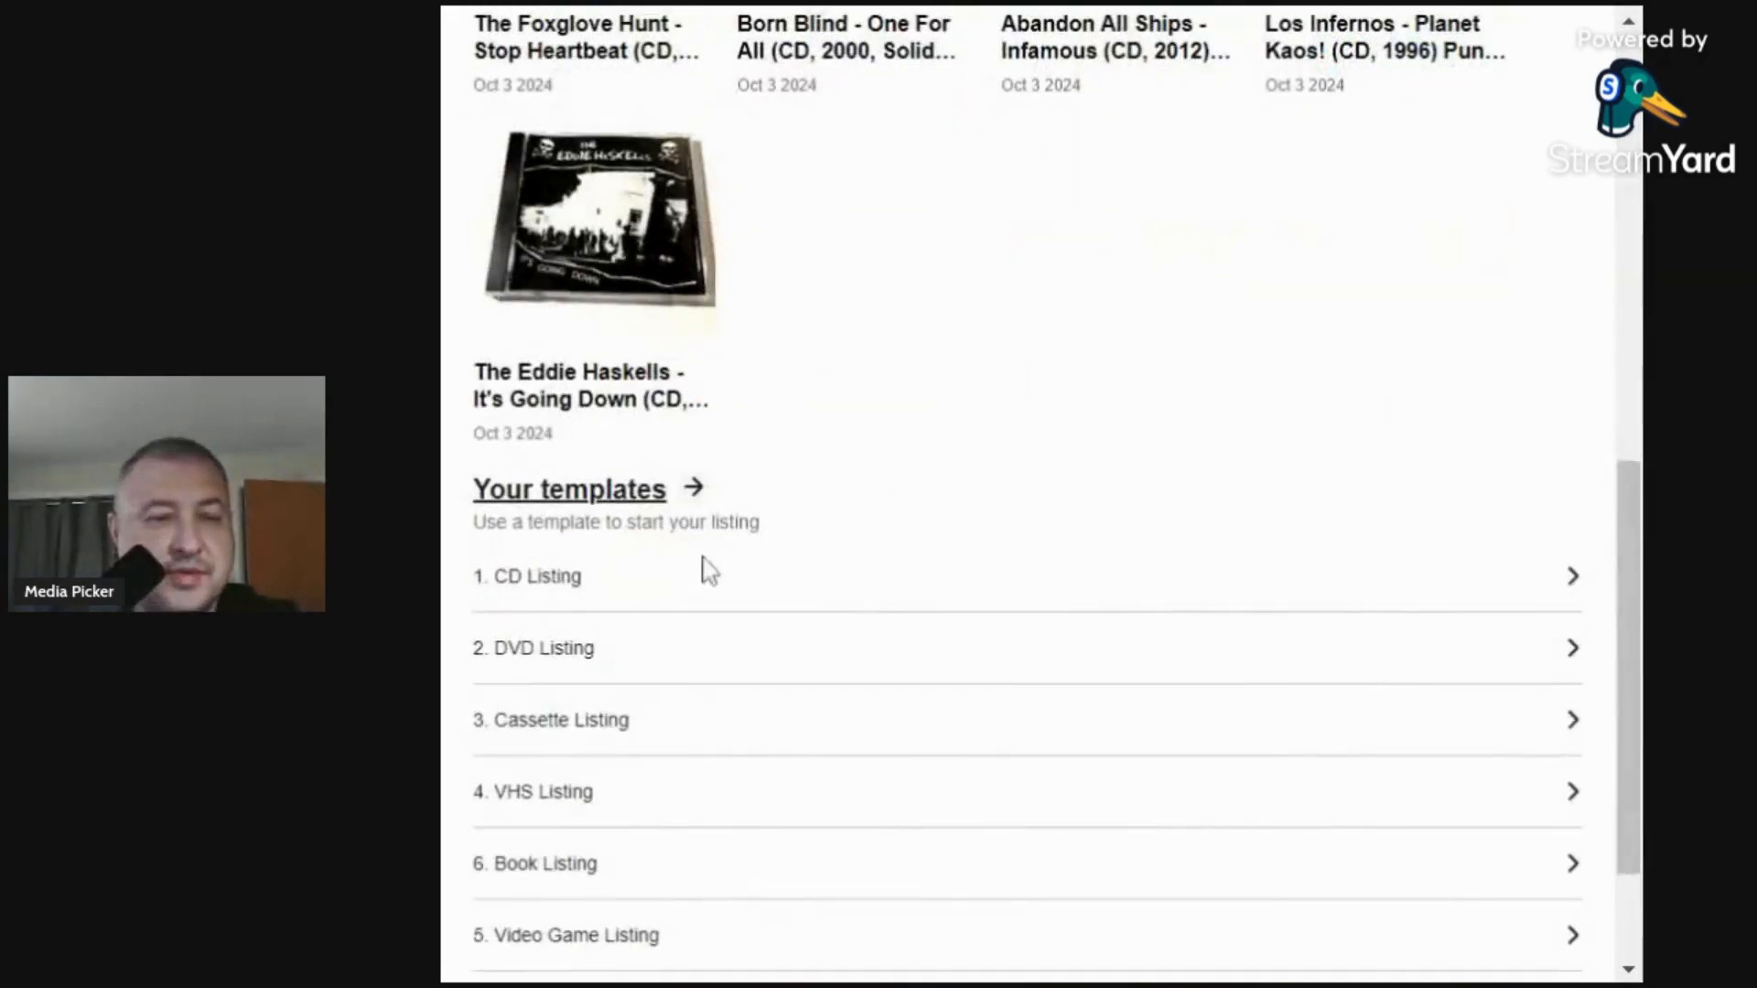
pyautogui.click(546, 590)
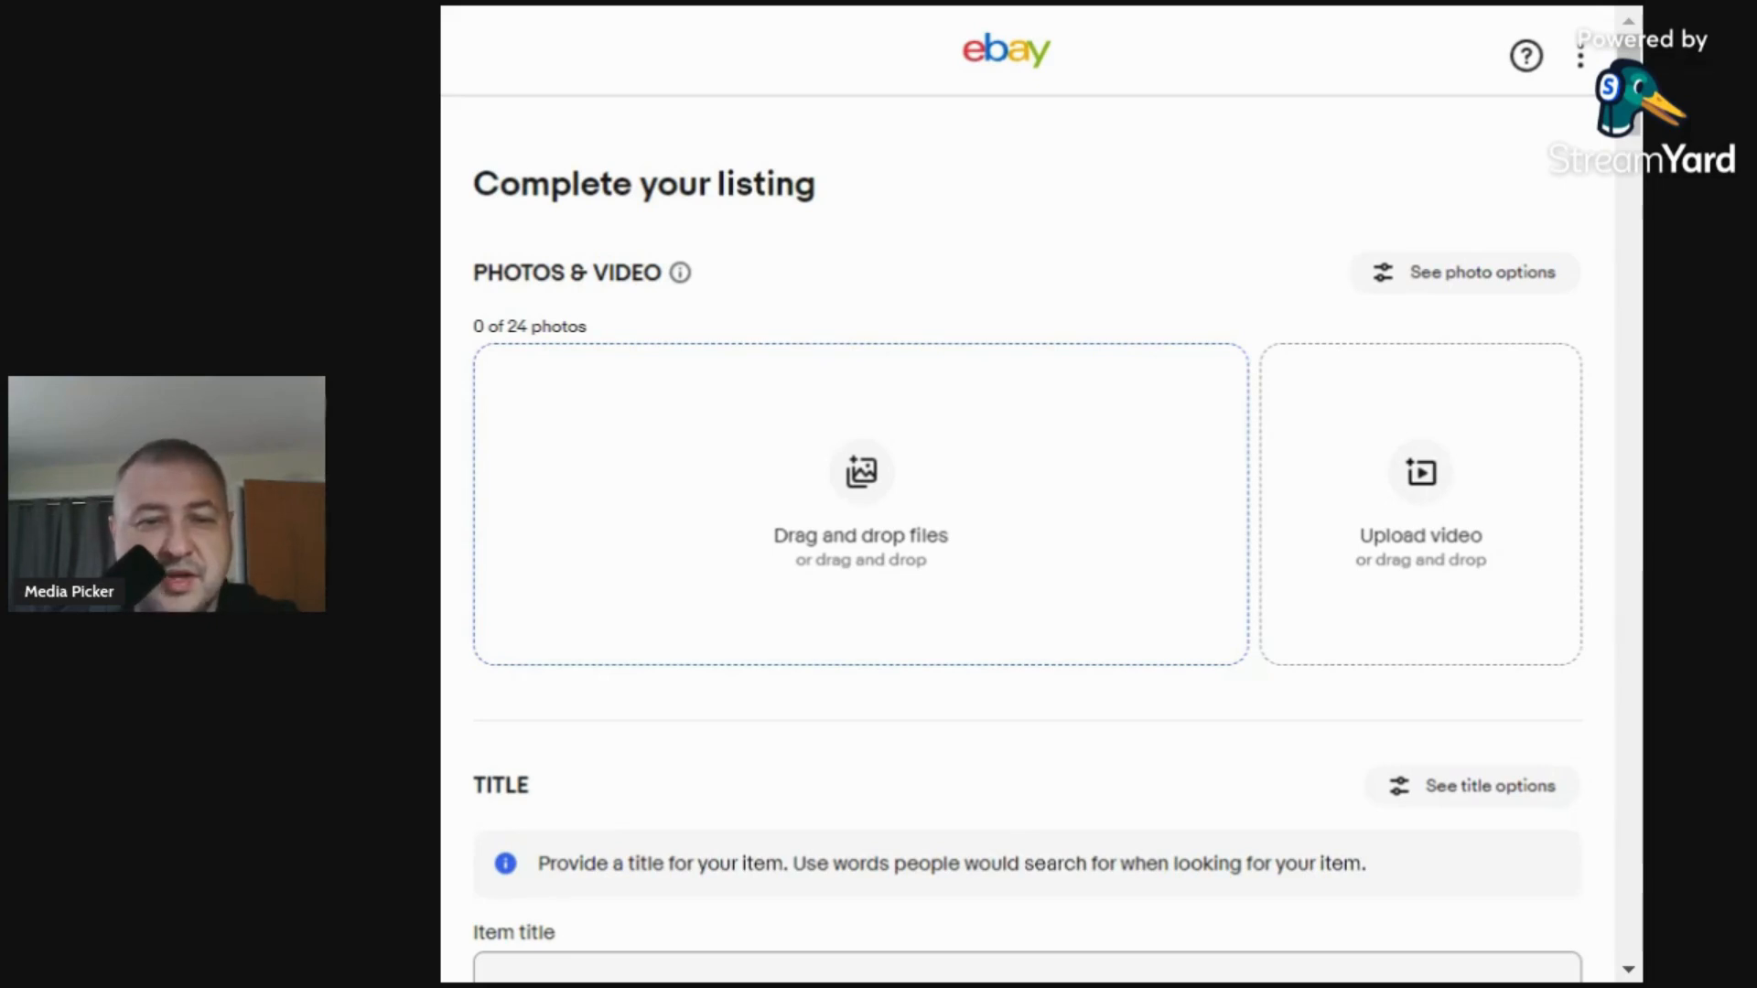
pyautogui.click(1420, 654)
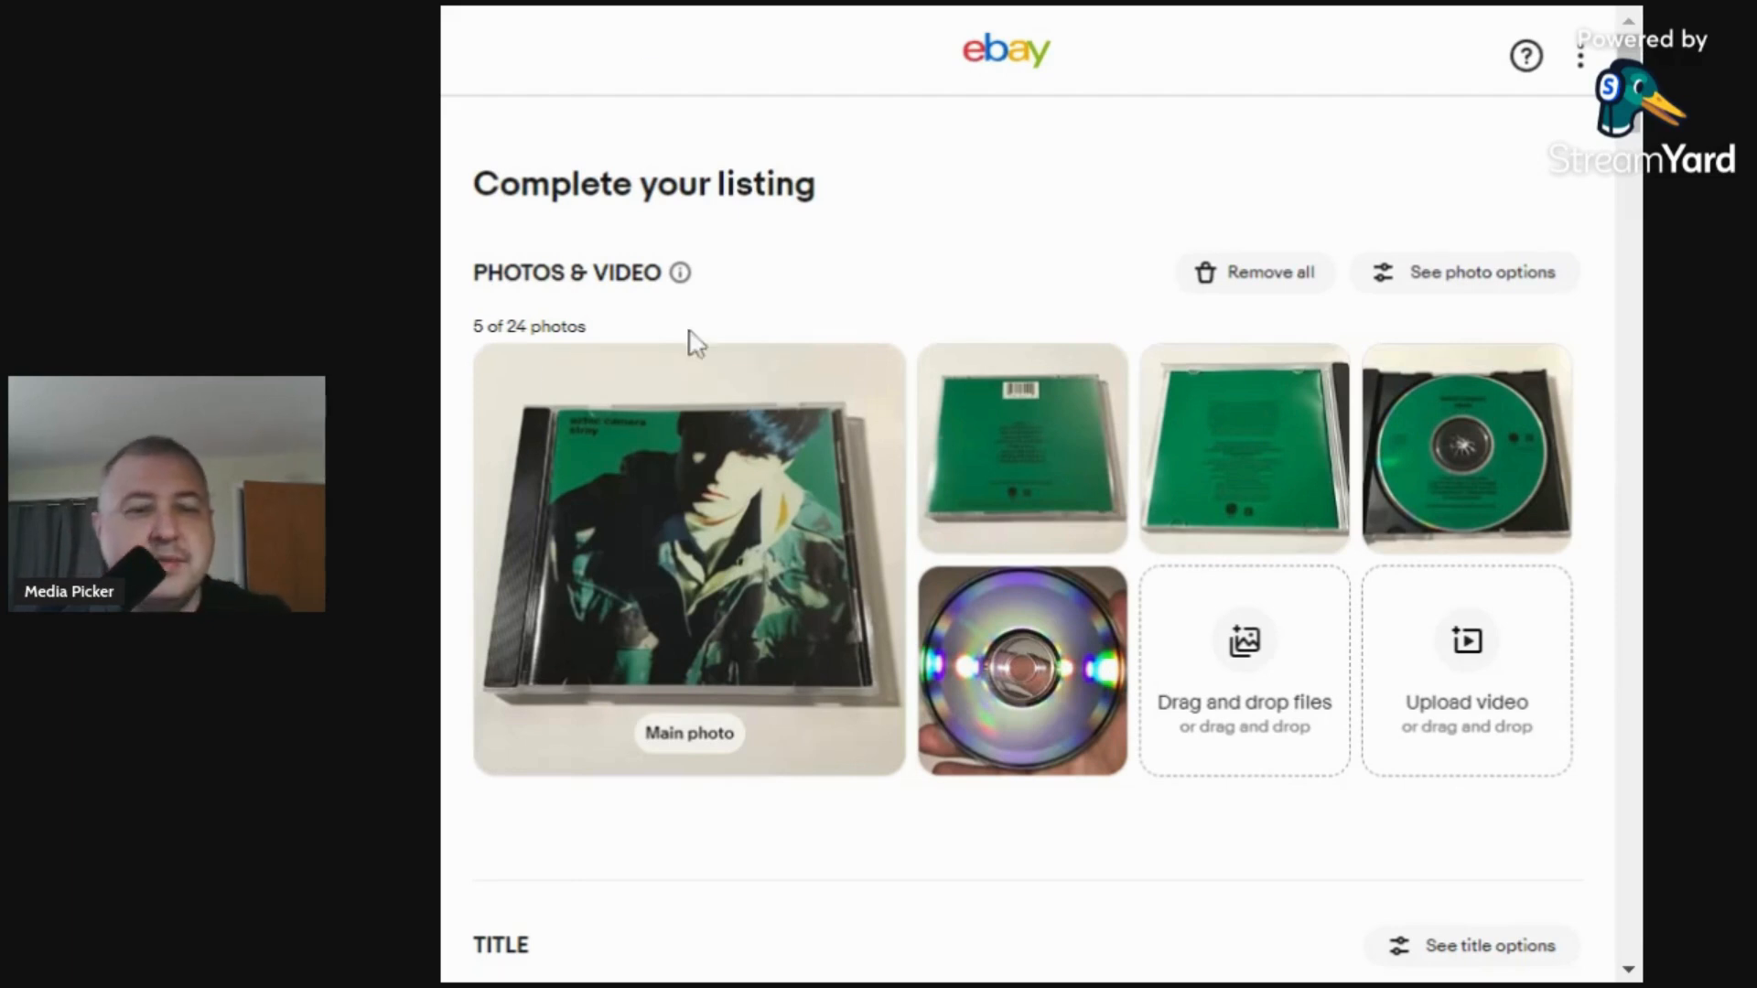
# Set the main front-cover photo's brightness and contrast to 18 each and save the edit.
pyautogui.click(672, 567)
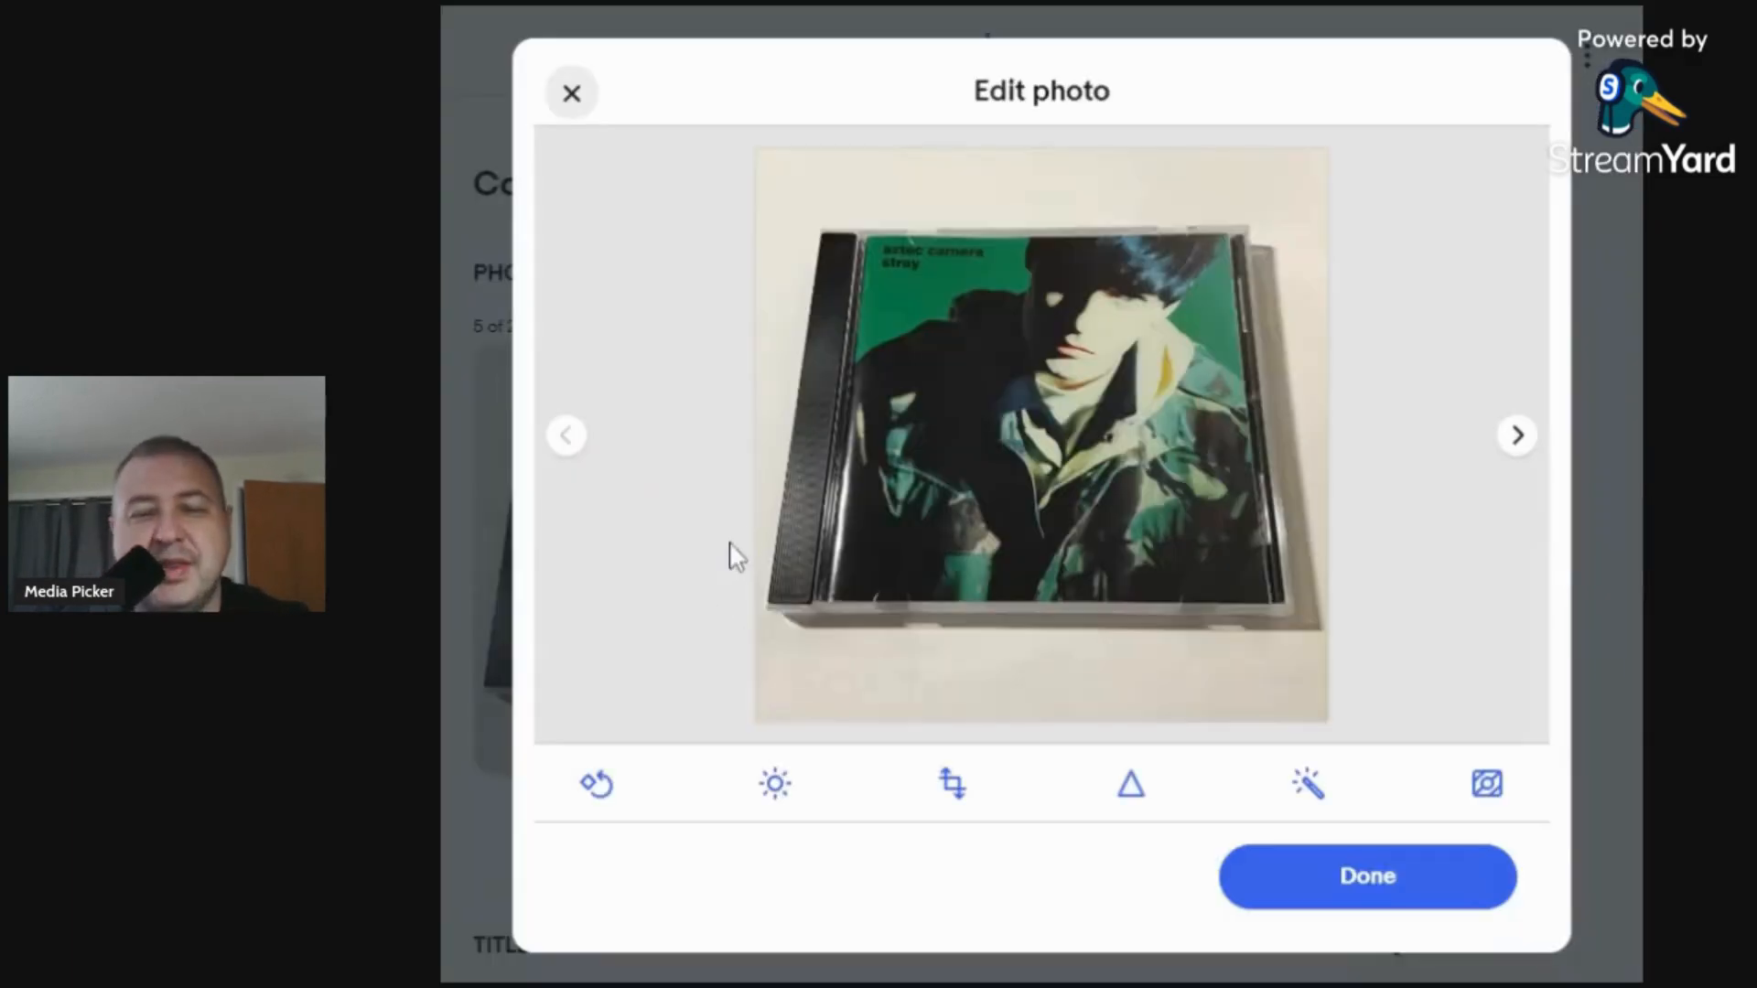
pyautogui.click(774, 784)
pyautogui.click(1064, 698)
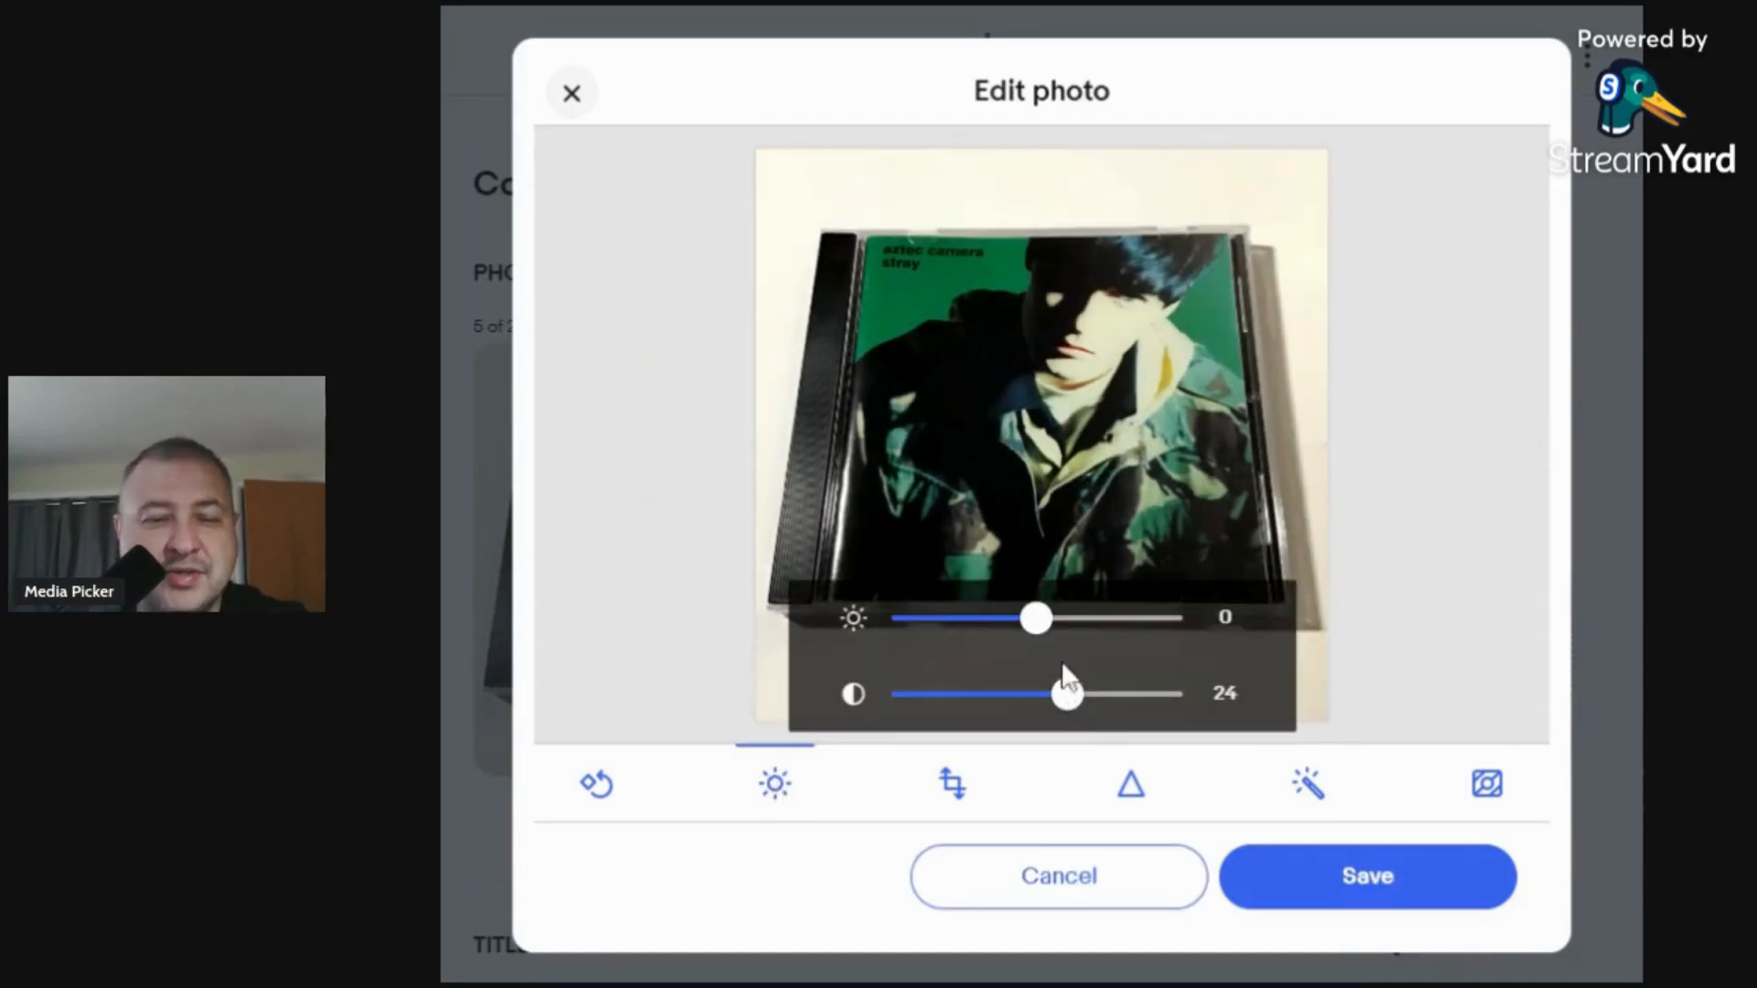
pyautogui.moveTo(1066, 710); pyautogui.dragTo(1065, 706)
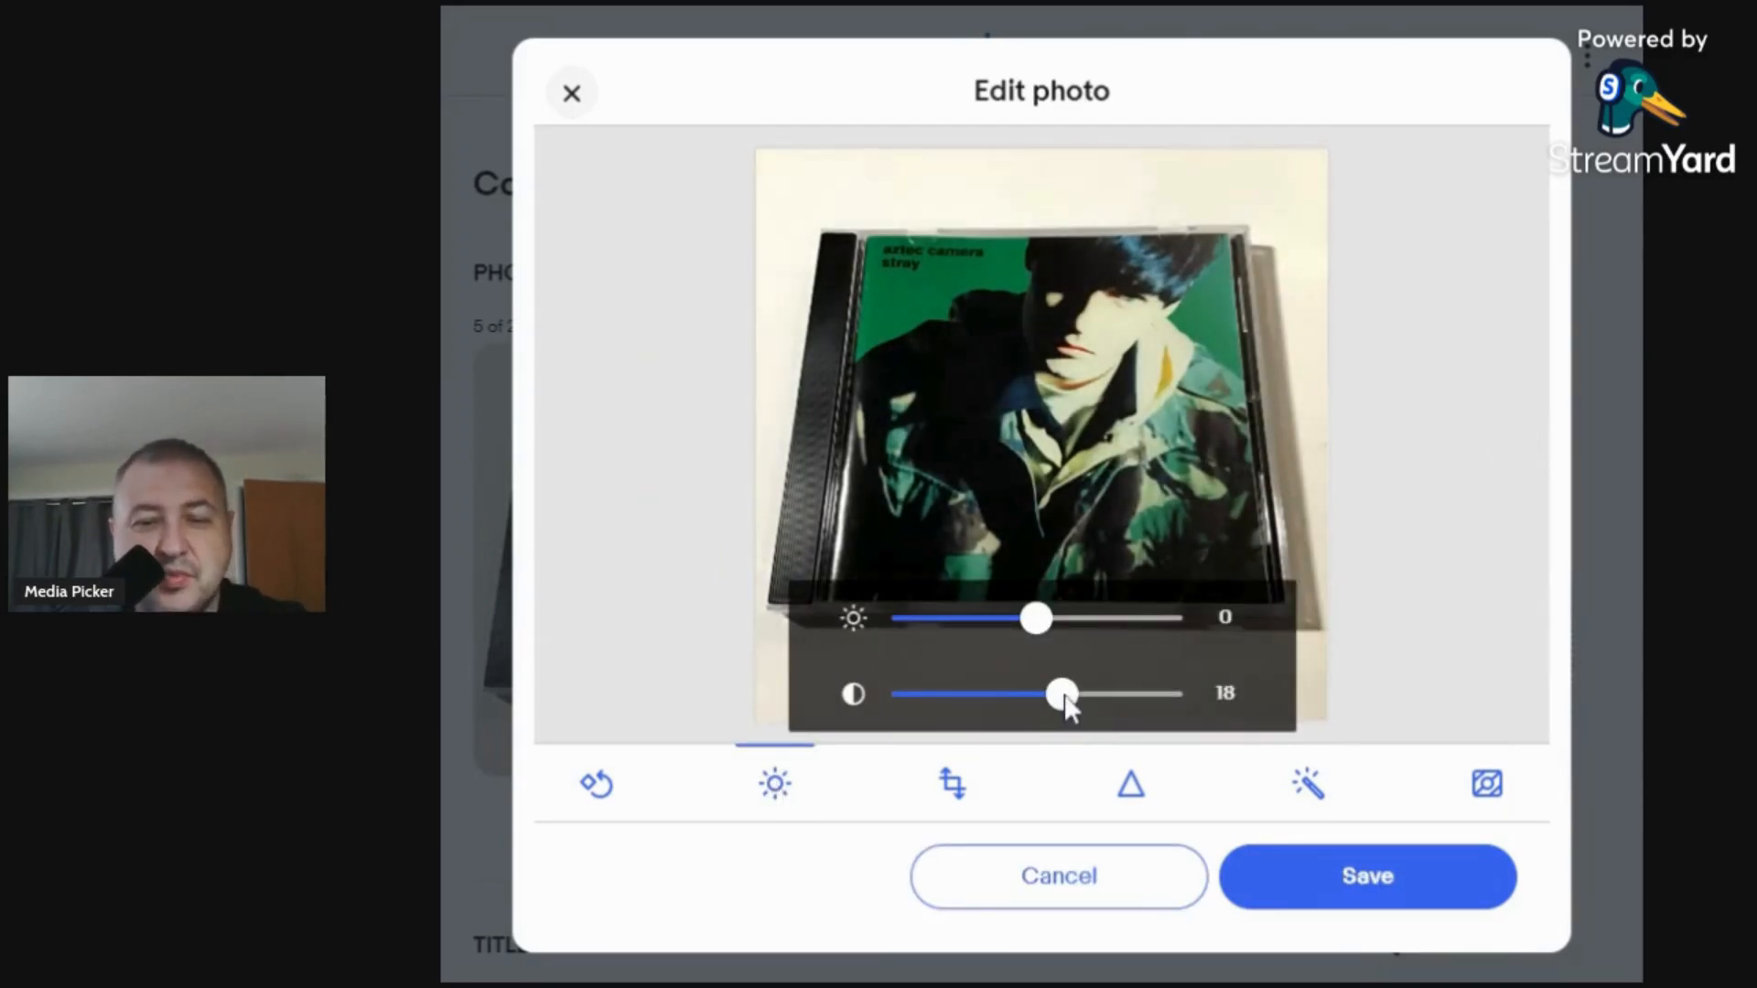
pyautogui.click(1062, 614)
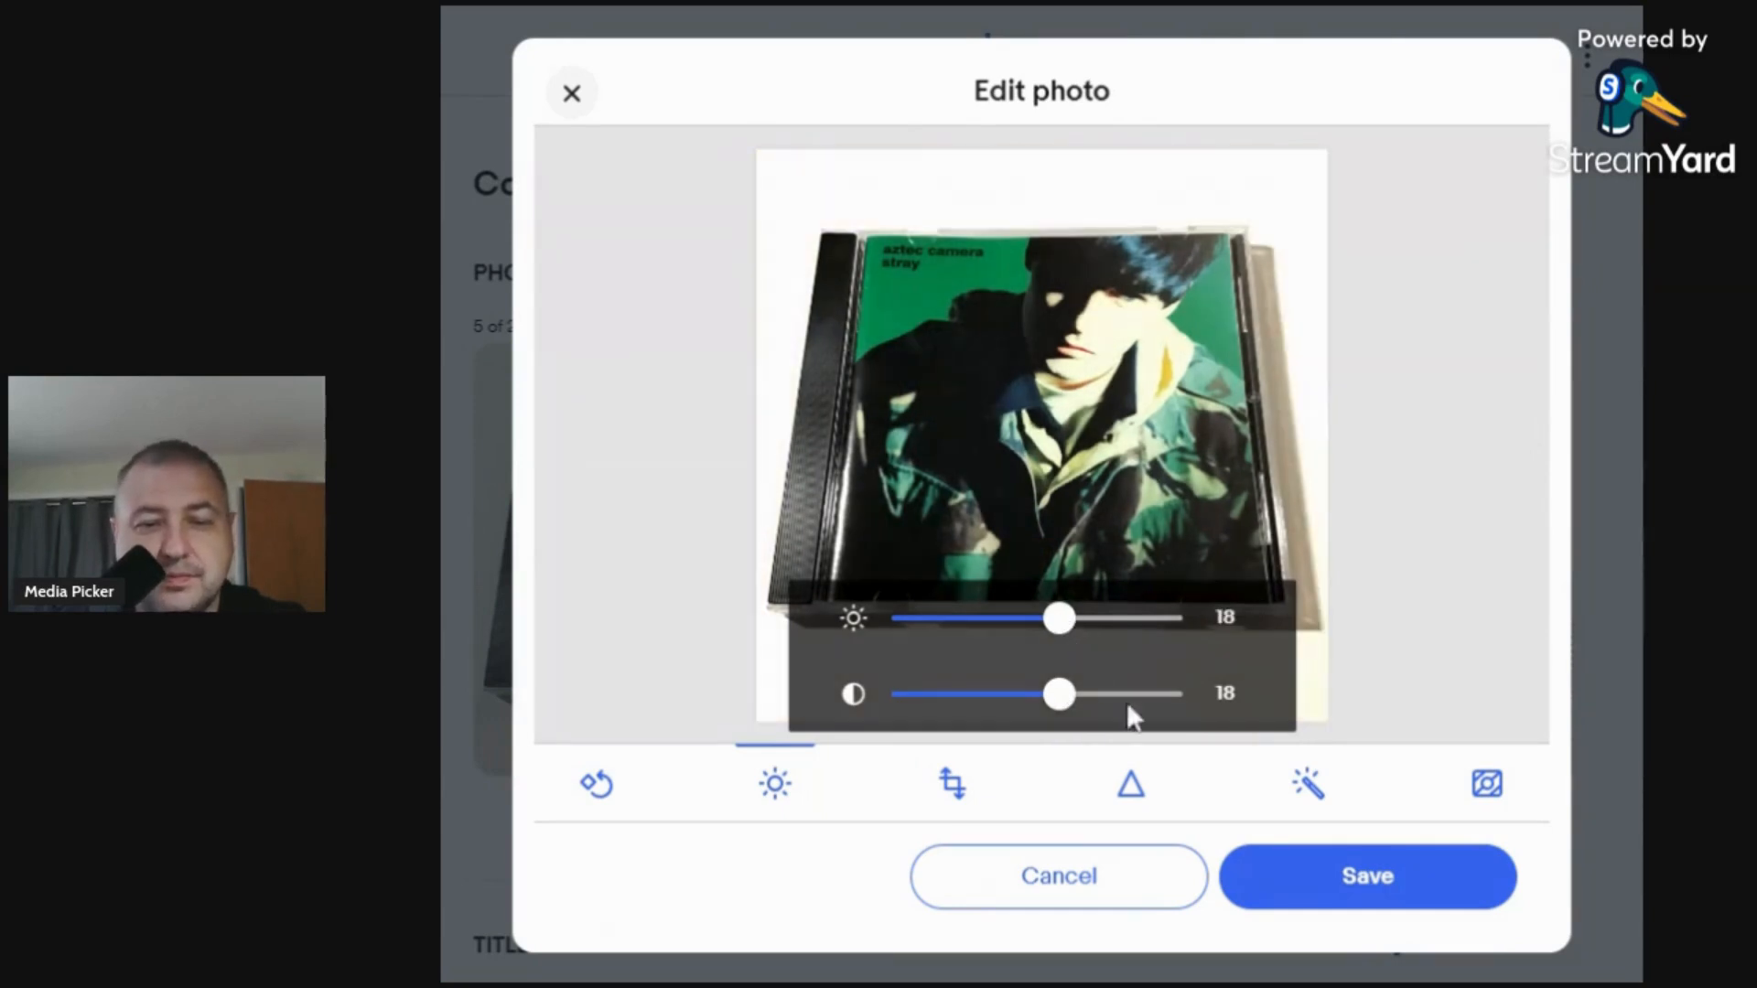
pyautogui.click(1377, 851)
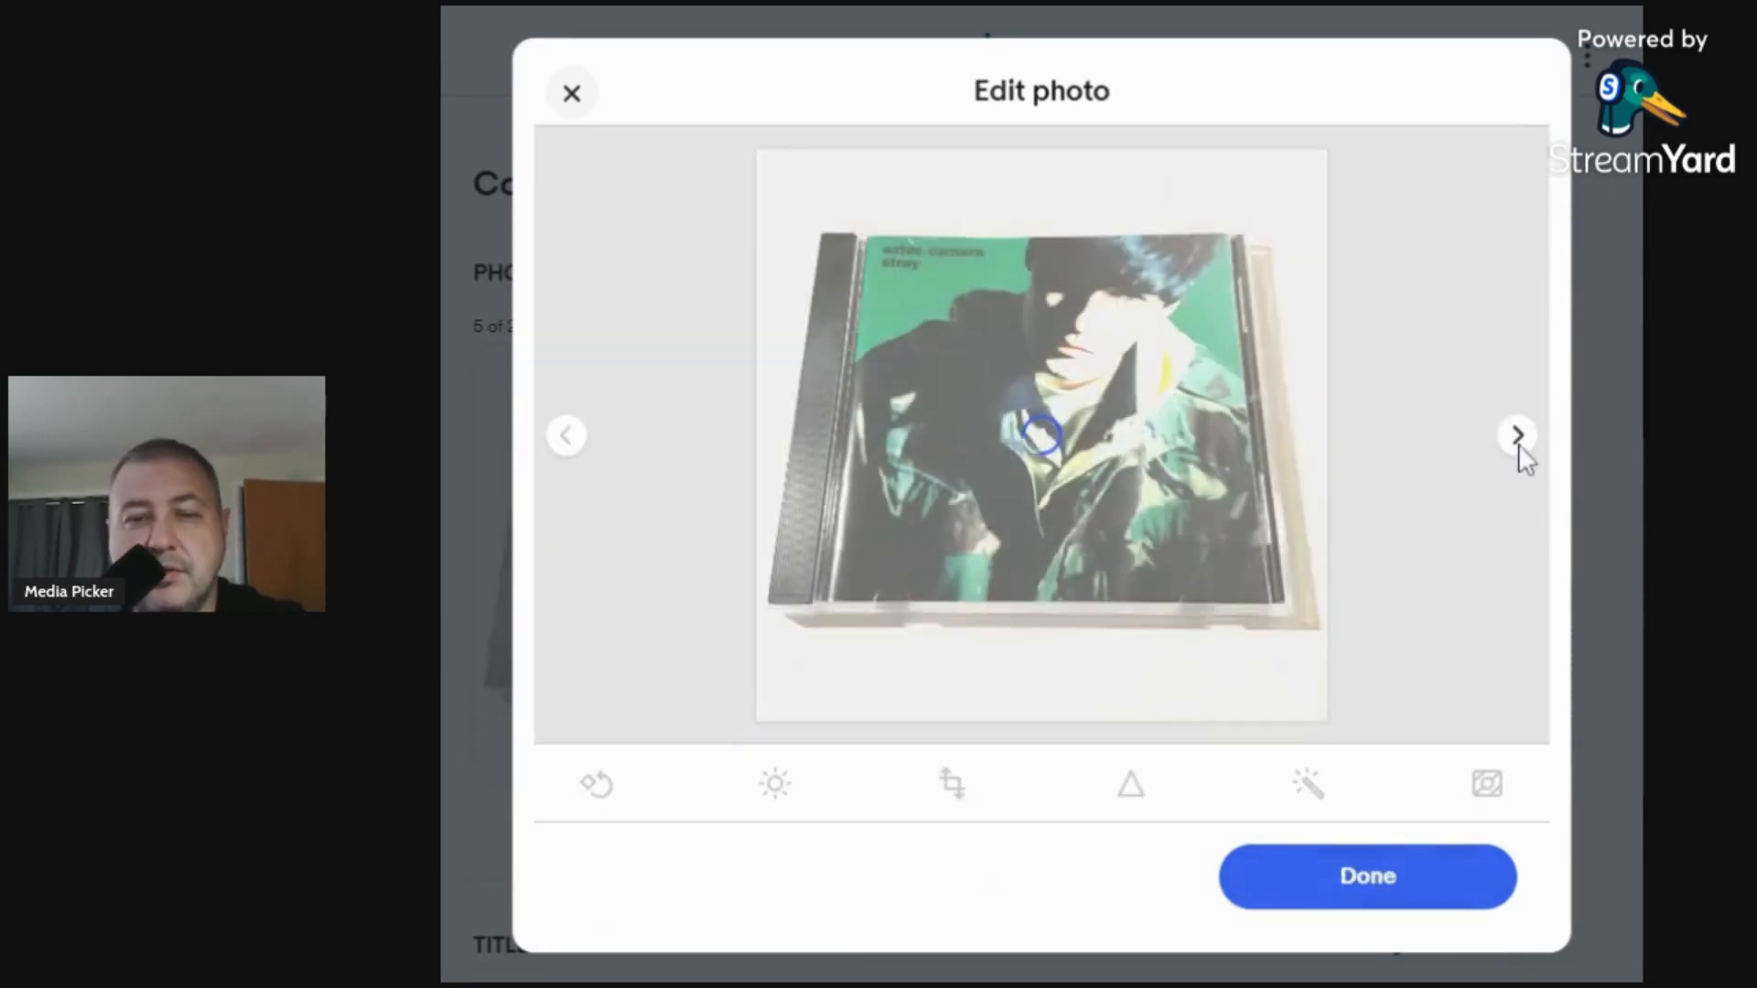
# Set the back-cover photo's brightness and contrast to 20 each and save the edit.
pyautogui.click(1516, 436)
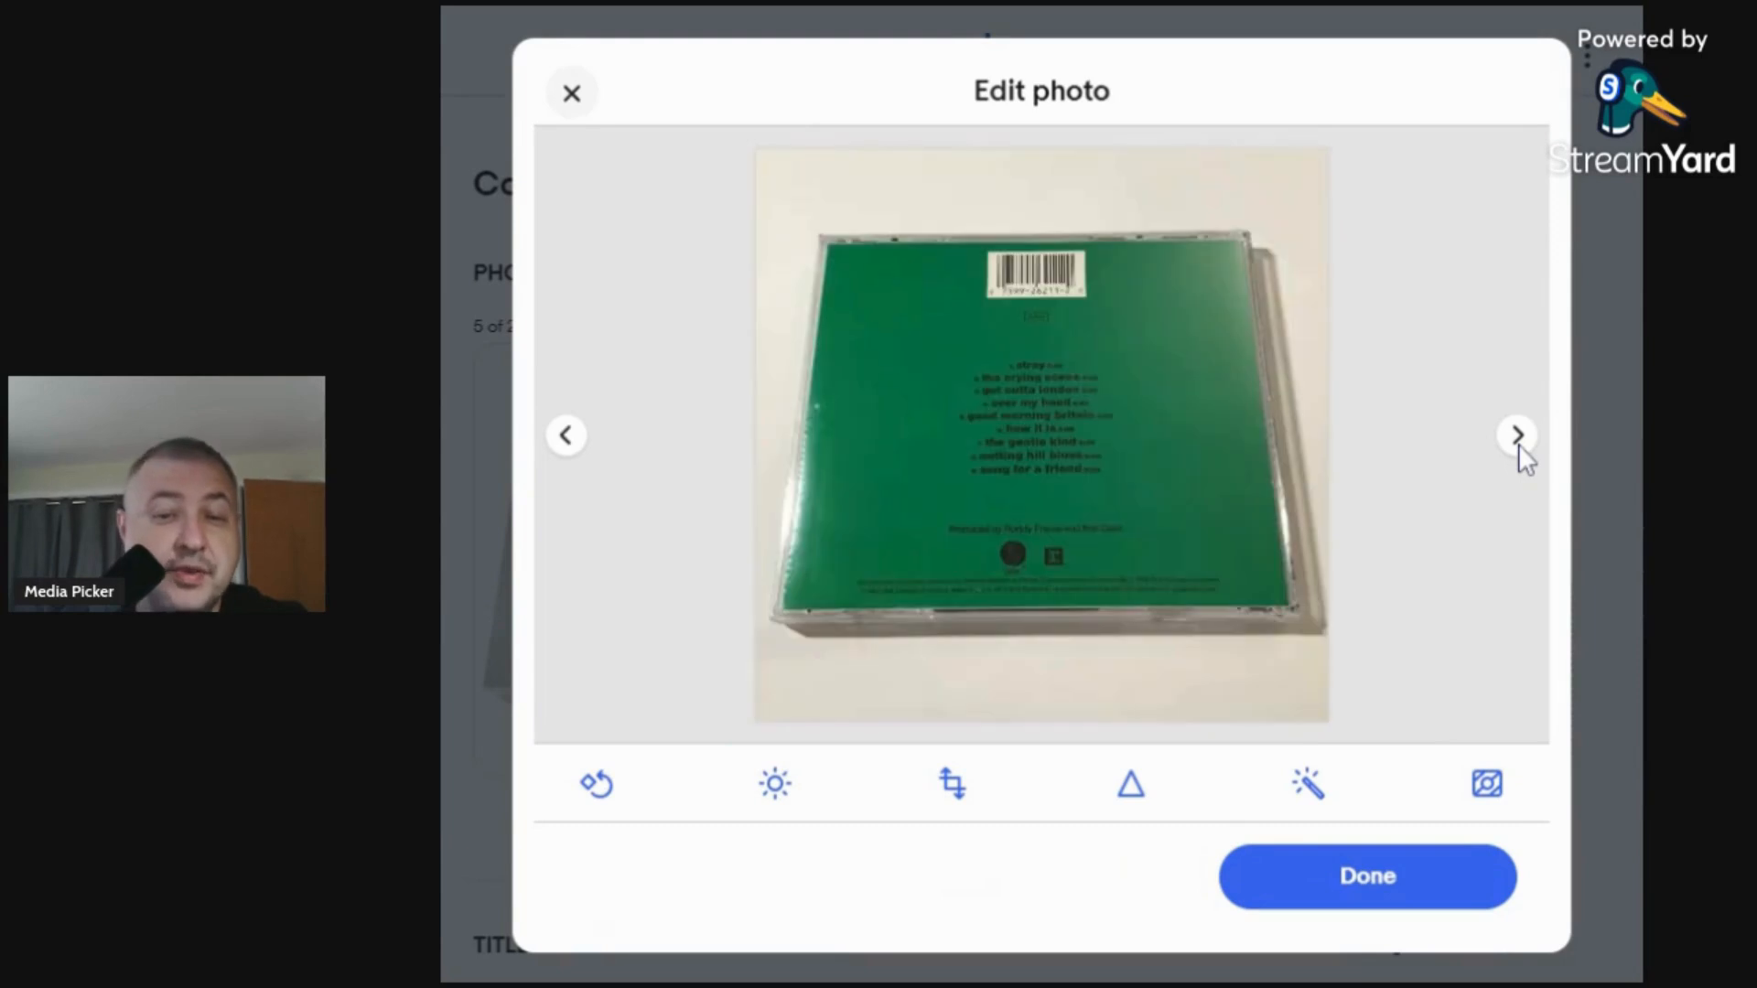
pyautogui.click(774, 787)
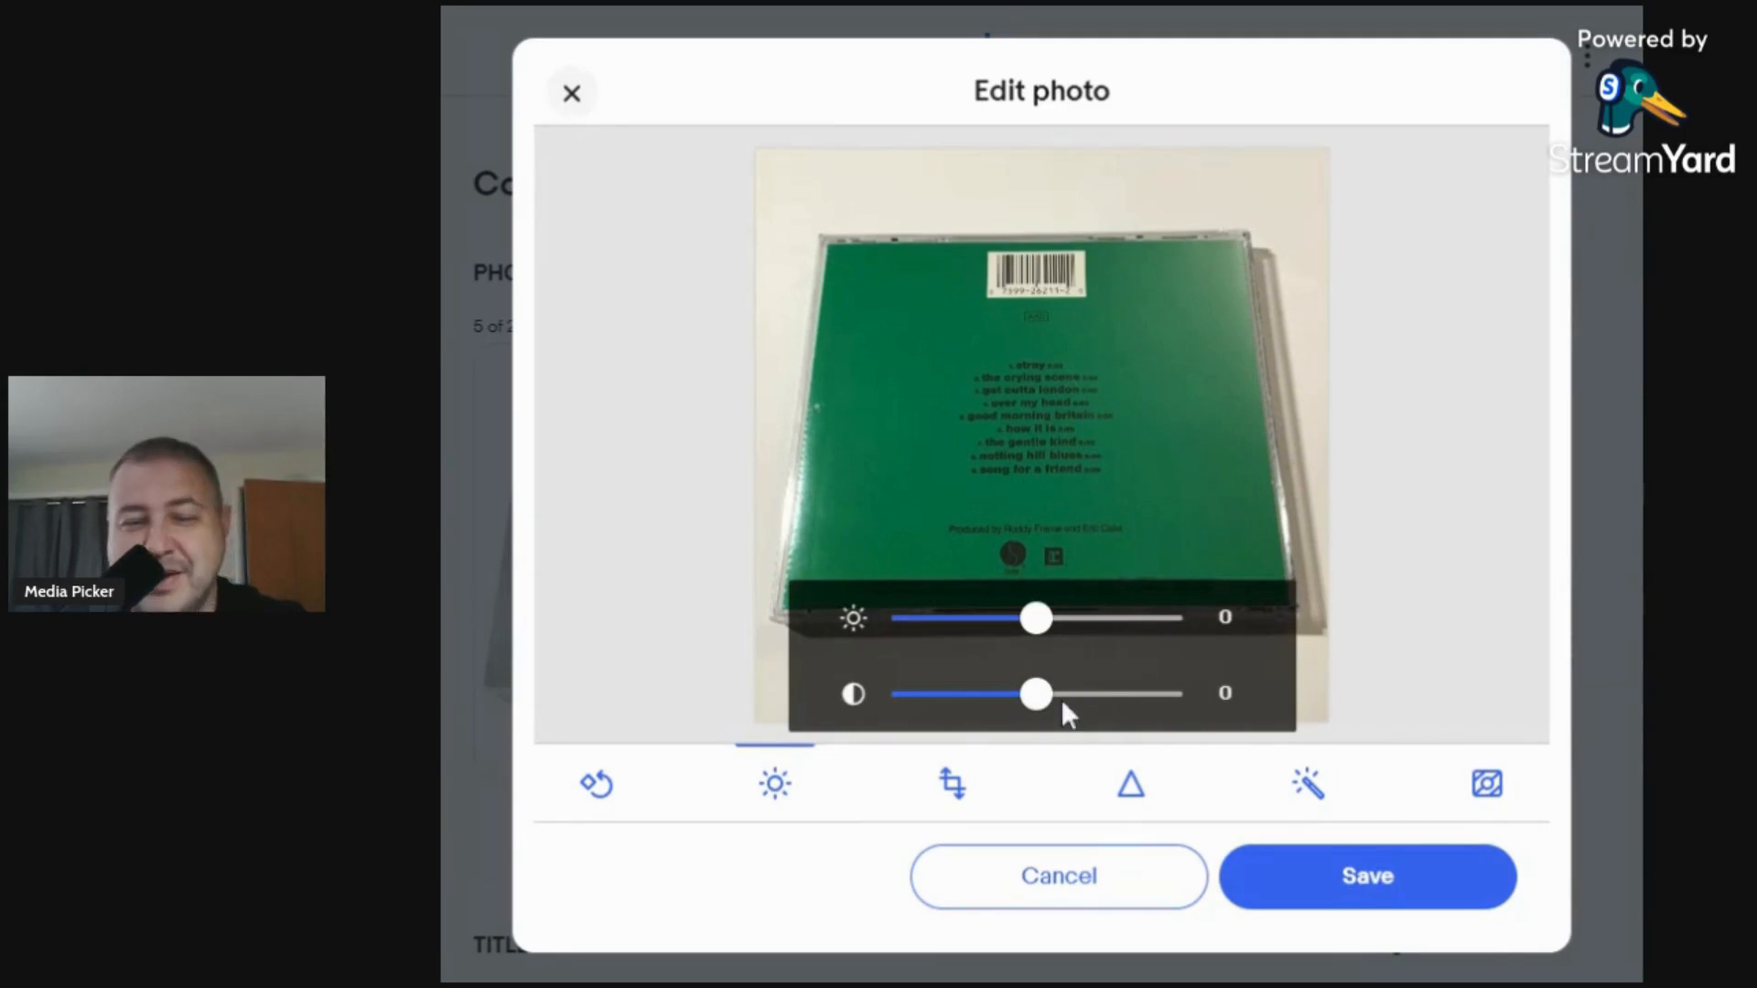
pyautogui.click(1062, 703)
pyautogui.click(1063, 617)
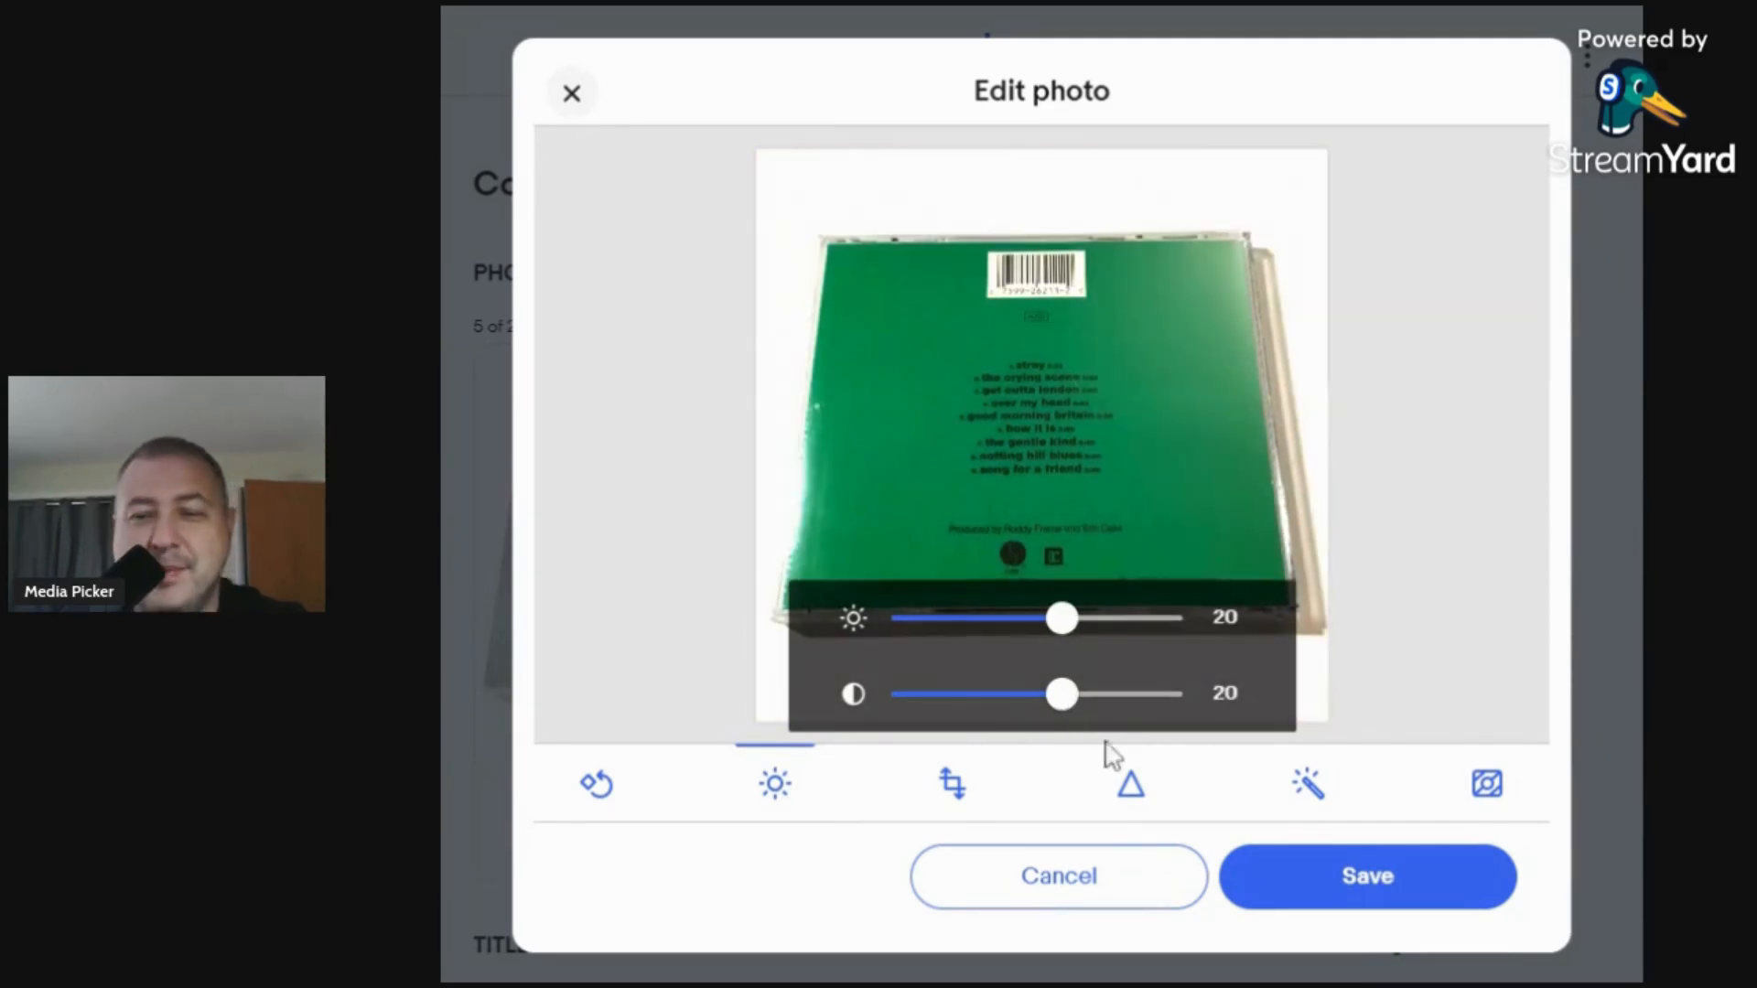
pyautogui.click(1335, 910)
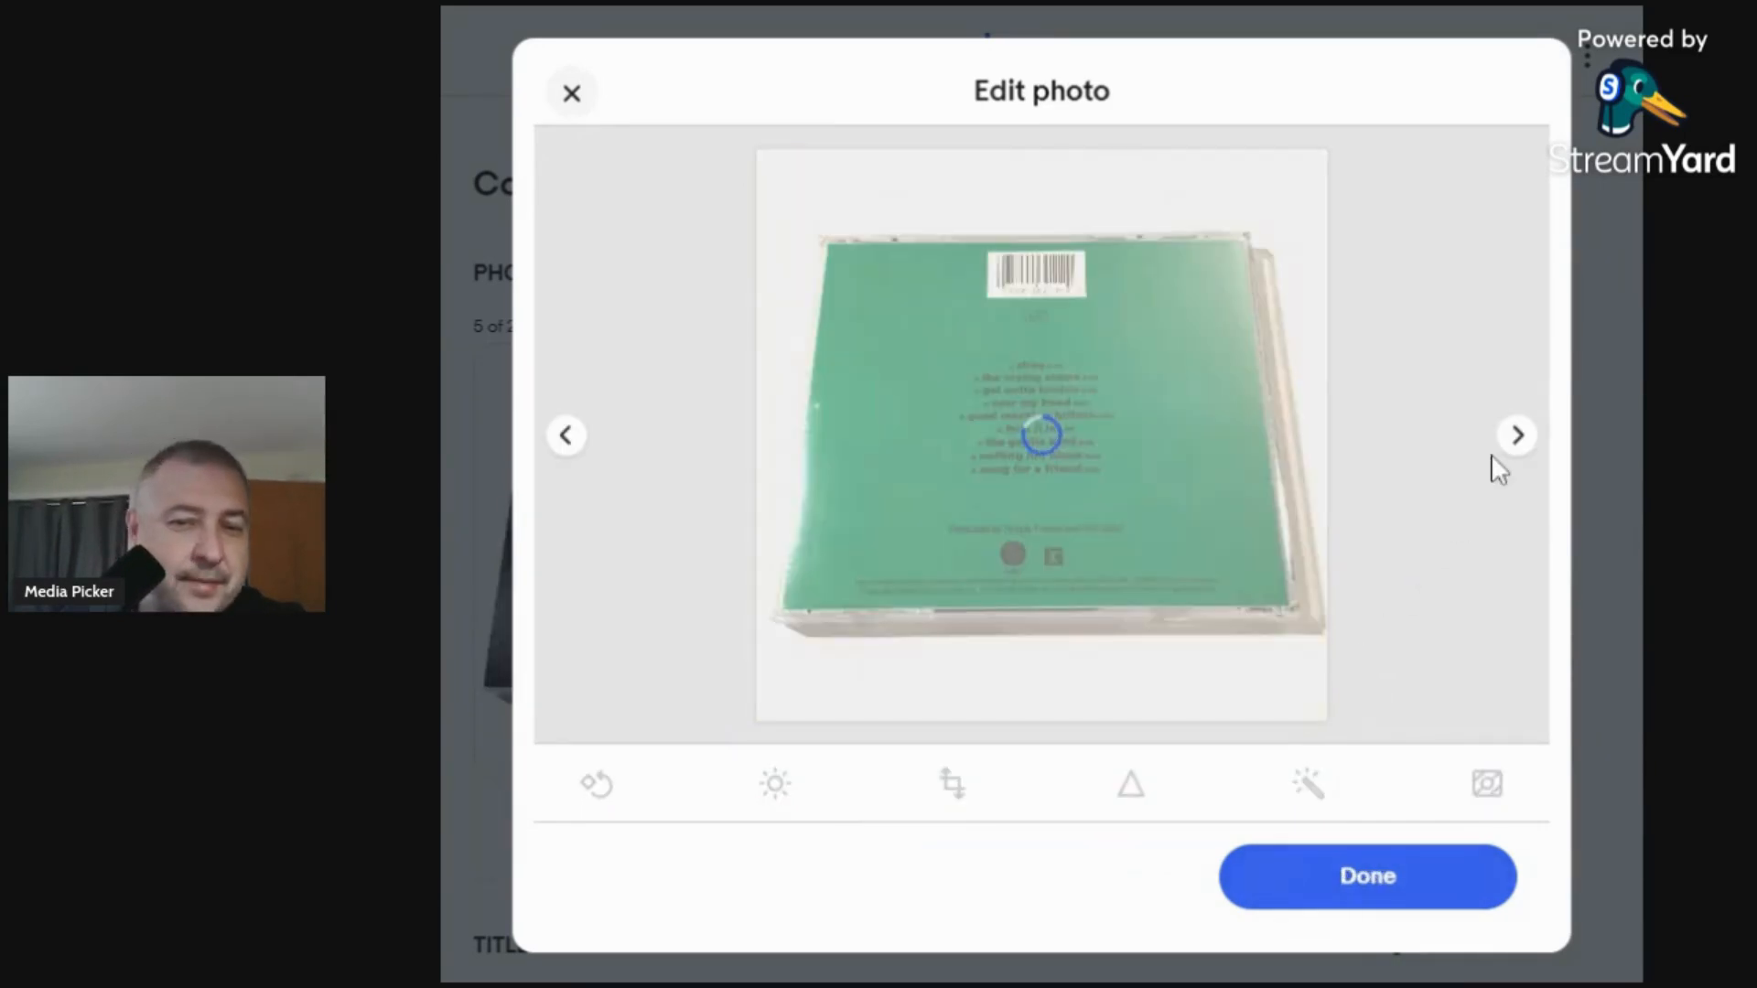
# Set the green credits-insert photo's brightness to 20 and contrast to 18, and save the edit.
pyautogui.click(1520, 435)
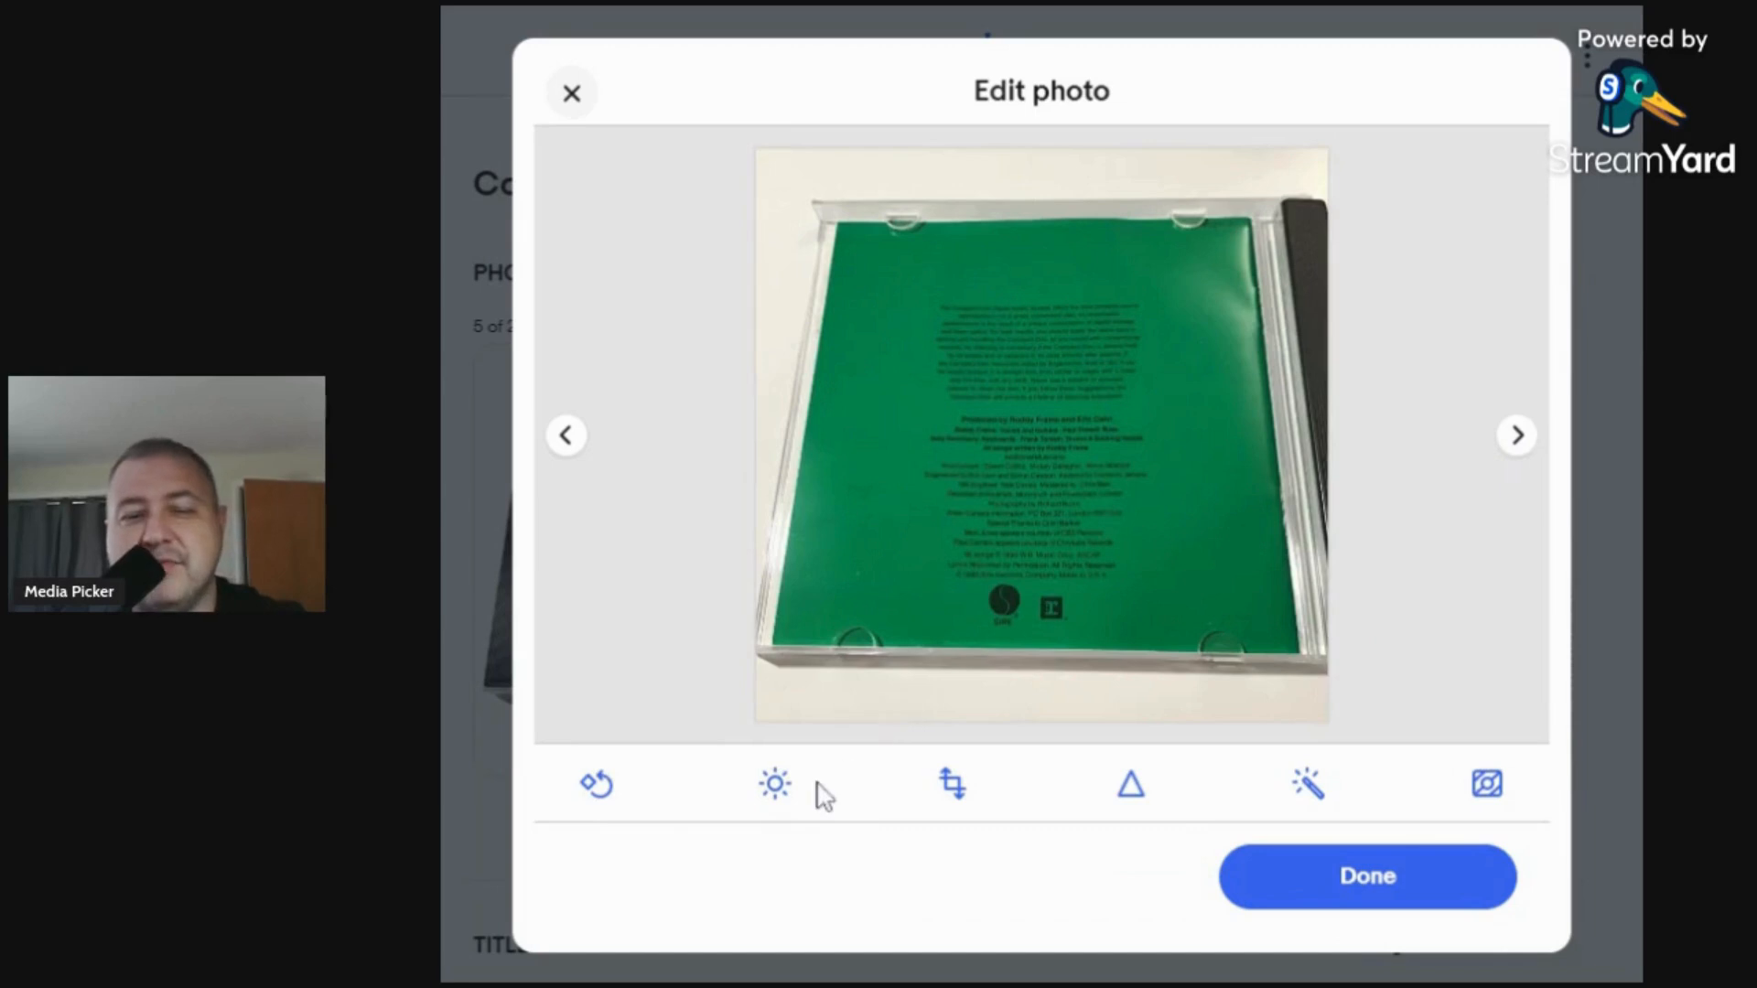
pyautogui.click(779, 791)
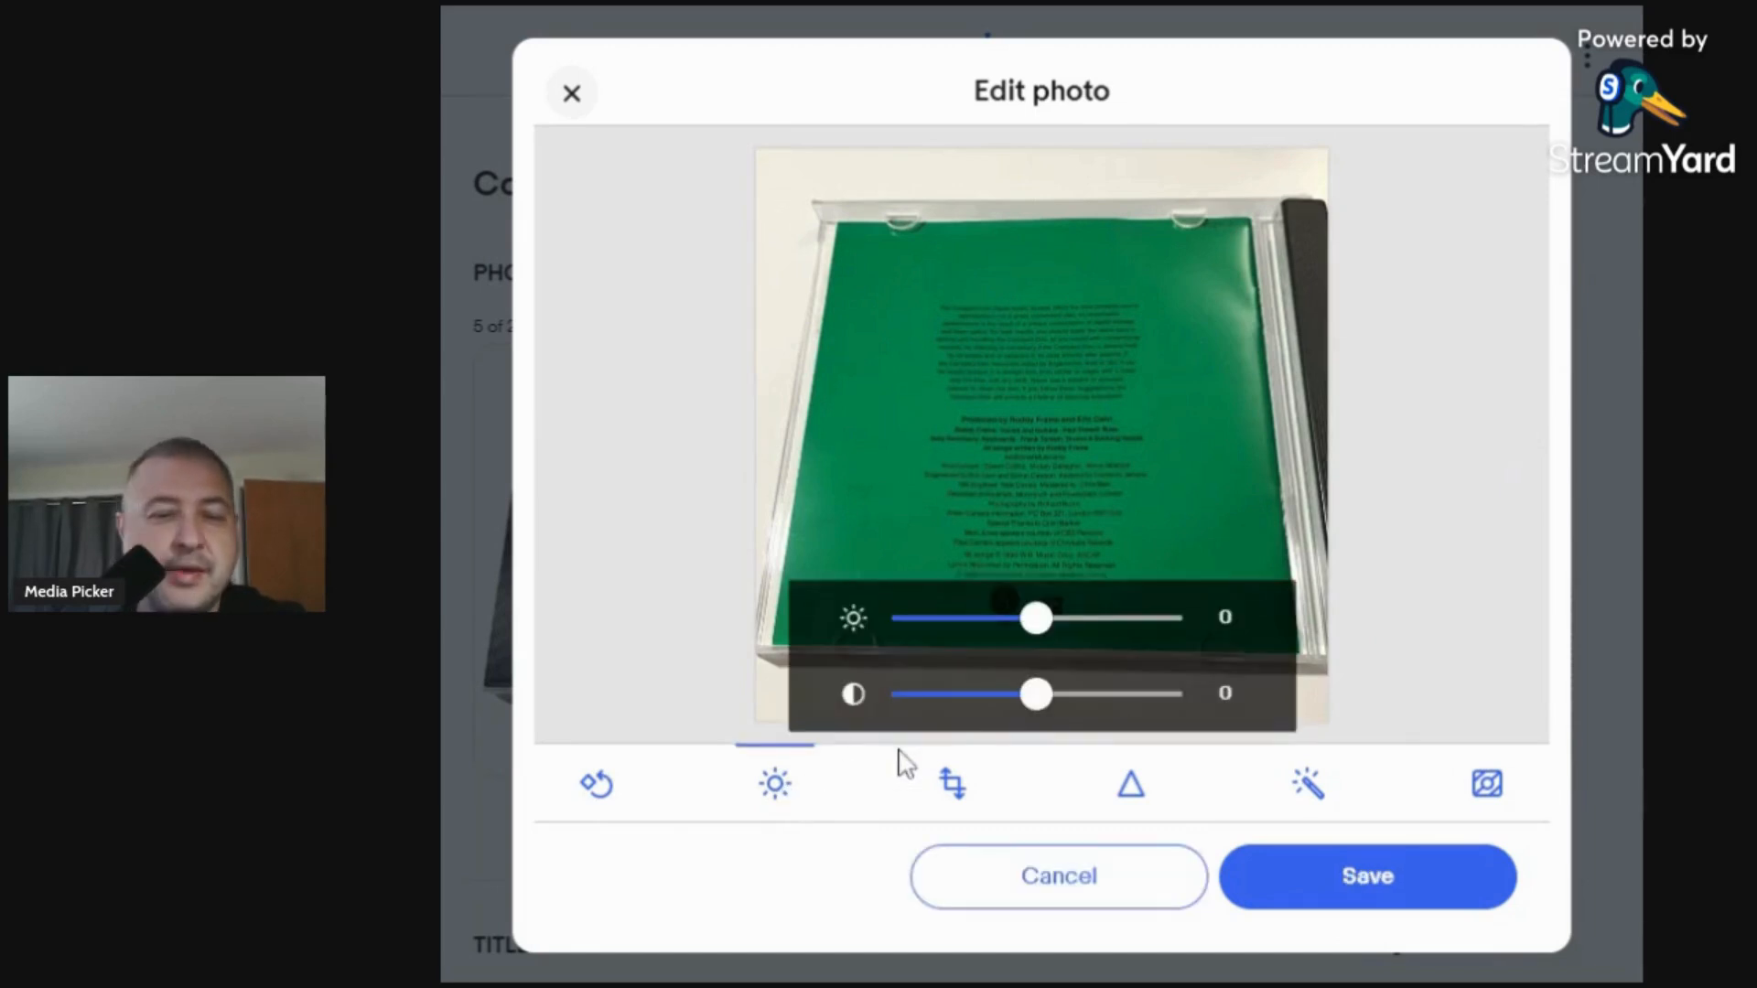
pyautogui.click(1060, 693)
pyautogui.click(1063, 618)
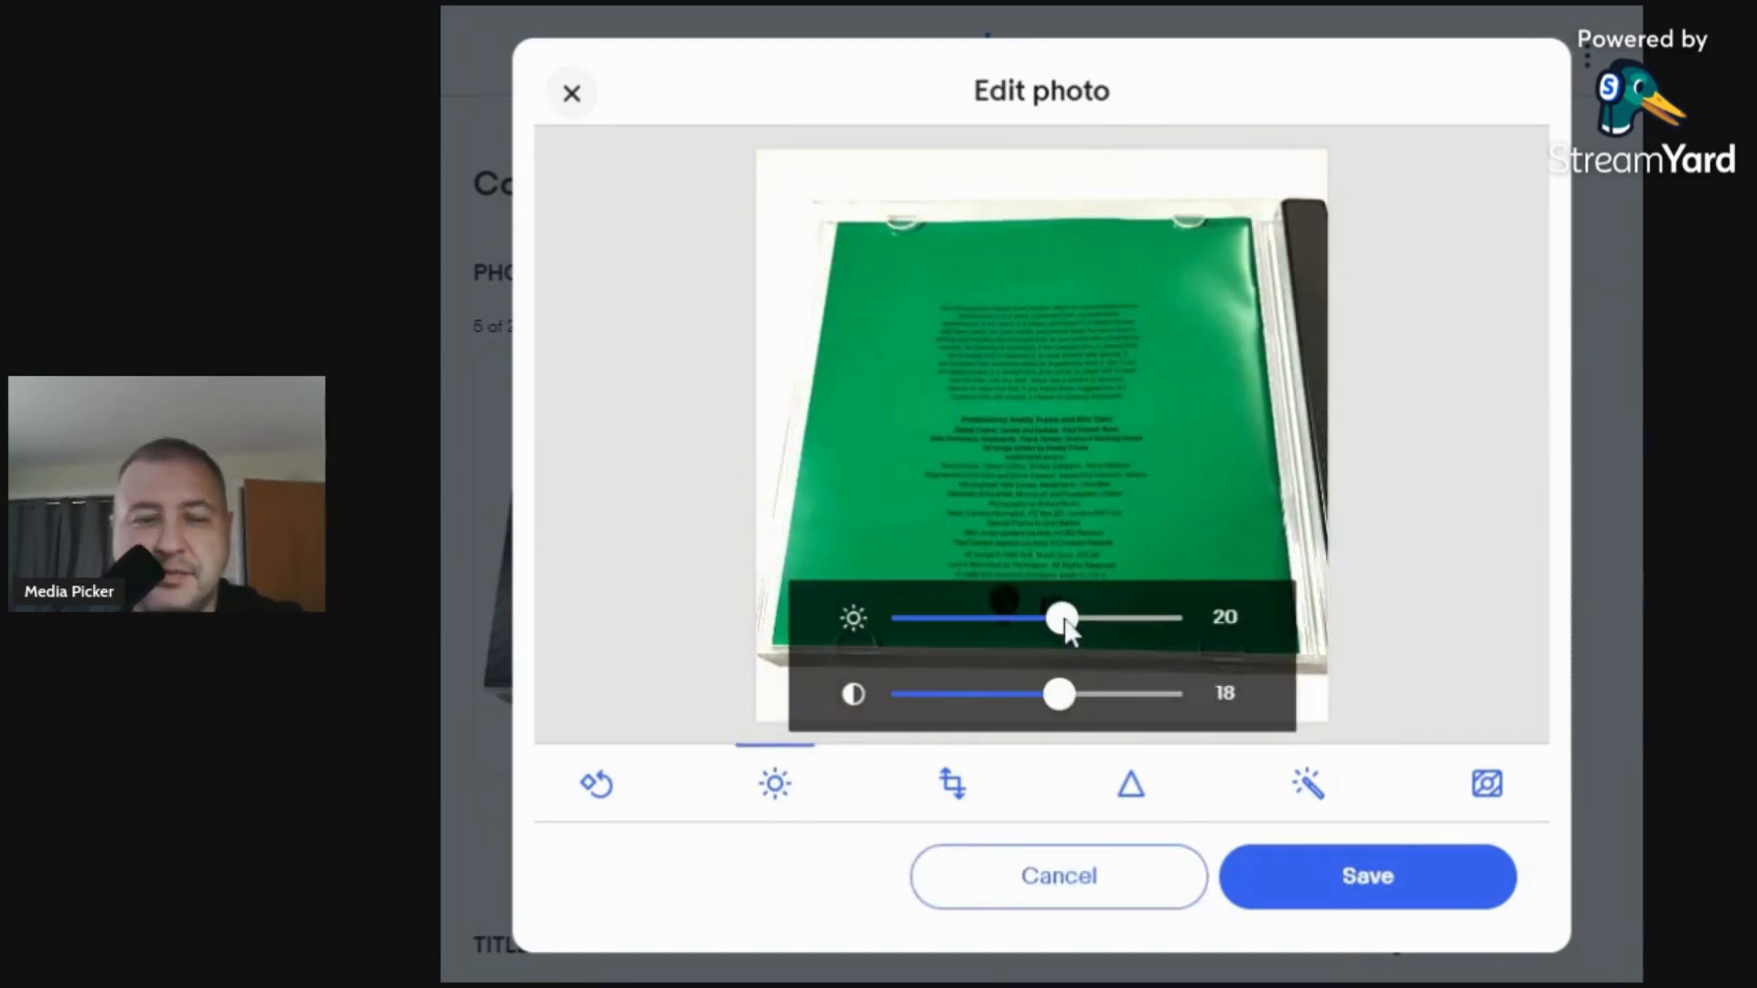
pyautogui.click(1293, 860)
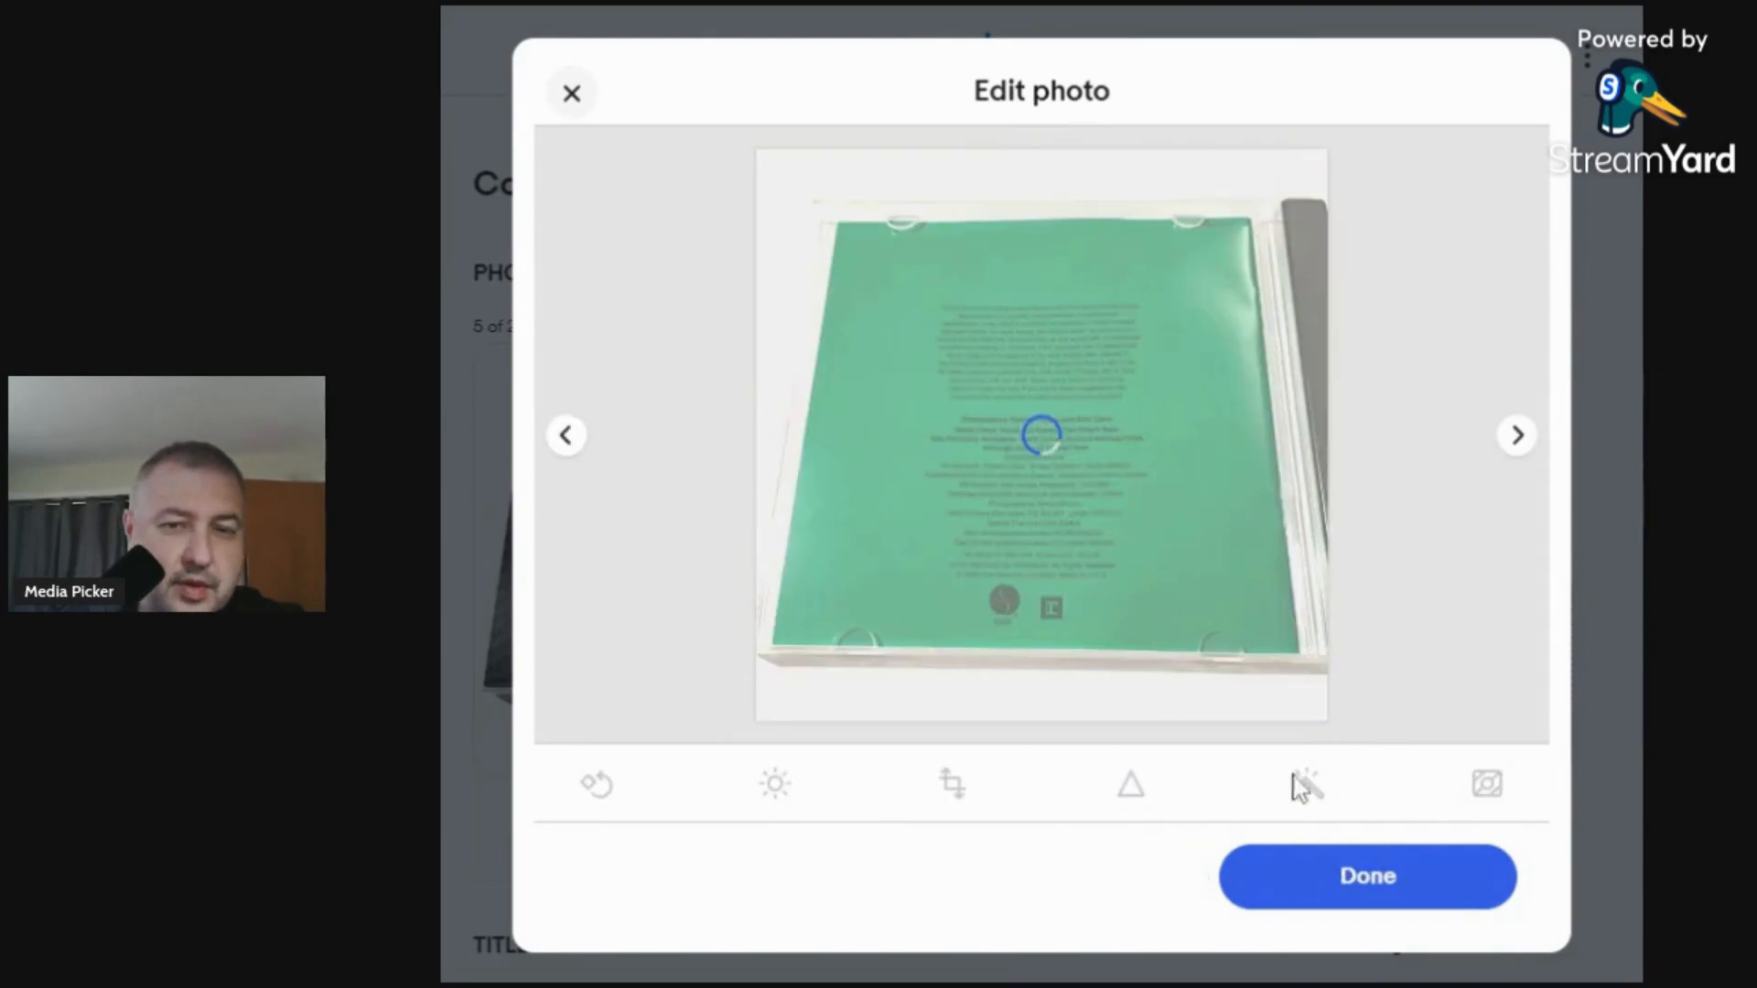
# Set the disc photo's brightness and contrast to 20 each, save the edit and finish photo editing.
pyautogui.click(1519, 441)
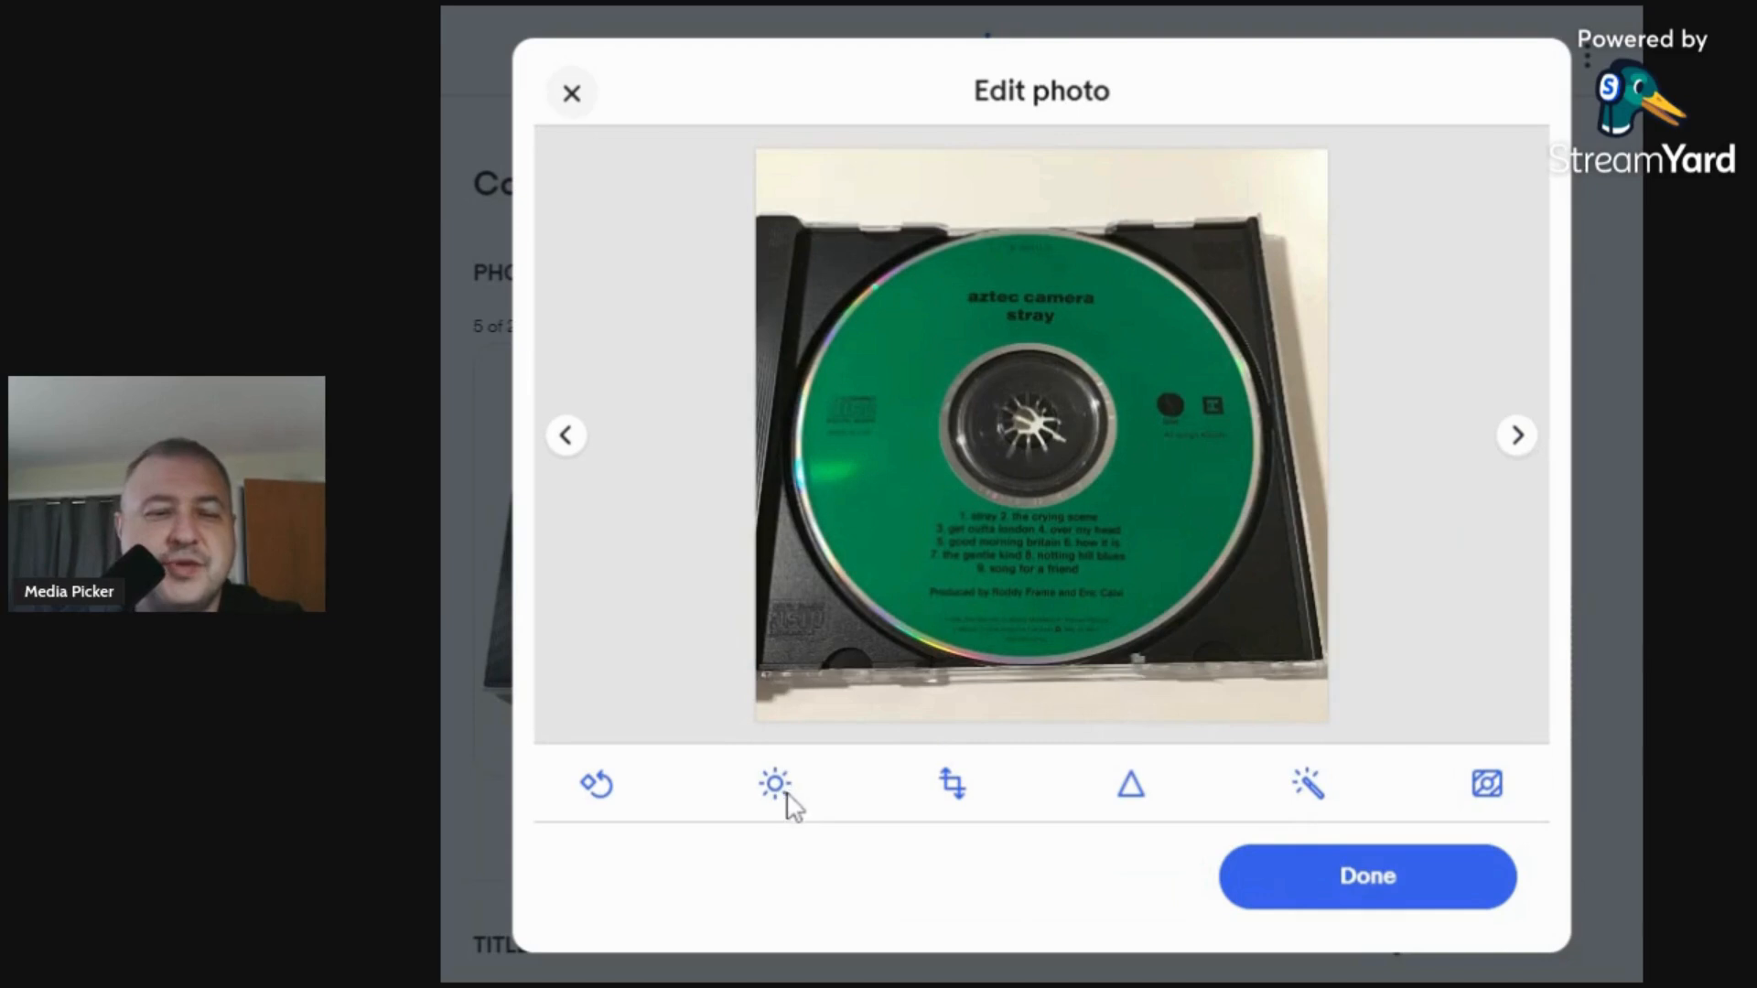
pyautogui.click(777, 789)
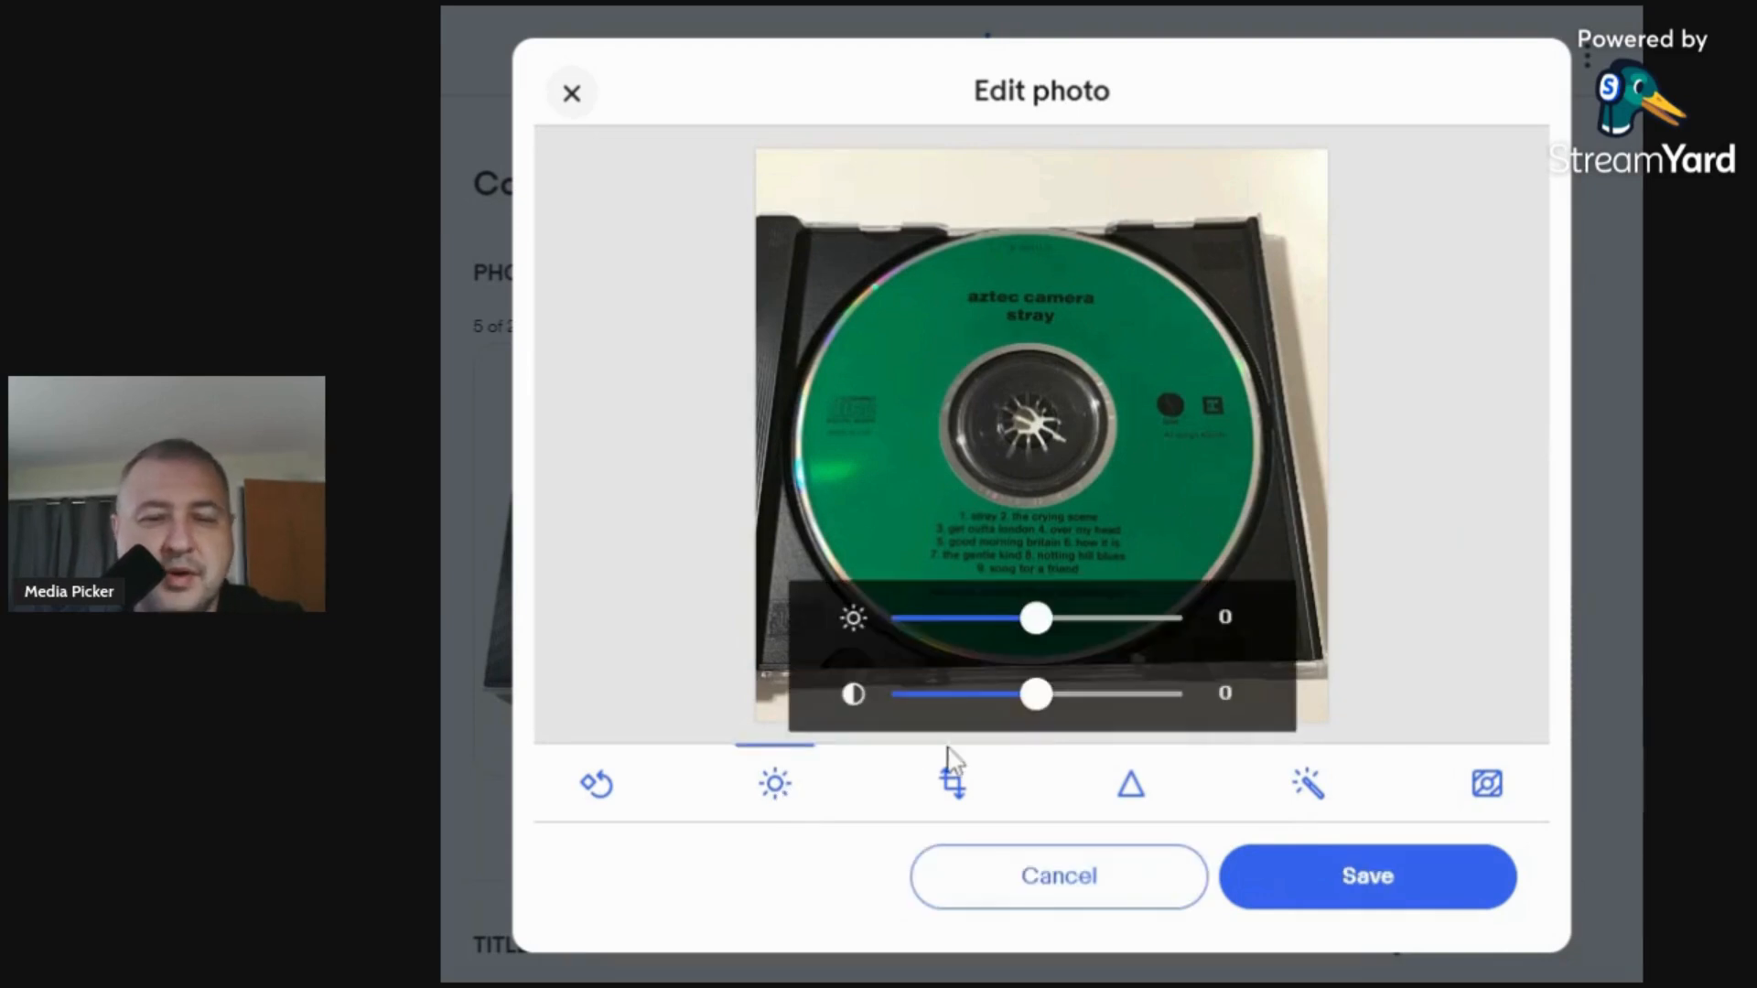
pyautogui.click(1065, 695)
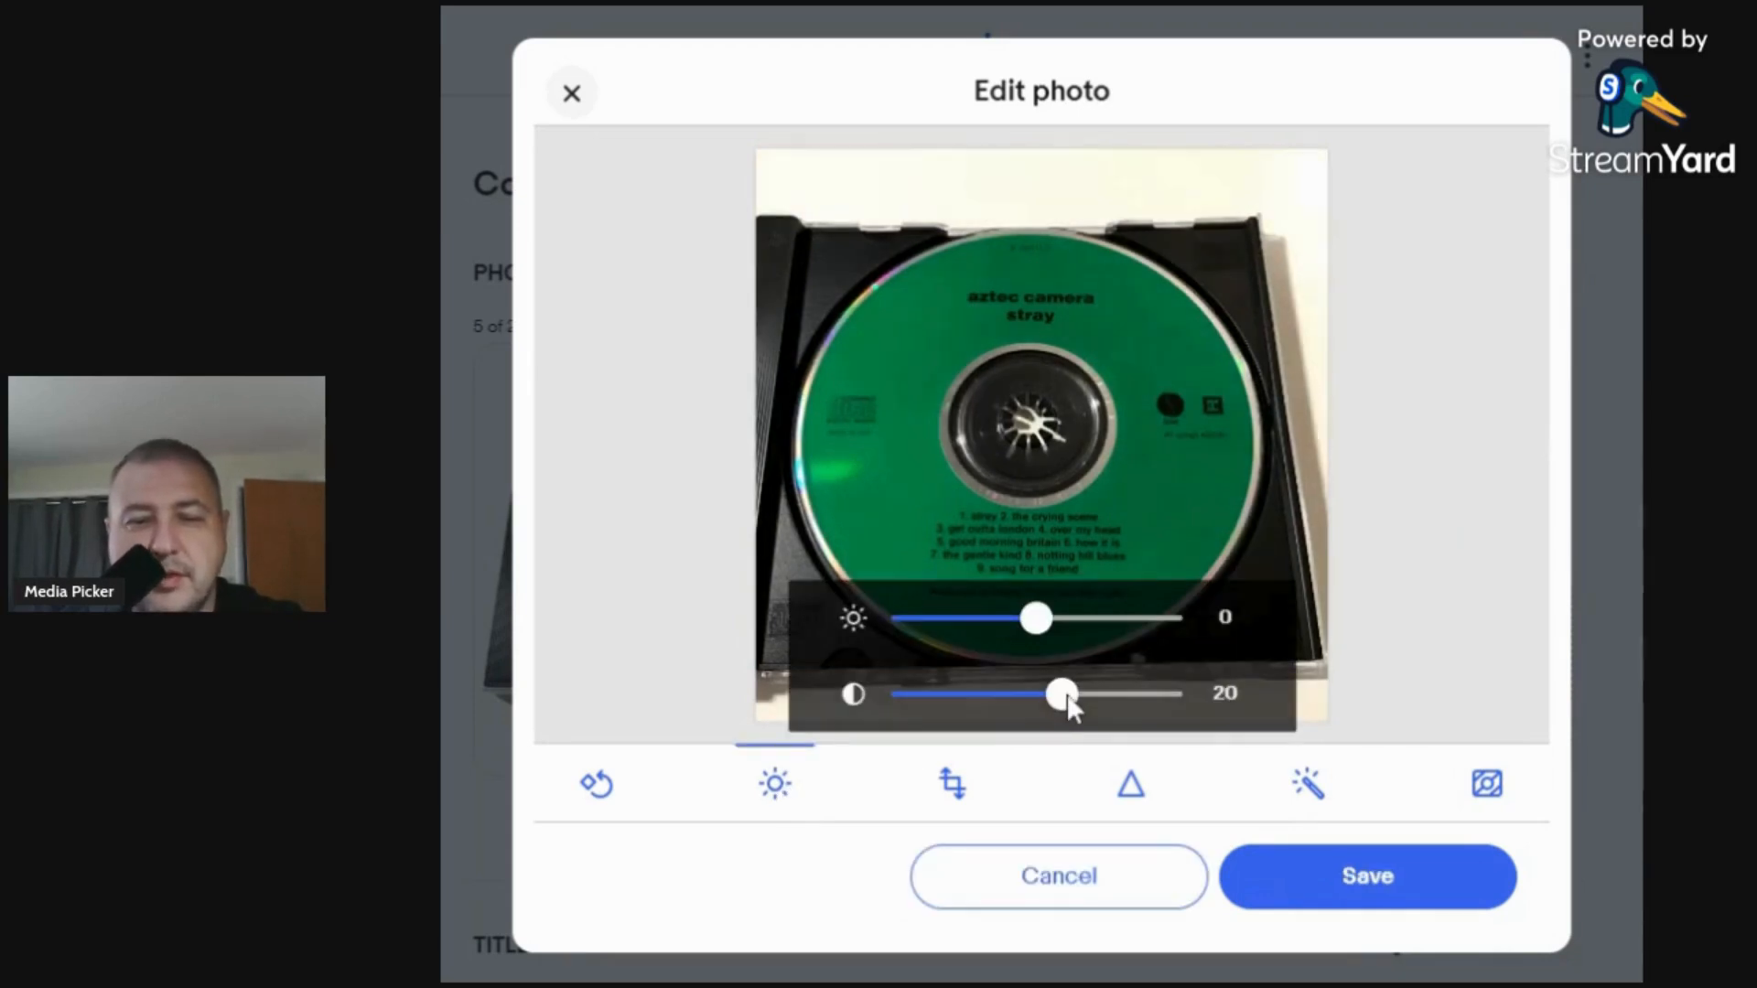
pyautogui.click(1063, 613)
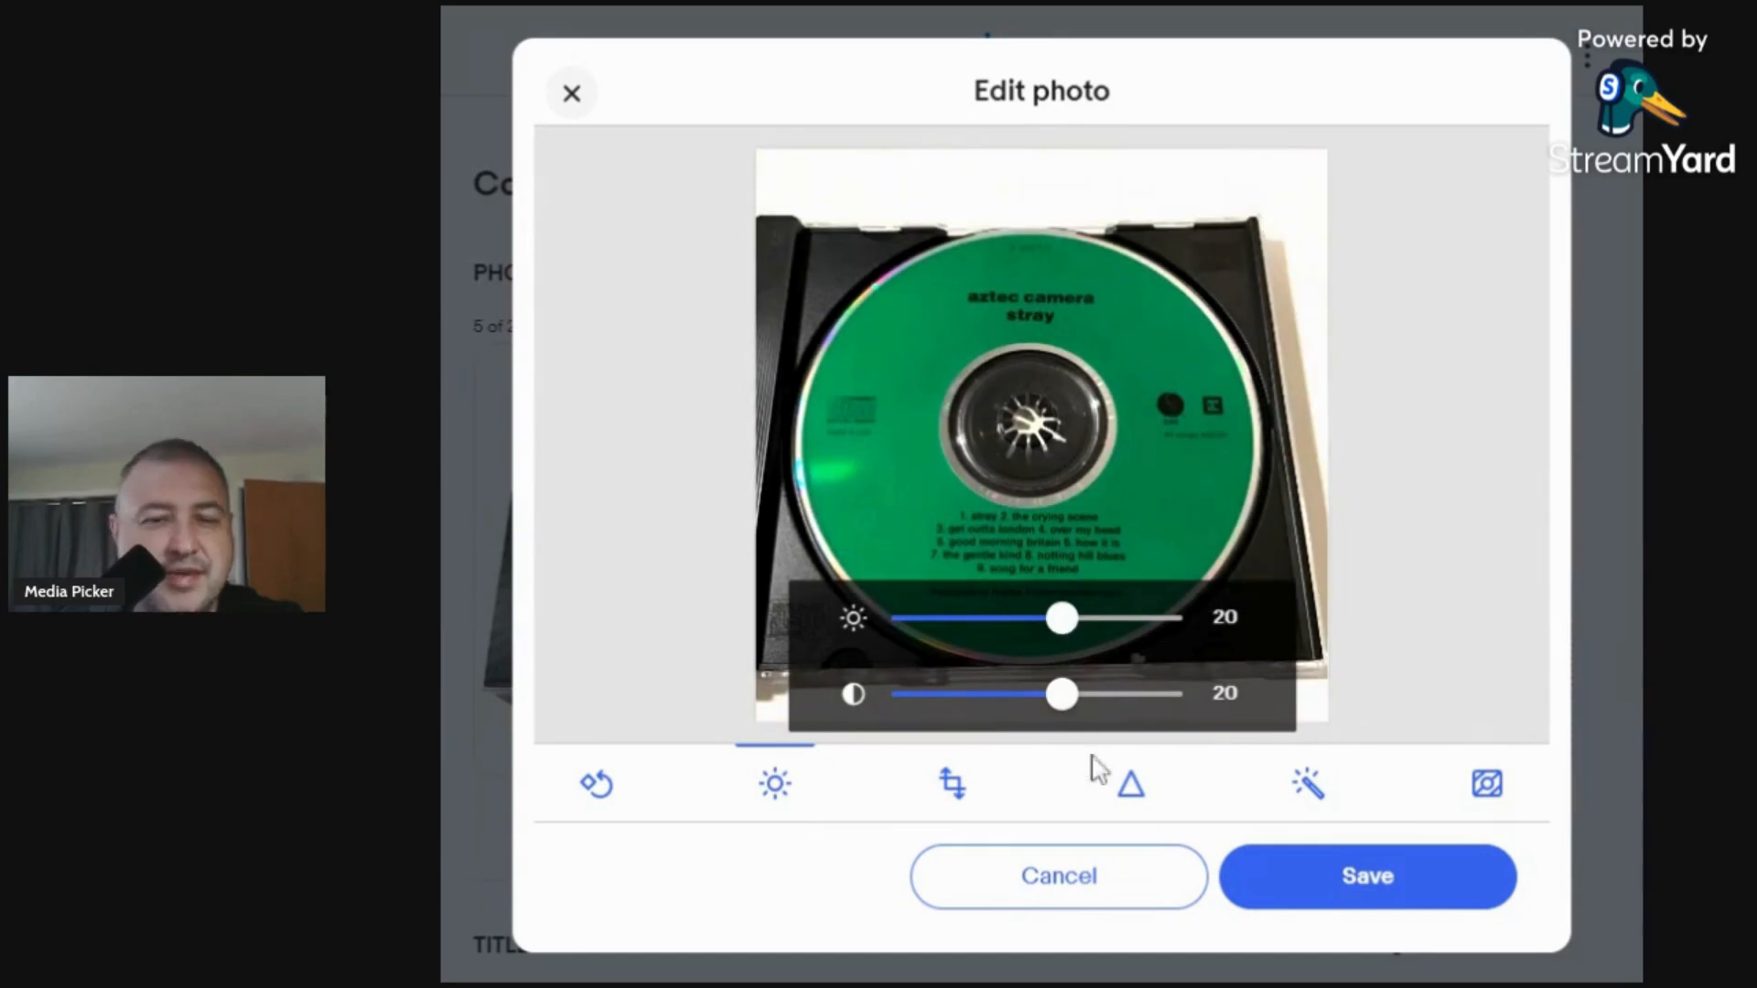
pyautogui.click(1297, 881)
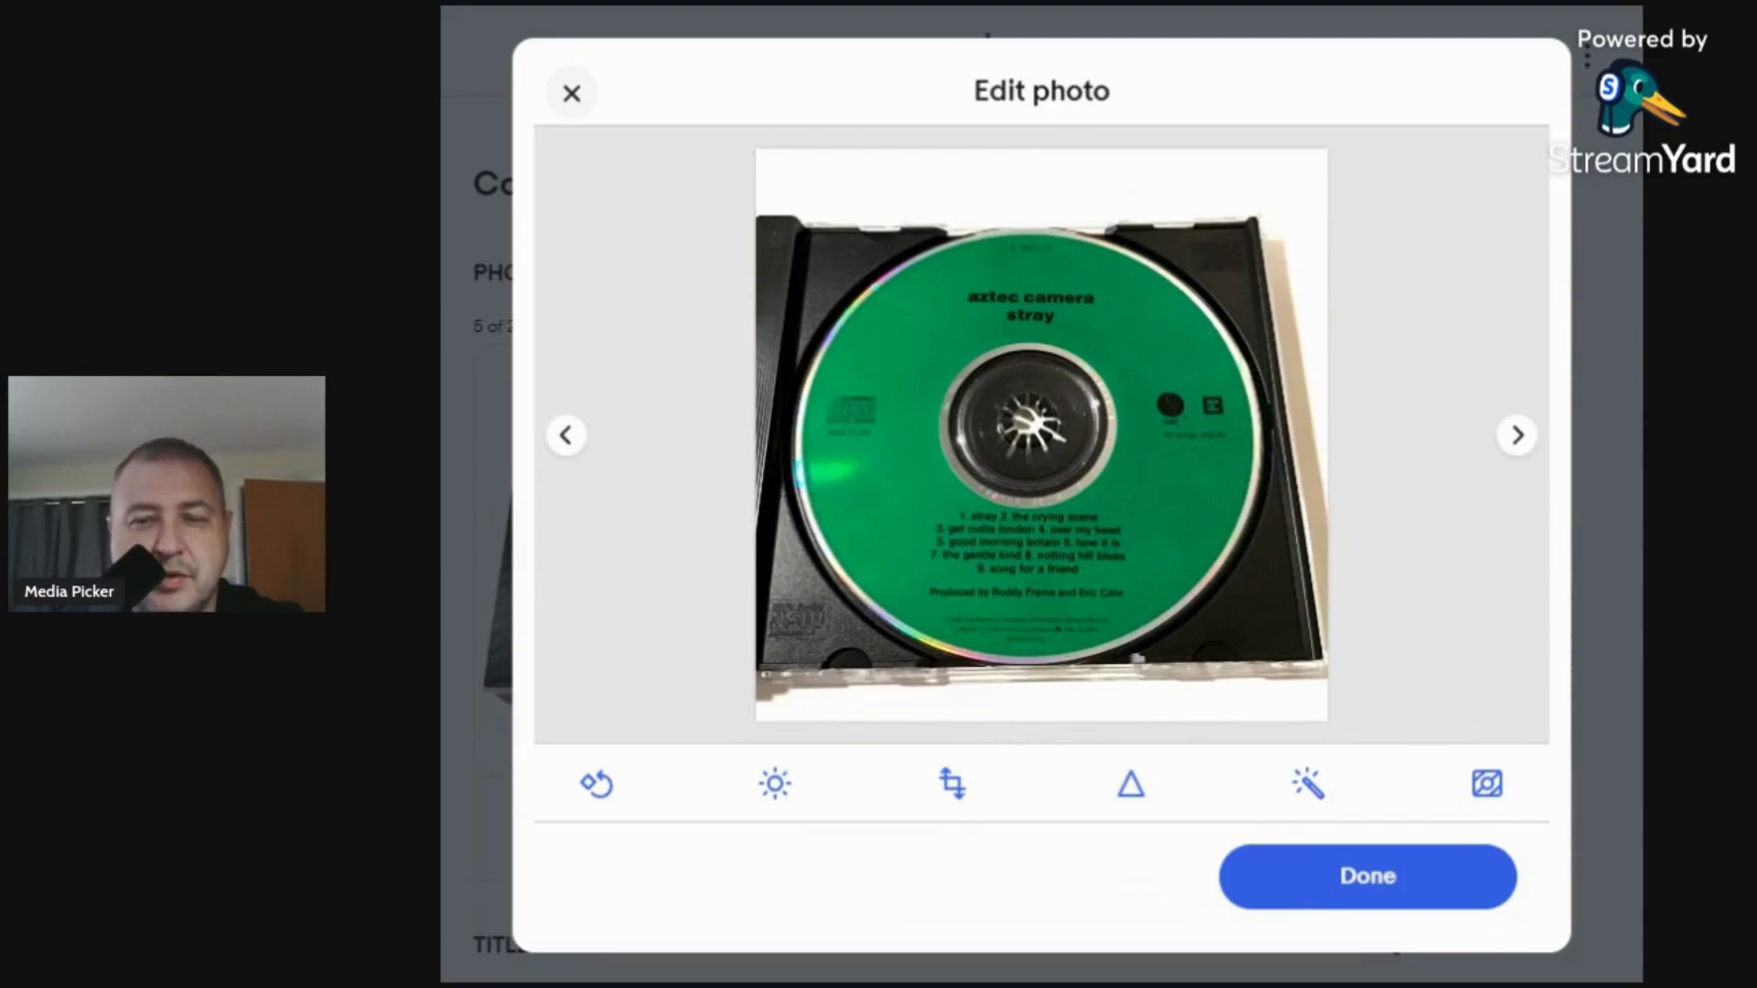
pyautogui.click(1300, 878)
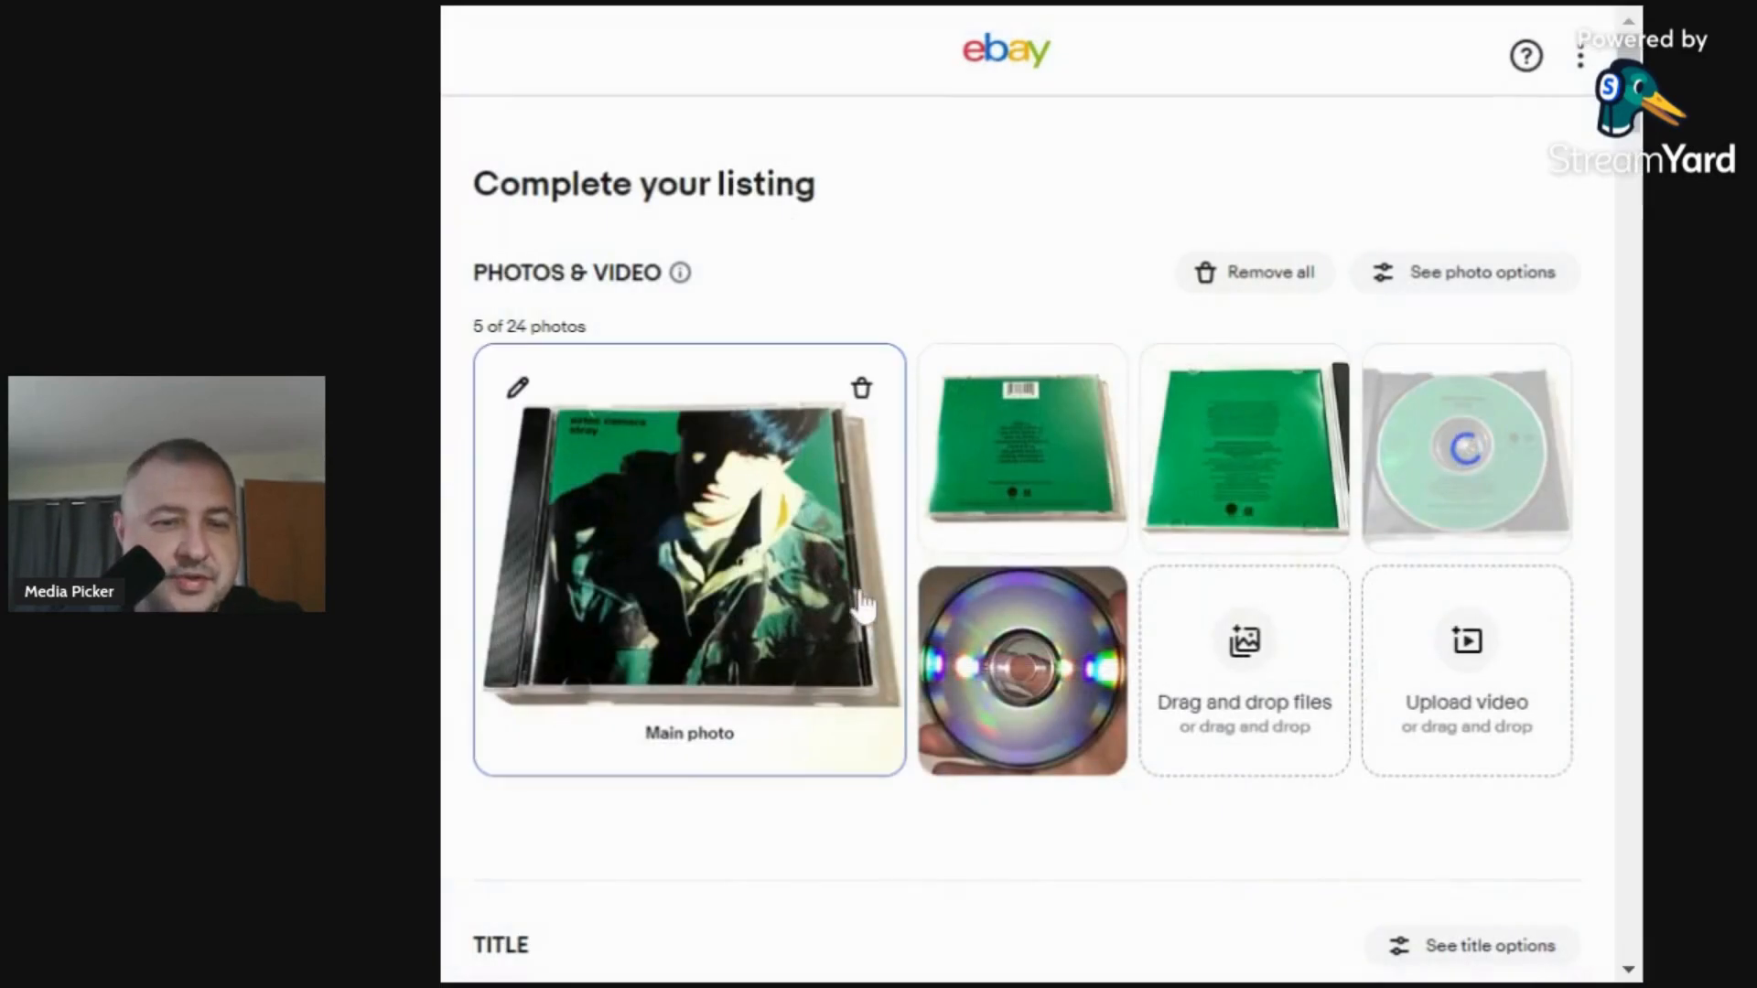
# Enter the item title "Aztec Camera - Stray (CD, 1990) Aternative Rock, Indie".
pyautogui.scroll(-5, 824, 796)
pyautogui.click(774, 450)
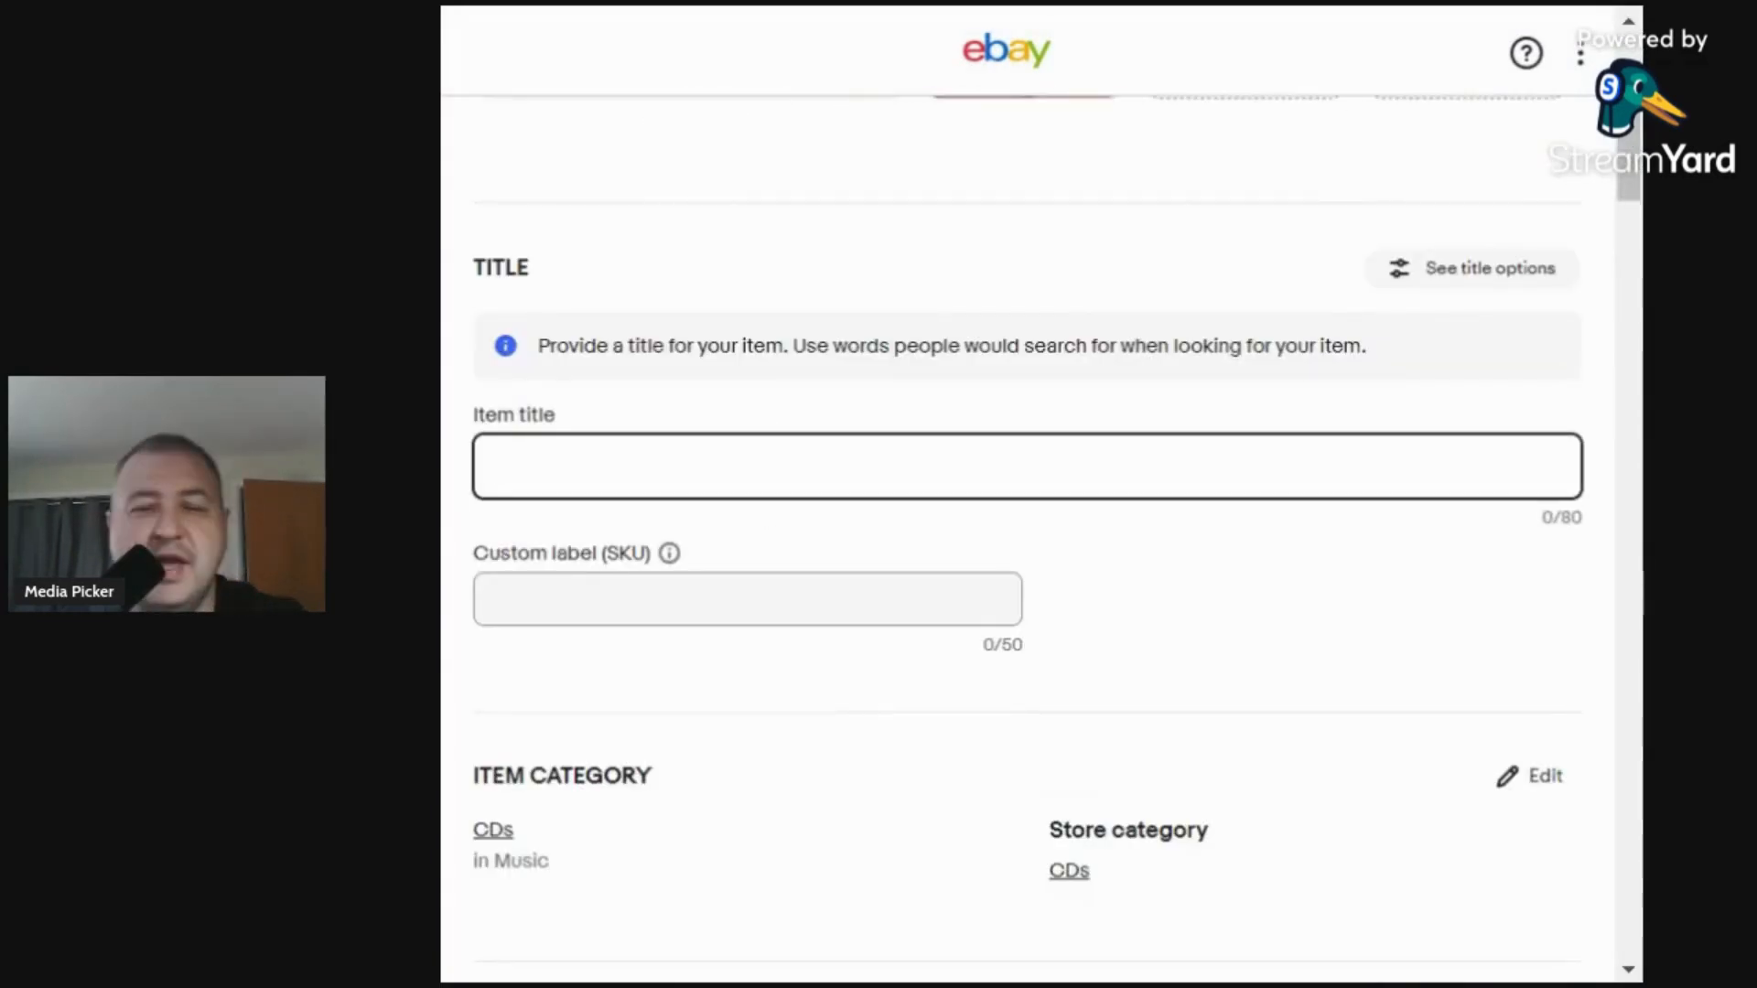
pyautogui.write('Az')
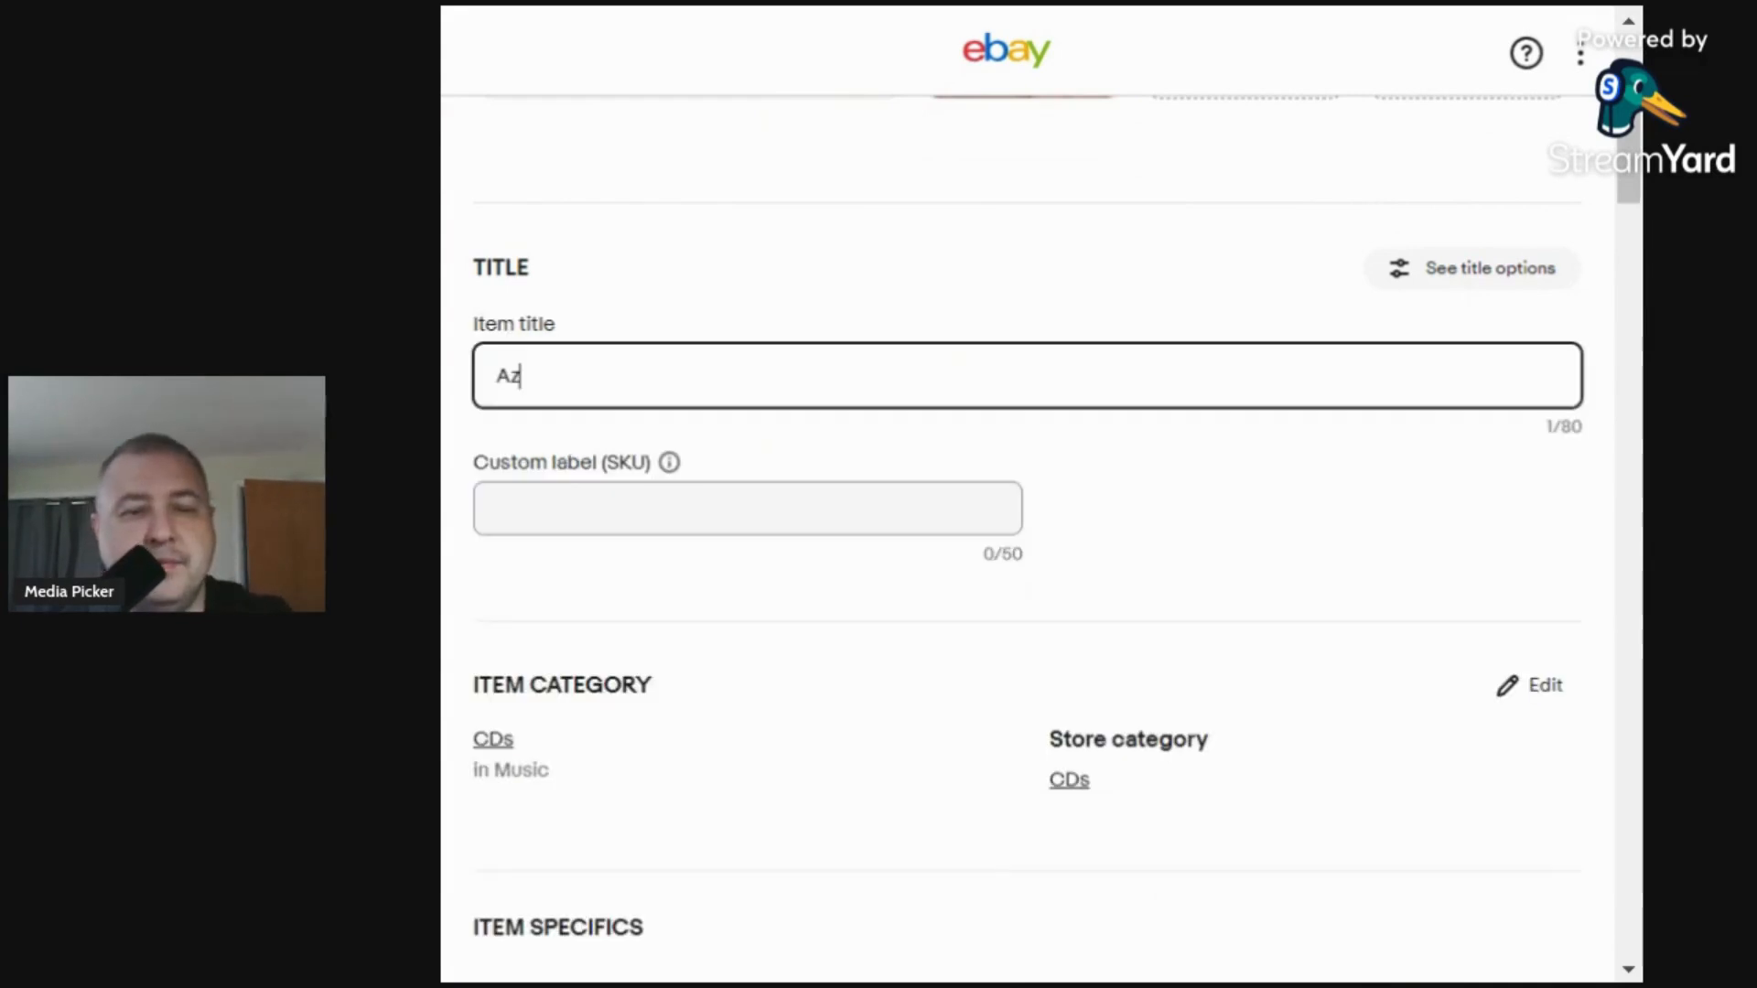
pyautogui.write('tec')
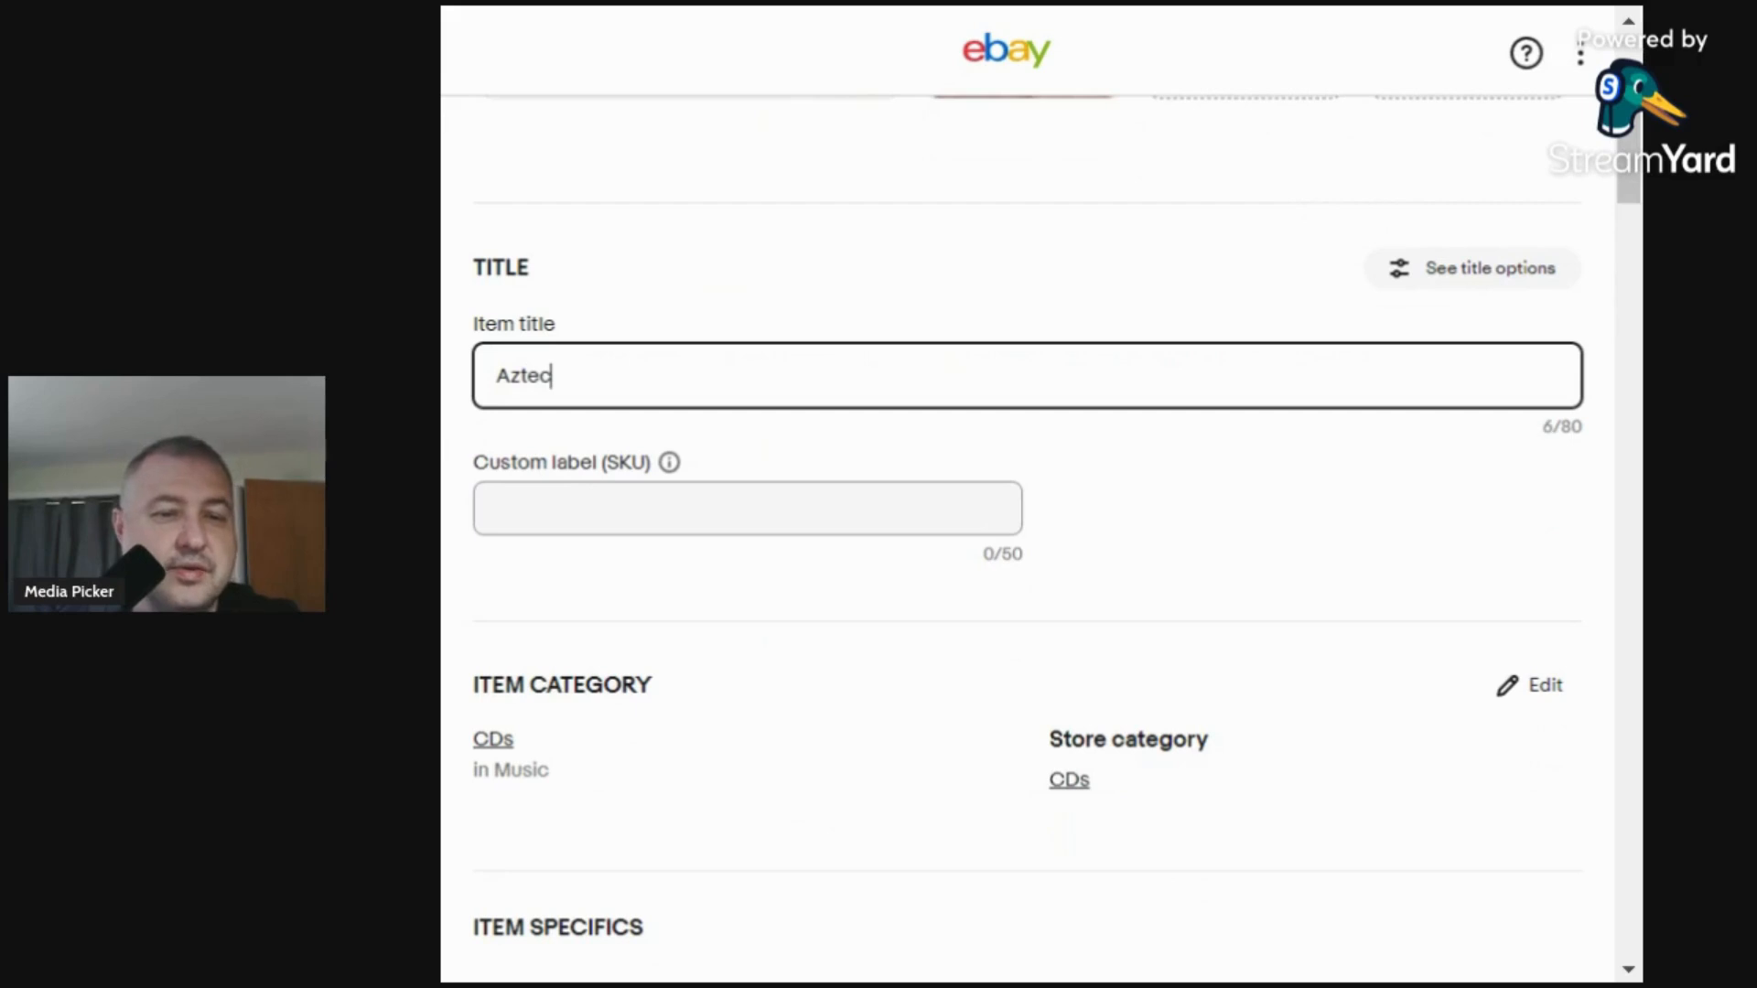
pyautogui.write(' Camera')
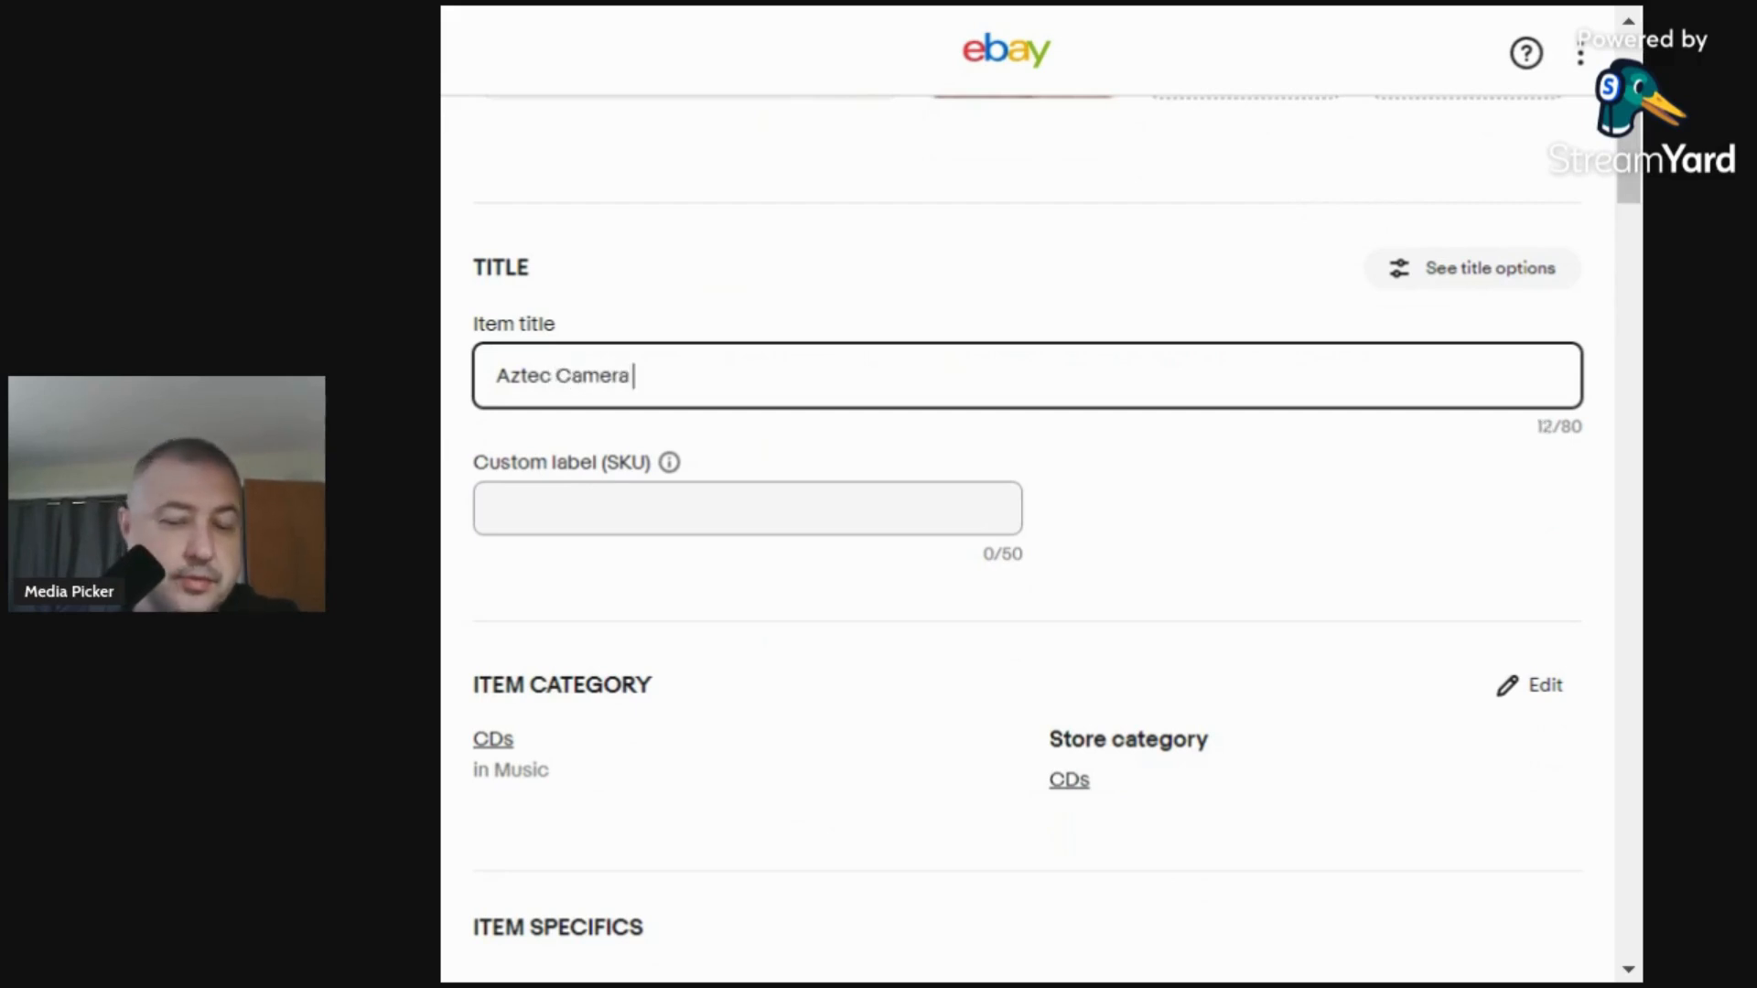
pyautogui.write(' - Stray ')
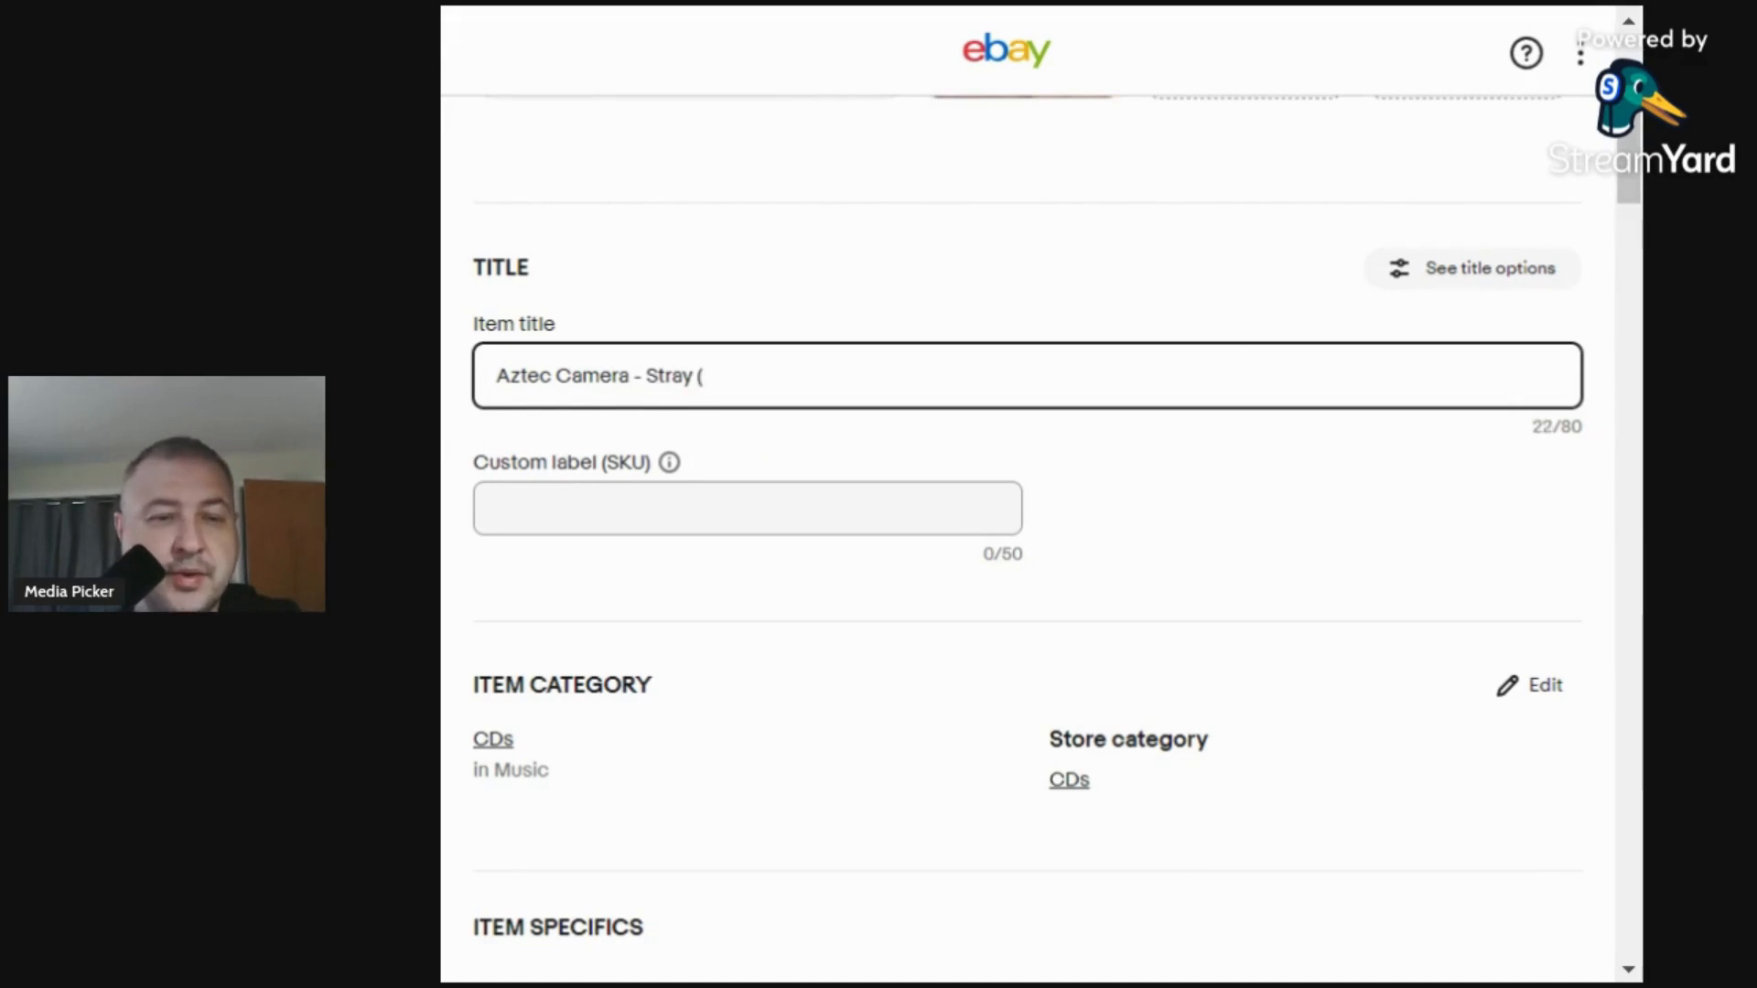
pyautogui.write('(CD')
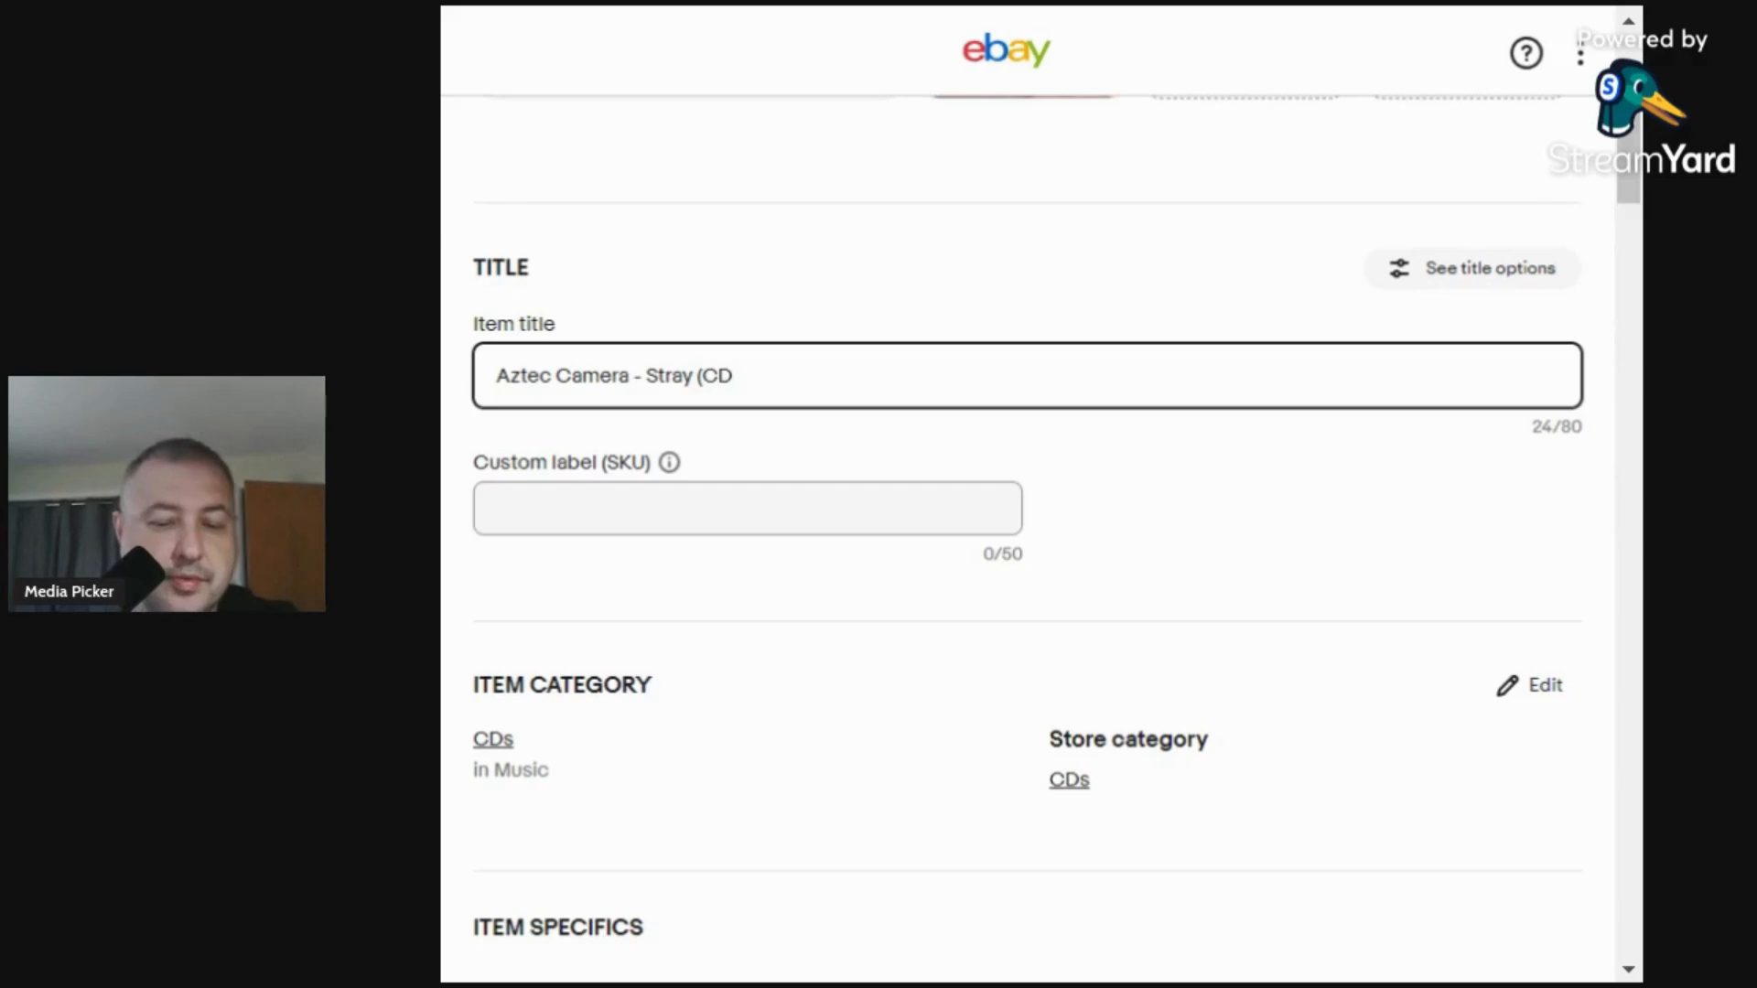
pyautogui.write(', 1')
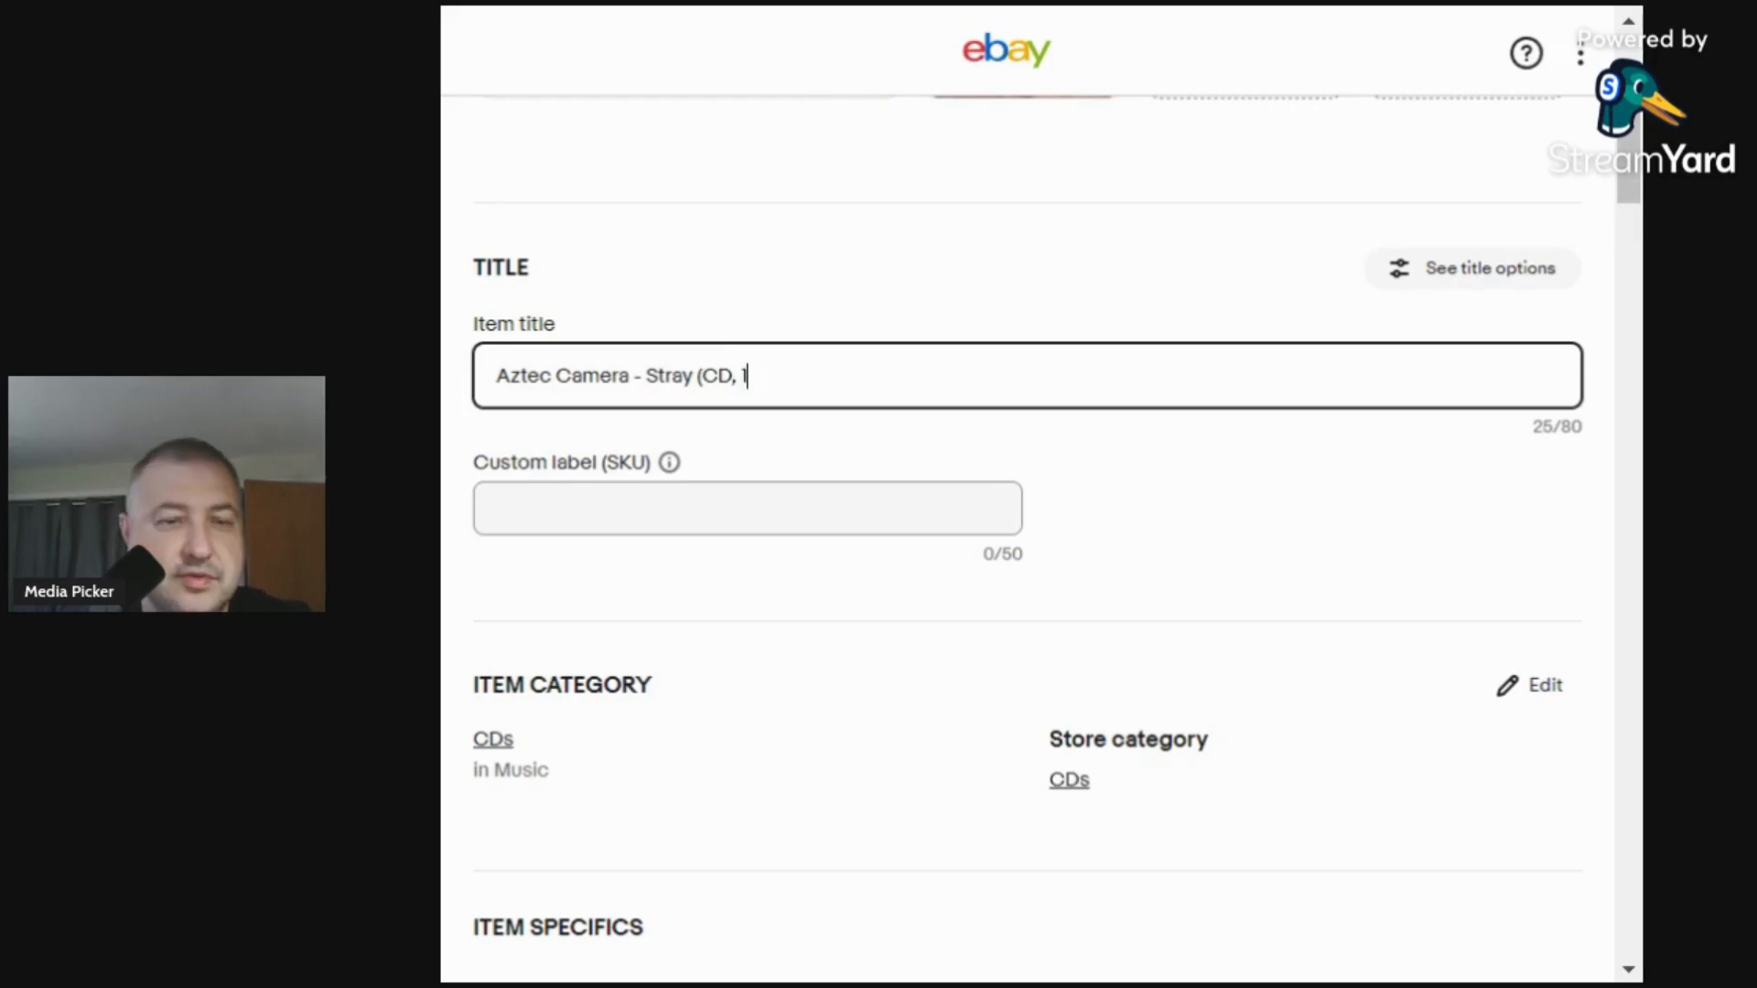
pyautogui.write('990)')
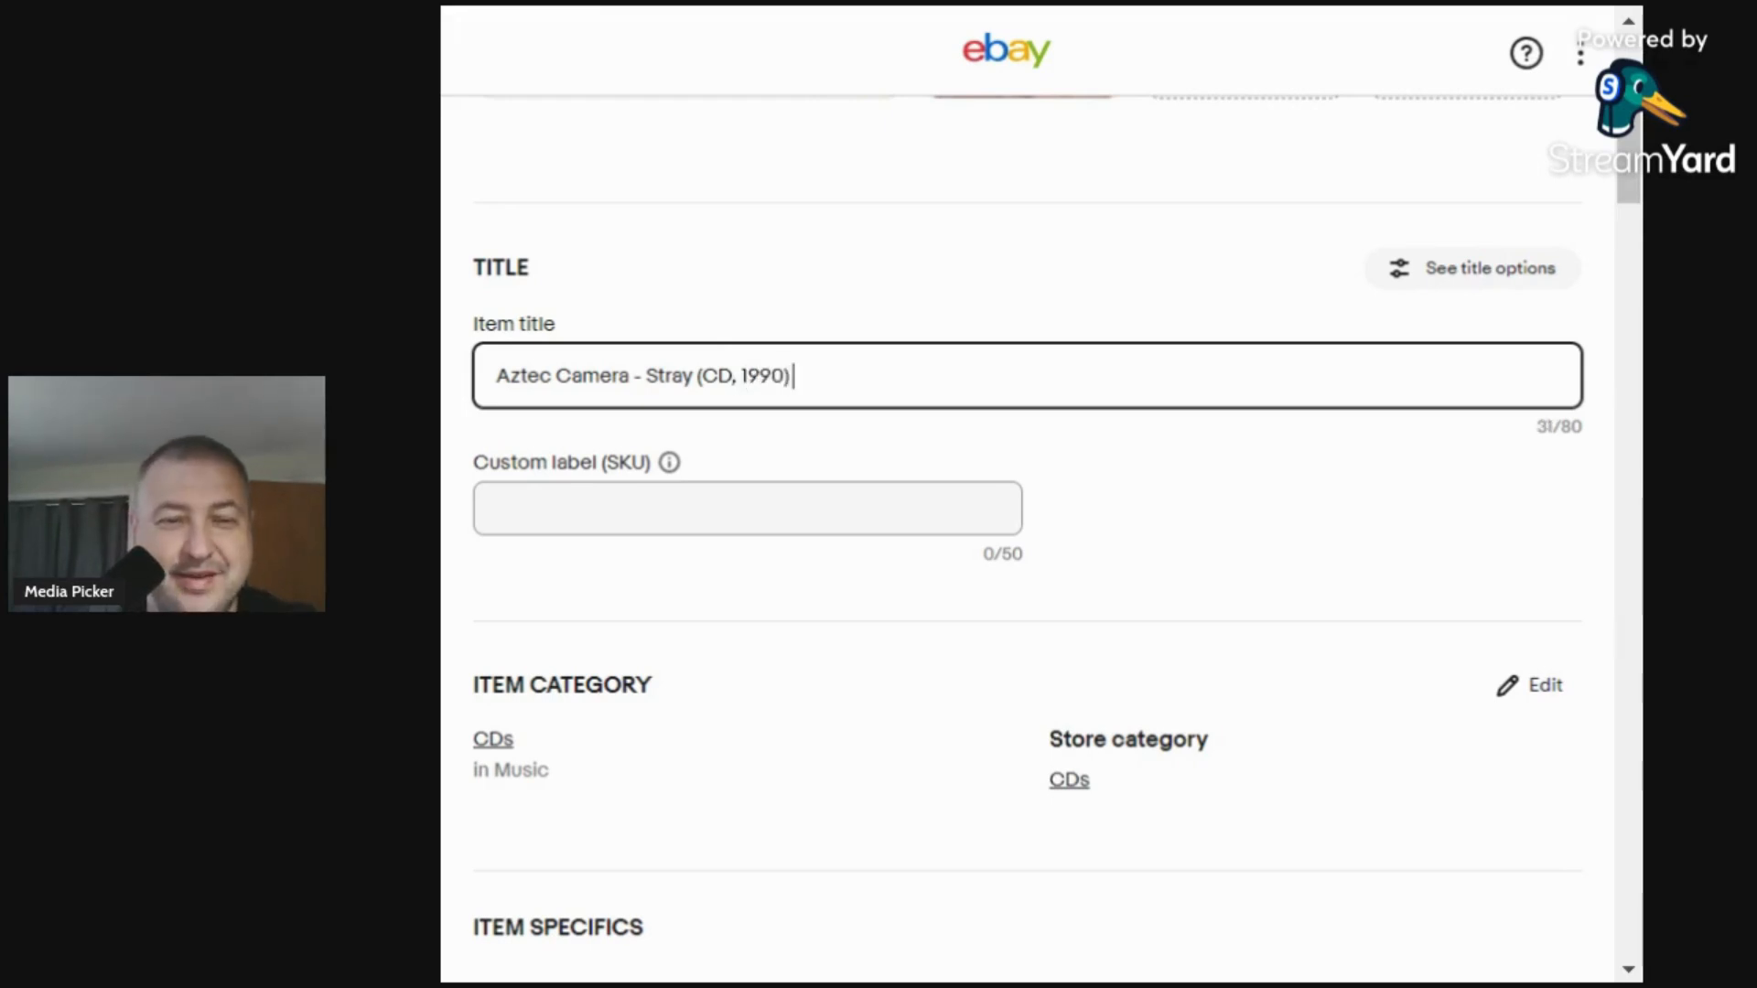
pyautogui.write(' Aternativ')
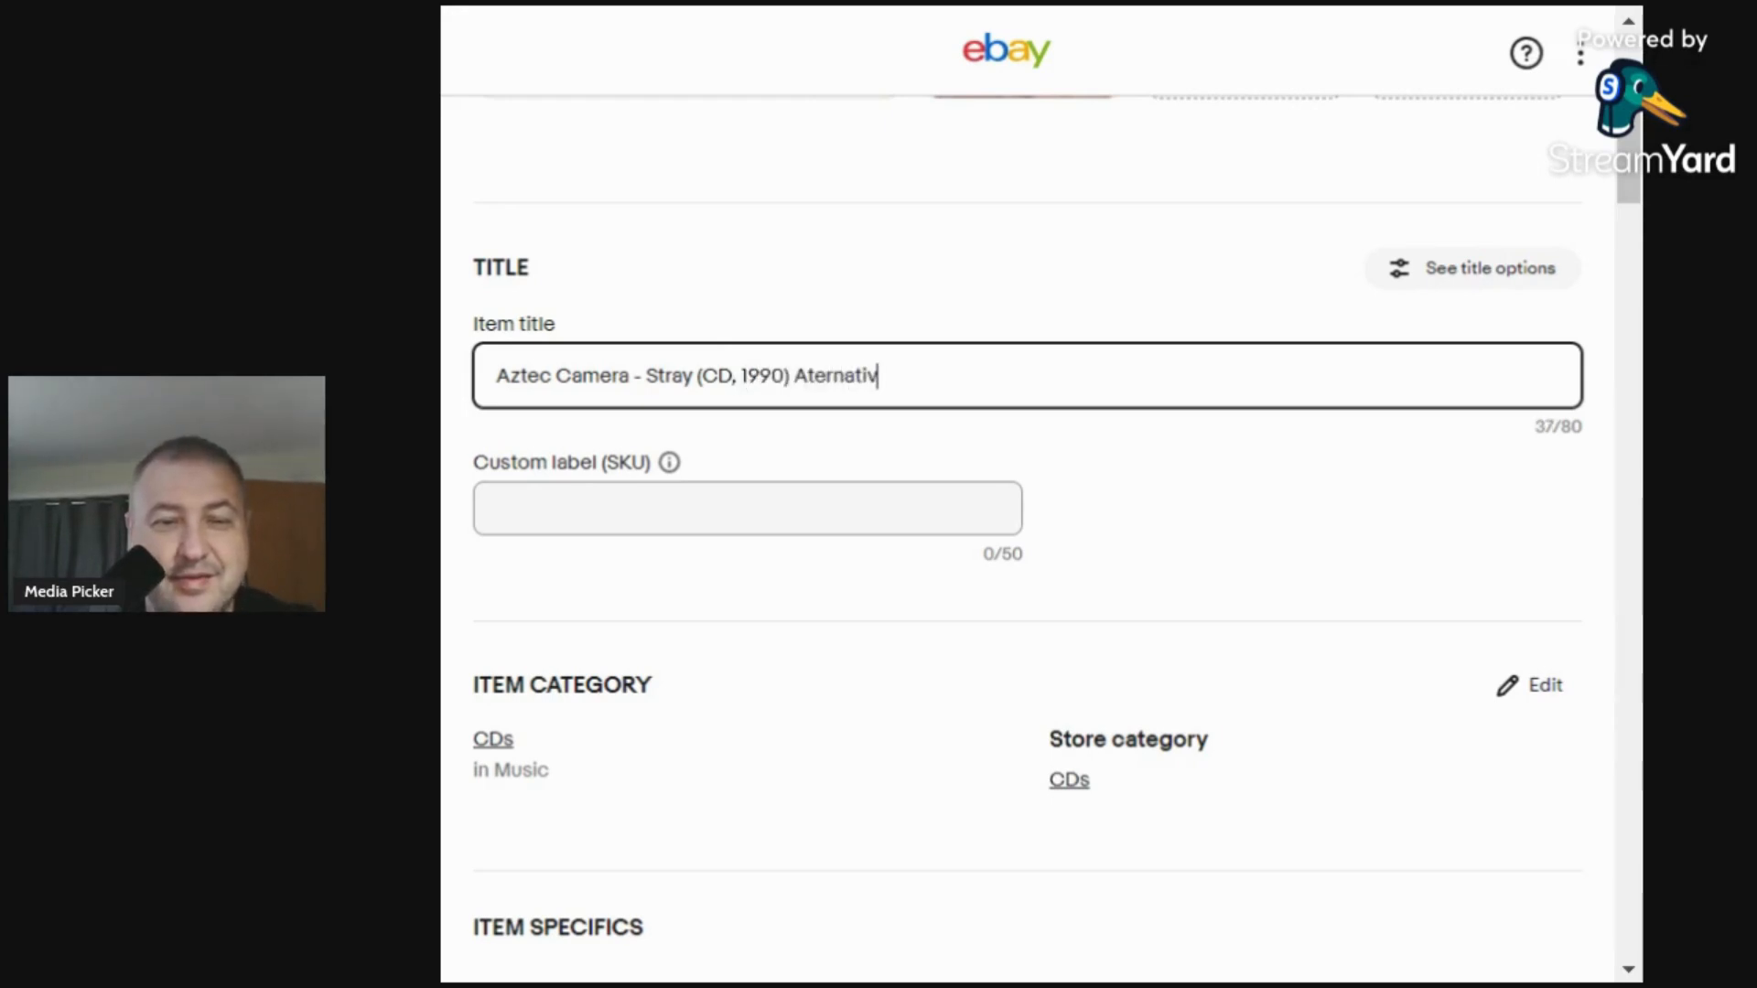
pyautogui.write('e Rock,')
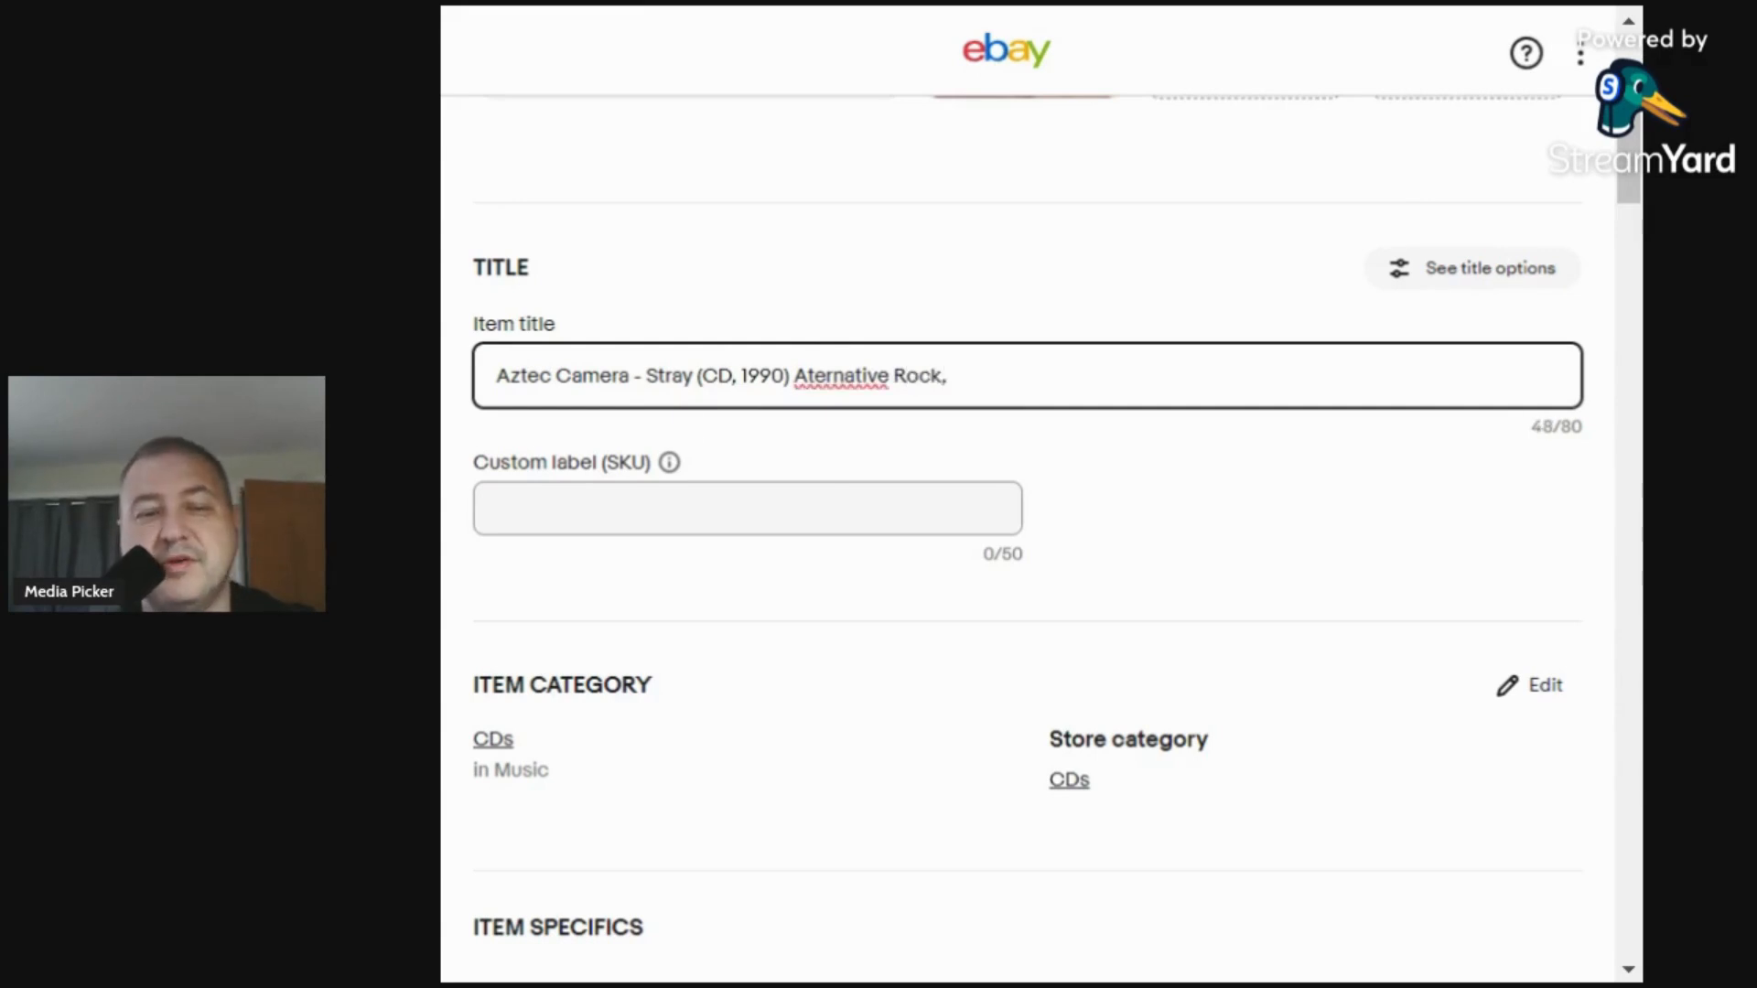
pyautogui.write(' (Indie')
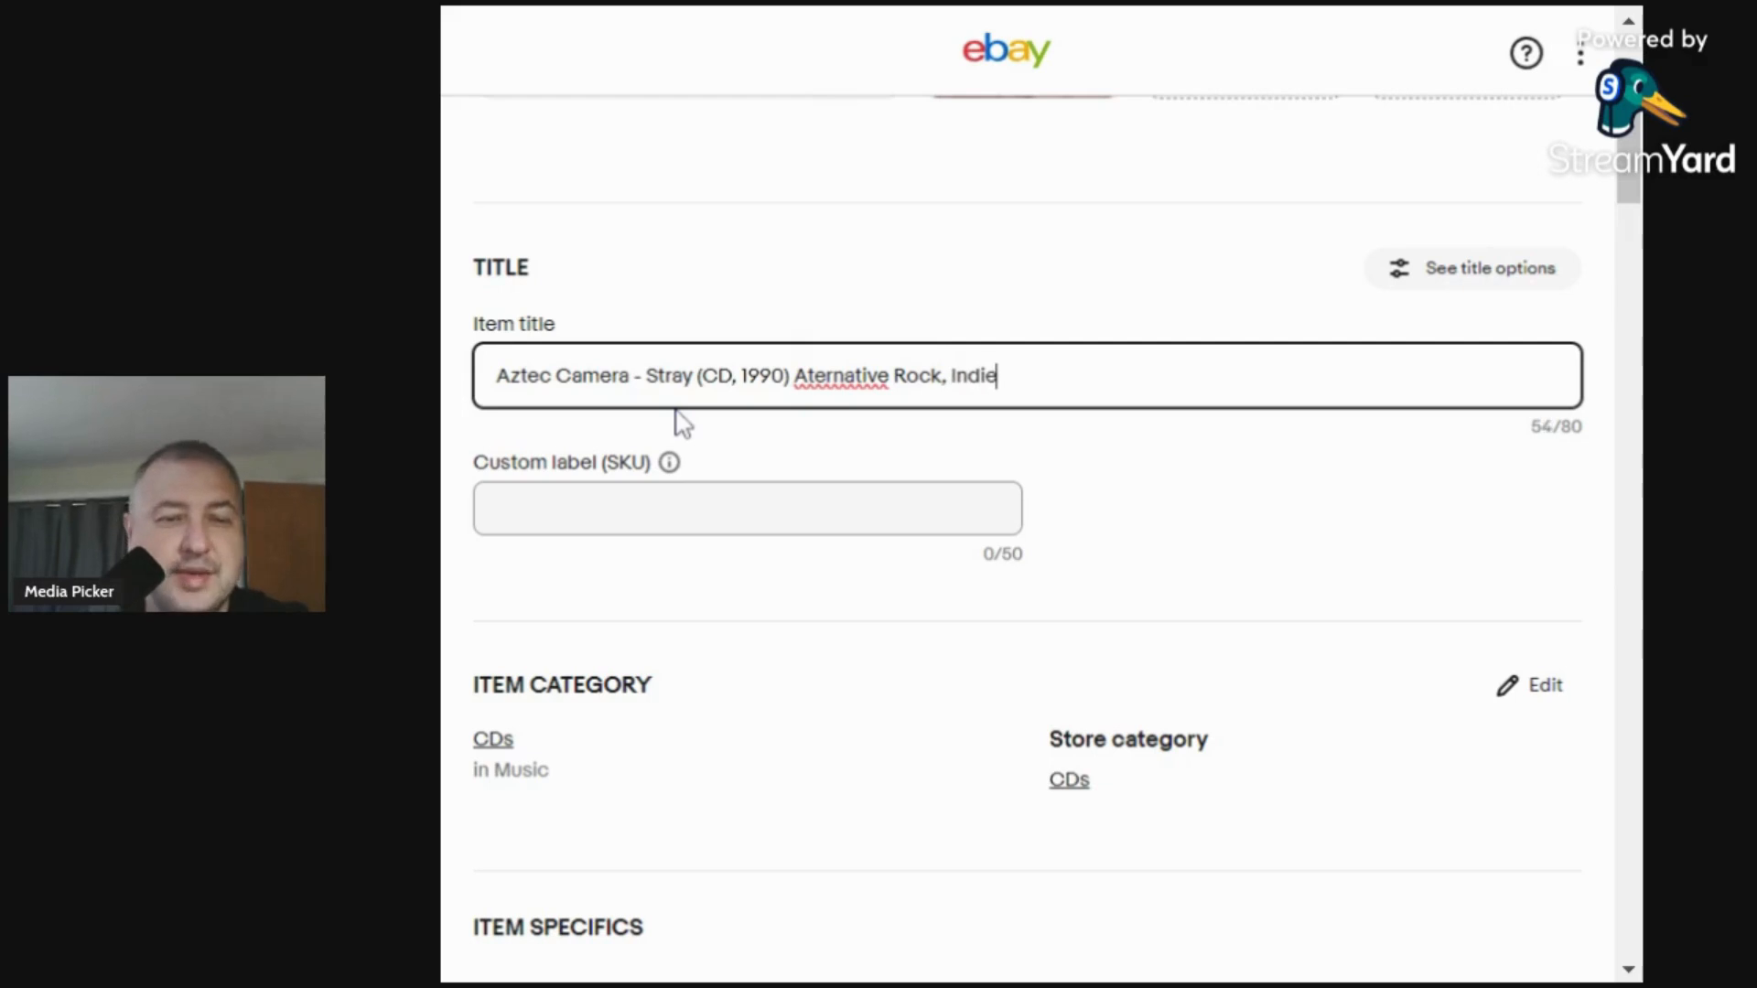
pyautogui.click(674, 528)
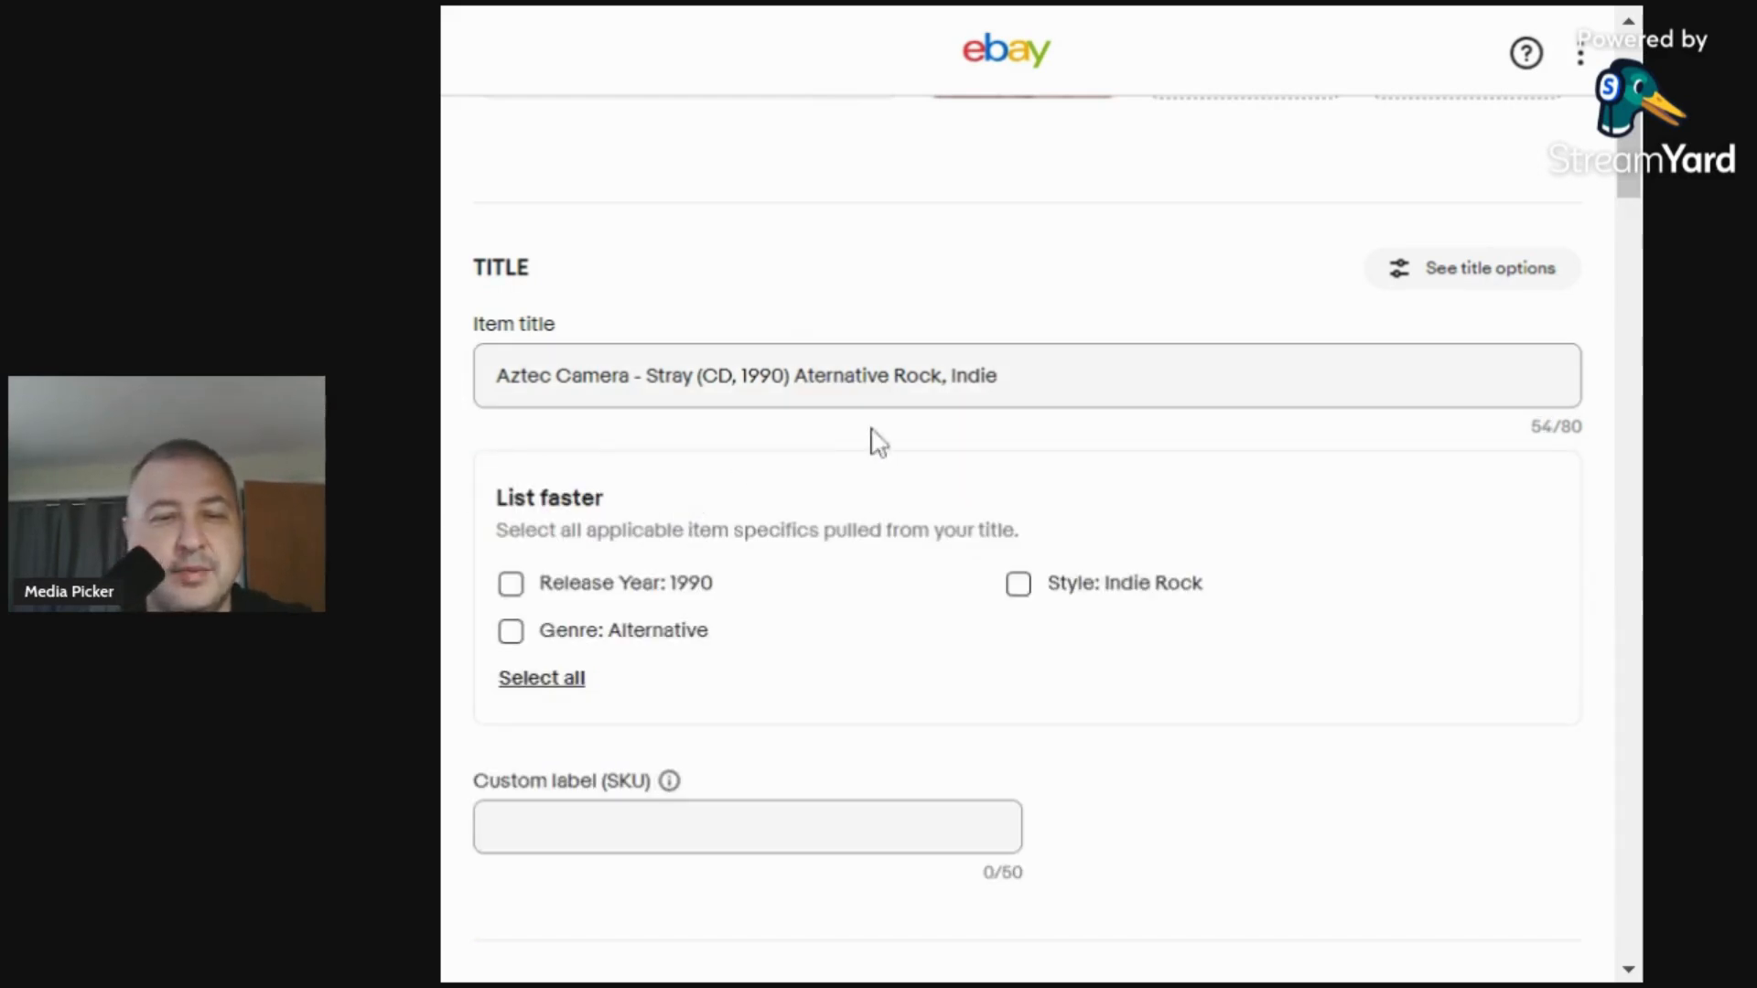
pyautogui.click(1002, 377)
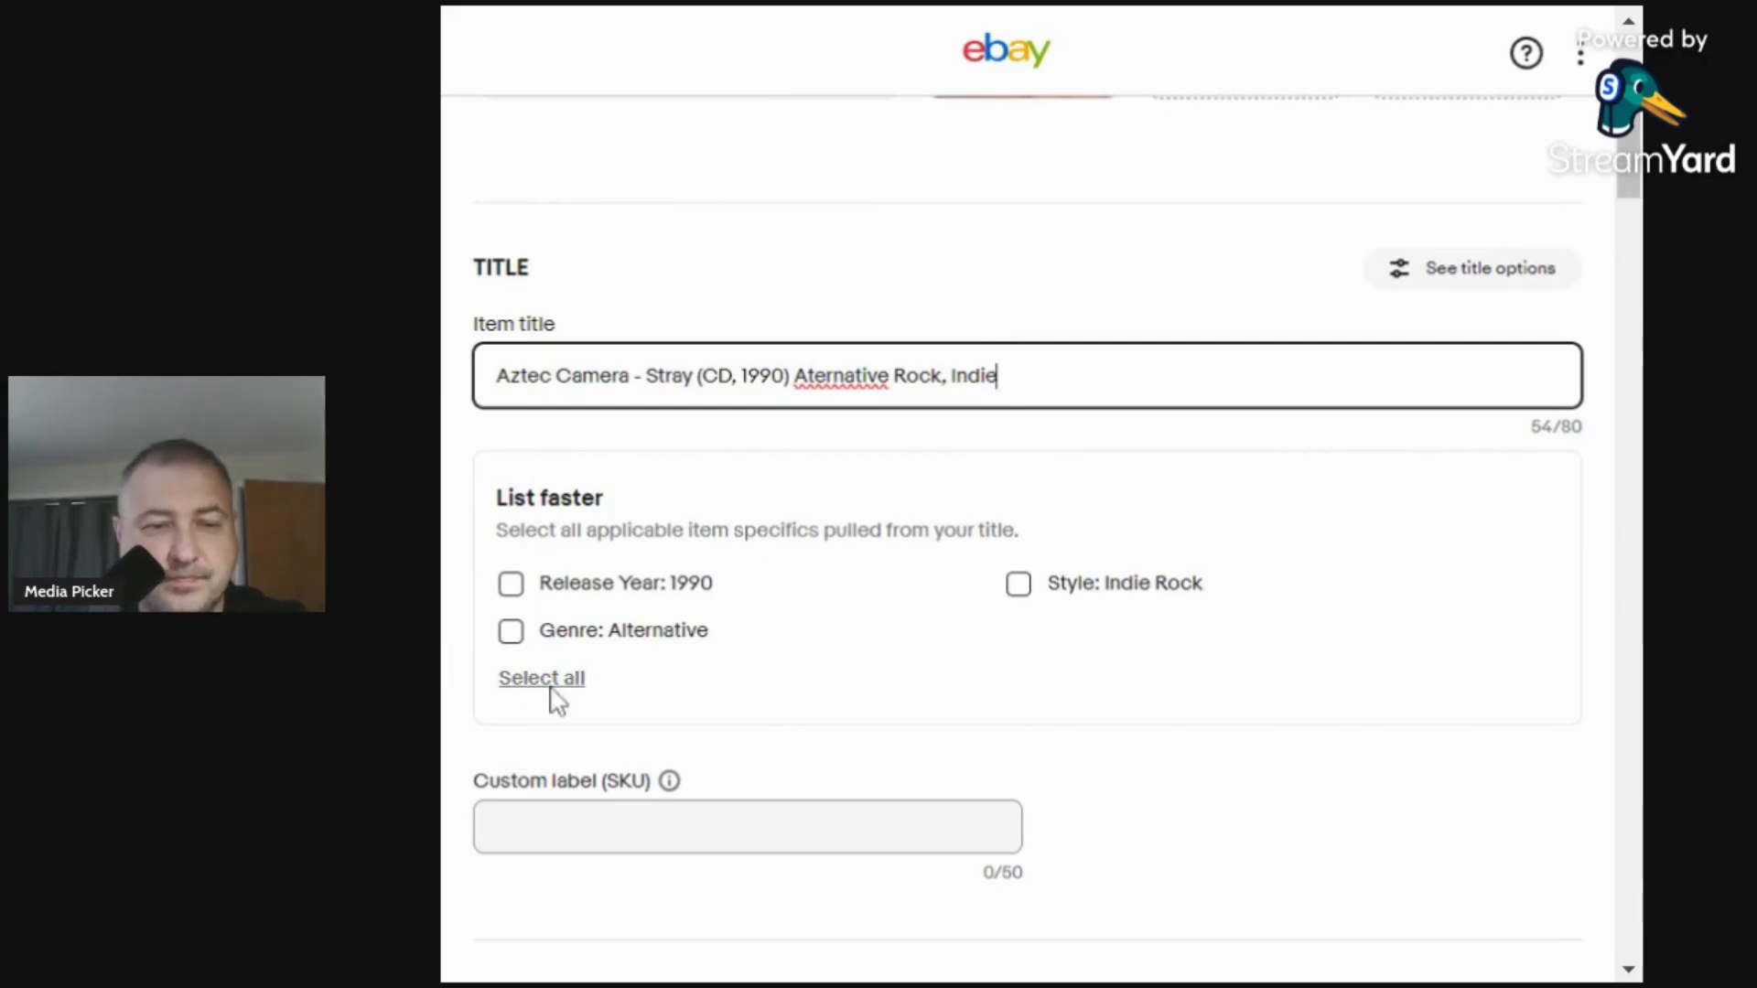
# Apply the suggested Release Year 1990 and Style Indie Rock specifics, and set the custom label (SKU) to 0.67.
pyautogui.click(511, 587)
pyautogui.click(1018, 585)
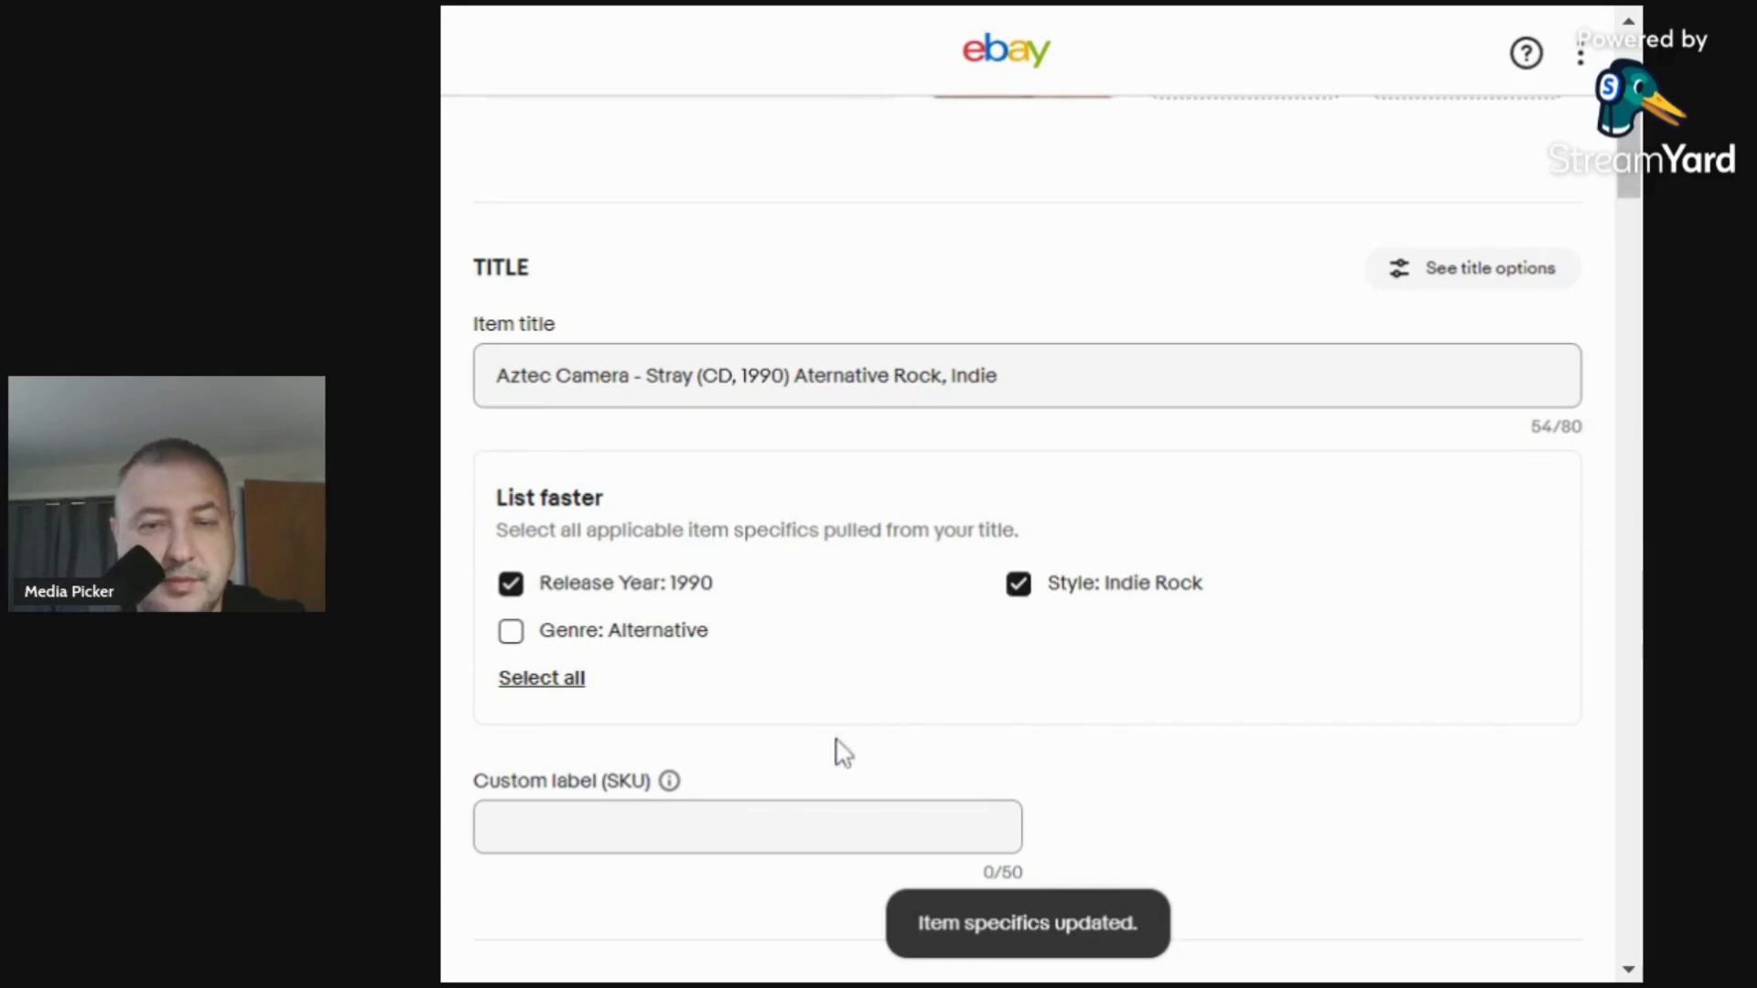
pyautogui.click(622, 828)
pyautogui.write('0.67')
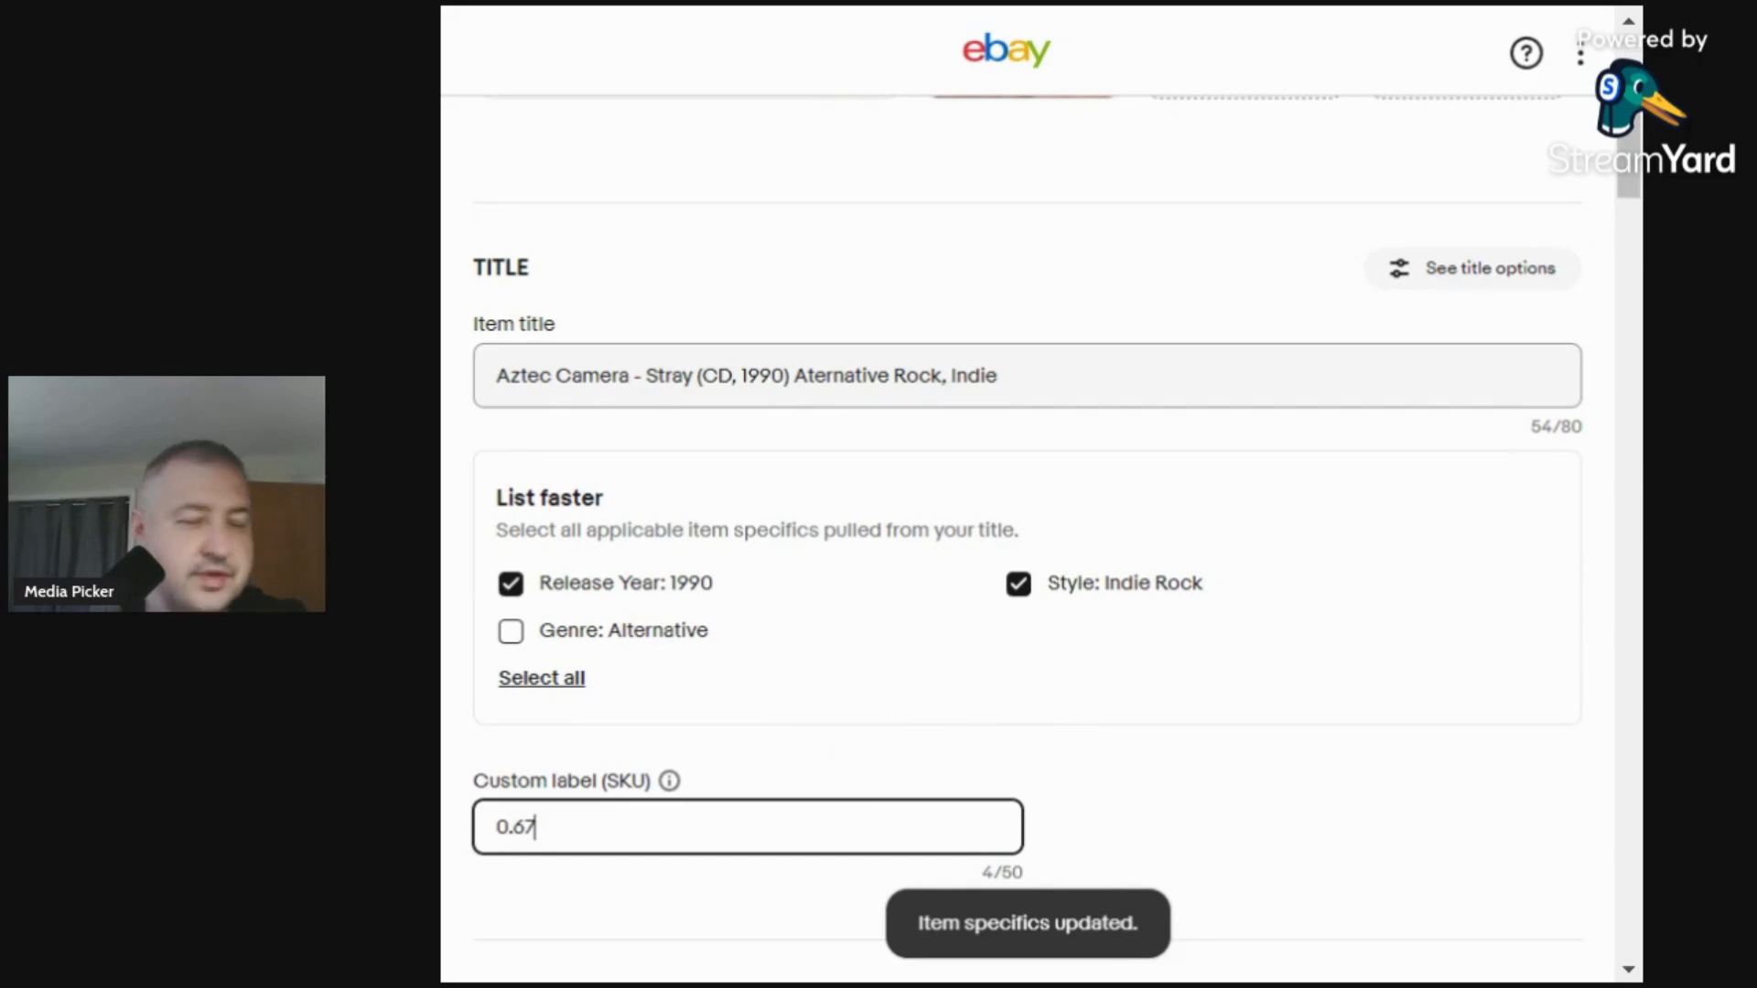
pyautogui.scroll(-6, 792, 608)
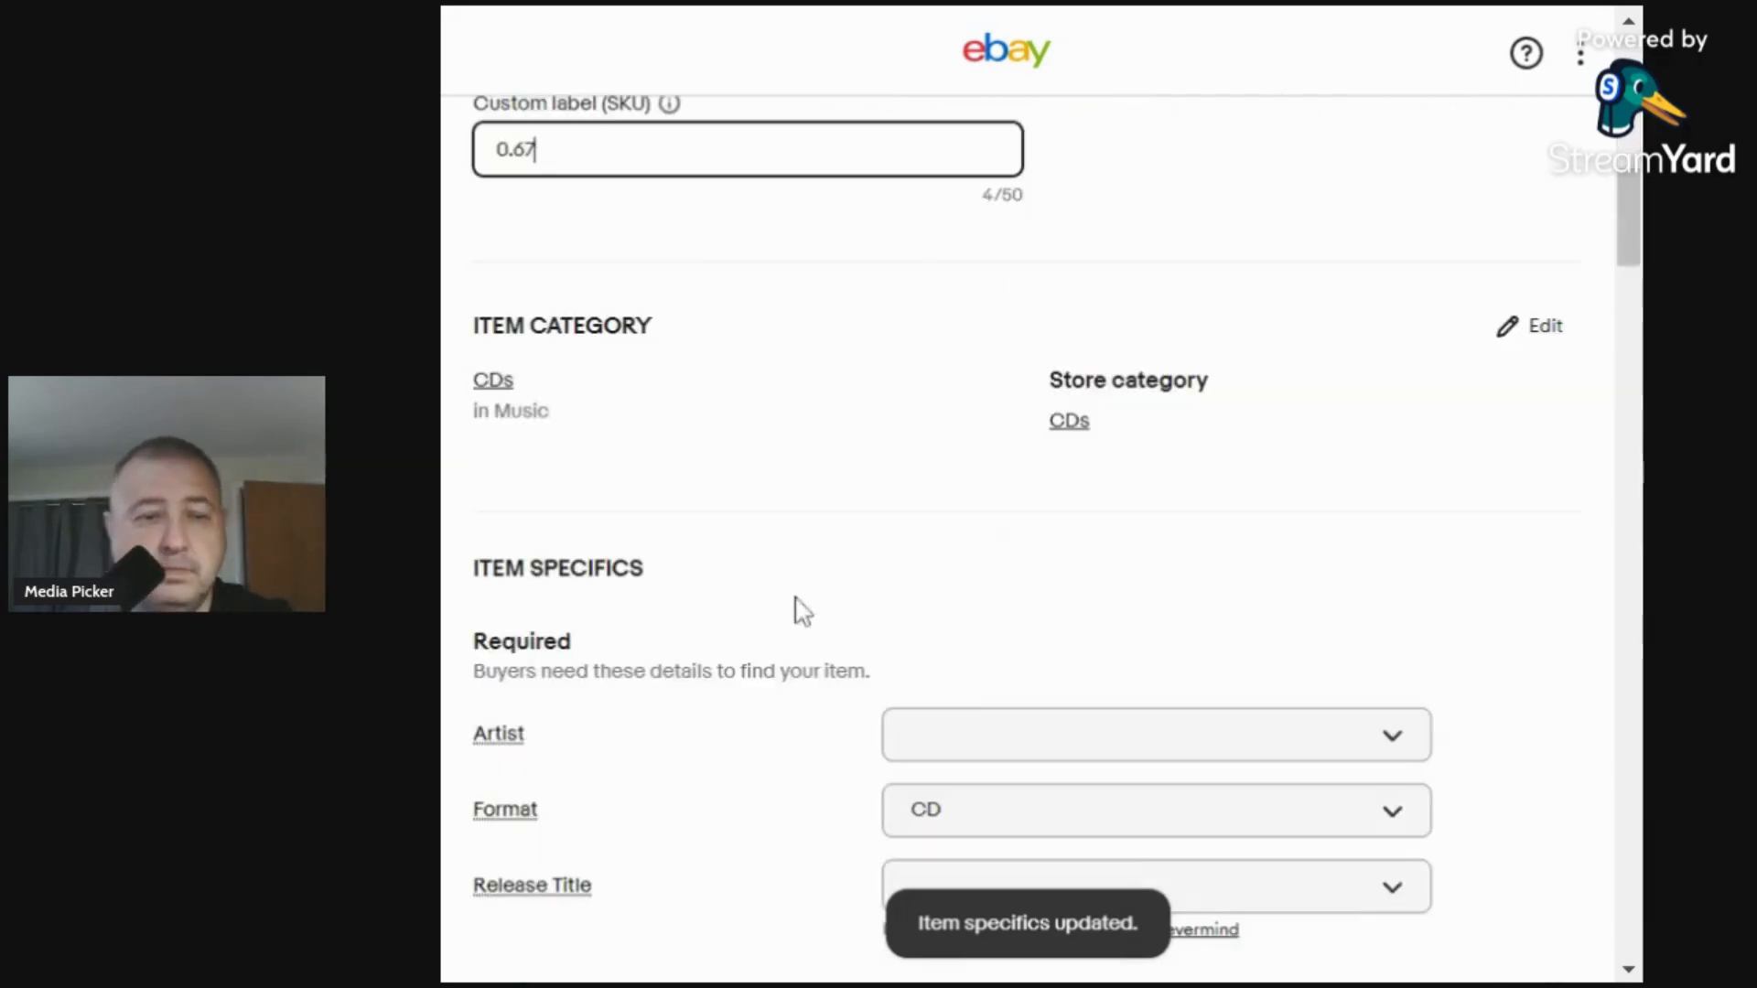
pyautogui.click(962, 737)
pyautogui.scroll(-6, 860, 475)
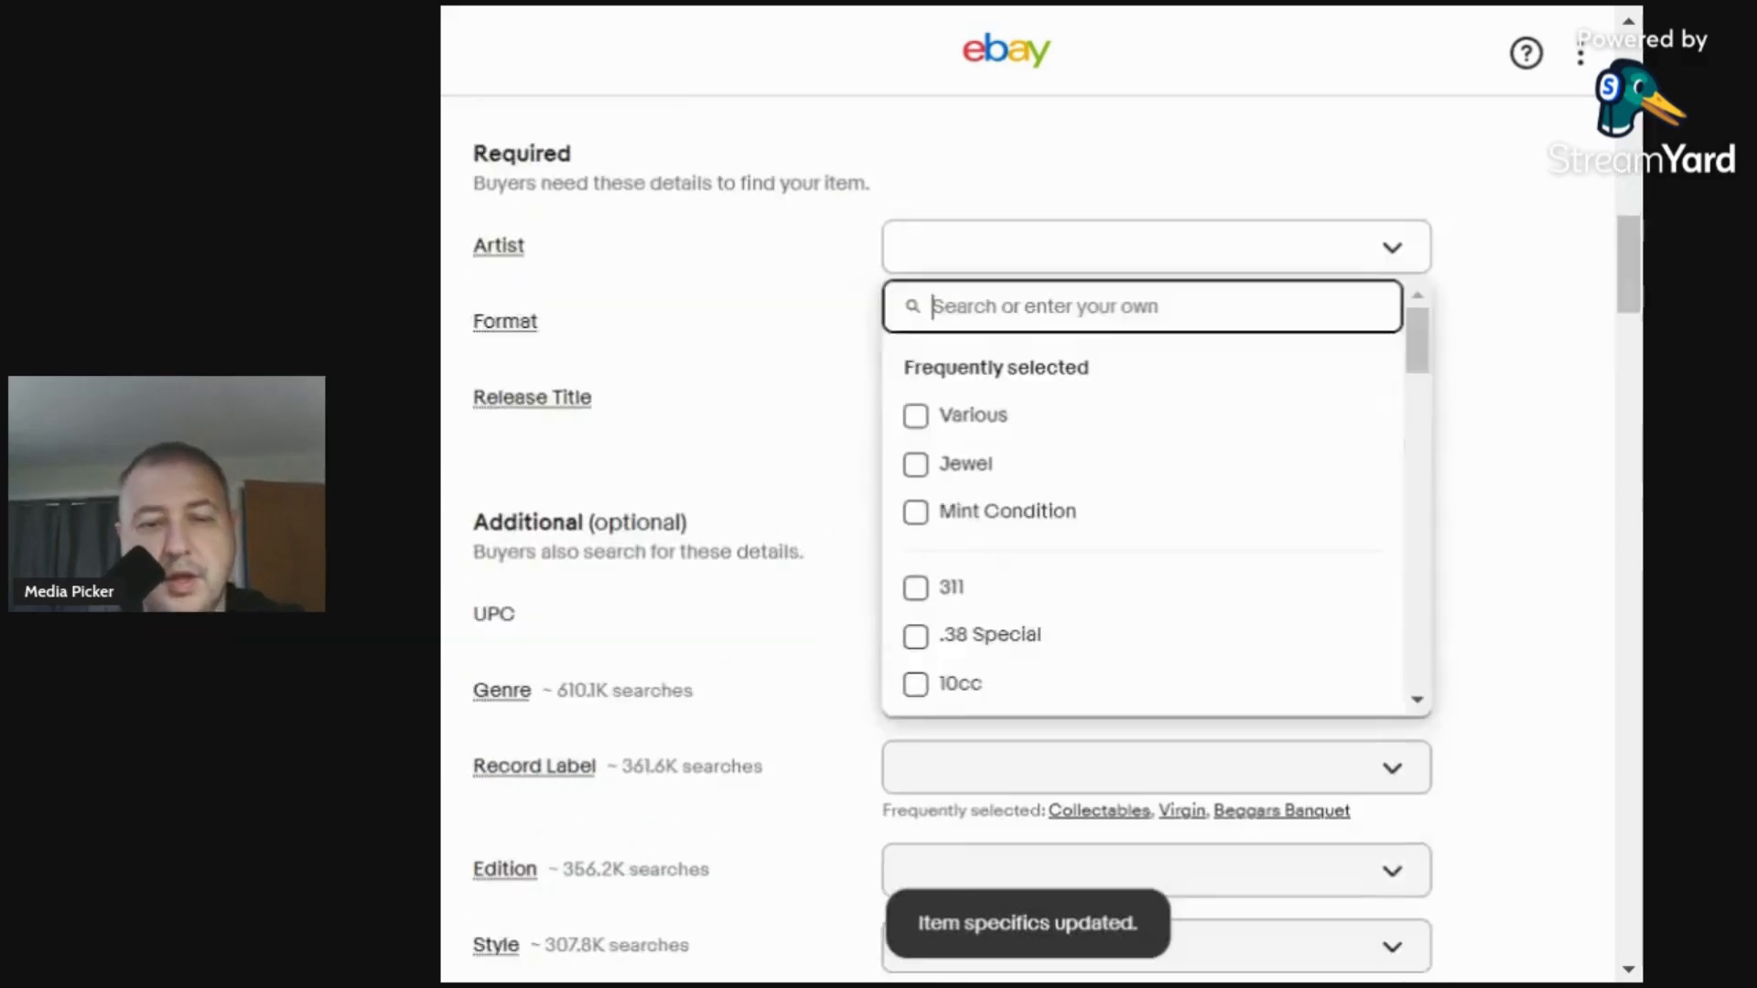
pyautogui.click(860, 449)
pyautogui.click(906, 425)
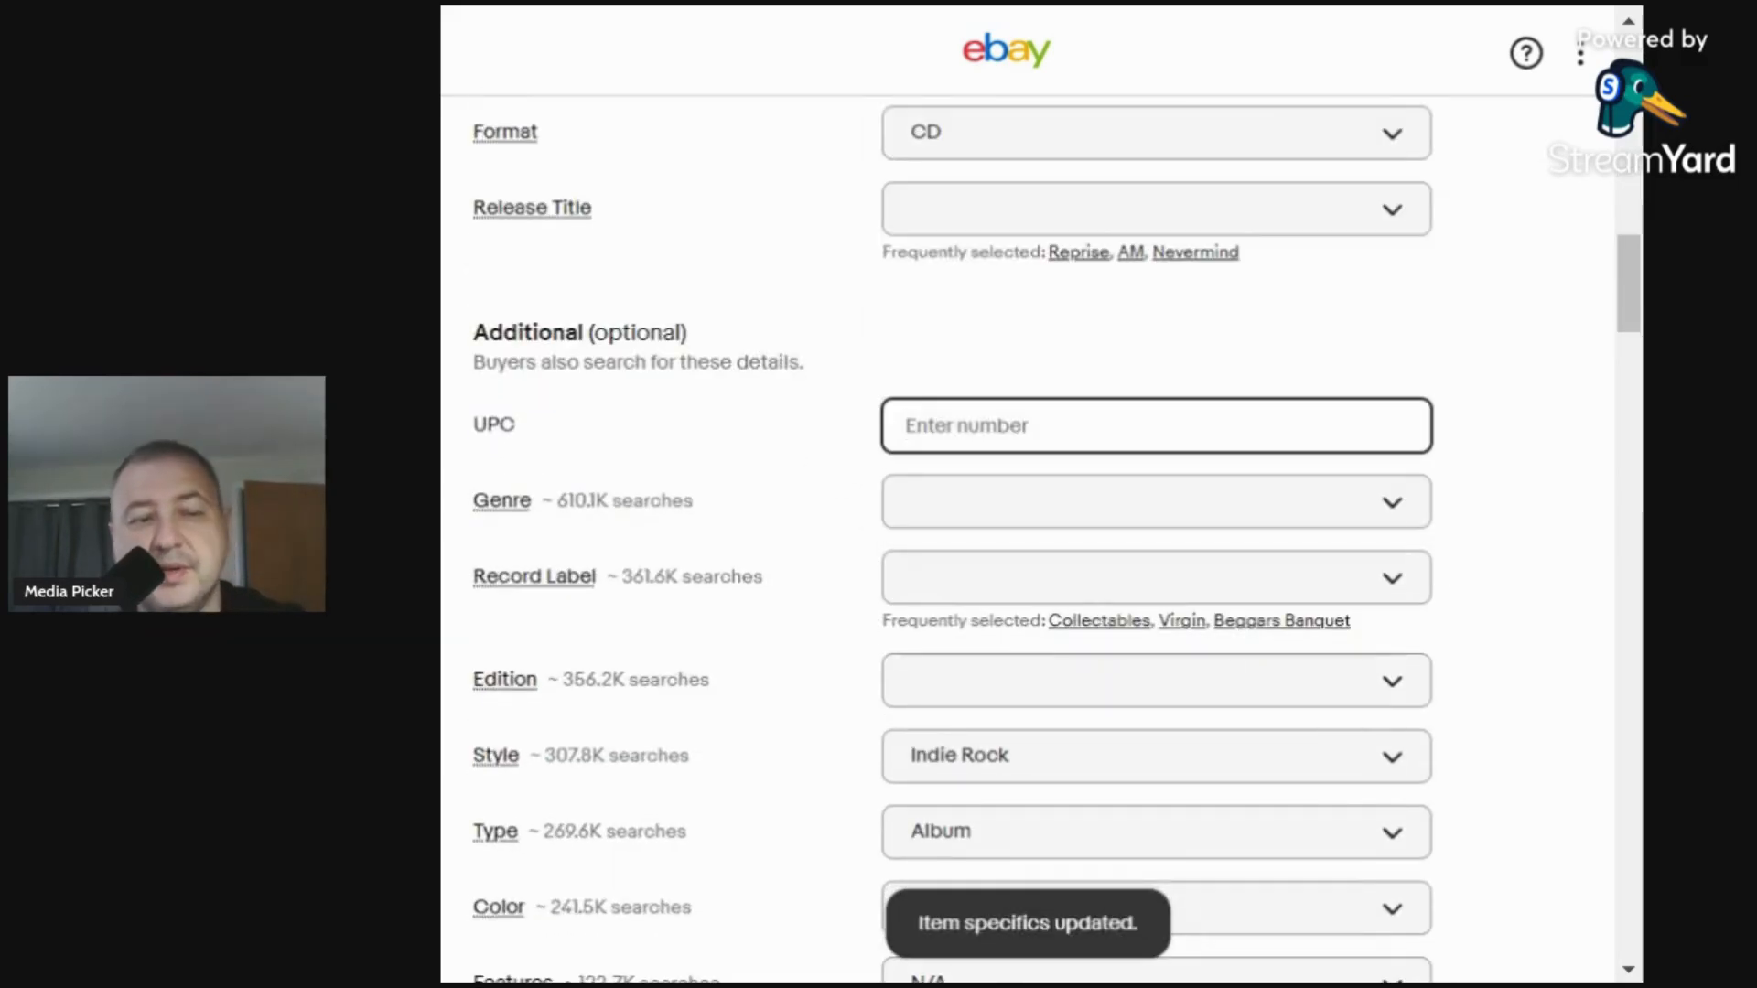
pyautogui.write('0759926')
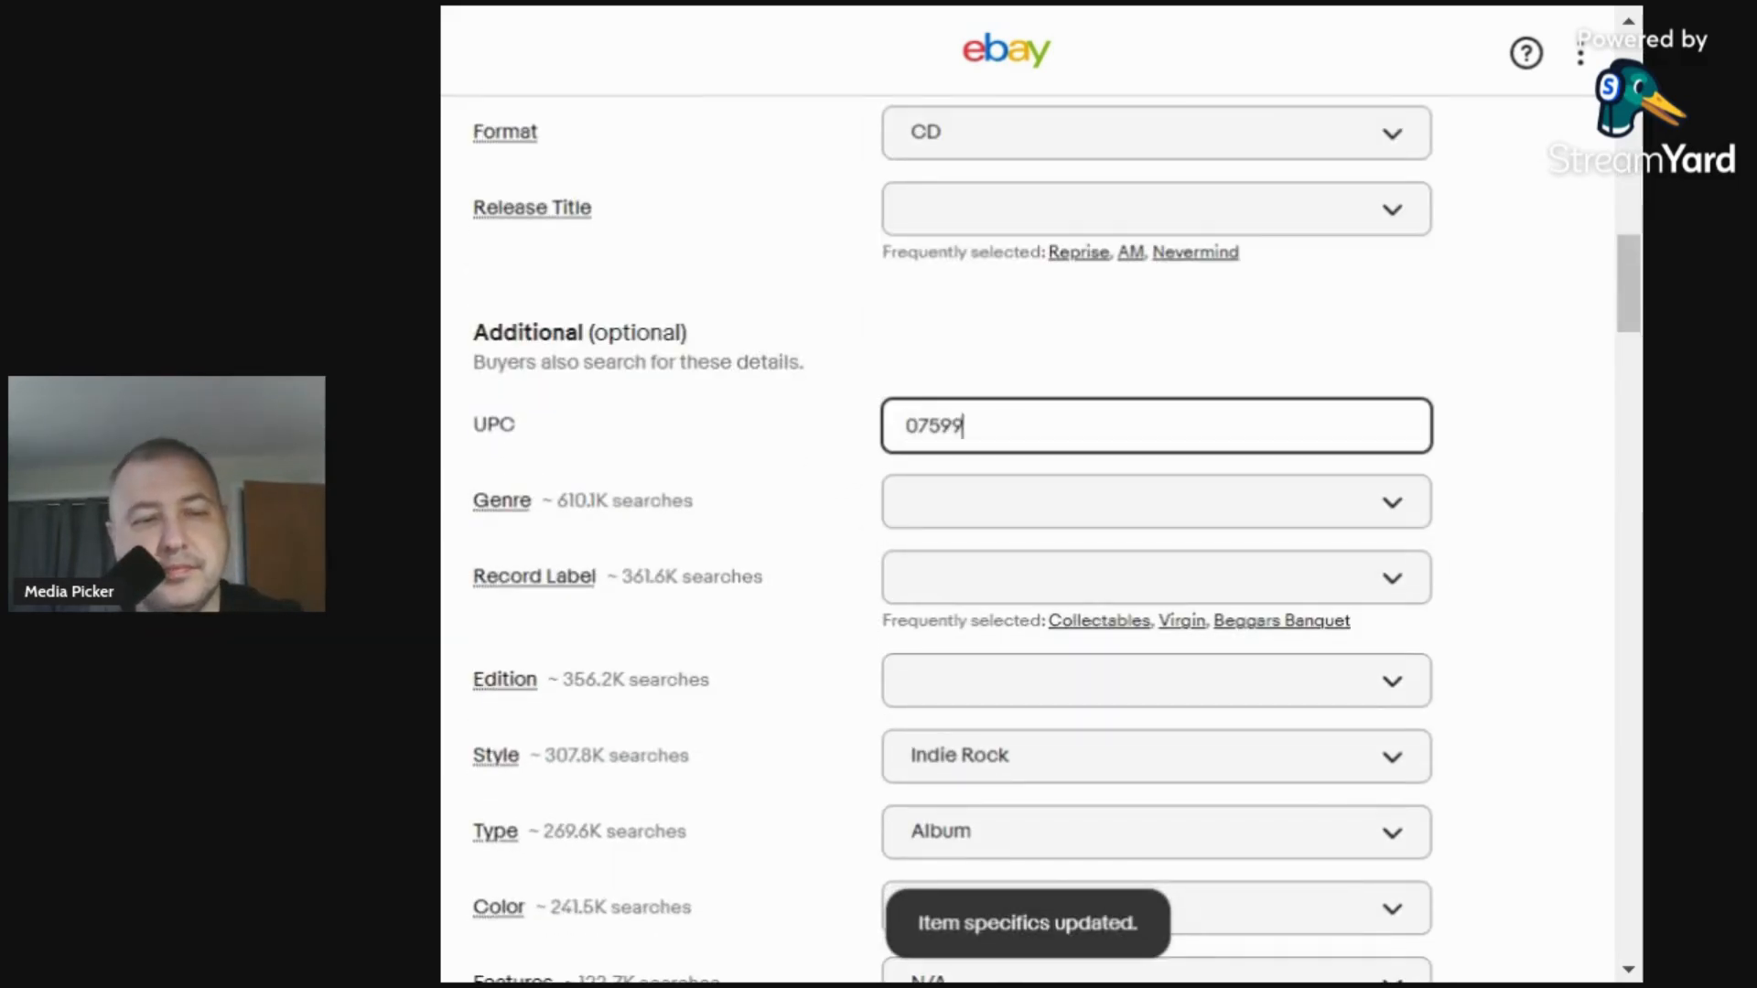
pyautogui.write('21120')
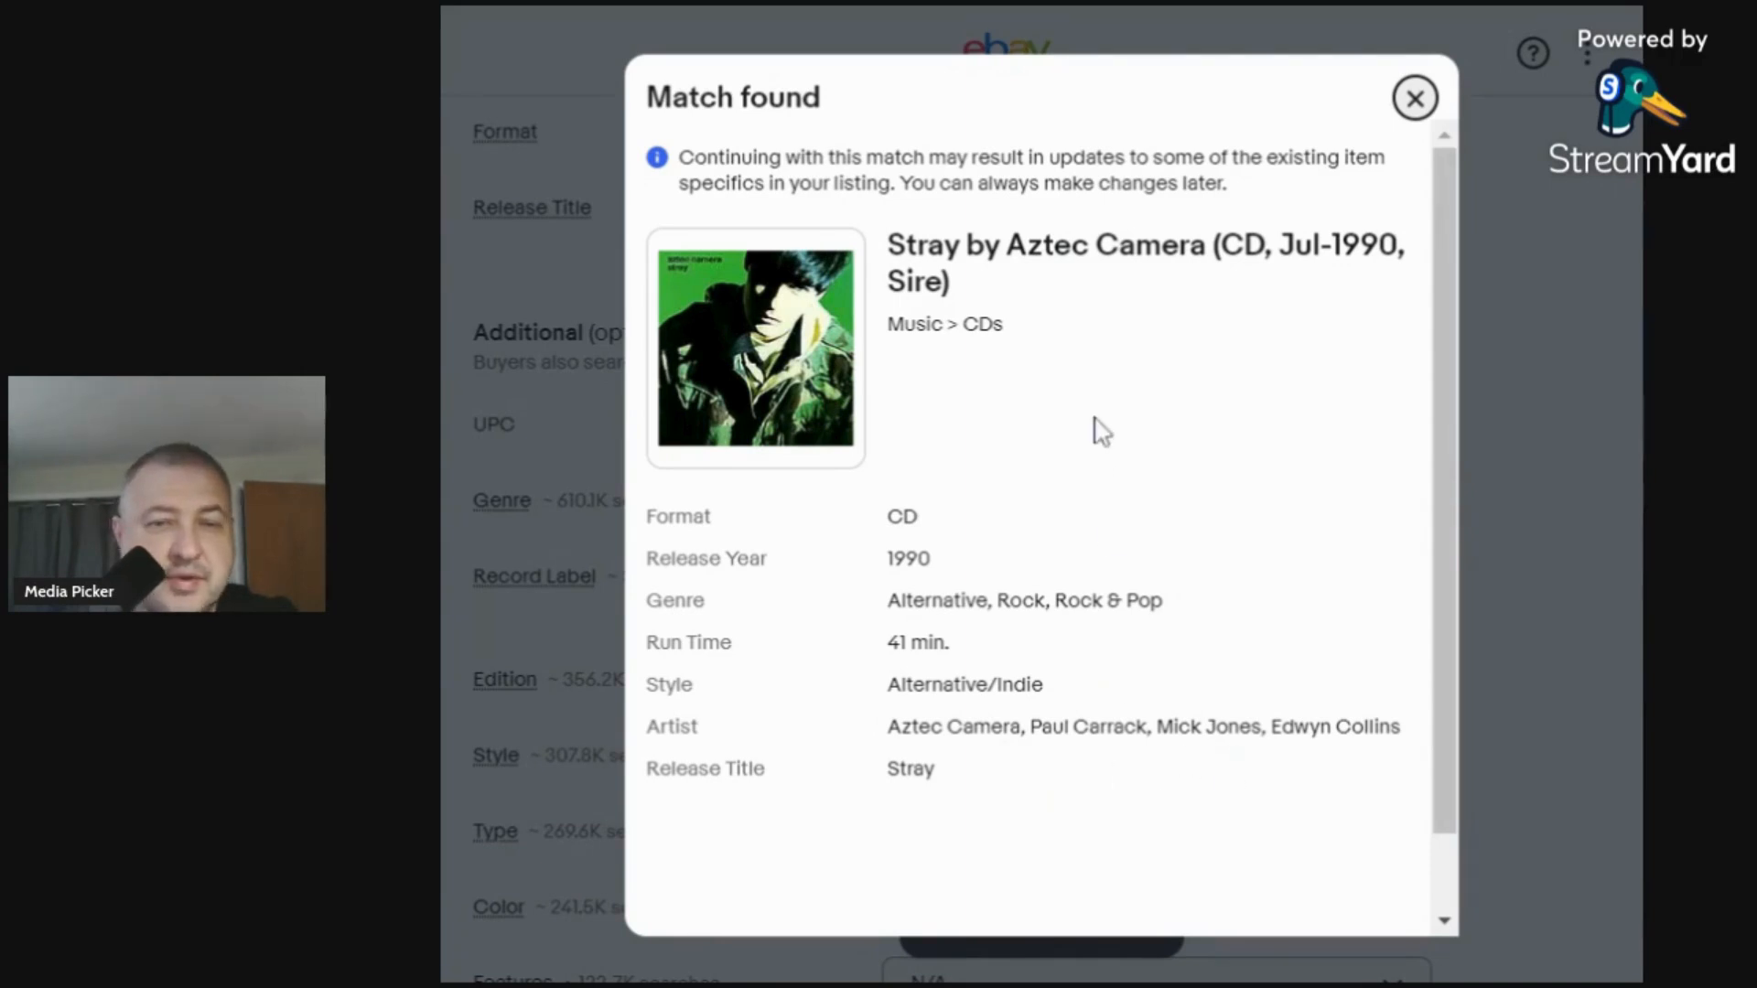
pyautogui.scroll(-2, 1102, 430)
pyautogui.click(1324, 884)
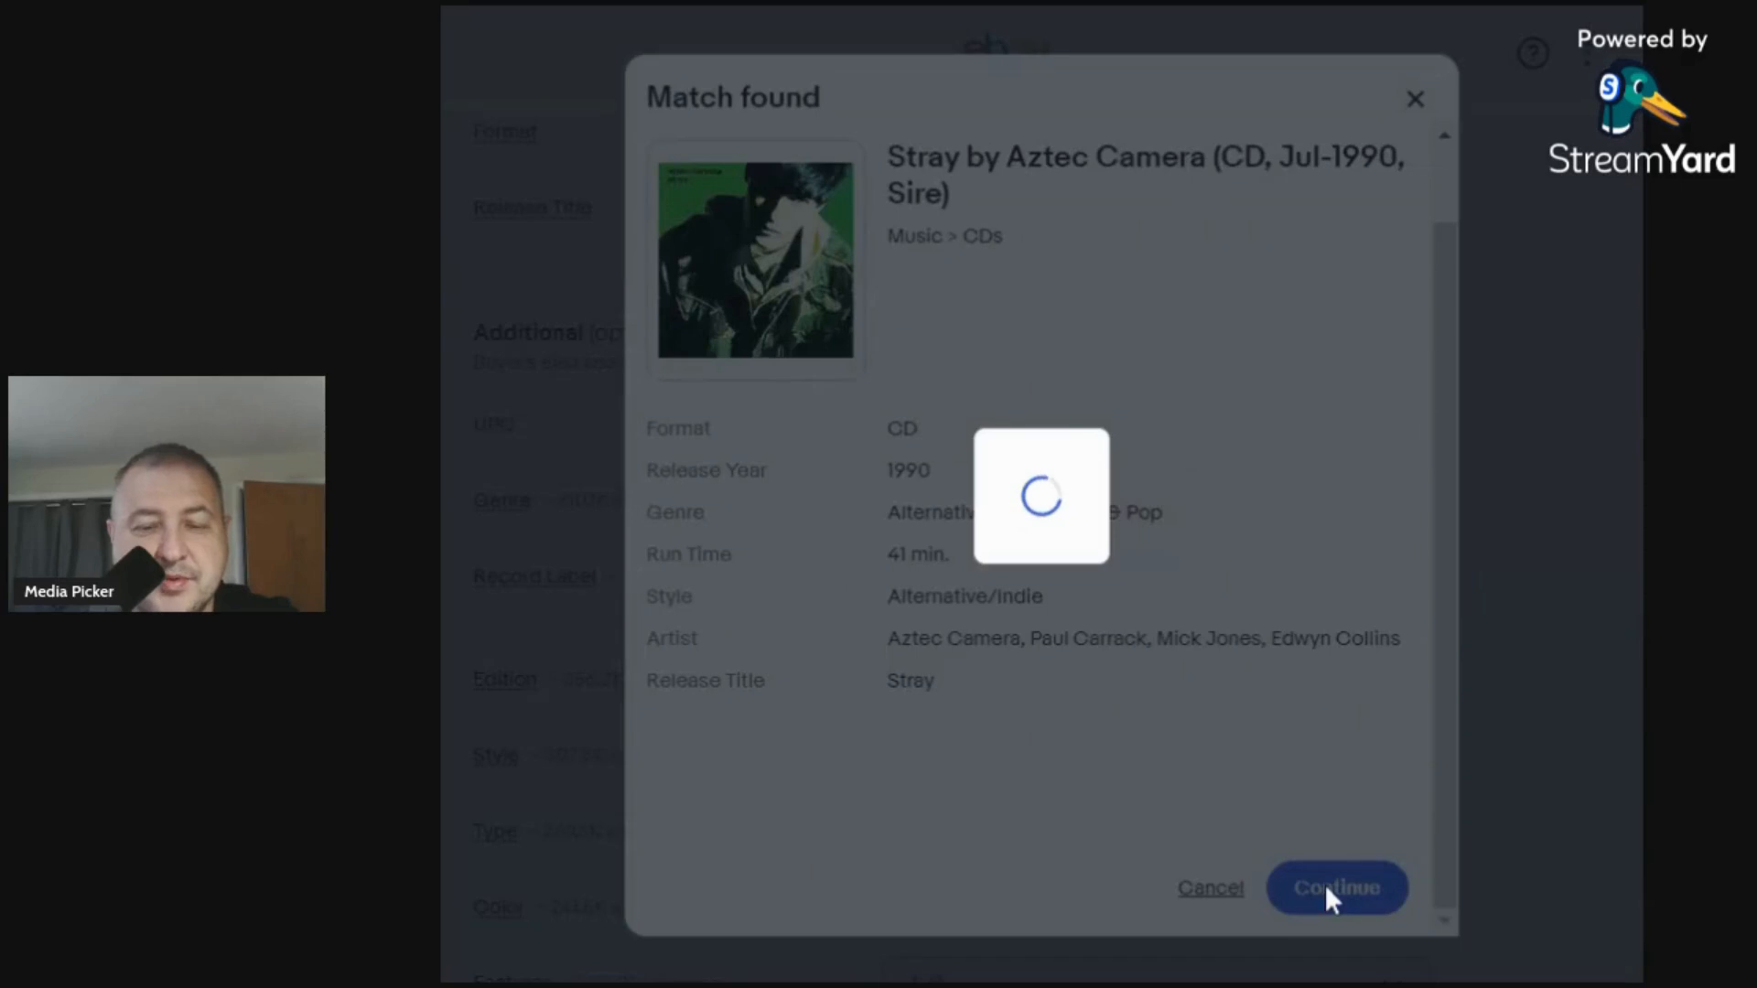
# Remove Paul Carrack, Mick Jones and Edwyn Collins from the Artist item specific, leaving only Aztec Camera and keeping the UPC.
pyautogui.scroll(1, 841, 360)
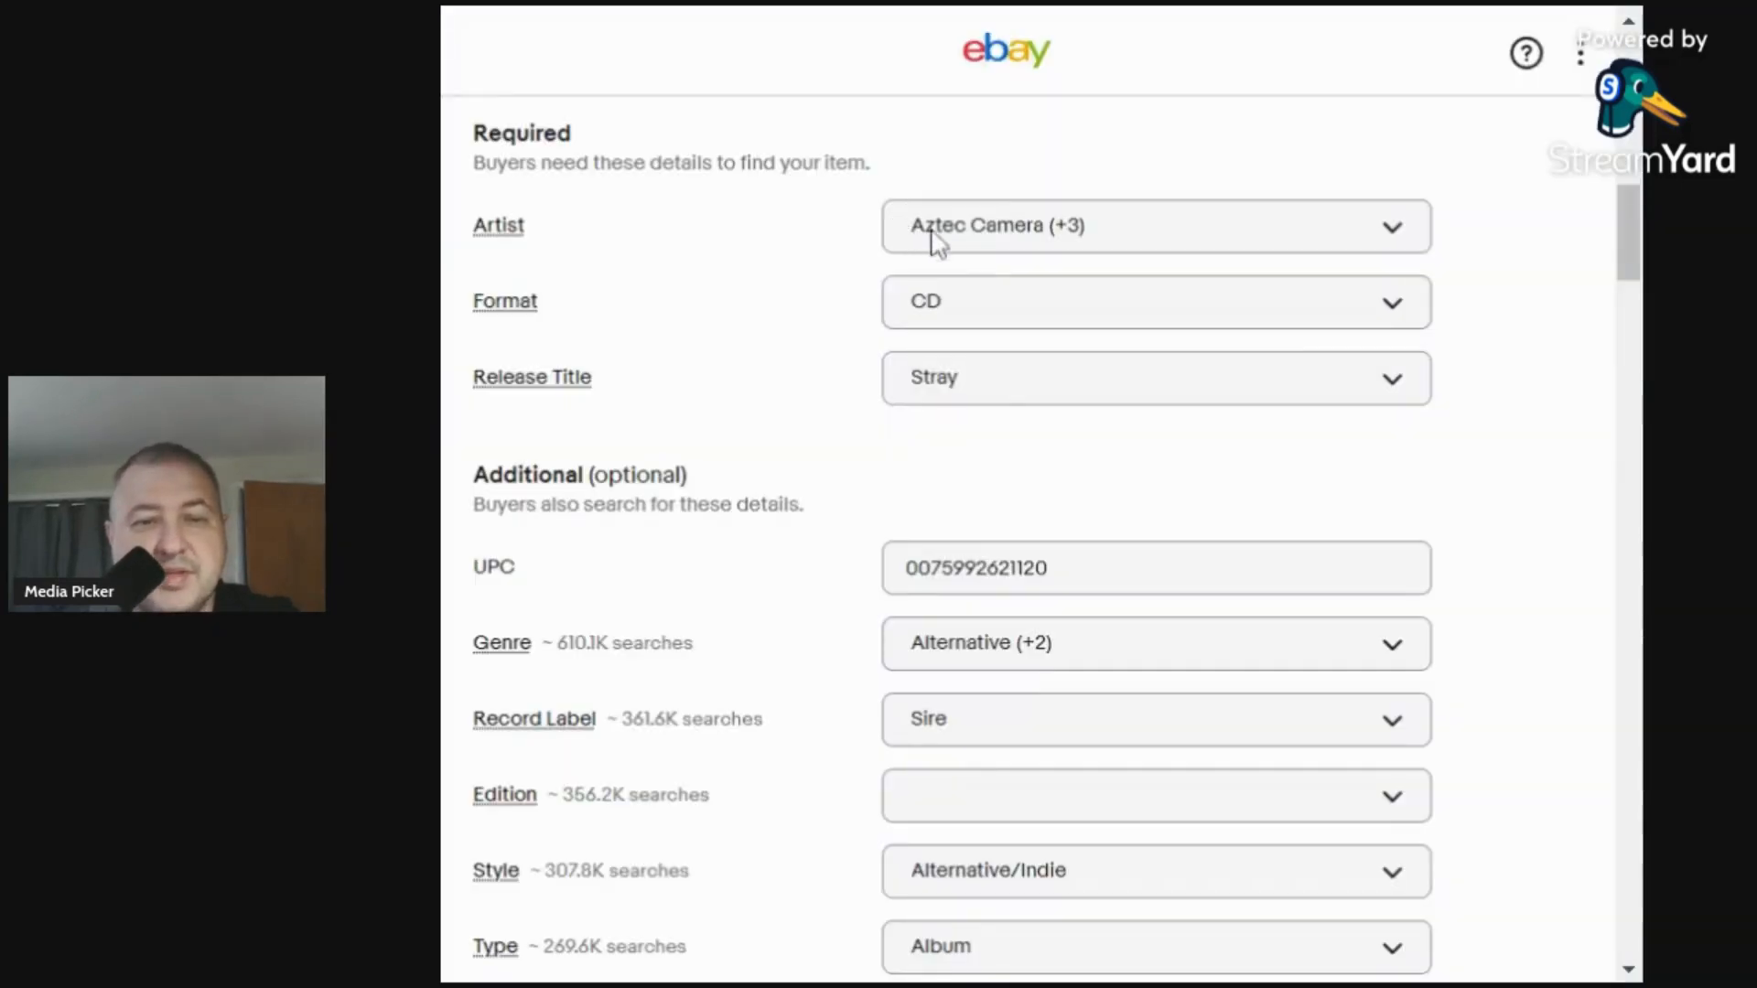
pyautogui.click(926, 239)
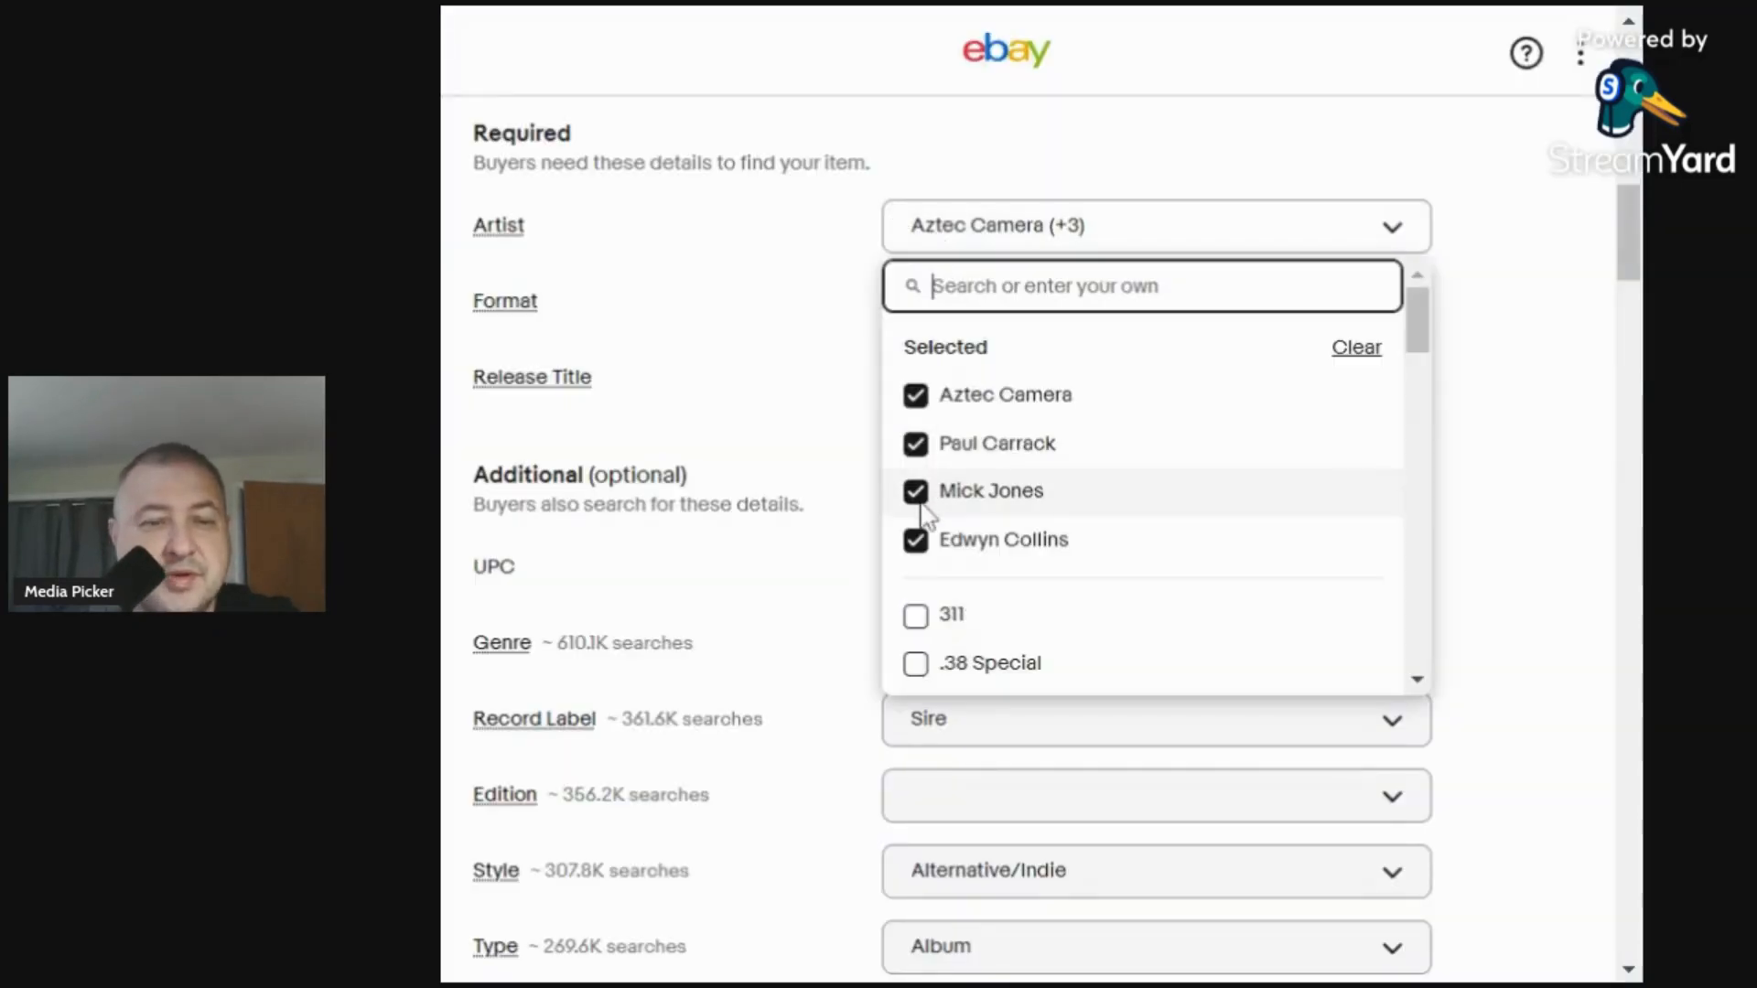
pyautogui.click(926, 455)
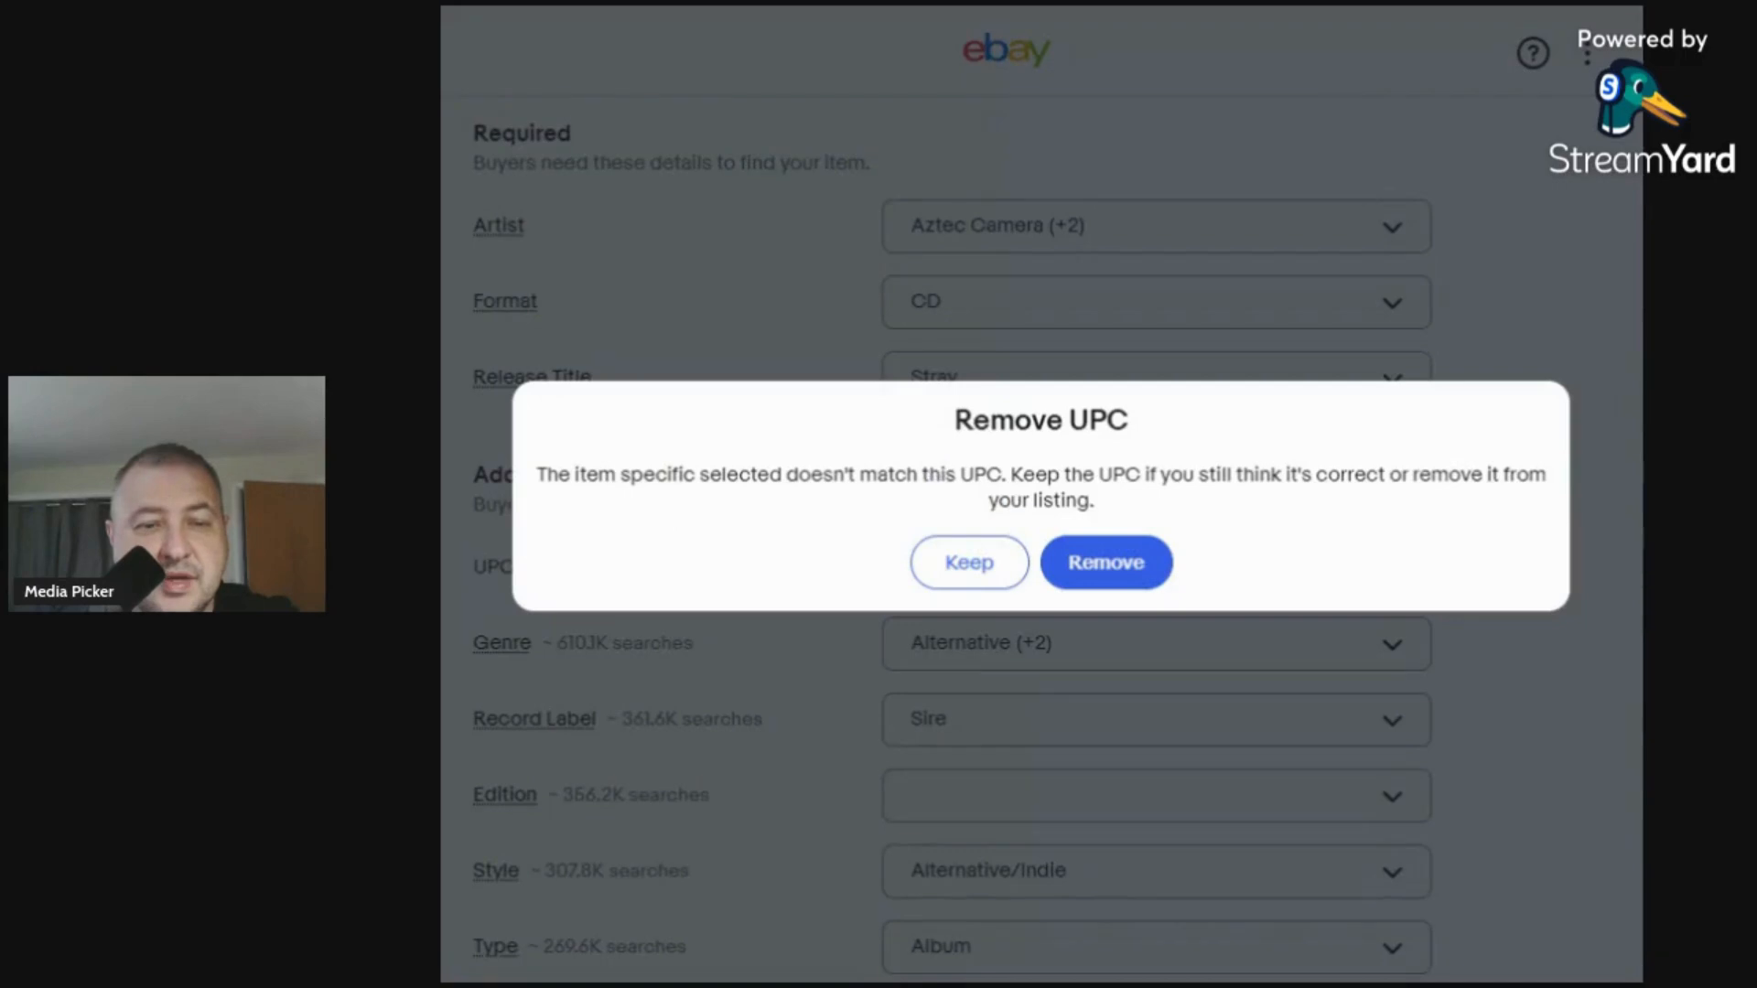
pyautogui.click(977, 567)
pyautogui.click(959, 249)
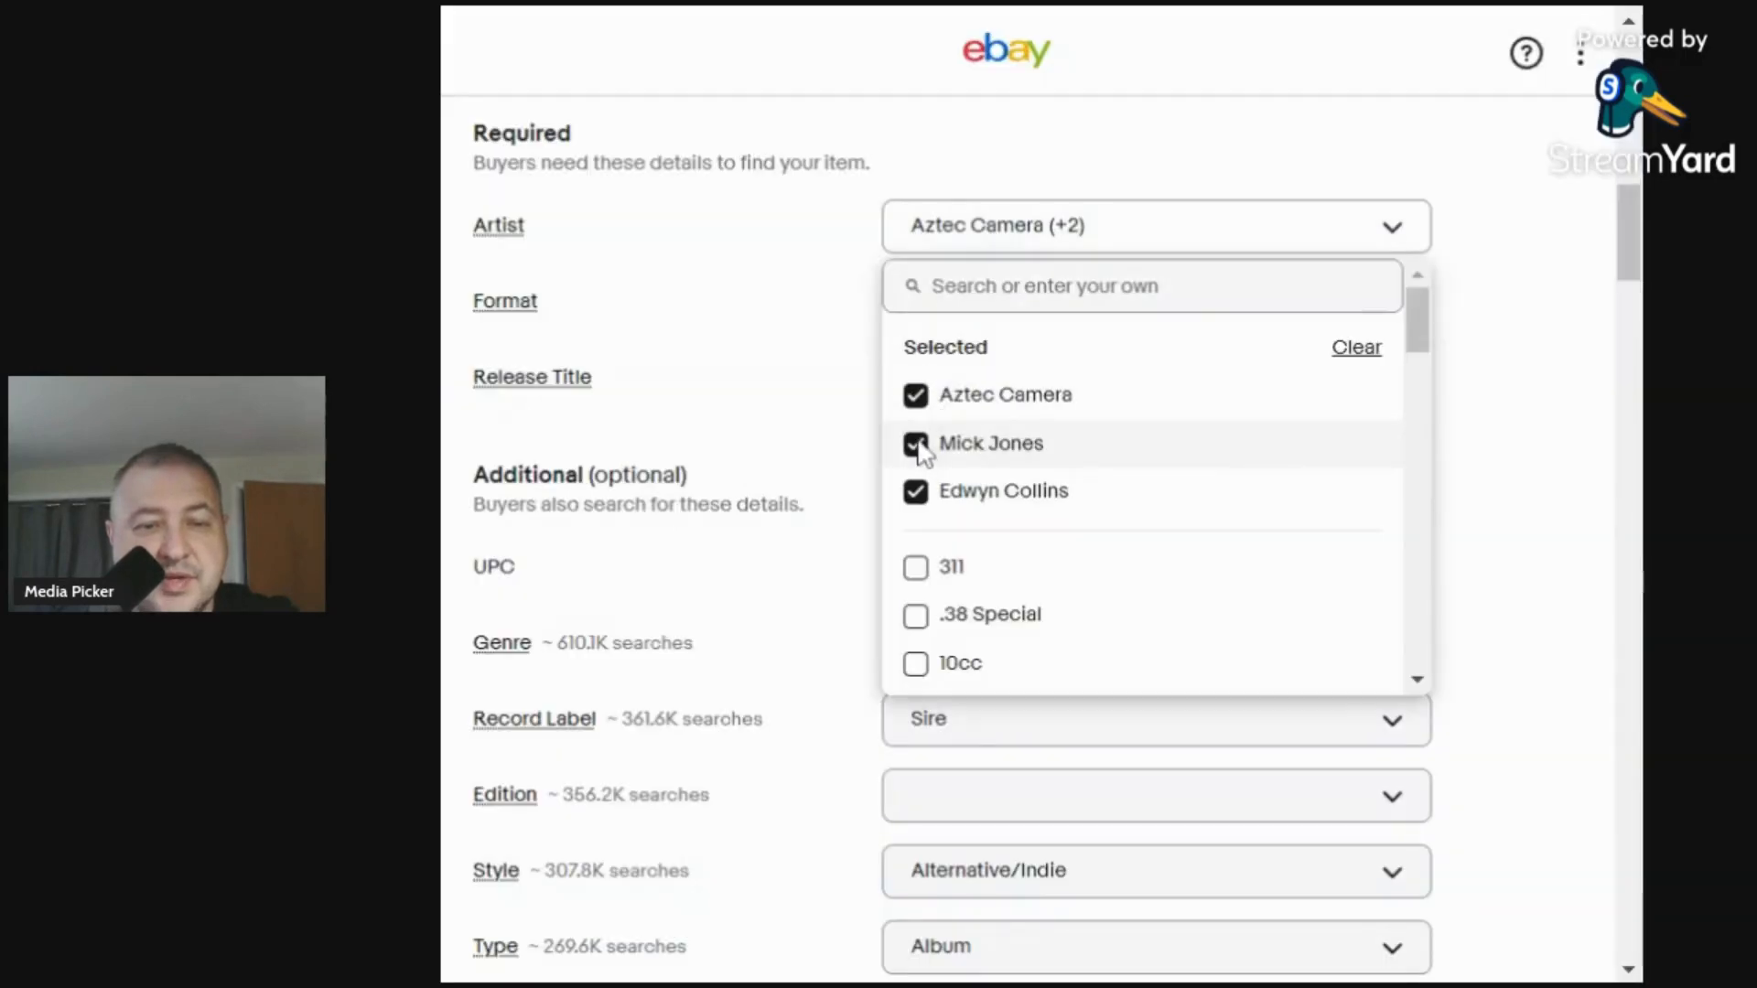
pyautogui.click(914, 445)
pyautogui.click(971, 567)
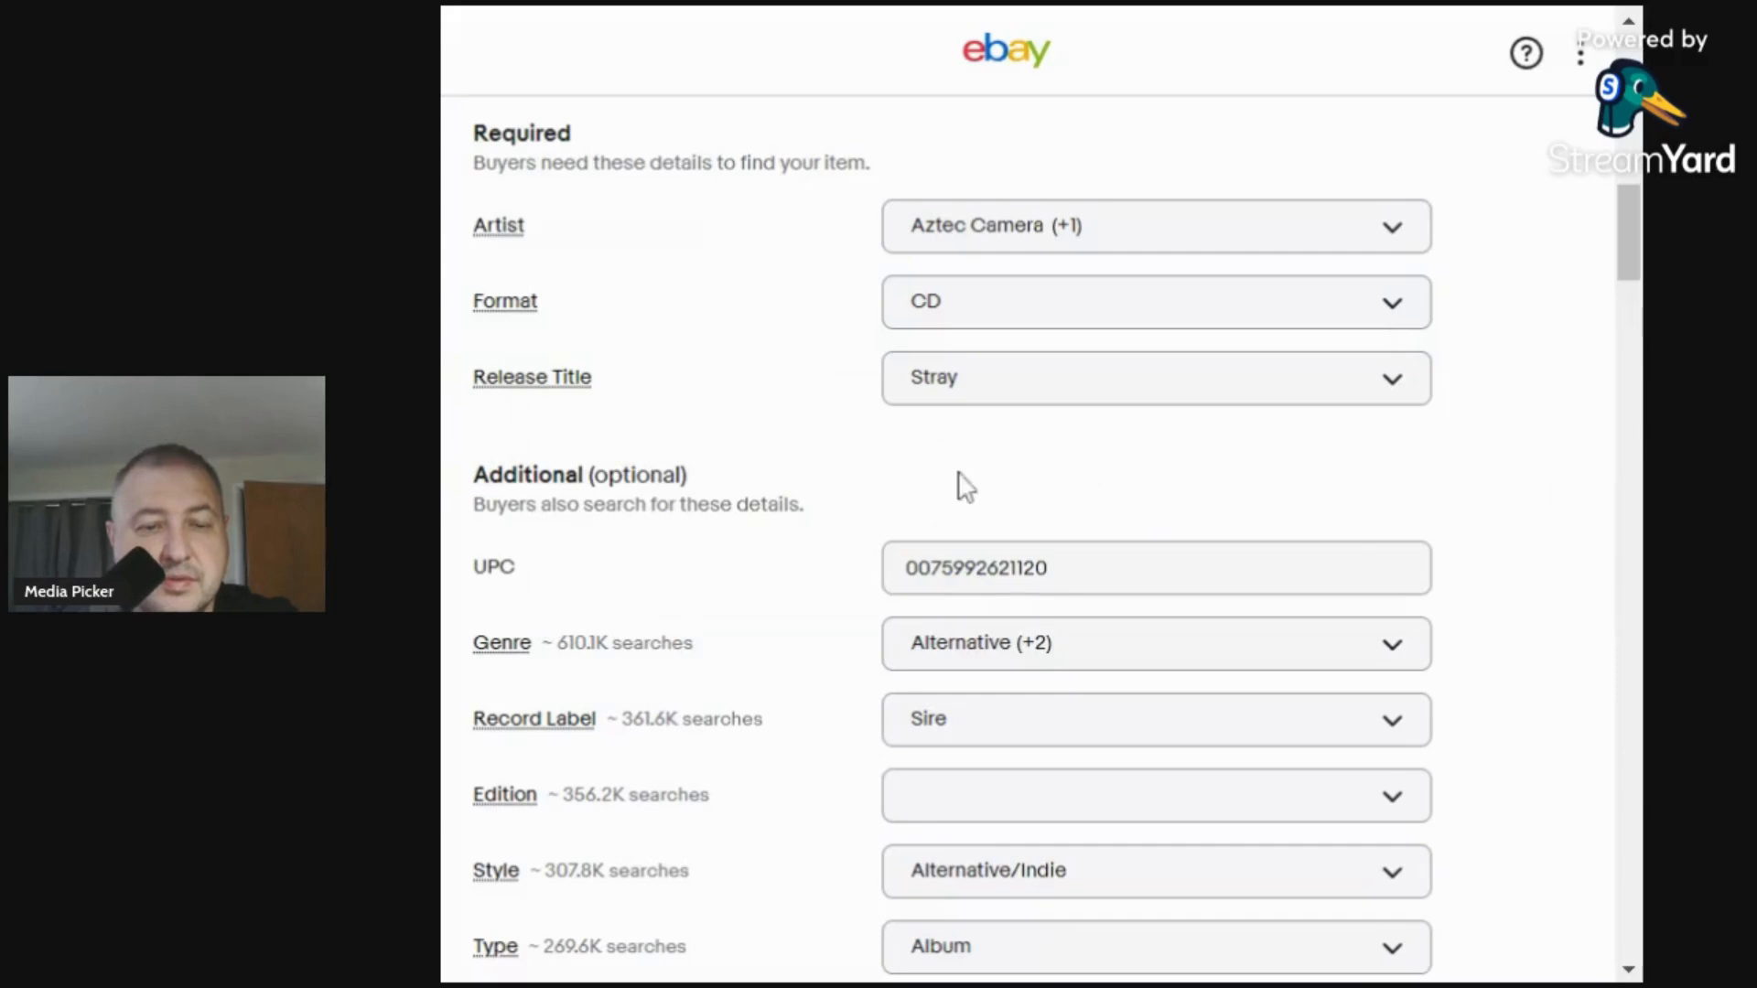
pyautogui.click(959, 240)
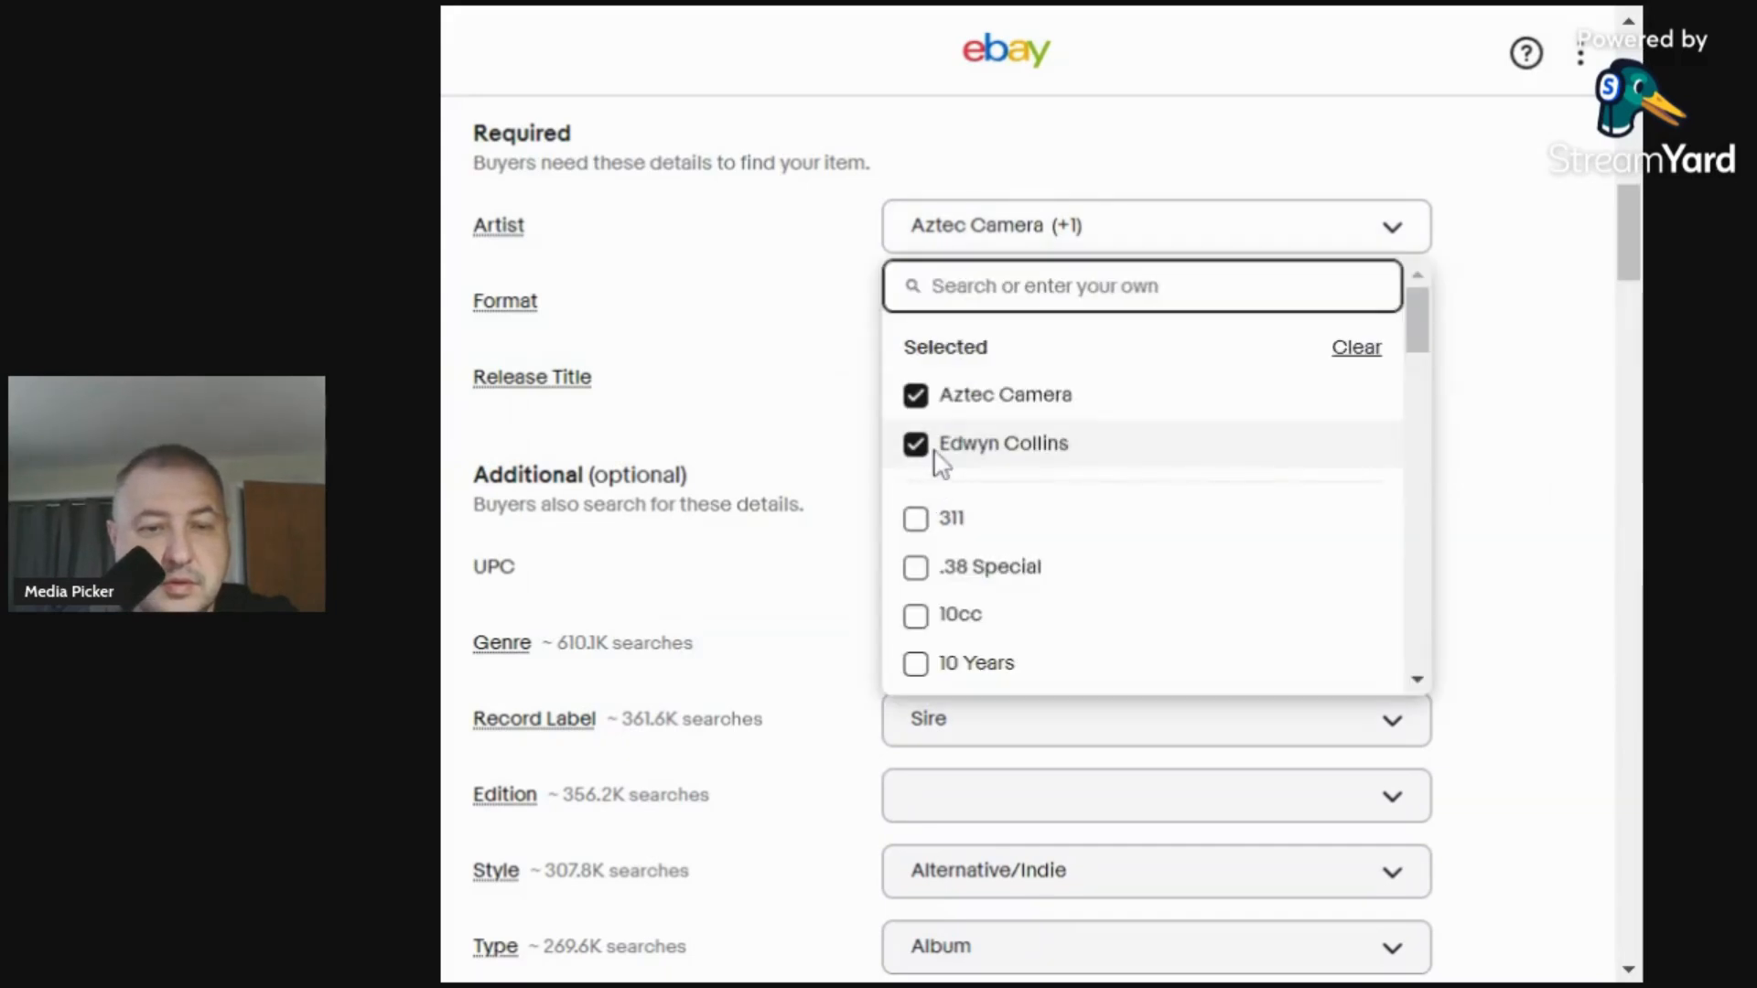
pyautogui.click(1052, 457)
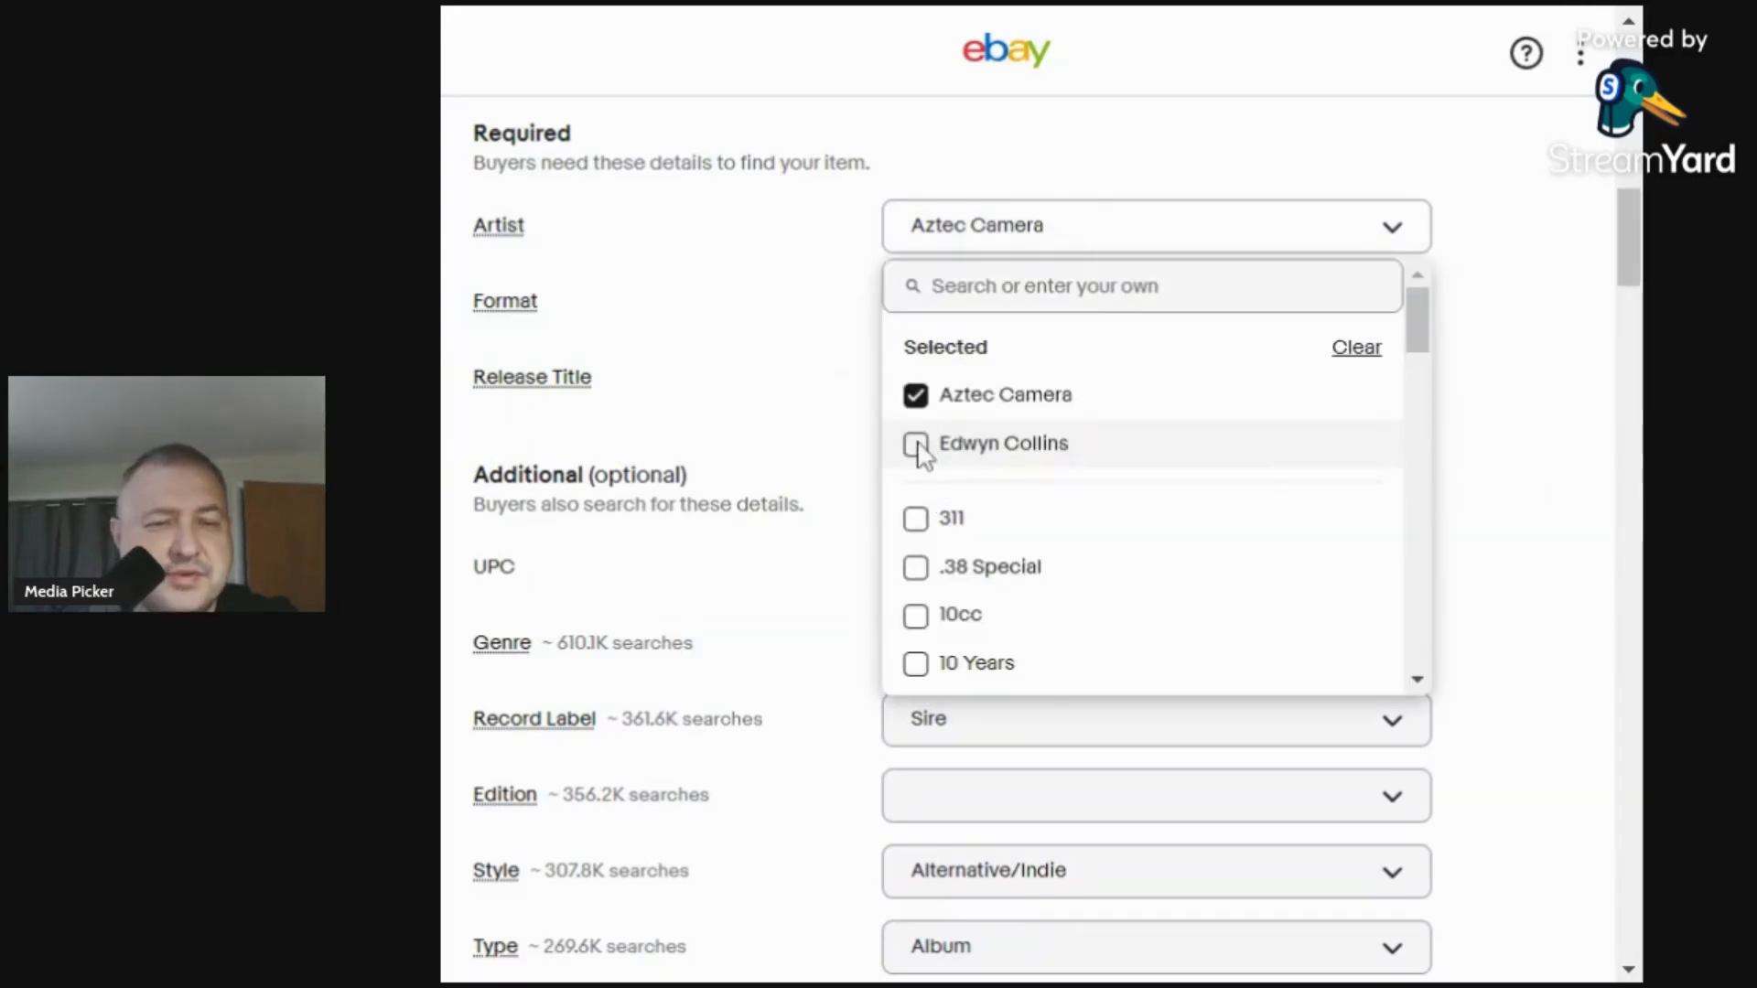
pyautogui.click(796, 295)
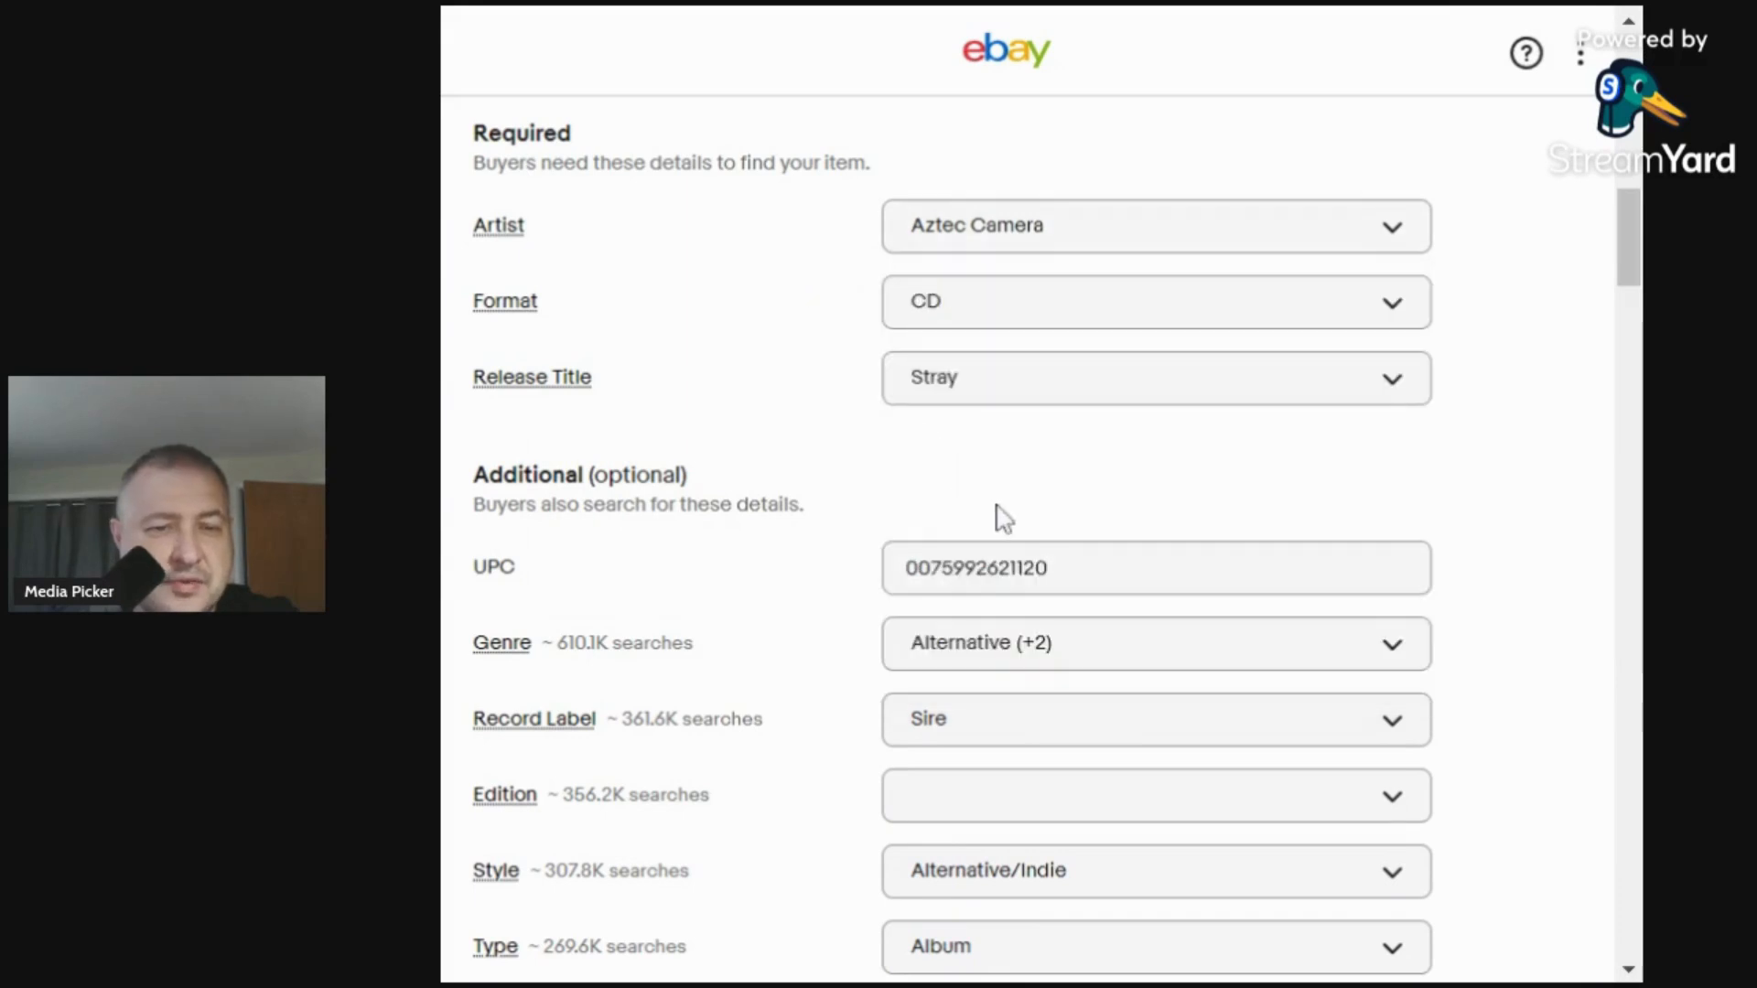
# Set the Edition item specific to the custom value N/A and remove Rock & Pop from the Genre selection.
pyautogui.scroll(-4, 1004, 518)
pyautogui.click(910, 471)
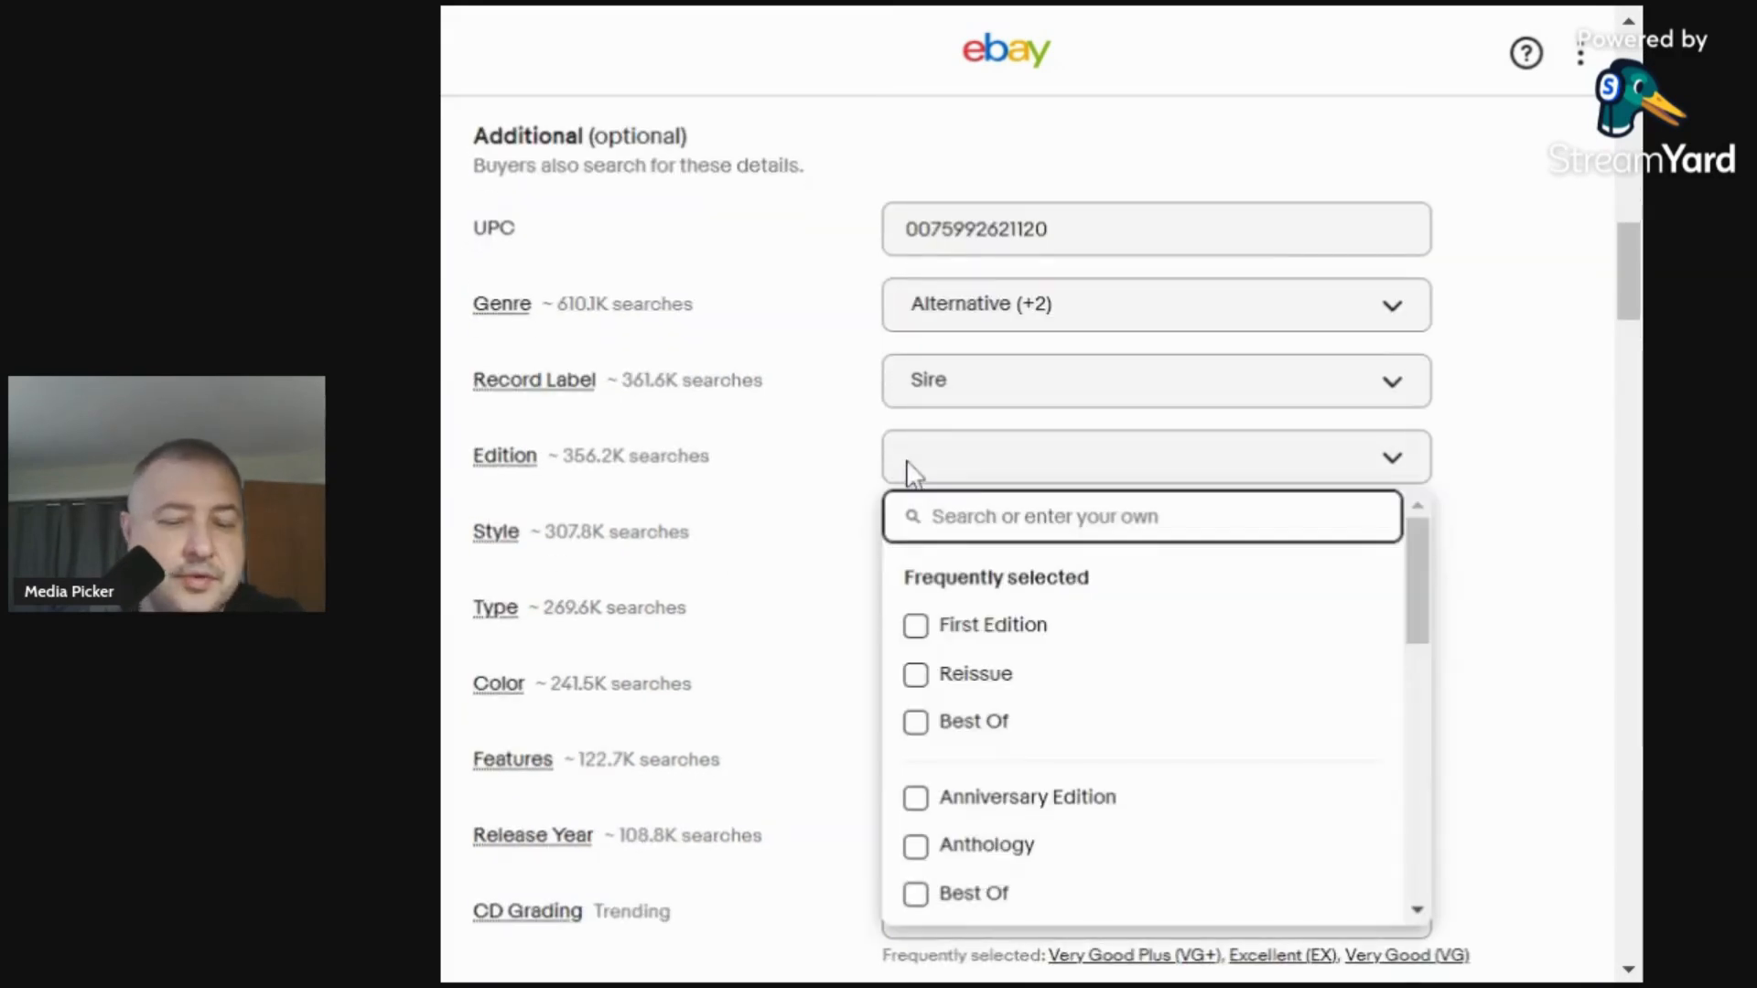
pyautogui.write('N/A')
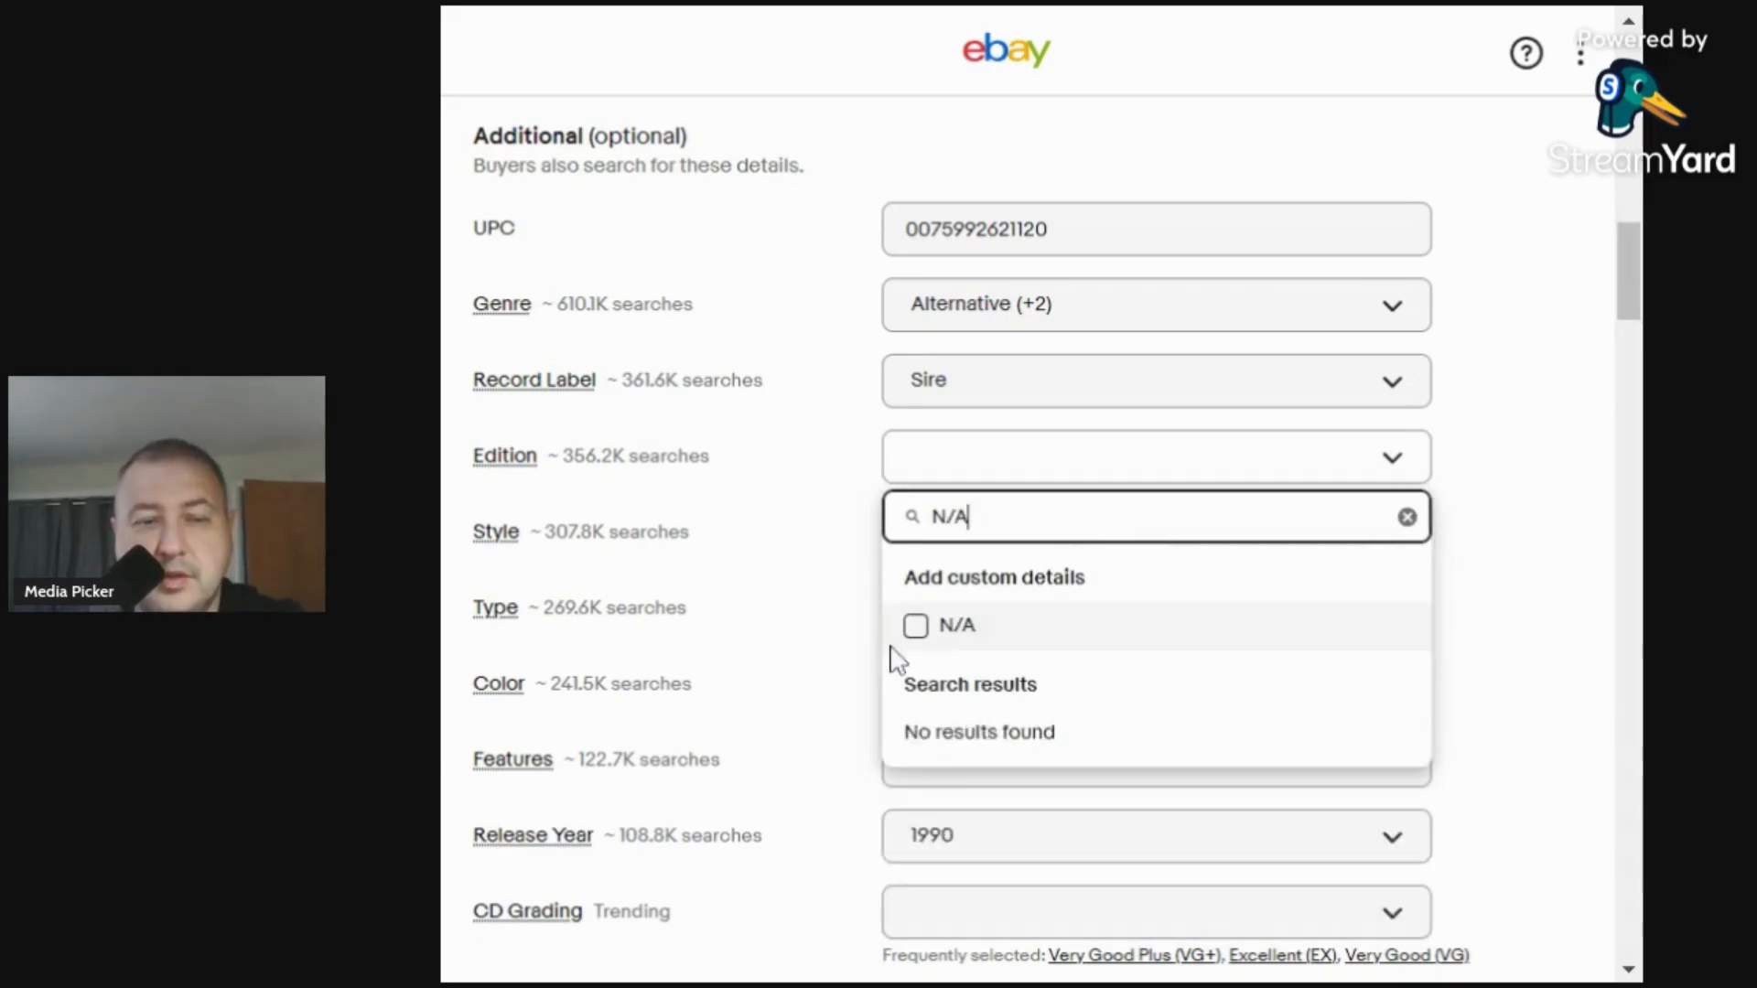
pyautogui.click(992, 325)
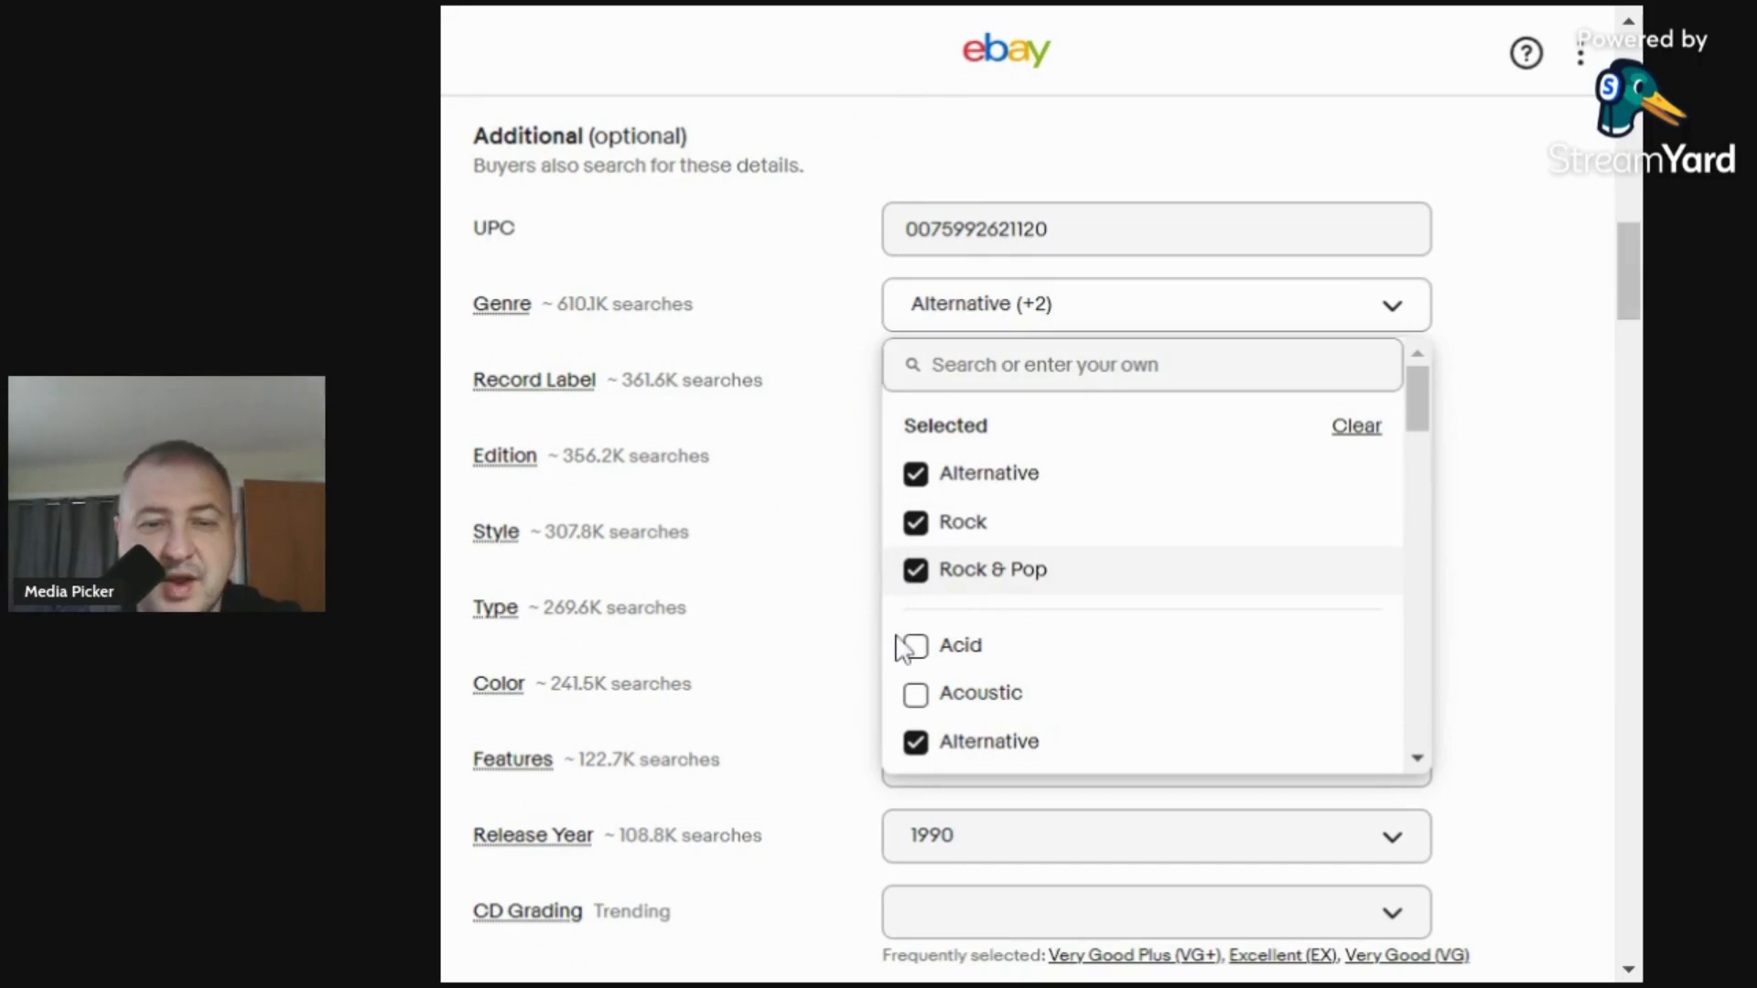
pyautogui.click(915, 569)
pyautogui.click(862, 549)
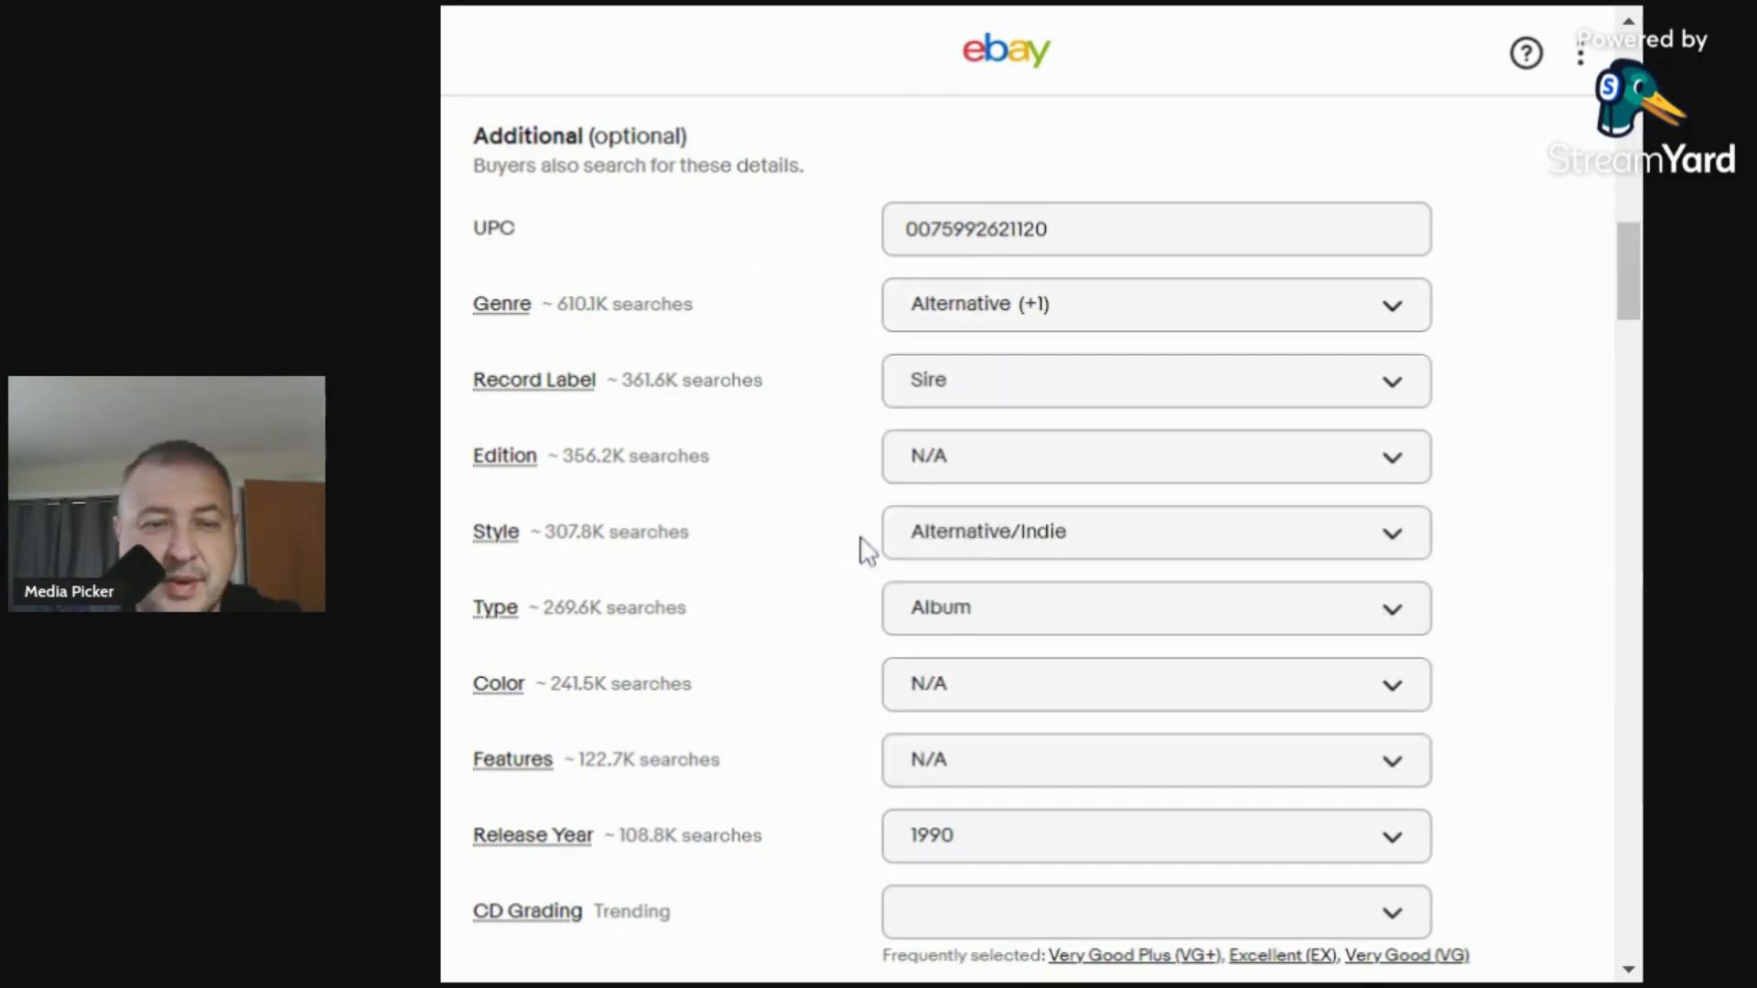
pyautogui.click(983, 537)
pyautogui.click(982, 537)
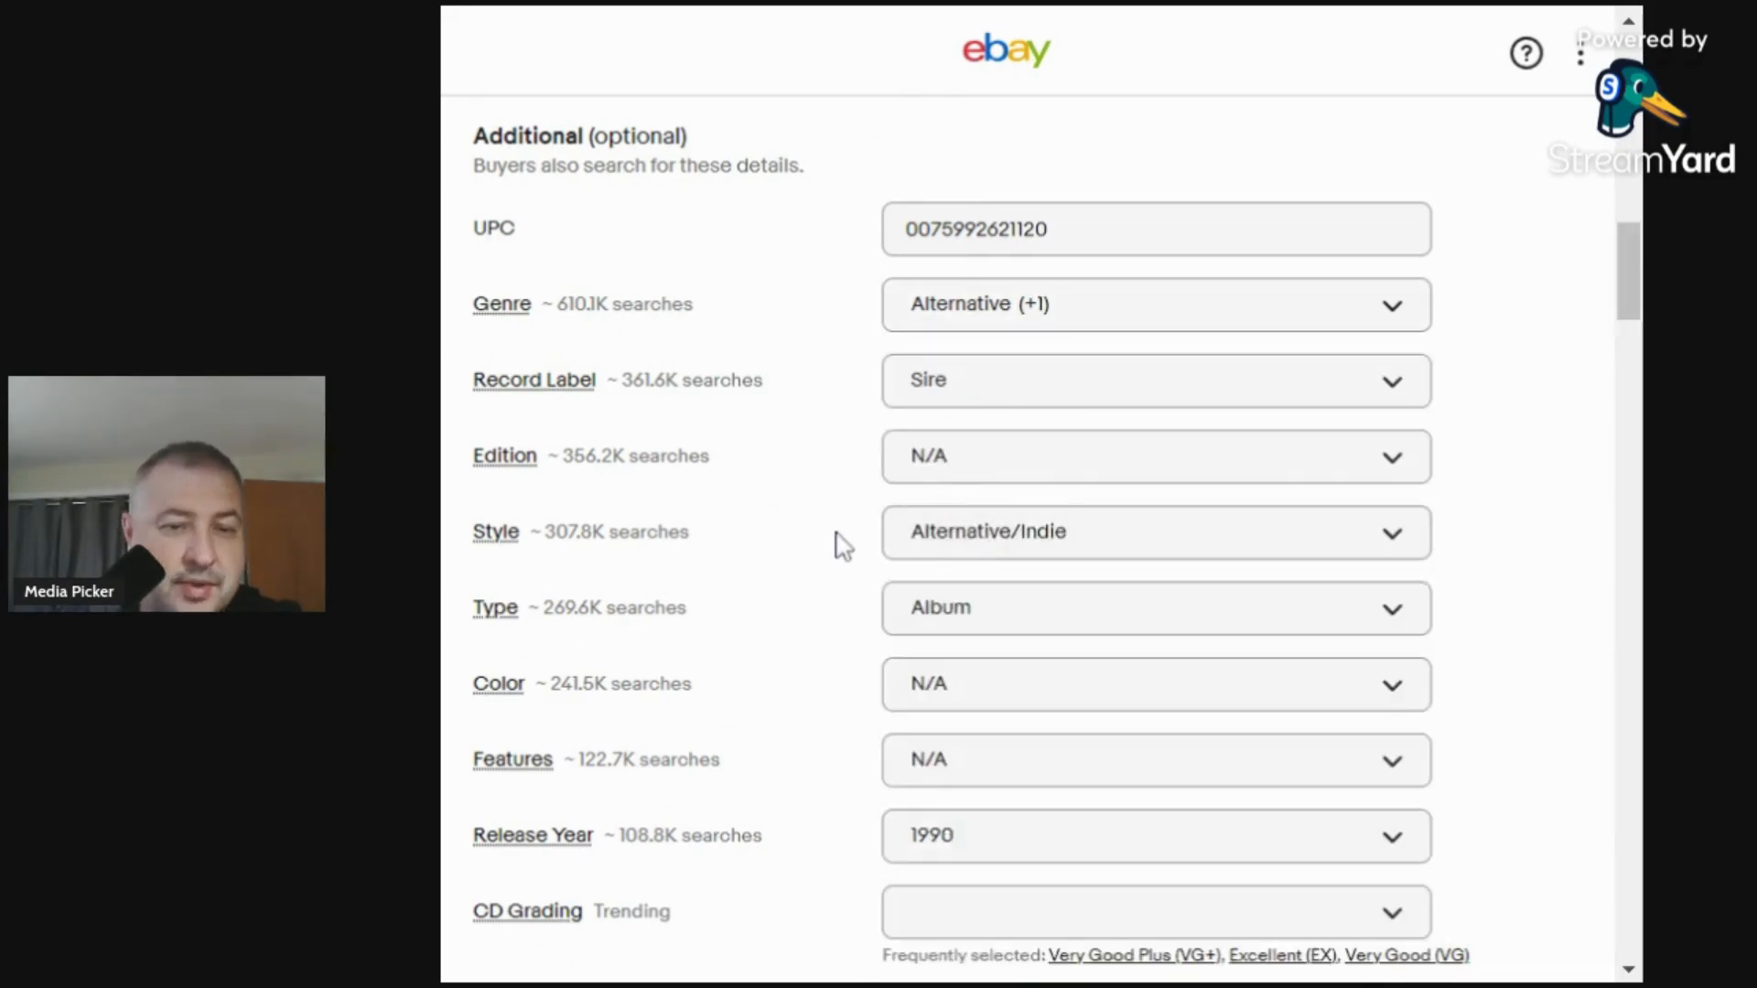
# Set CD Grading and Case Condition to Very Good Plus (VG+), and Inlay Condition to Very Good (VG).
pyautogui.scroll(-5, 835, 545)
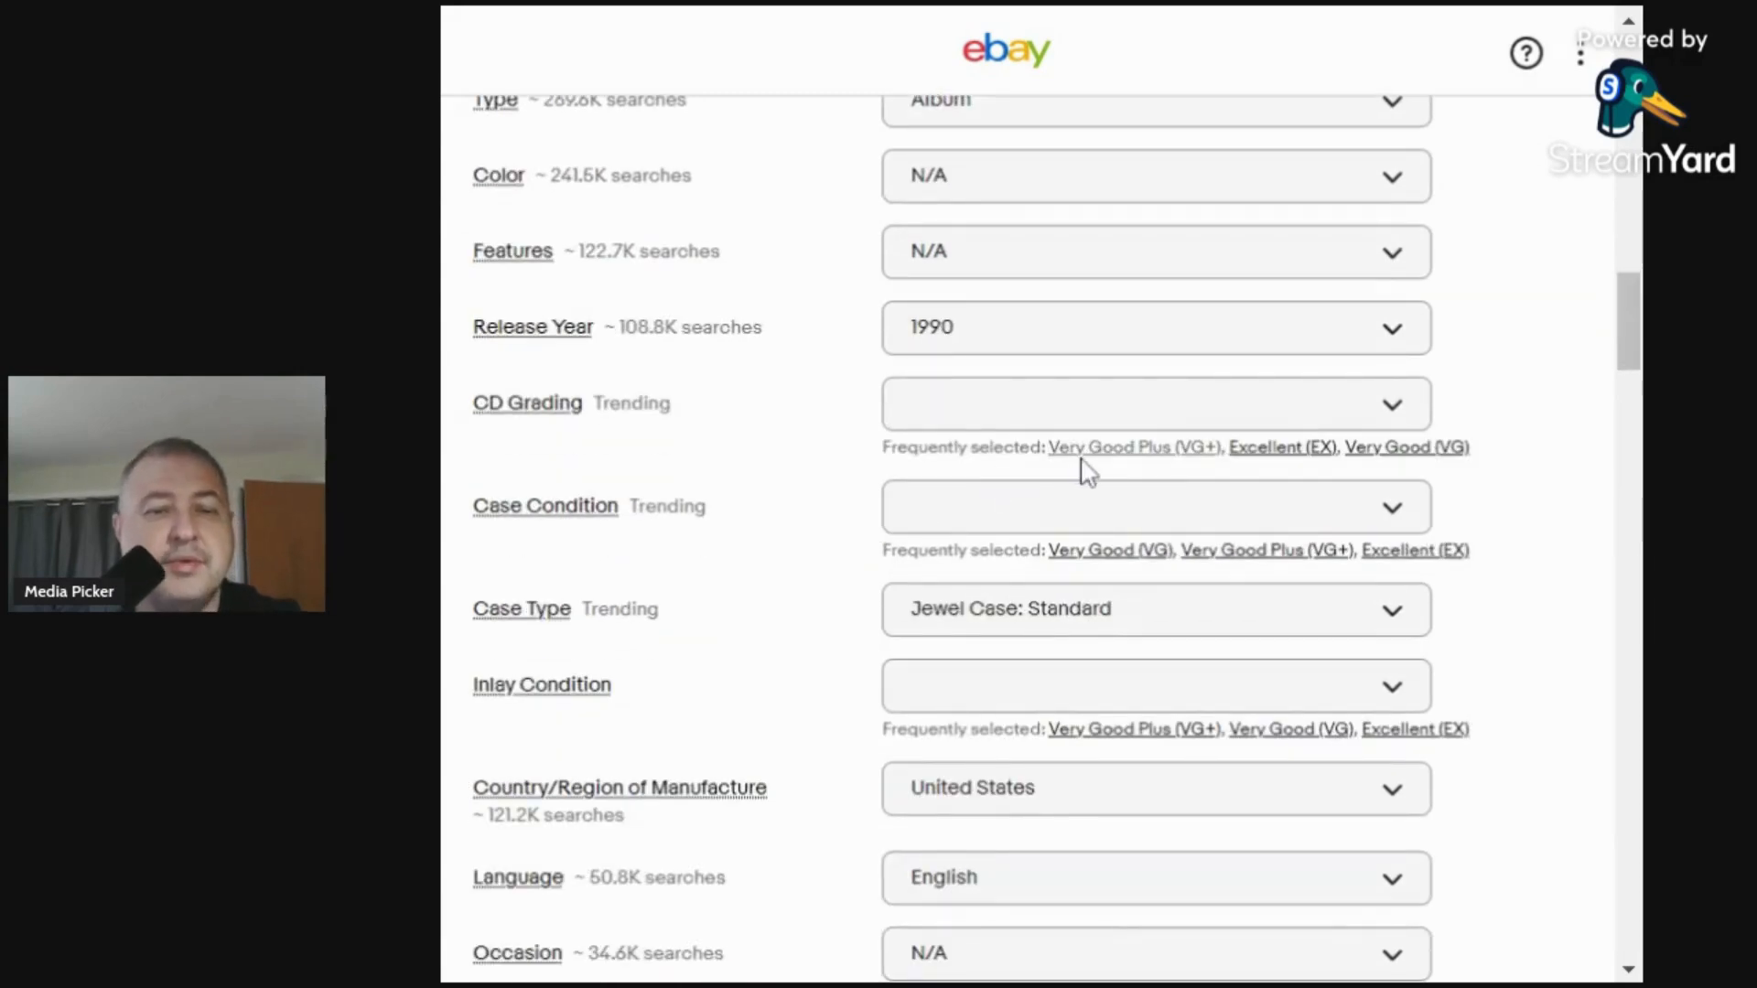
pyautogui.click(1082, 453)
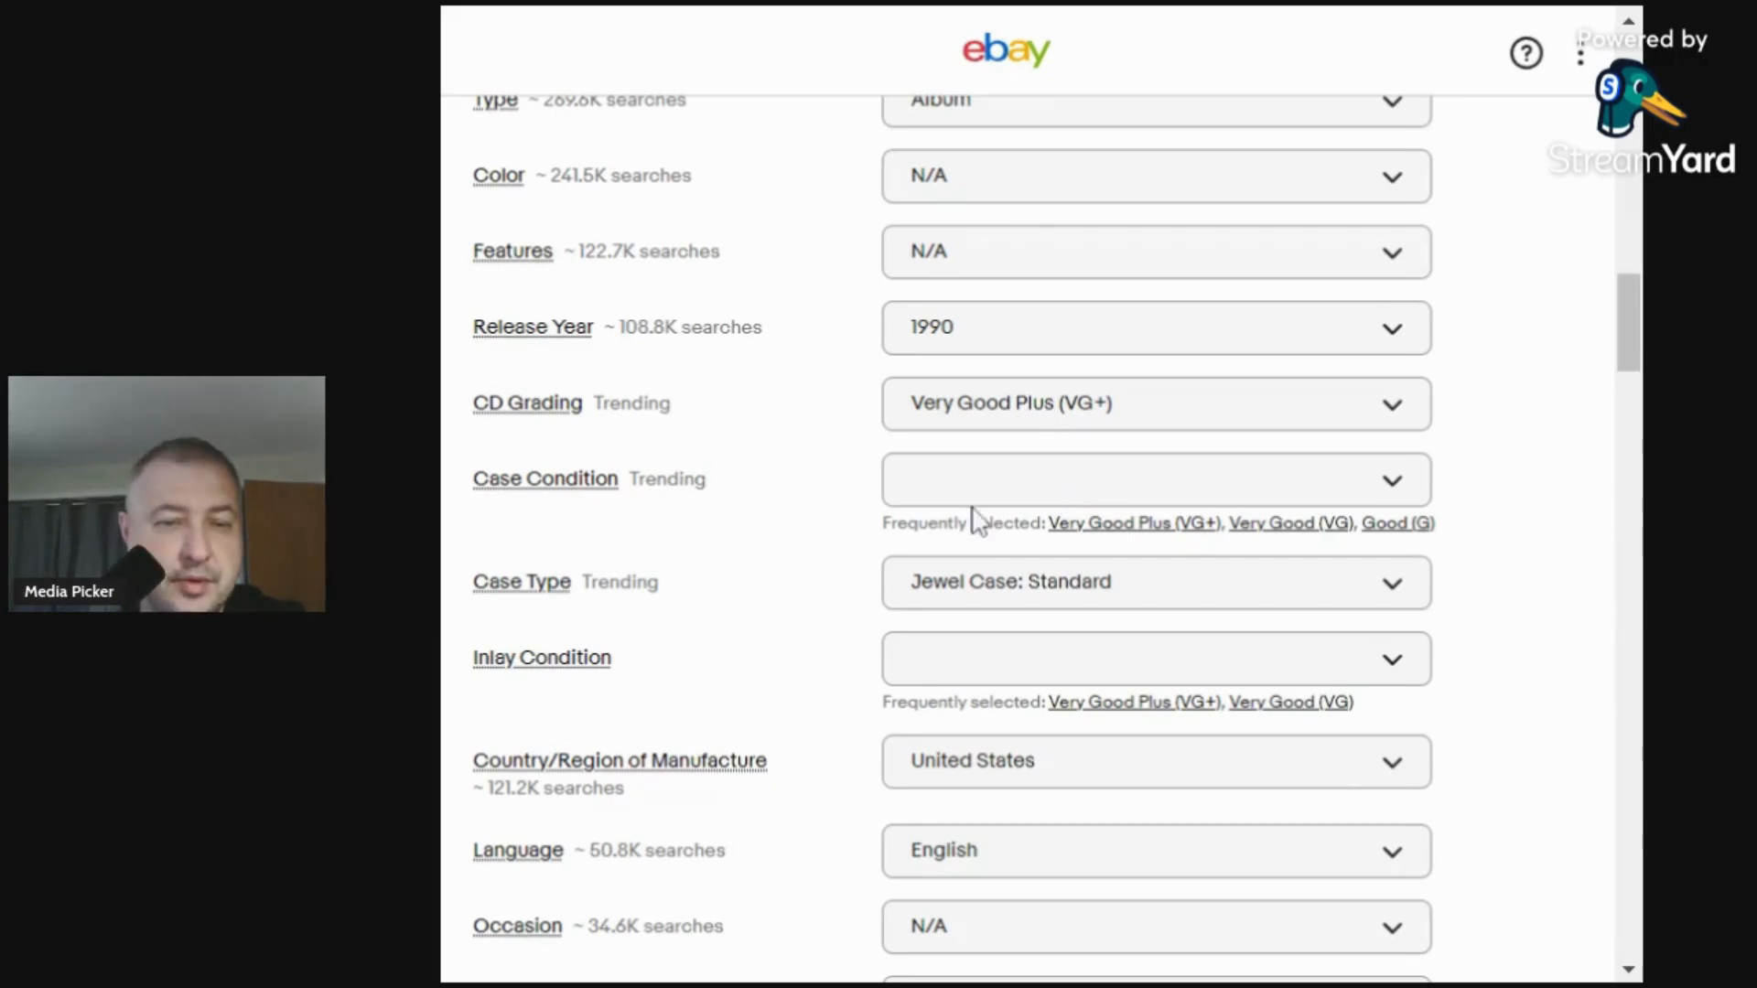
pyautogui.click(1107, 528)
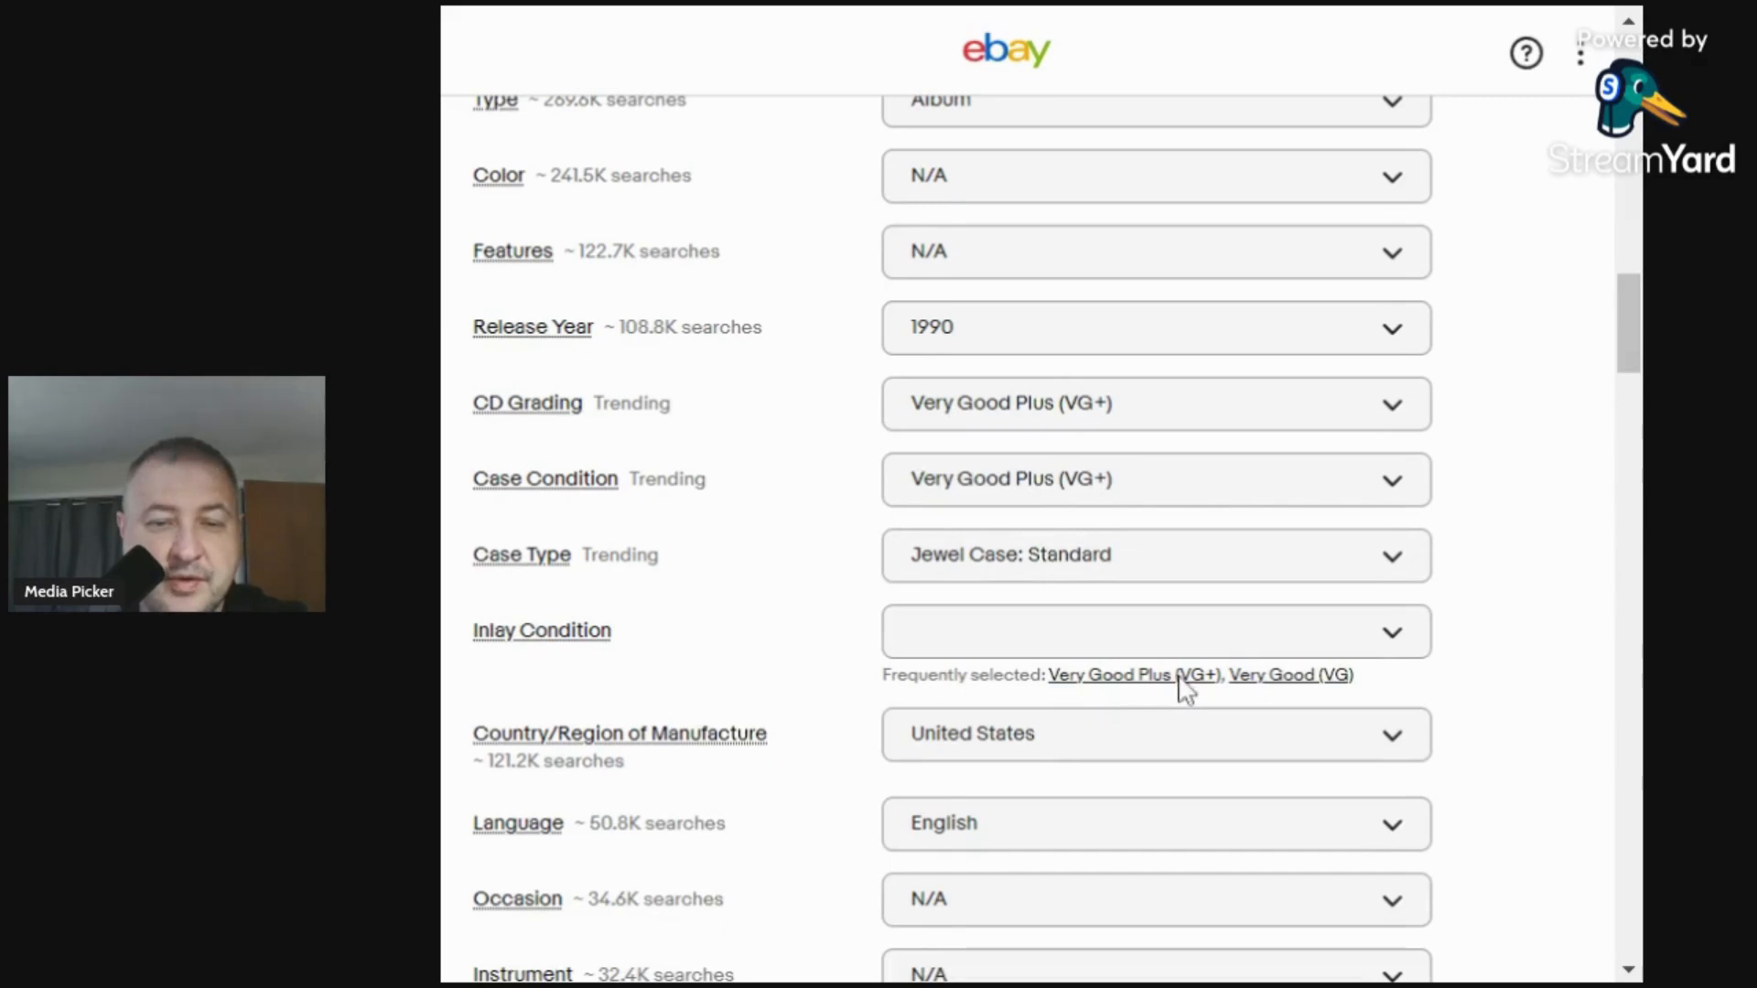
pyautogui.click(1202, 640)
pyautogui.write('v')
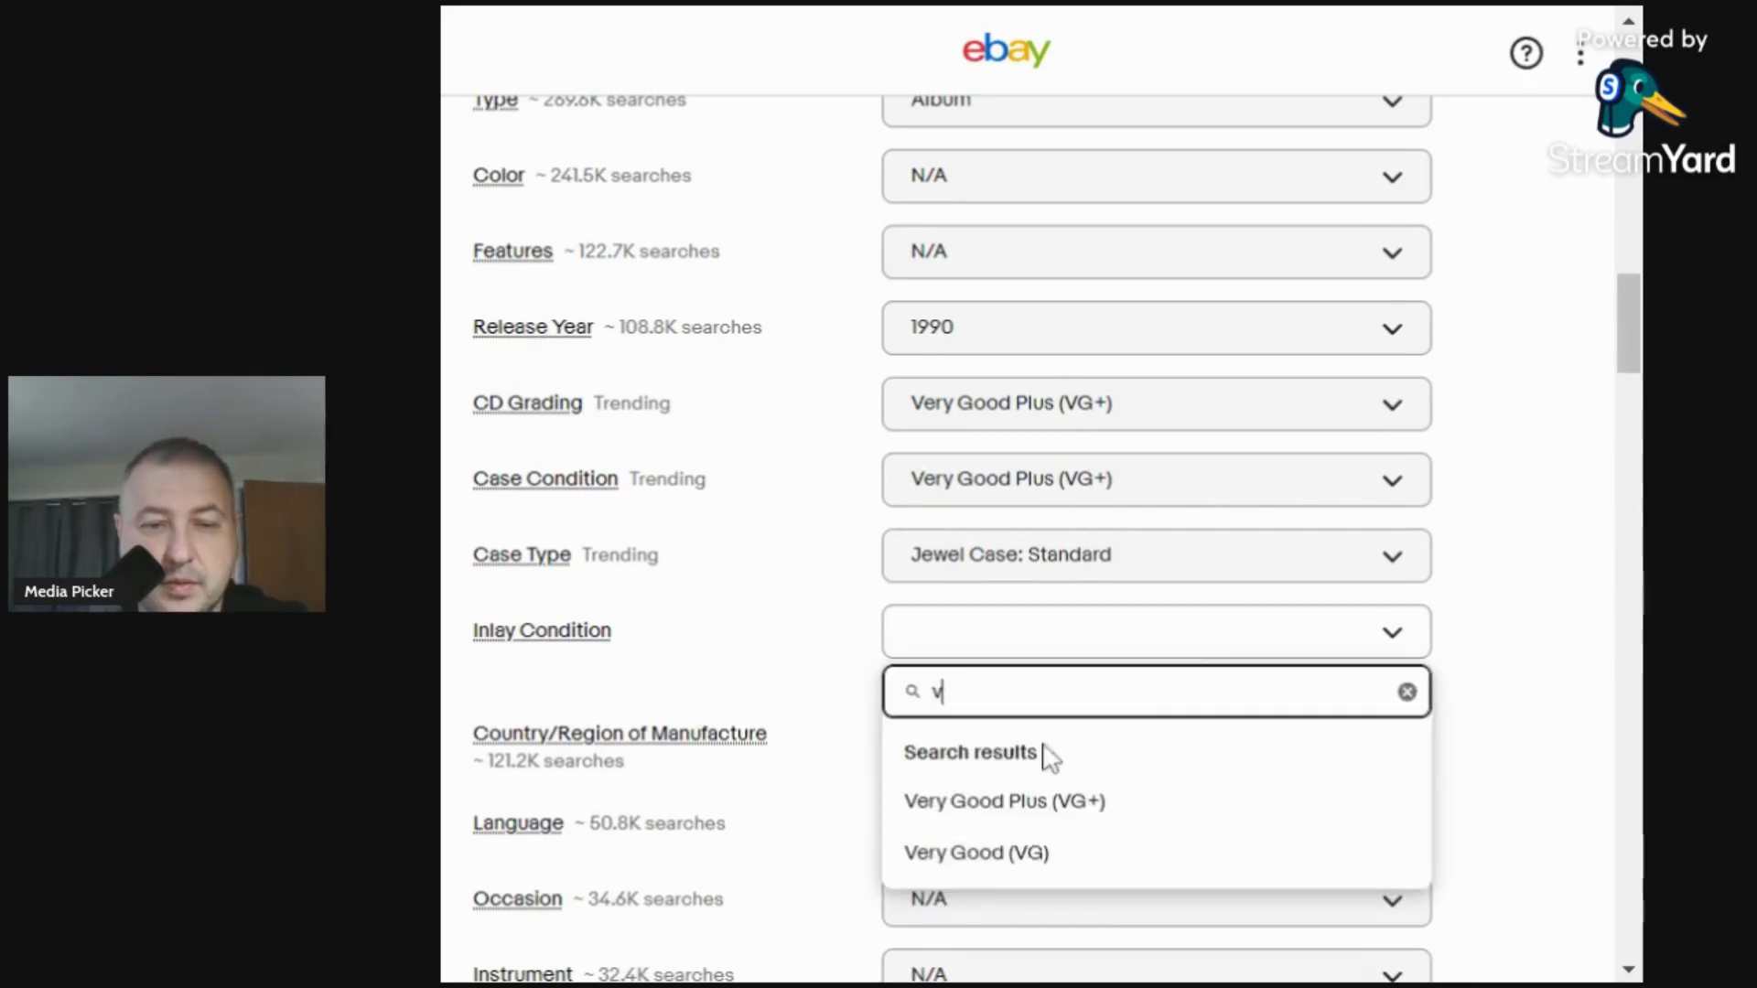
pyautogui.click(1016, 853)
# Check the remaining item specifics and set the item condition to Very Good.
pyautogui.scroll(-10, 709, 446)
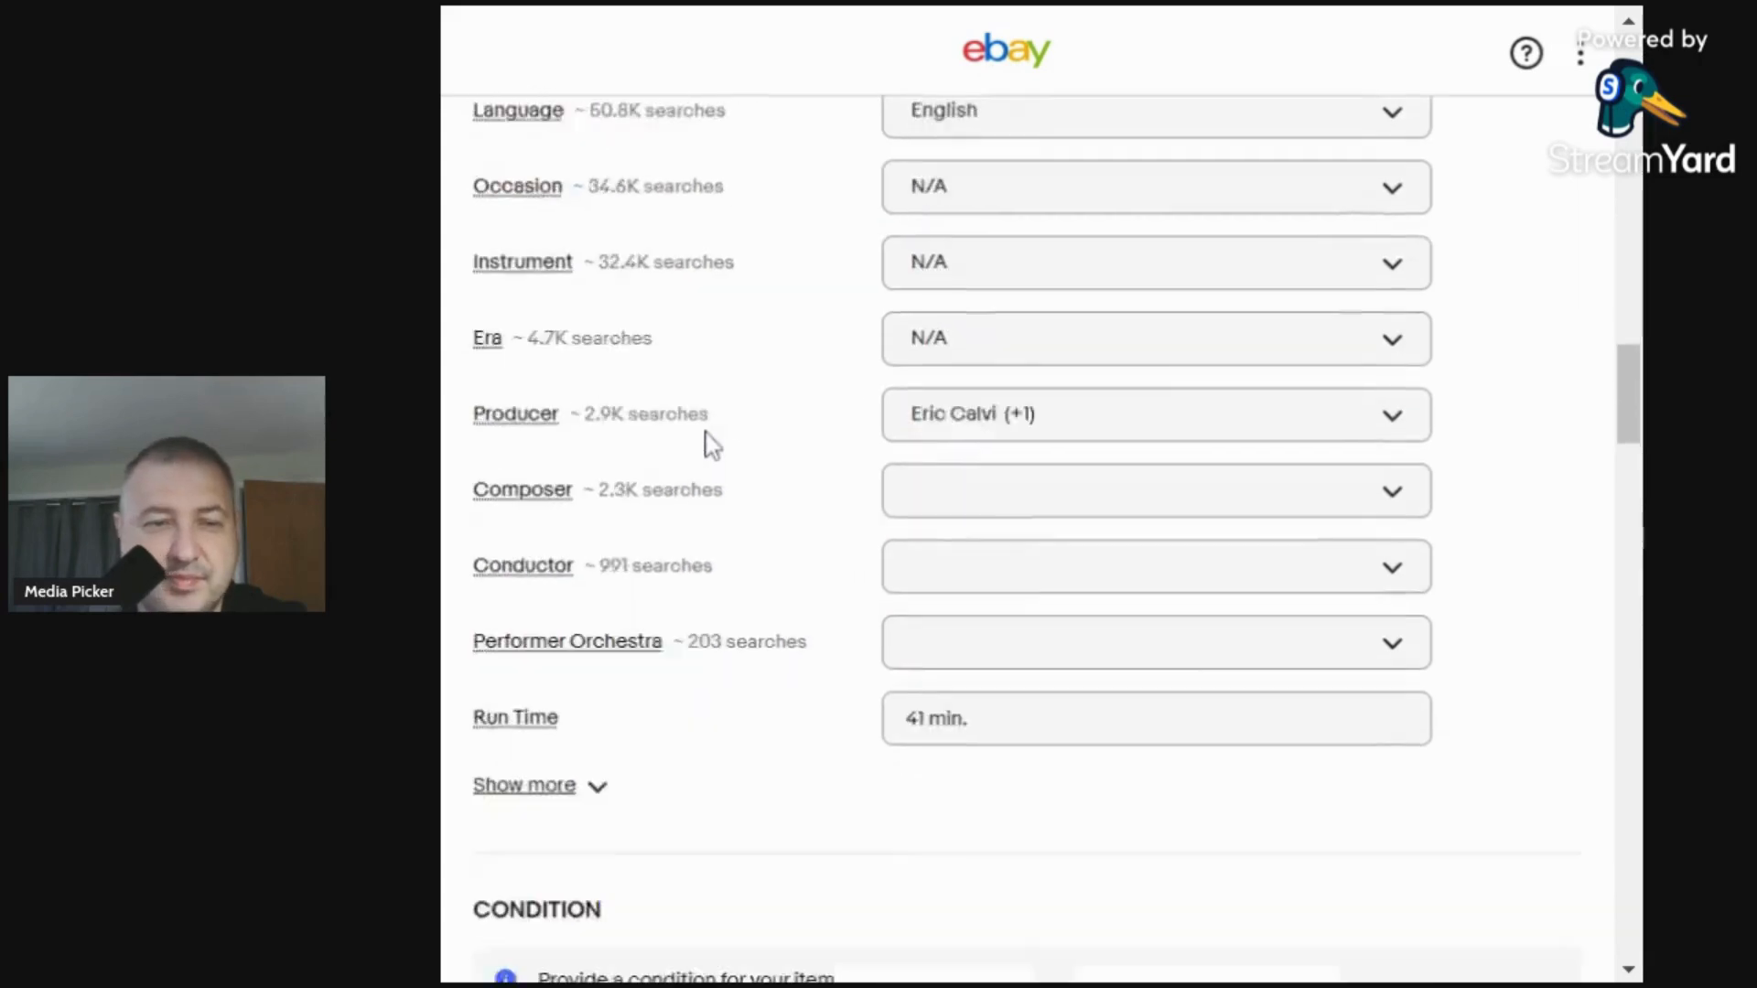
pyautogui.scroll(4, 712, 445)
pyautogui.scroll(2, 709, 446)
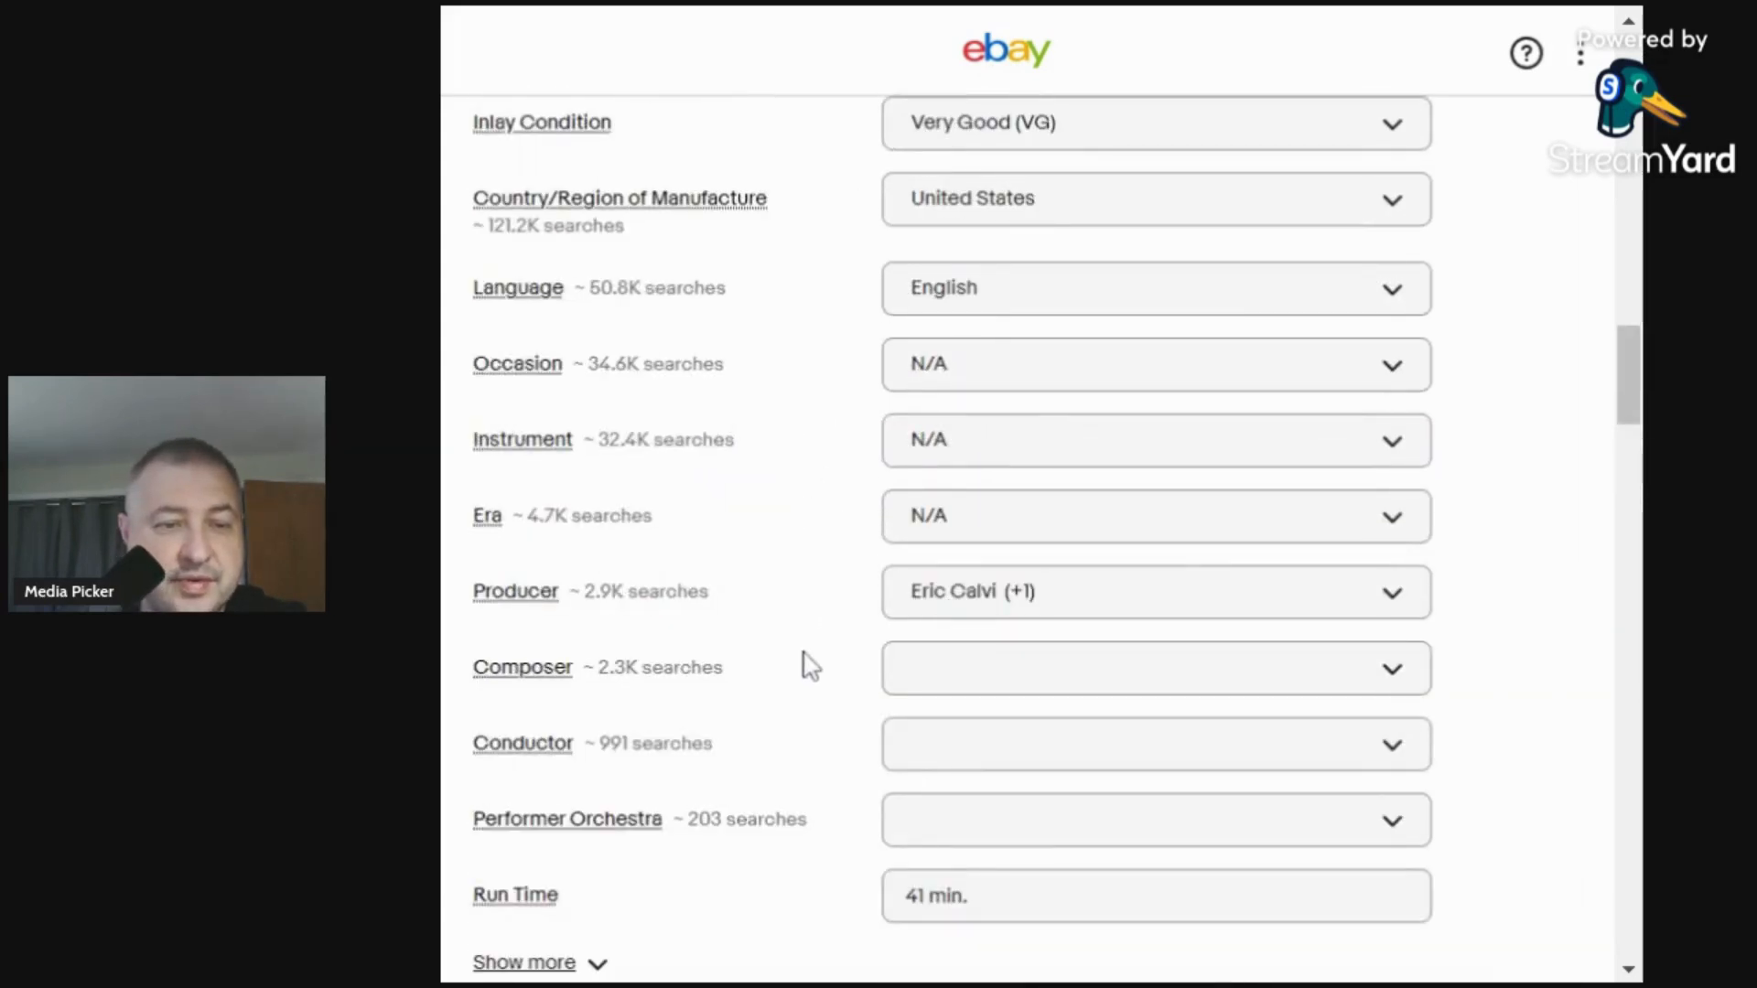
pyautogui.scroll(-10, 803, 664)
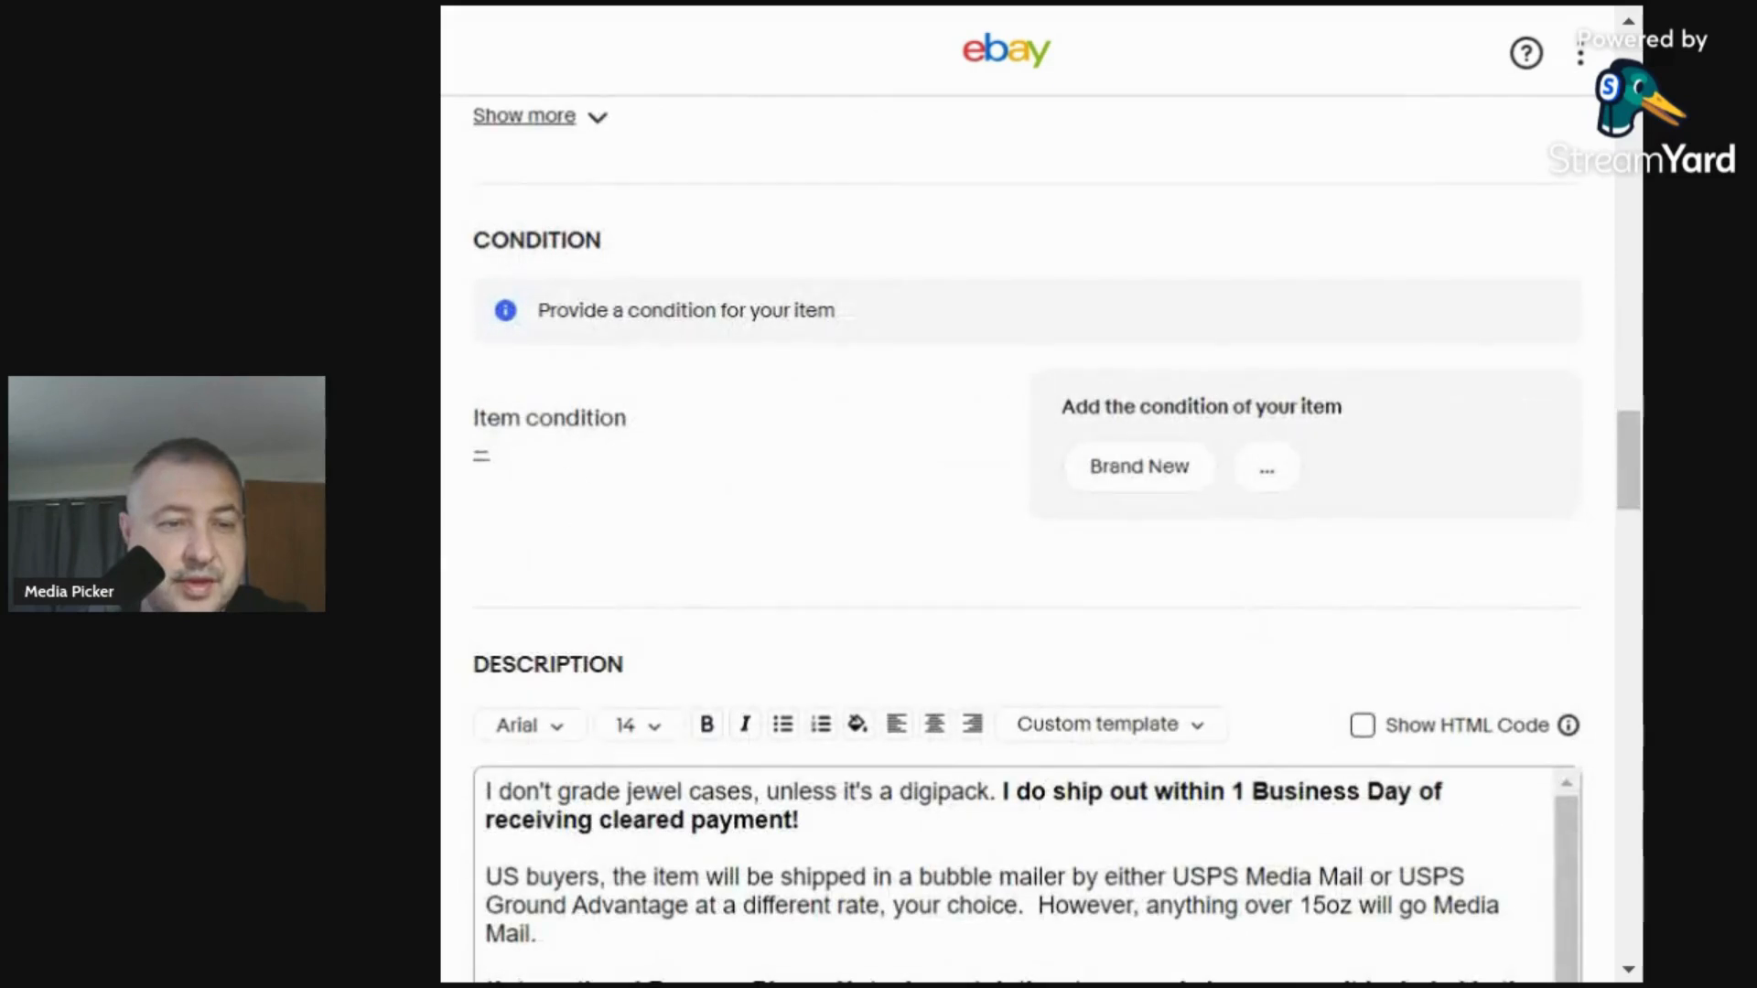
pyautogui.click(628, 492)
pyautogui.click(669, 503)
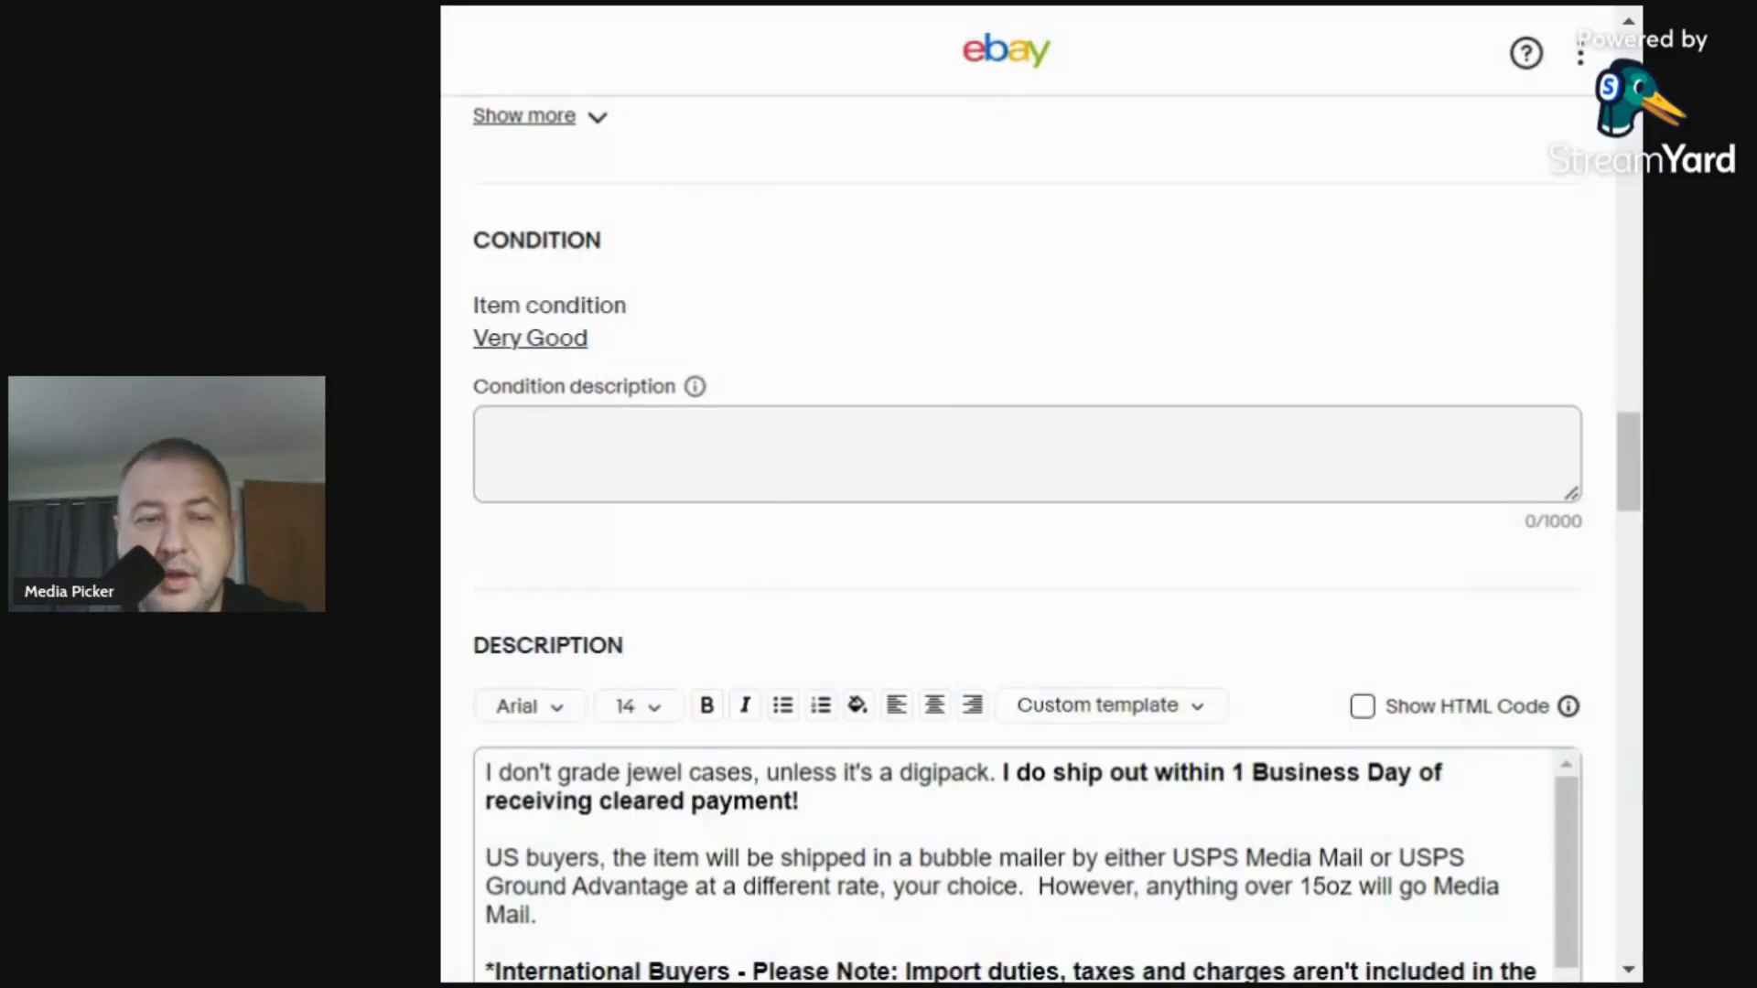
# Begin the condition description with "Booklet has a dent or two.".
pyautogui.write('B')
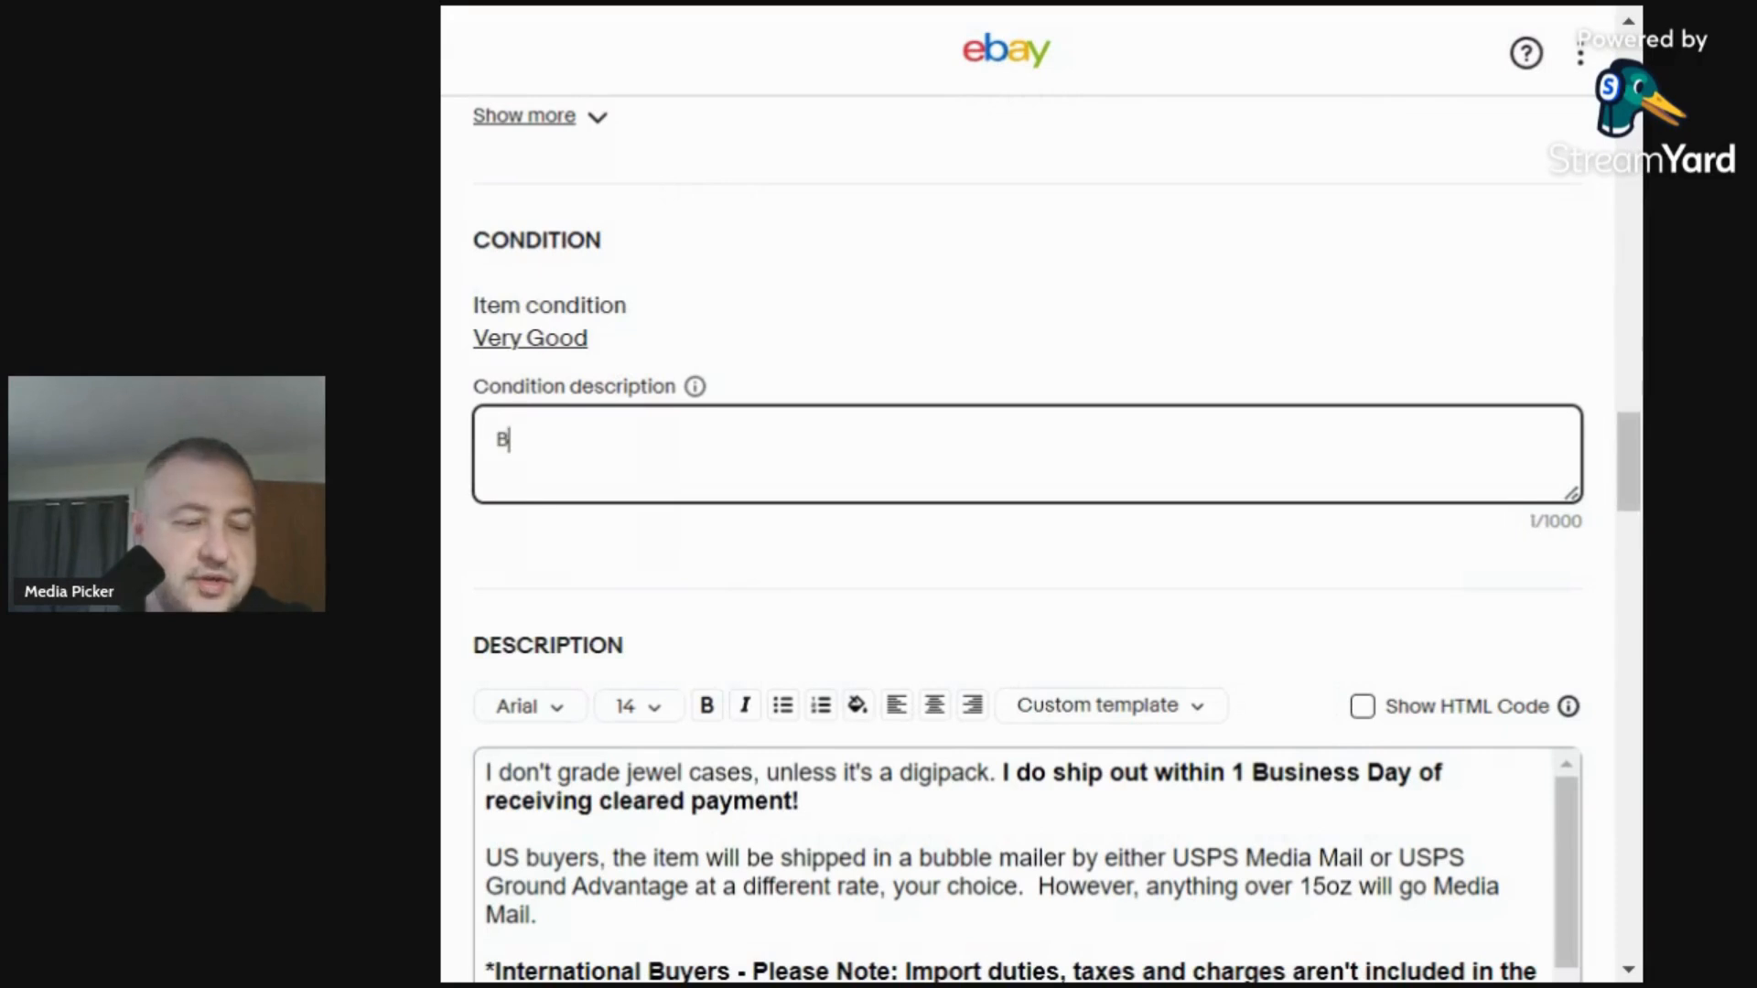
pyautogui.write('ooklet has a d')
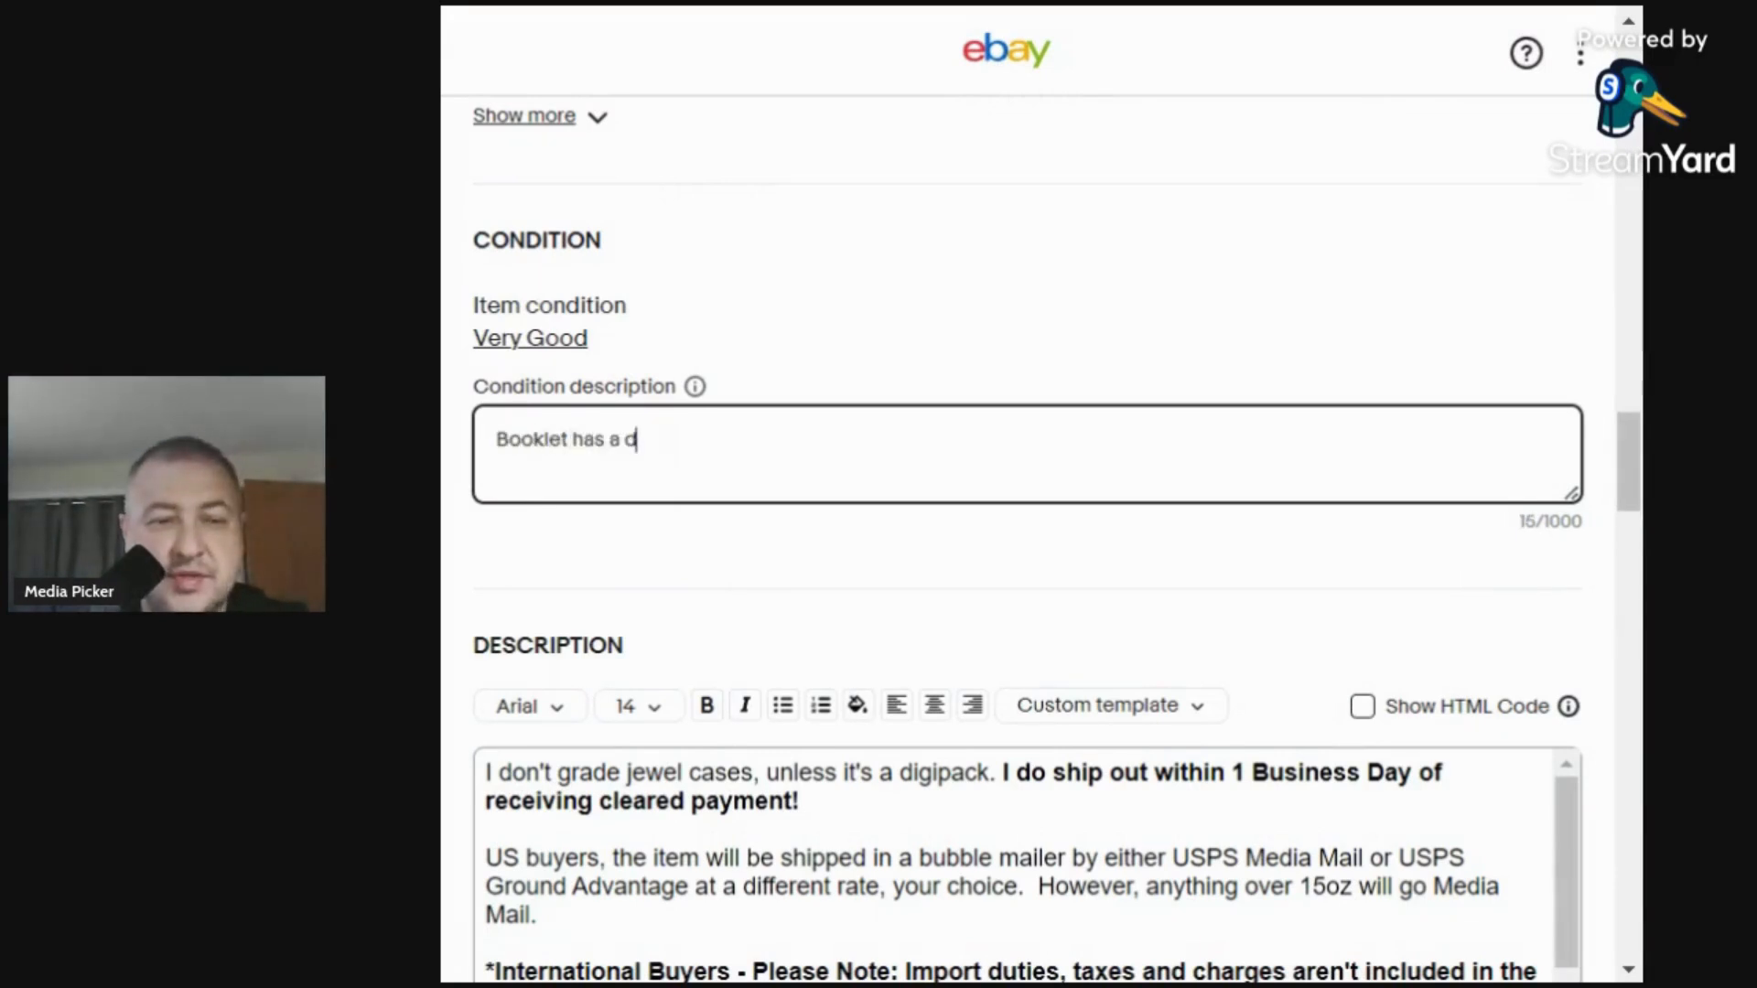
pyautogui.write('ent or towl')
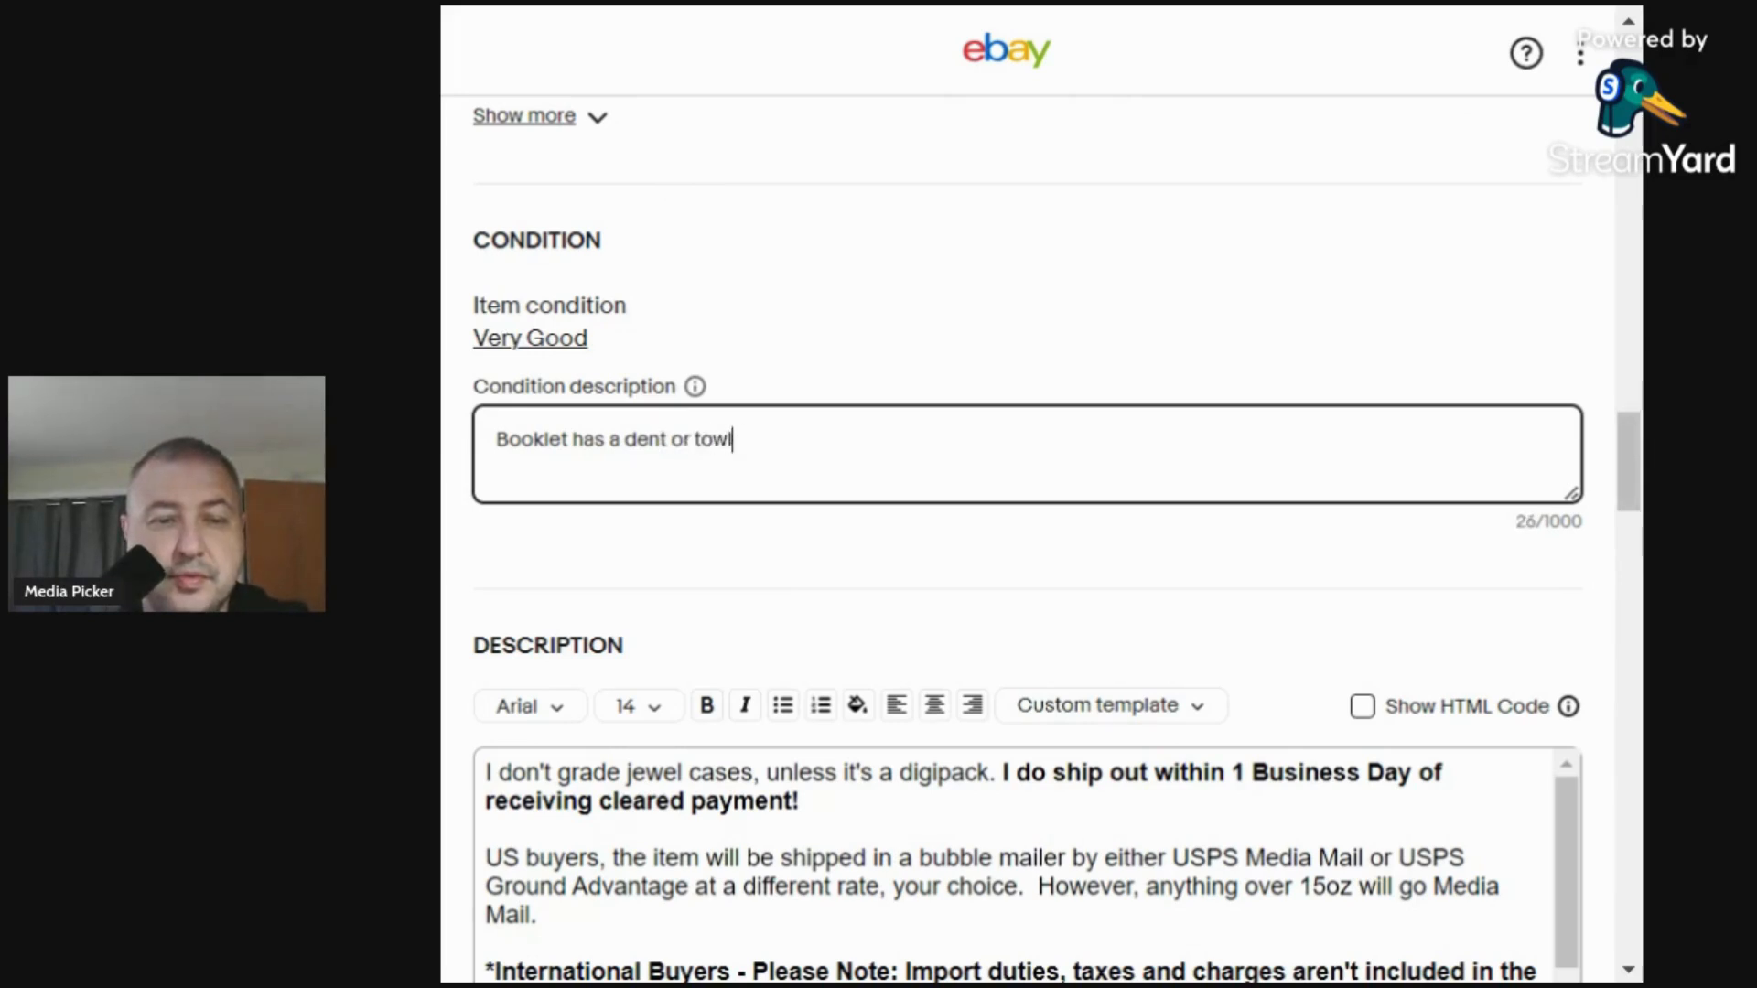
pyautogui.press('BackSpace')
pyautogui.press('BackSpace')
pyautogui.press('BackSpace')
pyautogui.write('wo. there')
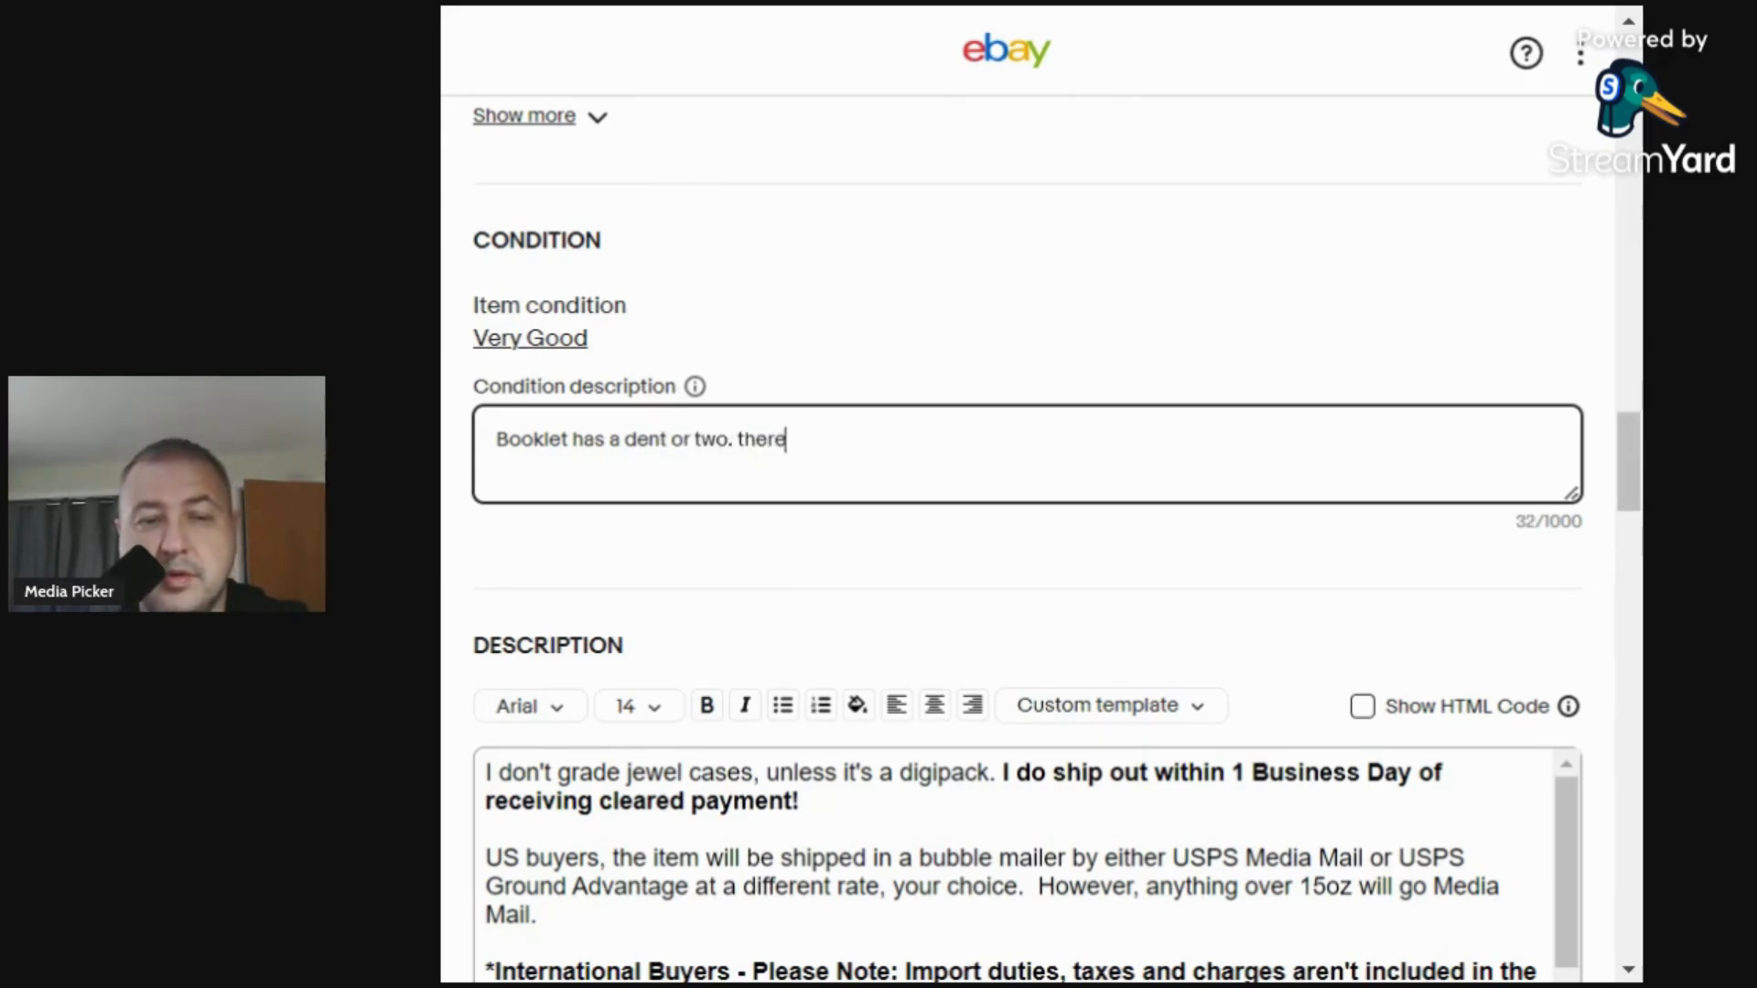
# Add "There's also a vertical bend/crease across the front." to the condition description.
pyautogui.press('BackSpace')
pyautogui.press('BackSpace')
pyautogui.press('BackSpace')
pyautogui.press('BackSpace')
pyautogui.press('BackSpace')
pyautogui.press('BackSpace')
pyautogui.write('Therew')
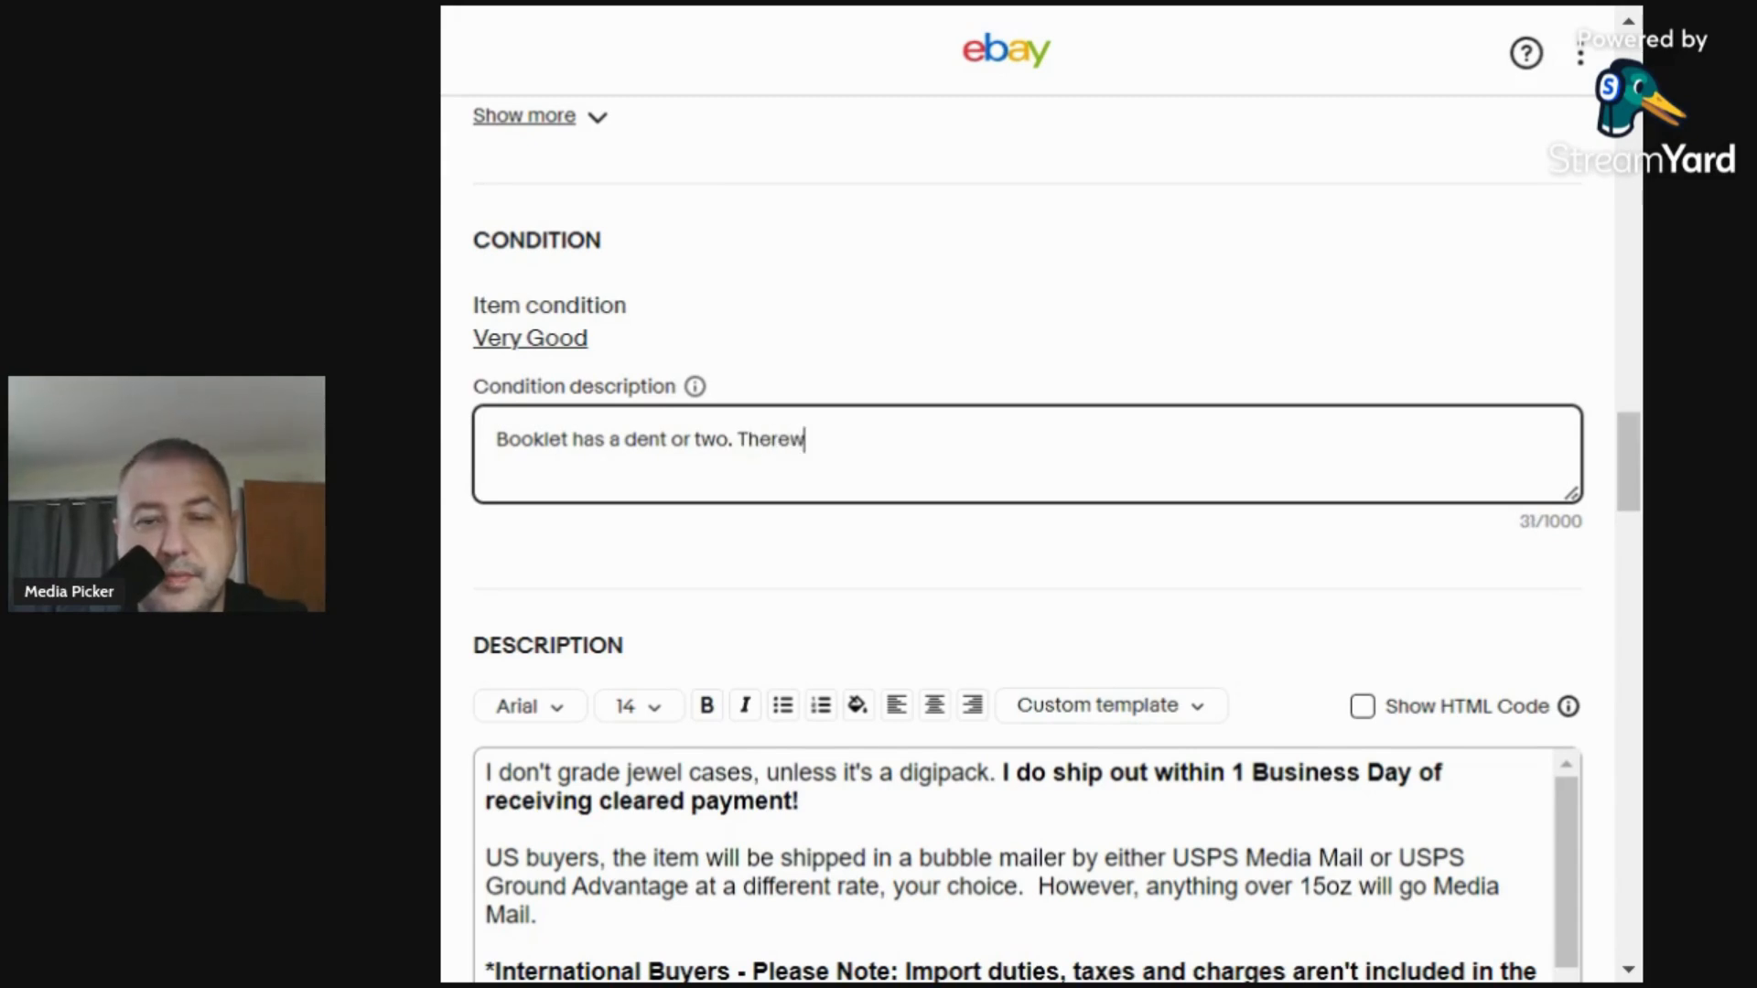
pyautogui.press('BackSpace')
pyautogui.write("'s also a ")
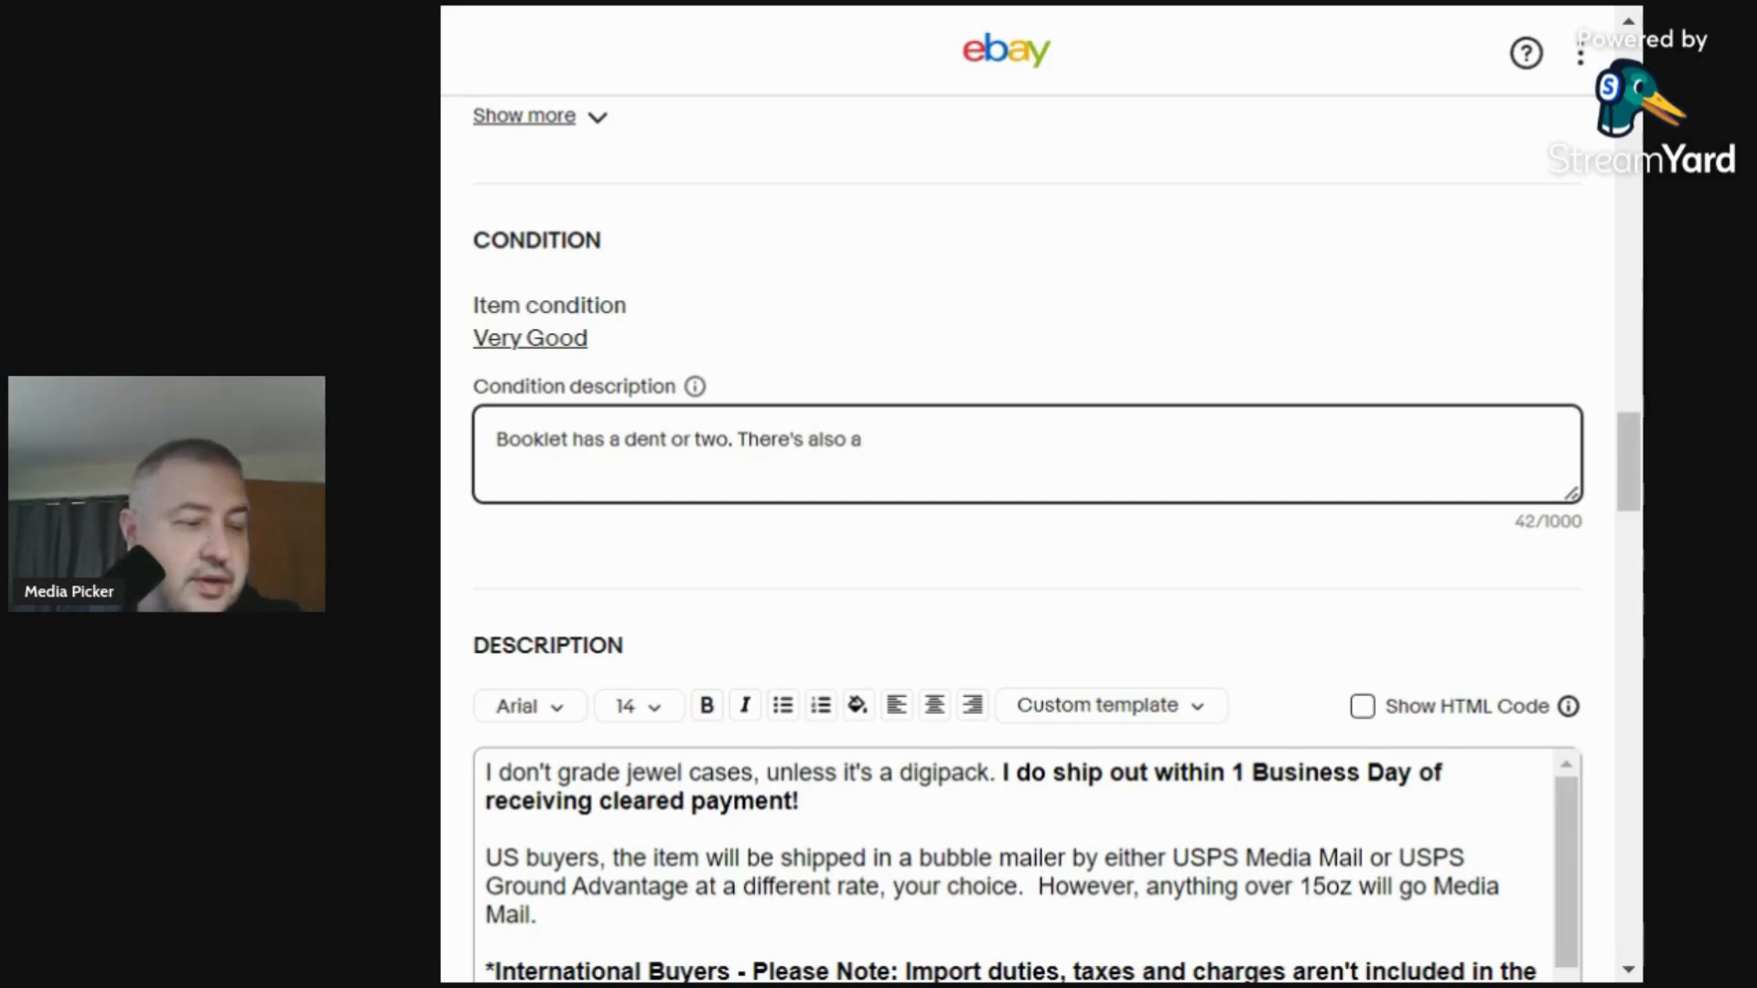
pyautogui.write('vert')
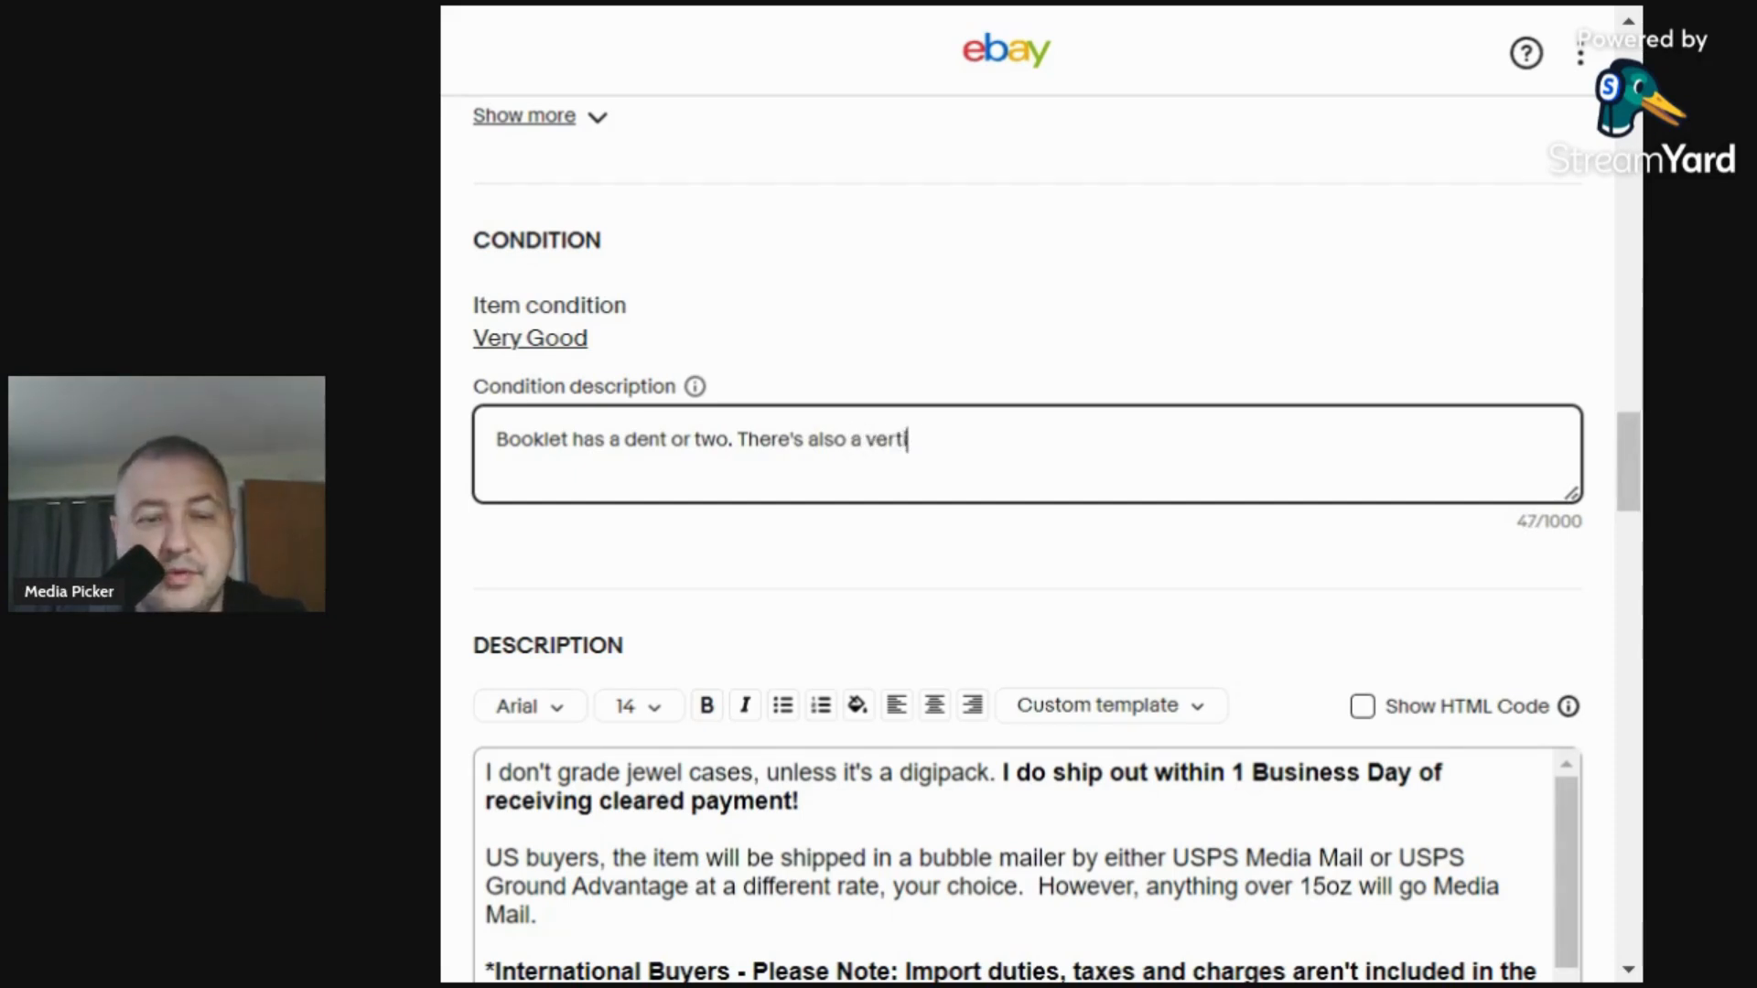
pyautogui.write('ical ')
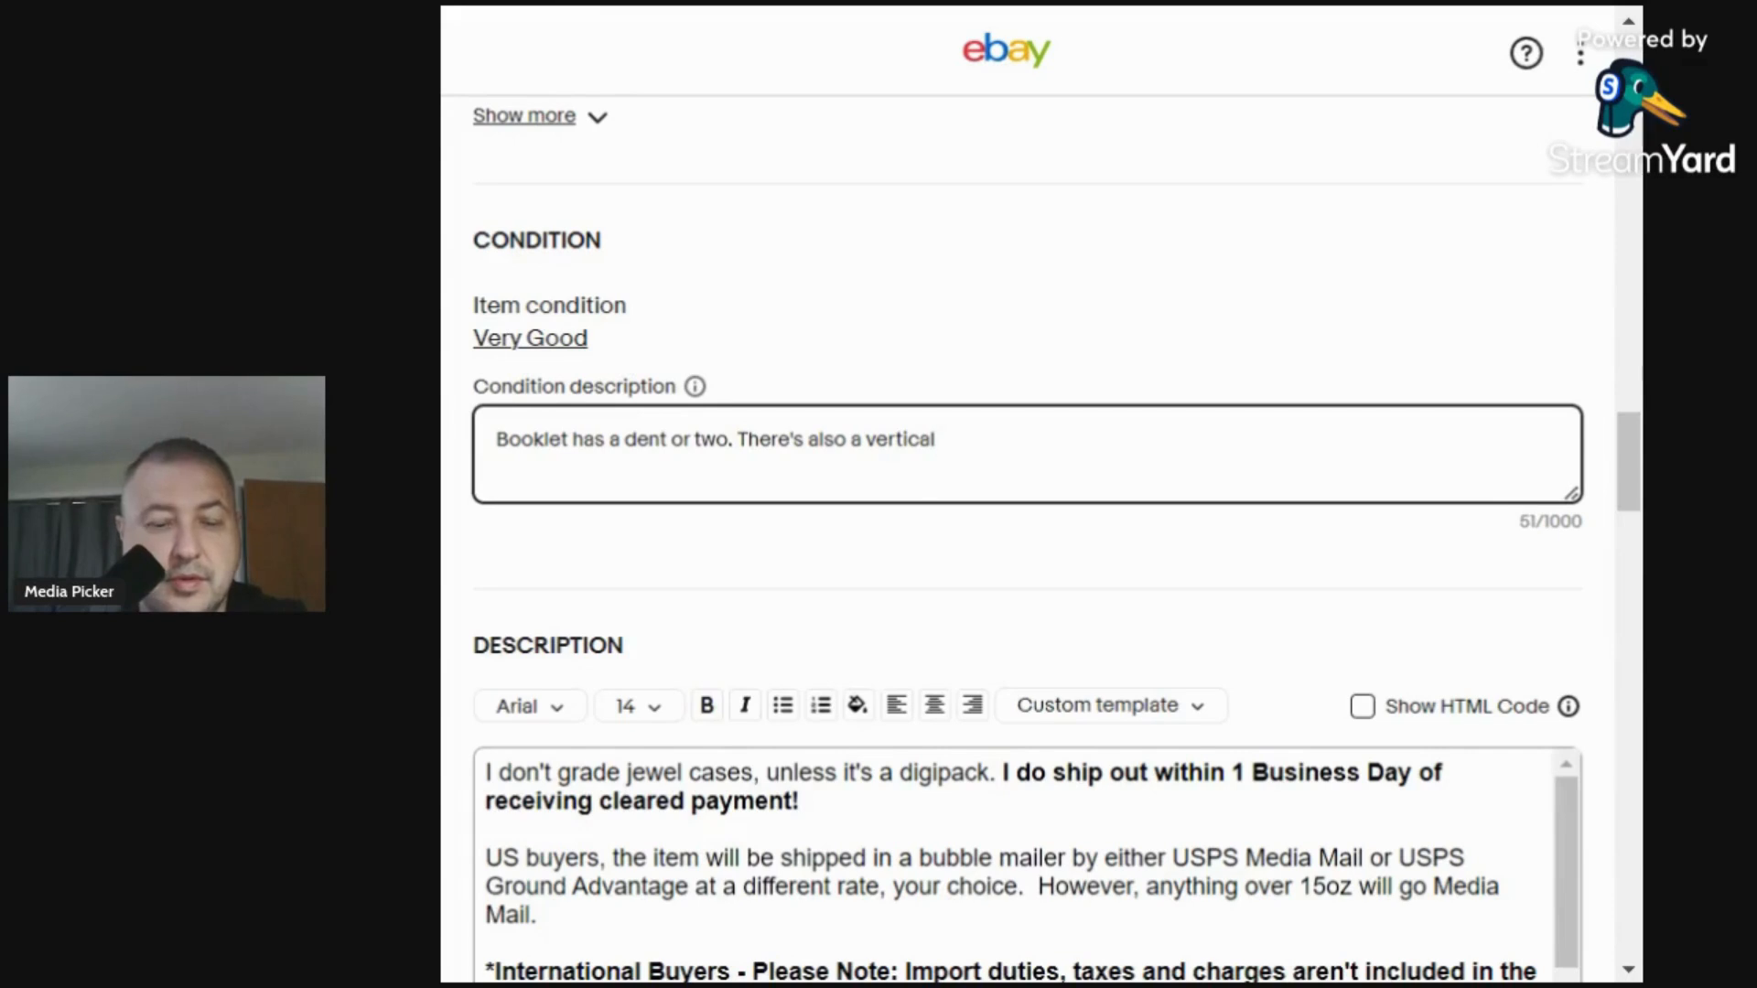
pyautogui.write('bend')
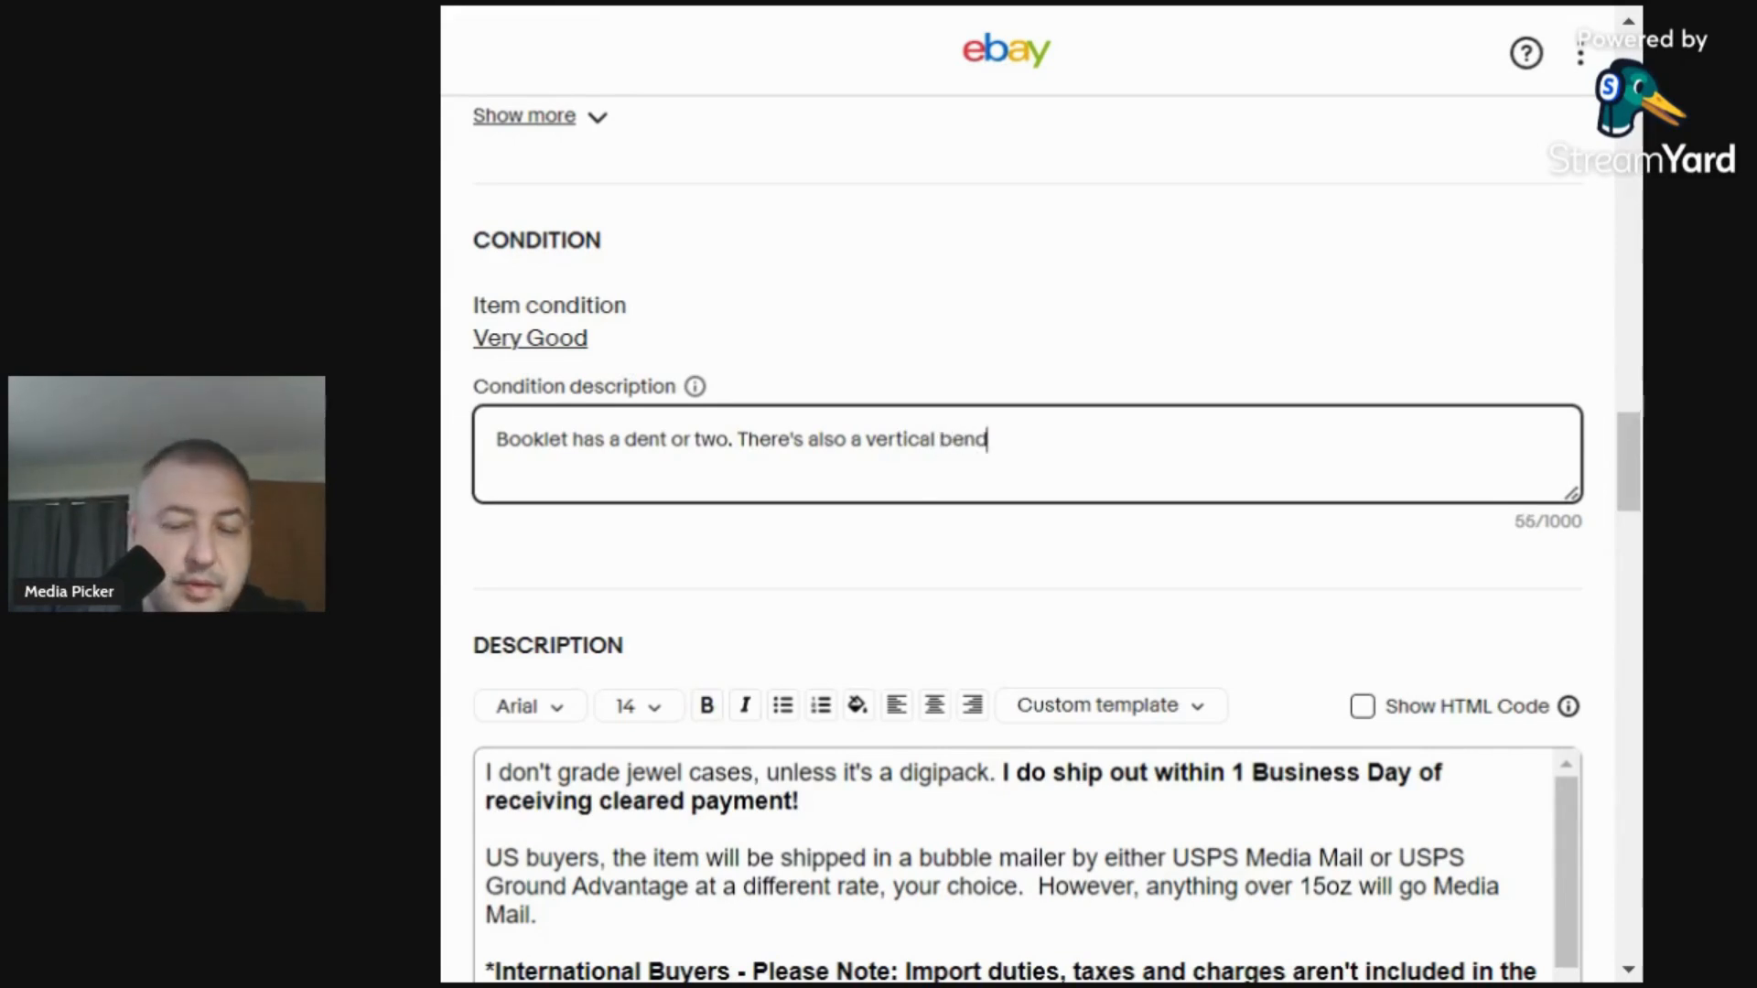
pyautogui.write('/crease ac')
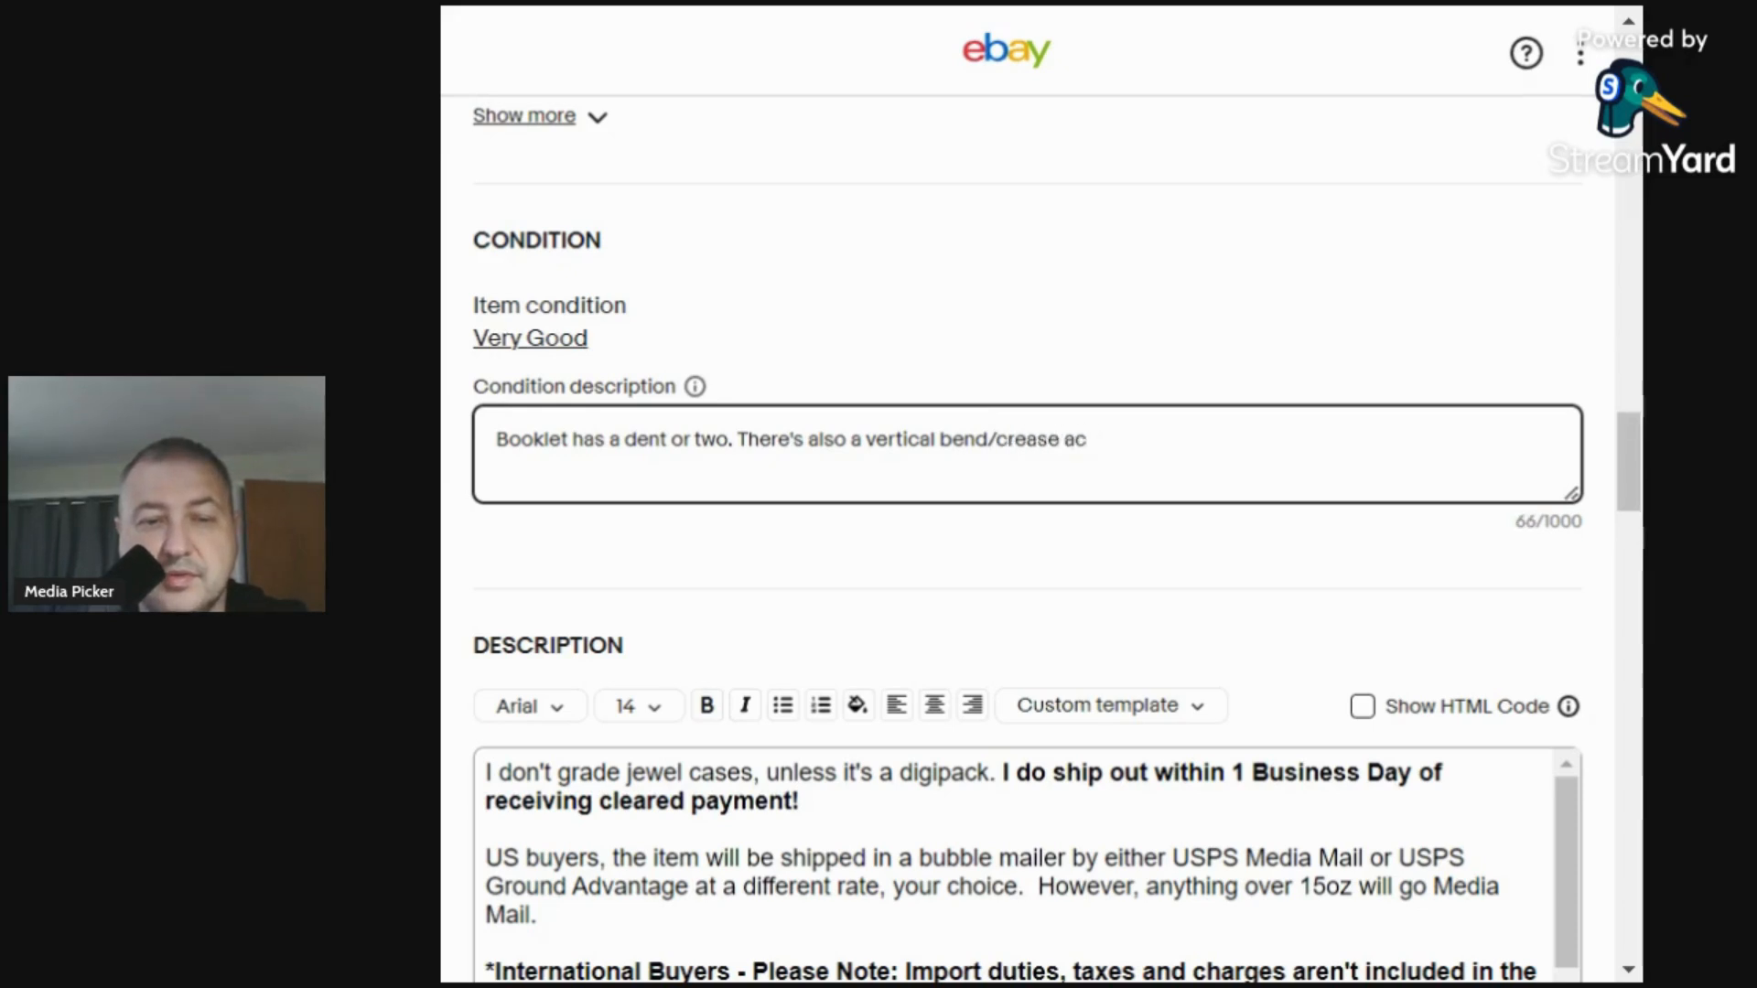
pyautogui.write('coss the fornt')
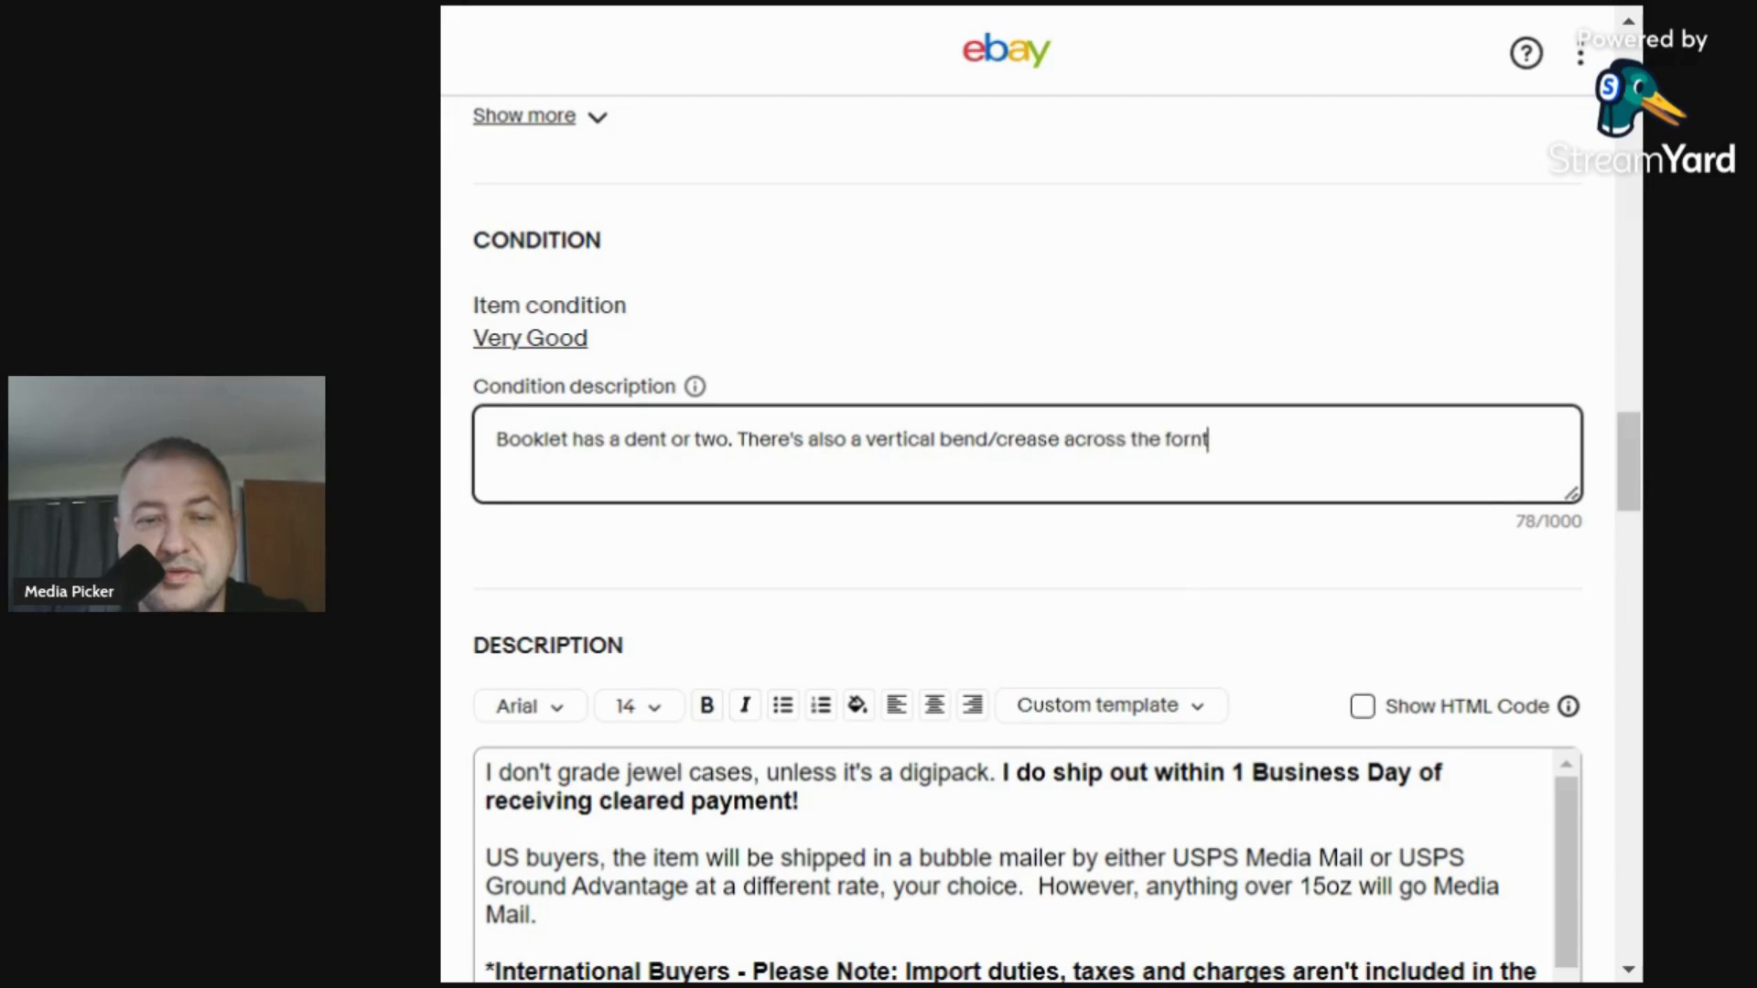
pyautogui.press('BackSpace')
pyautogui.press('BackSpace')
pyautogui.press('BackSpace')
pyautogui.write('o')
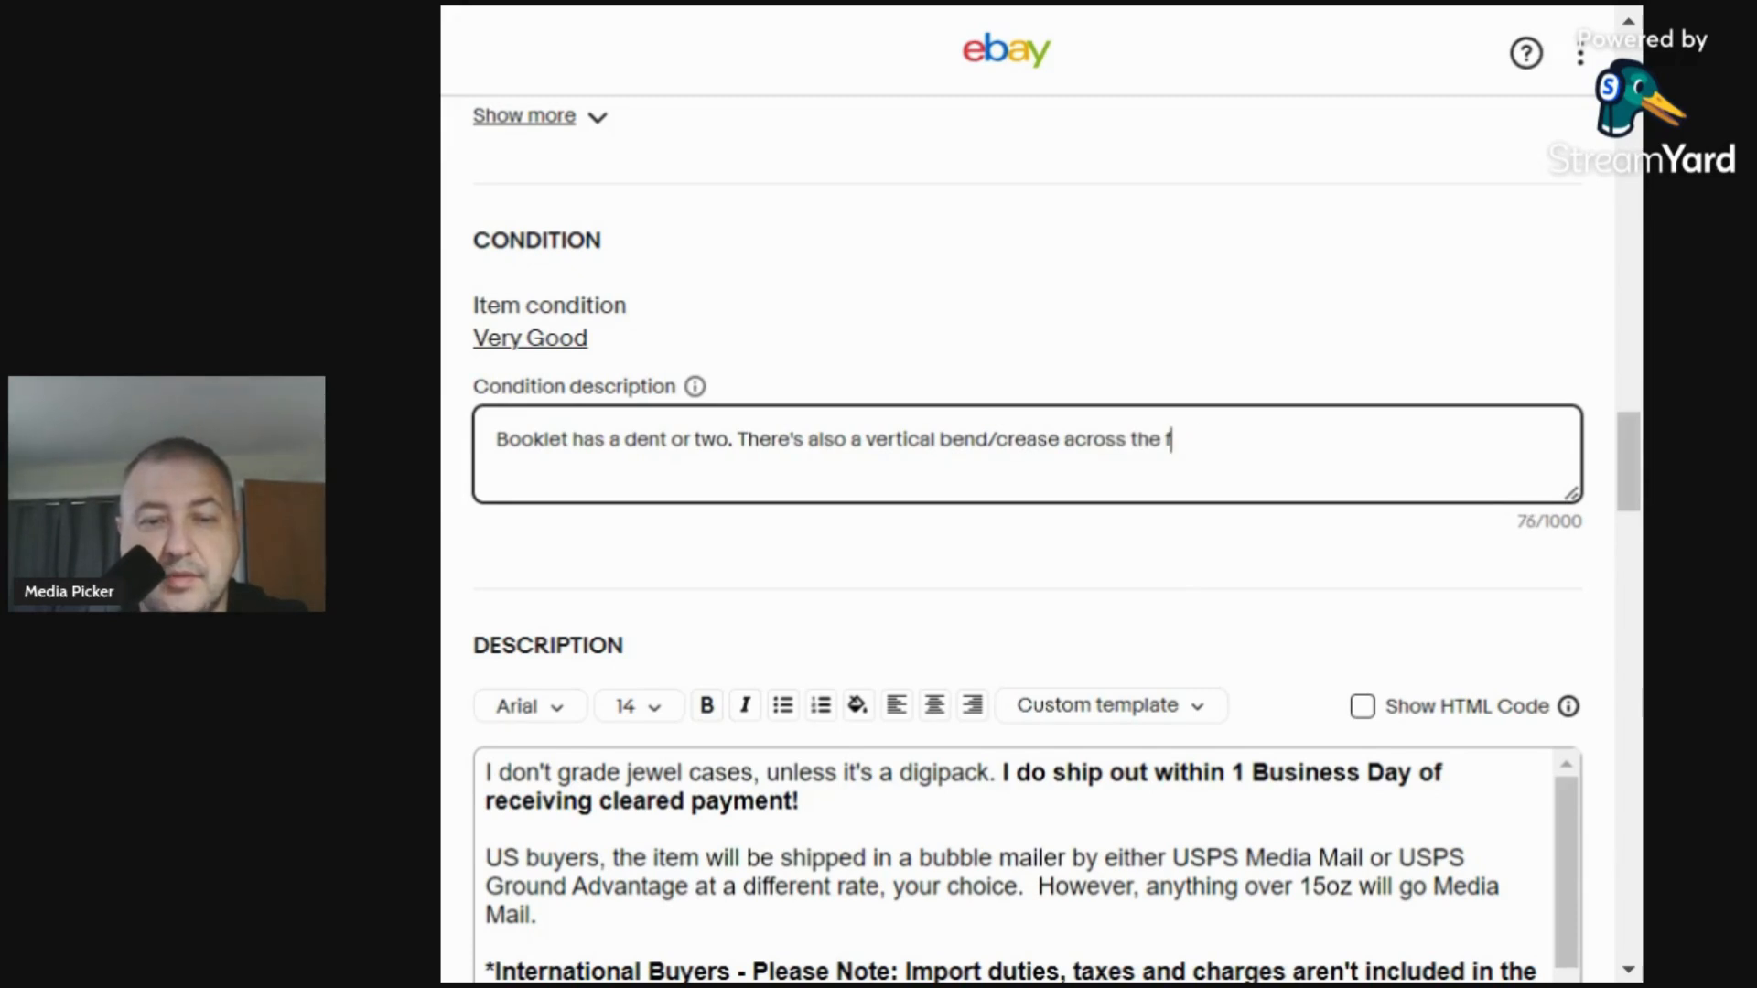
pyautogui.write('ont. CD ha ')
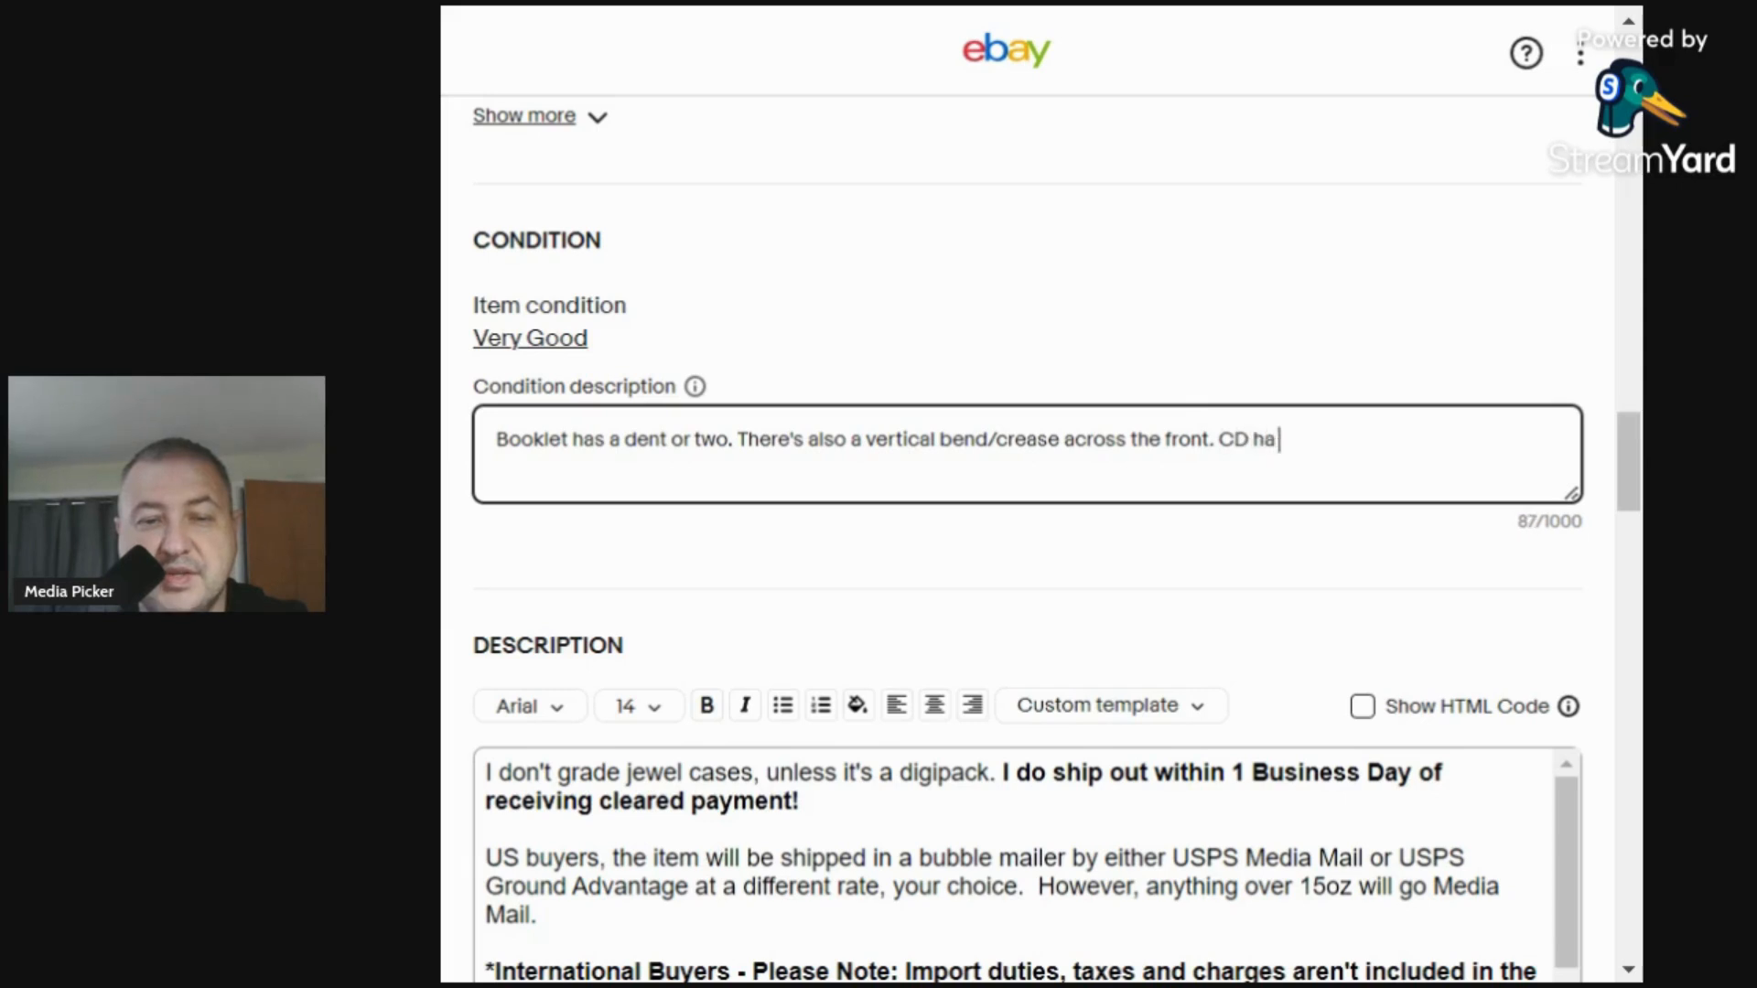
# Finish the condition description with "CD has a mark or two. I don't grade jewel cases.".
pyautogui.write('s a makr')
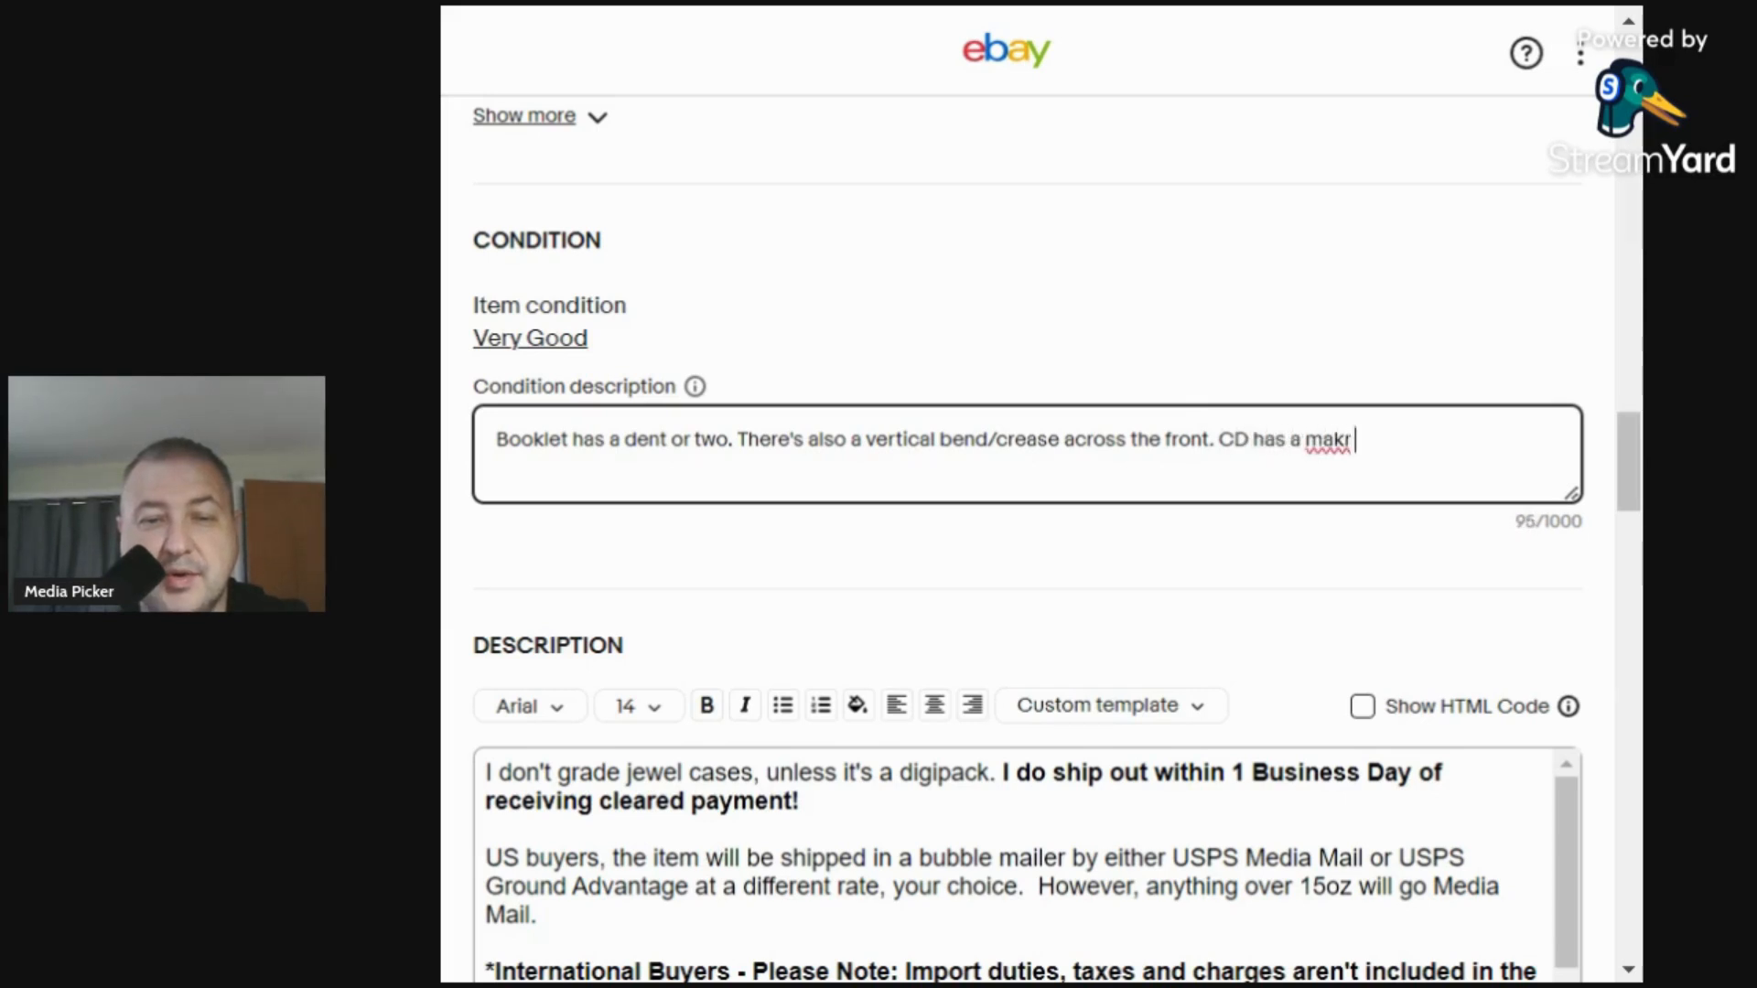
pyautogui.press('BackSpace')
pyautogui.press('BackSpace')
pyautogui.press('BackSpace')
pyautogui.write('rk ')
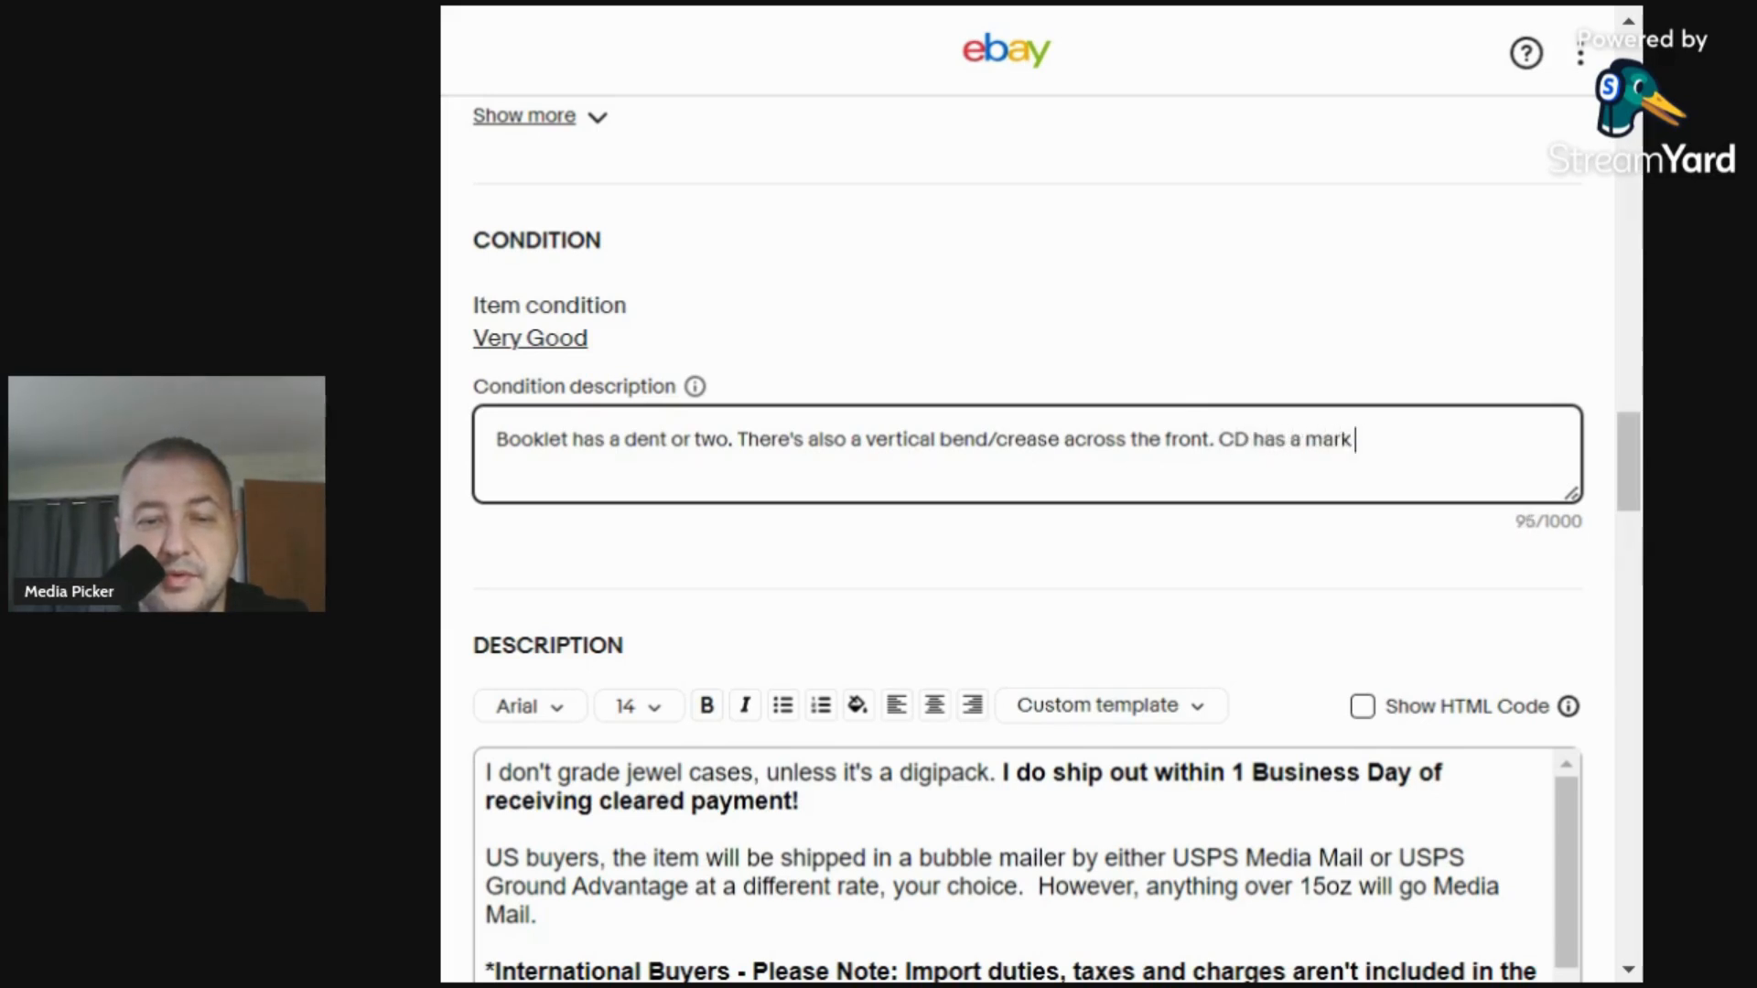
pyautogui.write("or two. I don't ")
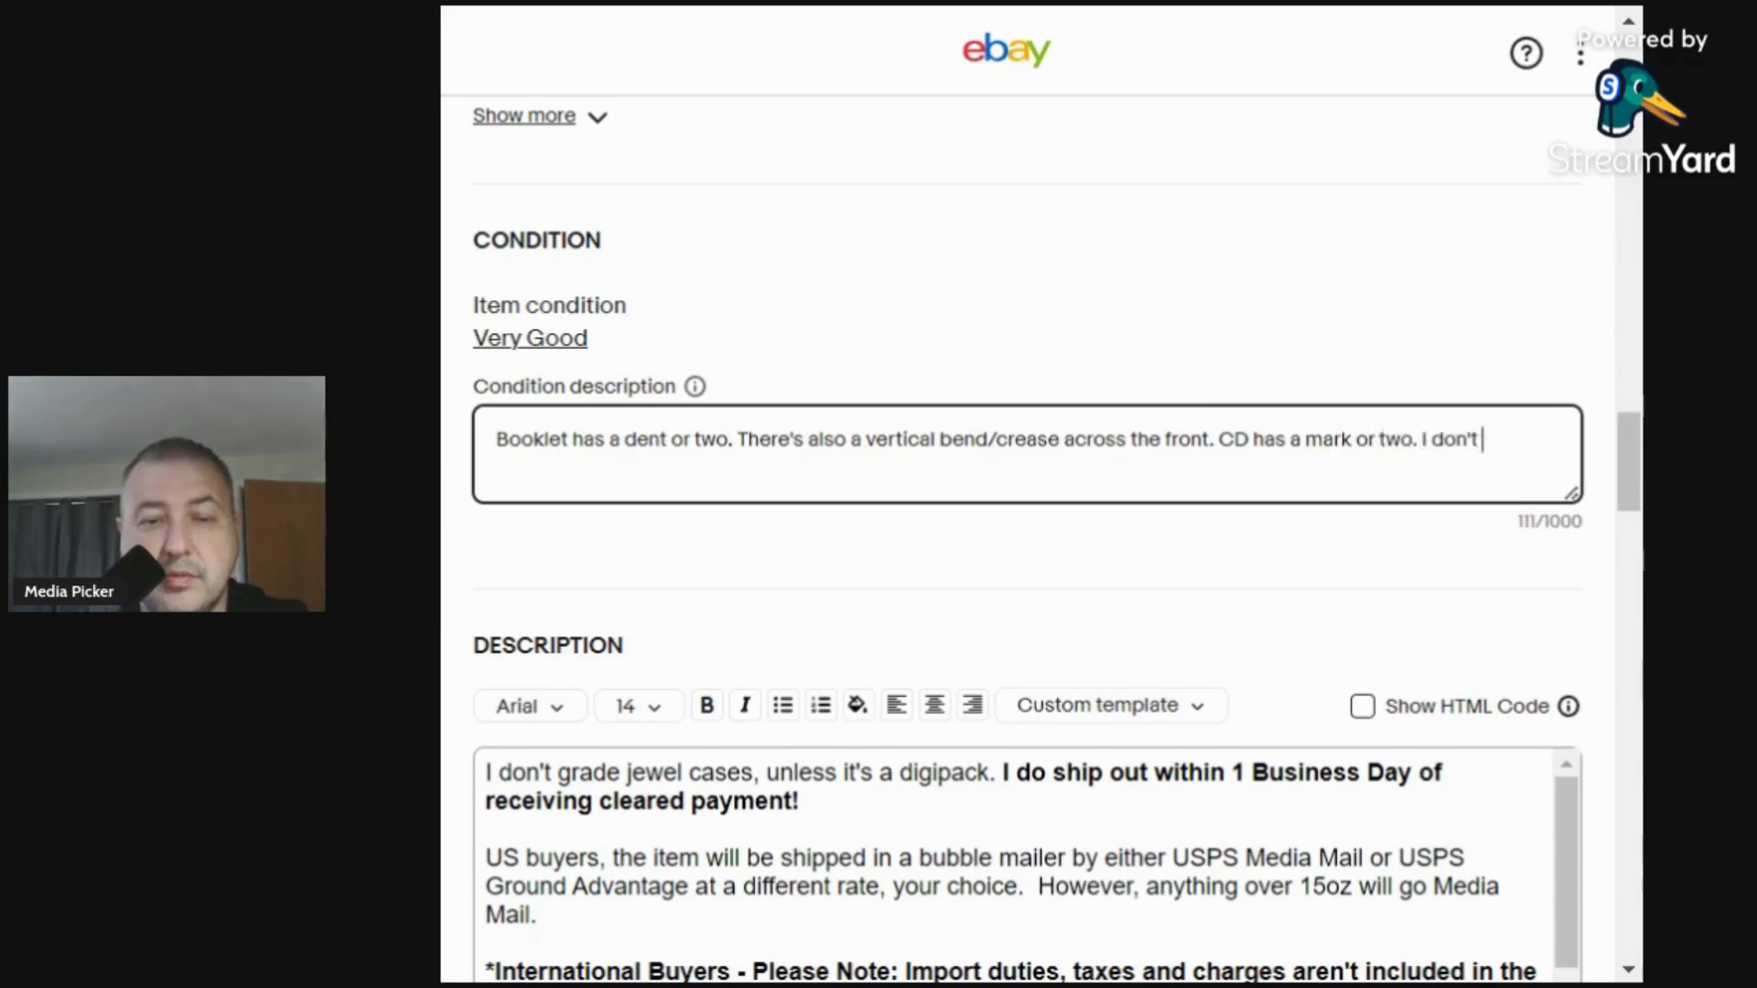
pyautogui.write('grade jewel cases.')
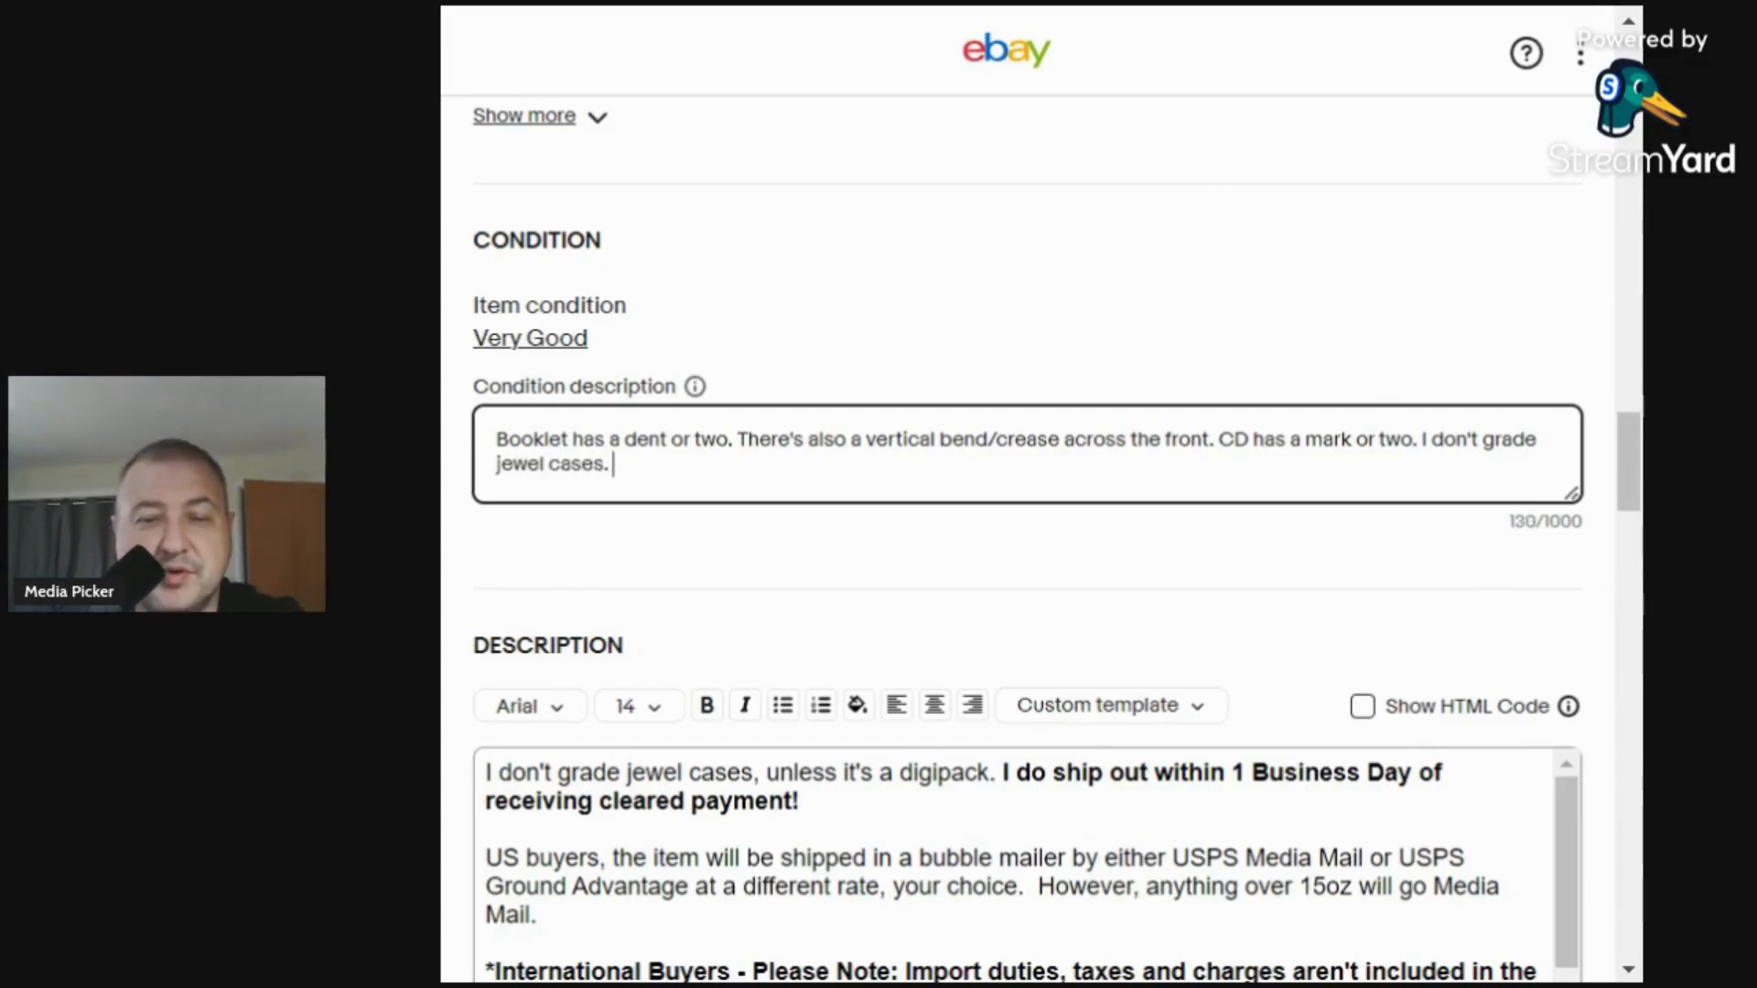
# Copy the booklet and CD defect sentences from the condition description into a separate paragraph at the start of the item description.
pyautogui.moveTo(1424, 440); pyautogui.dragTo(448, 449)
pyautogui.hotkey('ctrl', 'c')
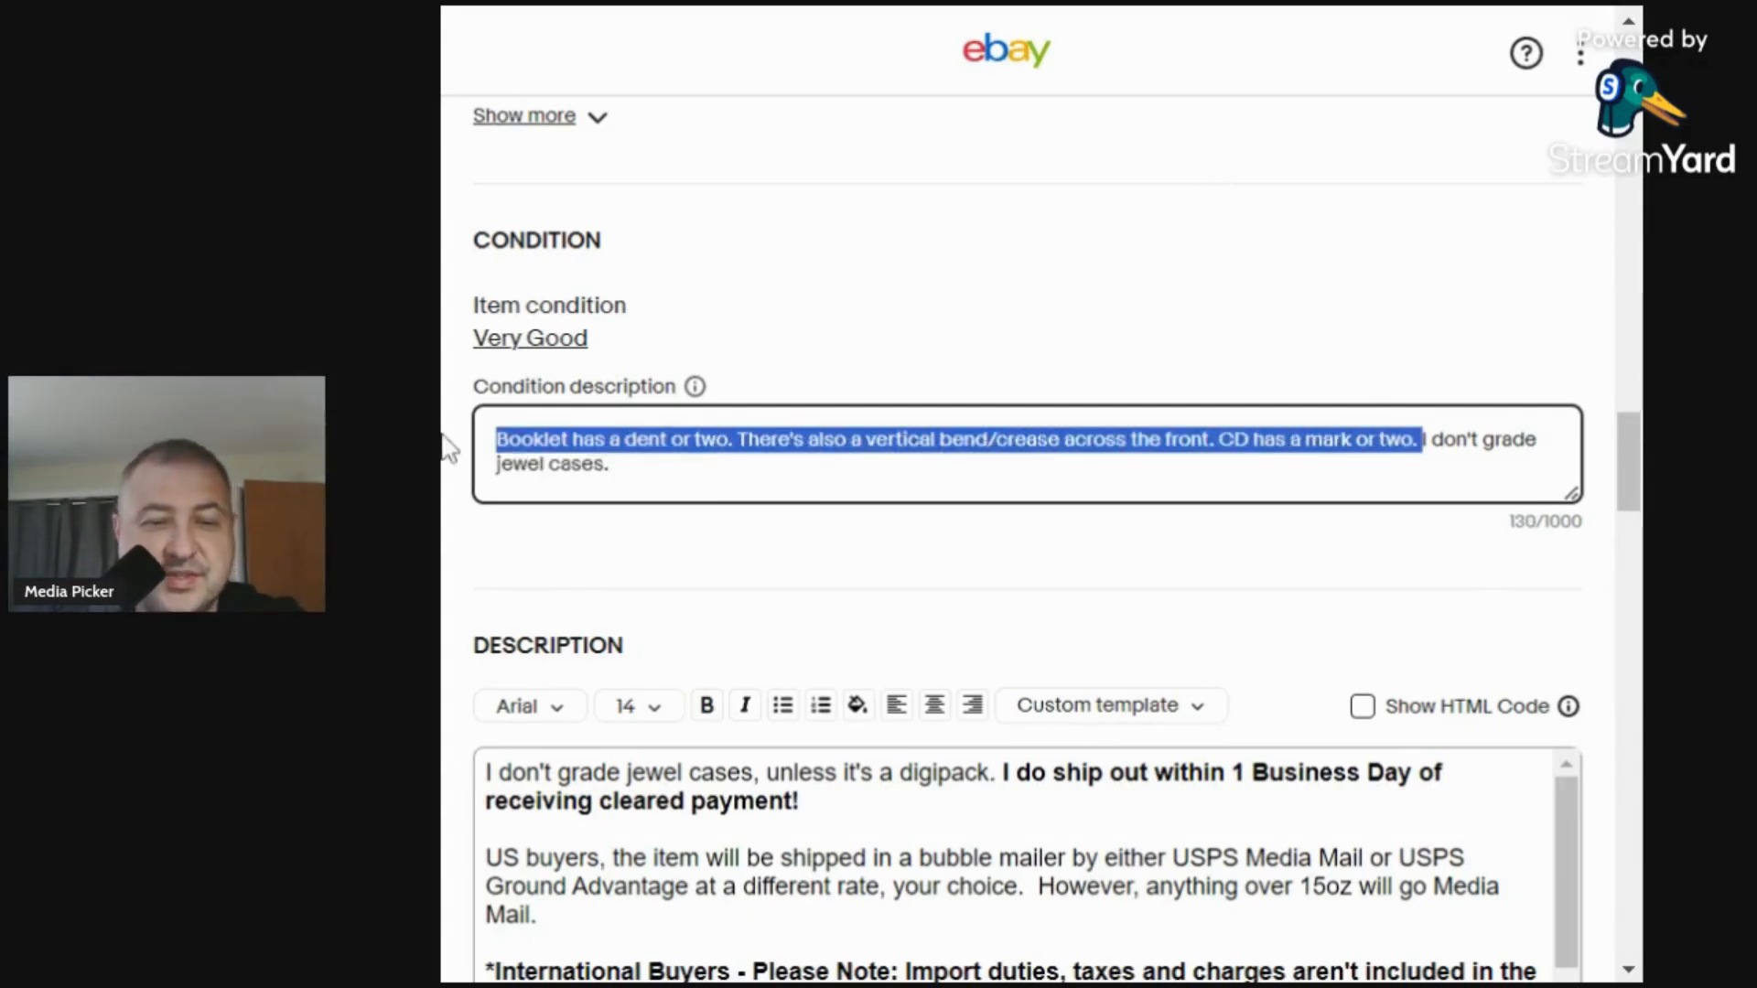
pyautogui.click(487, 773)
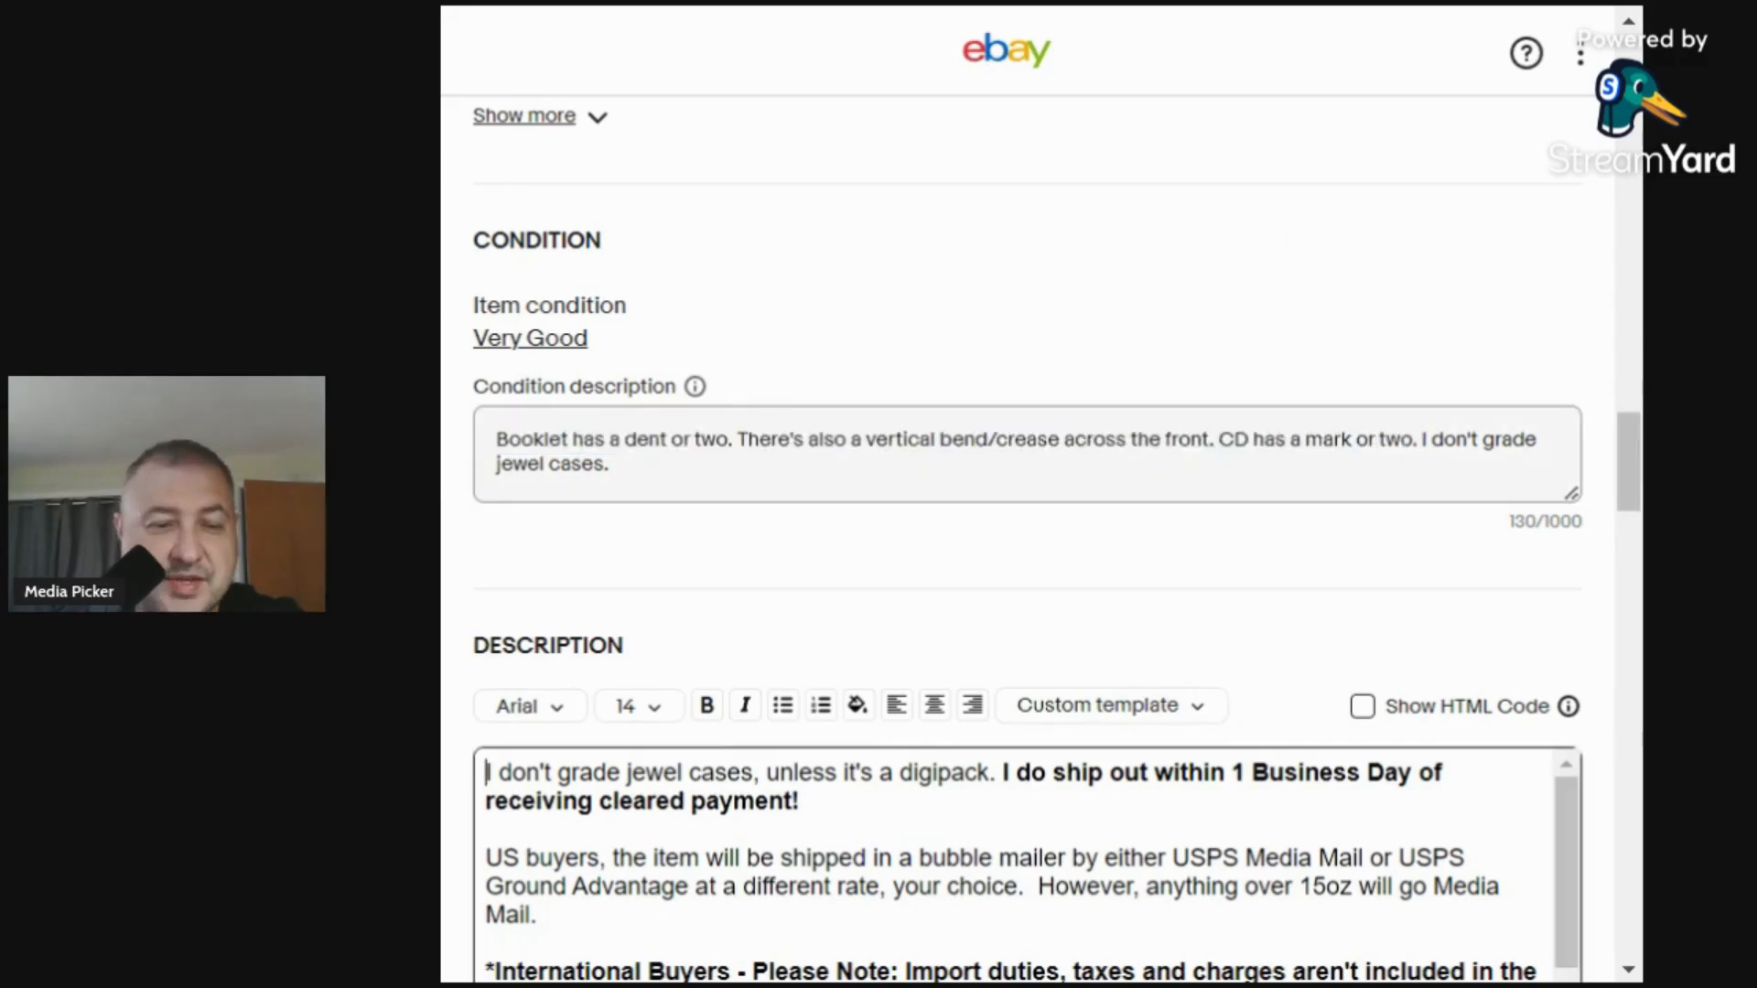
pyautogui.press('Return')
pyautogui.press('Return')
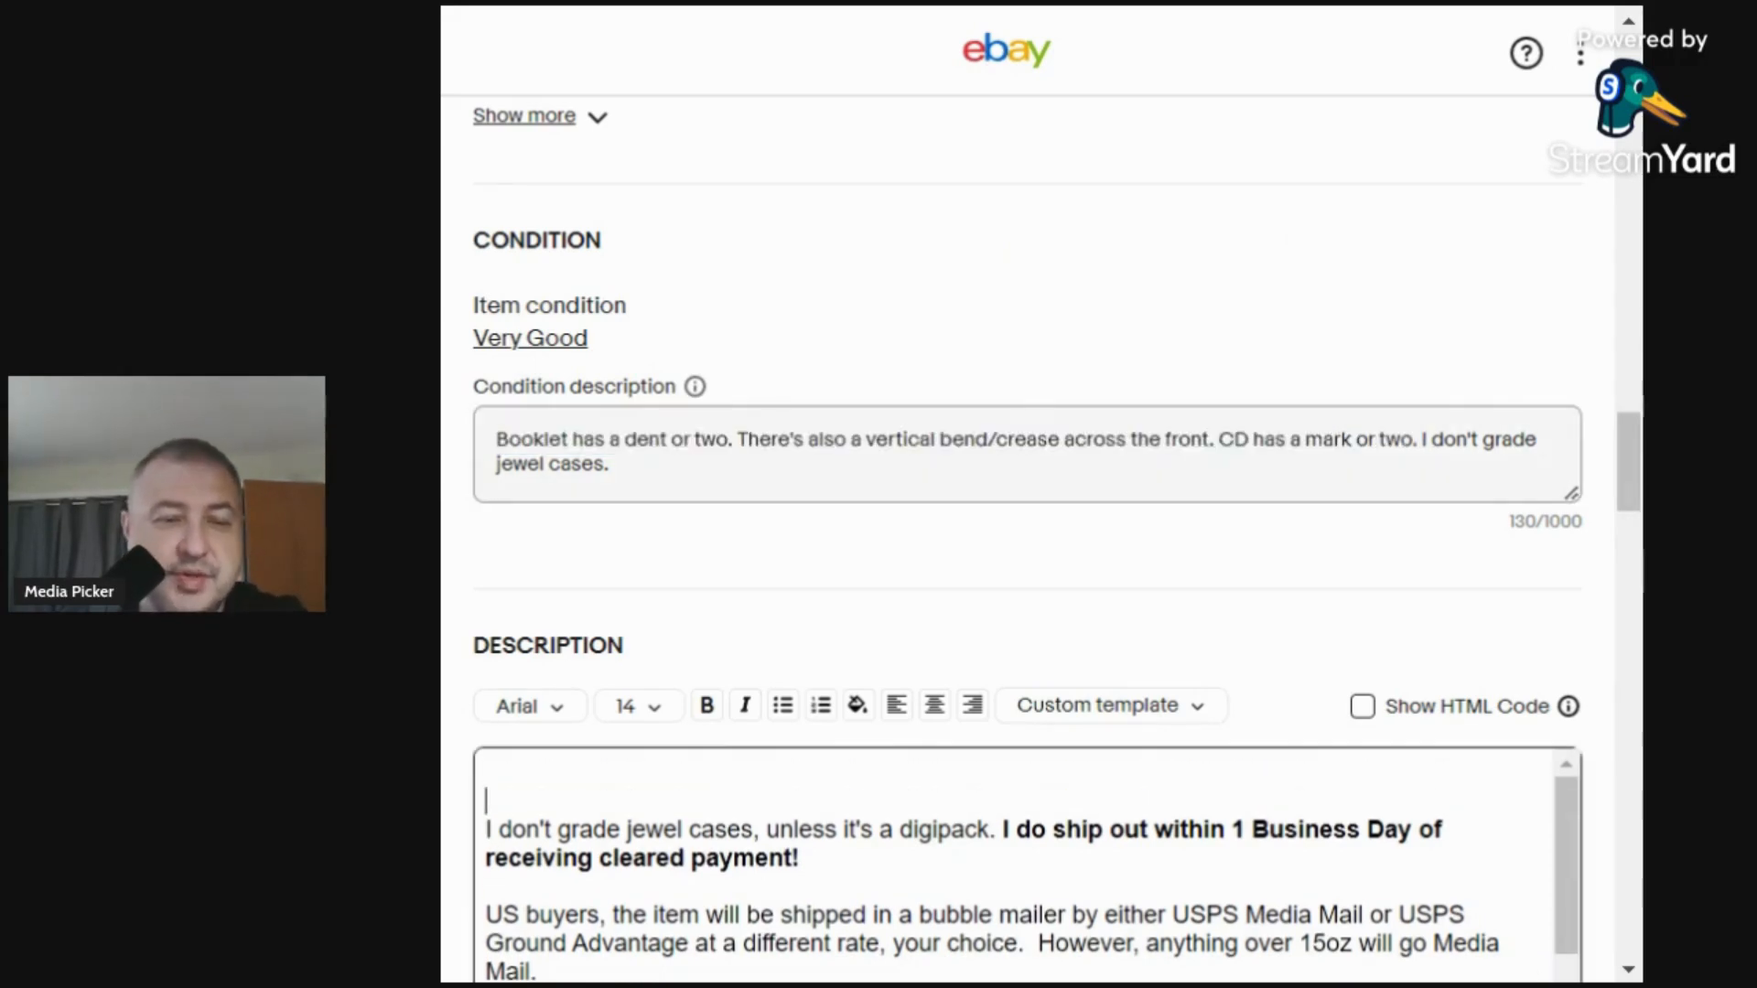
pyautogui.hotkey('ctrl', 'v')
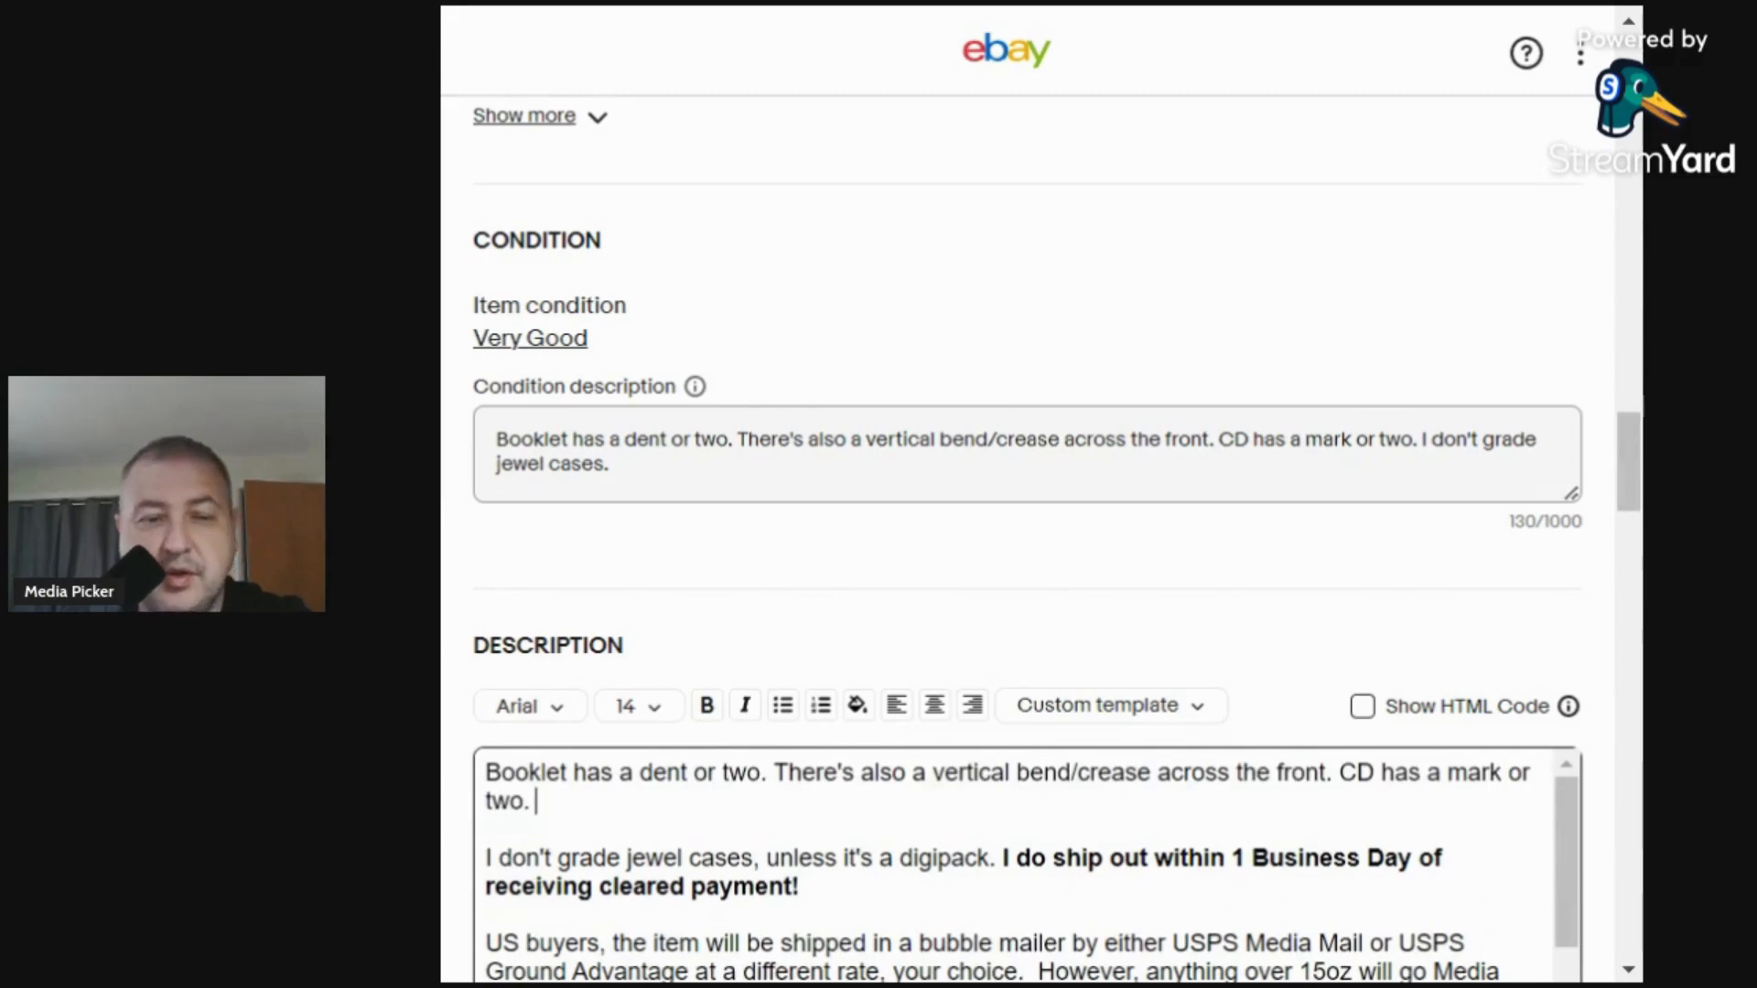
# Set the Buy It Now price to $2.98.
pyautogui.scroll(-5, 678, 778)
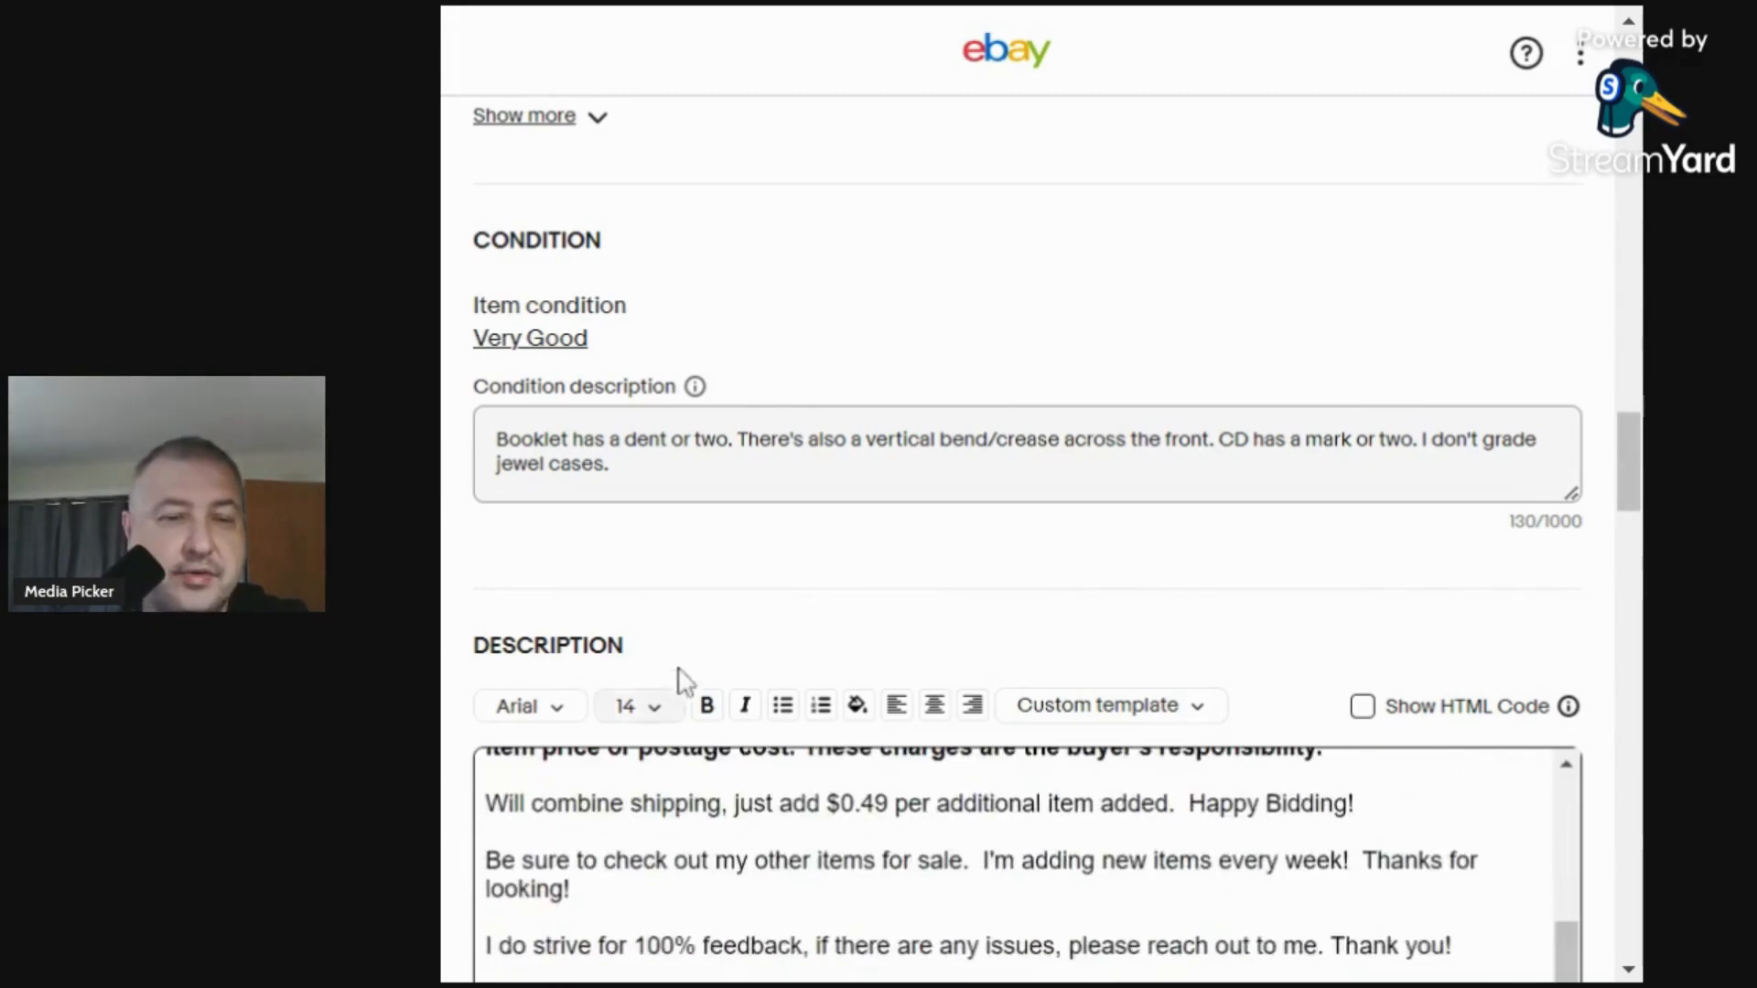
pyautogui.scroll(-9, 695, 659)
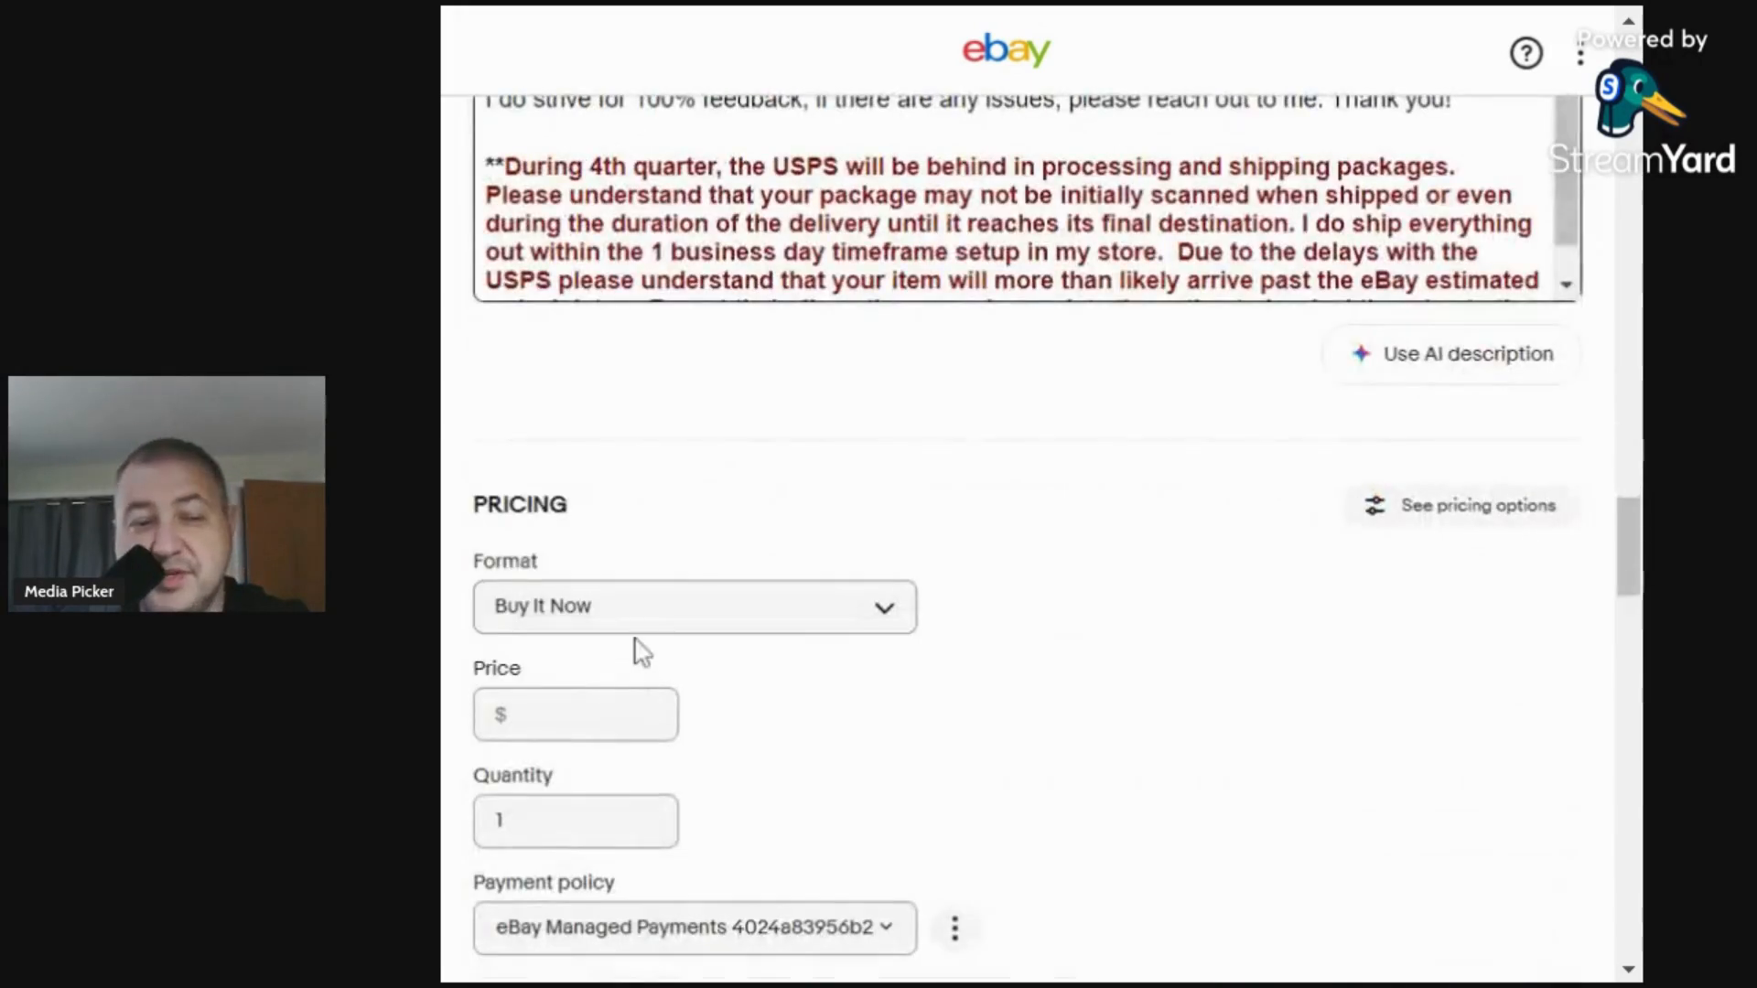
pyautogui.click(575, 715)
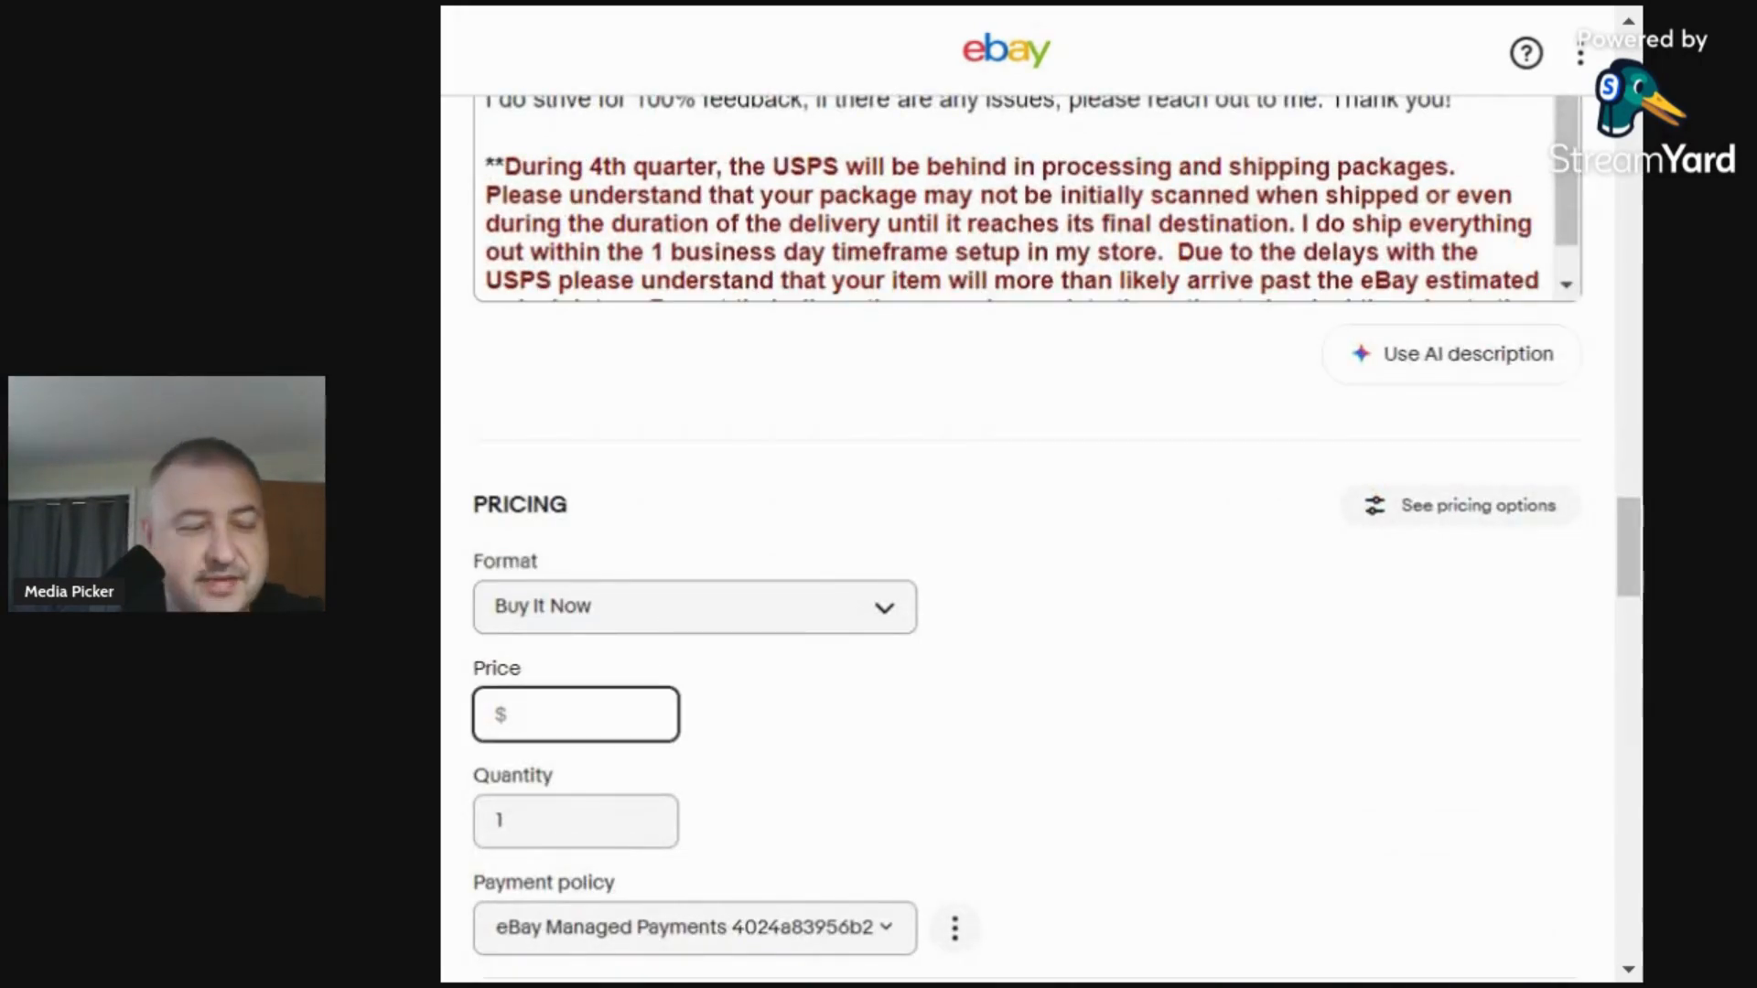
pyautogui.write('2.98')
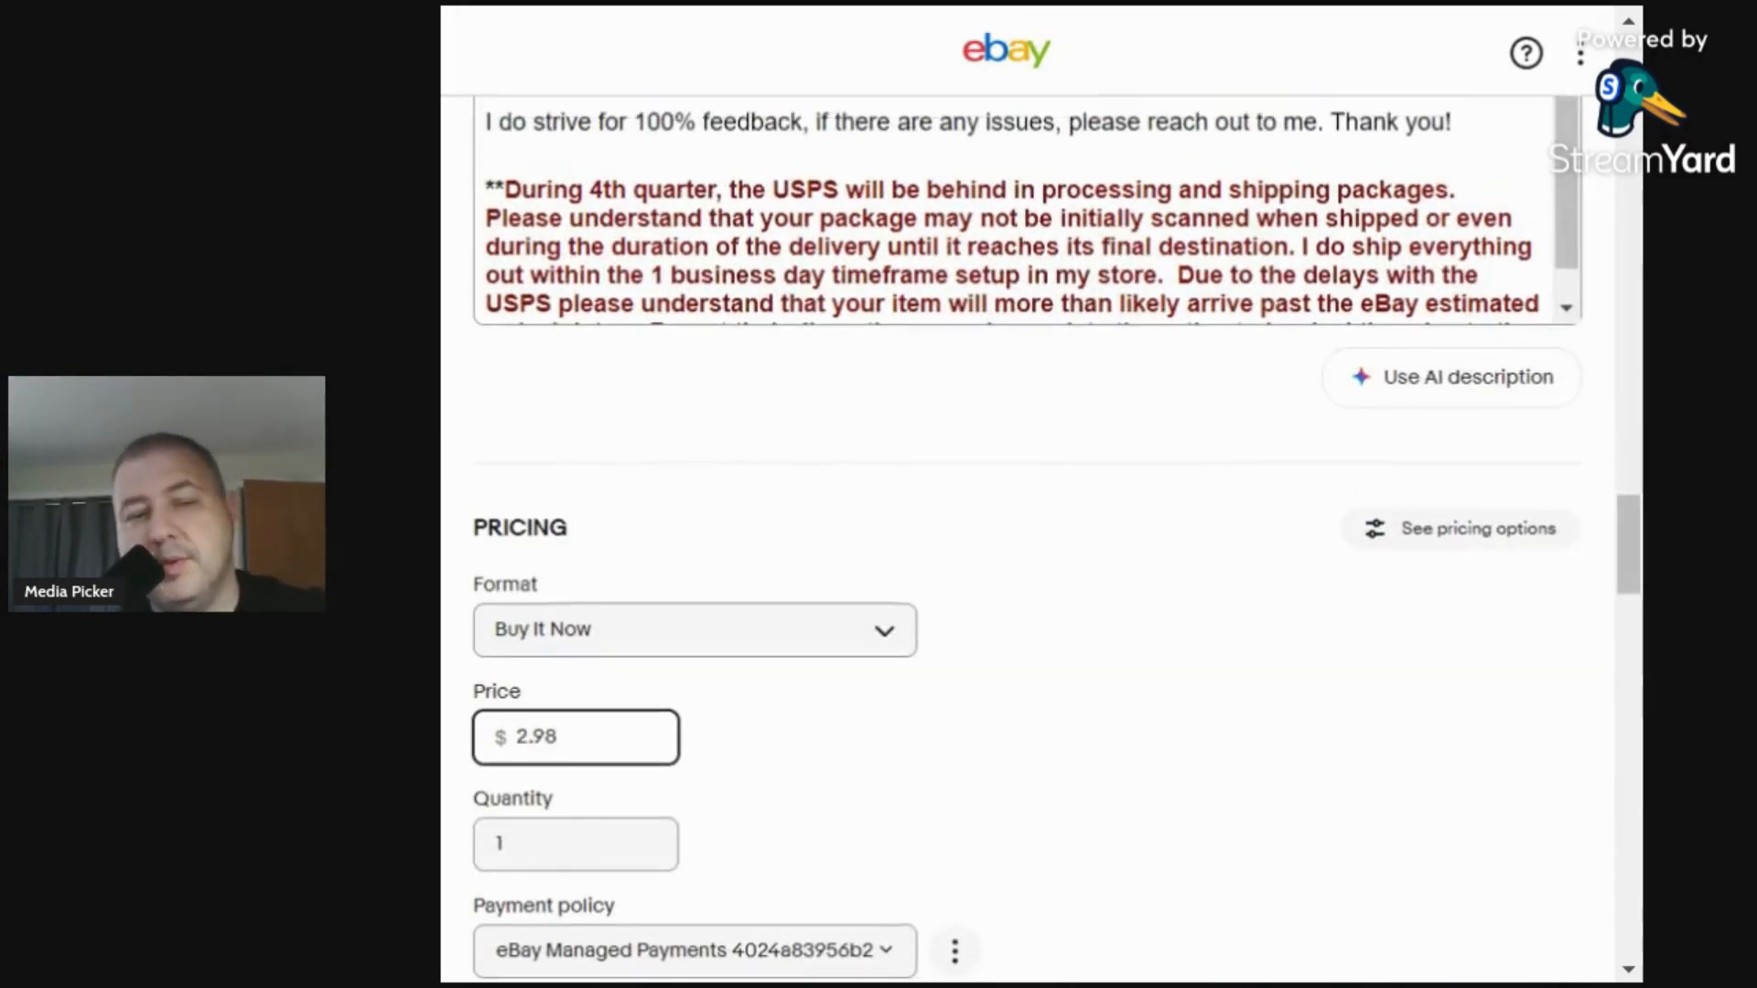
# Promote the listing with the general campaign strategy and set its listing ad rate to 4%.
pyautogui.scroll(-10, 646, 678)
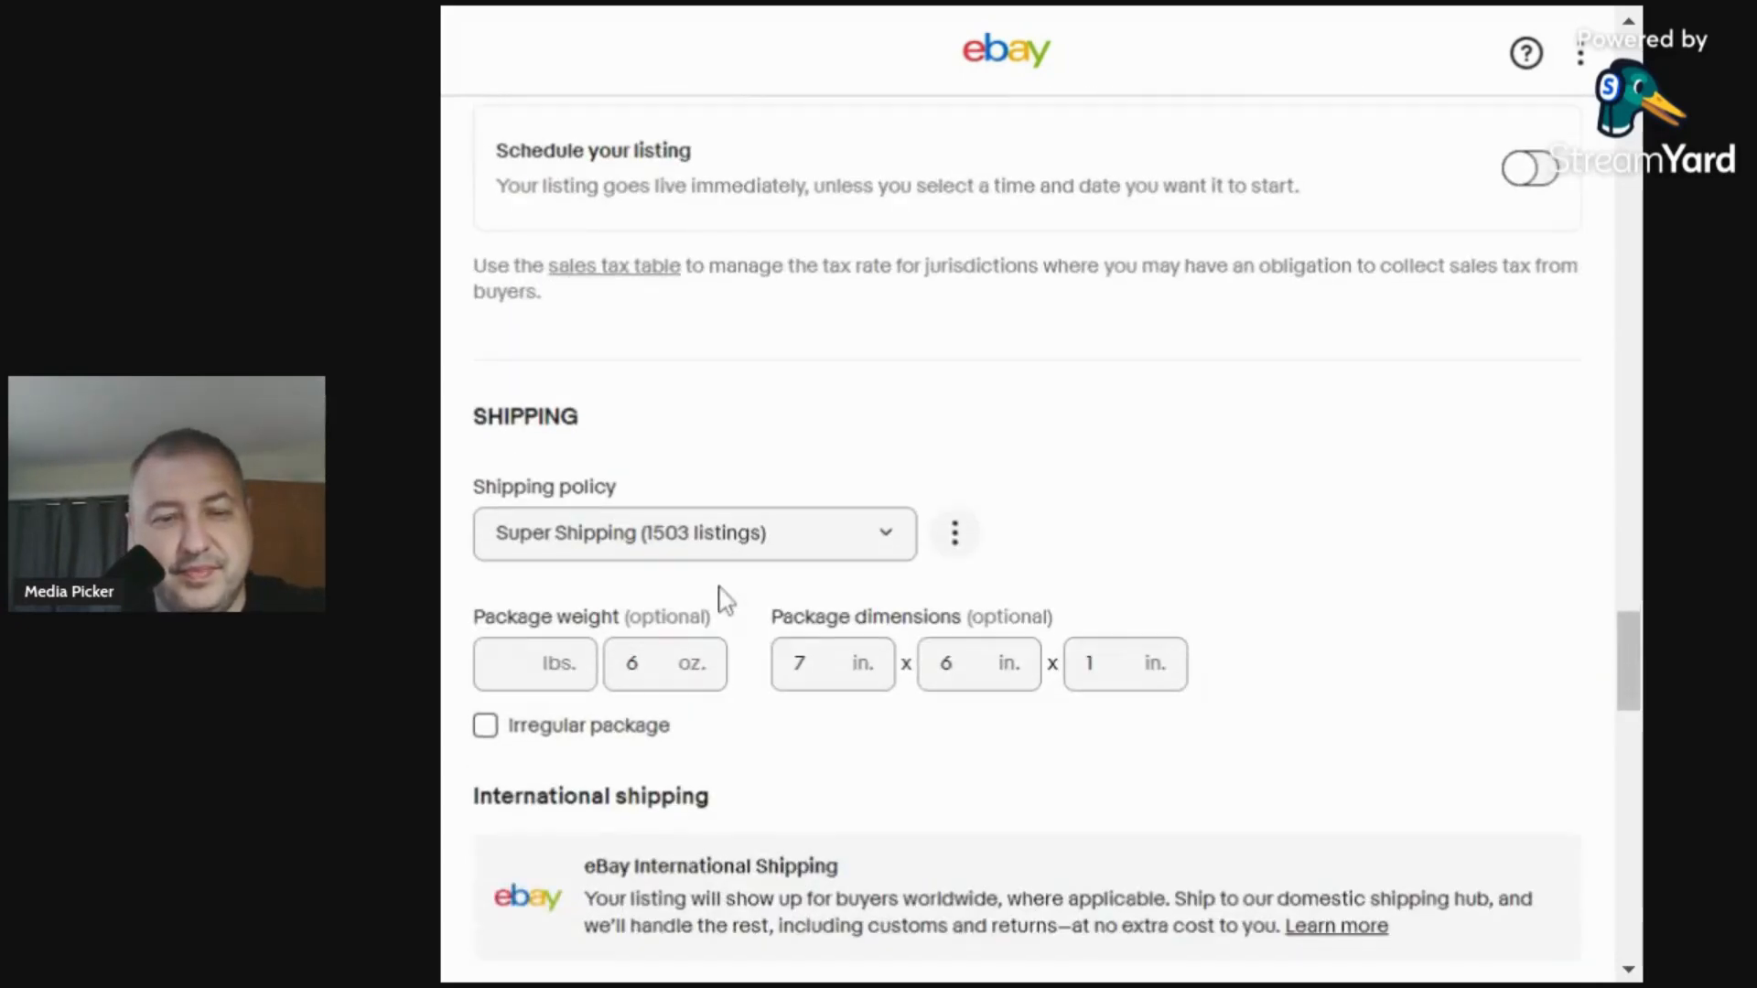
pyautogui.scroll(-12, 723, 600)
pyautogui.click(1505, 526)
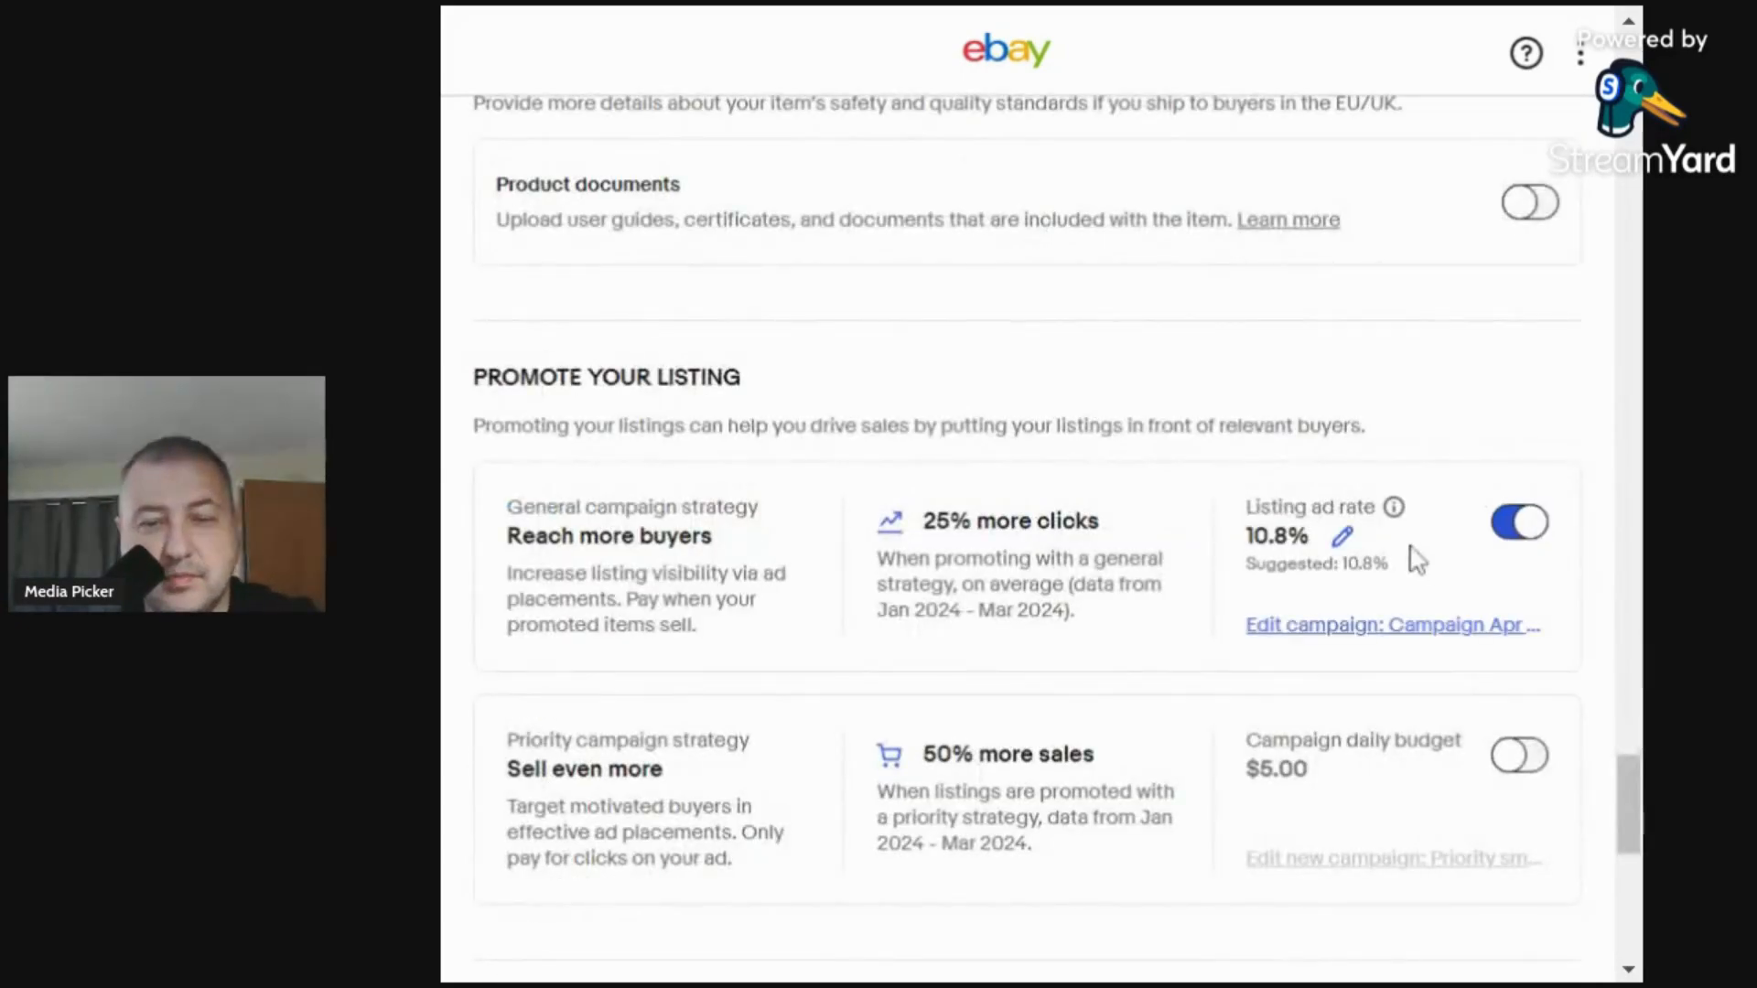
pyautogui.click(1345, 548)
pyautogui.press('BackSpace')
pyautogui.press('BackSpace')
pyautogui.press('BackSpace')
pyautogui.press('BackSpace')
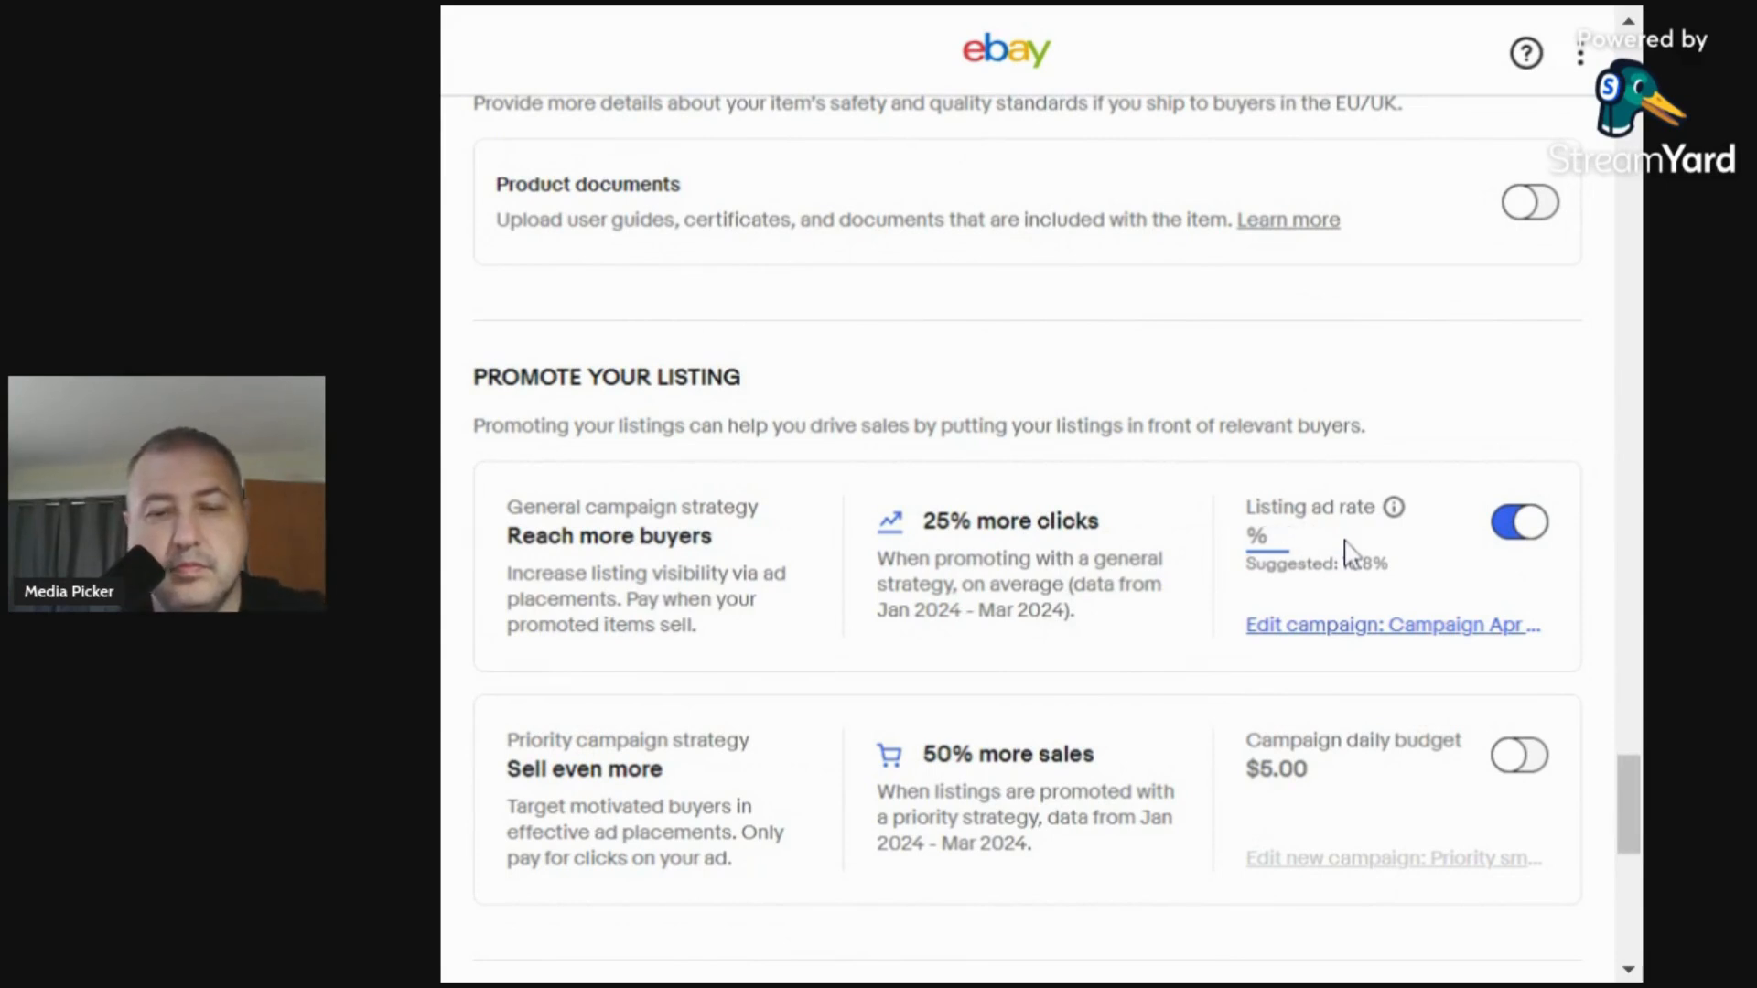
pyautogui.write('4')
pyautogui.click(1210, 344)
# Save the Aztec Camera Stray listing as a draft.
pyautogui.scroll(-5, 1210, 344)
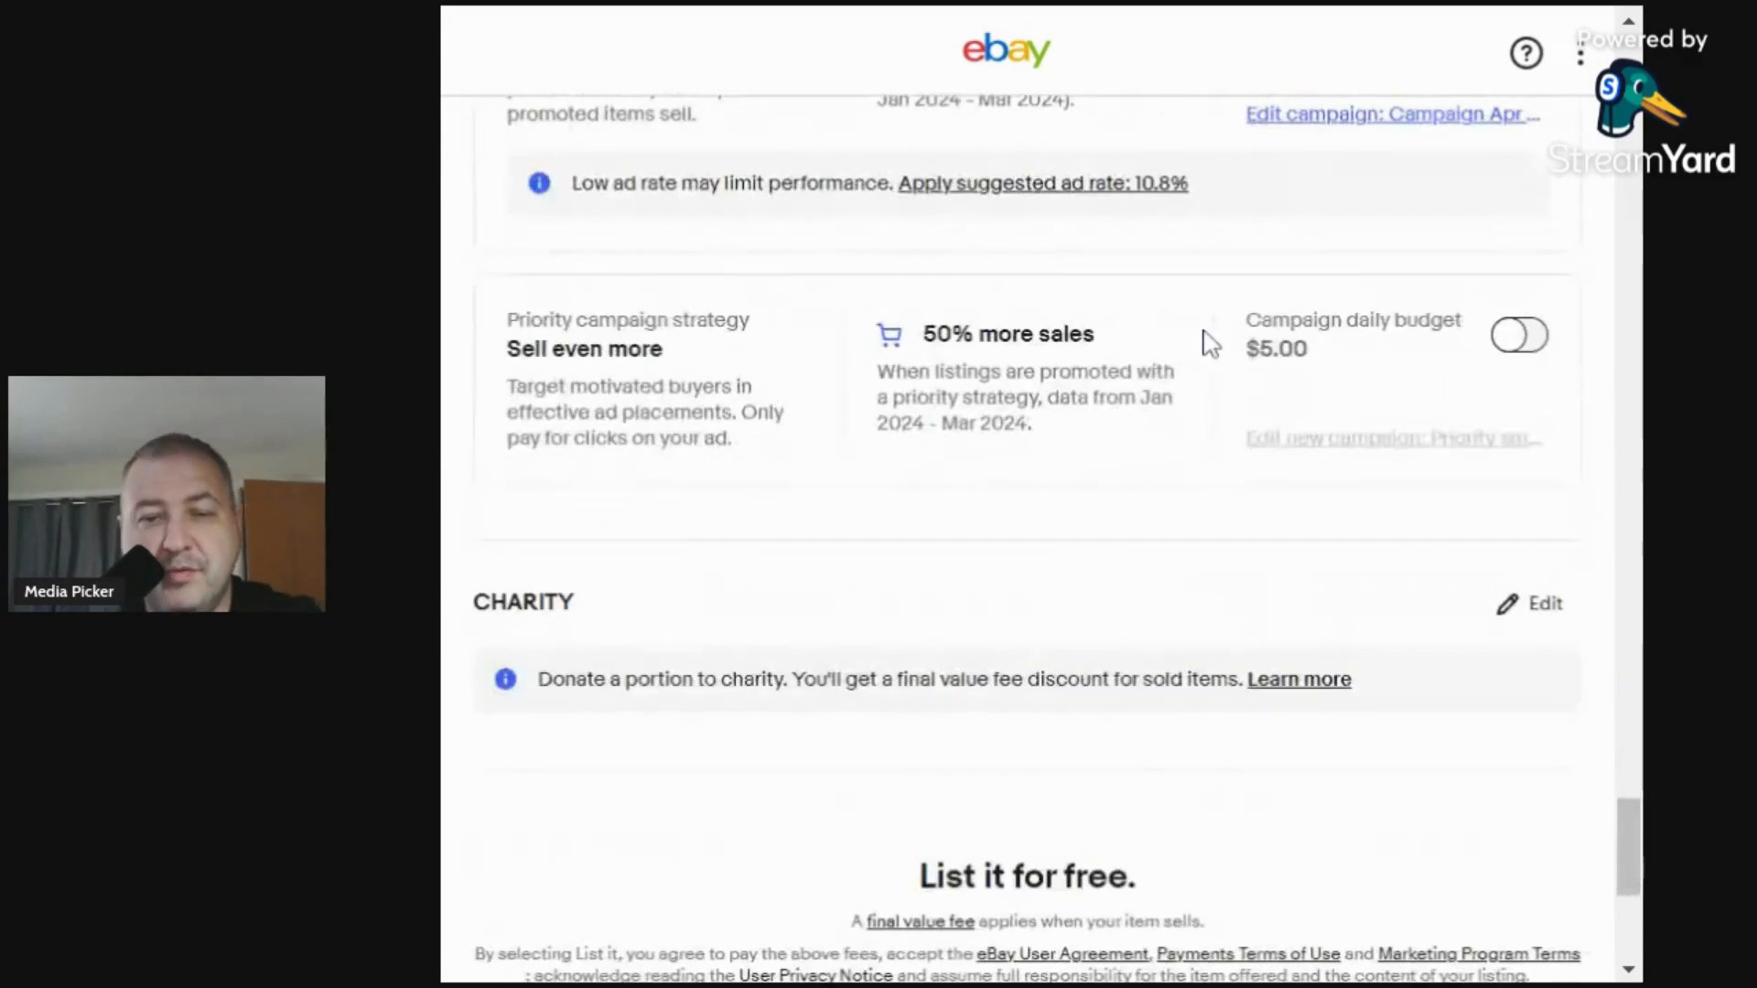
pyautogui.scroll(-5, 1203, 337)
pyautogui.click(1086, 644)
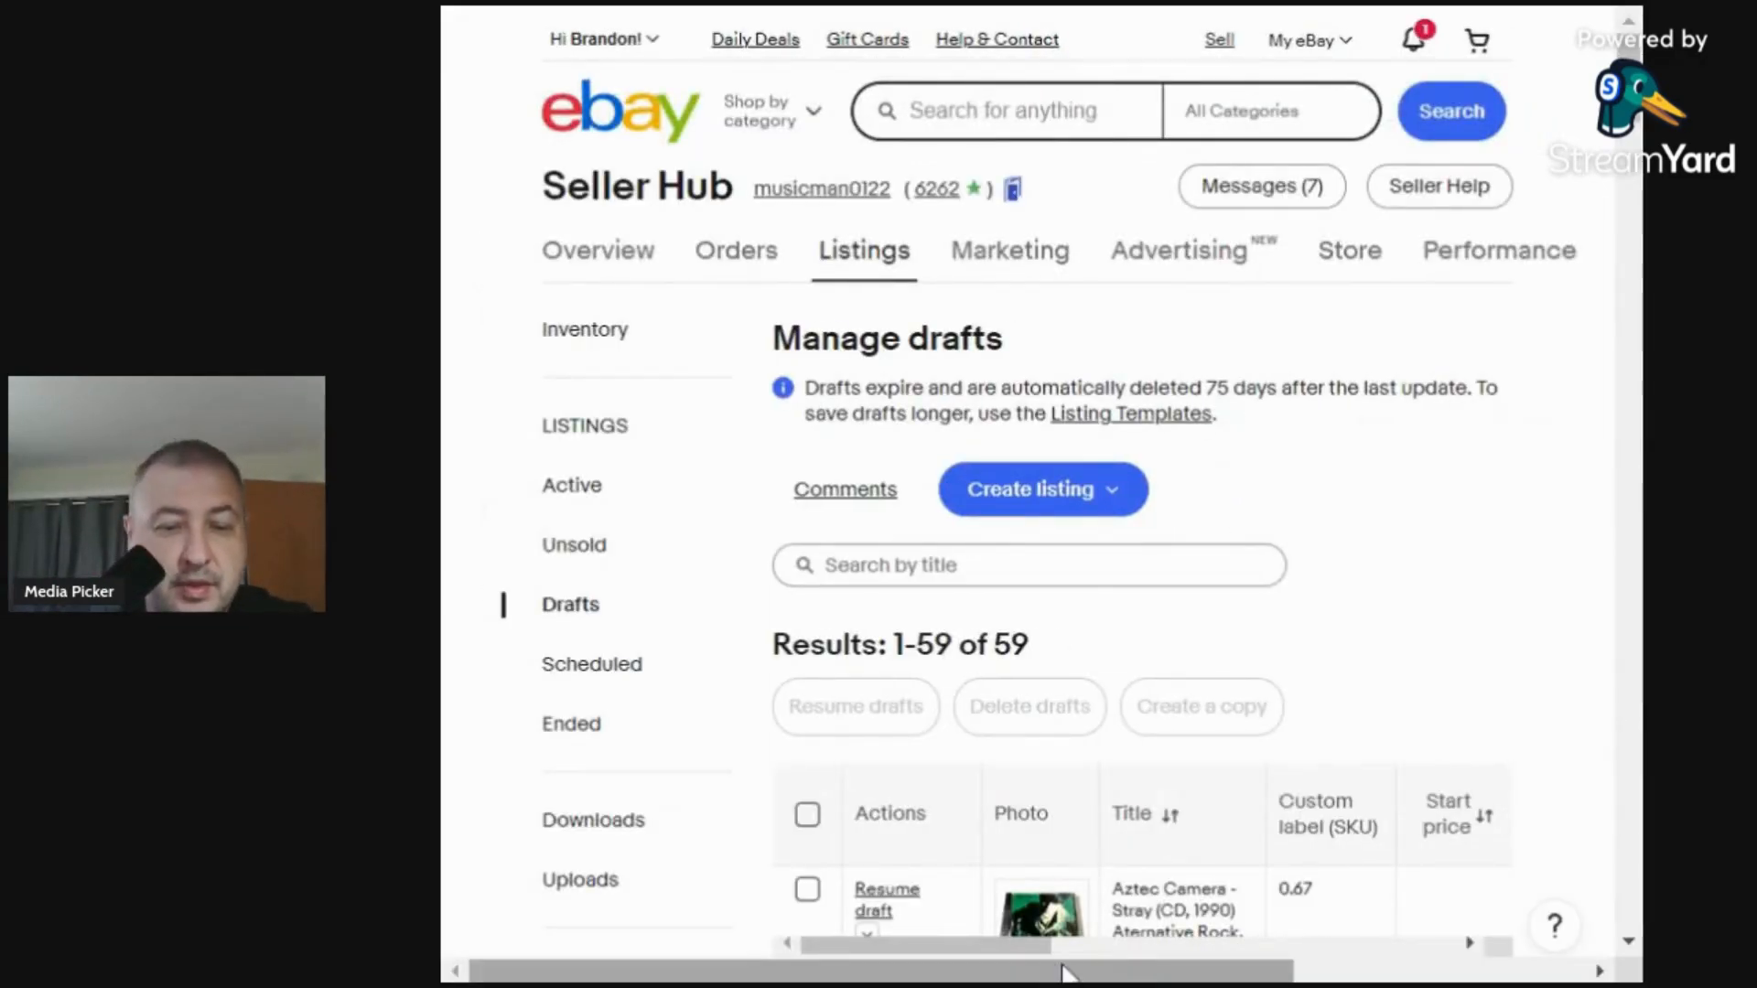
# Create a new single listing from the "1. CD Listing" template.
pyautogui.moveTo(1041, 952)
pyautogui.mouseDown()
pyautogui.moveTo(1447, 957)
pyautogui.moveTo(1042, 957)
pyautogui.mouseUp()
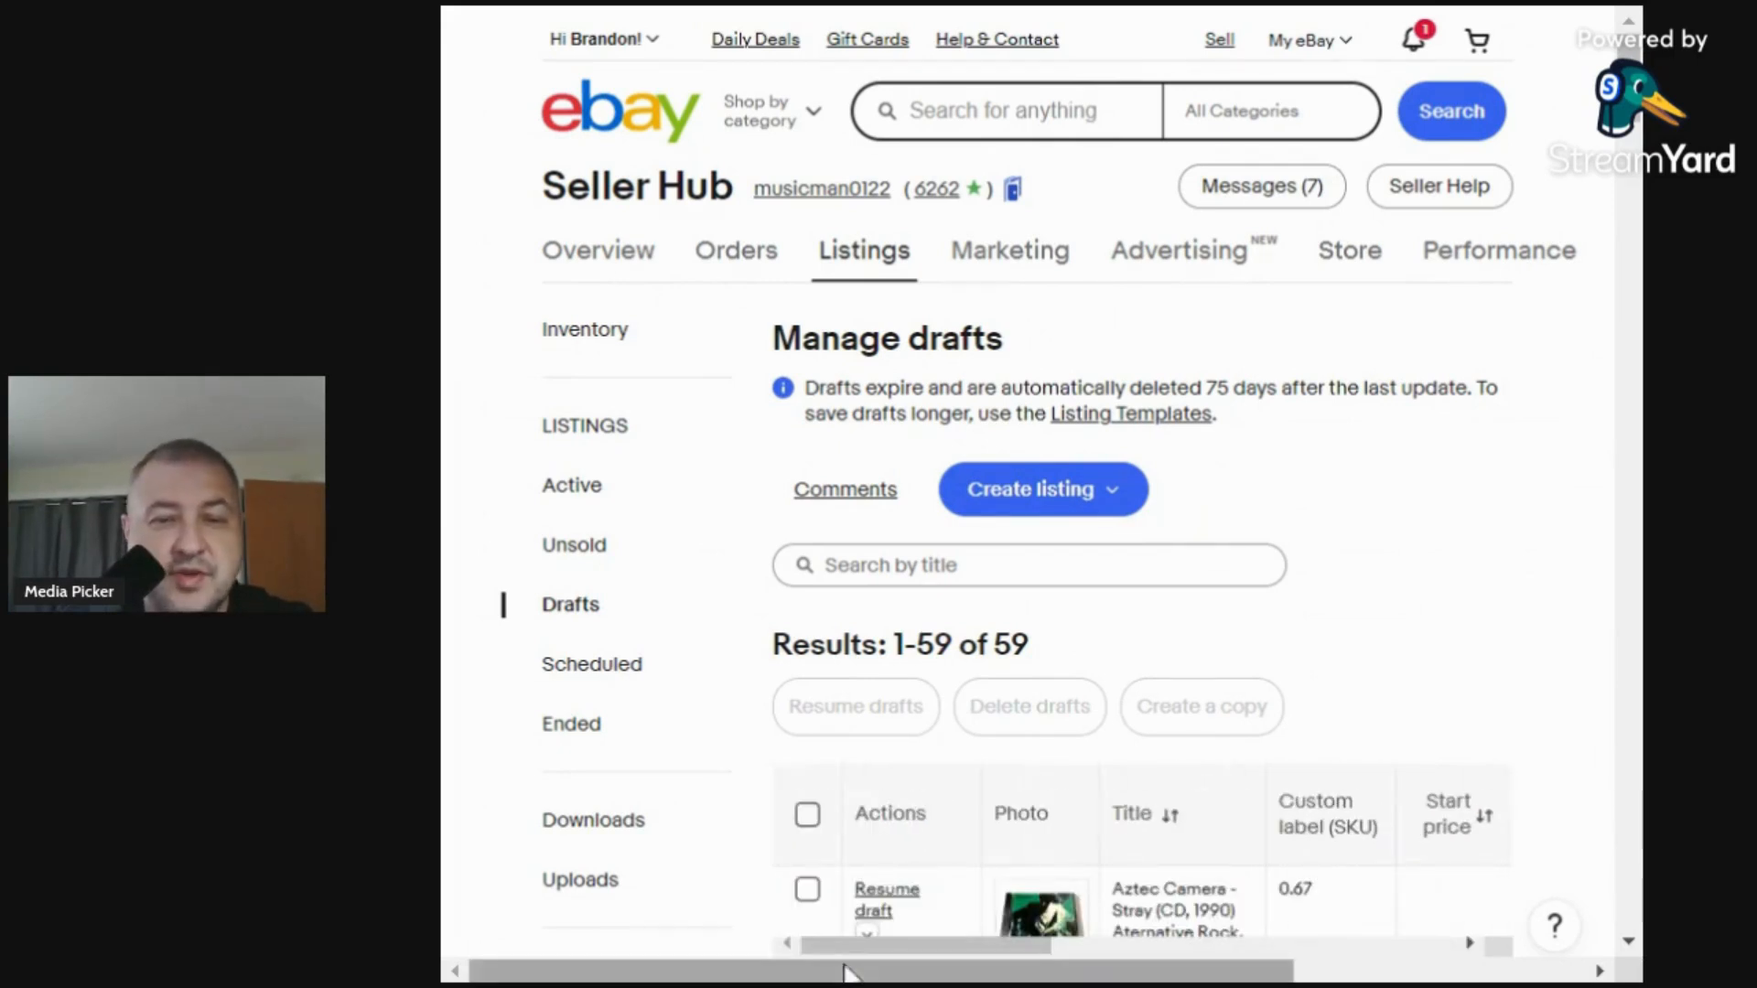
pyautogui.click(1043, 489)
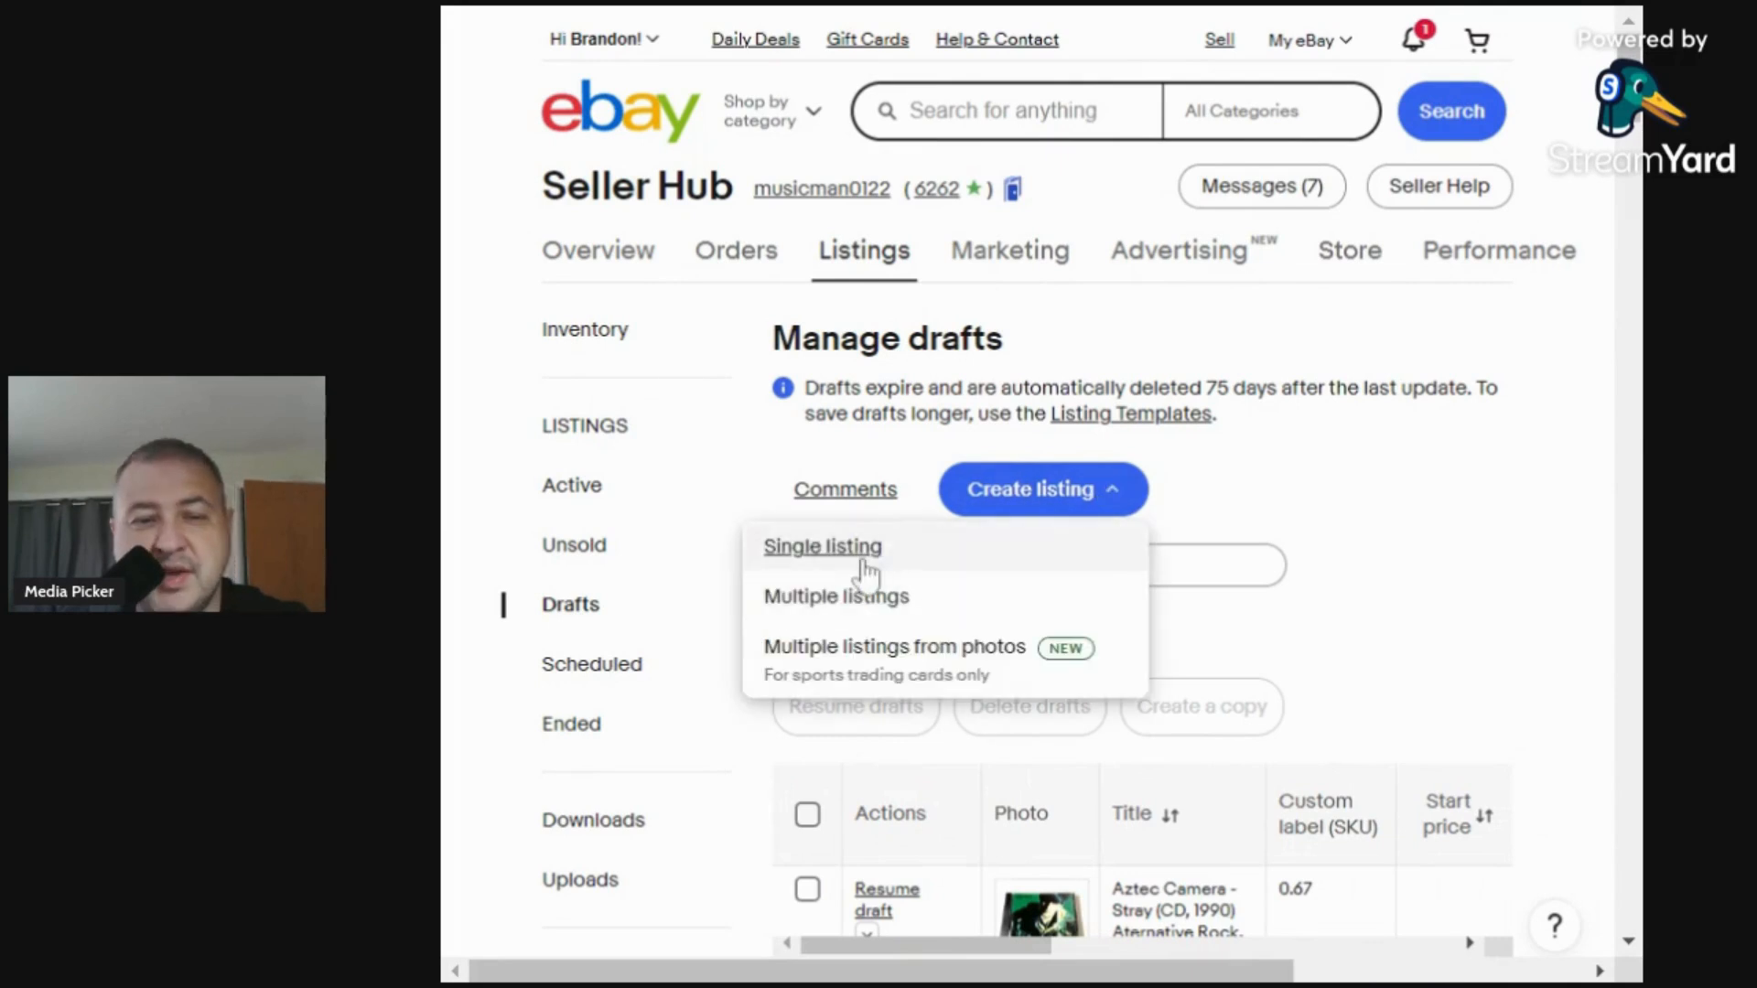
pyautogui.click(858, 596)
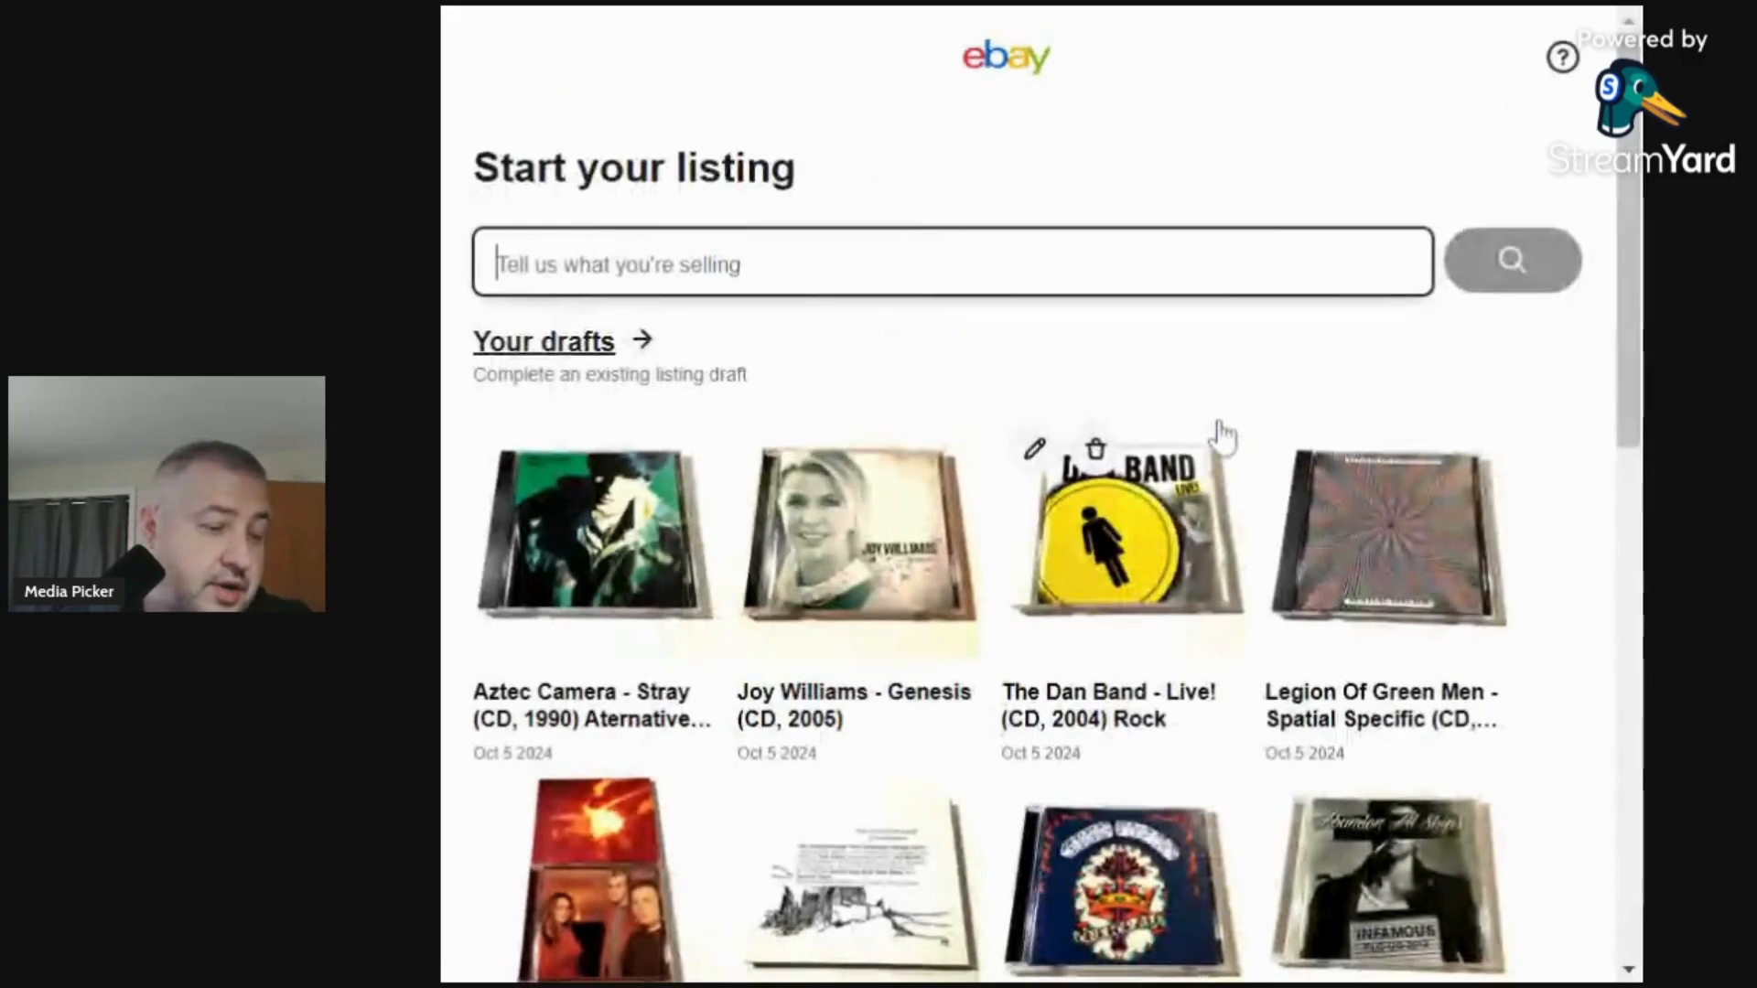
pyautogui.click(678, 9)
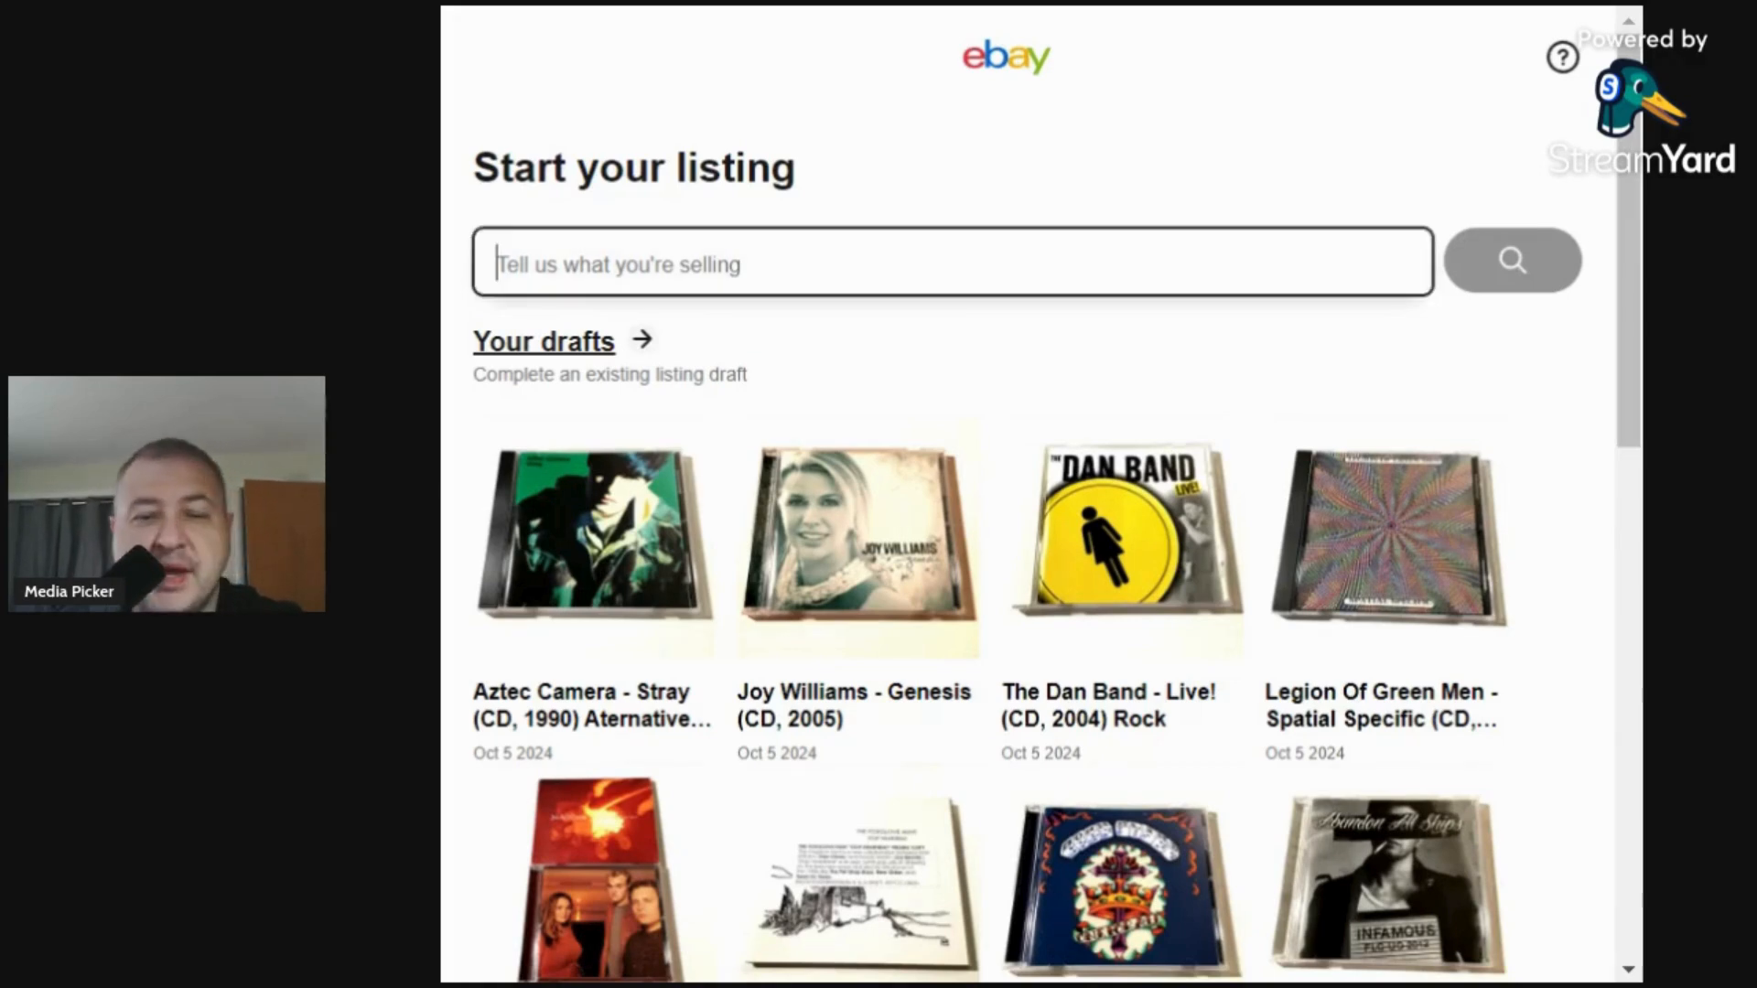
pyautogui.scroll(-12, 1262, 345)
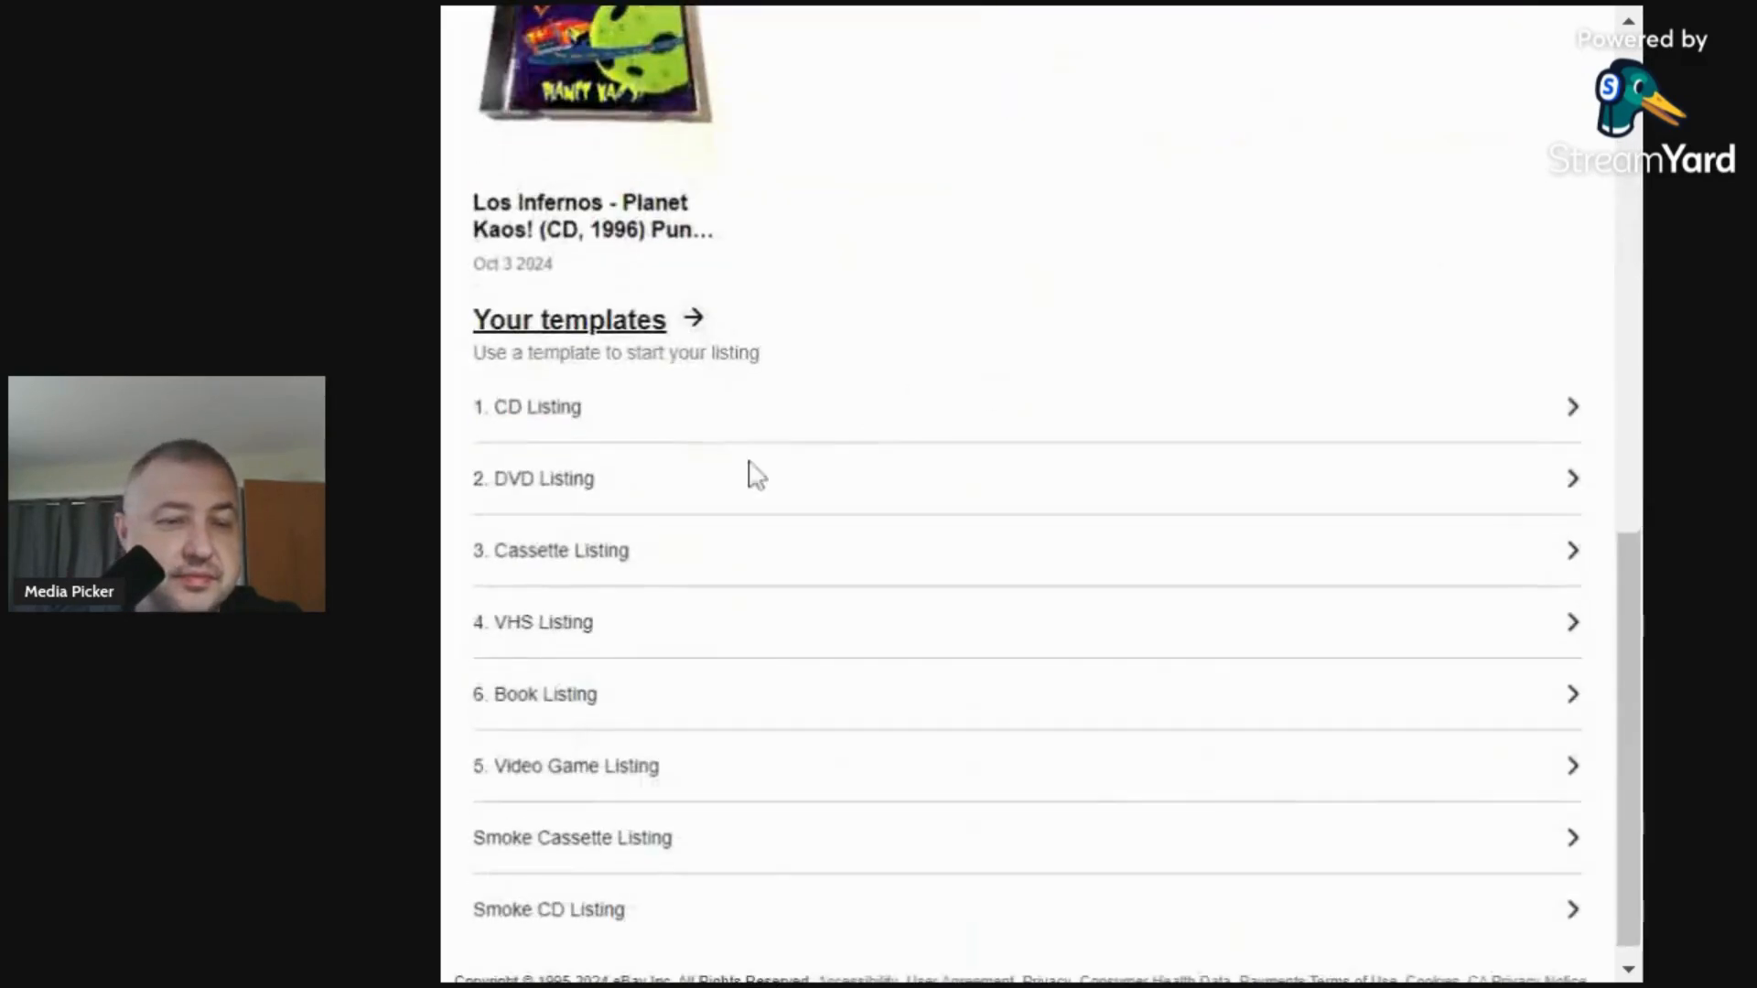
pyautogui.click(553, 409)
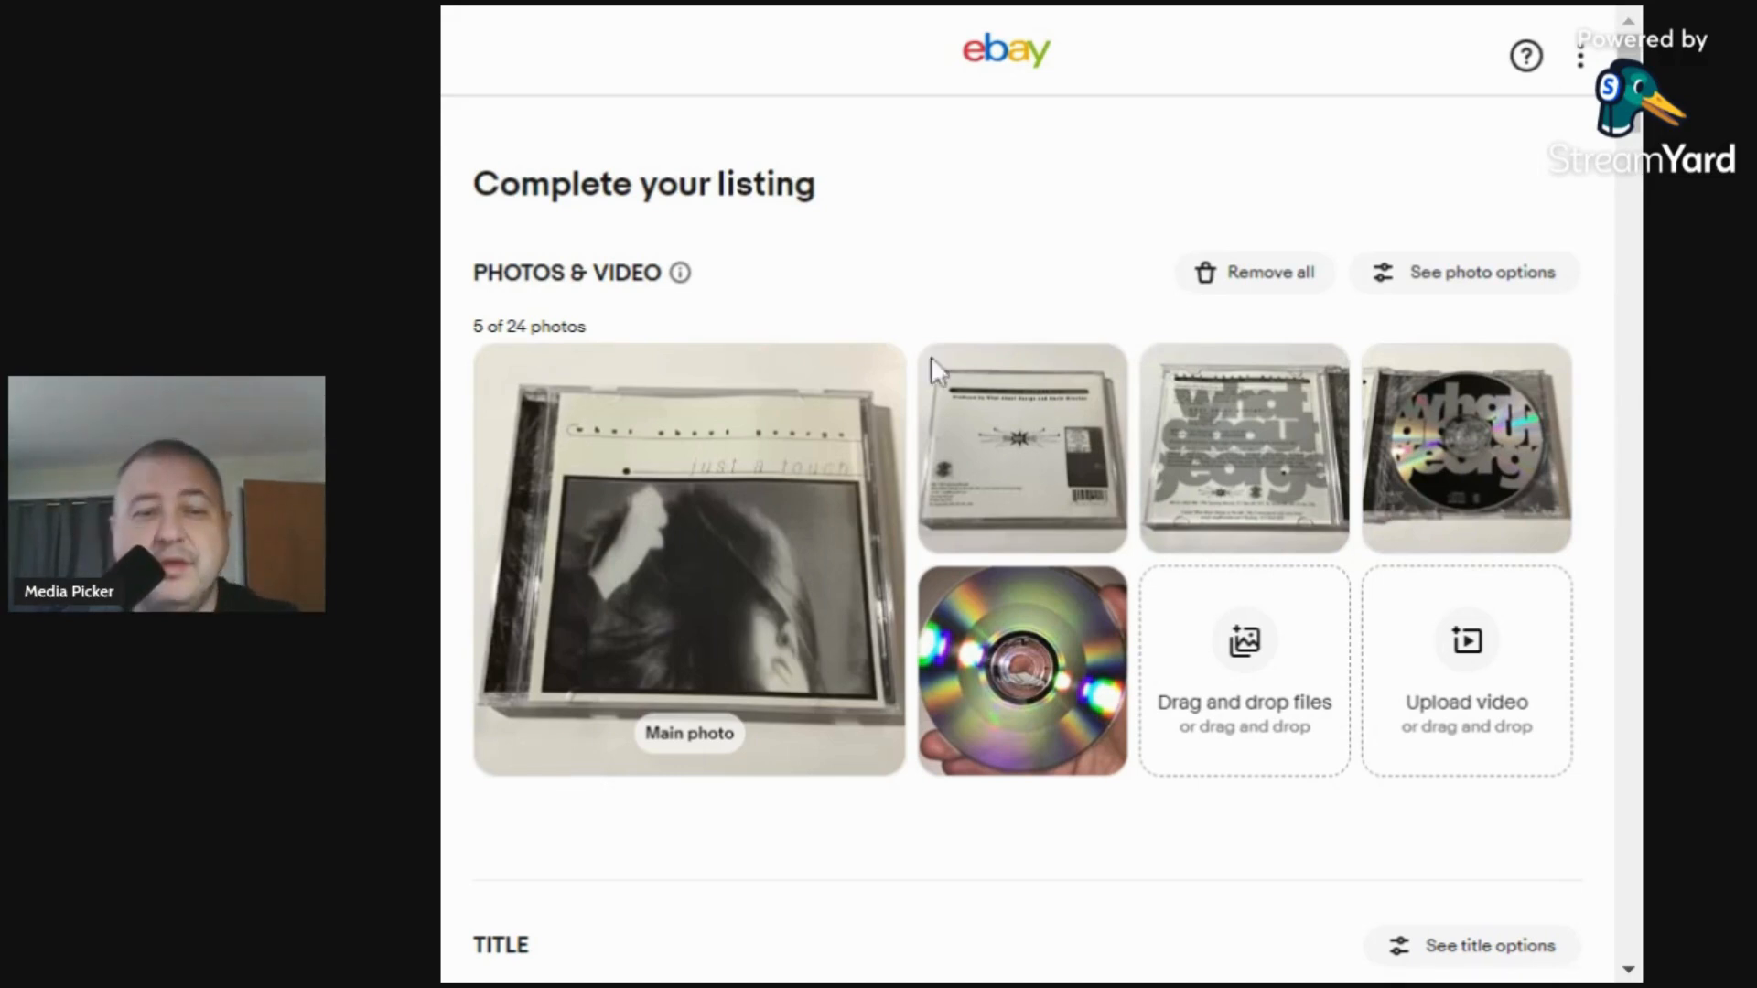
# Set the front cover photo's brightness to 18 and contrast to 20, and save the adjustment.
pyautogui.click(645, 517)
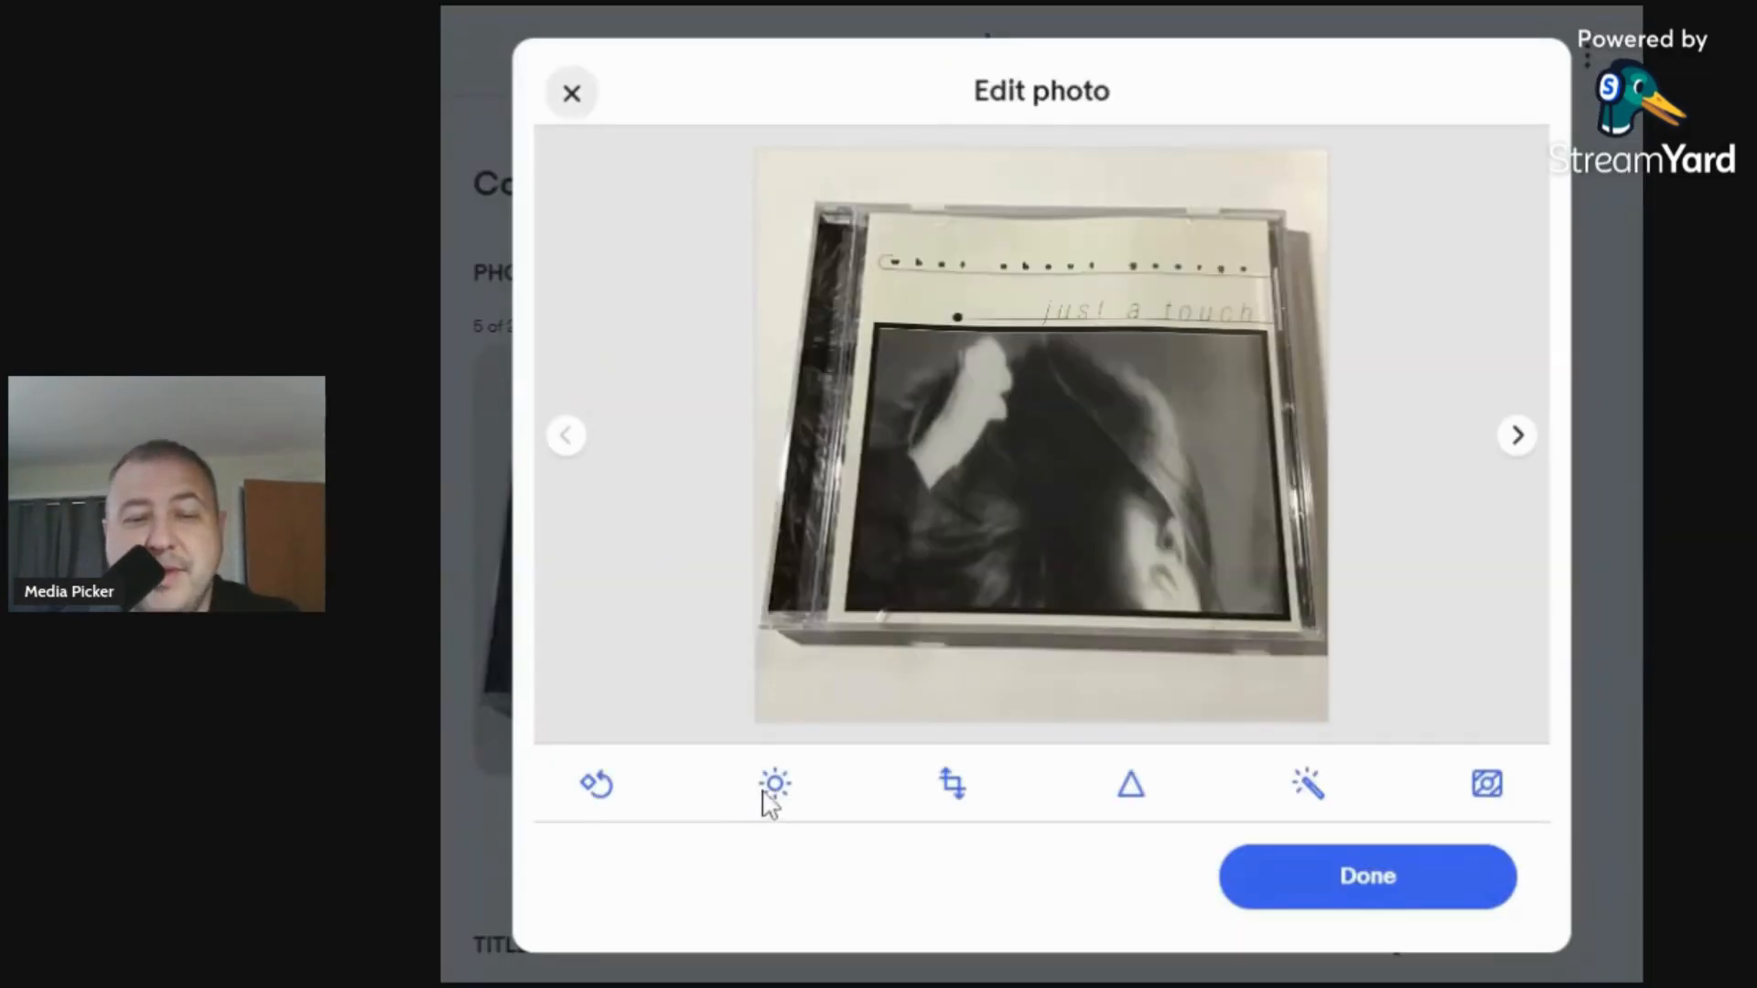
pyautogui.click(773, 787)
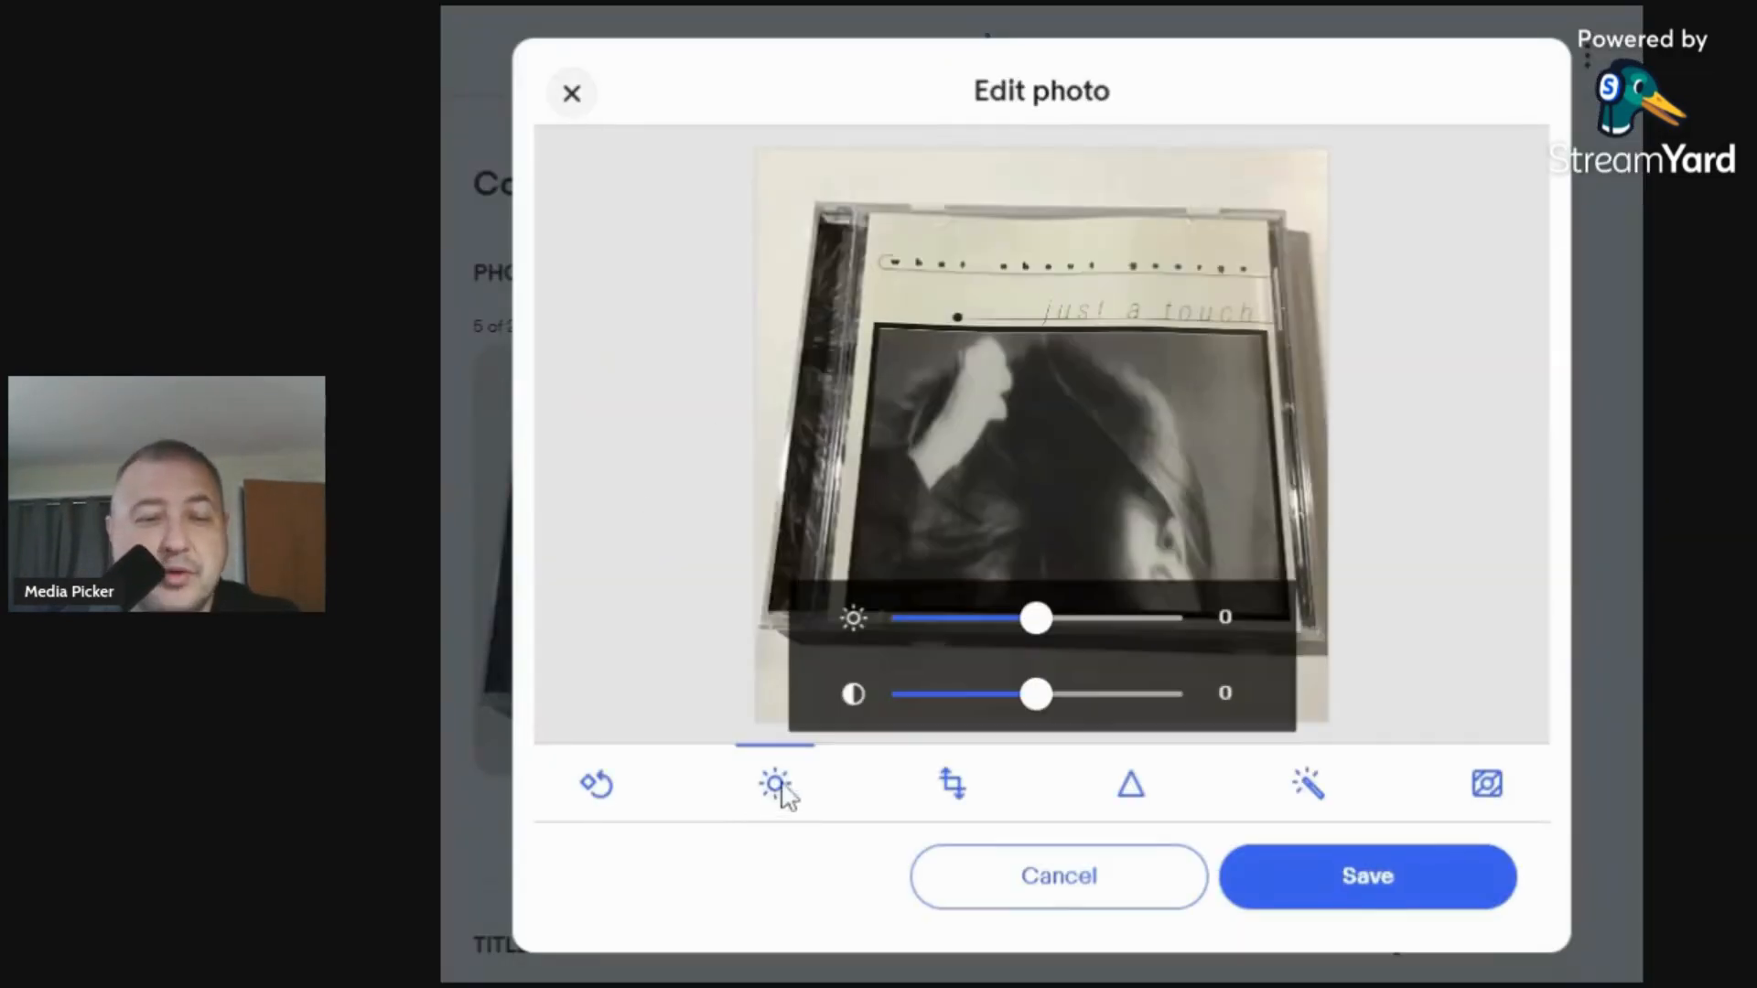
pyautogui.click(1066, 693)
pyautogui.click(1061, 620)
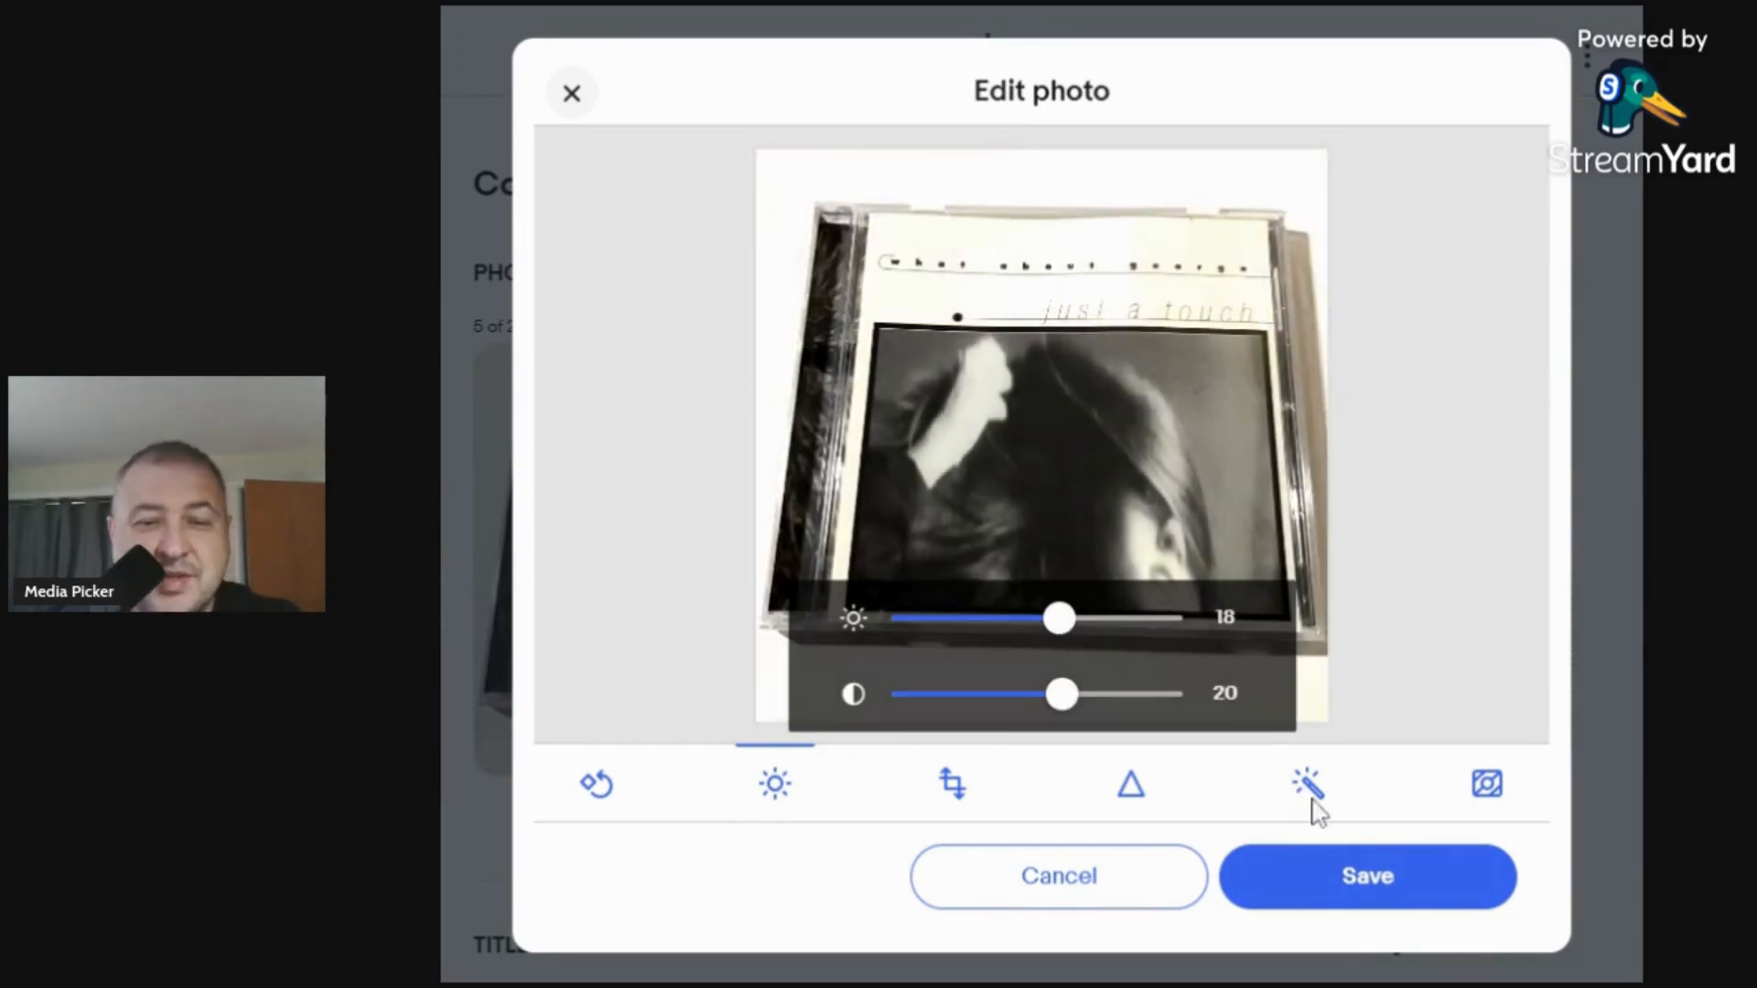
pyautogui.click(1312, 895)
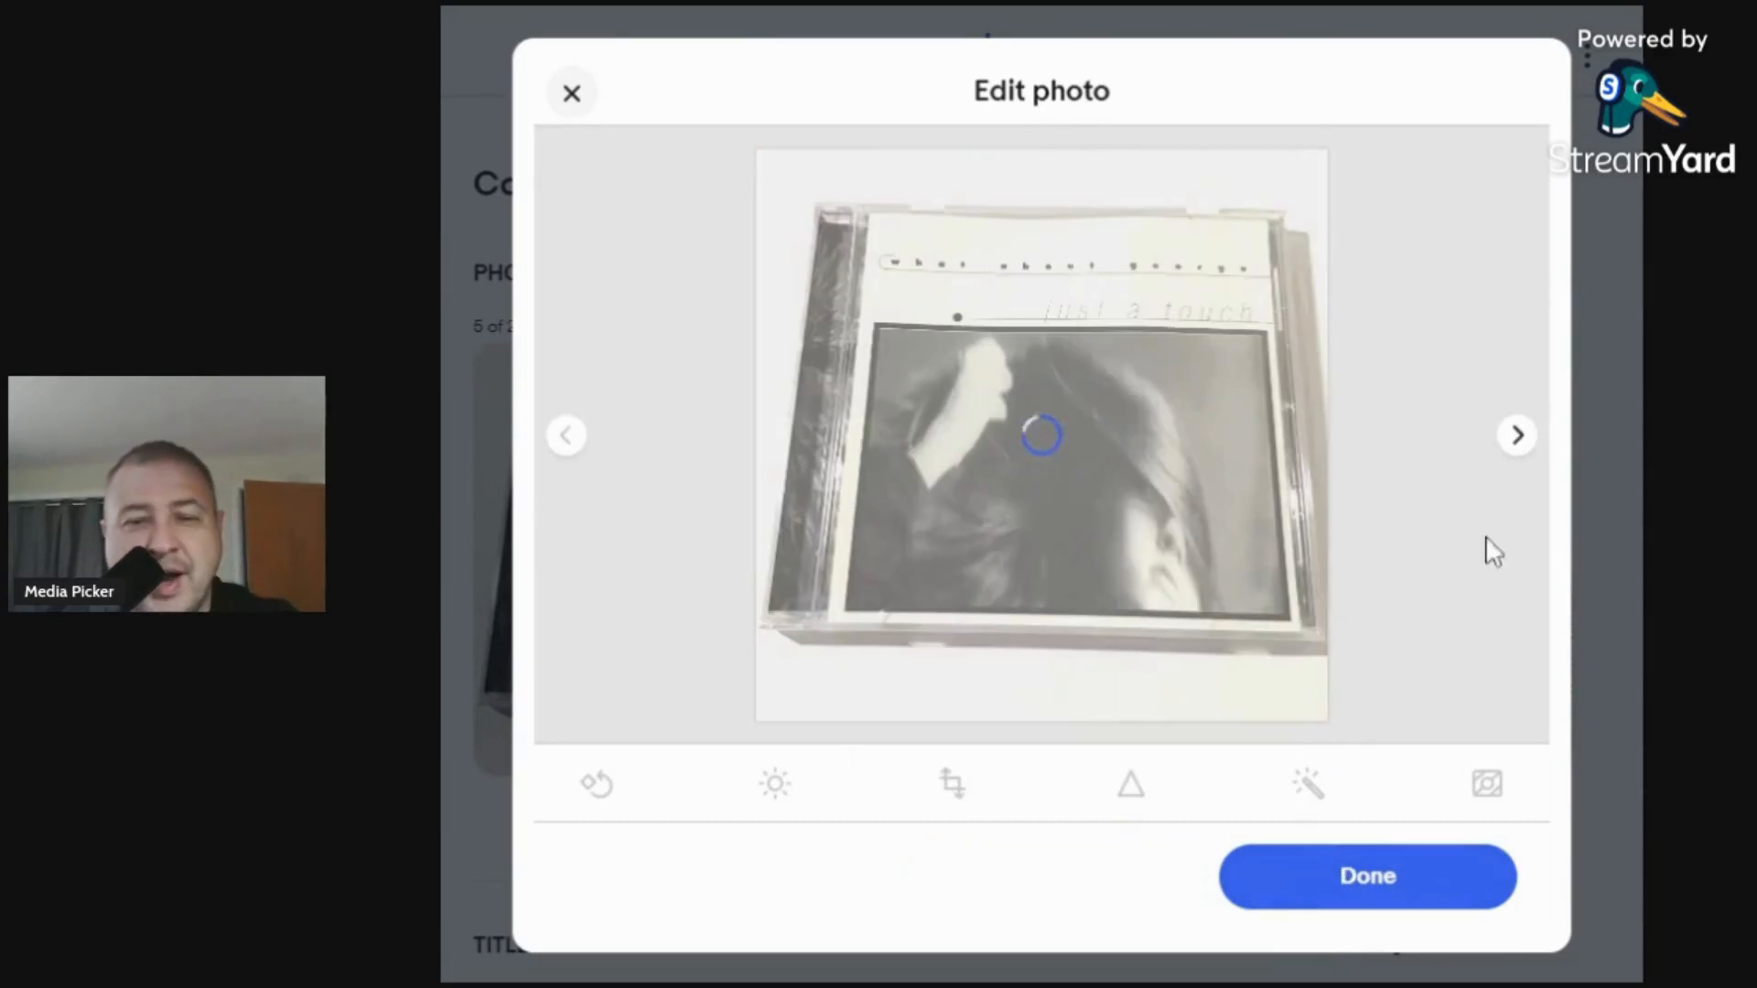
# Set the back cover photo's brightness to 22 and contrast to 20, and save the adjustment.
pyautogui.click(1525, 439)
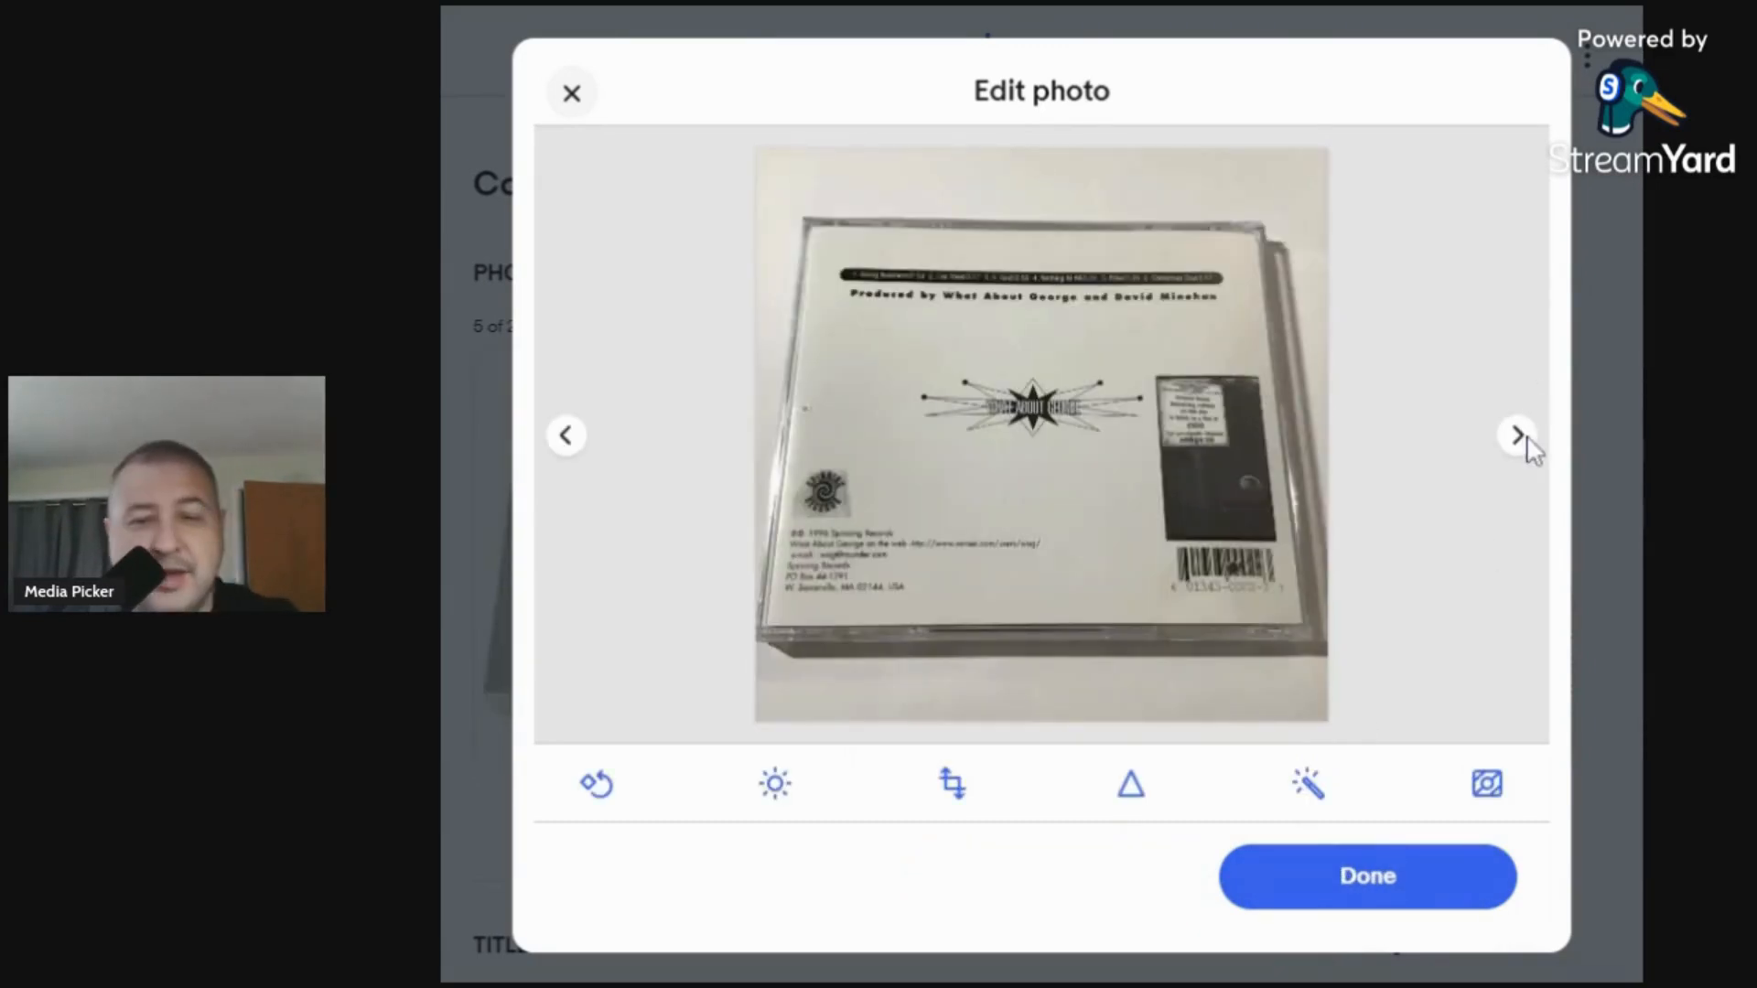
pyautogui.click(775, 783)
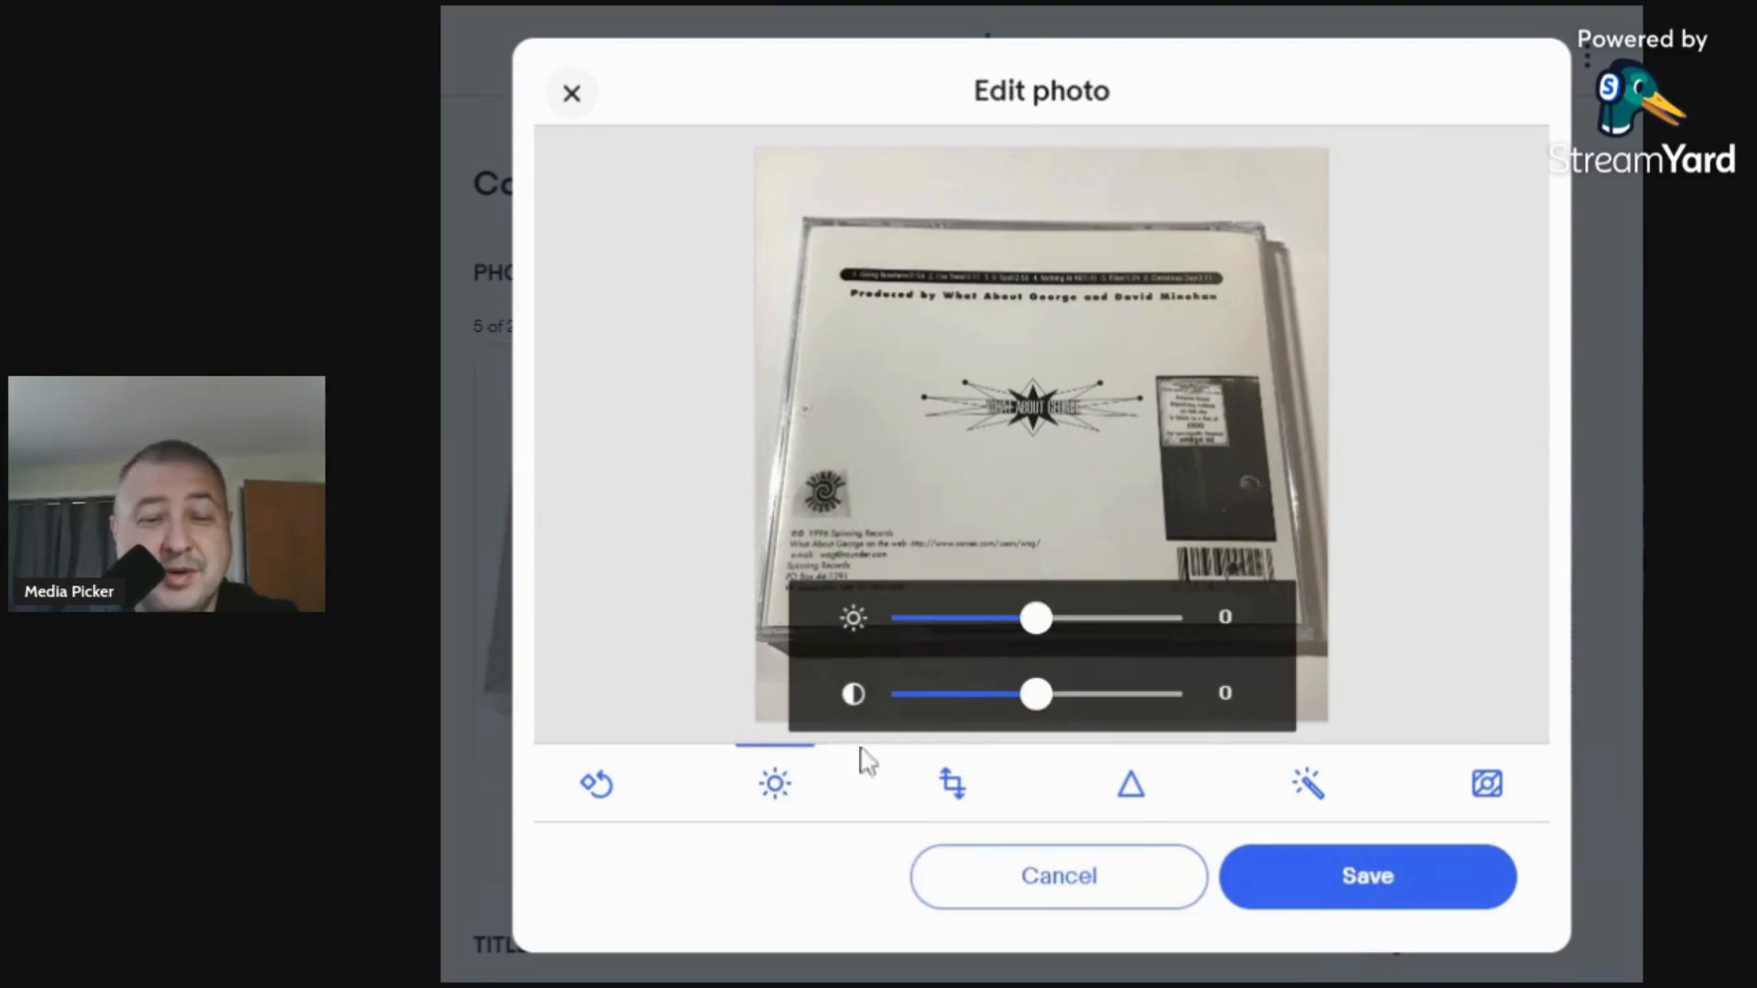
pyautogui.click(1064, 693)
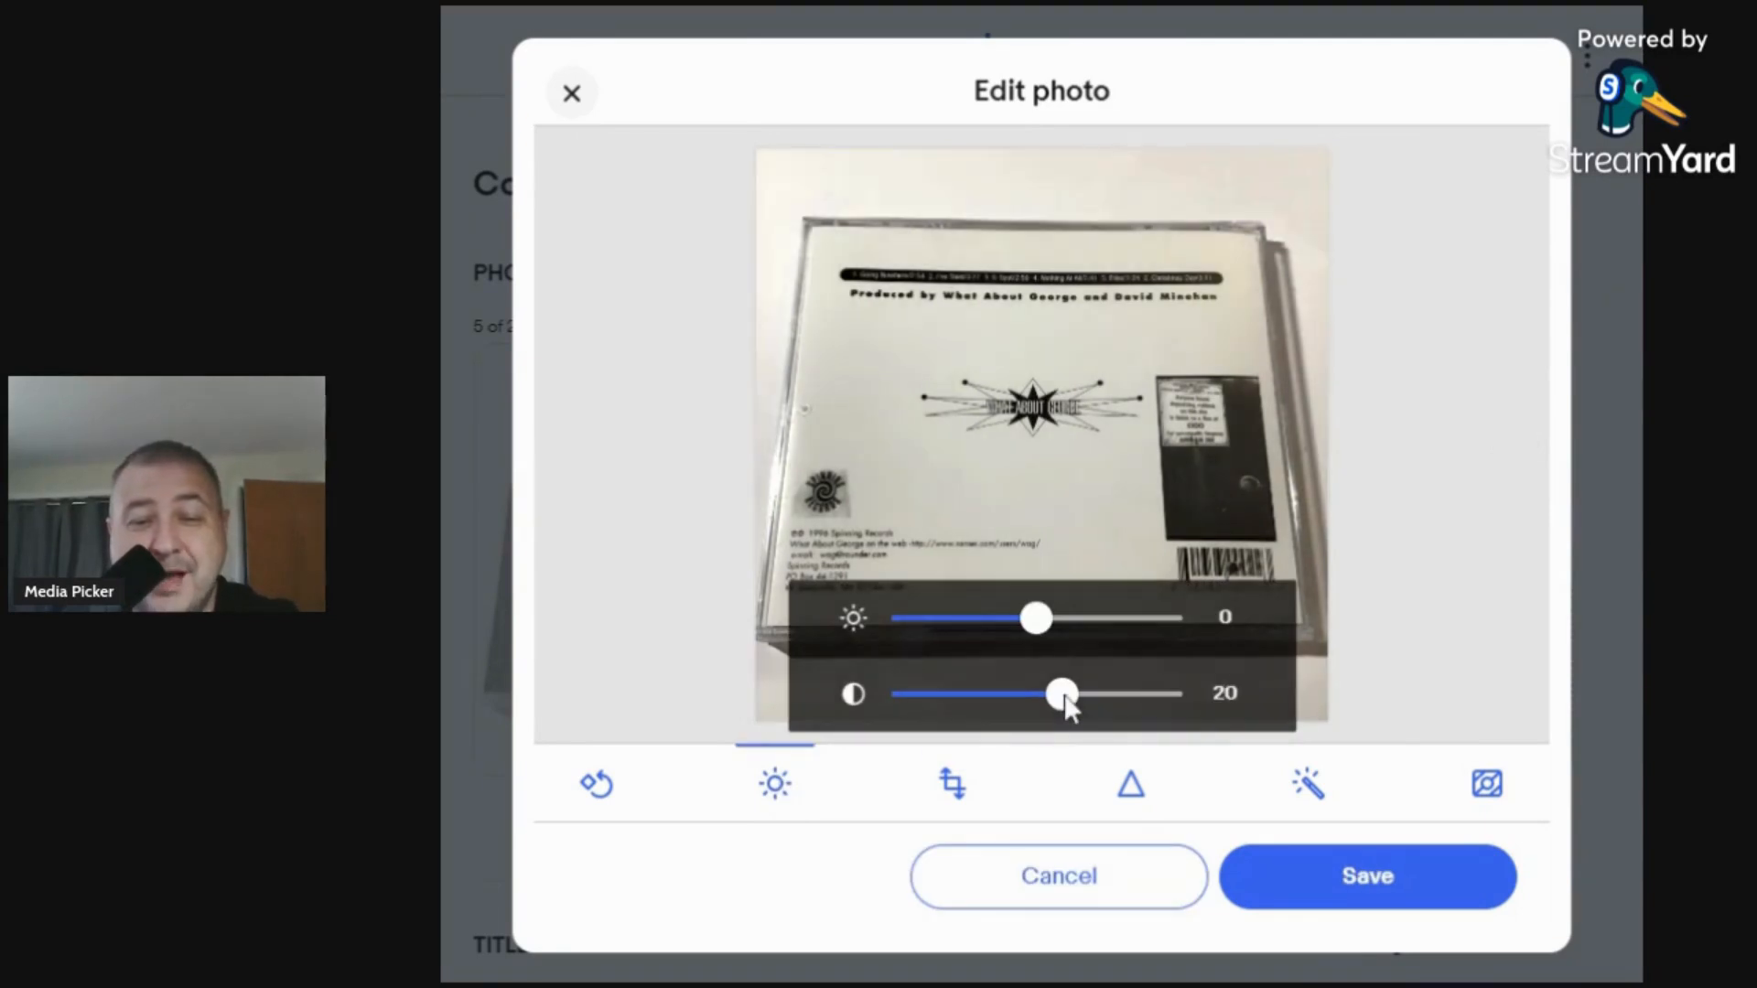
pyautogui.click(1066, 616)
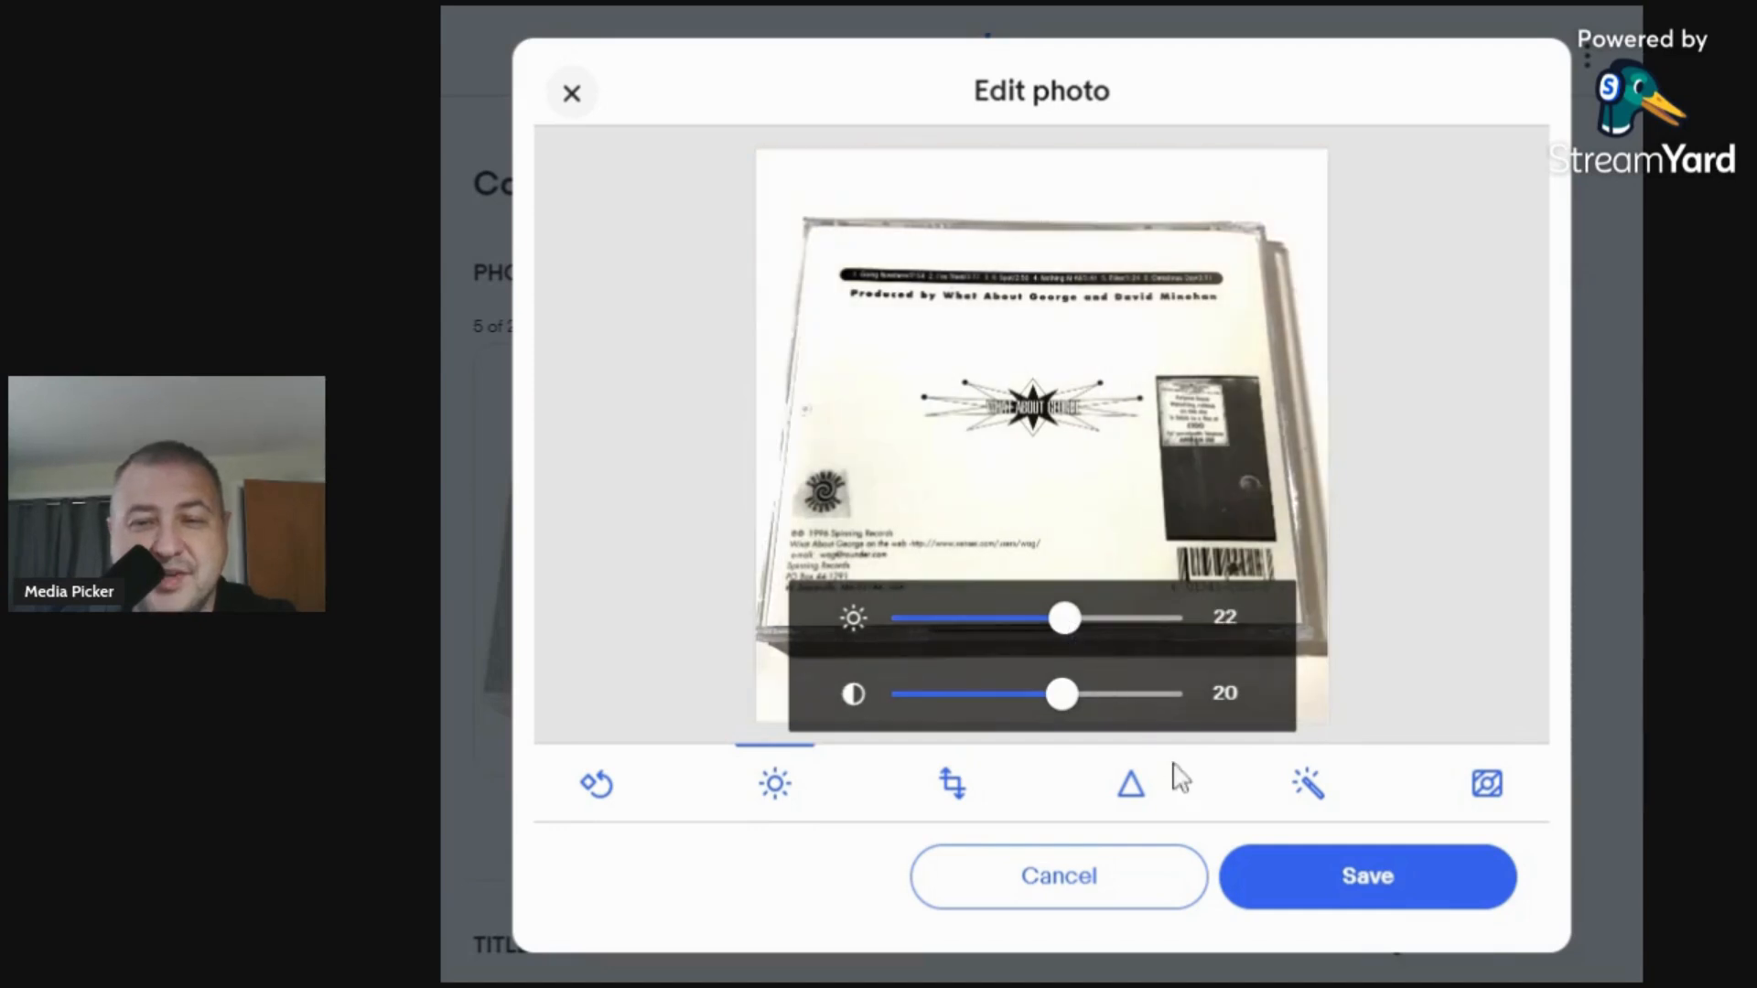
pyautogui.click(1325, 876)
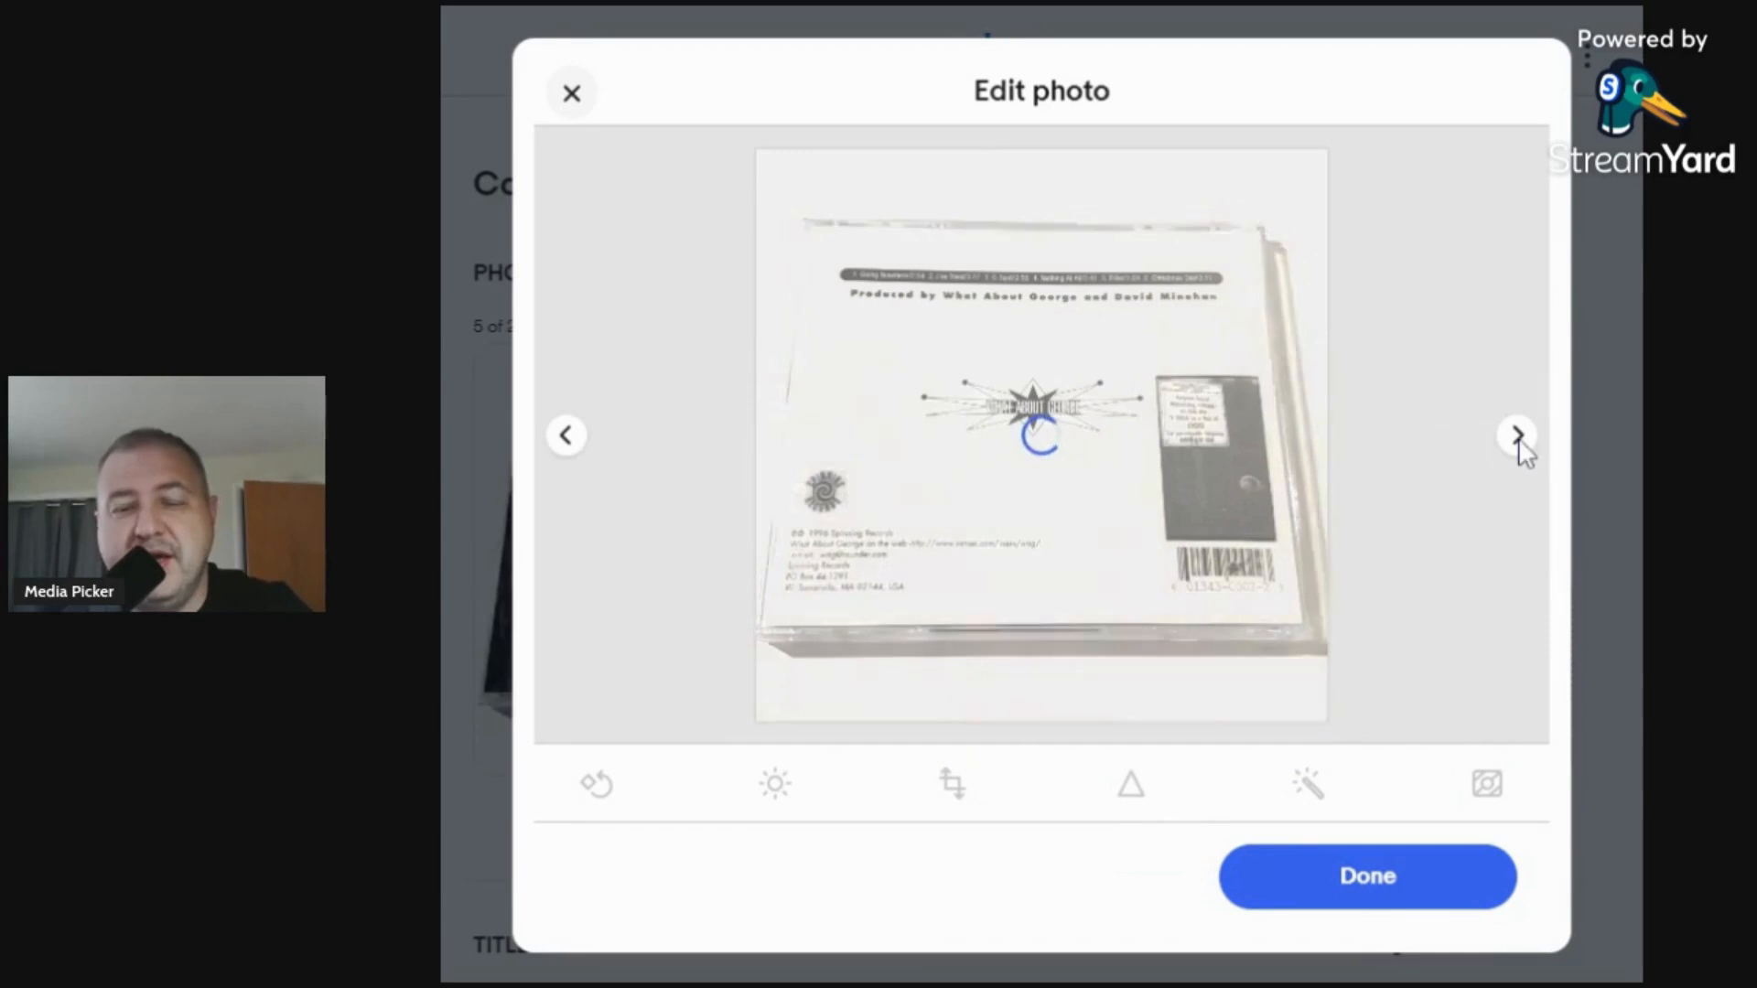
# Set brightness to 18 and contrast to 20 on the third photo, showing the inside liner notes, and save it.
pyautogui.click(1517, 439)
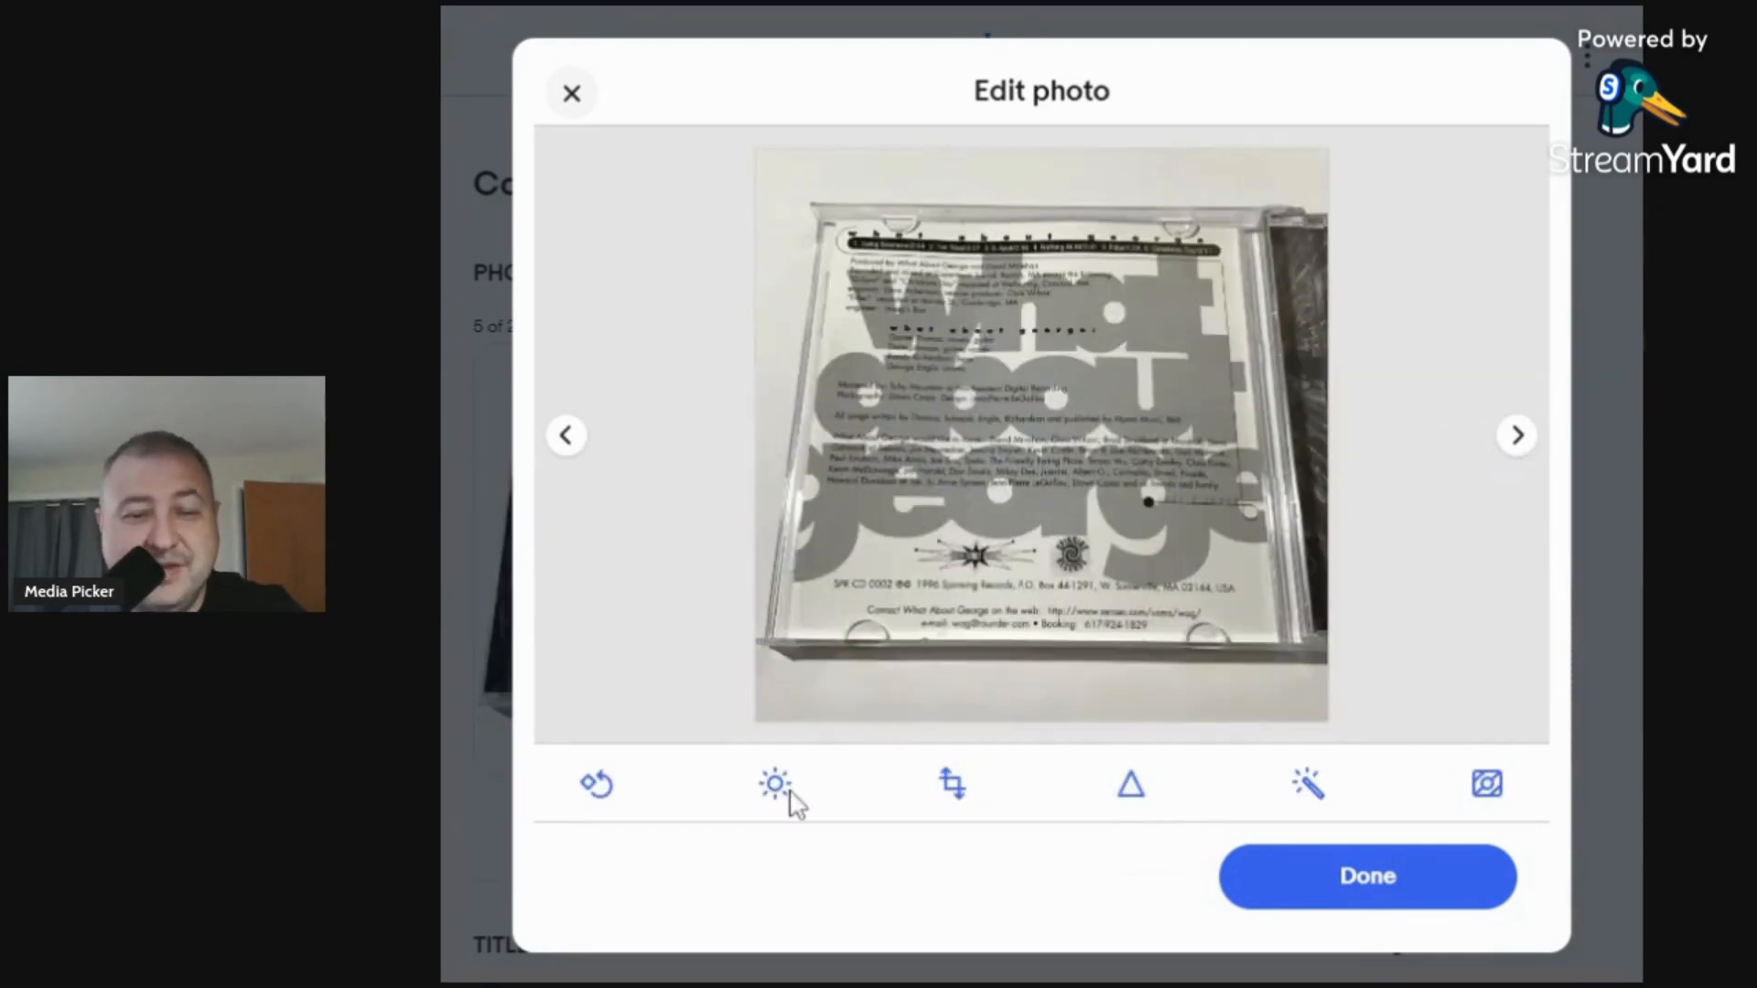
pyautogui.click(785, 792)
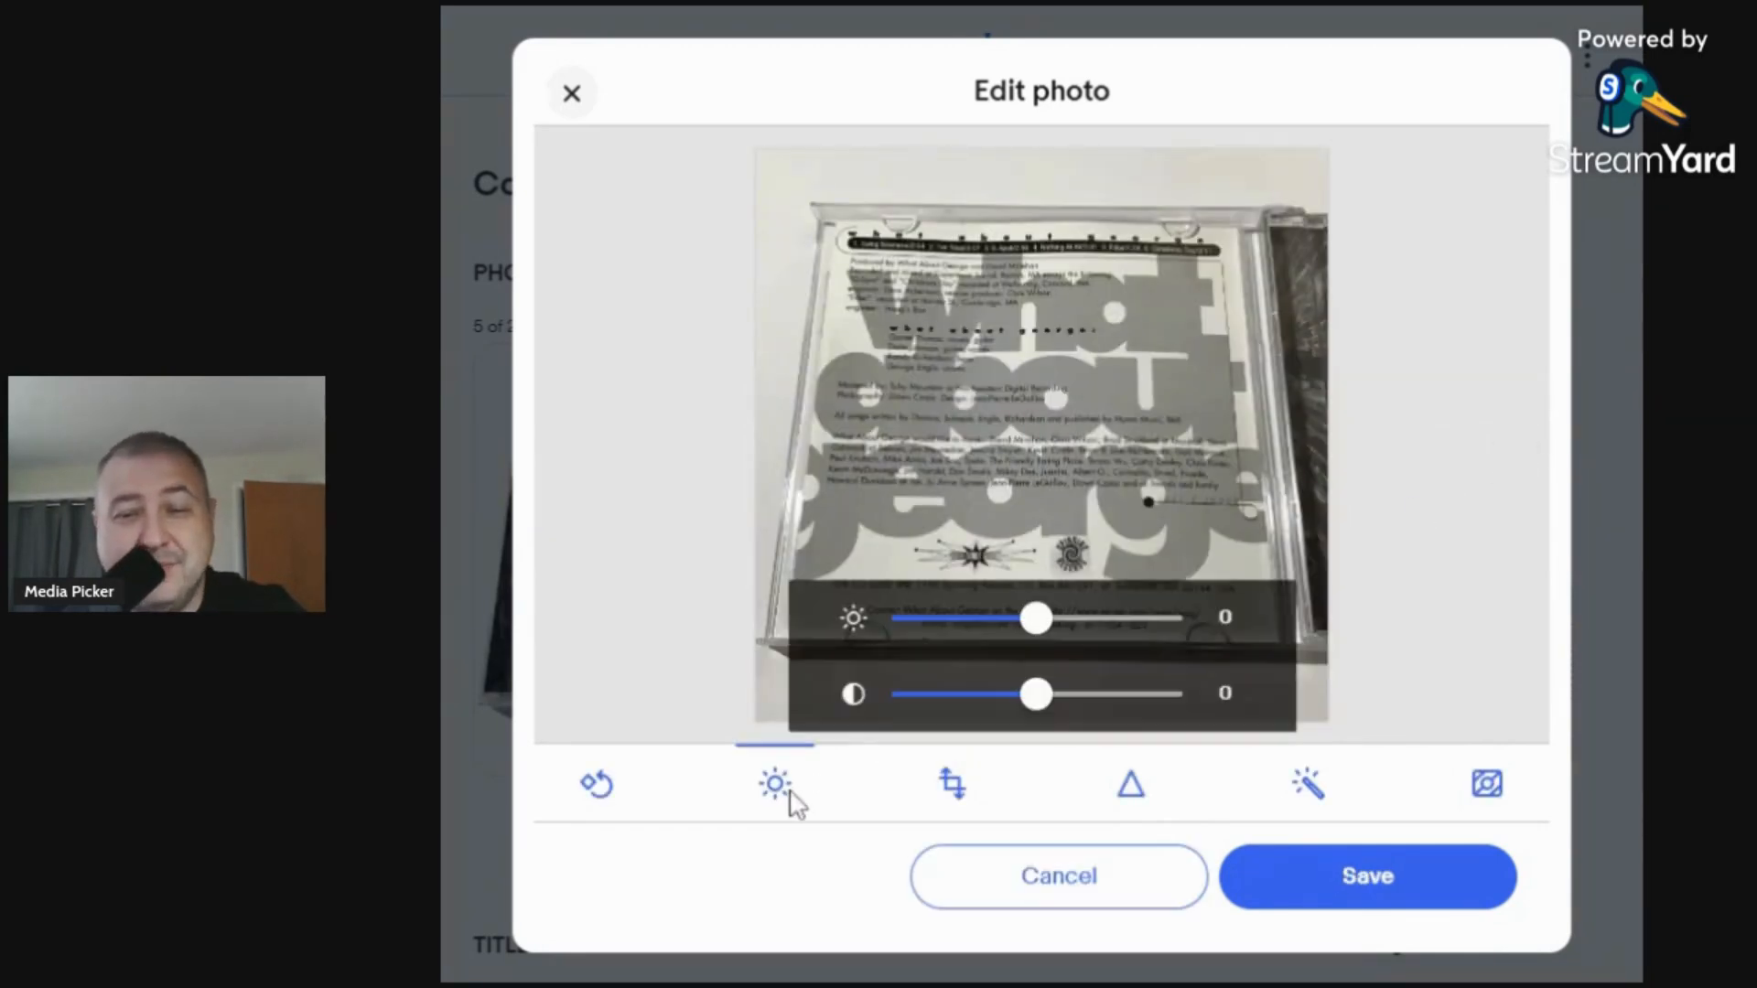
pyautogui.click(1063, 695)
pyautogui.click(1064, 619)
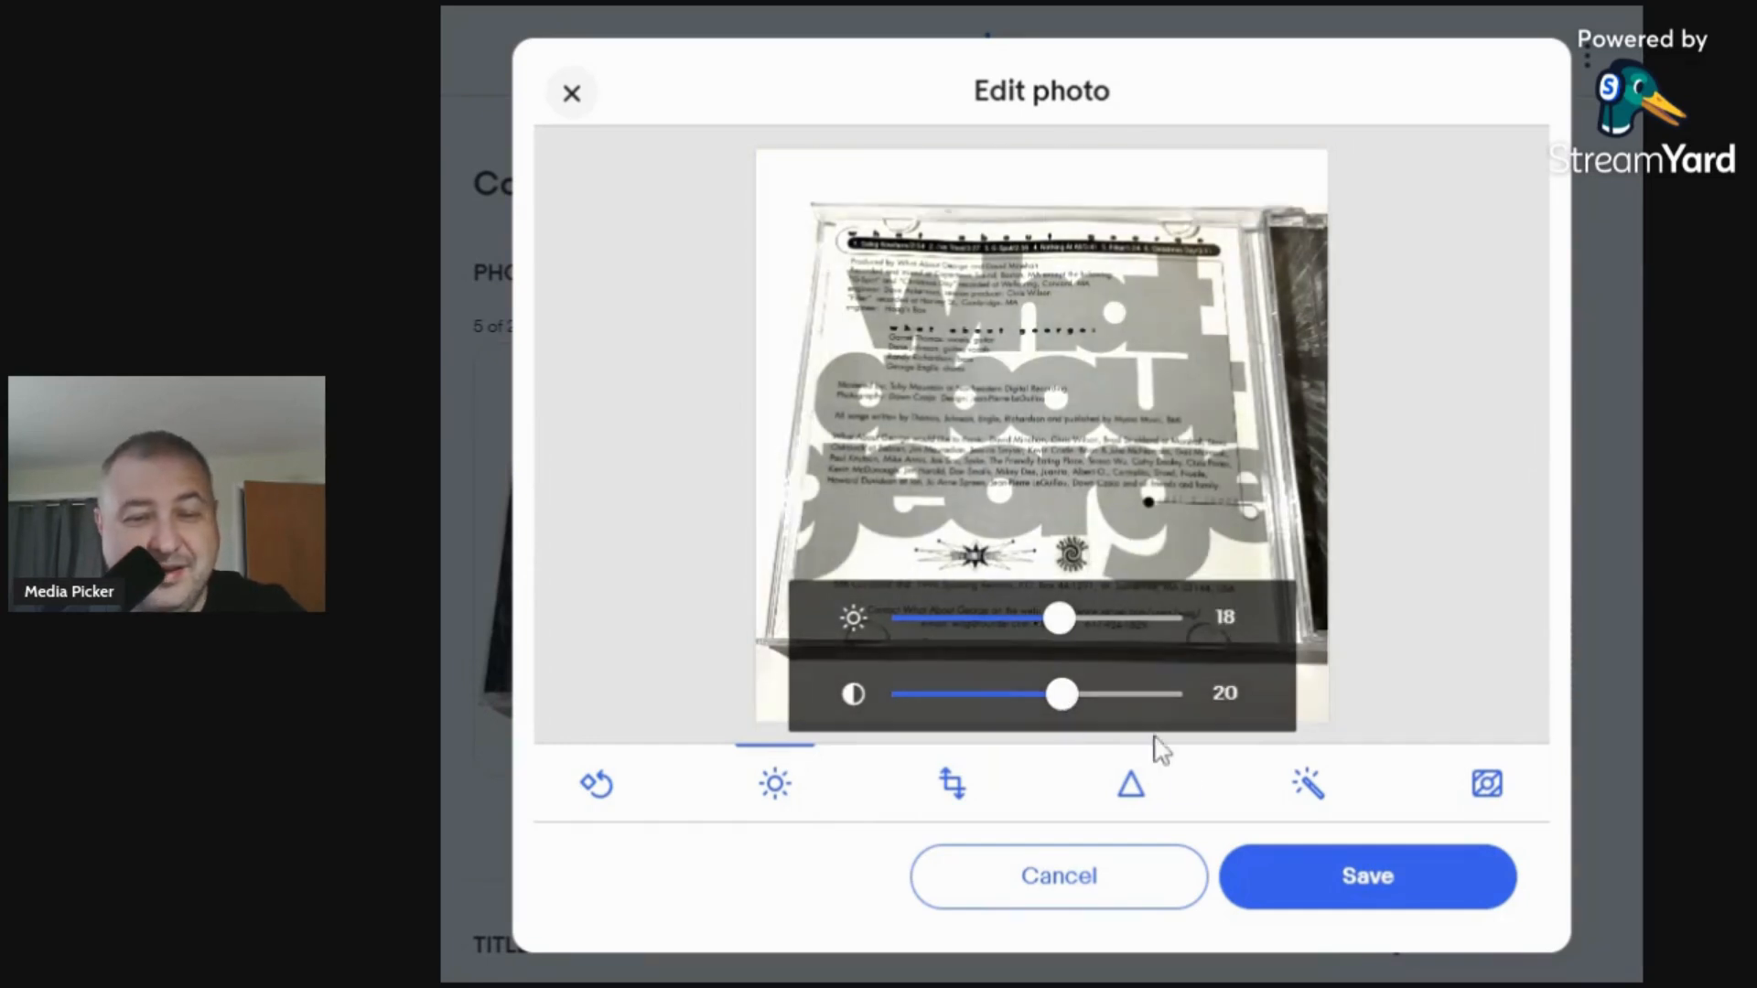
pyautogui.click(1261, 875)
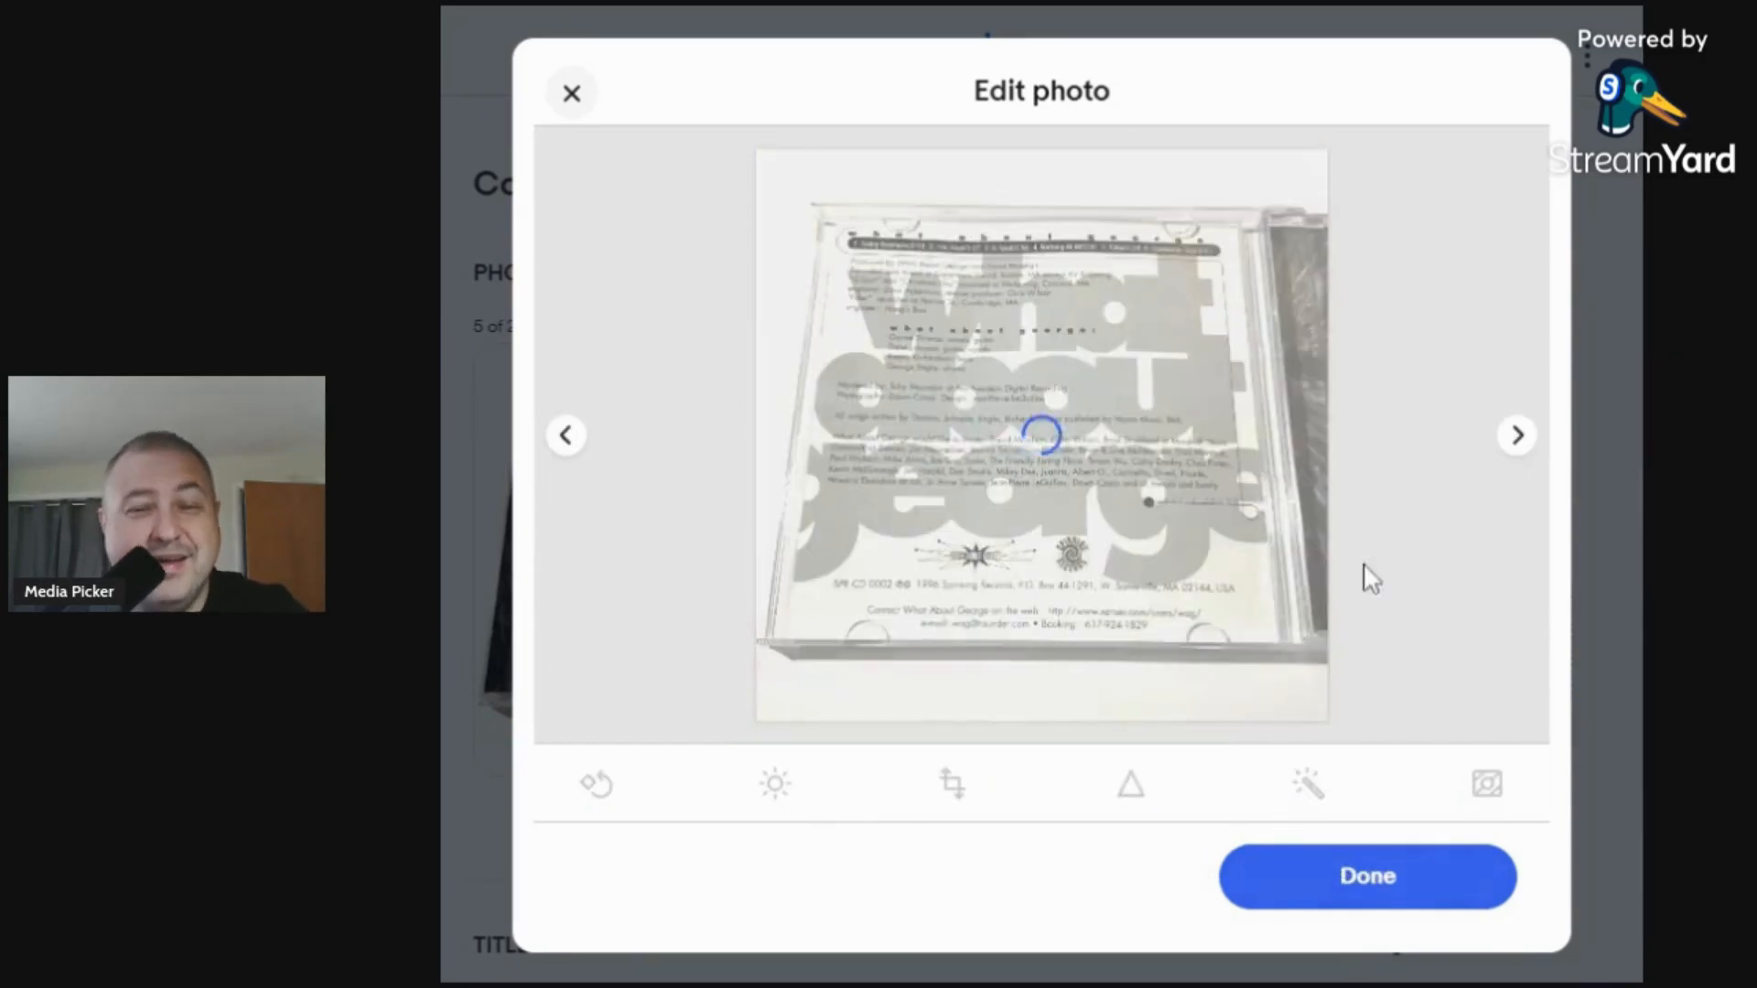
# Raise the brightness and set the contrast to 20 on the photo of the disc in its case, then save and finish photo editing.
pyautogui.click(1520, 449)
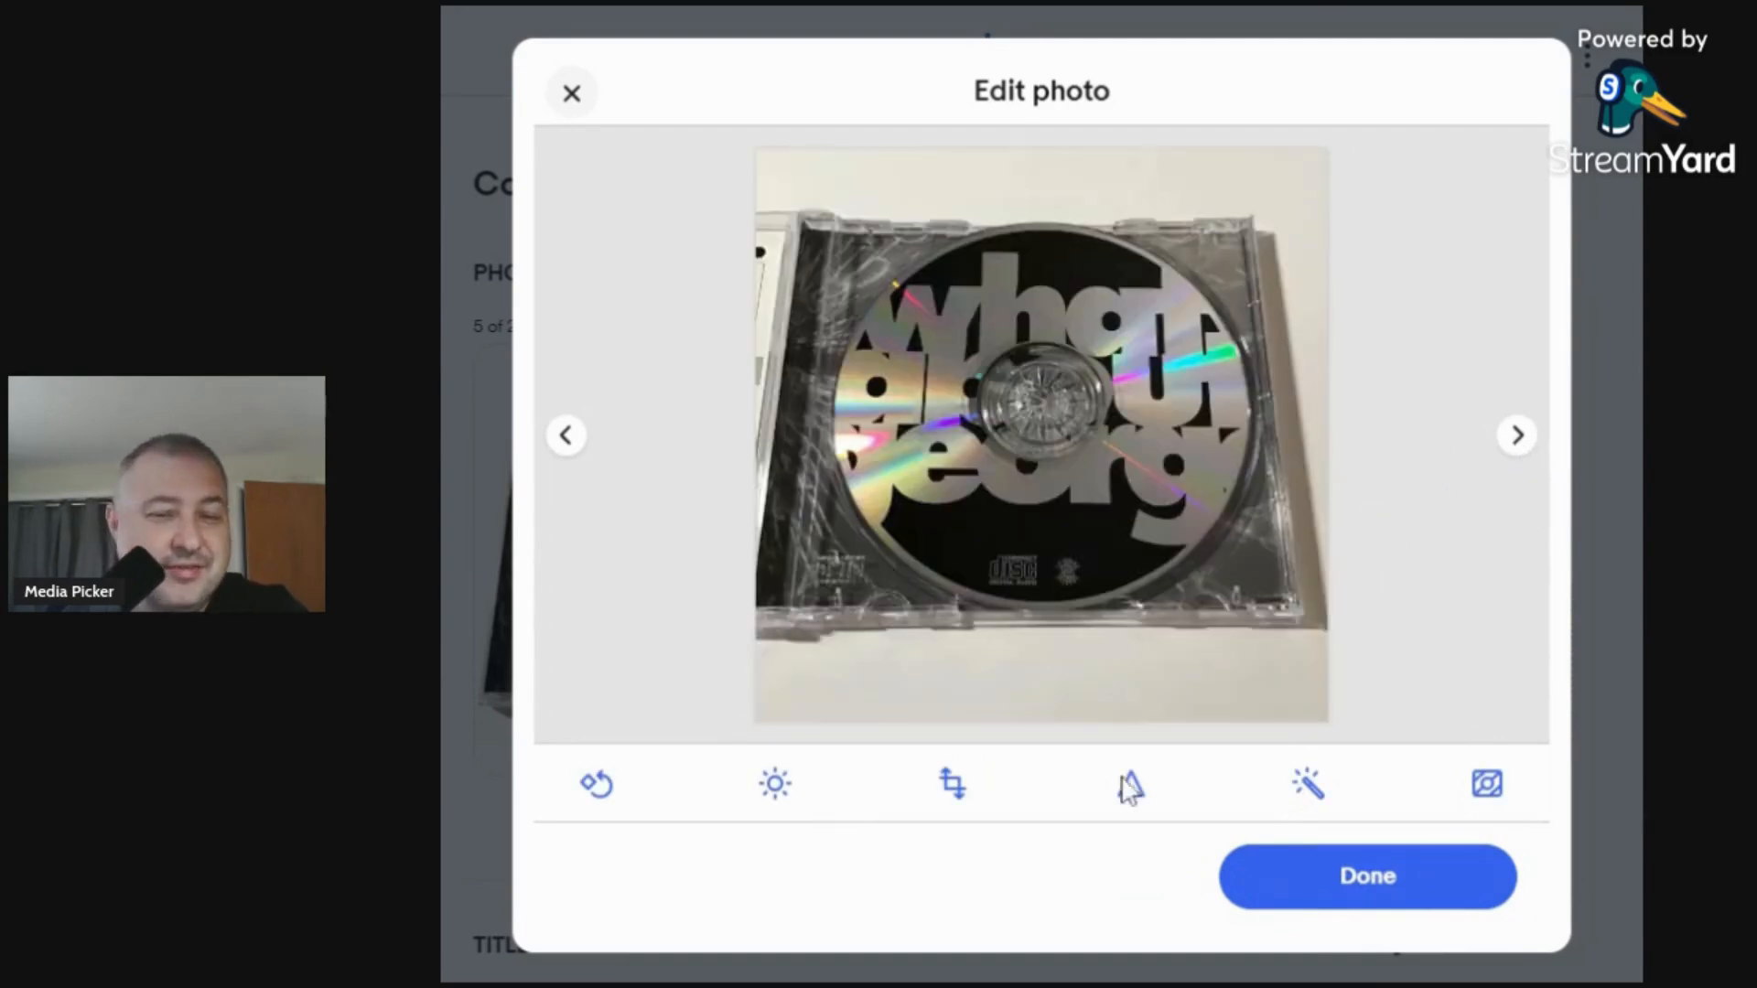
pyautogui.click(788, 787)
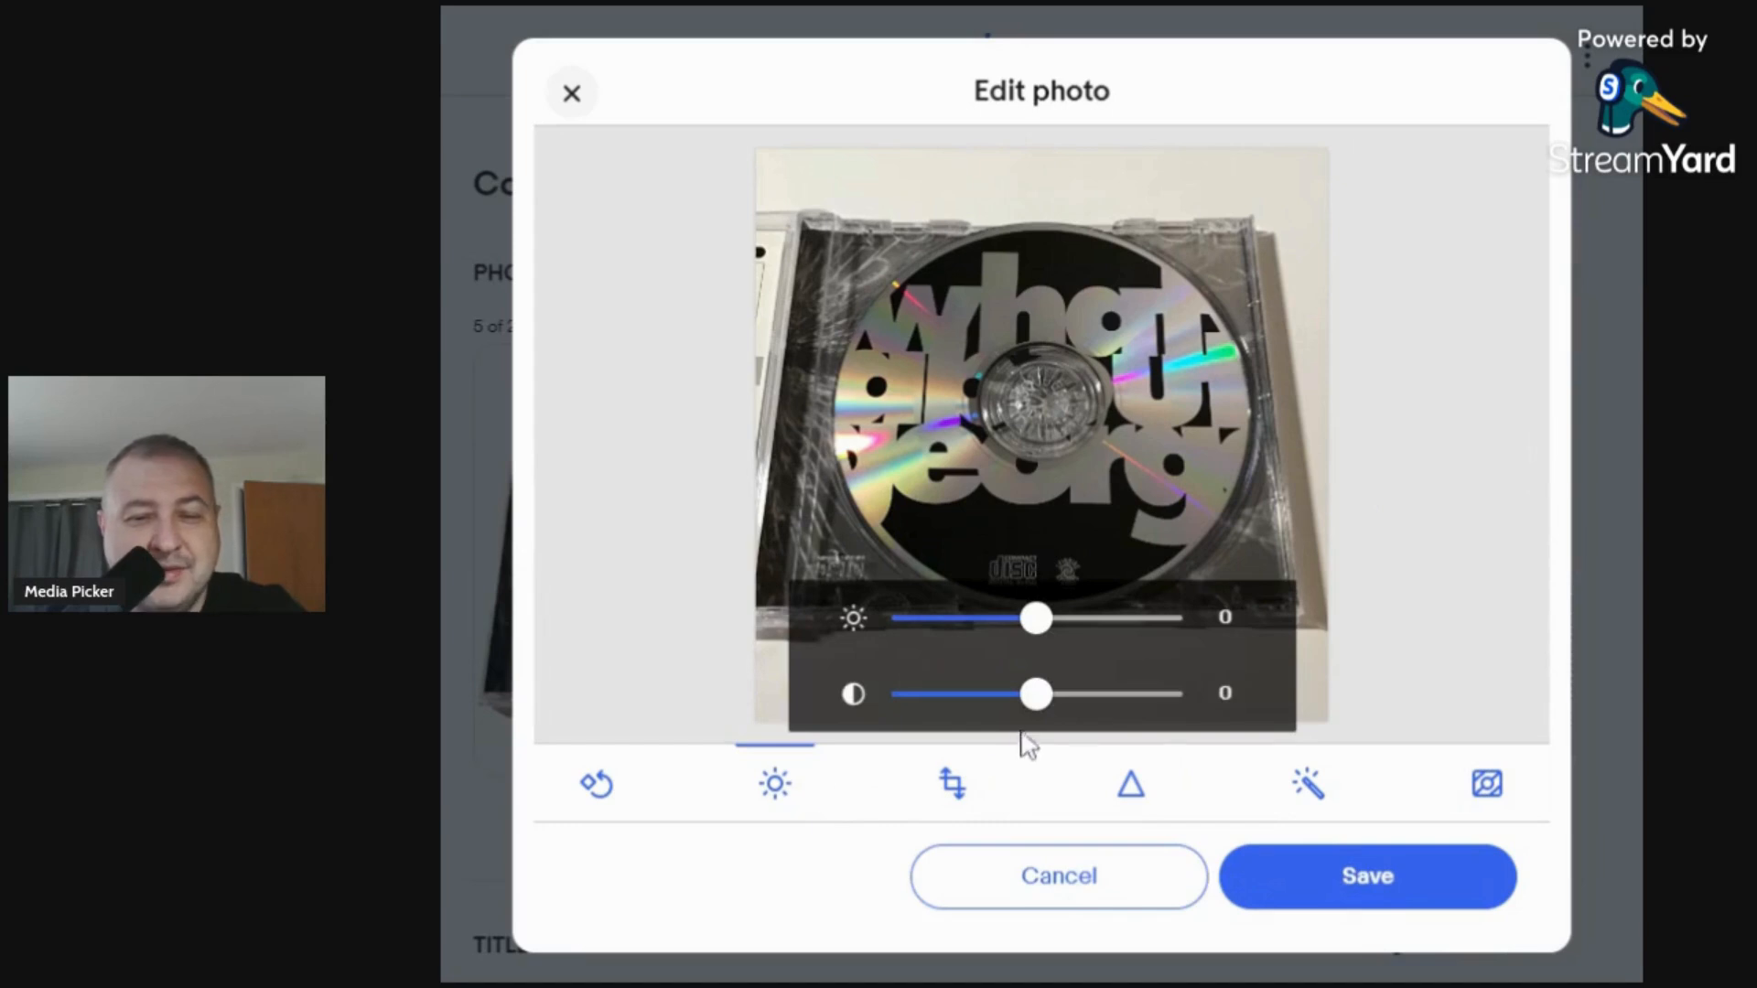
pyautogui.click(1060, 695)
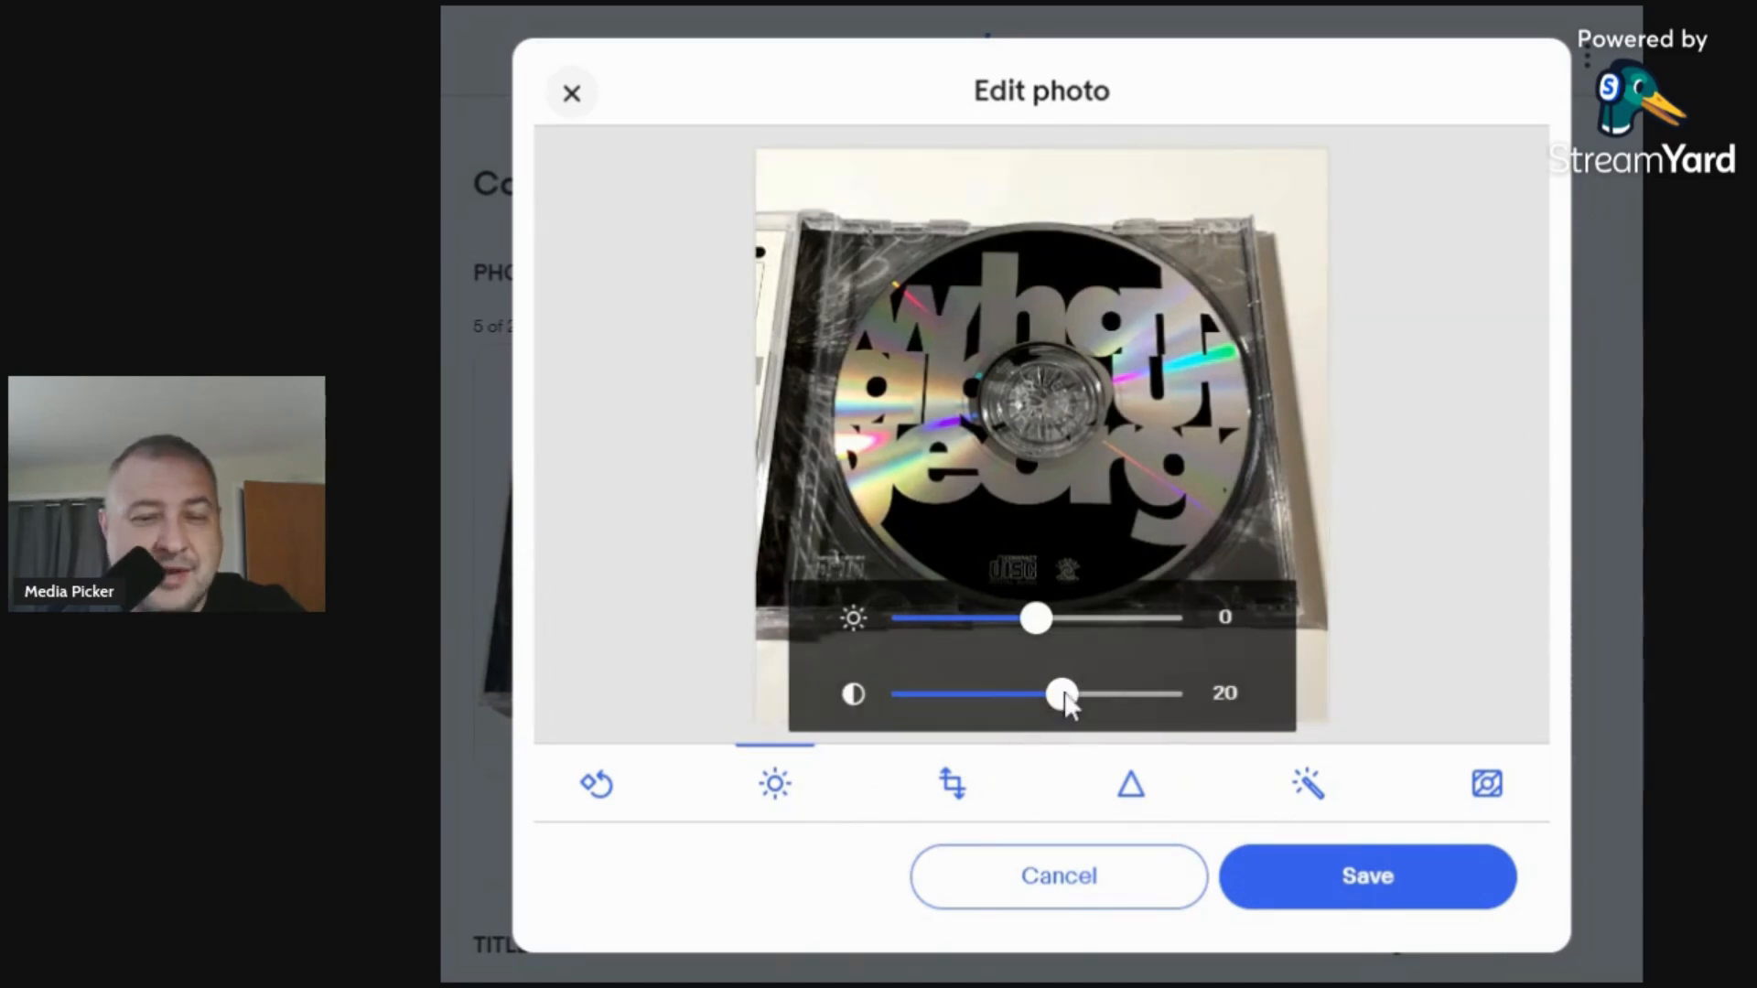
pyautogui.click(1059, 617)
pyautogui.click(1391, 901)
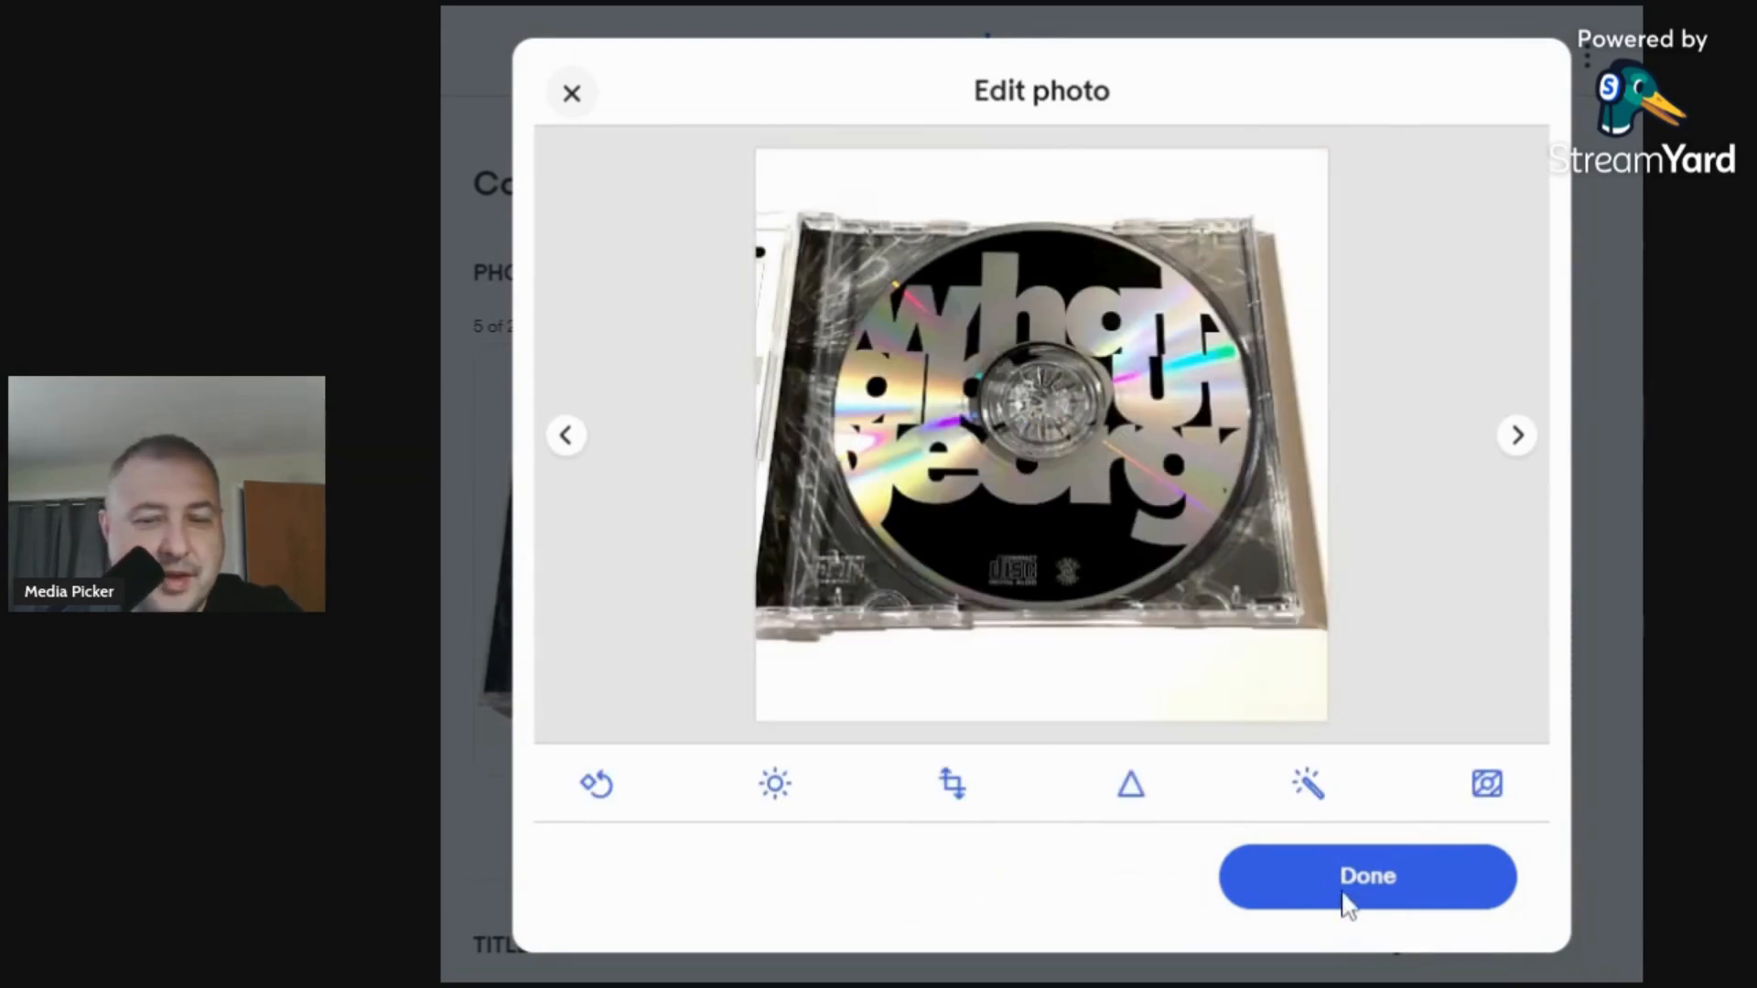
pyautogui.click(1343, 881)
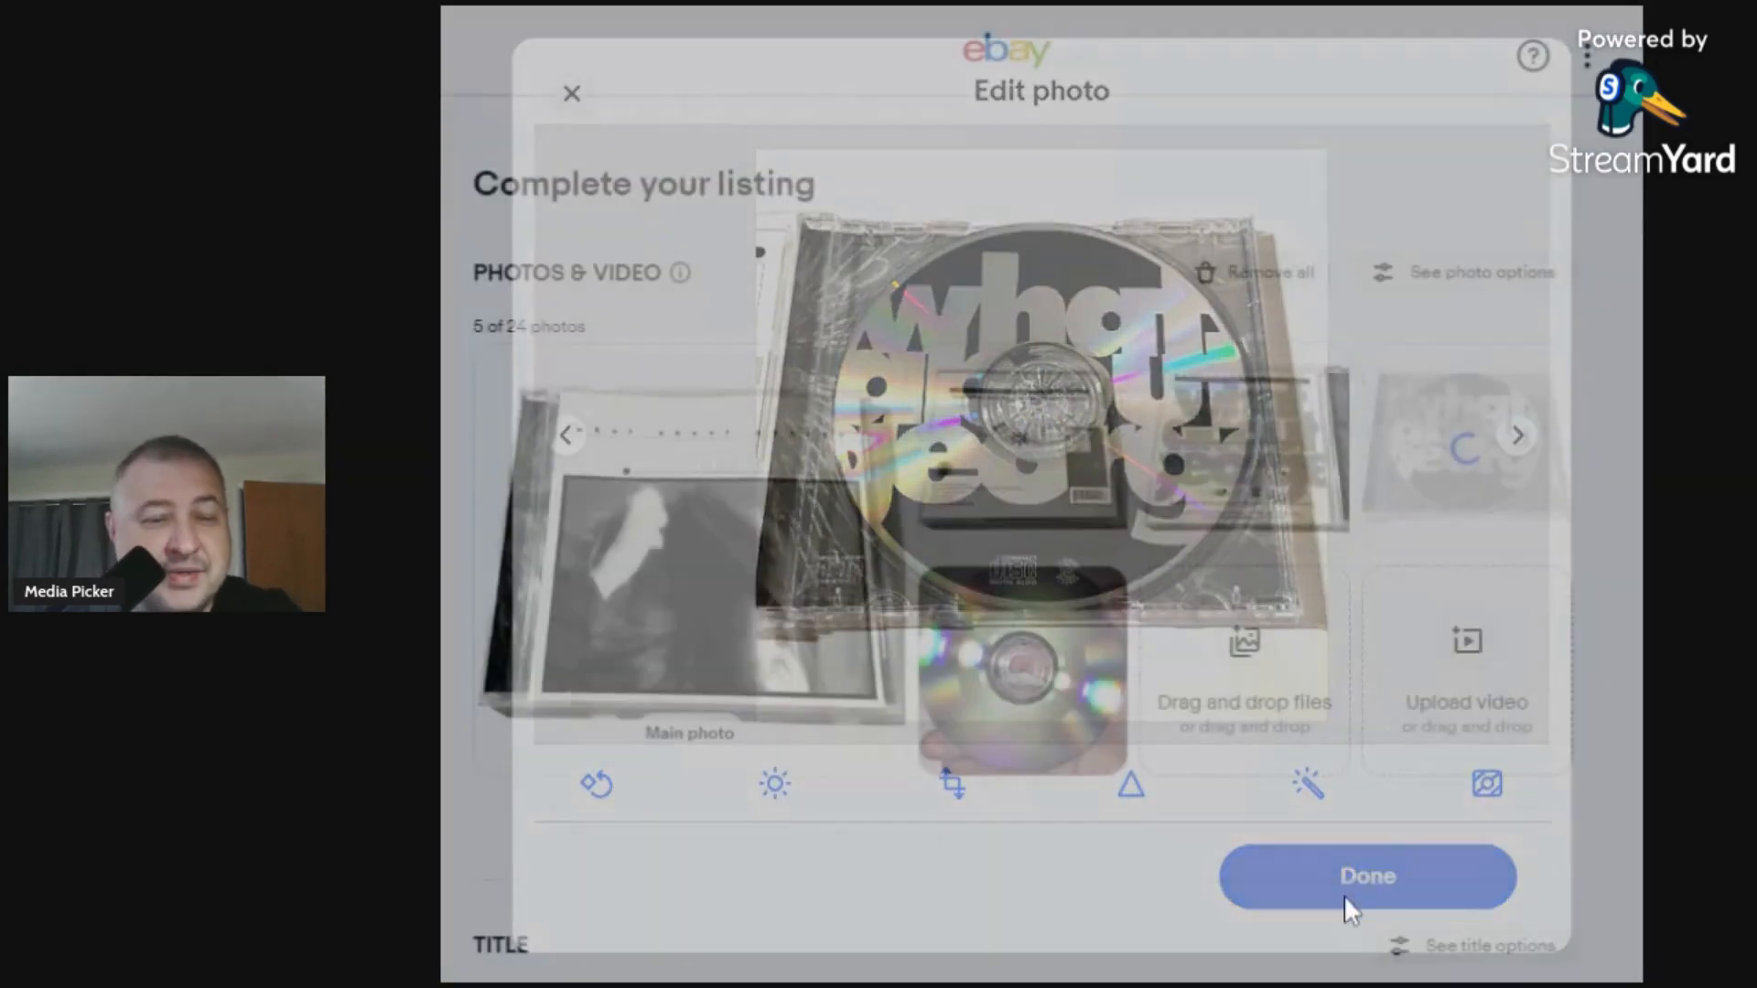
# Enter the item title "What About George - Just A Touch (CD, EP, 1996) Rock".
pyautogui.scroll(-5, 1343, 895)
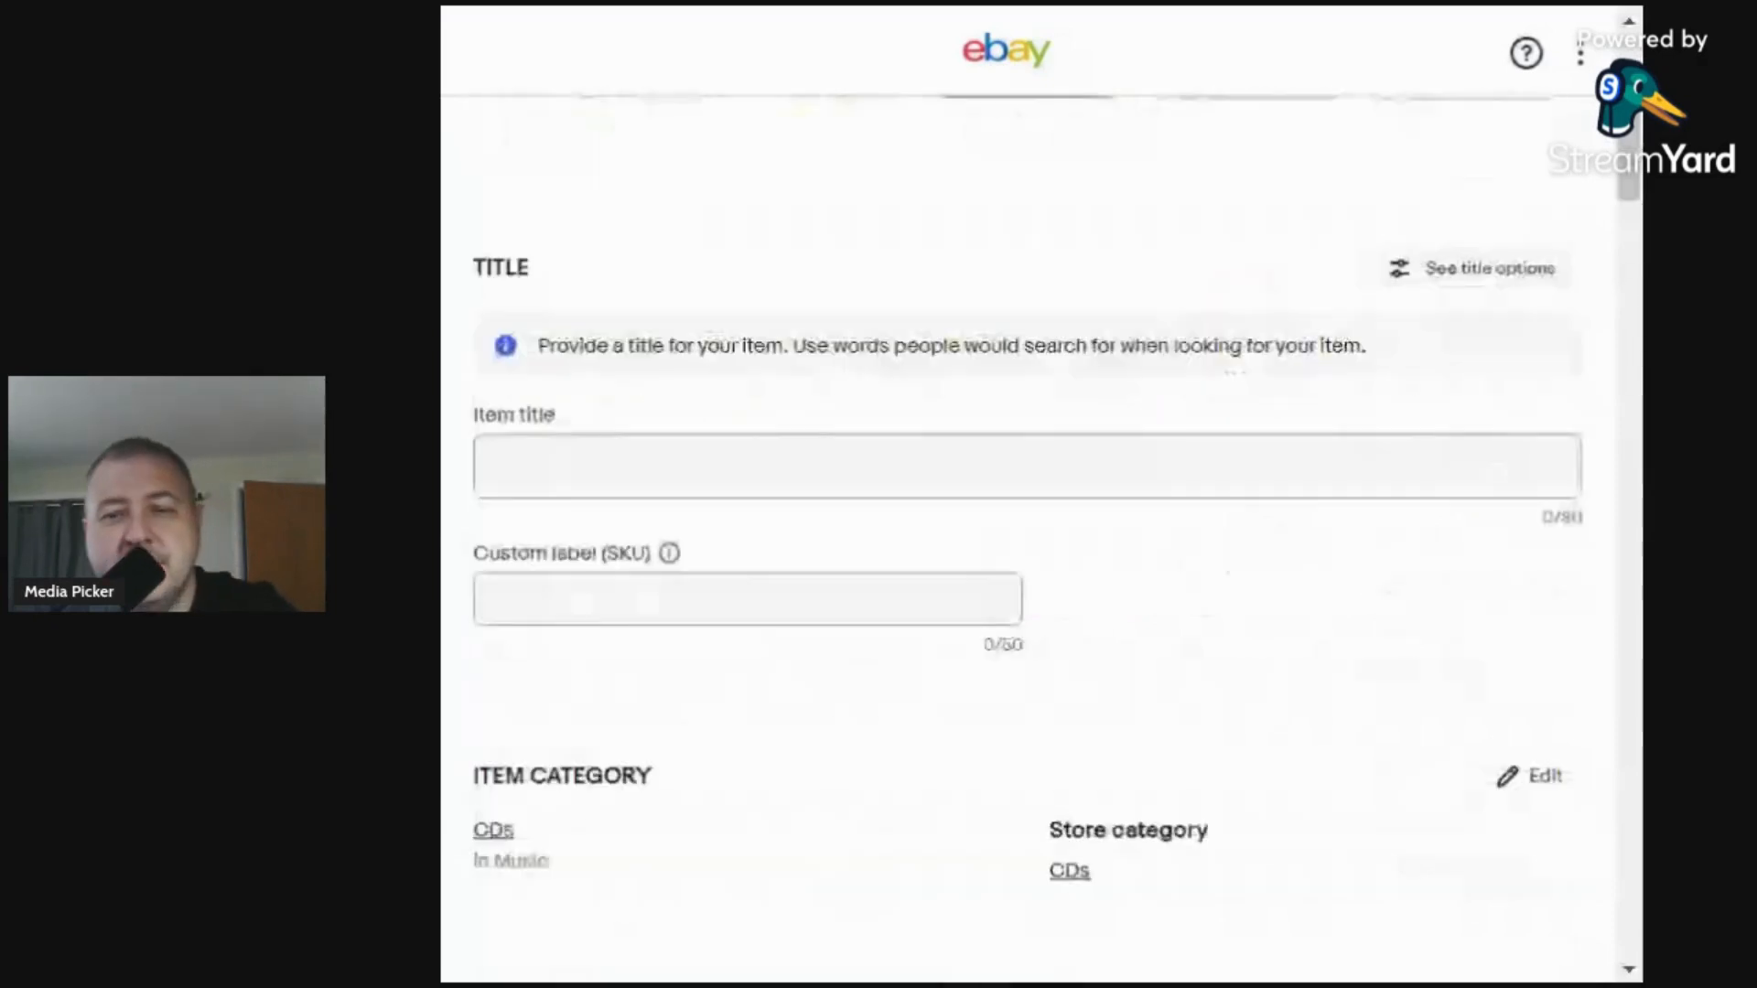
pyautogui.click(497, 467)
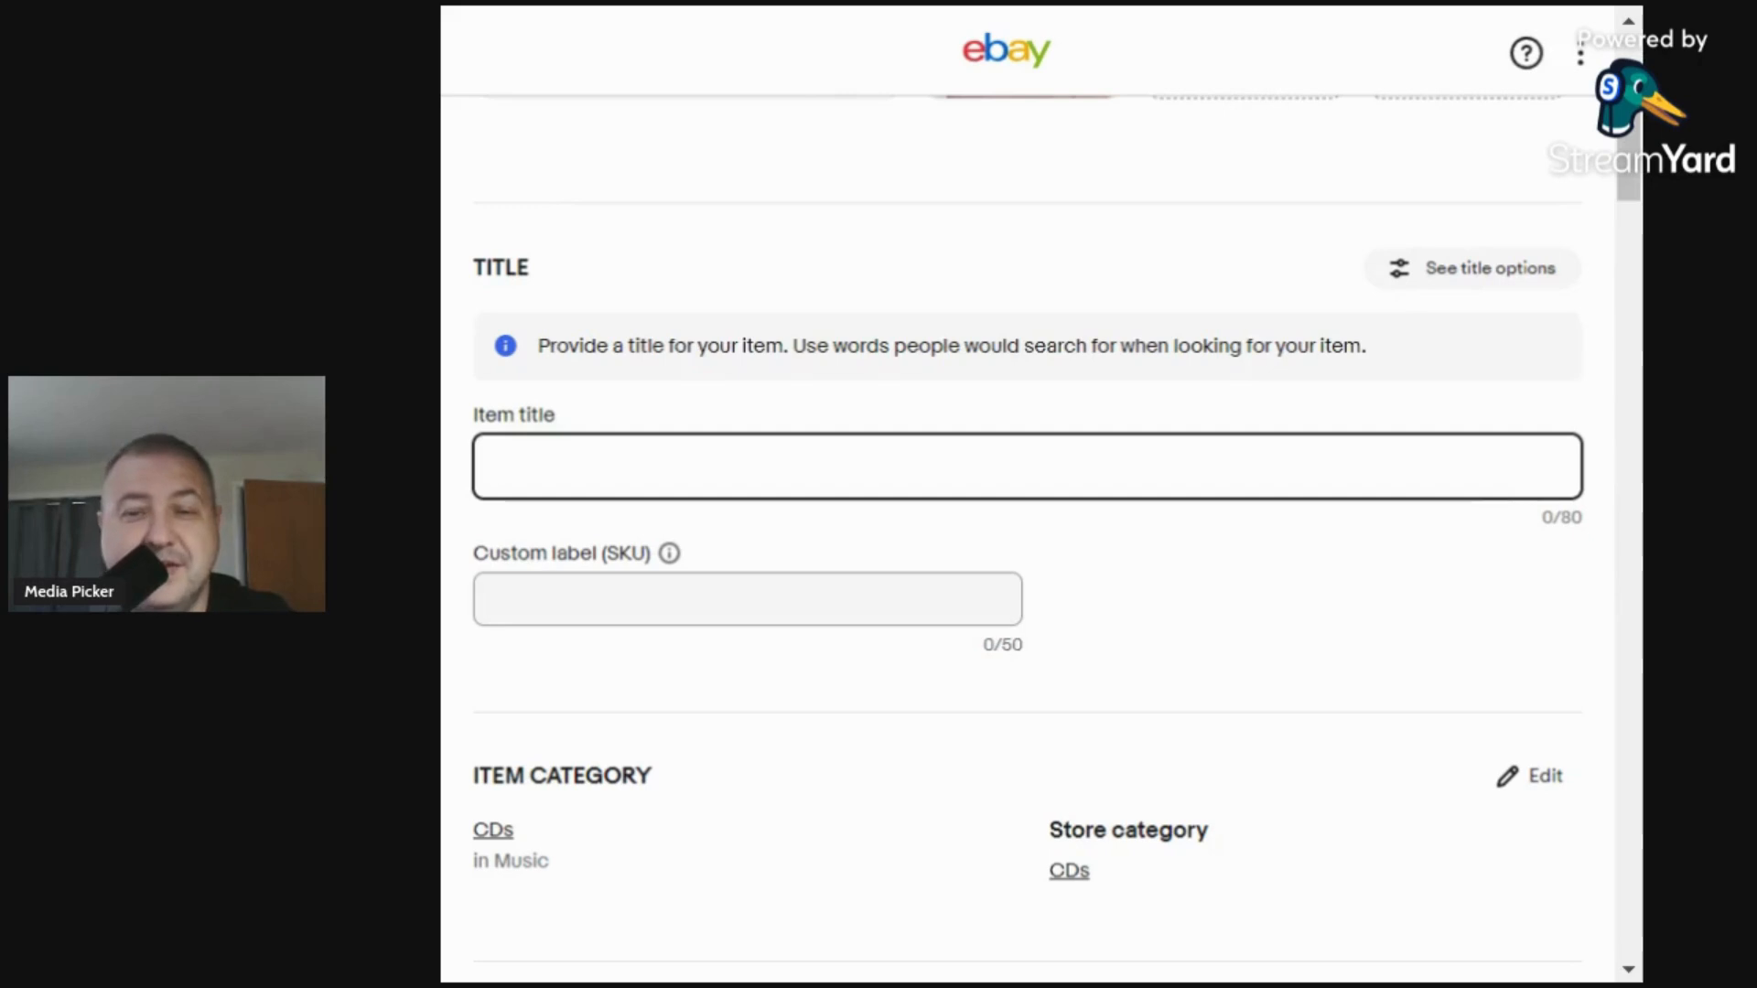
pyautogui.write('W')
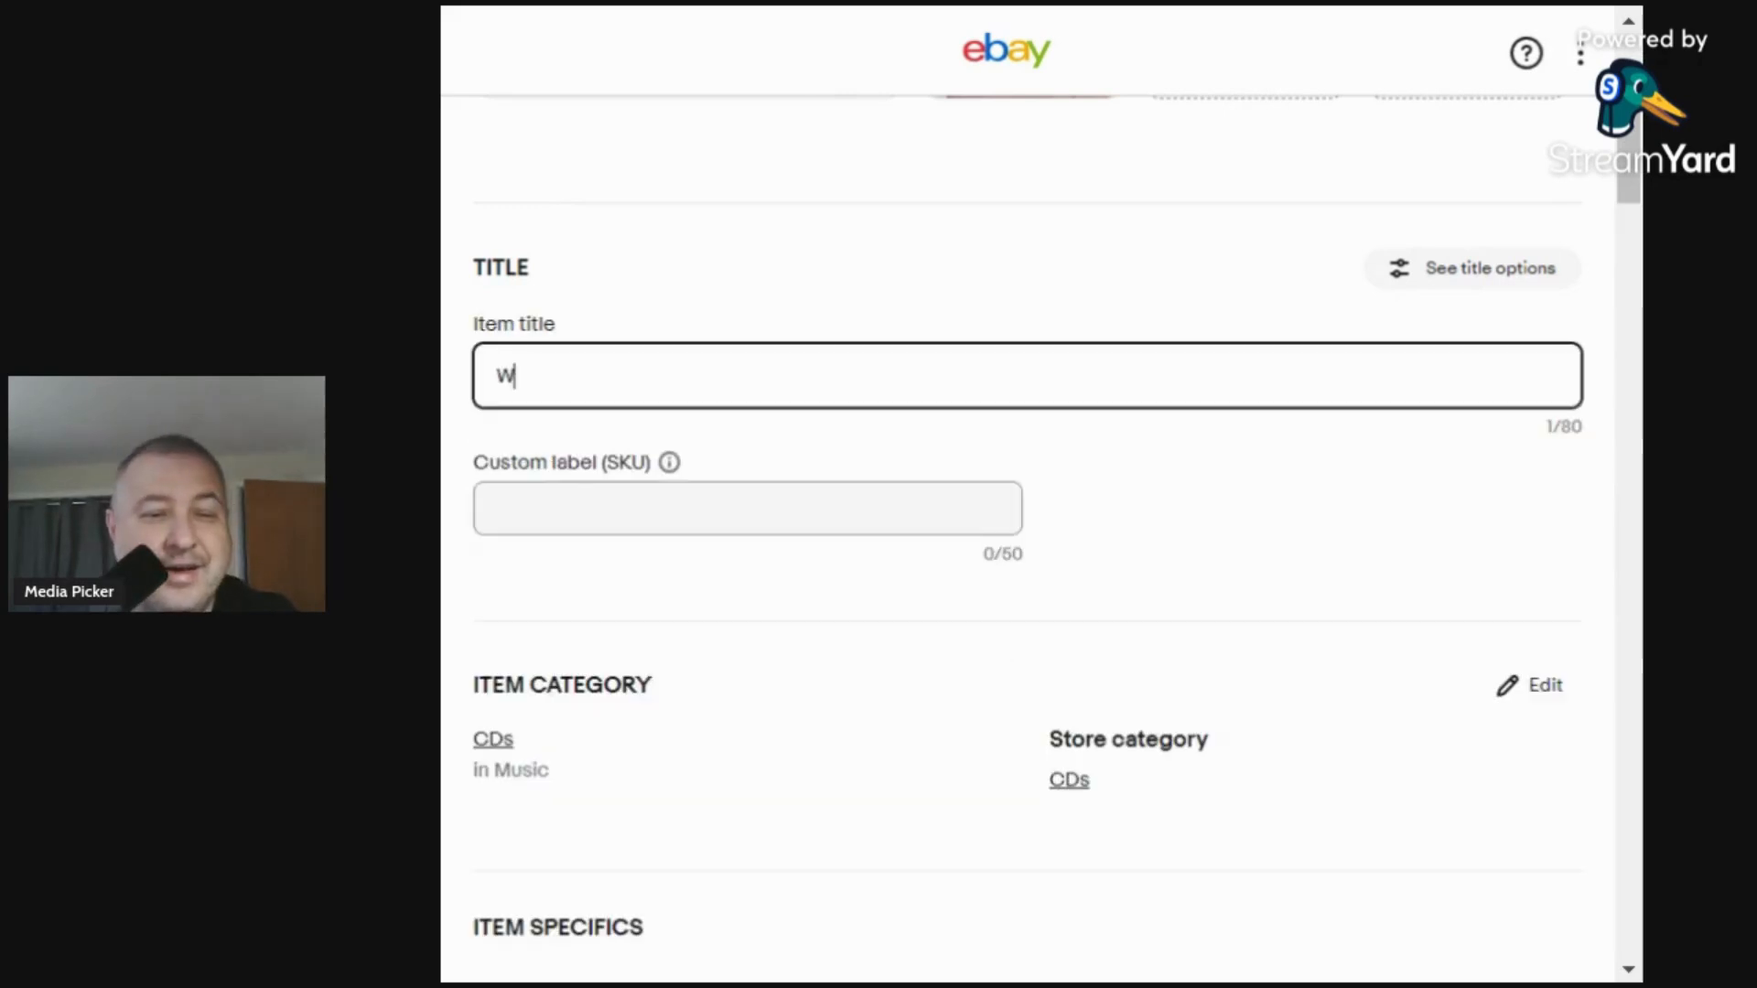
pyautogui.write('hat ')
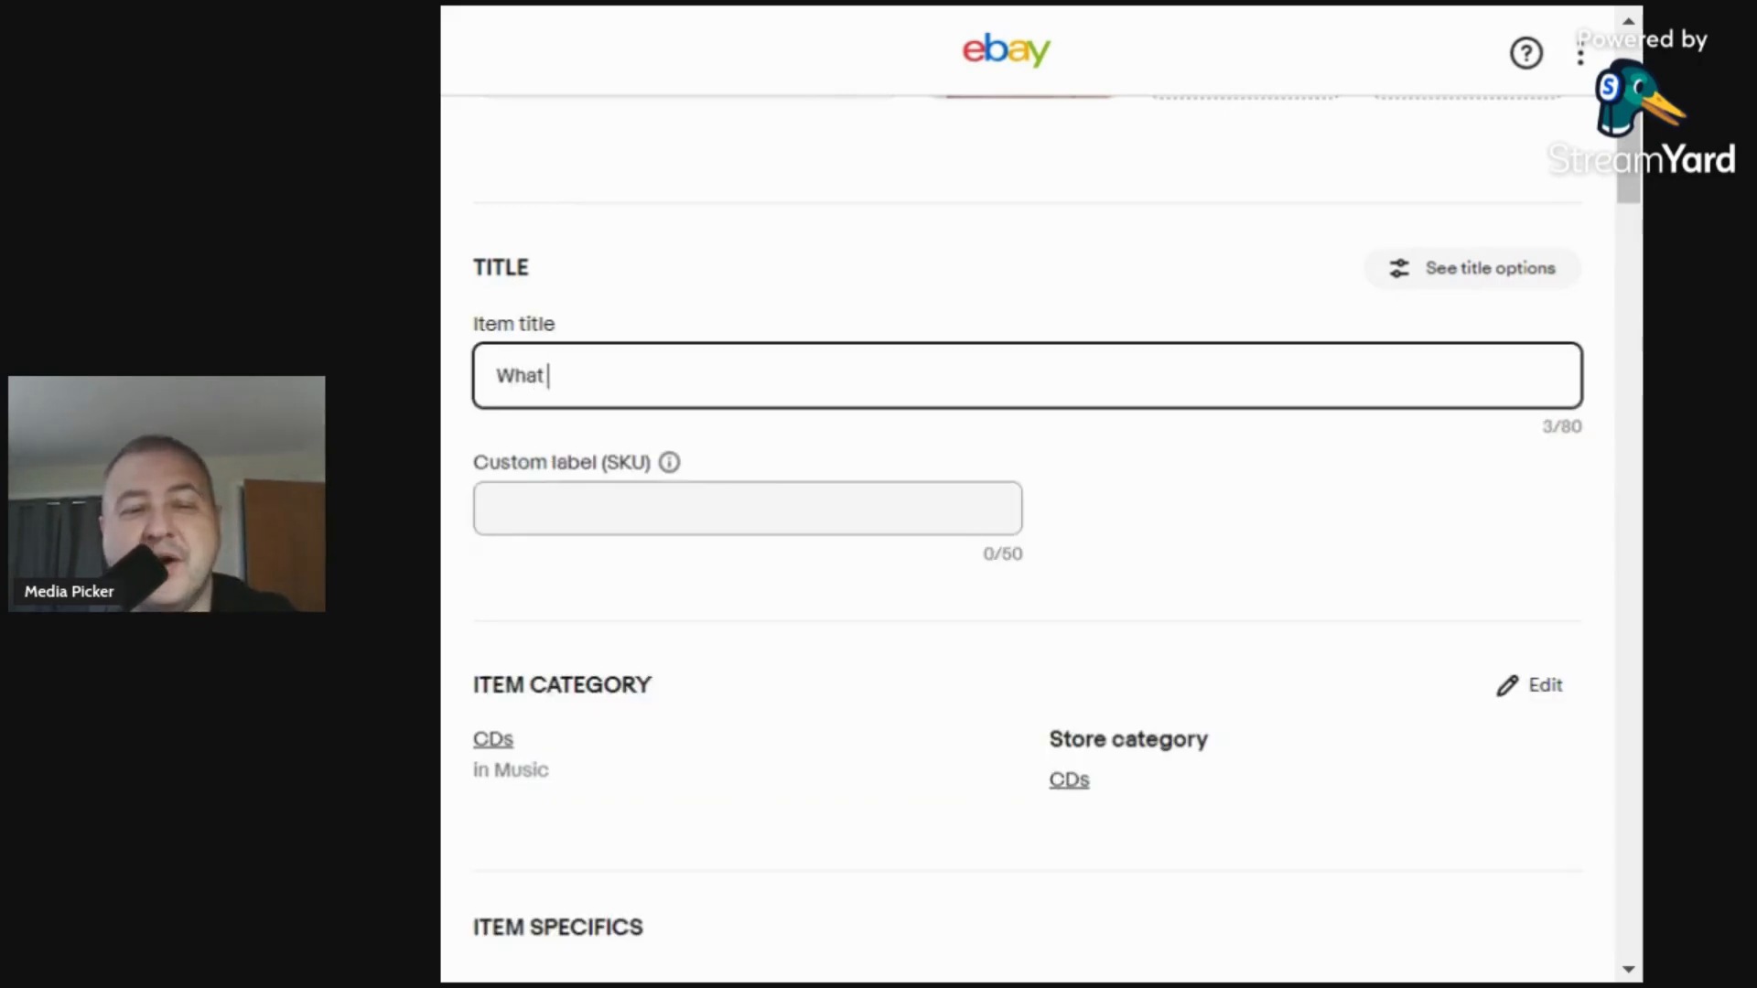
pyautogui.write('A')
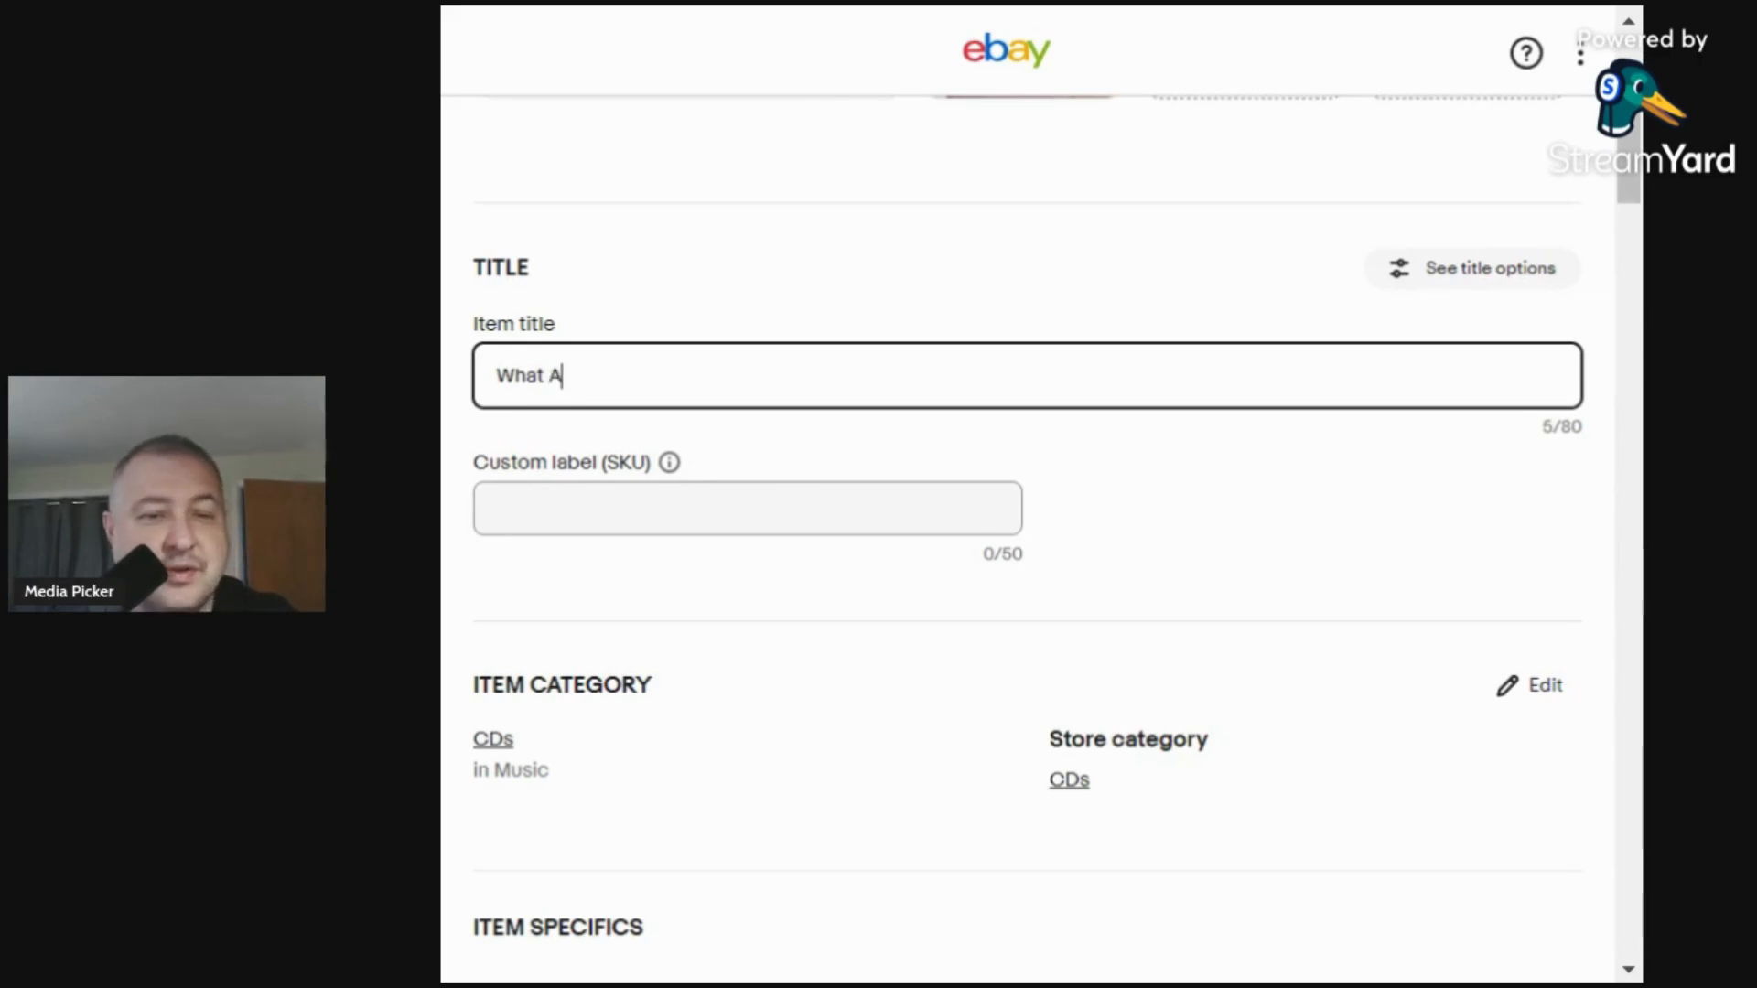
pyautogui.write('bout Georg')
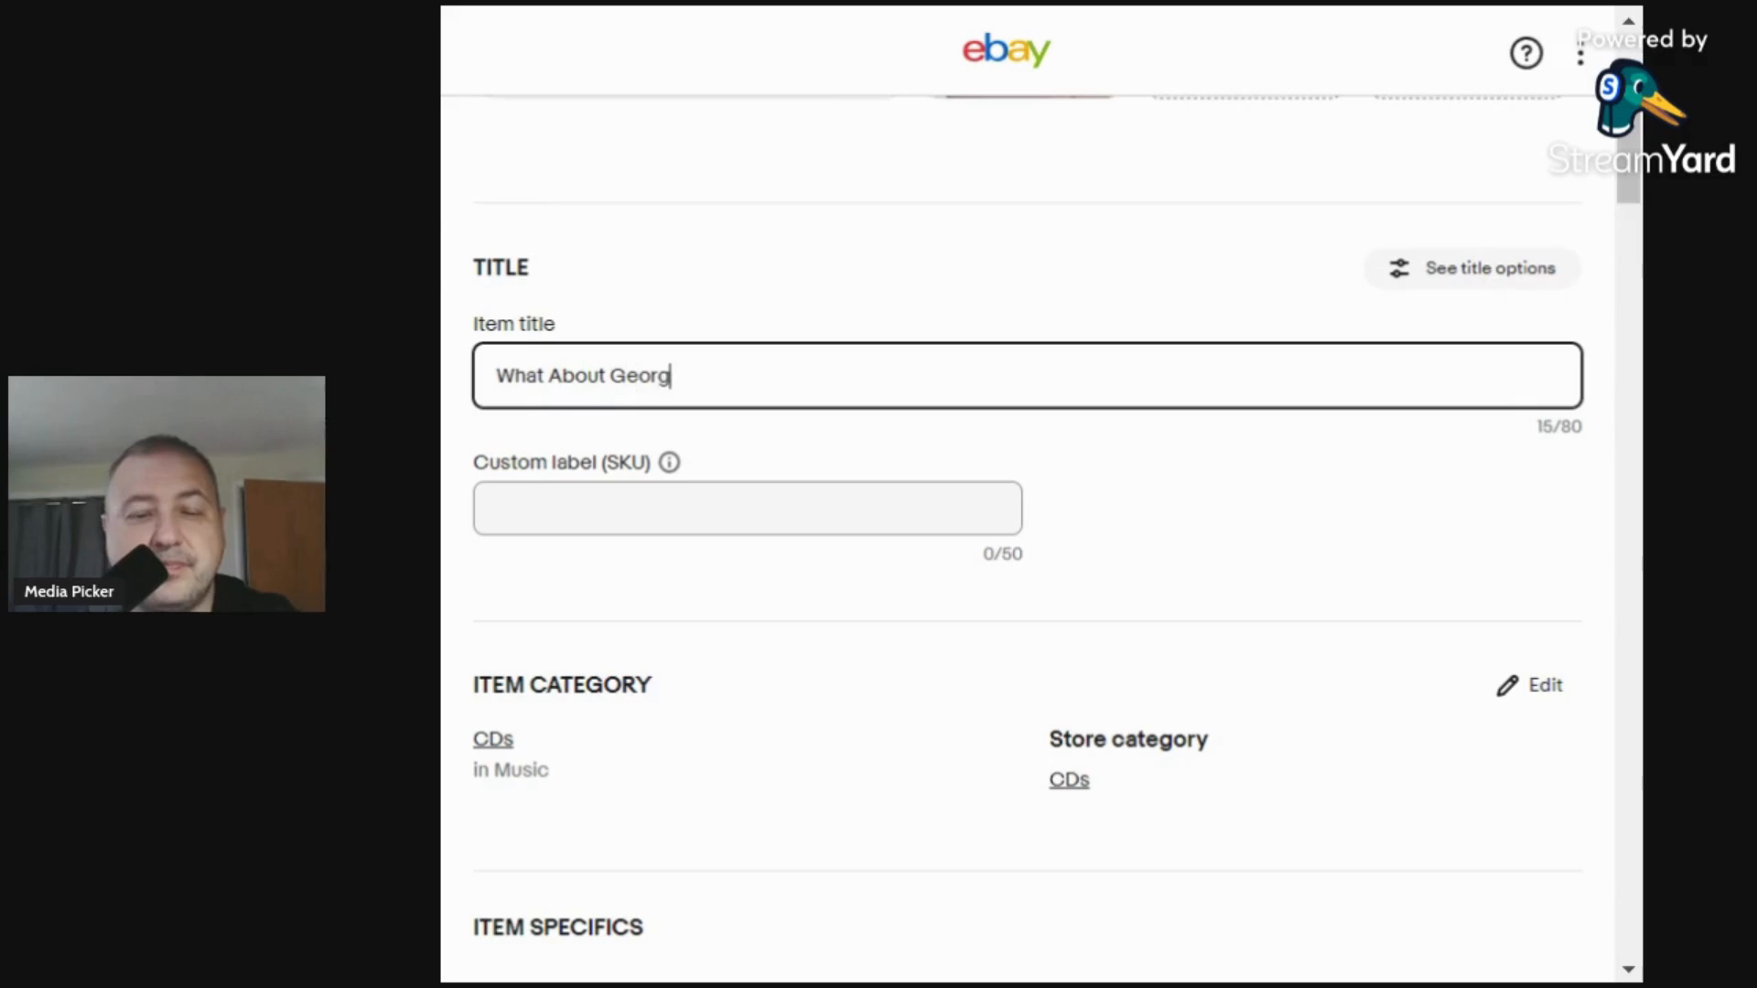
pyautogui.write('e - Just A Touch')
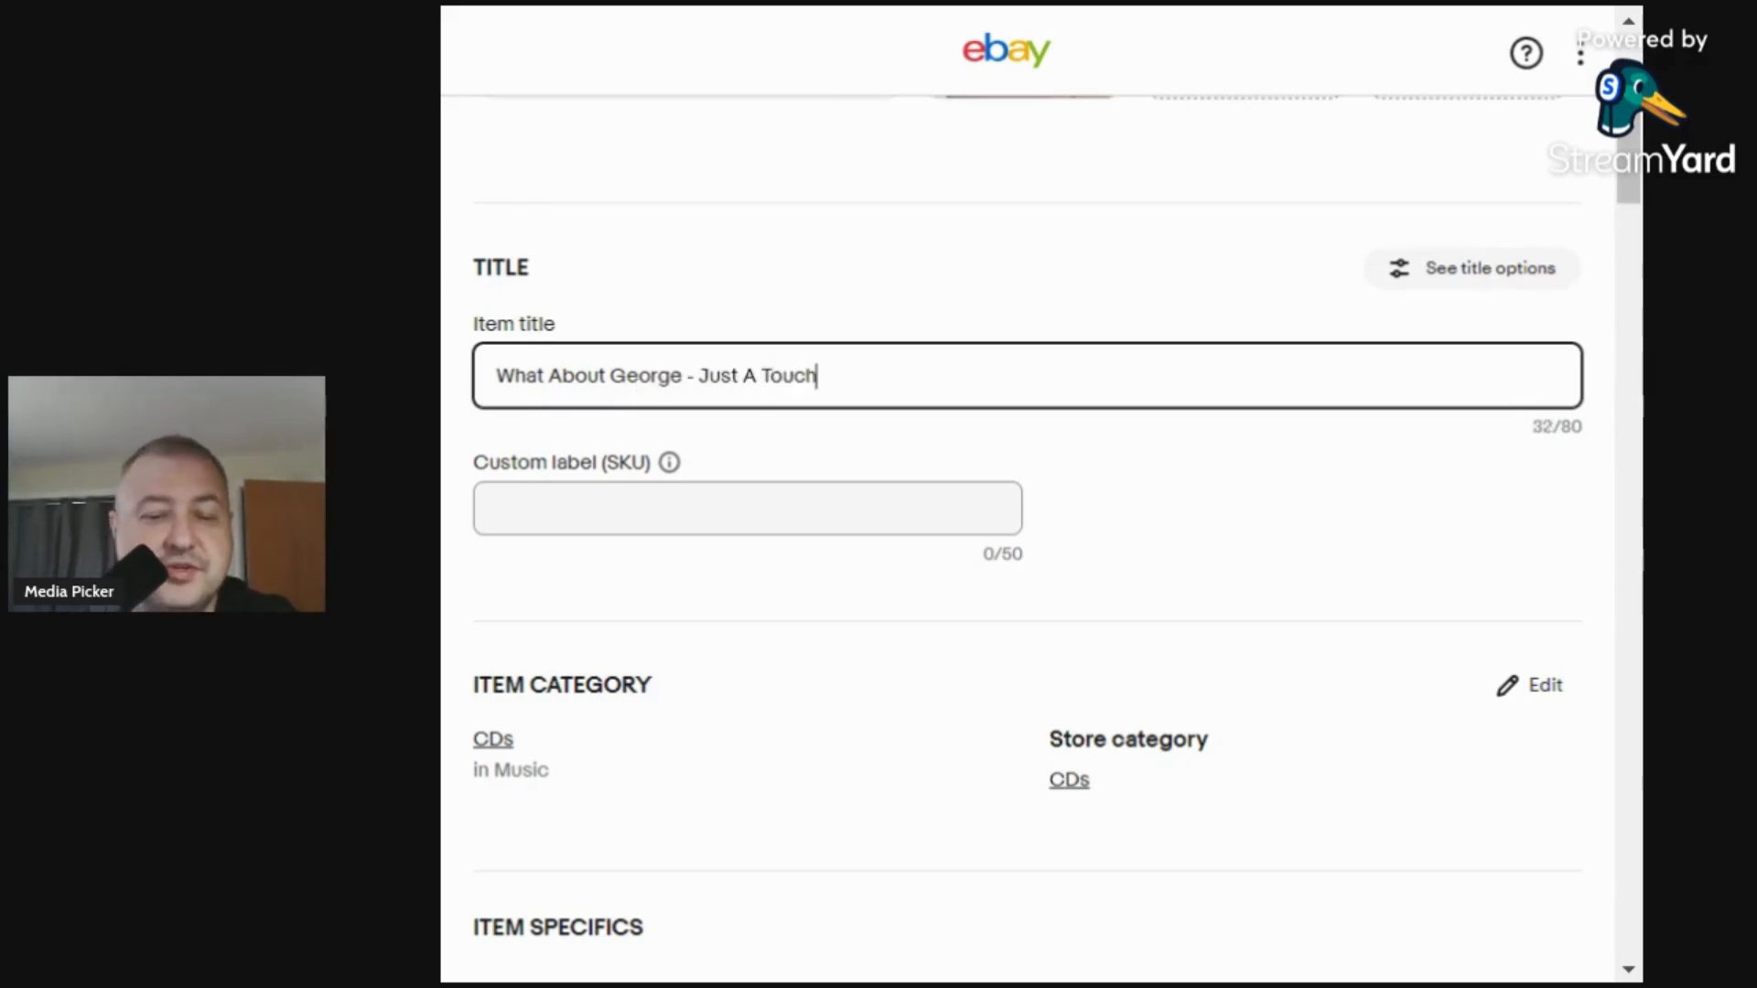
pyautogui.write(' (CD')
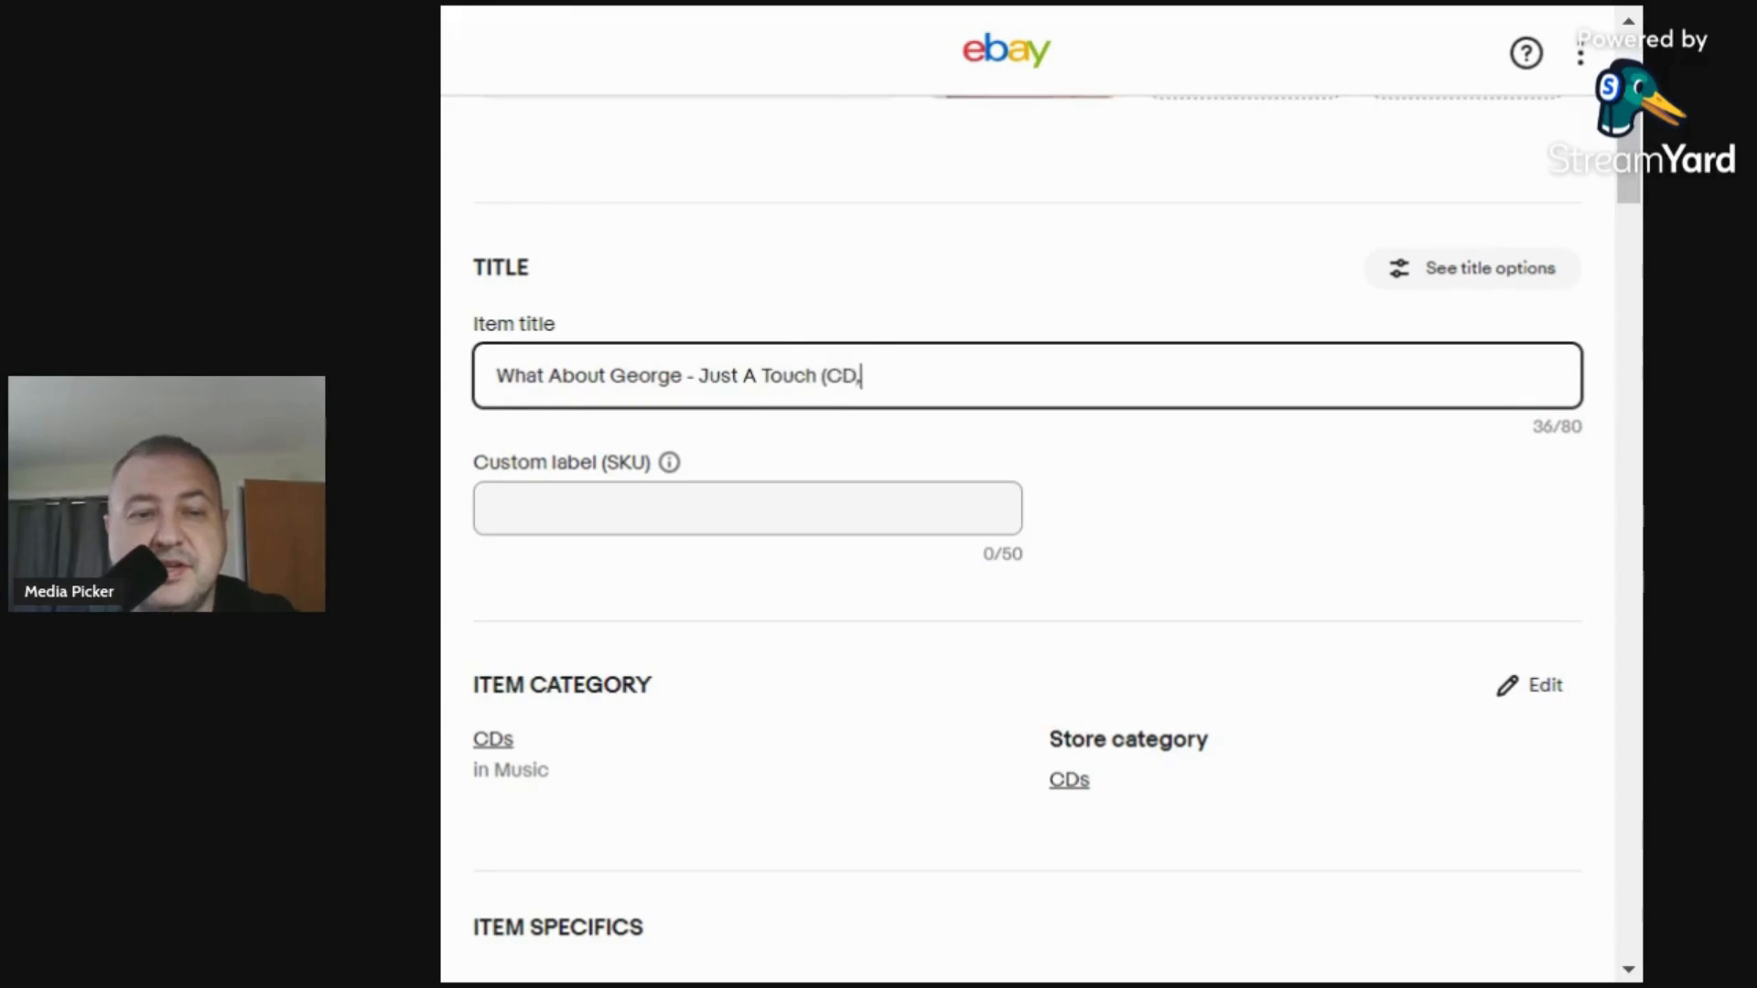
pyautogui.write(', EP')
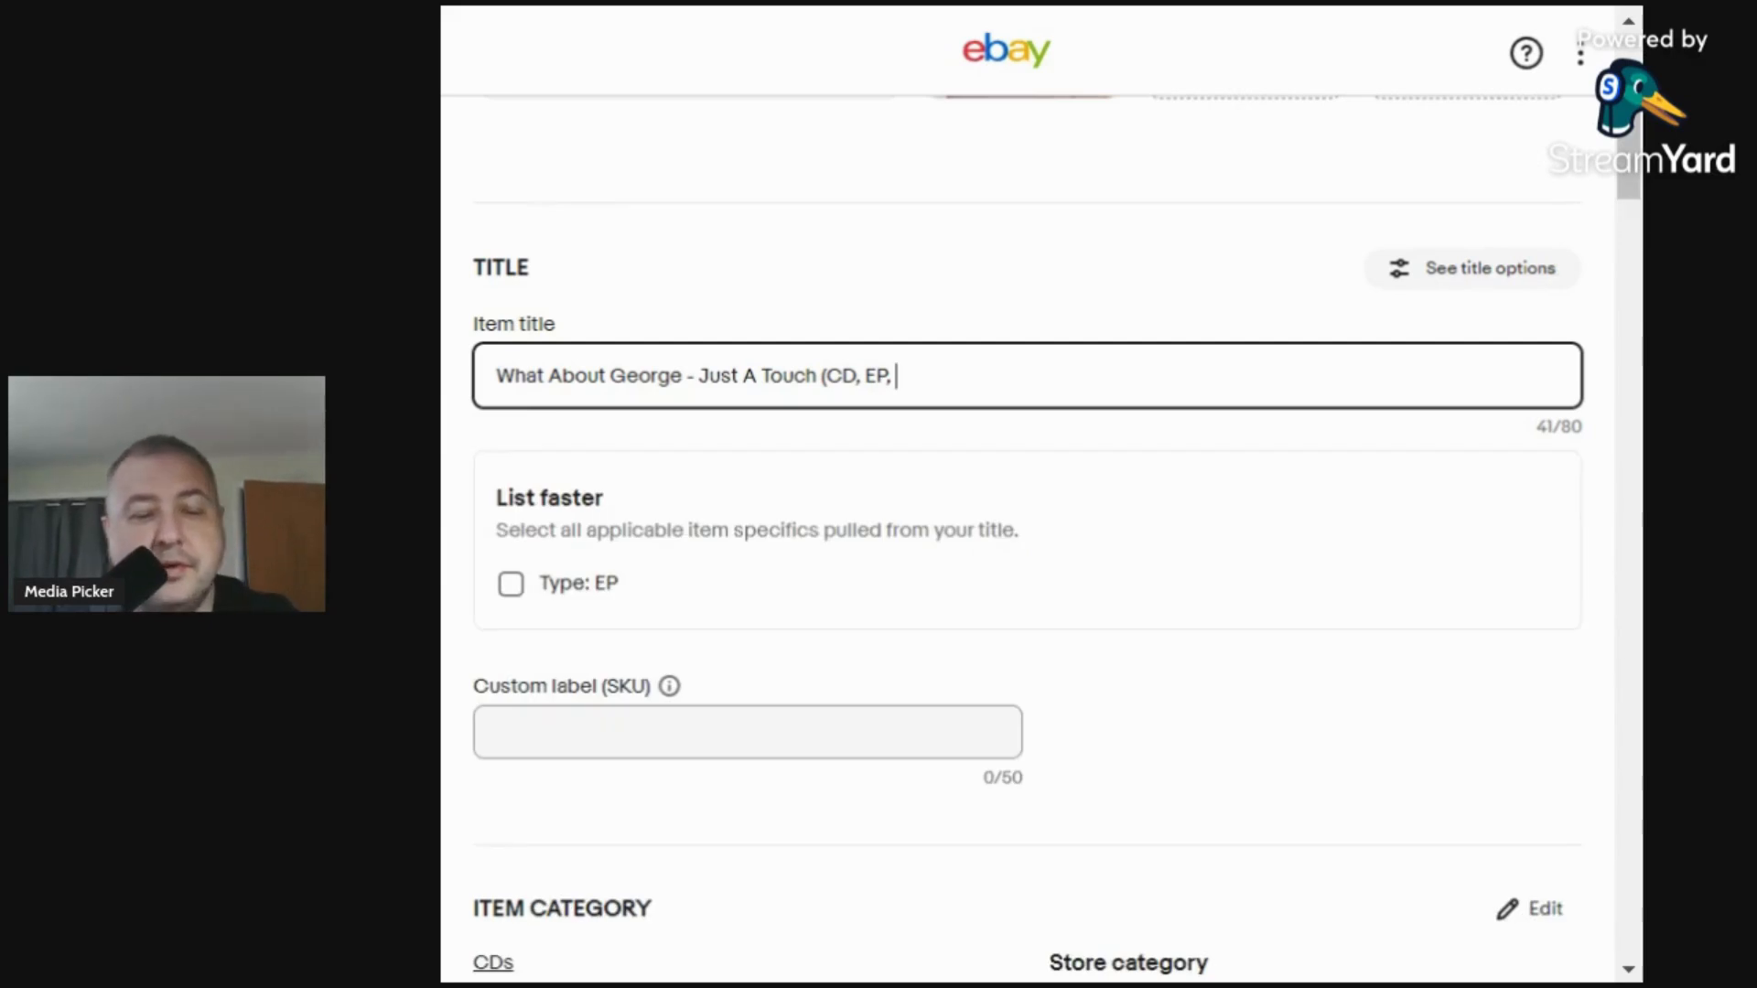
pyautogui.write(', 1196')
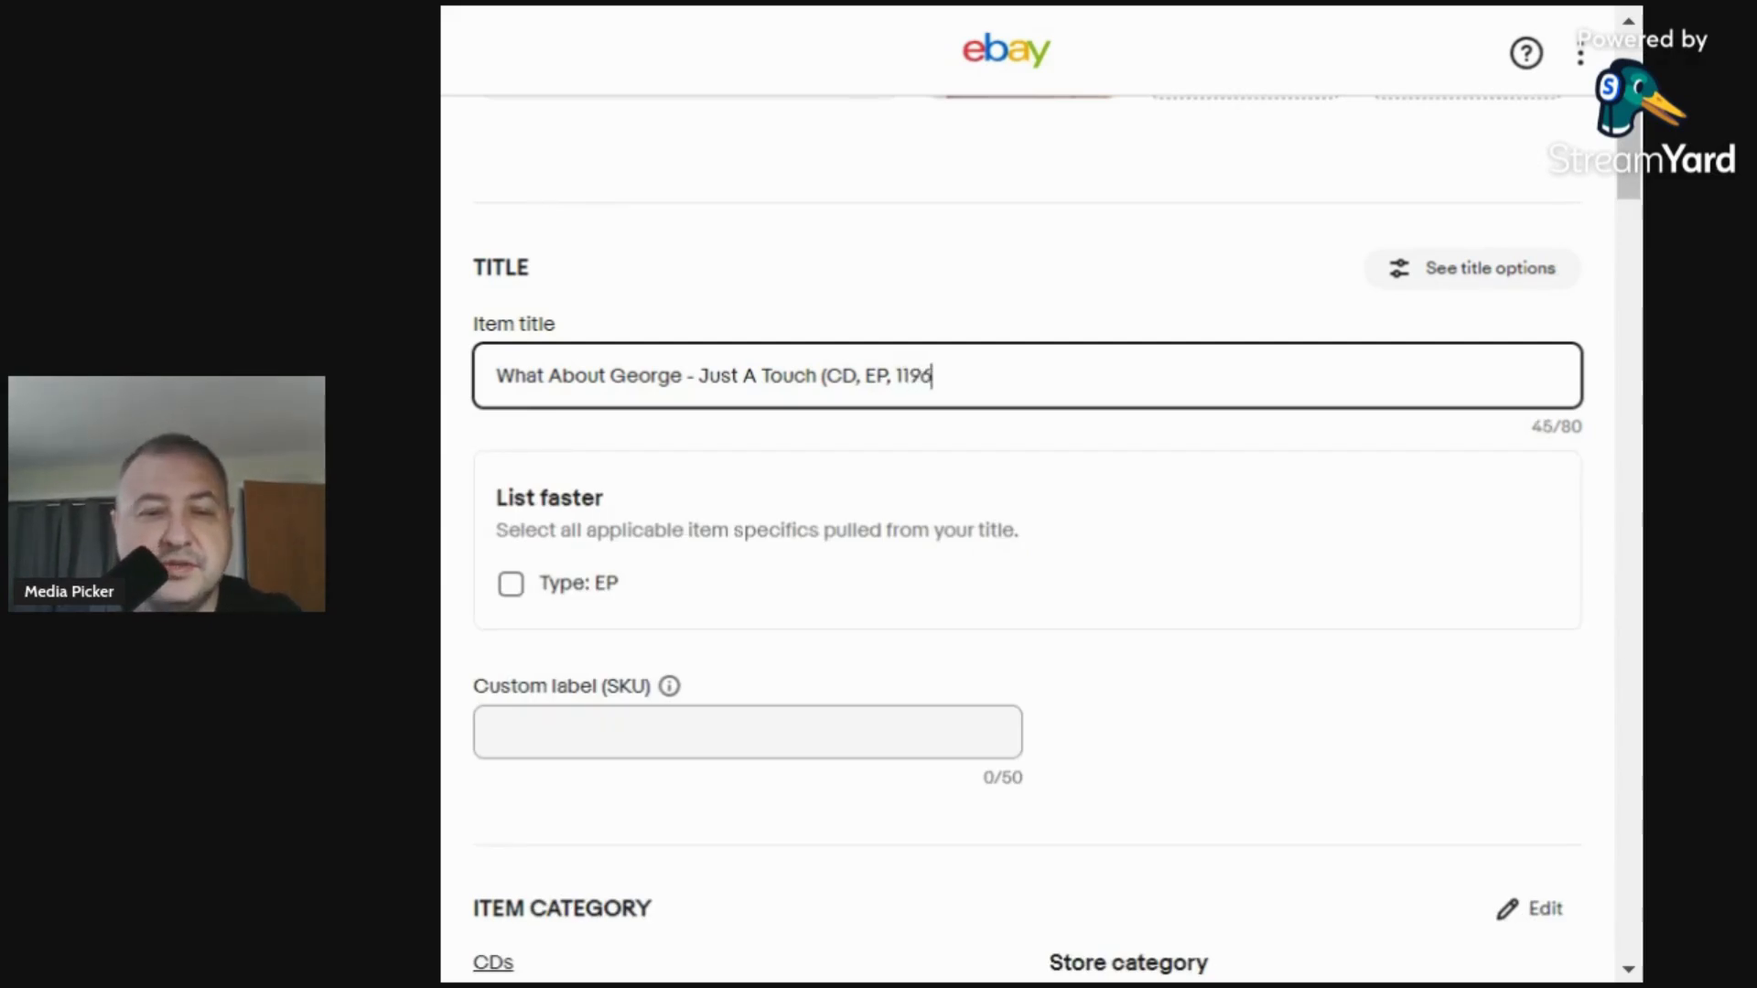
pyautogui.press('BackSpace')
pyautogui.press('BackSpace')
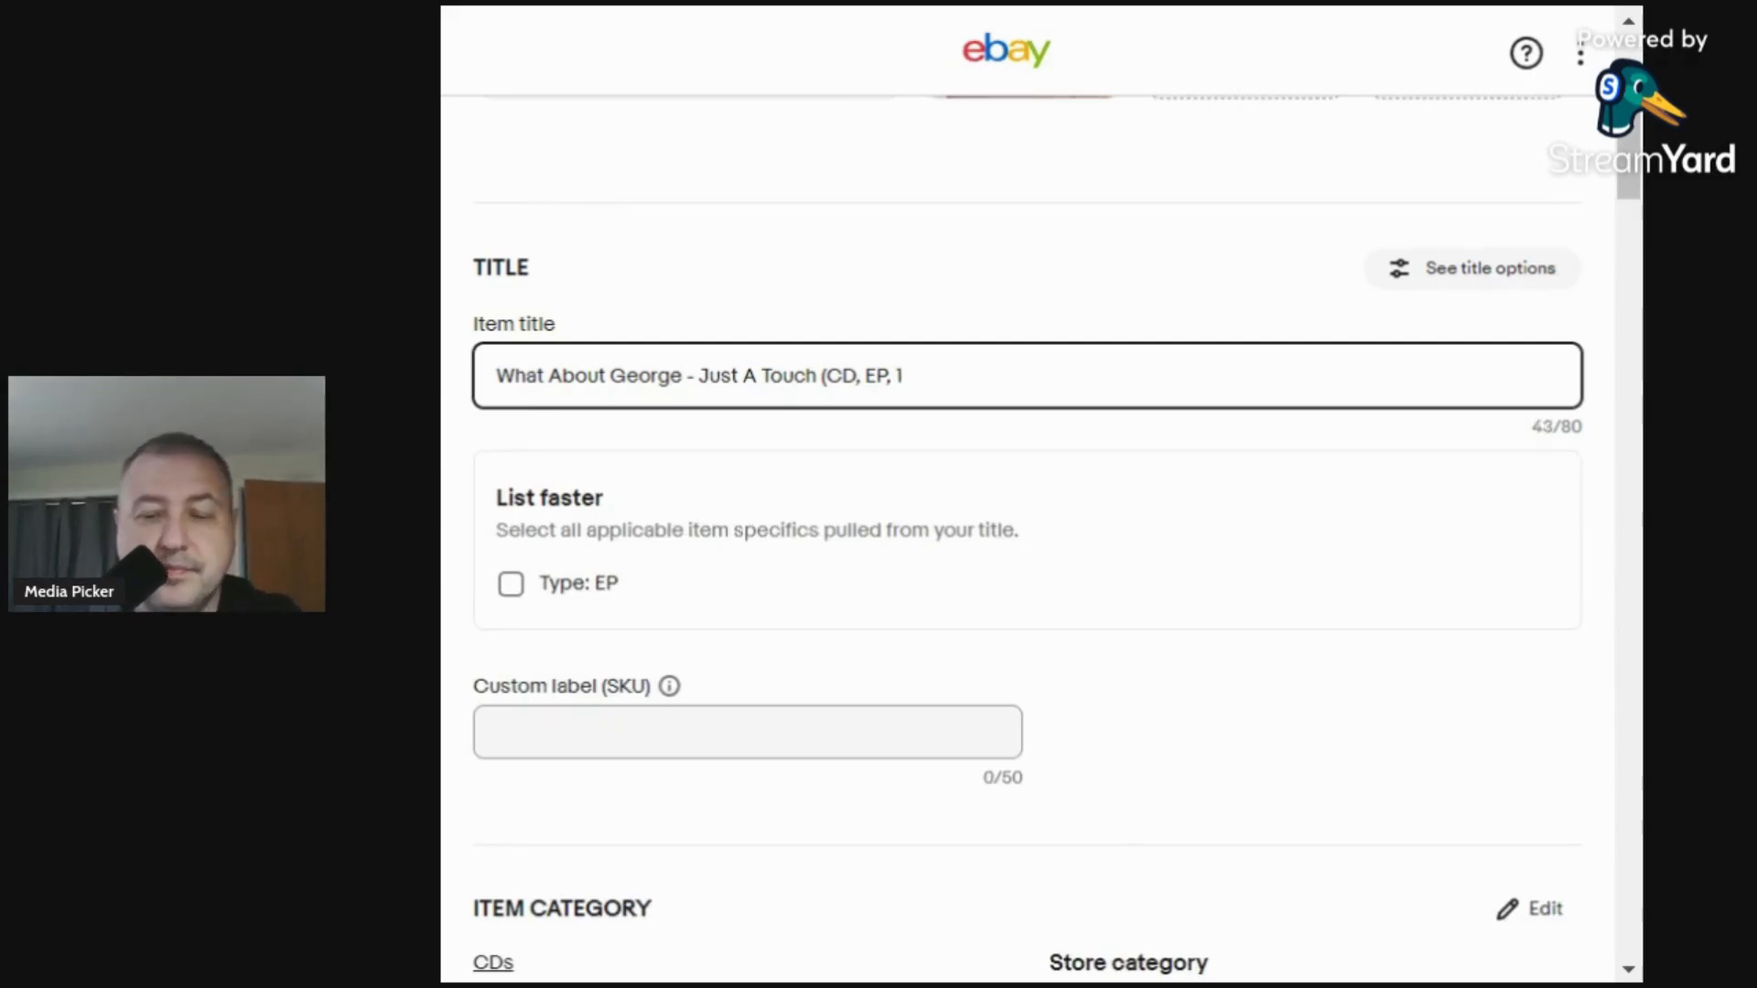
pyautogui.write('99')
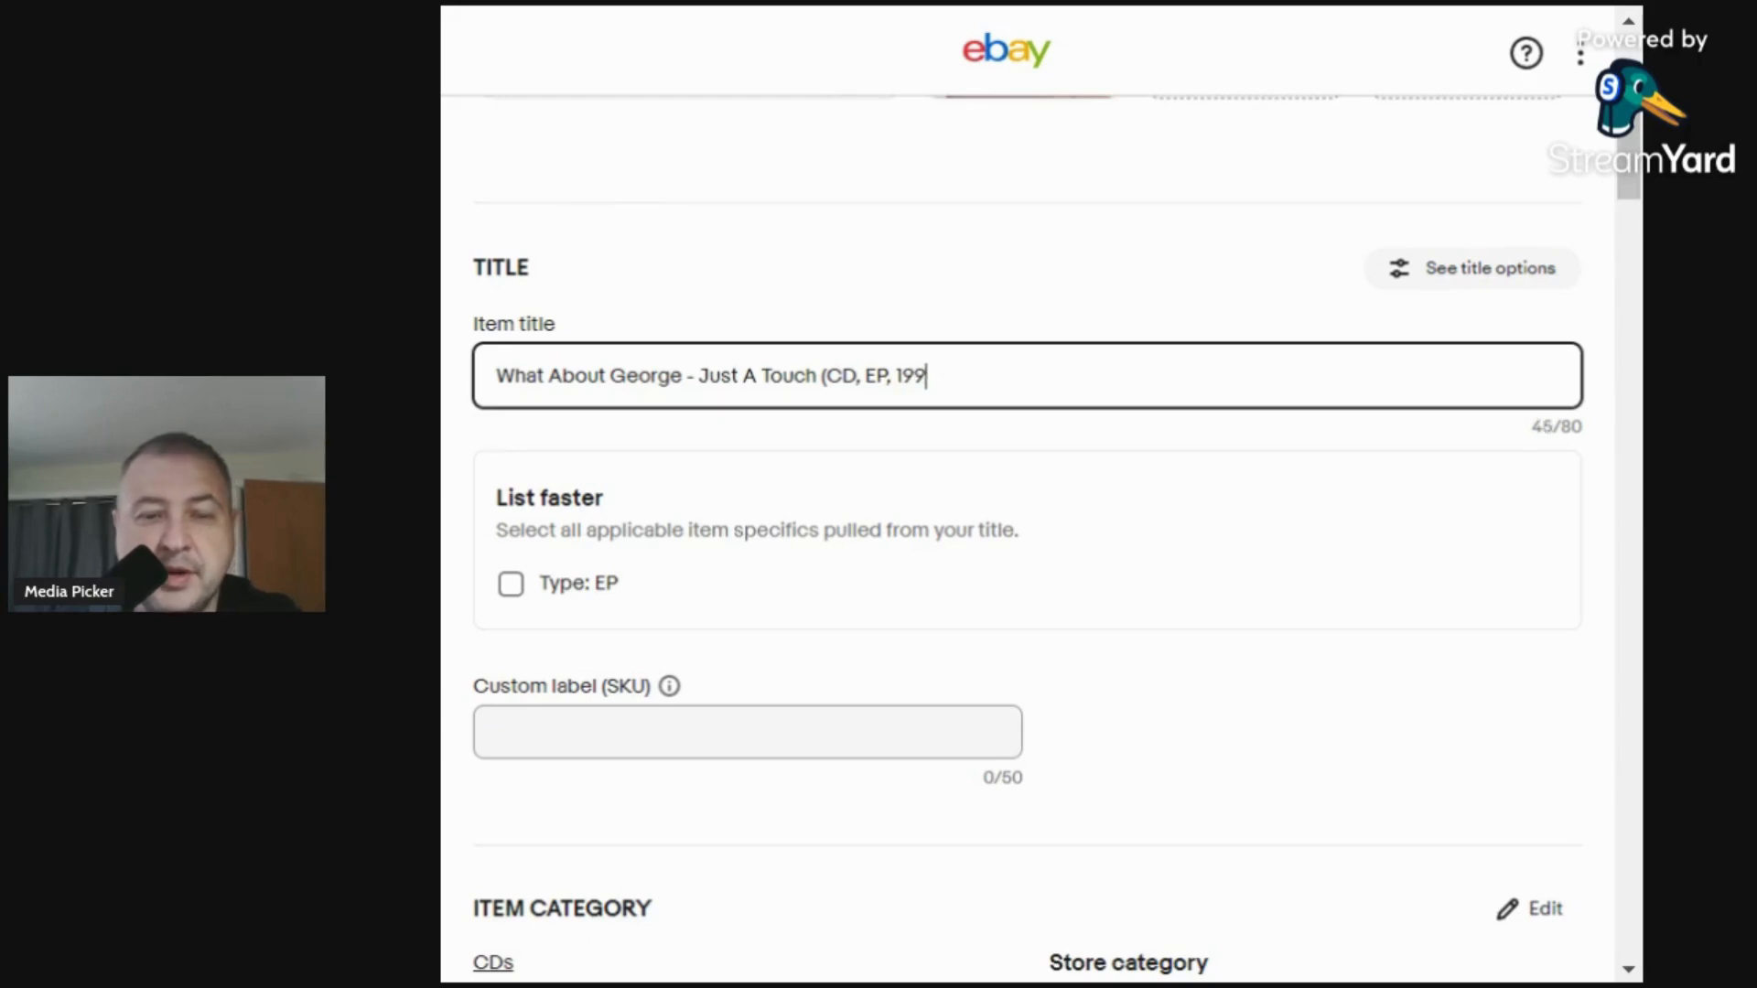
pyautogui.write('6')
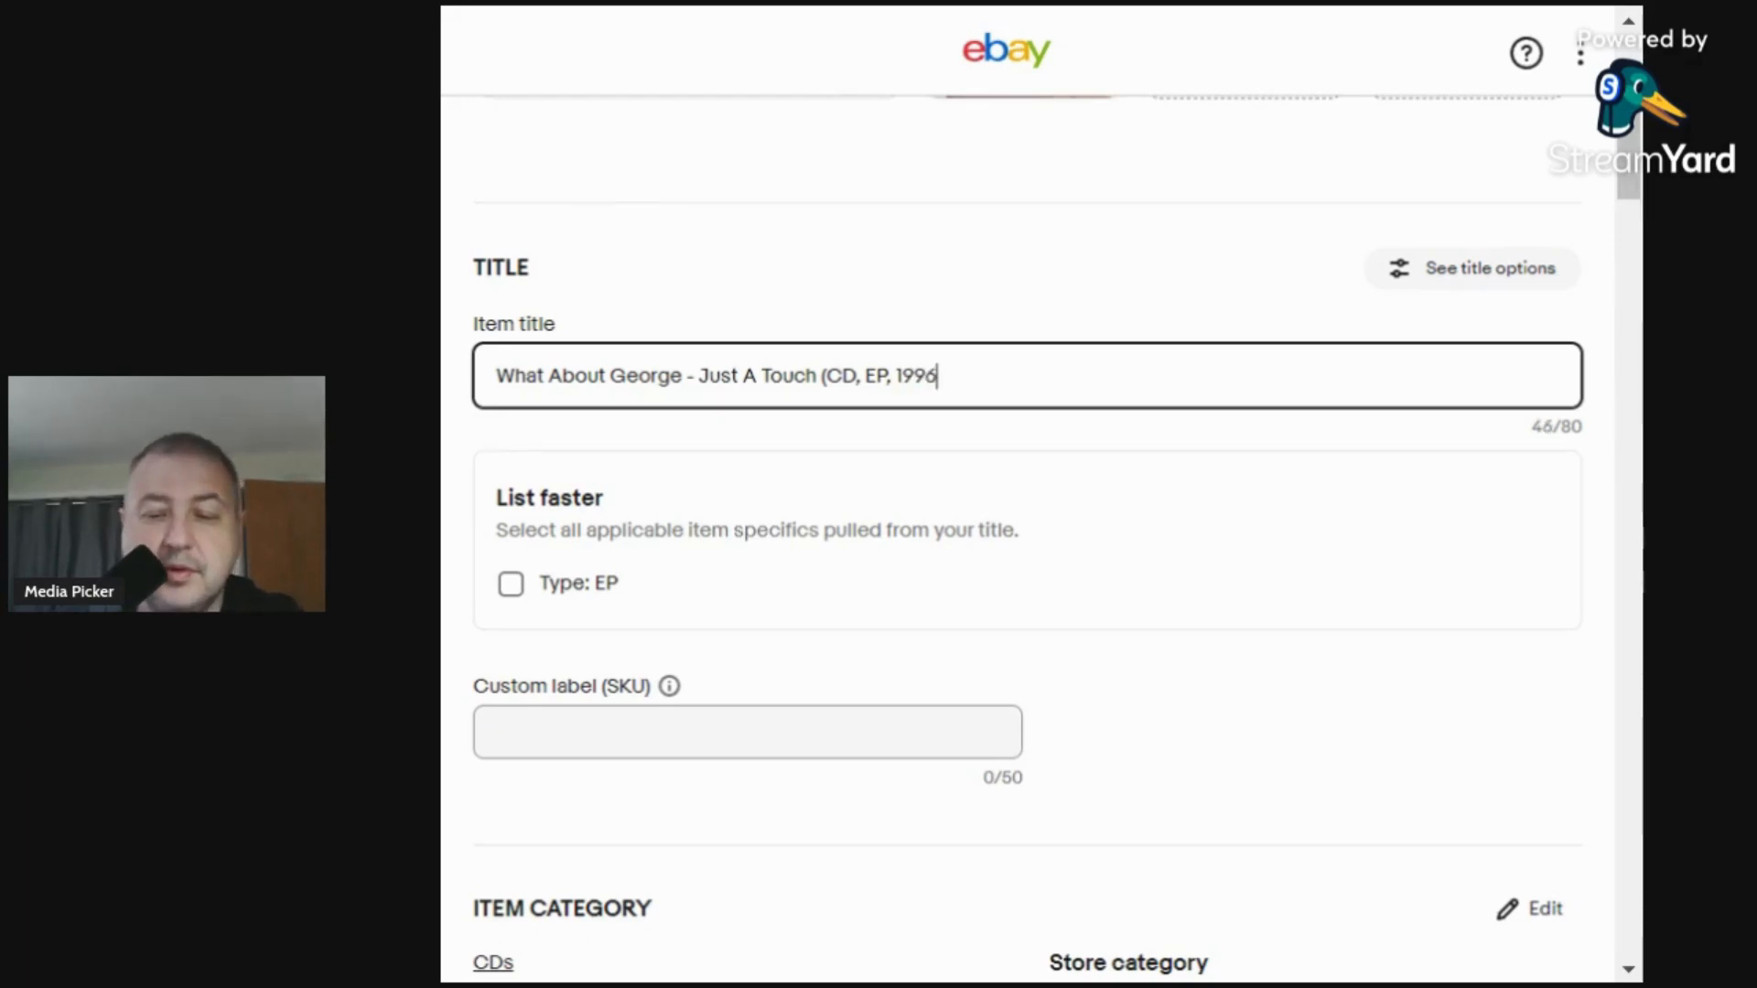
pyautogui.write(')')
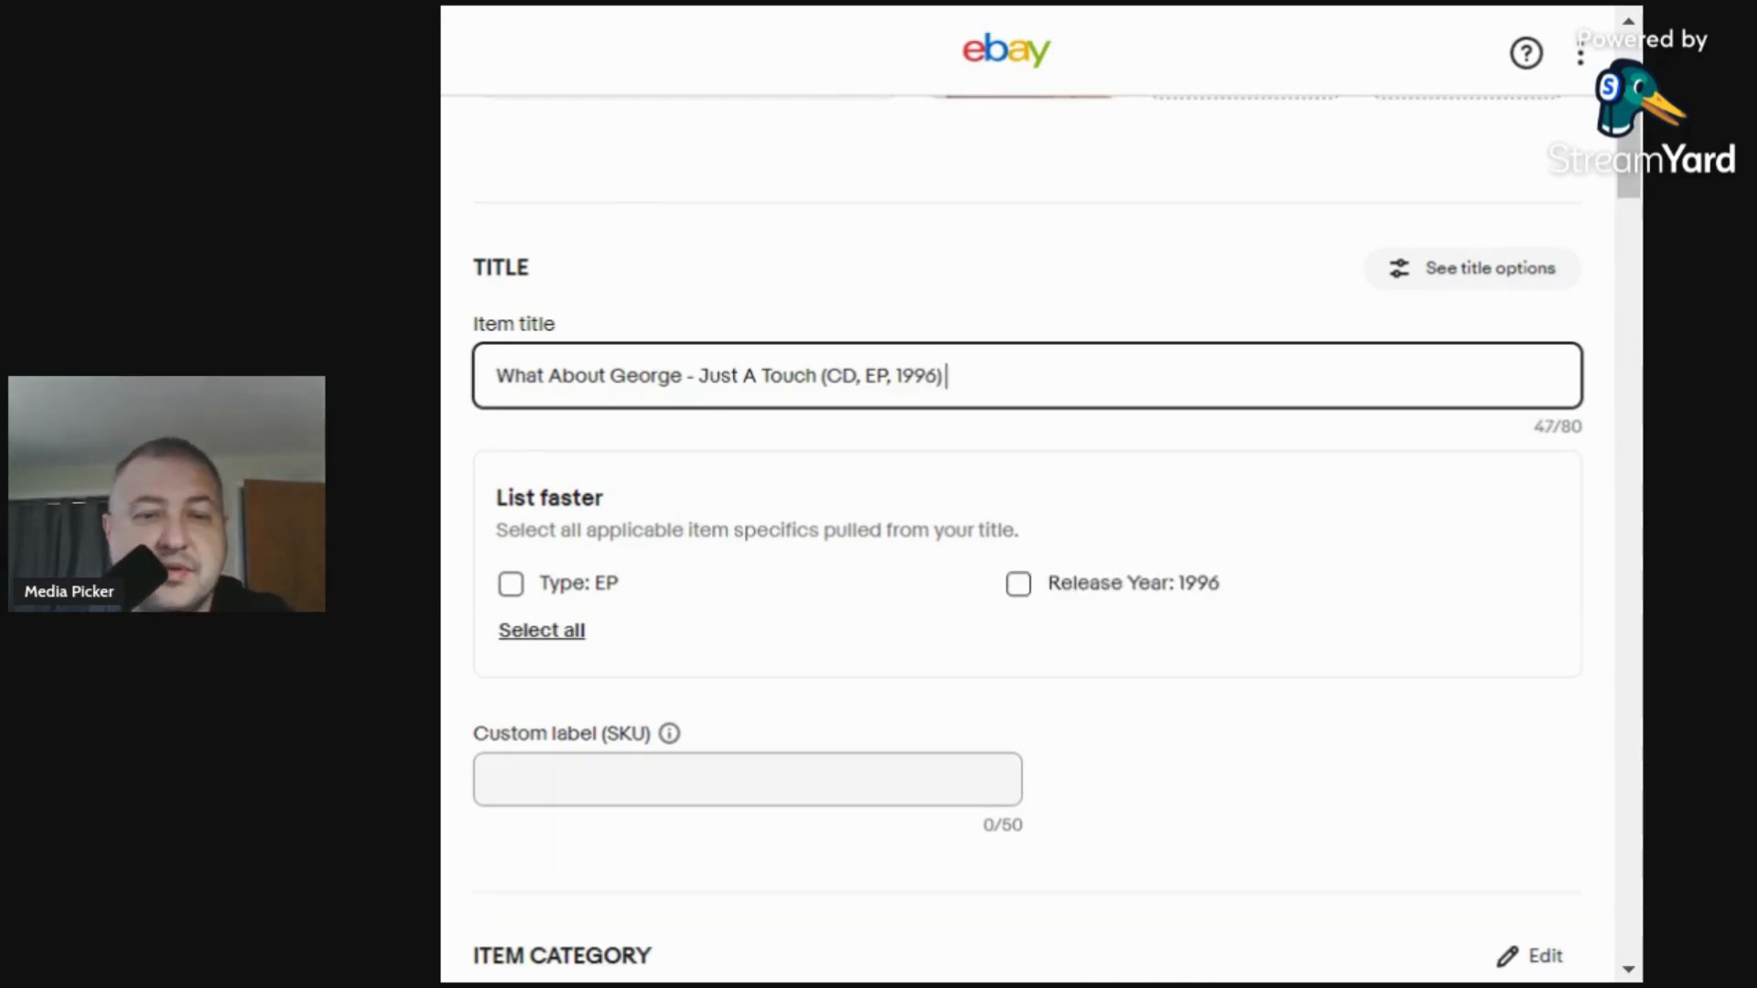
pyautogui.write(' Rock')
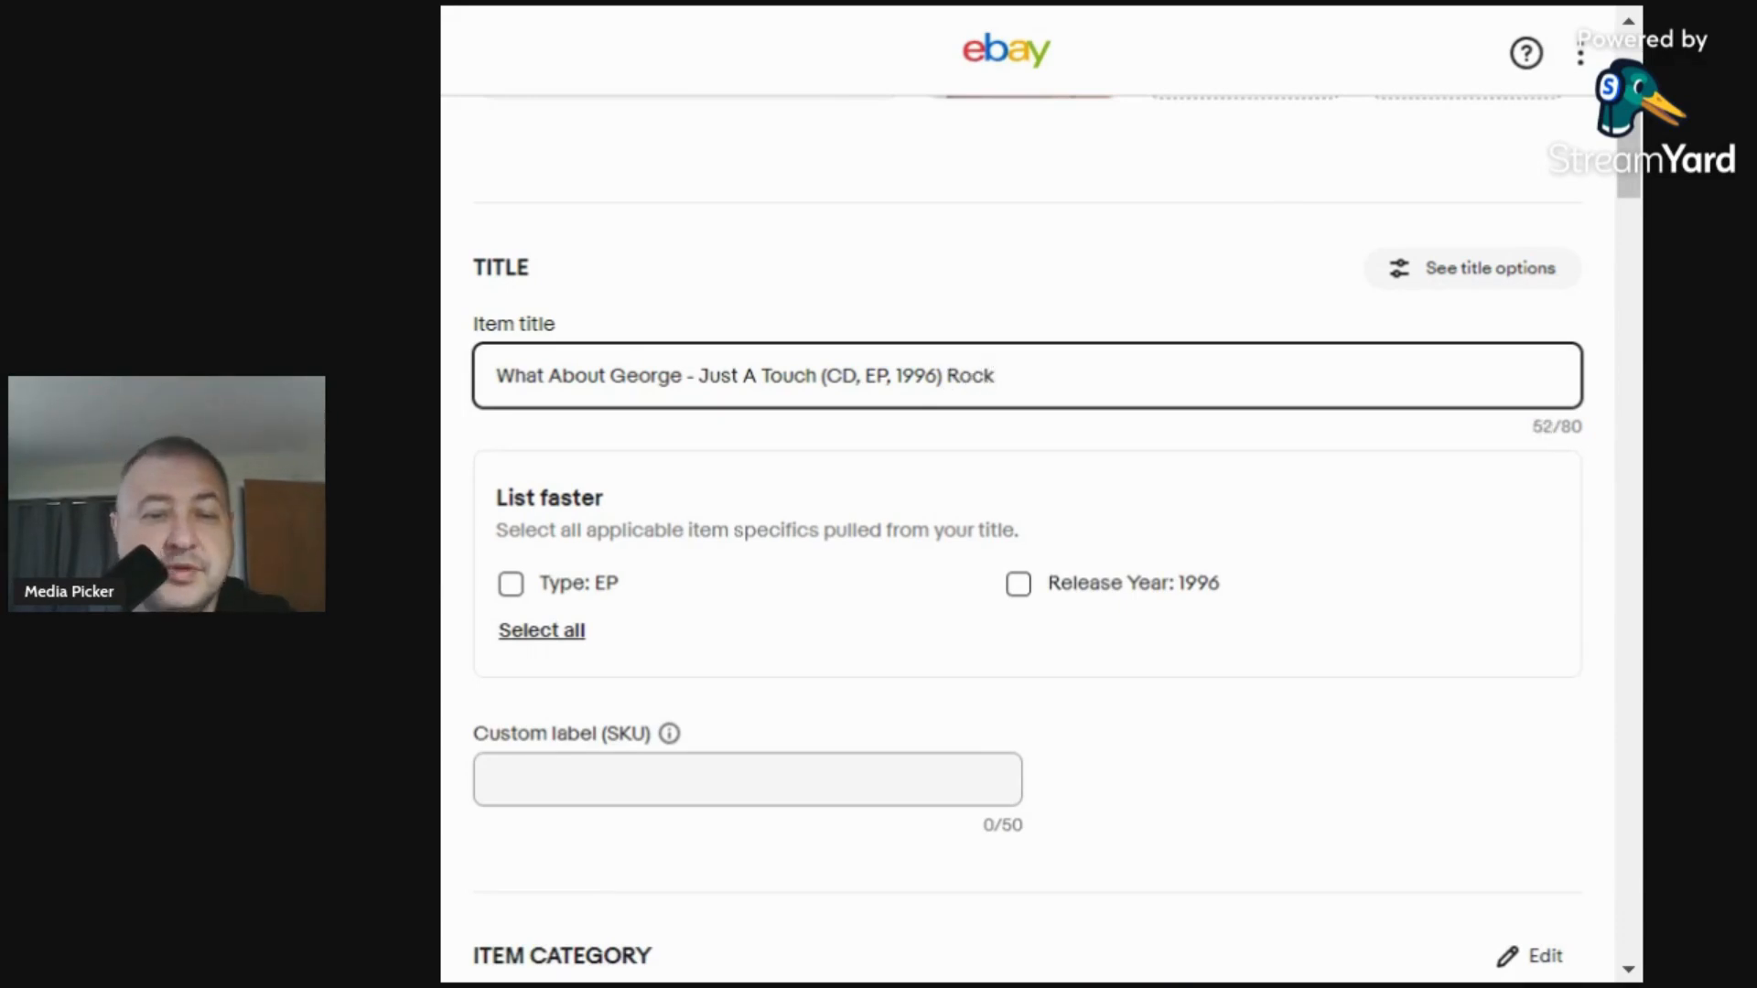
# Apply all item specifics suggested from the title (Type EP, Release Year 1996, Genre Rock) and activate the custom label (SKU) field.
pyautogui.click(541, 682)
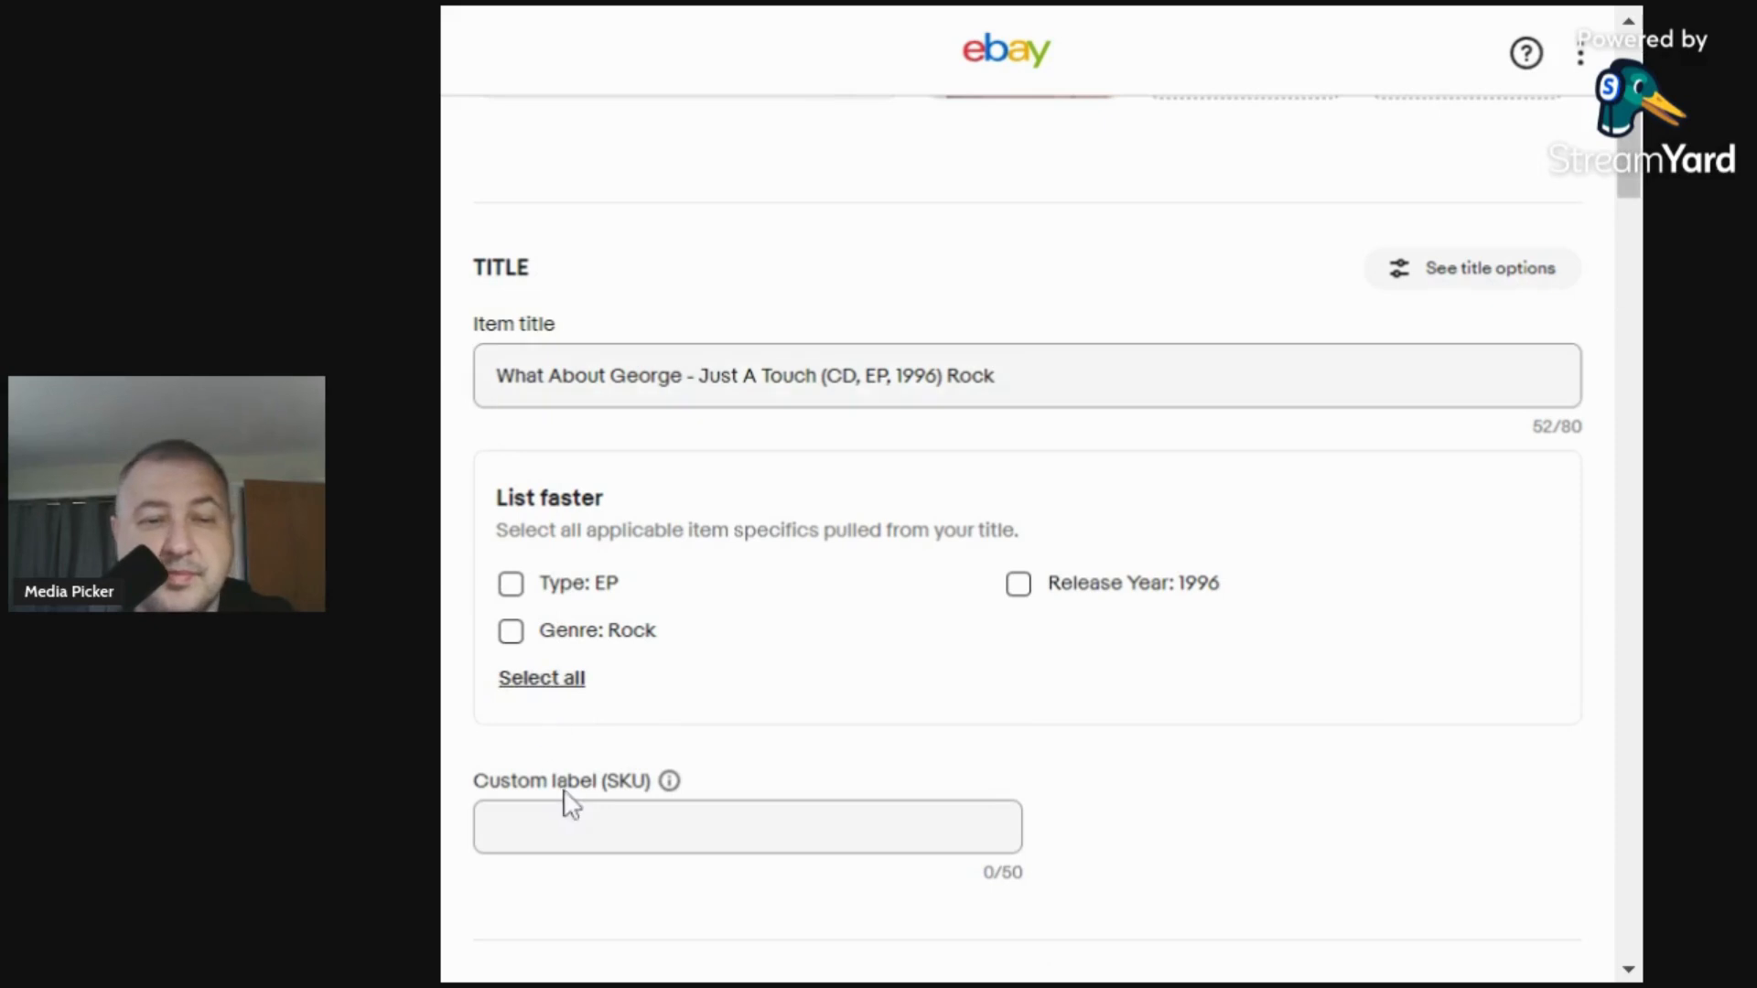
pyautogui.click(576, 814)
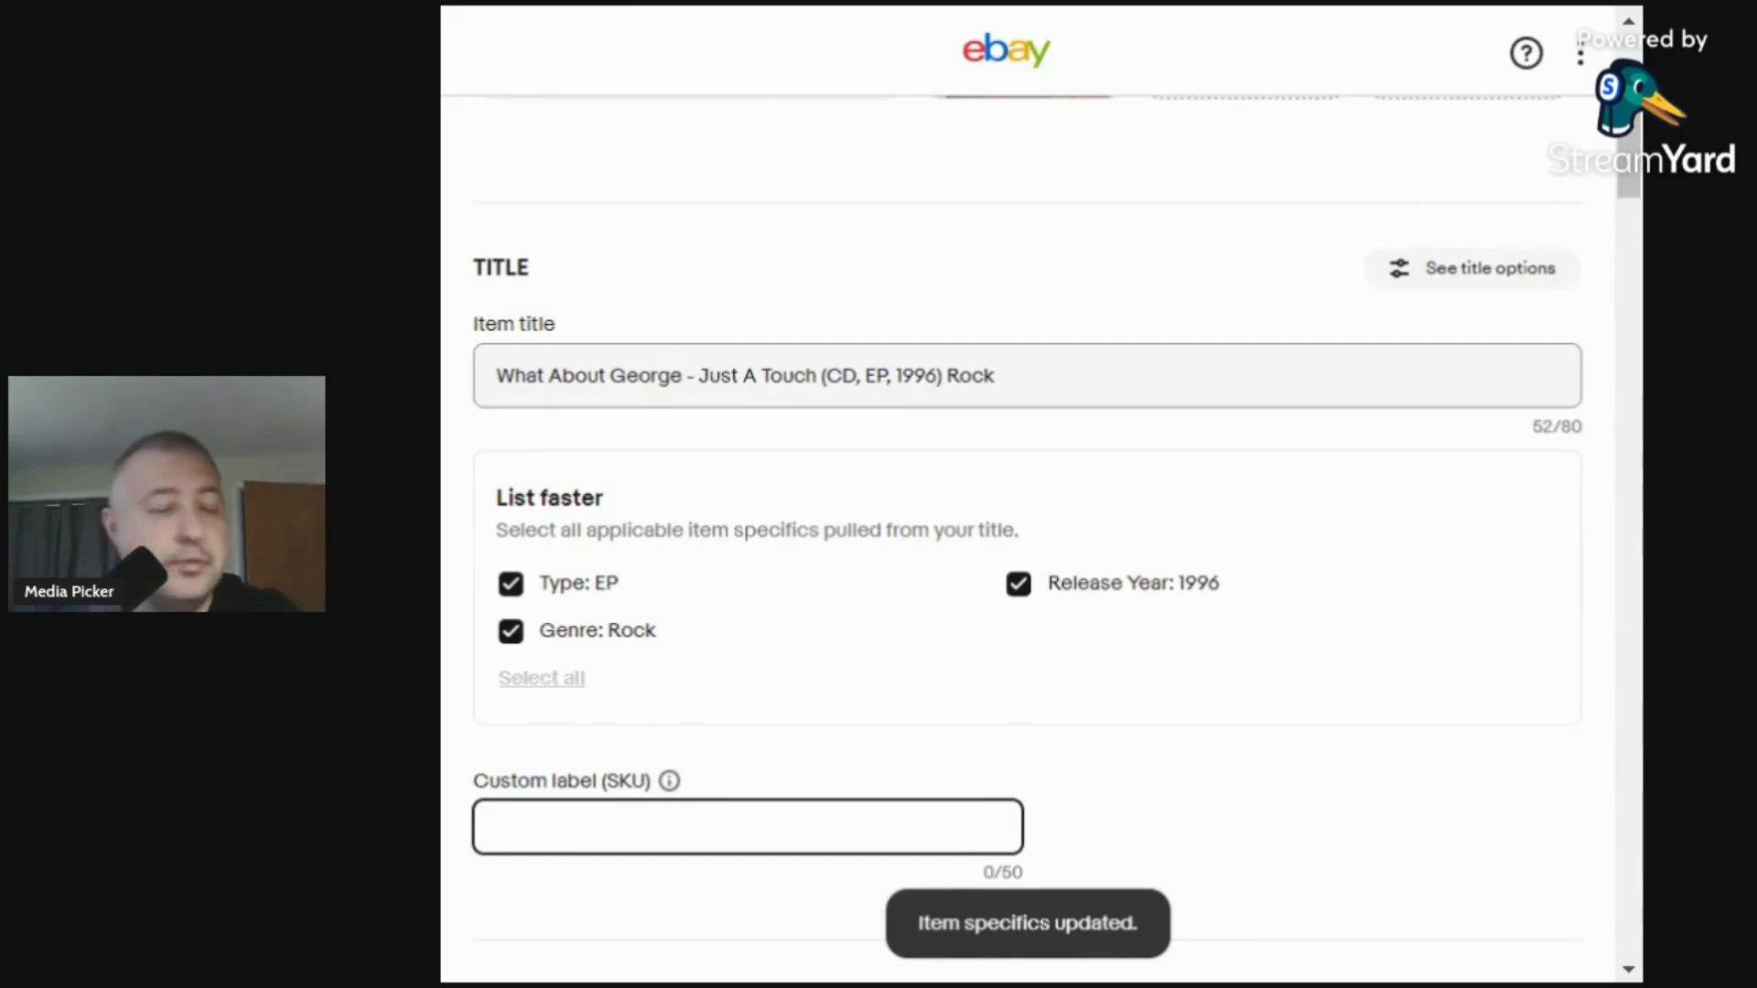
# Enter .86 as the custom label (SKU) and set the Artist to the custom value "What About George".
pyautogui.write('86')
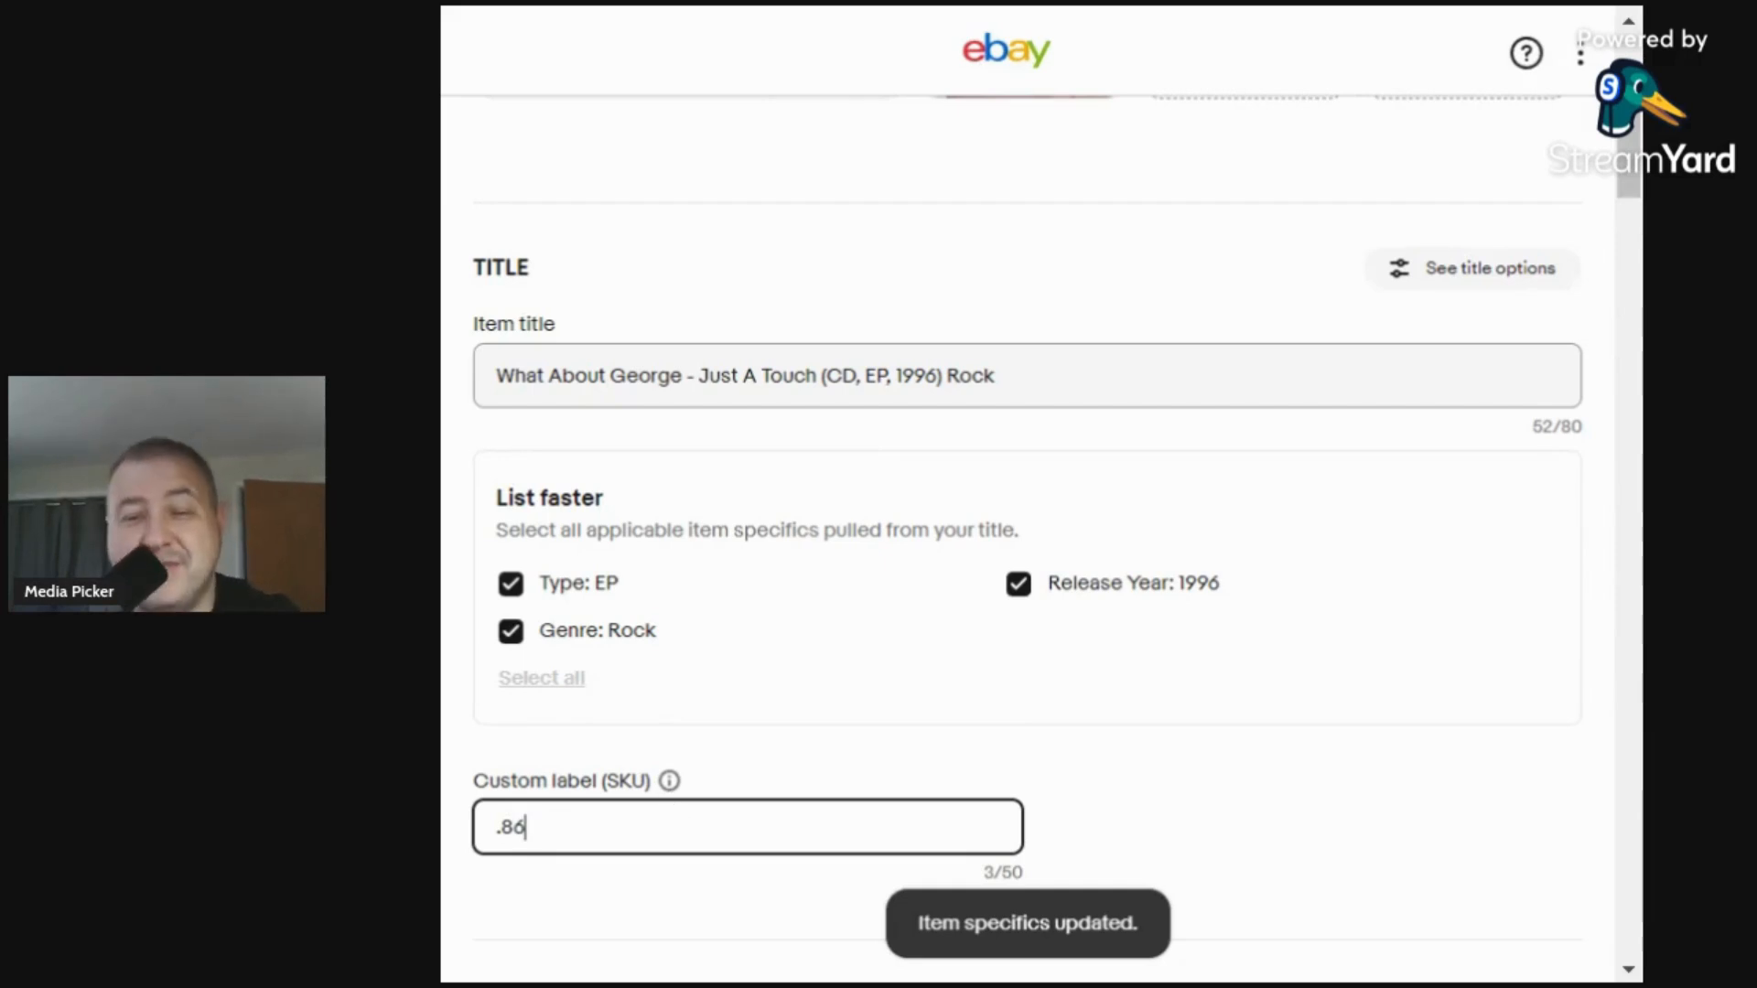
pyautogui.scroll(-10, 745, 616)
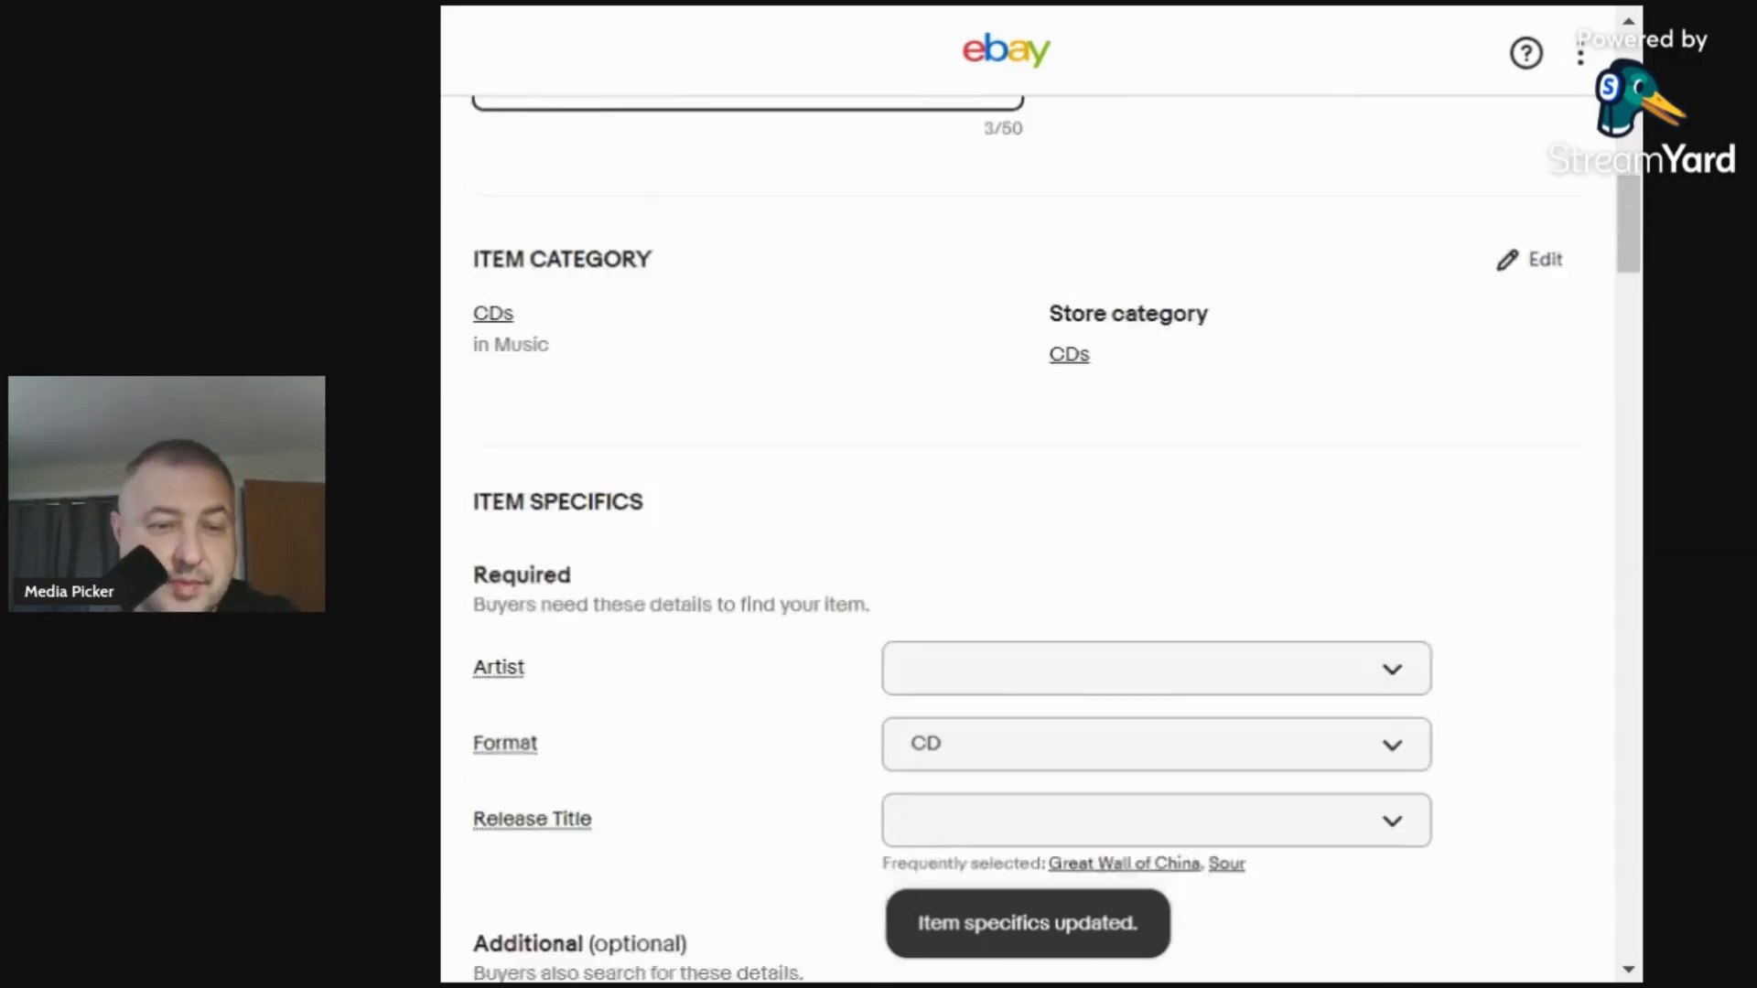
pyautogui.click(952, 398)
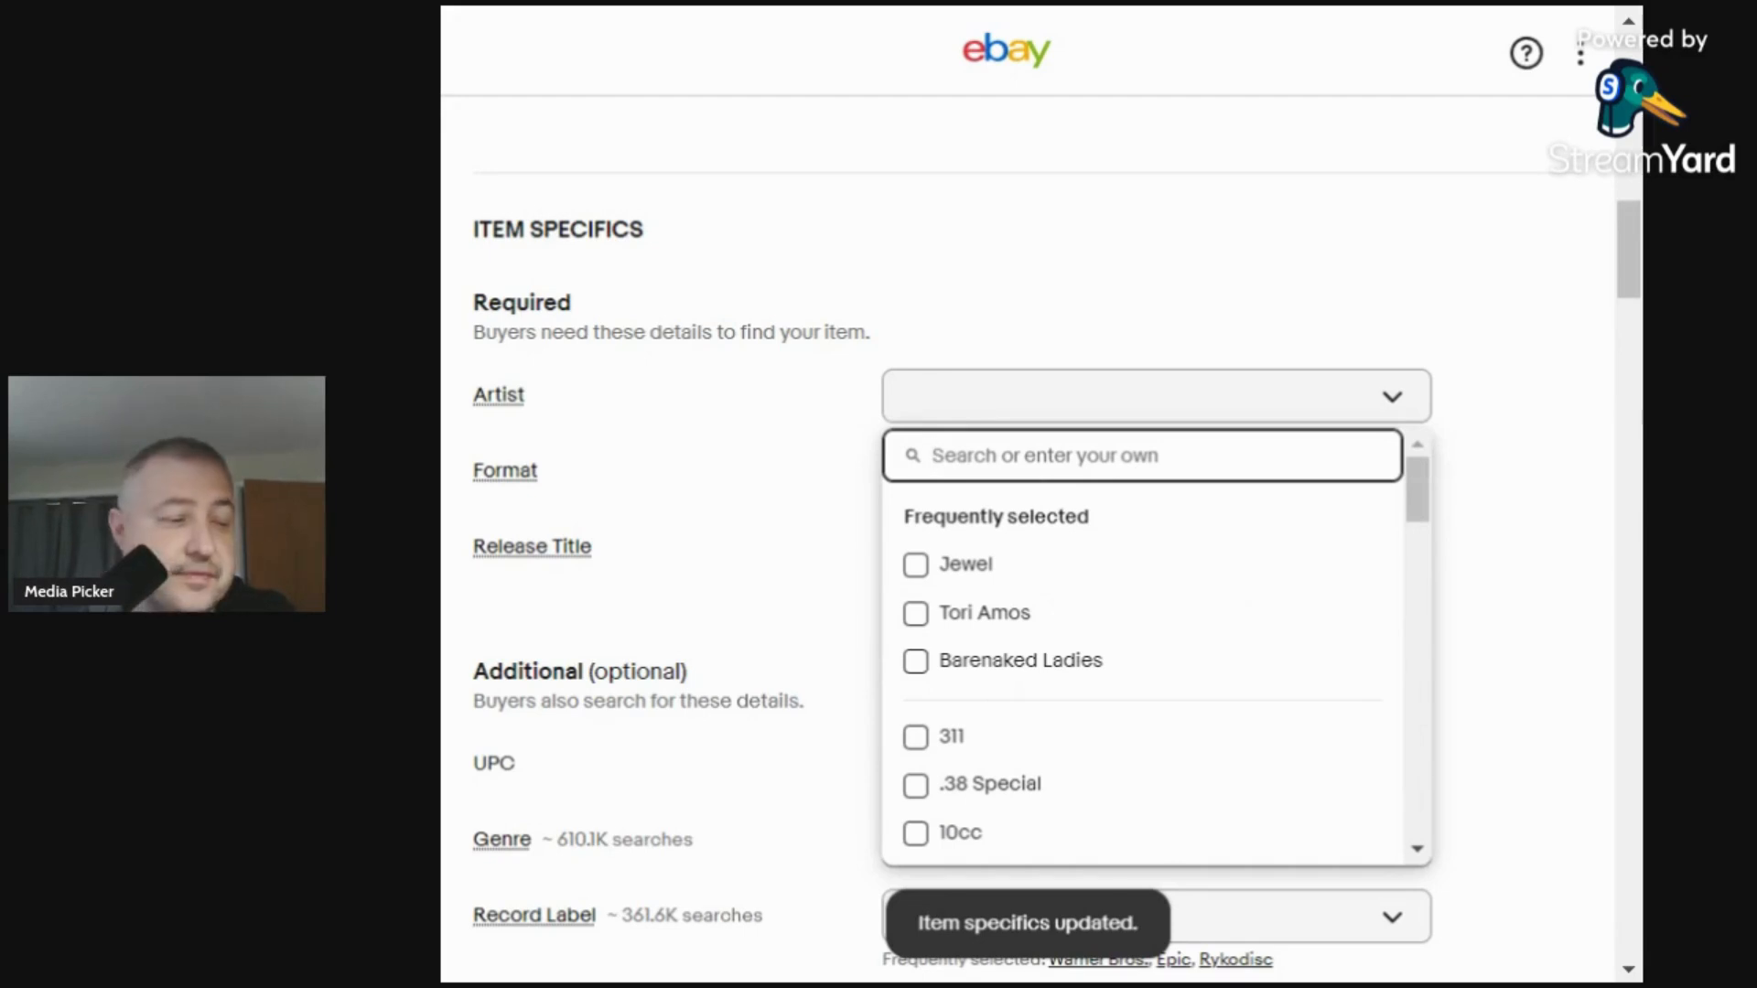
pyautogui.write('What ')
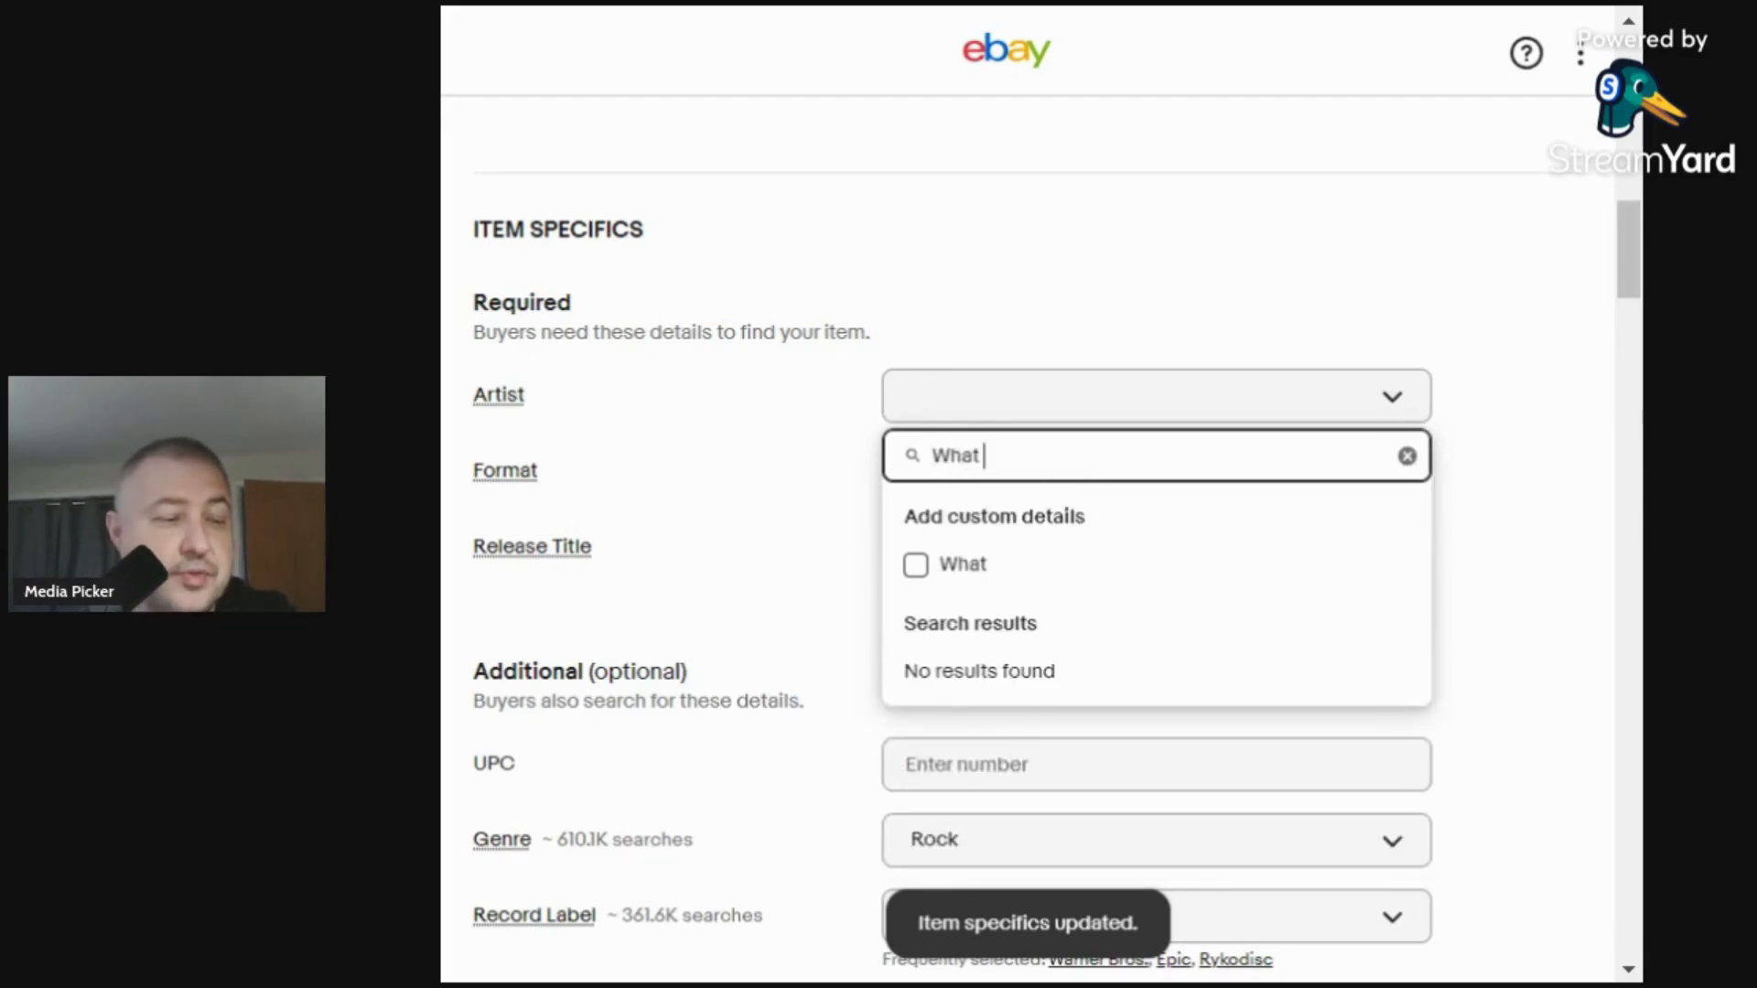
pyautogui.write('About')
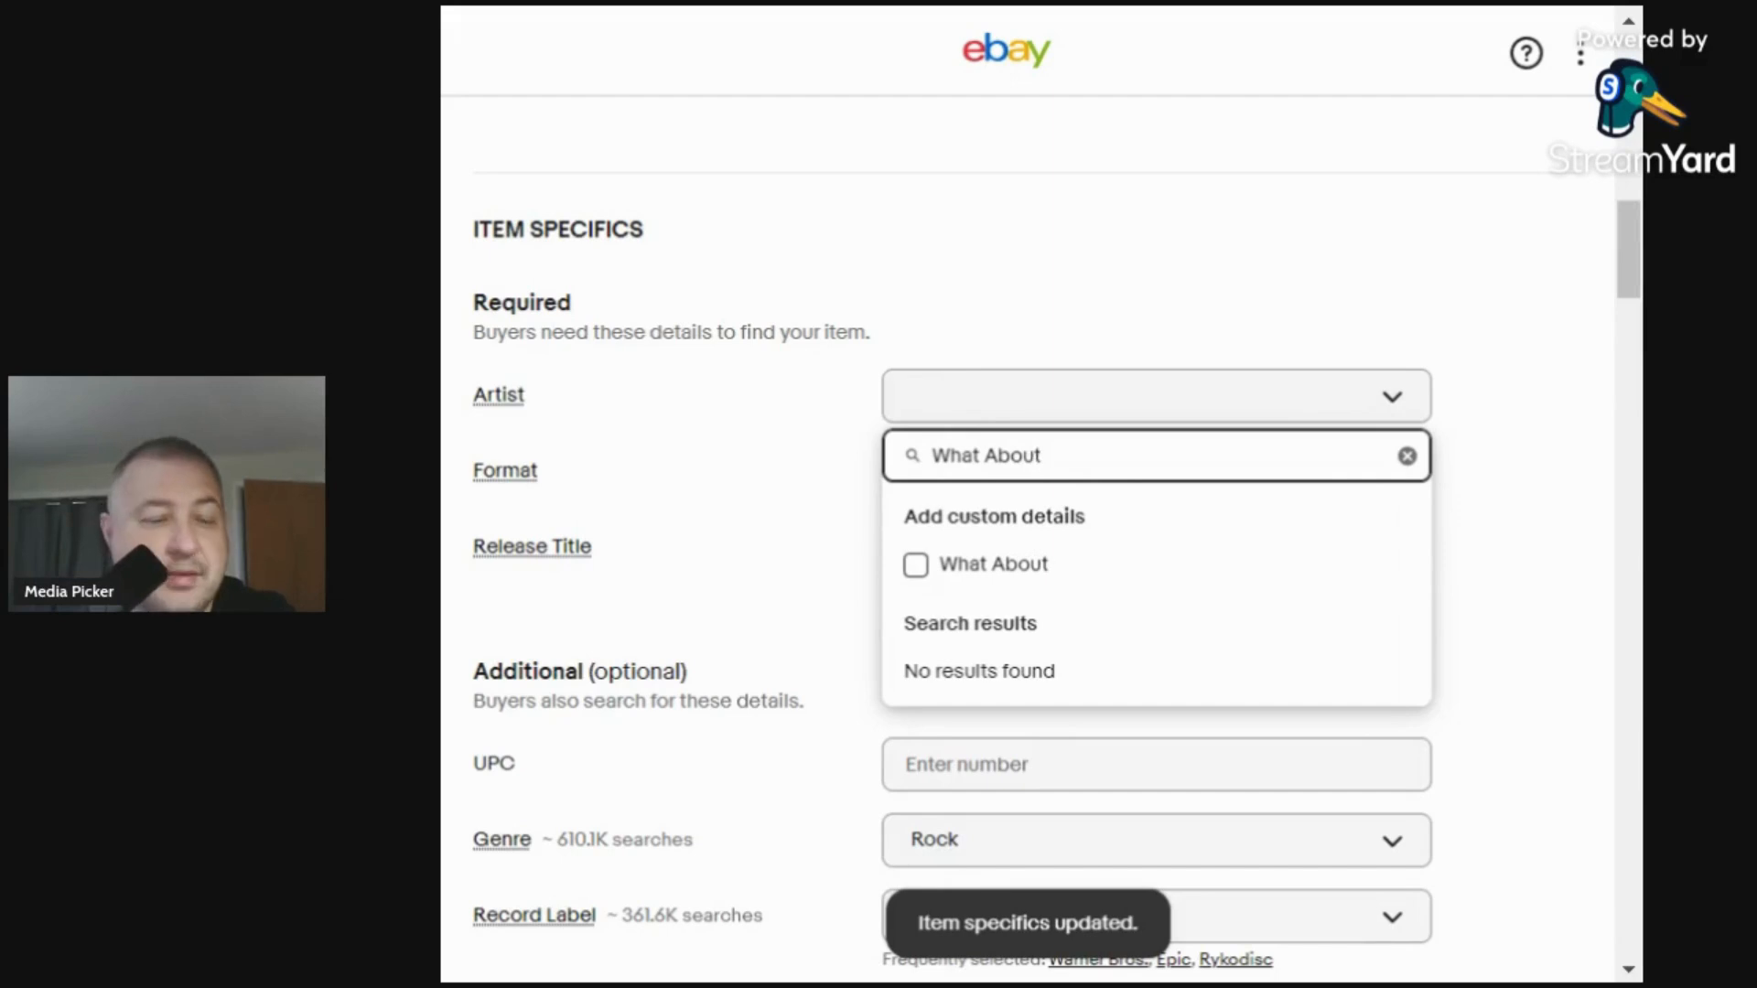
pyautogui.write(' G')
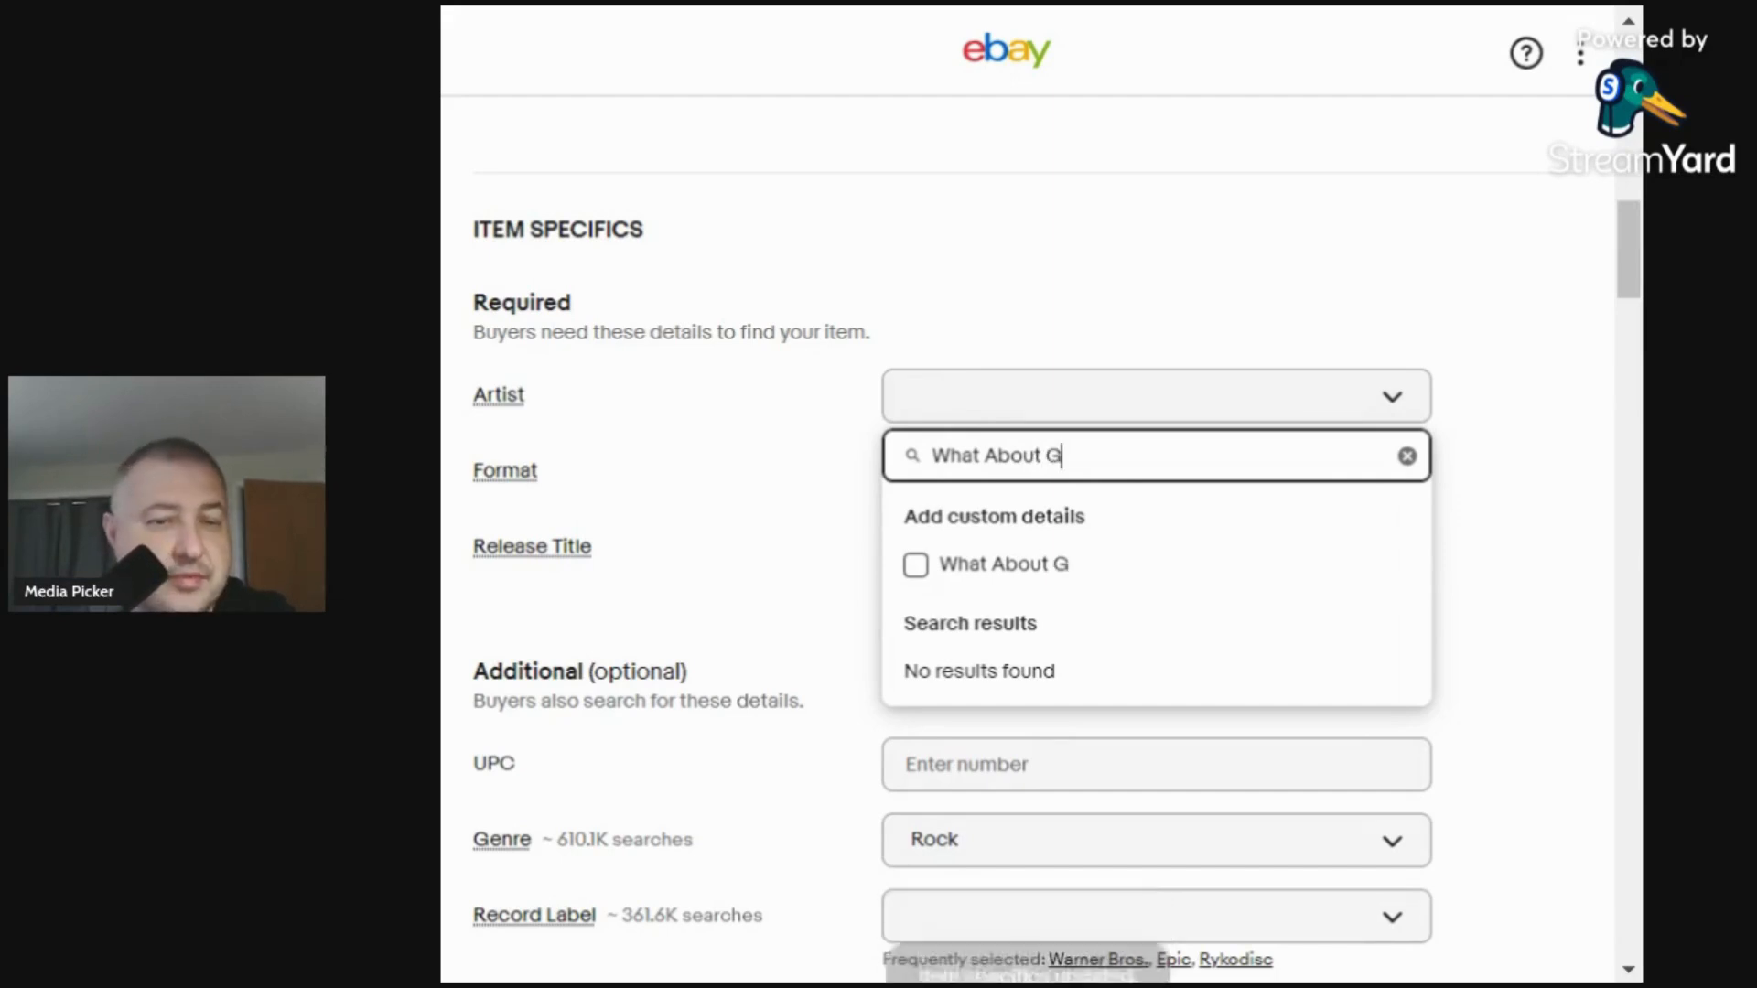
pyautogui.write('ore')
pyautogui.press('BackSpace')
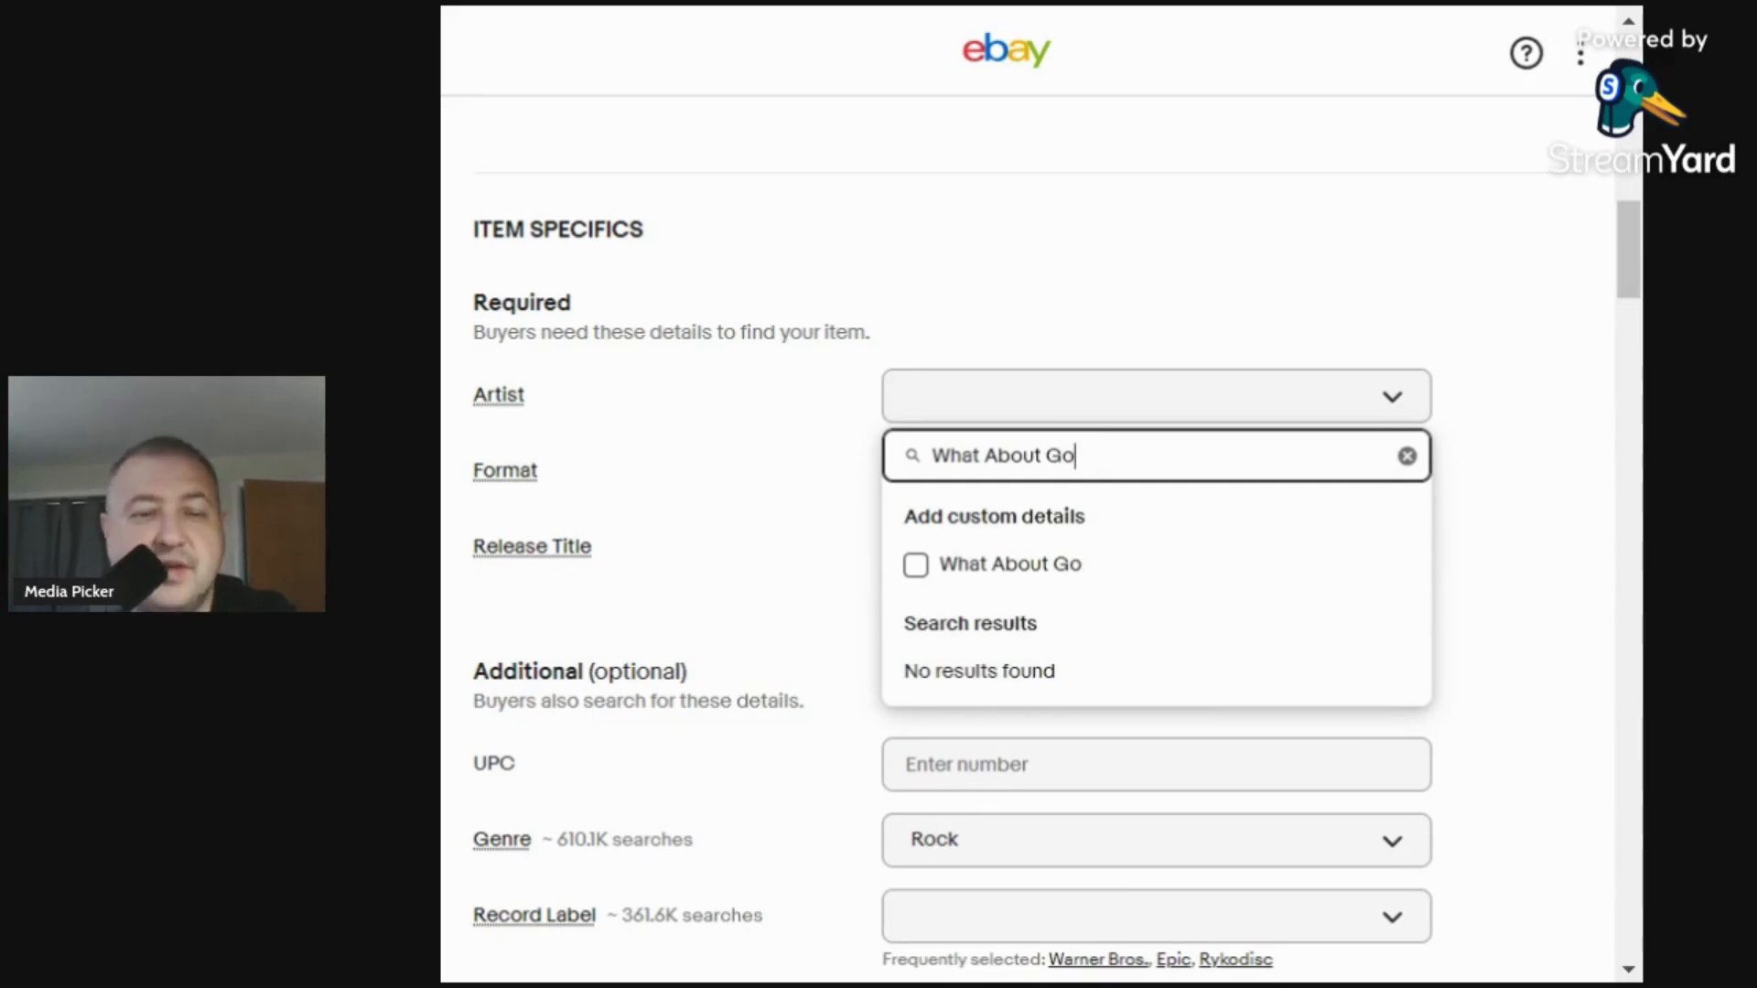
pyautogui.press('BackSpace')
pyautogui.write('eorge')
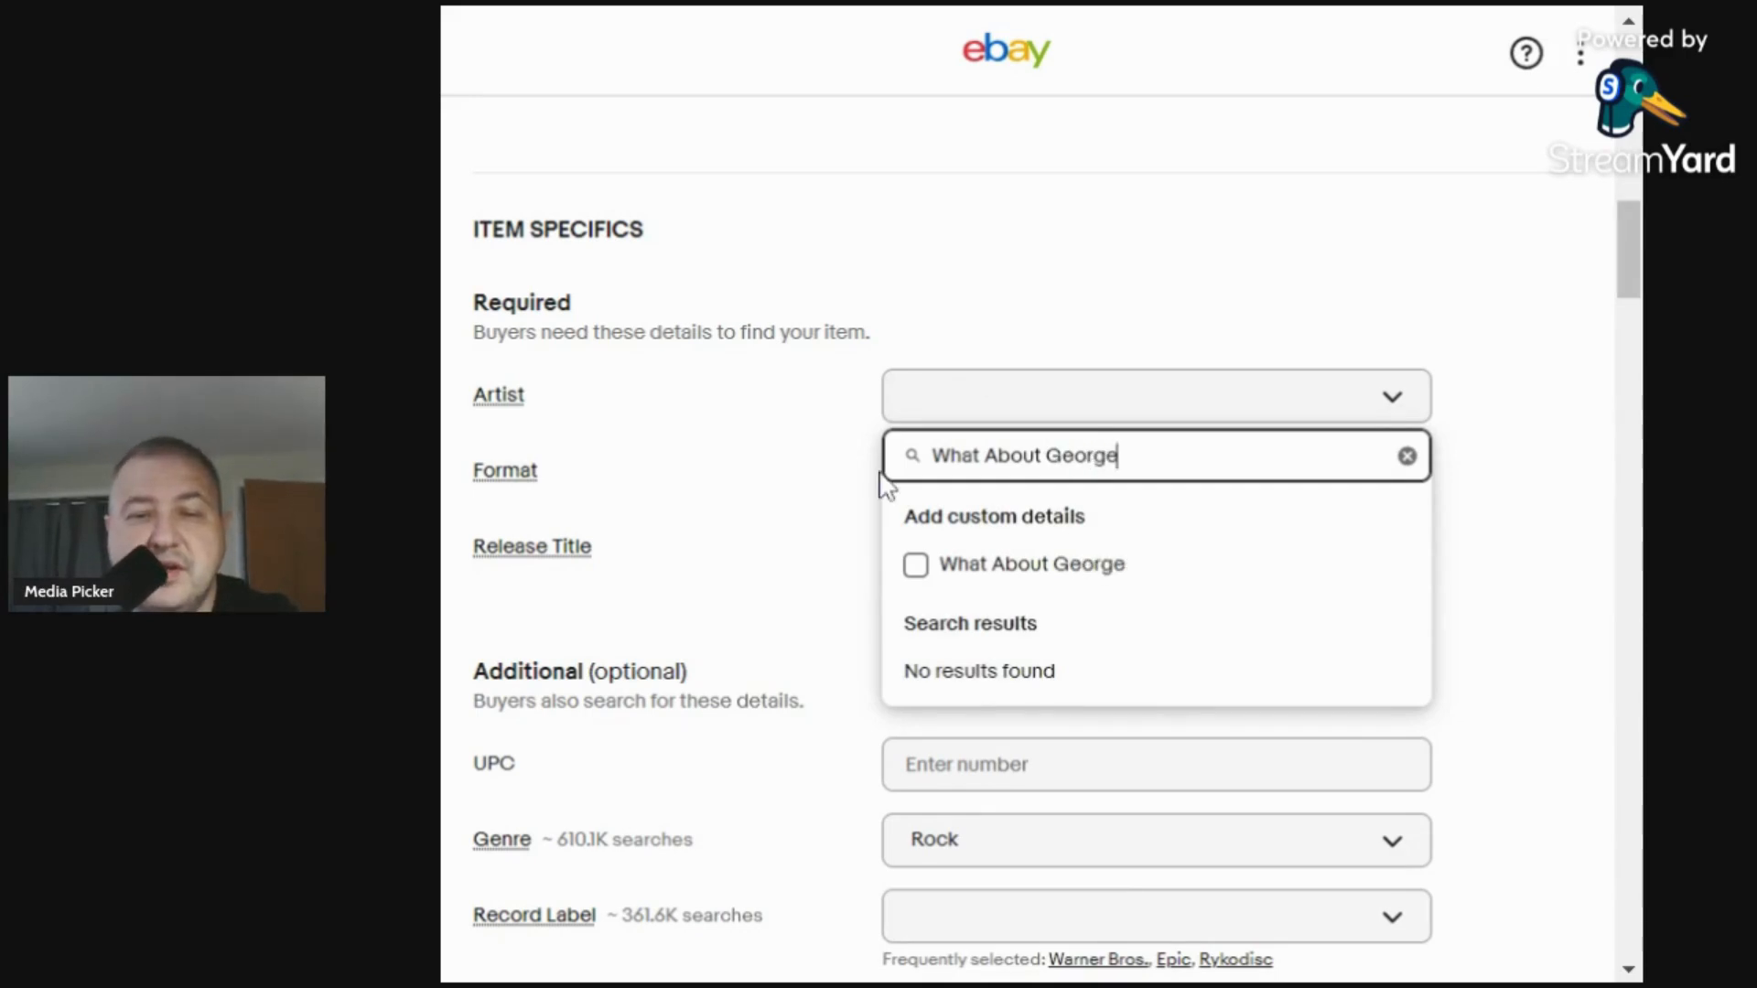
pyautogui.click(916, 567)
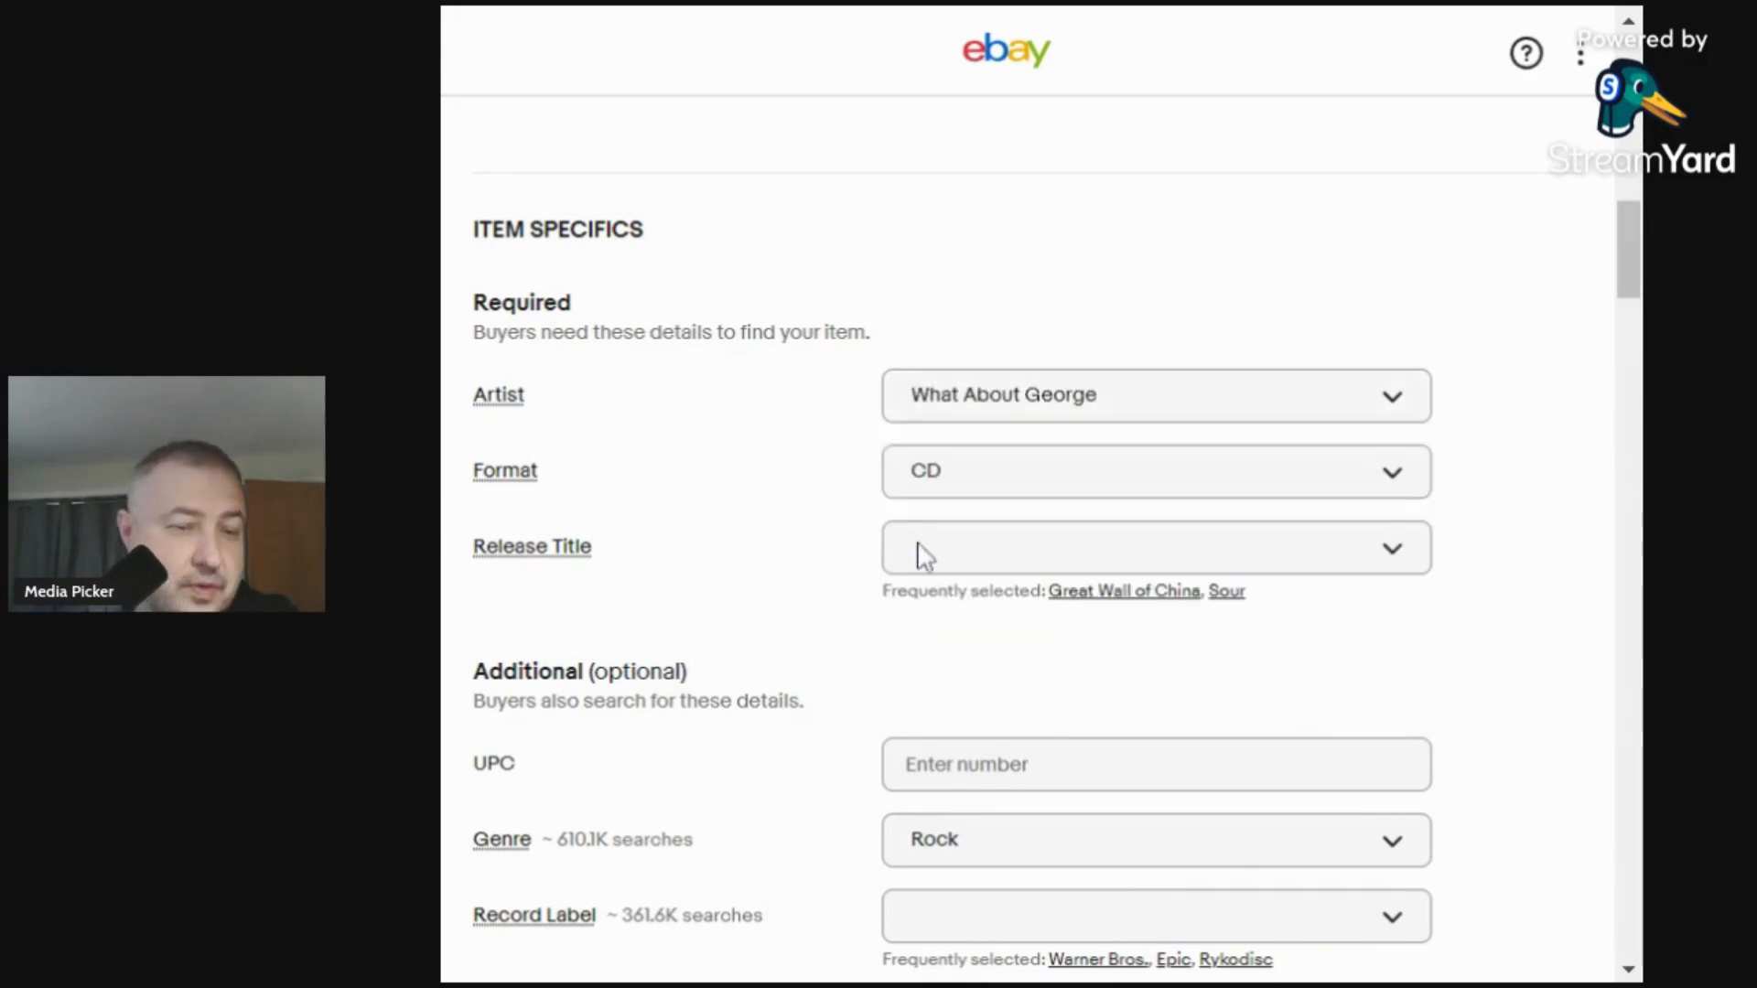
# Set the Release Title to the custom value "Just A Touch".
pyautogui.click(919, 553)
pyautogui.write('Just A Touch')
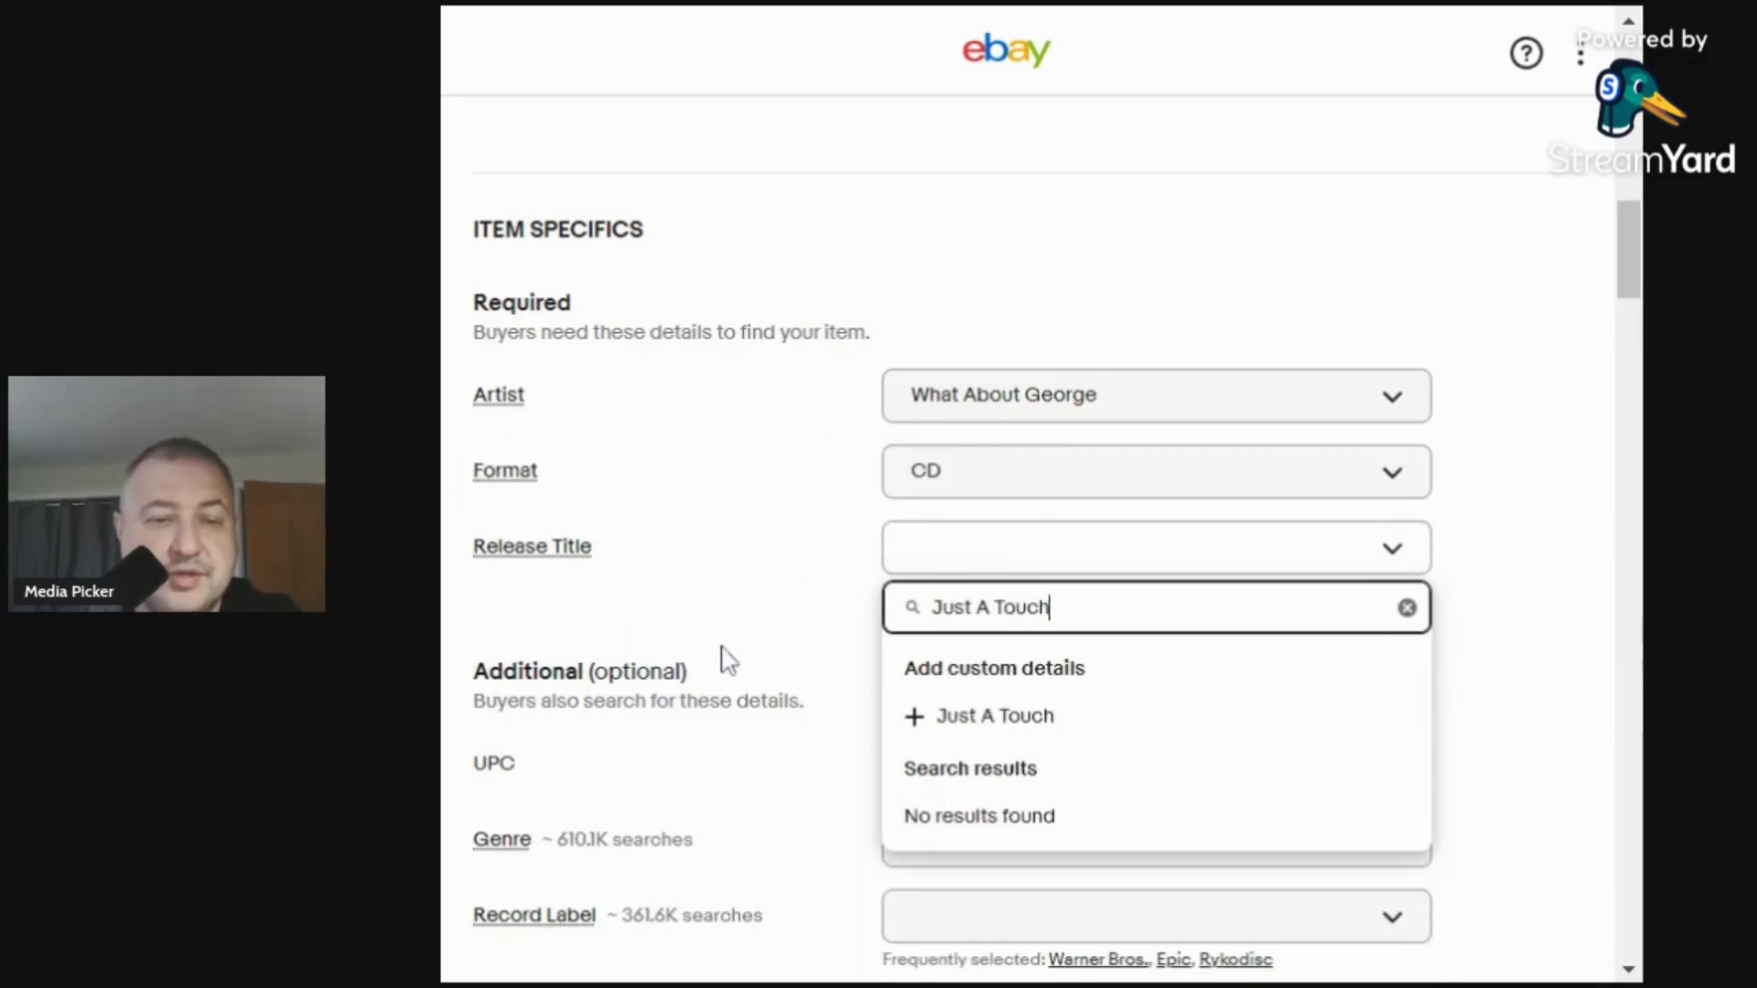
pyautogui.click(927, 718)
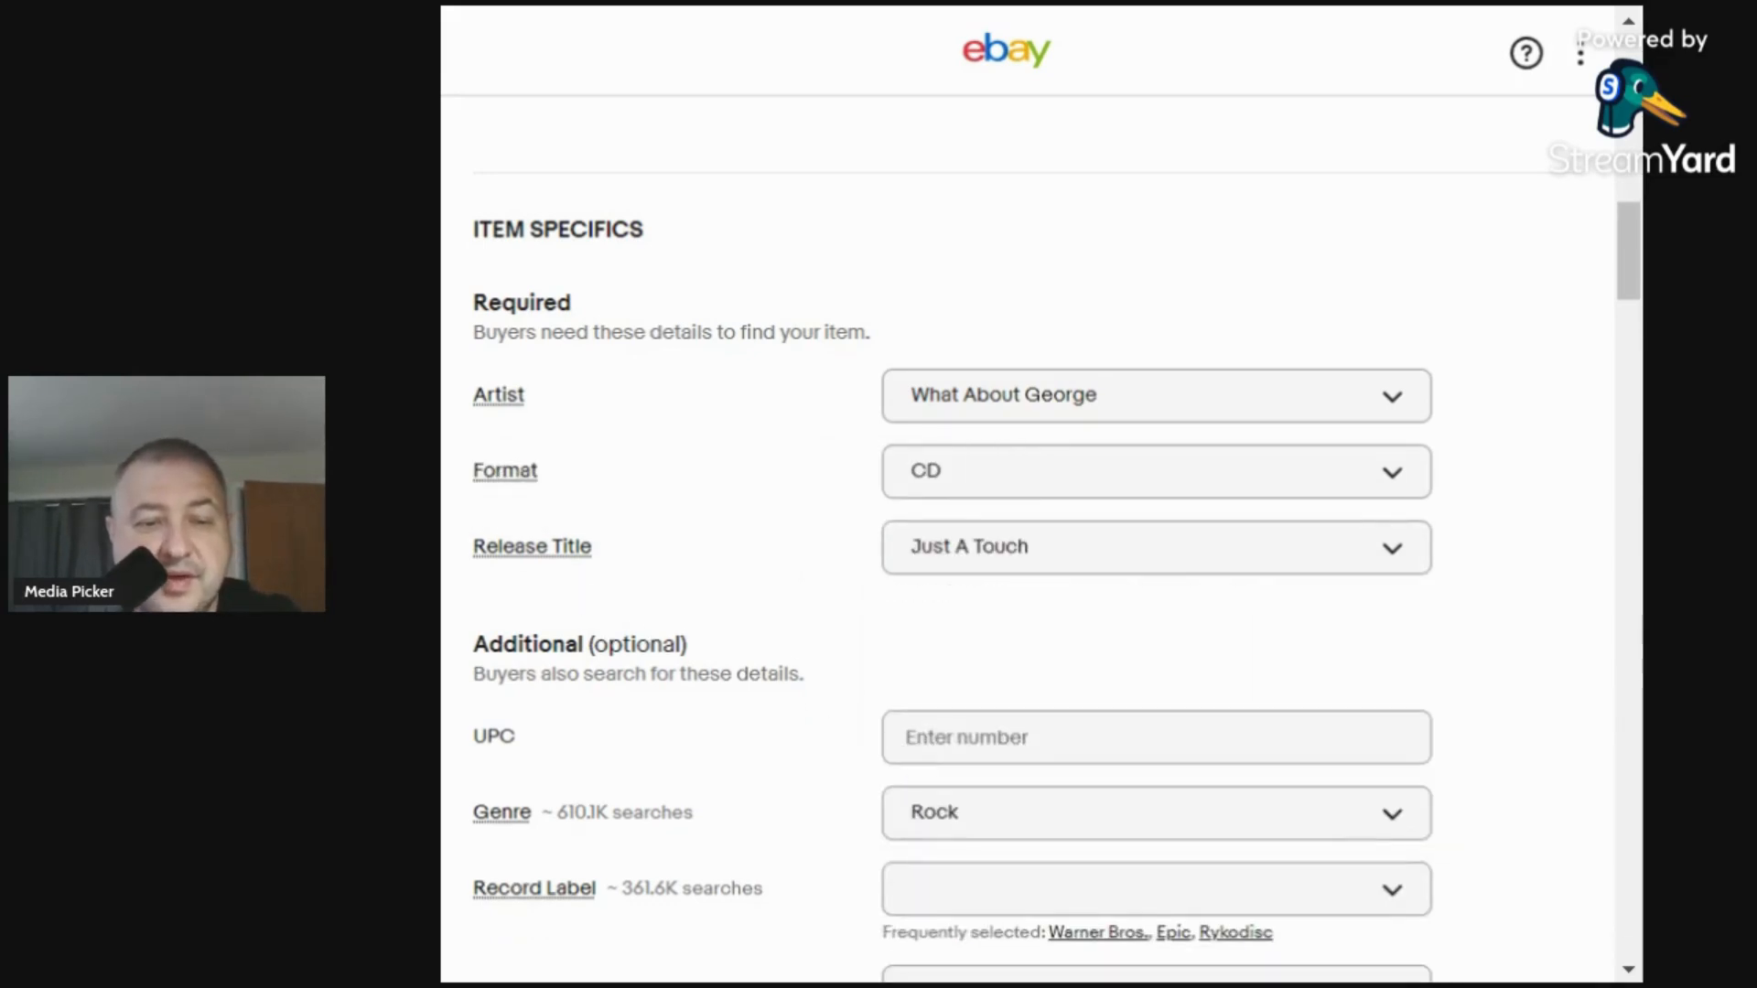
pyautogui.click(906, 738)
pyautogui.write('60134300')
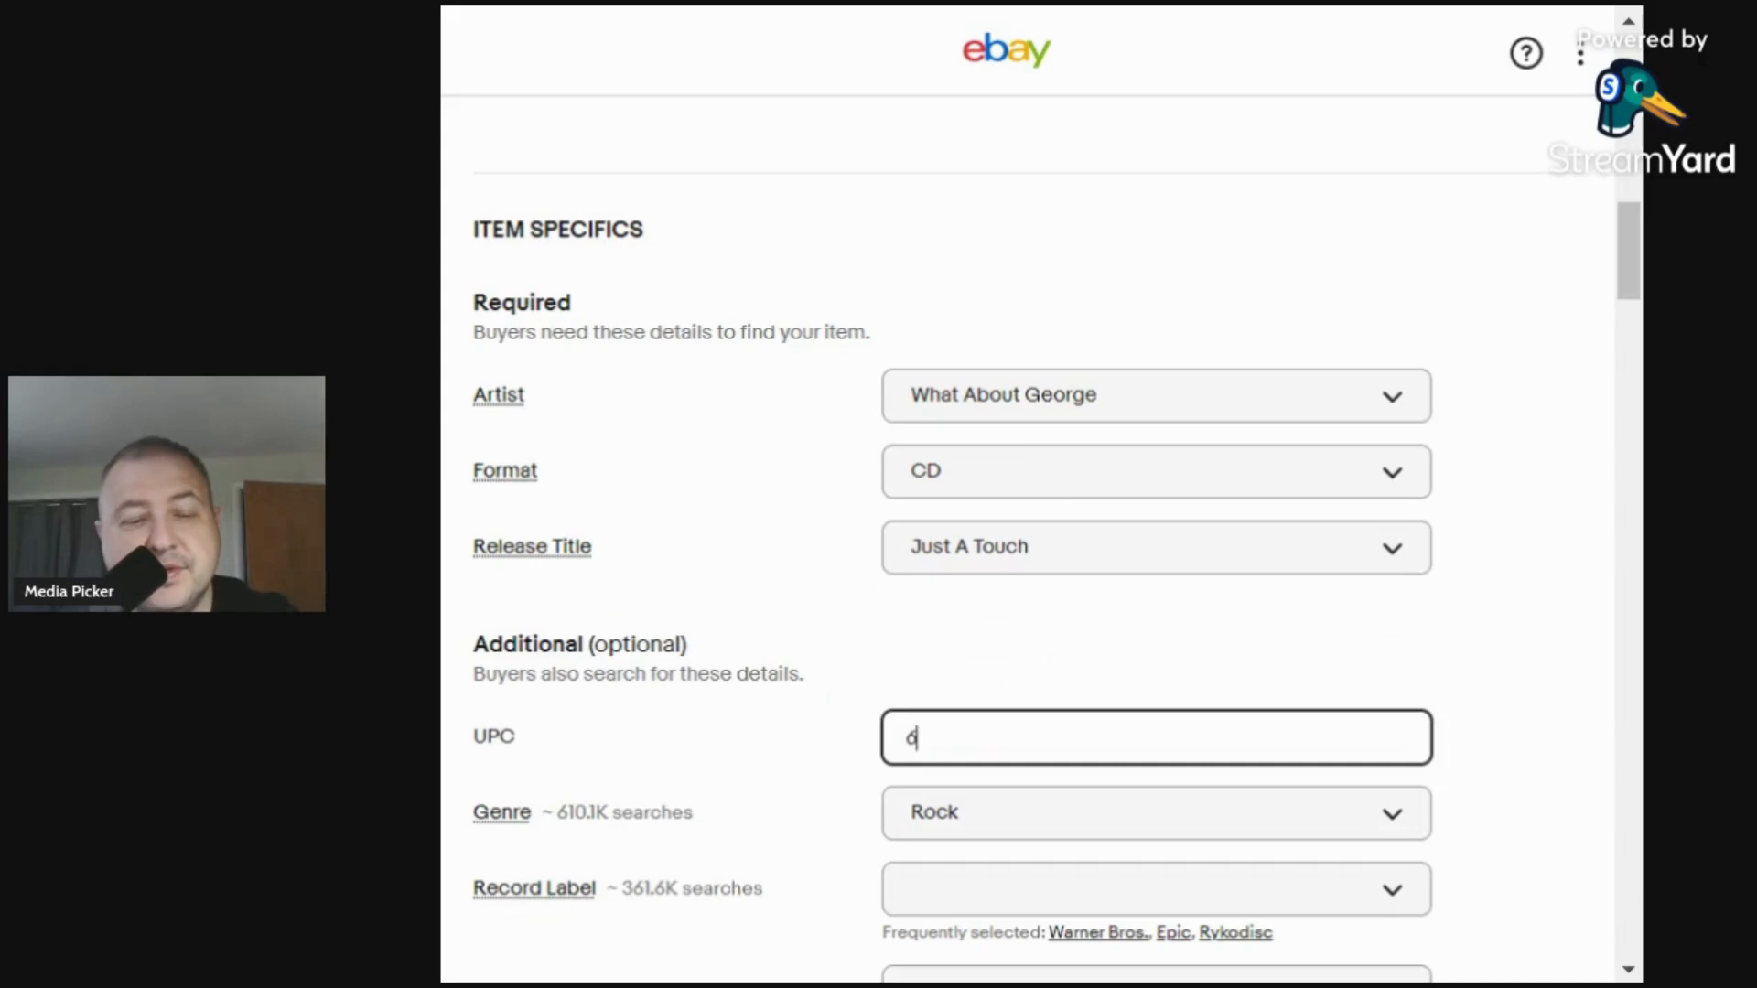
pyautogui.write('0223')
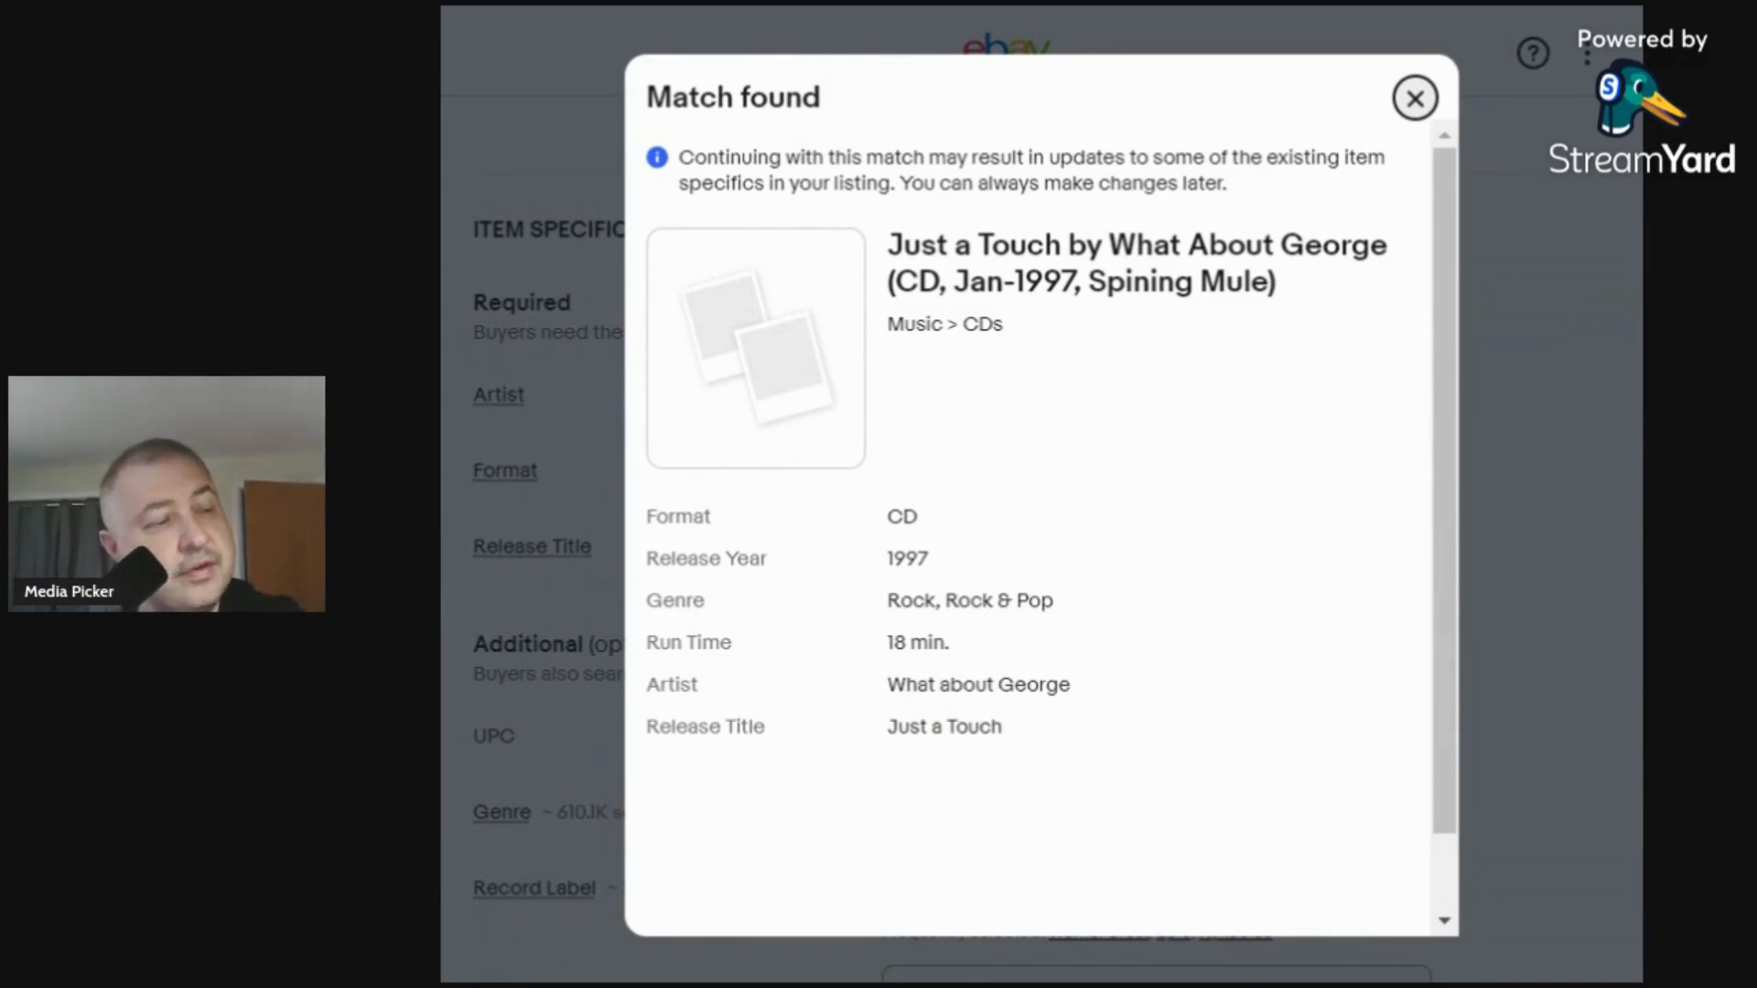
pyautogui.scroll(-3, 1125, 788)
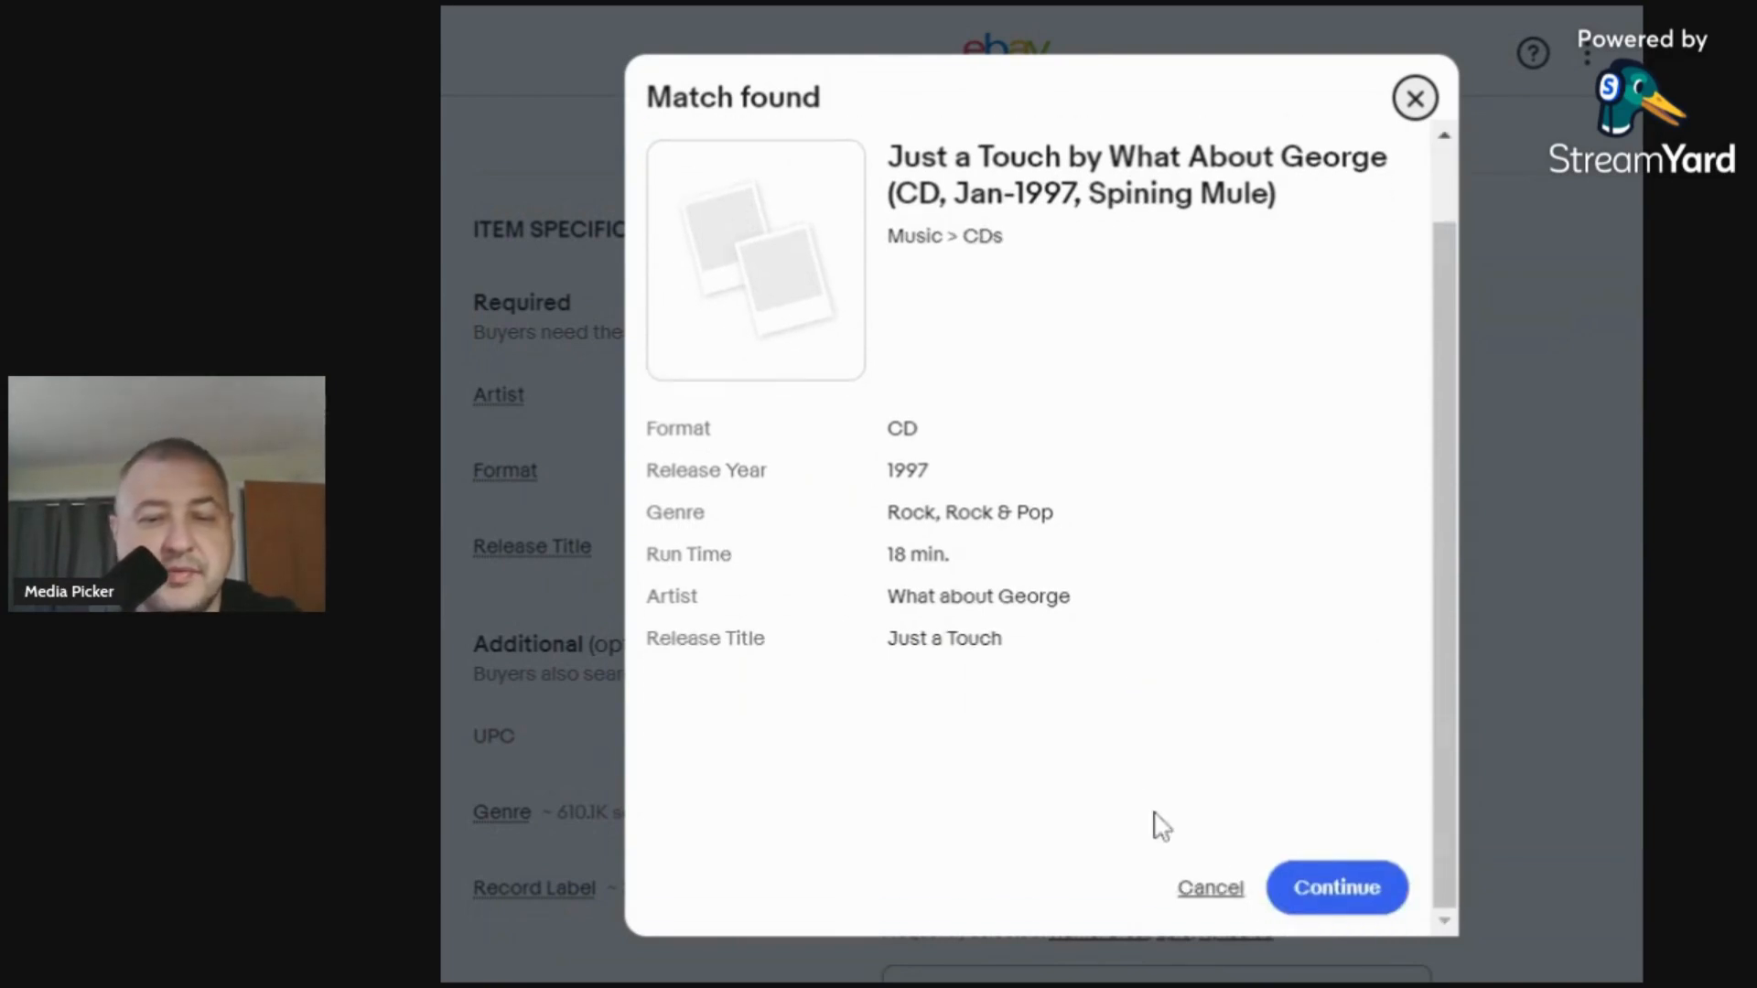
pyautogui.click(1199, 889)
# Set the Record Label to the custom value "Spinning Records" and the Edition to "N/A".
pyautogui.scroll(-4, 1118, 962)
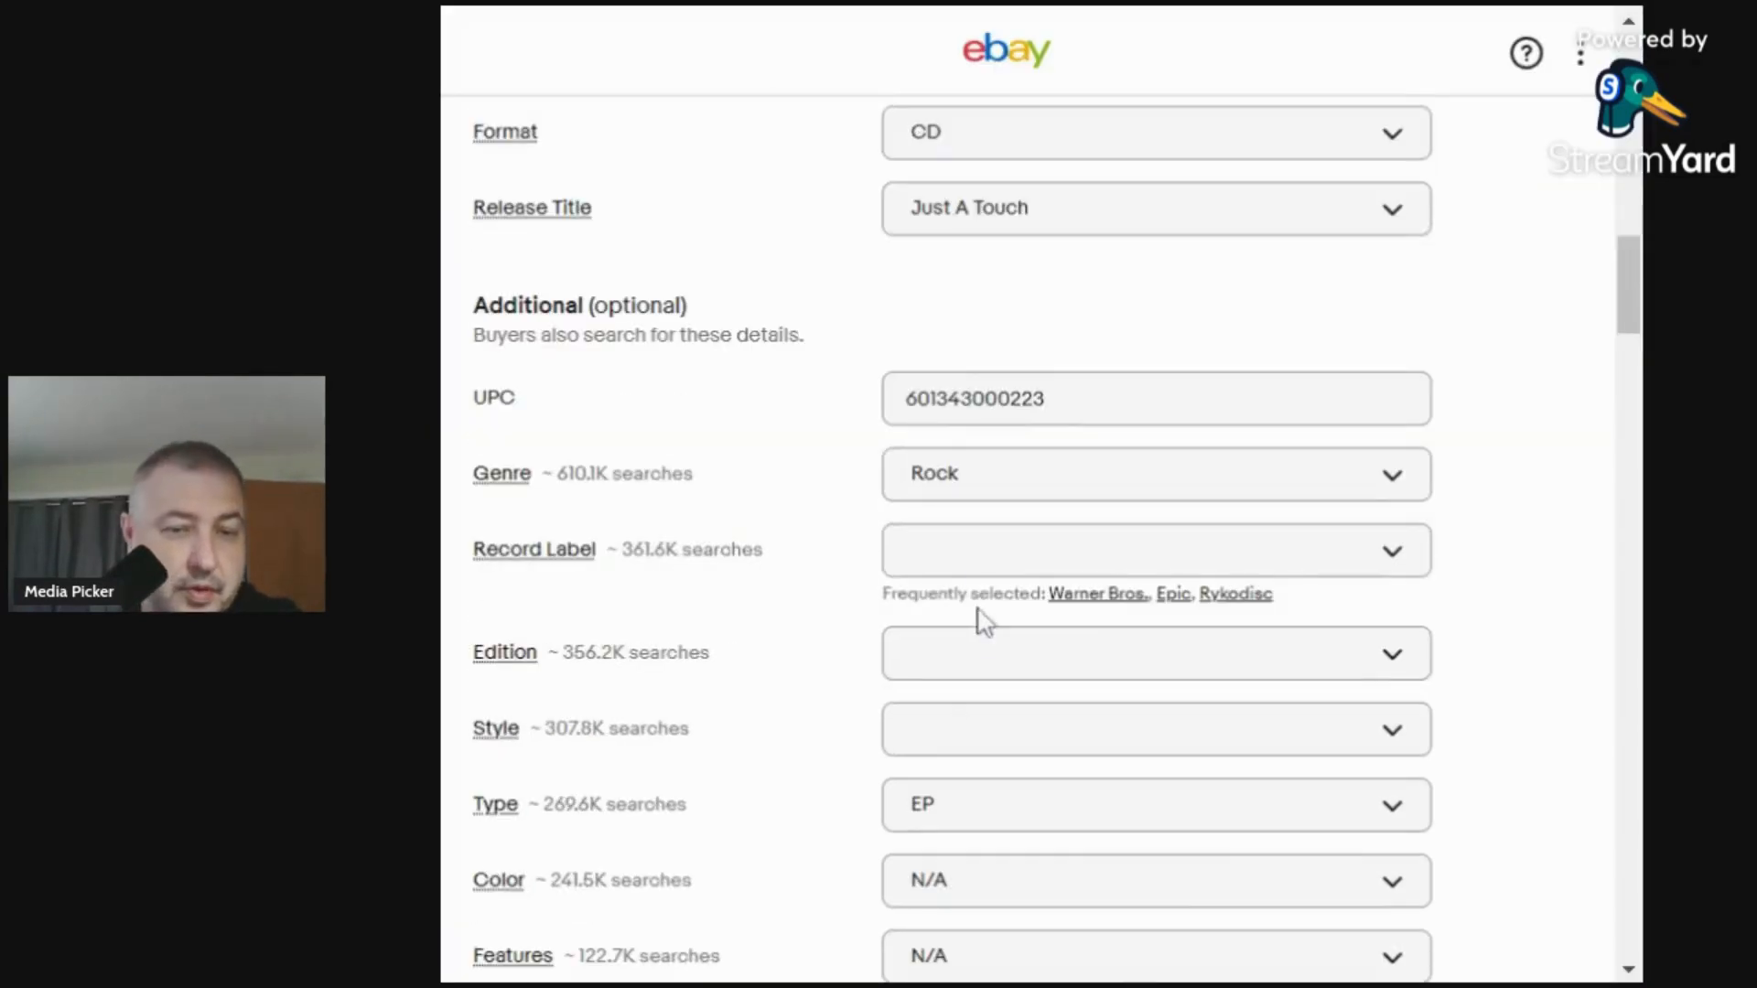
pyautogui.click(966, 563)
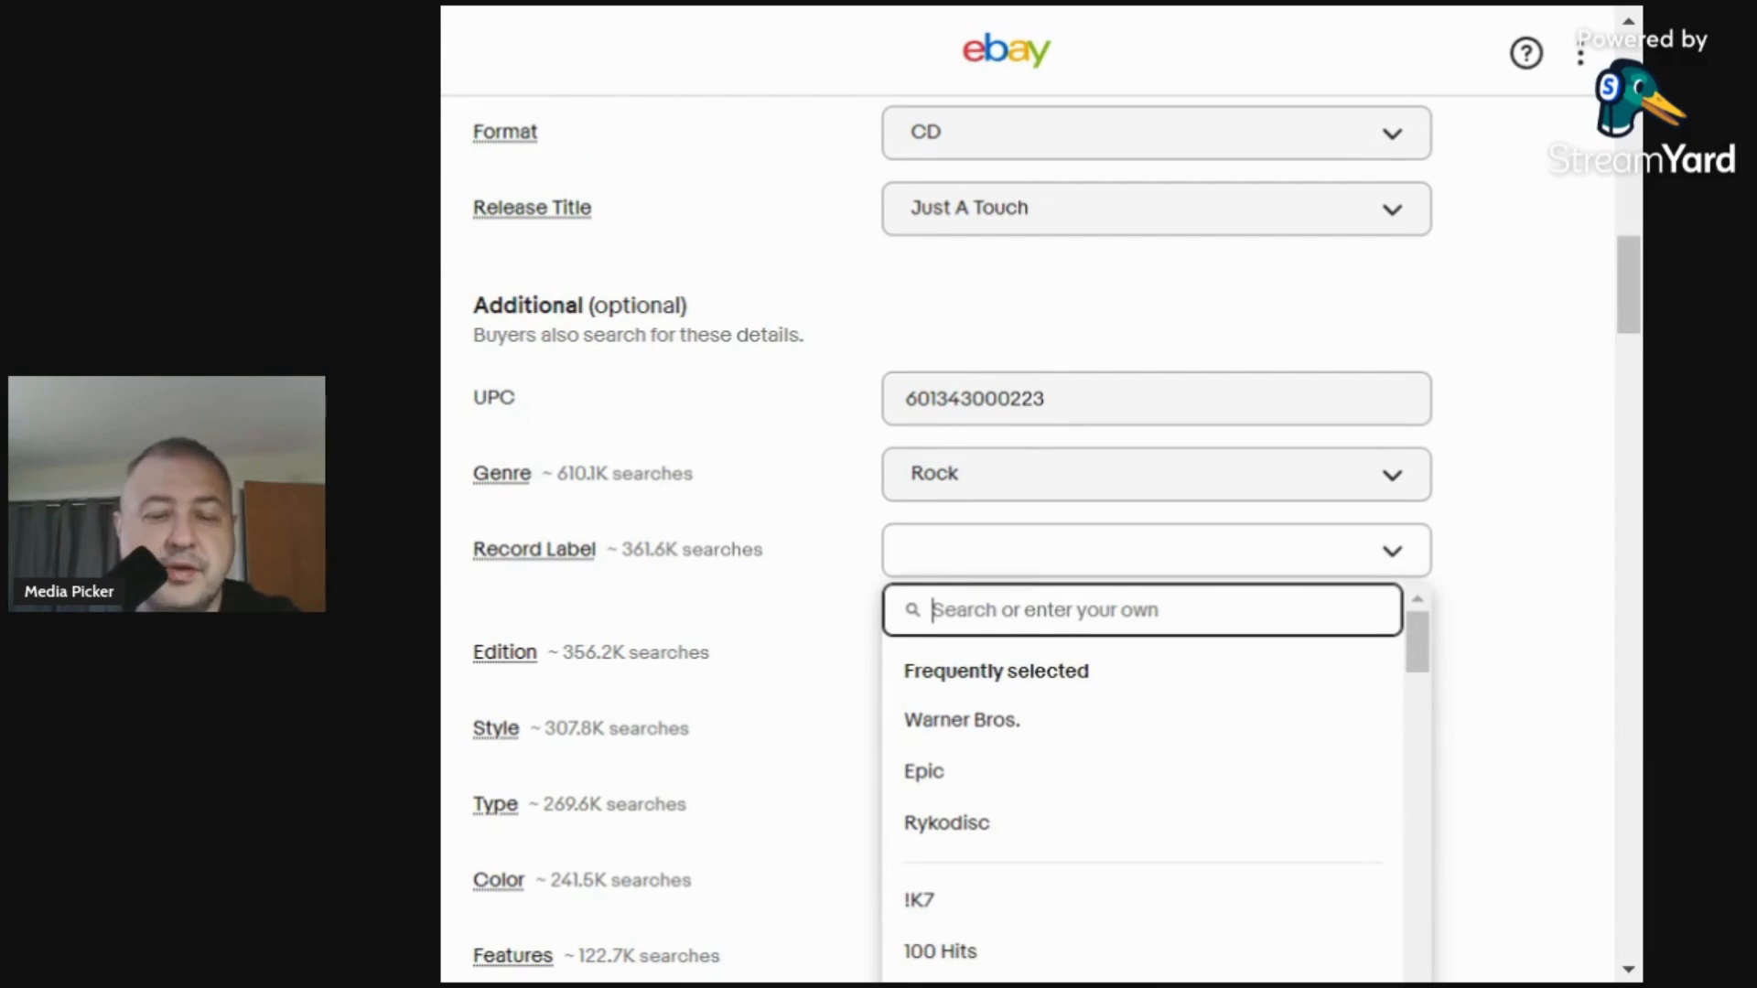
pyautogui.write('Spinning Records')
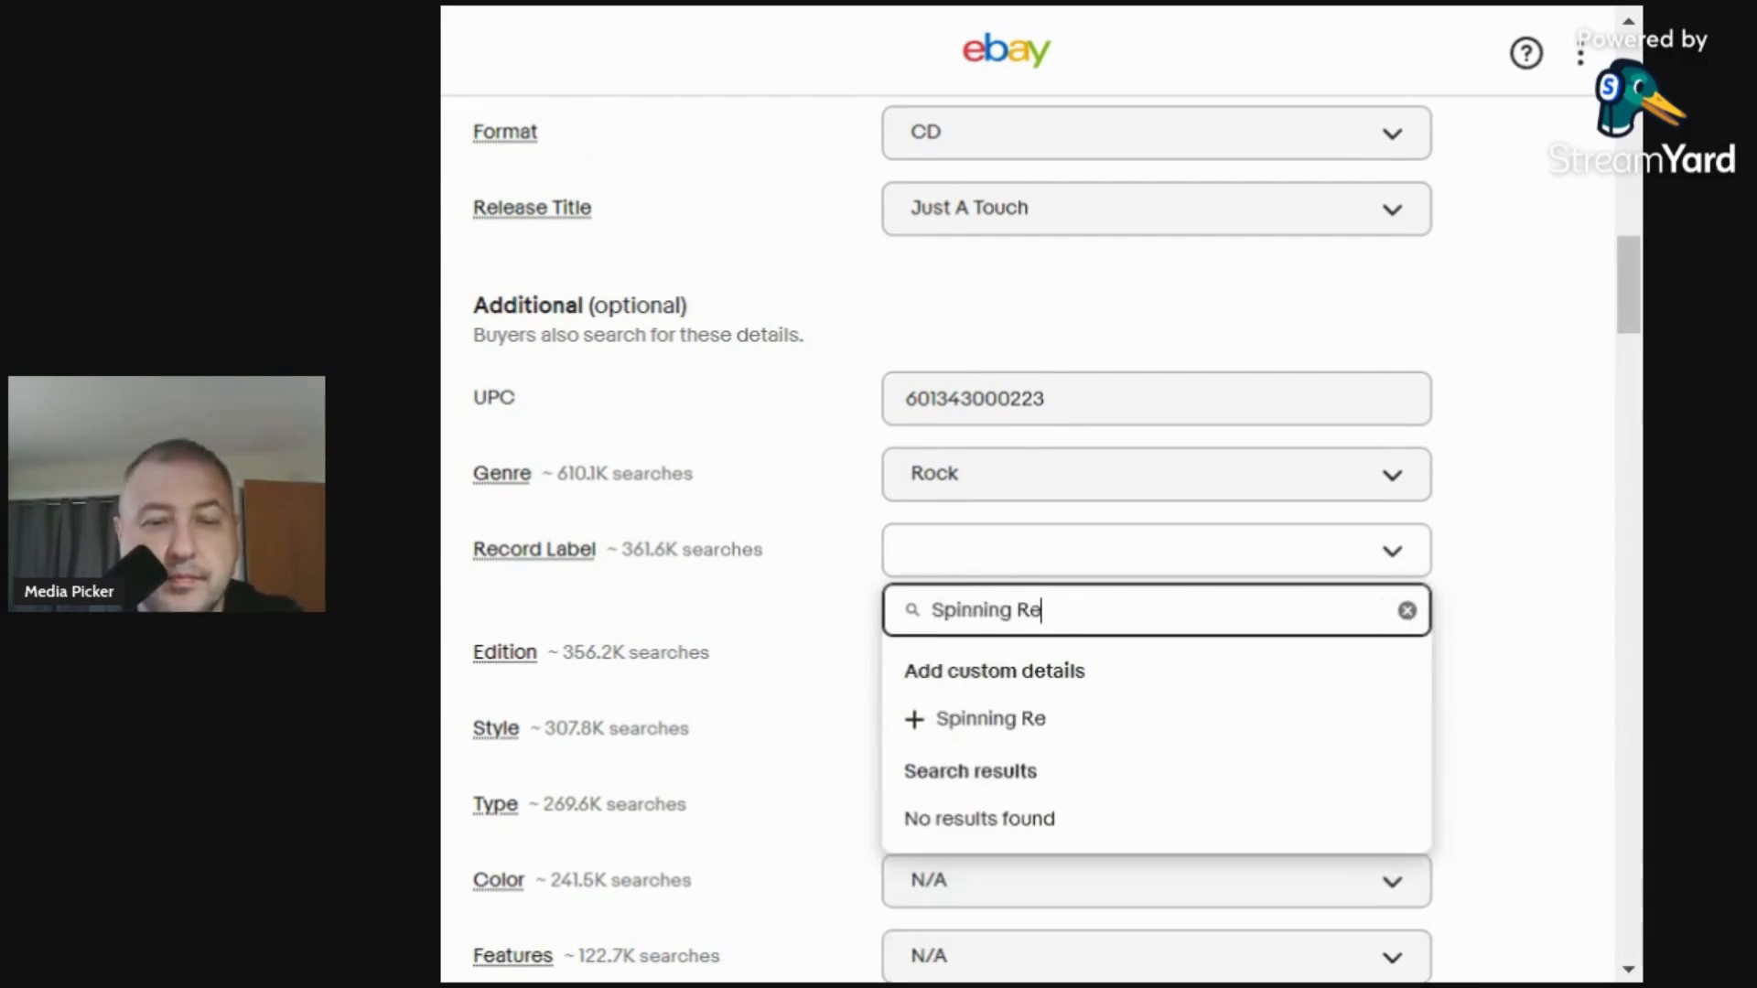
pyautogui.click(910, 719)
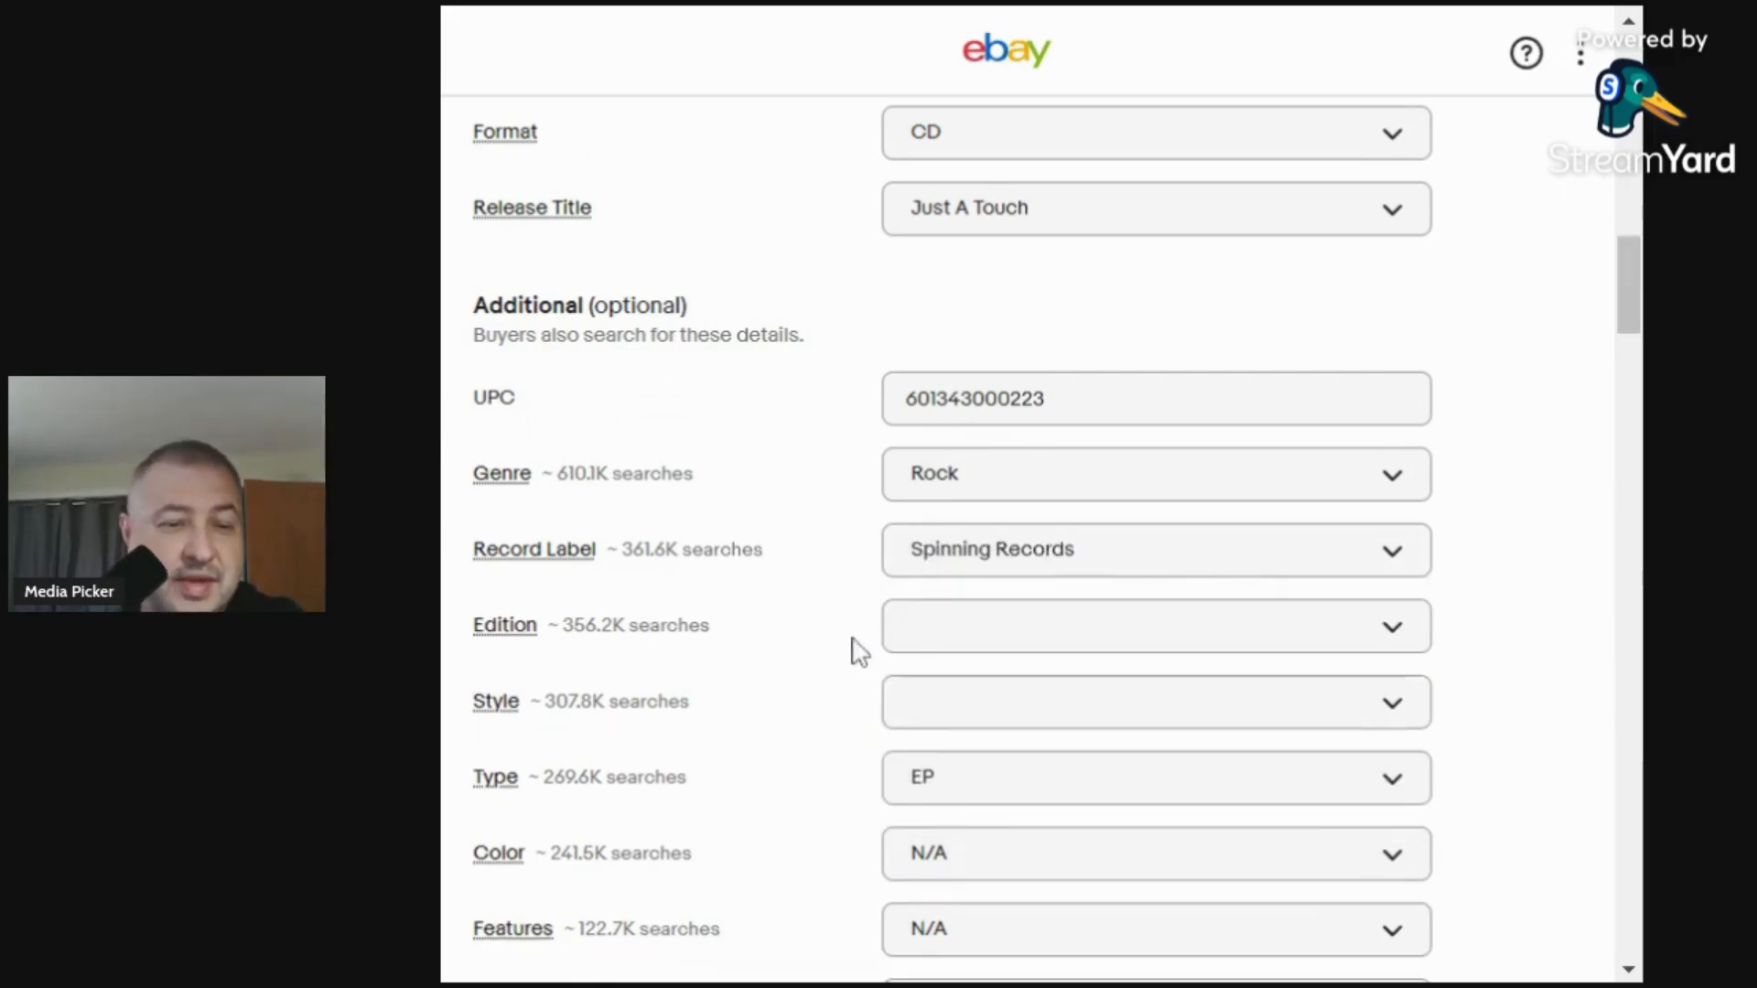
pyautogui.click(915, 636)
pyautogui.write('N/A')
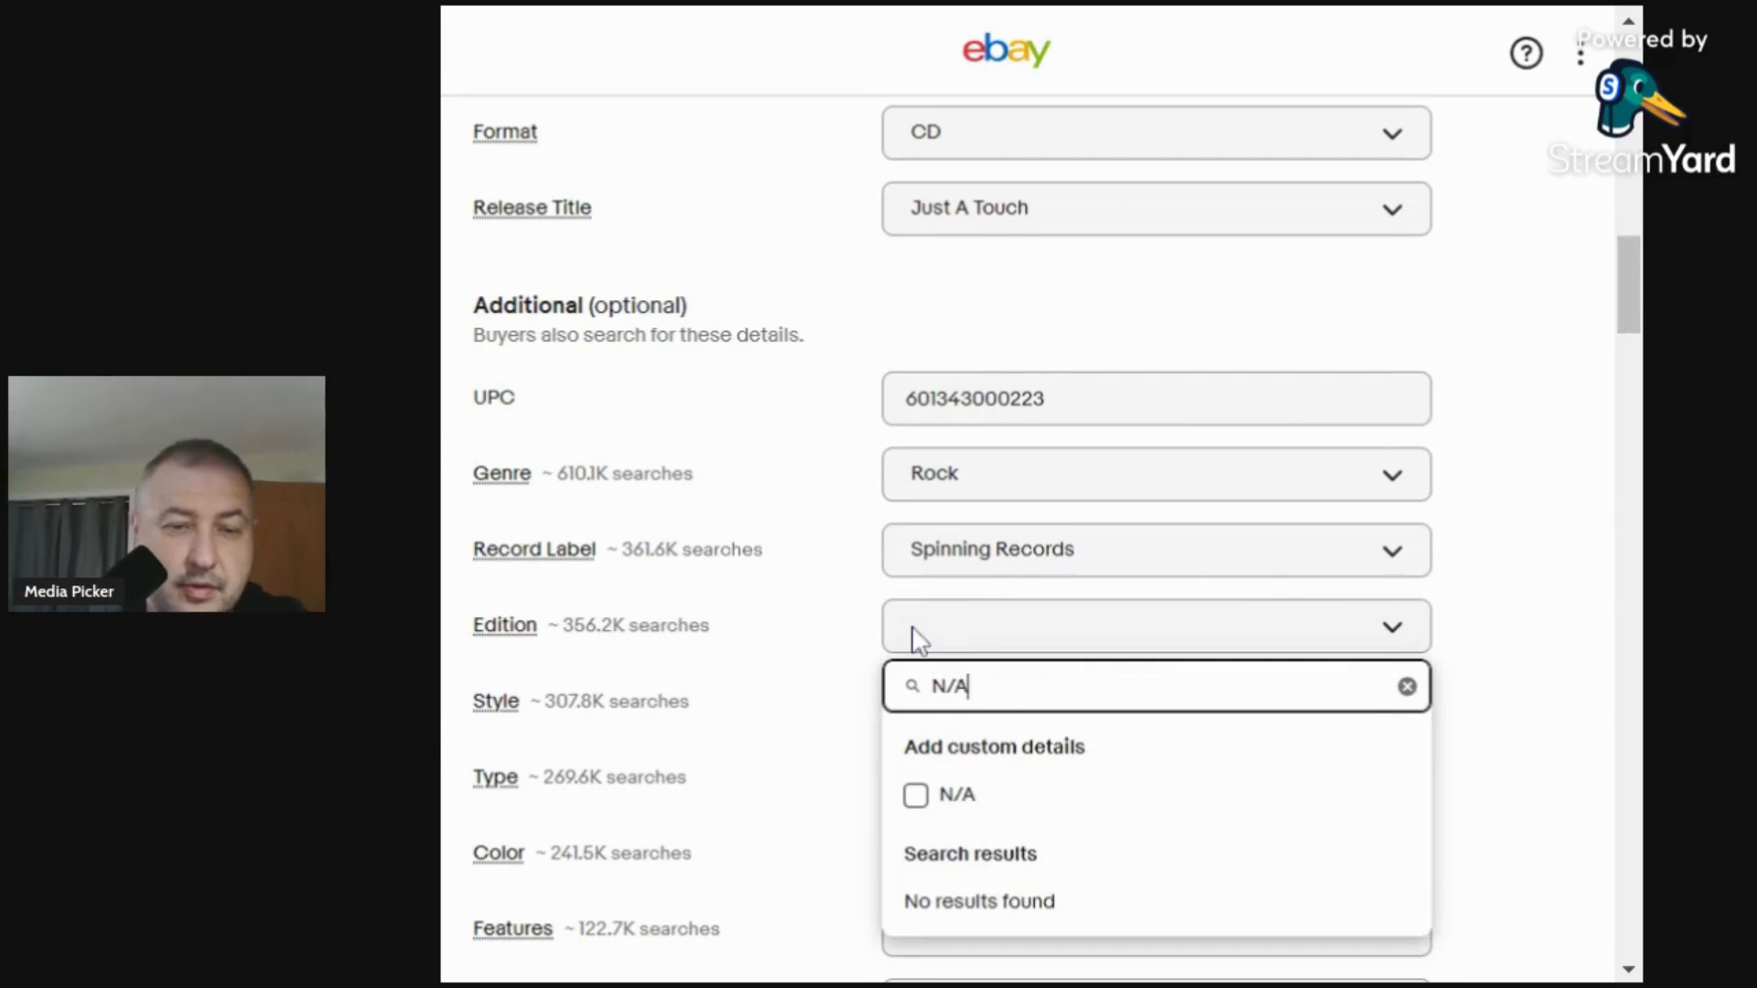
pyautogui.click(917, 796)
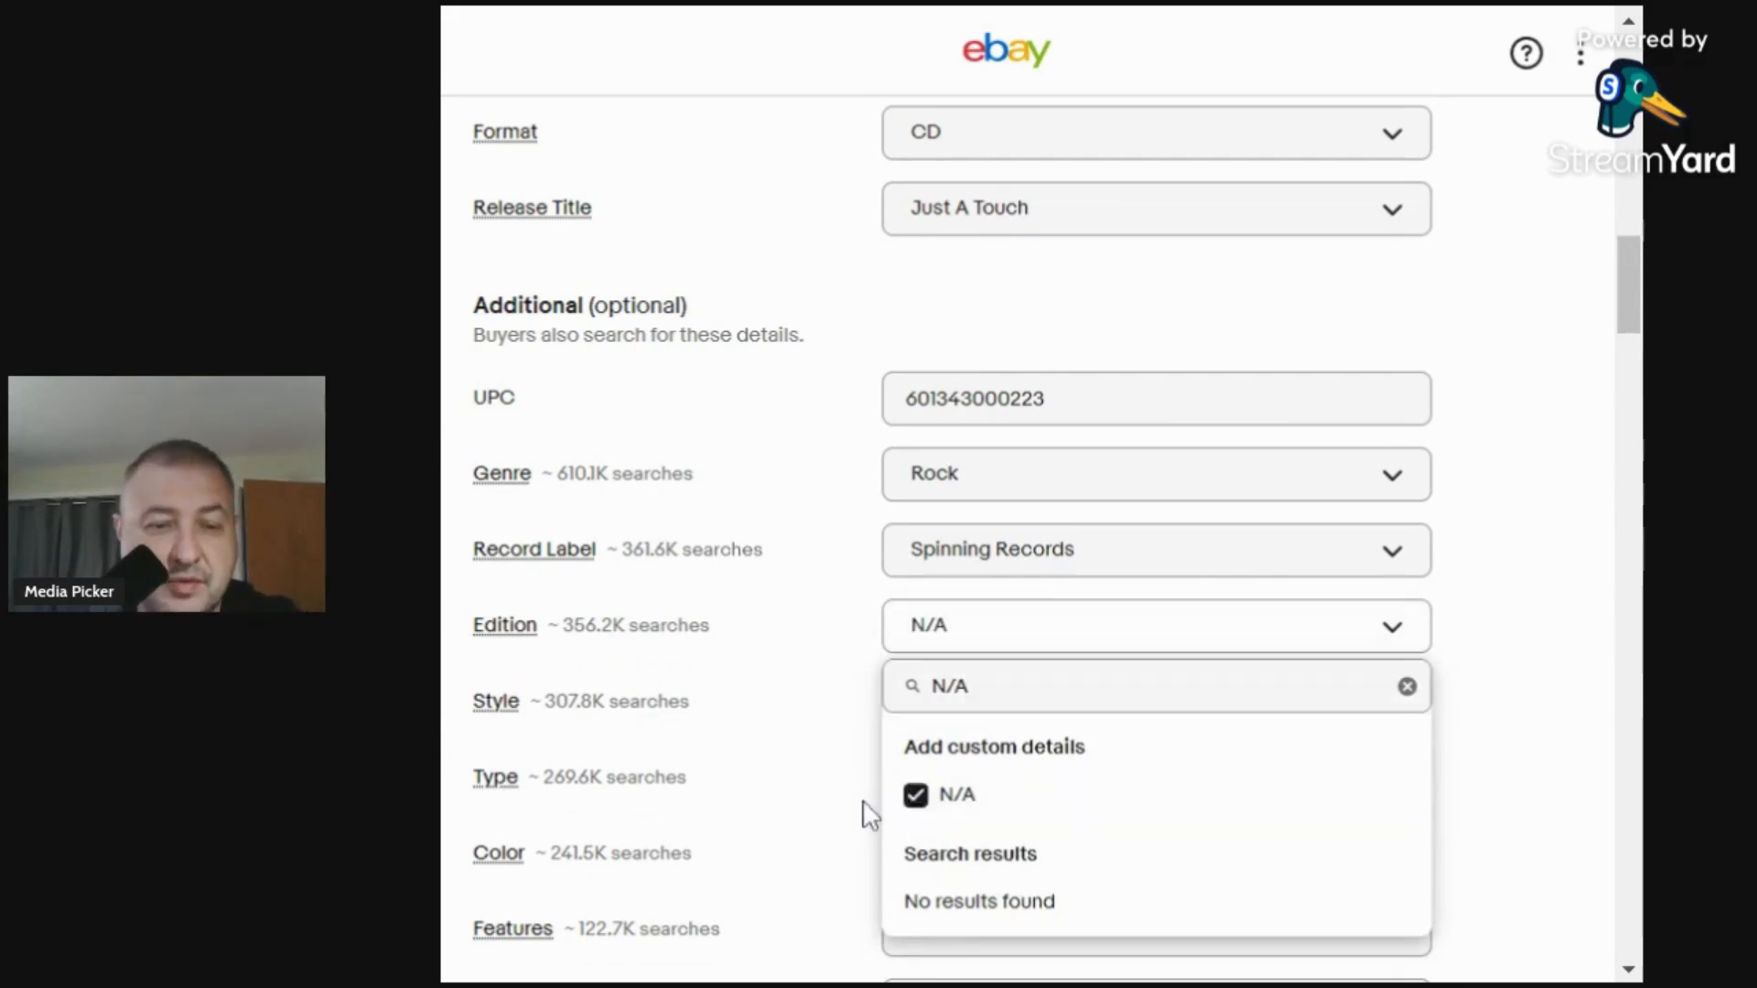
pyautogui.click(867, 812)
# Select both Rock, as a custom value, and Indie Rock for the Style item specific.
pyautogui.click(917, 707)
pyautogui.write('Rock')
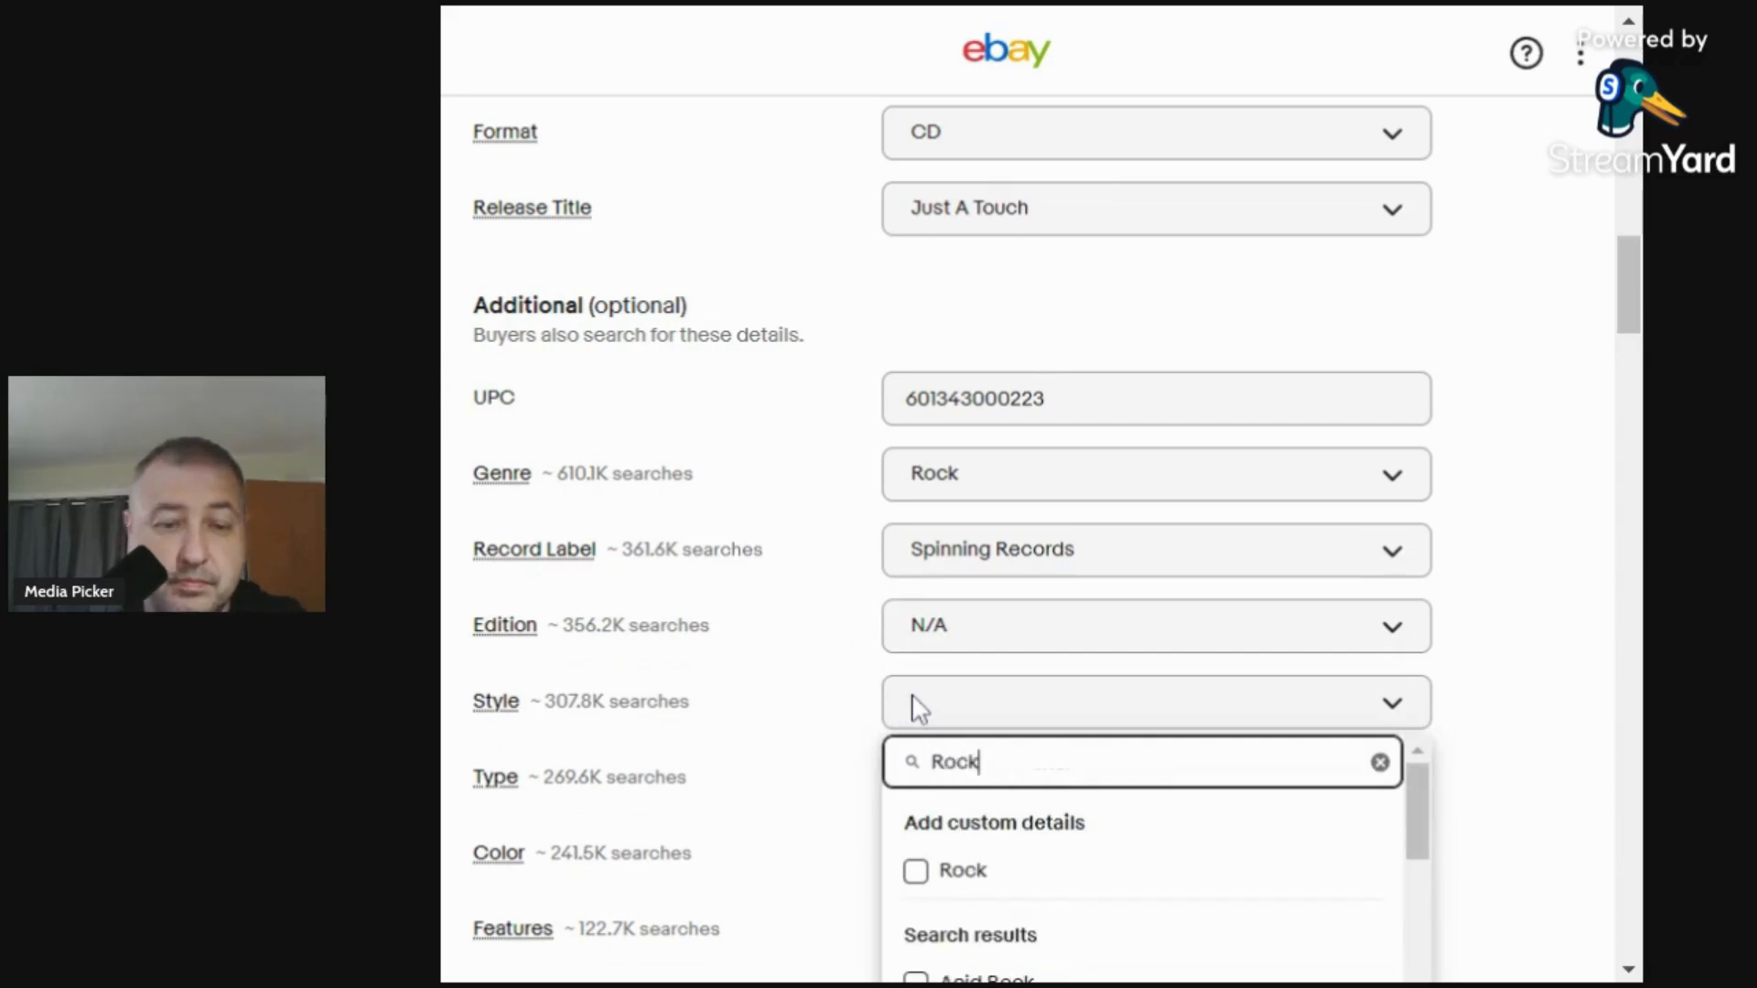
pyautogui.click(915, 870)
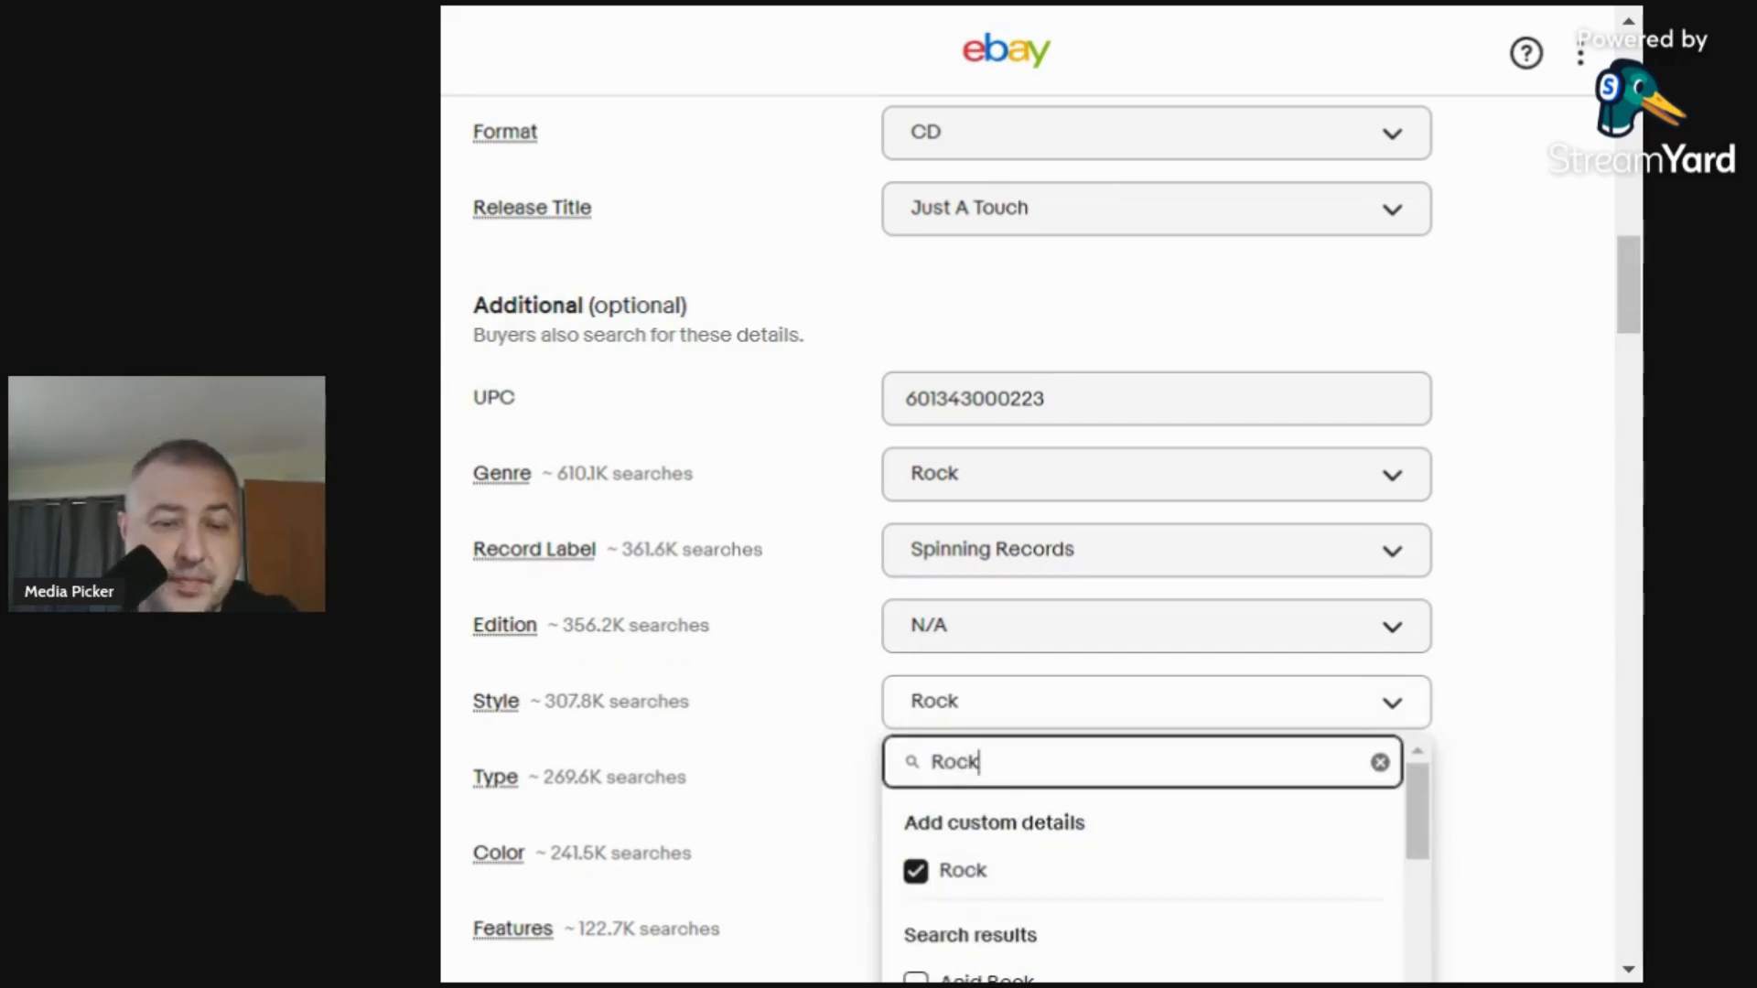
pyautogui.doubleClick(969, 762)
pyautogui.write('Indie')
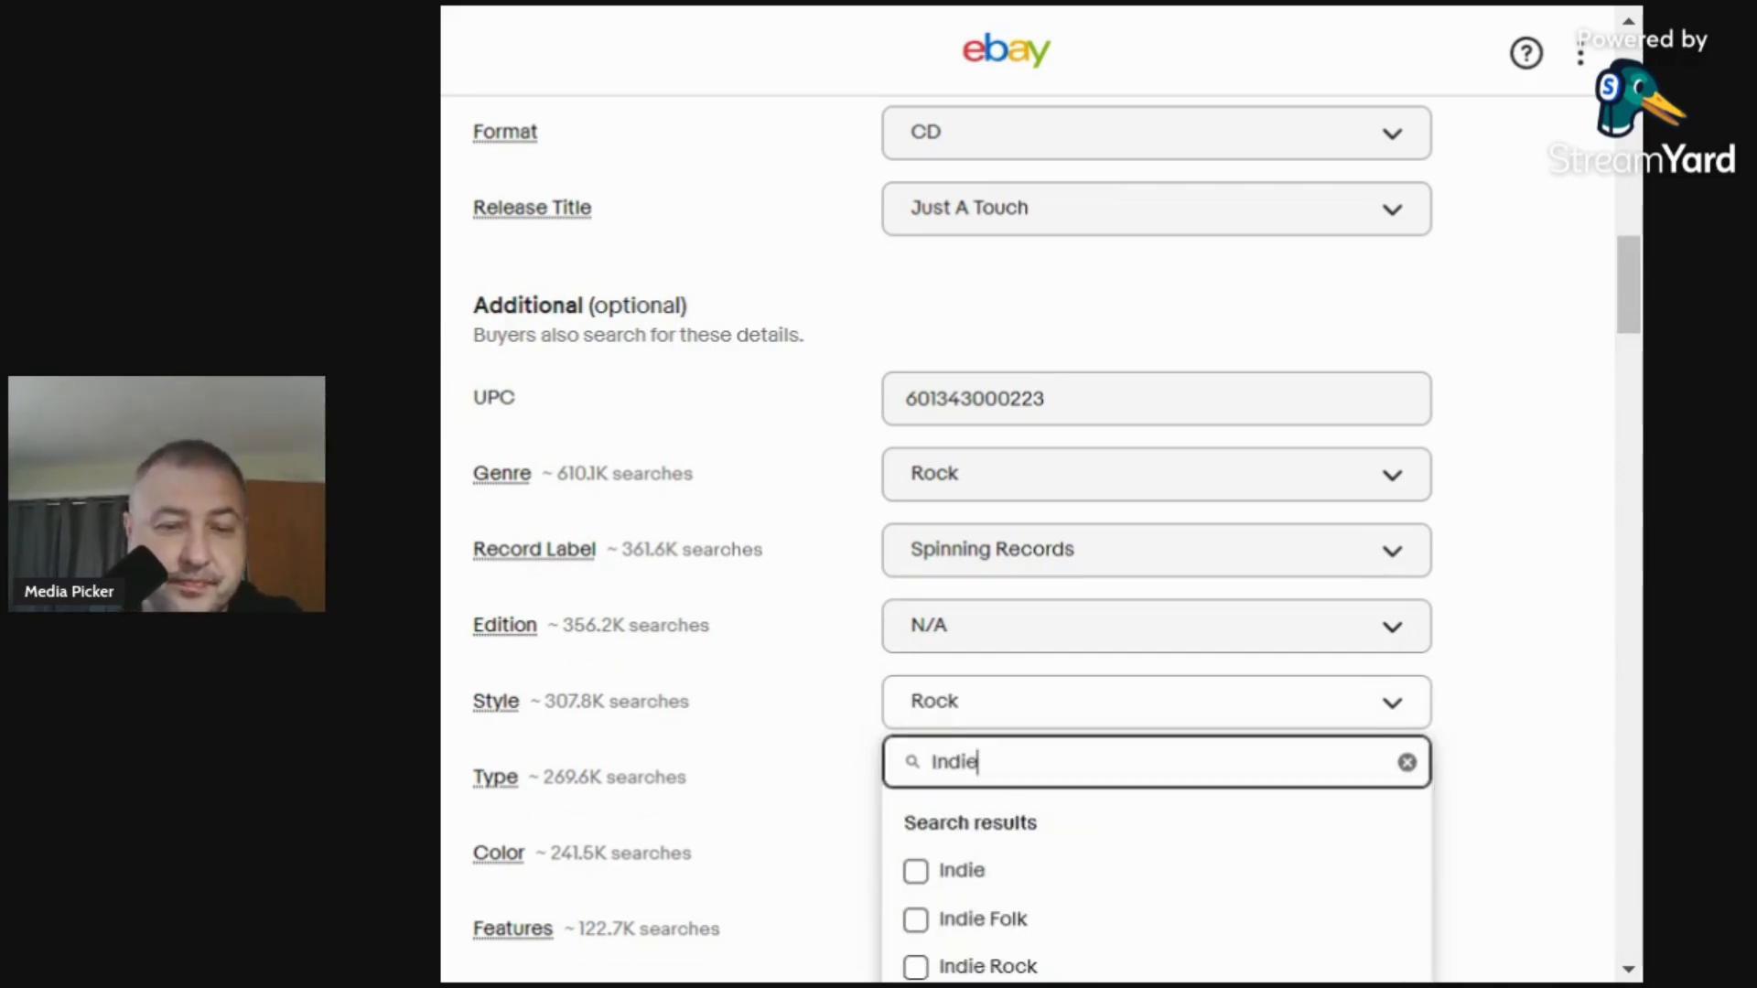
pyautogui.click(915, 967)
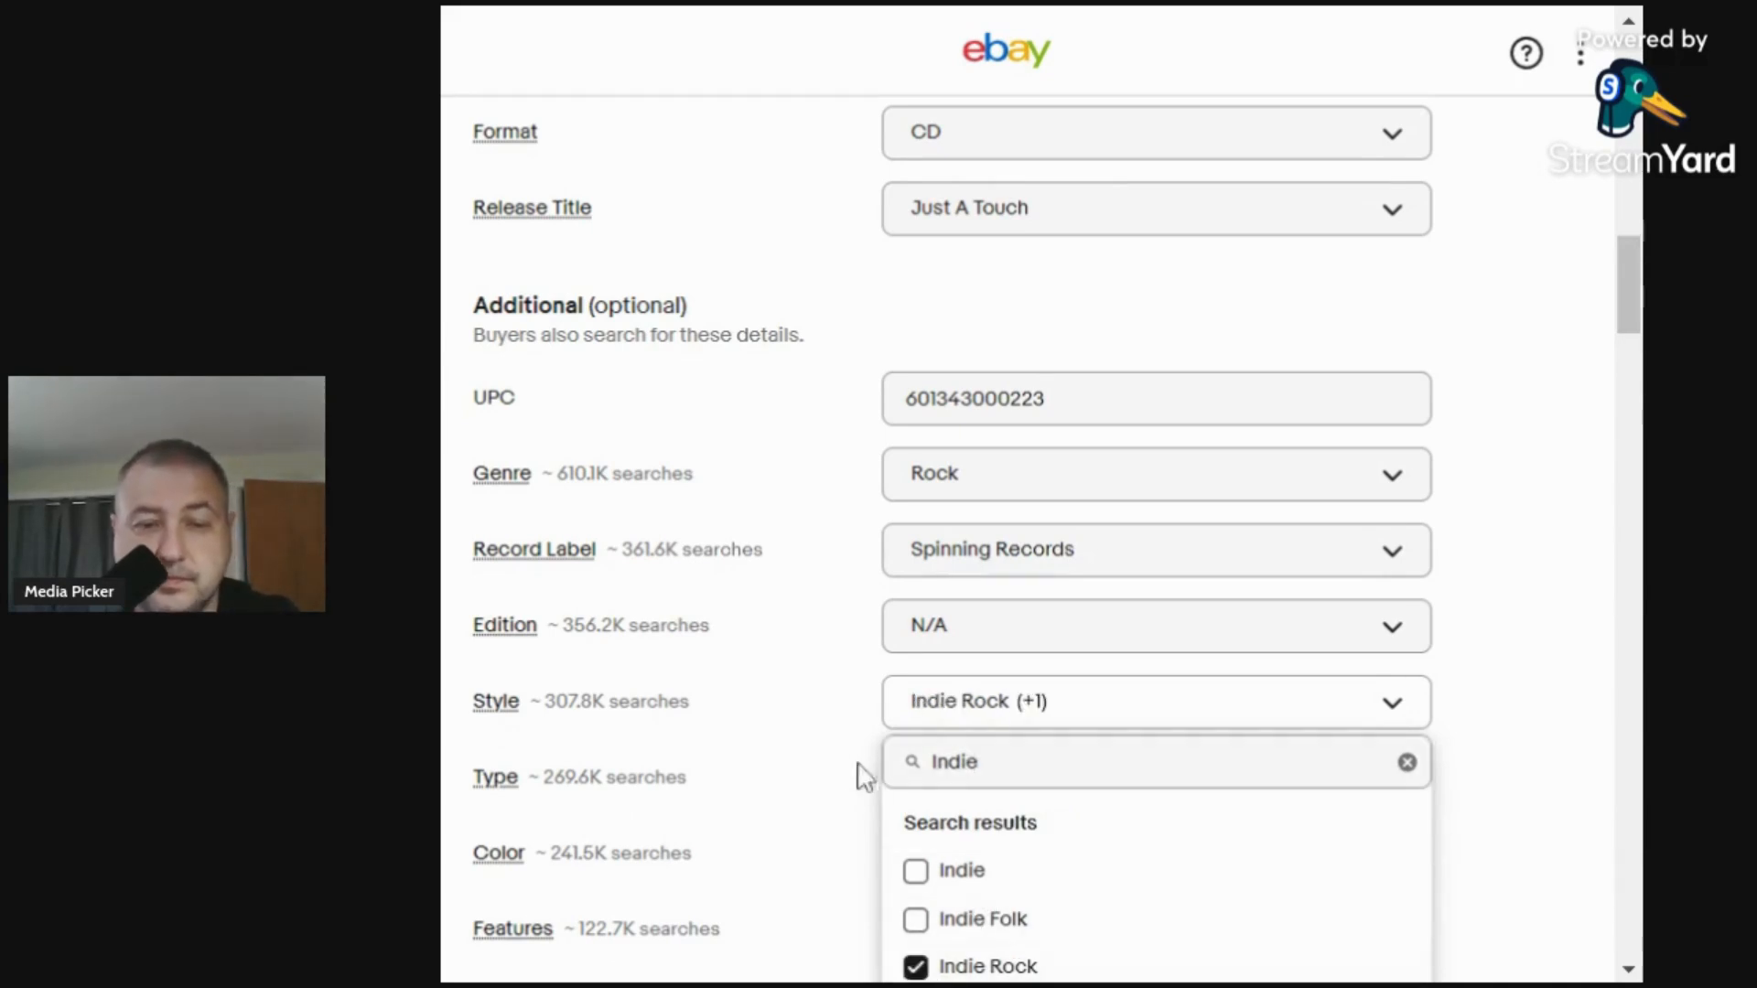
pyautogui.click(842, 768)
# Set the Case Condition to Excellent (EX) and choose a grade for the Inlay Condition.
pyautogui.scroll(-5, 842, 769)
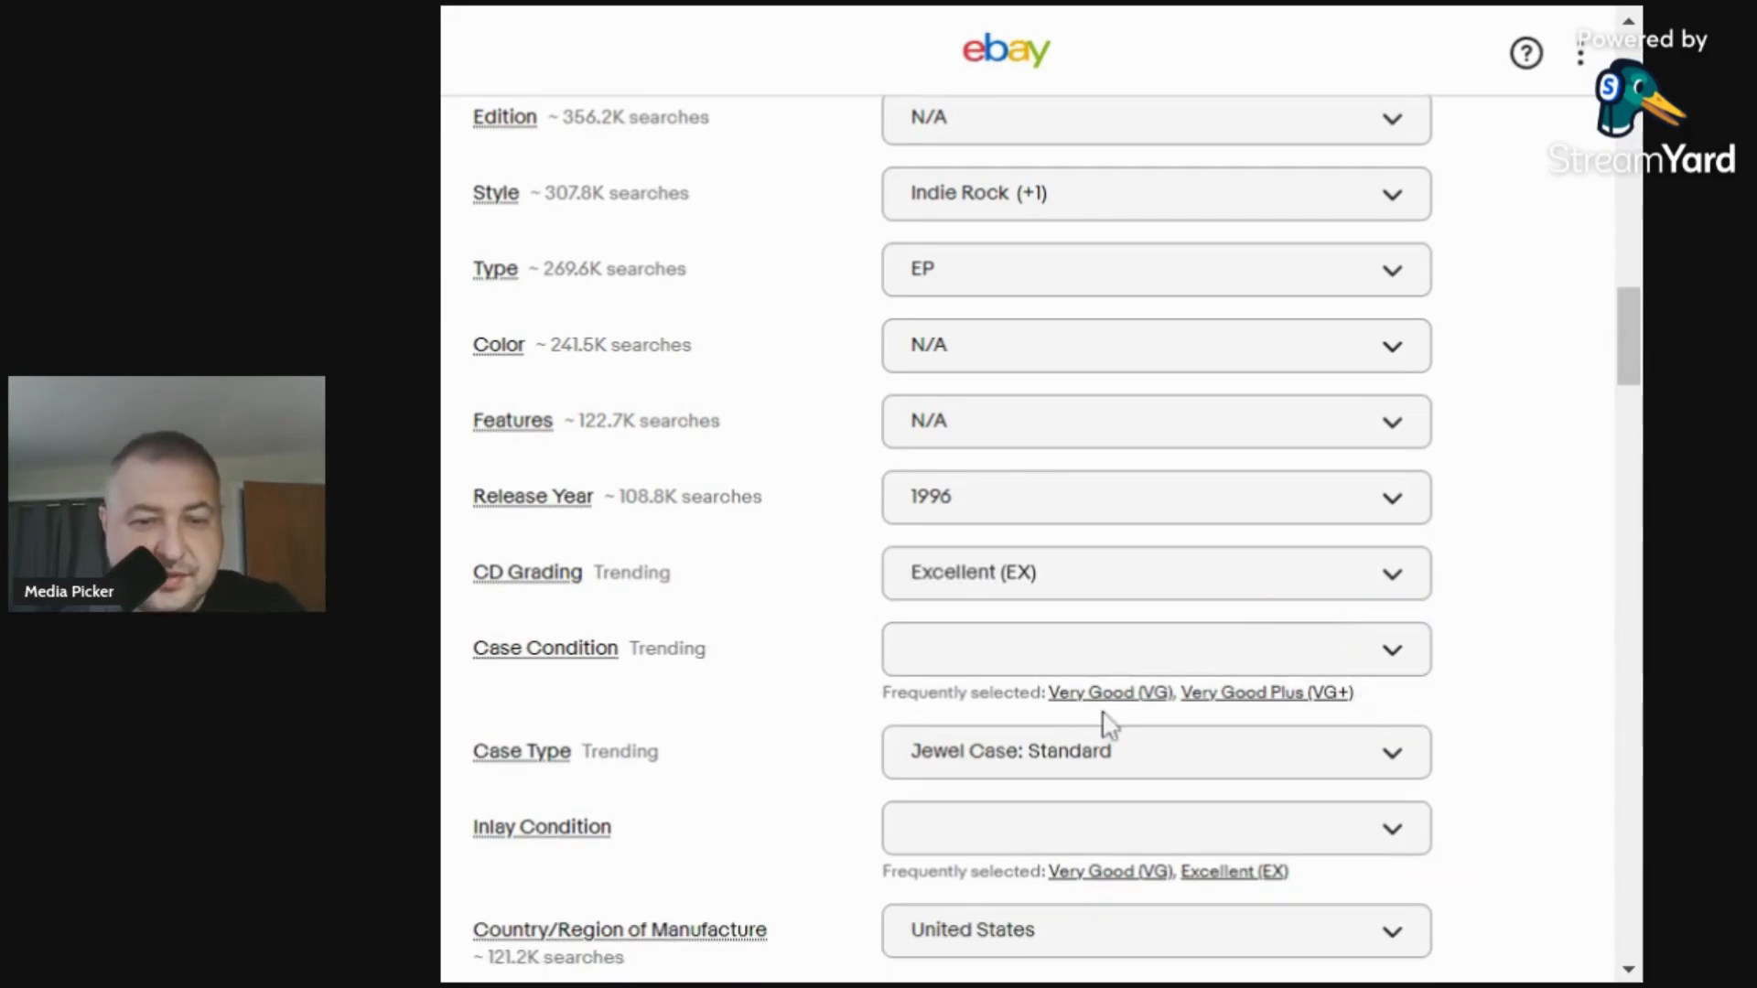
pyautogui.click(1197, 666)
pyautogui.write('ex')
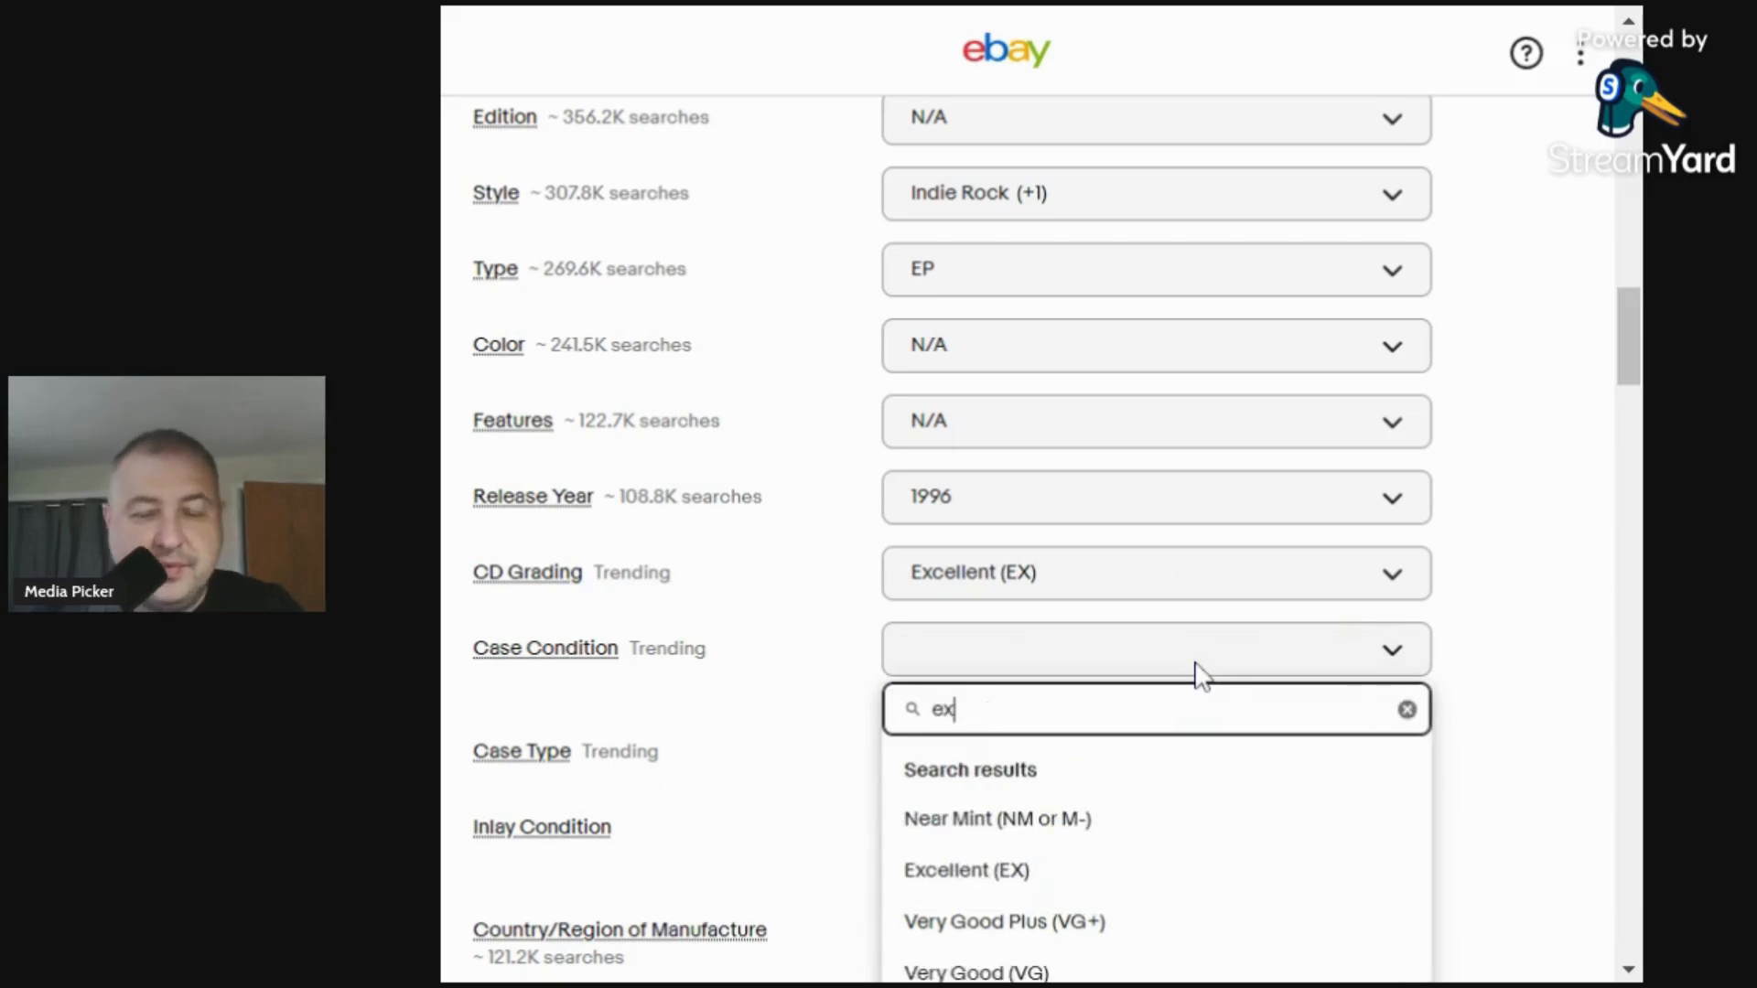
pyautogui.click(984, 821)
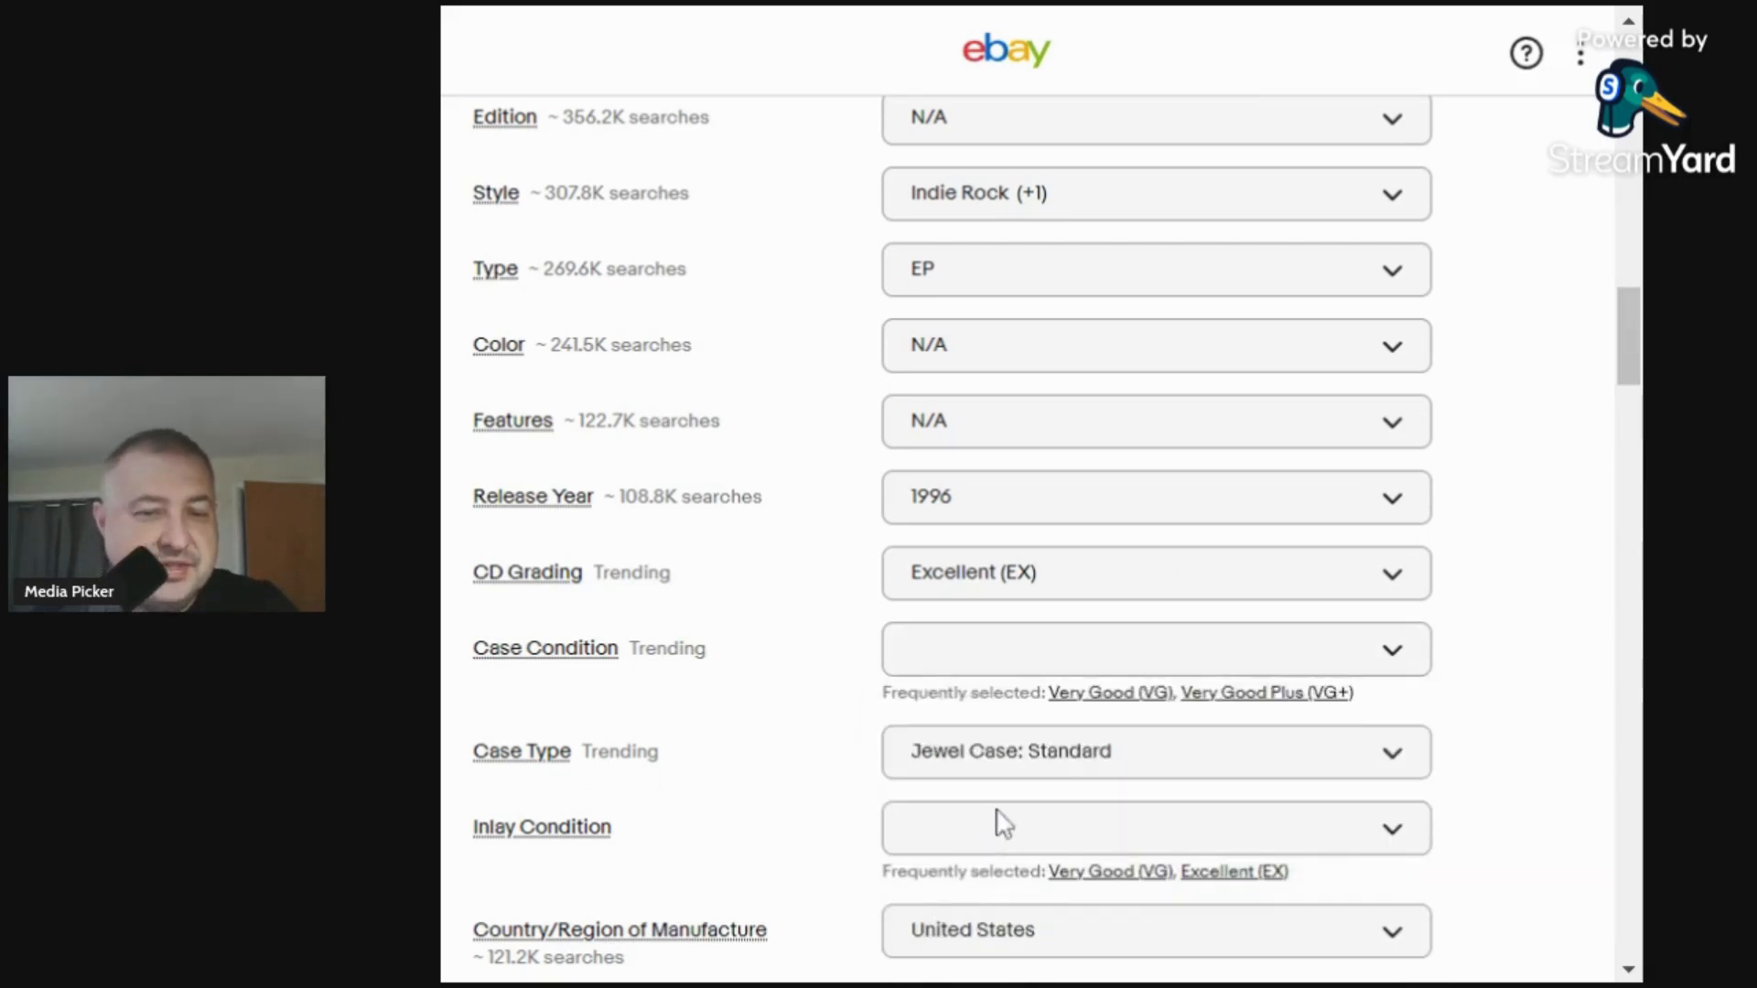
pyautogui.click(1023, 801)
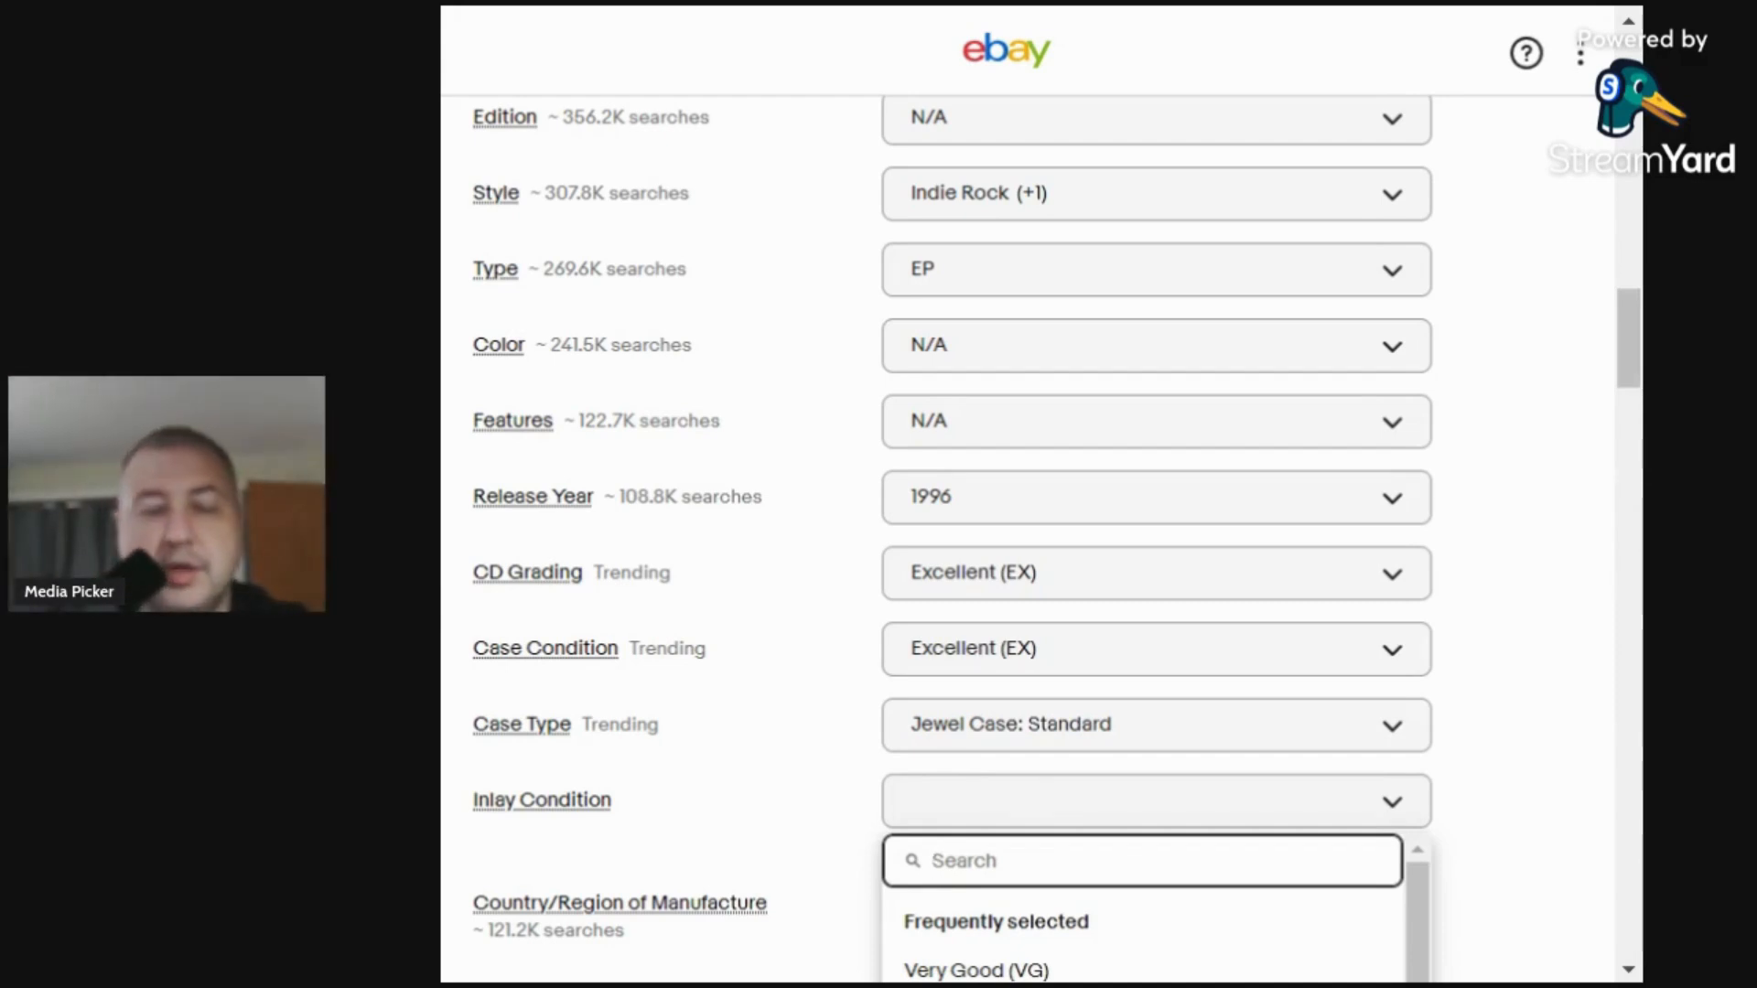
pyautogui.scroll(-4, 1029, 783)
pyautogui.click(1028, 470)
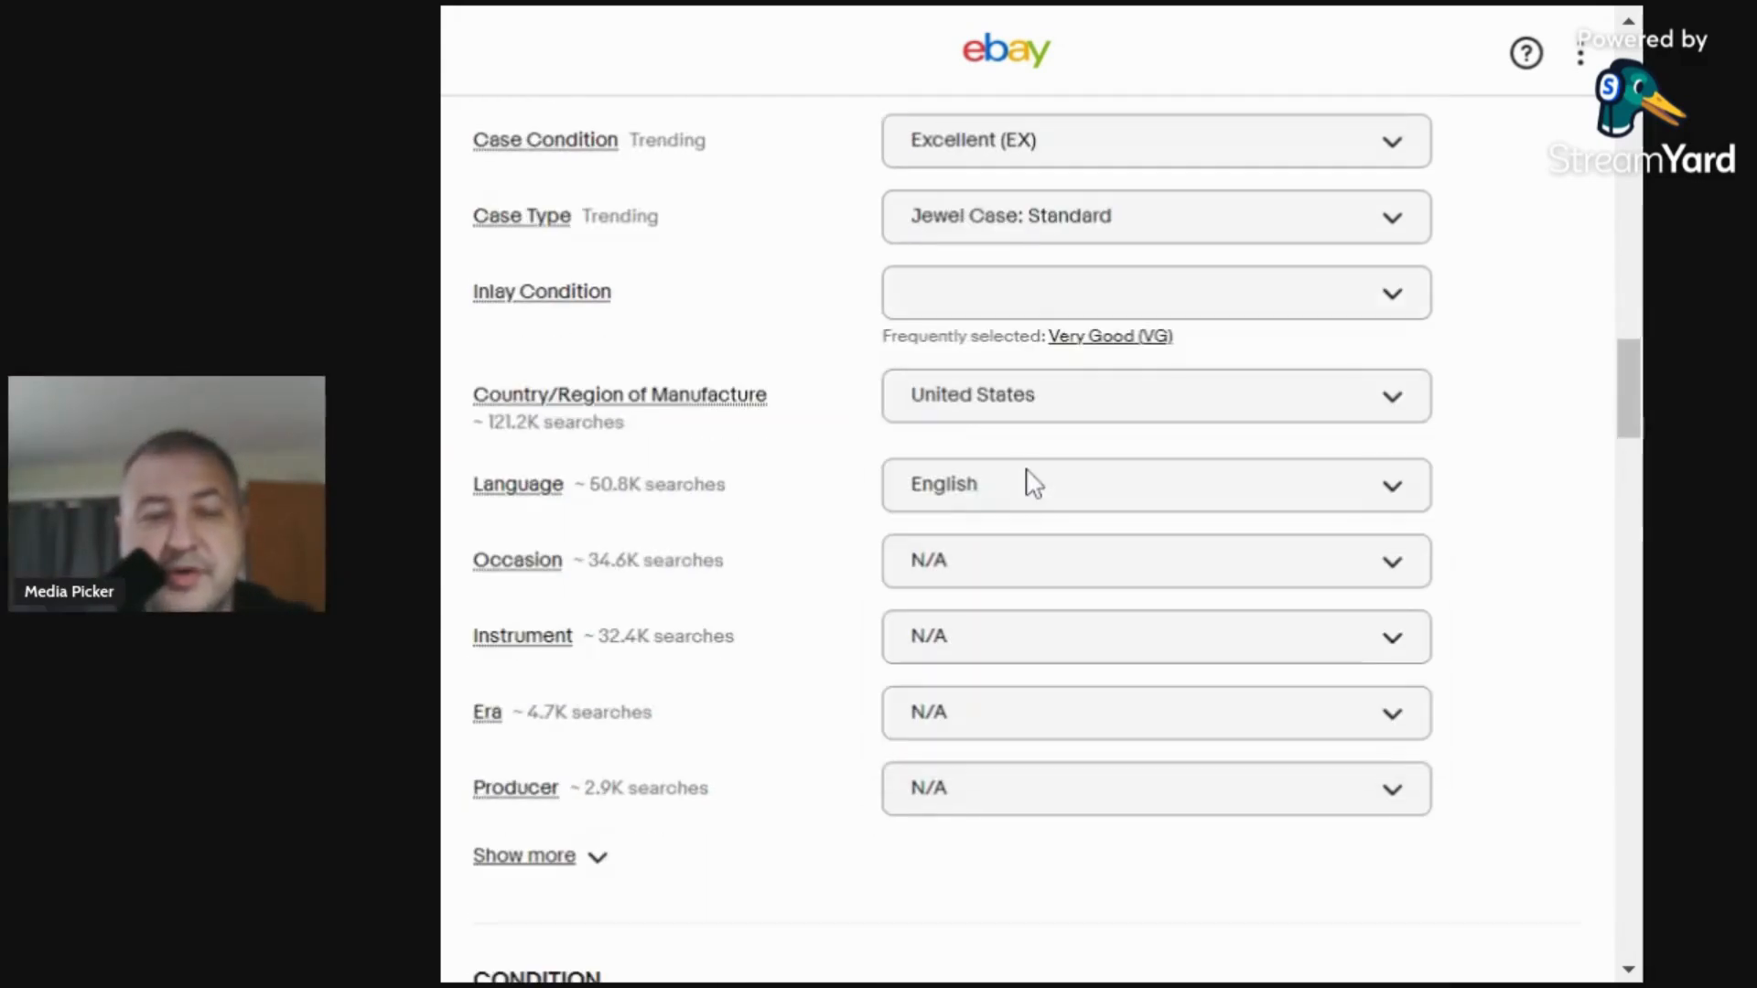
# Set the item condition of the listing to Very Good.
pyautogui.scroll(-5, 781, 514)
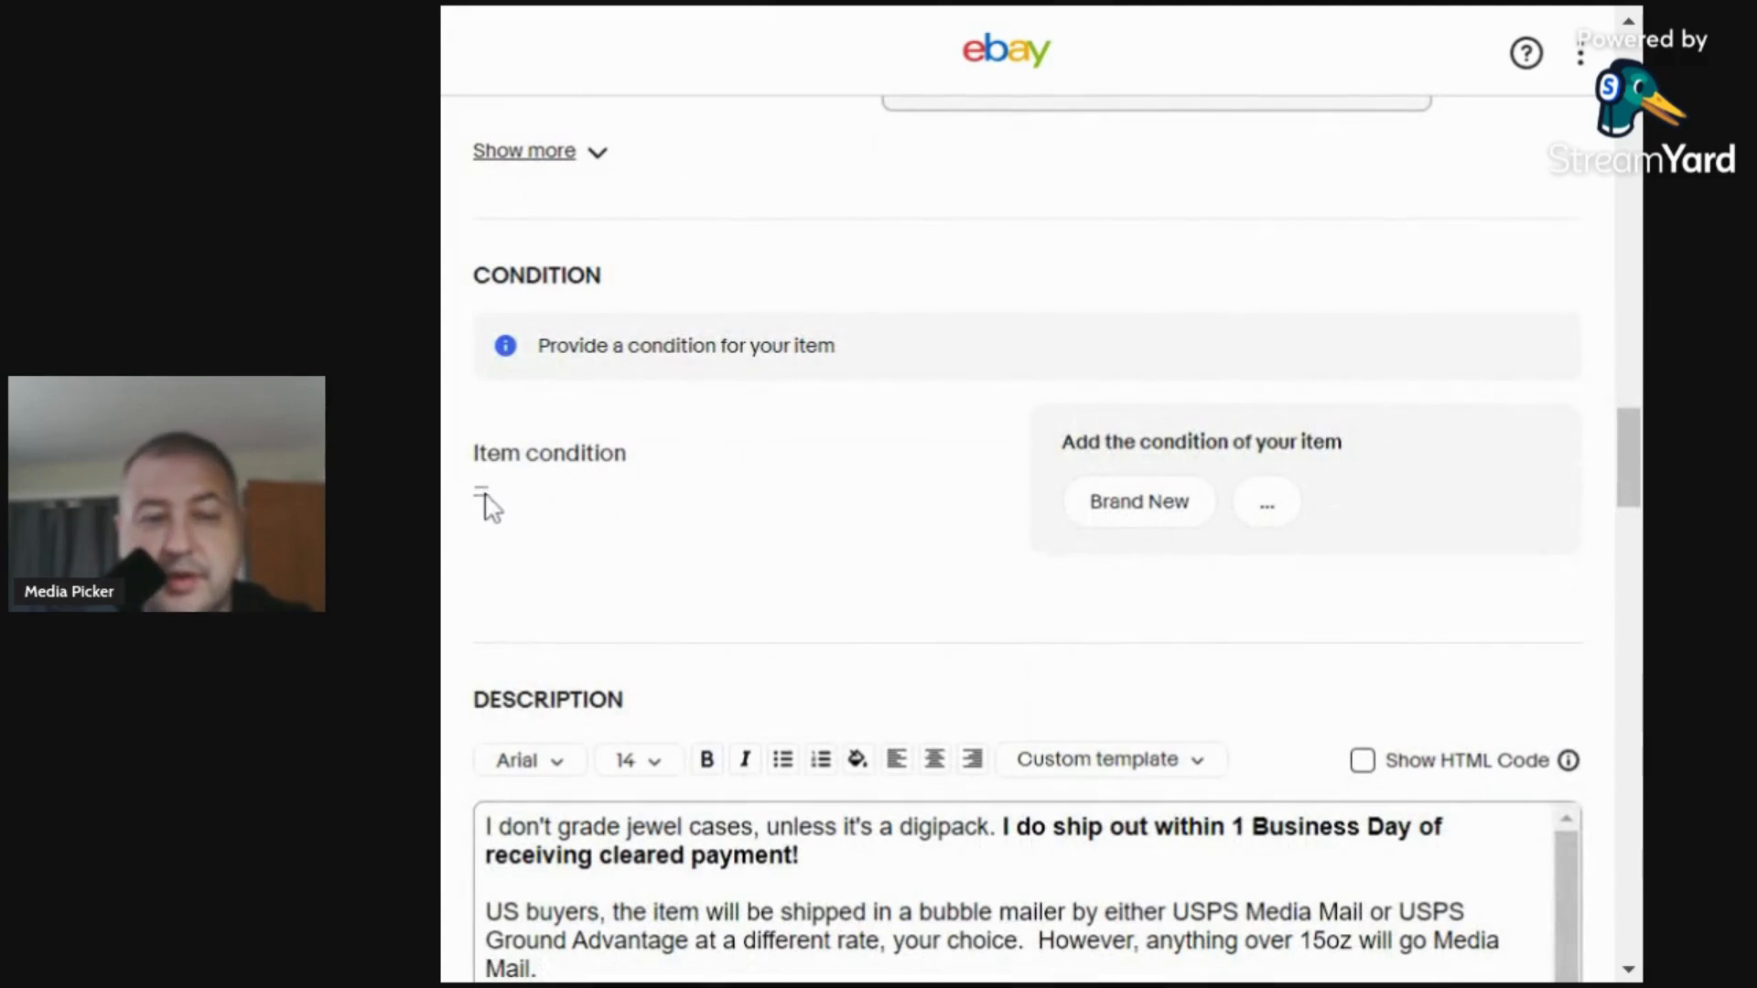
pyautogui.click(485, 496)
pyautogui.click(672, 502)
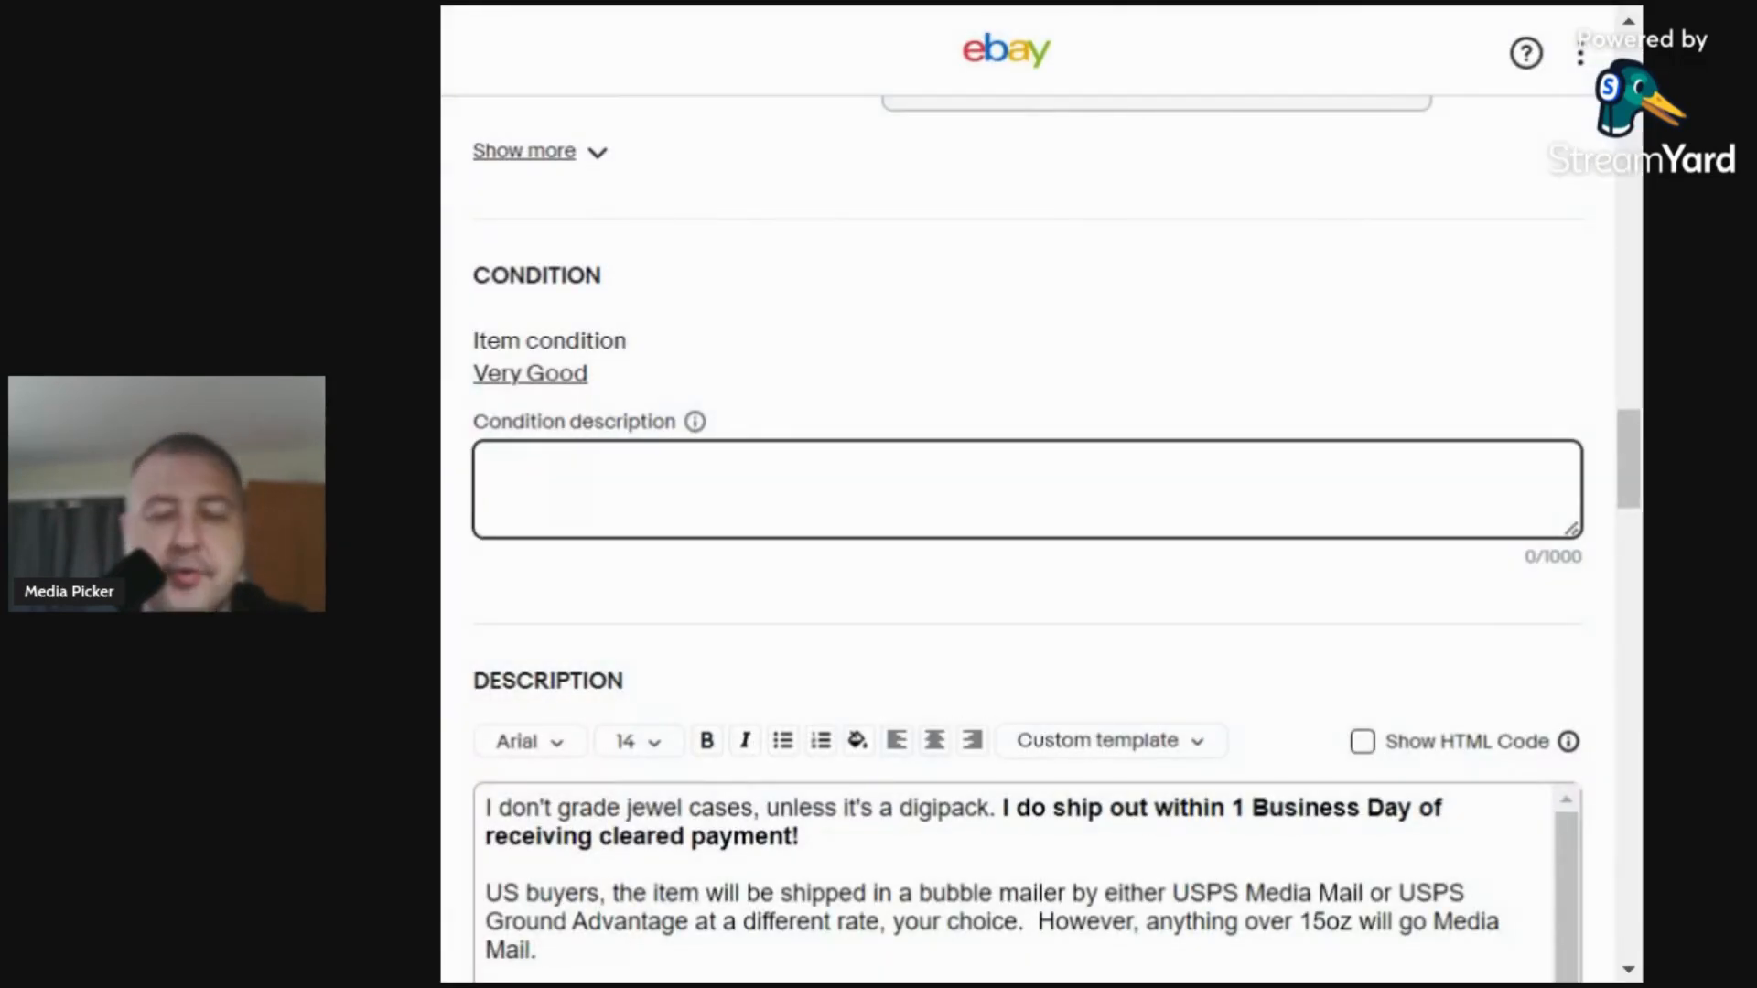
pyautogui.write('Book')
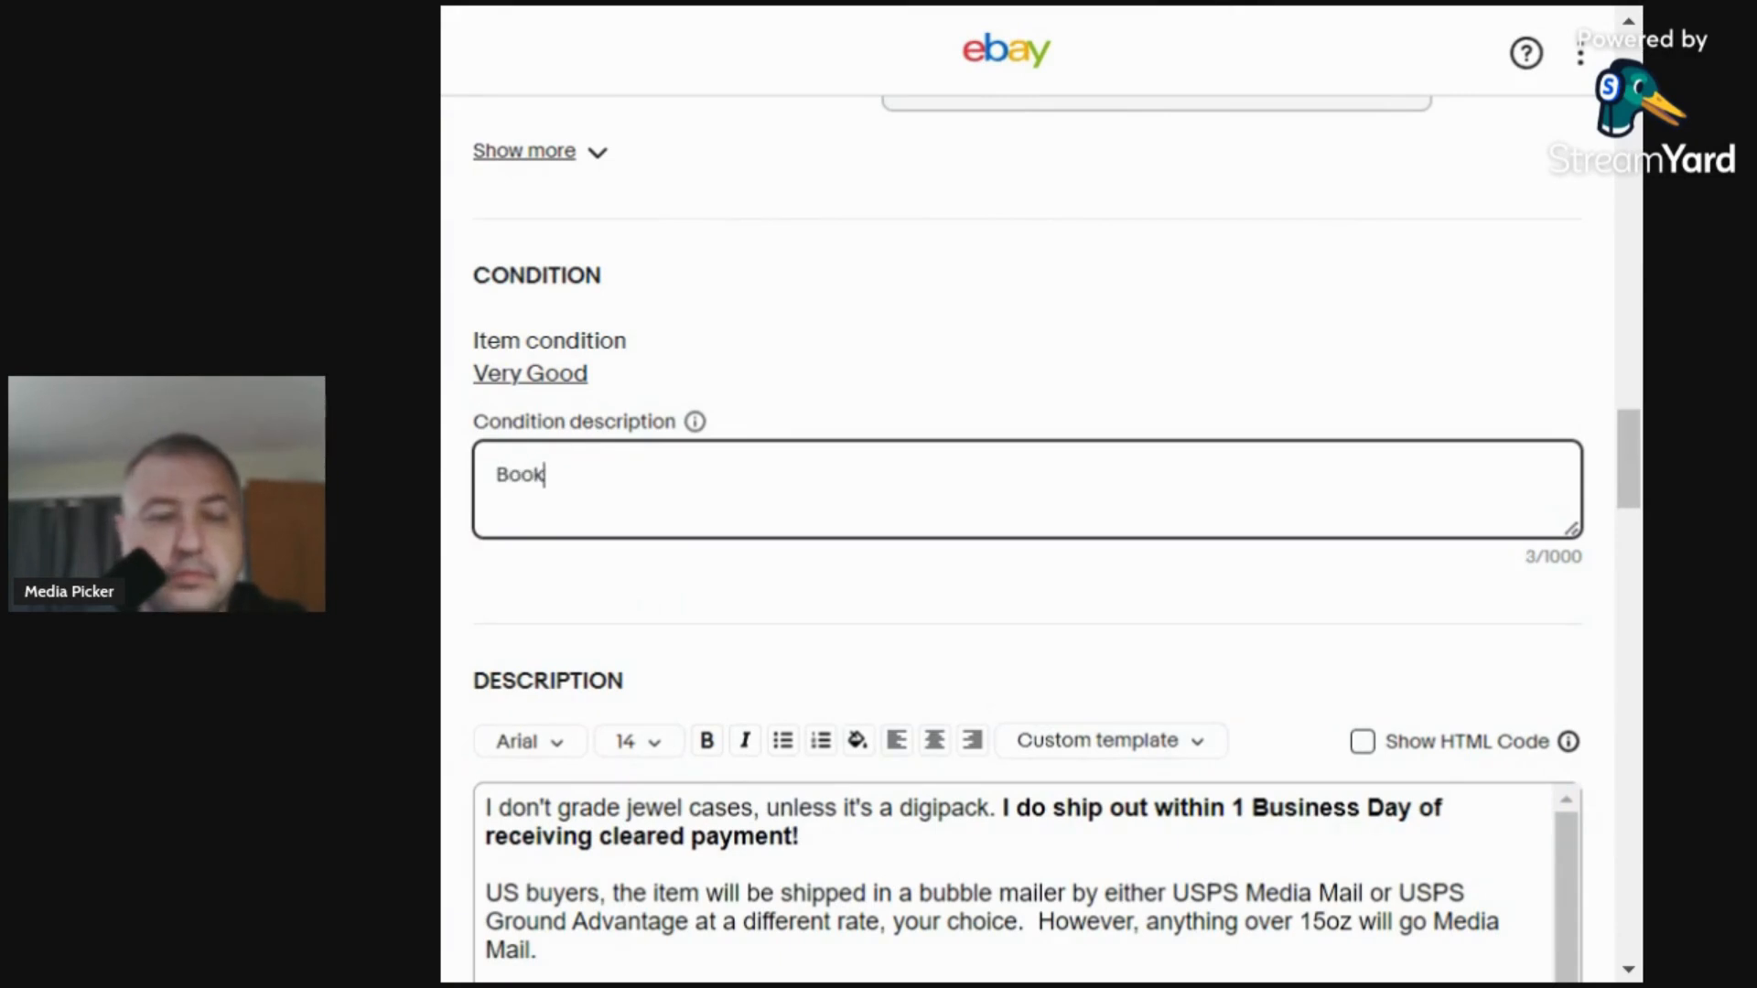
pyautogui.press('BackSpace')
pyautogui.press('BackSpace')
pyautogui.press('BackSpace')
pyautogui.press('BackSpace')
# Begin the condition description with the sentence "Front cover artwork has a vertical bend/crease.".
pyautogui.write('Front cov')
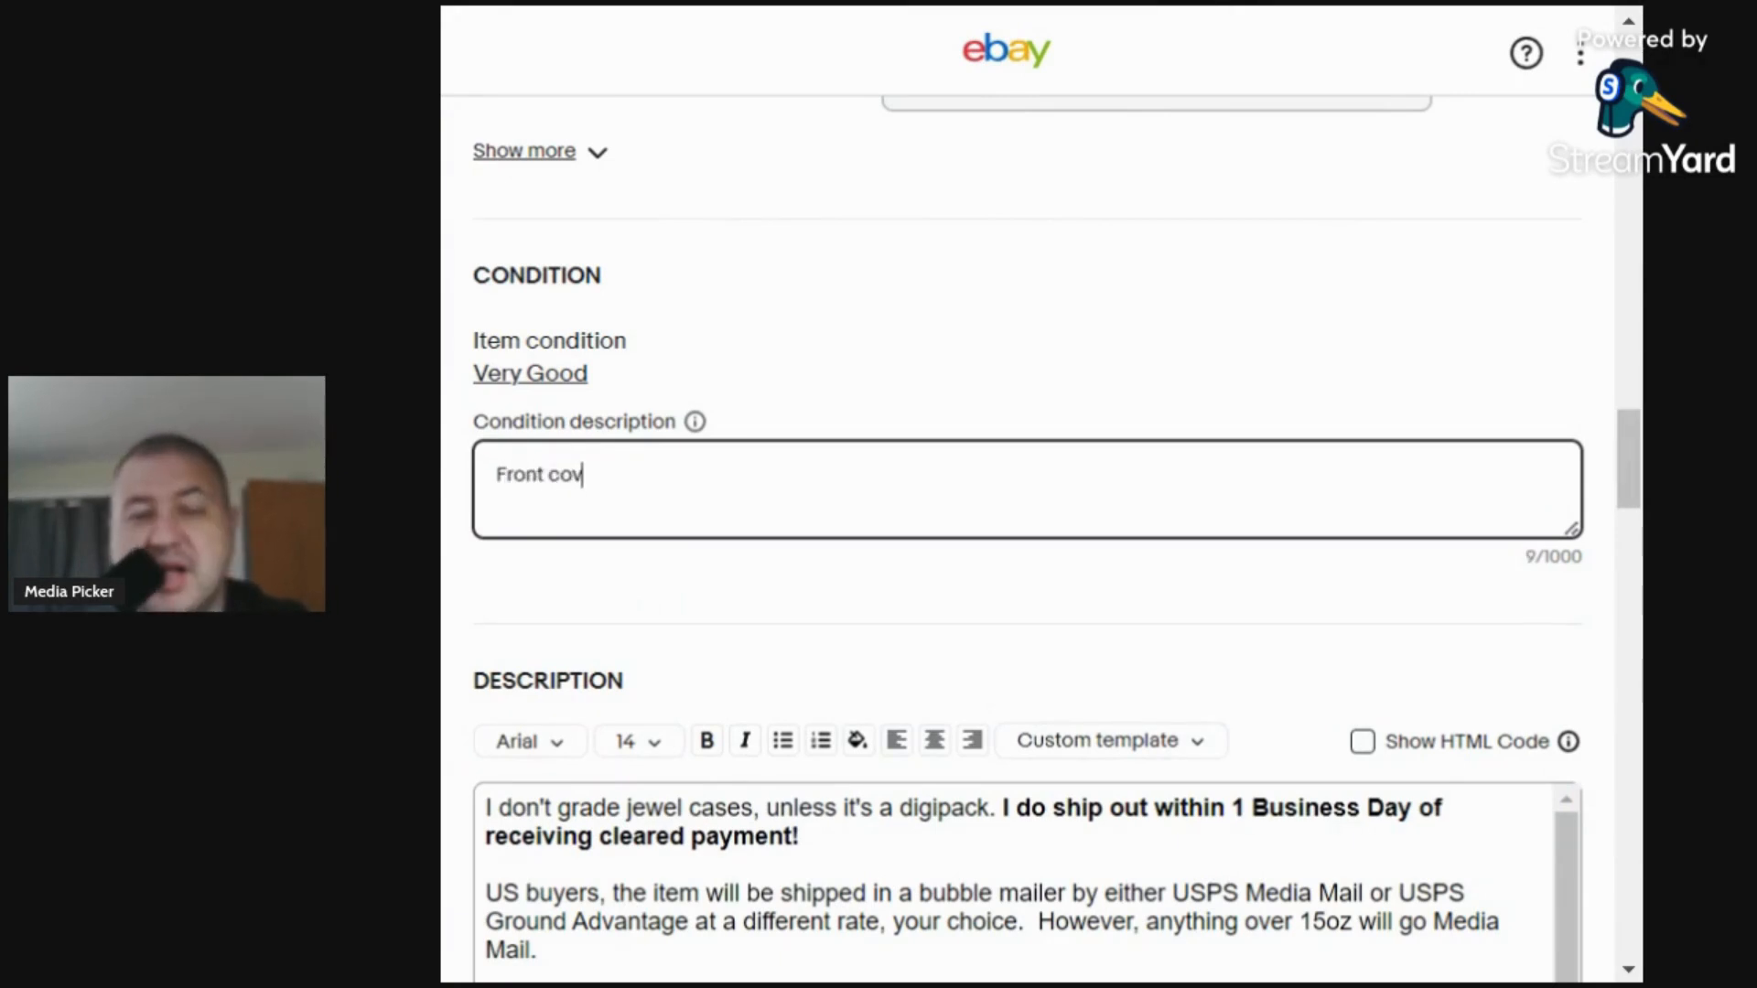
pyautogui.write('er')
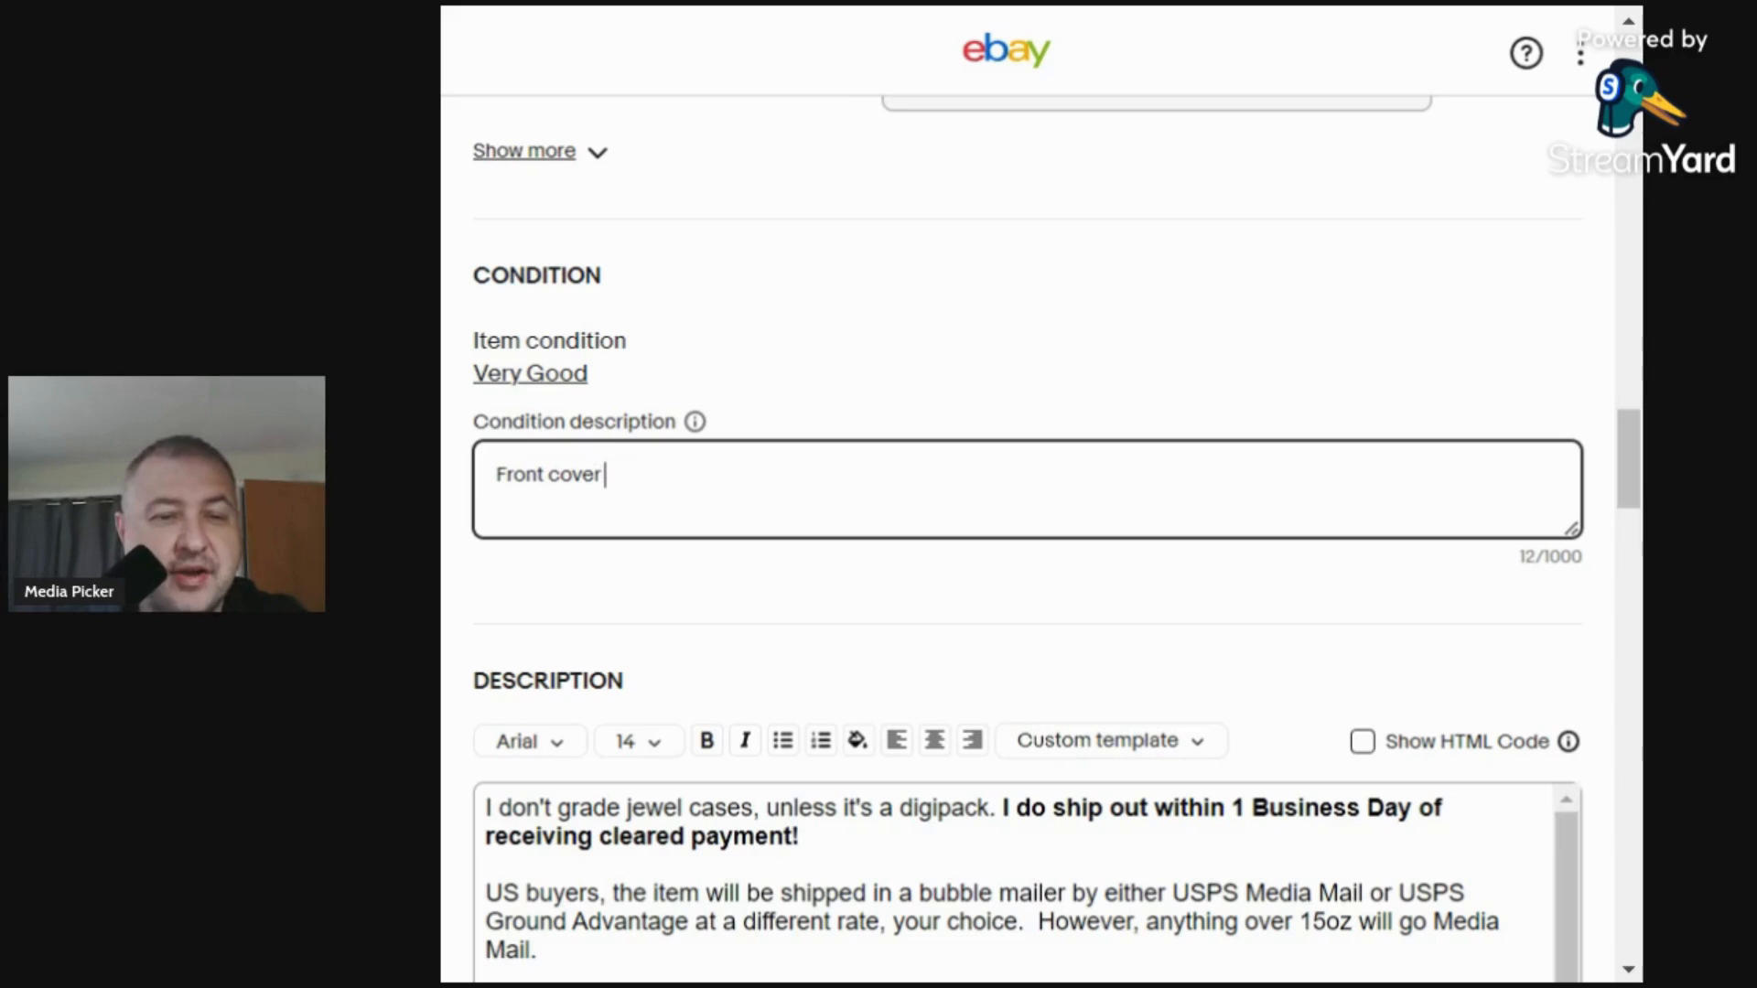
pyautogui.write(' artwork has ')
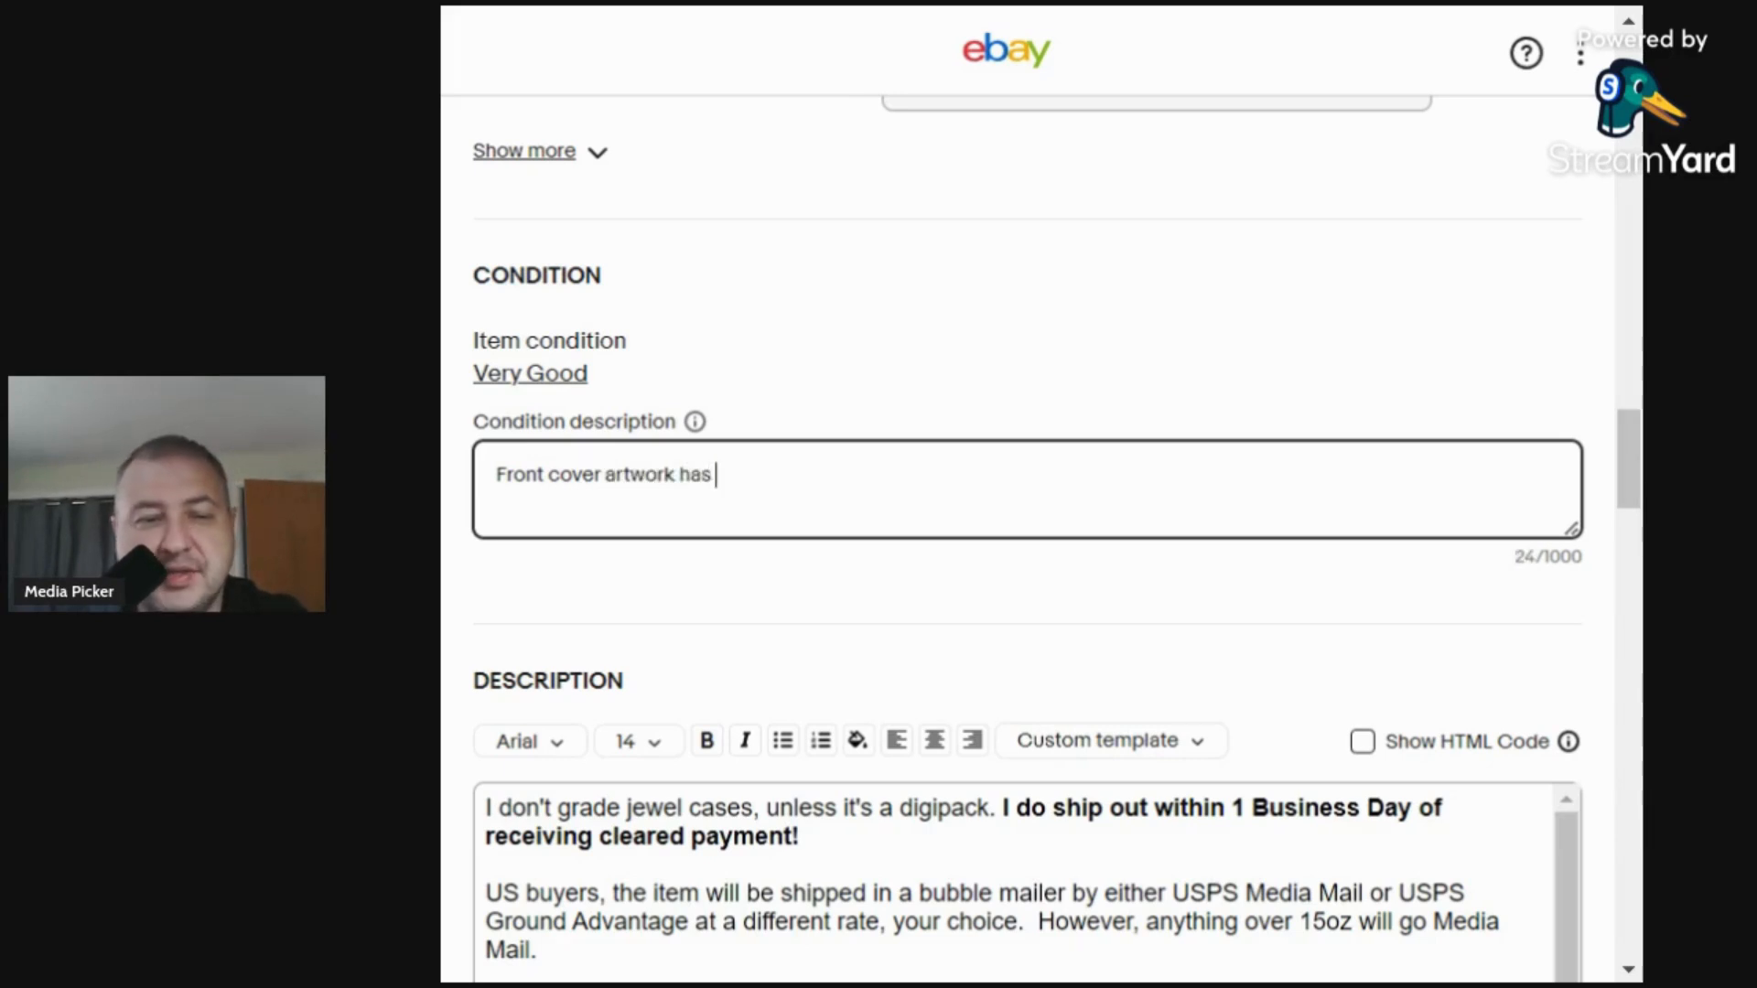
pyautogui.write('a vert')
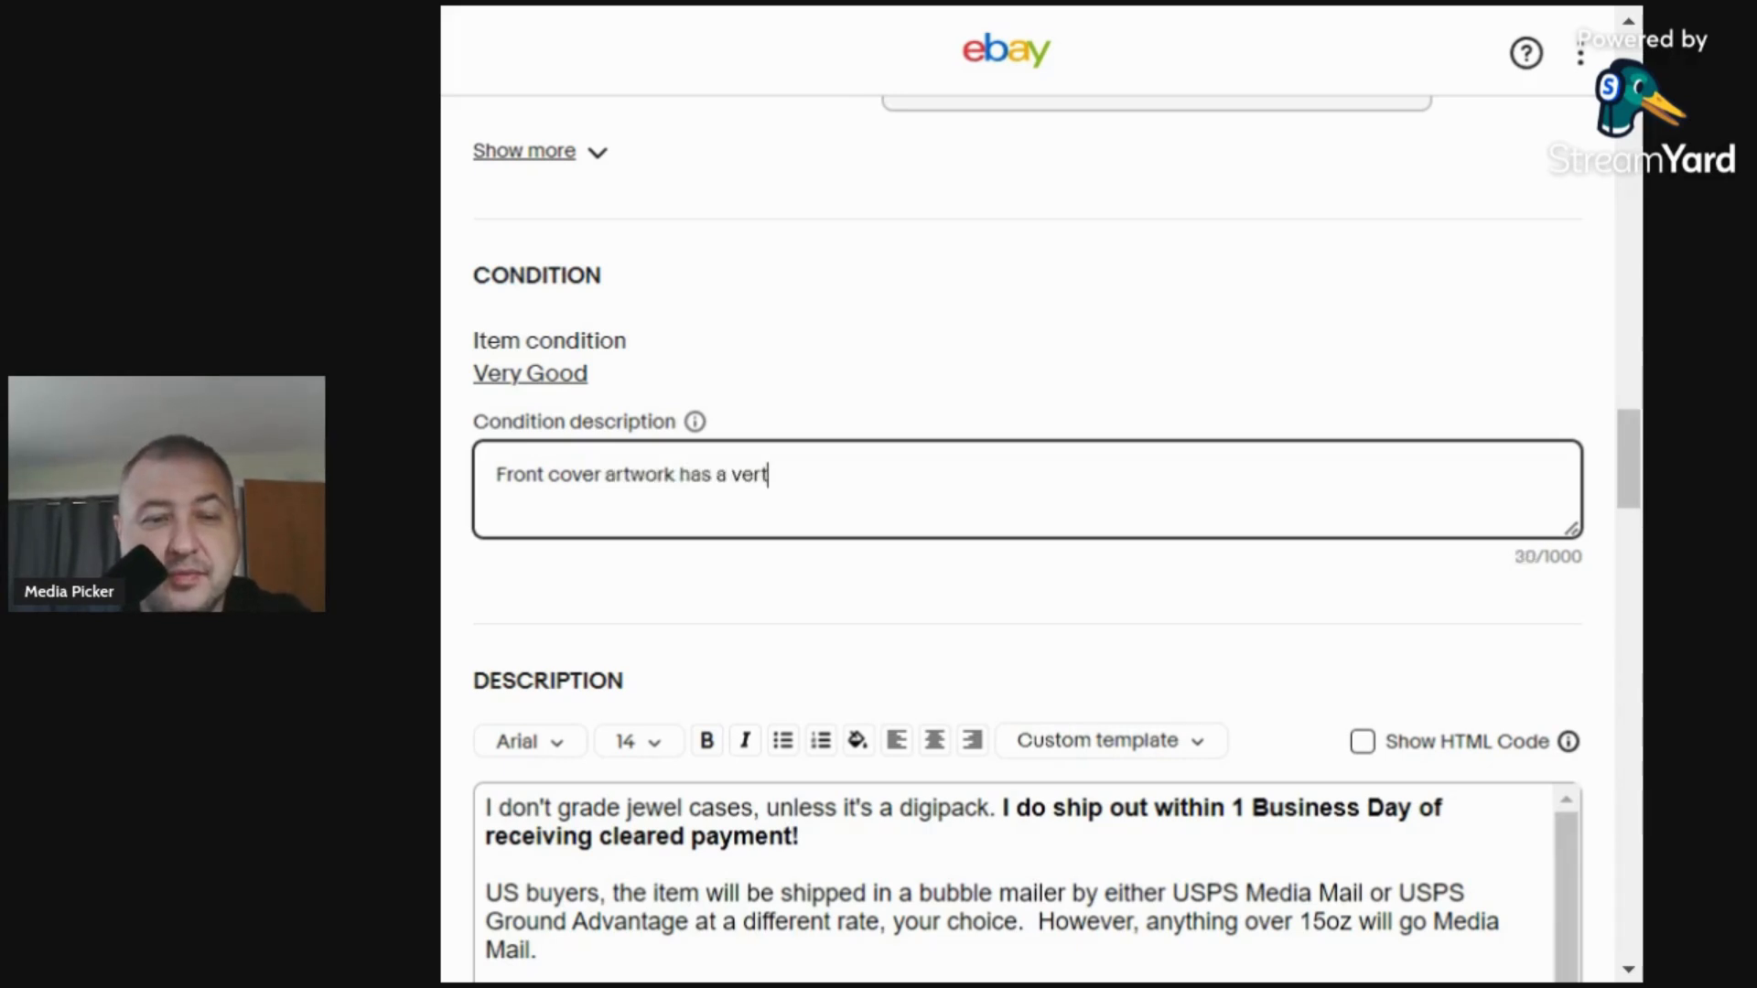
pyautogui.write('ical bend')
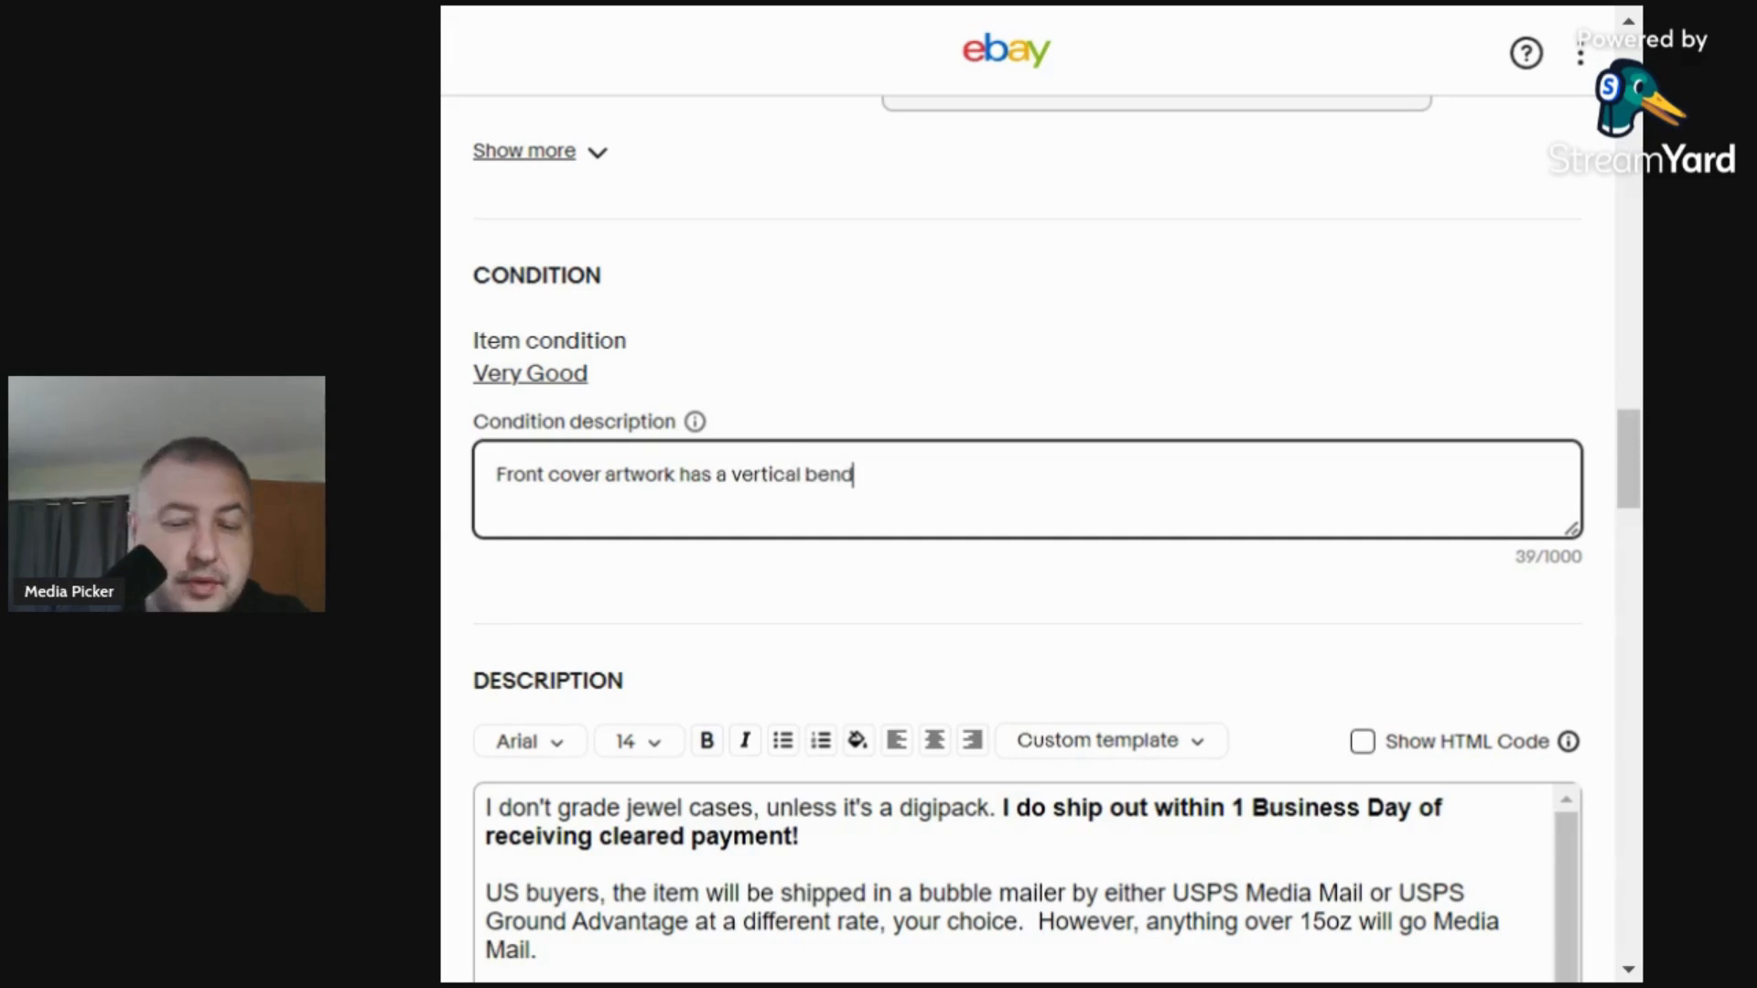
pyautogui.write('/creas')
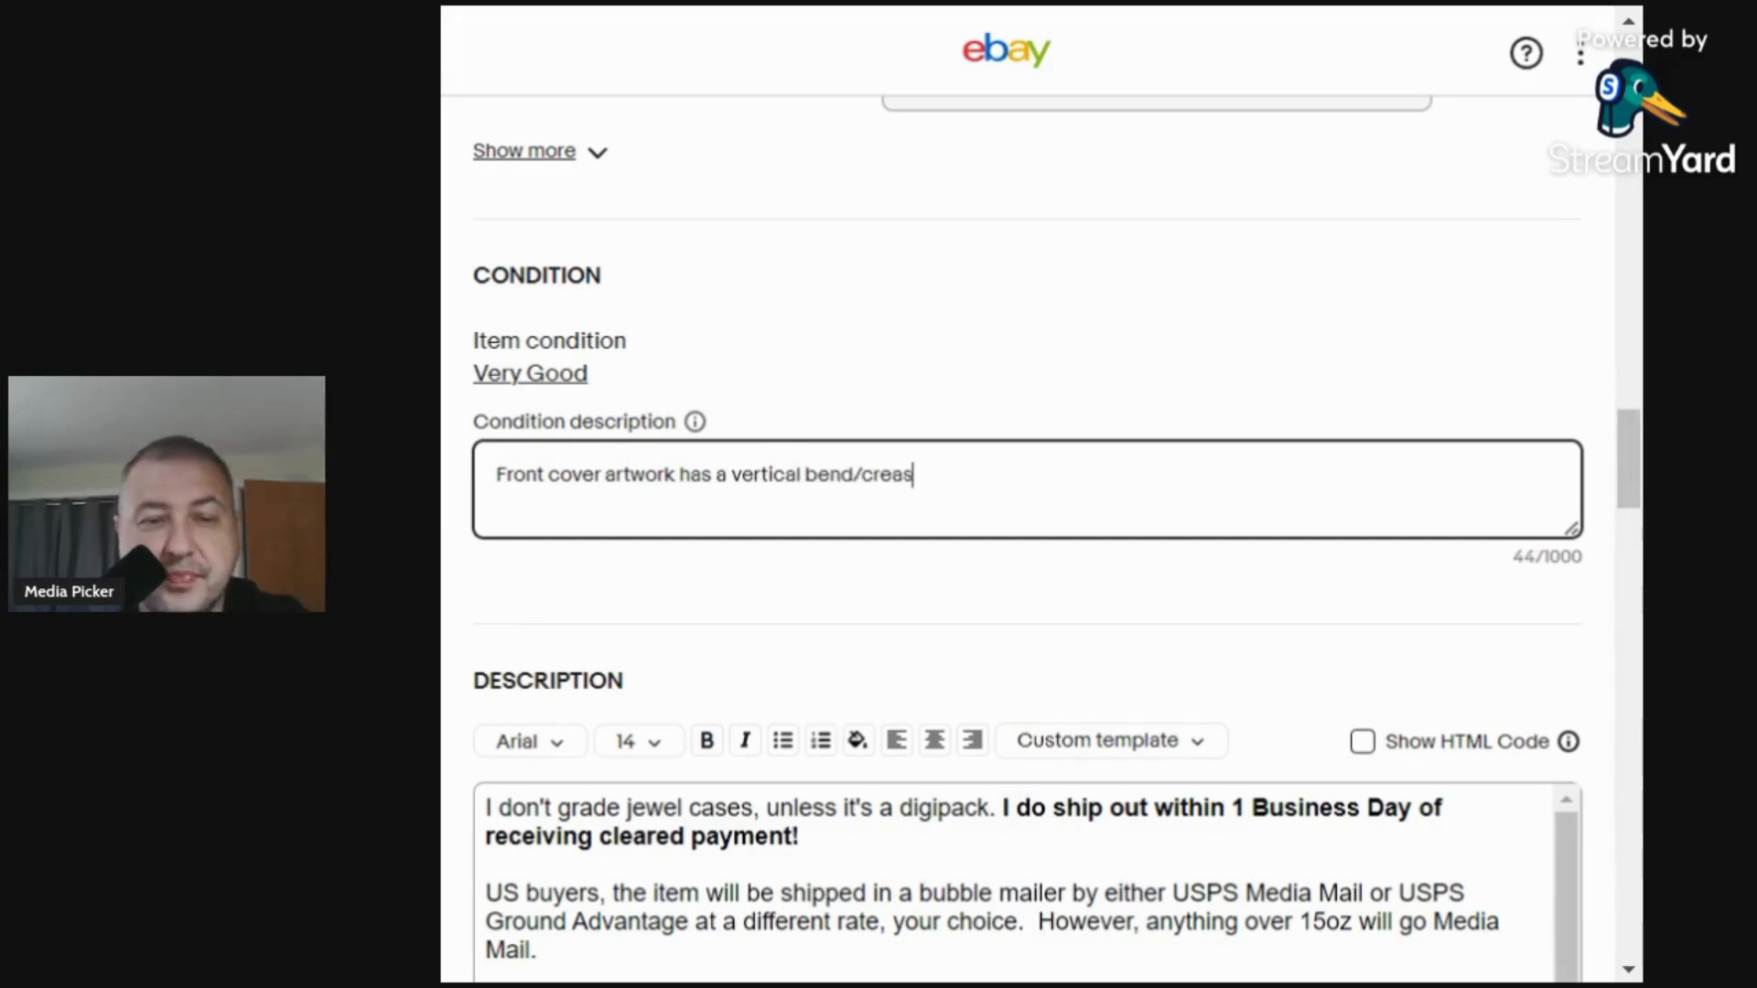
# Continue the condition description with "There's a hole punch in the upc on the back cover artwork. CD has a mark at the most.".
pyautogui.write("e. There's a ")
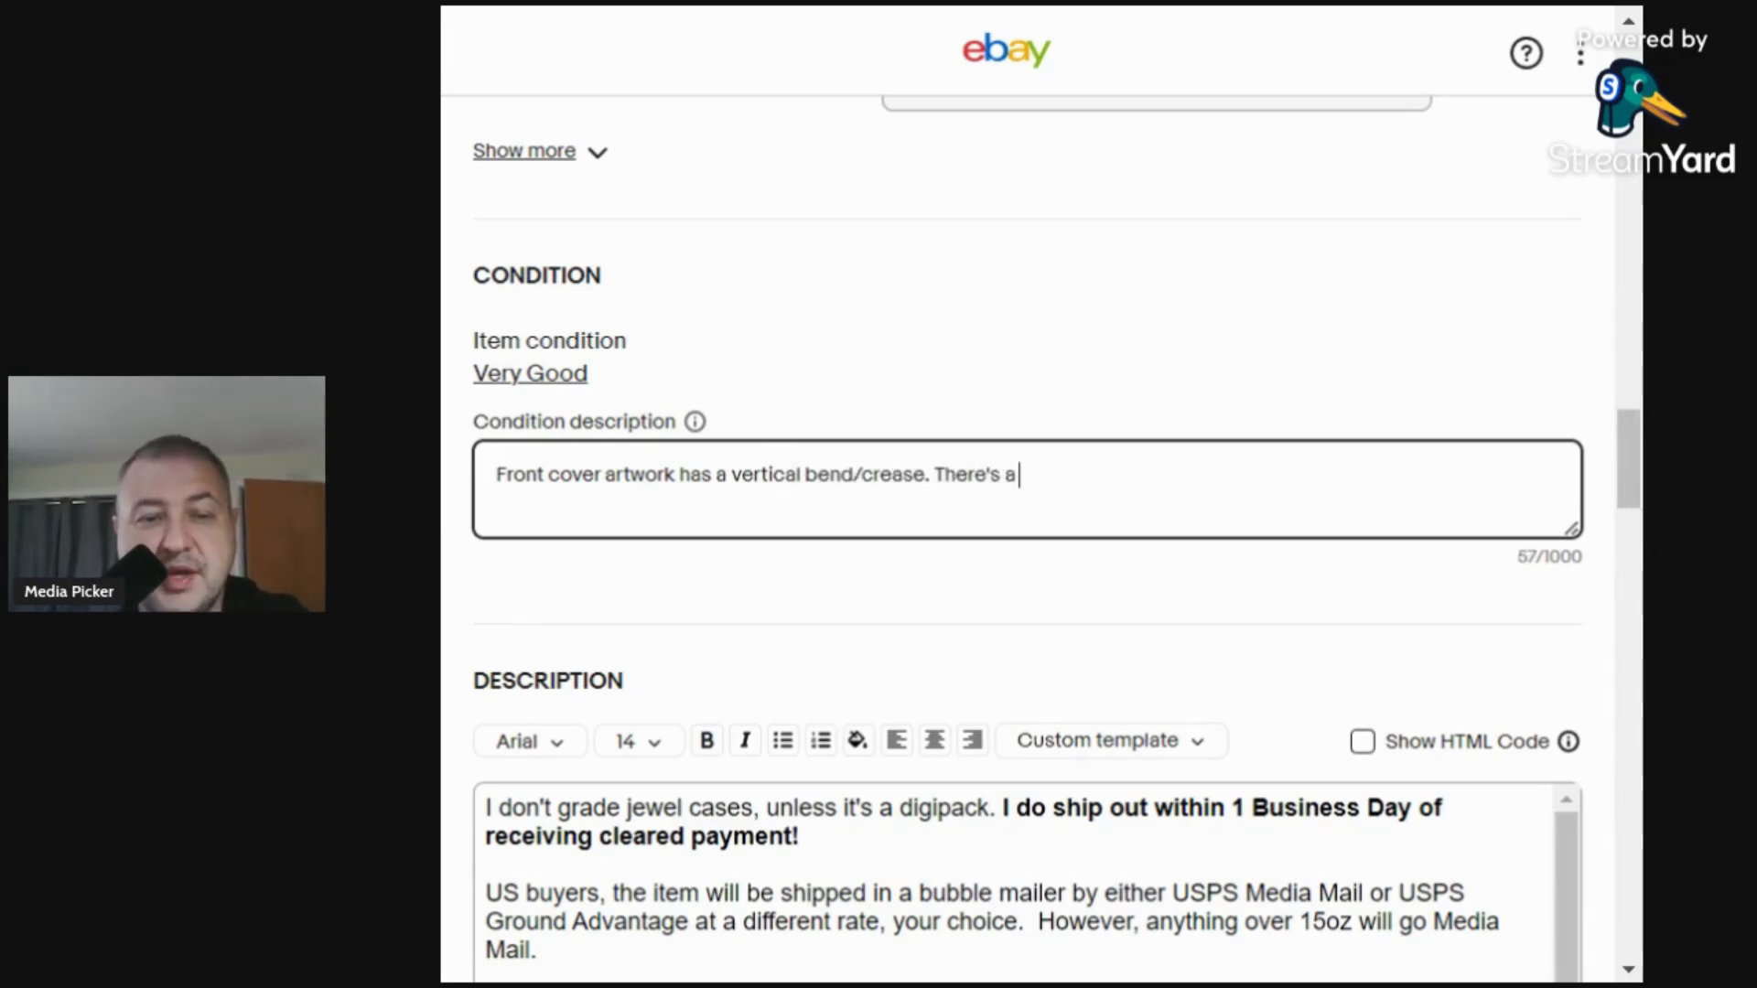
pyautogui.write('hole punch')
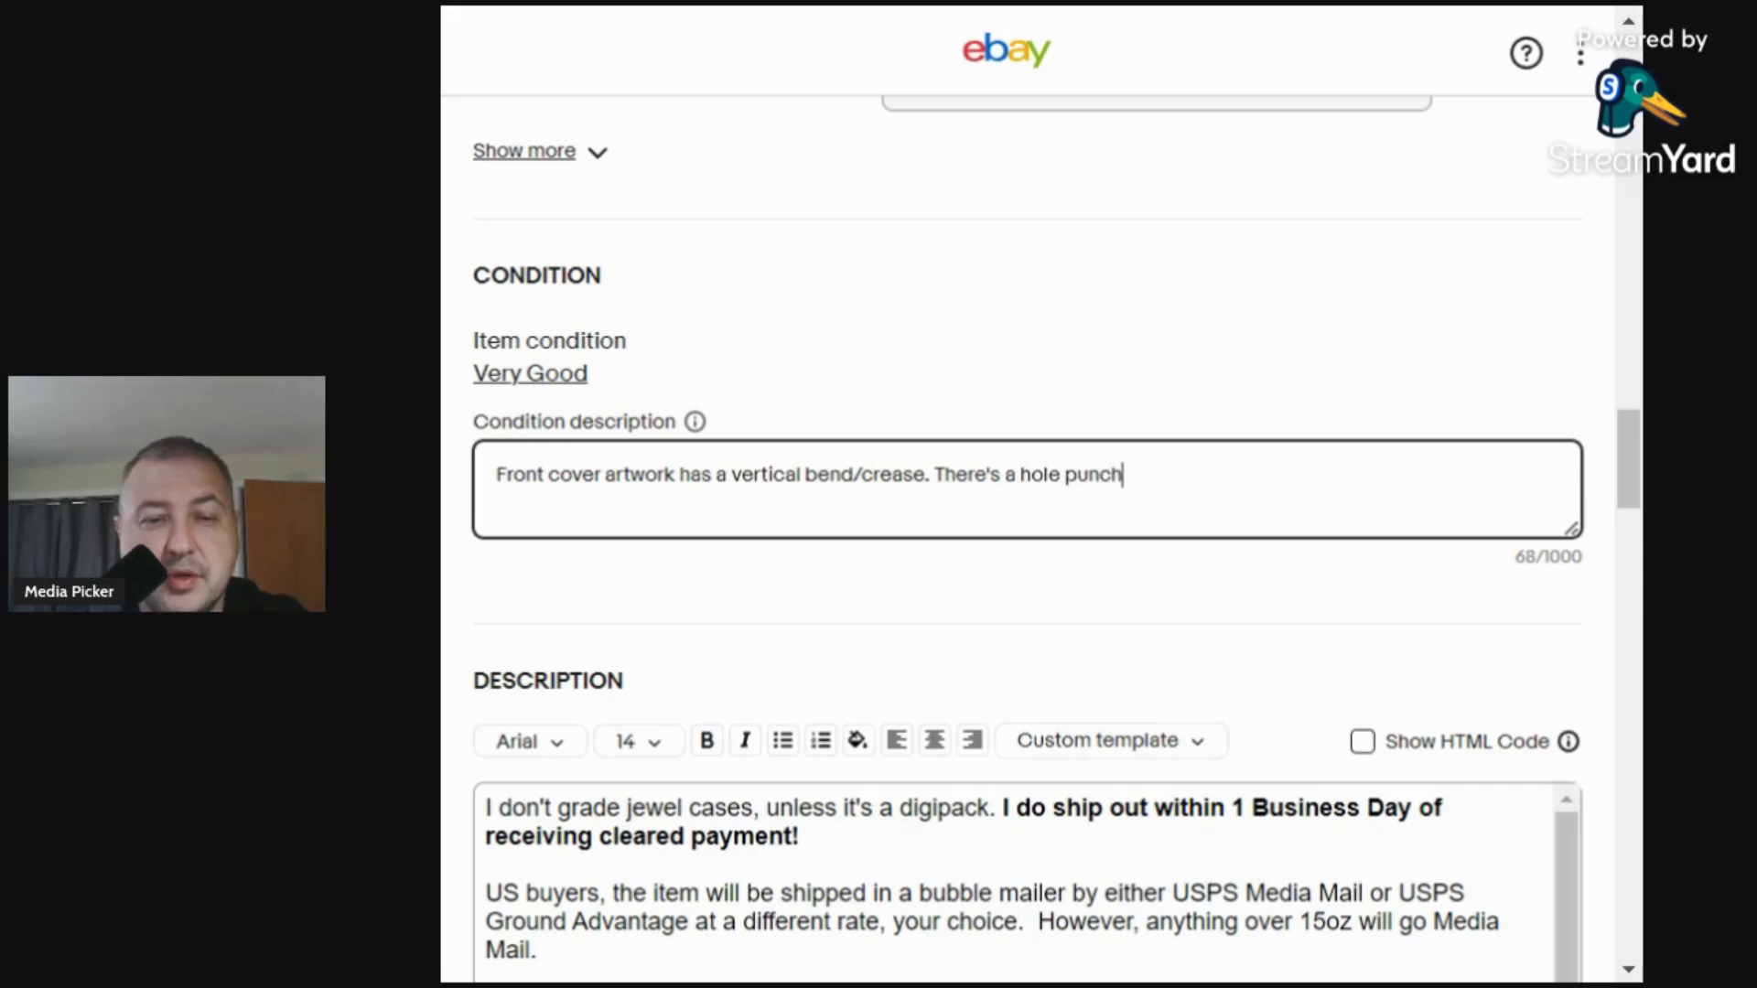
pyautogui.write(' in the upc ')
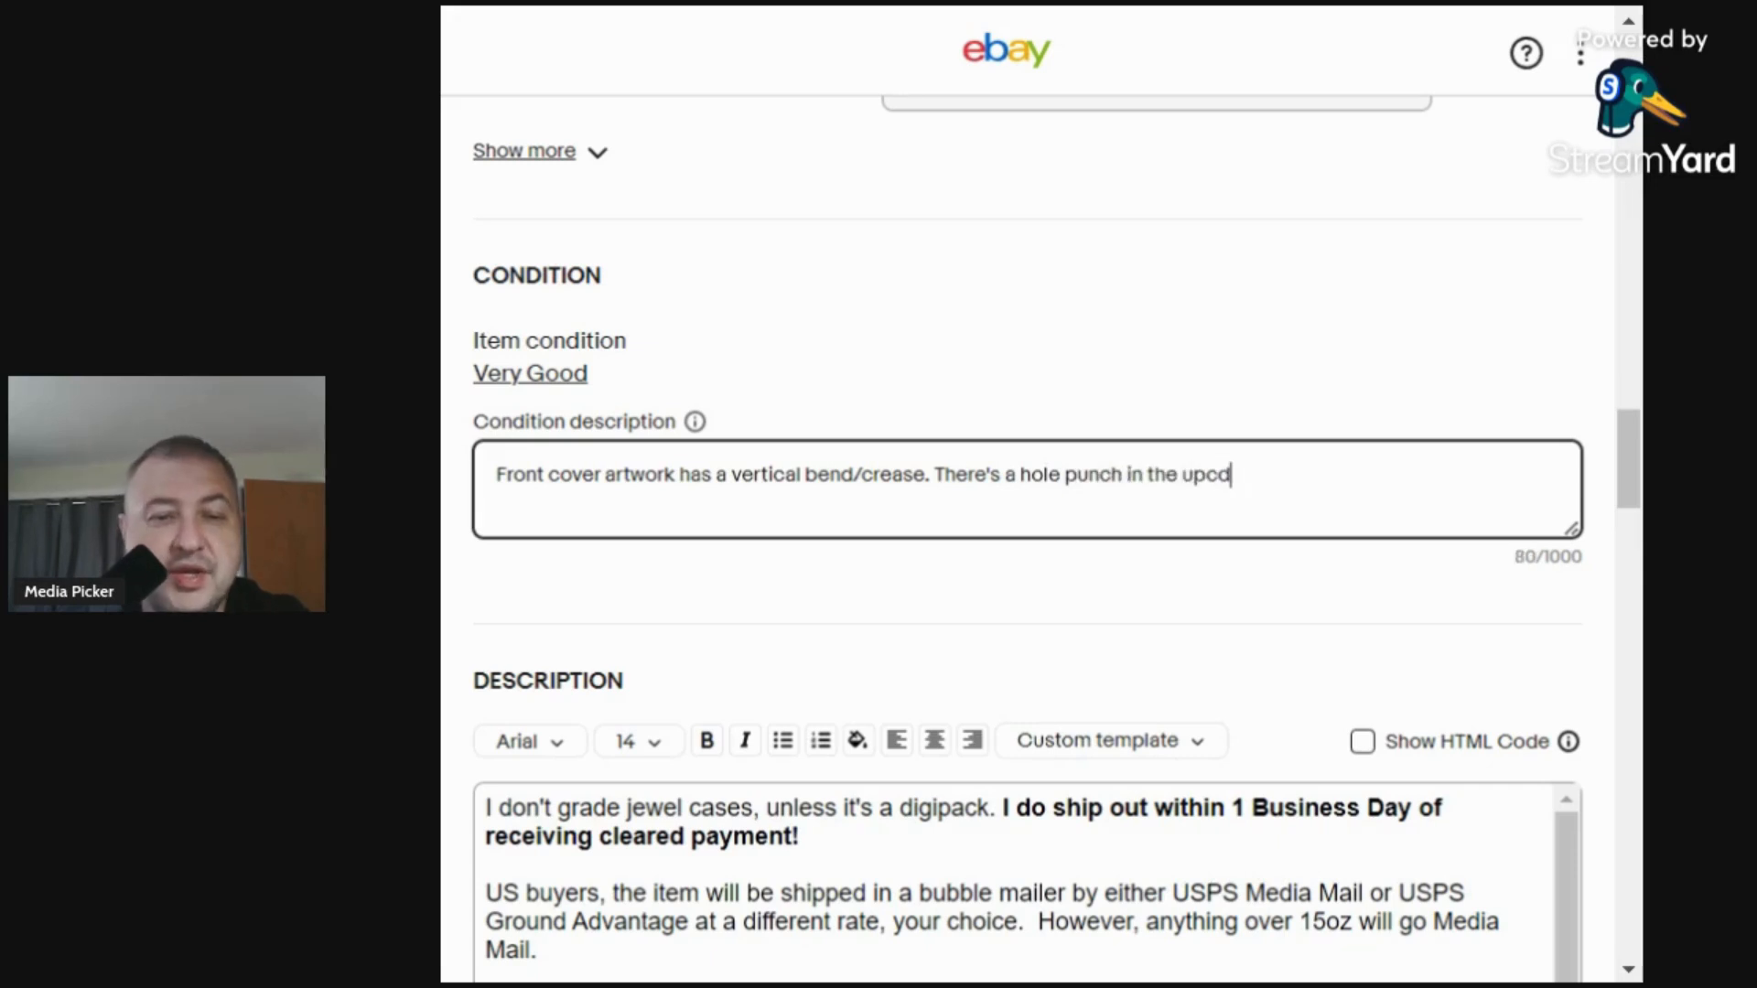
pyautogui.write('on the ')
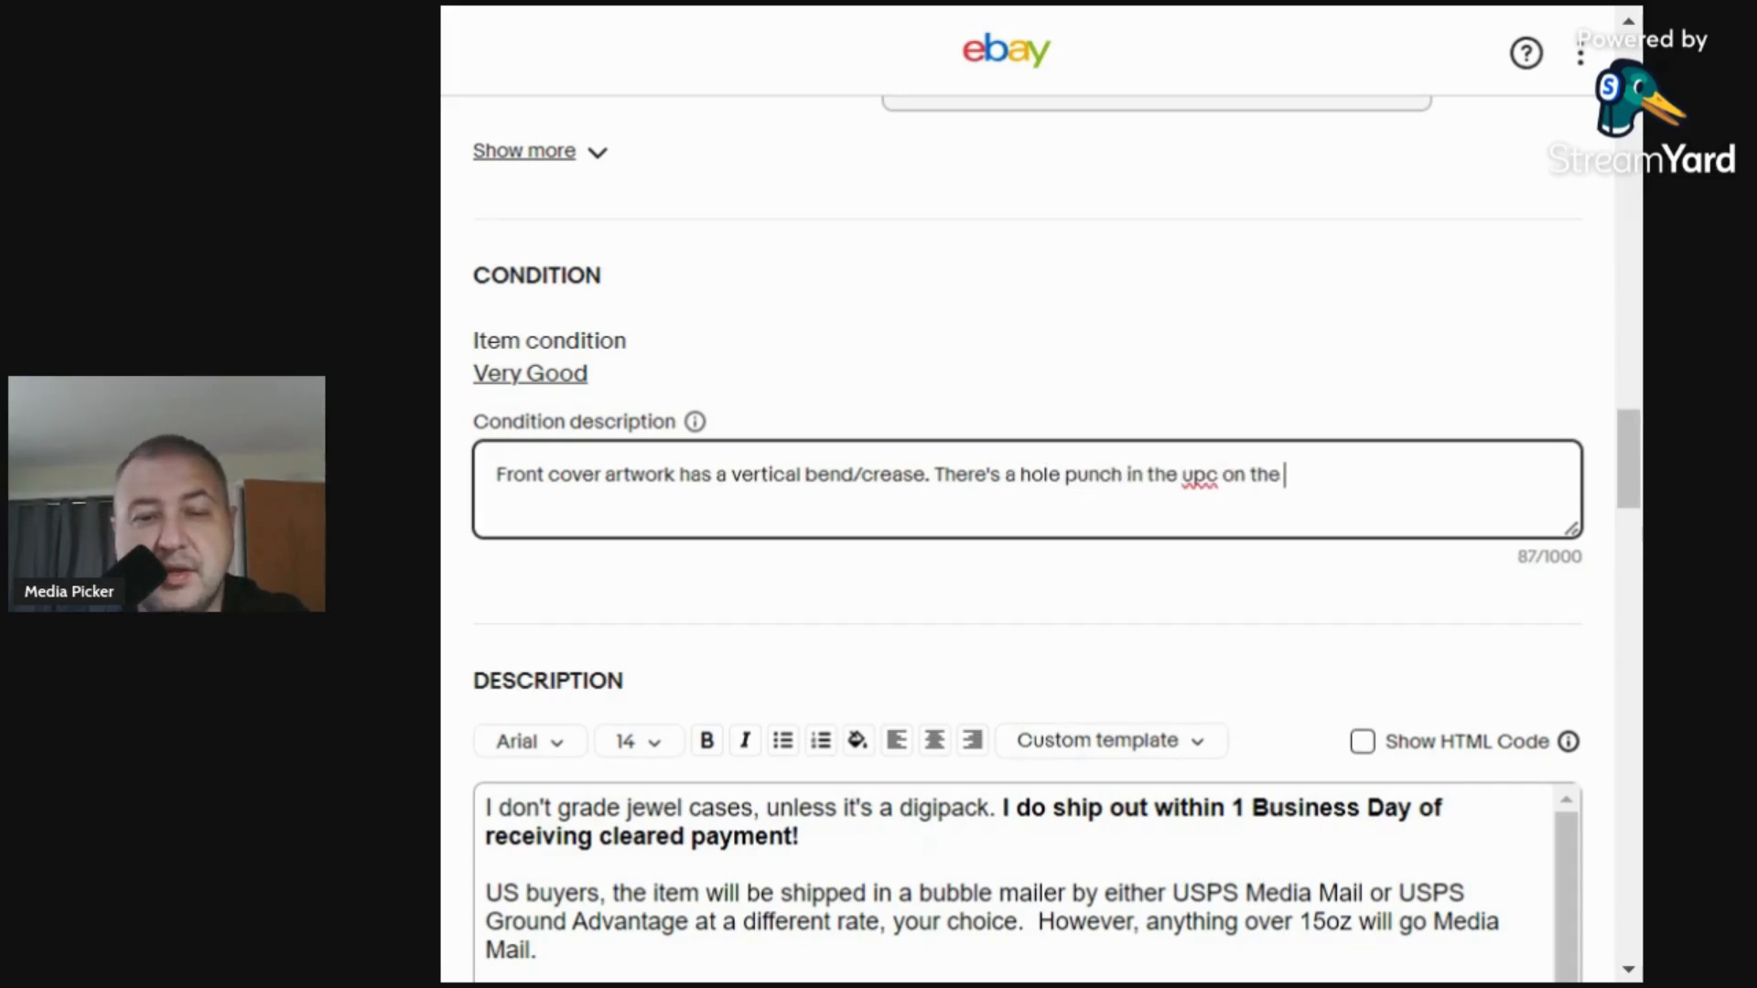
pyautogui.write('back cover a')
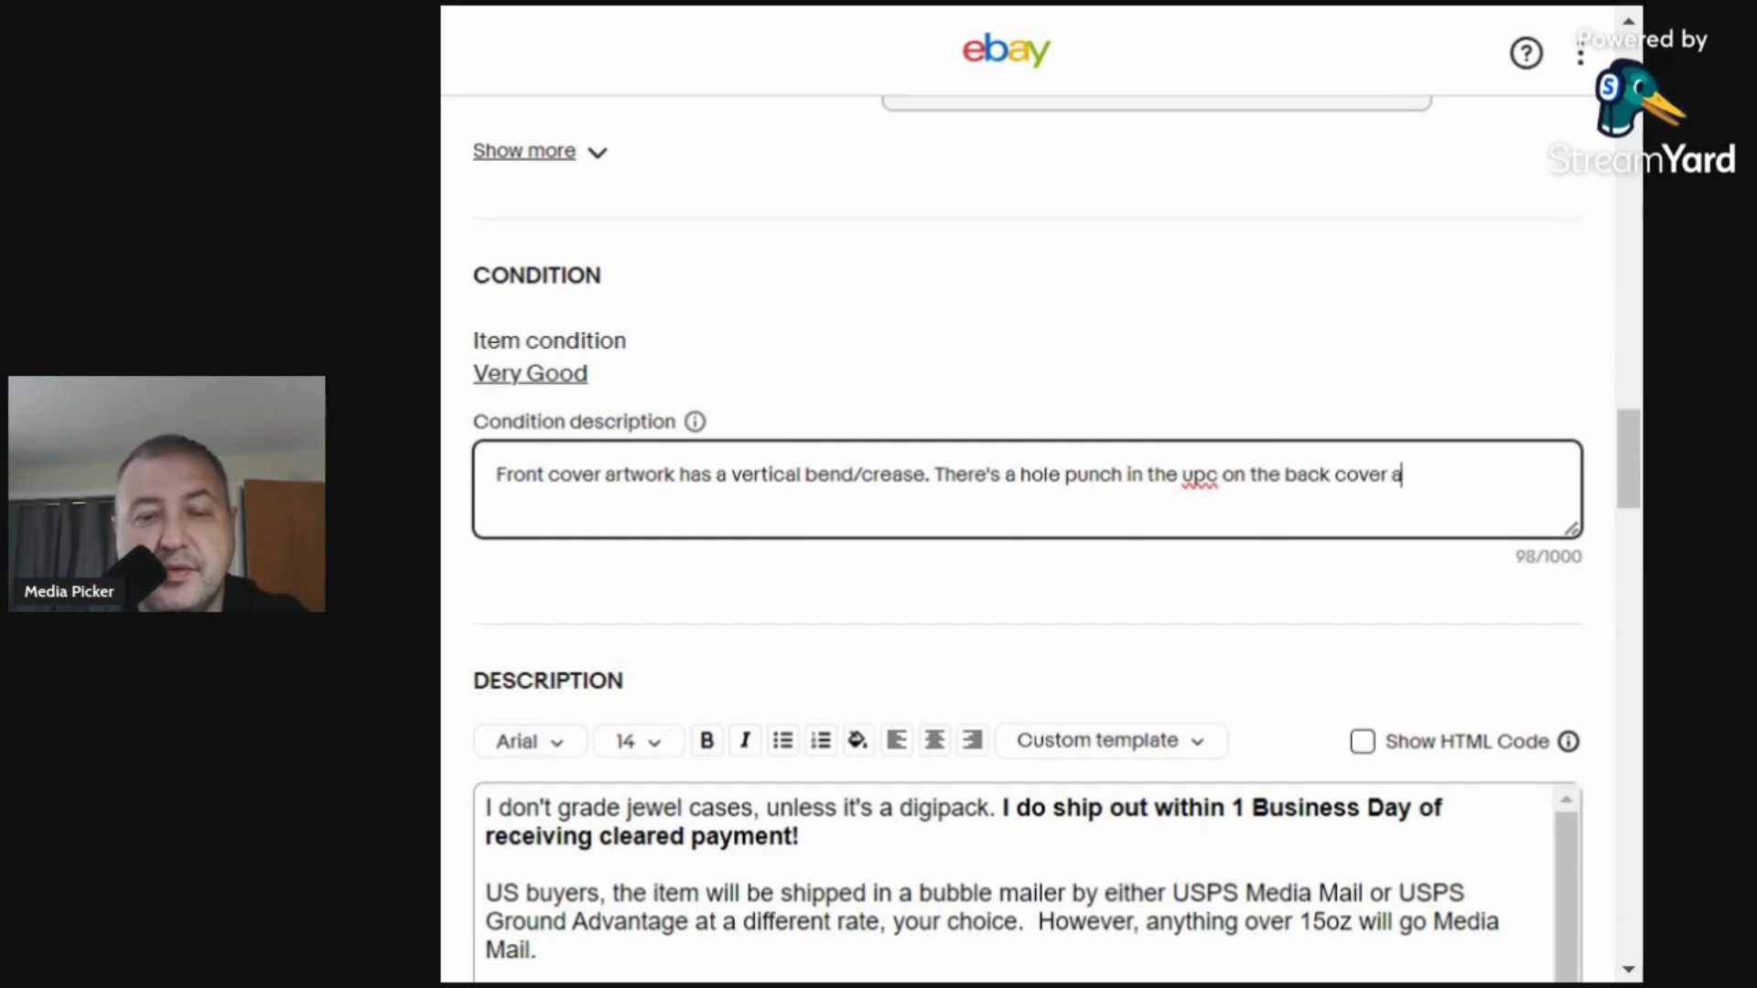
pyautogui.write('rtwork. CD ')
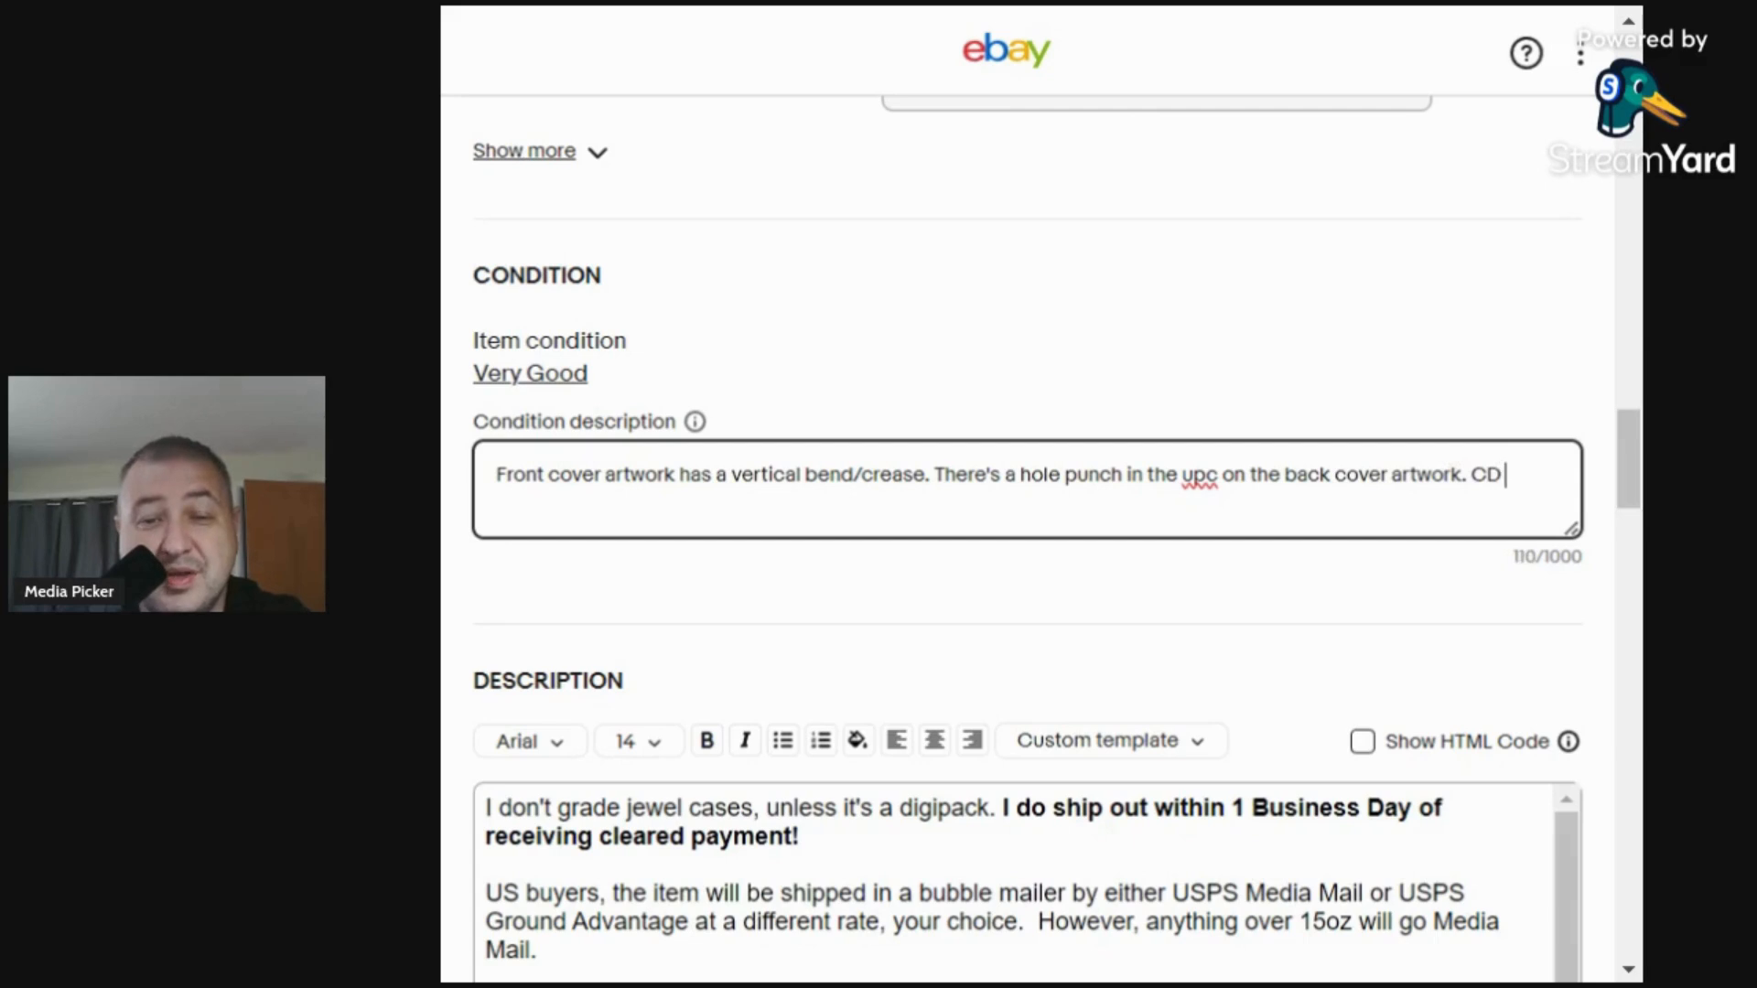
pyautogui.write('has a mark ')
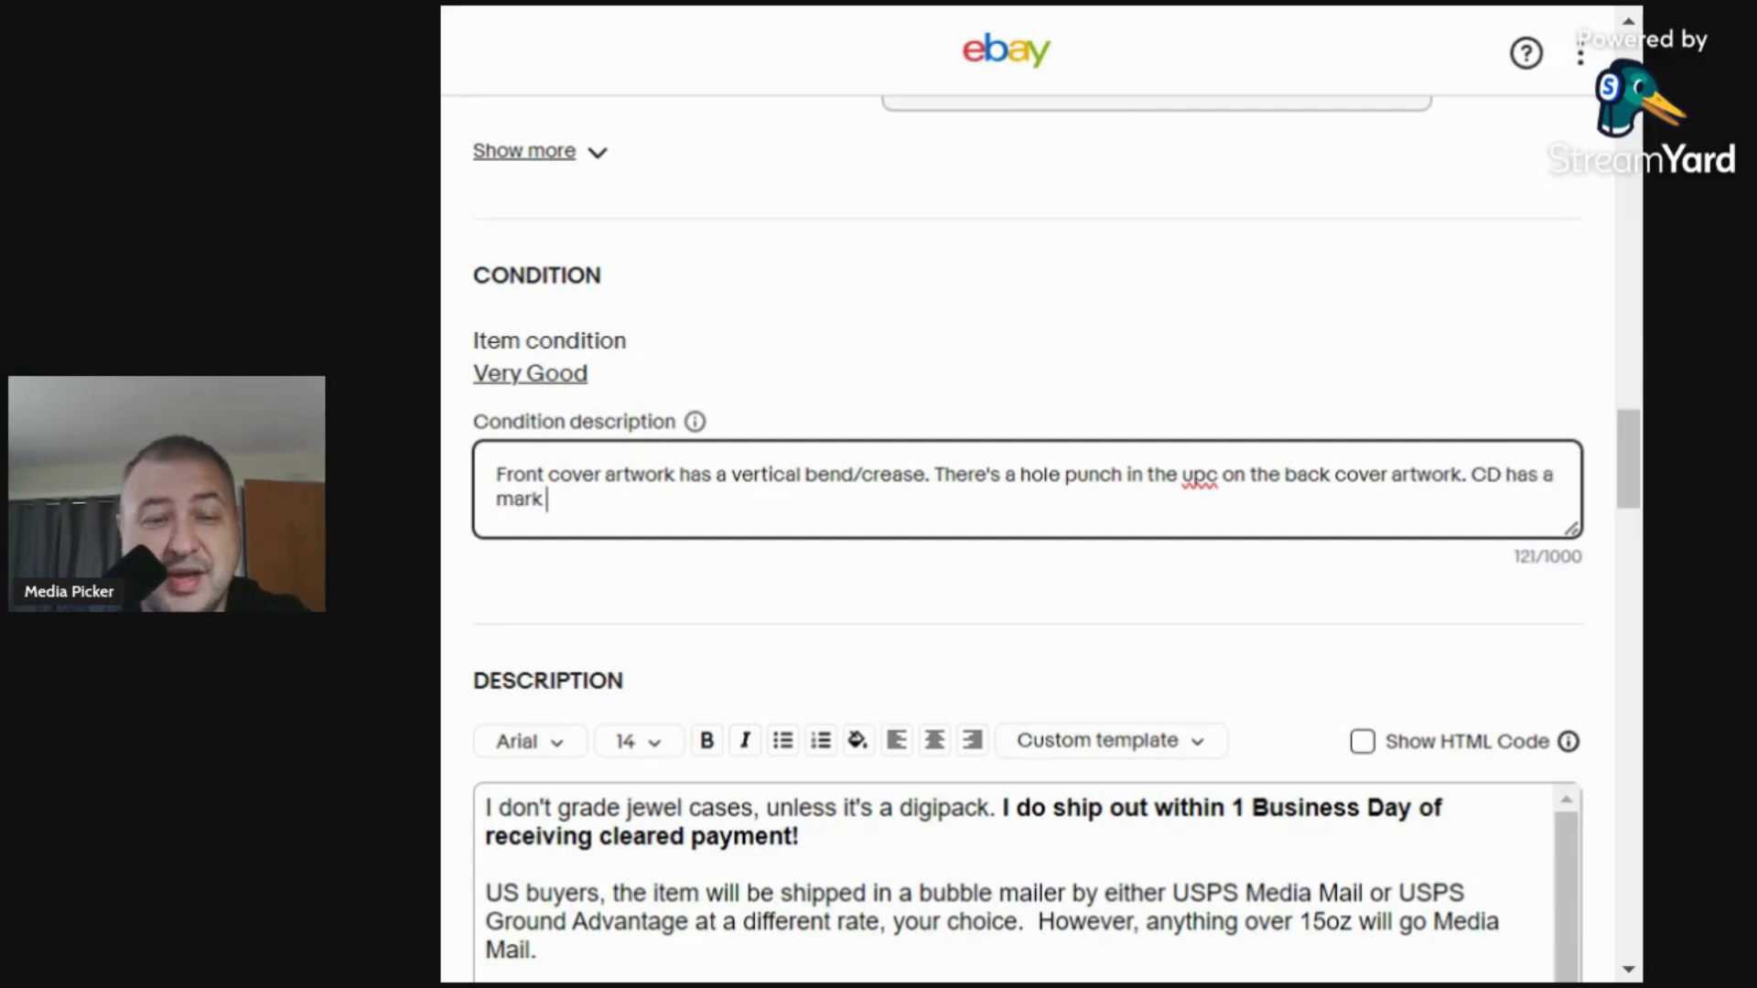
pyautogui.write('at')
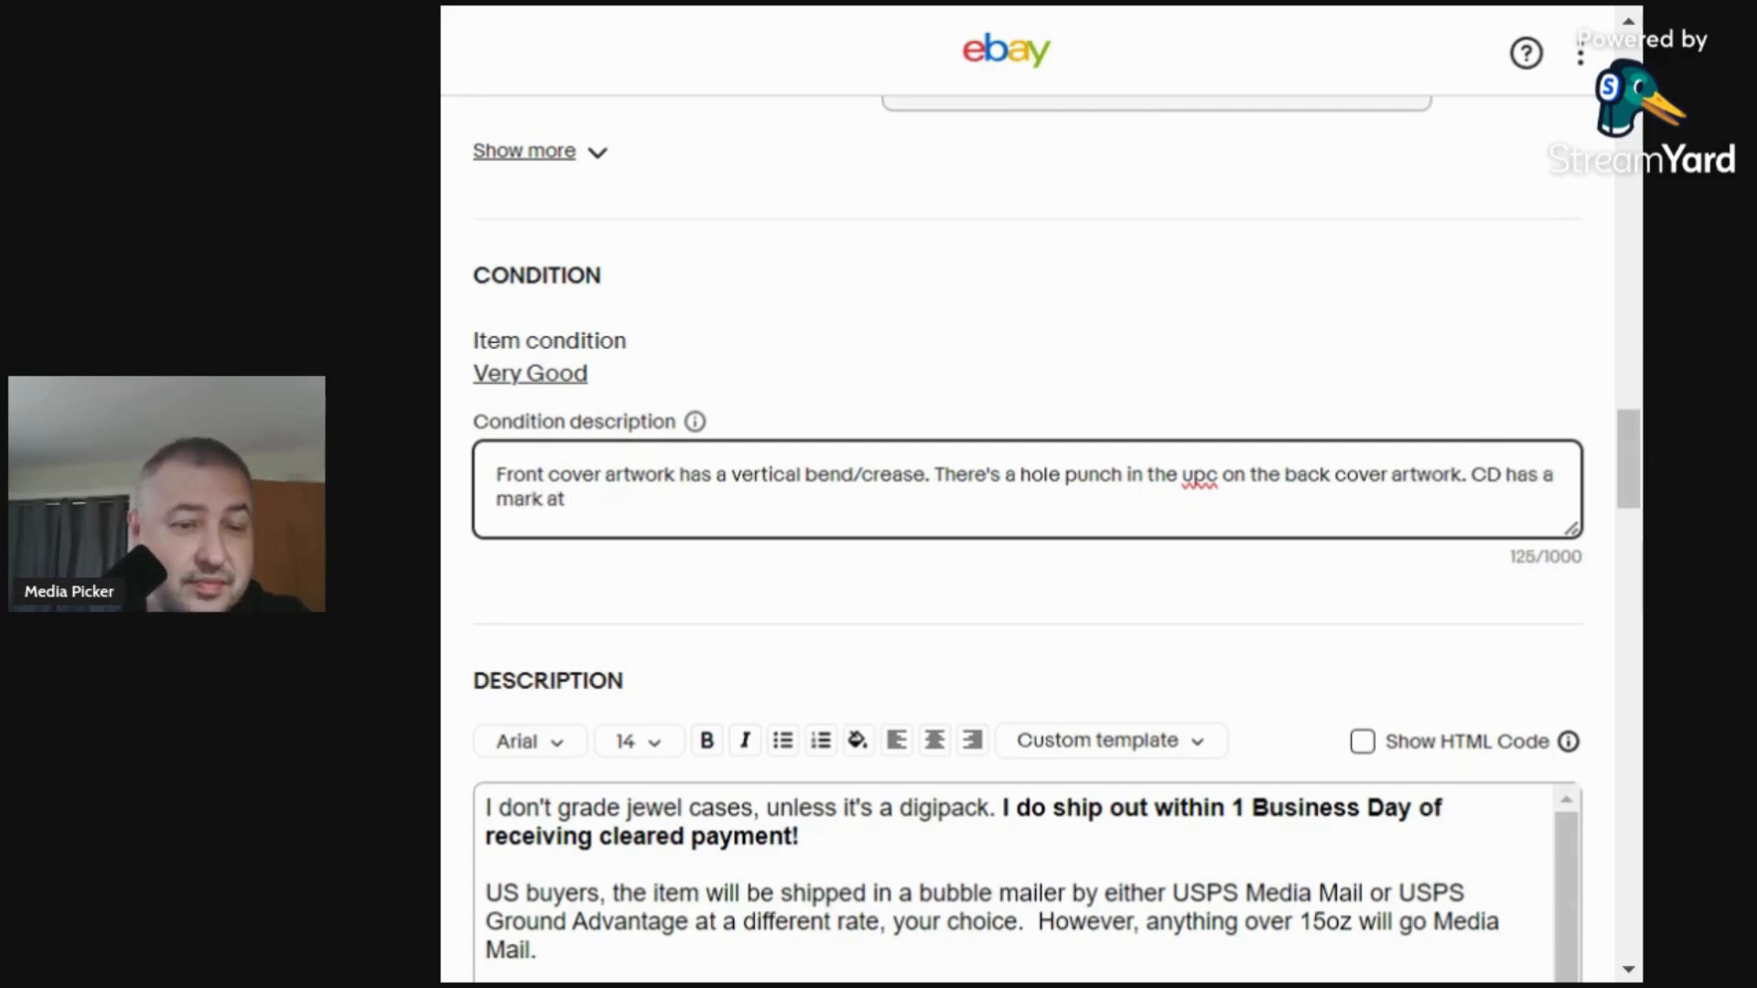
pyautogui.write(' tmothe most. I')
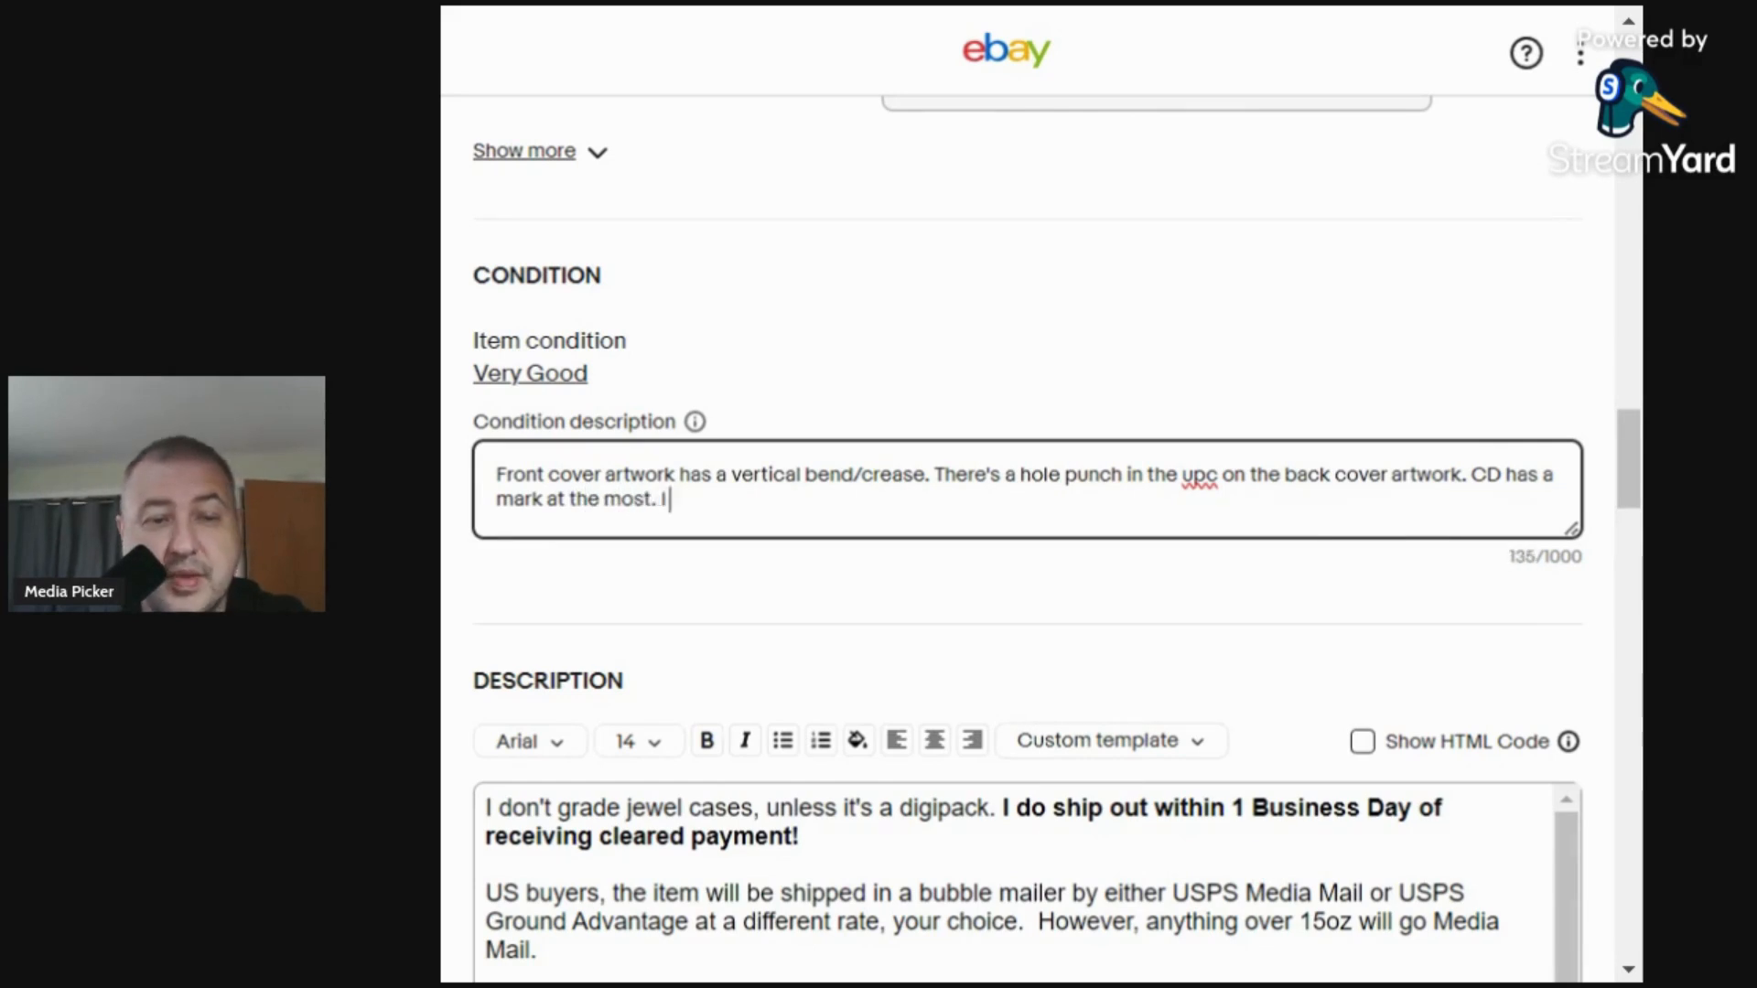
# End the condition description with the sentence "I don't grade jewel cases.".
pyautogui.write(" don't g")
pyautogui.press('BackSpace')
pyautogui.write('r')
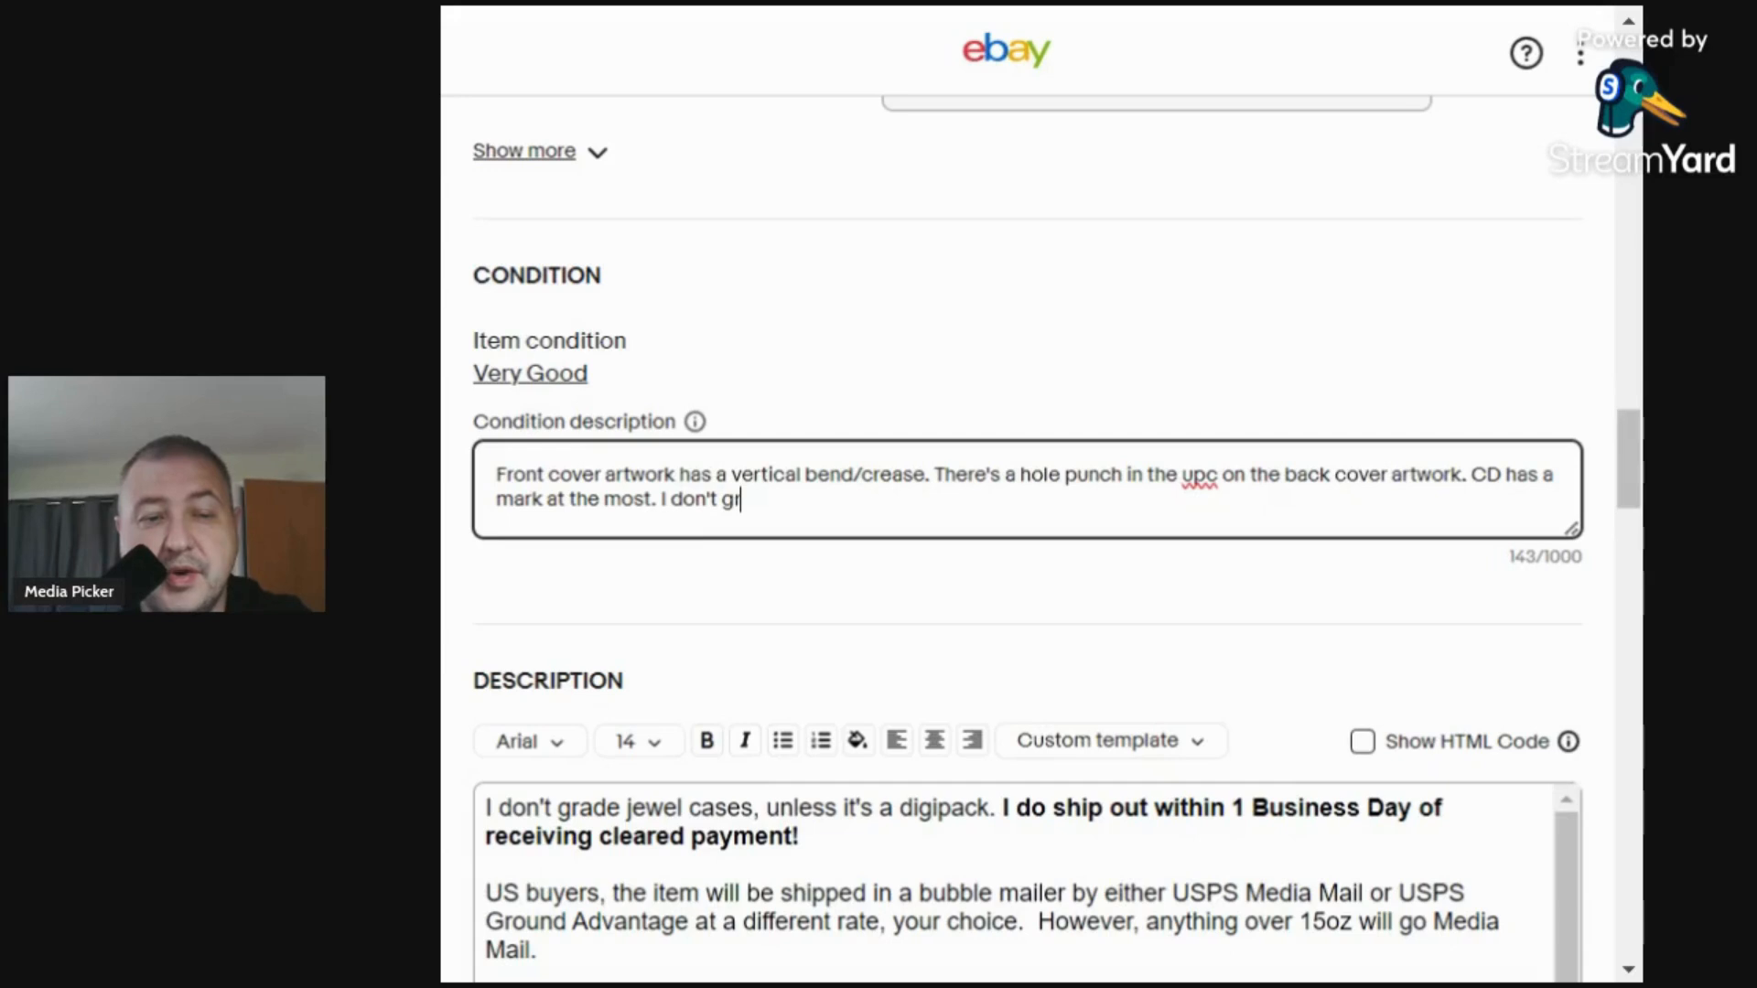
pyautogui.write('e')
pyautogui.press('BackSpace')
pyautogui.write('ade j')
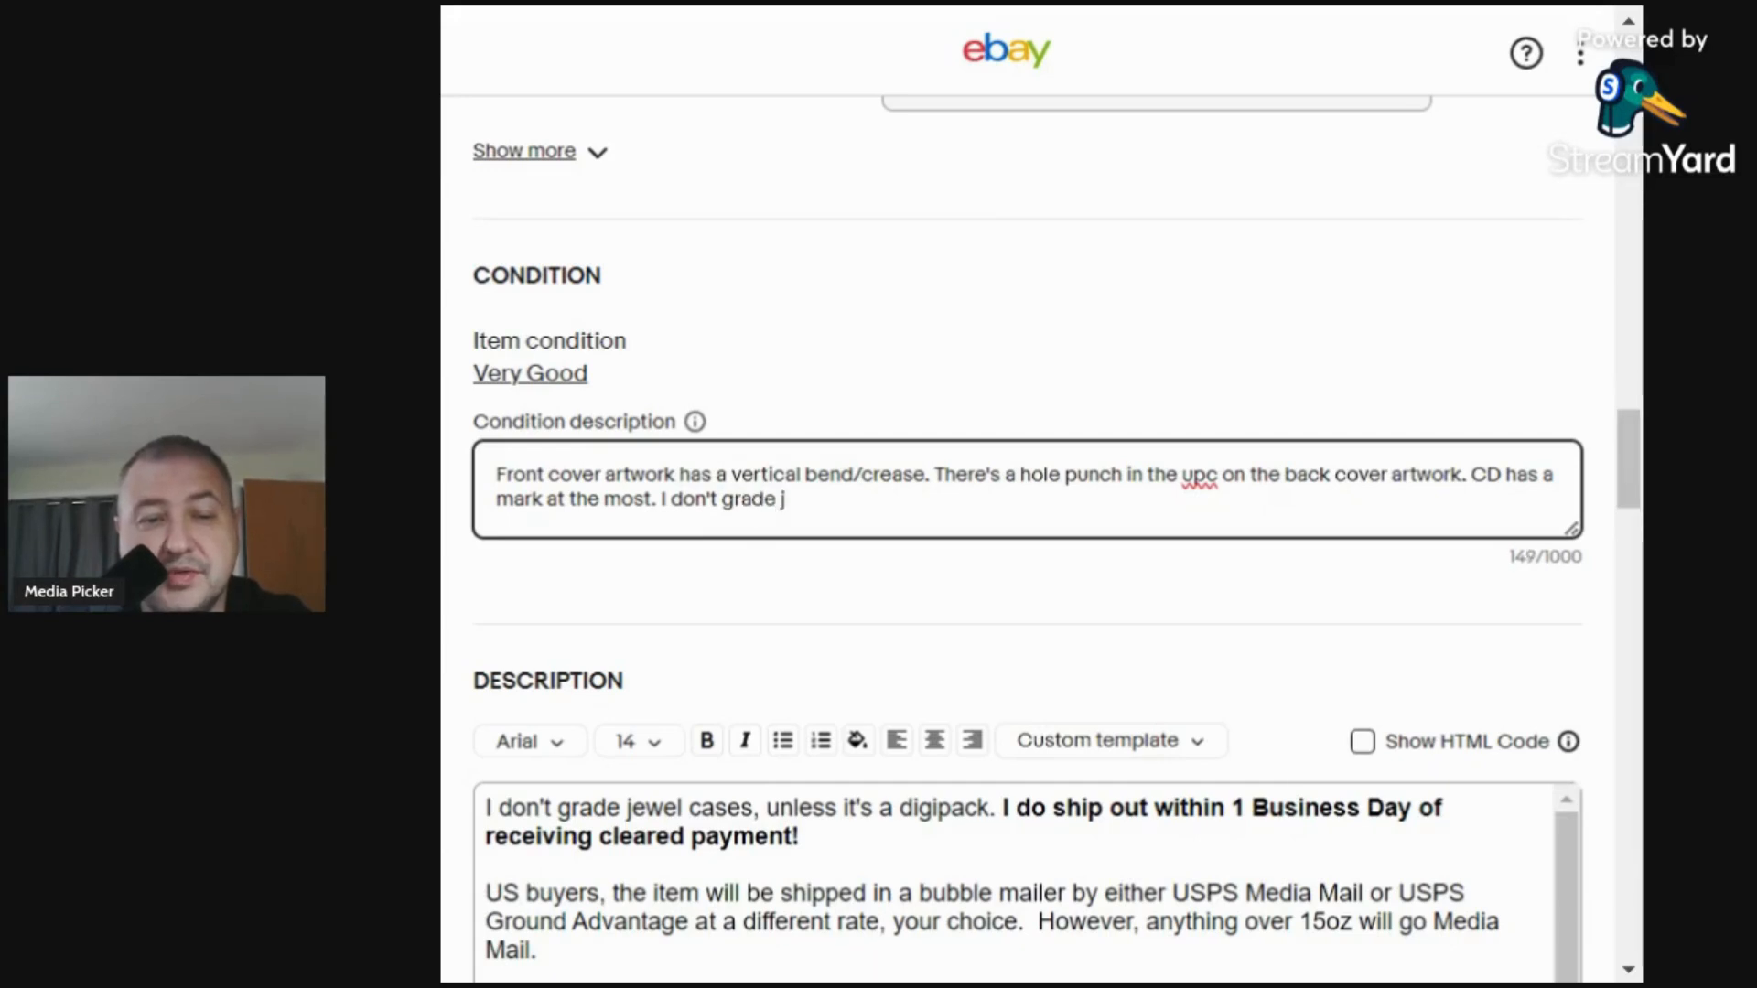
pyautogui.write('ee')
pyautogui.press('BackSpace')
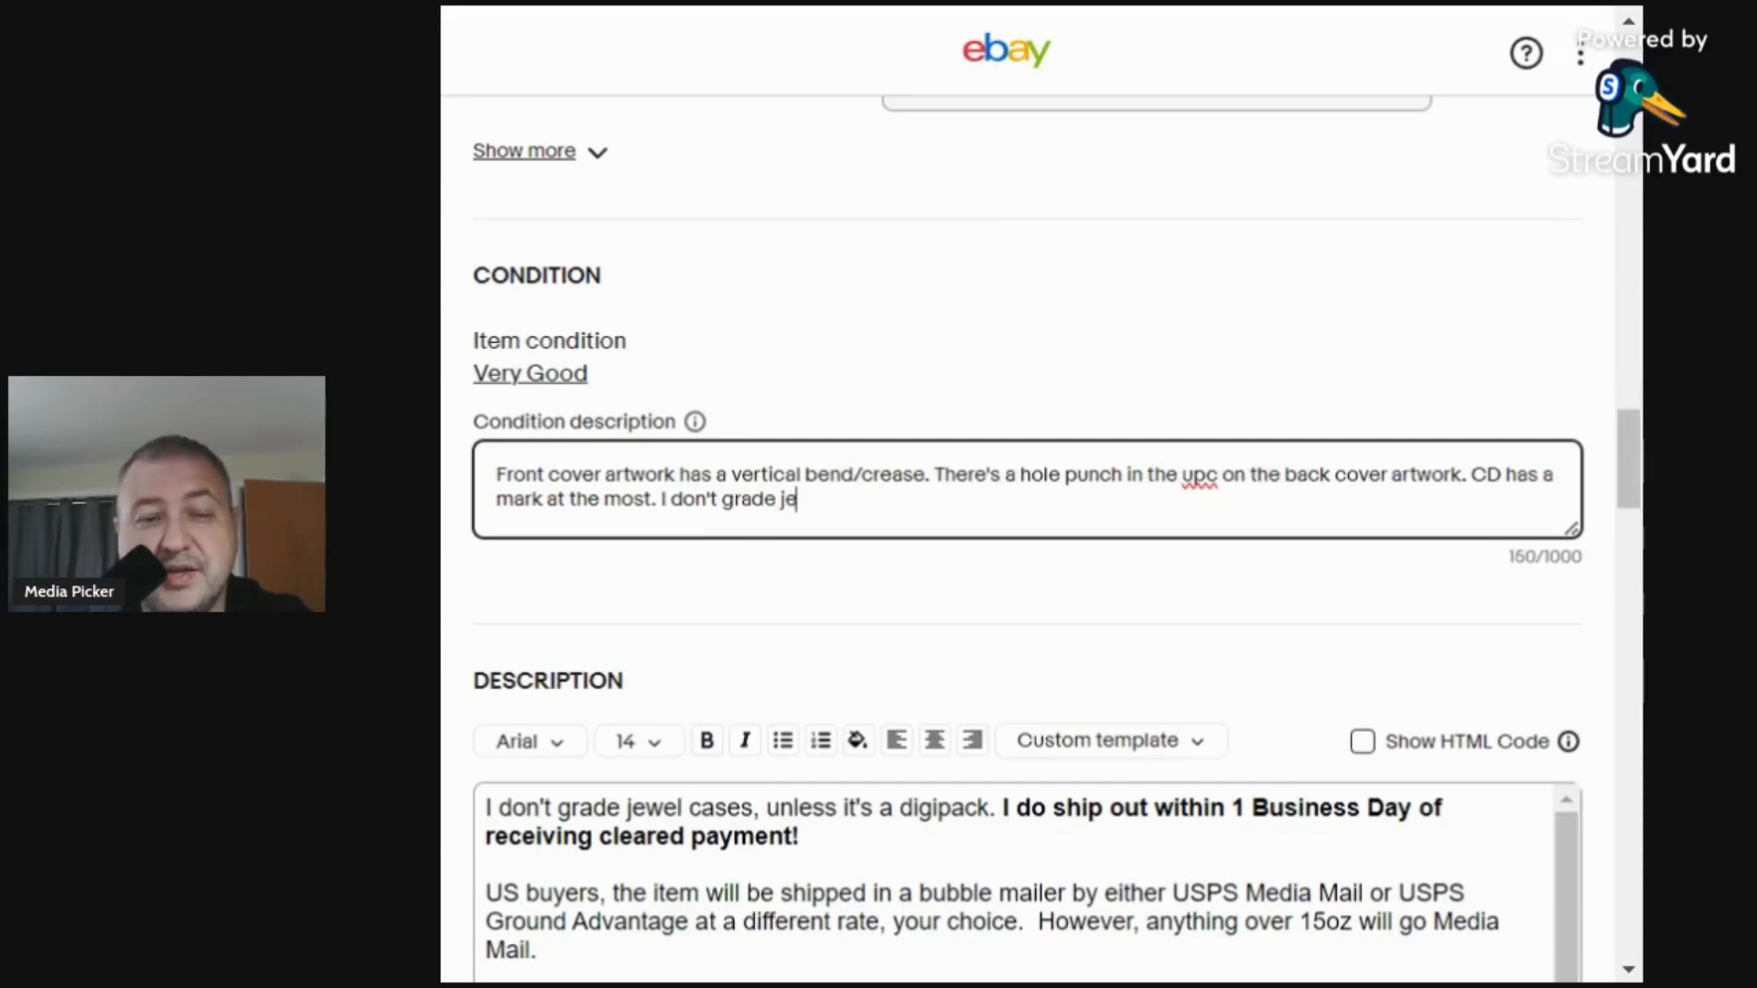
pyautogui.write('wl')
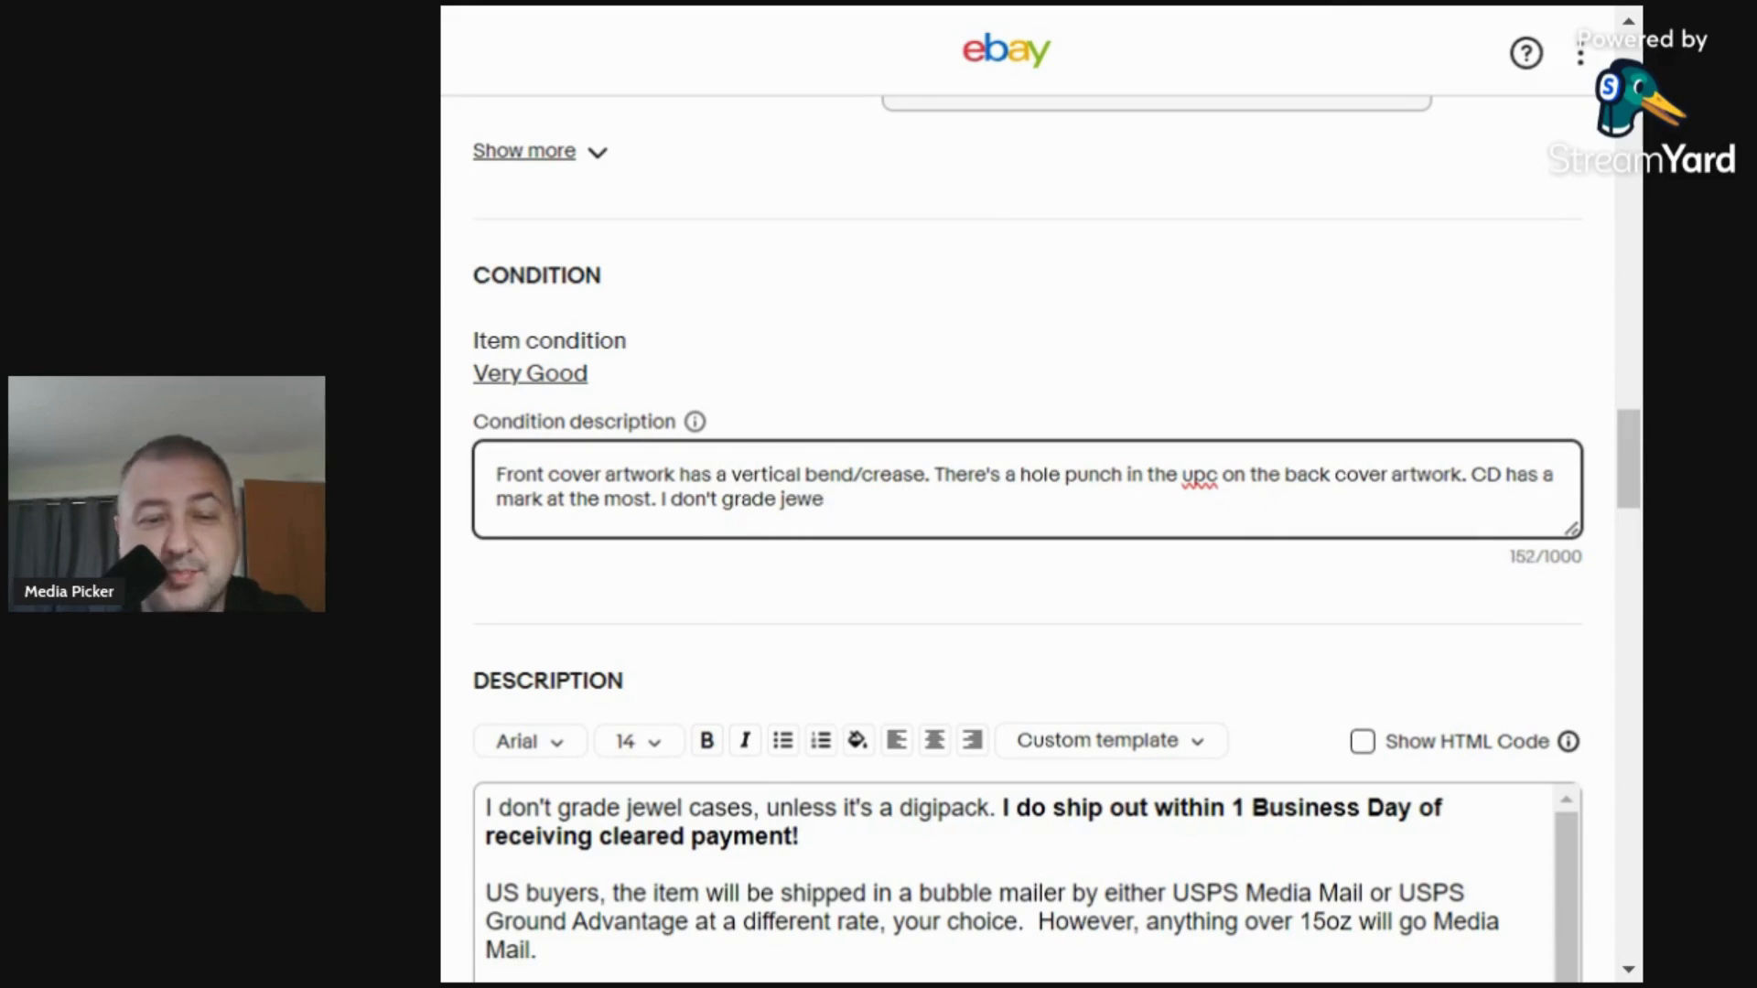
pyautogui.write('l')
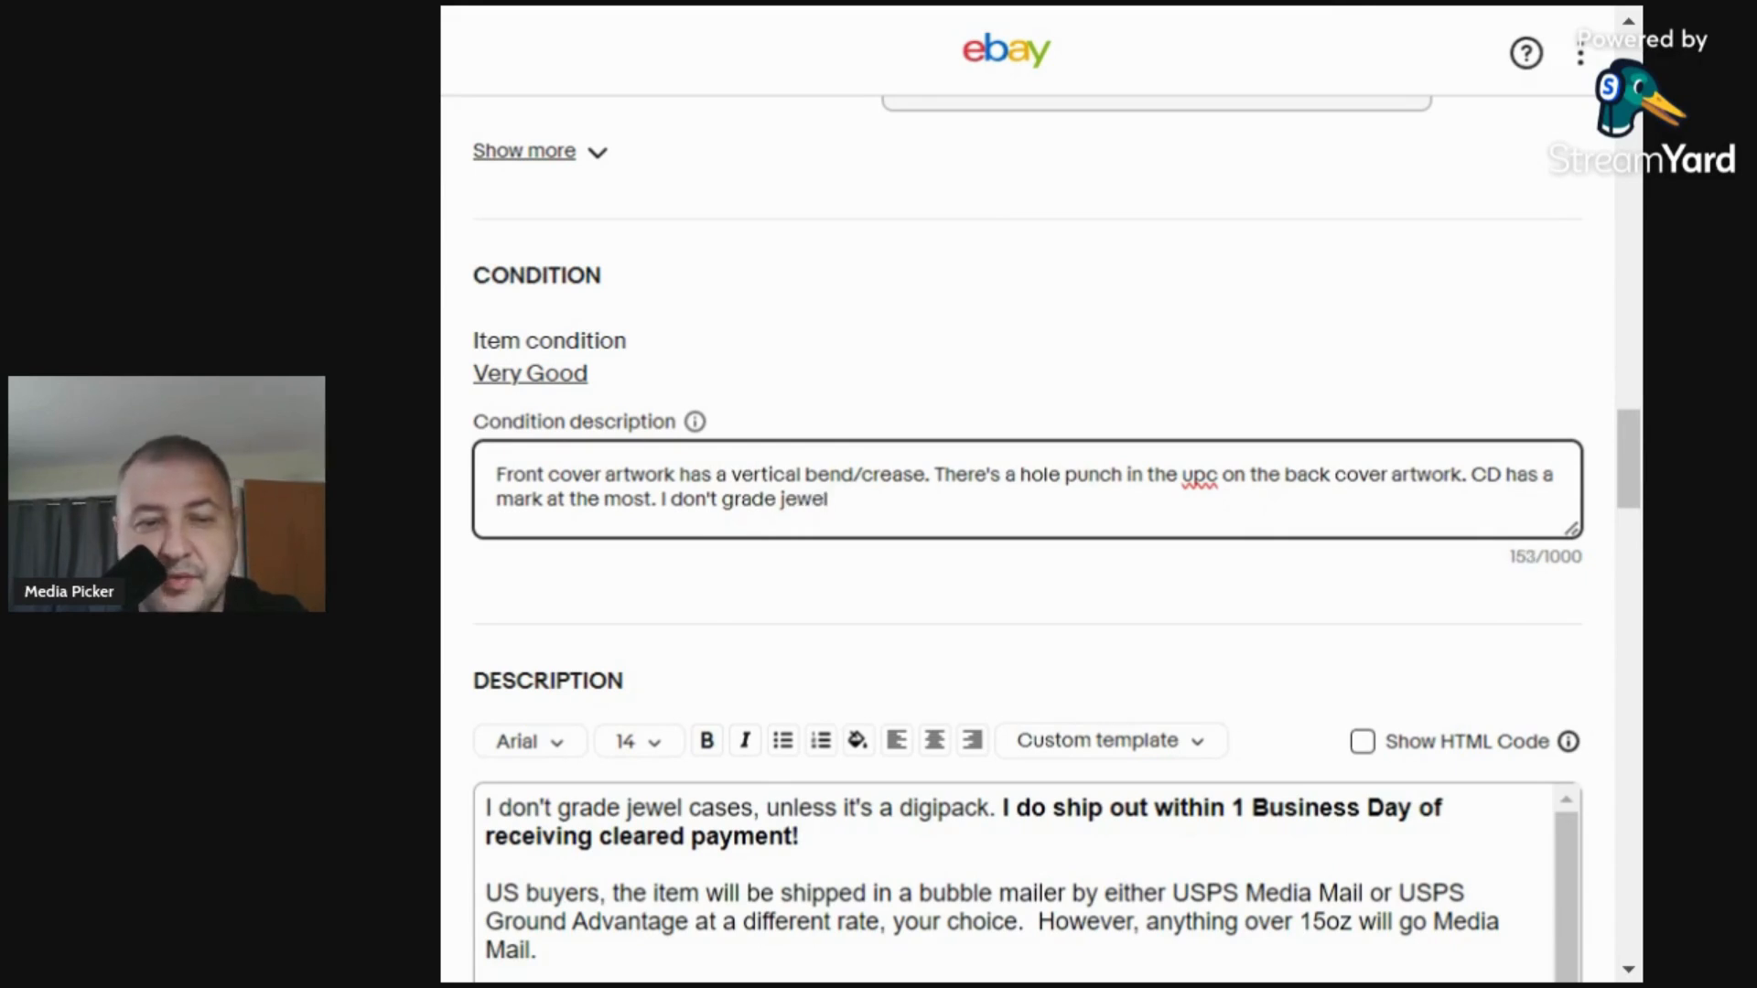
pyautogui.write(' cases.')
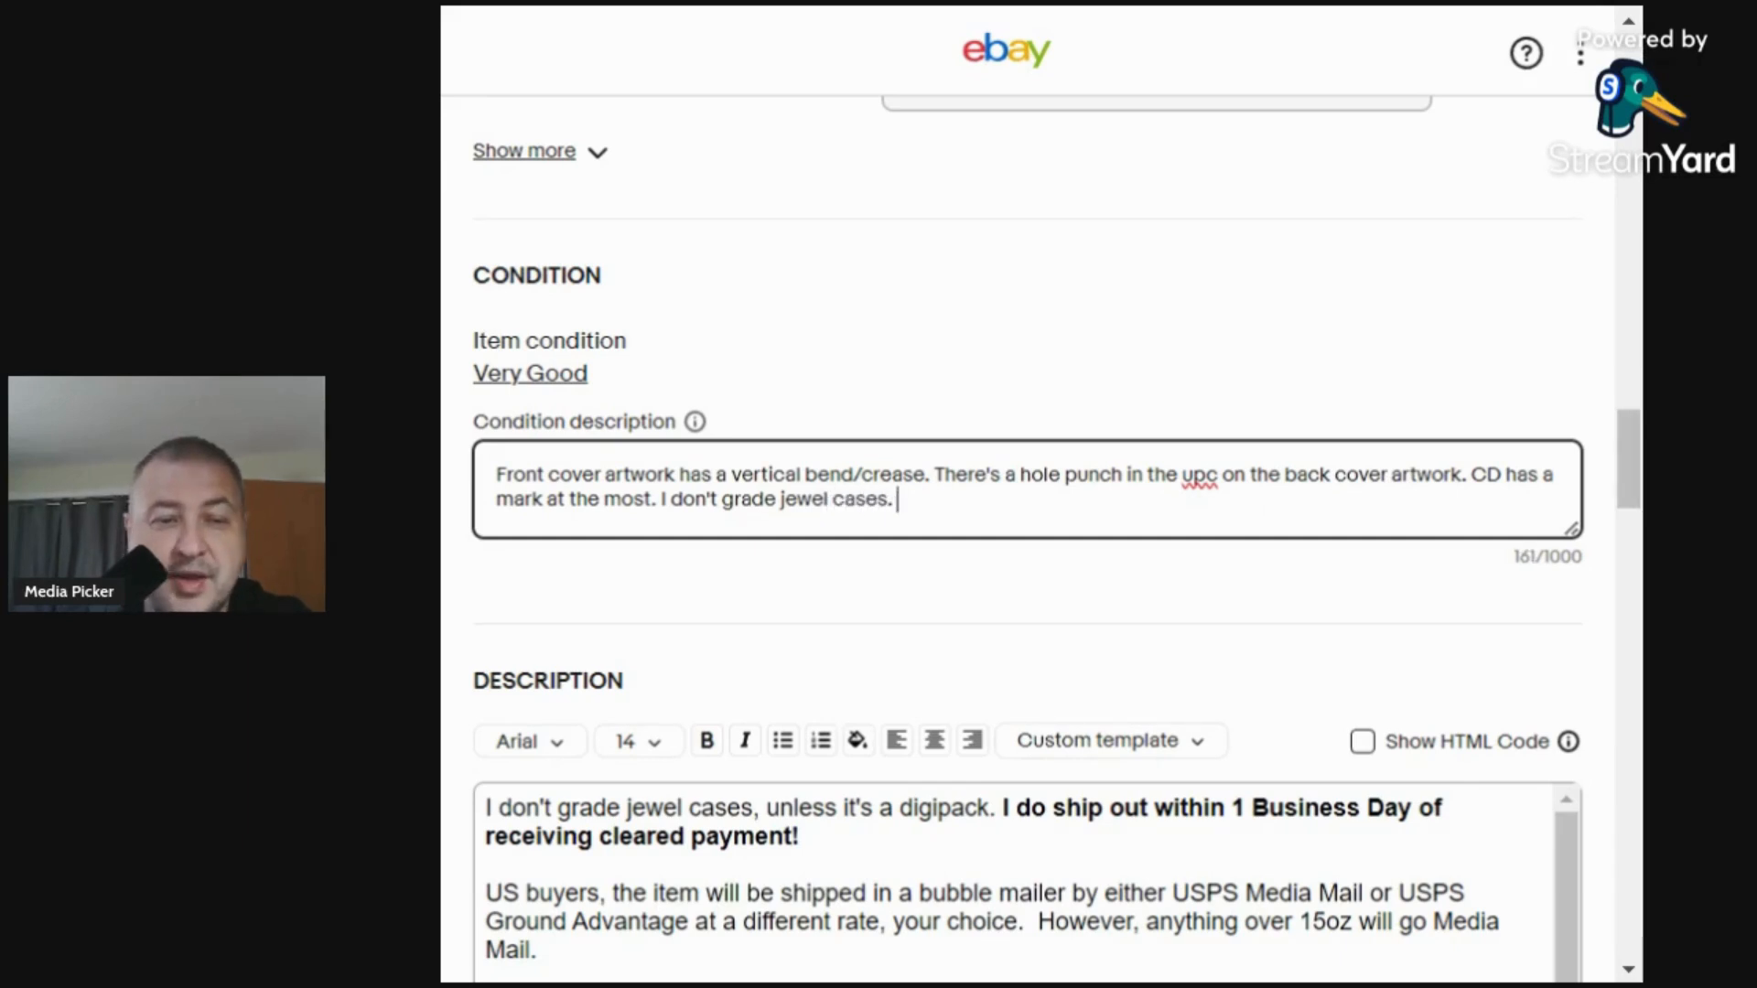
# Copy the condition description, except its jewel case sentence, into a new paragraph at the beginning of the item description.
pyautogui.moveTo(655, 500); pyautogui.dragTo(479, 463)
pyautogui.hotkey('ctrl', 'c')
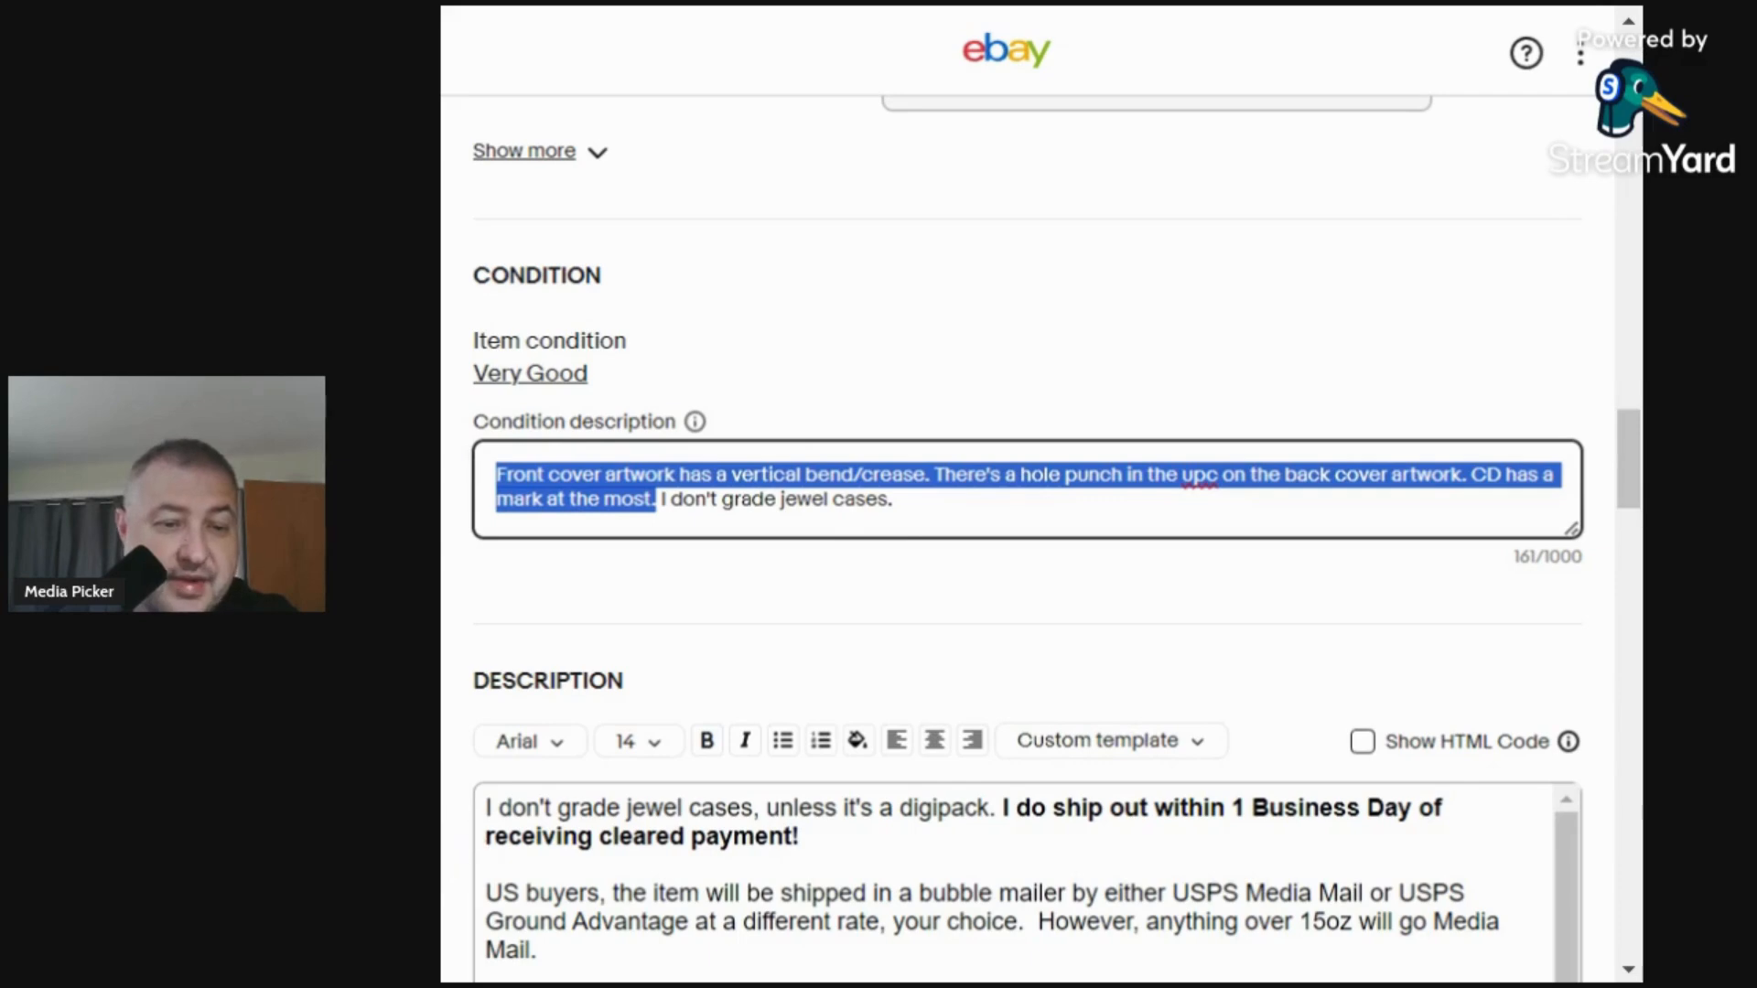
pyautogui.click(472, 828)
pyautogui.press('Return')
pyautogui.press('Return')
pyautogui.press('Up')
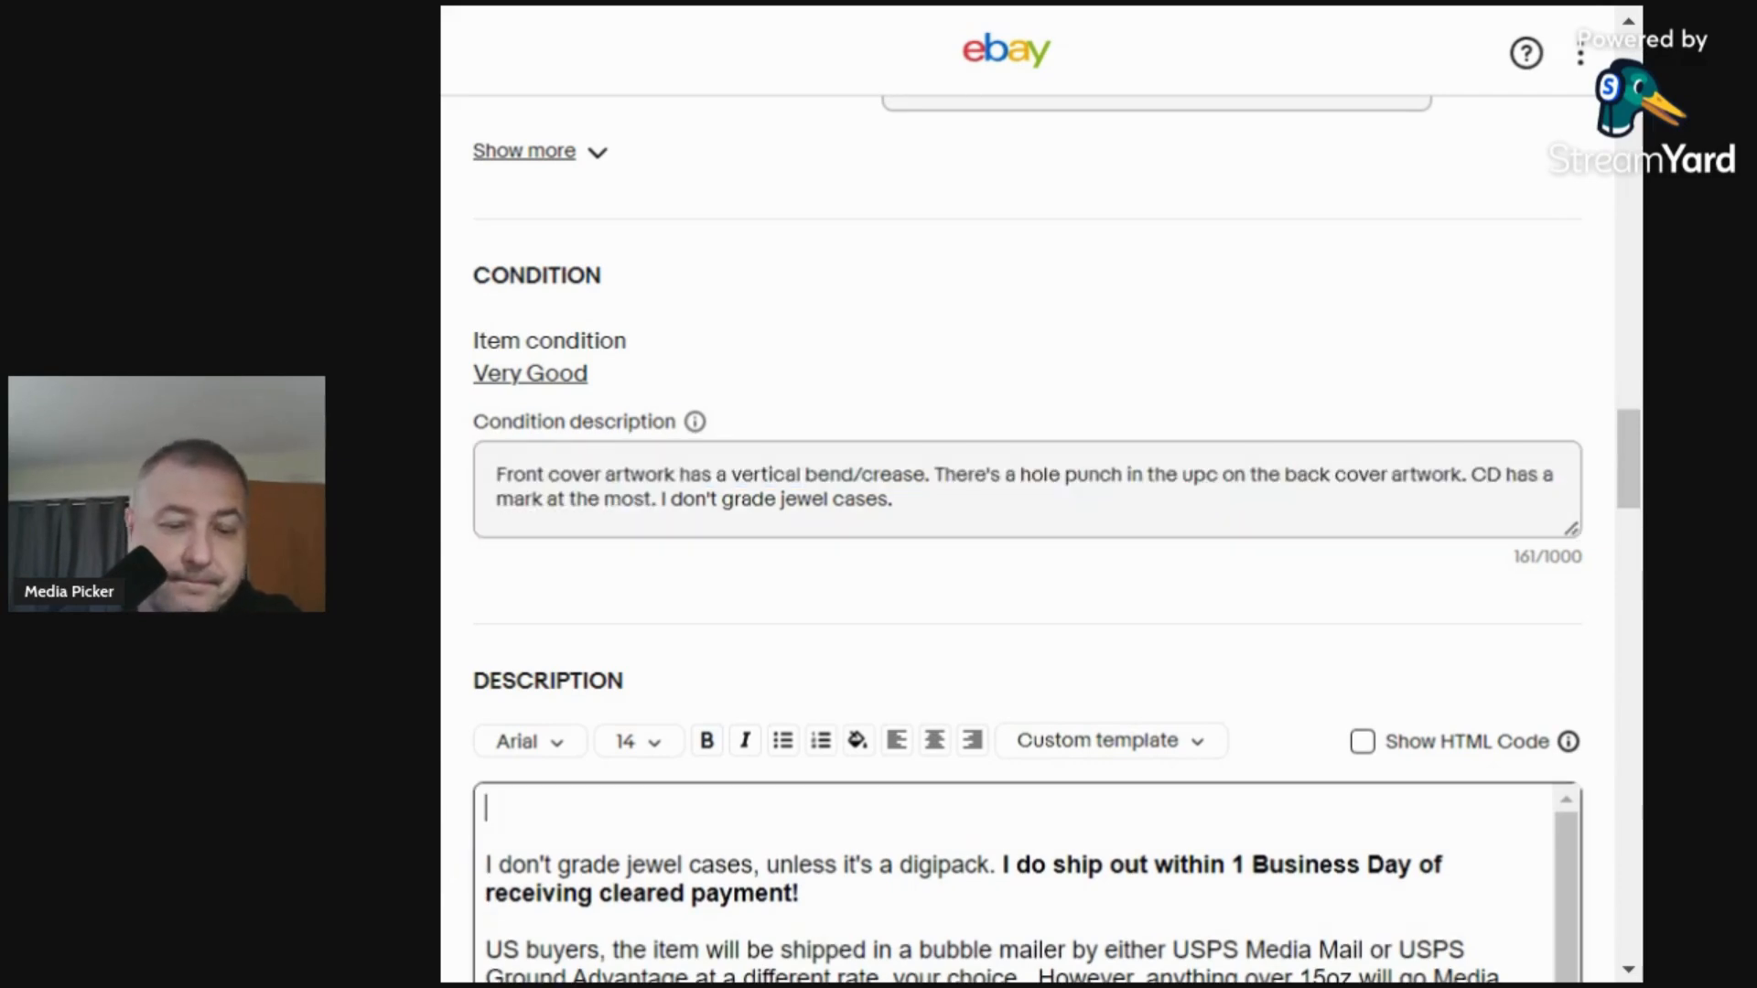
pyautogui.hotkey('ctrl', 'v')
# Set the Buy It Now price to $2.49 and the general campaign's listing ad rate to 3%.
pyautogui.scroll(-12, 671, 631)
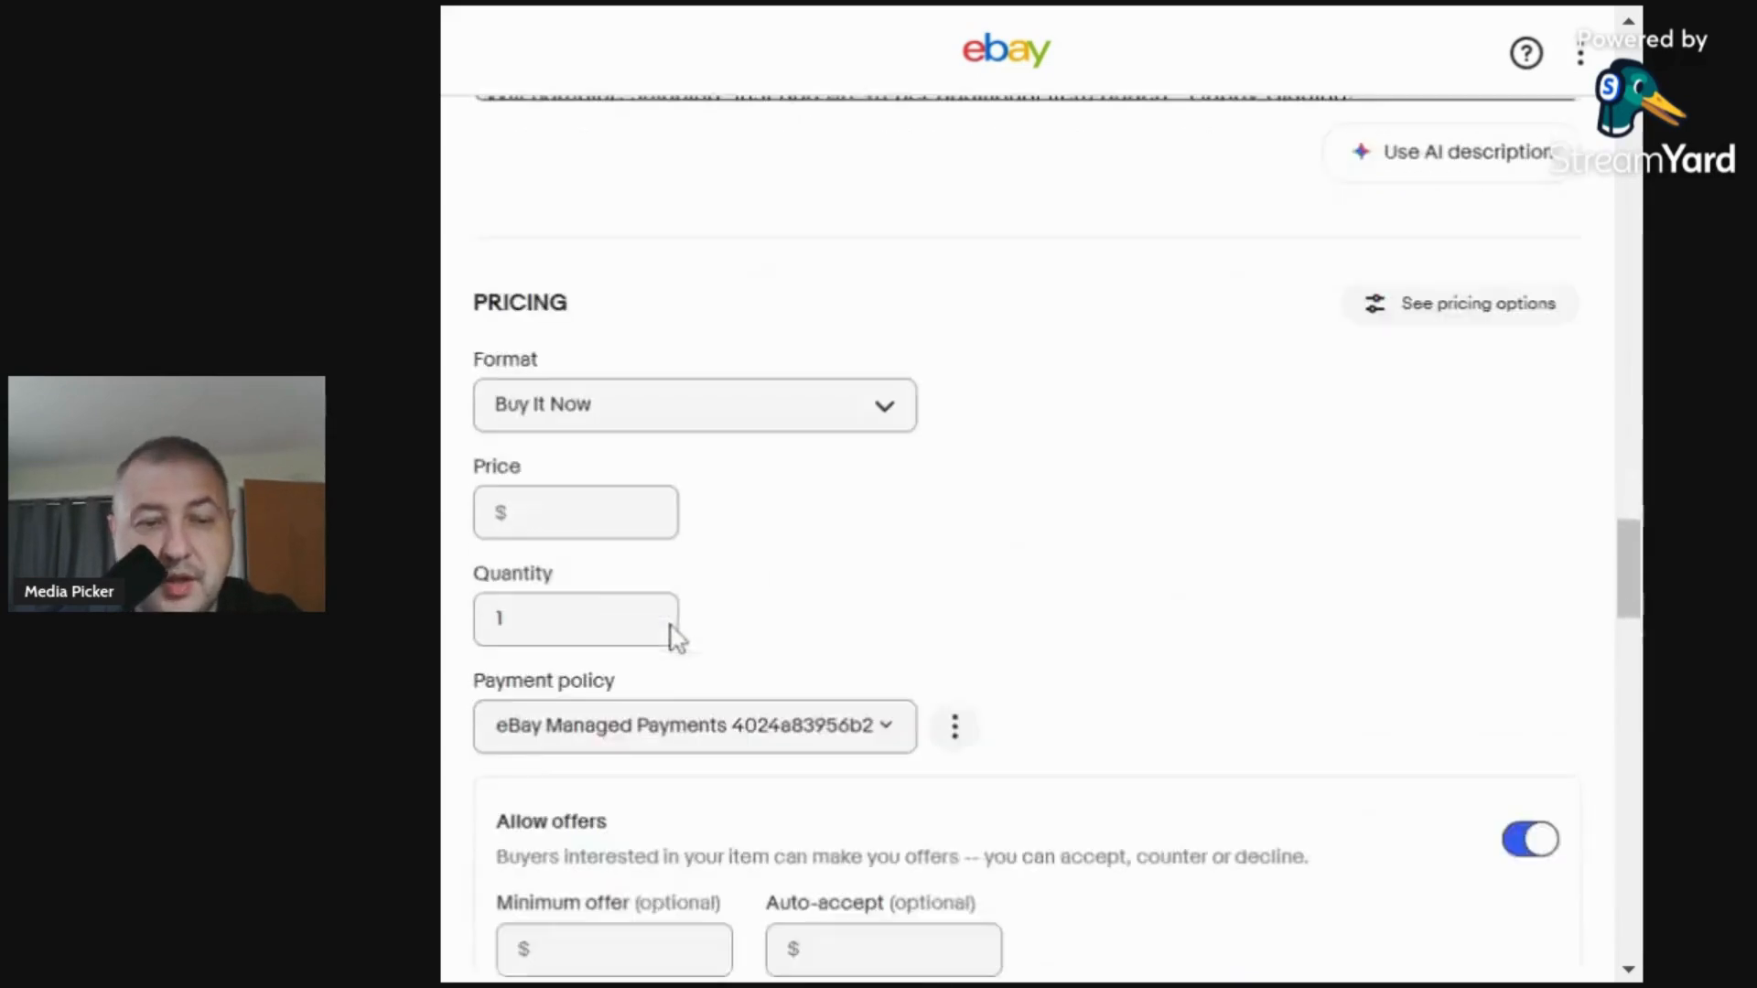
pyautogui.click(567, 413)
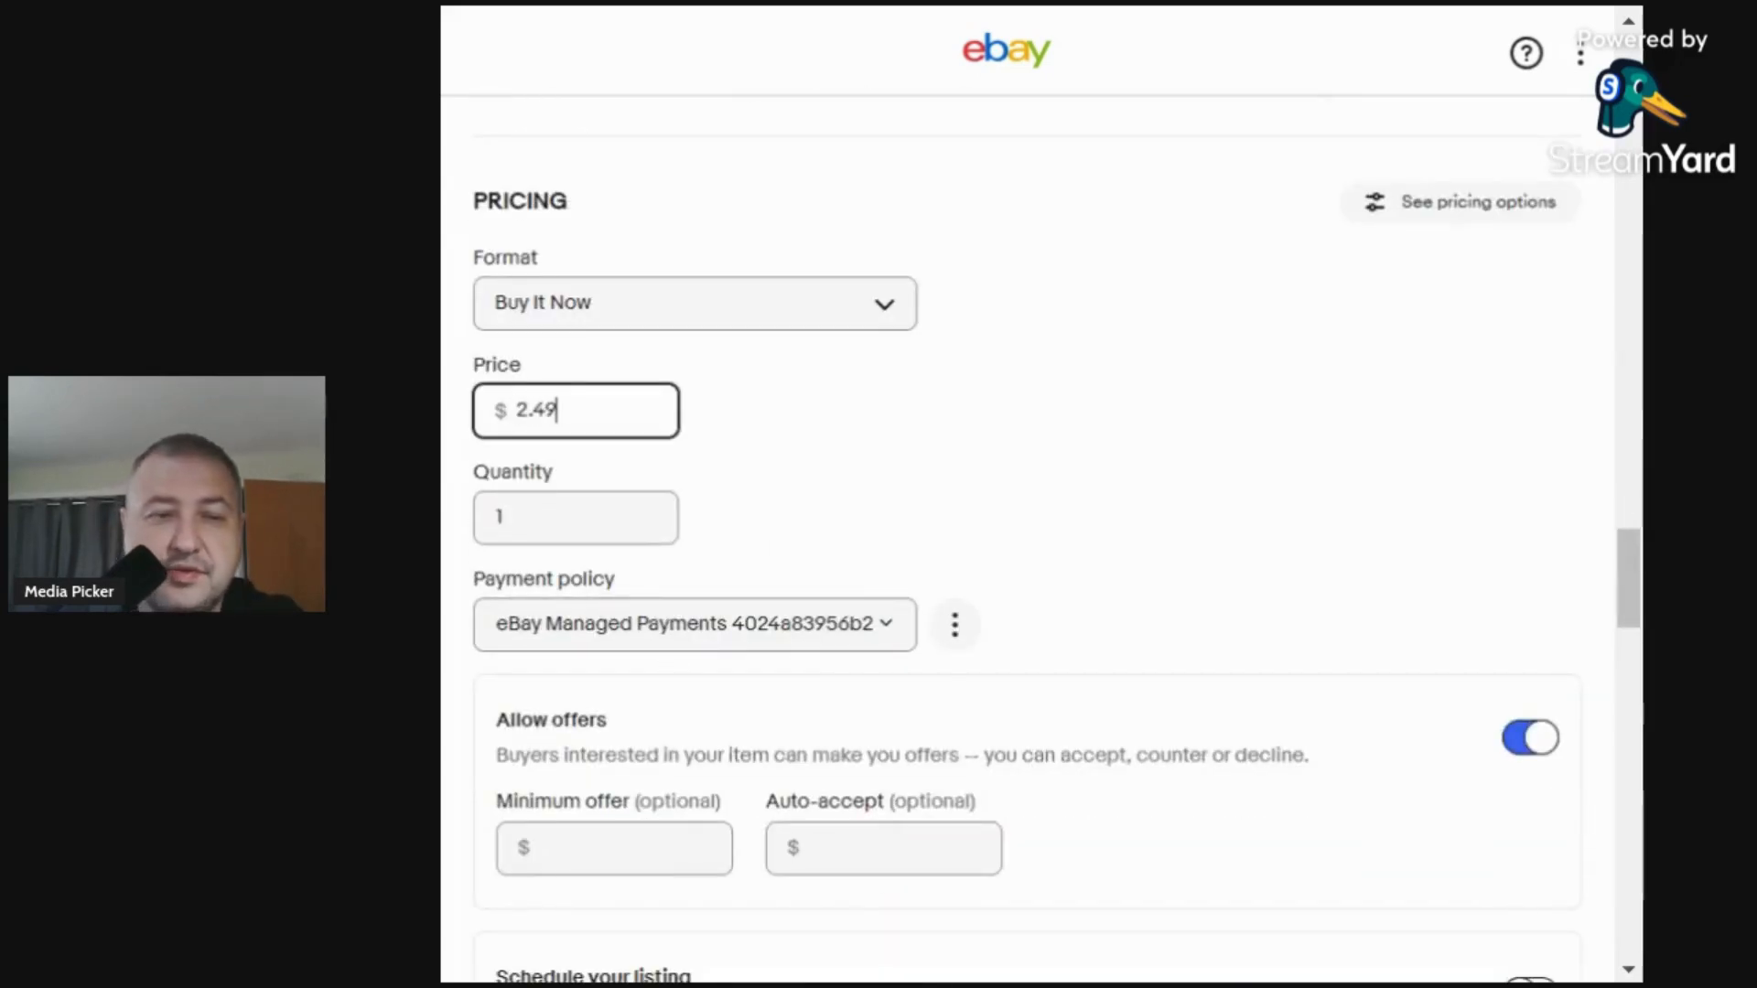
pyautogui.scroll(-15, 737, 305)
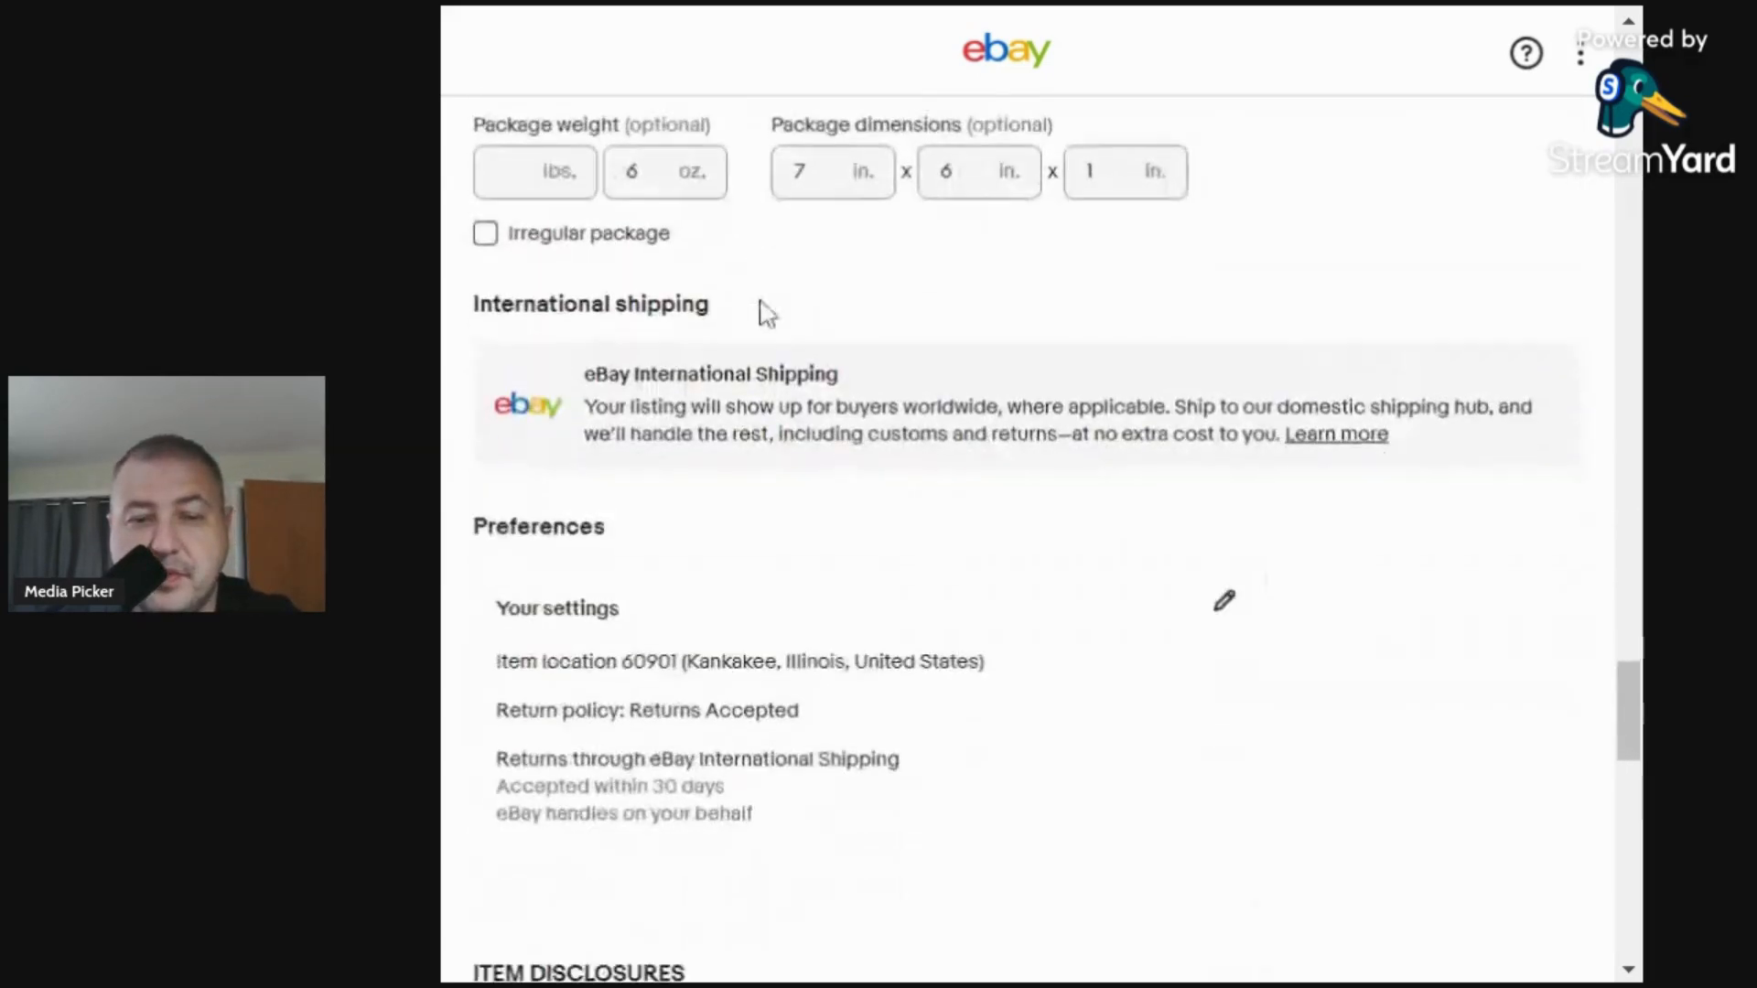
pyautogui.scroll(-5, 817, 320)
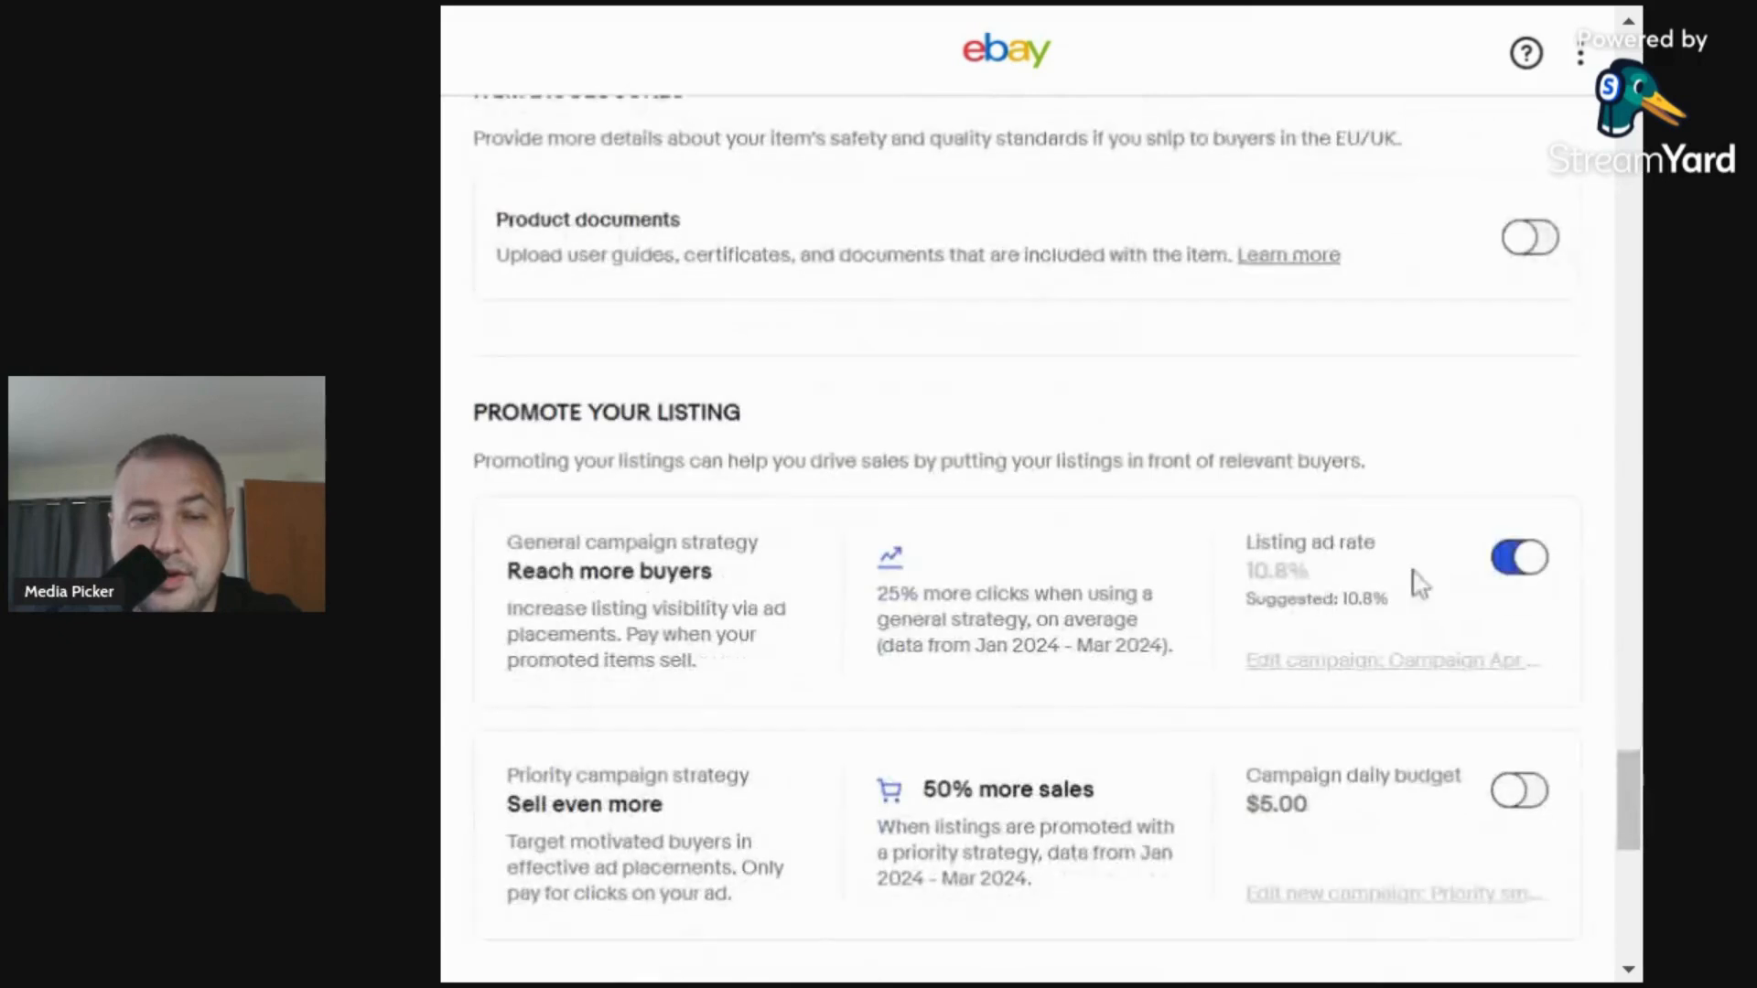
pyautogui.click(1340, 582)
pyautogui.press('BackSpace')
pyautogui.press('BackSpace')
pyautogui.press('BackSpace')
pyautogui.press('BackSpace')
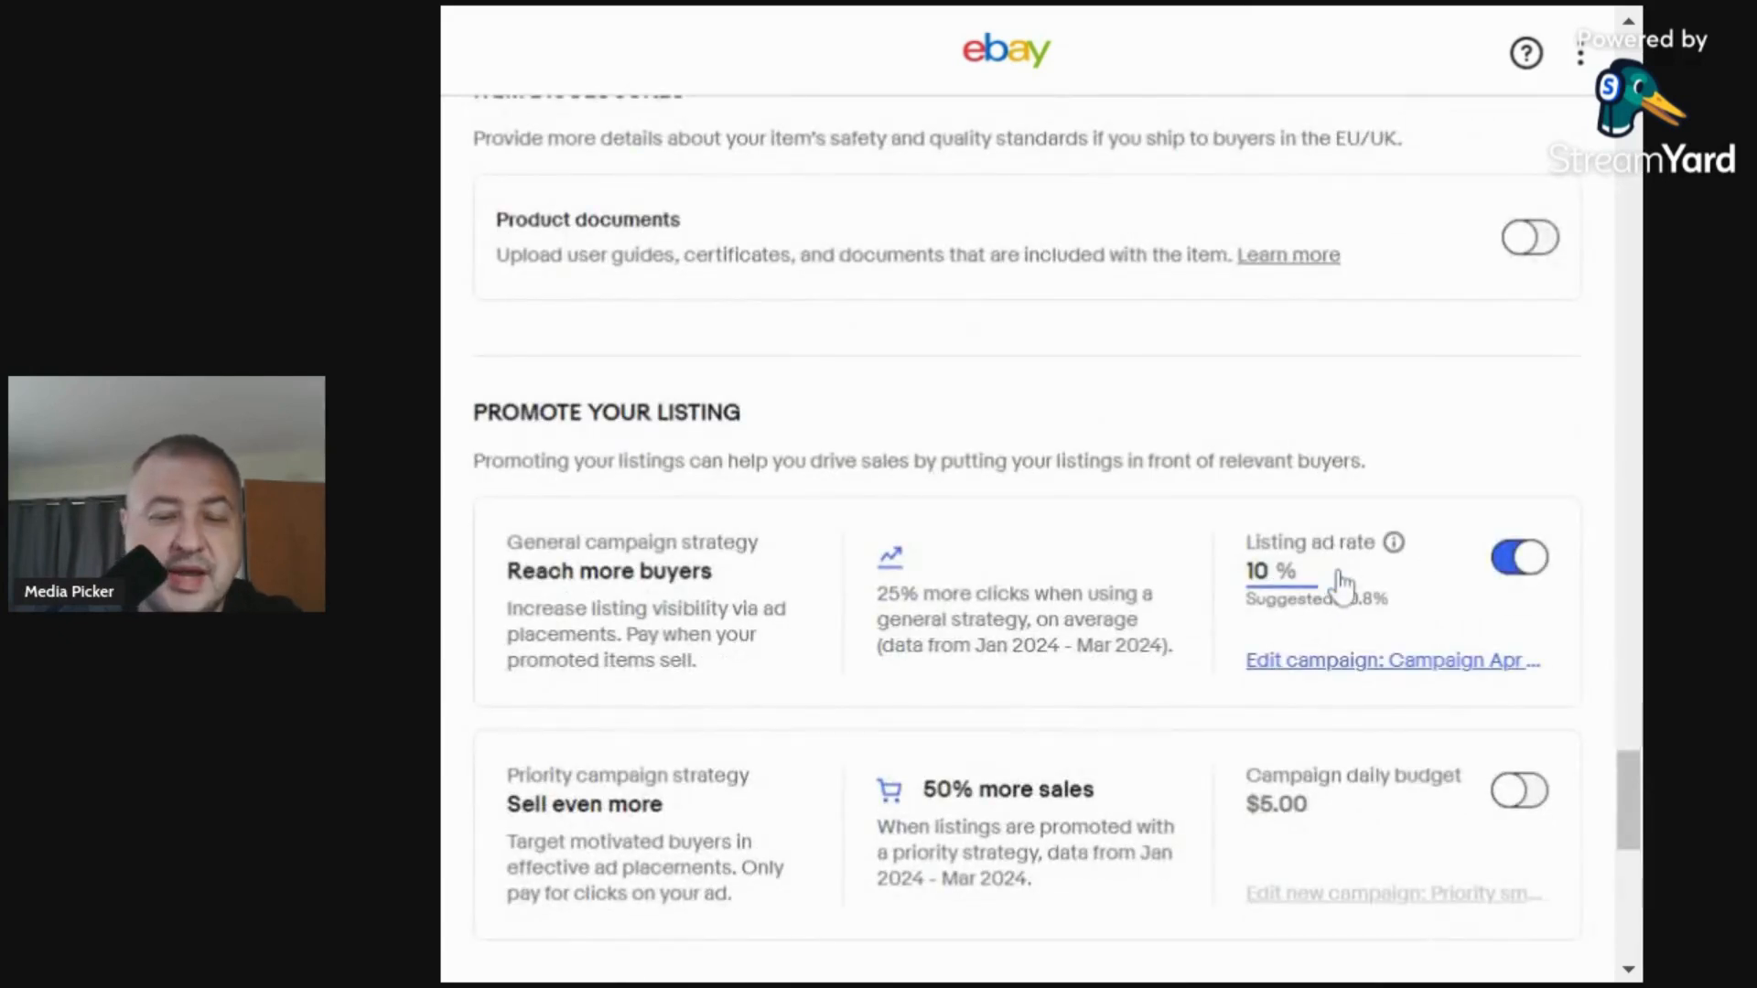
pyautogui.write('3')
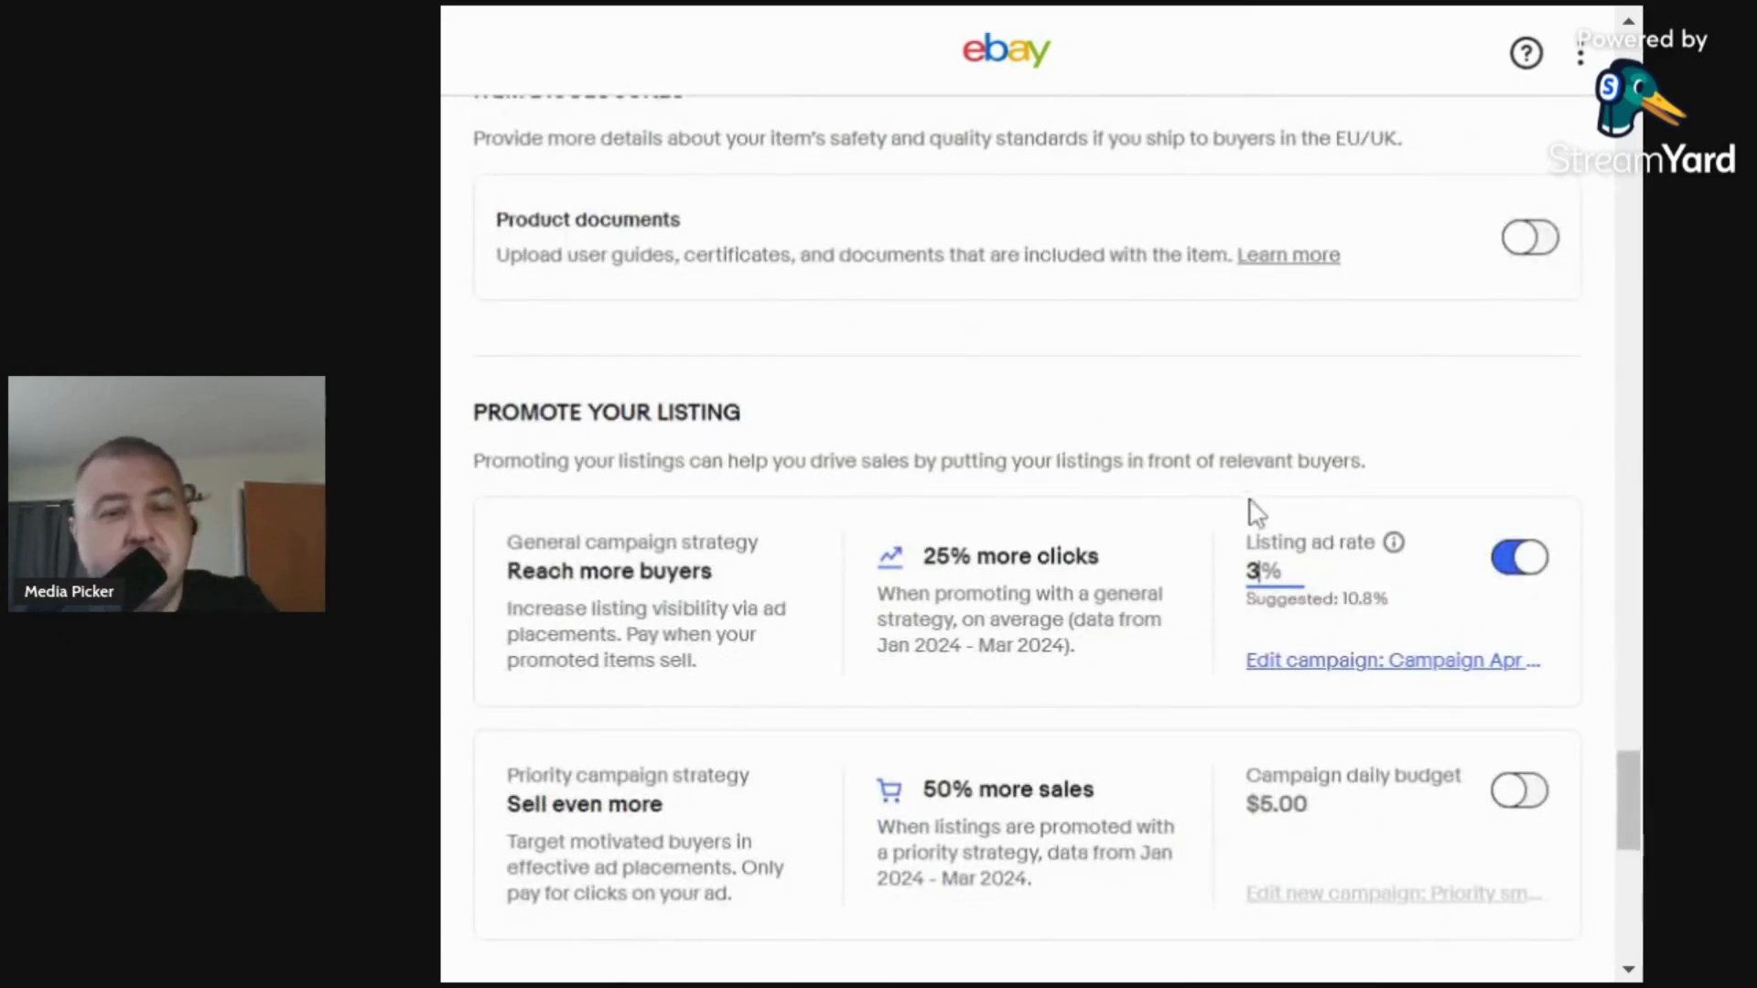
# Look over the completed listing and save it for later.
pyautogui.scroll(-10, 1137, 360)
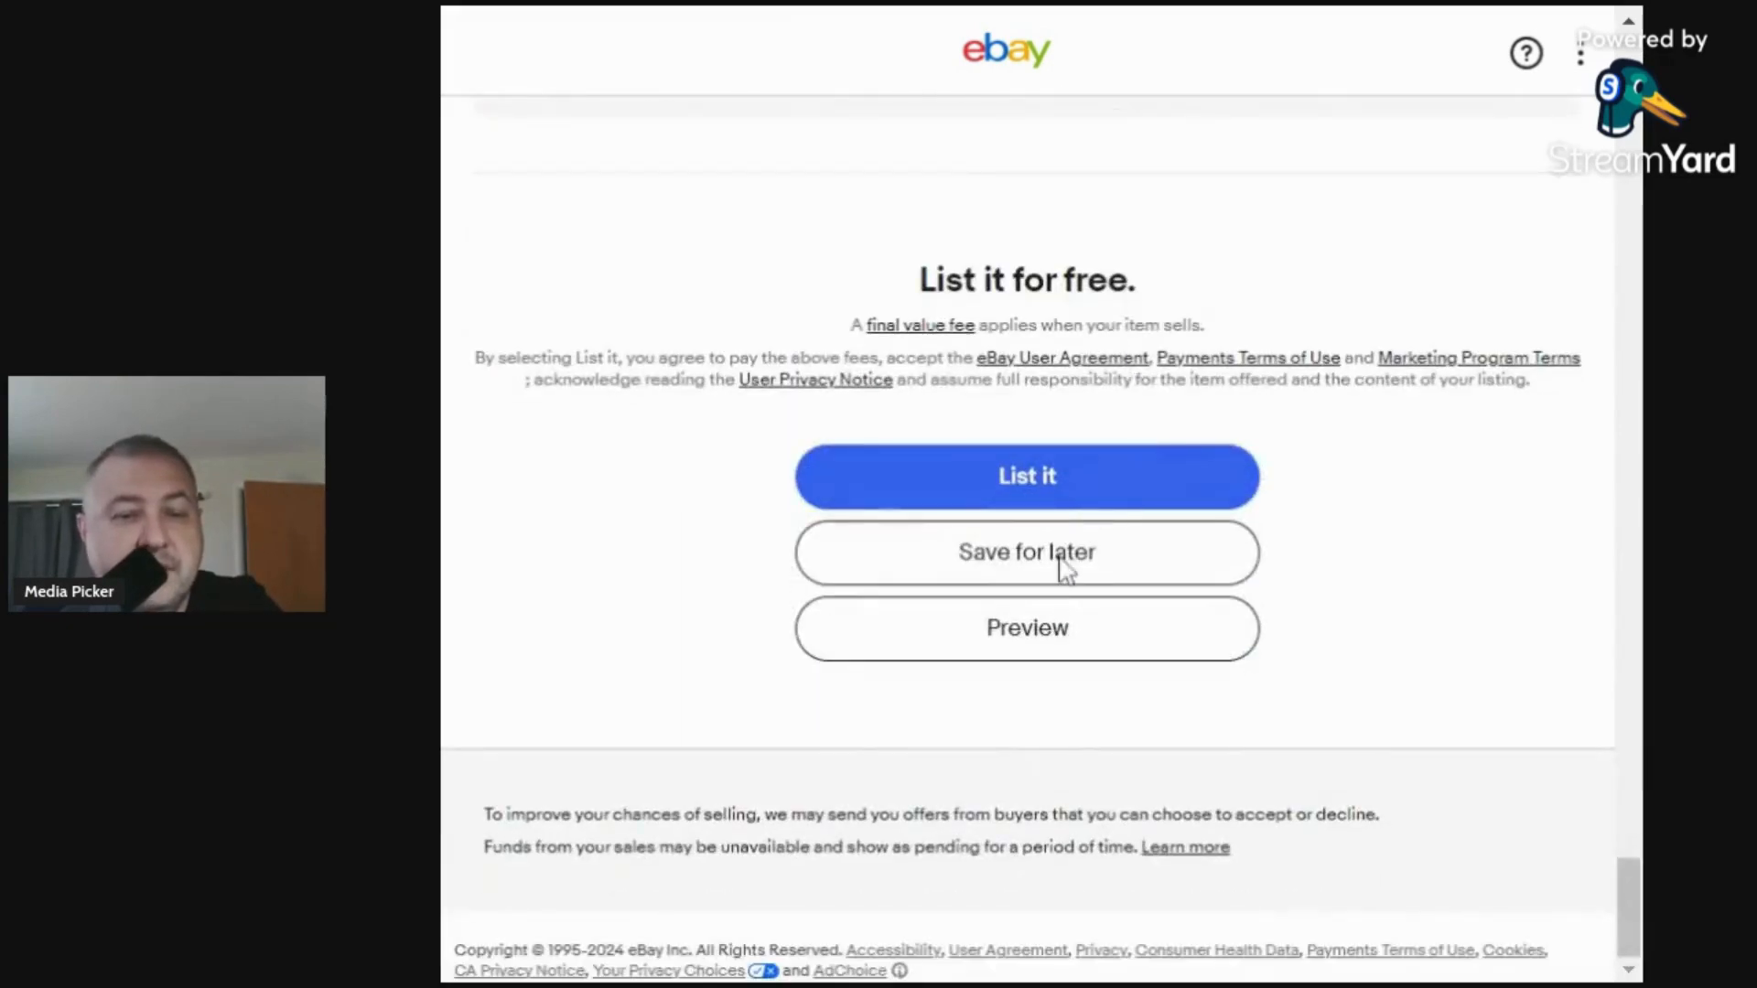
pyautogui.scroll(20, 1058, 564)
pyautogui.scroll(5, 1080, 379)
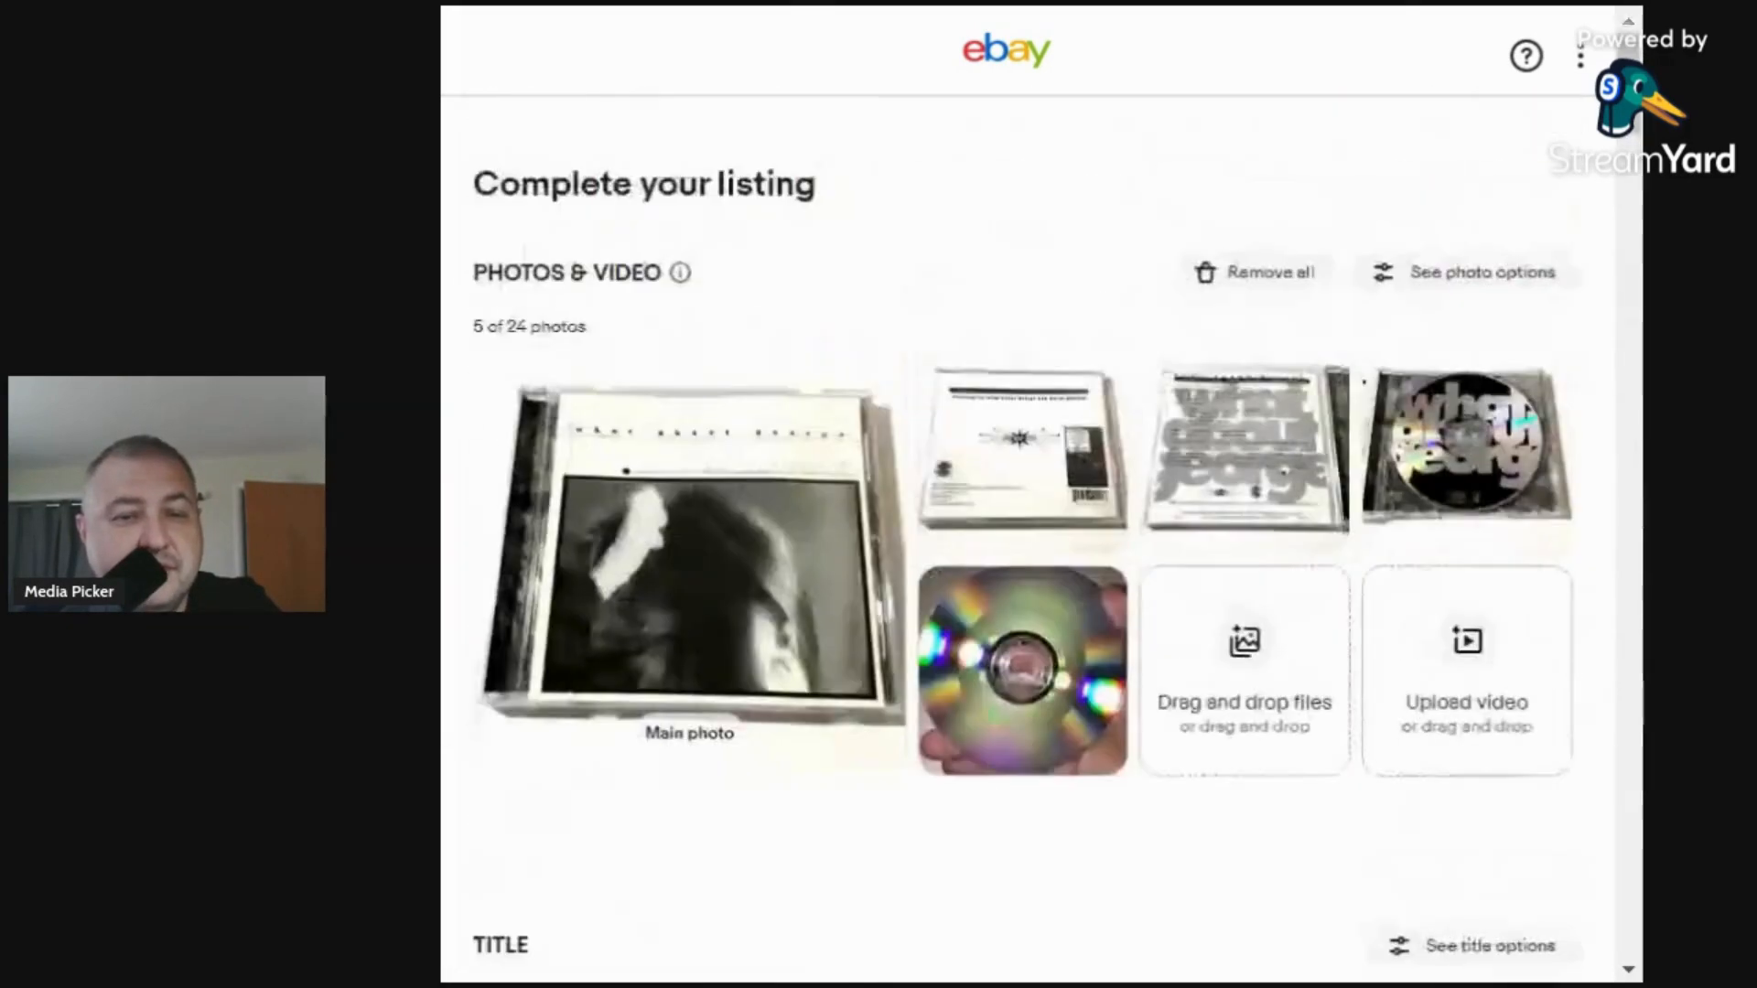
pyautogui.scroll(-20, 1079, 380)
pyautogui.scroll(-12, 1084, 382)
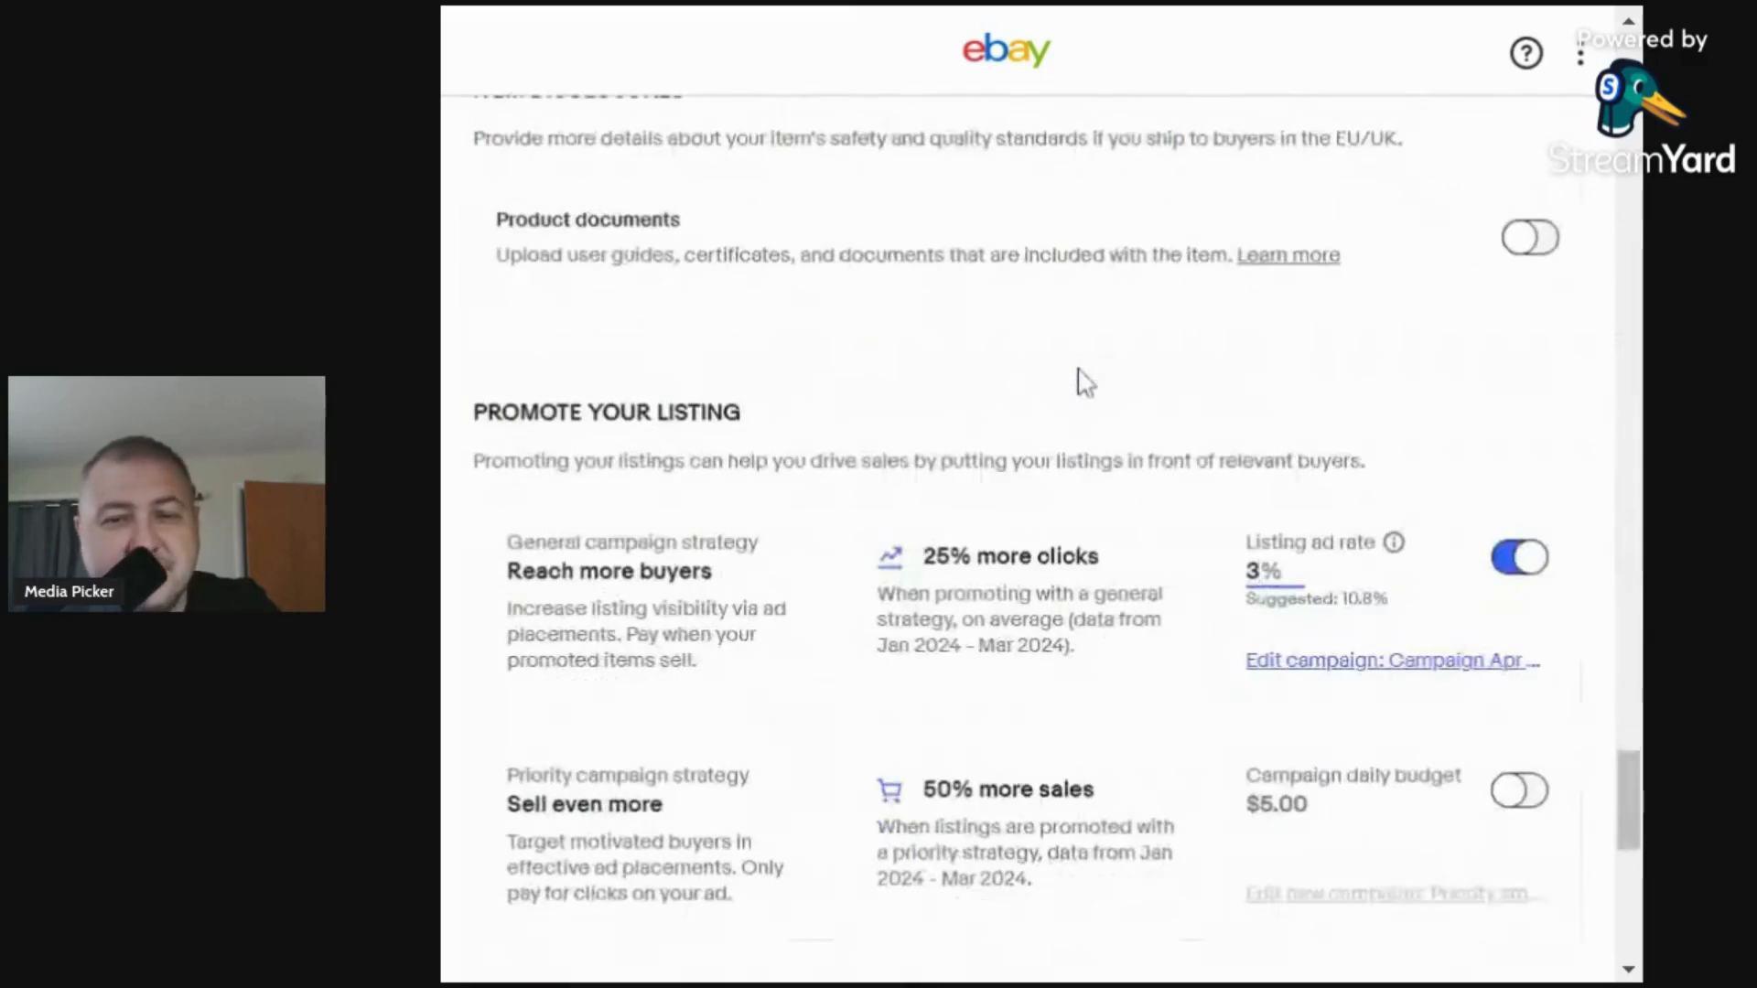
pyautogui.scroll(-4, 1013, 640)
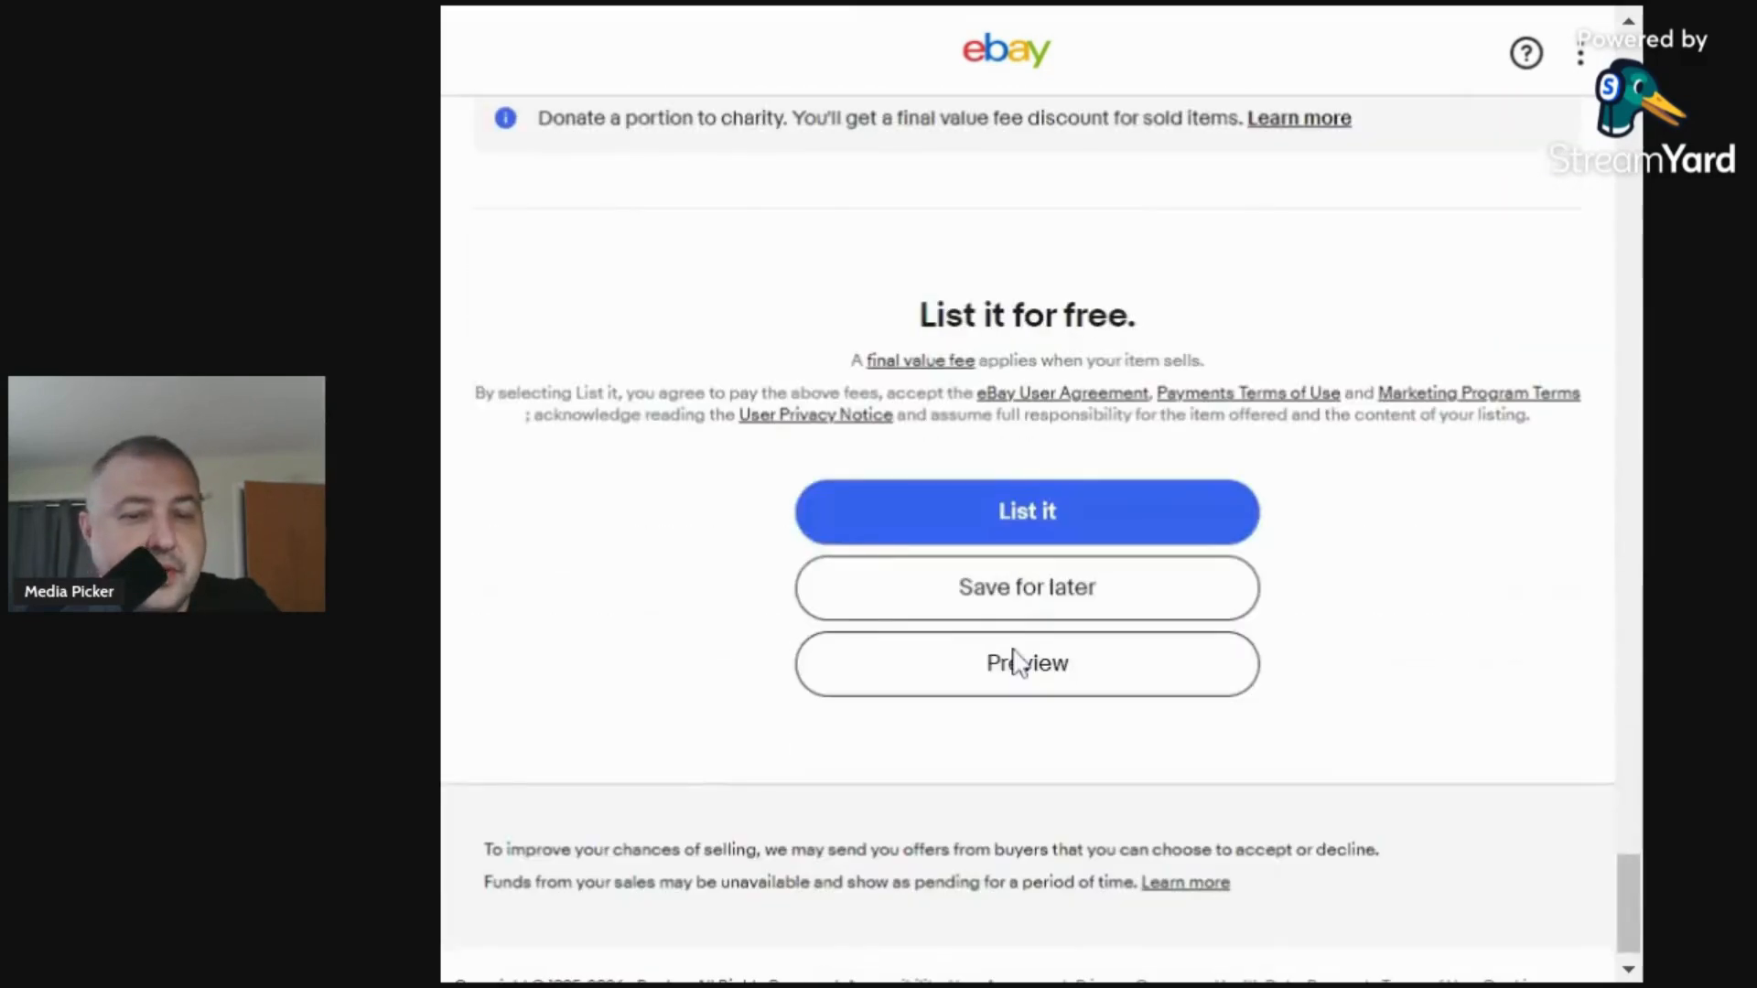
pyautogui.click(1024, 590)
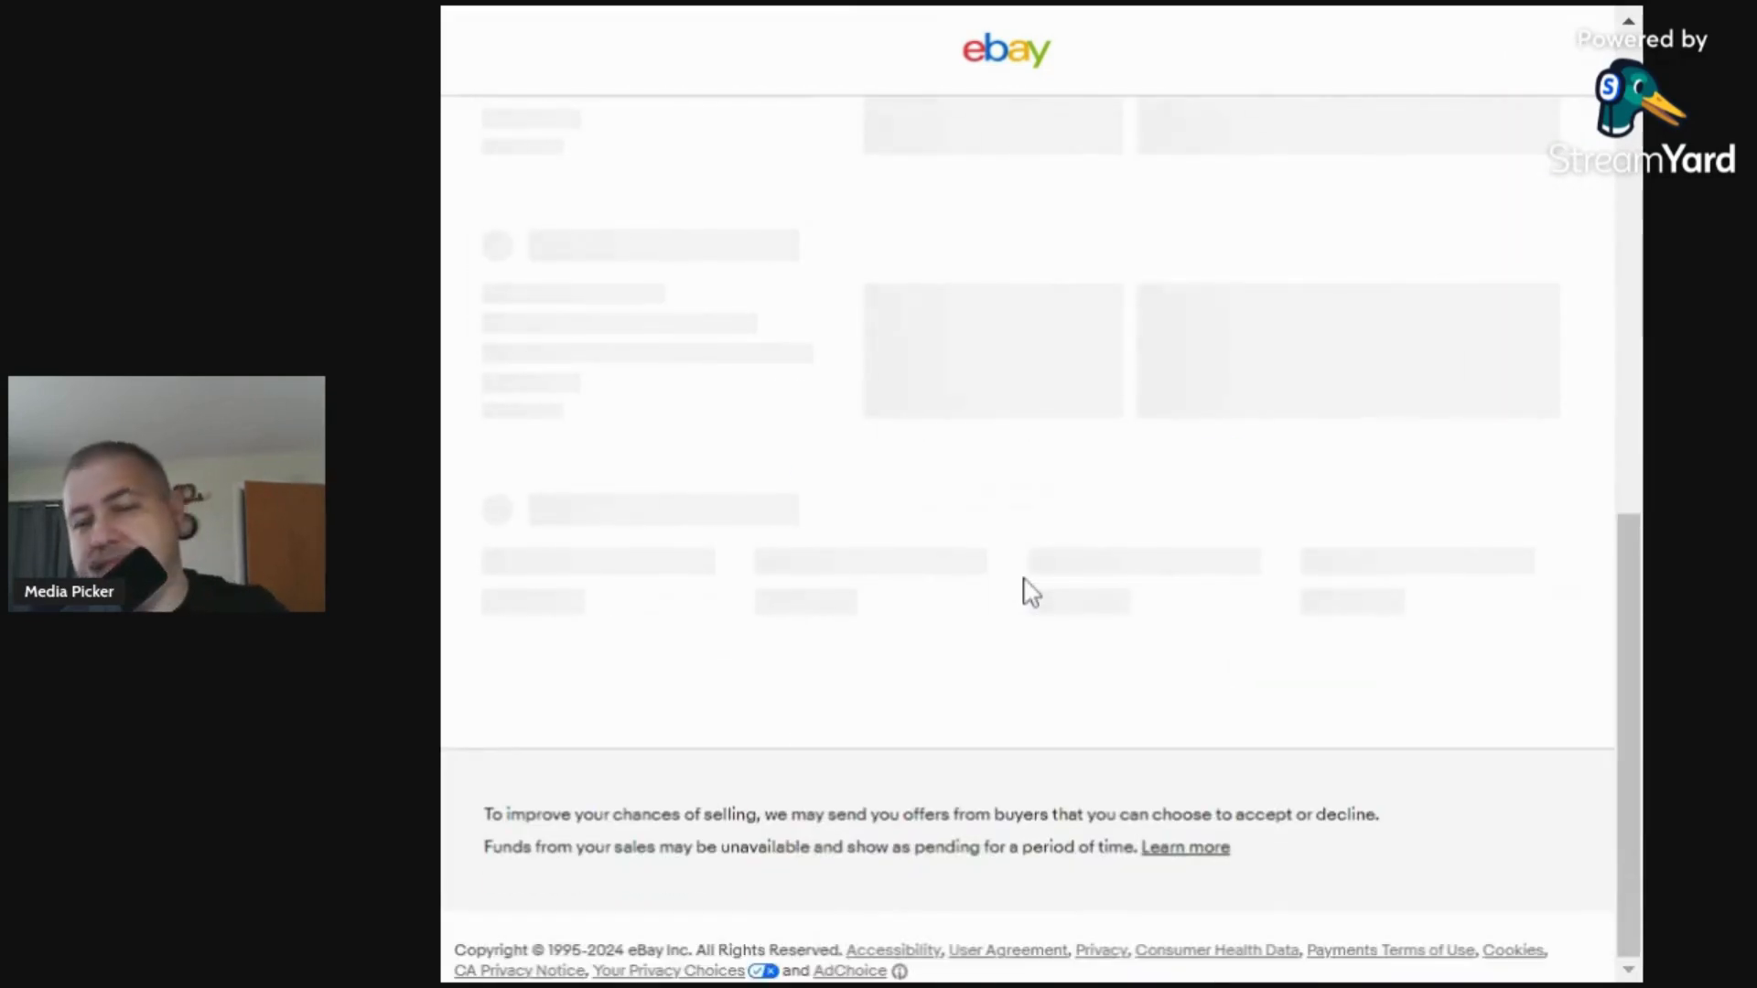